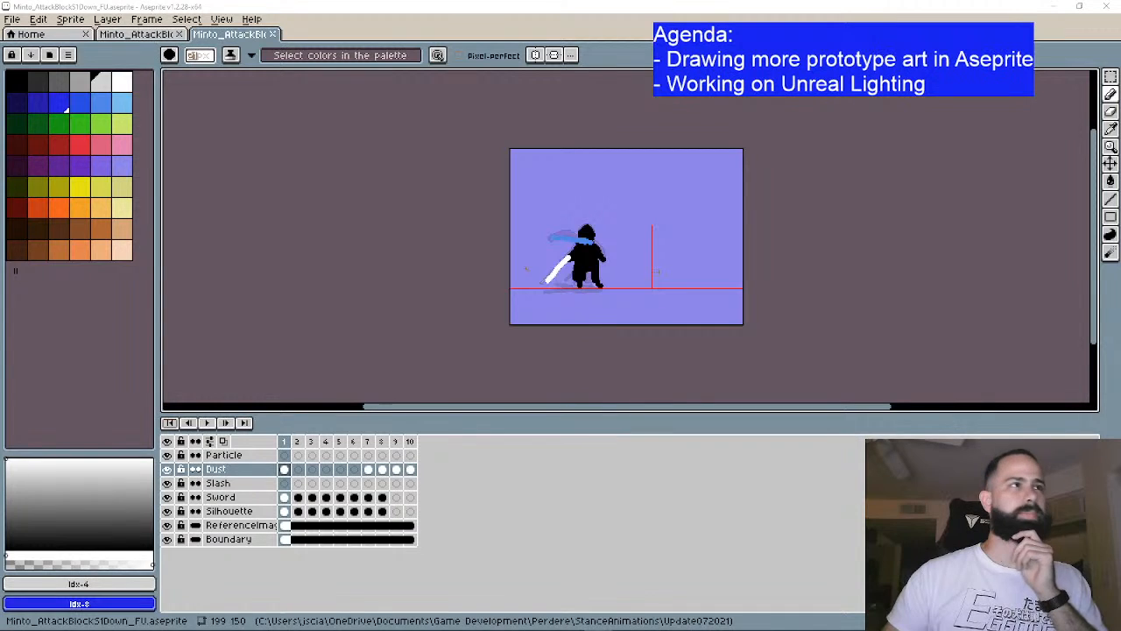
Step: Switch to the Minto_AttackBlockS1Down_NoFU sprite, play its animation and return to the first frame
click(136, 33)
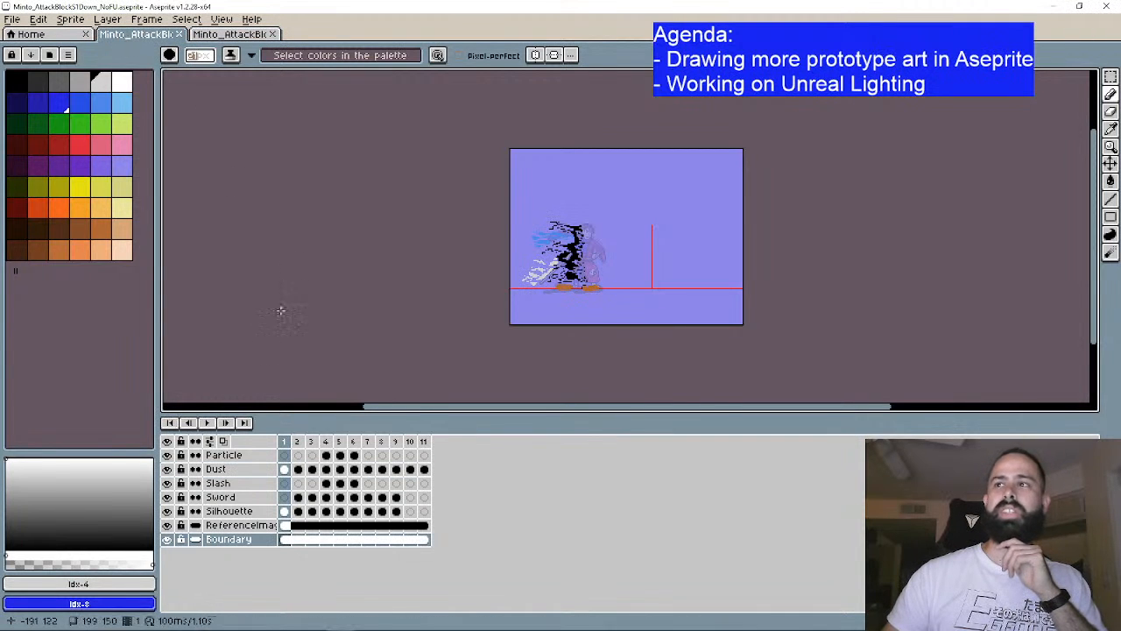
click(211, 423)
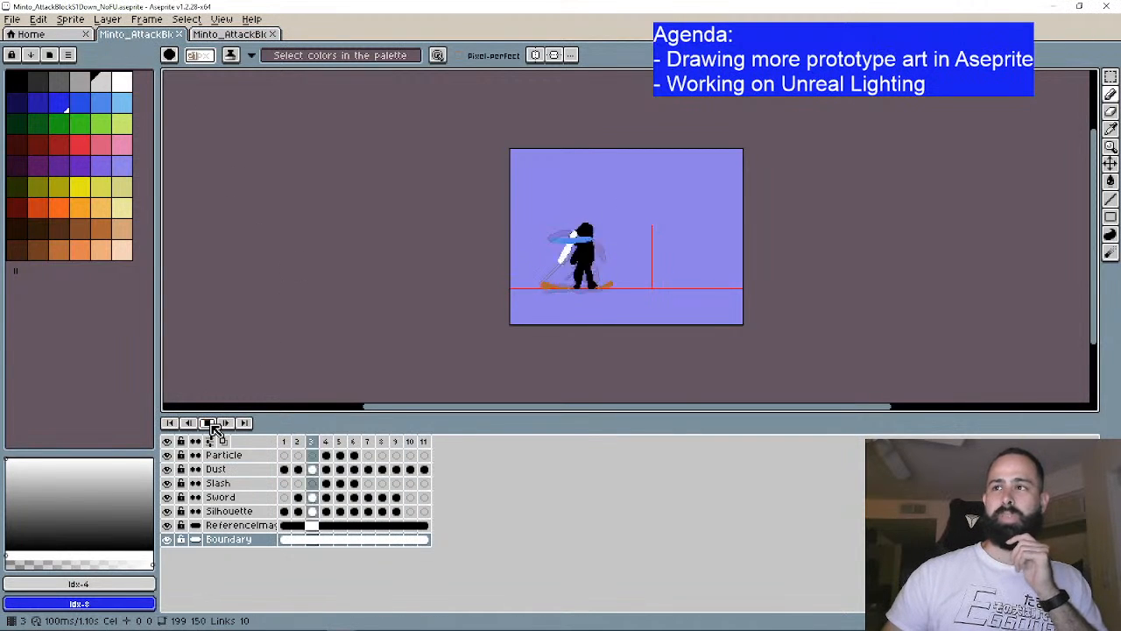
click(207, 424)
click(208, 424)
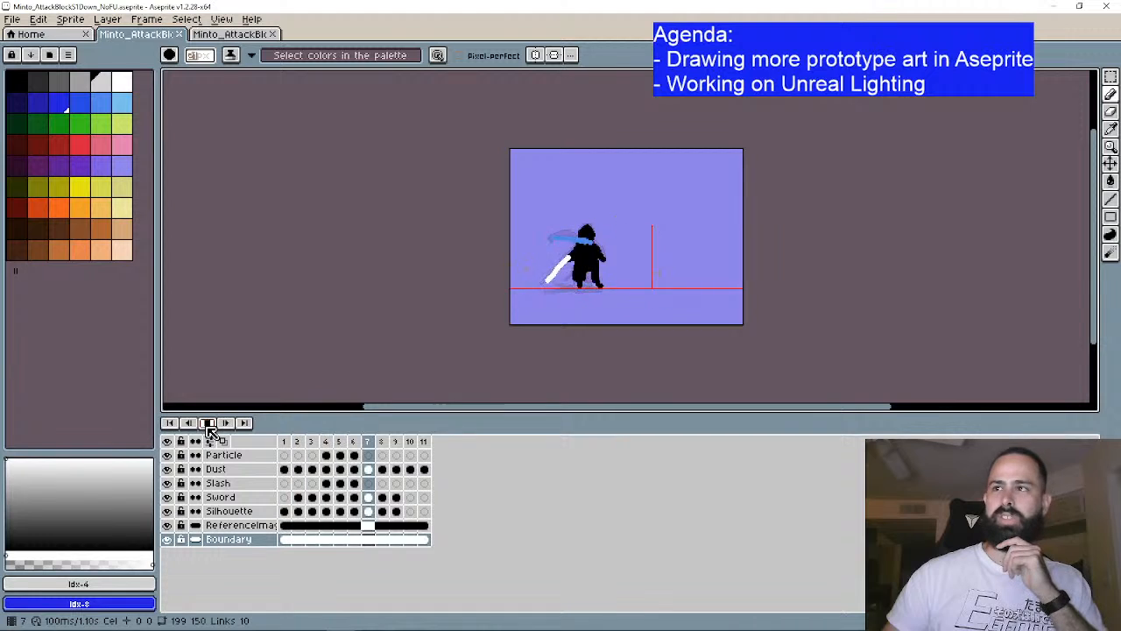
click(208, 424)
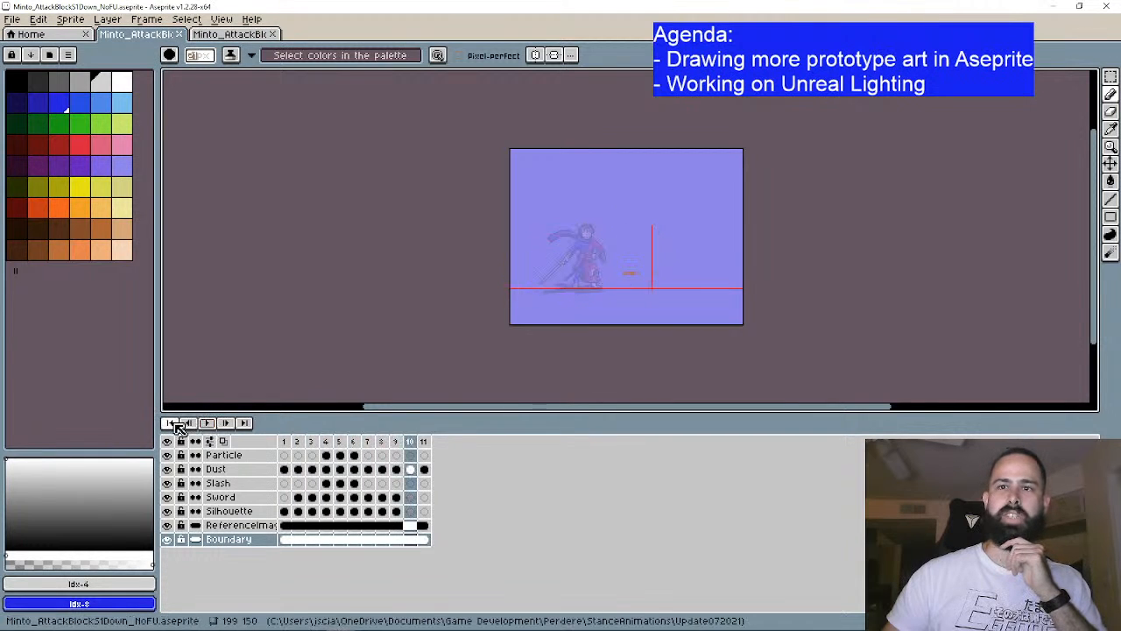
click(177, 423)
Step: Examine the Minto_AttackBlockS1Down_FU animation frame by frame up to frame 7, then return to the first frame
key(ctrl+Tab)
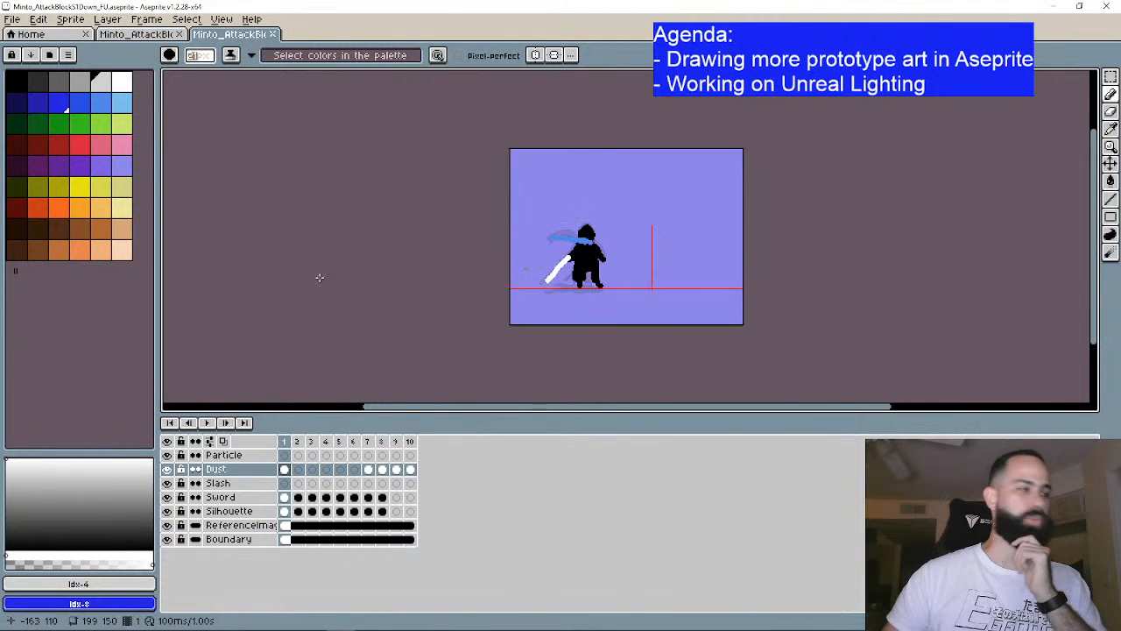
click(231, 422)
click(231, 422)
click(231, 422)
click(231, 422)
click(231, 422)
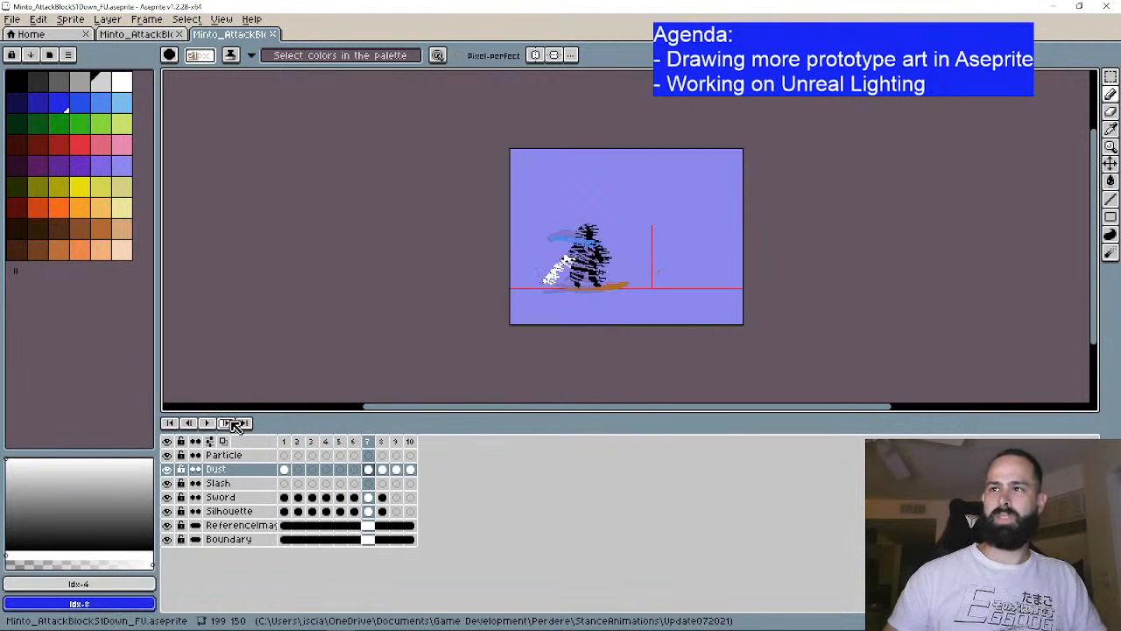
click(169, 423)
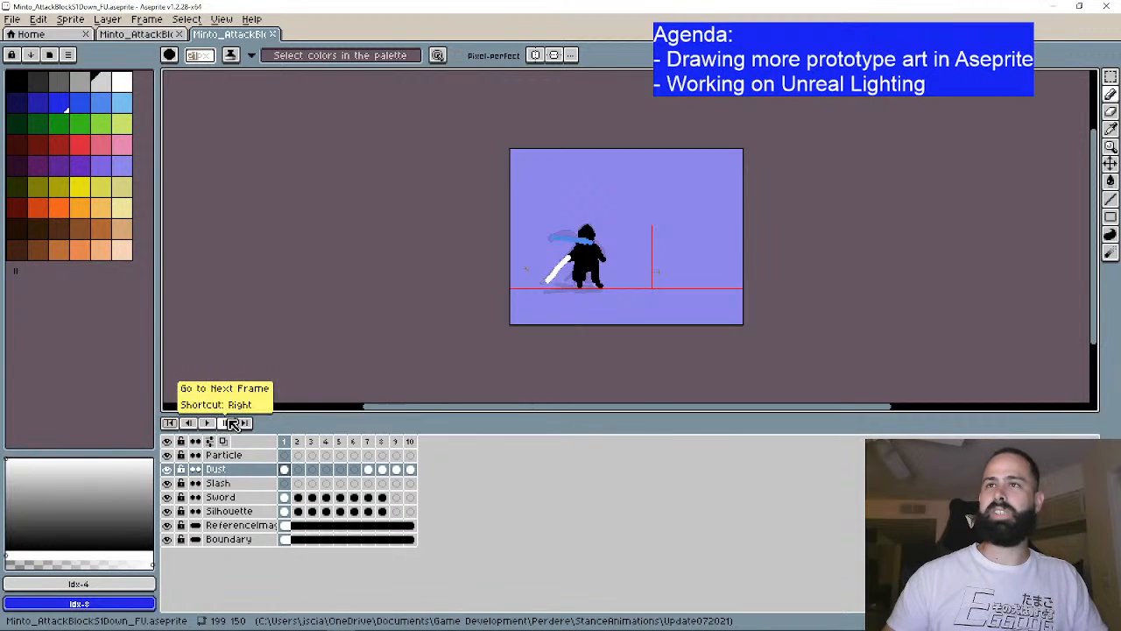
Step: Examine the Minto_AttackBlockS1Down_NoFU animation frame by frame, from the first frame through its dissolve frames
click(136, 33)
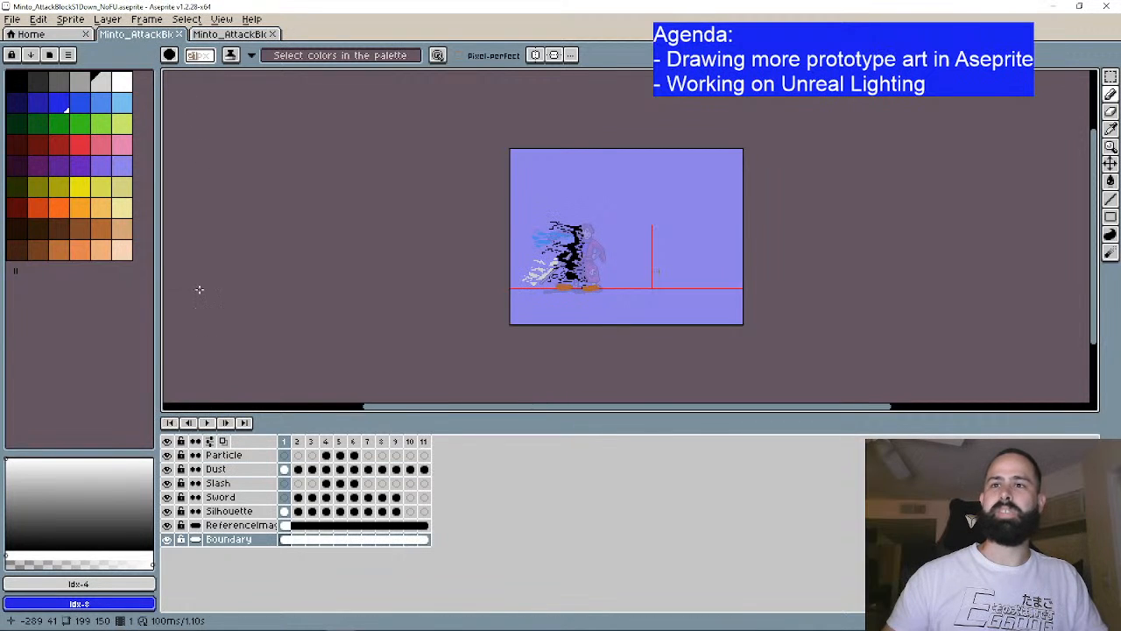
click(231, 423)
click(232, 422)
click(231, 422)
click(231, 422)
click(231, 422)
click(231, 422)
click(231, 424)
click(231, 424)
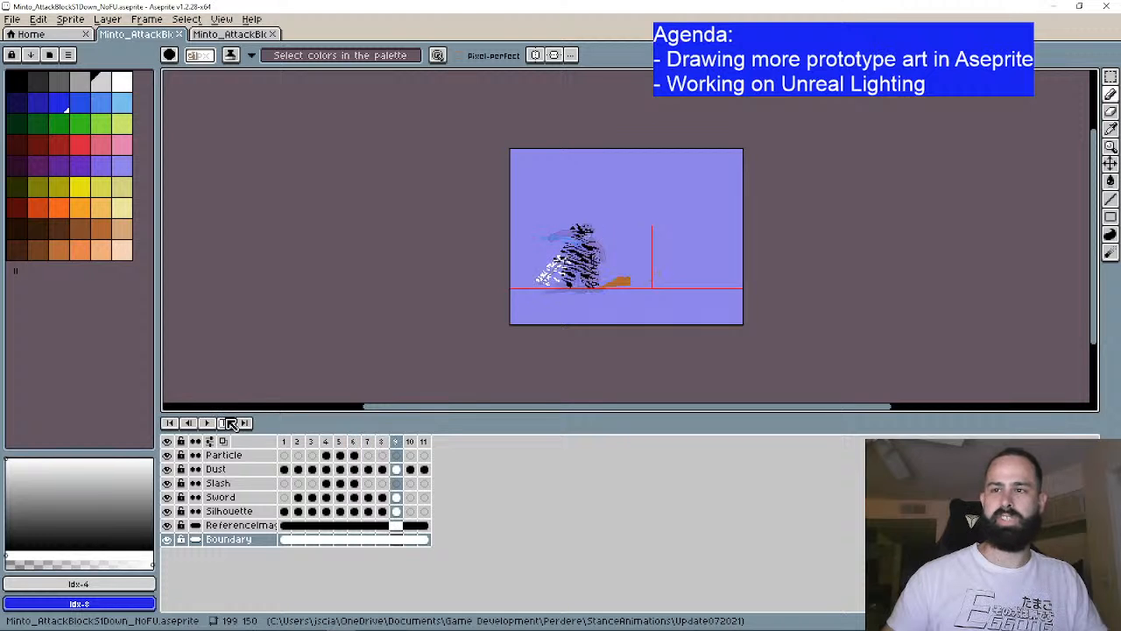
click(231, 424)
click(231, 424)
click(231, 424)
Step: Return to the Minto_AttackBlockS1Down_FU sprite and ready the Pencil tool with a smaller brush and black
click(230, 33)
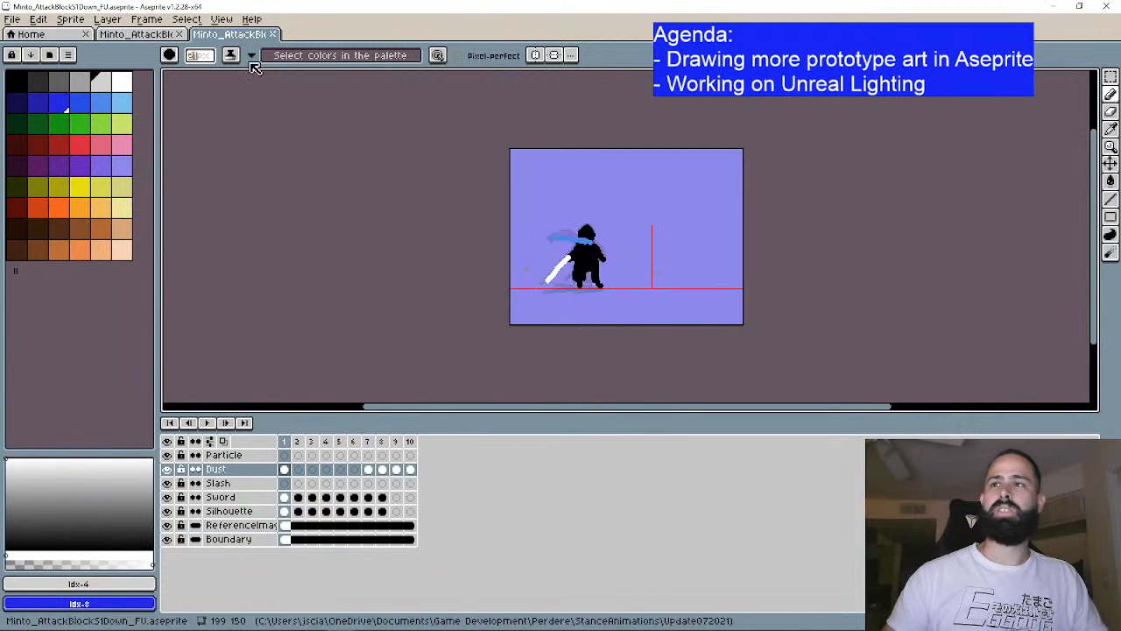
scroll(601, 263, up, 1)
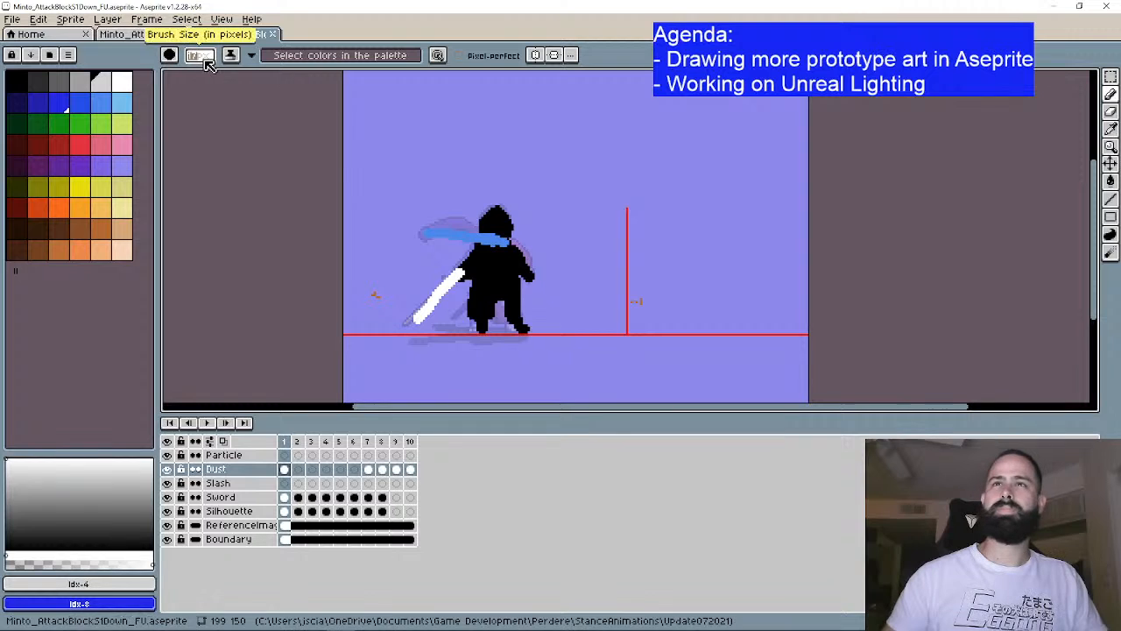
key(b)
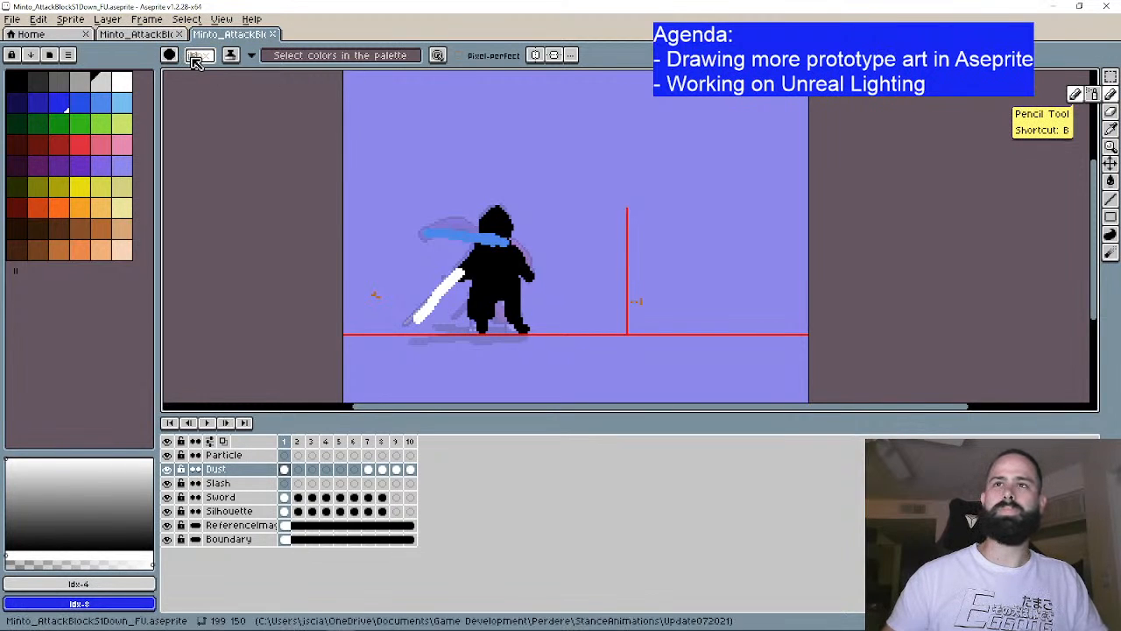
scroll(216, 62, up, 1)
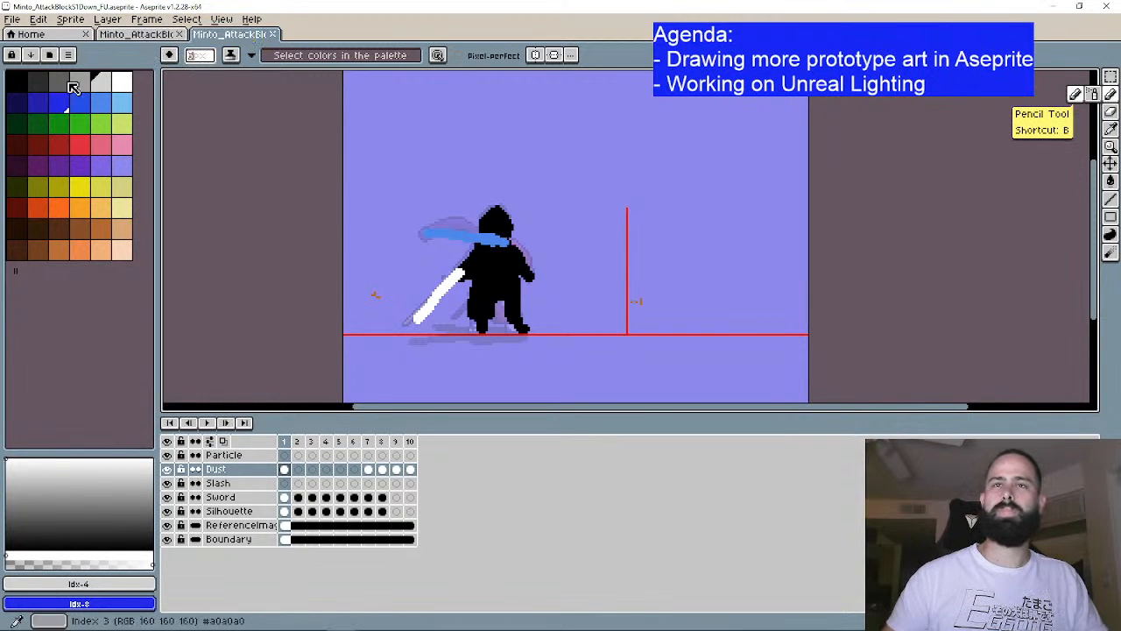
click(18, 82)
scroll(214, 59, down, 2)
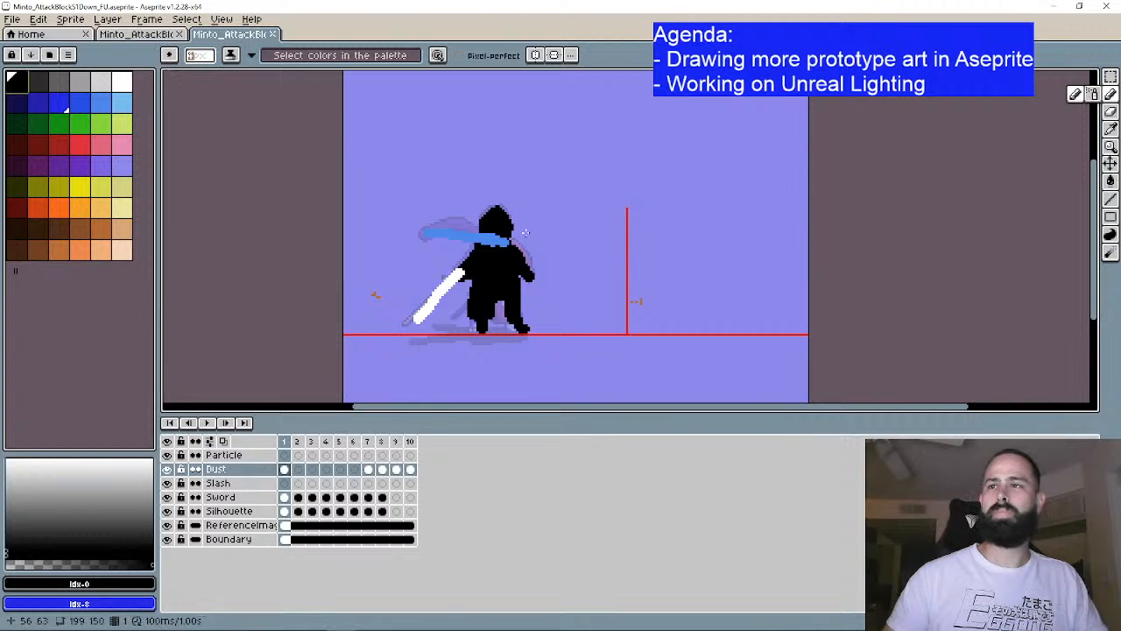
scroll(542, 279, right, 2)
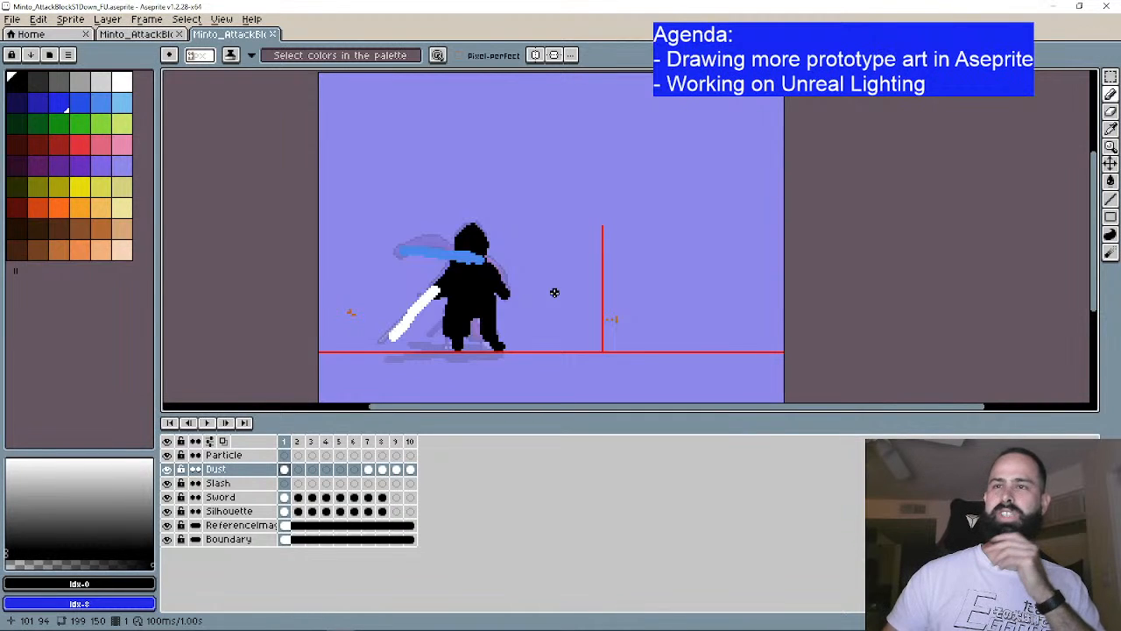
scroll(541, 286, right, 2)
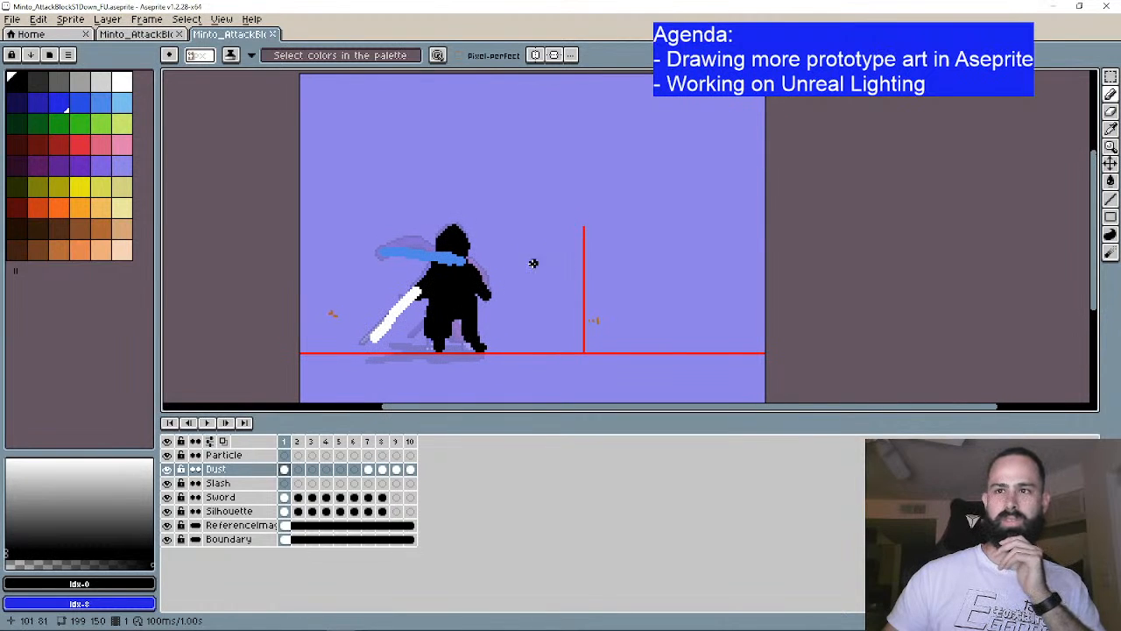
Step: Delete the Sword layer's cel in frame 1 and draw a raised white sword slanting up beside the figure's head
click(284, 496)
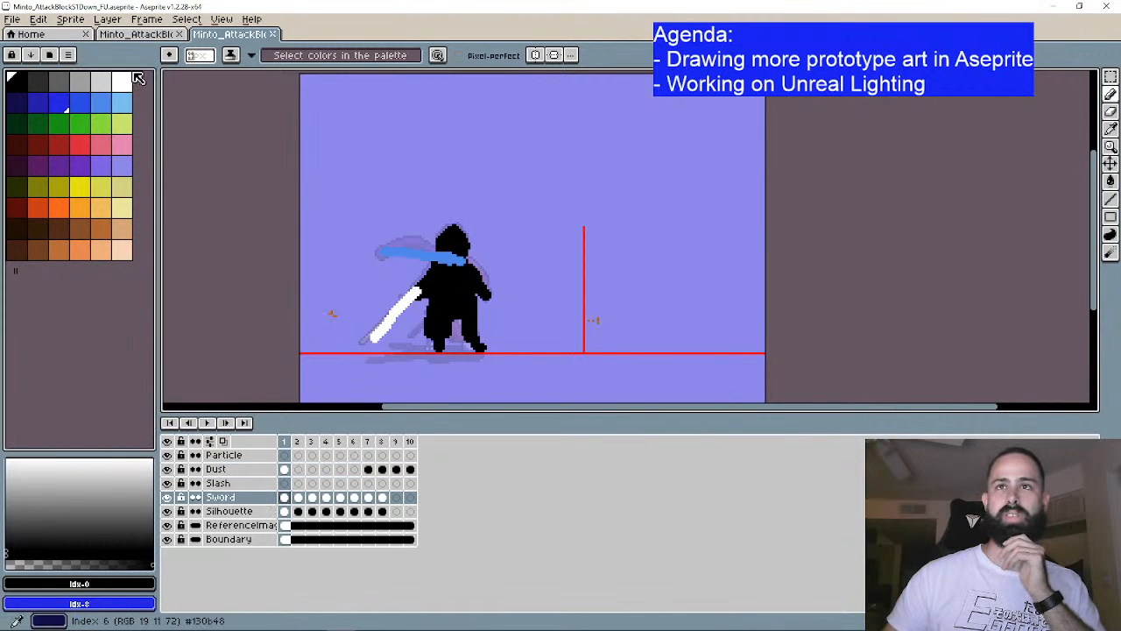
click(129, 79)
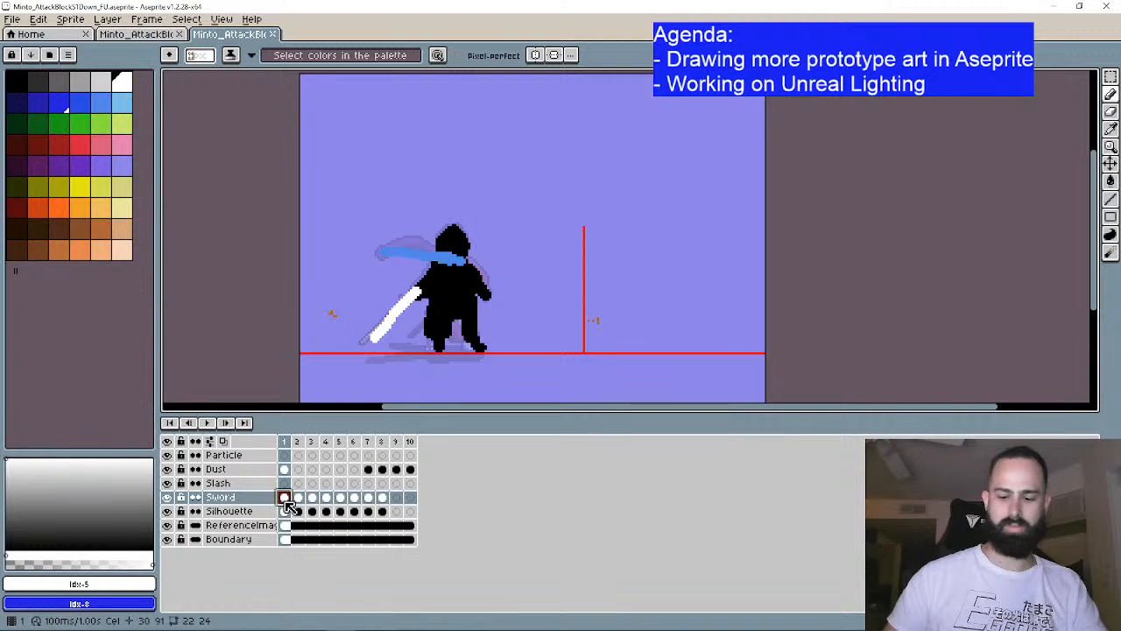
key(Delete)
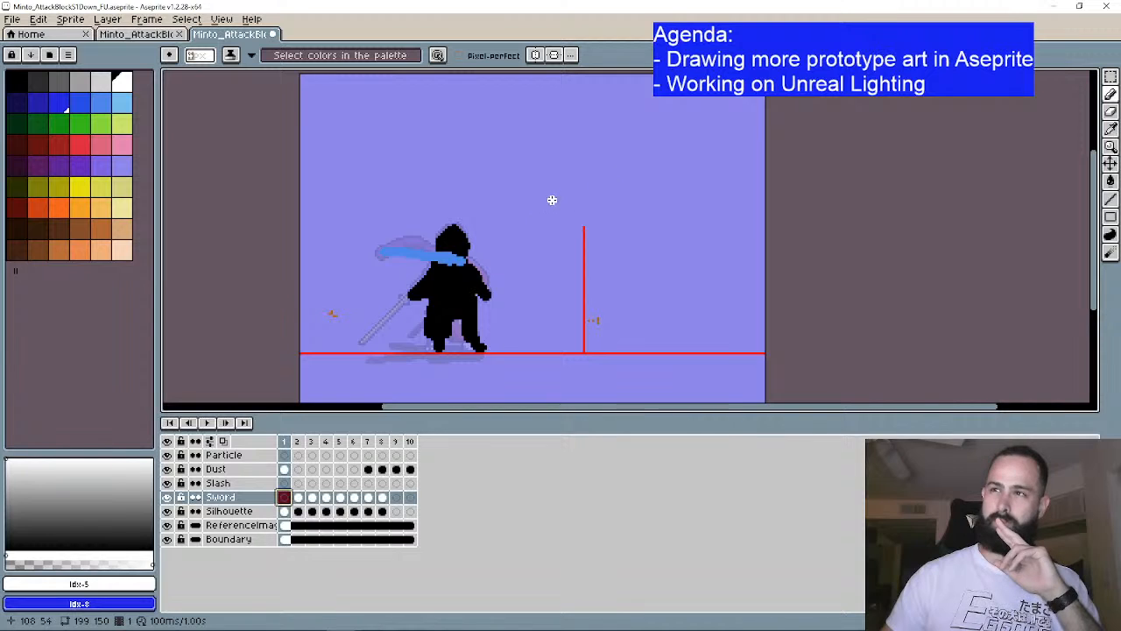
drag(543, 198, 491, 252)
drag(523, 213, 534, 226)
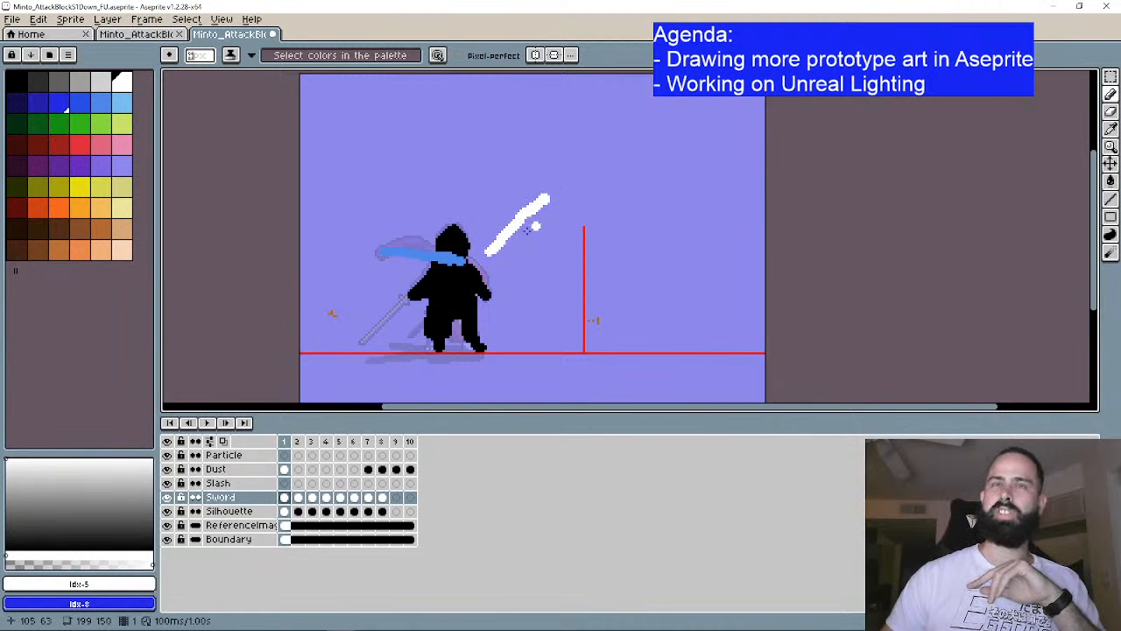
Step: Draw a black raised arm on the Silhouette layer in frame 1, reaching from the shoulder to the sword's hilt
click(283, 511)
click(18, 81)
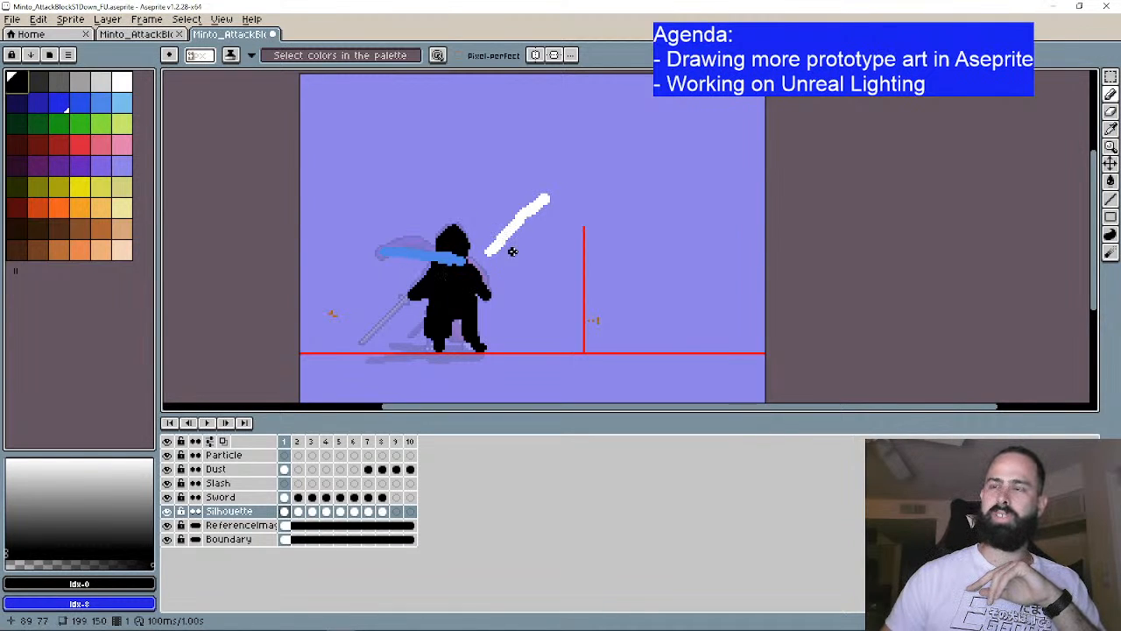
drag(500, 235, 501, 247)
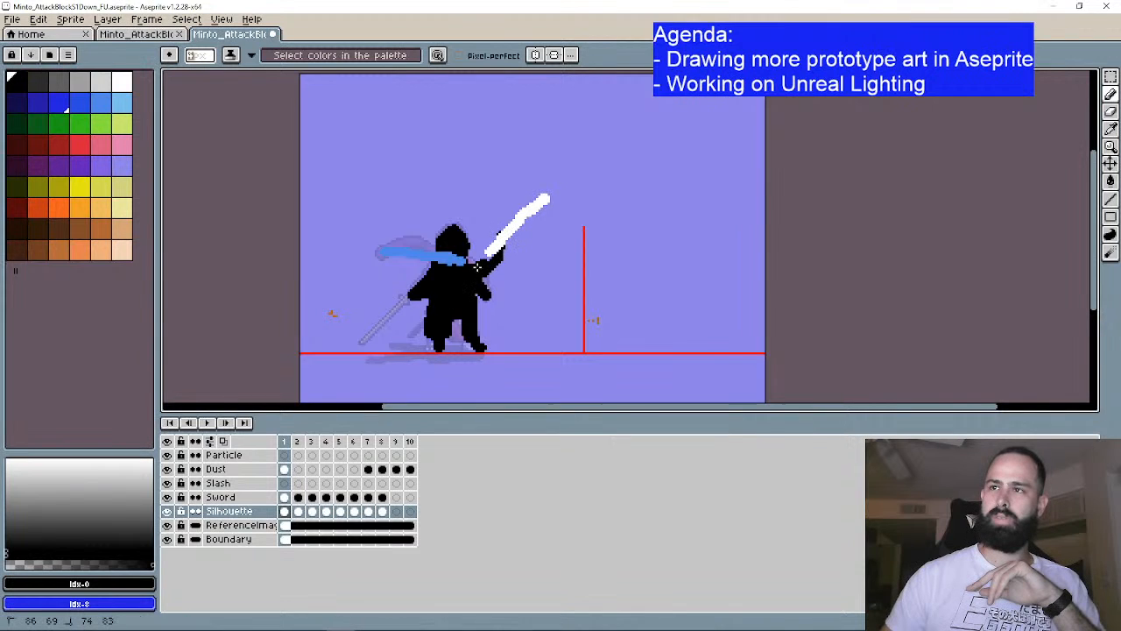
click(1109, 110)
mouse_move(533, 215)
ctrl+mouse_down()
mouse_move(524, 218)
mouse_move(536, 219)
ctrl+mouse_up()
scroll(535, 219, up, 1)
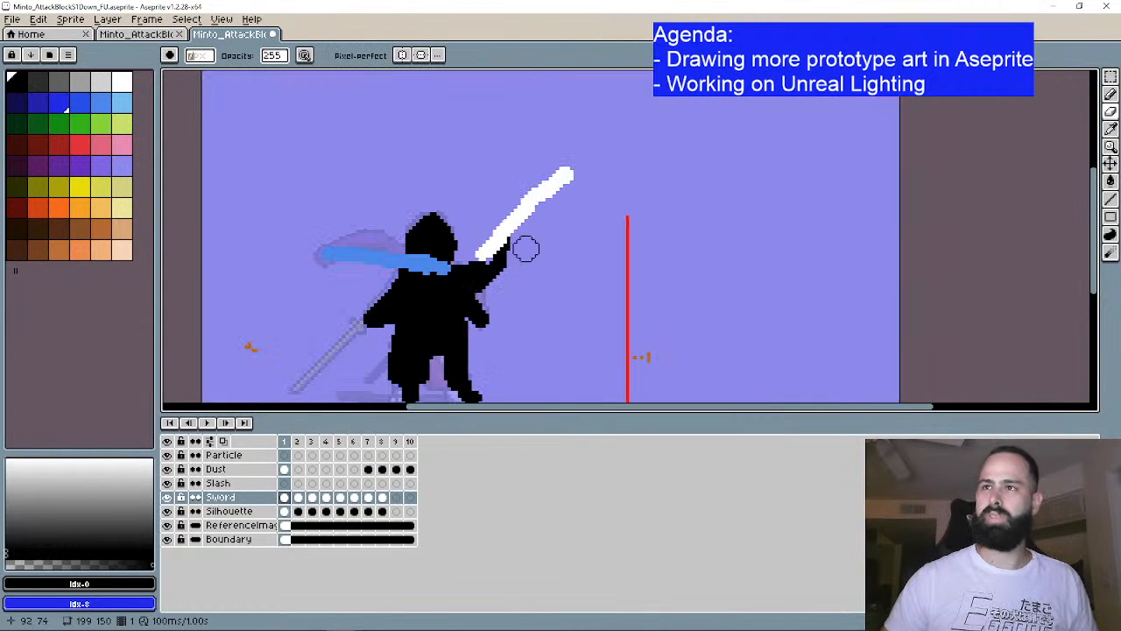
key(b)
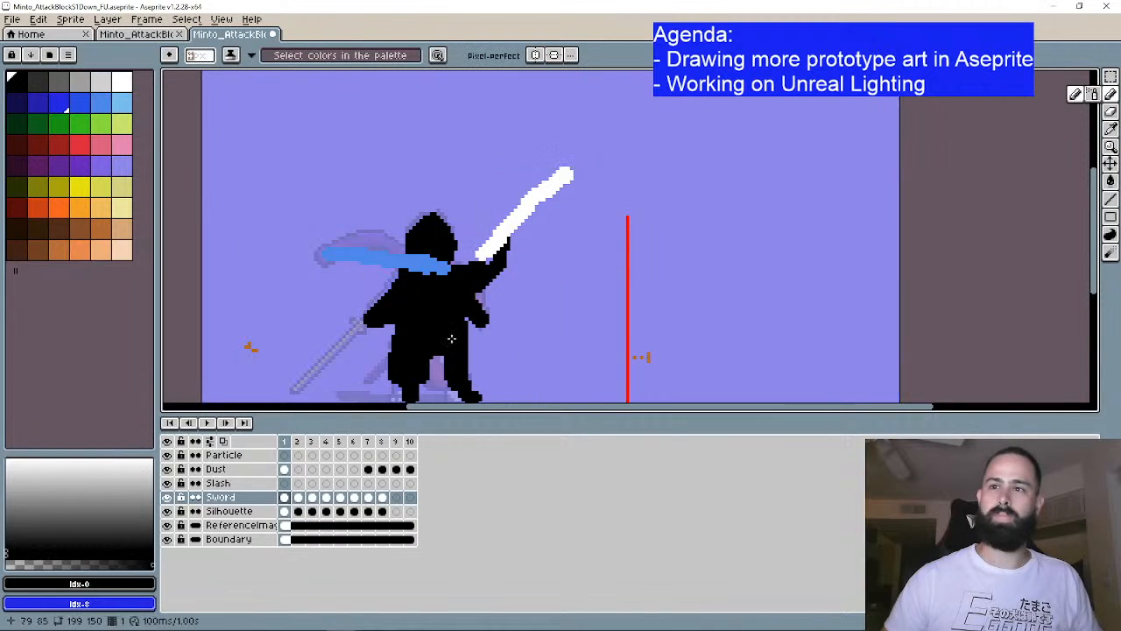
click(284, 511)
mouse_move(497, 241)
mouse_down()
mouse_move(491, 268)
mouse_move(500, 240)
mouse_up()
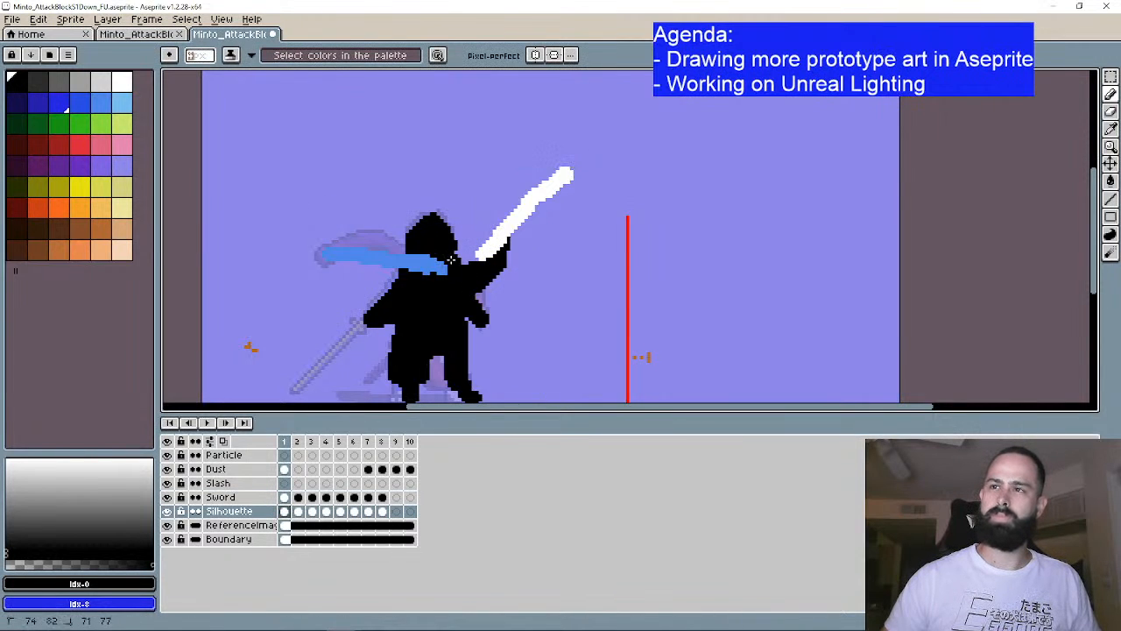
Step: Erase the silhouette's old arm on the scarf side and patch the torso's edge in black
click(1114, 118)
mouse_move(354, 333)
mouse_down()
mouse_move(382, 296)
mouse_move(367, 335)
mouse_move(388, 273)
mouse_up()
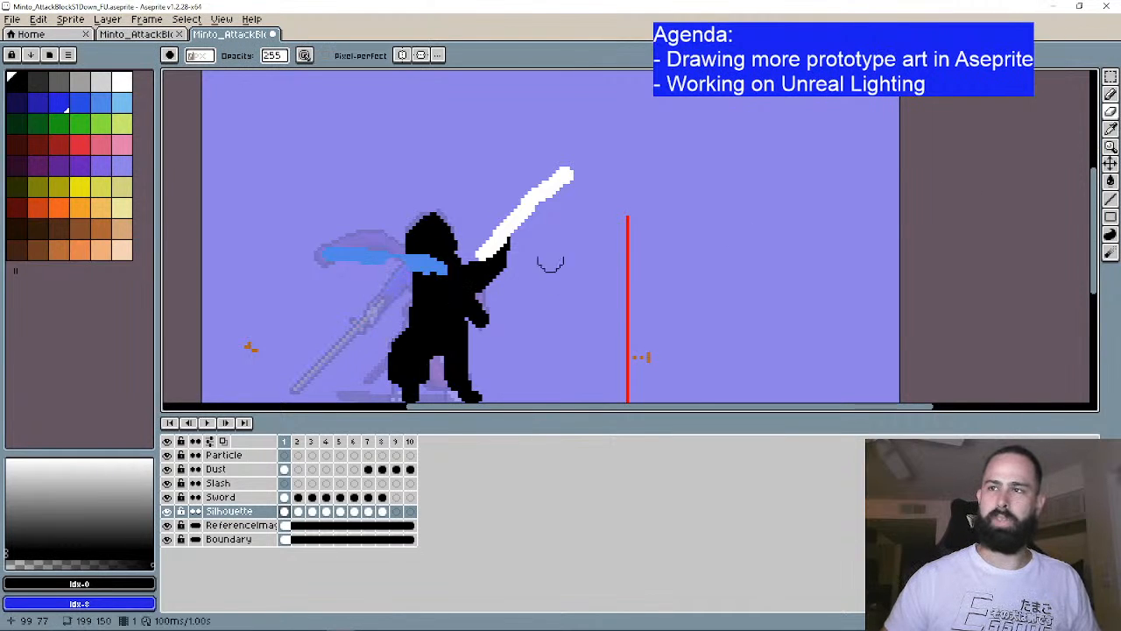
click(1111, 94)
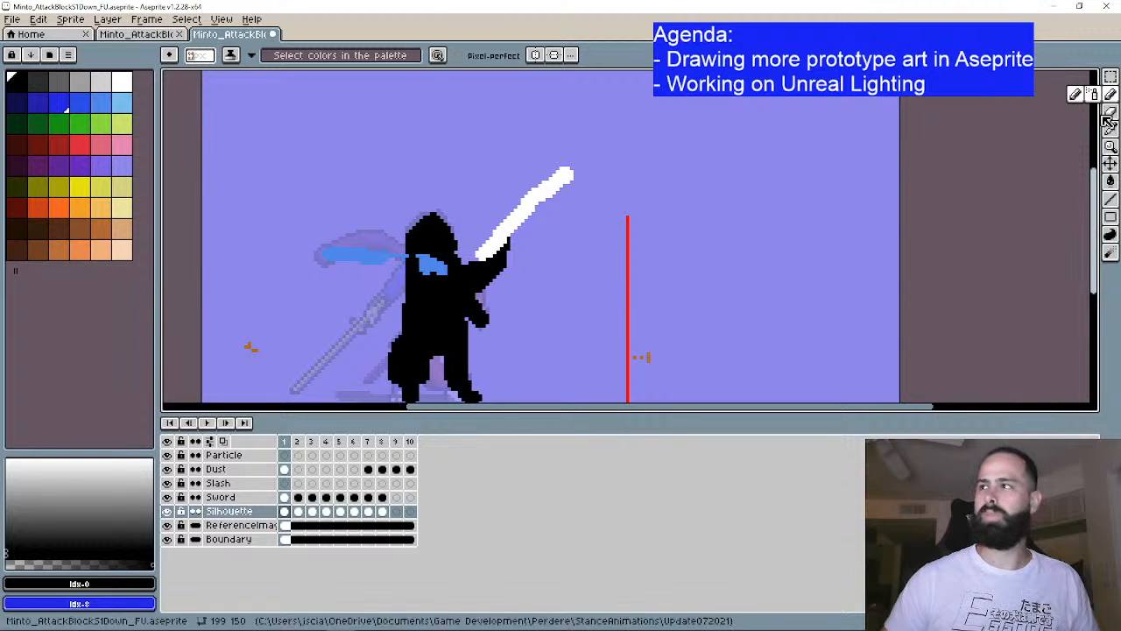
click(1075, 94)
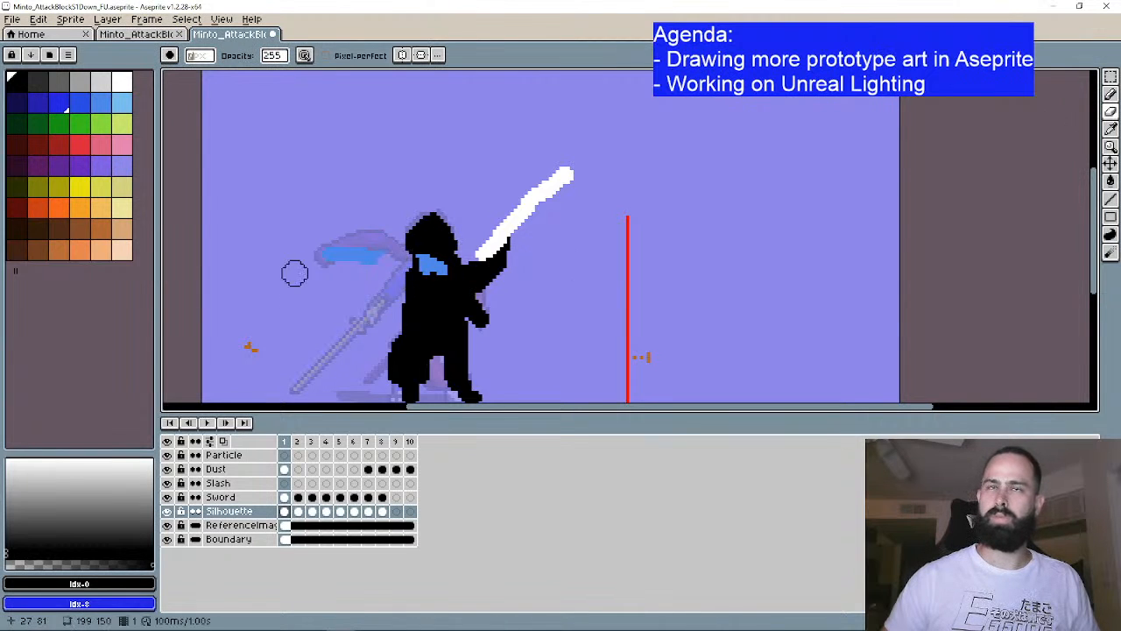
Step: Repaint the erased part of the scarf in blue so it joins the neck again
key(b)
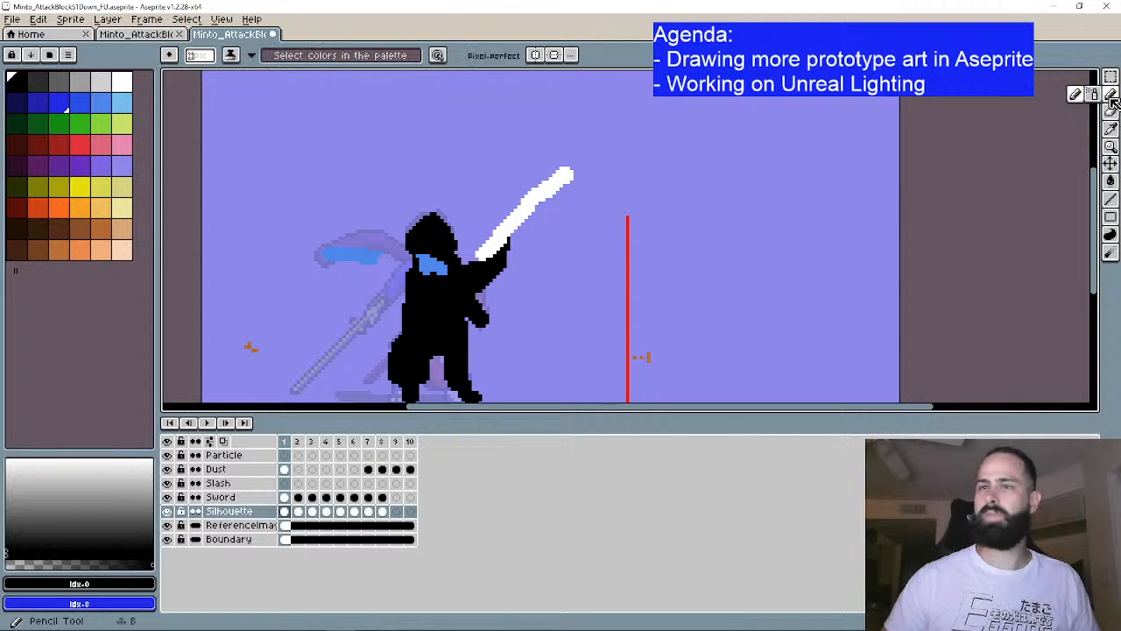
click(111, 109)
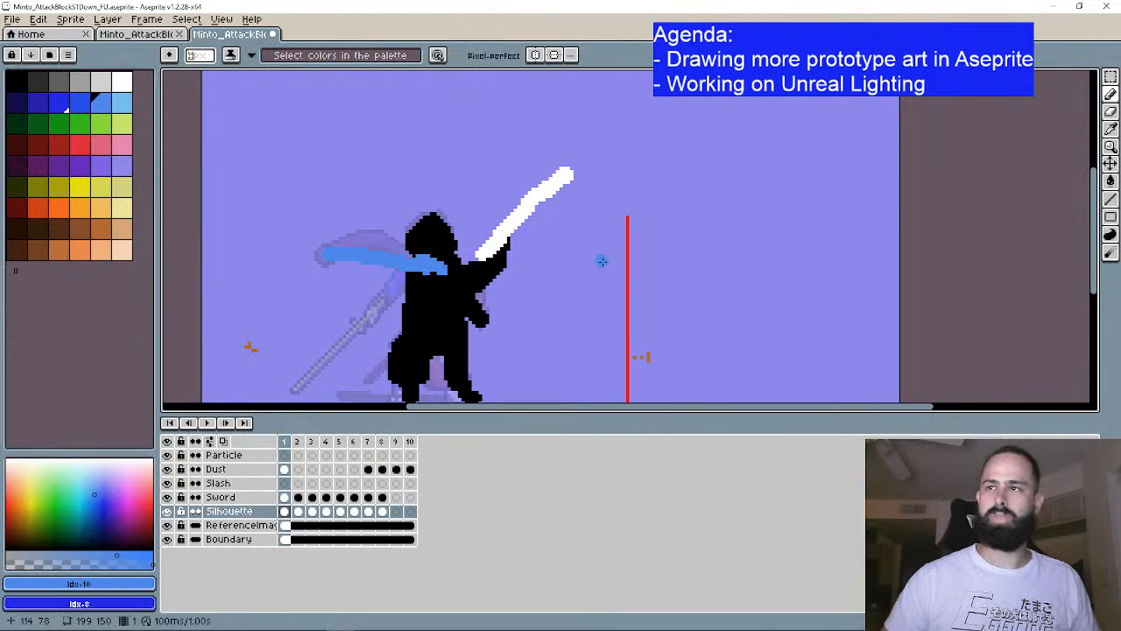
scroll(578, 242, up, 1)
scroll(579, 240, down, 2)
scroll(627, 235, up, 1)
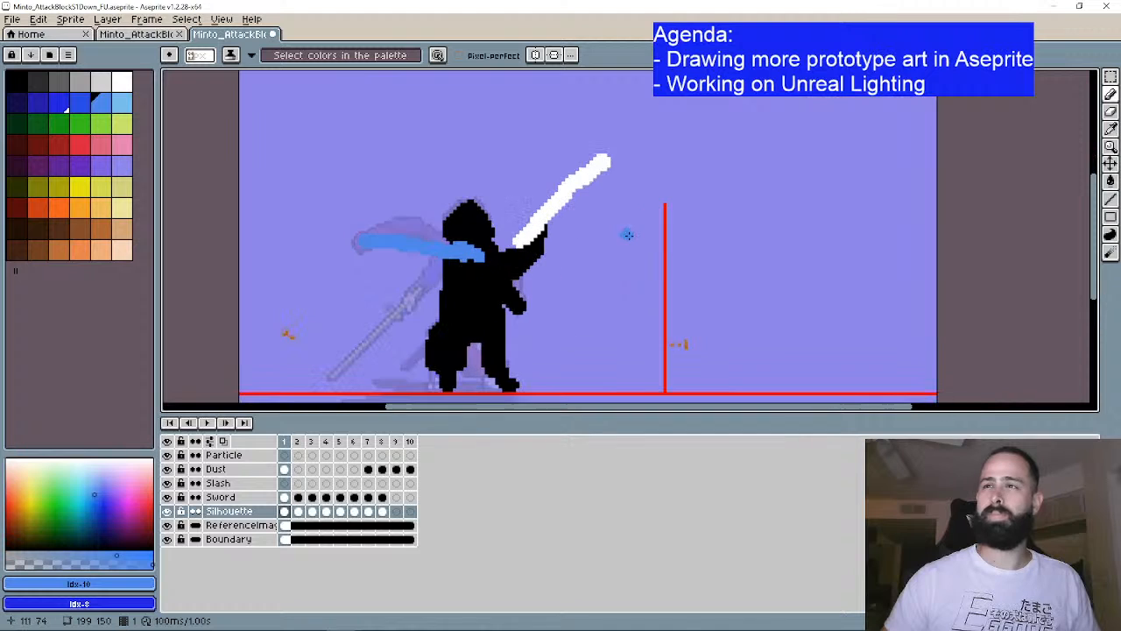
Step: Erase the old lowered arm beneath the raised sword arm on the Silhouette layer
key(e)
scroll(590, 304, up, 1)
mouse_move(493, 293)
mouse_down()
mouse_move(479, 310)
mouse_move(494, 280)
mouse_up()
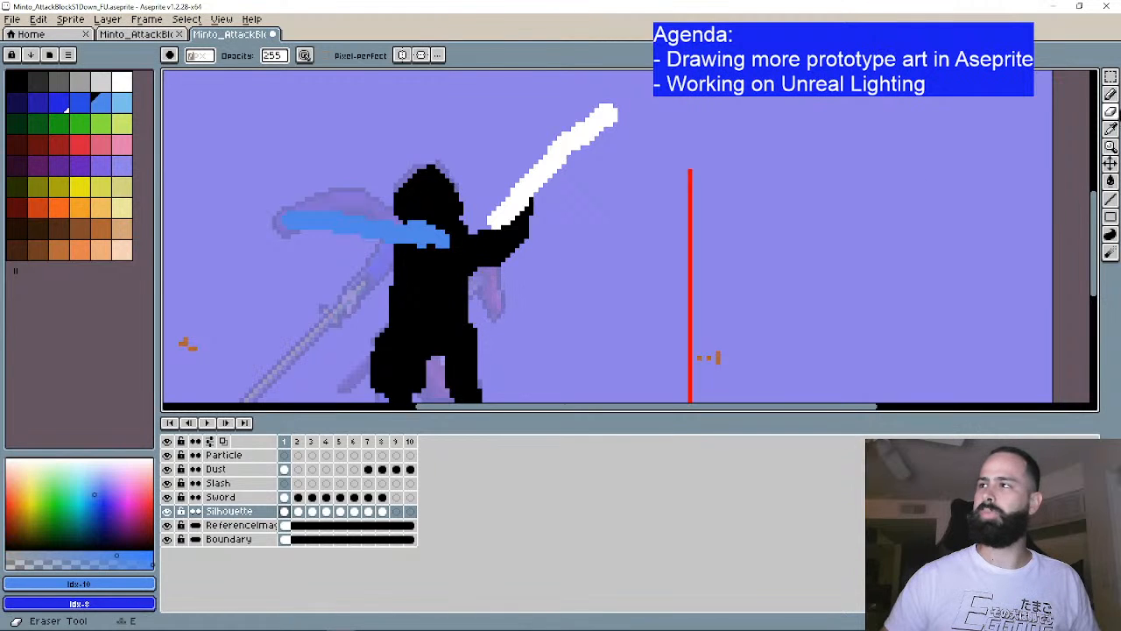
Step: Draw a short bent black arm below the scarf on the figure's side away from the sword
click(1110, 94)
click(16, 81)
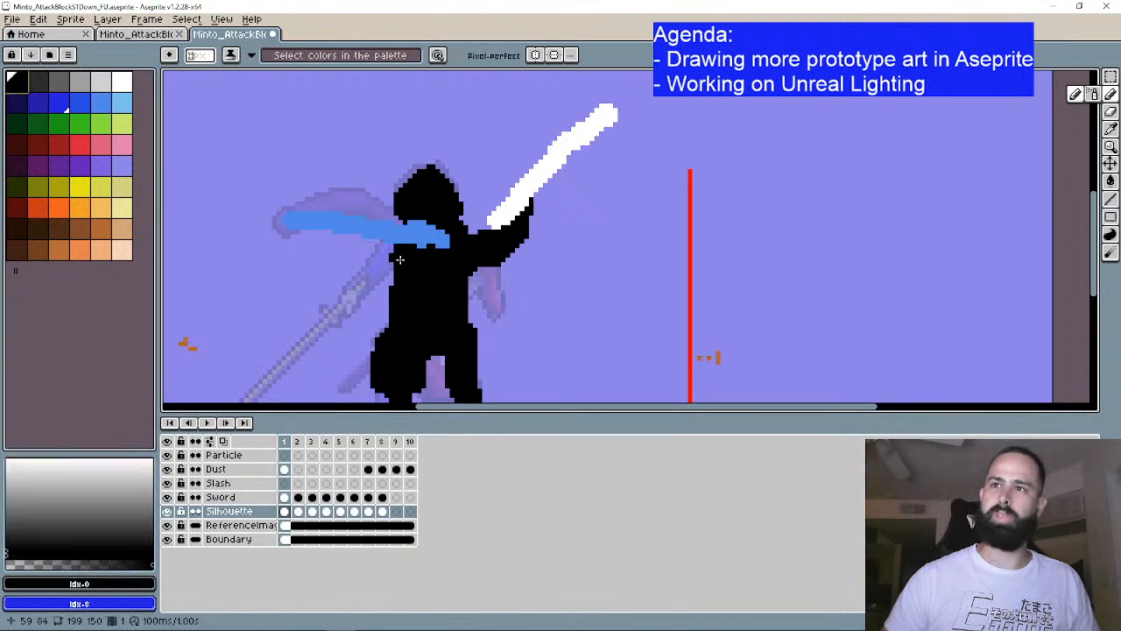
drag(399, 260, 386, 273)
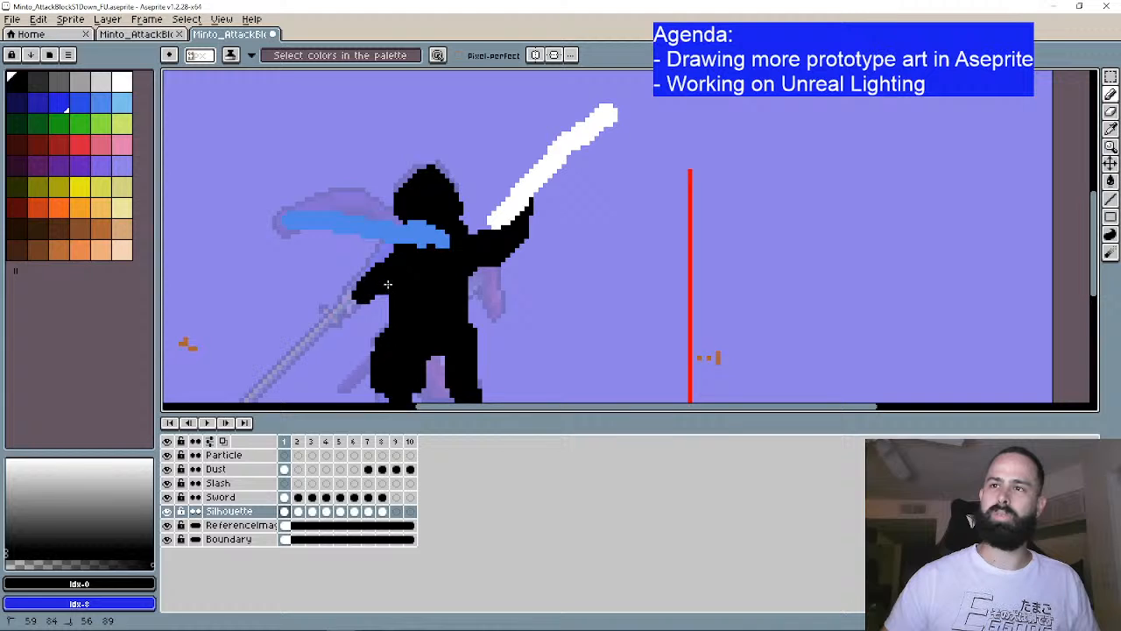
scroll(630, 254, down, 1)
drag(655, 250, 601, 250)
scroll(632, 254, down, 1)
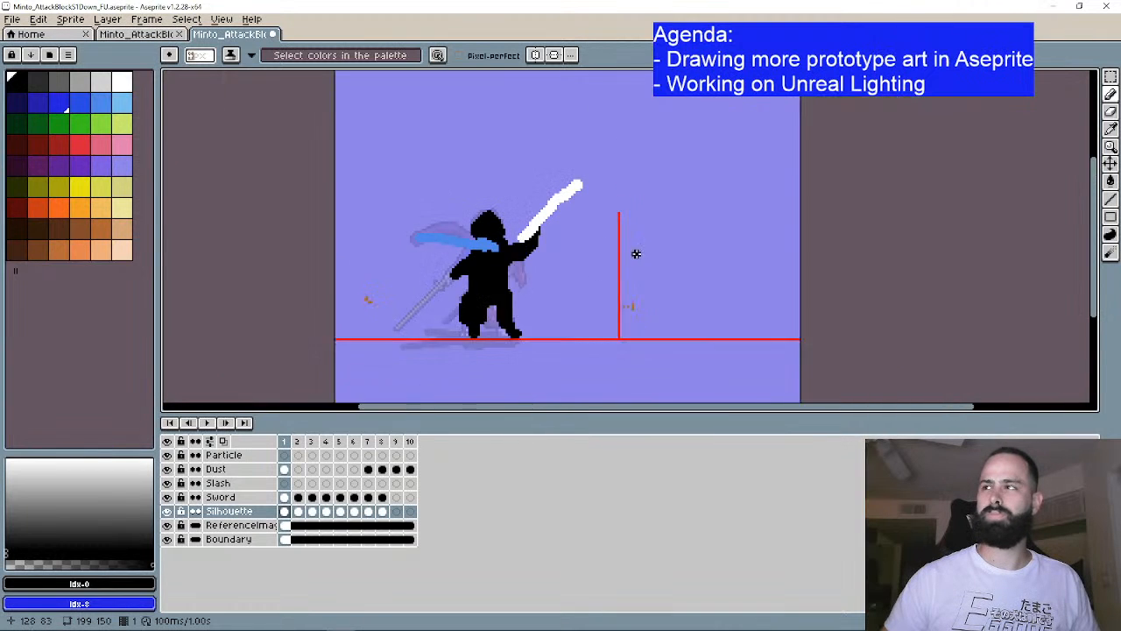
Step: Make frame 1 of the Slash layer active and choose yellow as the drawing colour
scroll(631, 254, up, 1)
click(284, 482)
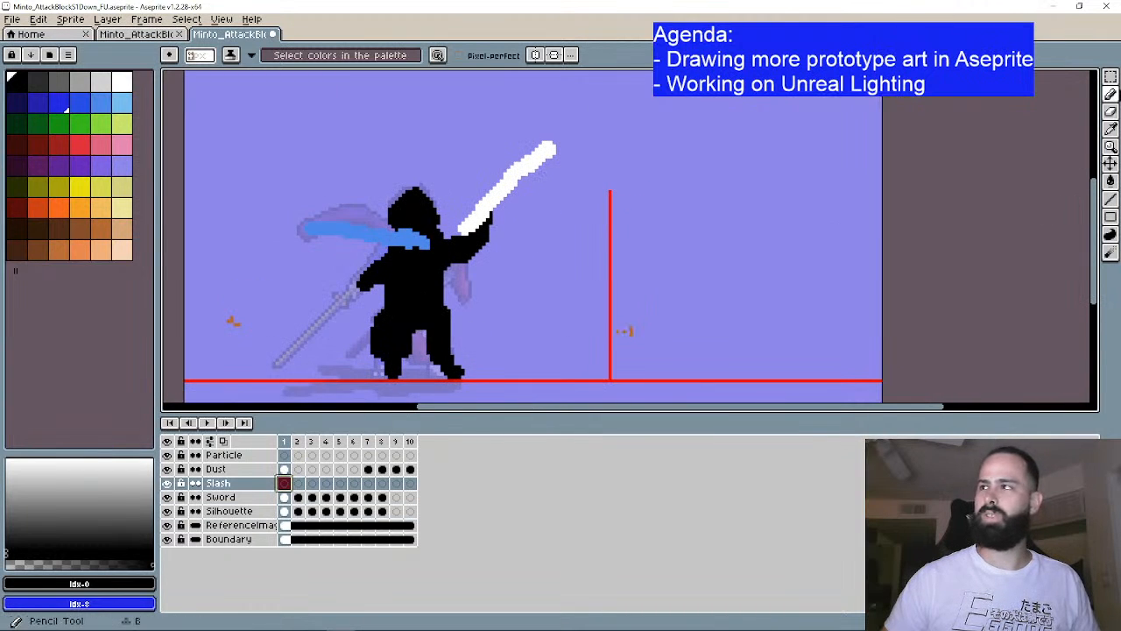
click(77, 189)
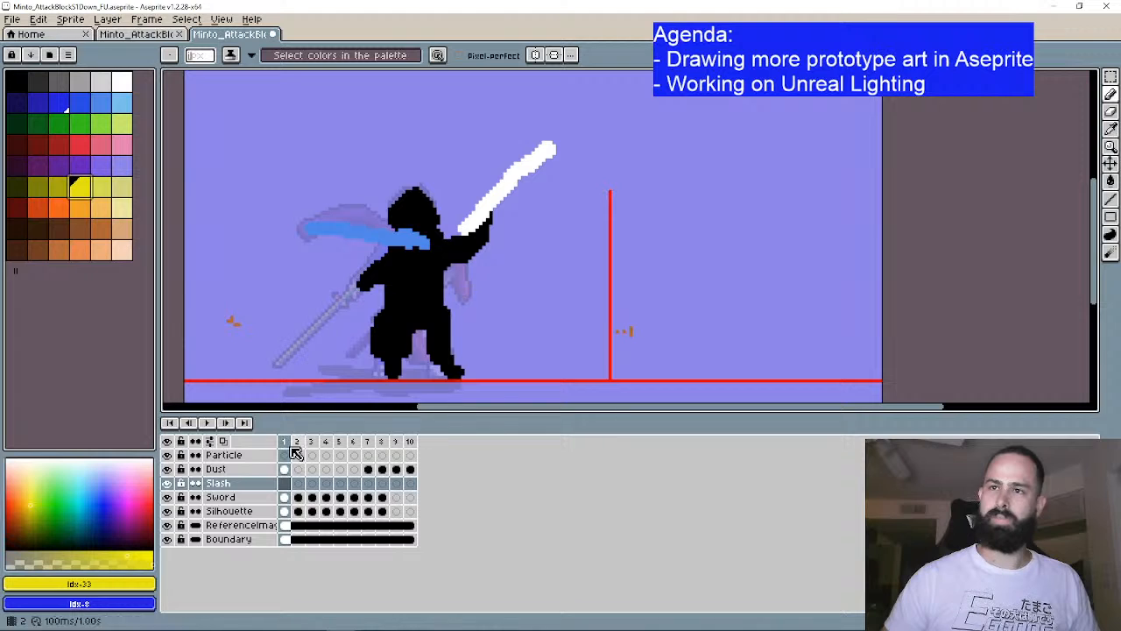
Step: Turn on onion skinning and set it to show in front of the sprite while comparing frames 1 and 2
click(226, 422)
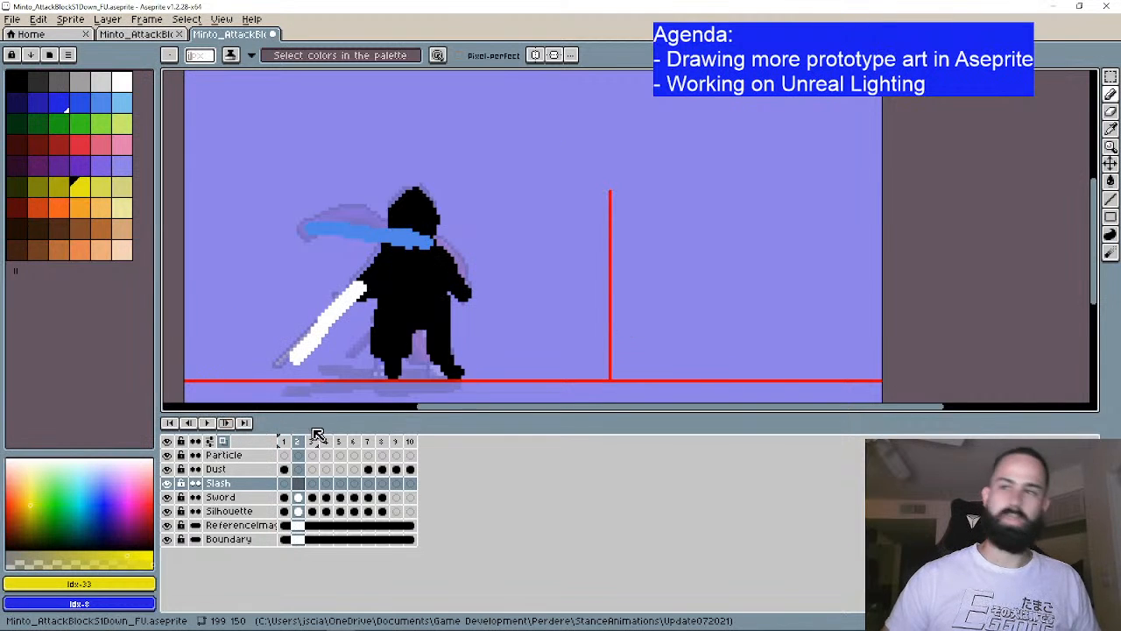
click(191, 424)
click(226, 422)
click(211, 442)
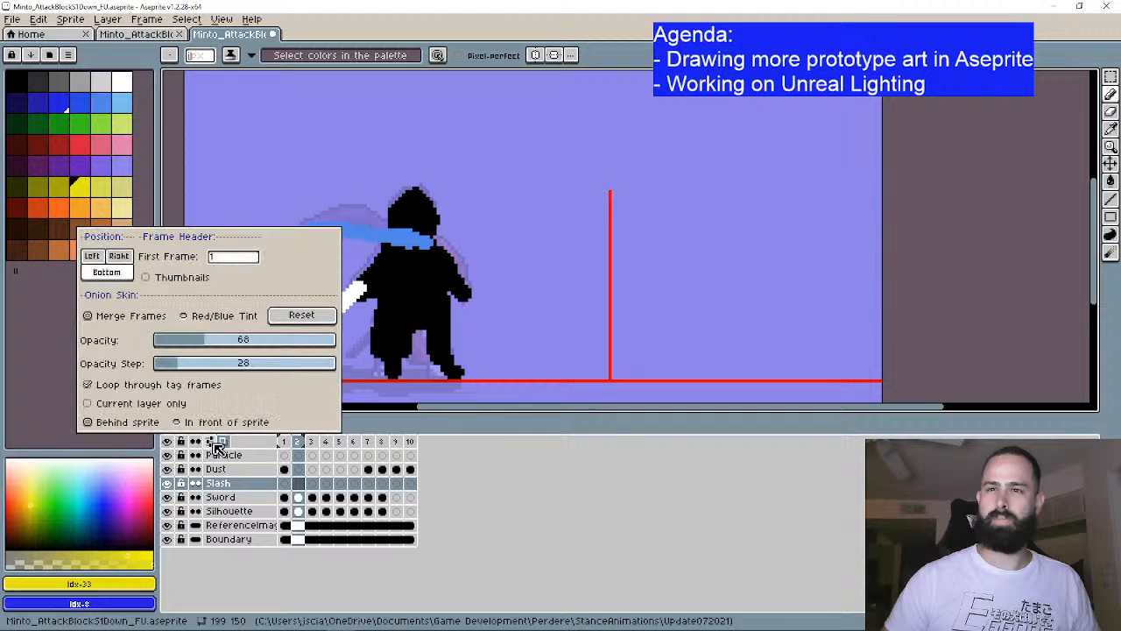
click(235, 421)
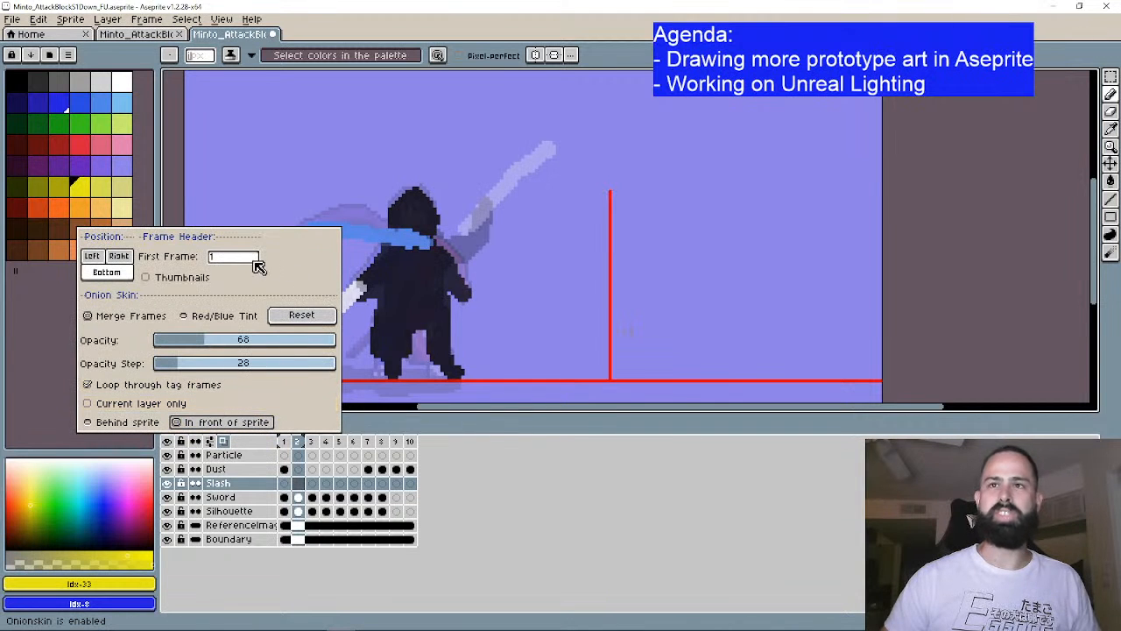
key(Left)
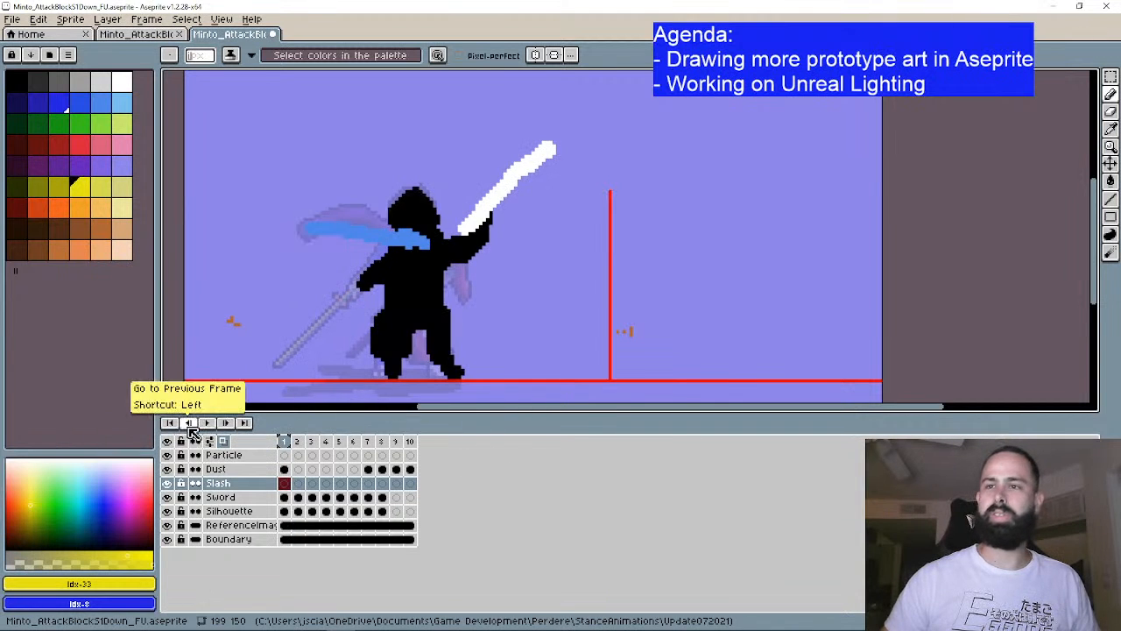
Step: Flip between frame 1 and the following frames to compare the sword poses, turning onion skinning off, and end on frame 1
click(225, 422)
click(225, 422)
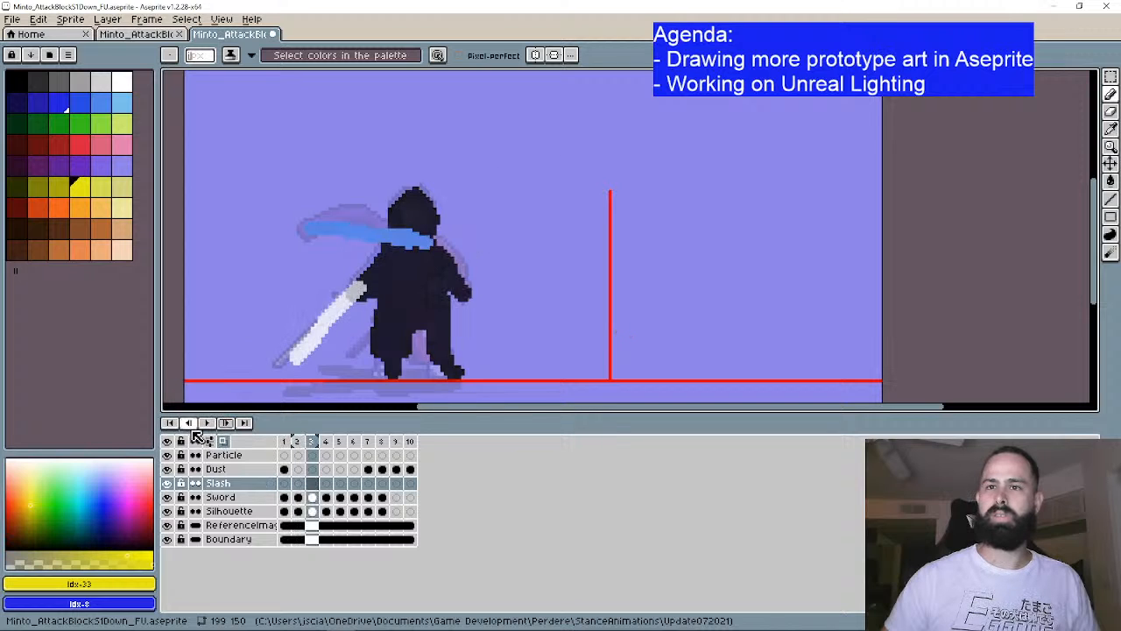
click(188, 422)
click(192, 426)
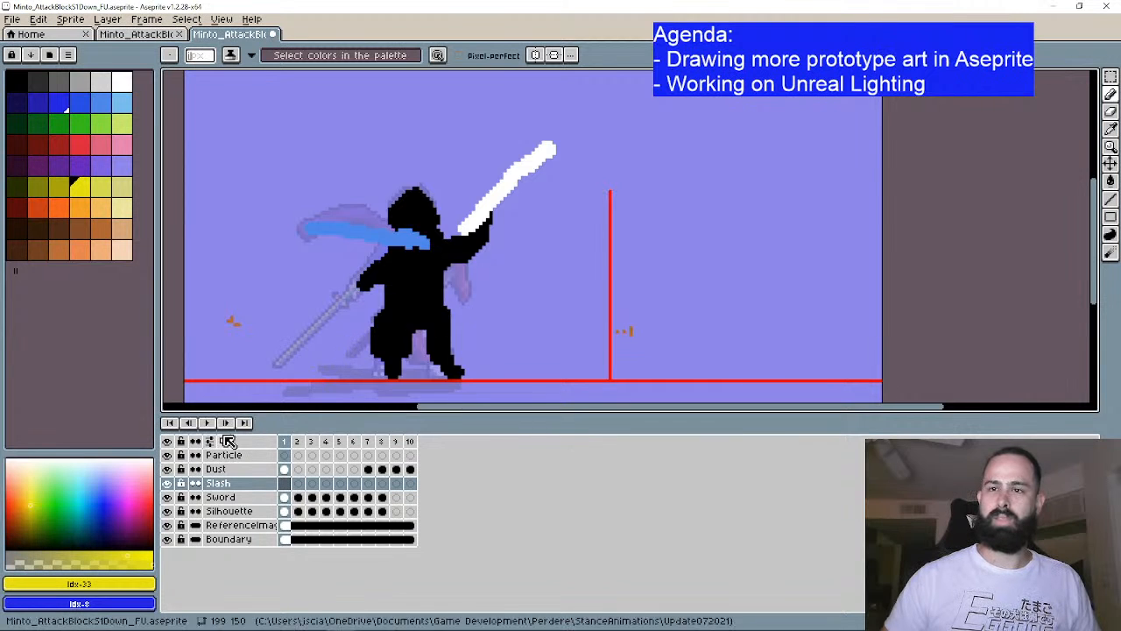
click(227, 423)
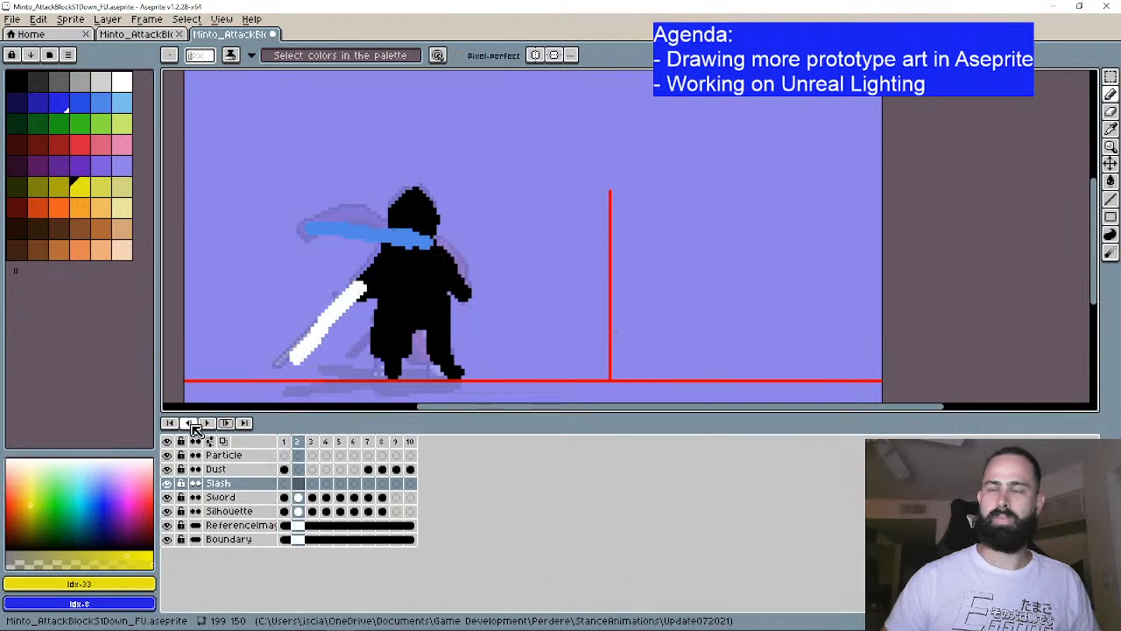
click(189, 424)
click(226, 424)
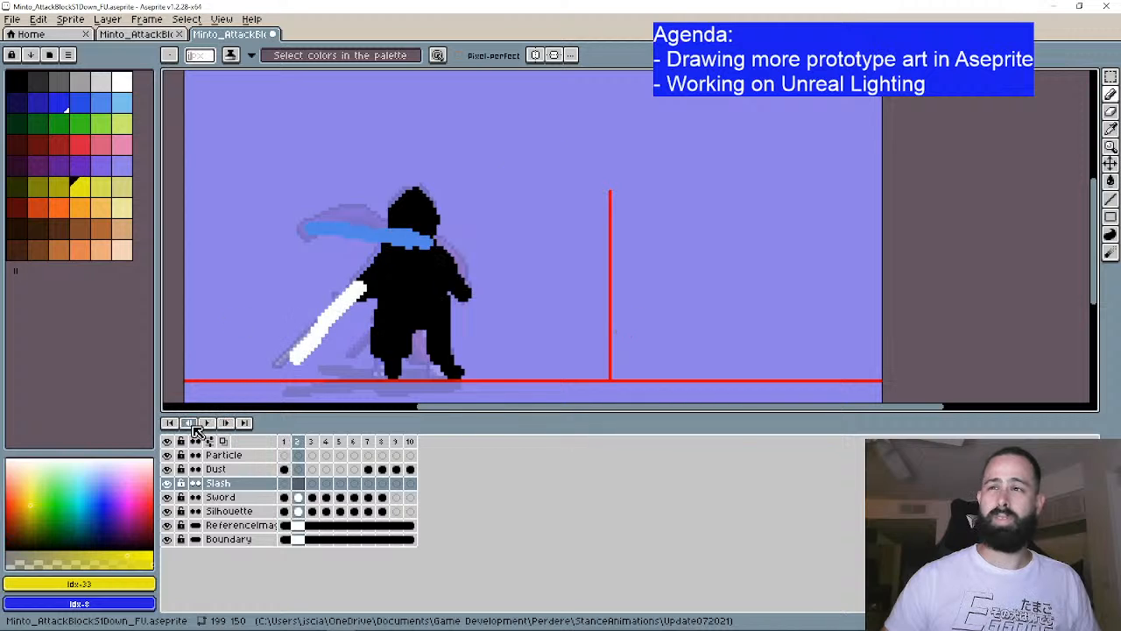
click(189, 424)
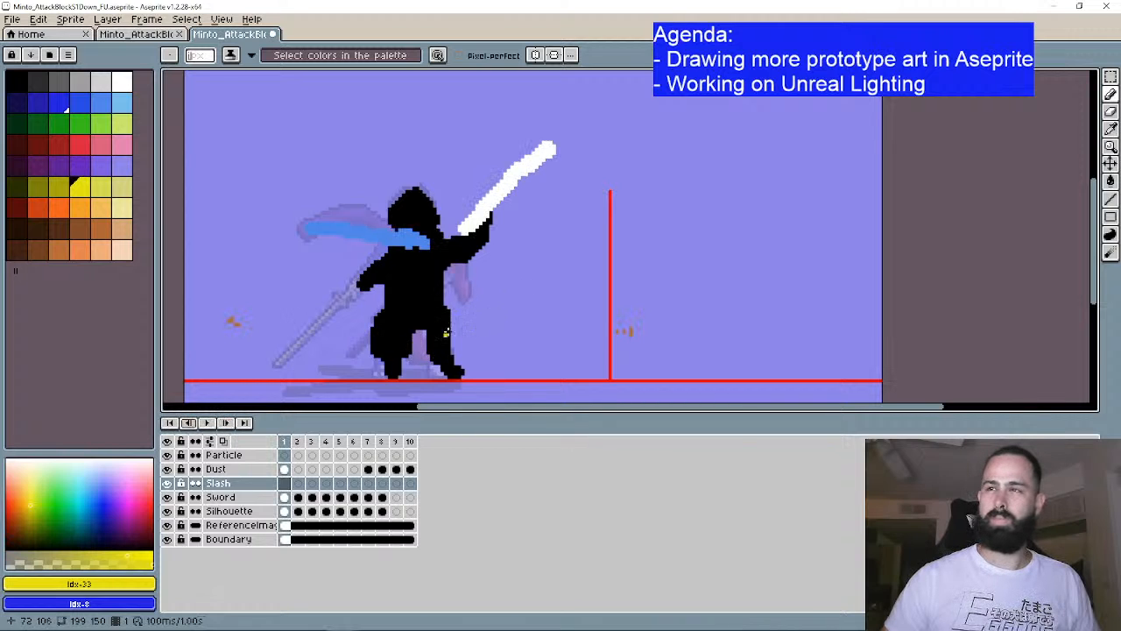
Step: Draw a thin yellow arc from the figure's front leg out past the red vertical line and up beside the sword's tip
drag(443, 352, 553, 314)
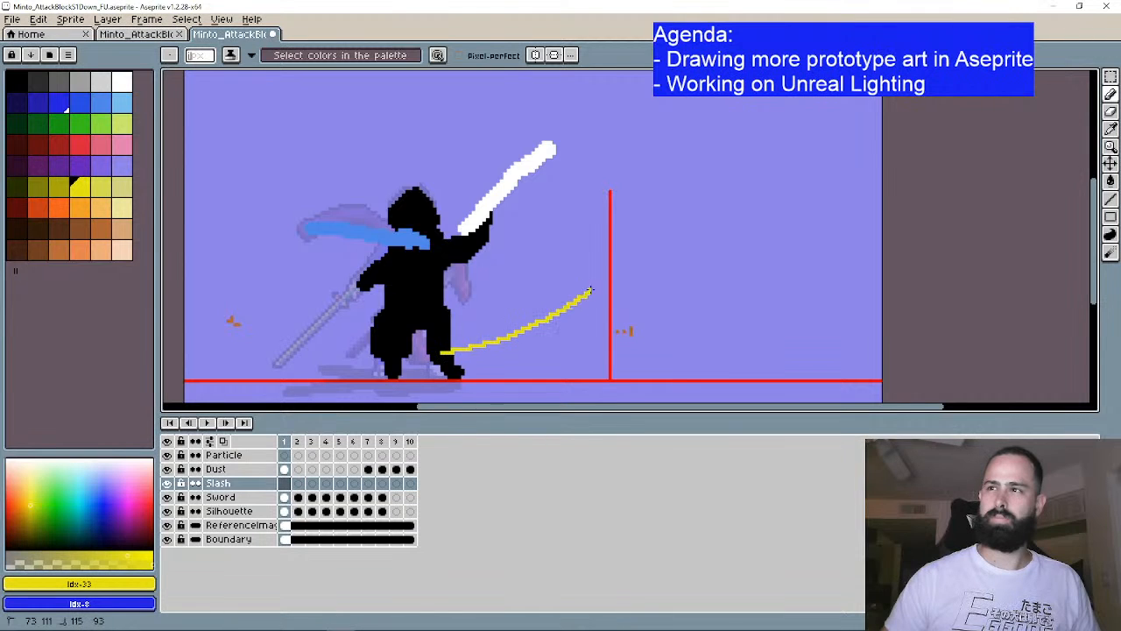
drag(620, 185, 578, 145)
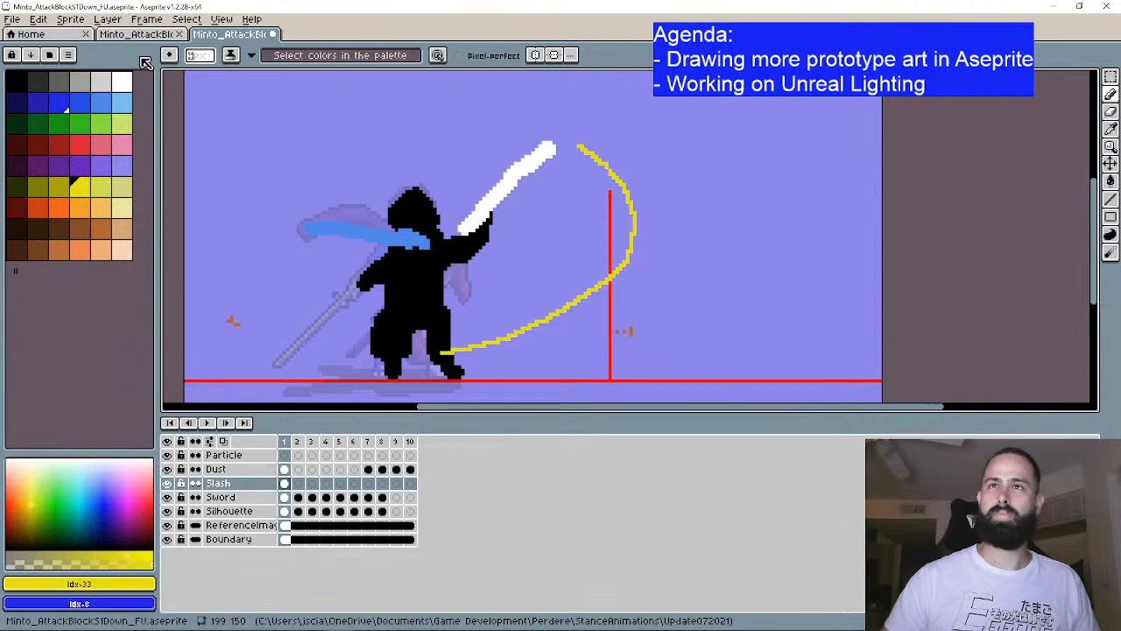
Step: Examine the slash shape in the early frames of Minto_AttackBlockS1Down_NoFU, and return to the FU sprite
click(137, 35)
scroll(588, 247, up, 1)
drag(588, 248, 554, 251)
click(230, 422)
click(230, 422)
click(230, 422)
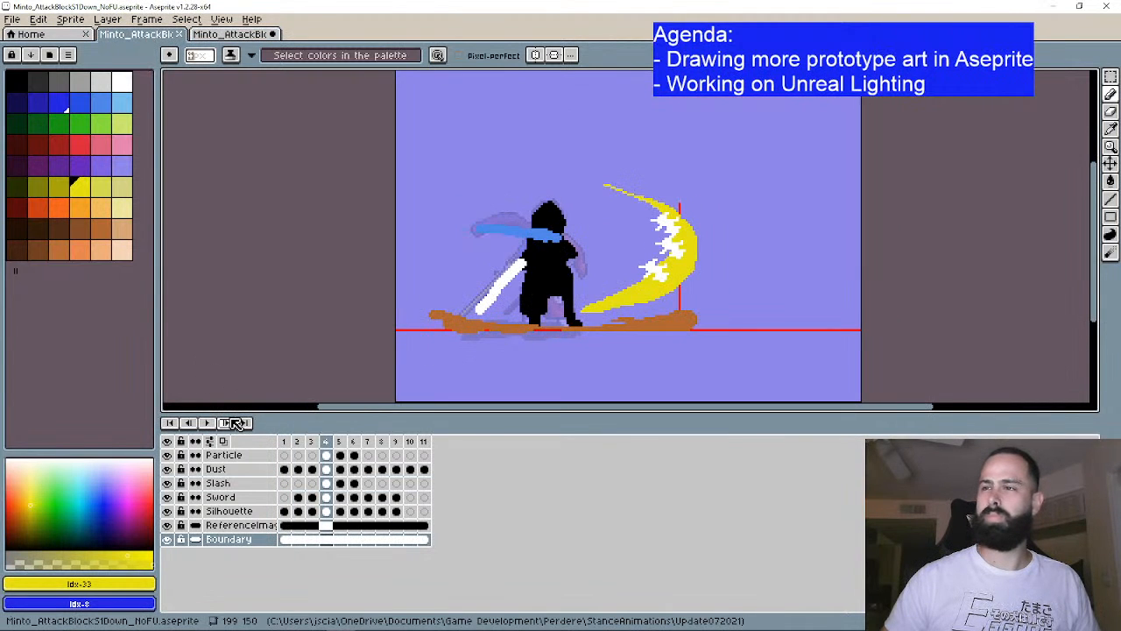
click(233, 423)
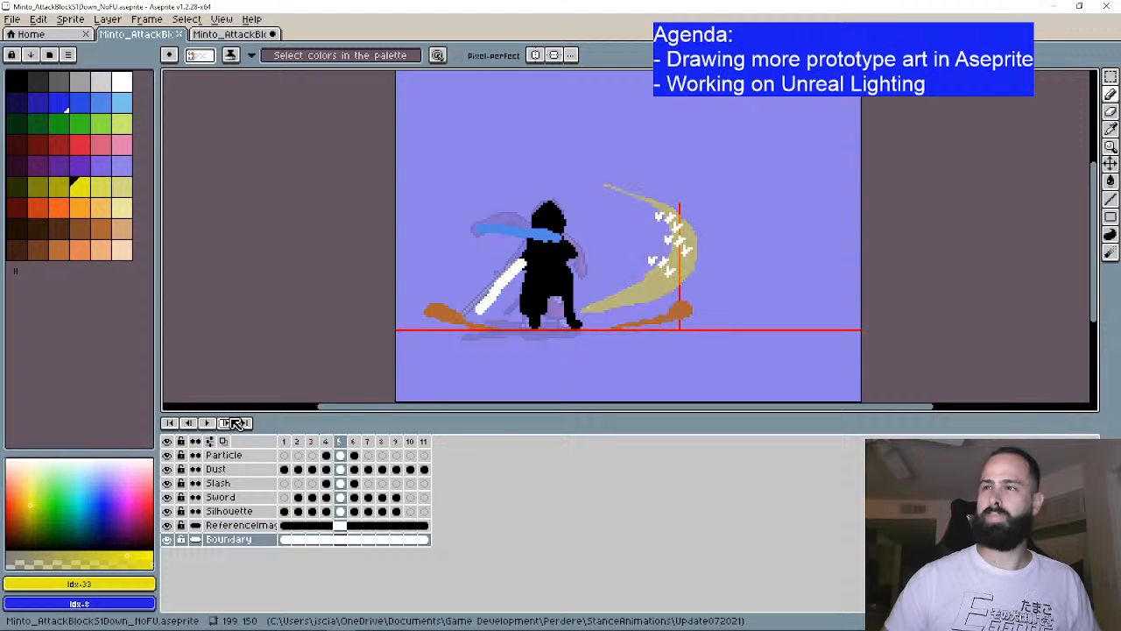
click(191, 423)
click(194, 424)
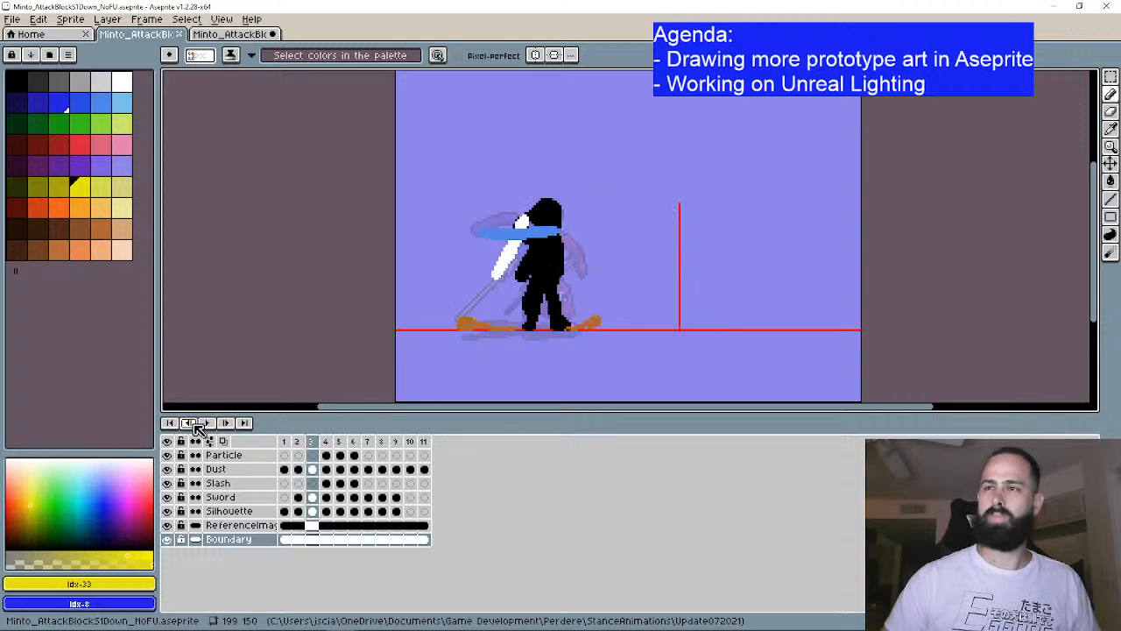
click(235, 35)
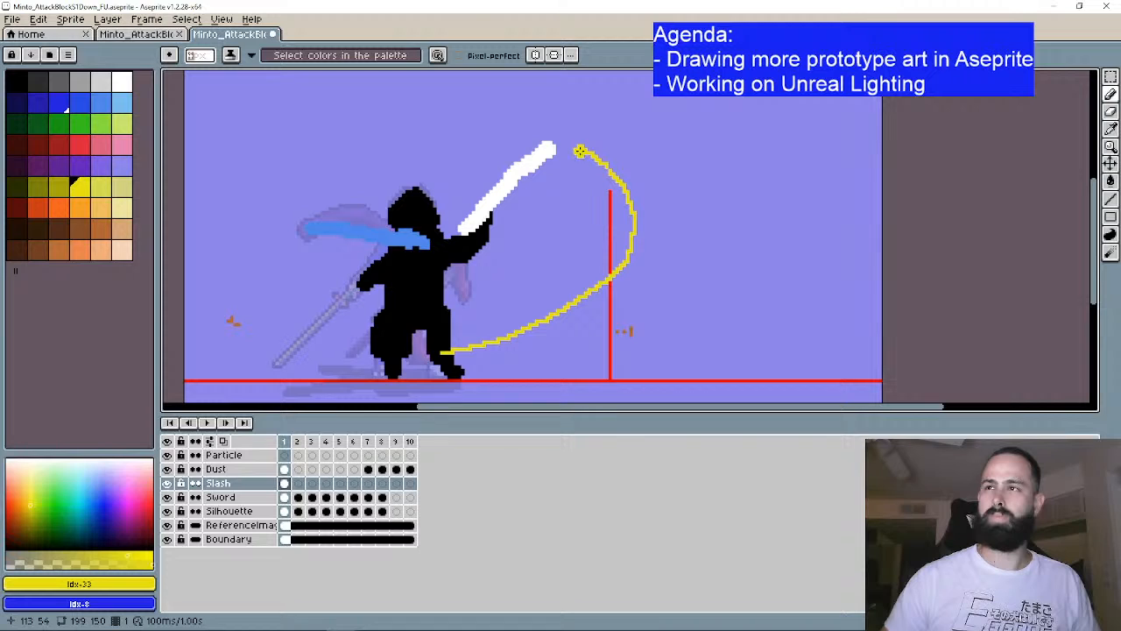
Step: Thicken the yellow arc with a larger brush into a broad filled crescent, widest beside the red vertical line
drag(582, 152, 601, 164)
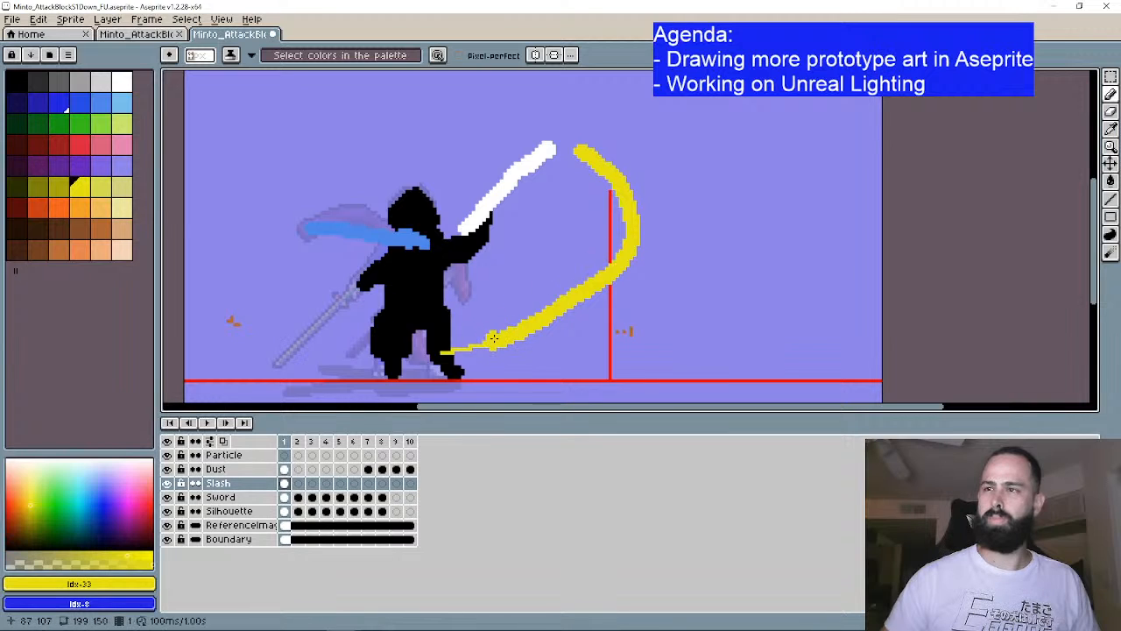
drag(488, 338, 520, 323)
drag(570, 287, 619, 252)
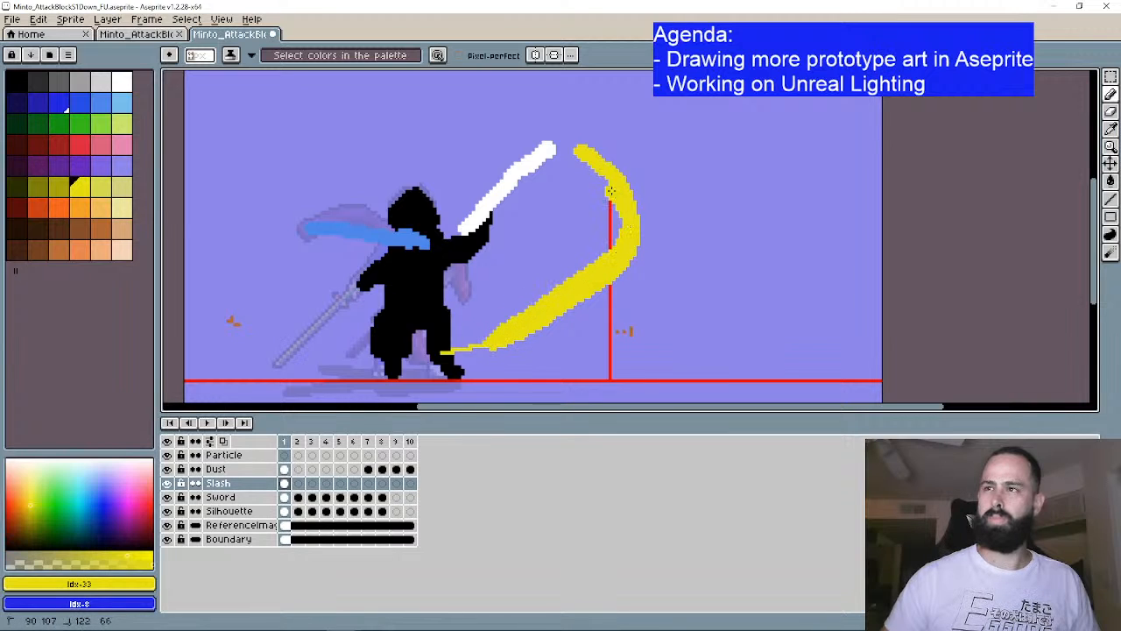
mouse_move(610, 198)
mouse_down()
mouse_move(621, 233)
mouse_move(603, 268)
mouse_move(558, 289)
mouse_move(594, 258)
mouse_move(608, 204)
mouse_up()
drag(568, 155, 598, 224)
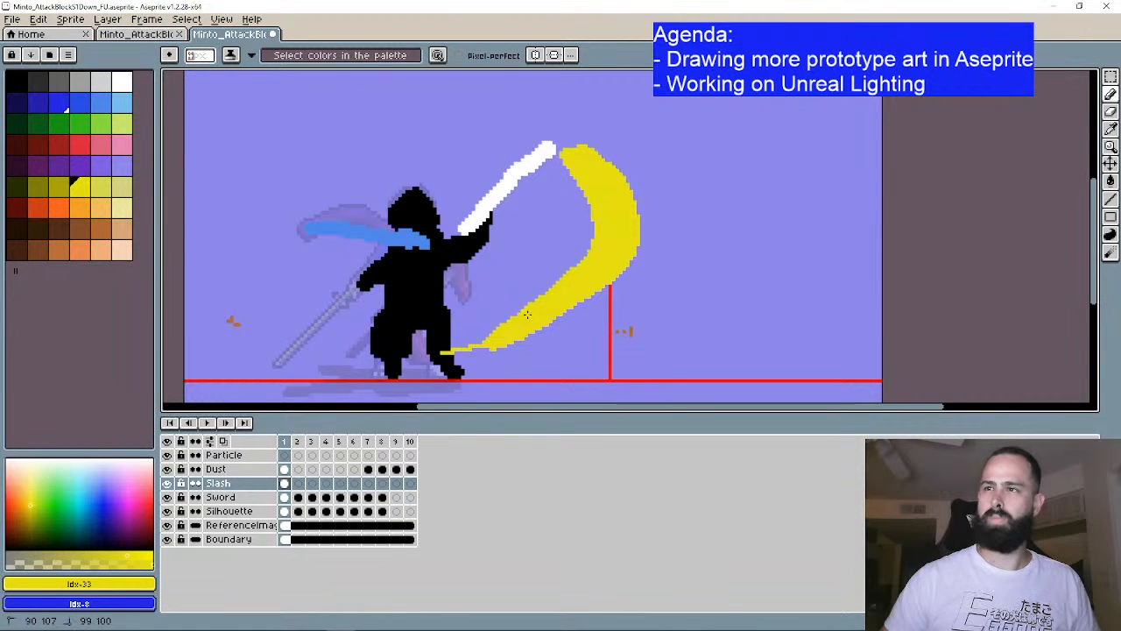
mouse_move(492, 336)
mouse_down()
mouse_move(579, 258)
mouse_move(593, 218)
mouse_move(569, 166)
mouse_up()
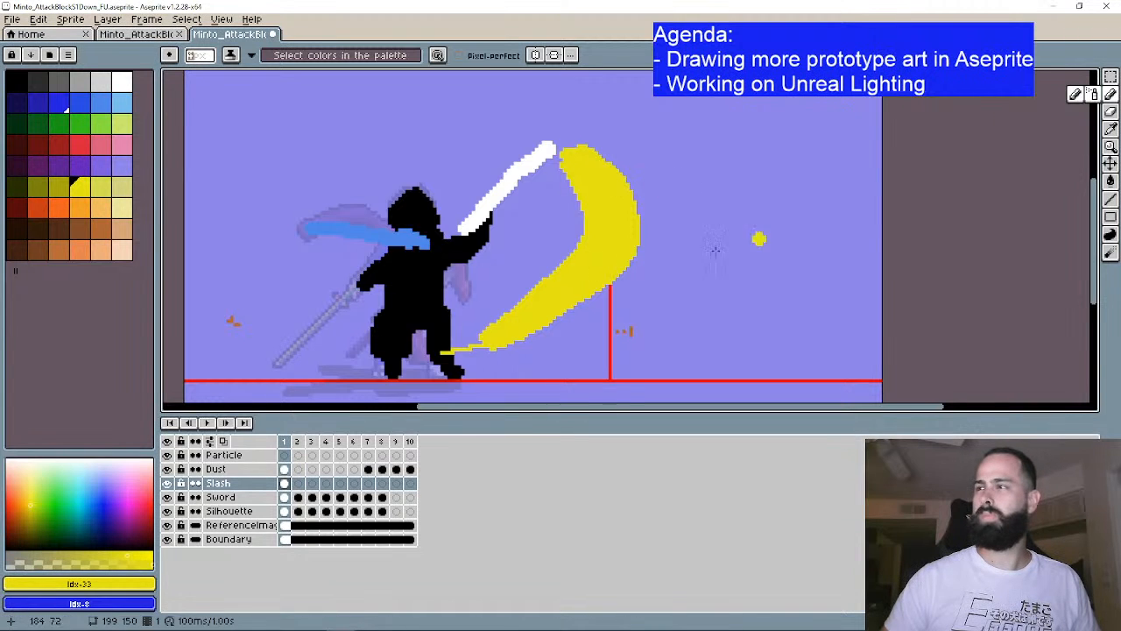
Step: Erase along both edges of the crescent's lower end so it tapers into a thin tail at the figure's leg
scroll(547, 284, up, 1)
scroll(537, 274, down, 1)
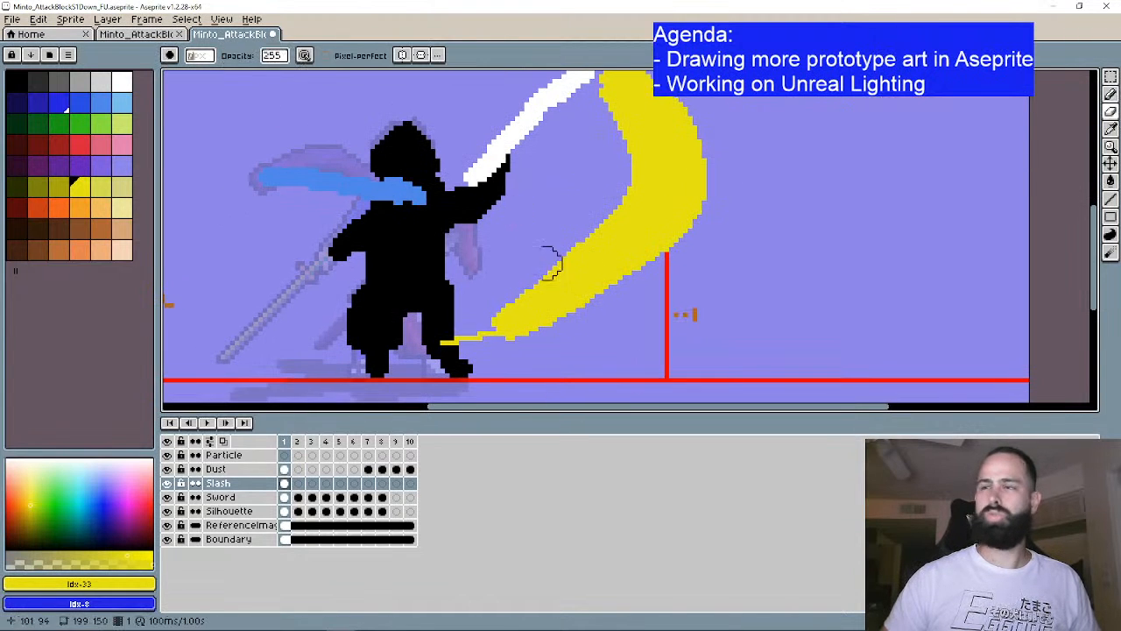
mouse_move(592, 216)
mouse_down()
mouse_move(526, 287)
mouse_move(479, 314)
mouse_move(535, 283)
mouse_up()
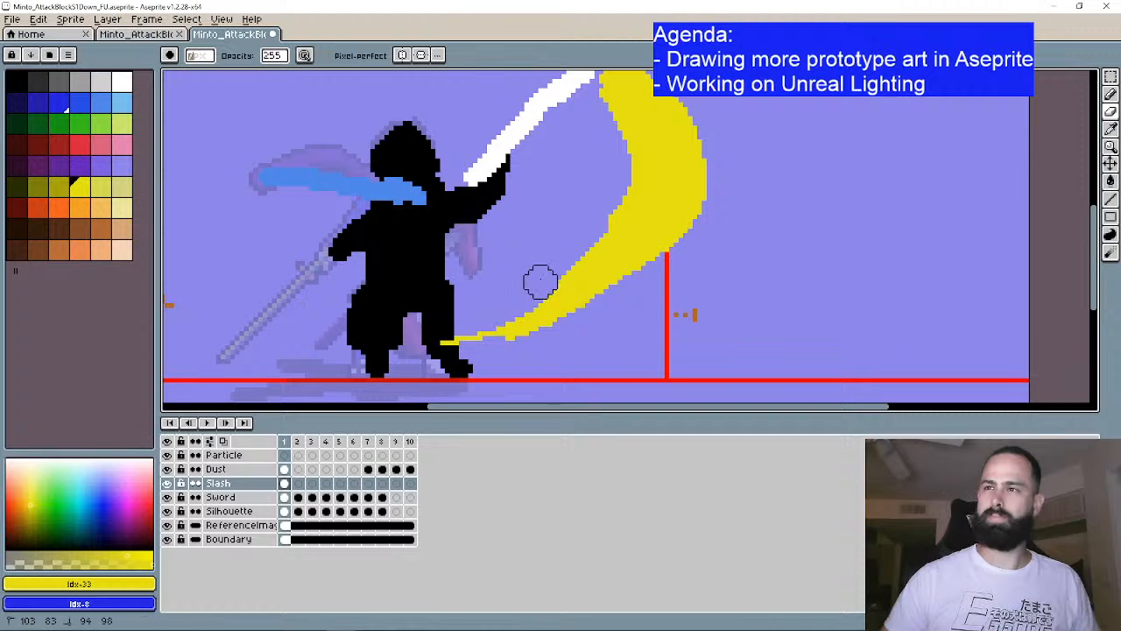
mouse_move(619, 310)
mouse_down()
mouse_move(531, 336)
mouse_move(489, 365)
mouse_up()
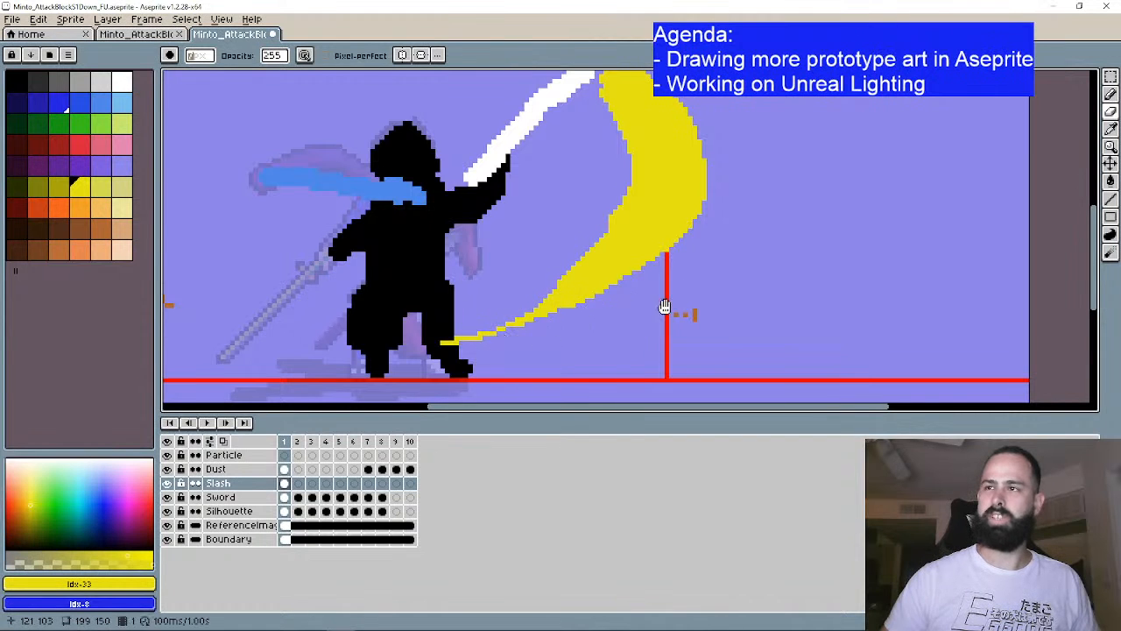
drag(667, 305, 634, 332)
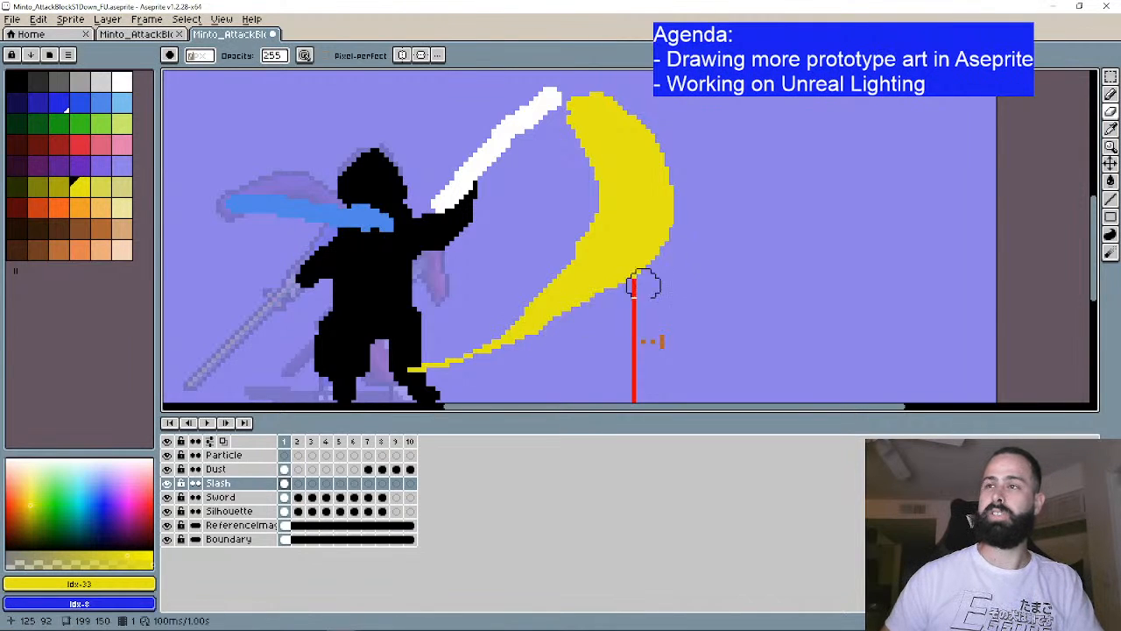
Step: Erase the crescent's inner edge on the sword side to narrow its upper half, and round that edge with yellow strokes
click(1109, 93)
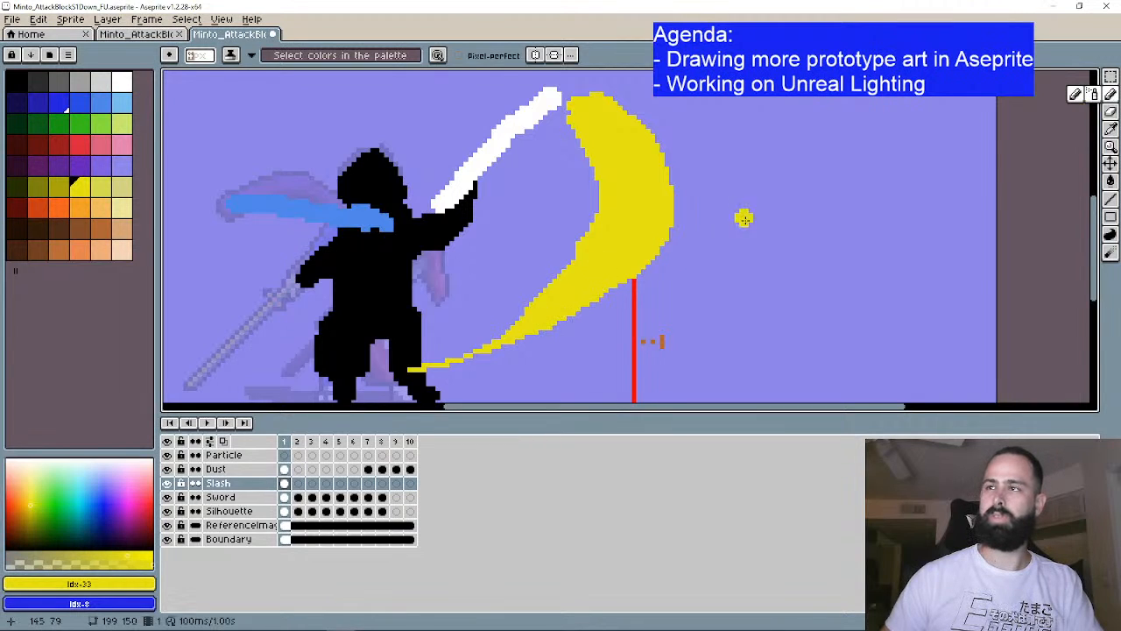
click(1109, 111)
mouse_move(522, 238)
mouse_down()
mouse_move(582, 230)
mouse_move(591, 180)
mouse_move(566, 110)
mouse_move(590, 170)
mouse_move(560, 105)
mouse_move(592, 127)
mouse_up()
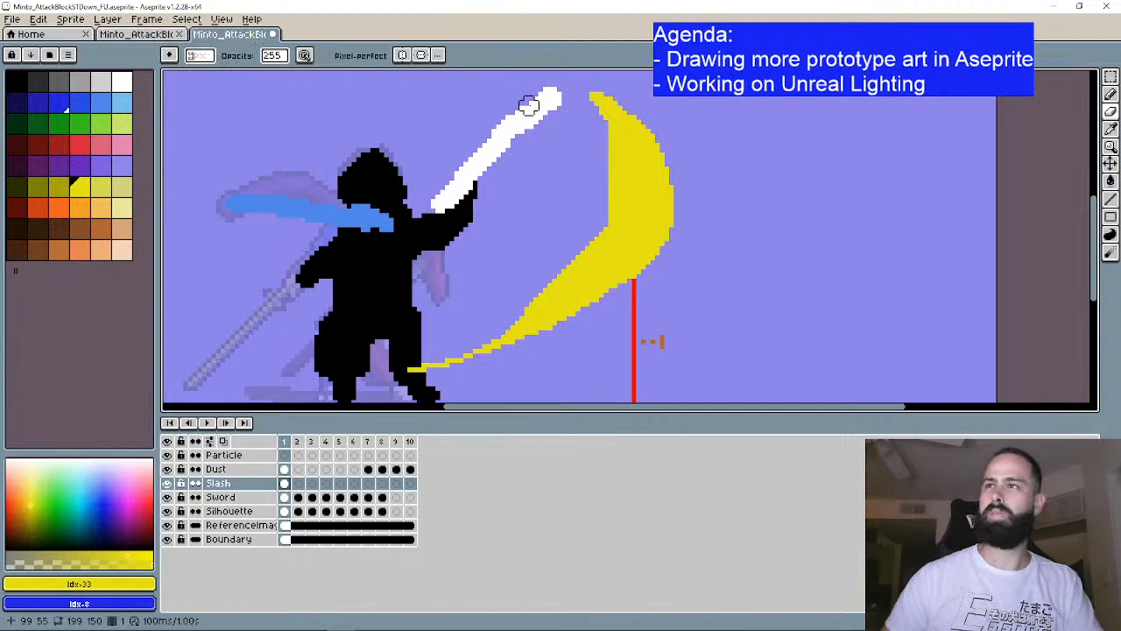
click(1075, 94)
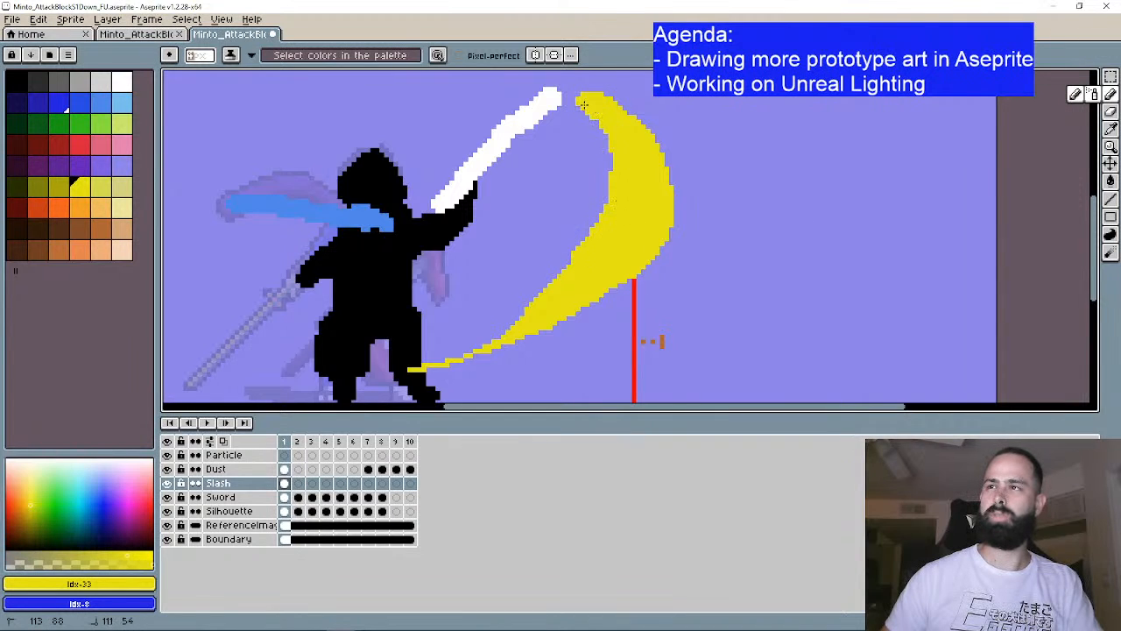
Step: Erase around the crescent's upper end, along its outer edge and underside, to narrow it to a point near the sword's tip
key(e)
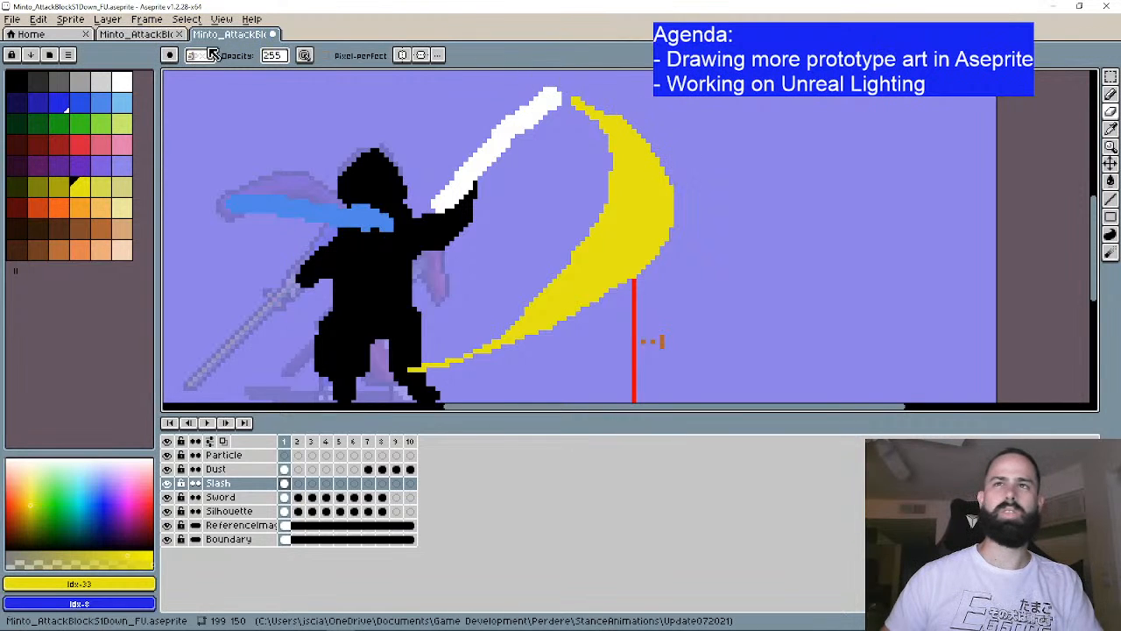
drag(620, 91, 626, 109)
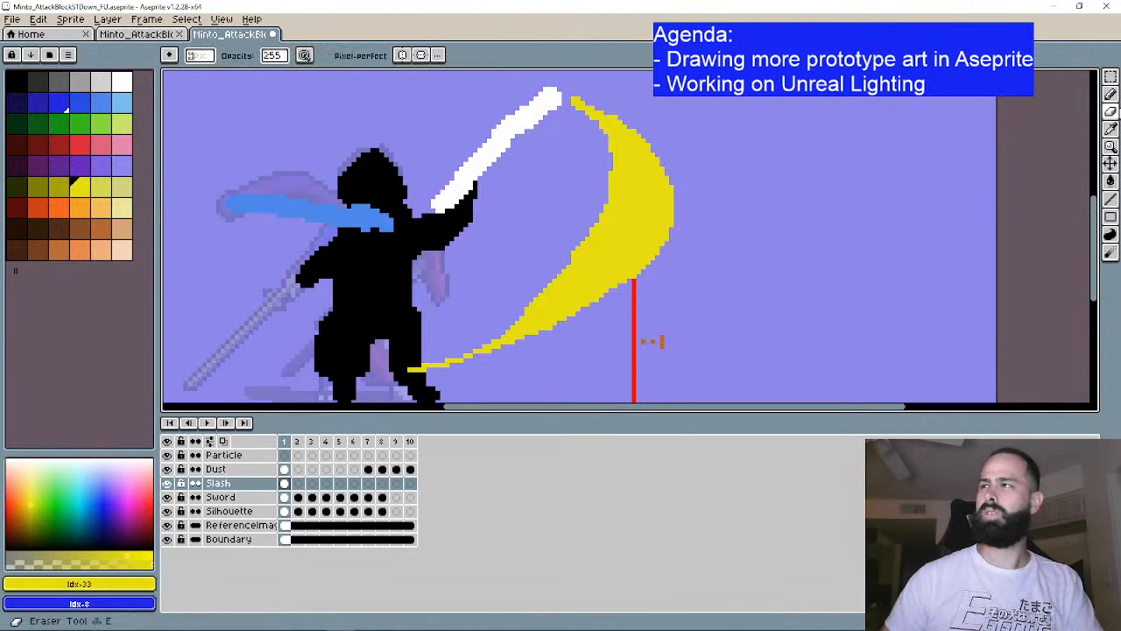
drag(612, 101, 660, 147)
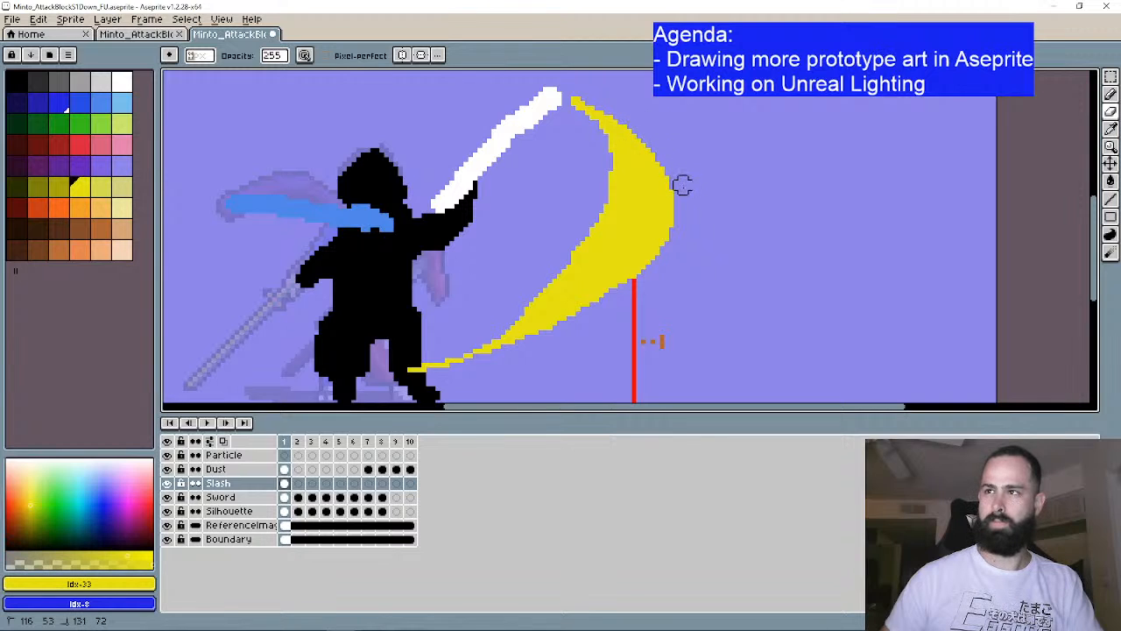
scroll(794, 274, down, 1)
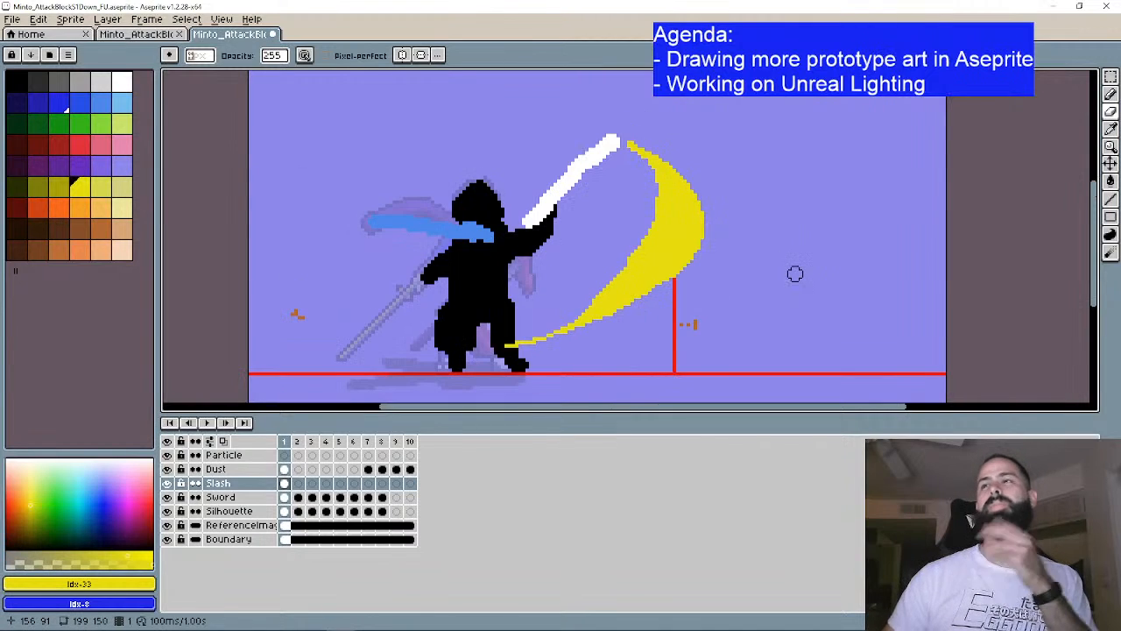
scroll(573, 165, up, 3)
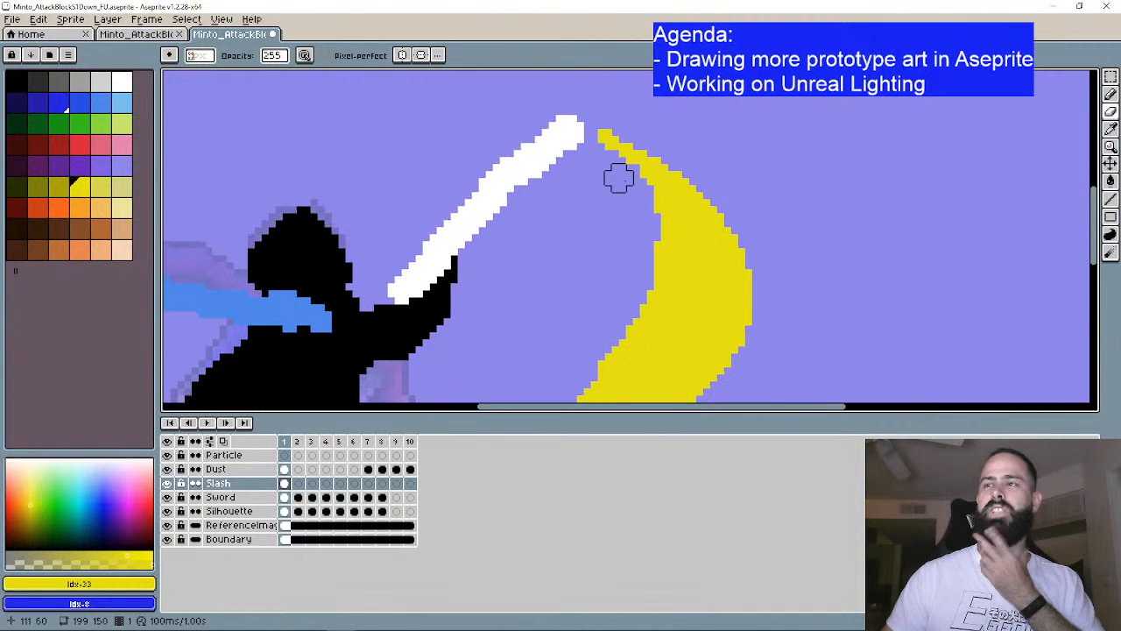
drag(616, 172, 594, 151)
scroll(706, 210, down, 2)
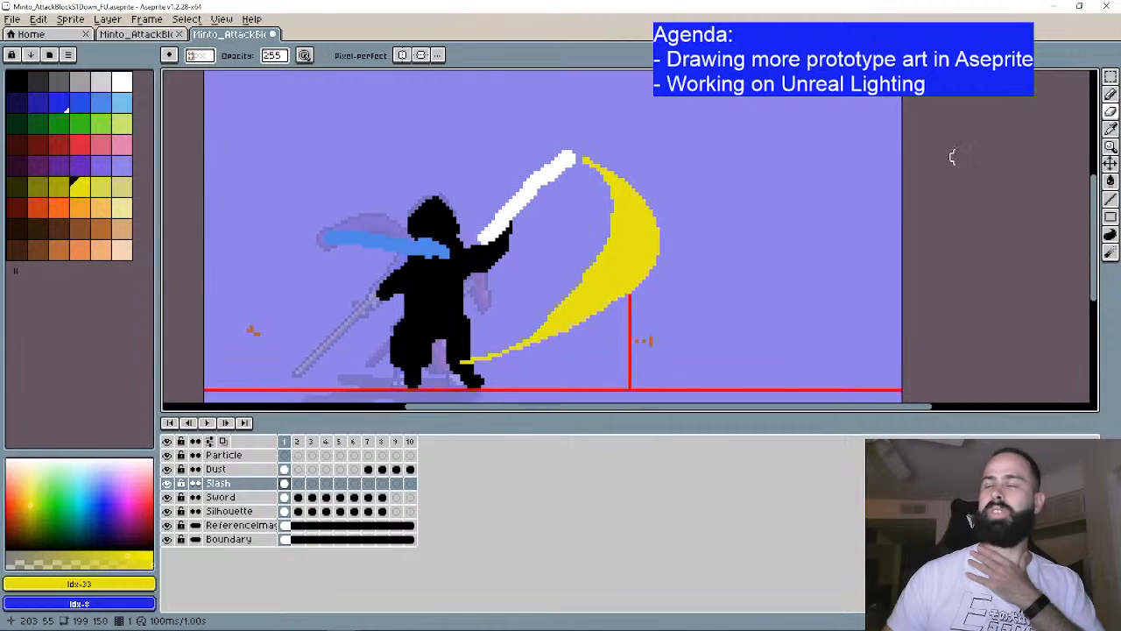
Step: Inspect the yellow crescent's tip beside the sword up close, and compare frame 1 with frame 2
click(1109, 94)
scroll(635, 179, up, 2)
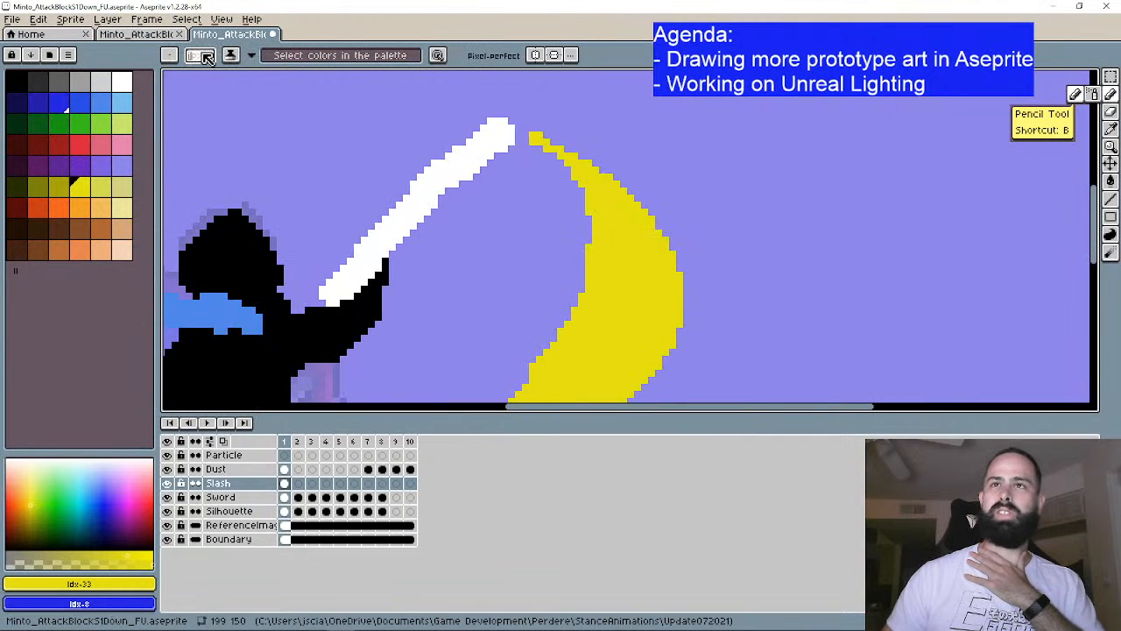
scroll(550, 156, up, 1)
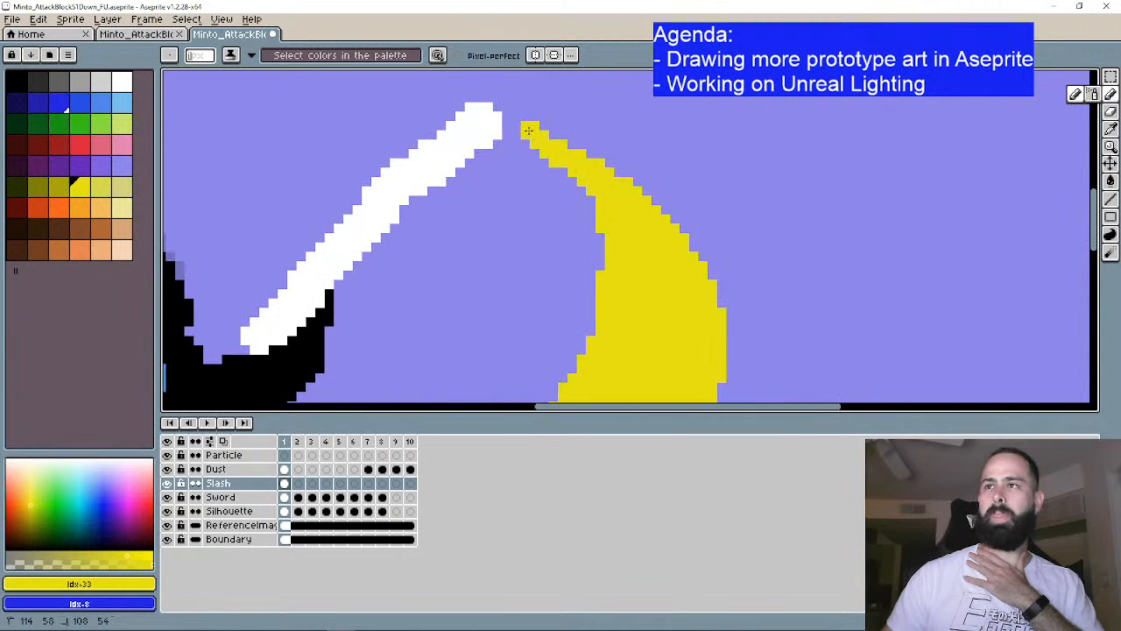
scroll(641, 200, down, 4)
drag(701, 213, 678, 205)
scroll(680, 216, down, 1)
drag(569, 236, 550, 234)
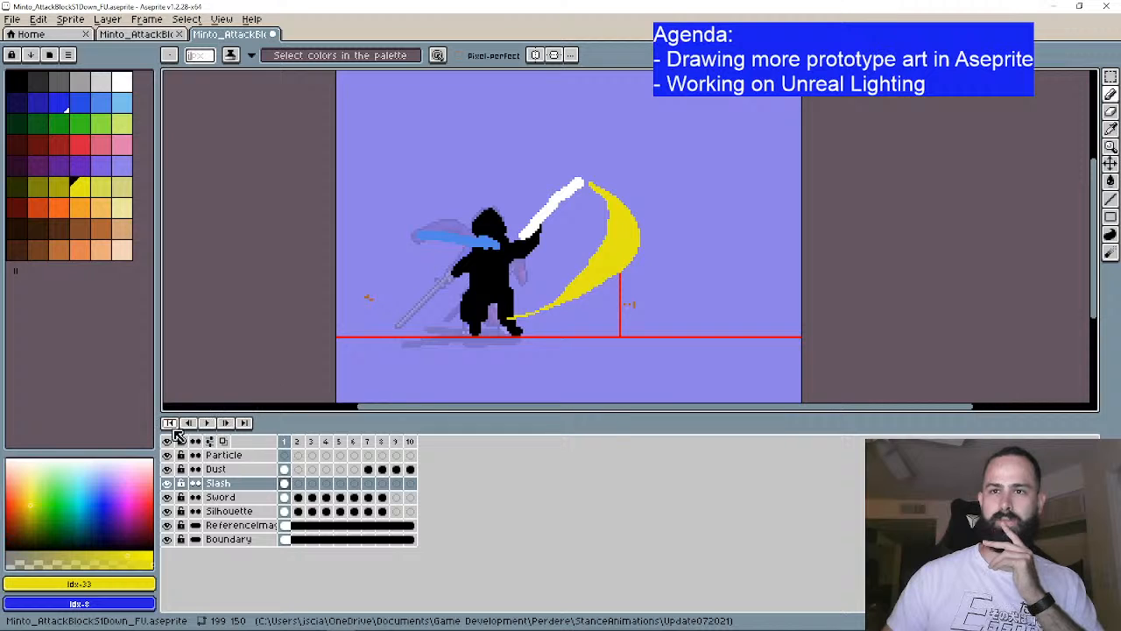
click(225, 423)
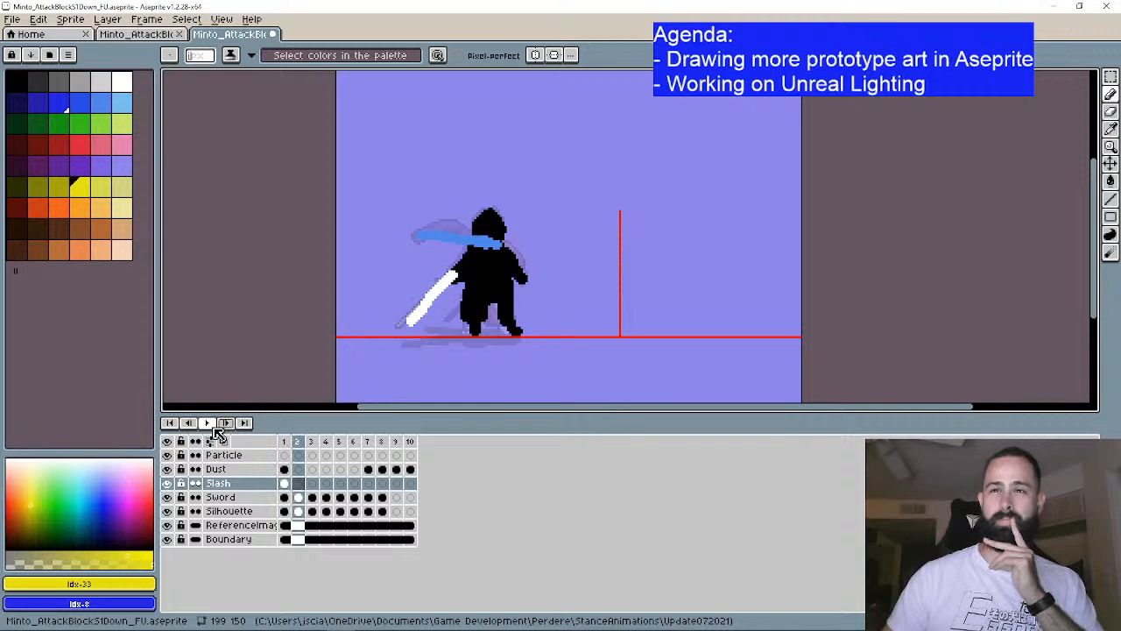
click(188, 423)
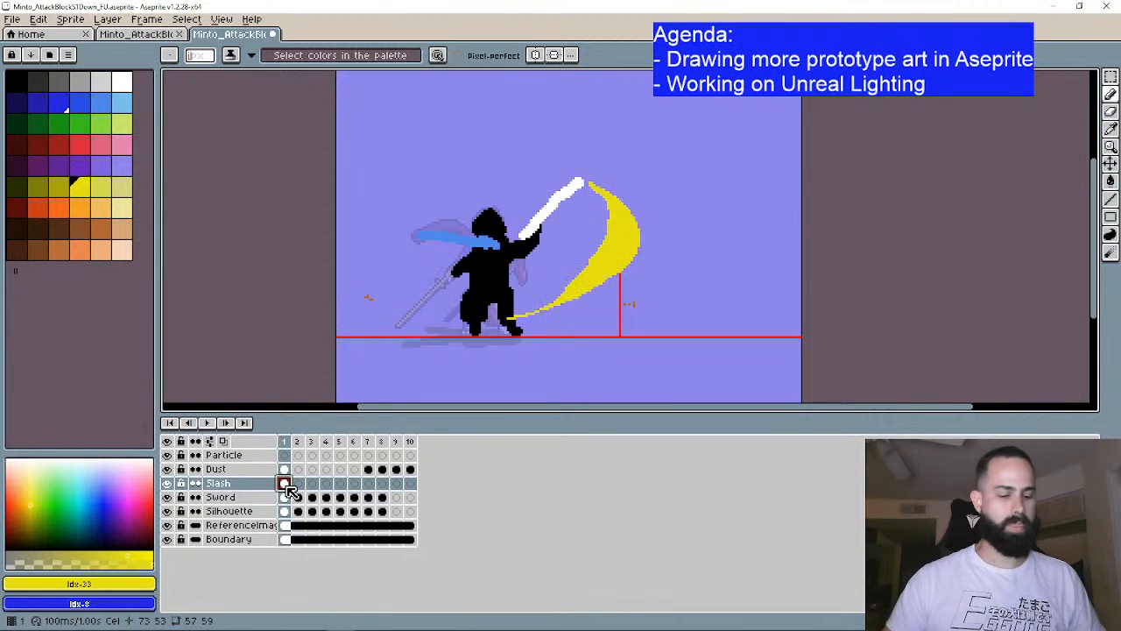
Step: Copy the Slash cel from frame 1 into frames 2 and 3
click(299, 482)
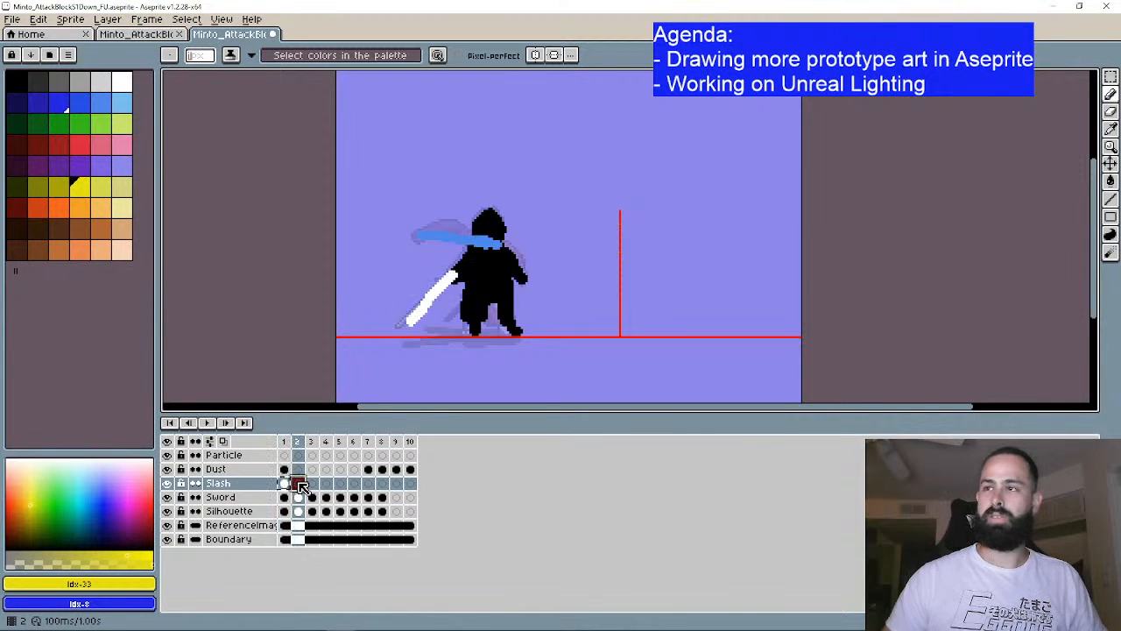
key(ctrl+v)
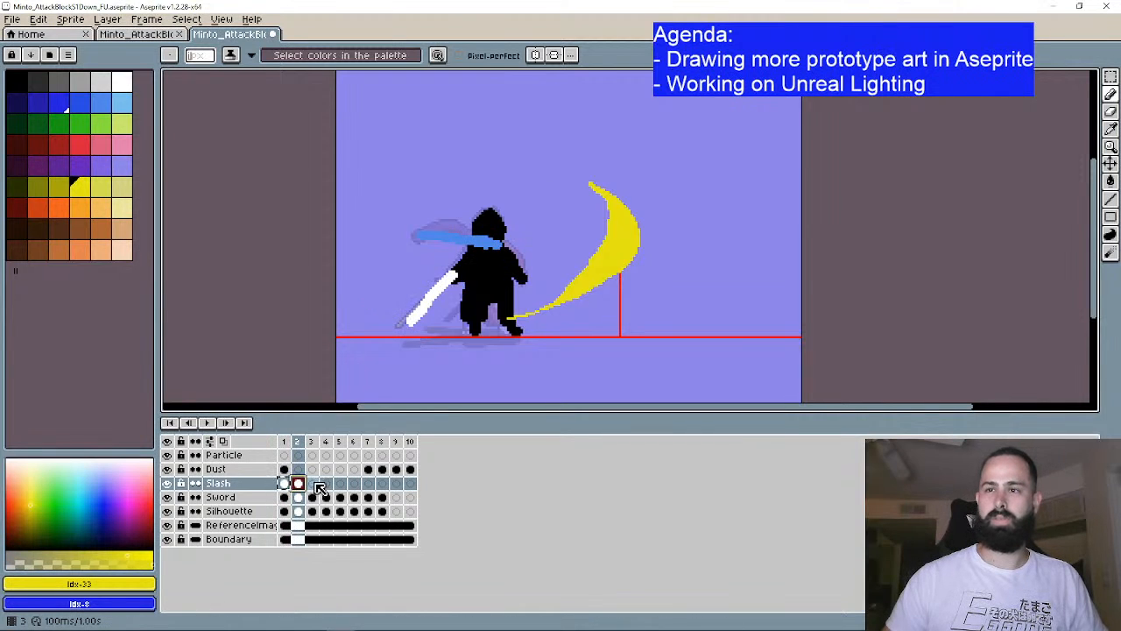
click(313, 484)
key(ctrl+v)
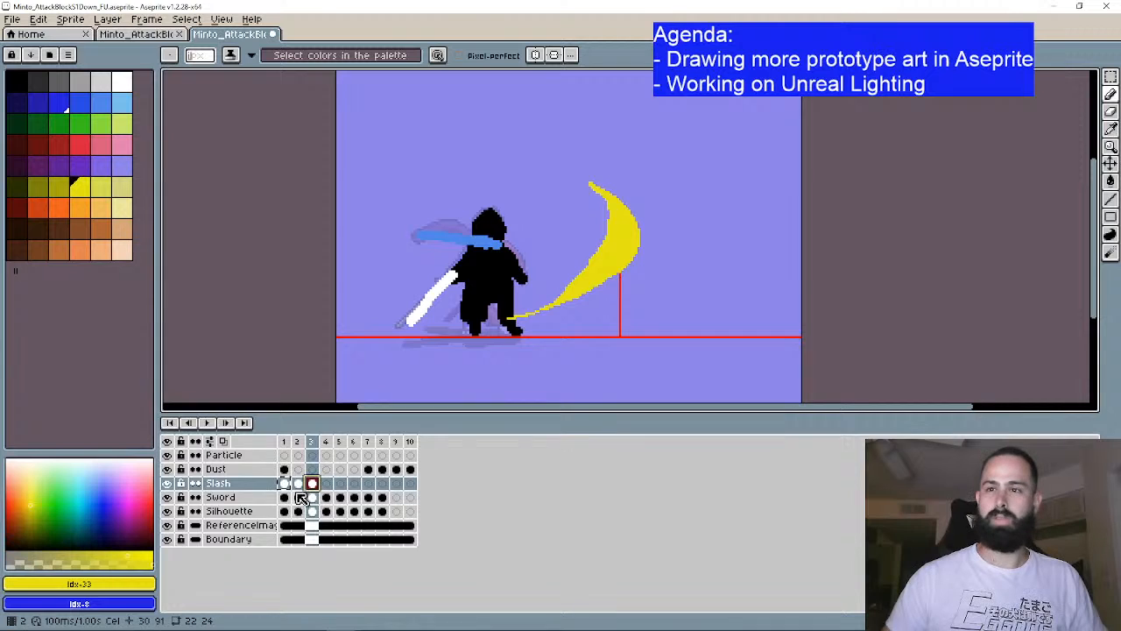
Step: Copy frame 1's Sword and Silhouette cels over those in frames 2 and 3
click(285, 497)
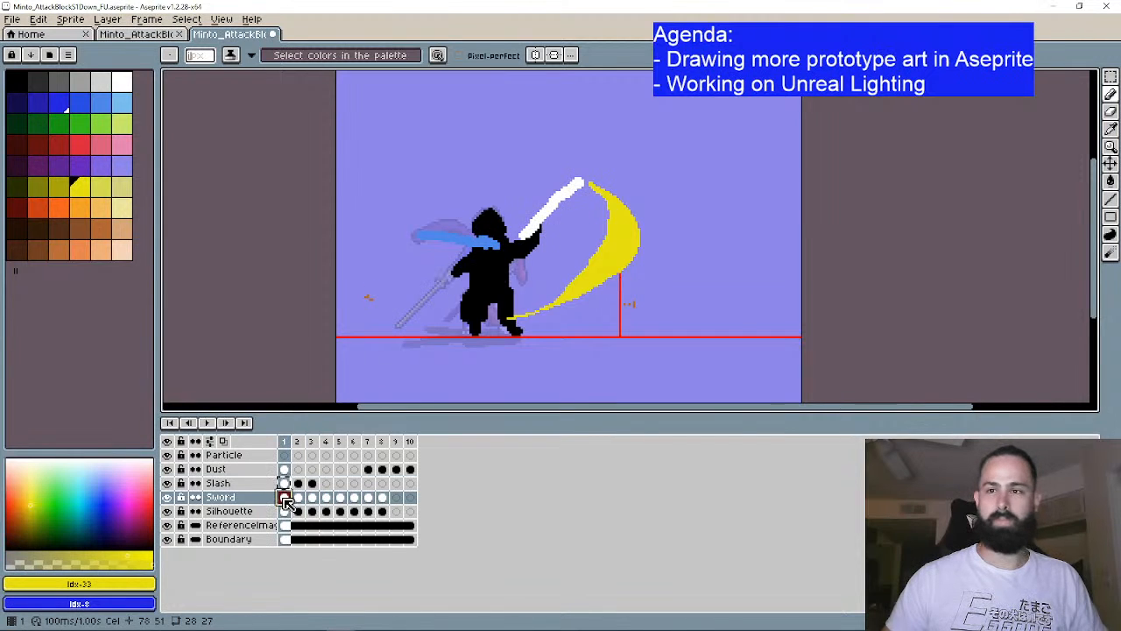
drag(287, 499, 292, 512)
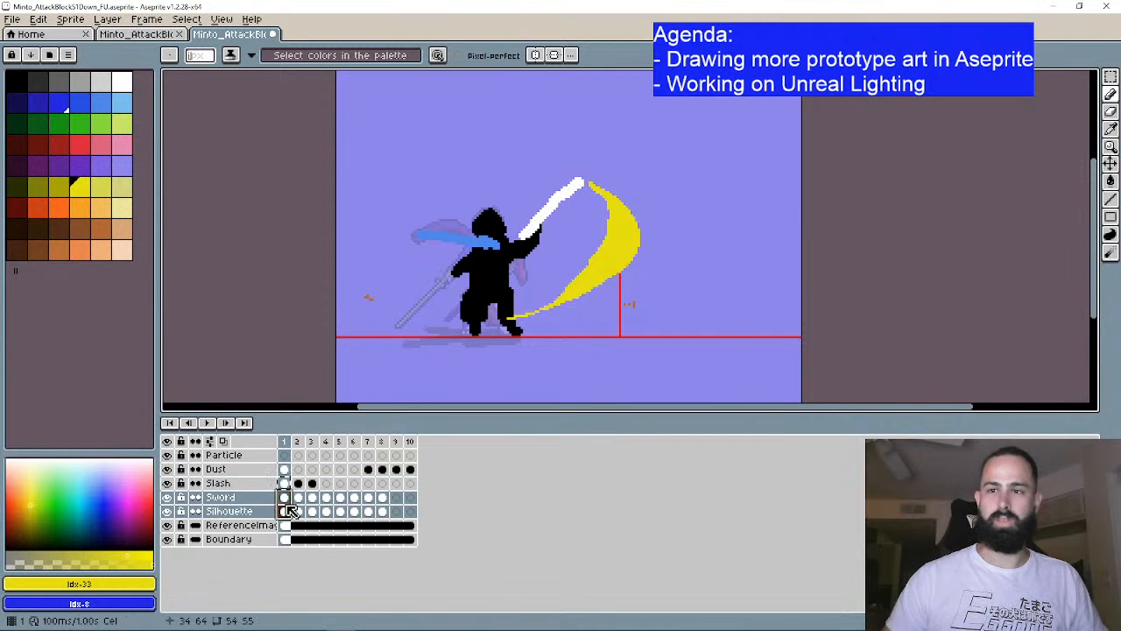
click(300, 499)
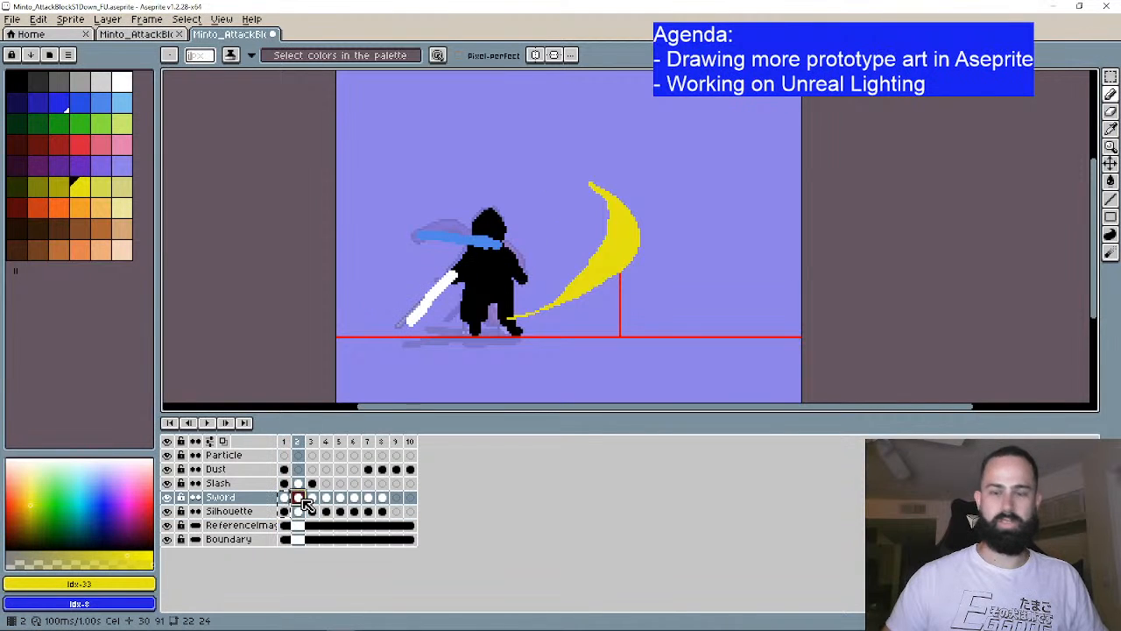
click(311, 499)
click(298, 499)
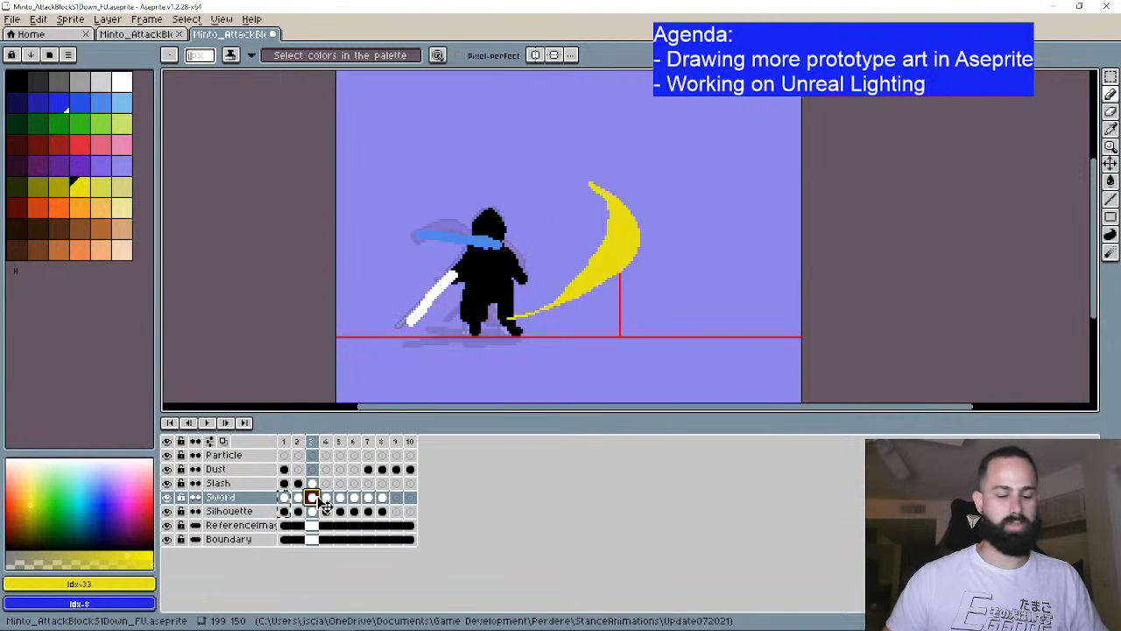
click(312, 499)
Step: Step back and forth through frames 1 to 3 to review the copied raised-sword pose and slash
click(169, 423)
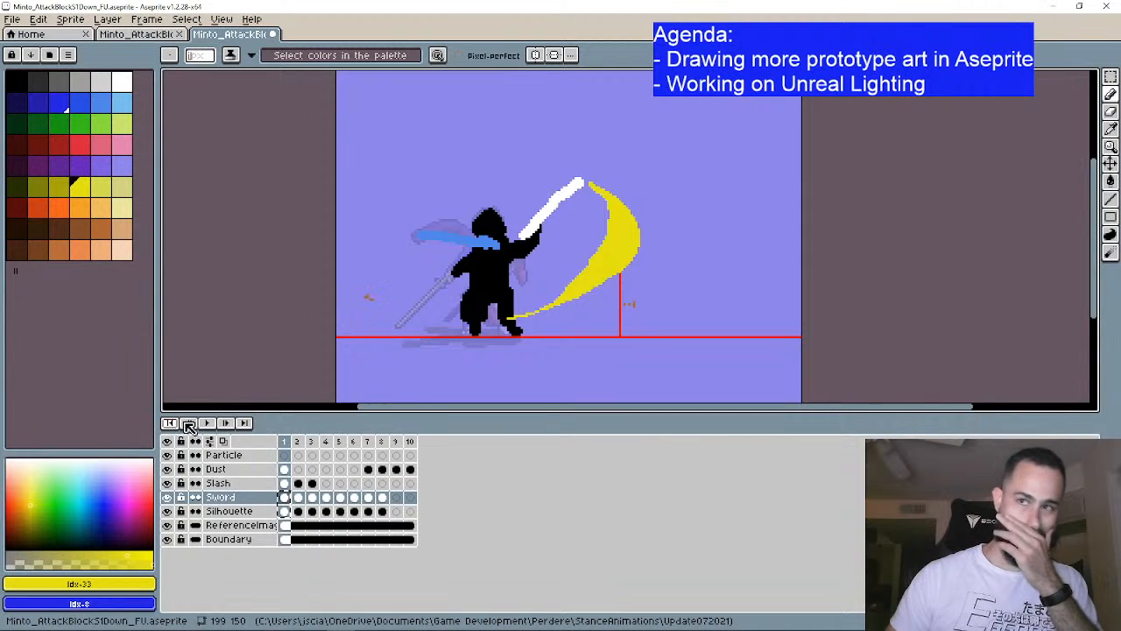
click(226, 423)
click(226, 423)
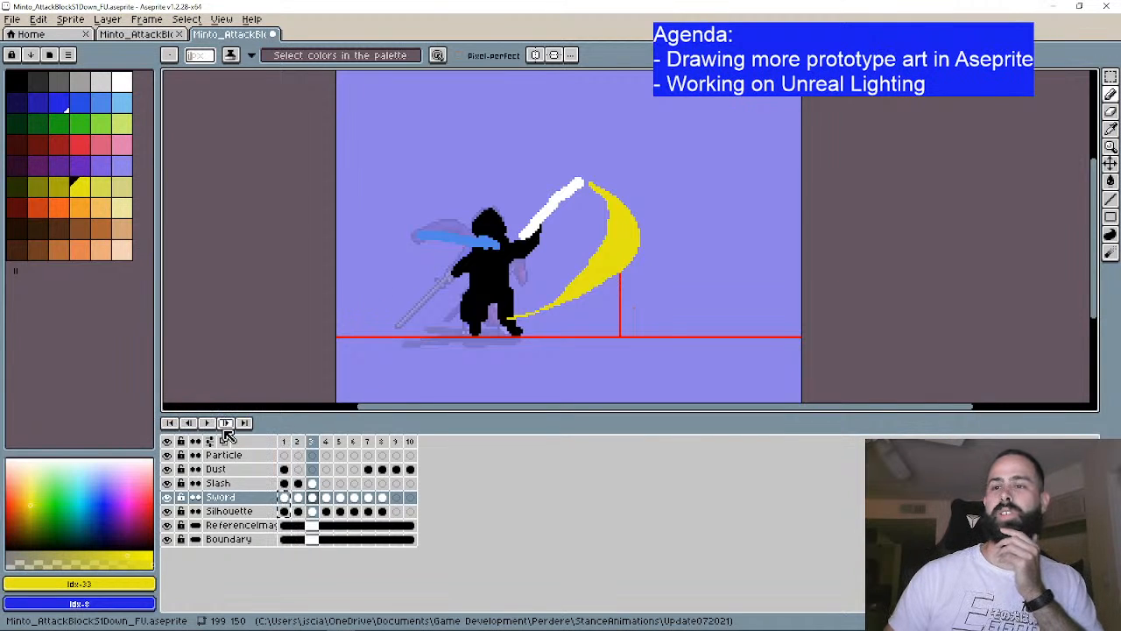
click(187, 423)
click(187, 423)
click(226, 423)
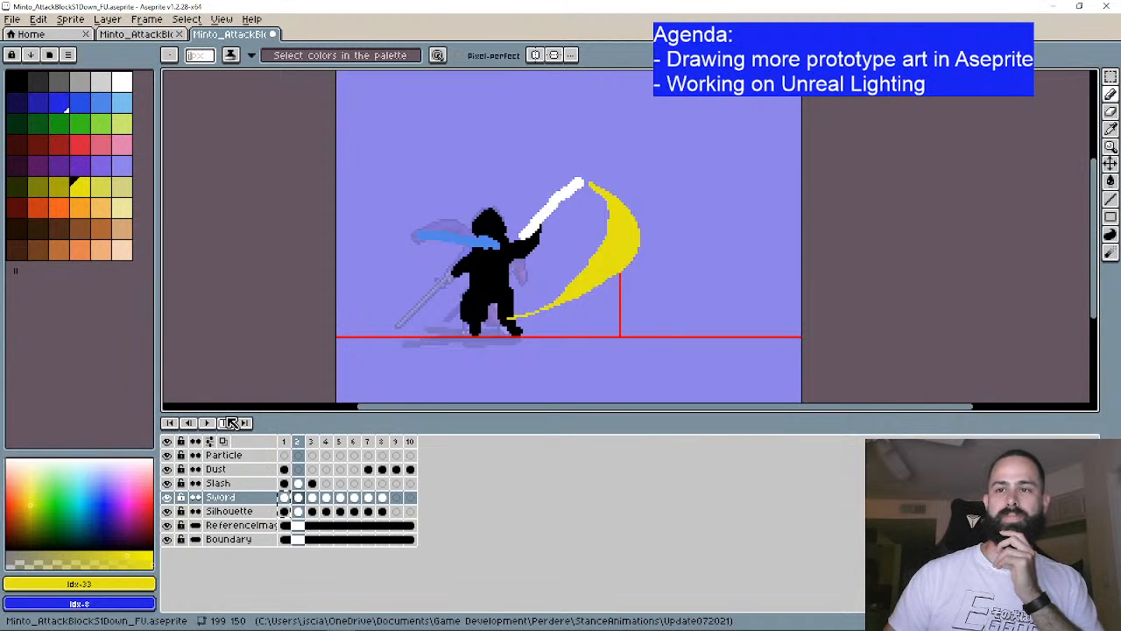
Step: Check the opacity of the Slash cels in frames 5 and 6 of the Minto_AttackBlockS1Down_NoFU animation
key(ctrl+shift+Tab)
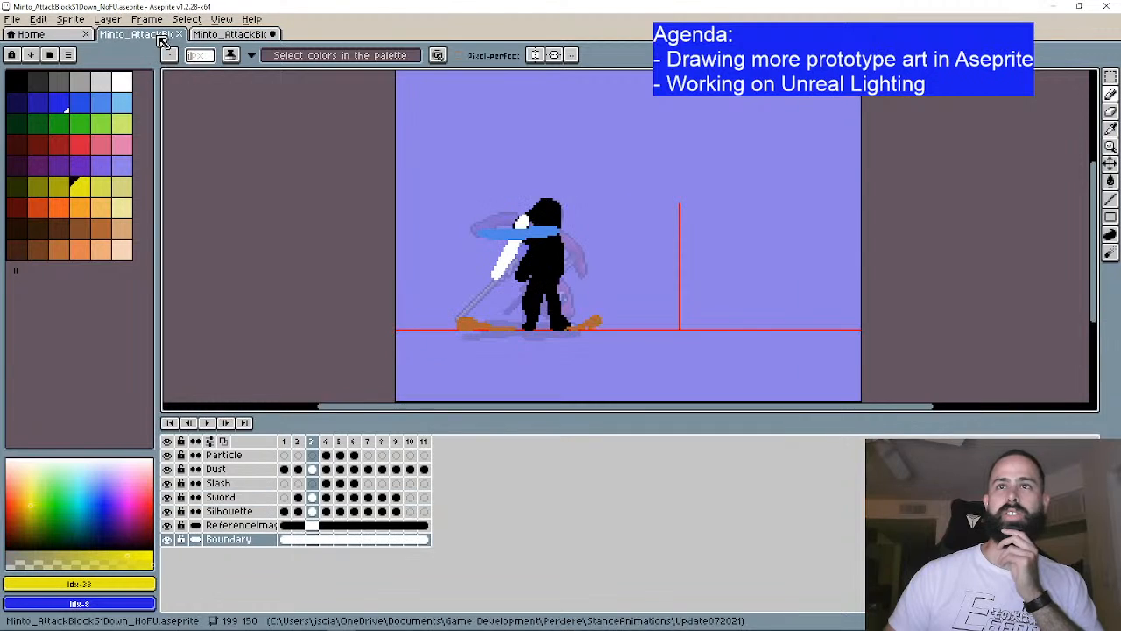
click(233, 422)
click(233, 422)
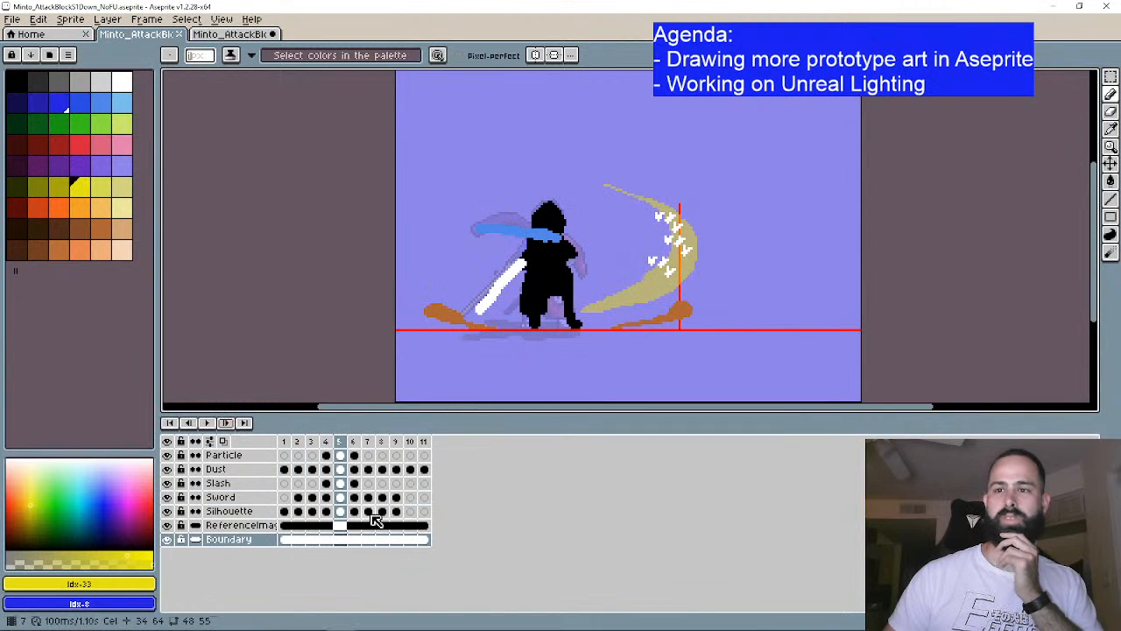
double_click(339, 482)
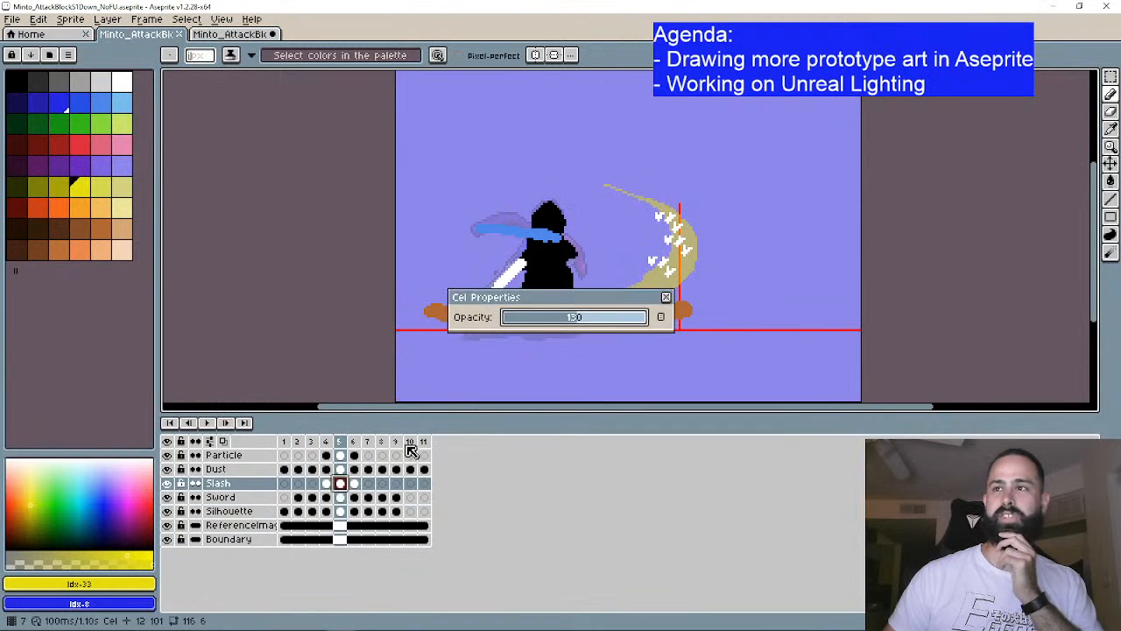
click(666, 298)
double_click(353, 483)
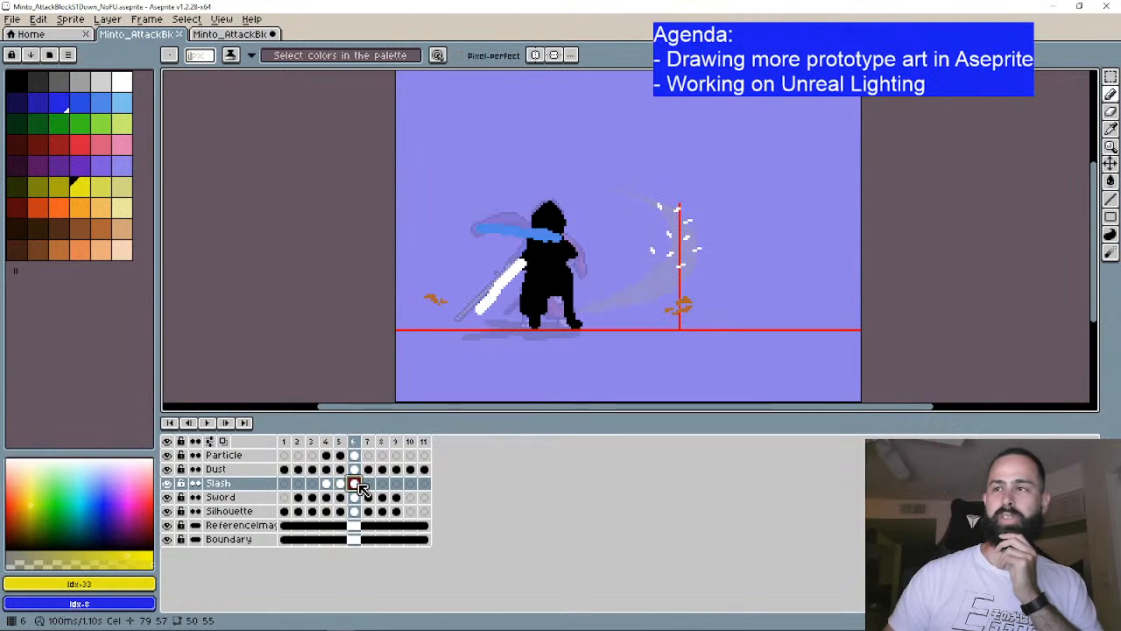
click(667, 296)
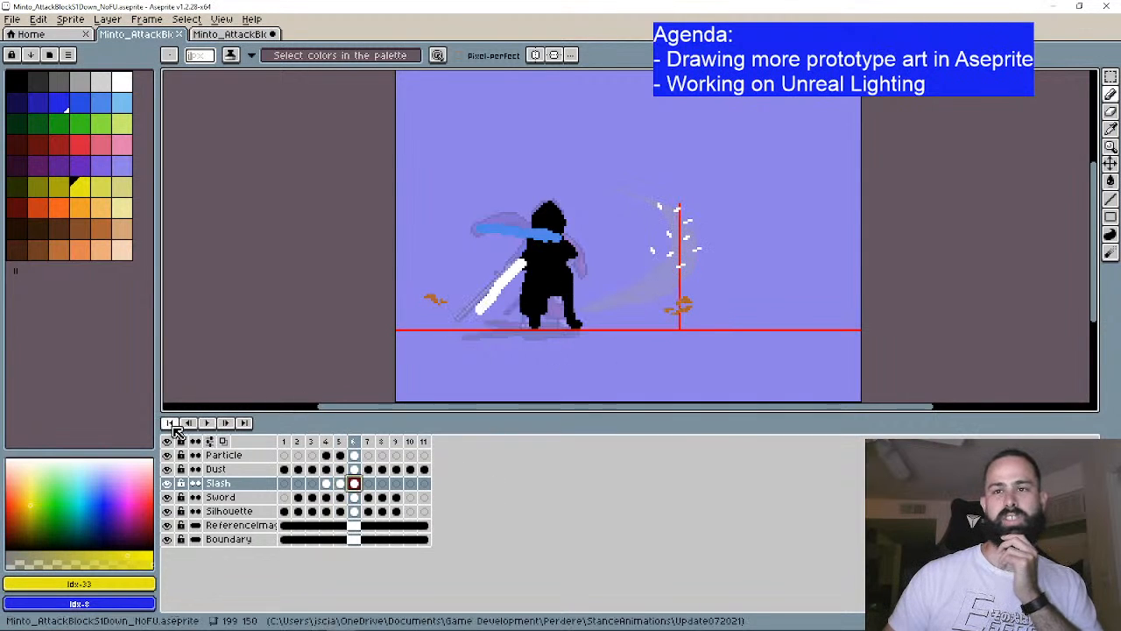
Step: Return to the Minto_AttackBlockS1Down_FU animation and lower the opacity of frame 2's Slash cel to roughly half
click(232, 33)
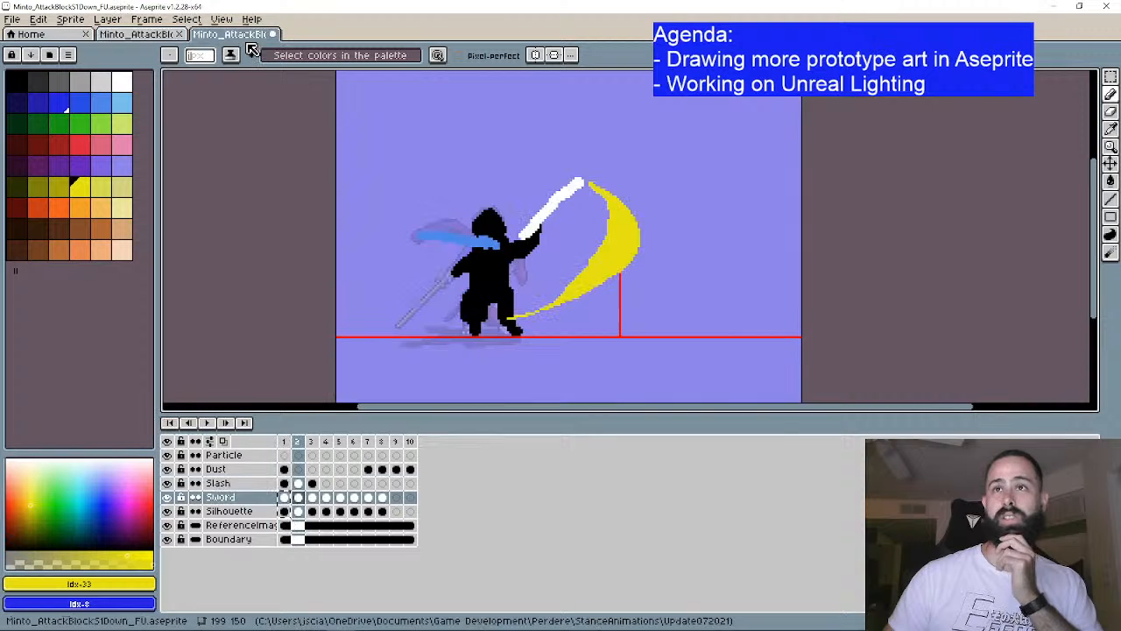
double_click(298, 482)
drag(537, 329, 583, 324)
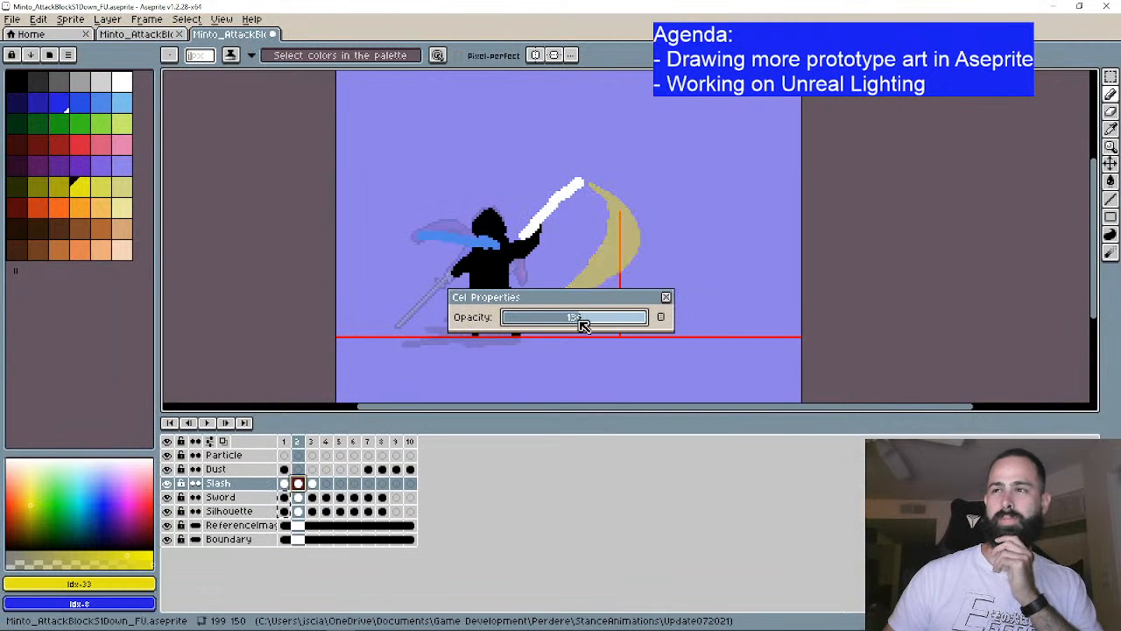
click(667, 298)
Step: Set the opacity of frame 3's Slash cel to 26
click(313, 482)
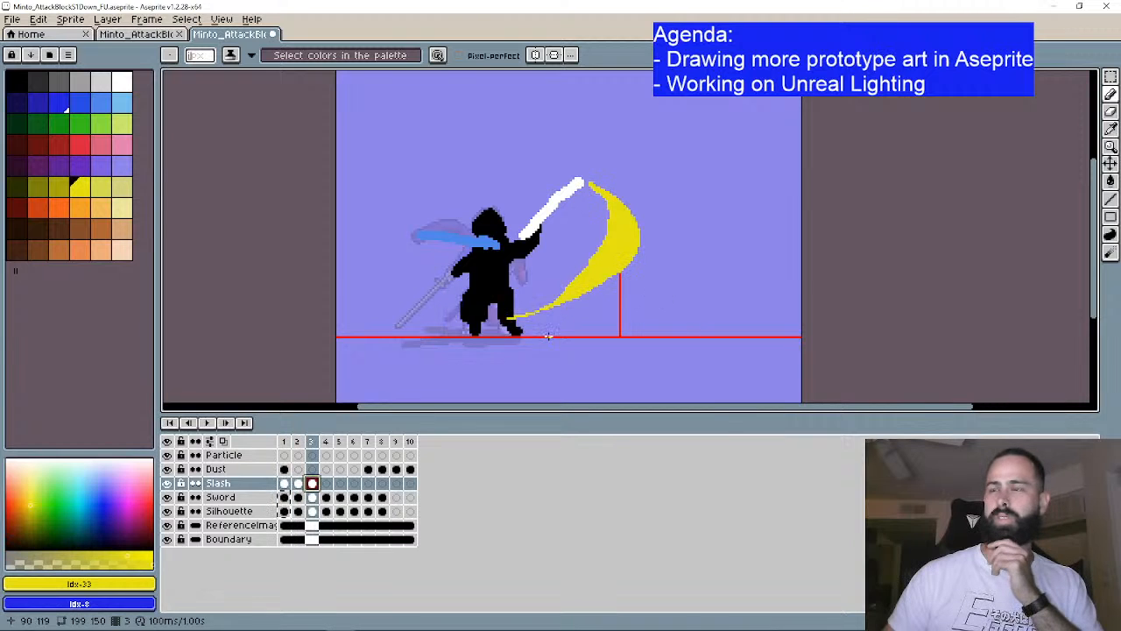
double_click(313, 483)
drag(594, 301, 536, 316)
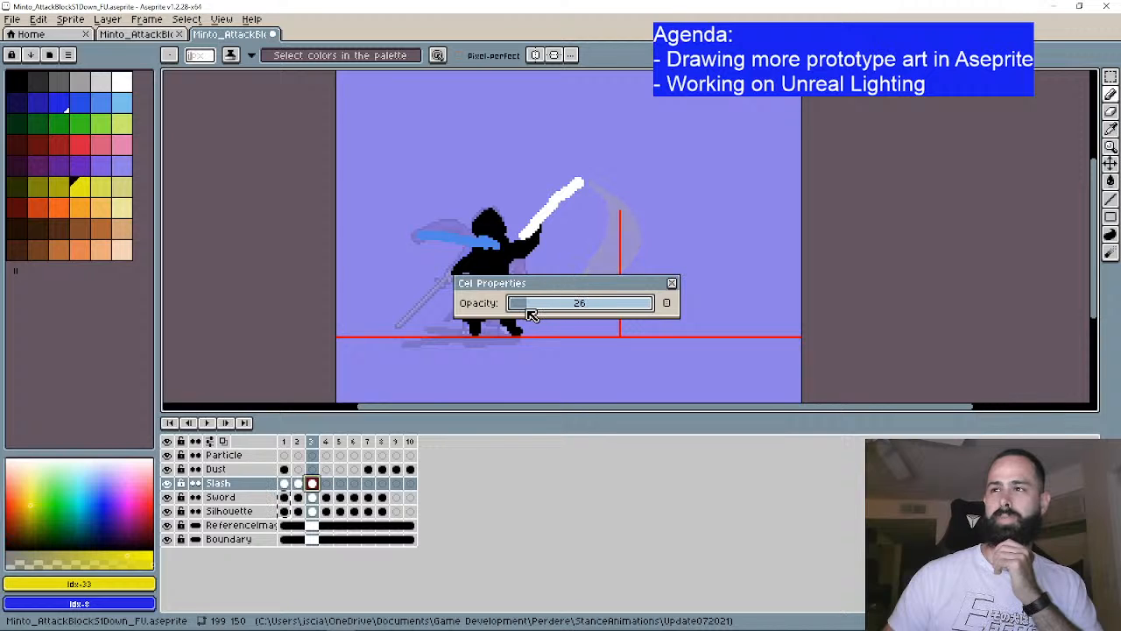
click(672, 282)
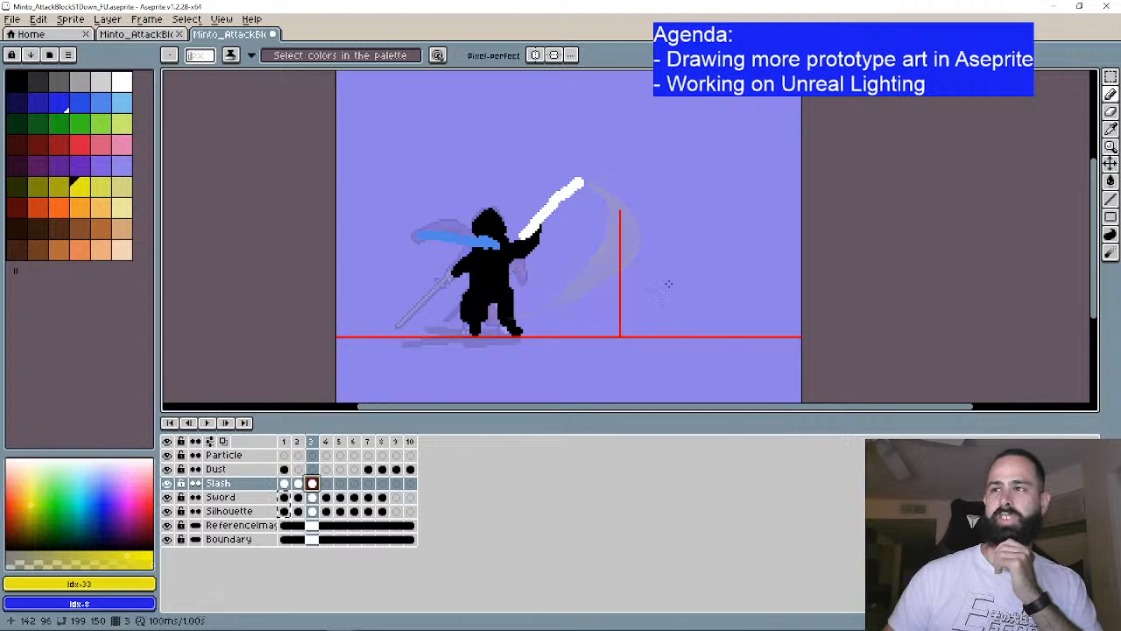
Step: Play the animation and step through frames 1 to 4 to review how the slash fades out
click(170, 422)
click(227, 423)
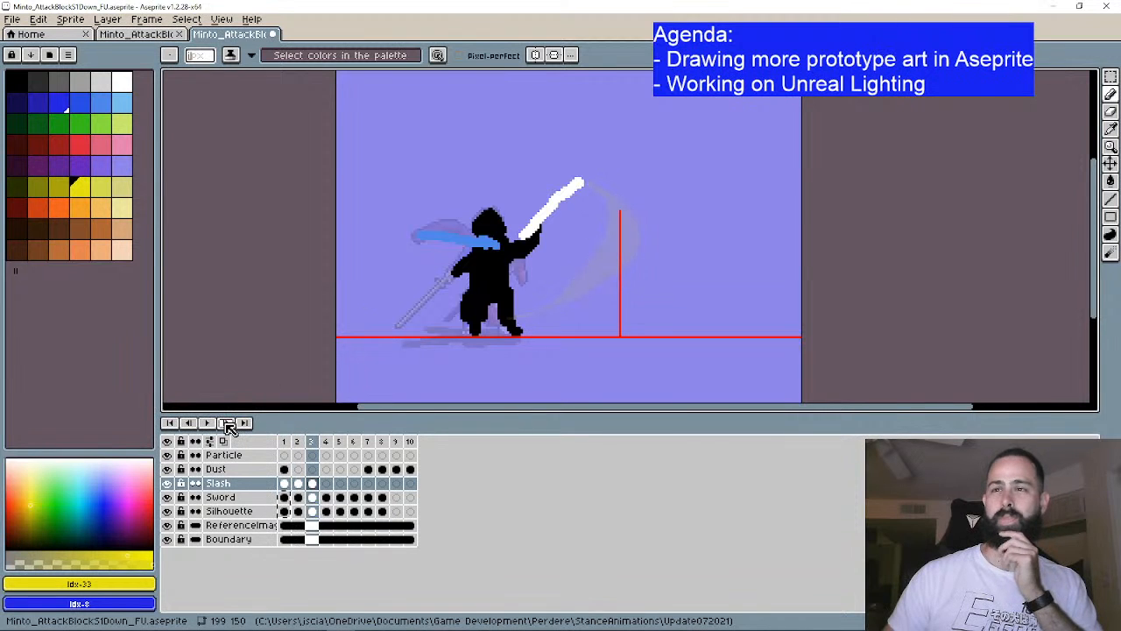
click(170, 423)
click(208, 423)
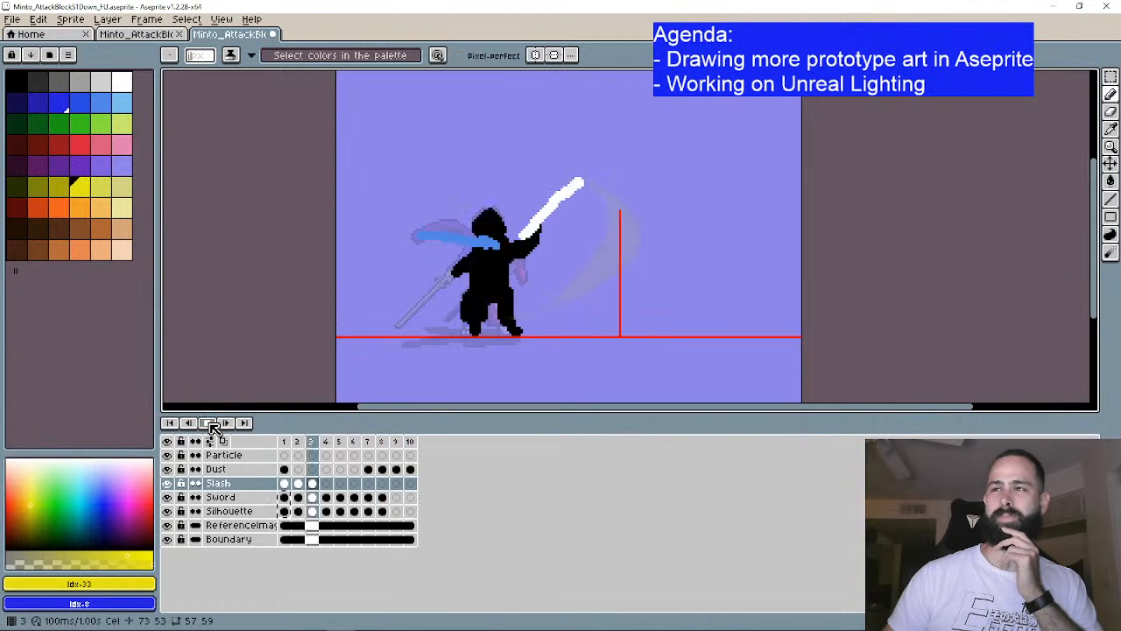
click(211, 424)
click(171, 423)
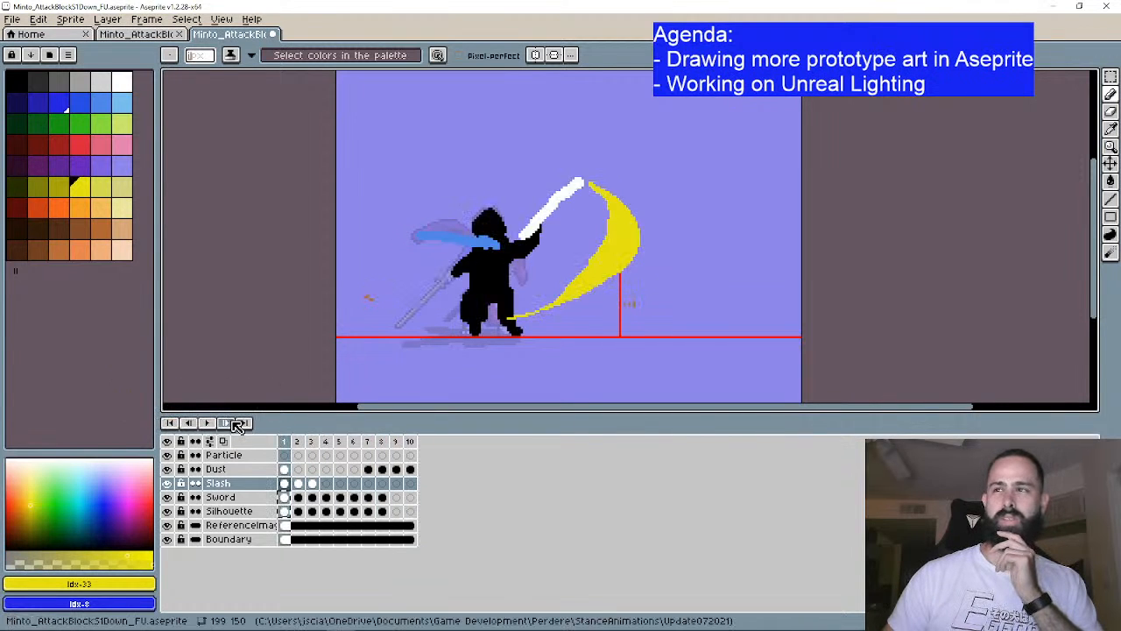
click(233, 423)
click(233, 423)
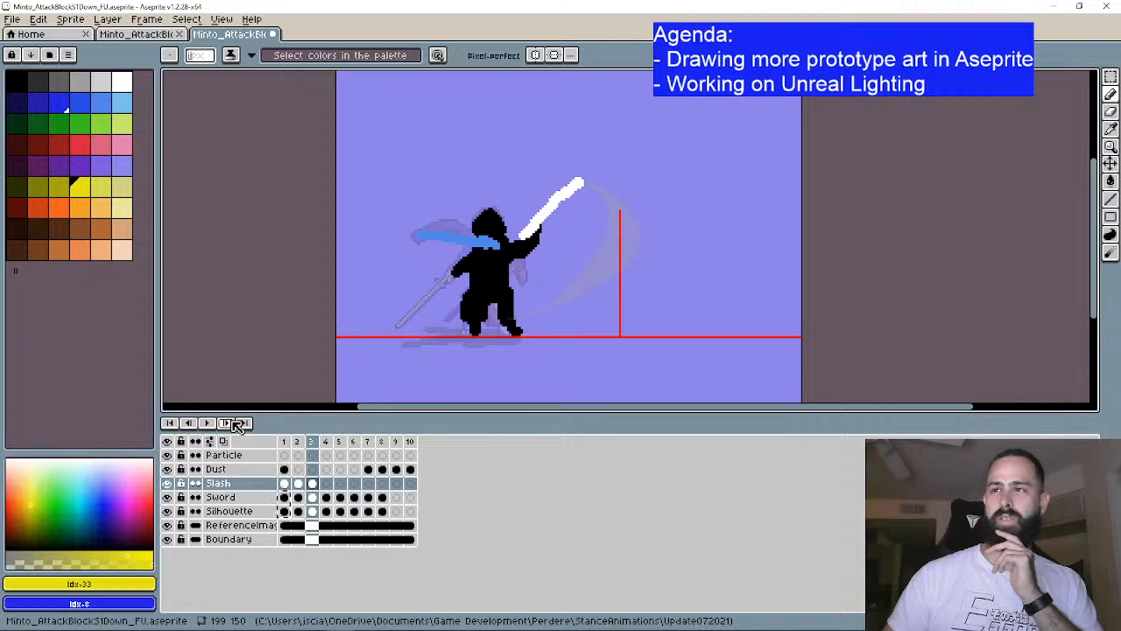
click(234, 422)
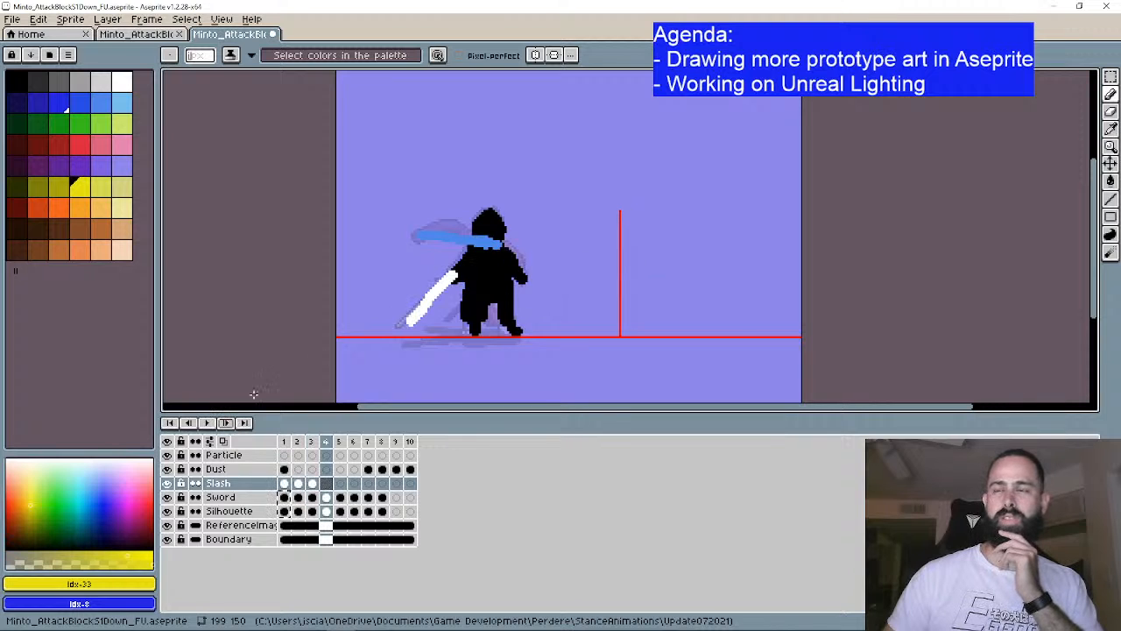
Step: Clear the Sword and Silhouette cels in frames 4 to 6
drag(581, 257, 532, 263)
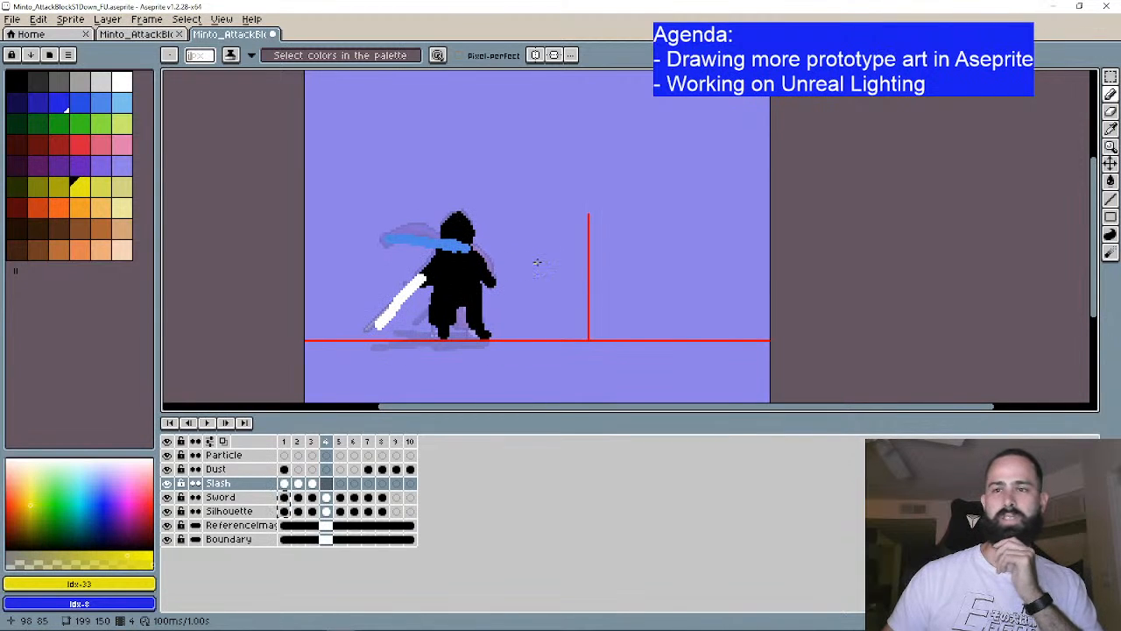
click(121, 82)
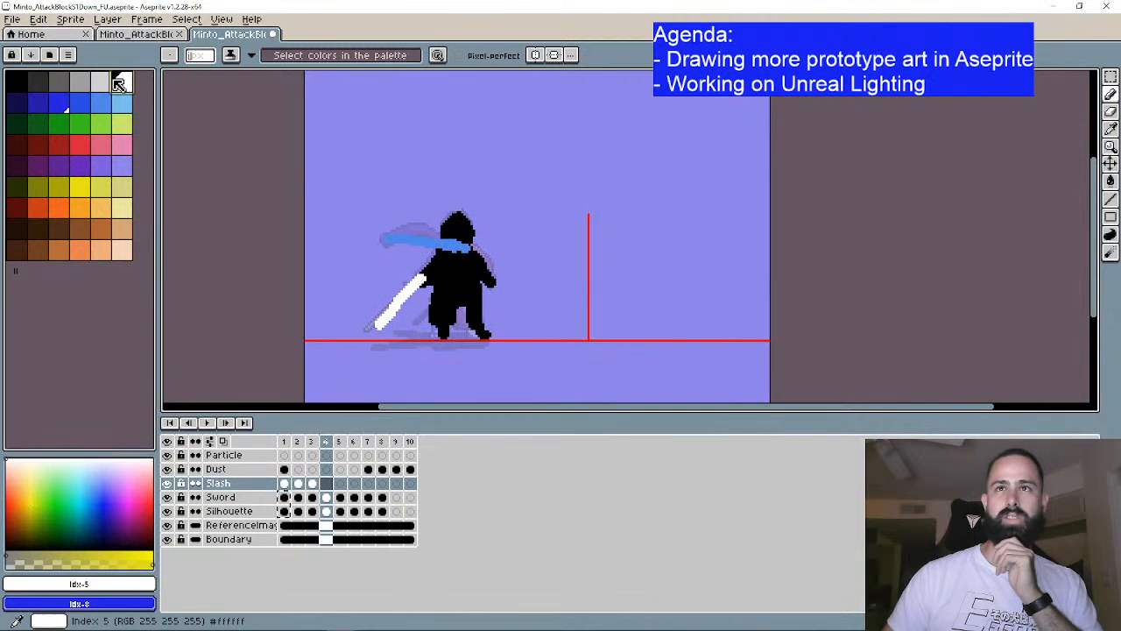
click(326, 497)
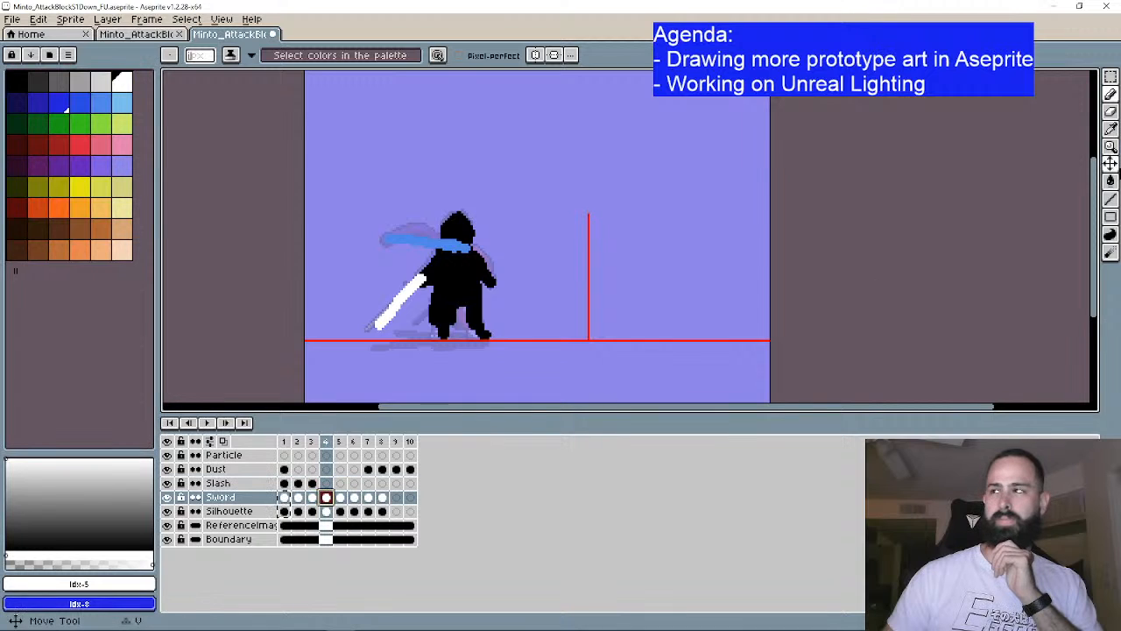
click(1110, 94)
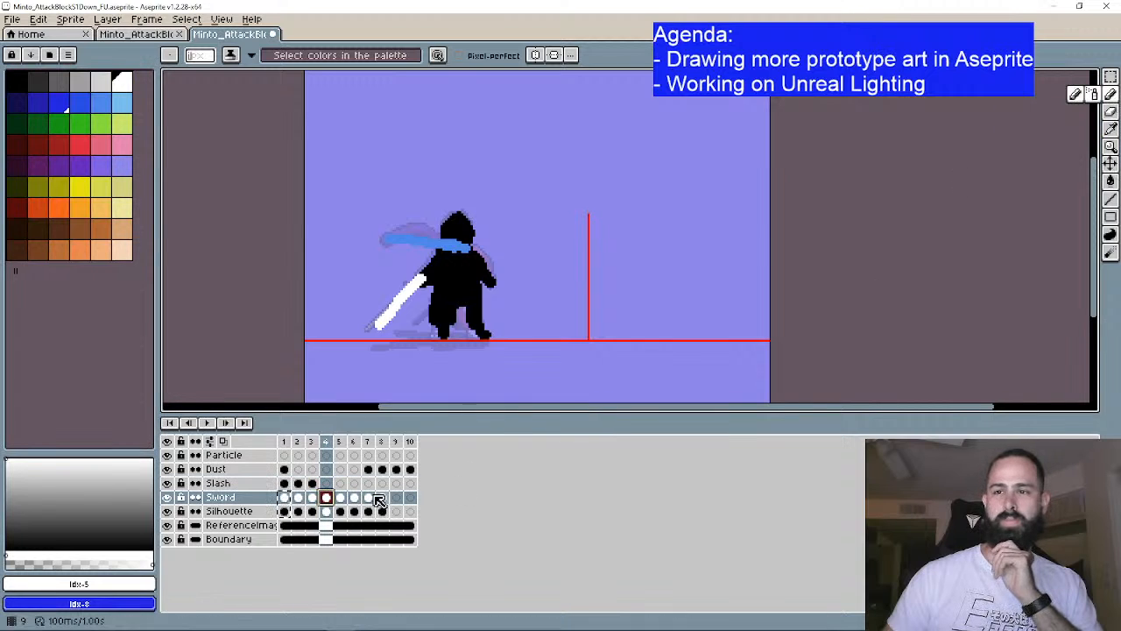
shift+click(348, 513)
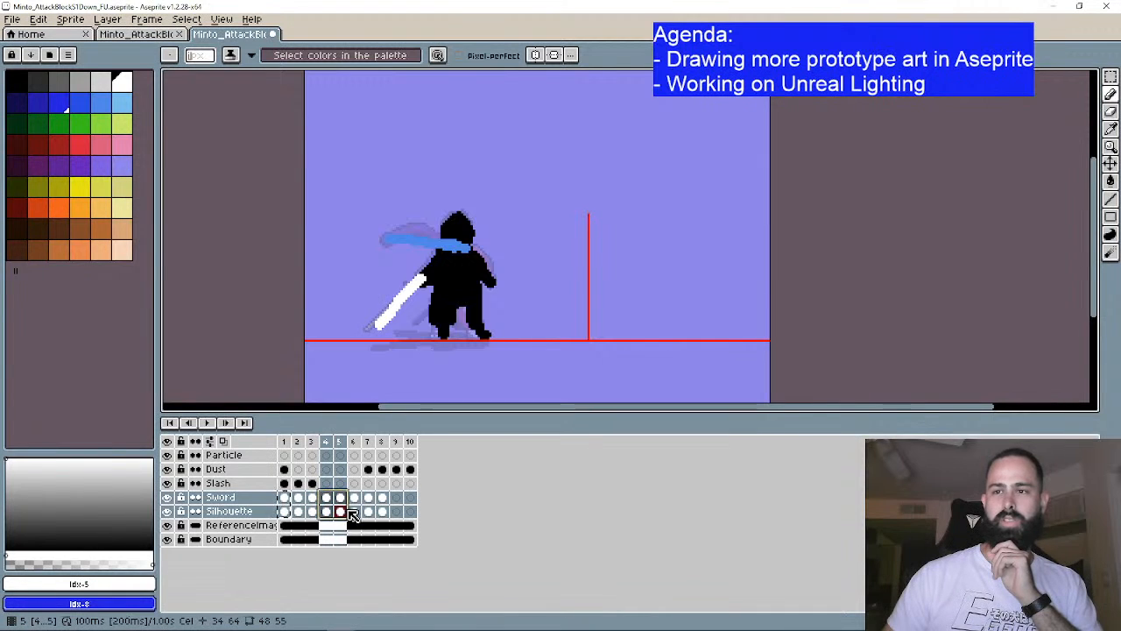
shift+click(354, 513)
key(Delete)
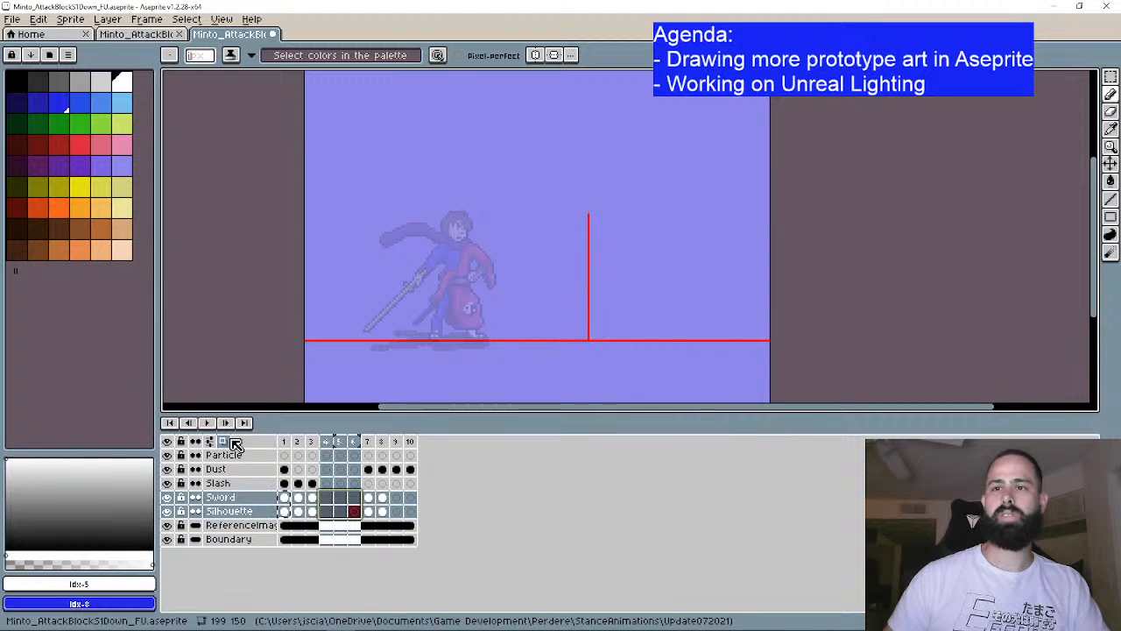
Step: Draw a white sword angled up and forward in frame 4's Sword cel, and copy frame 3's Silhouette cel into frame 4
click(326, 496)
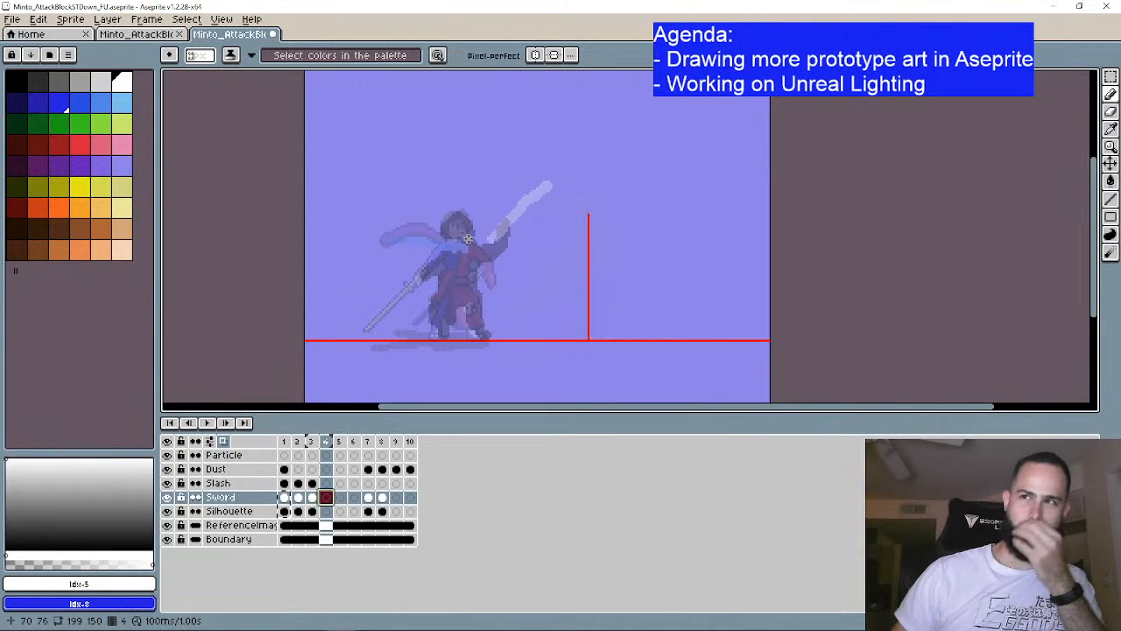
mouse_move(479, 256)
mouse_down()
mouse_move(563, 214)
mouse_move(487, 252)
mouse_up()
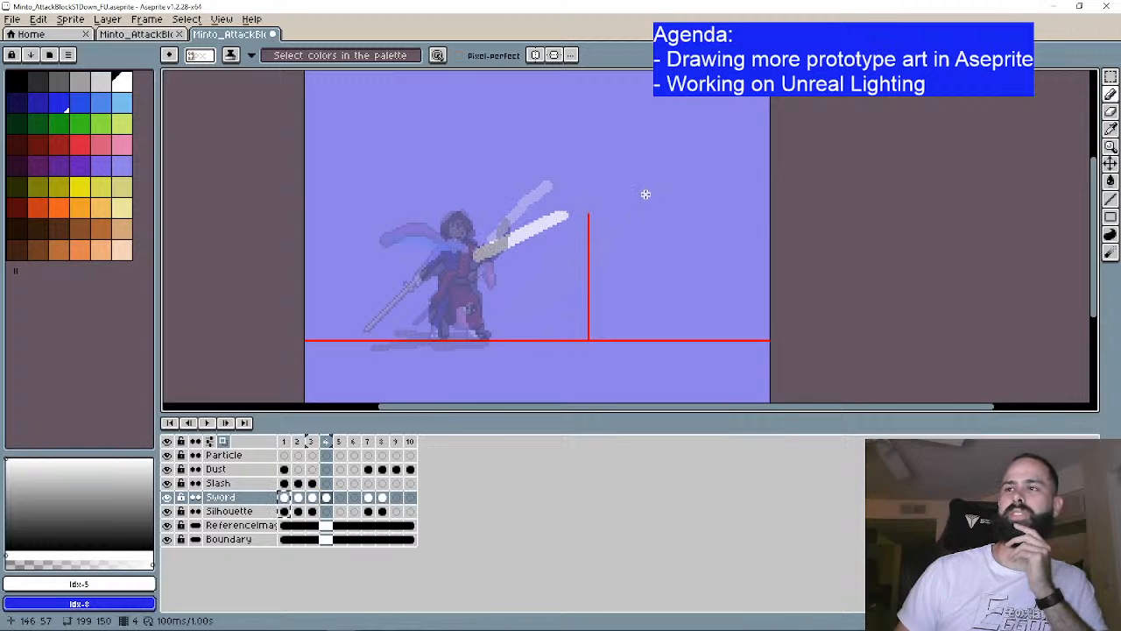
click(314, 511)
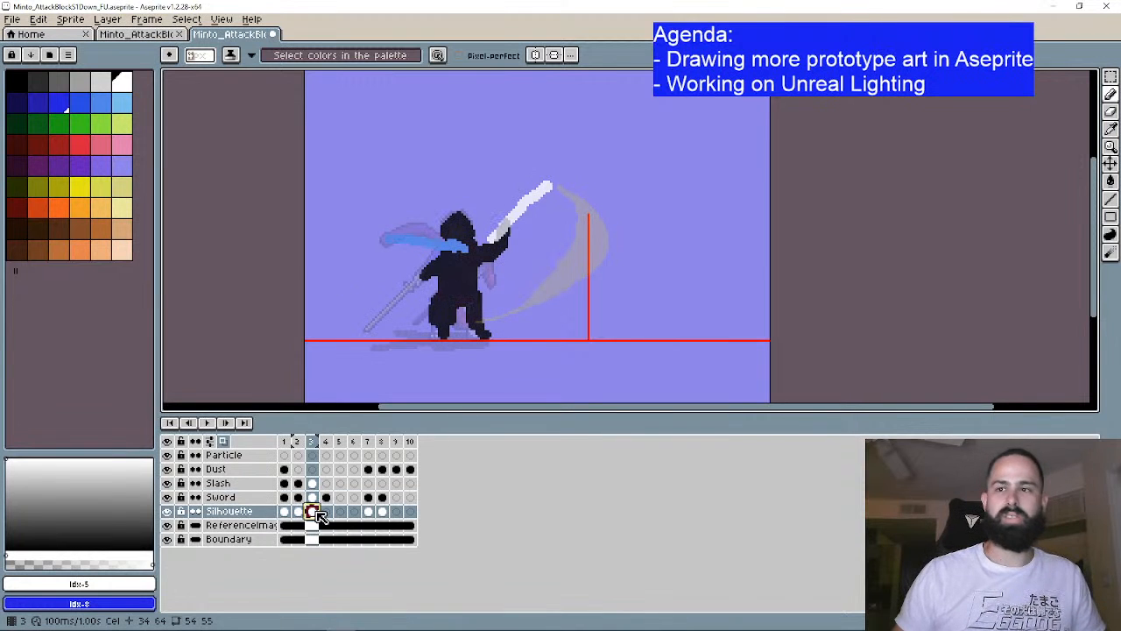
click(325, 511)
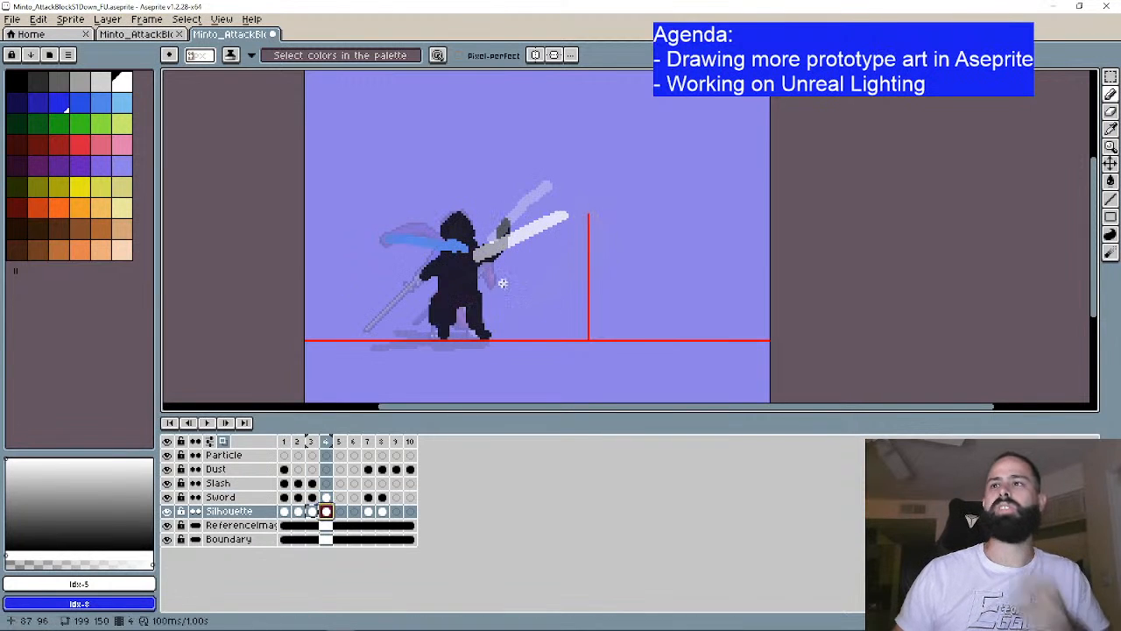
Step: Erase the raised forearm in frame 4's Silhouette cel and redraw it in black, lowered to the sword's grip
scroll(512, 288, up, 1)
scroll(488, 207, up, 1)
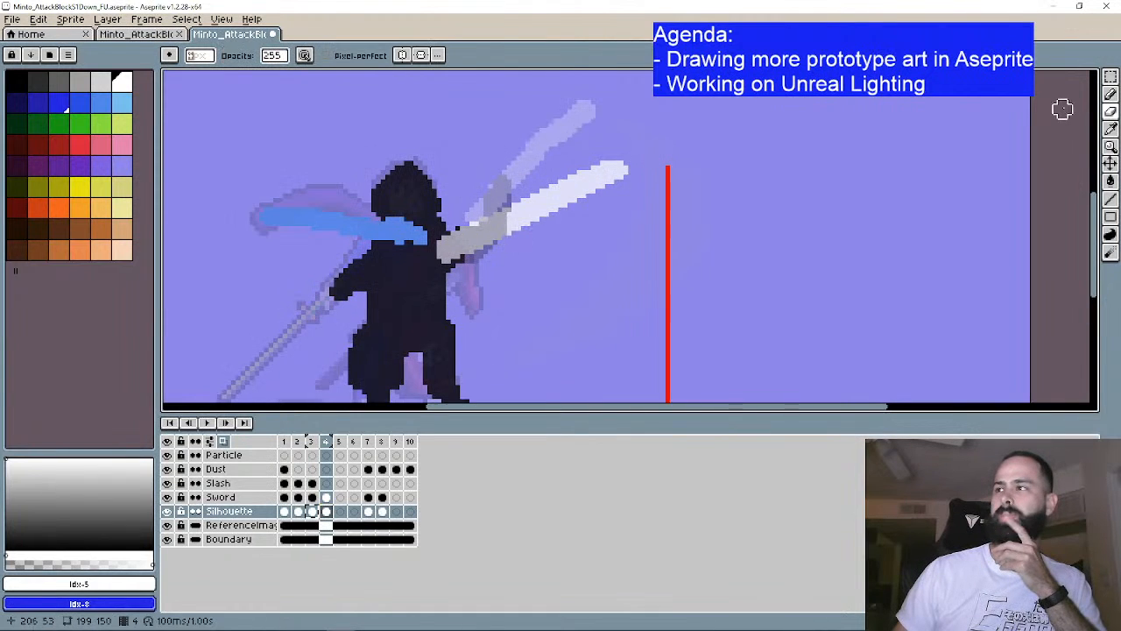
click(1110, 94)
click(326, 511)
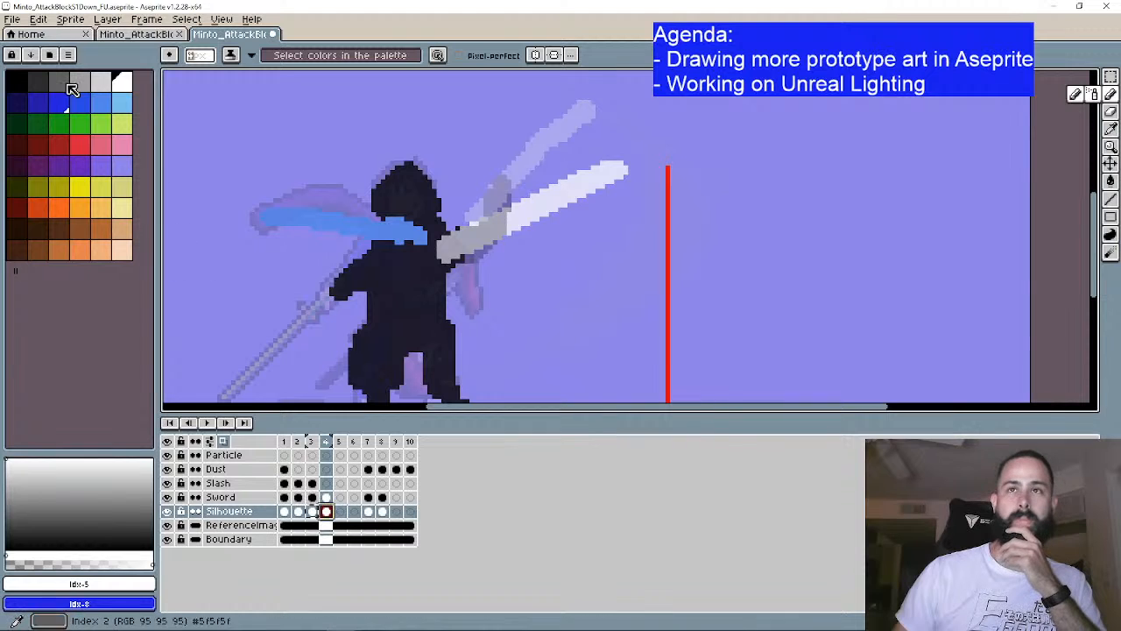
click(16, 82)
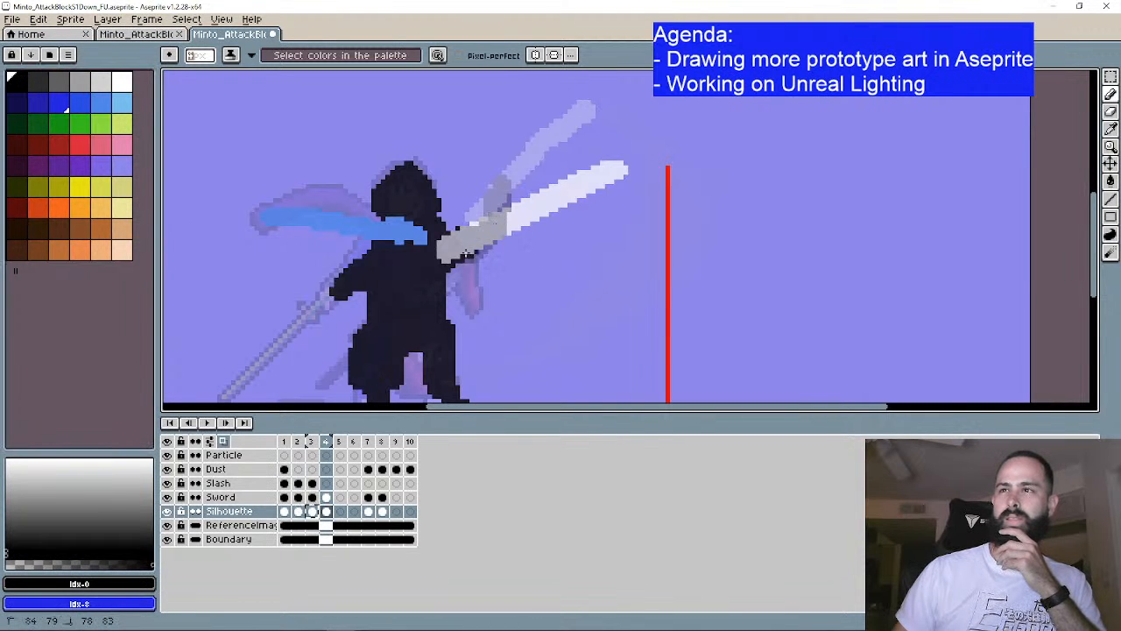
scroll(581, 237, down, 2)
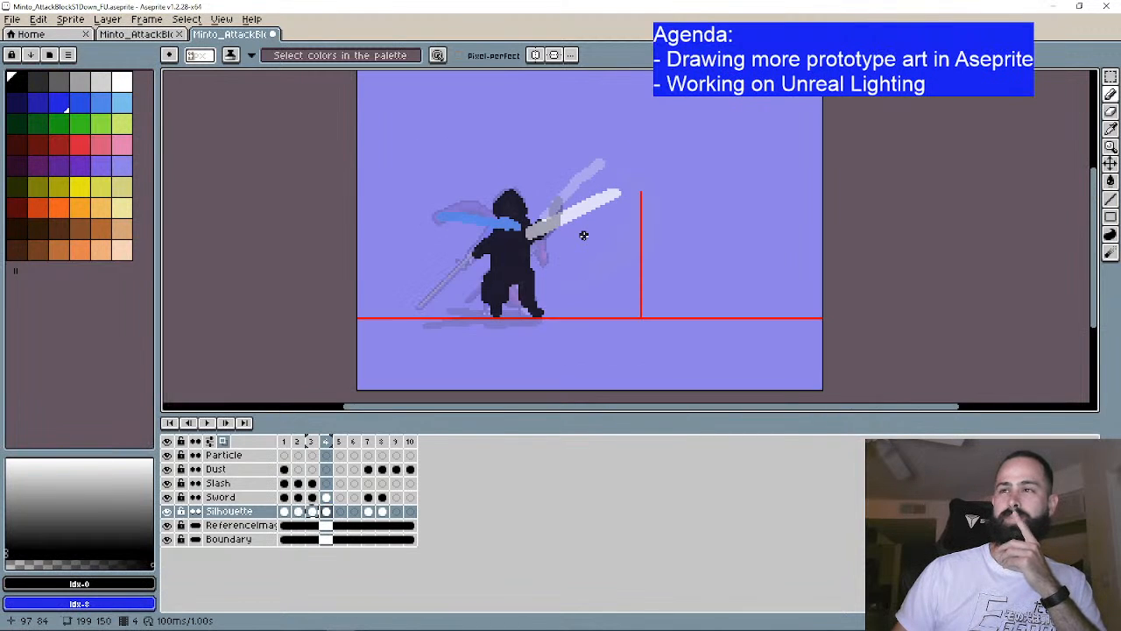
Step: Compare frame 4 with frames 2 and 3, and redraw the silhouette's rear arm shorter in frame 4
scroll(554, 237, up, 1)
scroll(444, 290, up, 1)
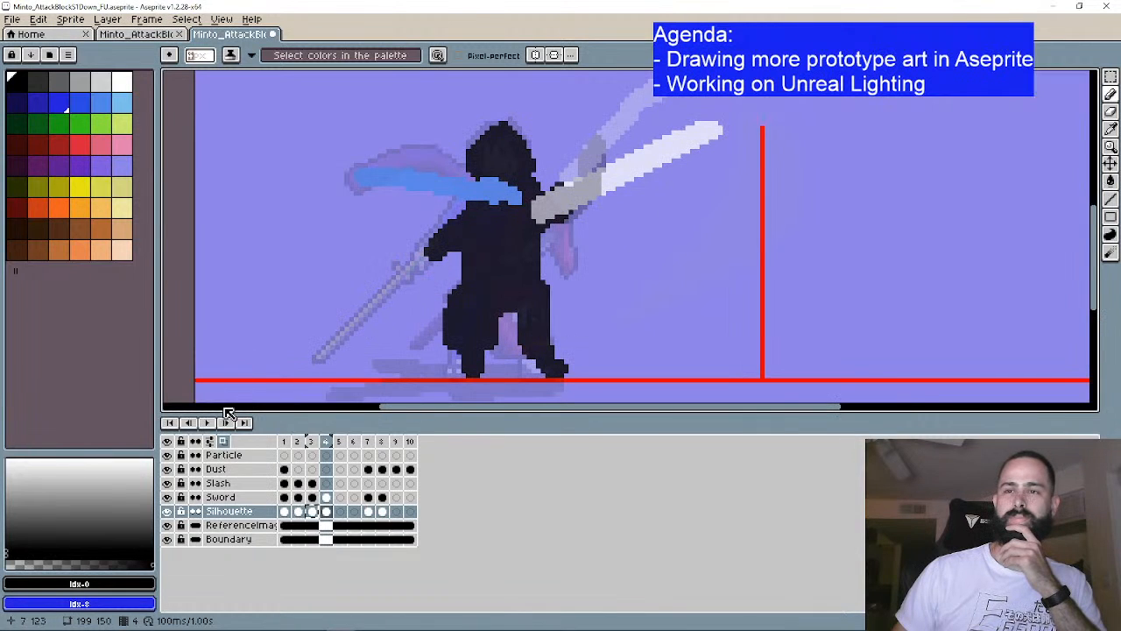
click(189, 423)
click(188, 423)
click(227, 423)
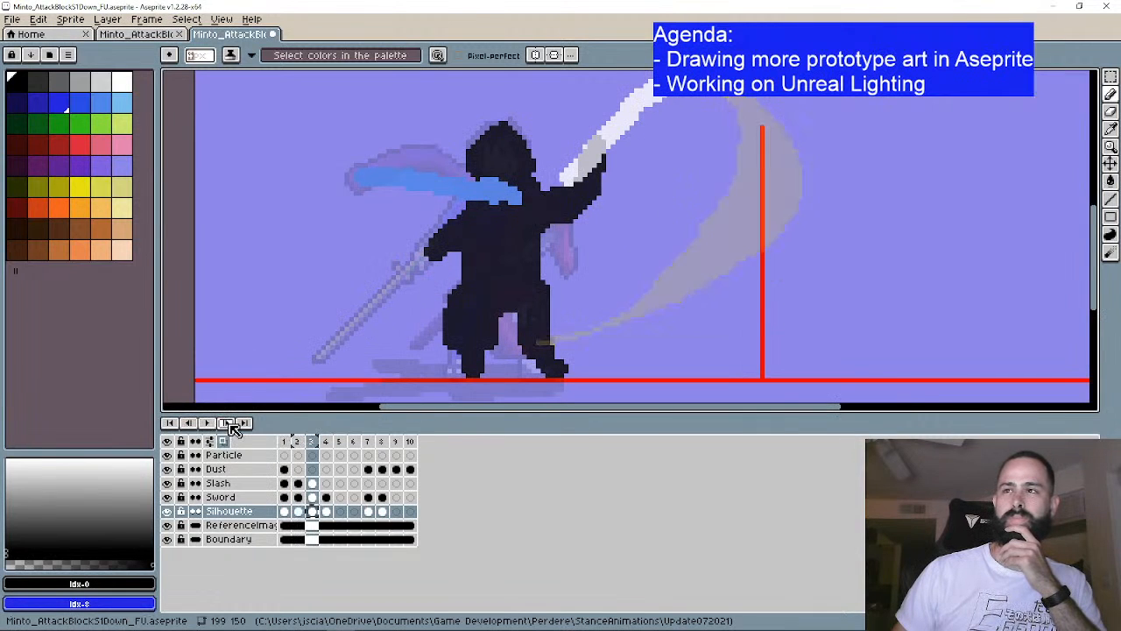
click(228, 423)
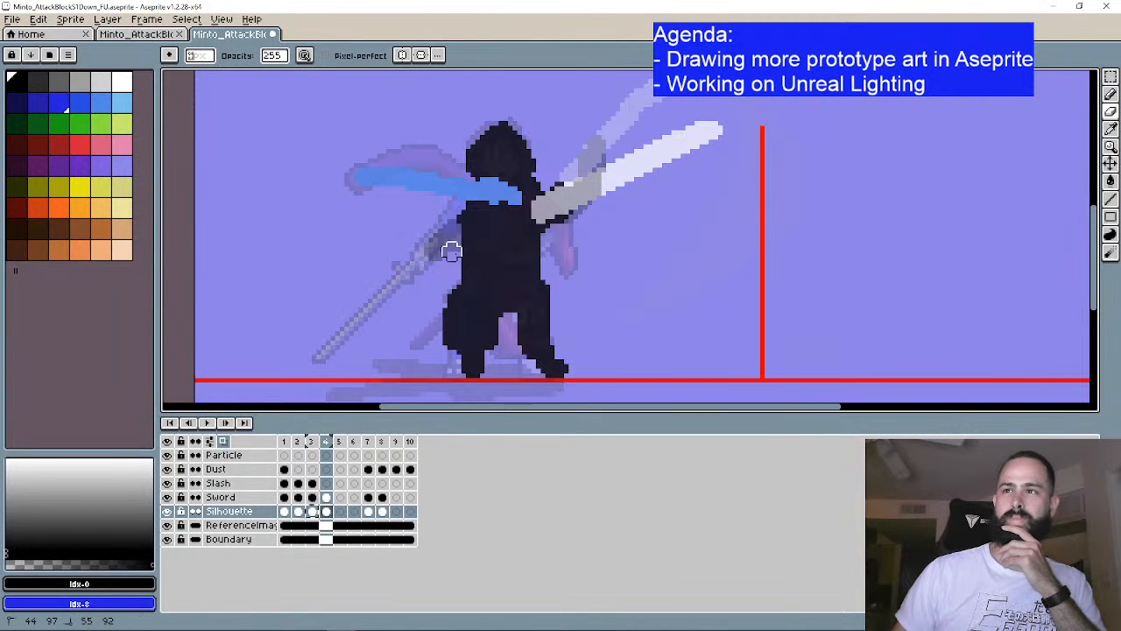
click(1111, 95)
mouse_move(466, 207)
mouse_down()
mouse_move(441, 242)
mouse_move(459, 210)
mouse_up()
scroll(635, 220, down, 3)
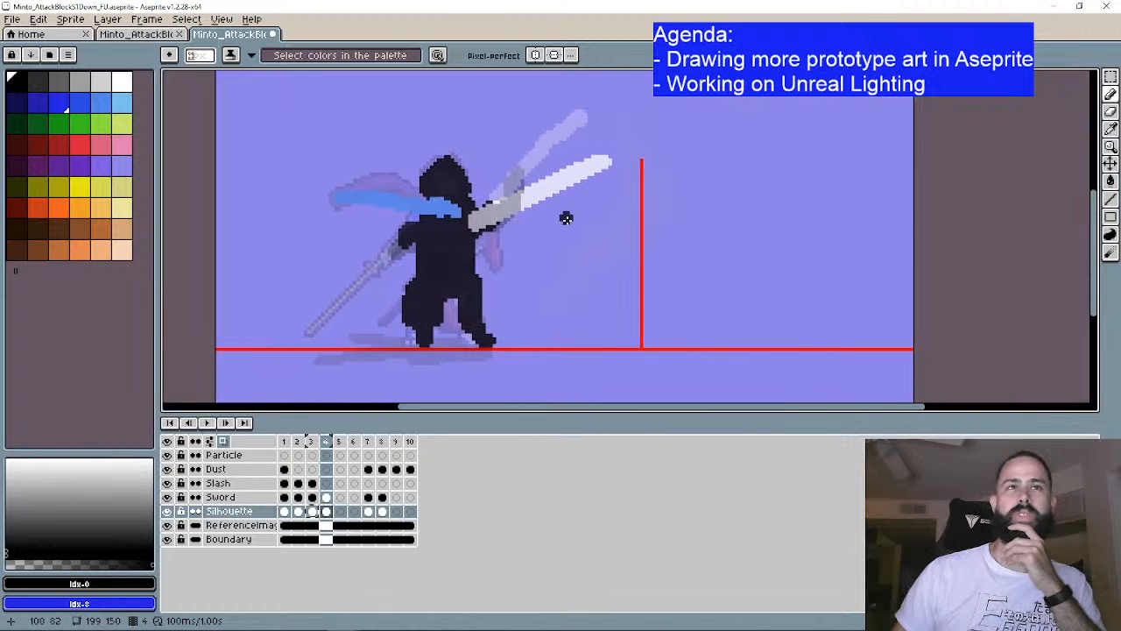
drag(671, 203, 656, 219)
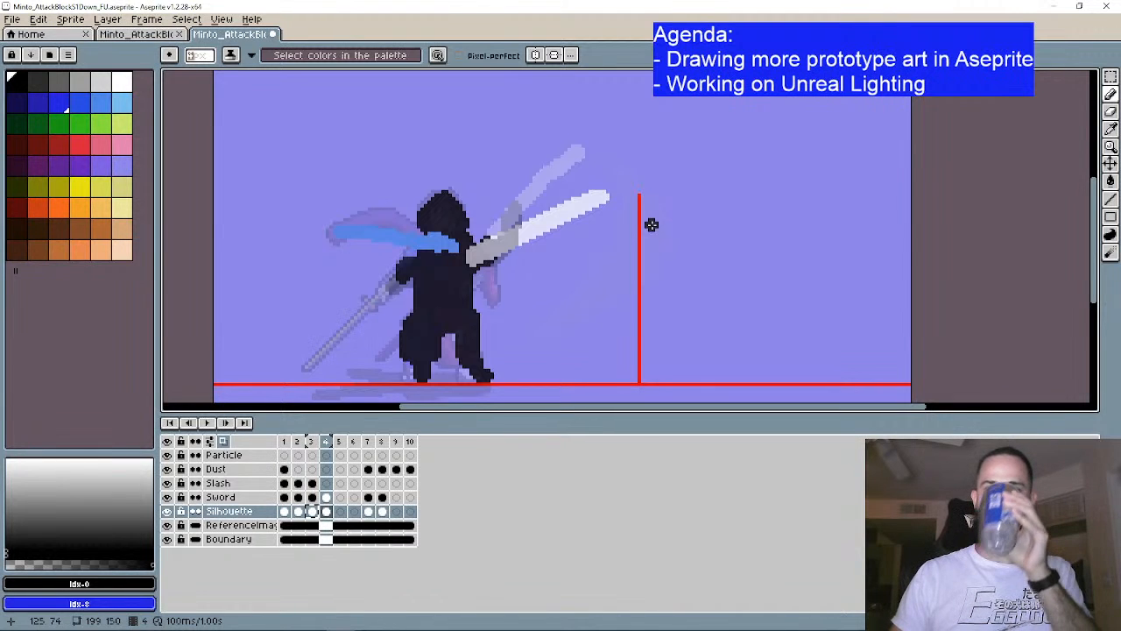
Step: Step back to frame 1 and forward to frame 4 to review the motion of the arm and sword
click(192, 426)
click(191, 426)
click(192, 426)
click(193, 426)
click(231, 424)
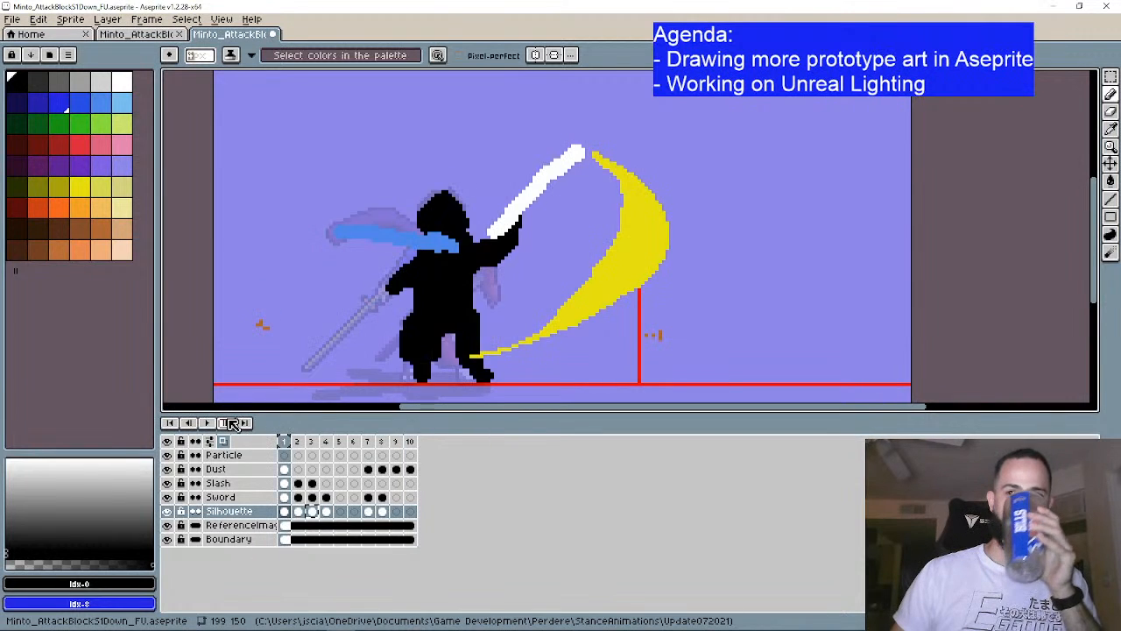
click(230, 423)
click(230, 423)
click(231, 424)
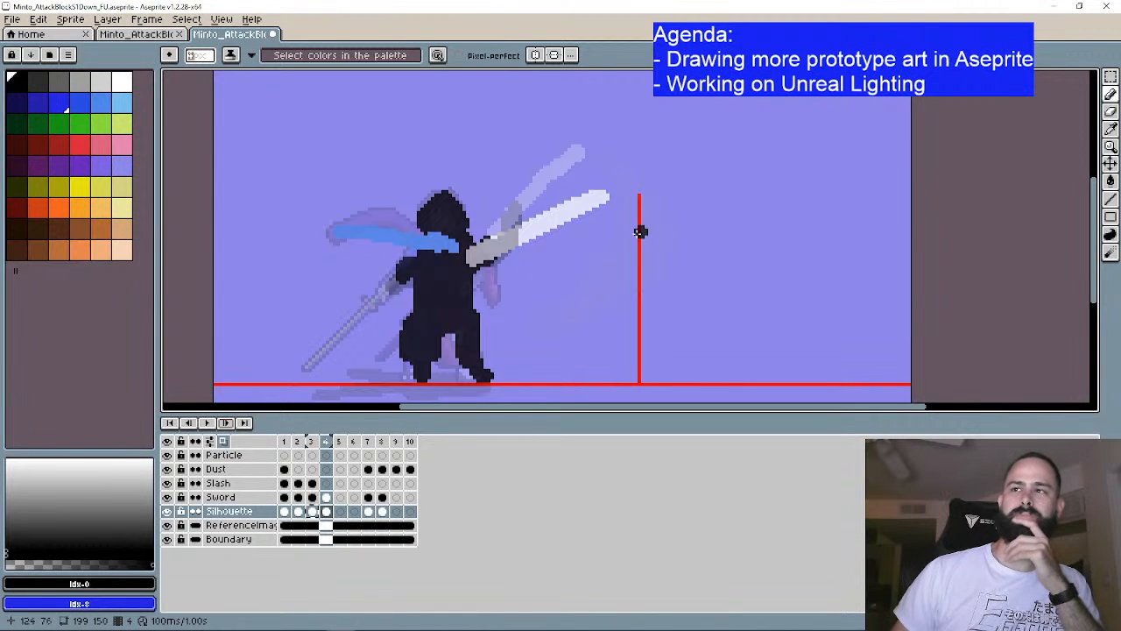
Step: Shift frame 4's sword 8 pixels left and 5 pixels up towards the head, and erase most of its blade
drag(608, 223, 571, 193)
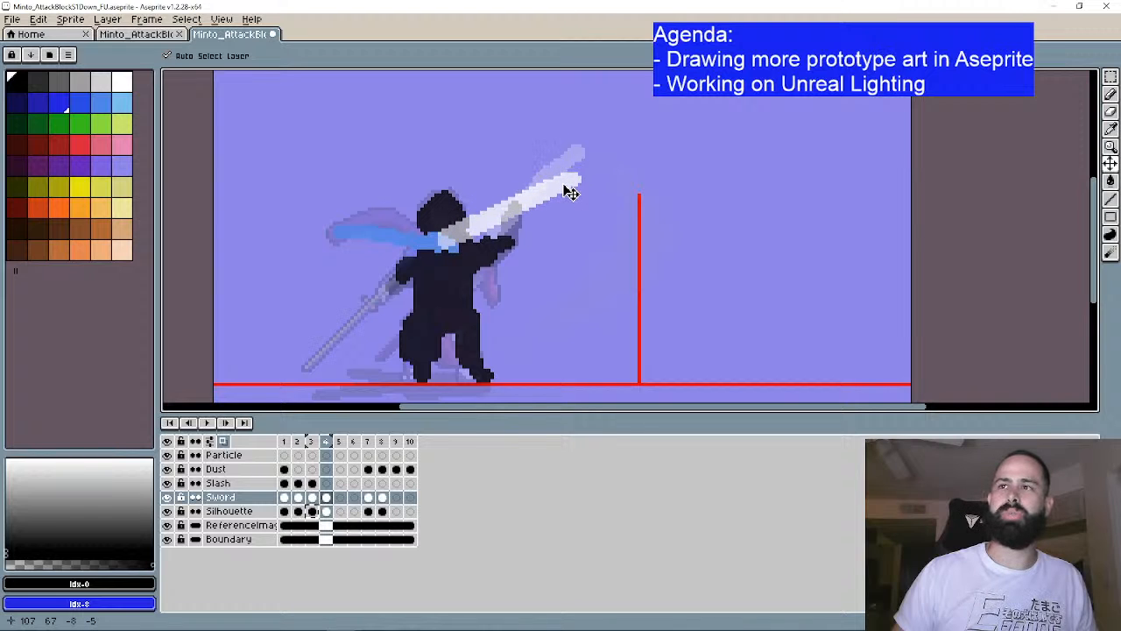
key(b)
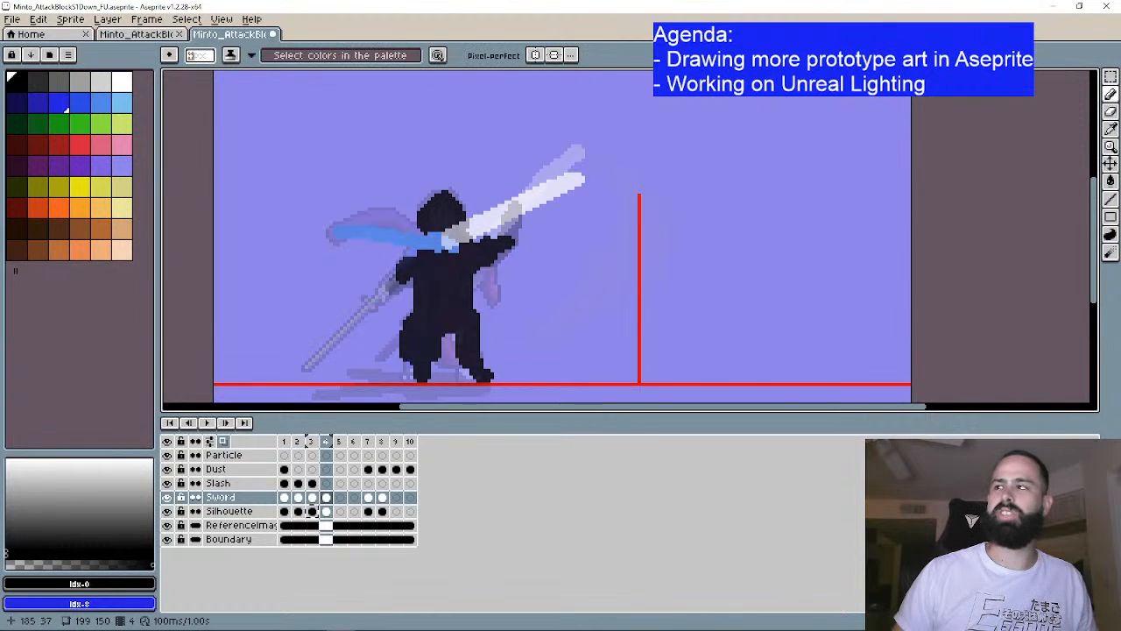
key(e)
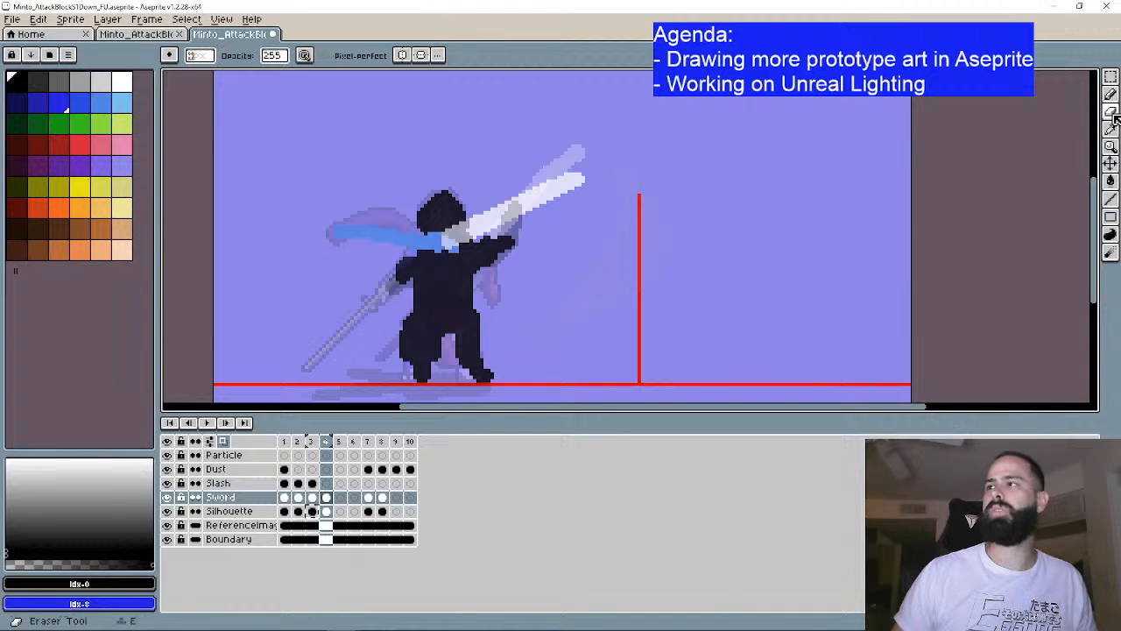
mouse_move(590, 181)
mouse_down()
mouse_move(518, 210)
mouse_move(582, 152)
mouse_move(517, 207)
mouse_move(532, 172)
mouse_move(490, 231)
mouse_up()
Step: Redraw frame 4's sword blade in white at a steeper upward angle, and trim the excess around its hilt
click(1110, 94)
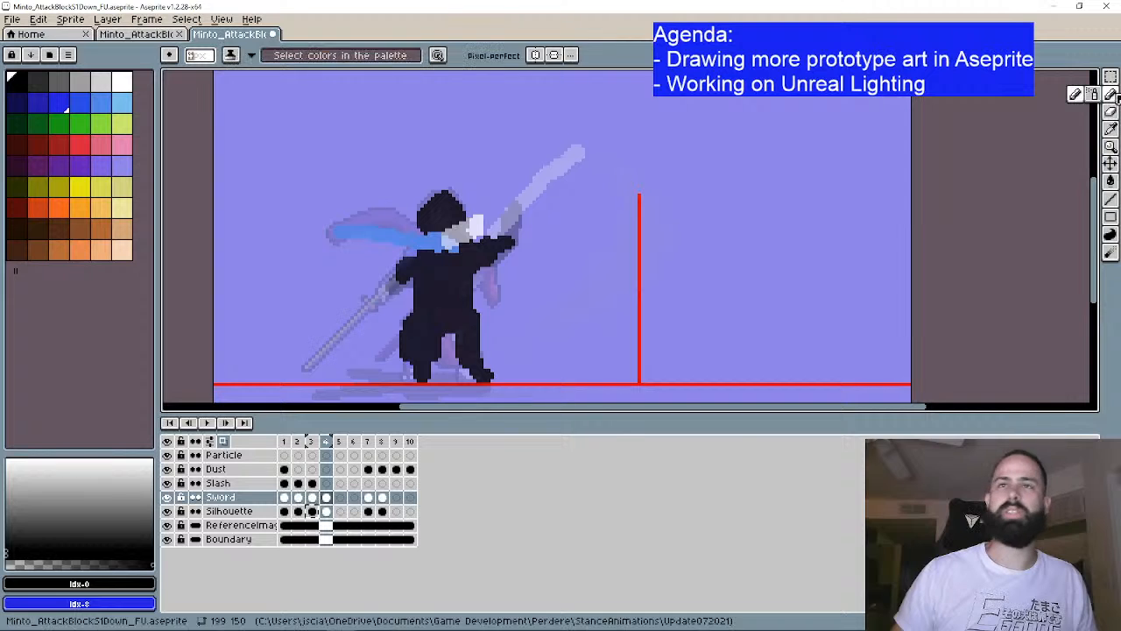
click(130, 81)
scroll(462, 175, up, 1)
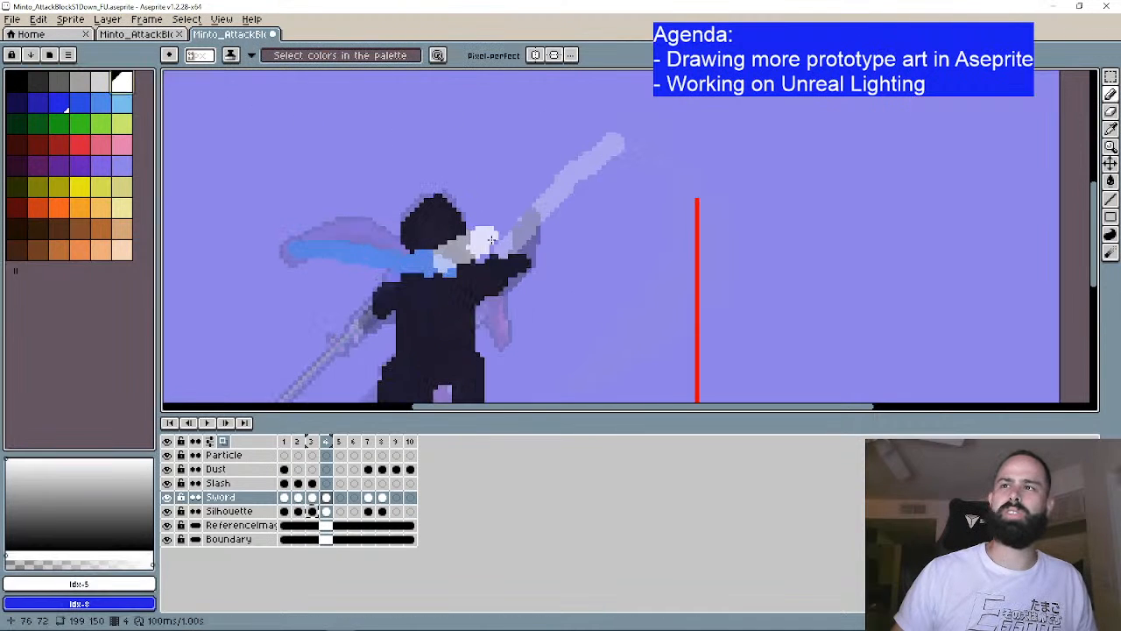
mouse_move(491, 233)
mouse_down()
mouse_move(573, 157)
mouse_move(488, 218)
mouse_up()
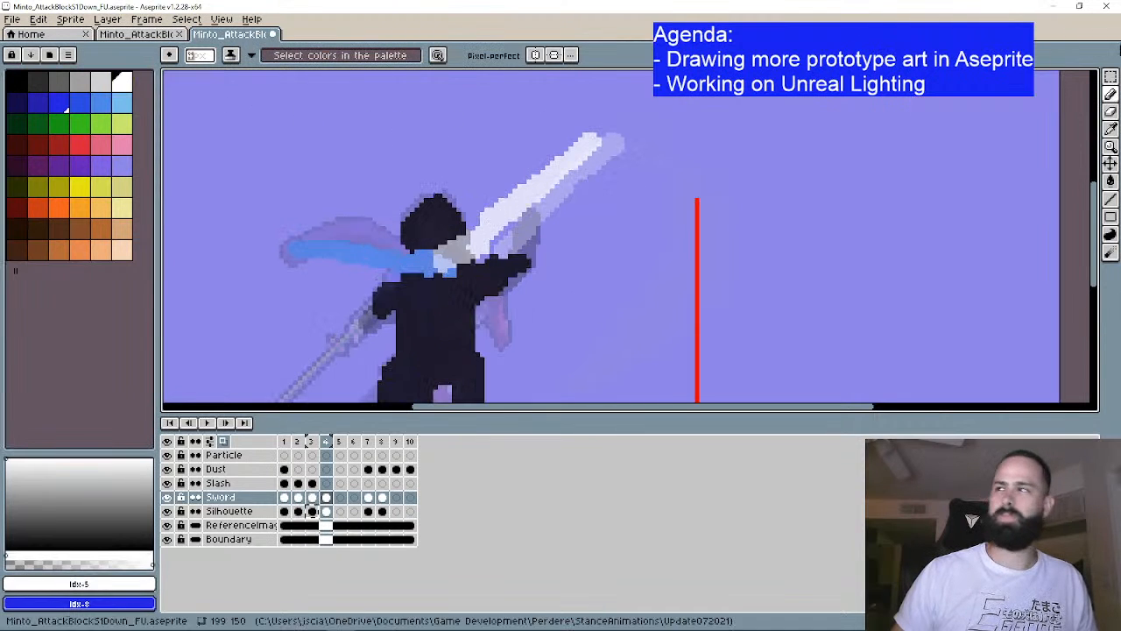
click(1111, 111)
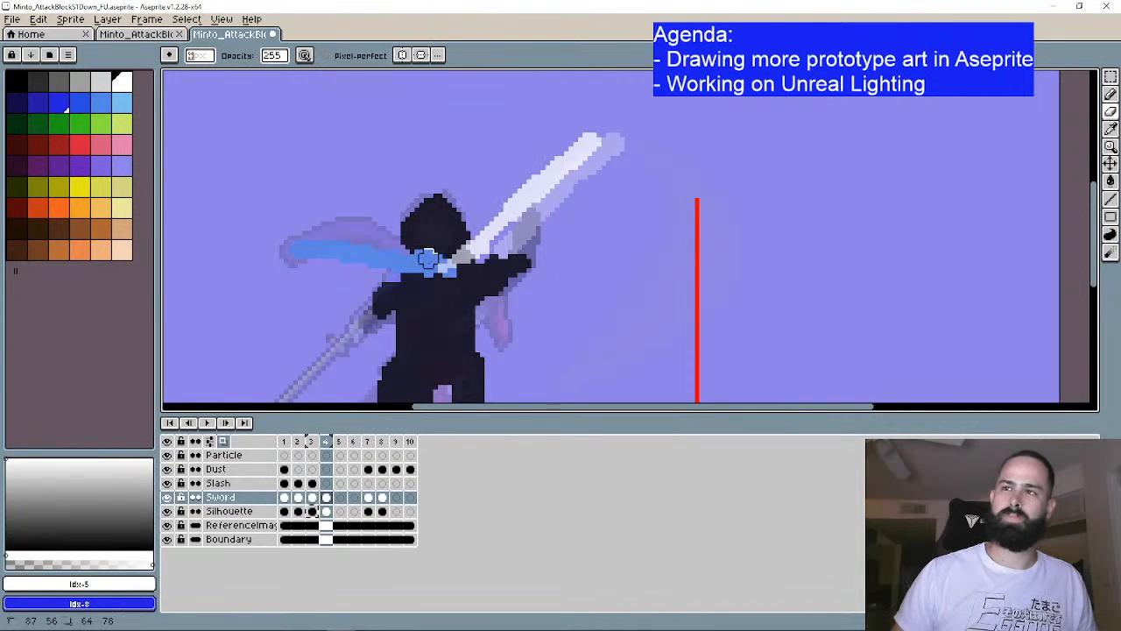
click(1110, 94)
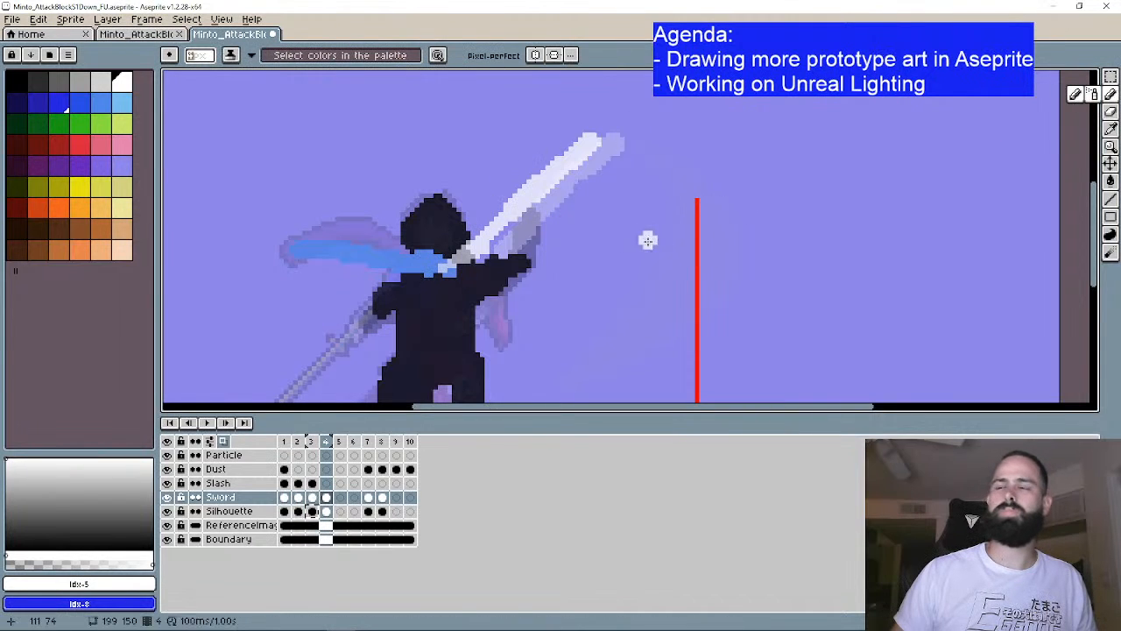
Step: Erase the front arm in frame 4's Silhouette cel and redraw it in black, bent up close beside the sword's hilt
click(326, 512)
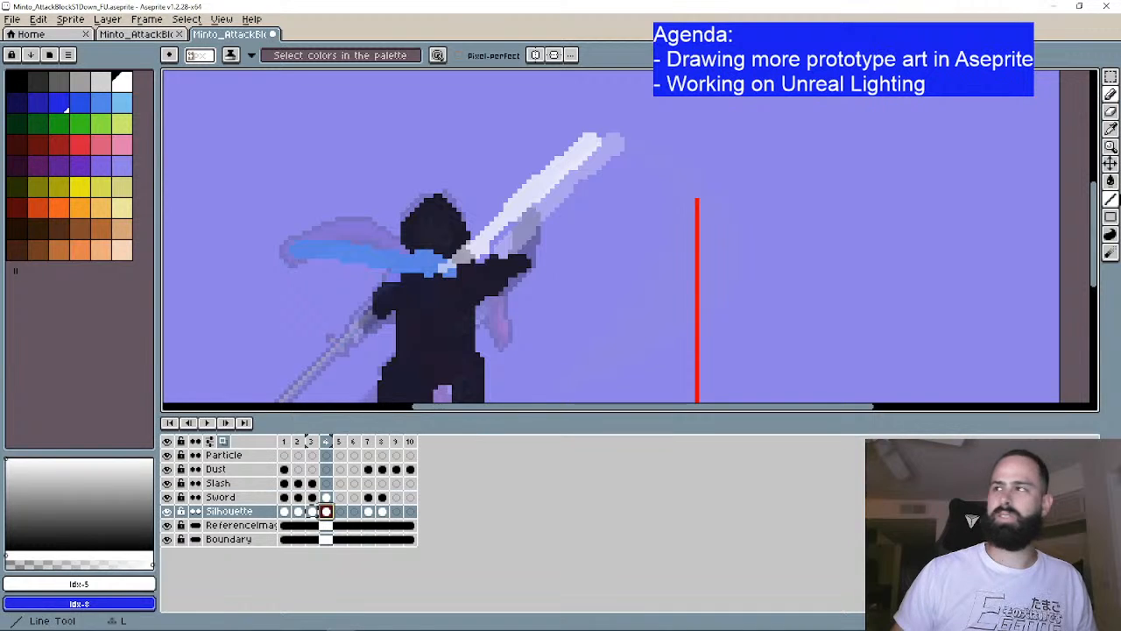
mouse_move(528, 261)
mouse_down()
mouse_move(497, 300)
mouse_move(490, 283)
mouse_up()
click(1113, 97)
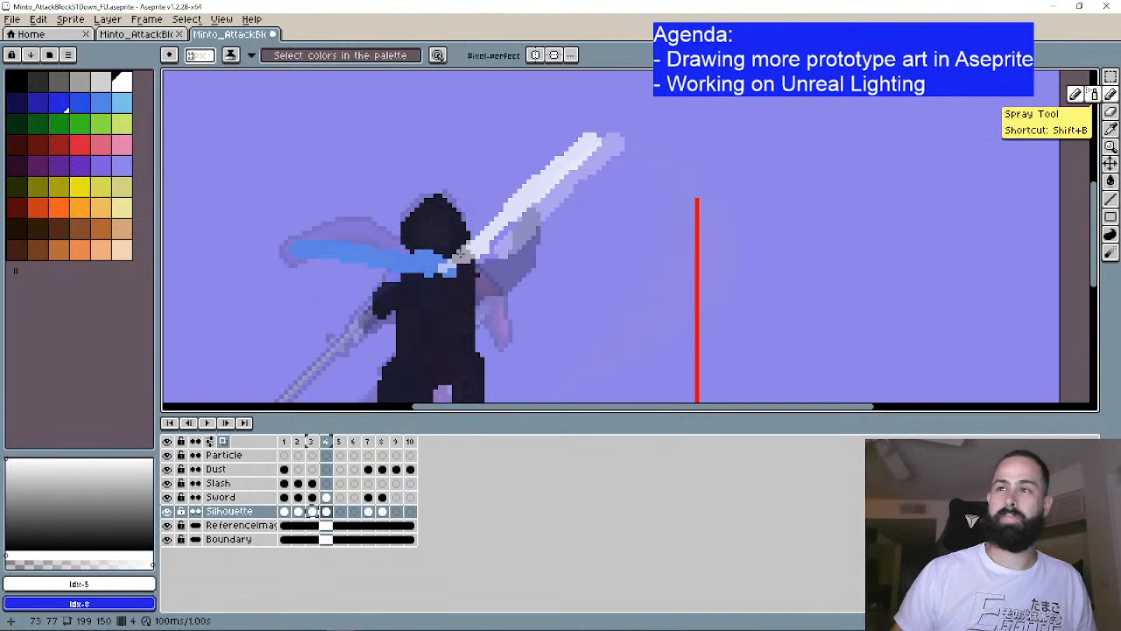
click(26, 79)
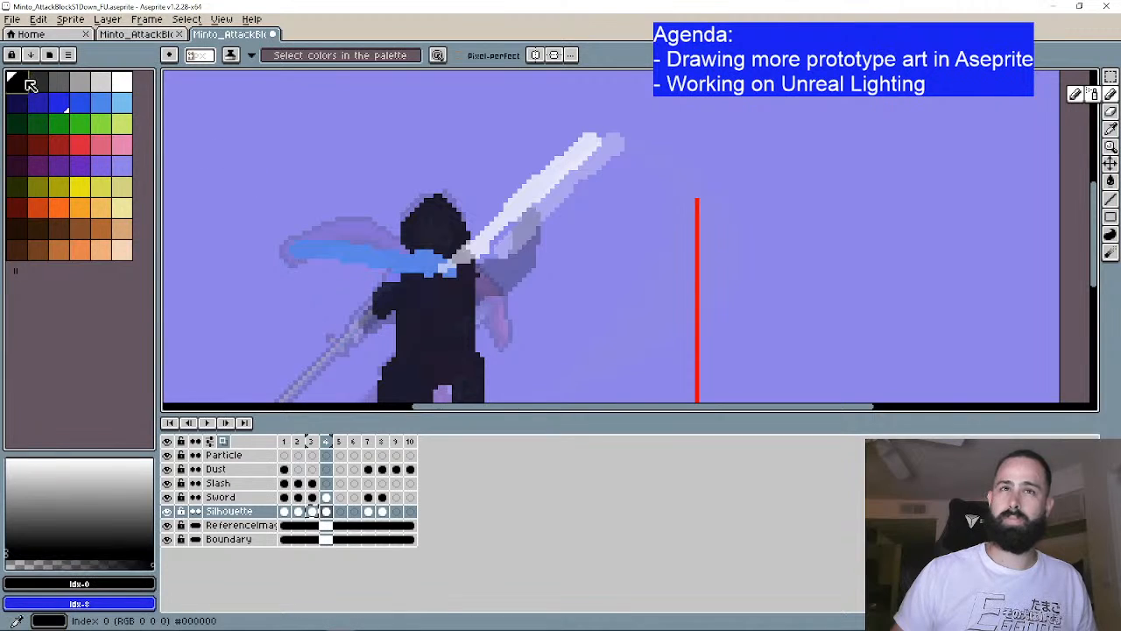
click(496, 236)
mouse_move(451, 272)
mouse_down()
mouse_move(486, 261)
mouse_move(473, 274)
mouse_move(477, 228)
mouse_up()
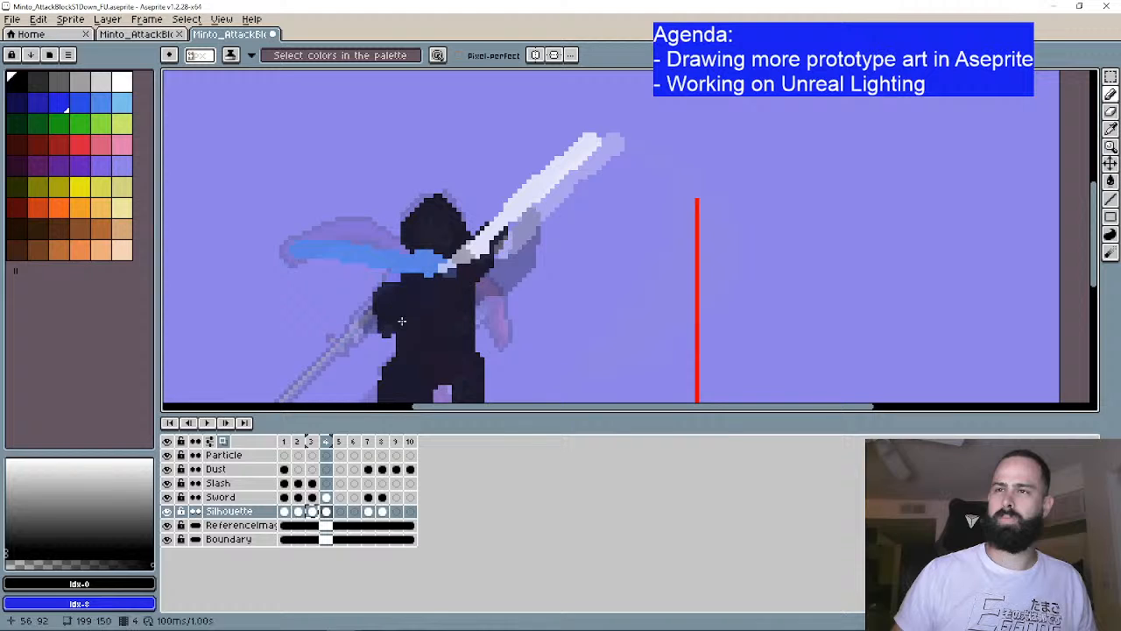
Step: Step repeatedly from frame 1 to frame 4 to examine how the raised arm and sword move
scroll(603, 303, down, 1)
scroll(624, 249, down, 2)
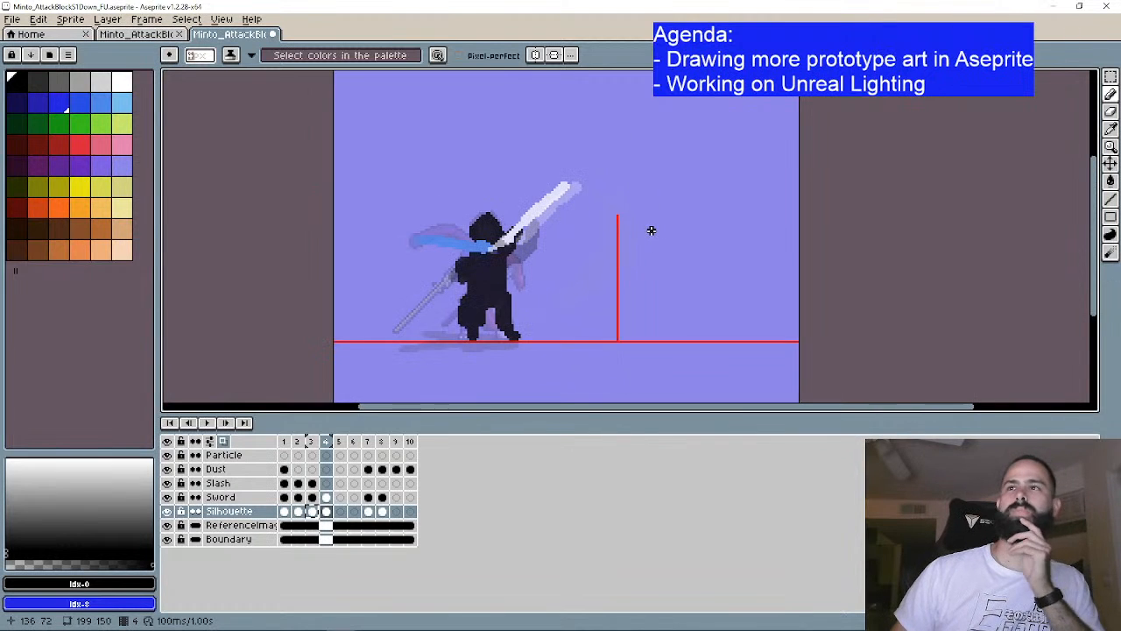
click(170, 422)
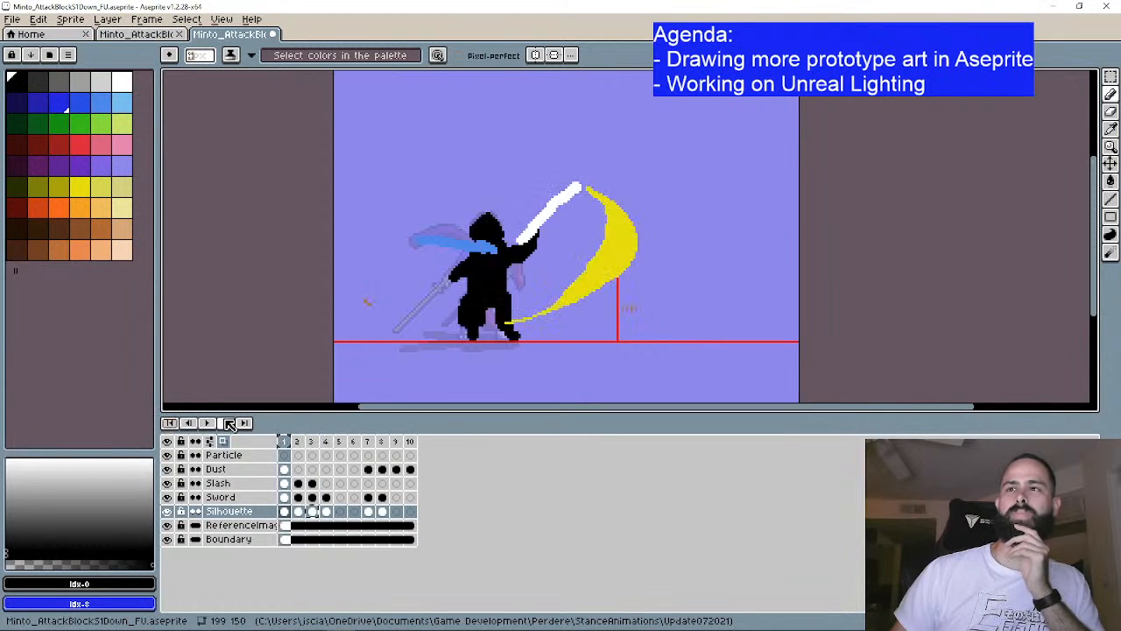
click(226, 423)
click(228, 423)
click(228, 423)
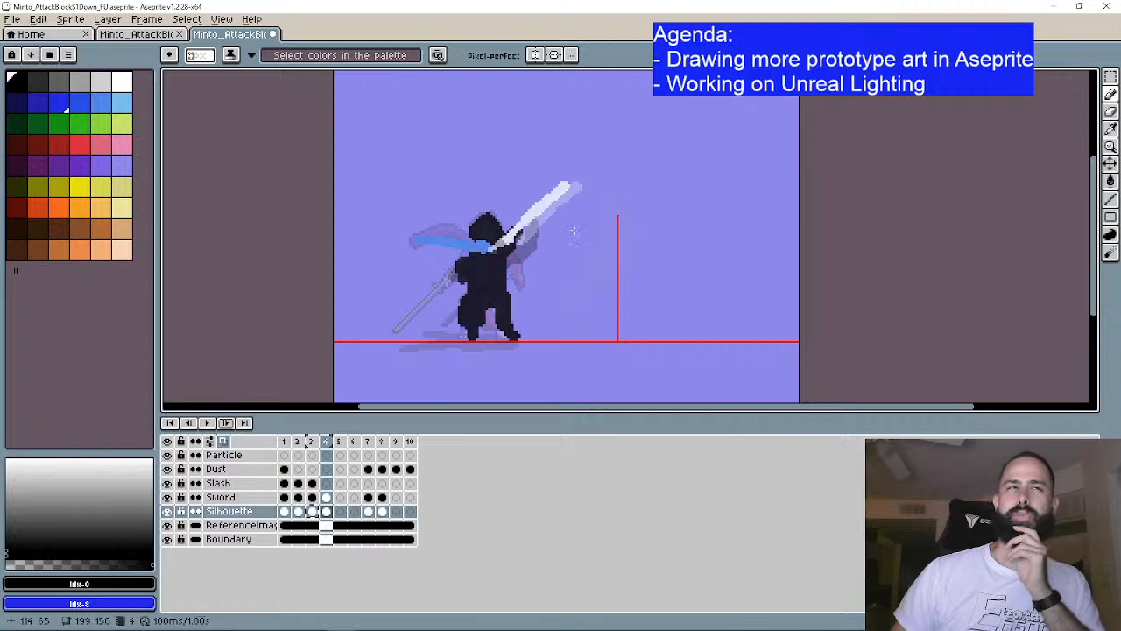
click(170, 423)
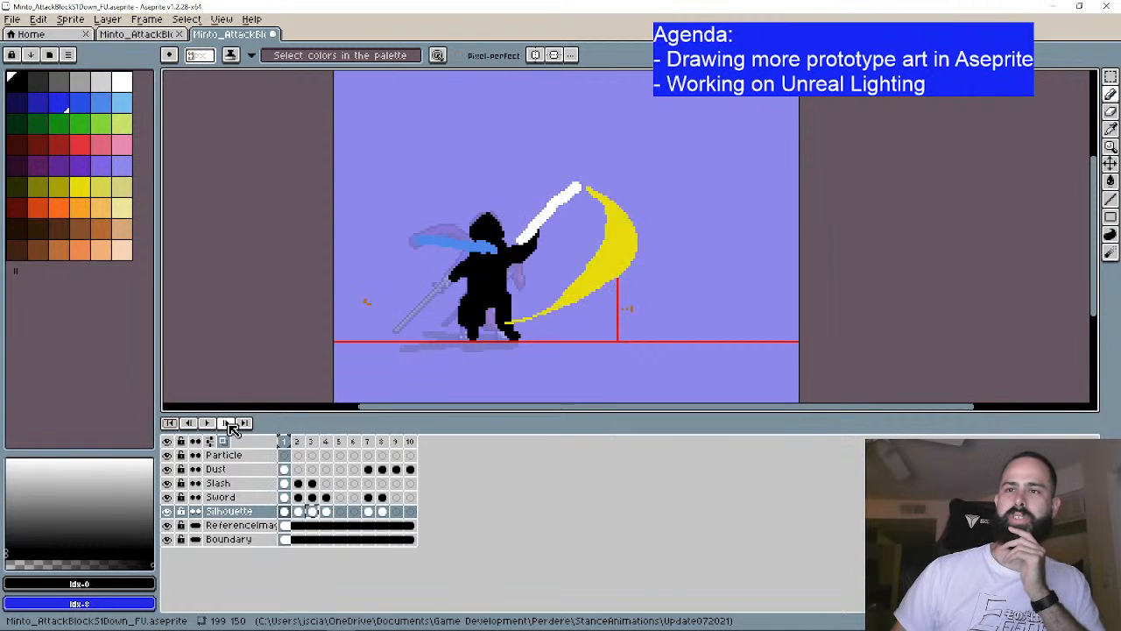
click(227, 423)
click(227, 423)
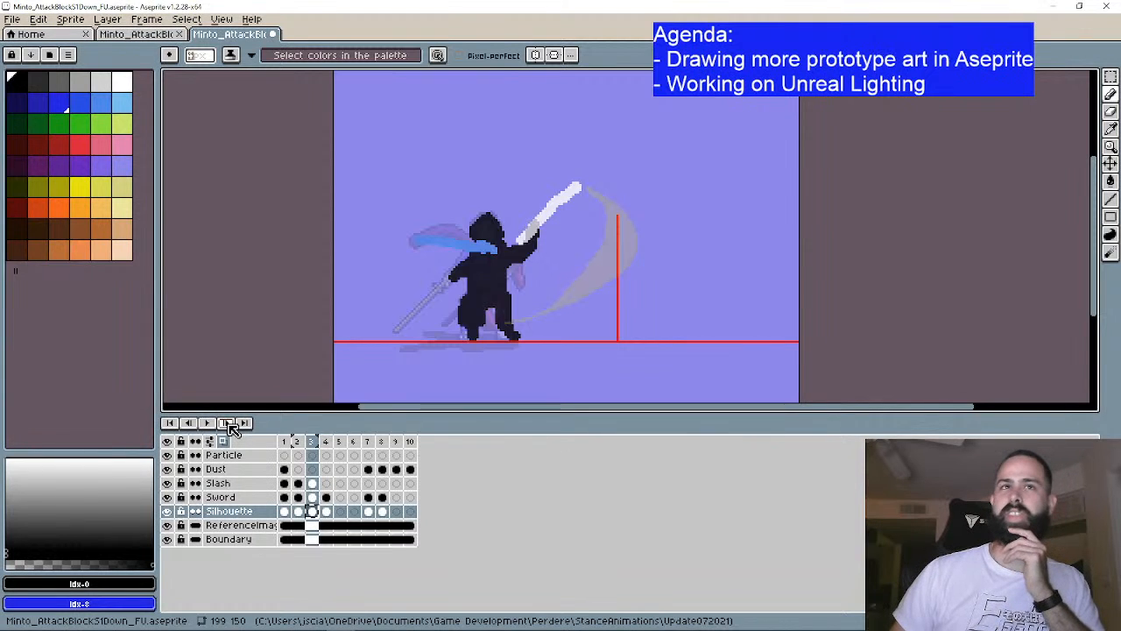
click(170, 423)
click(225, 423)
click(225, 424)
click(225, 424)
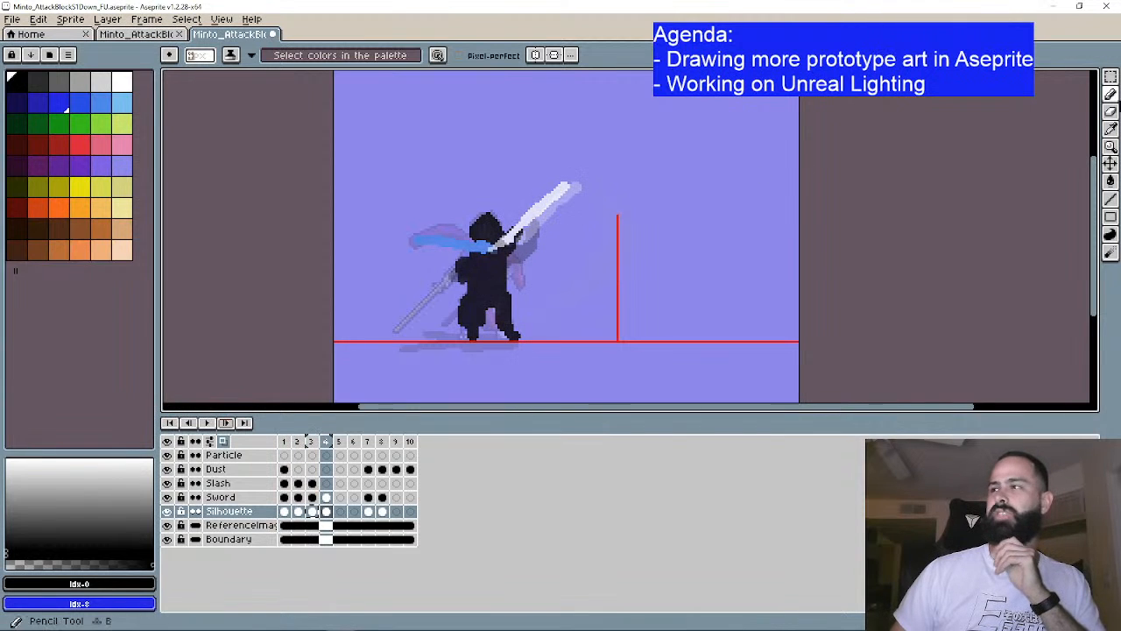
Step: Target frame 4 of the Slash layer with yellow Idx-33 as the drawing colour, and recheck the motion from frame 1 to frame 4
click(326, 483)
click(101, 200)
click(79, 186)
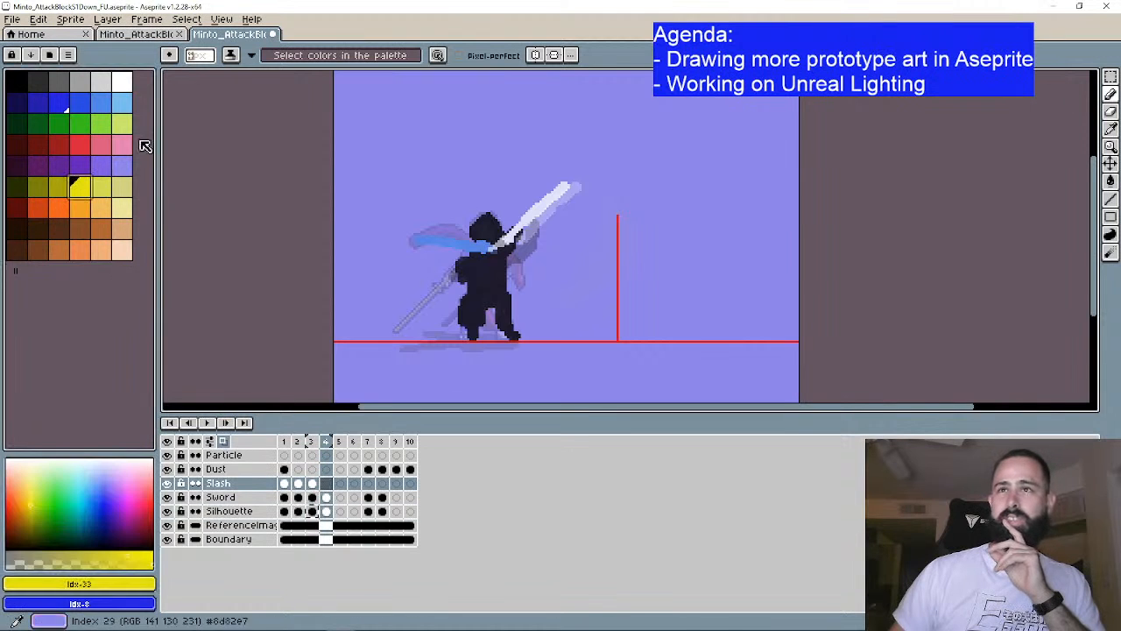
drag(518, 220, 494, 207)
scroll(495, 234, up, 1)
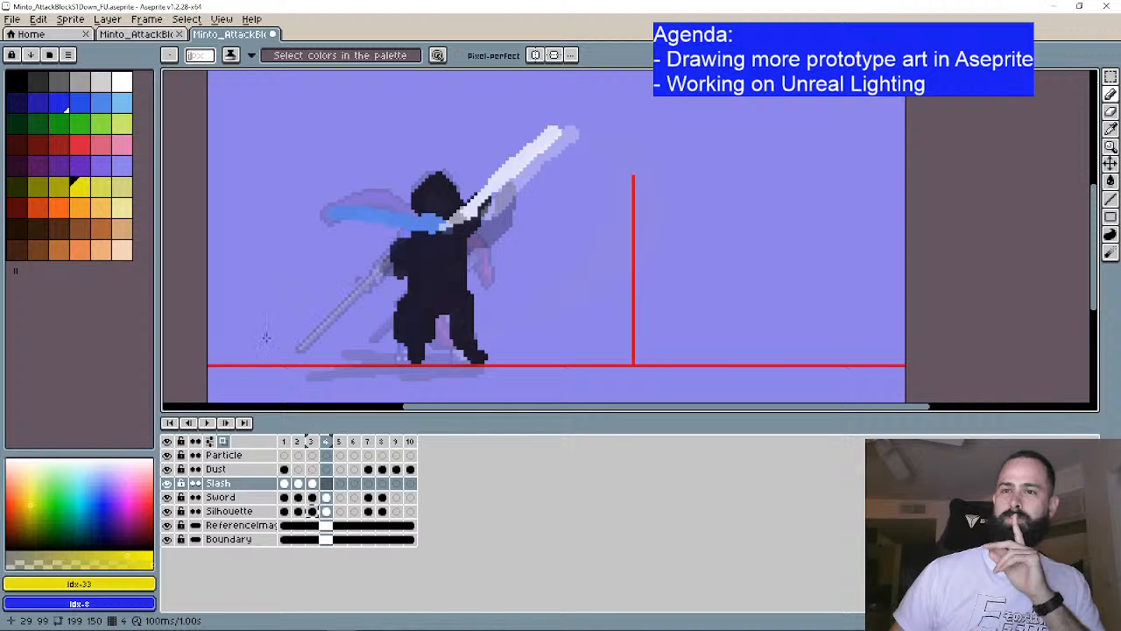
click(175, 424)
click(223, 424)
click(223, 425)
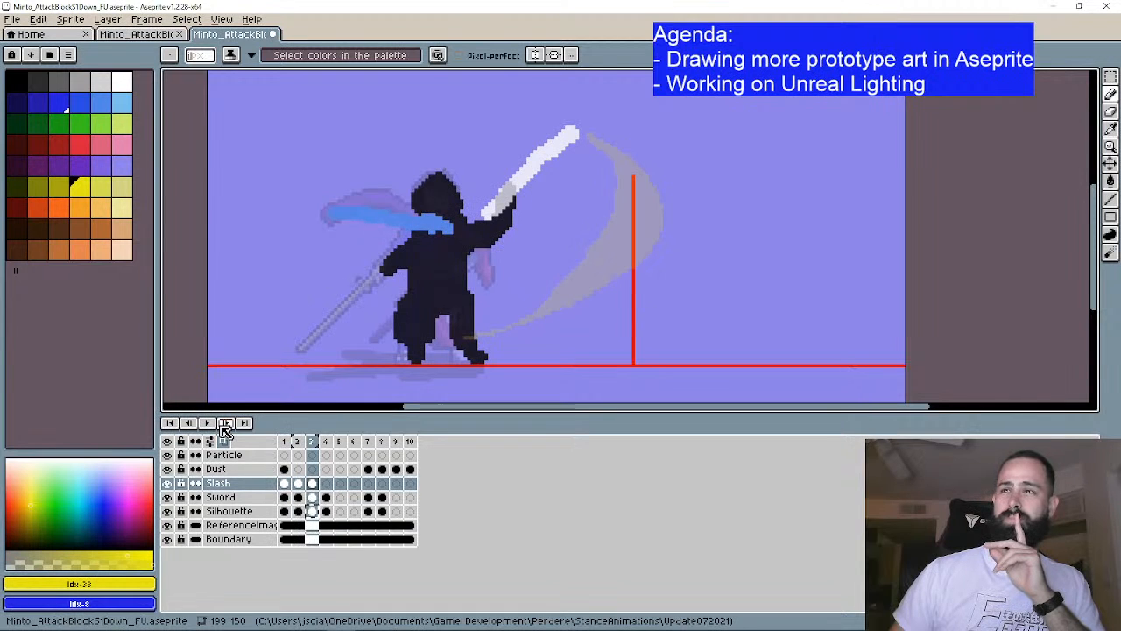
click(224, 424)
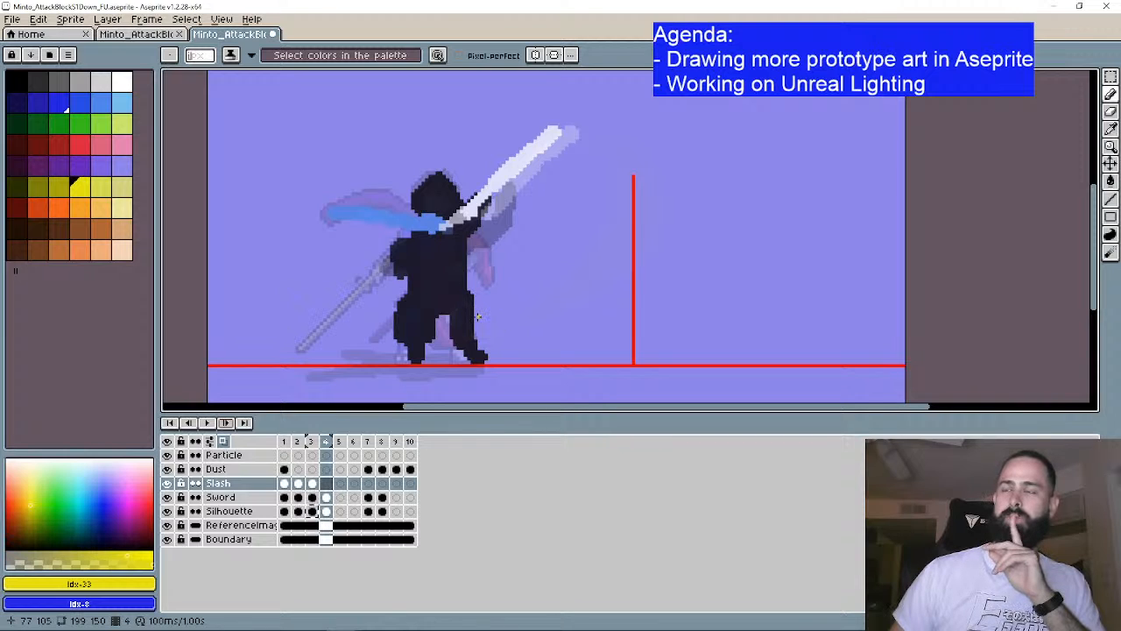
Step: Try to outline frame 4's slash with a thin yellow arc from beside the front leg around to near the sword tip
mouse_move(484, 317)
mouse_down()
mouse_move(563, 305)
mouse_move(630, 261)
mouse_up()
drag(650, 206, 601, 148)
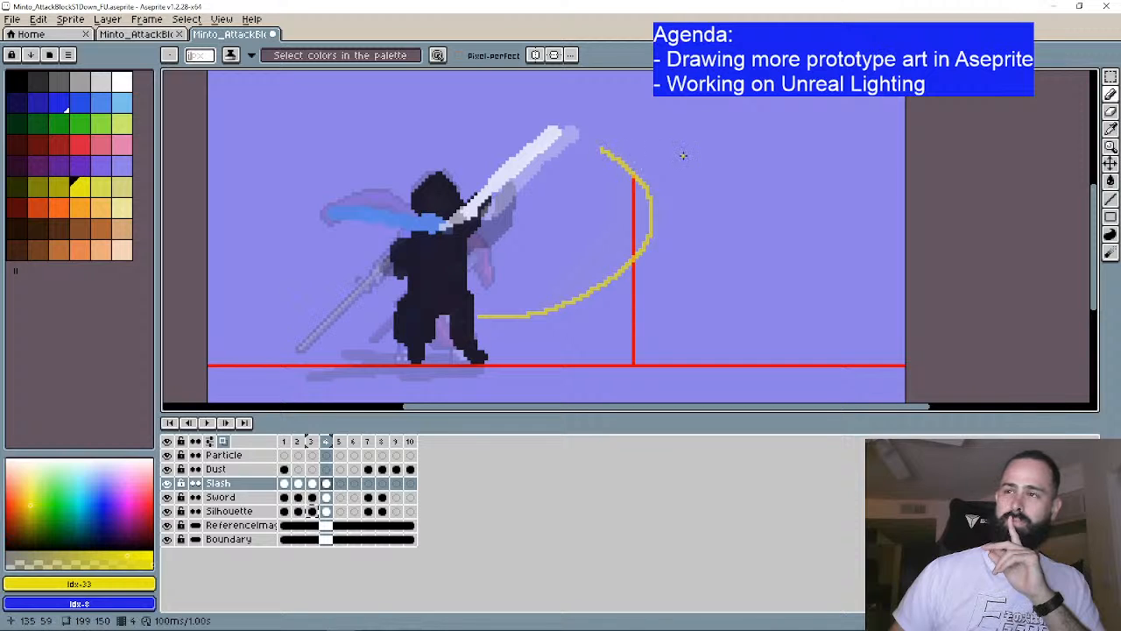
key(e)
mouse_move(581, 297)
mouse_down()
mouse_move(473, 317)
mouse_move(637, 261)
mouse_move(607, 279)
mouse_move(646, 236)
mouse_move(656, 157)
mouse_move(614, 161)
mouse_move(621, 178)
mouse_move(659, 192)
mouse_up()
key(b)
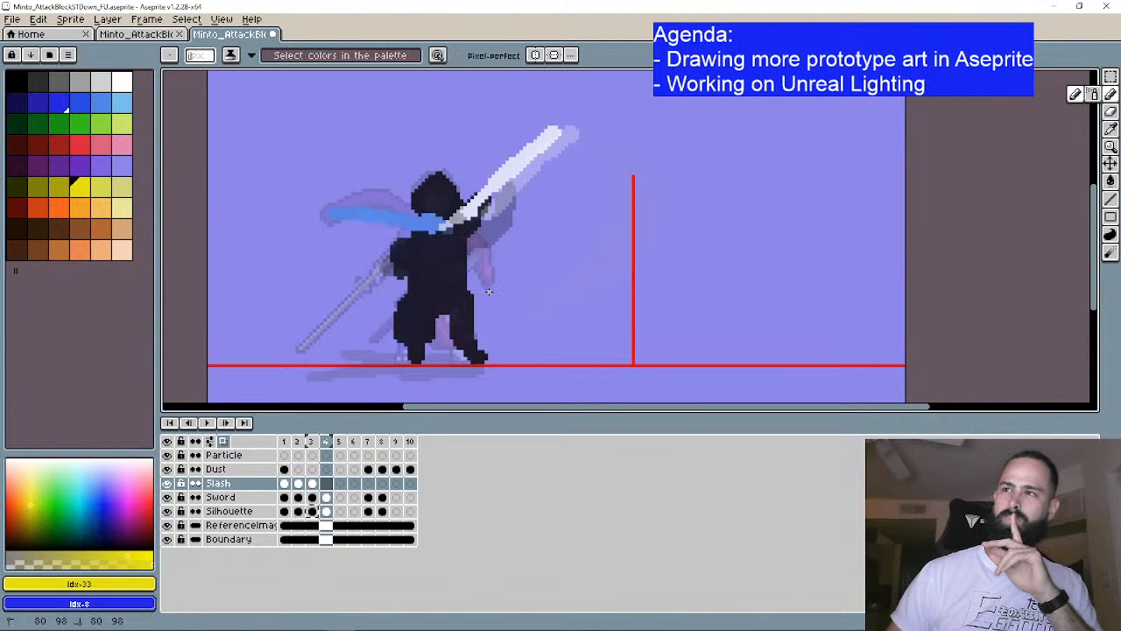
Step: Outline a yellow crescent slash in frame 4 from the front hip around to the sword blade, fill it, and thin its lower tail
mouse_move(536, 304)
mouse_down()
mouse_move(601, 306)
mouse_move(622, 285)
mouse_move(546, 156)
mouse_up()
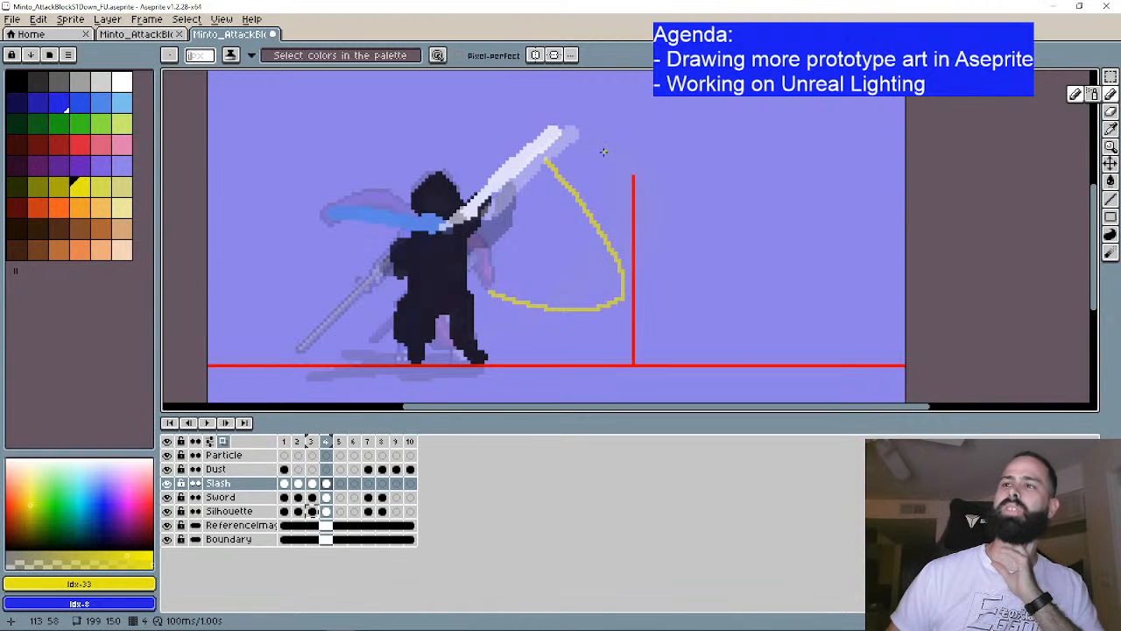
mouse_move(547, 160)
mouse_down()
mouse_move(588, 164)
mouse_move(616, 190)
mouse_move(647, 282)
mouse_move(628, 309)
mouse_move(589, 320)
mouse_move(524, 305)
mouse_up()
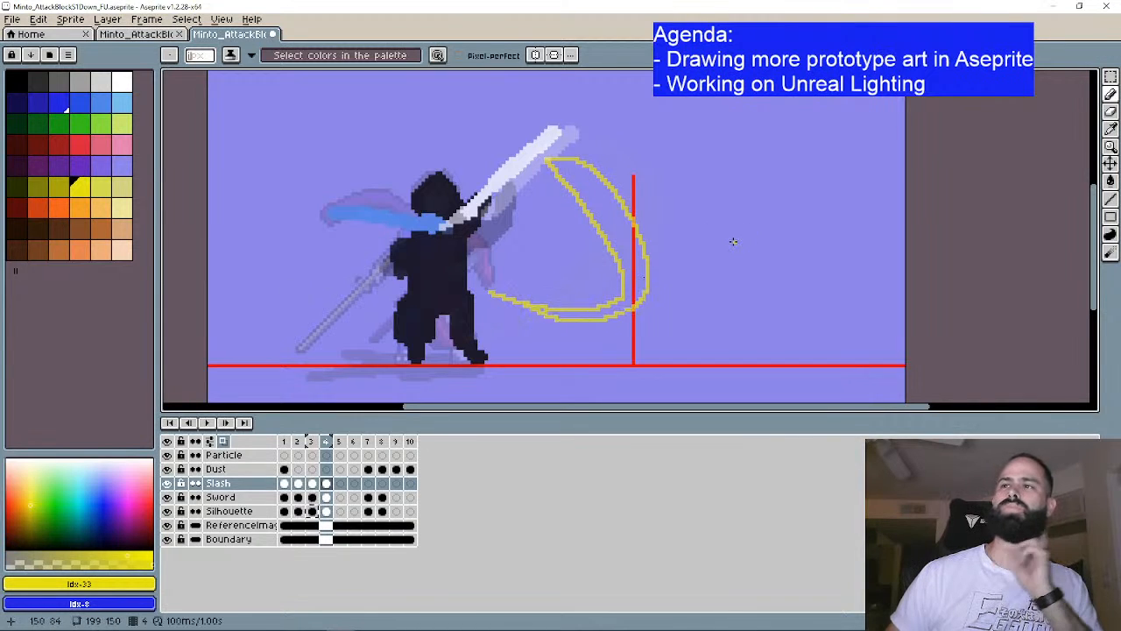
click(1110, 182)
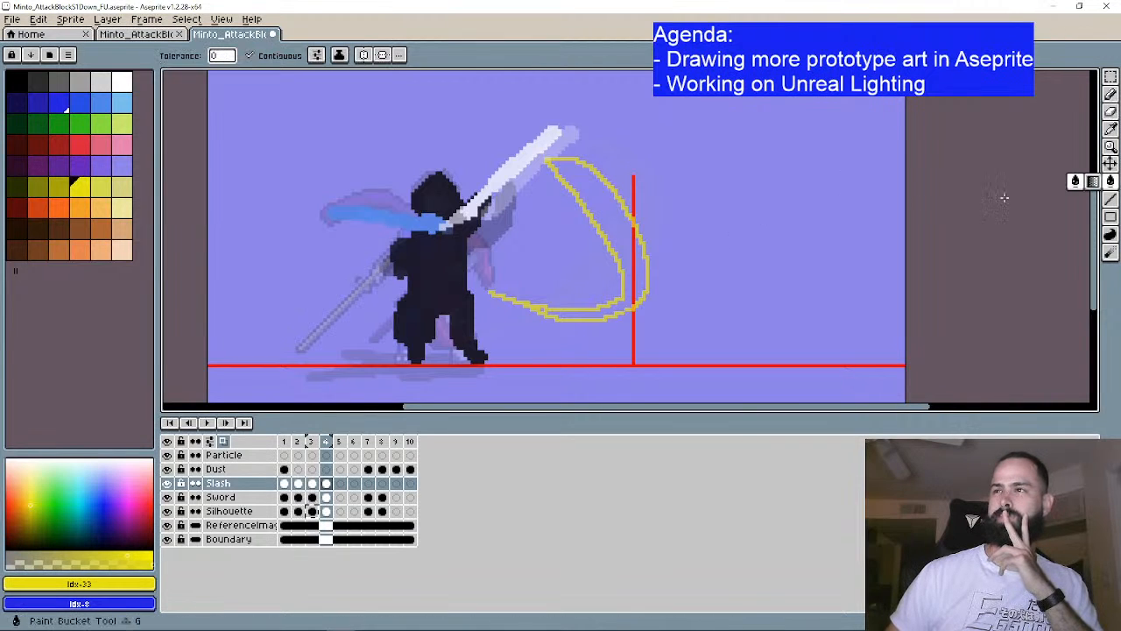
click(606, 204)
click(1111, 94)
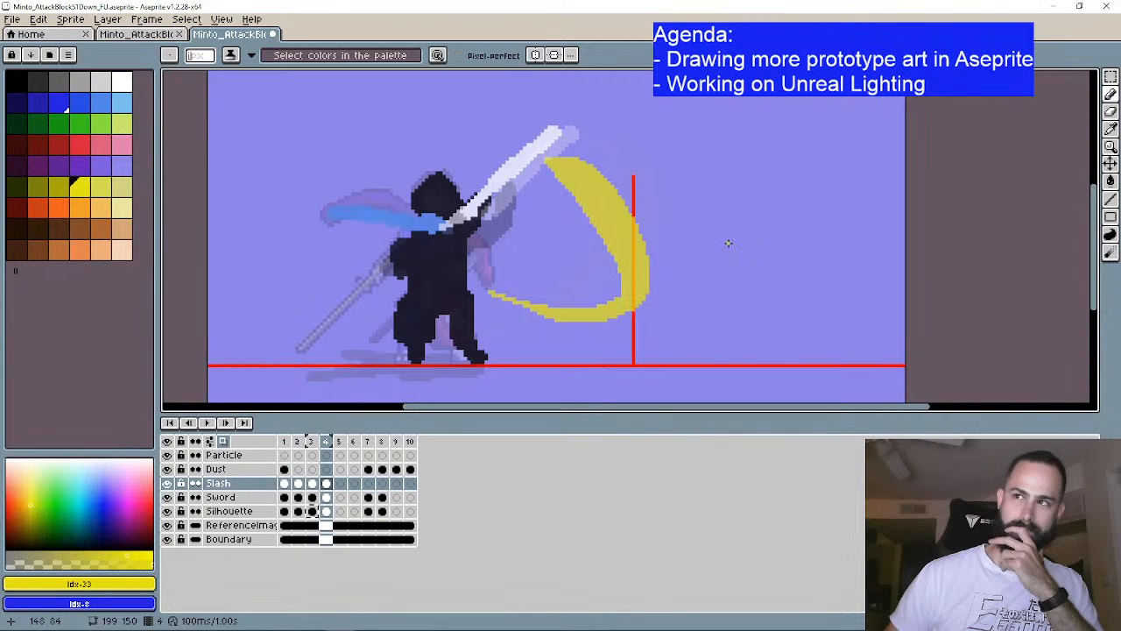
click(1110, 111)
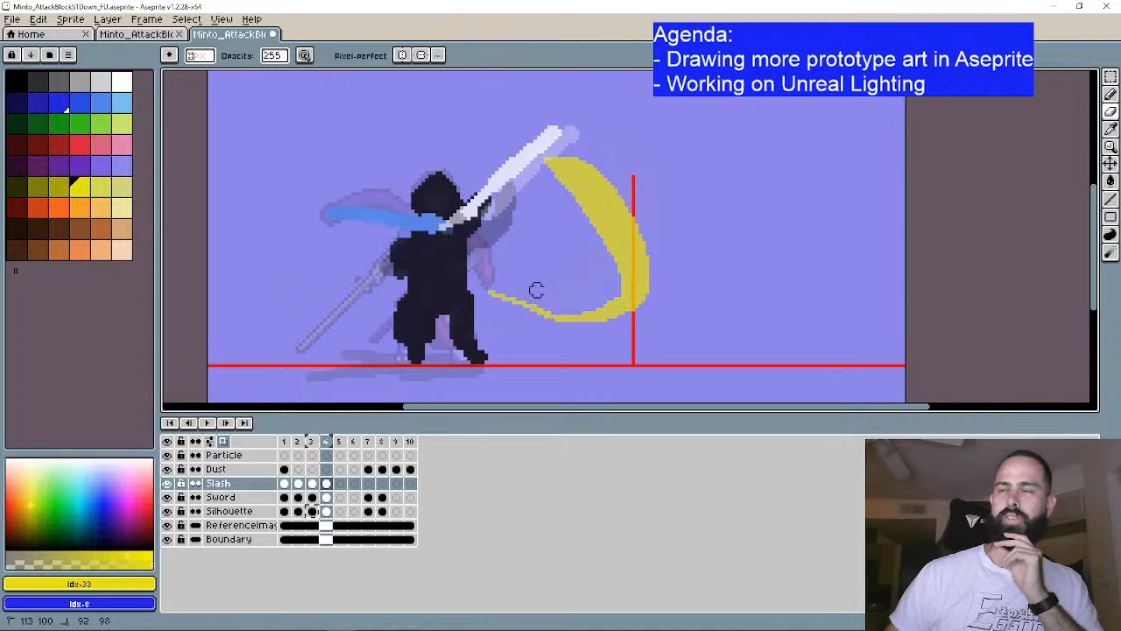
click(1110, 93)
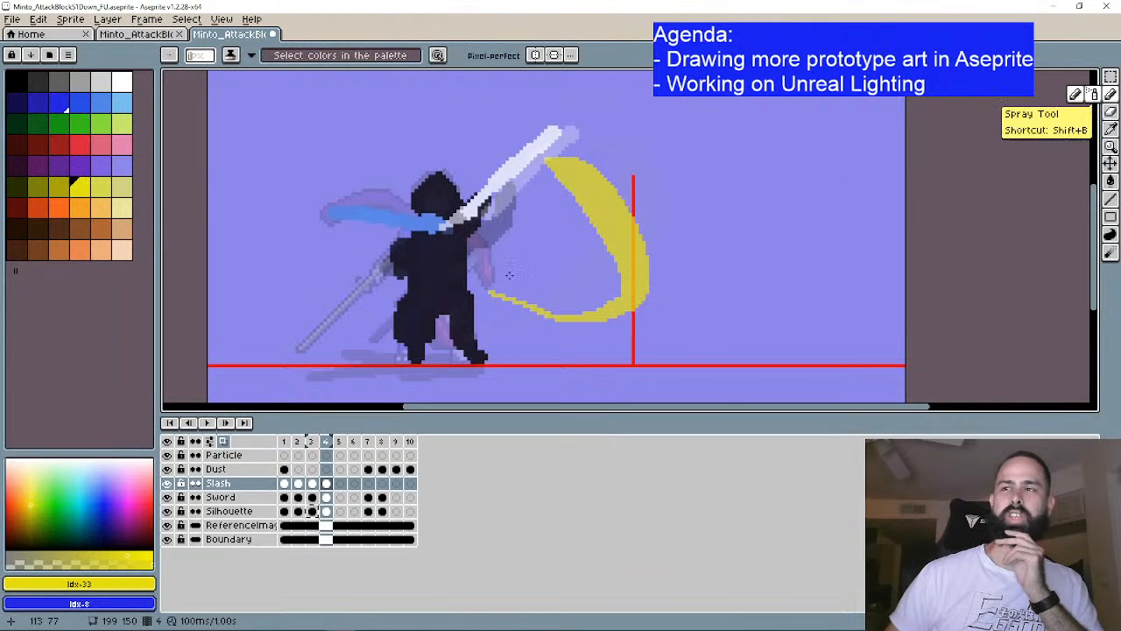
Step: Step back through the frames and forward again to frame 4 to examine how the new slash follows the earlier ones
click(189, 423)
click(189, 423)
click(190, 423)
click(190, 423)
click(225, 422)
click(227, 423)
click(227, 423)
click(227, 423)
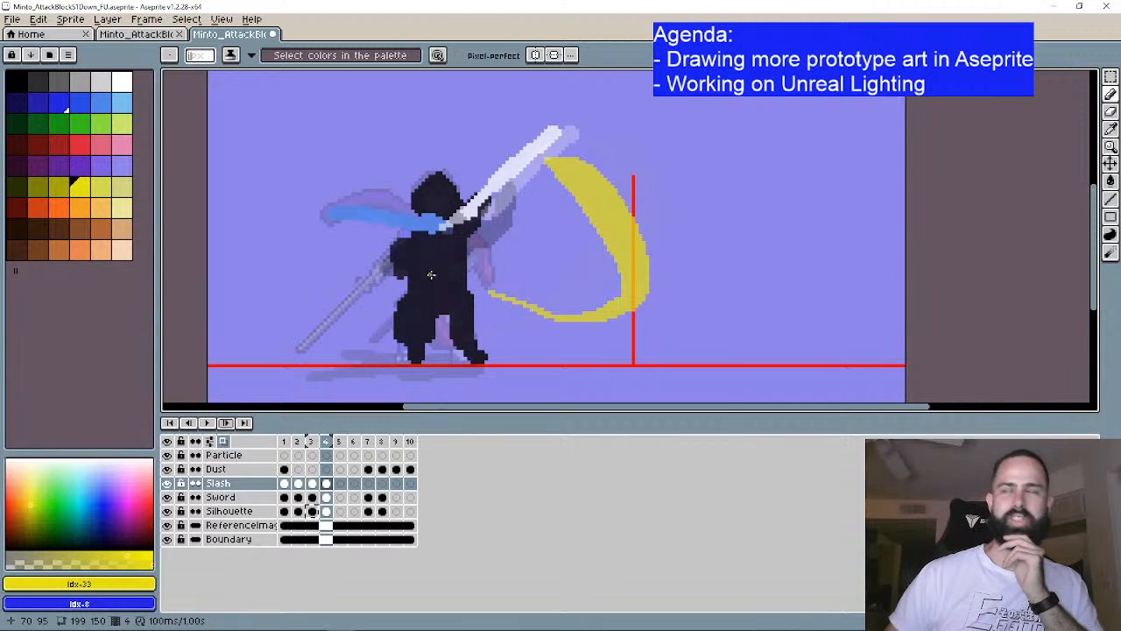
Step: Widen the outer edge of frame 4's slash with a yellow bulge past the red vertical line, and trim its underside
scroll(575, 228, up, 1)
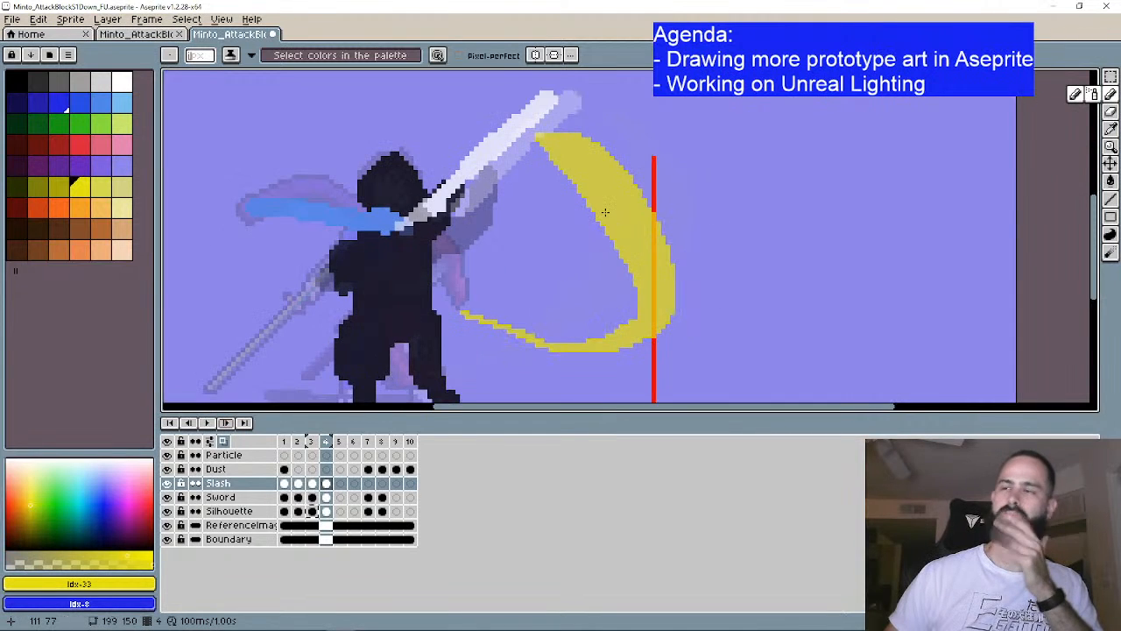
scroll(582, 208, down, 1)
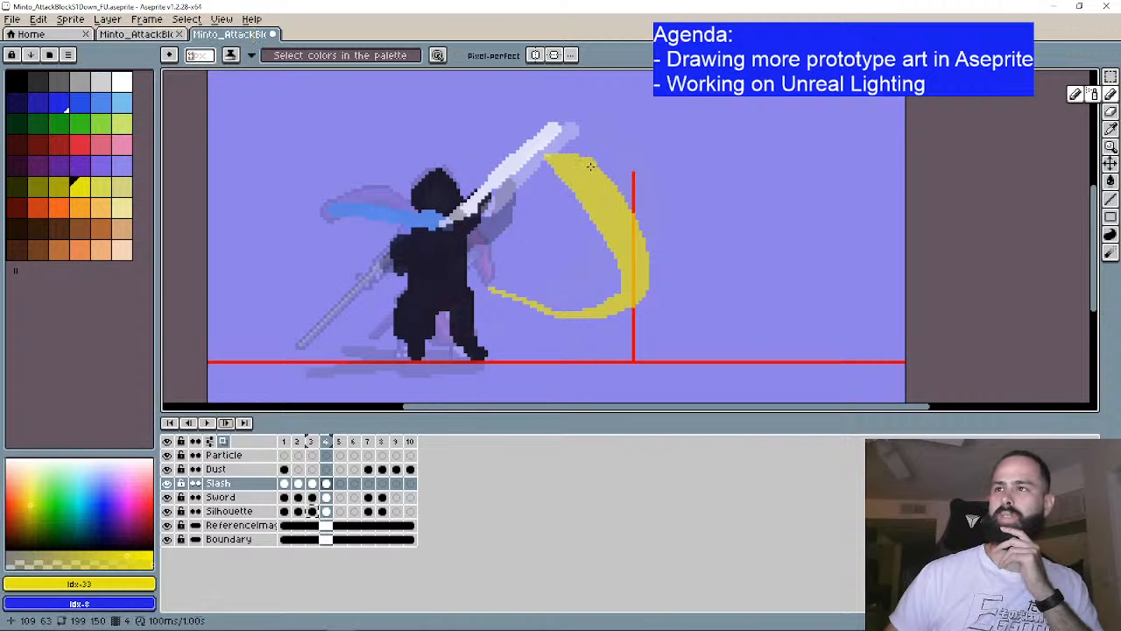
drag(618, 187, 651, 256)
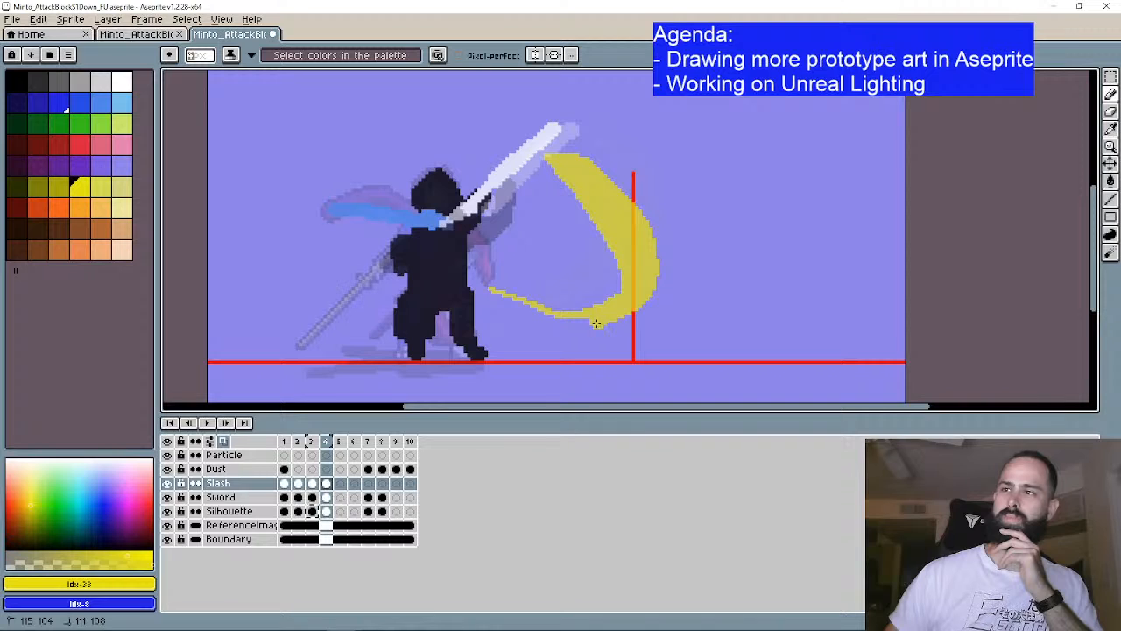
click(1110, 111)
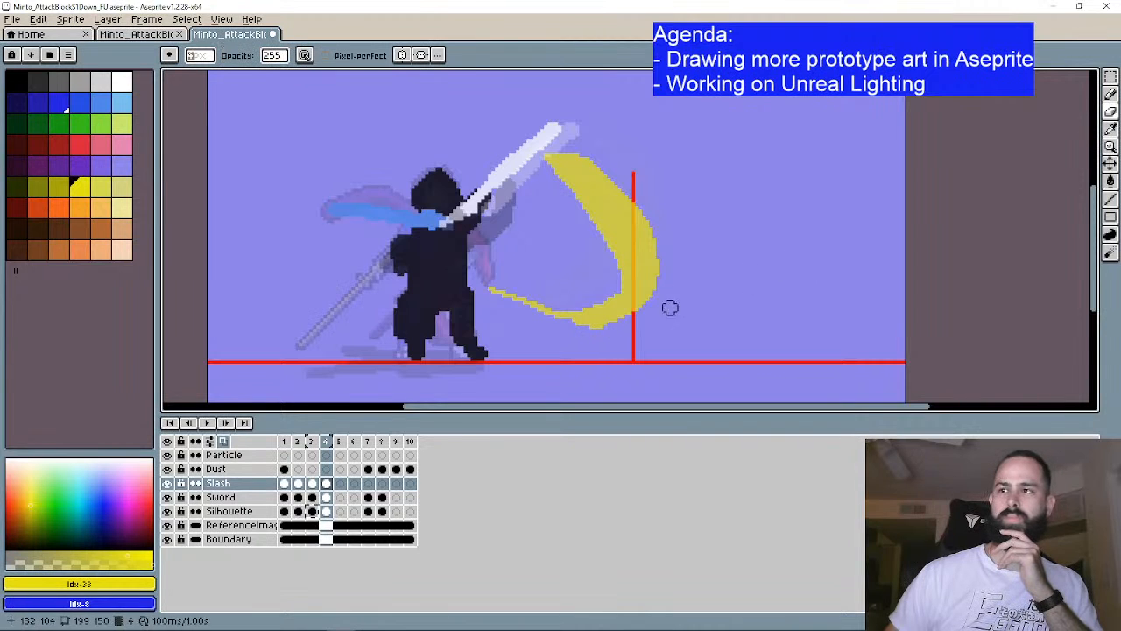
drag(612, 328, 582, 332)
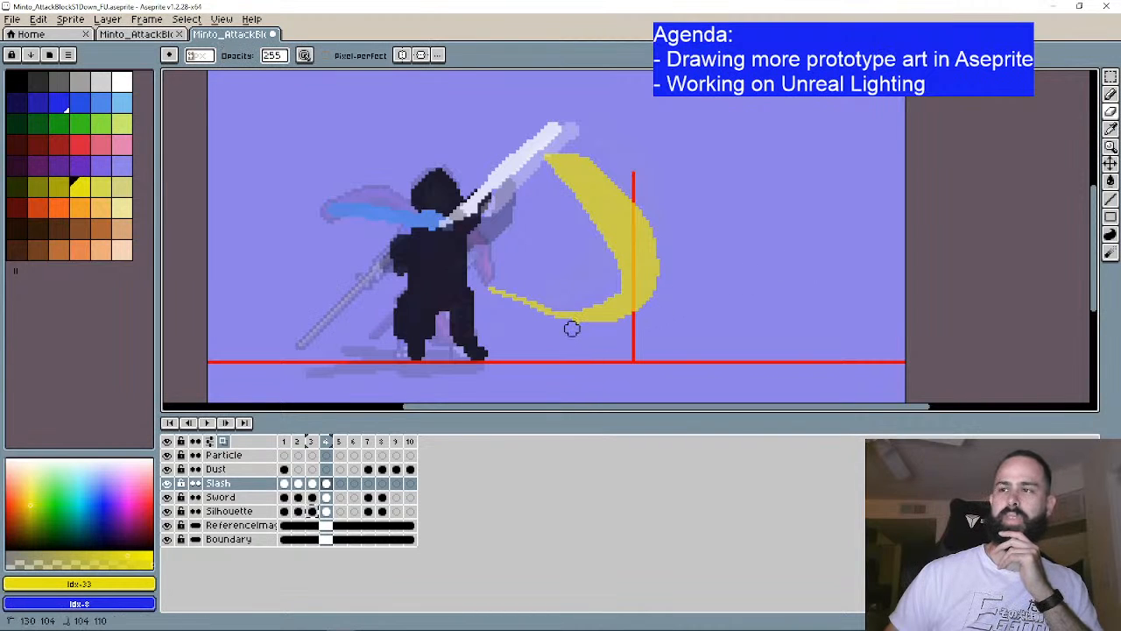
Step: Reshape the upper half of frame 4's slash into a smooth taper towards the sword by filling and erasing along its edges
click(1110, 94)
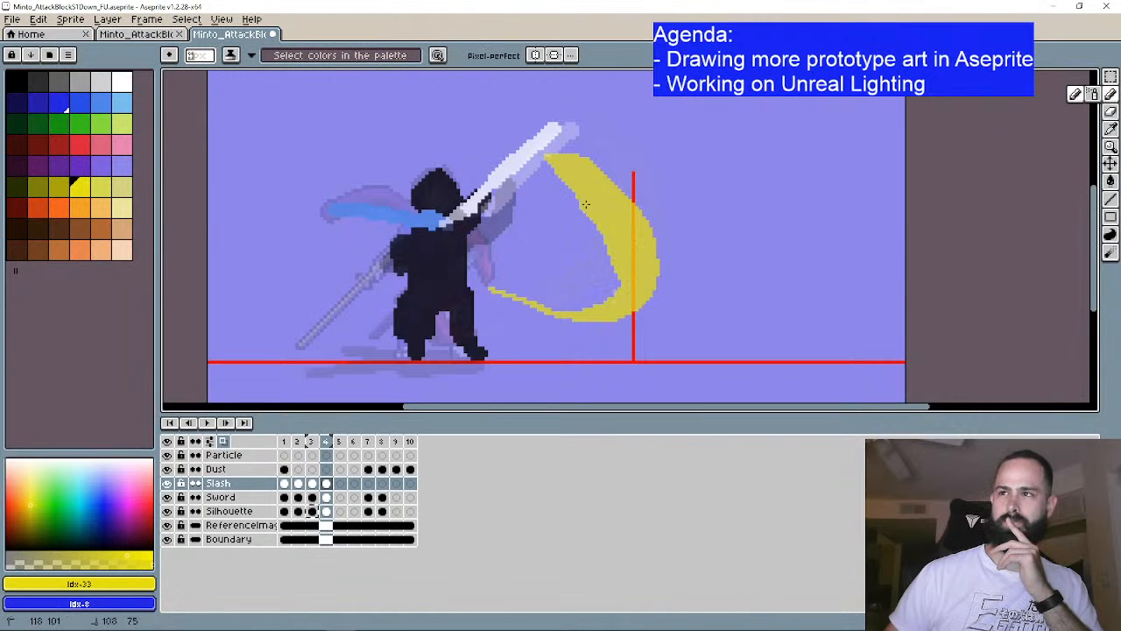
click(1110, 111)
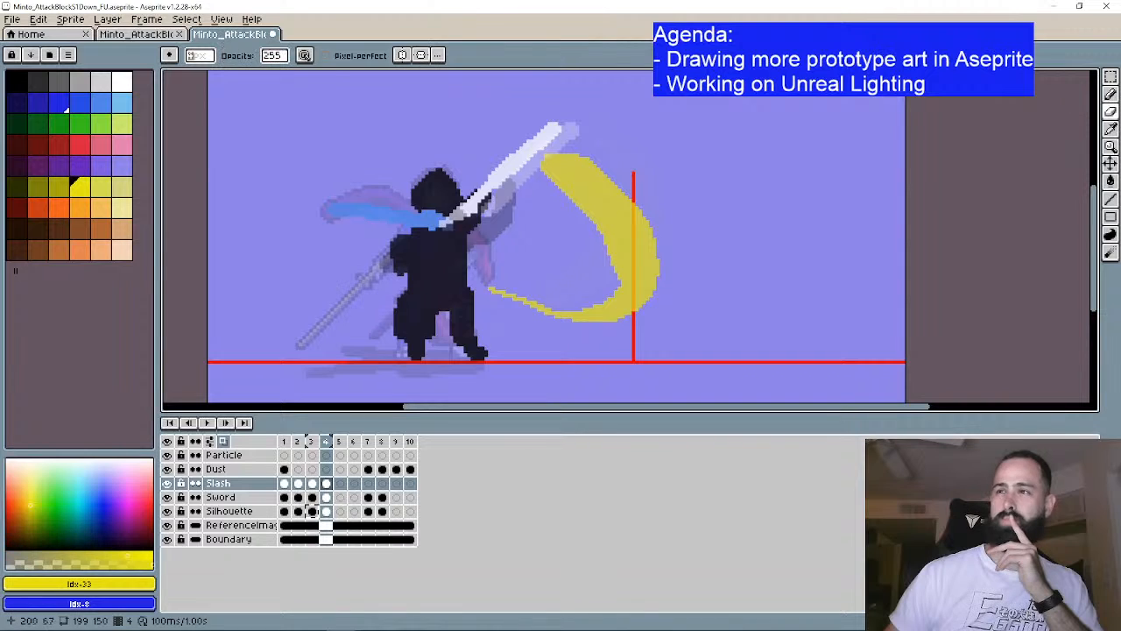
mouse_move(575, 216)
mouse_down()
mouse_move(547, 171)
mouse_move(596, 230)
mouse_up()
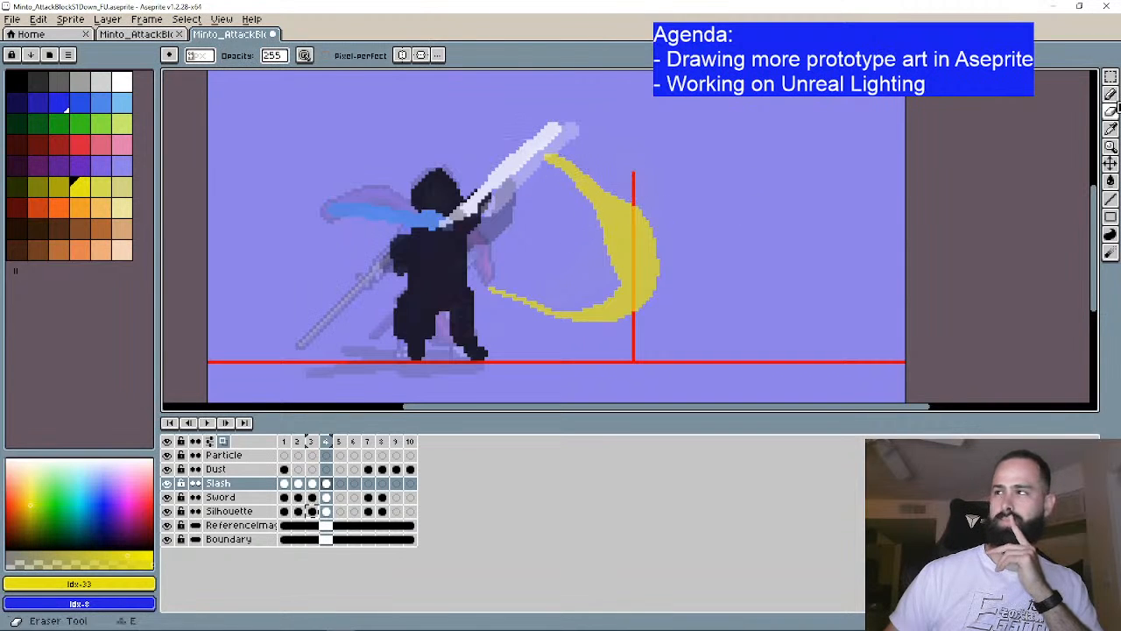
key(b)
drag(613, 204, 574, 166)
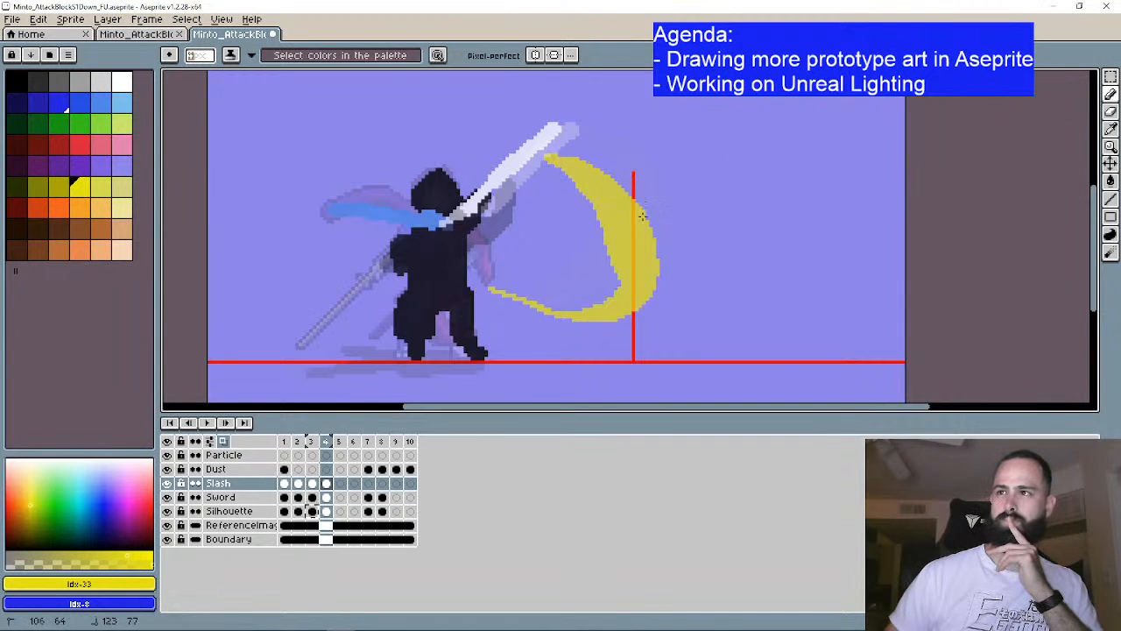
Step: Trim and refill the inner edge of frame 4's slash so its lower half curves smoothly into the thin tail
click(1110, 114)
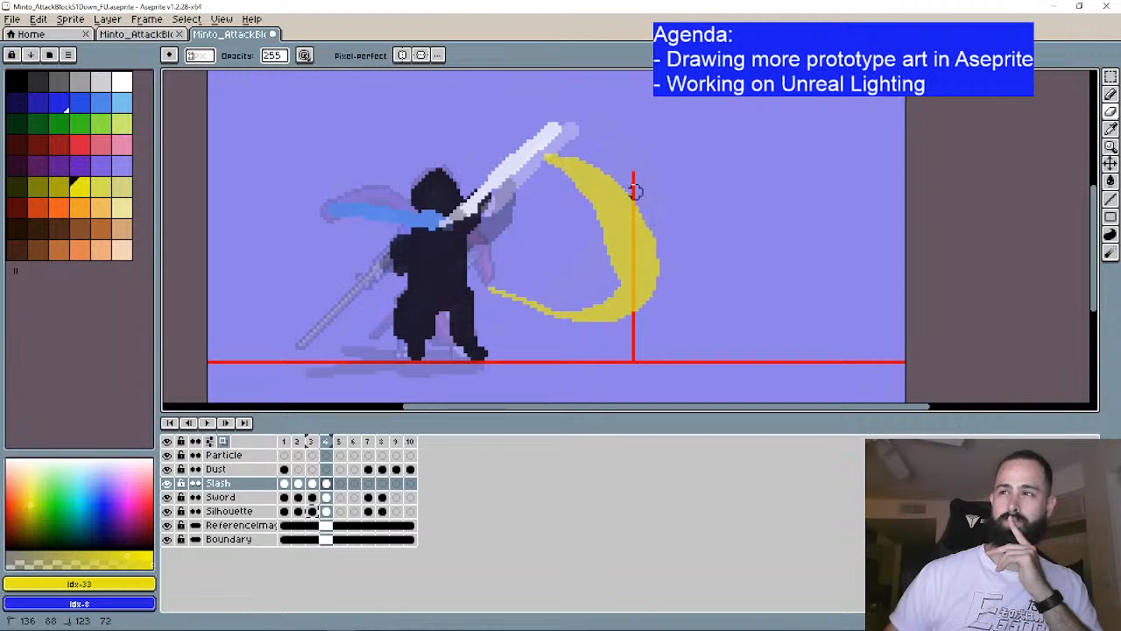
drag(586, 286, 603, 287)
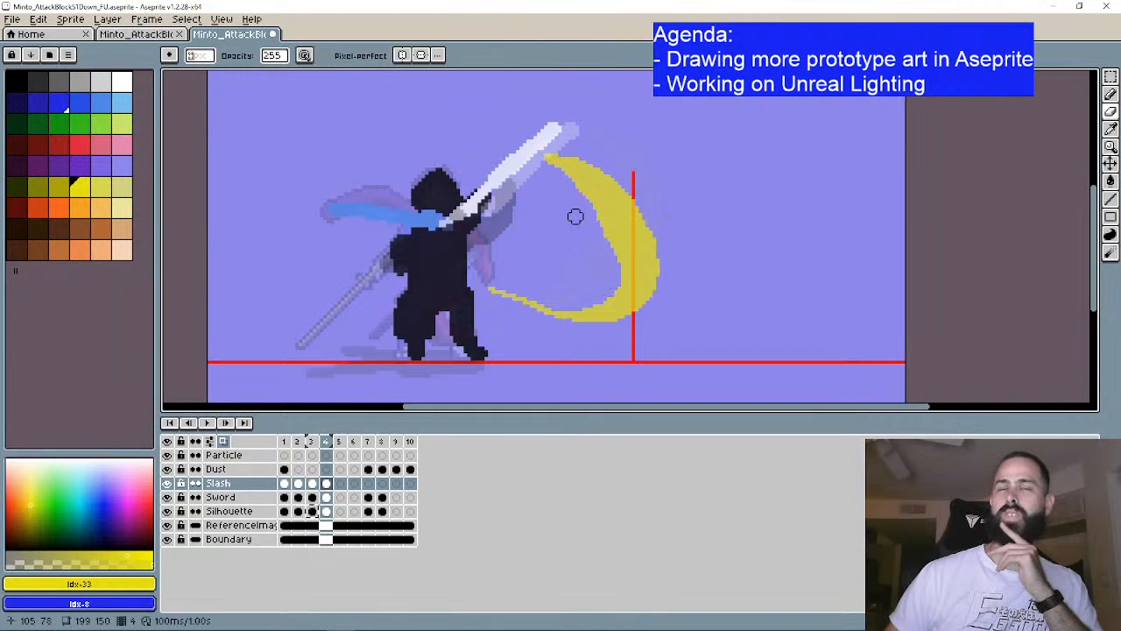
click(1114, 102)
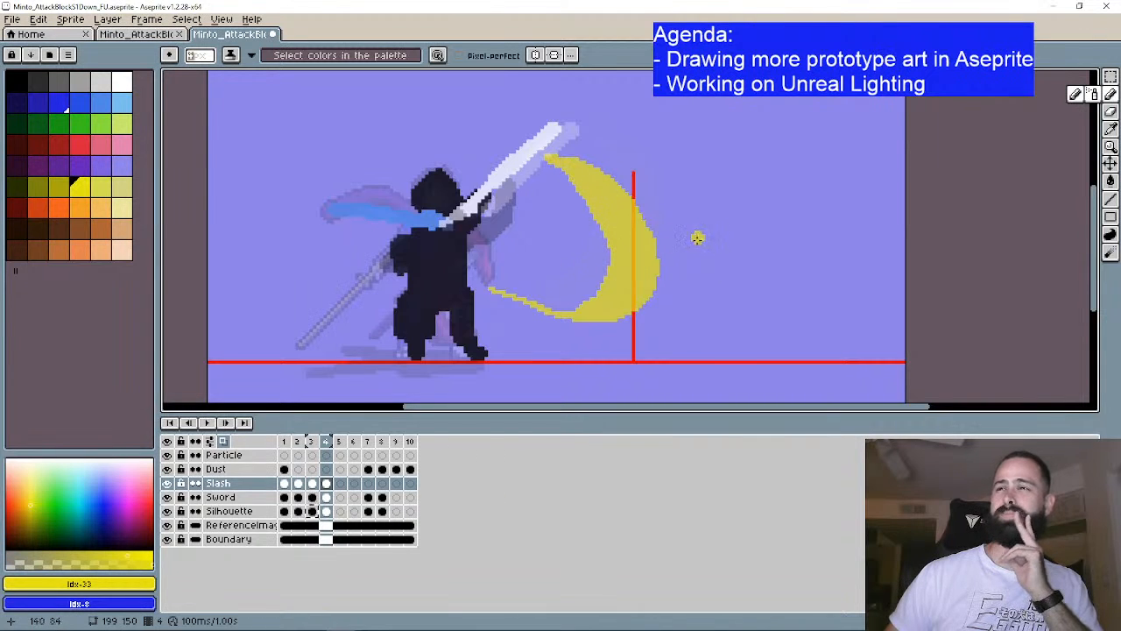
key(e)
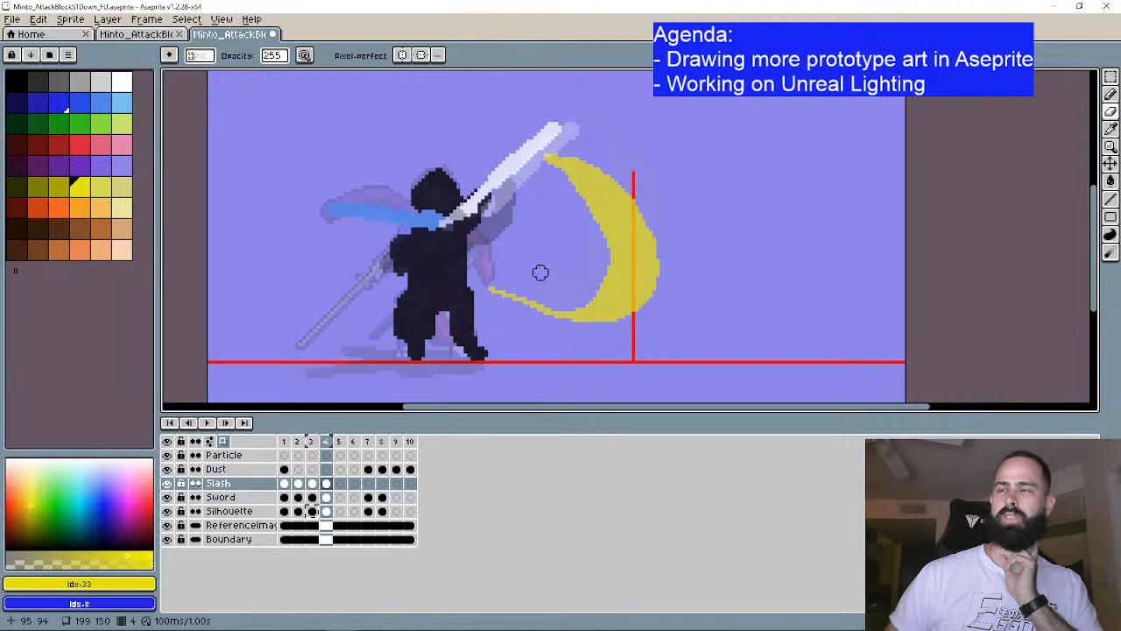
Step: Extend the slash's upper tip in yellow up to the sword blade, trim its outer edge, and review frames 1 to 4
click(1114, 98)
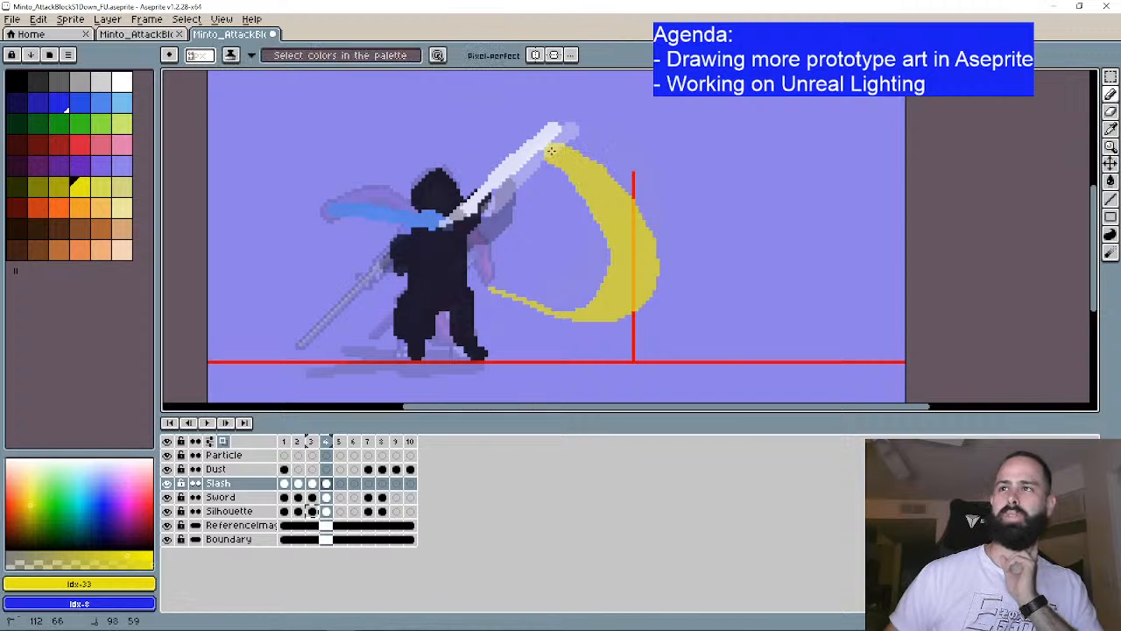
click(1110, 93)
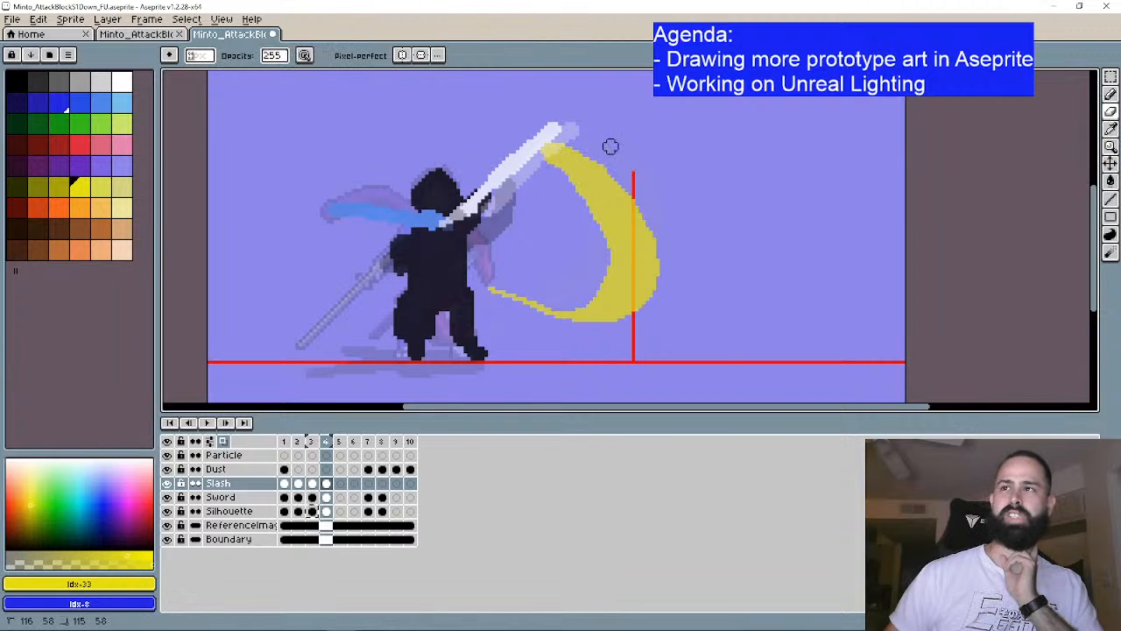
click(169, 422)
click(225, 423)
click(225, 424)
click(225, 424)
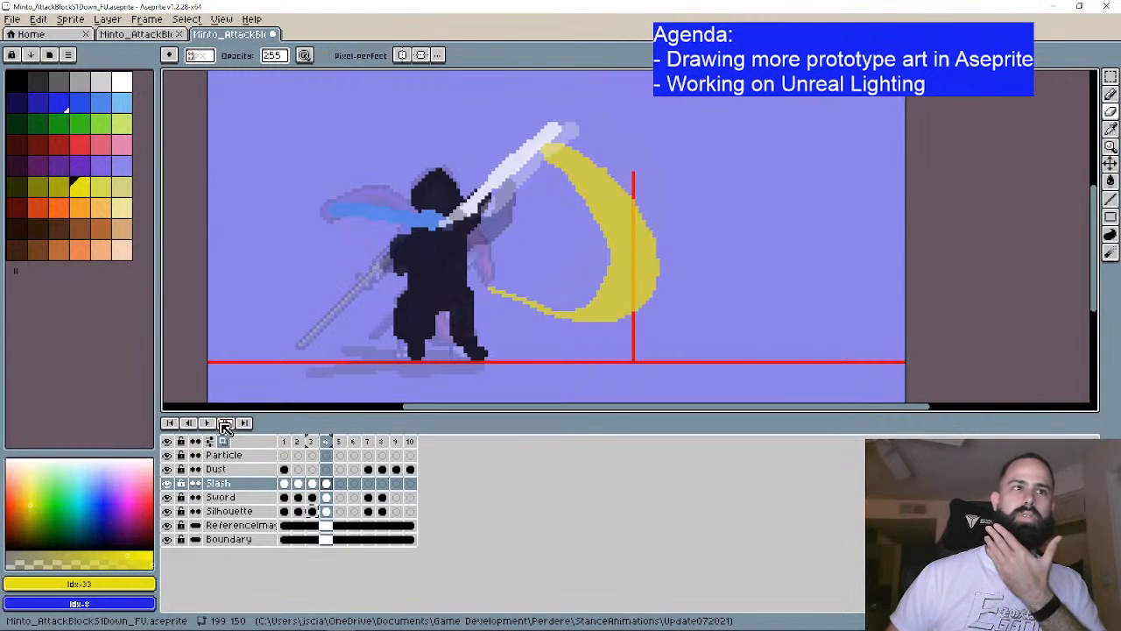
Step: Trim the upper tip of frame 4's slash to a narrow point at the sword blade, and compare it with frame 1
click(1110, 94)
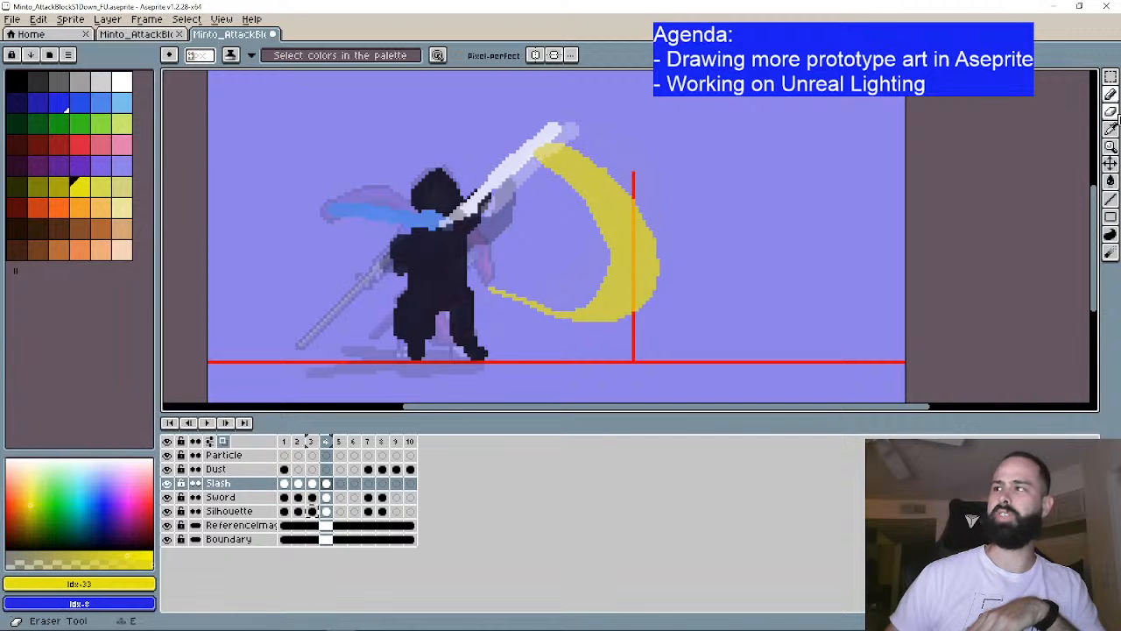
click(1110, 112)
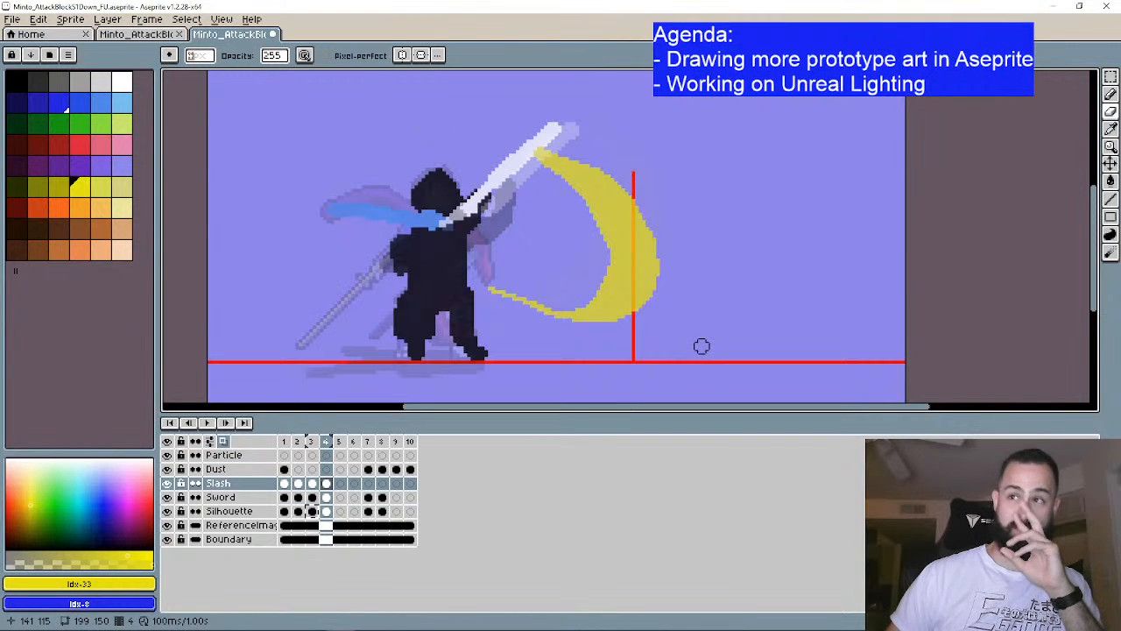
click(169, 423)
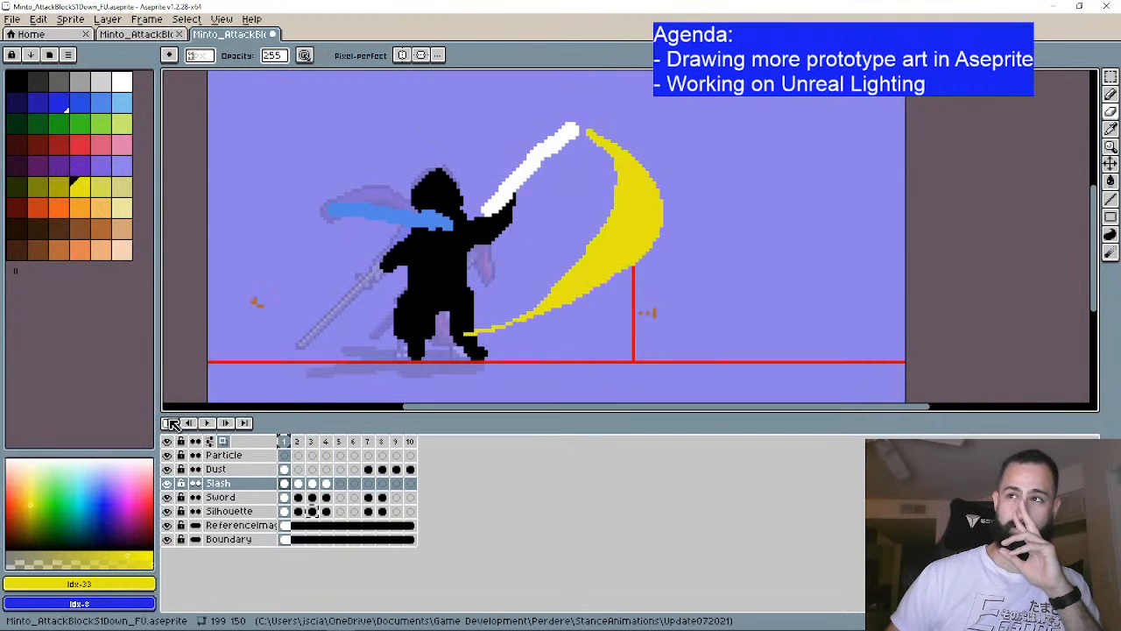
click(227, 423)
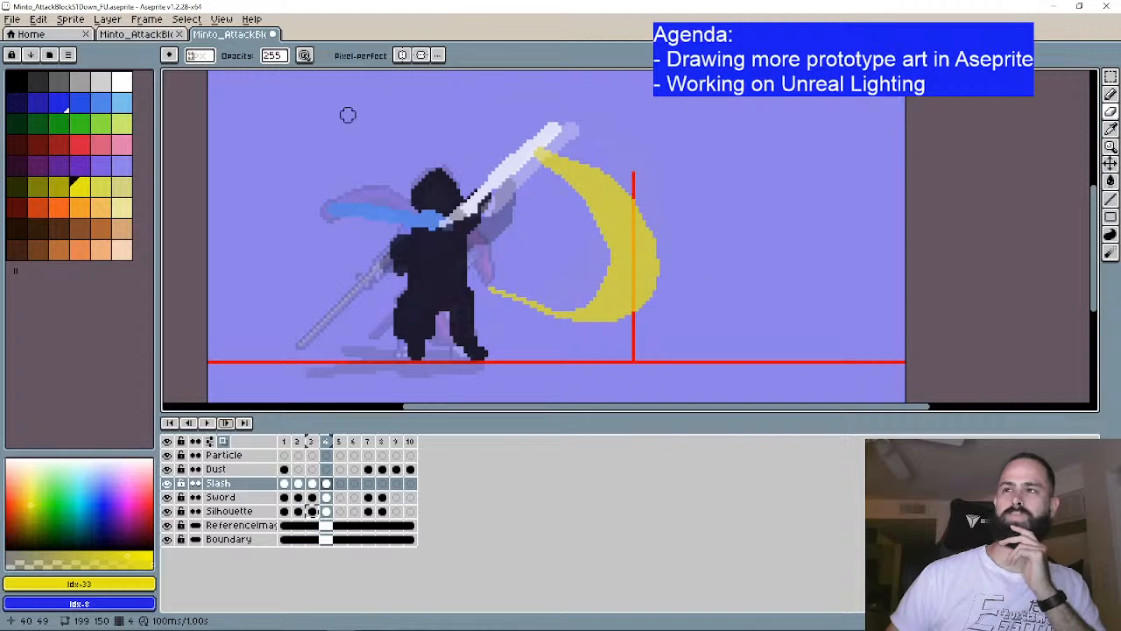
Step: Copy frame 4's Sword and Silhouette cels into frames 5 and 6
click(325, 497)
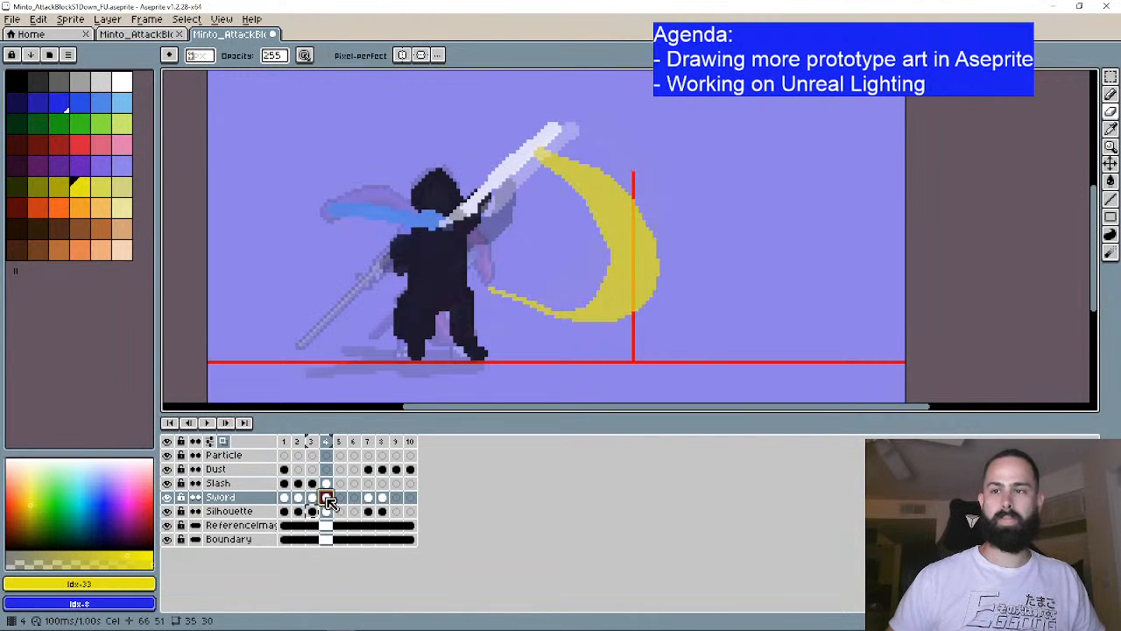
drag(329, 500, 326, 517)
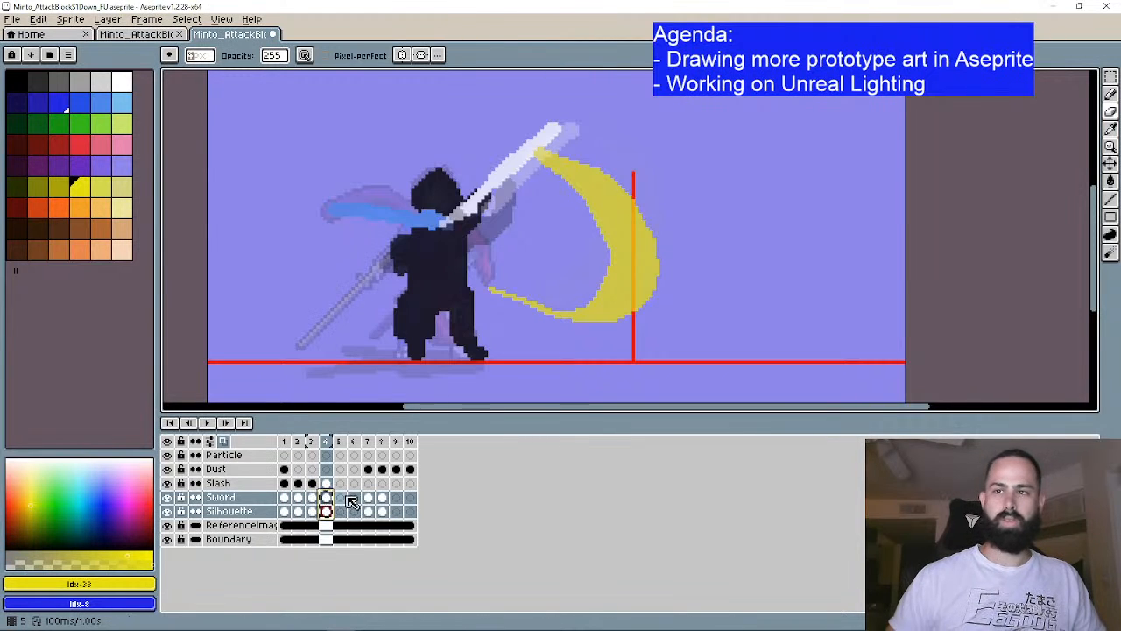
click(342, 497)
key(ctrl+v)
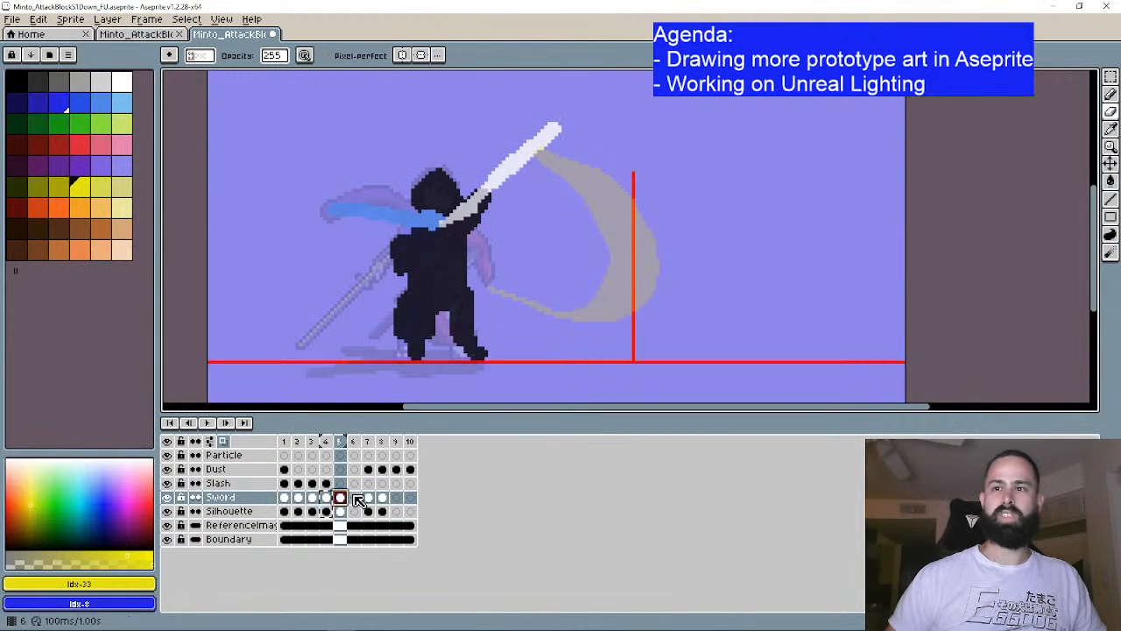
click(353, 498)
key(ctrl+v)
Step: Copy frame 4's Slash cel into frames 5 and 6
click(326, 484)
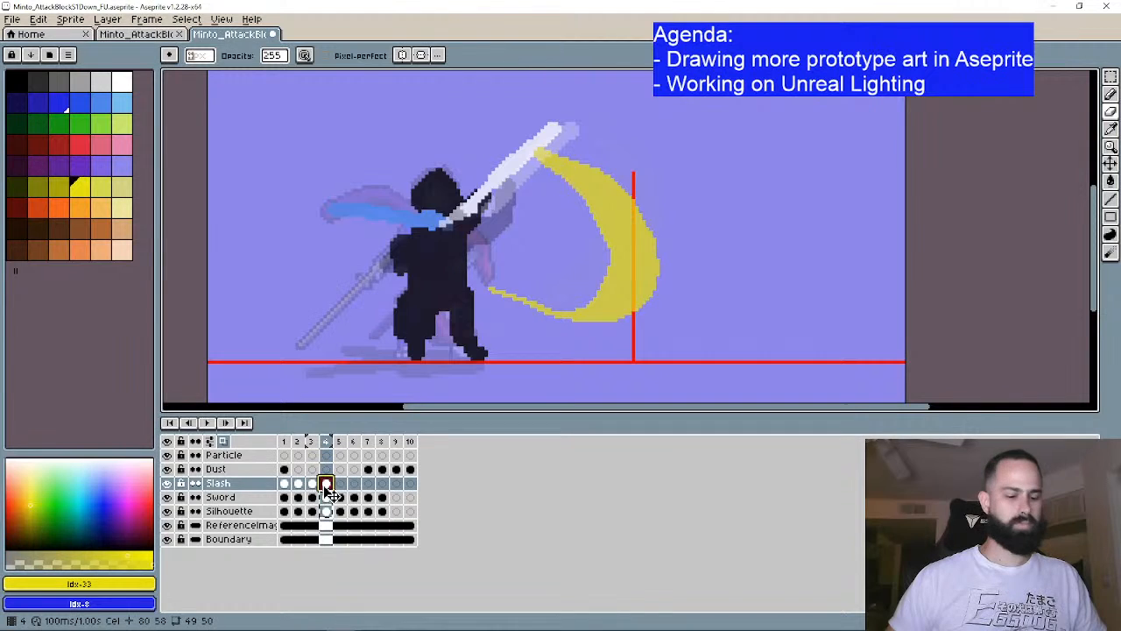
click(339, 485)
key(ctrl+v)
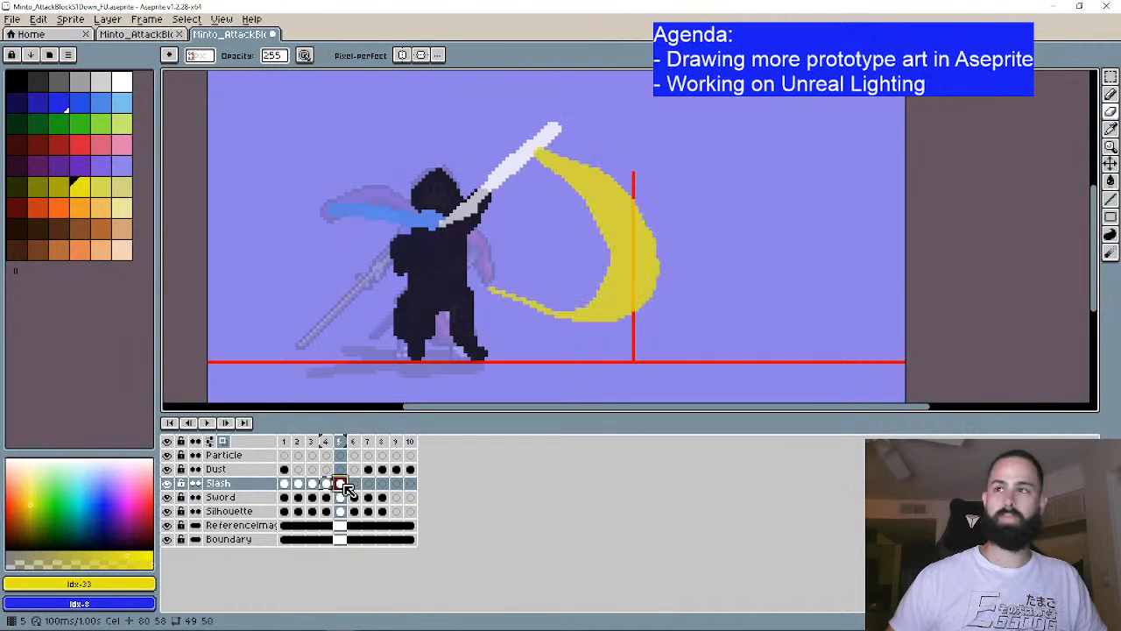
click(354, 484)
key(ctrl+v)
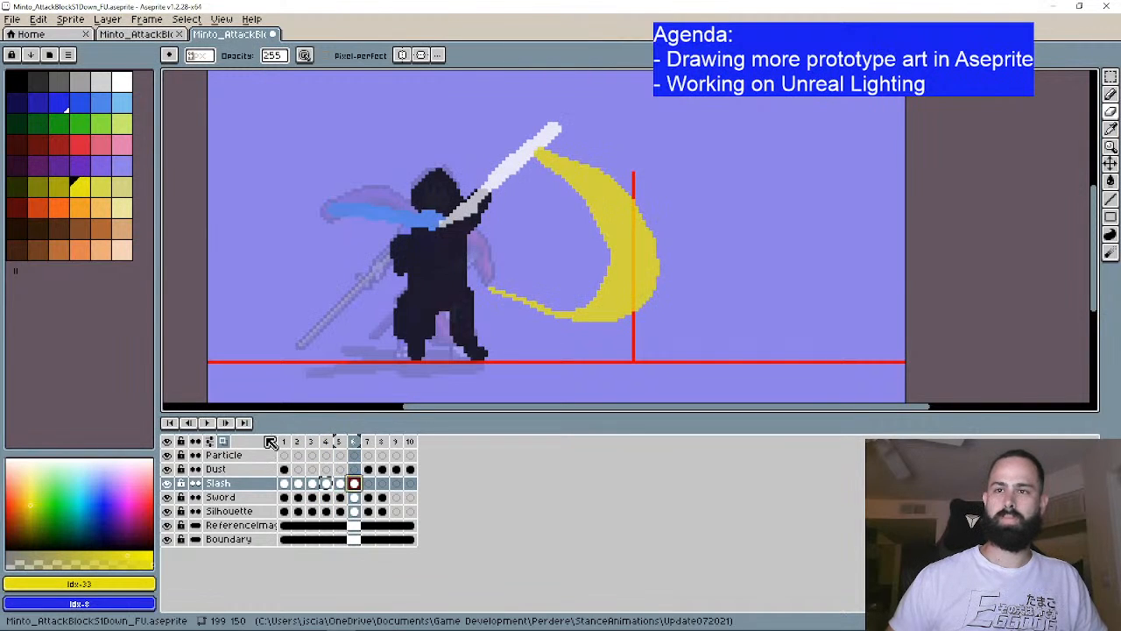
Step: Turn off onion skinning and set the opacity of frame 5's Slash cel to 128
click(223, 441)
double_click(339, 484)
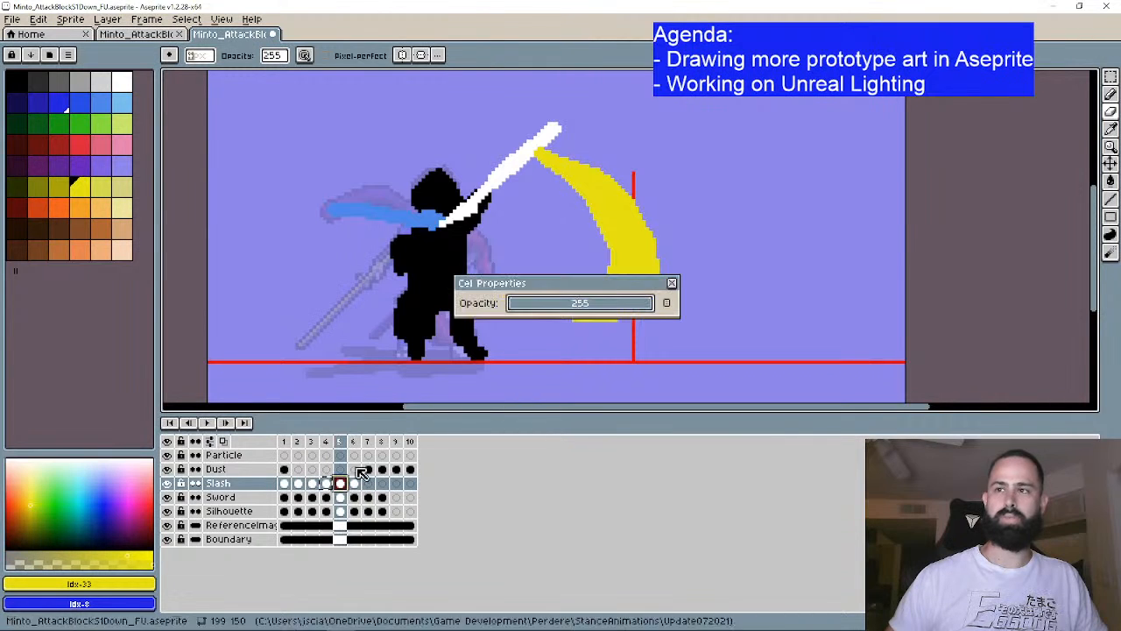
click(576, 304)
drag(577, 308, 582, 306)
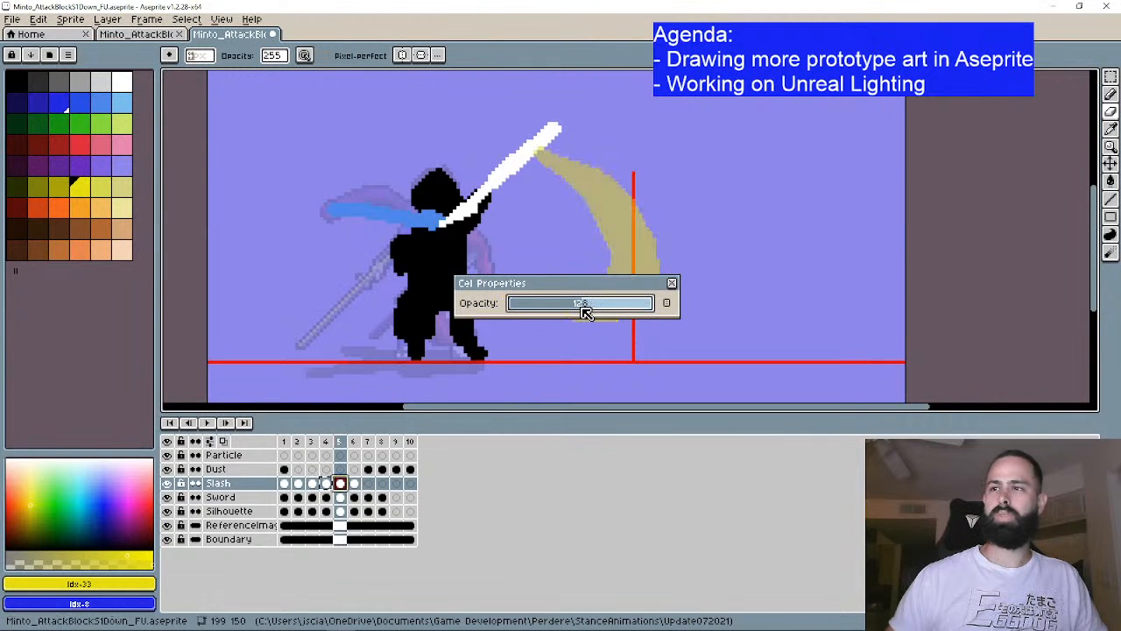
click(671, 283)
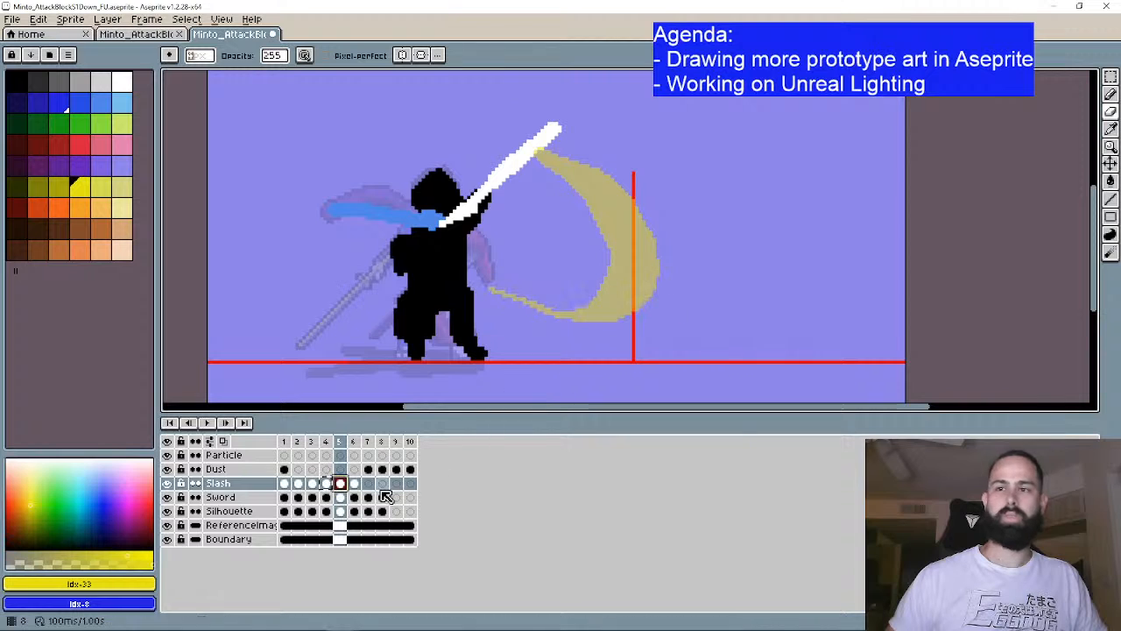
Step: Check the opacity of frame 3's Slash cel, set frame 6's Slash cel to opacity 26, and play the animation
double_click(311, 483)
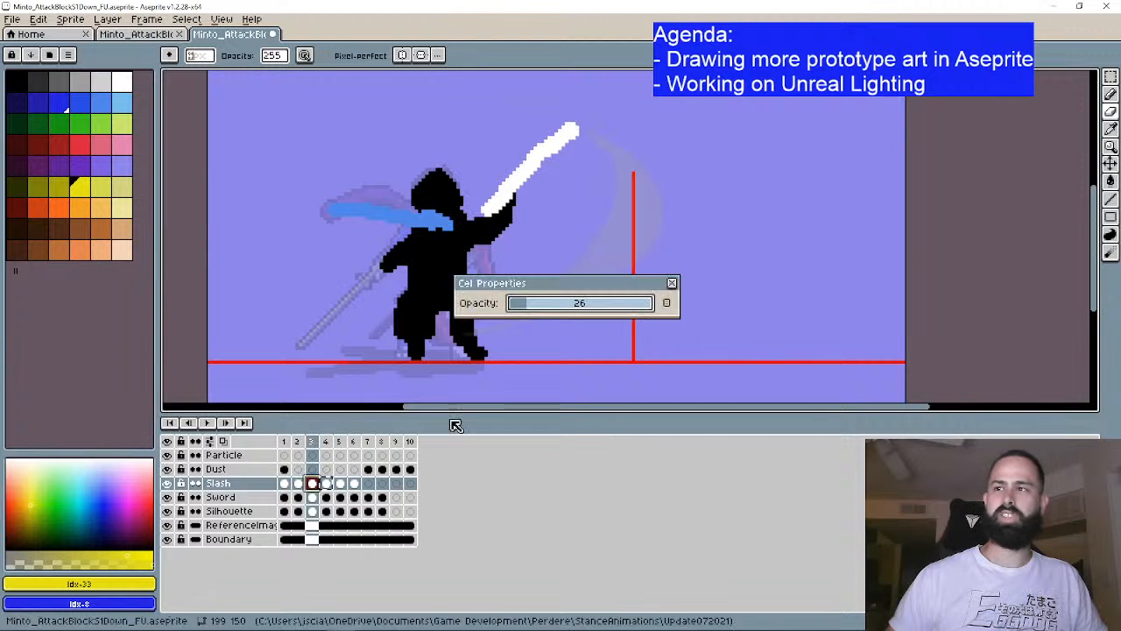
click(673, 287)
double_click(354, 483)
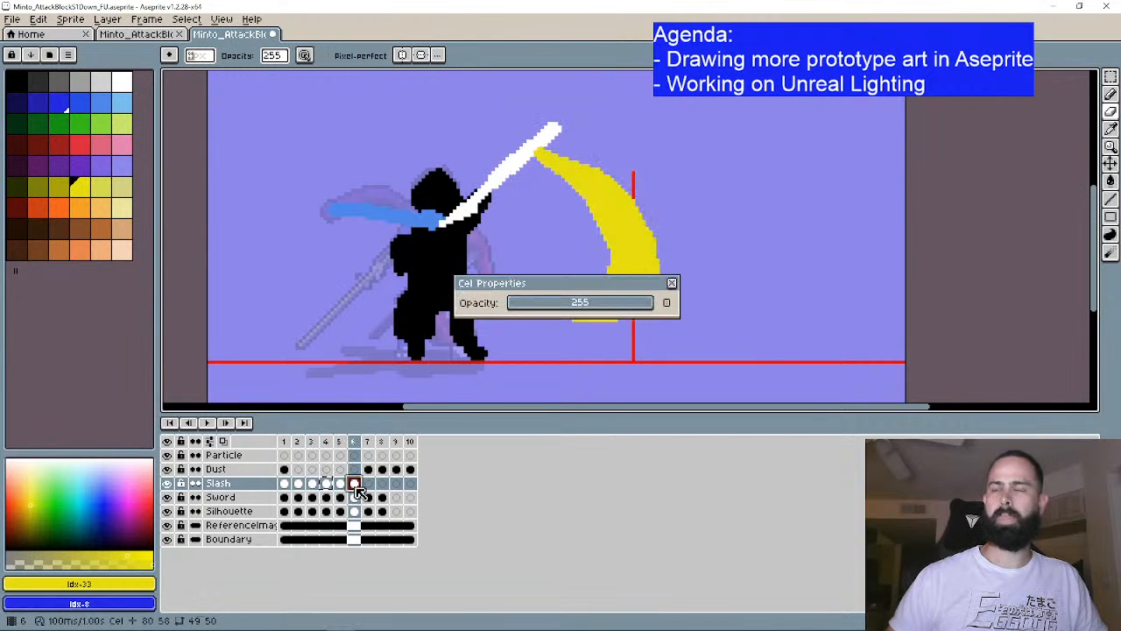
click(560, 305)
drag(561, 307, 526, 307)
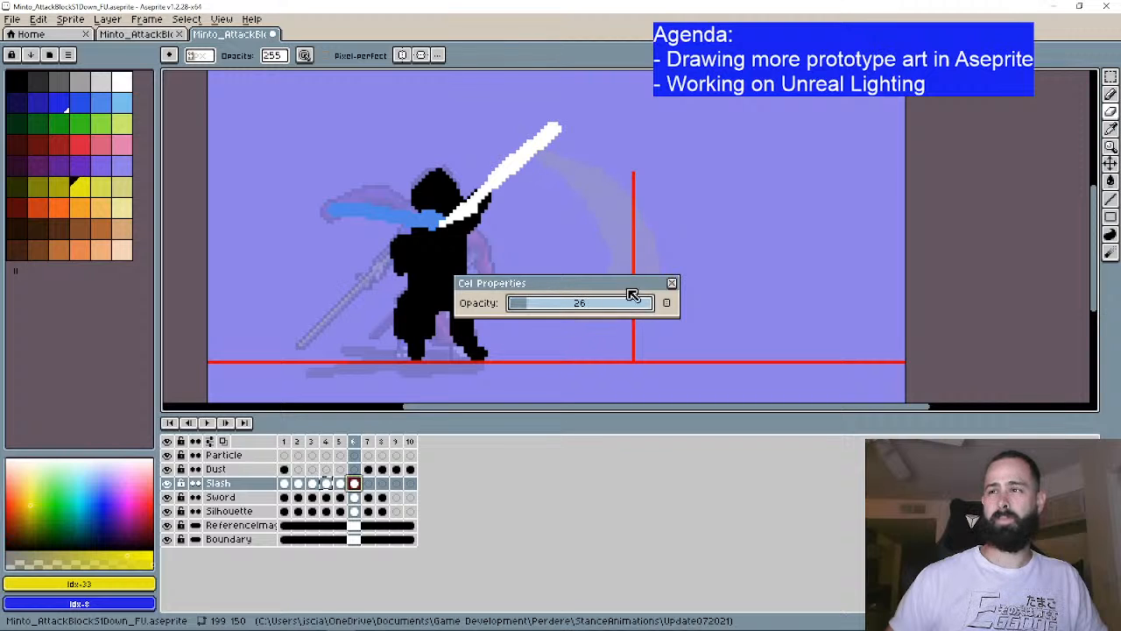
click(672, 283)
click(208, 423)
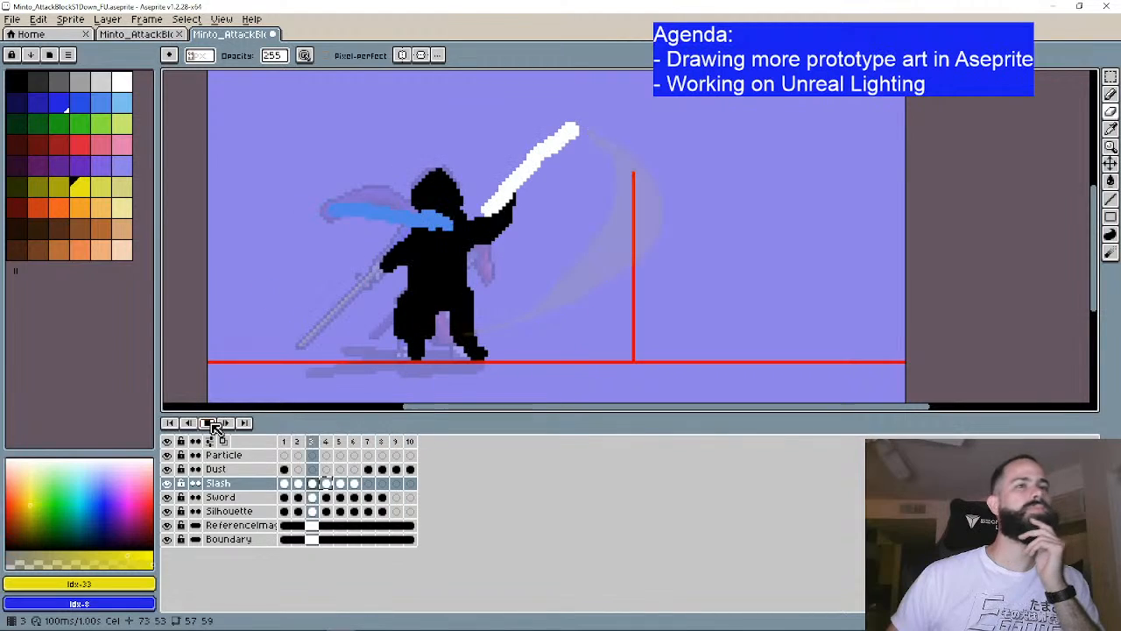
click(210, 423)
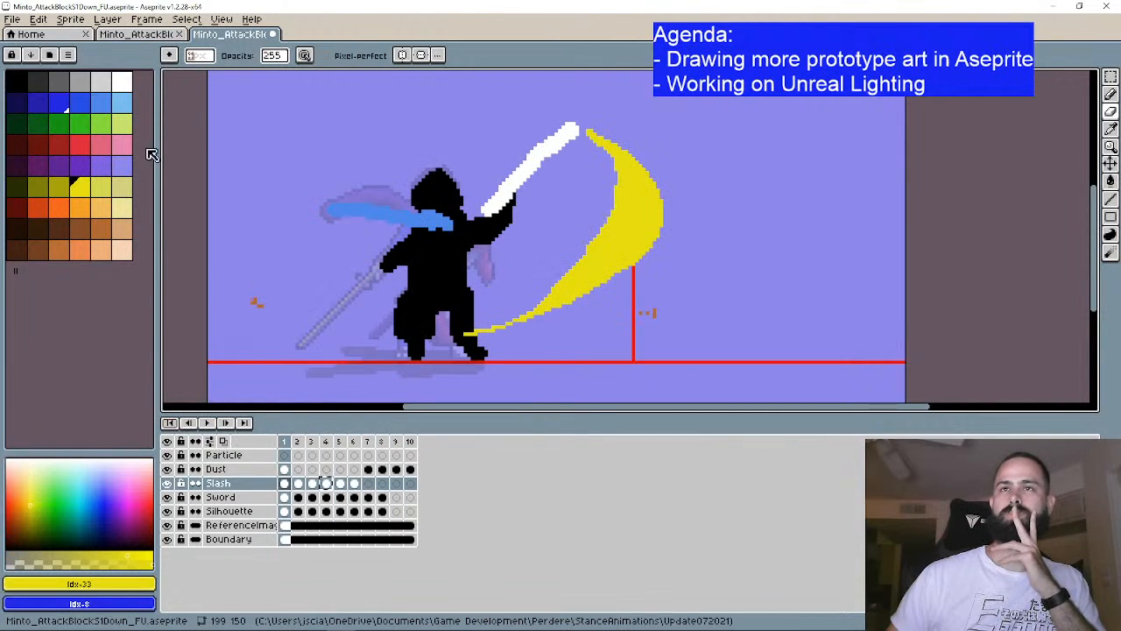
Step: Open Minto_AttackBlockS1Up_FU.aseprite from the Update072021 folder and play its animation for reference
click(31, 33)
click(54, 70)
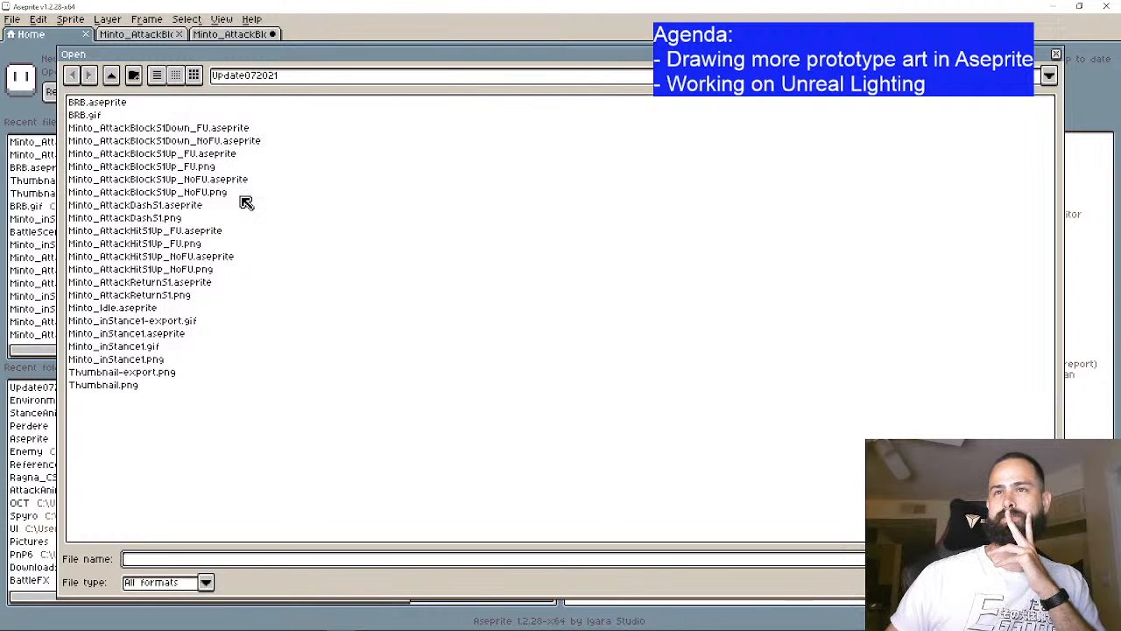
double_click(264, 155)
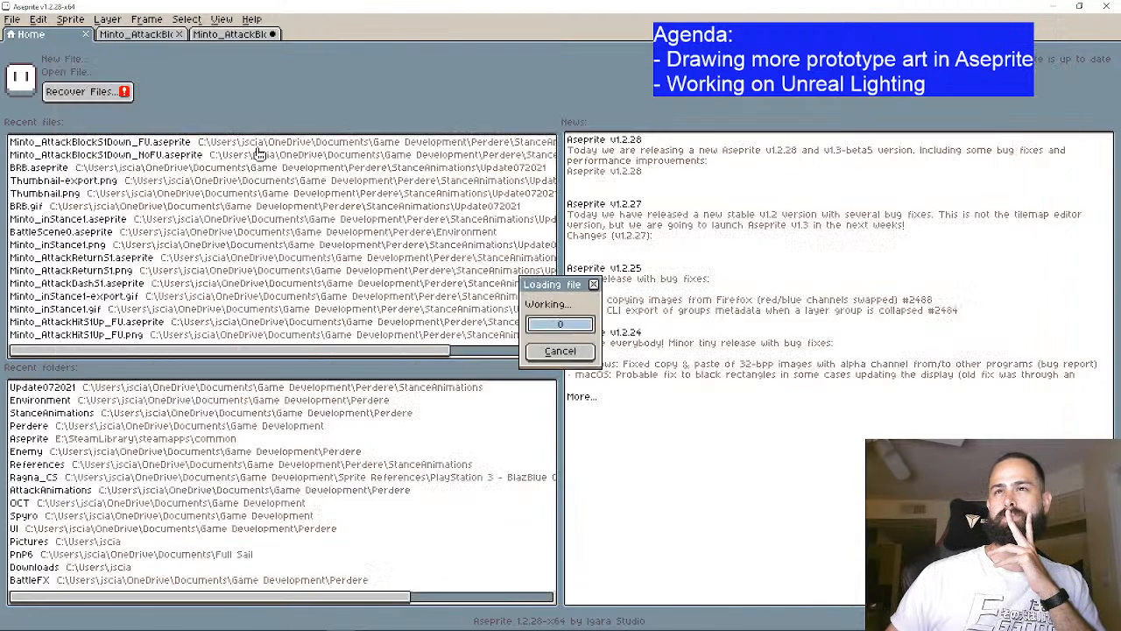
scroll(582, 285, up, 1)
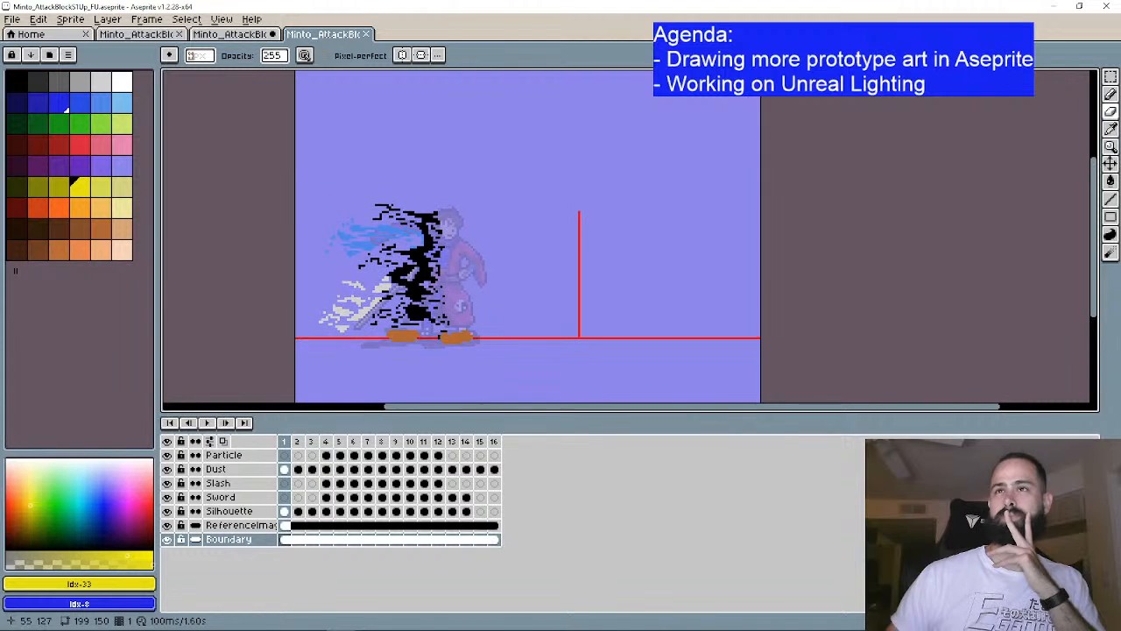
click(206, 422)
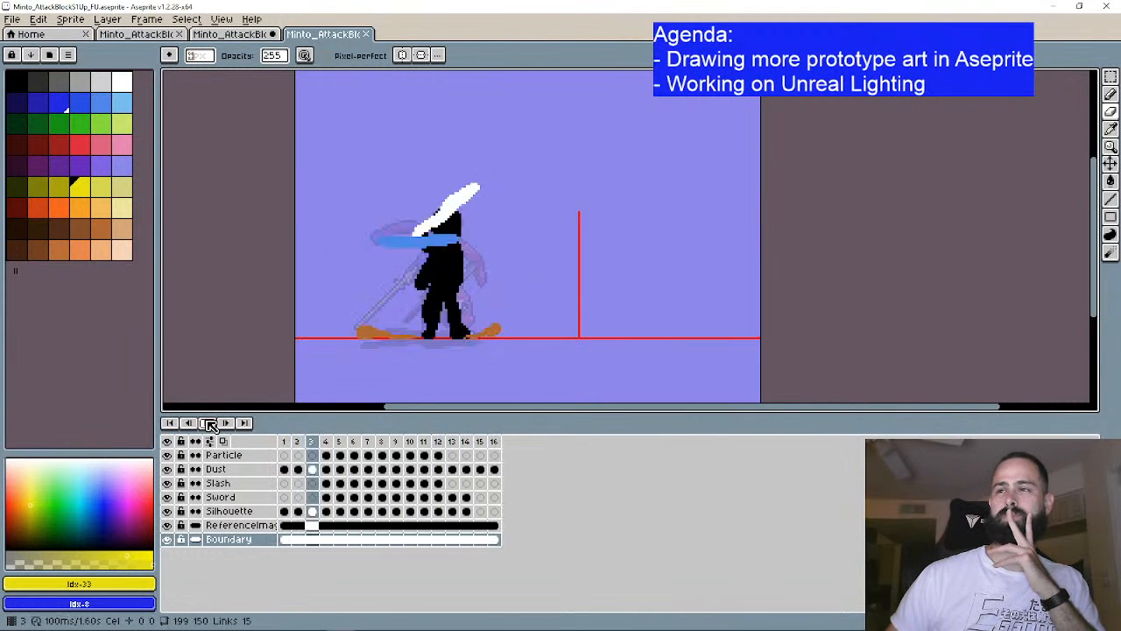
click(208, 423)
Step: Step through the upward attack from frame 1 to frame 10 and jump to its last frame, examining the slashes and particles
click(169, 423)
click(228, 426)
click(229, 425)
click(229, 426)
click(229, 425)
click(230, 426)
click(230, 426)
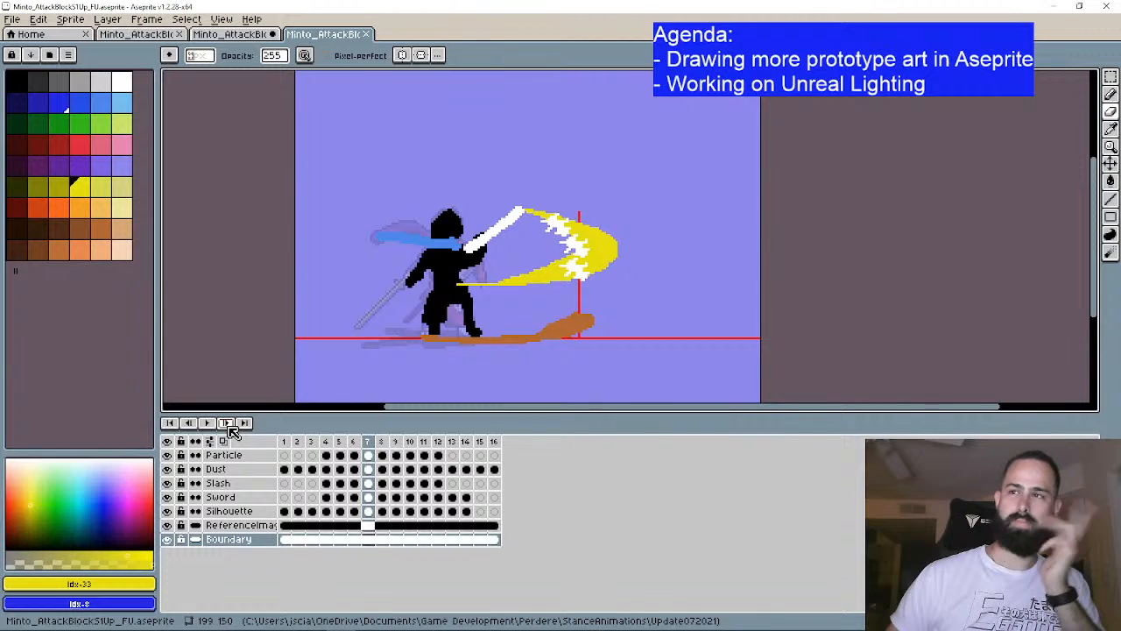
click(230, 427)
click(229, 426)
click(230, 426)
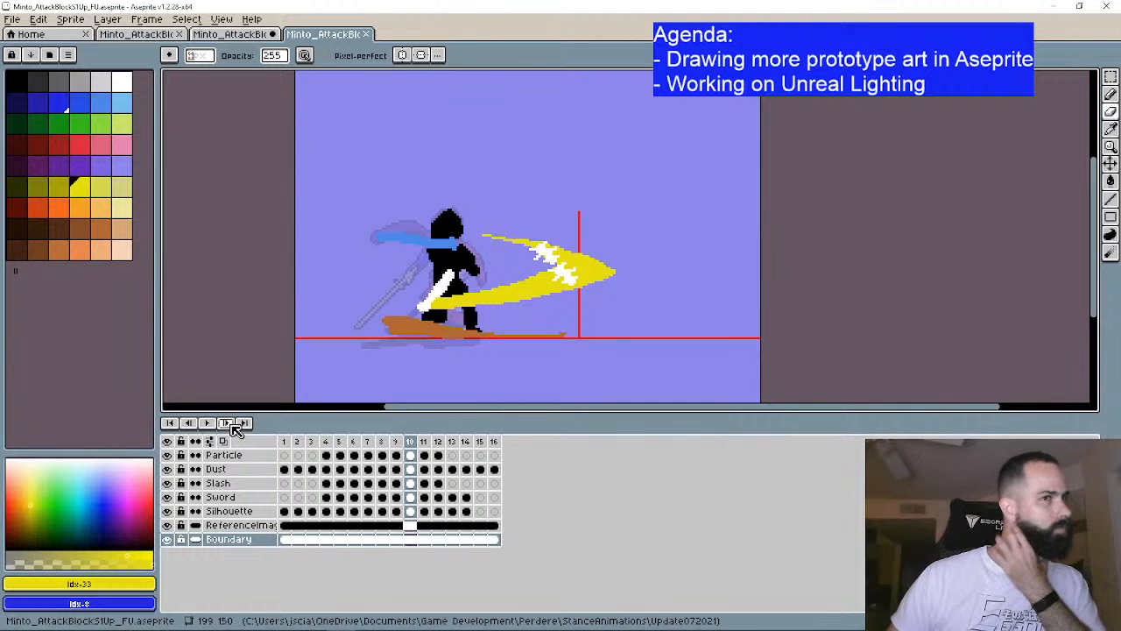
click(244, 423)
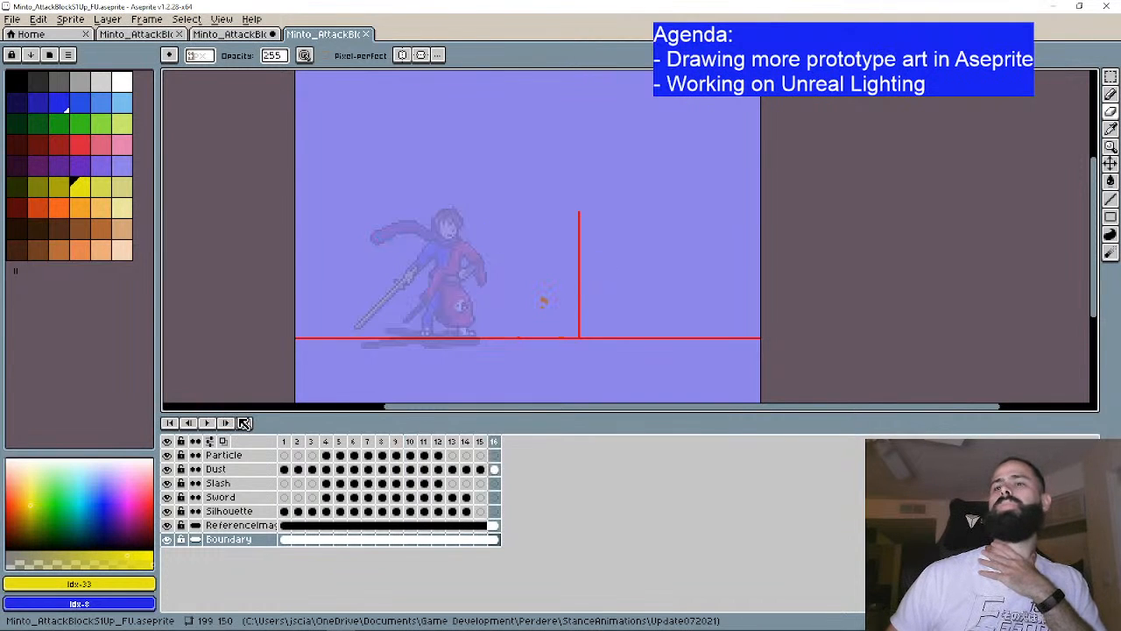
Step: Go back from the upward attack's last frame to its middle frames and step forward again, examining how slash, particles and dust fade
click(188, 424)
click(188, 424)
click(188, 424)
click(188, 423)
click(189, 424)
click(188, 424)
click(188, 423)
click(188, 424)
click(189, 424)
click(225, 423)
click(225, 423)
click(225, 423)
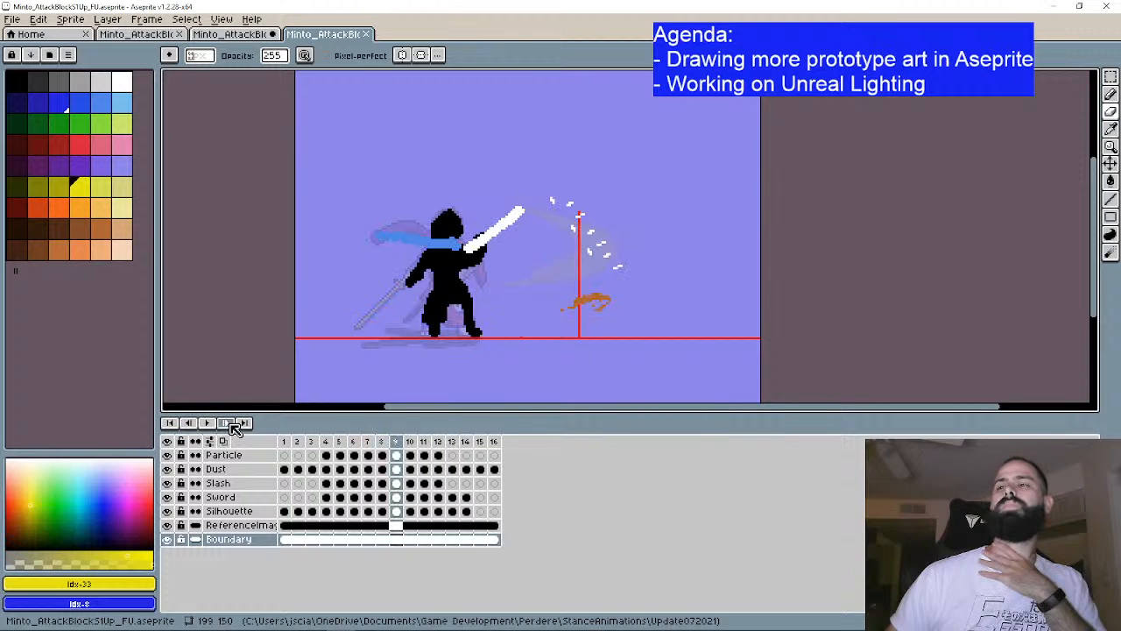
click(225, 423)
click(225, 422)
click(227, 423)
click(227, 423)
click(227, 423)
click(227, 423)
click(227, 423)
click(227, 423)
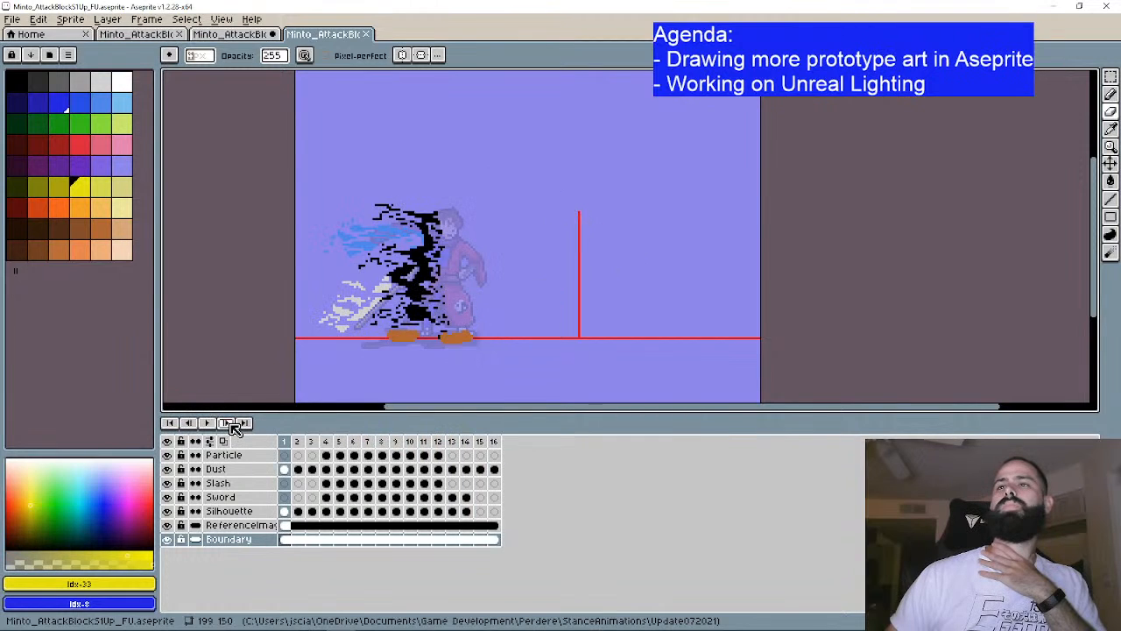
Step: Return to Minto_AttackBlockS1Down_FU and compare the sword poses and slashes across frames 1 to 4 twice
click(261, 37)
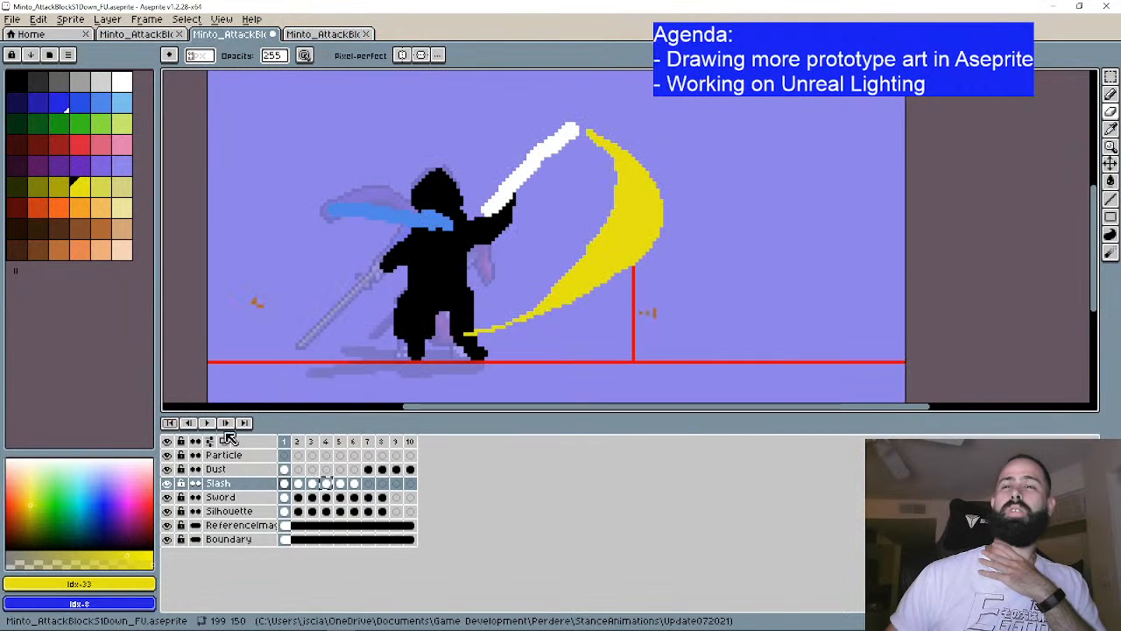
click(186, 423)
click(226, 424)
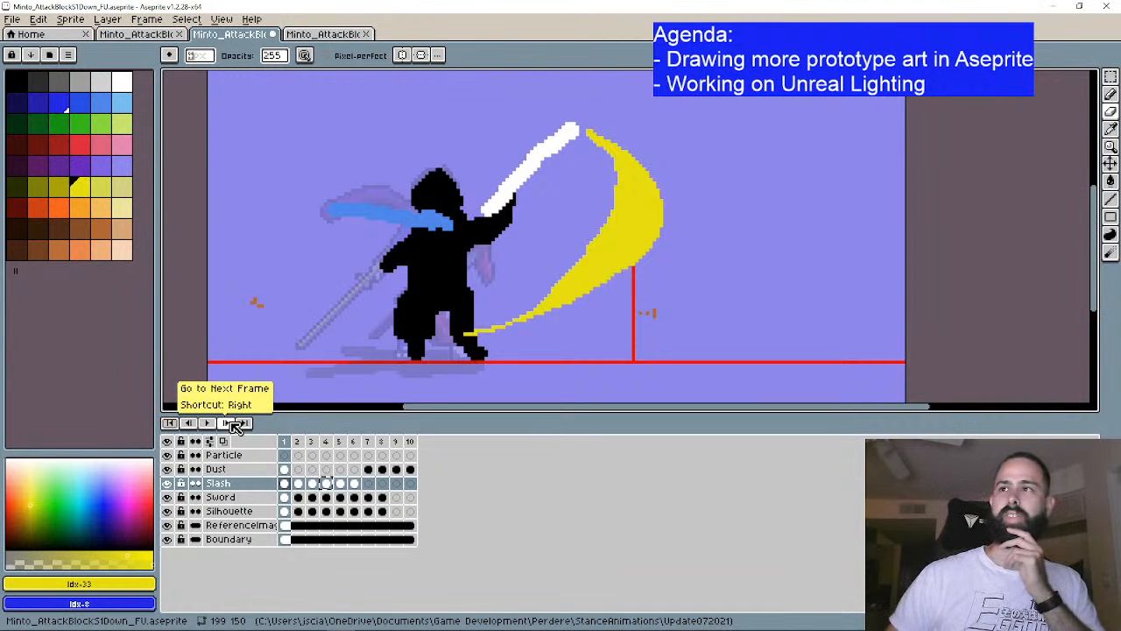
click(234, 425)
click(234, 424)
click(234, 425)
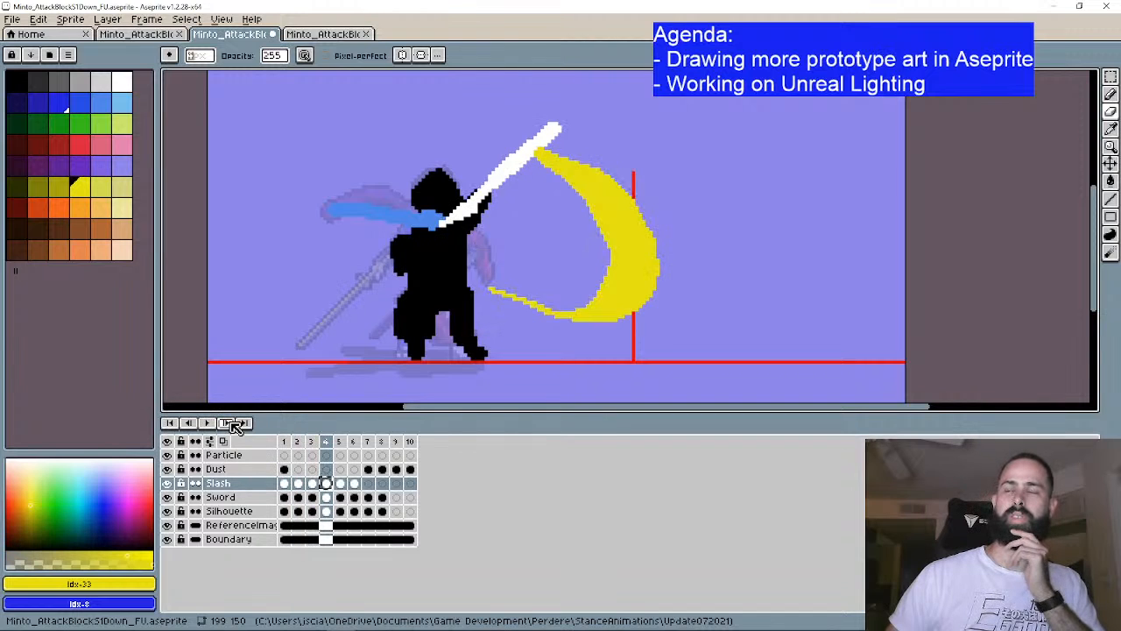
click(174, 424)
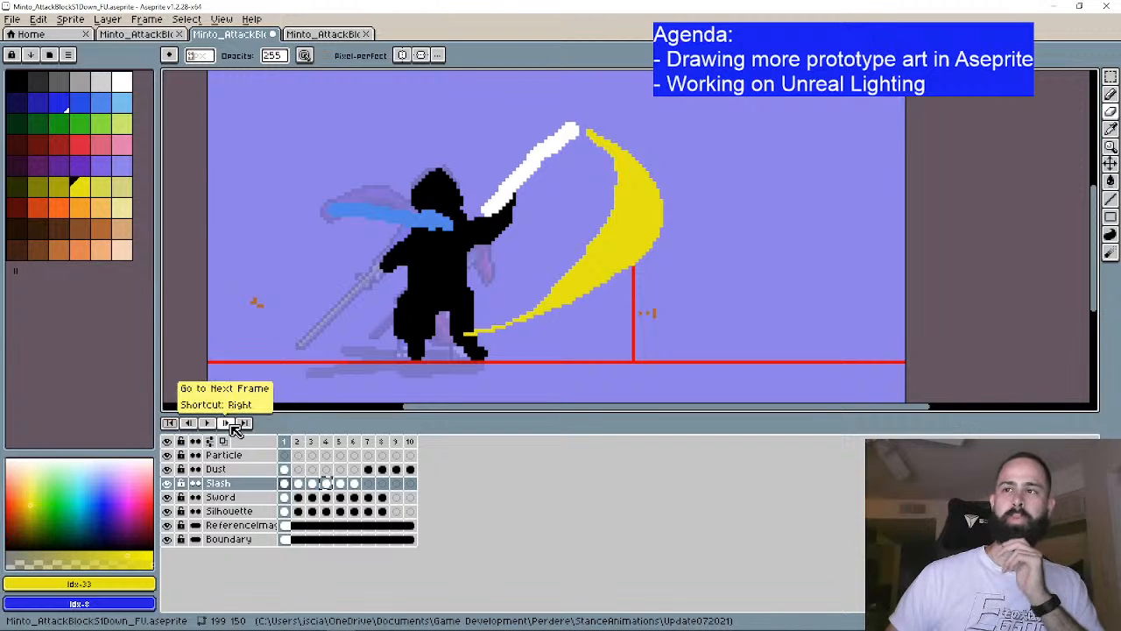
click(235, 423)
click(235, 423)
click(235, 423)
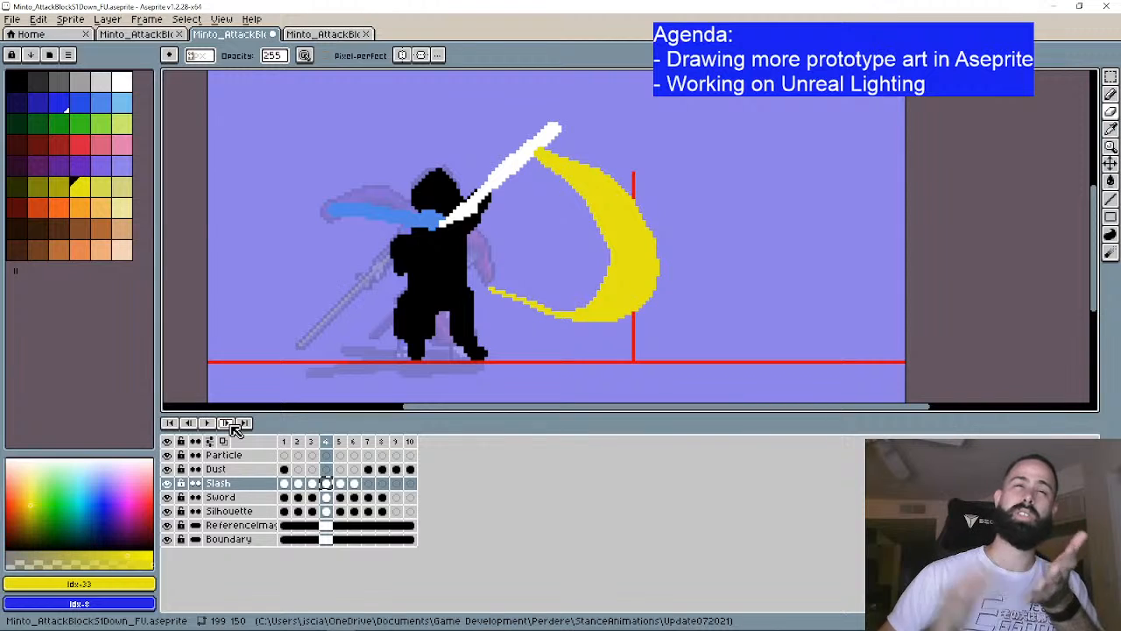
Step: Step through frames 1 to 7 of the downward attack, recheck frames 1 to 4, and play the animation
click(170, 423)
click(226, 423)
click(226, 423)
click(226, 423)
click(226, 423)
click(226, 423)
click(226, 423)
click(173, 423)
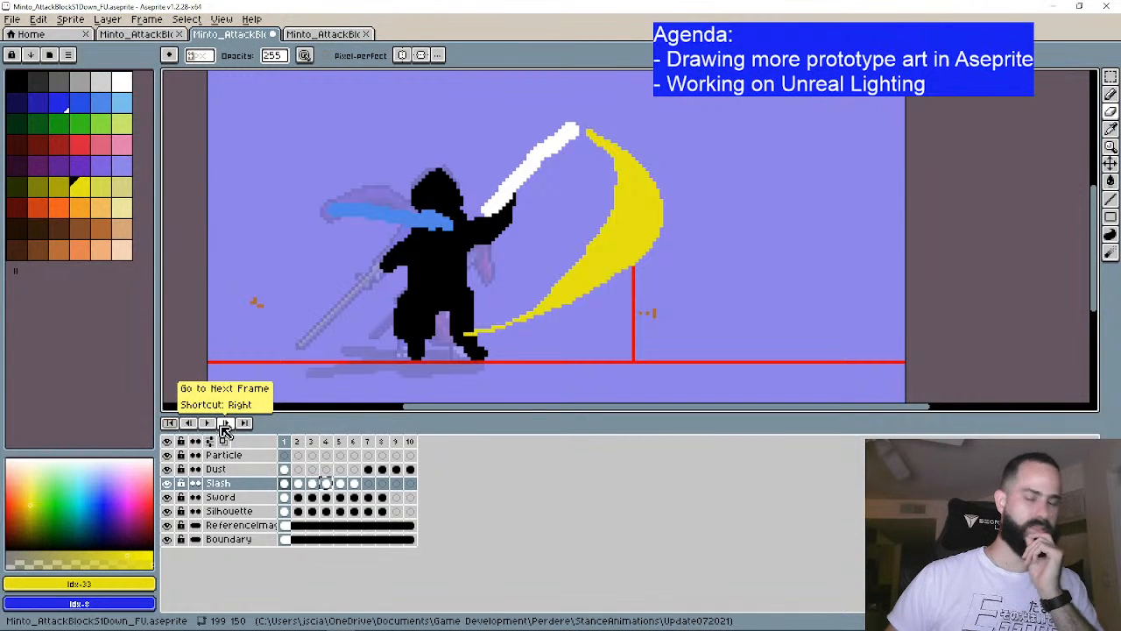
click(226, 424)
click(225, 423)
click(225, 424)
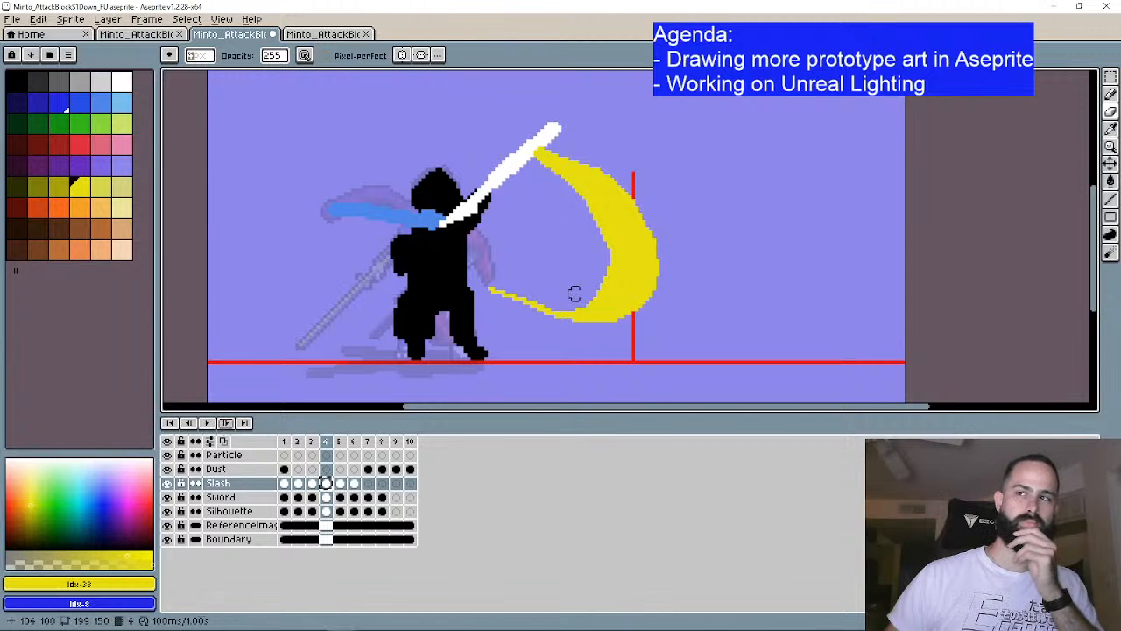
click(169, 423)
click(217, 424)
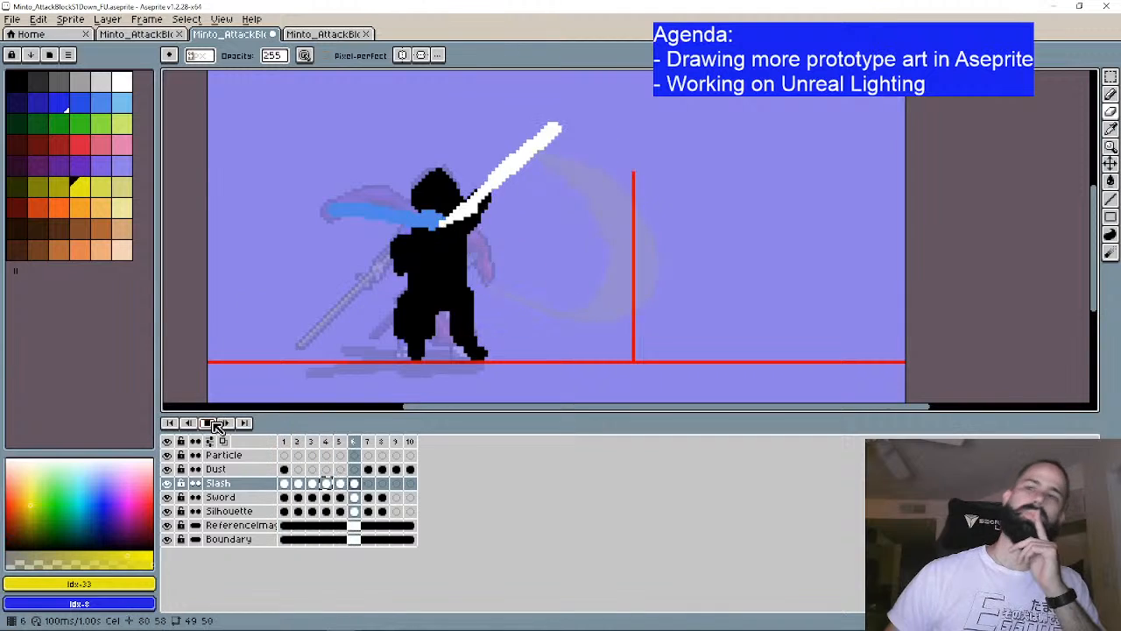
Step: Stop playback and step from frame 1 to frame 5, comparing the slash shapes and their fade
click(215, 423)
click(169, 423)
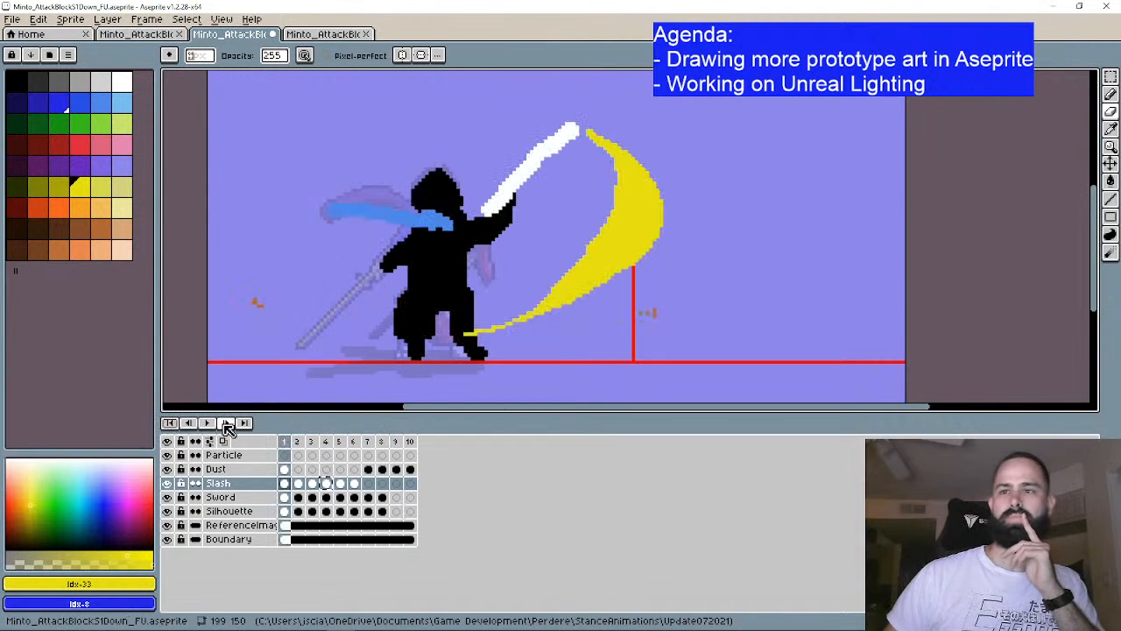
click(225, 423)
click(225, 423)
click(225, 423)
click(225, 423)
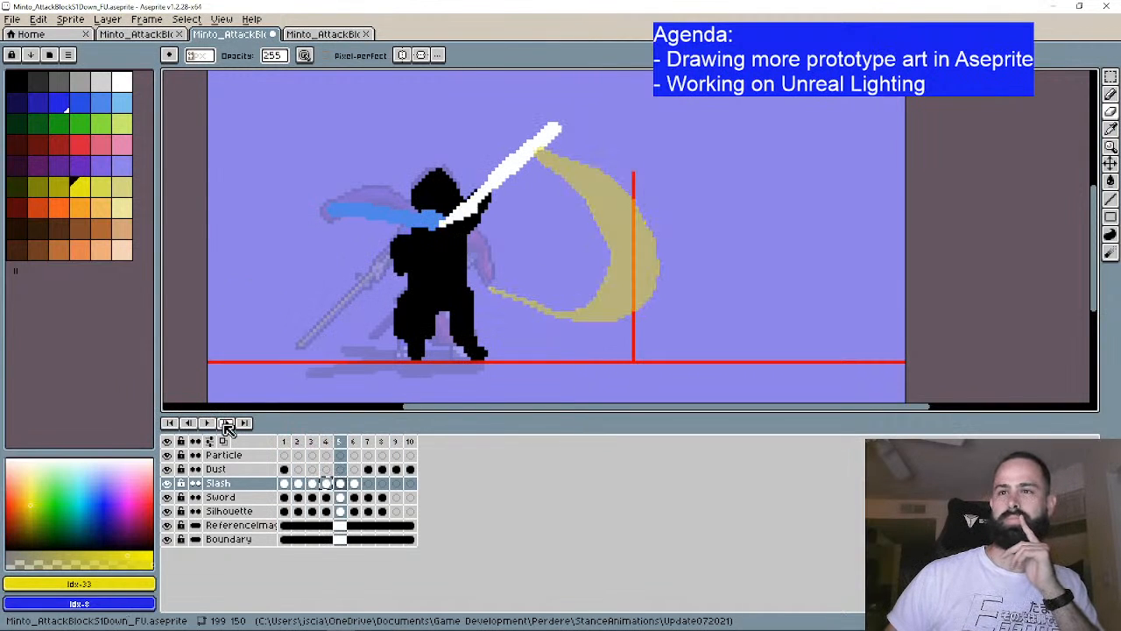
Step: Reshape frame 4's yellow slash by widening its outer edge, thinning its inner edge and extending its upper end to the sword tip
click(188, 423)
click(1113, 98)
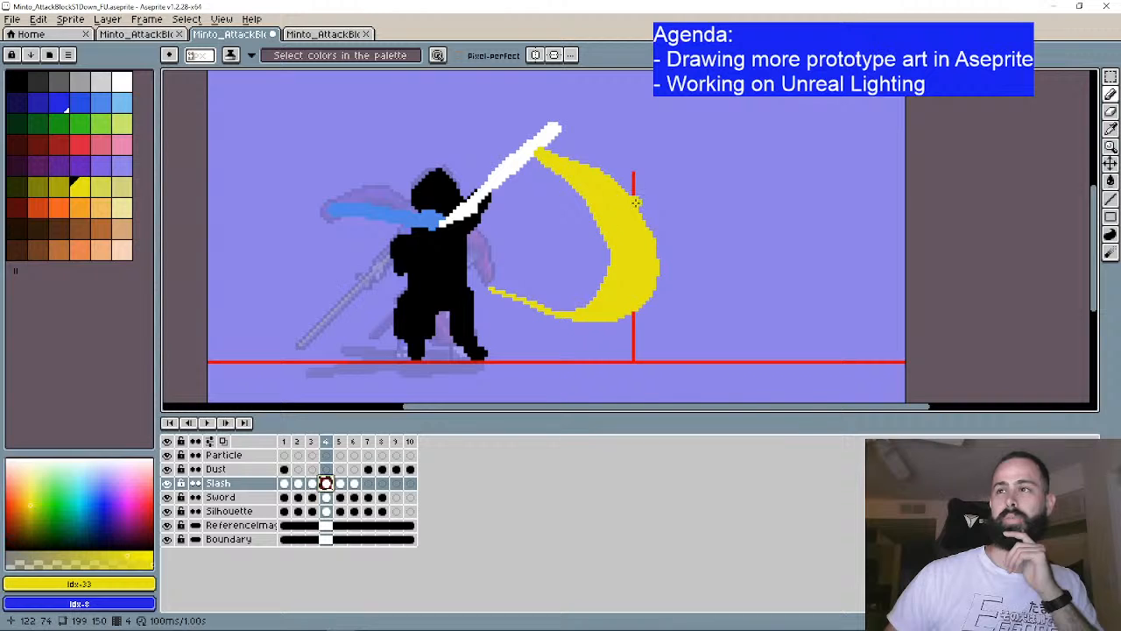
drag(637, 202, 604, 173)
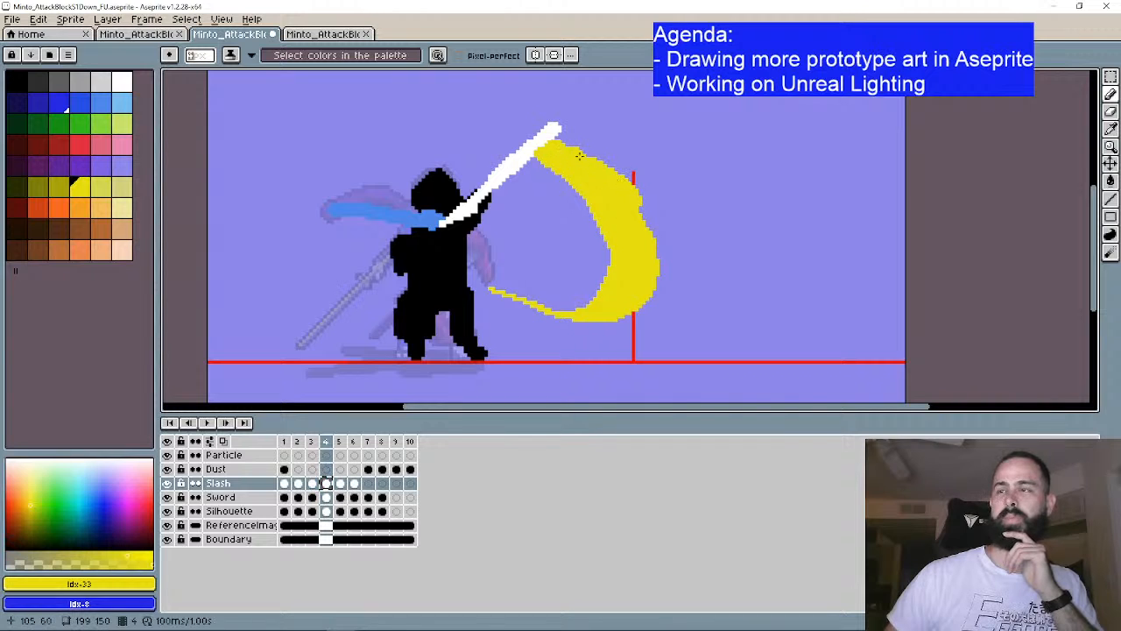
click(1111, 111)
mouse_move(596, 241)
mouse_down()
mouse_move(582, 186)
mouse_move(528, 158)
mouse_up()
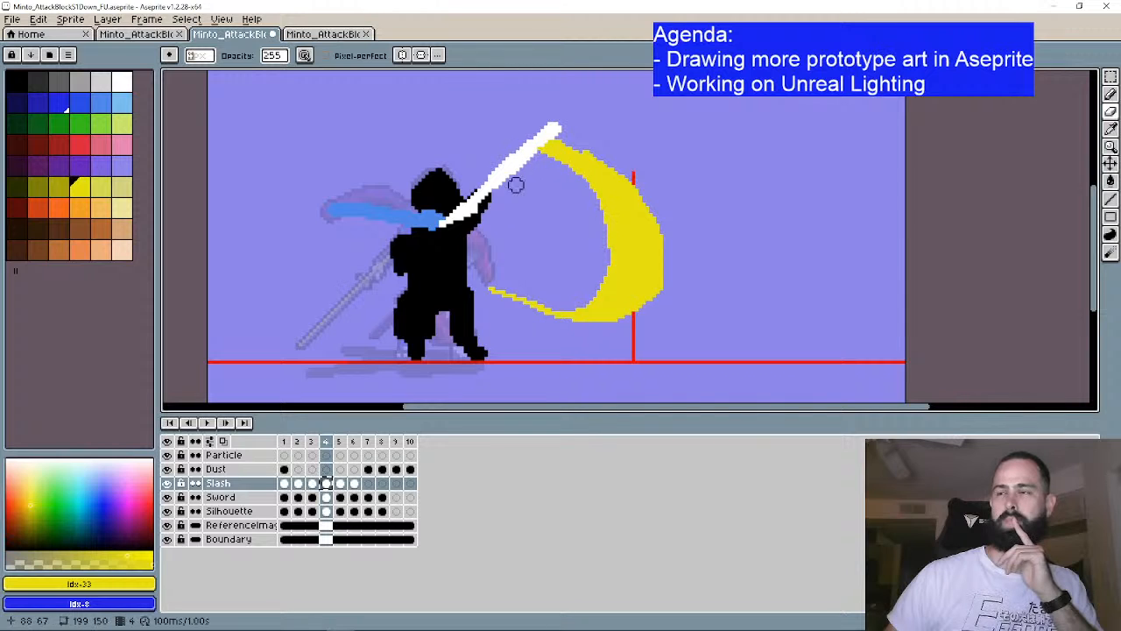
click(1110, 93)
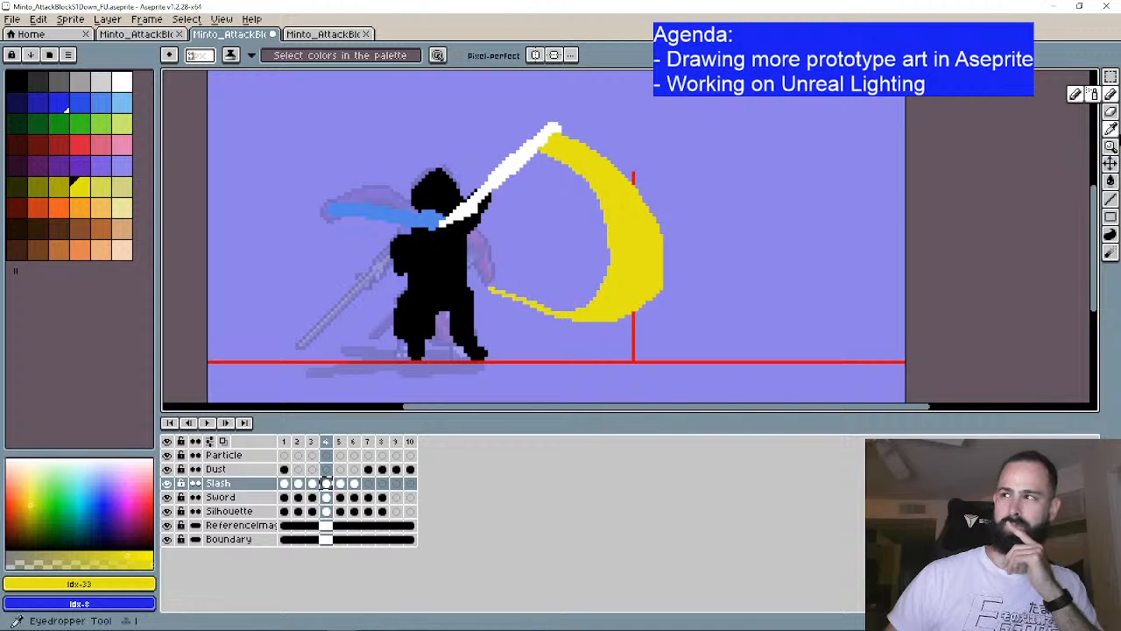
click(1110, 111)
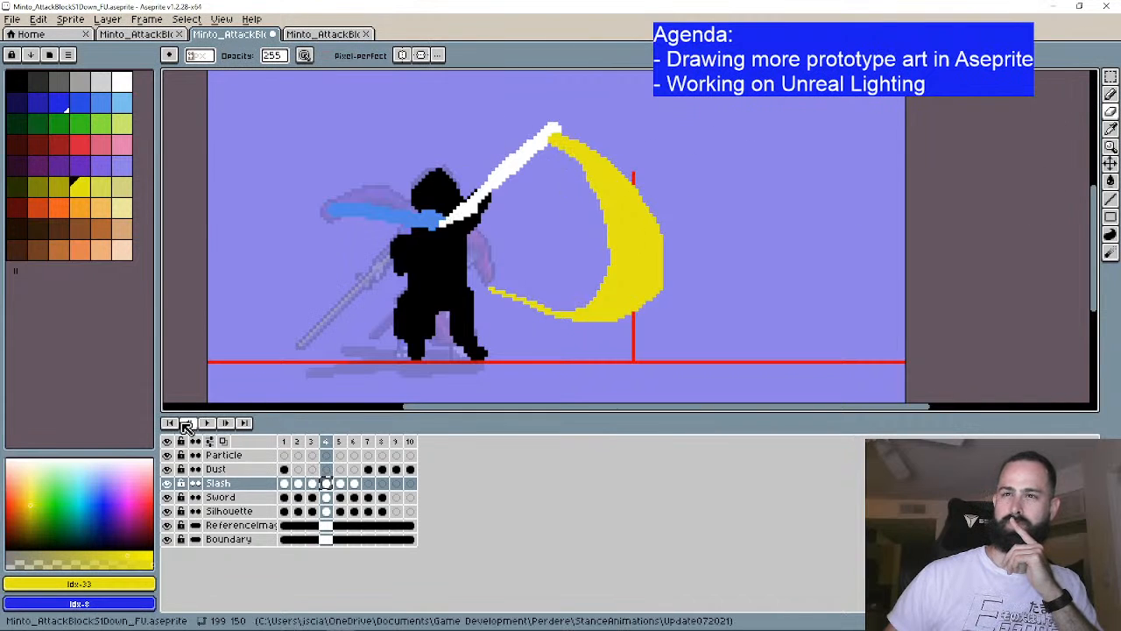
Step: Replay the frames from 1 to 5 and return to frame 4, checking the reshaped slash against the older faded one
click(208, 424)
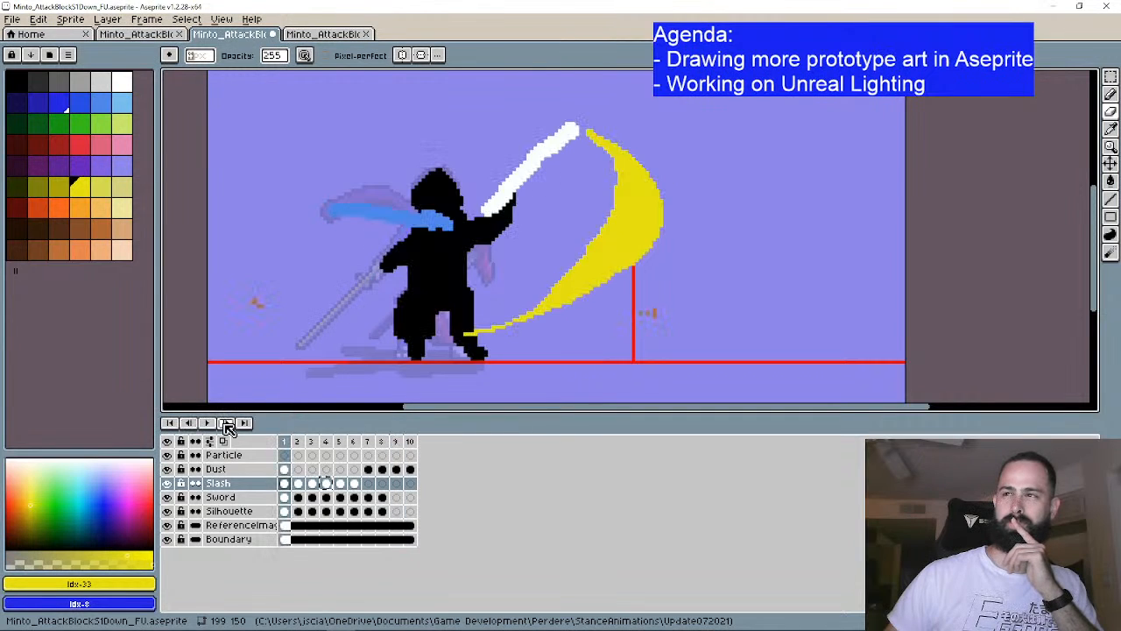
click(226, 424)
click(227, 424)
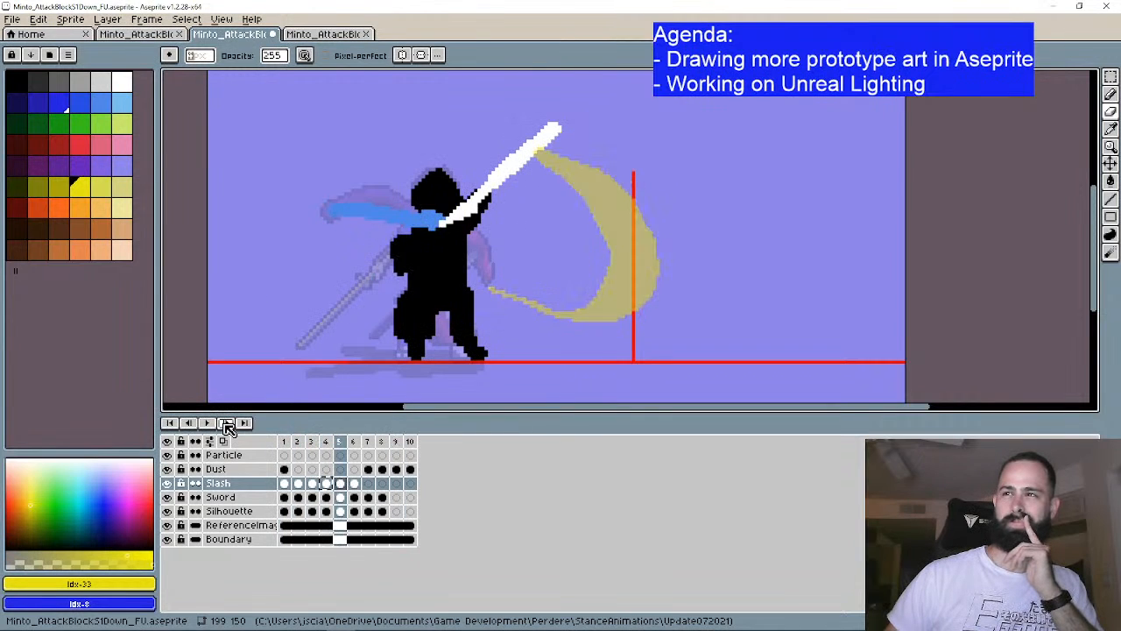
click(226, 425)
click(195, 427)
click(194, 427)
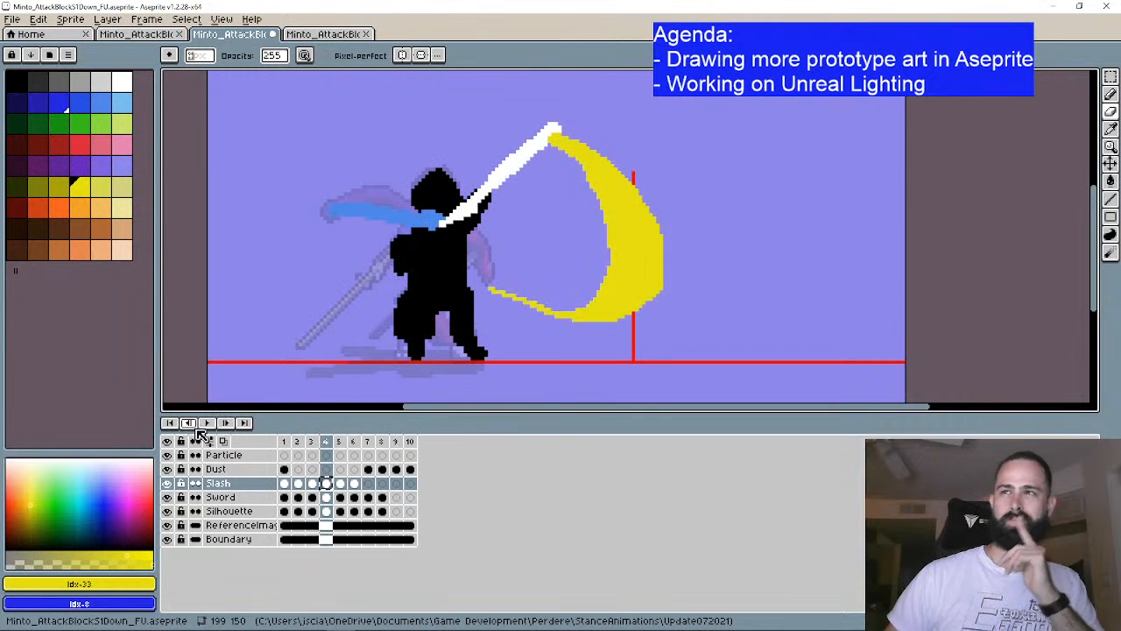
Step: Check the cel opacity of the slashes in frames 5 and 6 and replace both with copies of frame 4's reshaped slash
click(341, 484)
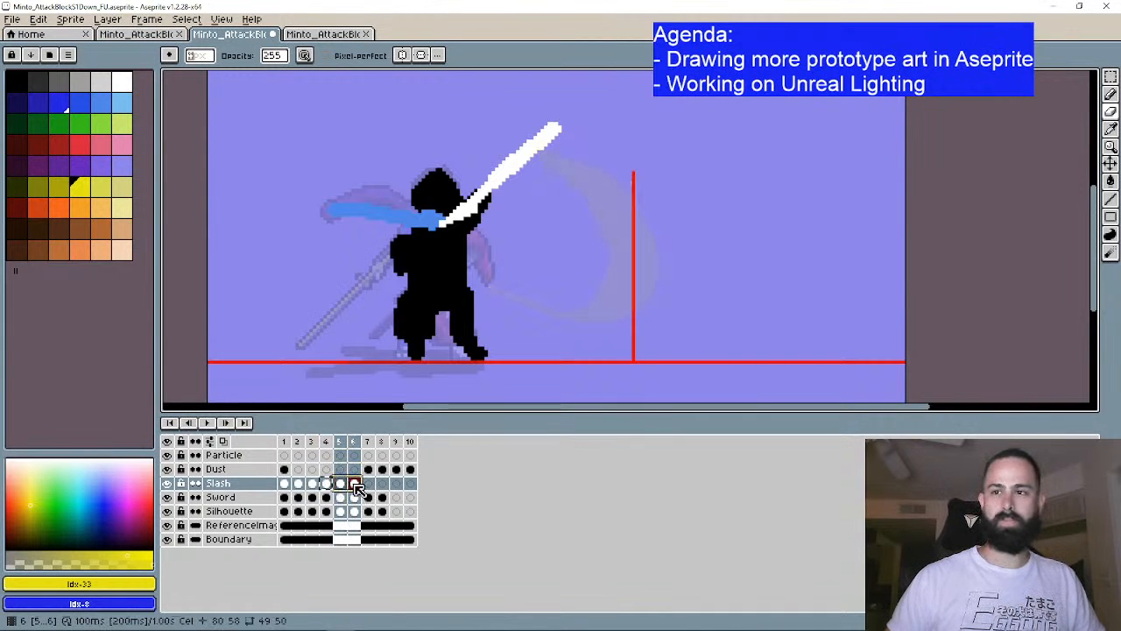
double_click(341, 484)
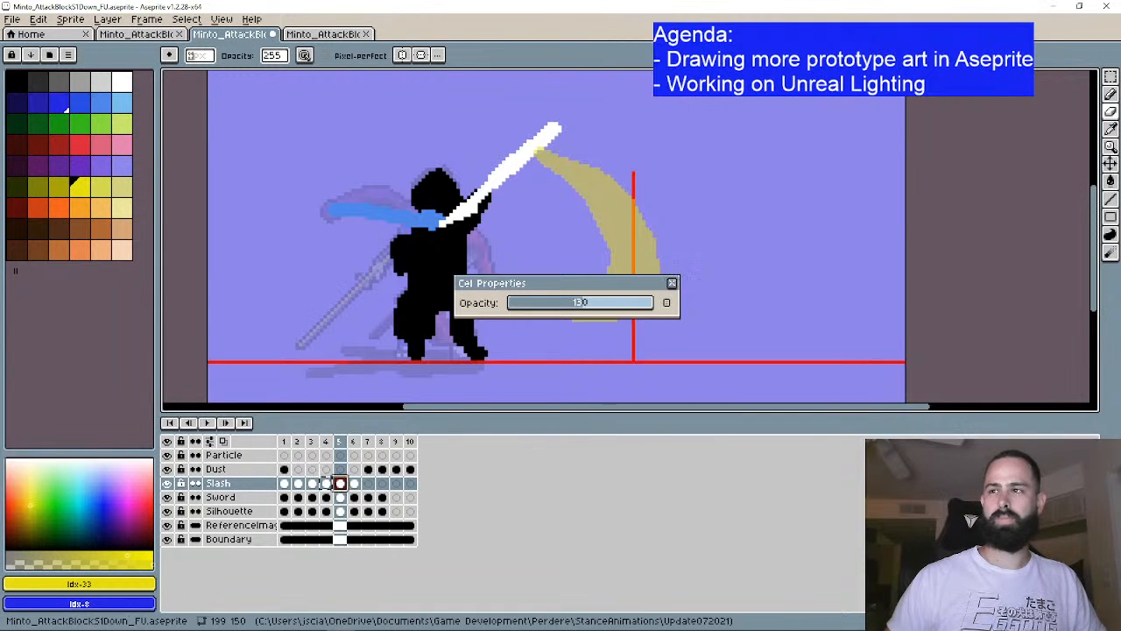
click(671, 282)
click(353, 483)
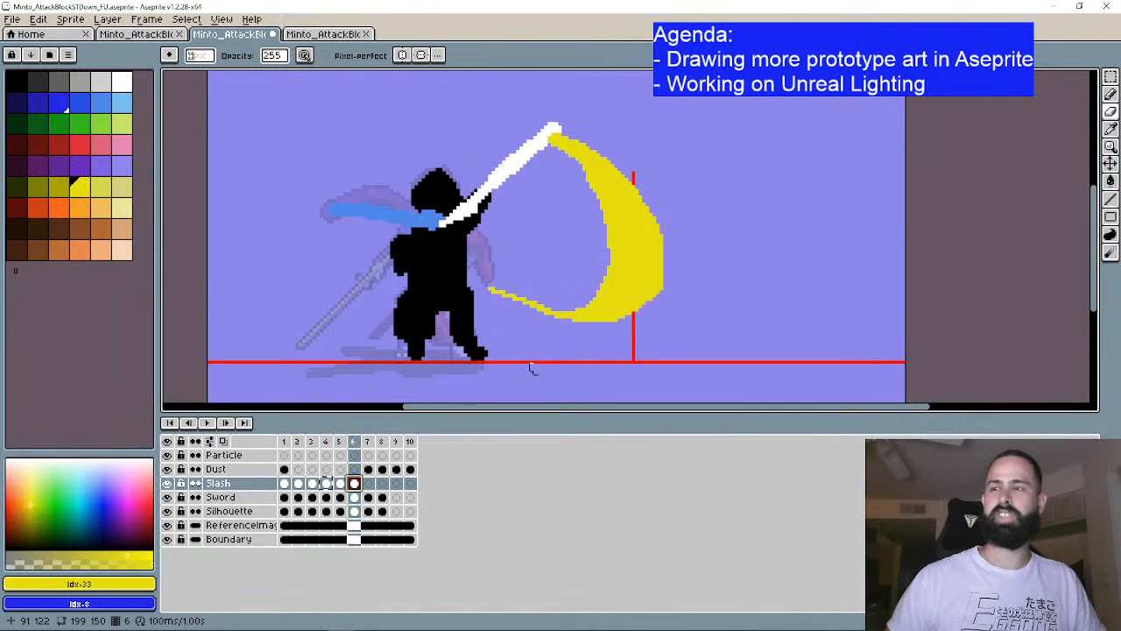
double_click(364, 486)
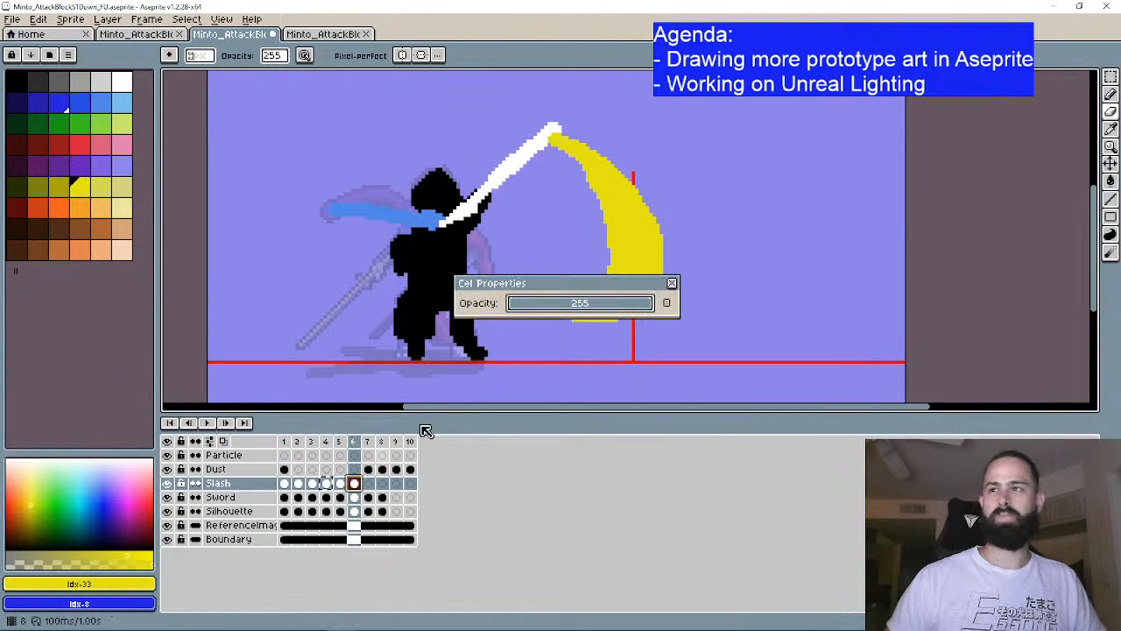
click(672, 283)
click(340, 484)
click(327, 484)
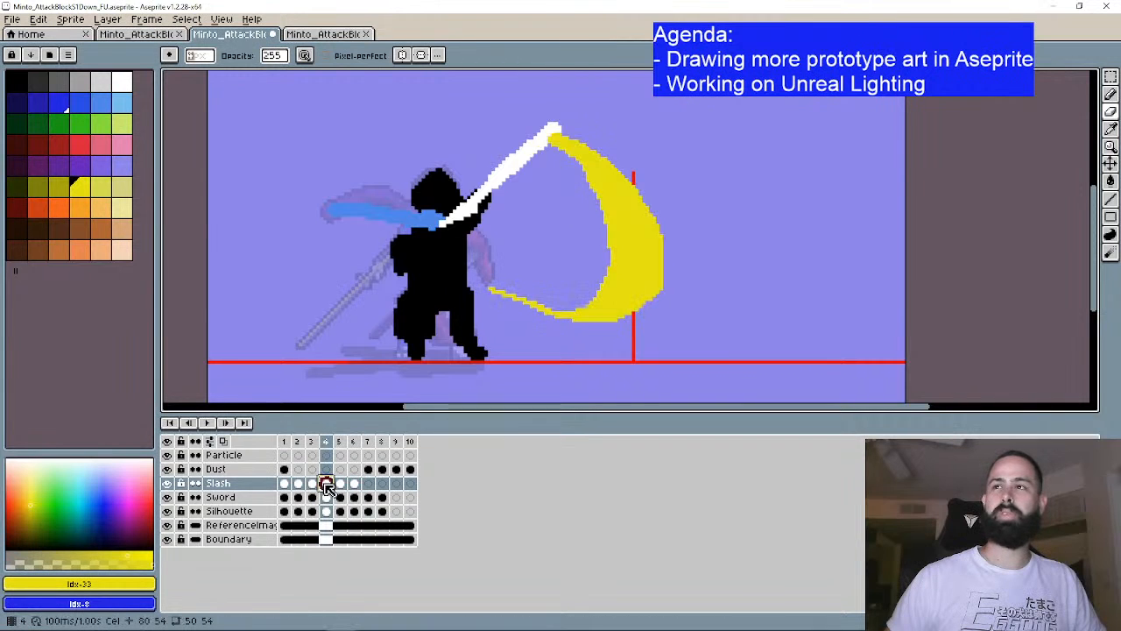
click(341, 484)
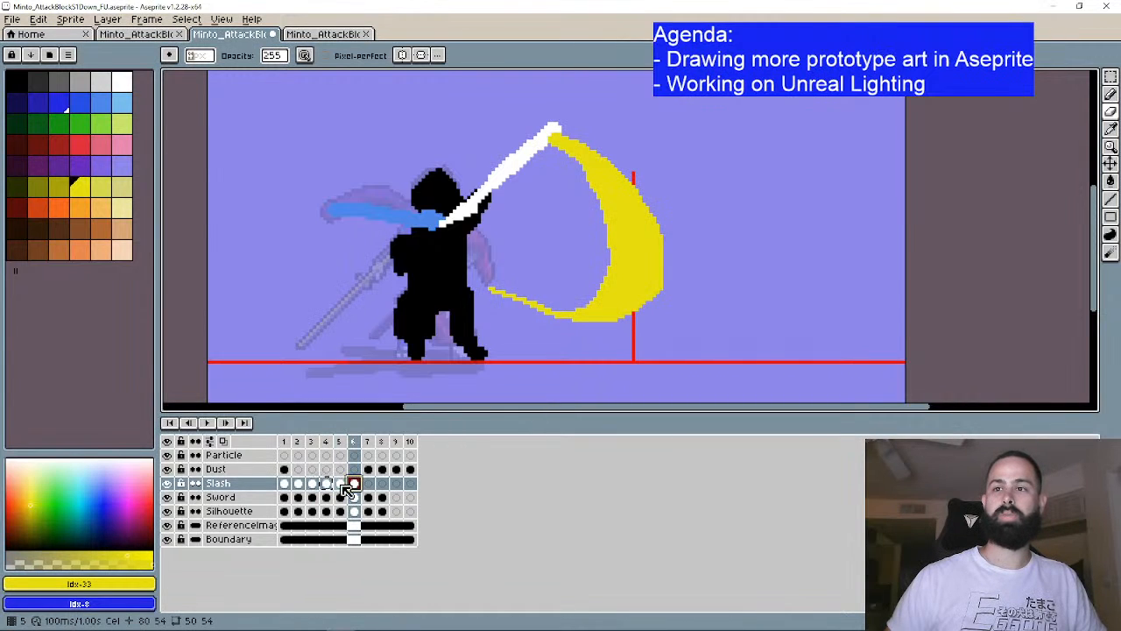
Step: Set the Slash cel opacity to about half in frame 5 and to 26 in frame 6
double_click(342, 483)
drag(582, 305, 587, 309)
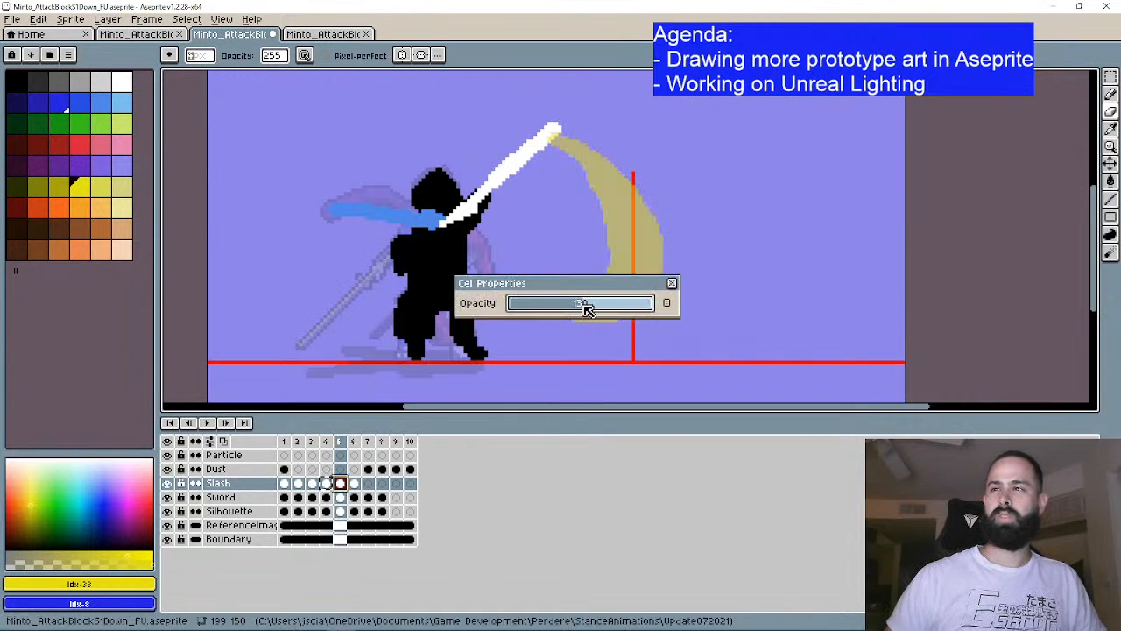
click(671, 284)
double_click(354, 483)
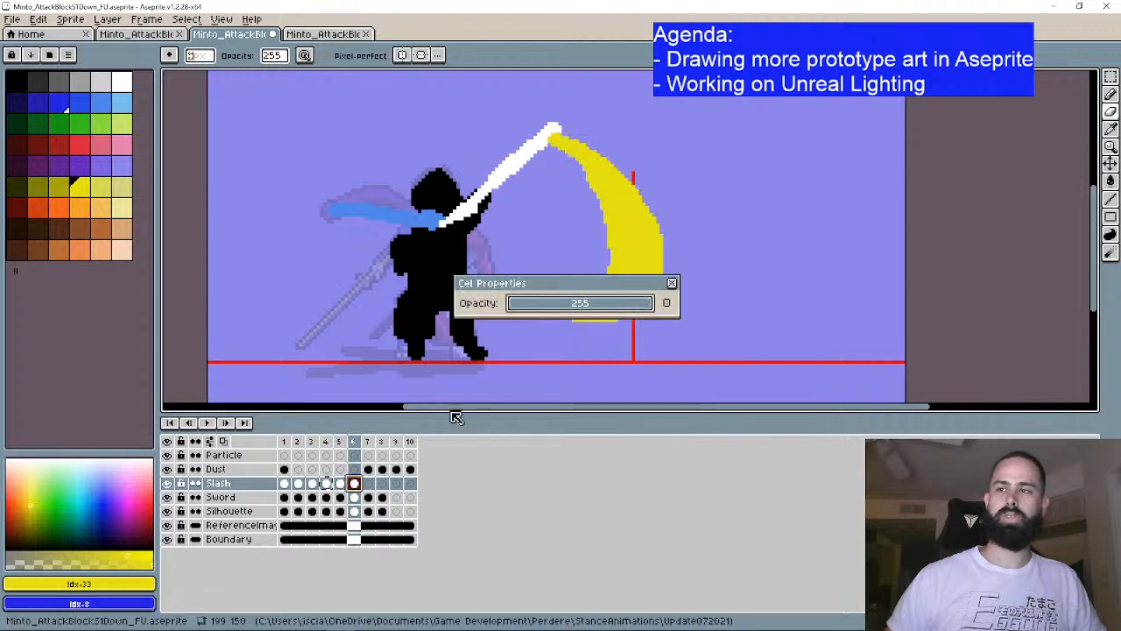
drag(538, 308, 533, 307)
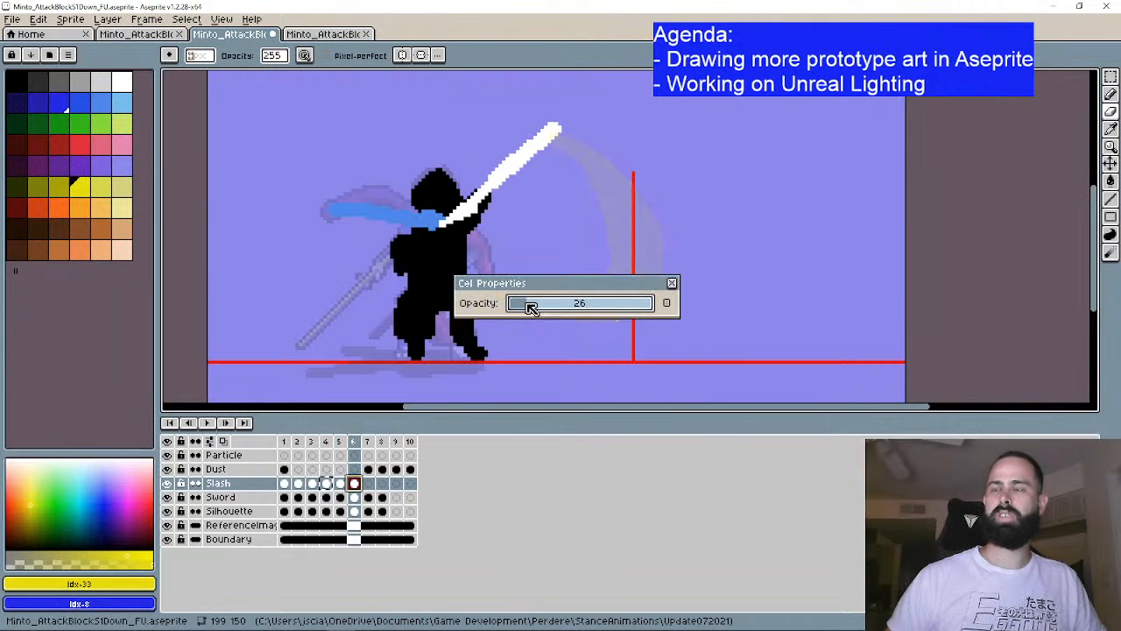
click(671, 282)
Step: Play the animation, step through frames 1 to 4, and clear the faded Slash cels from frames 5 and 6
click(210, 423)
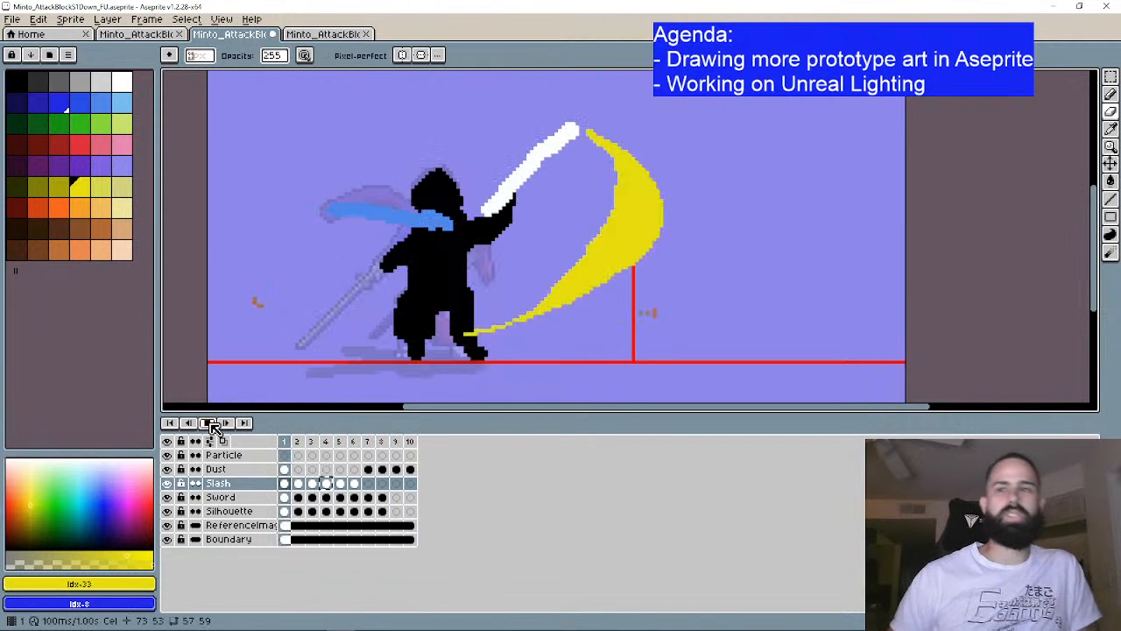
click(210, 423)
click(169, 423)
click(227, 423)
click(227, 423)
click(227, 423)
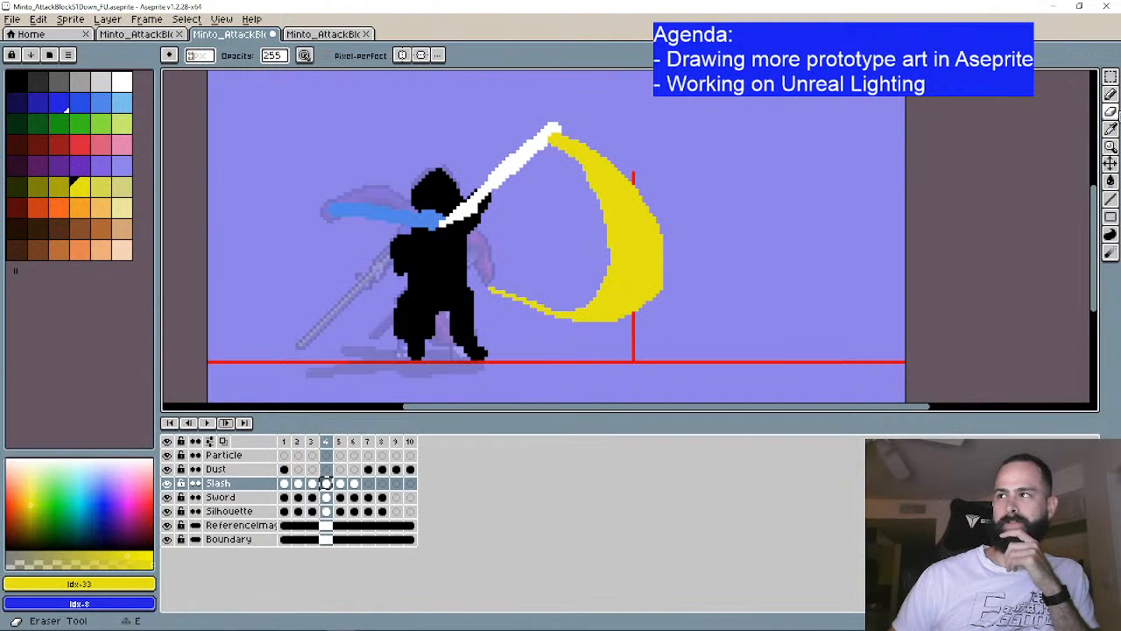
mouse_move(341, 483)
mouse_down()
mouse_move(354, 487)
mouse_move(316, 493)
mouse_move(326, 484)
mouse_up()
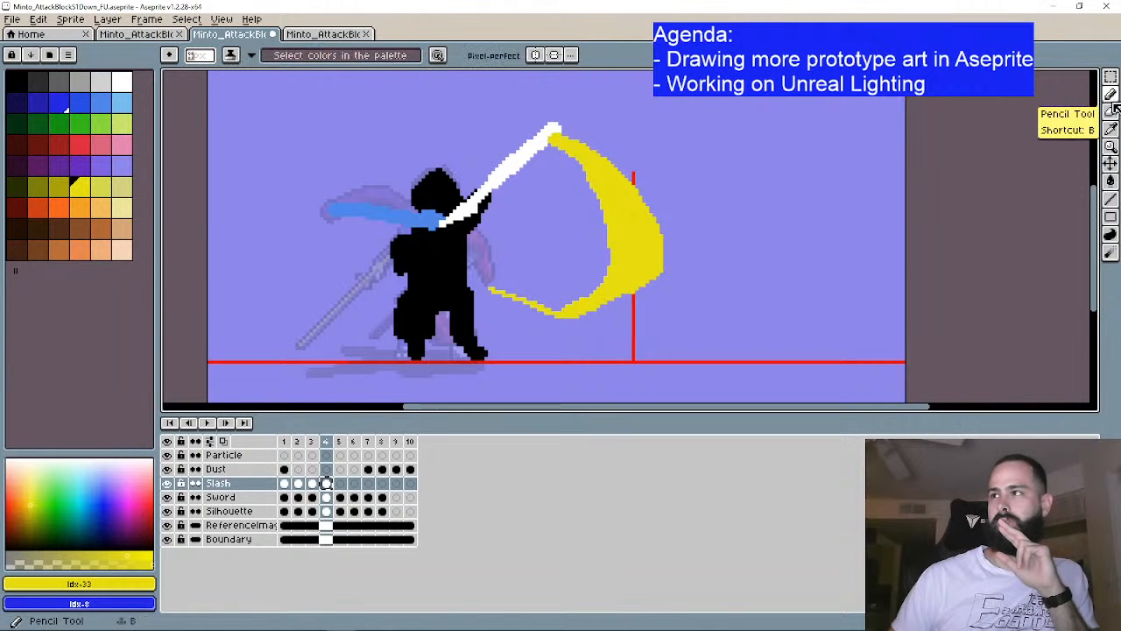
Step: Try thinning the lower curve of frame 4's slash, and undo the eraser and pencil strokes
key(ctrl+z)
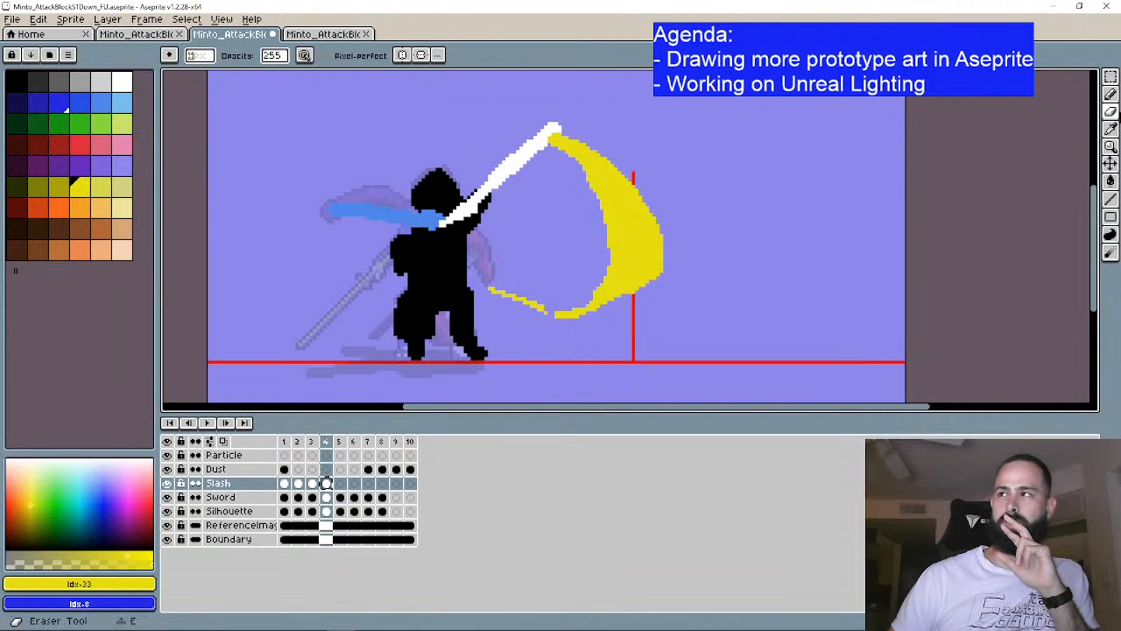
click(1110, 93)
key(ctrl+z)
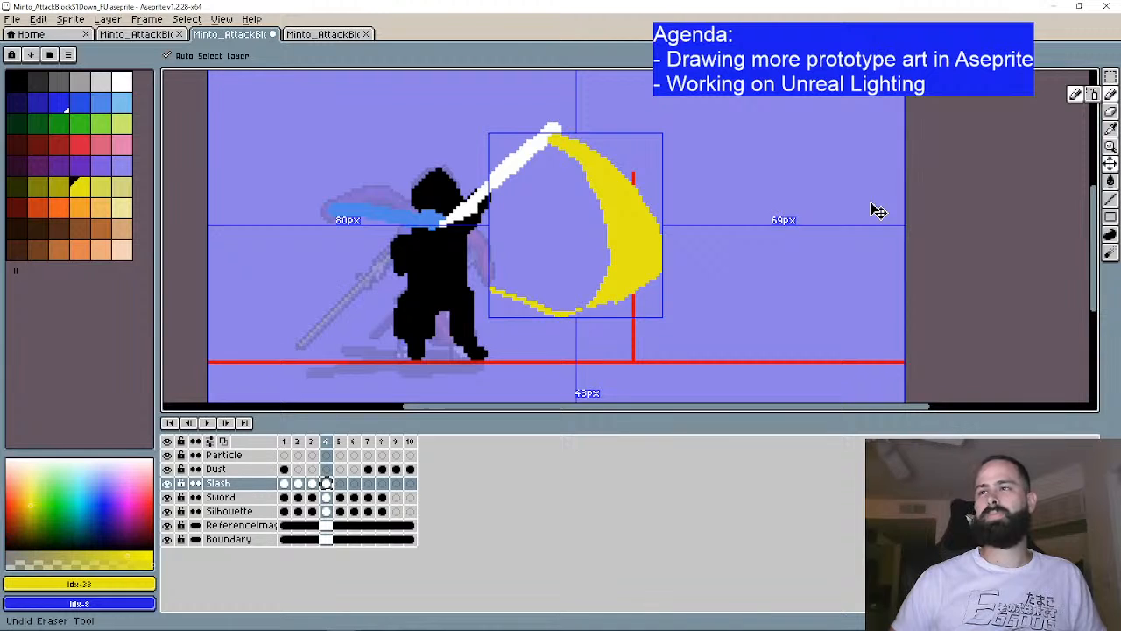
key(ctrl+z)
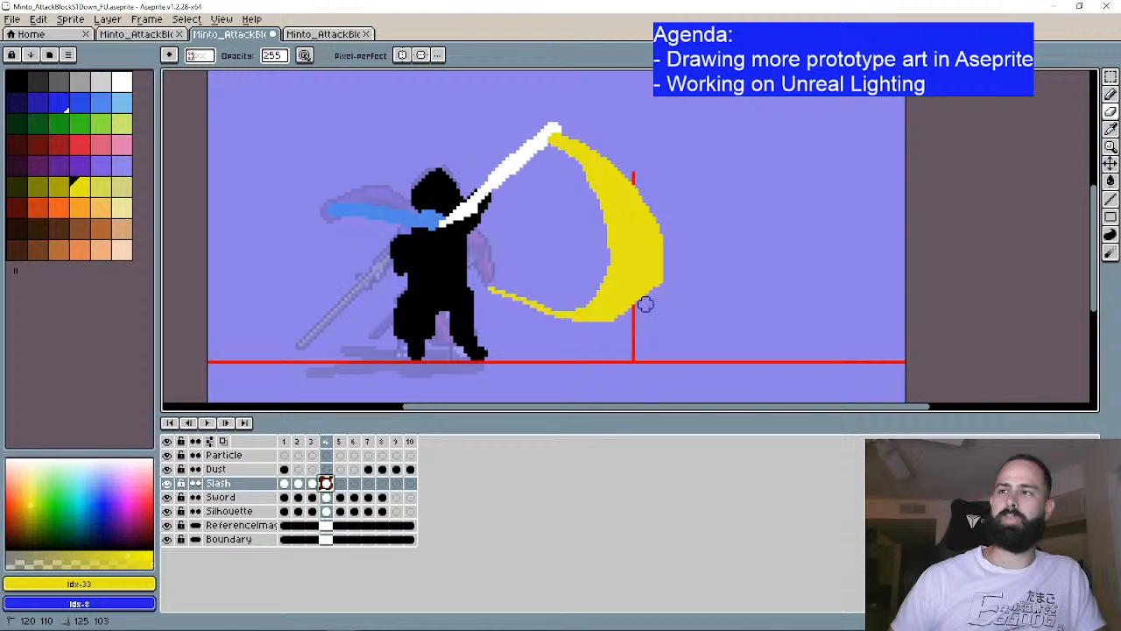
Step: Bulge the outer edge of frame 4's slash, trim and smooth its lower outer curve, and carve its inner edge thinner
click(1110, 94)
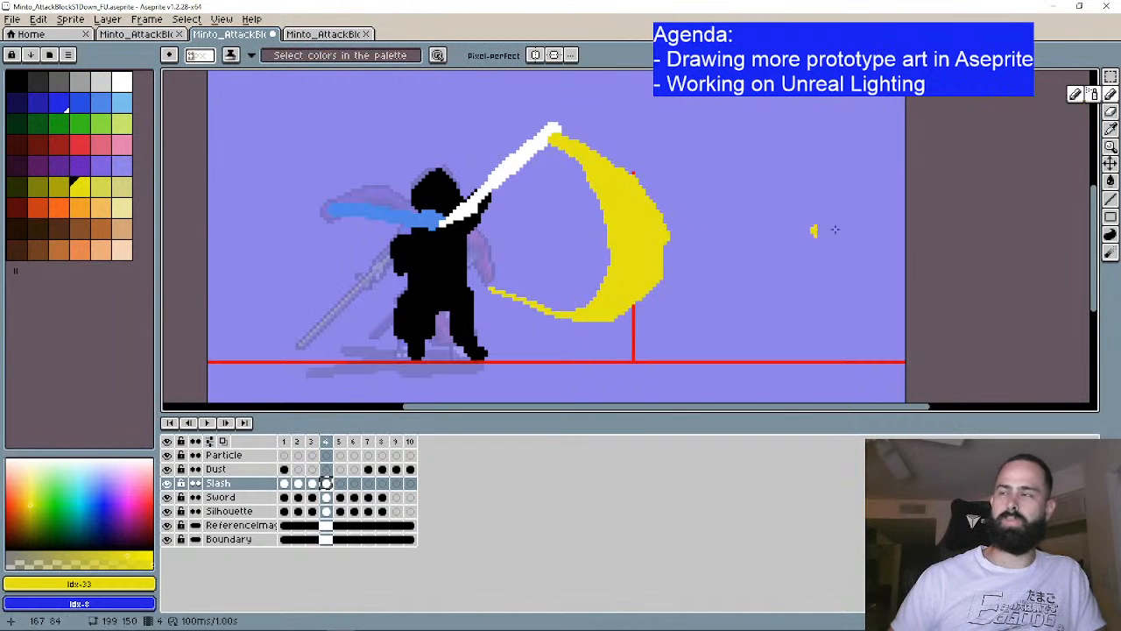
click(1110, 111)
drag(688, 241, 599, 331)
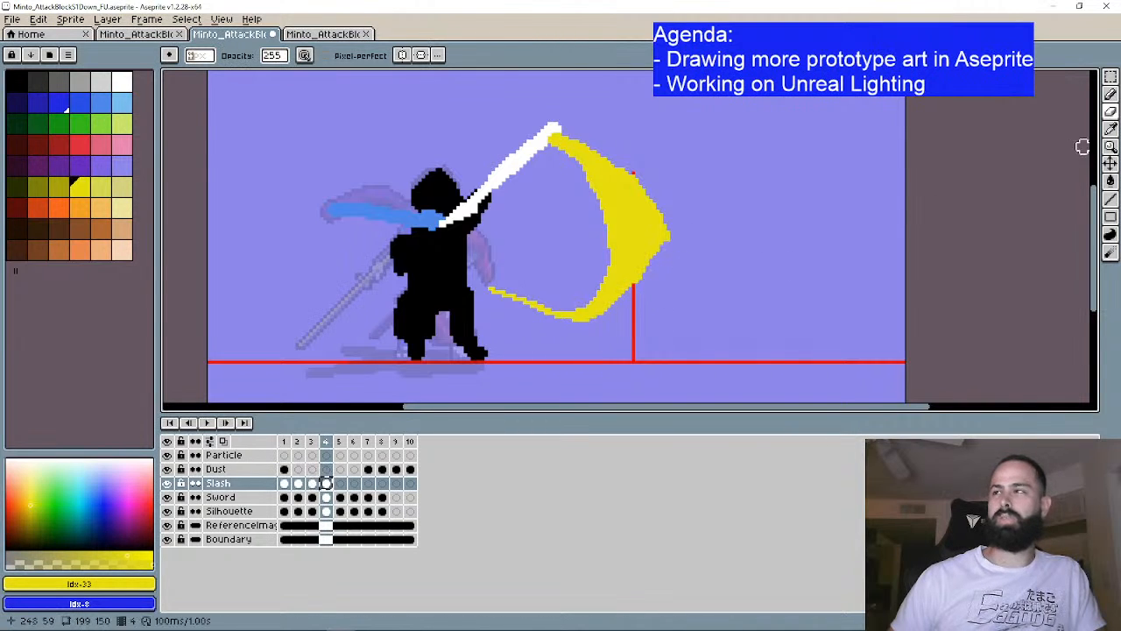
click(1111, 94)
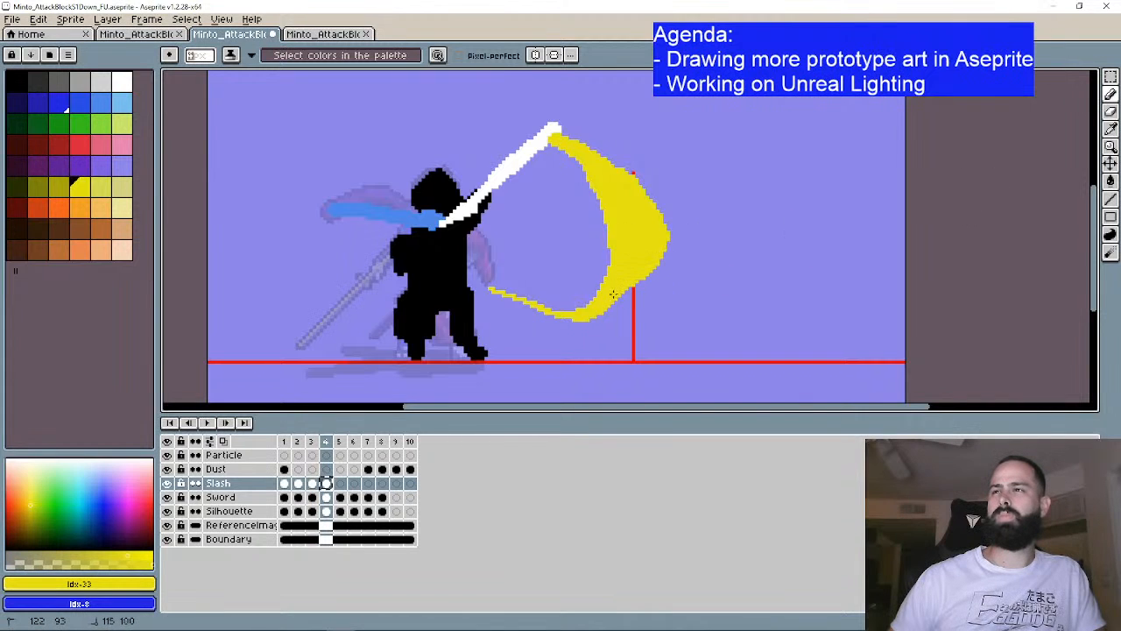
drag(605, 307, 585, 317)
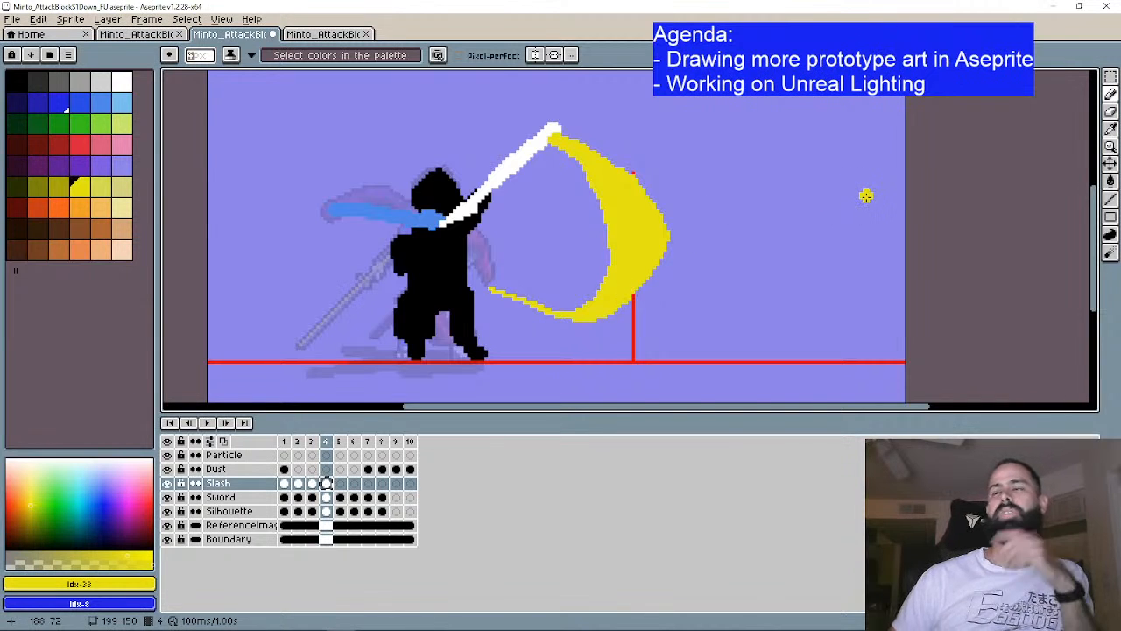
click(1111, 111)
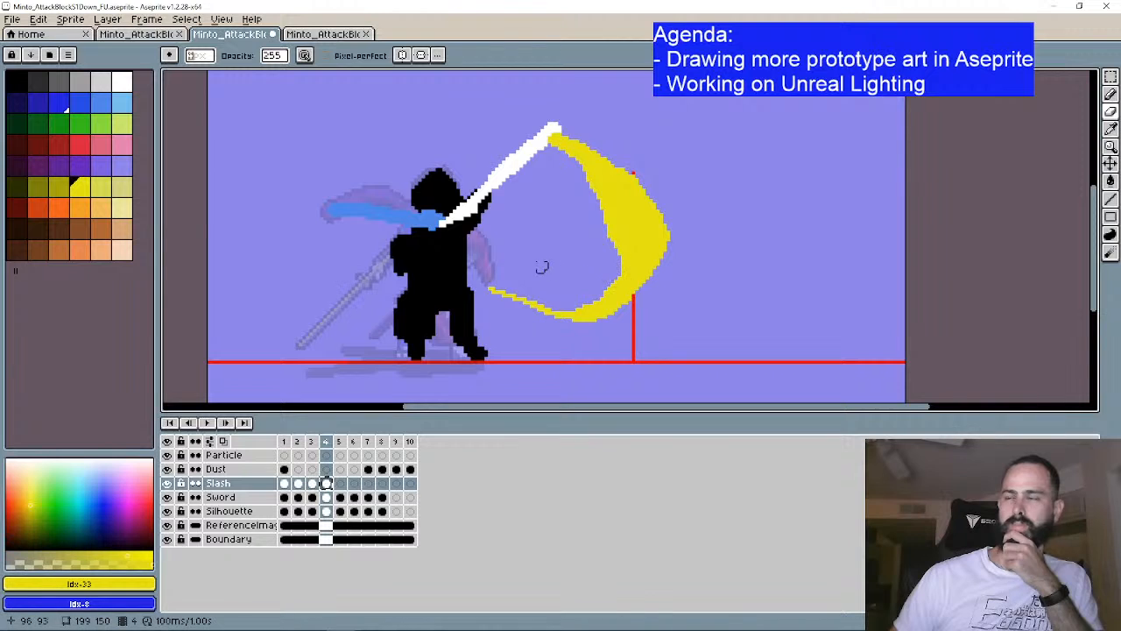
Step: Compare frame 4's slash with frame 3, and step through frames 1 to 4 to examine the transition
click(187, 425)
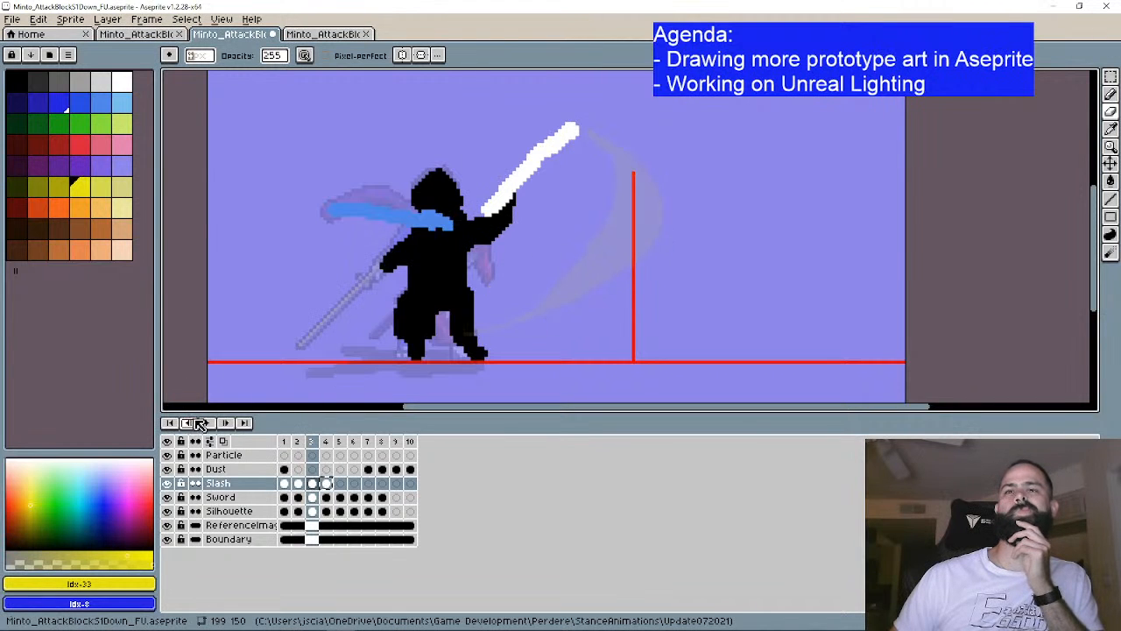
click(228, 423)
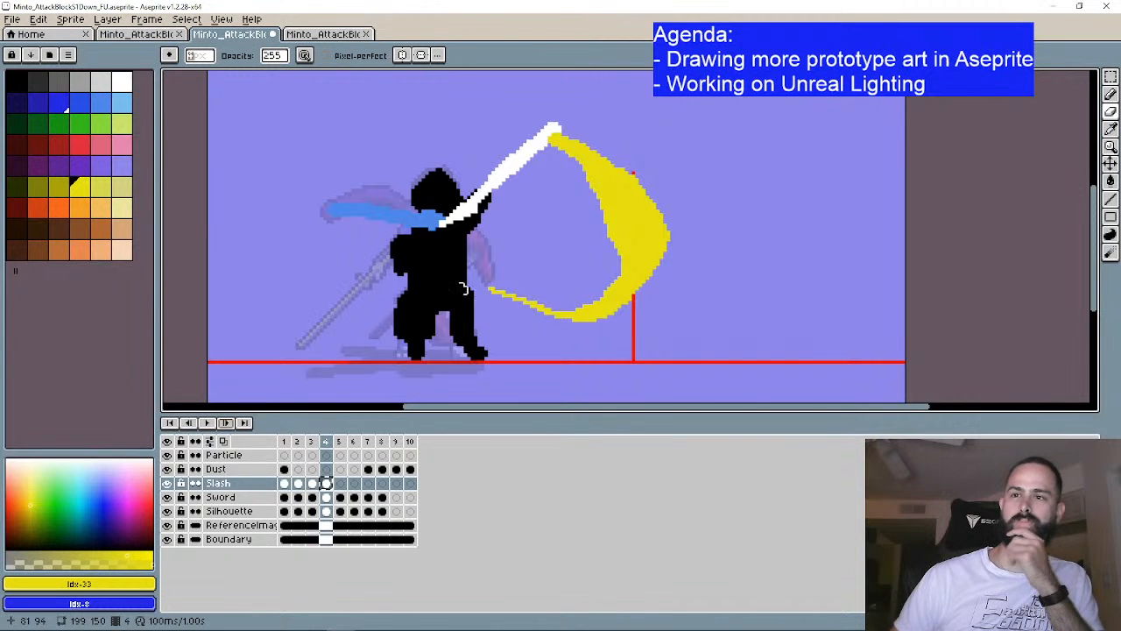
click(169, 423)
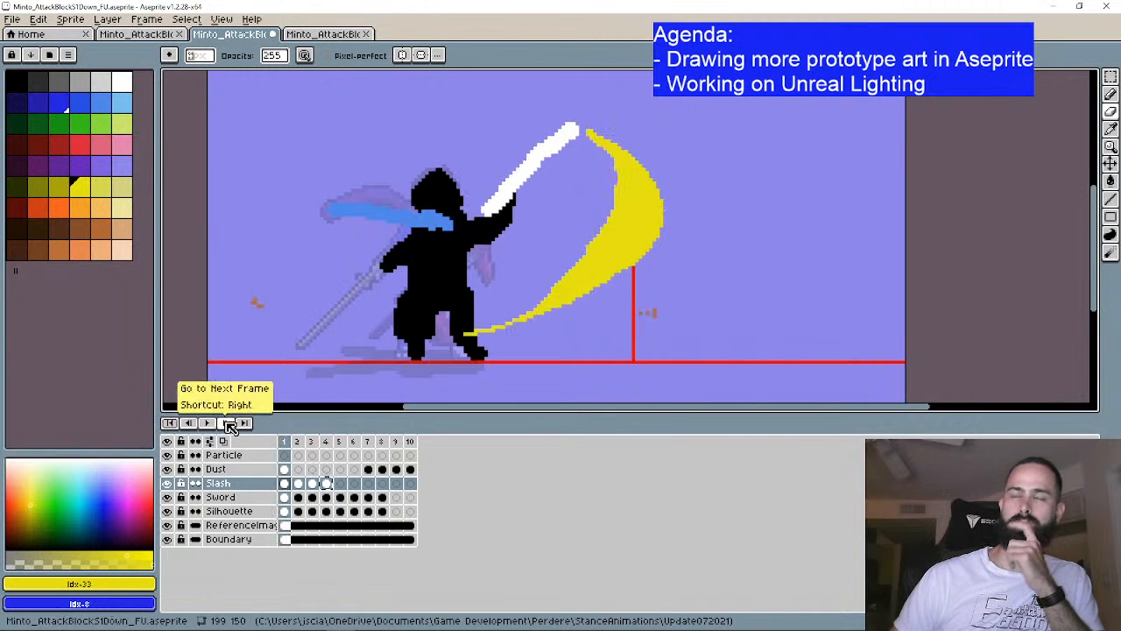
click(229, 423)
click(228, 424)
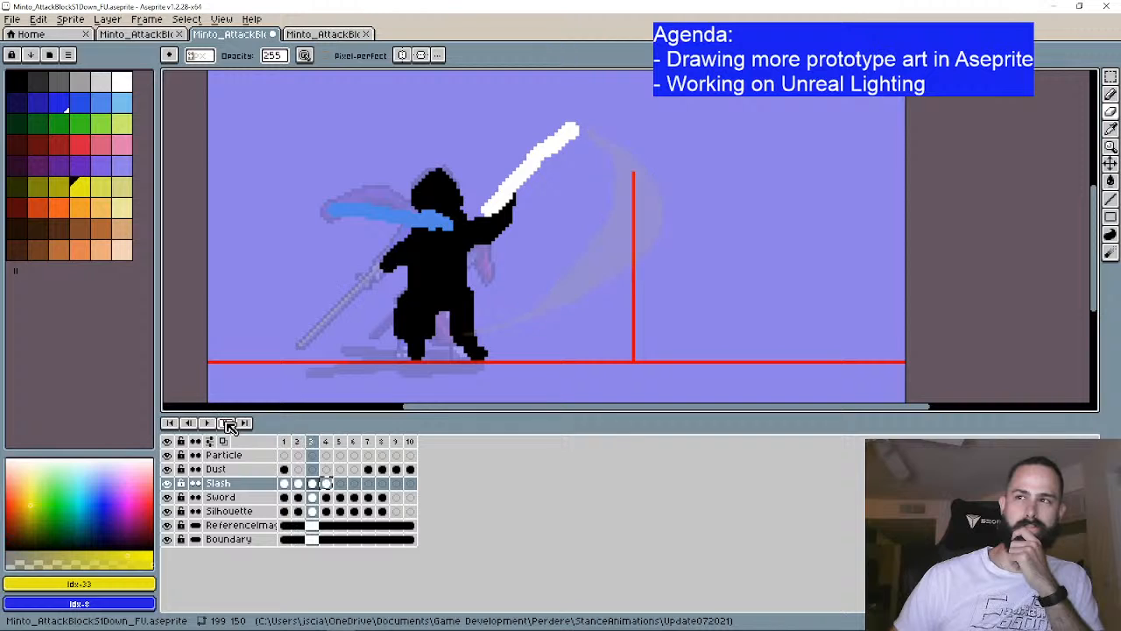
click(229, 424)
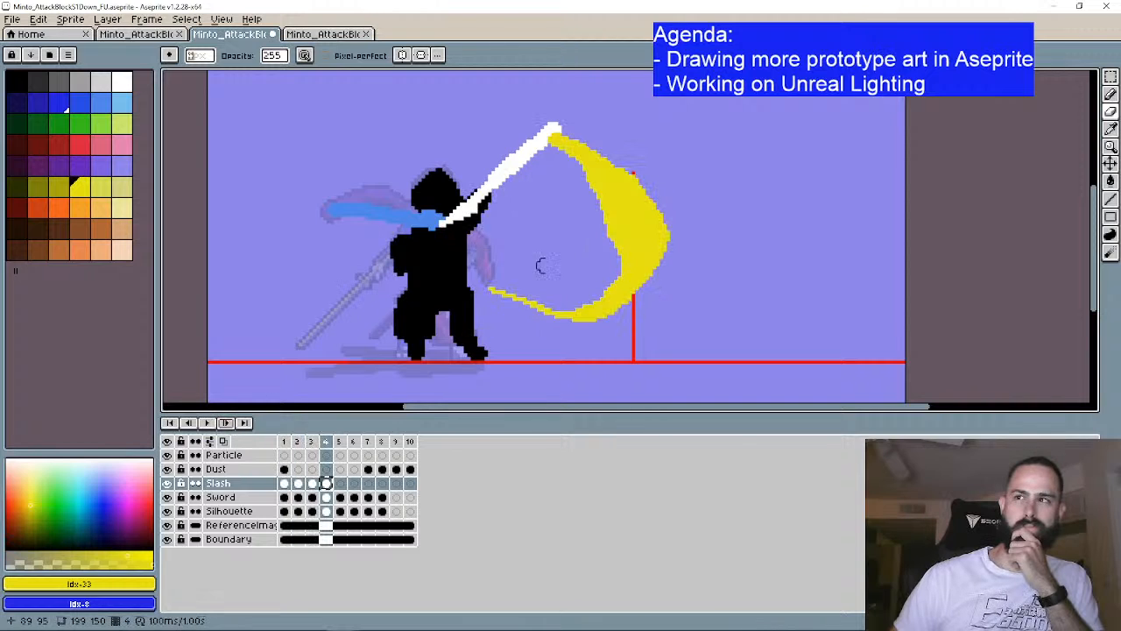
Step: Thicken the upper inner edge of frame 4's slash, trim its upper outer edge, and taper the upper end towards the sword tip
key(shift+b)
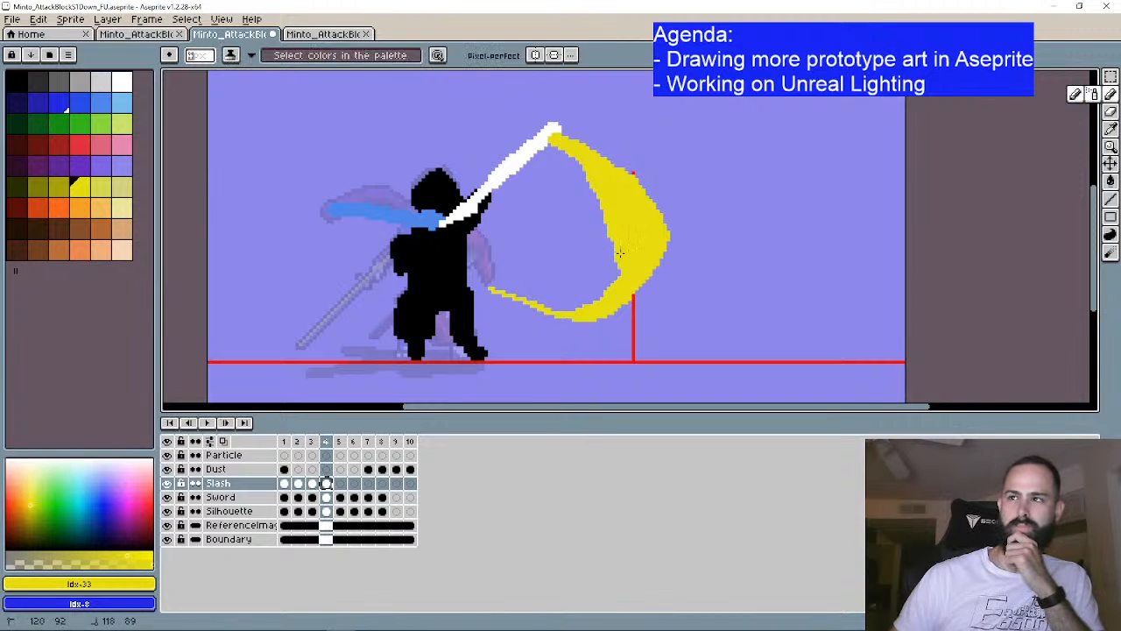
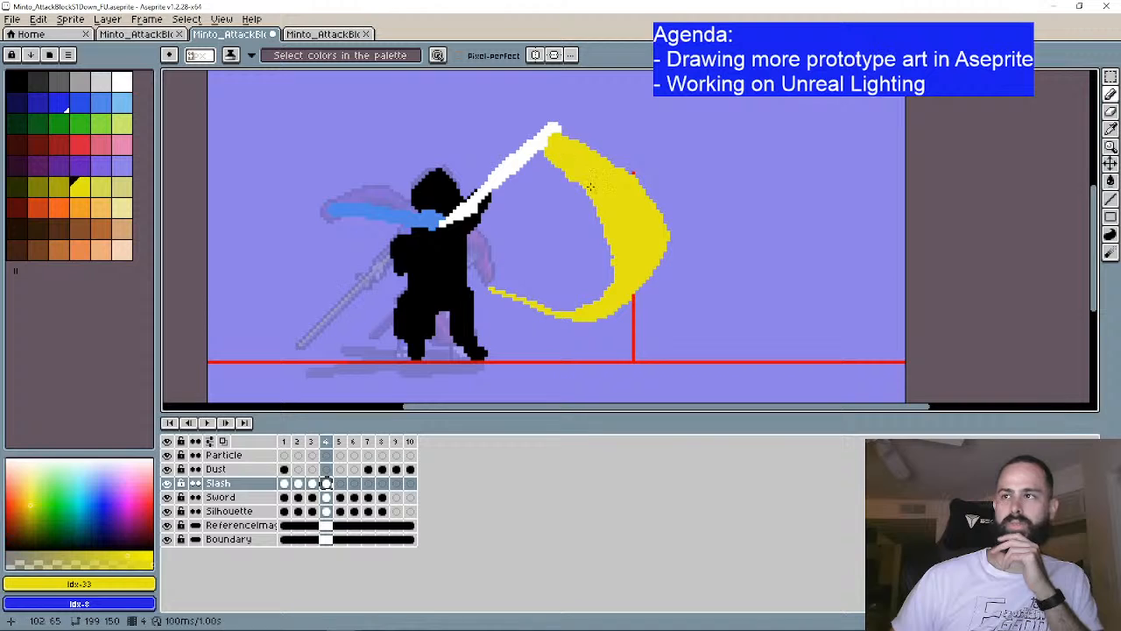
click(1111, 112)
mouse_move(666, 219)
mouse_down()
mouse_move(604, 157)
mouse_move(518, 120)
mouse_up()
click(1110, 94)
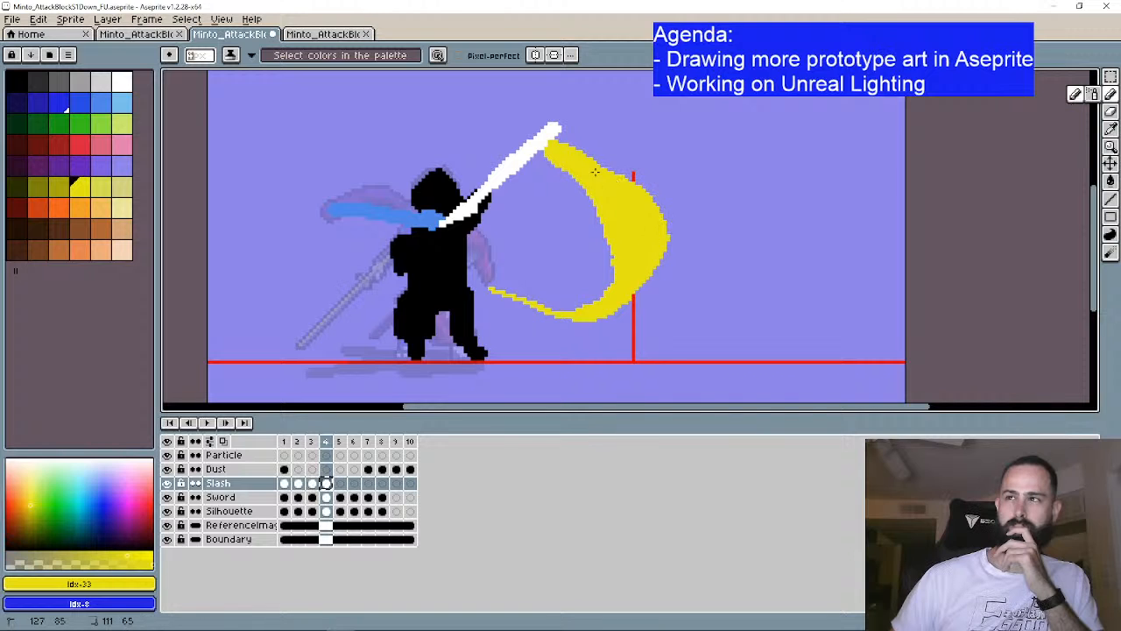
click(1110, 112)
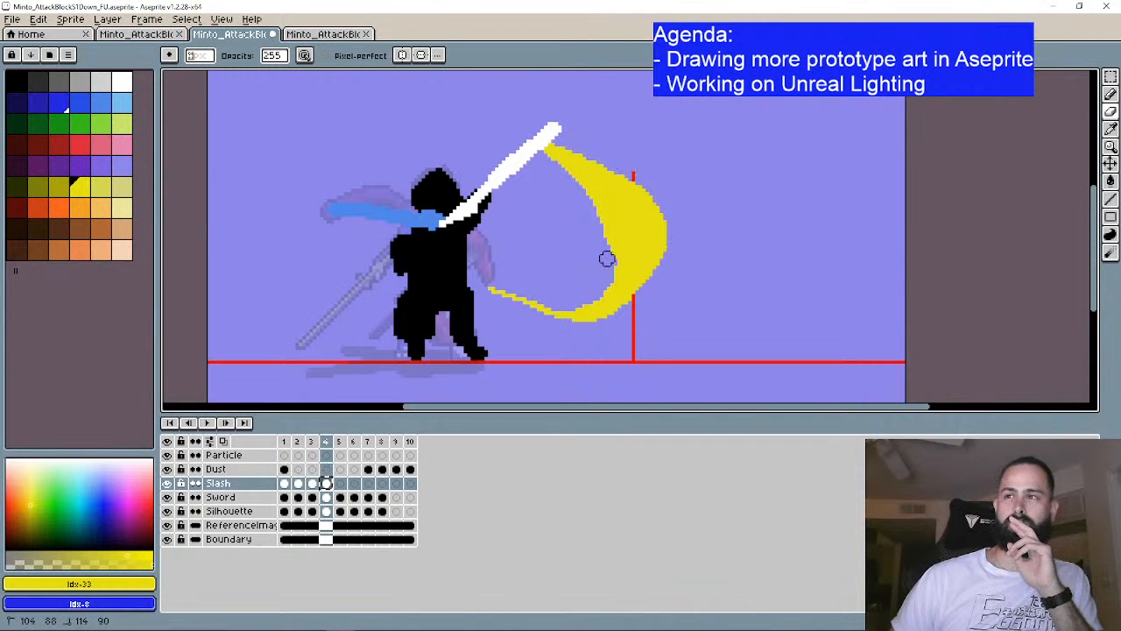
key(b)
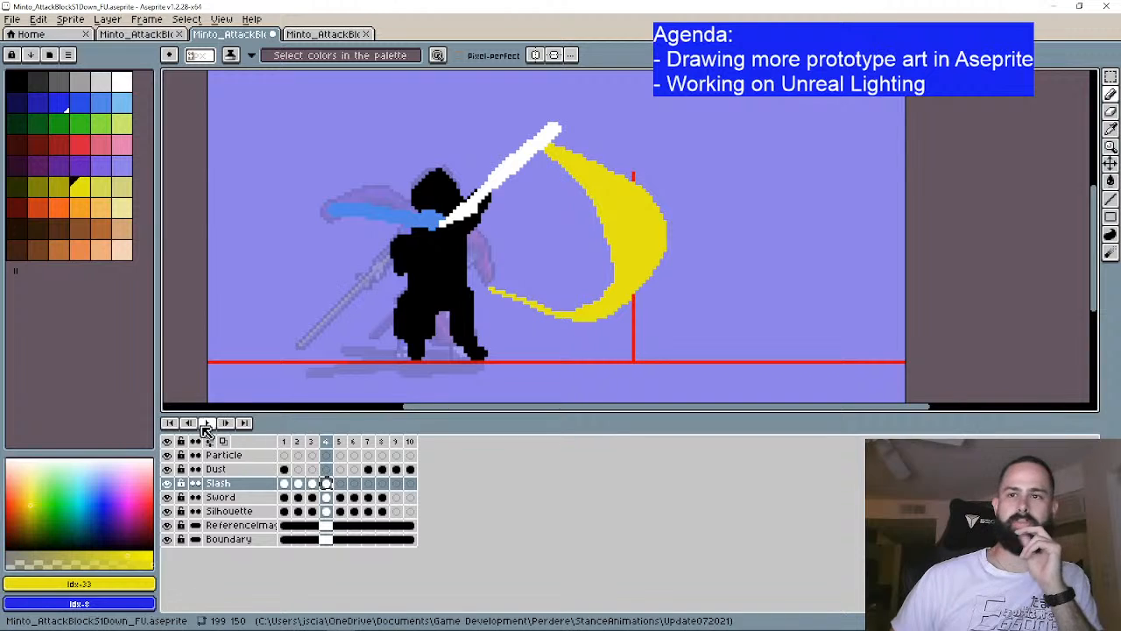
Step: Review frames 1 to 4, and fill out the lower outer edge of frame 4's slash into a rounder curve
click(171, 423)
click(225, 423)
click(225, 423)
click(225, 423)
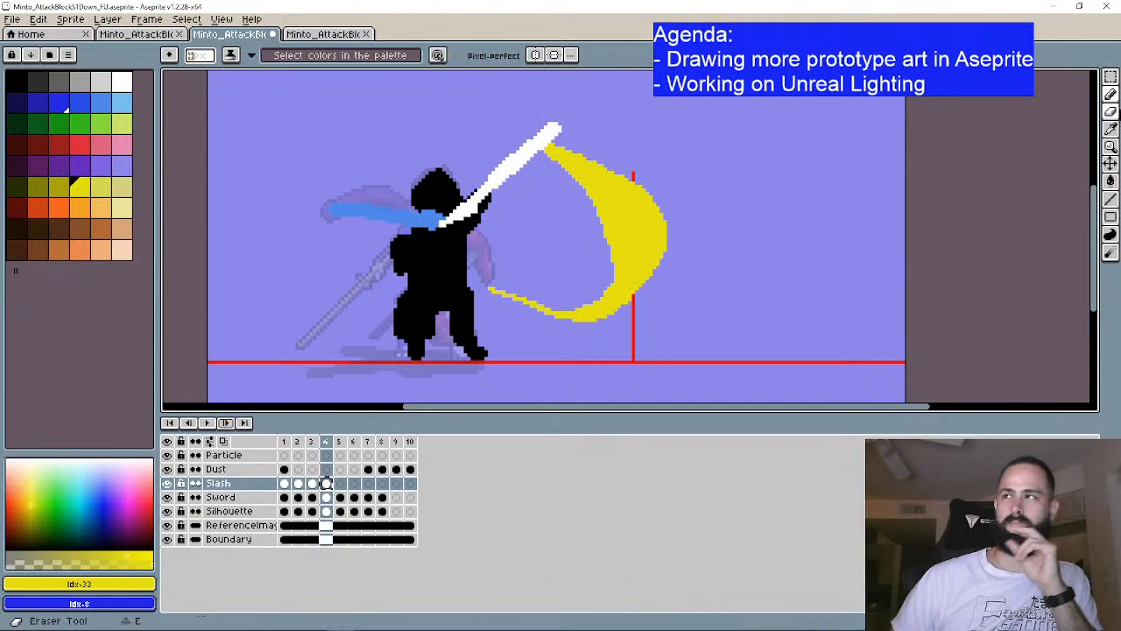
scroll(574, 291, up, 1)
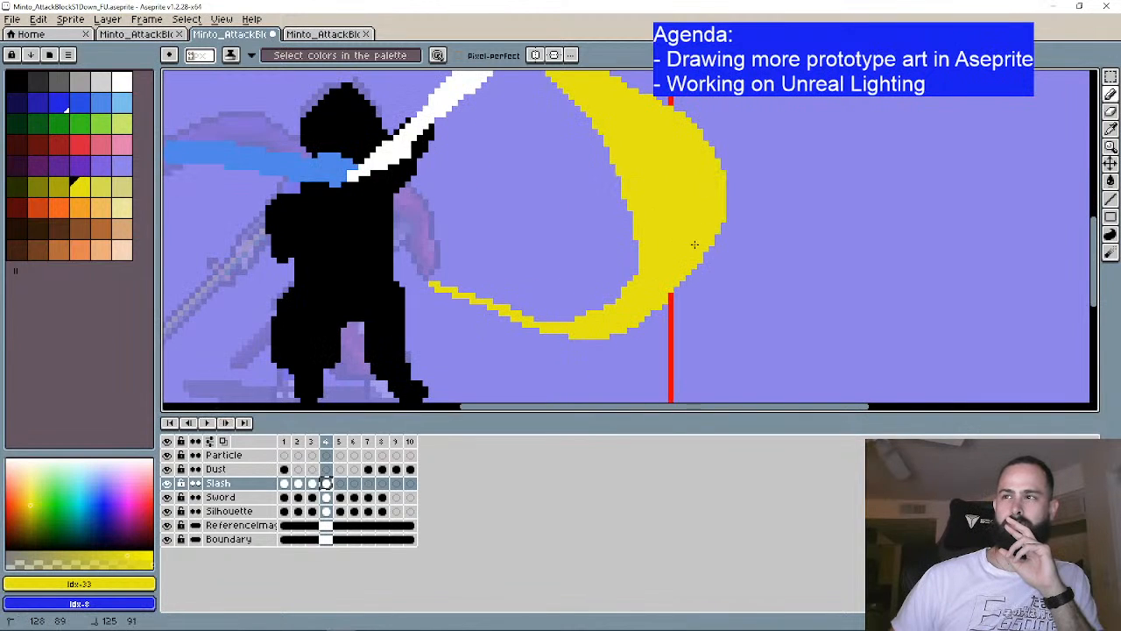
drag(677, 296, 644, 320)
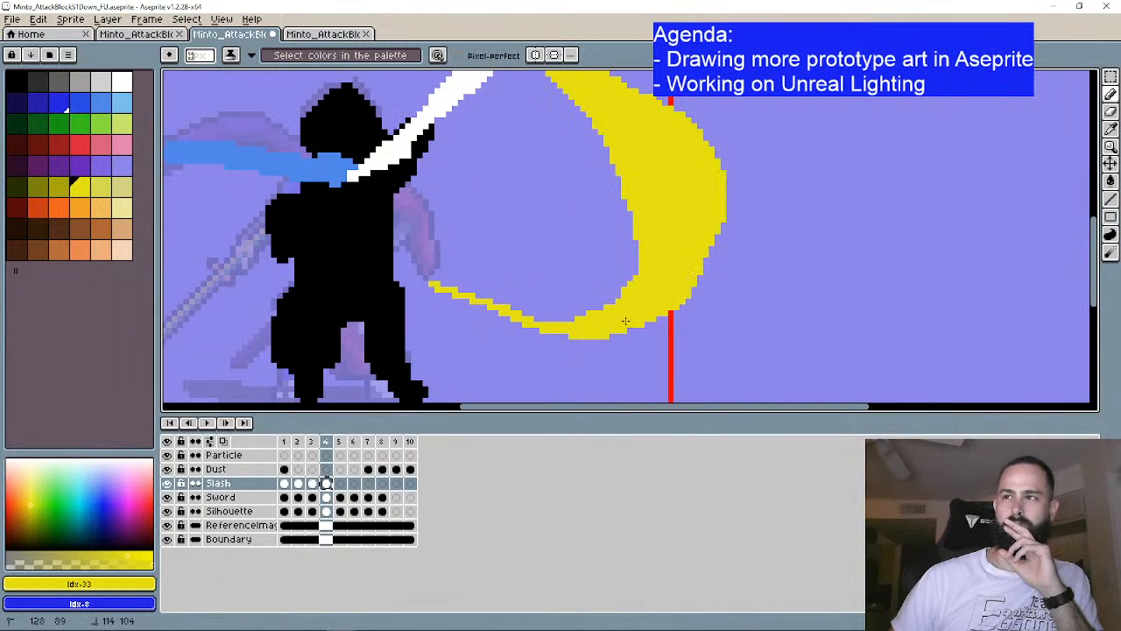
click(711, 264)
scroll(788, 254, down, 3)
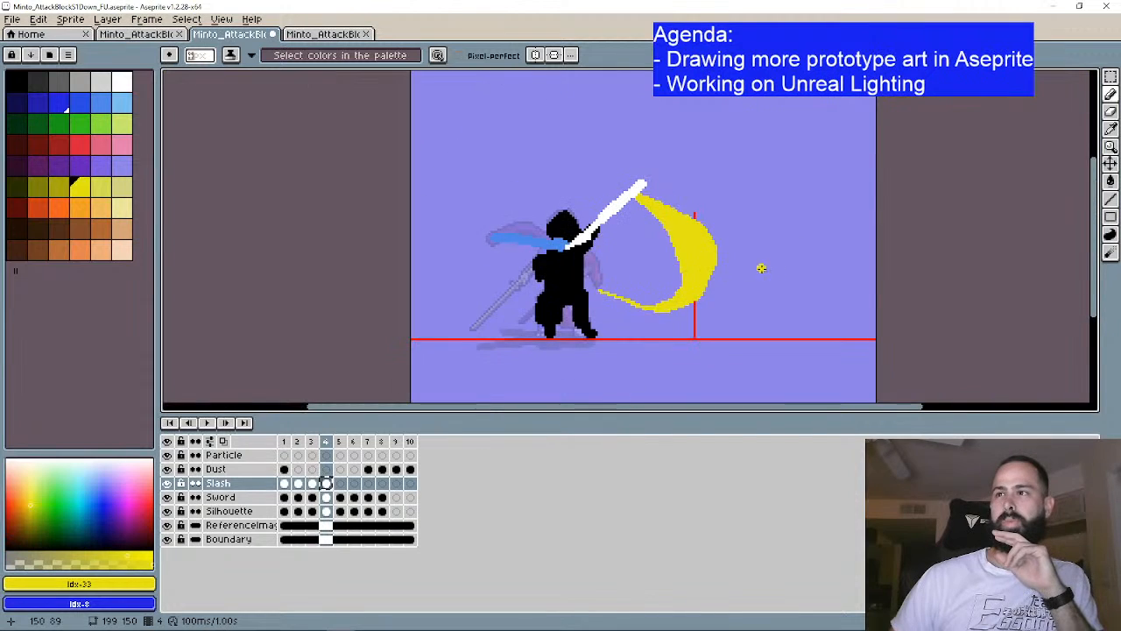
scroll(740, 266, up, 3)
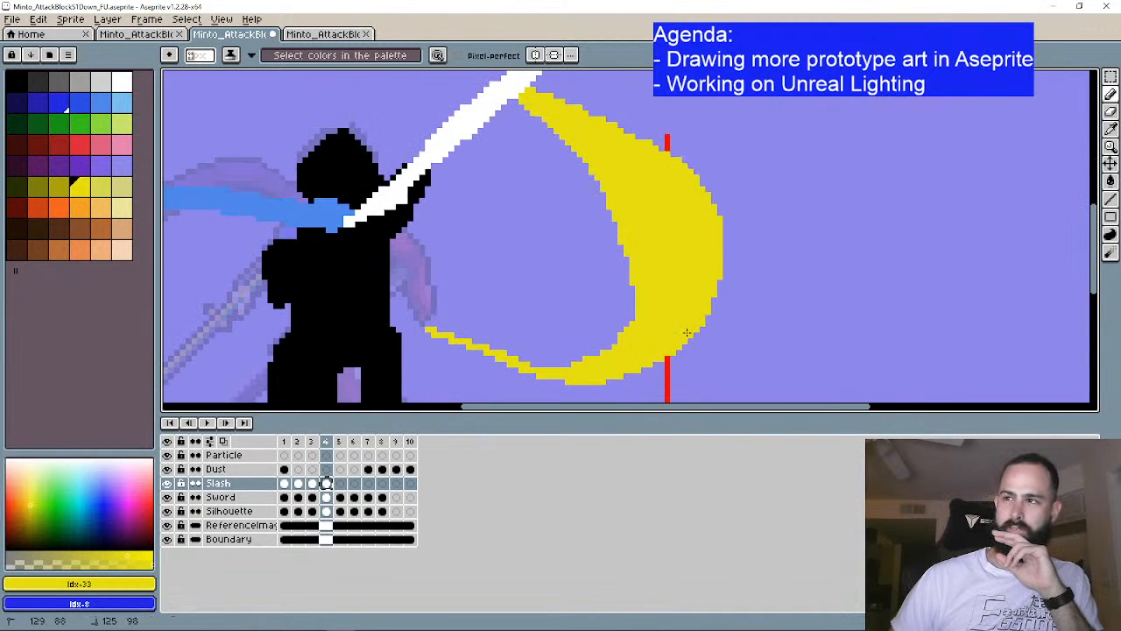
scroll(701, 258, down, 3)
scroll(692, 263, up, 1)
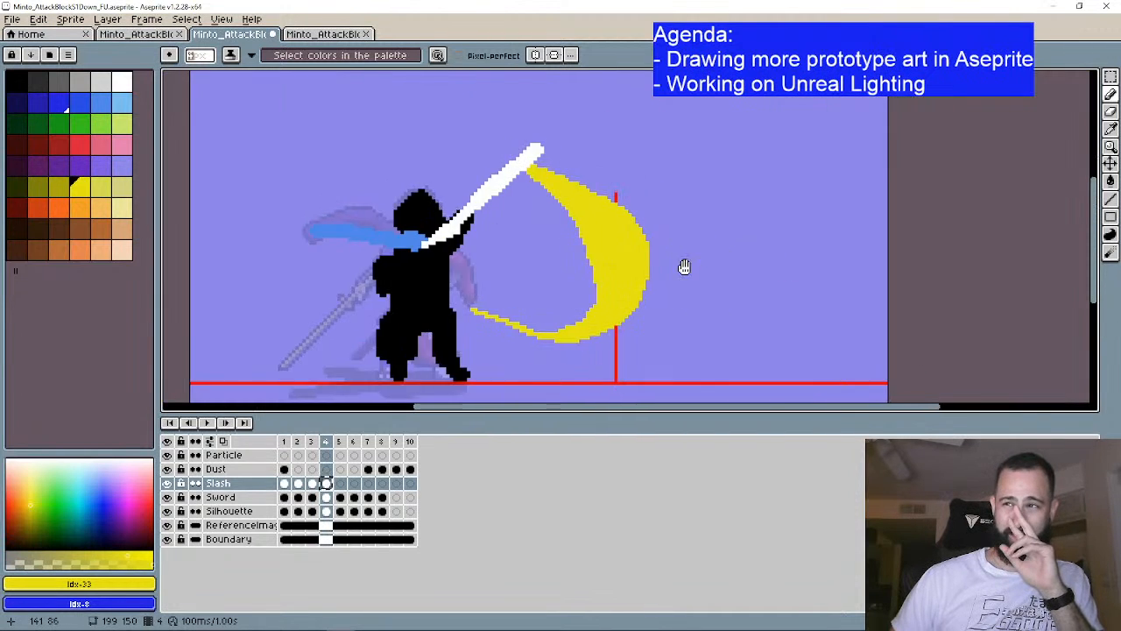
scroll(684, 266, down, 1)
Step: Step back and forth through the opening frames to examine how frame 4's slash follows from the earlier ones
click(169, 422)
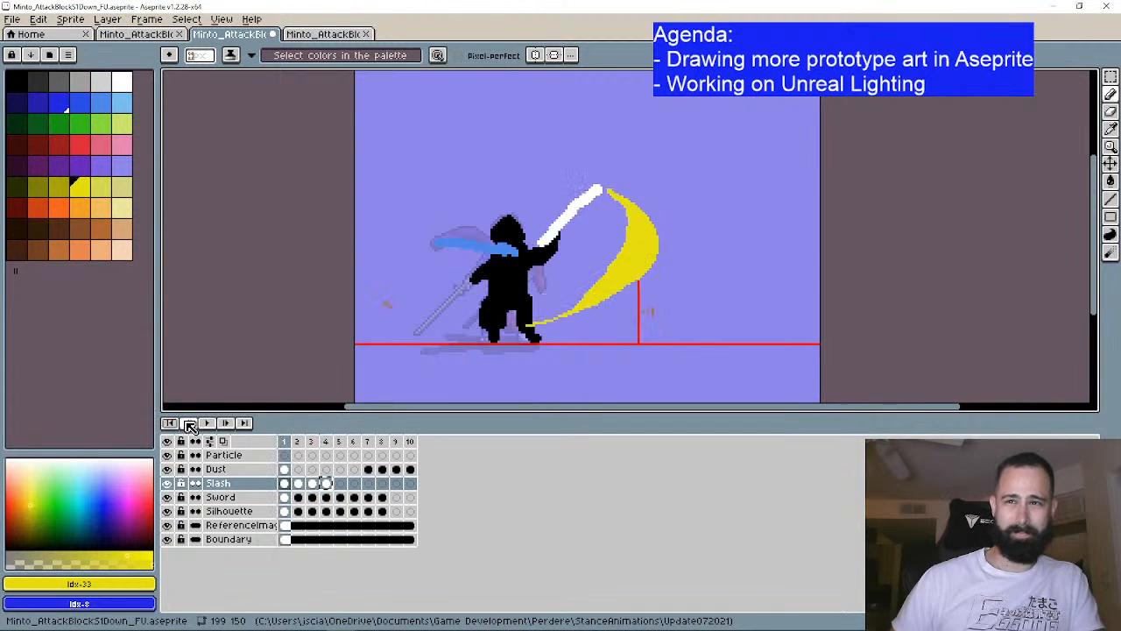
click(230, 423)
click(230, 423)
click(229, 423)
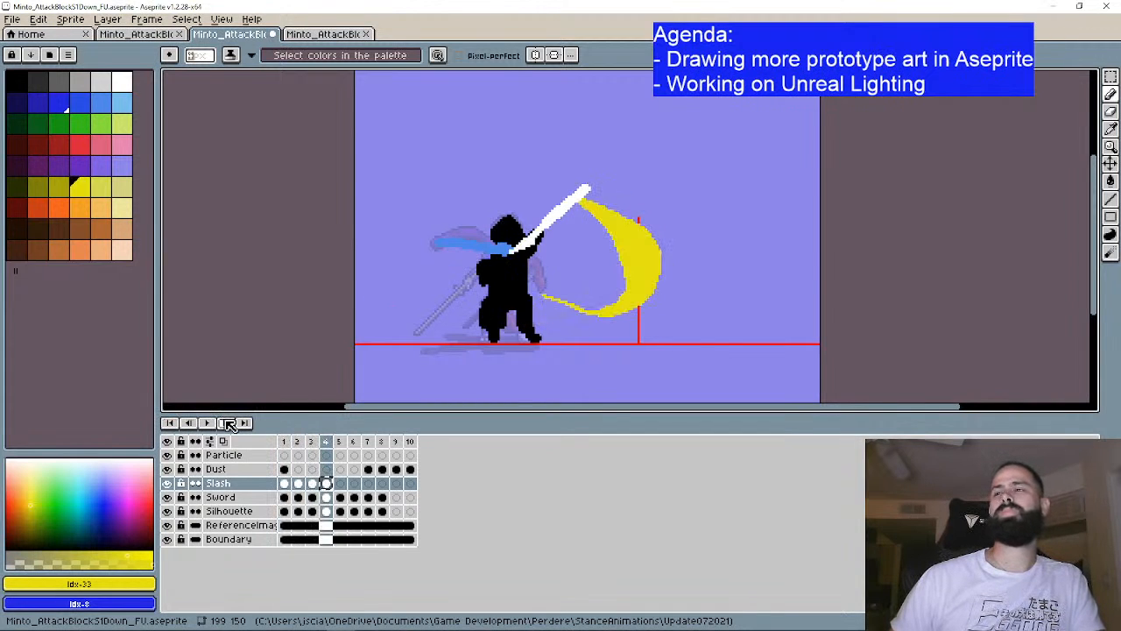
click(230, 423)
click(229, 423)
click(230, 423)
click(191, 423)
click(191, 424)
click(191, 424)
click(191, 424)
click(191, 424)
click(228, 424)
click(229, 425)
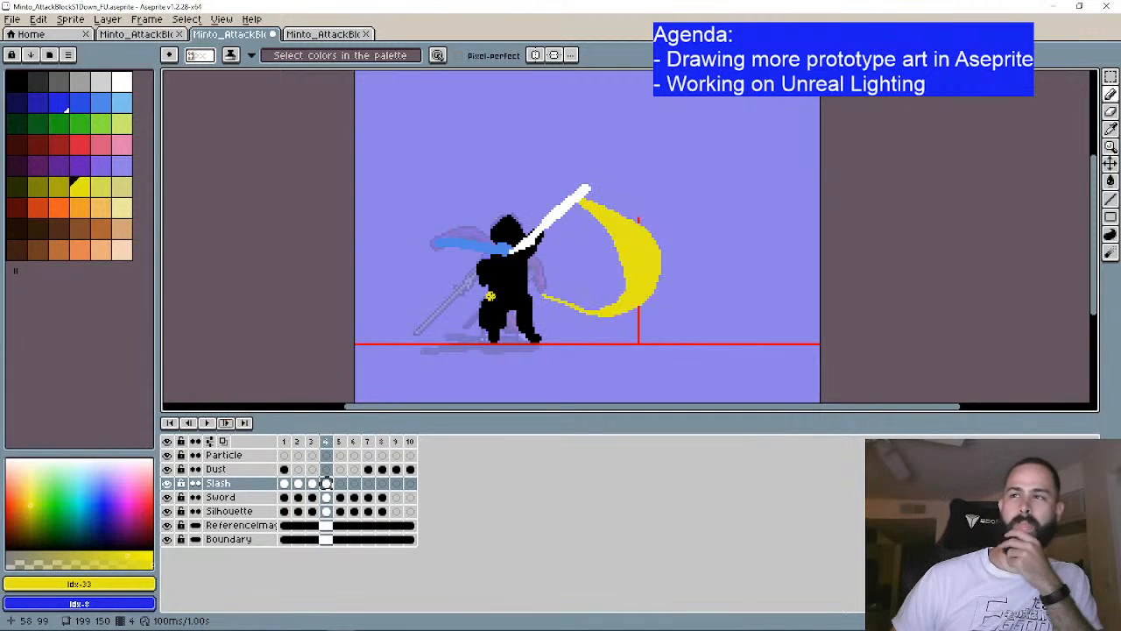
Step: Erase the thin slanted tail from the lower end of frame 4's slash
scroll(508, 304, up, 2)
mouse_move(670, 323)
mouse_down()
mouse_move(658, 303)
mouse_move(593, 288)
mouse_up()
click(1110, 94)
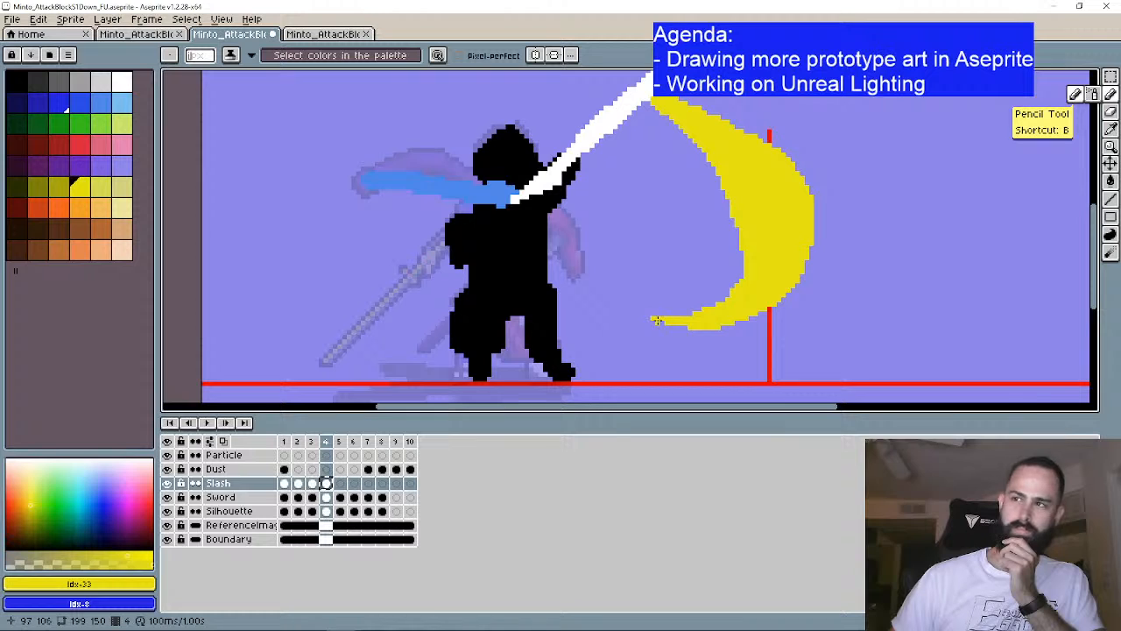
Step: Try a thin, nearly horizontal tail from the slash's lower tip to the silhouette's front leg, and erase it
drag(655, 320, 637, 318)
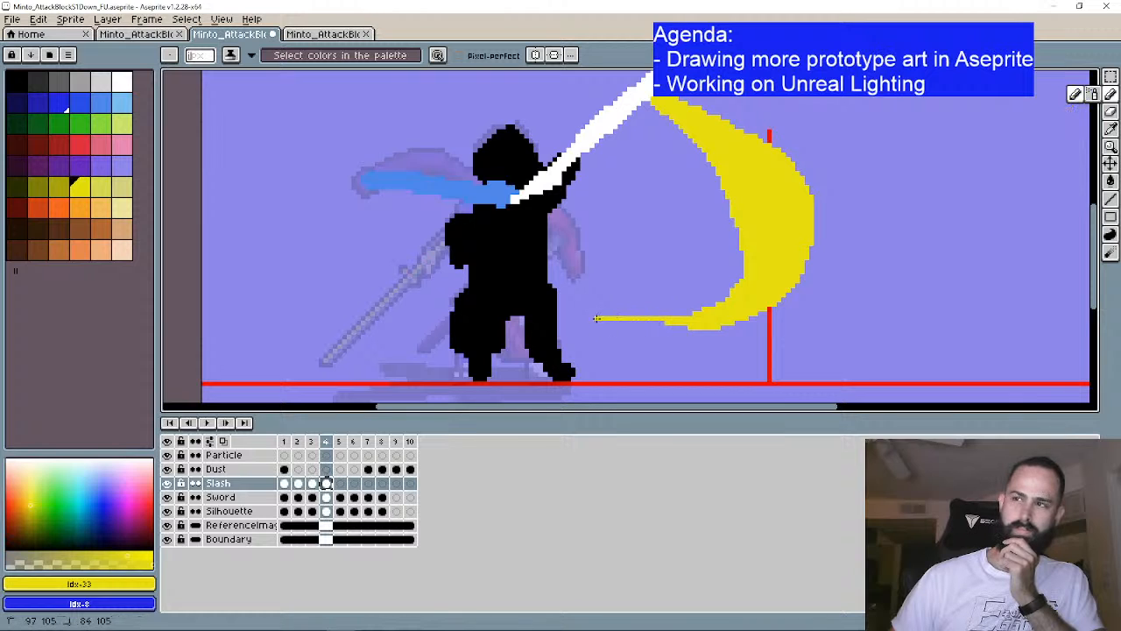
scroll(741, 232, down, 1)
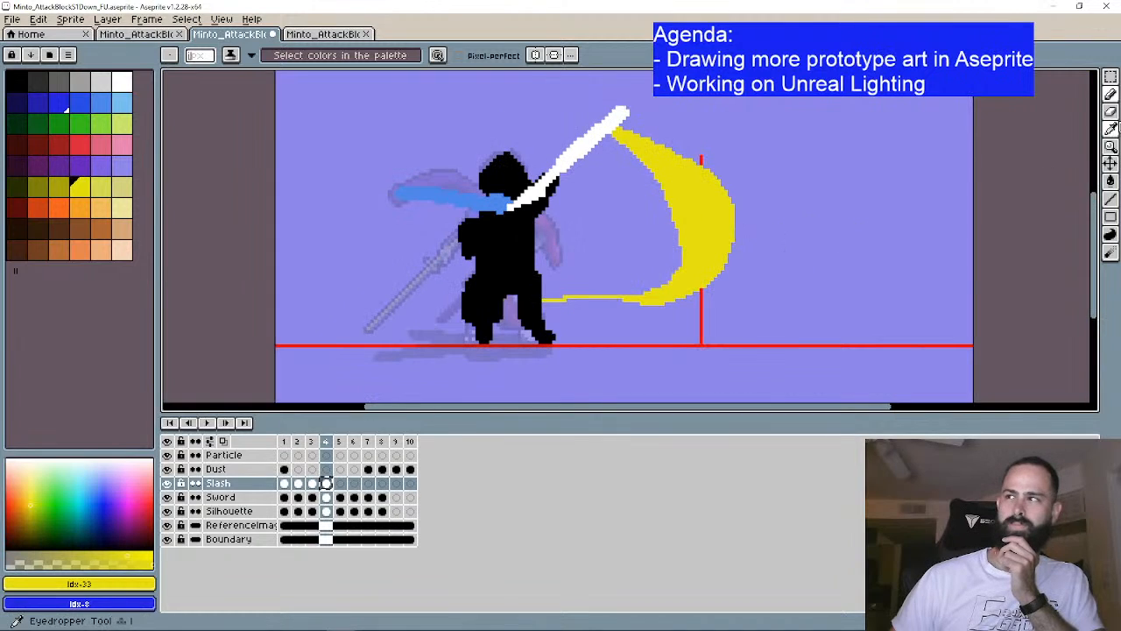
drag(640, 299, 488, 300)
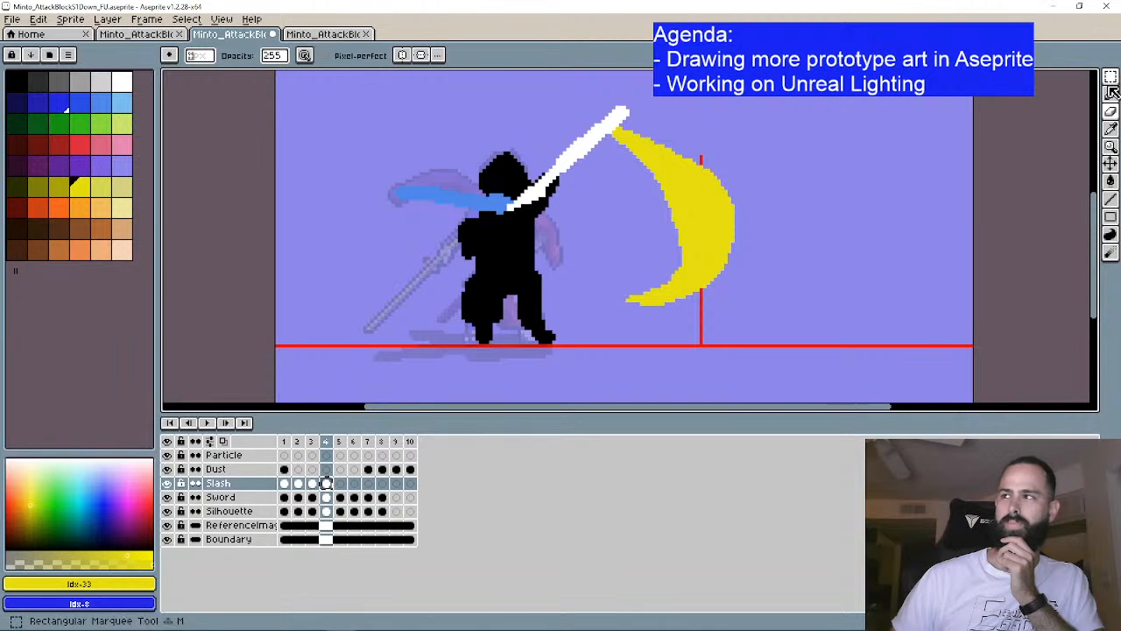
Step: Compare frame 4 with the preceding frames, and draw a thin yellow tail from the silhouette's front leg into the slash's lower tip
key(b)
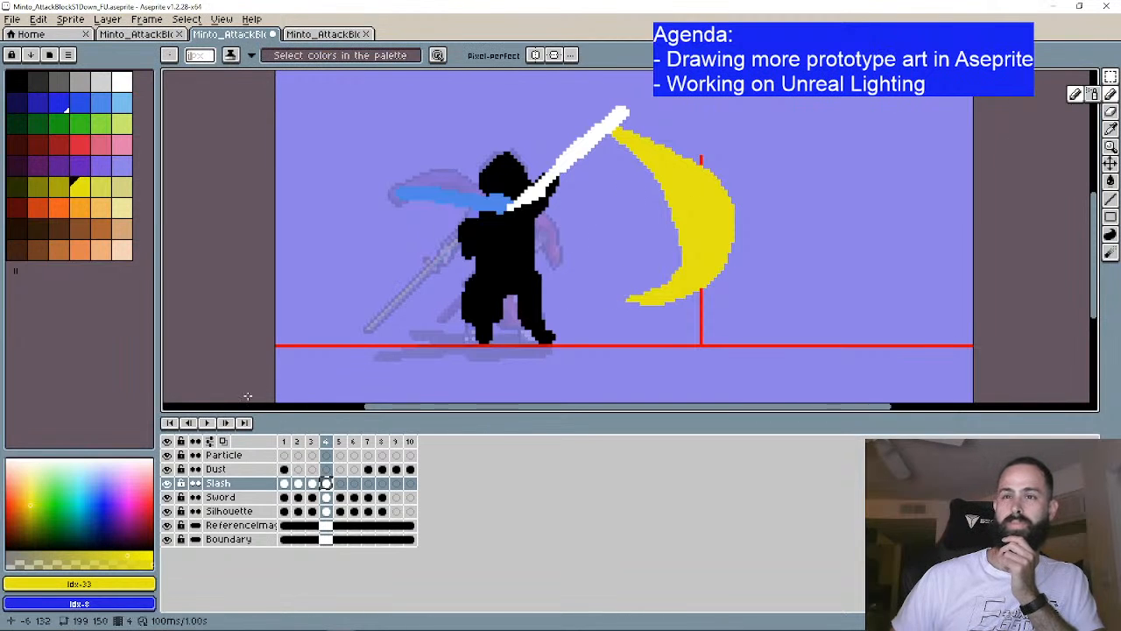
click(187, 422)
click(188, 422)
click(225, 422)
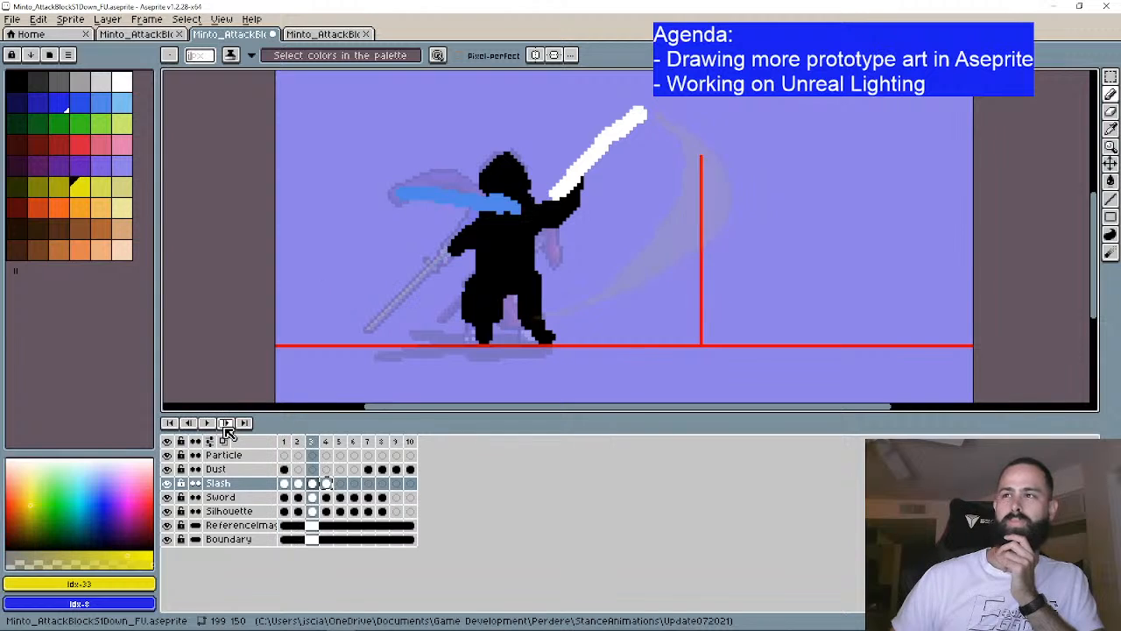
click(225, 423)
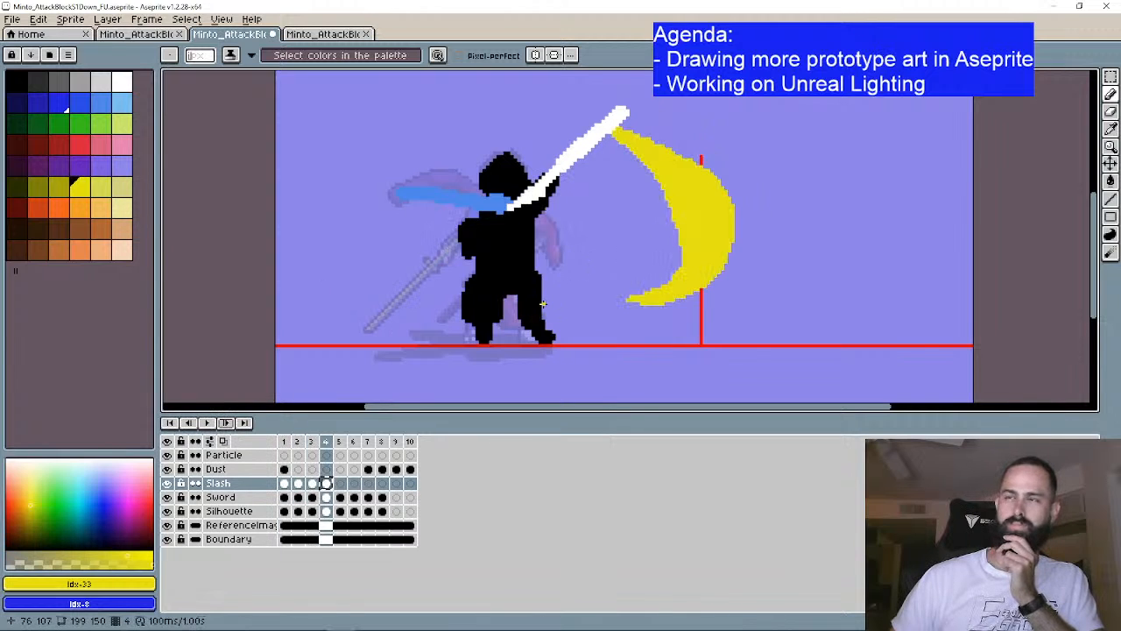
drag(543, 302, 561, 301)
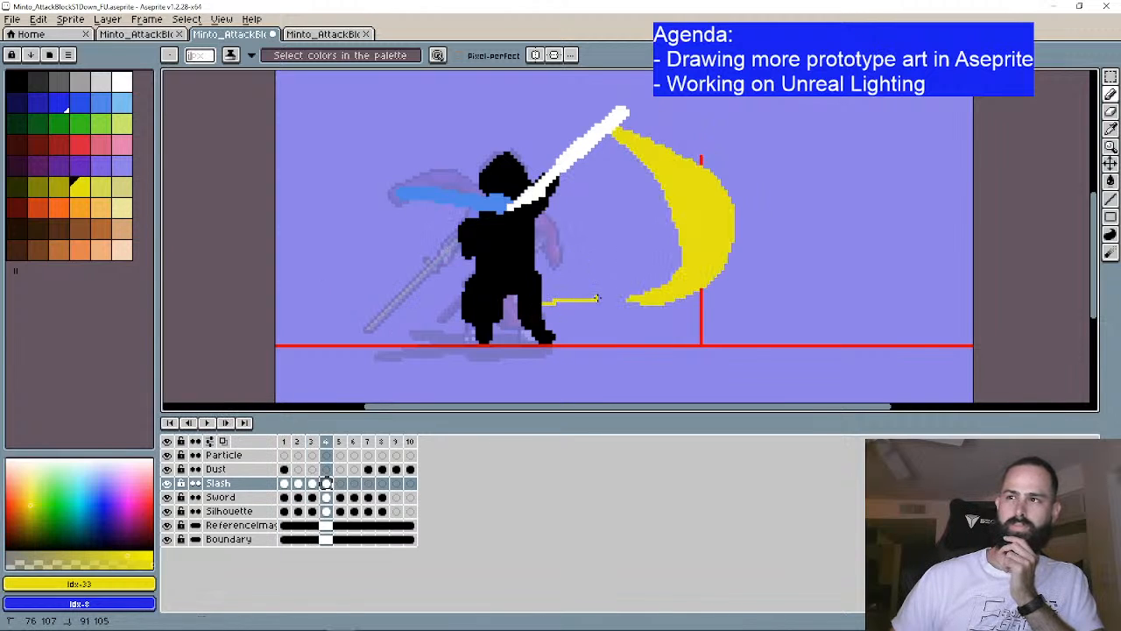
mouse_move(640, 291)
mouse_down()
mouse_move(663, 285)
mouse_move(625, 295)
mouse_up()
click(639, 298)
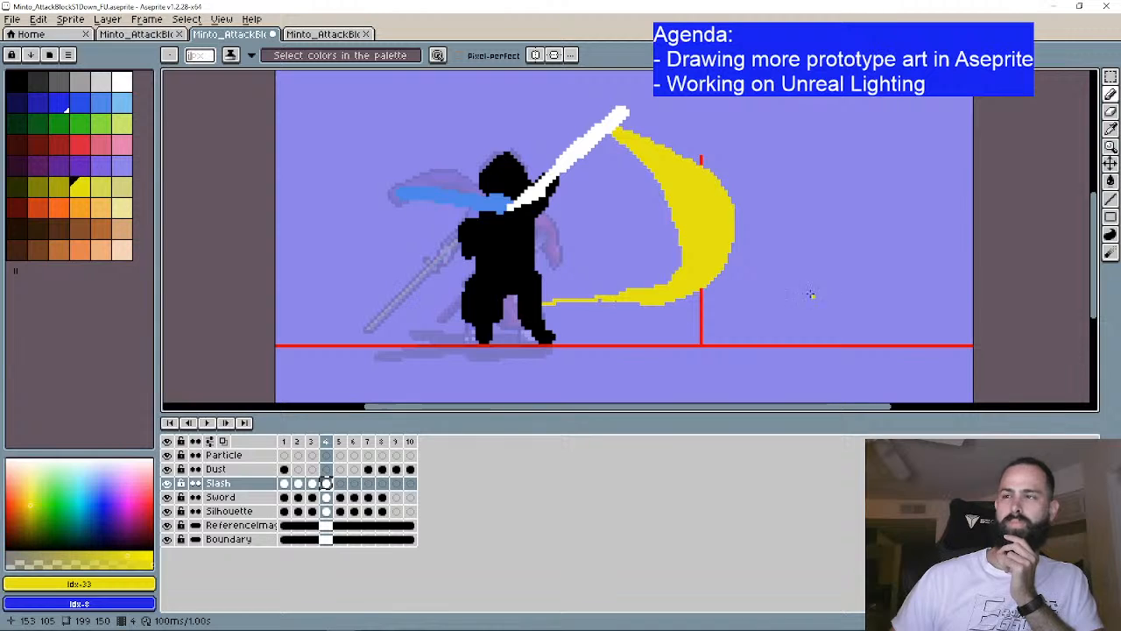
Step: Smooth the upper edge of frame 4's slash tail with the eraser, and trim its thin end away from the leg
scroll(595, 298, right, 2)
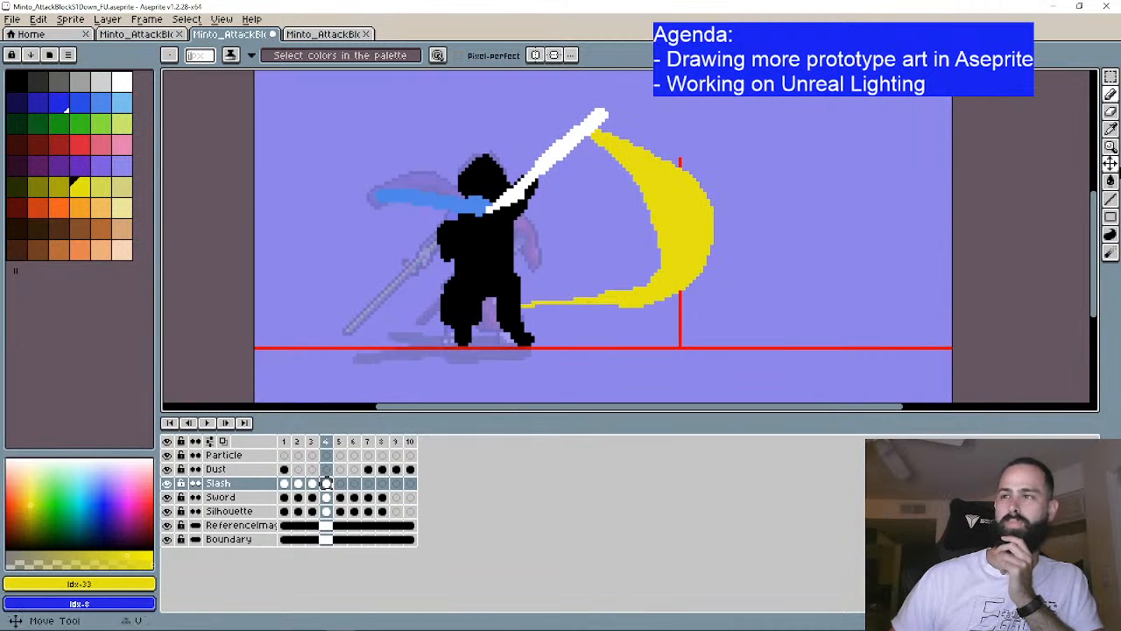
click(1110, 111)
drag(627, 267, 613, 283)
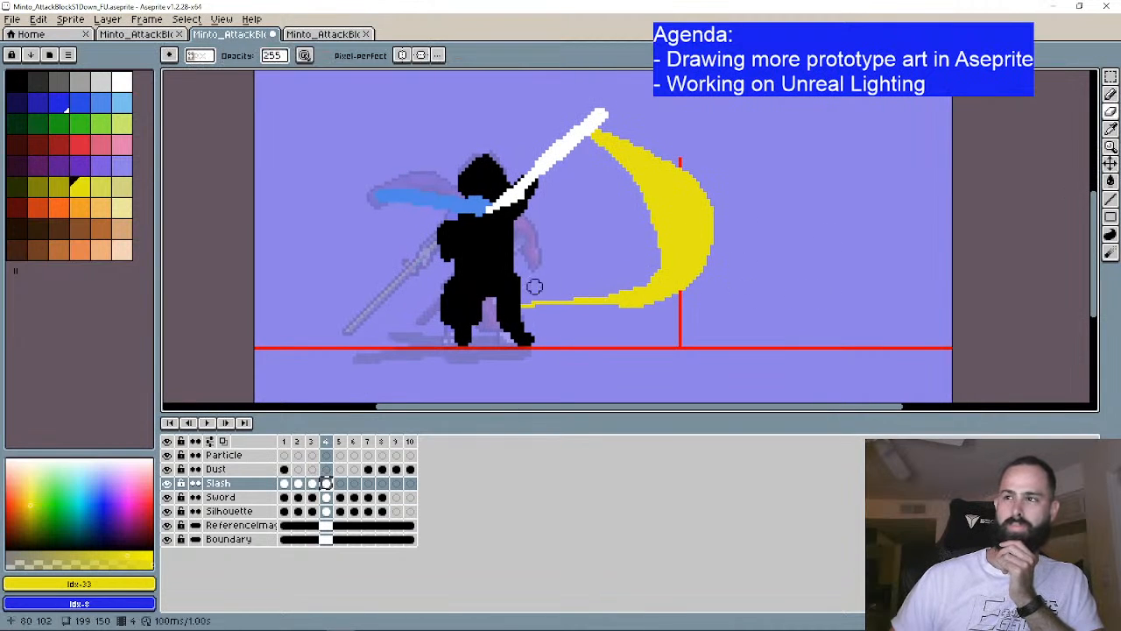
scroll(578, 289, down, 3)
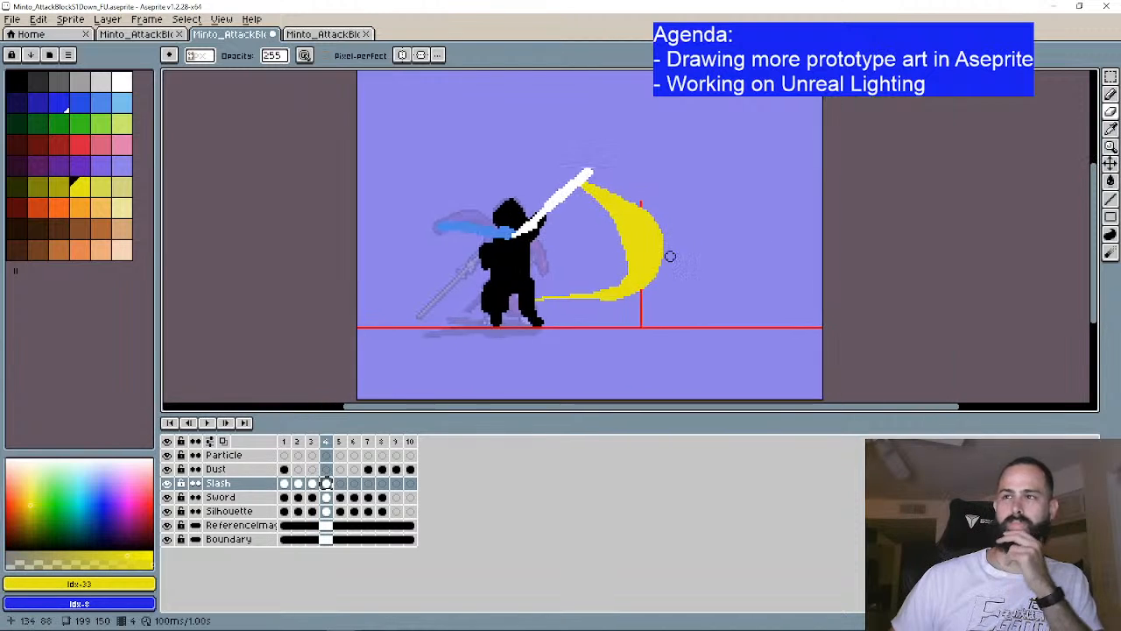
scroll(672, 256, up, 3)
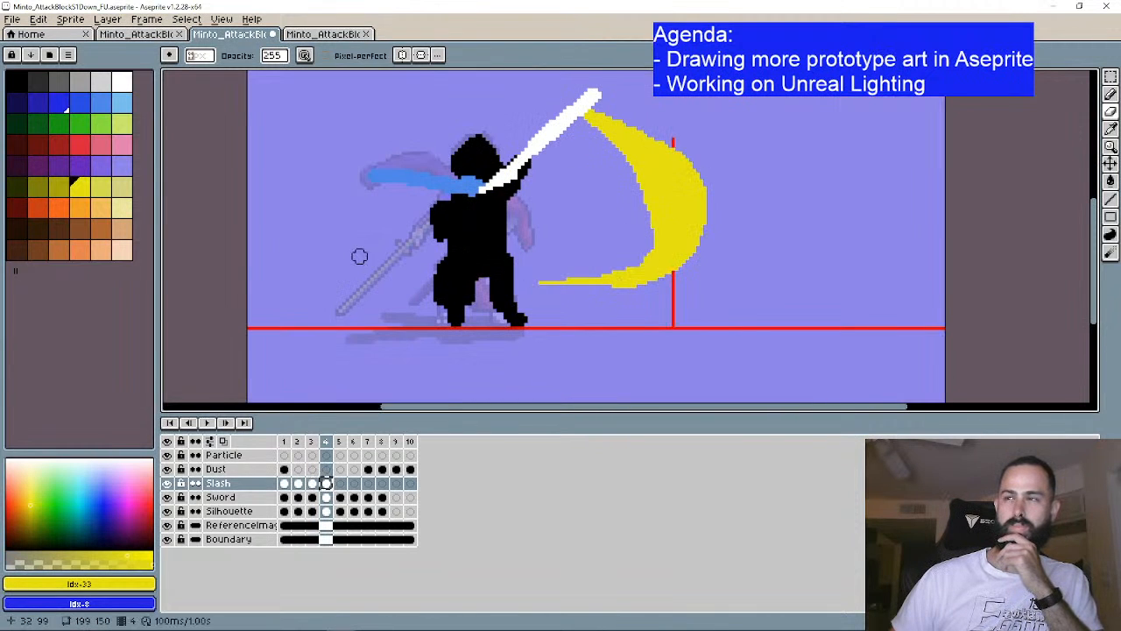
scroll(622, 256, up, 1)
scroll(623, 256, down, 1)
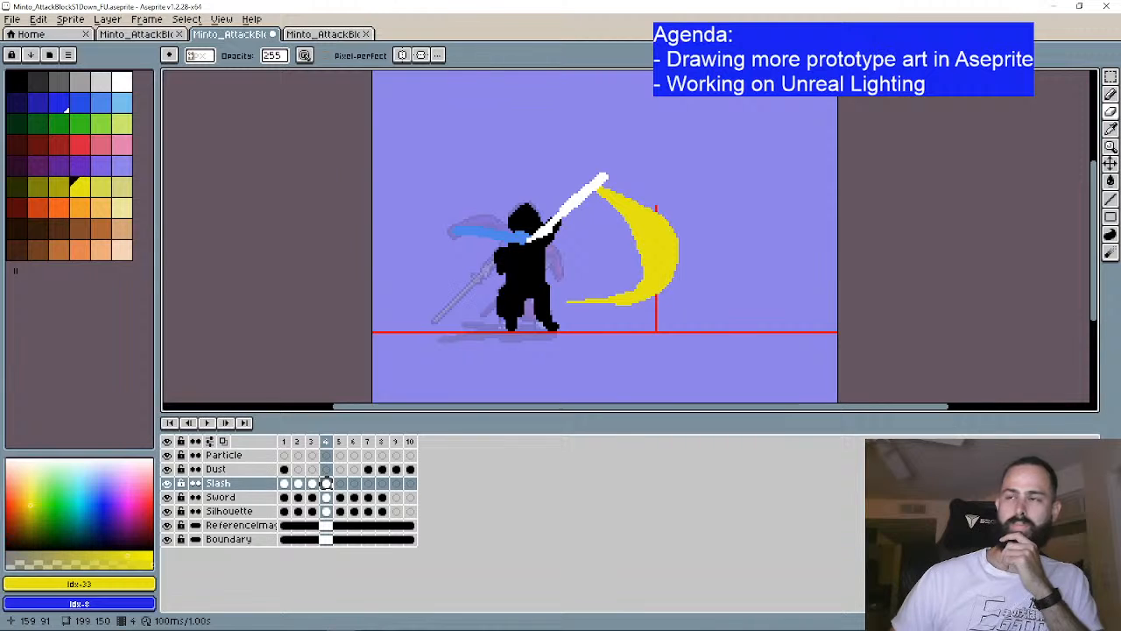
Step: Review frames 1 to 4, extend the slash's thin tail back towards the leg on frame 4, and fill in its underside
click(169, 422)
click(226, 423)
click(226, 422)
click(226, 422)
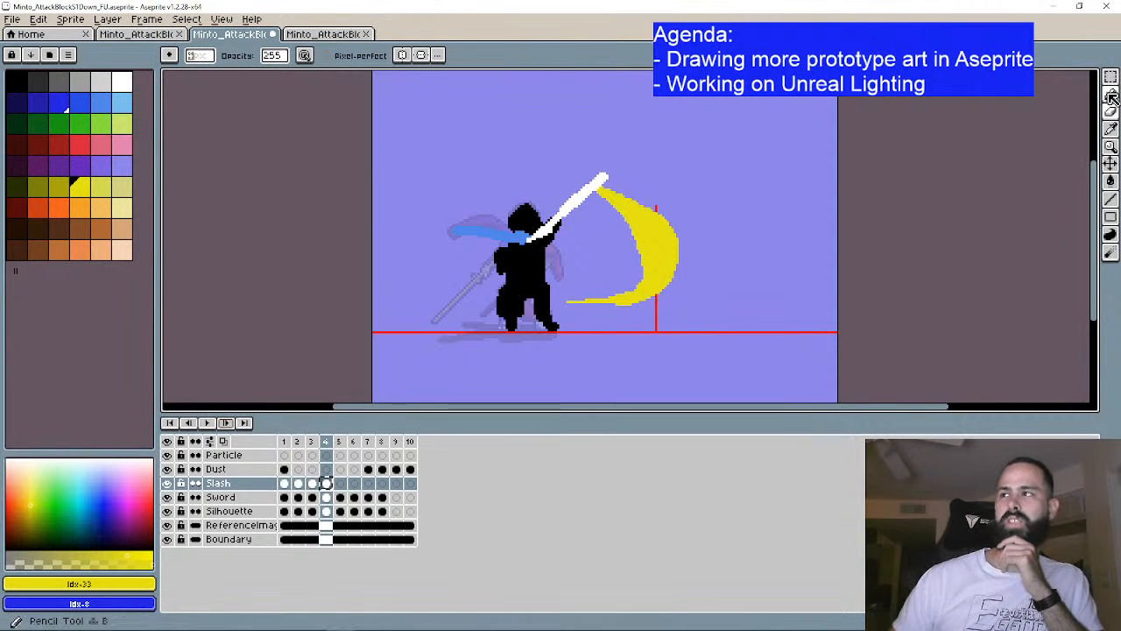
scroll(562, 301, up, 5)
drag(587, 310, 504, 322)
scroll(606, 304, down, 4)
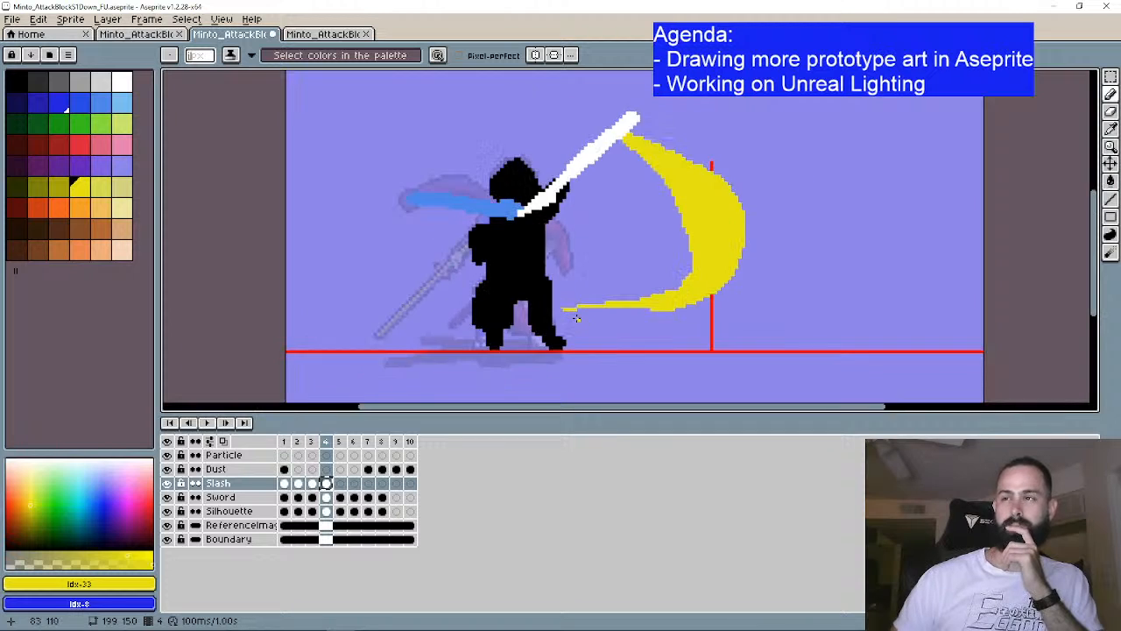
scroll(574, 306, up, 4)
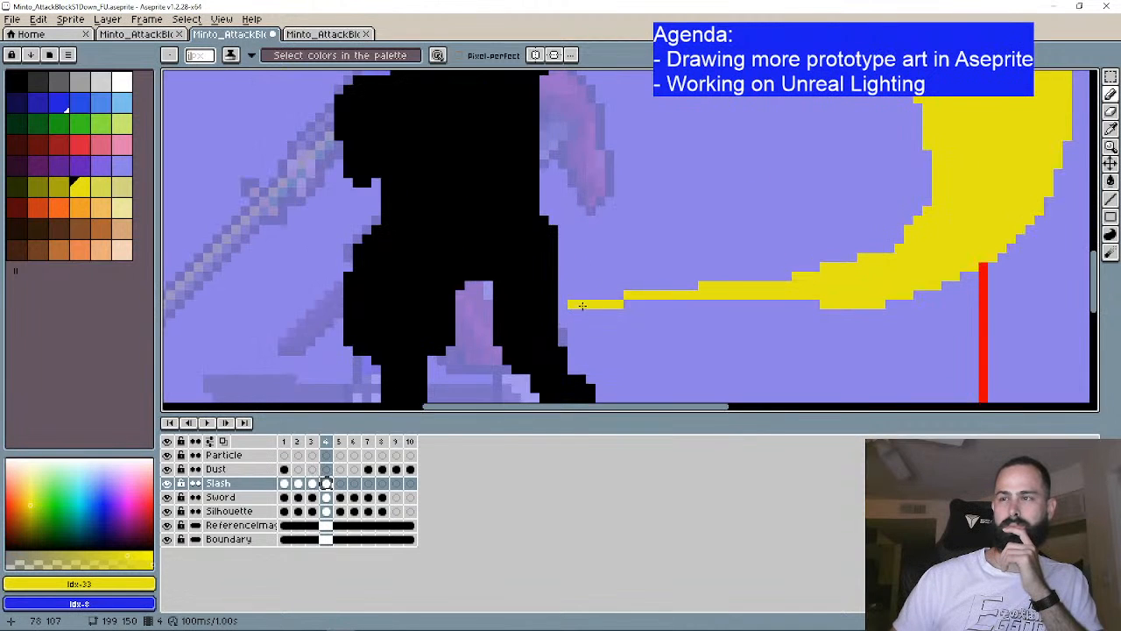
scroll(580, 305, down, 5)
scroll(719, 232, up, 5)
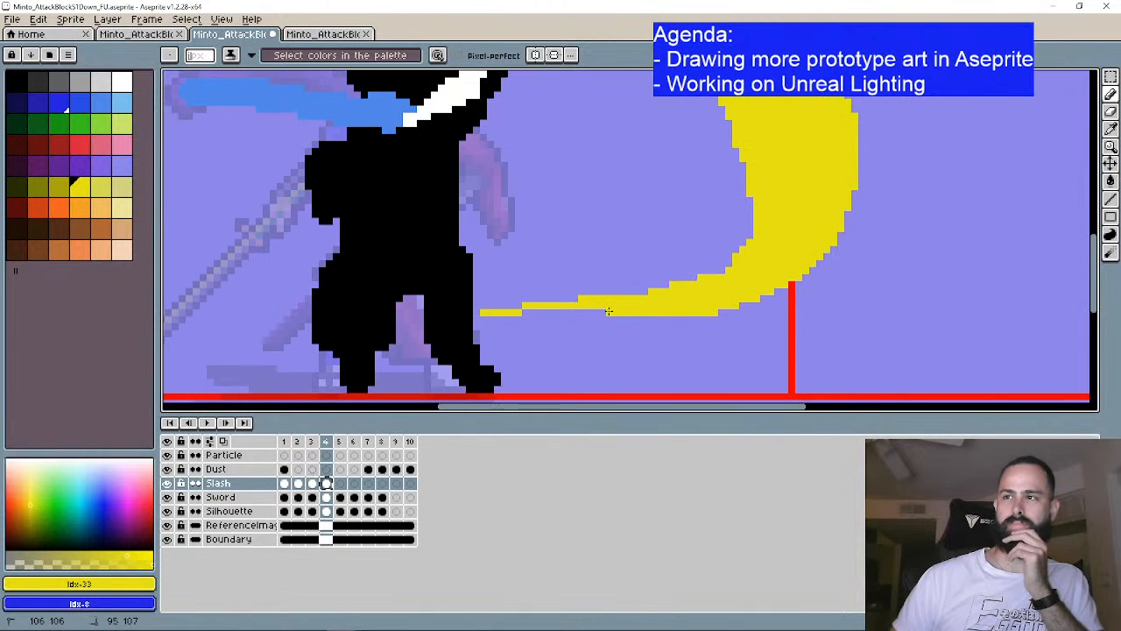
Step: Trim the underside of frame 4's slash with the eraser where the tail meets the lower curve
scroll(613, 308, down, 4)
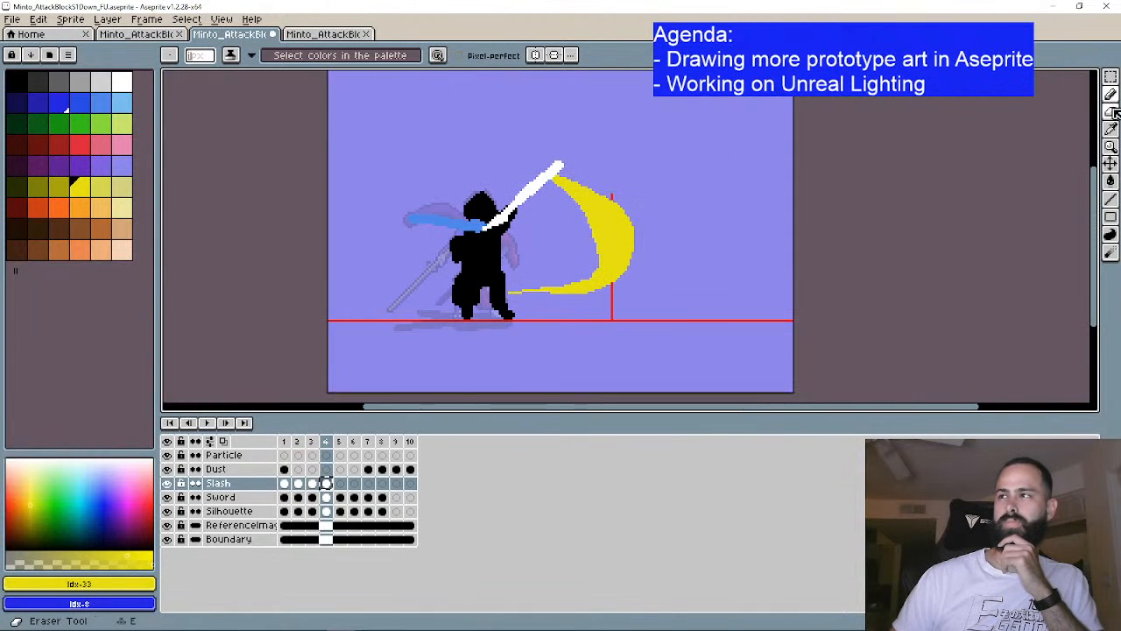
scroll(619, 288, up, 2)
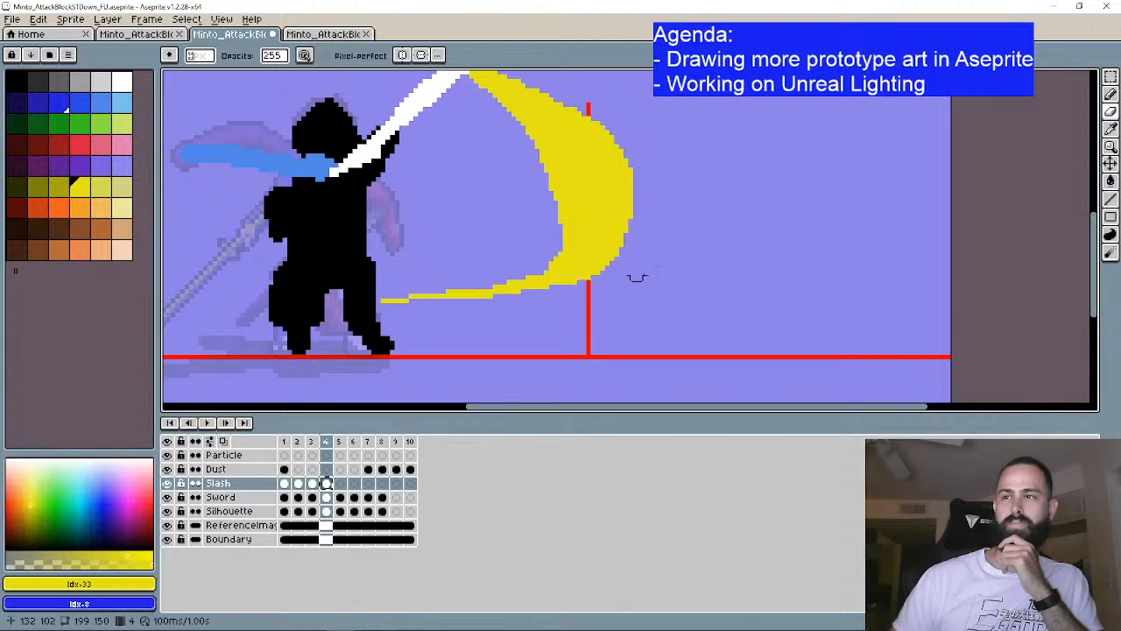
scroll(635, 275, down, 3)
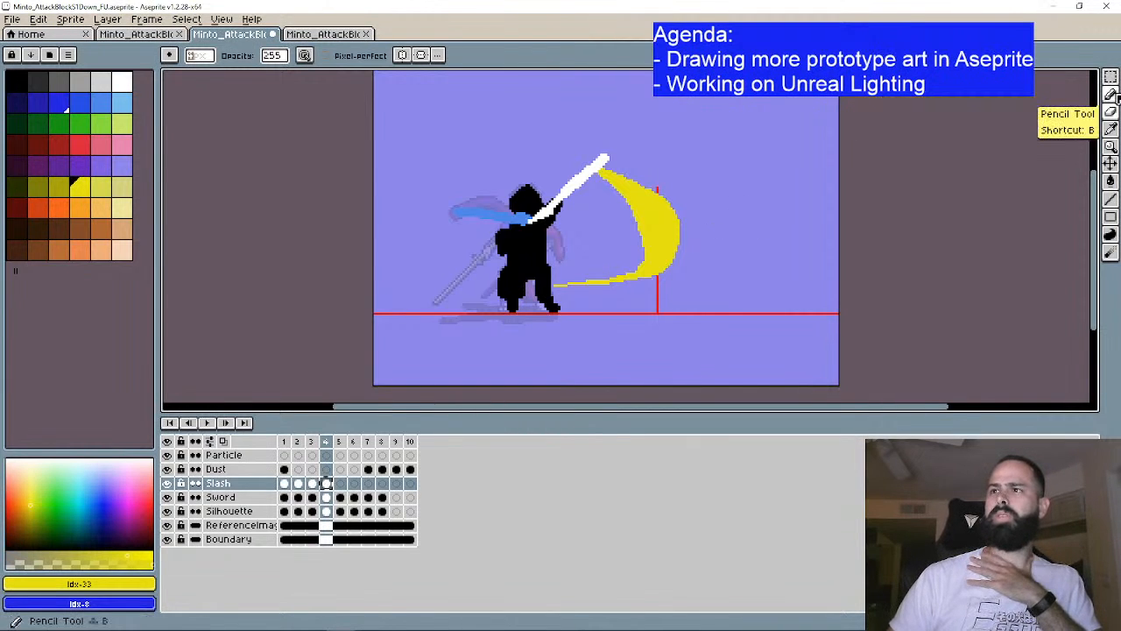
Step: Review the slash motion across frames 1 to 4, and examine the upper tip of frame 4's slash beside the sword
click(170, 423)
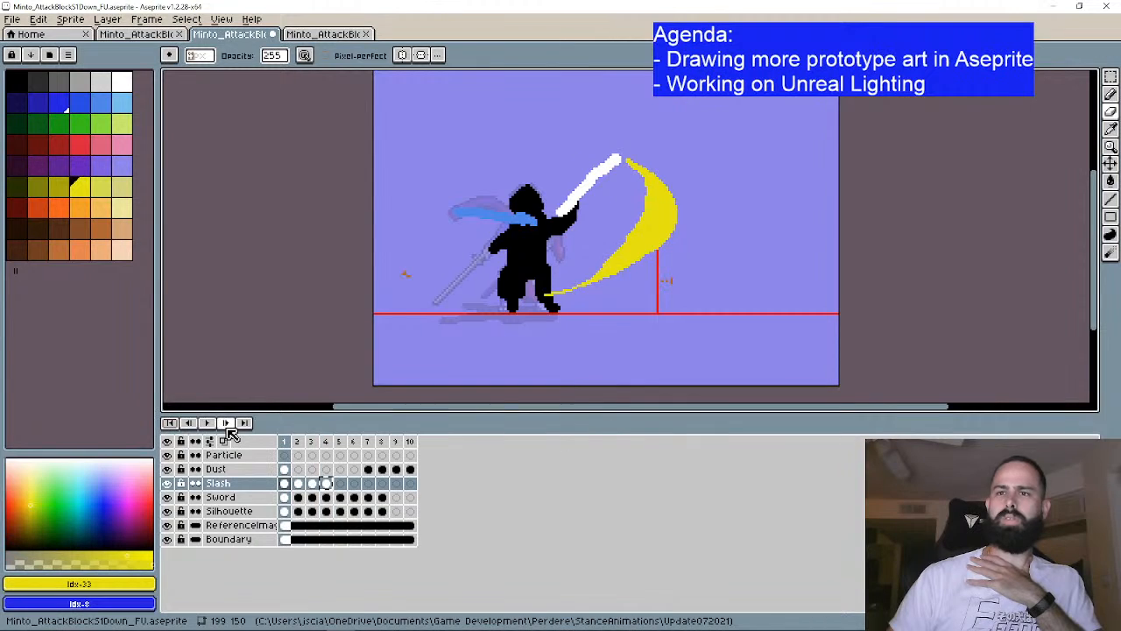
click(226, 423)
click(226, 423)
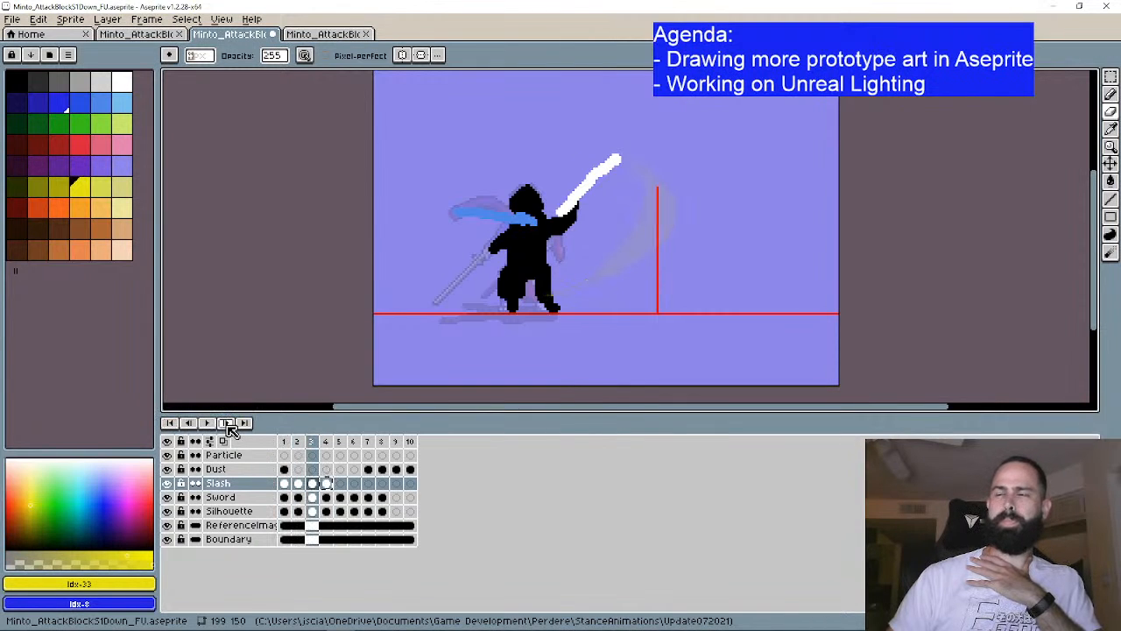
click(226, 423)
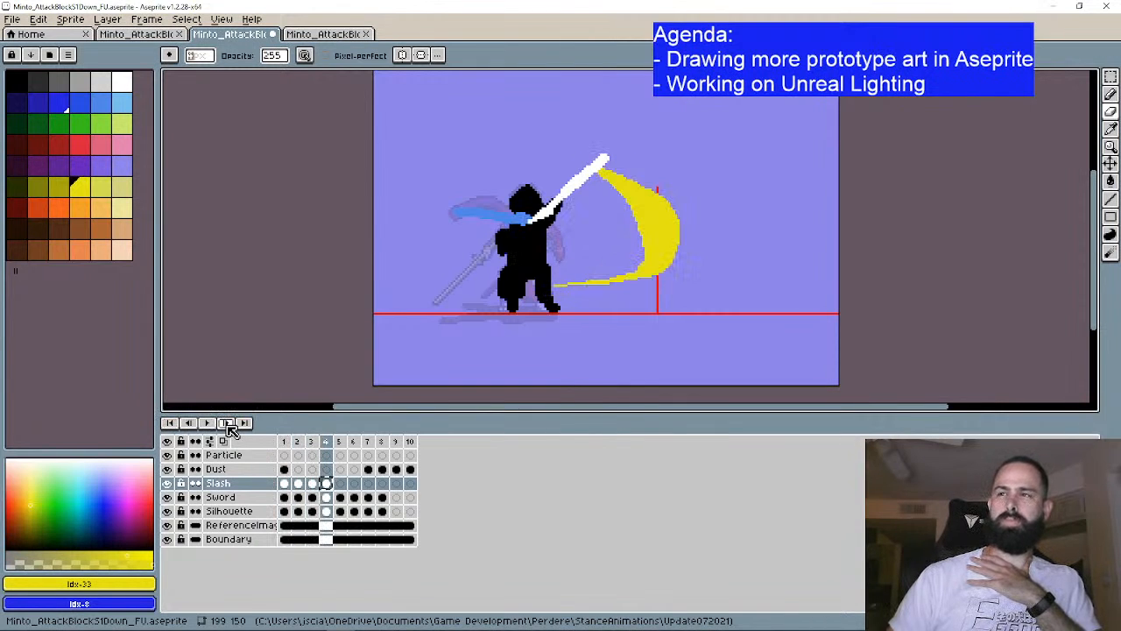
click(1110, 93)
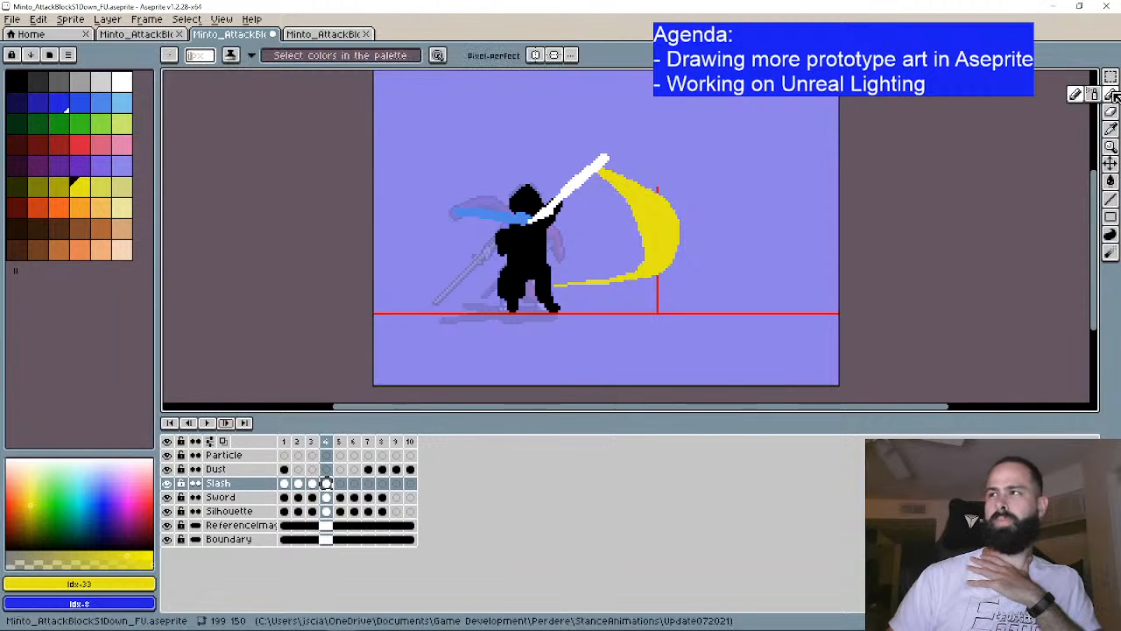
scroll(646, 168, up, 2)
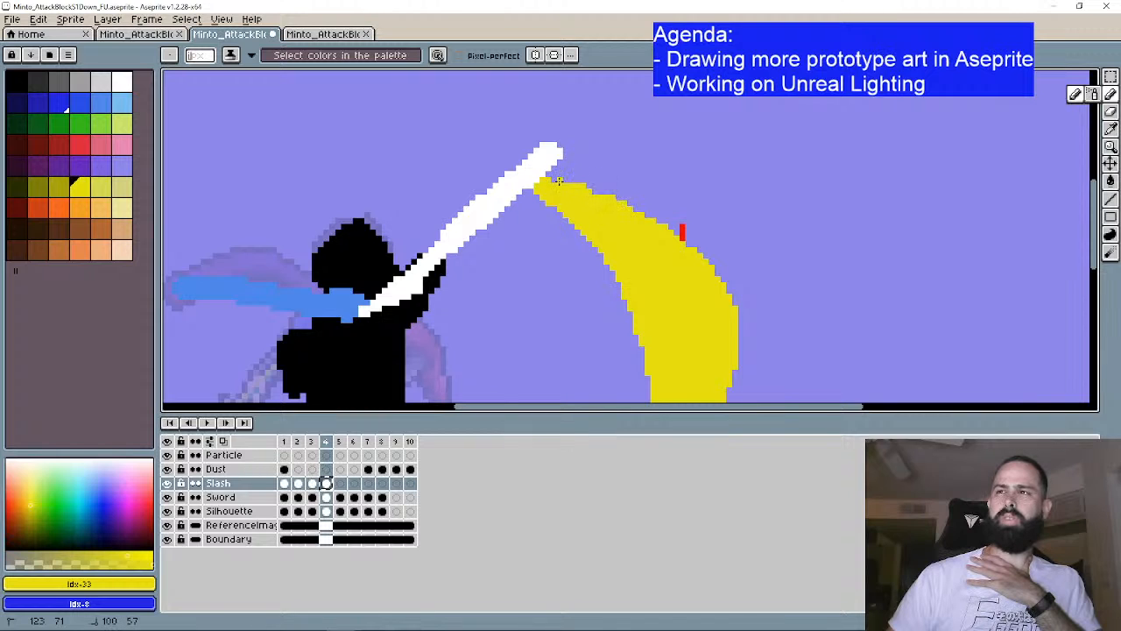
scroll(593, 197, down, 2)
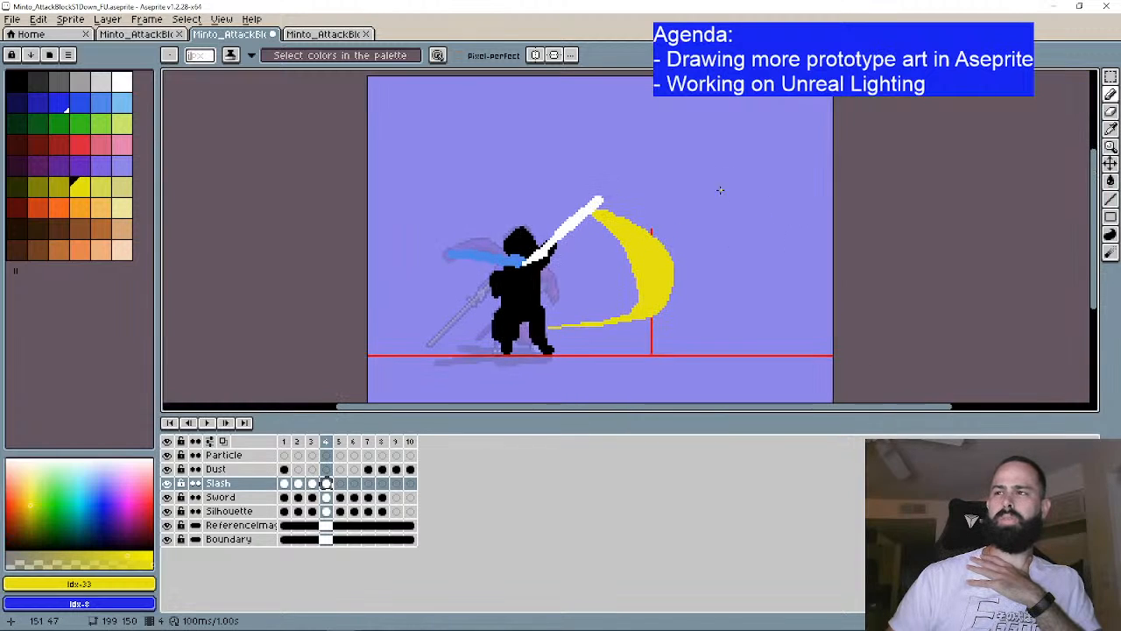
scroll(565, 270, up, 1)
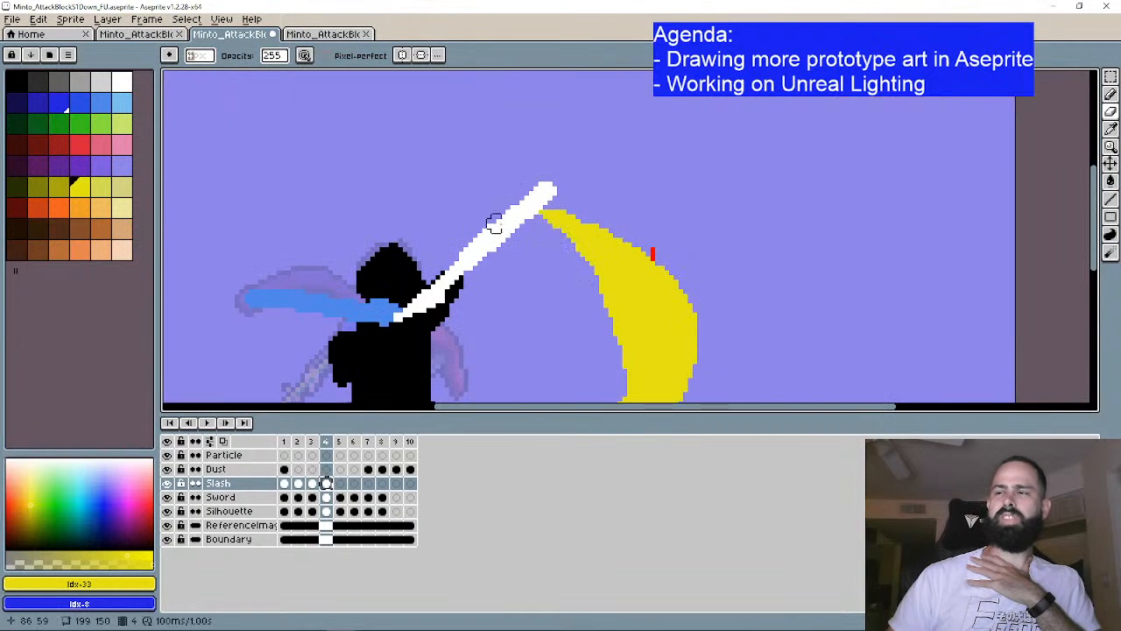
scroll(613, 201, down, 2)
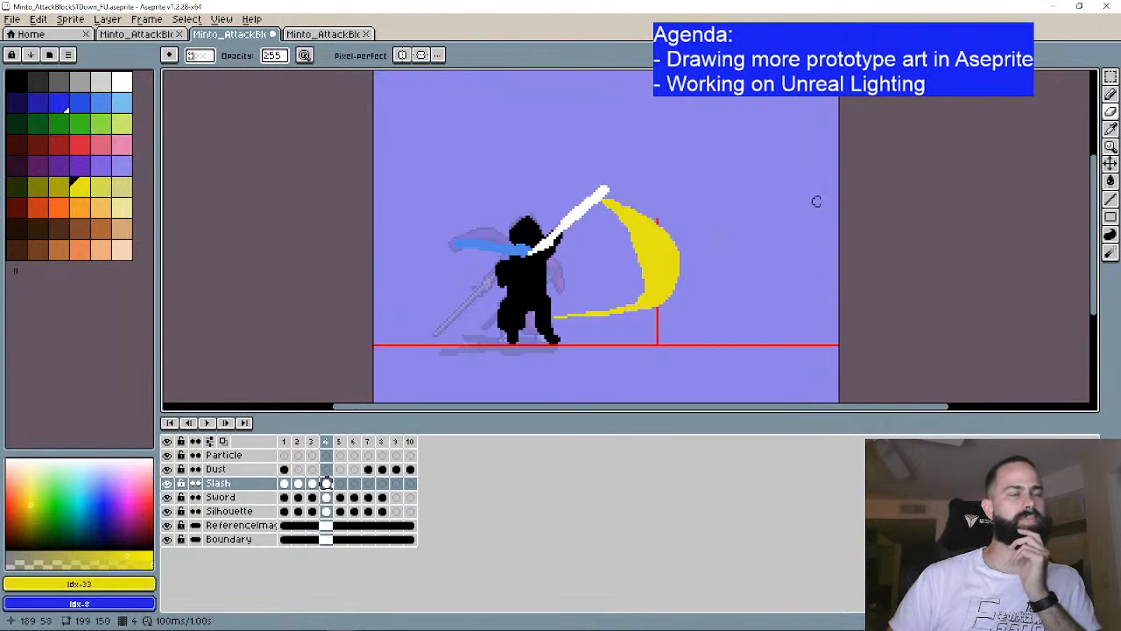
drag(807, 203, 802, 201)
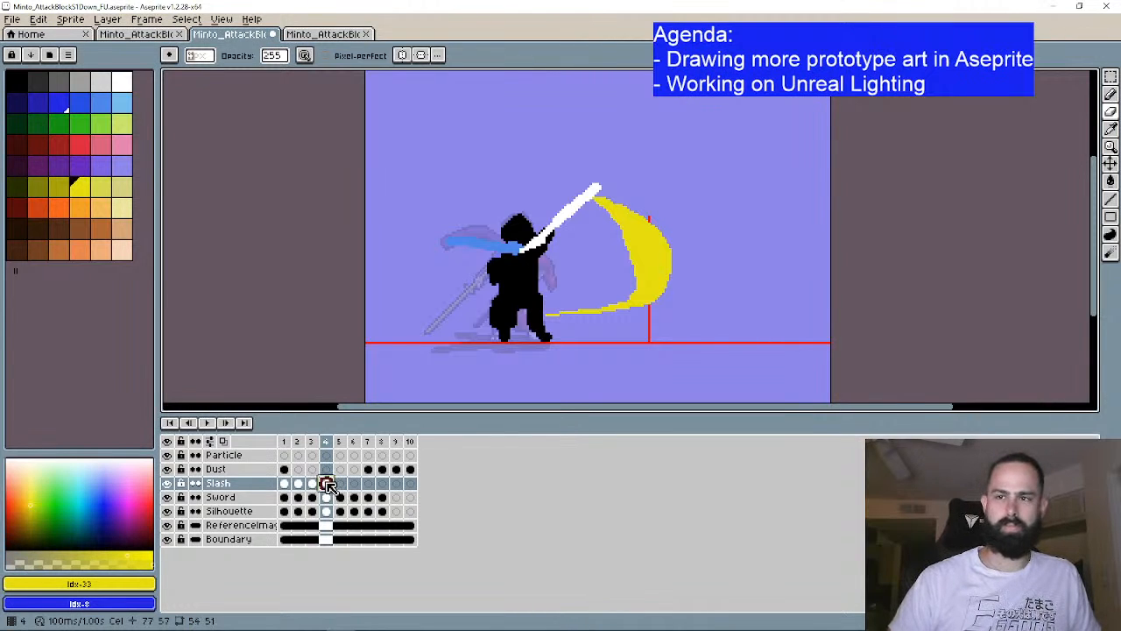
Step: Copy frame 4's slash into frames 5 and 6 of the Slash layer
drag(339, 484, 359, 488)
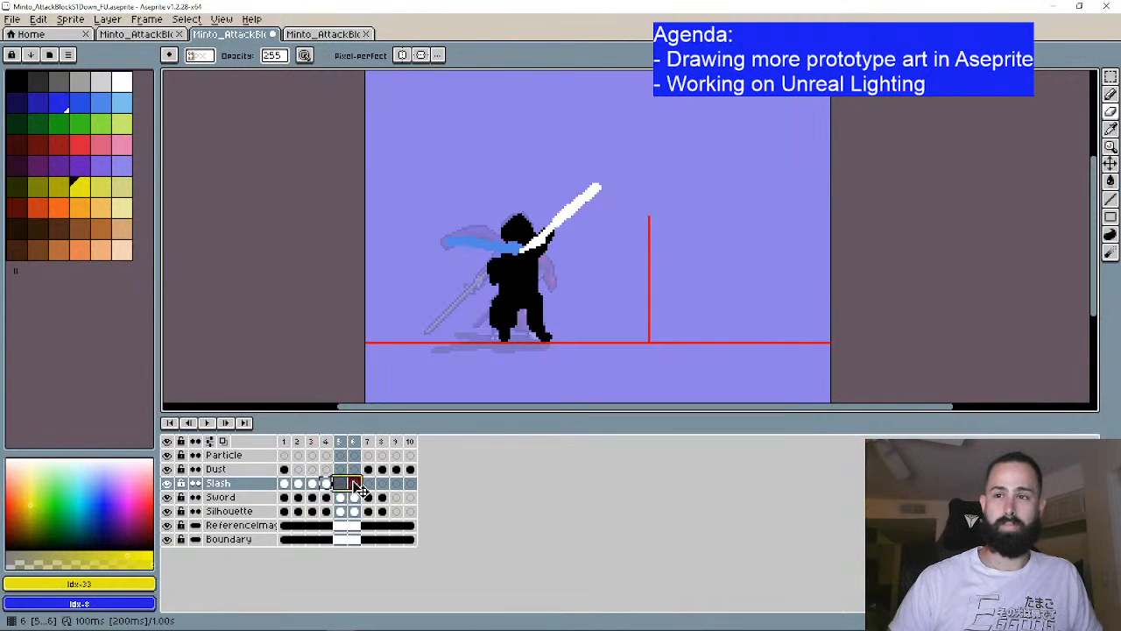
click(342, 488)
key(Left)
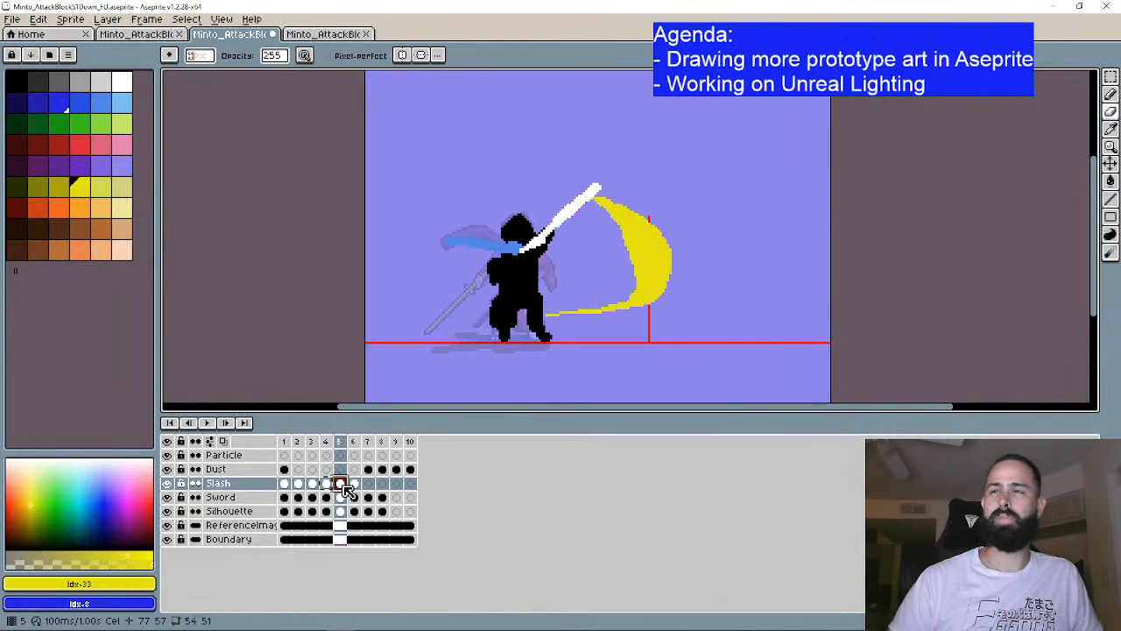
Step: Fade the copied slashes by setting the cel opacity to 130 on frame 5 and 26 on frame 6
double_click(340, 483)
click(590, 307)
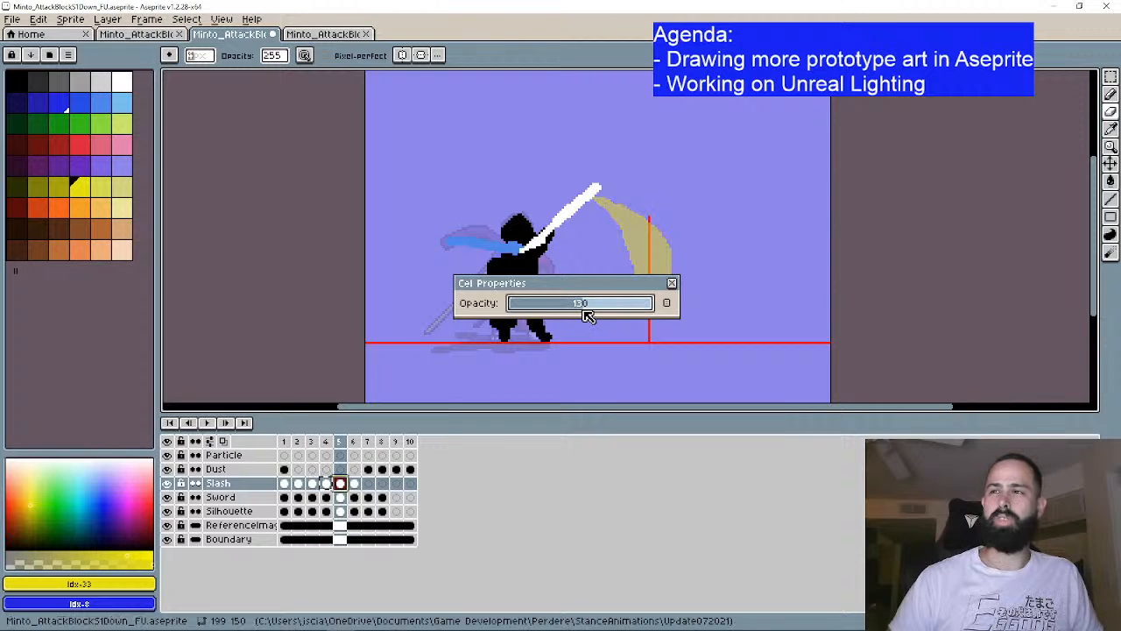
click(672, 284)
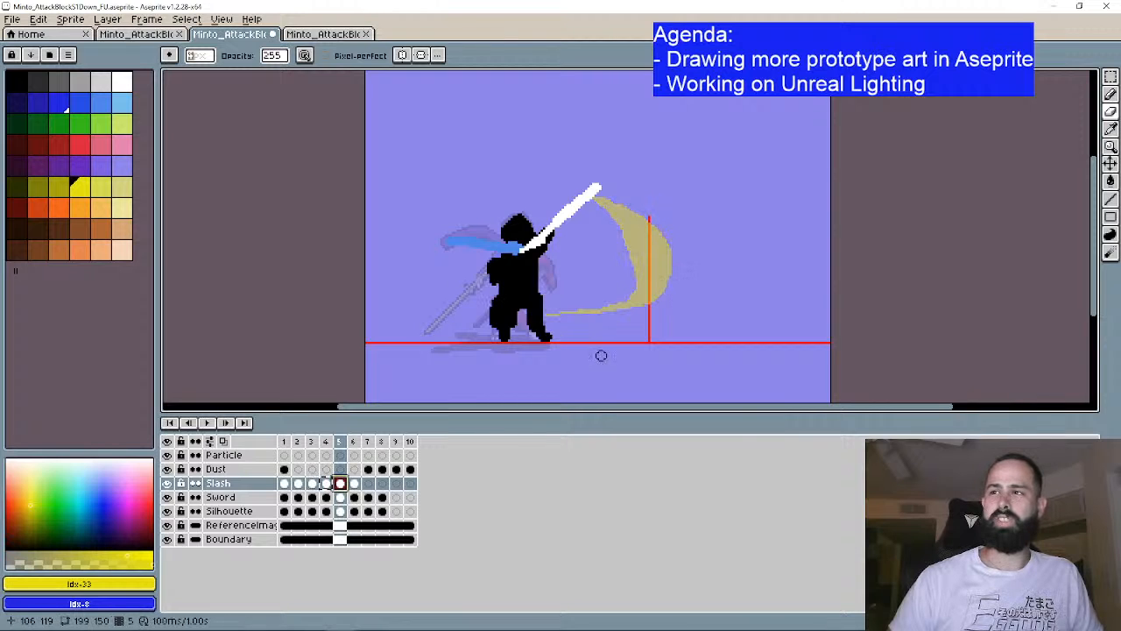
double_click(355, 485)
drag(563, 308, 531, 311)
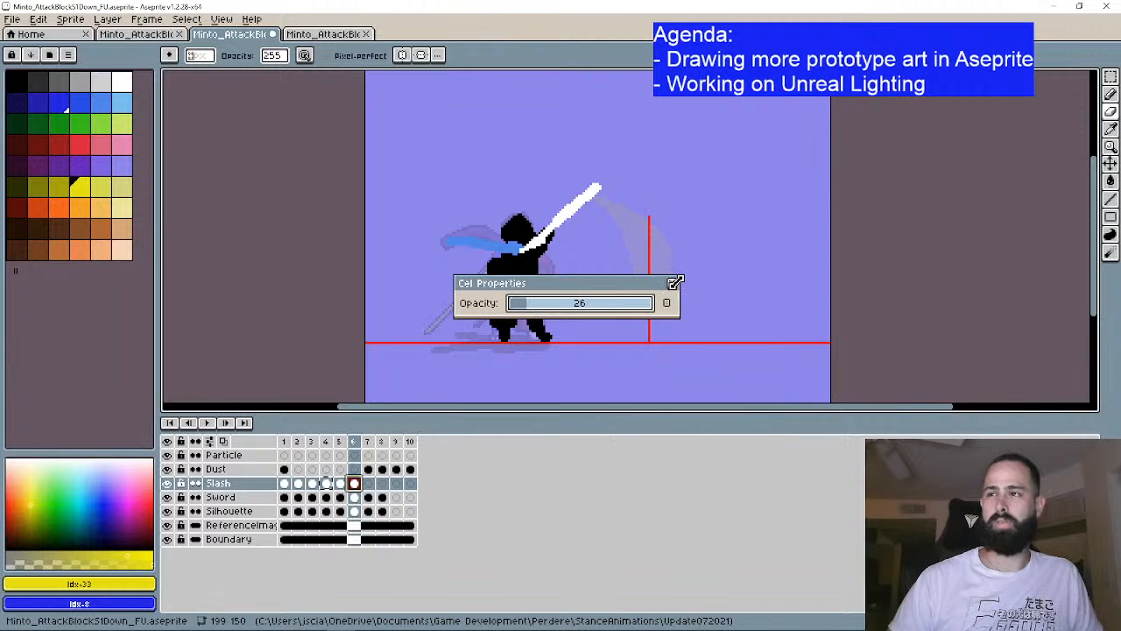
click(672, 283)
Step: Play the animation and step through its frames to check the slash fade and the motion that follows it
click(207, 423)
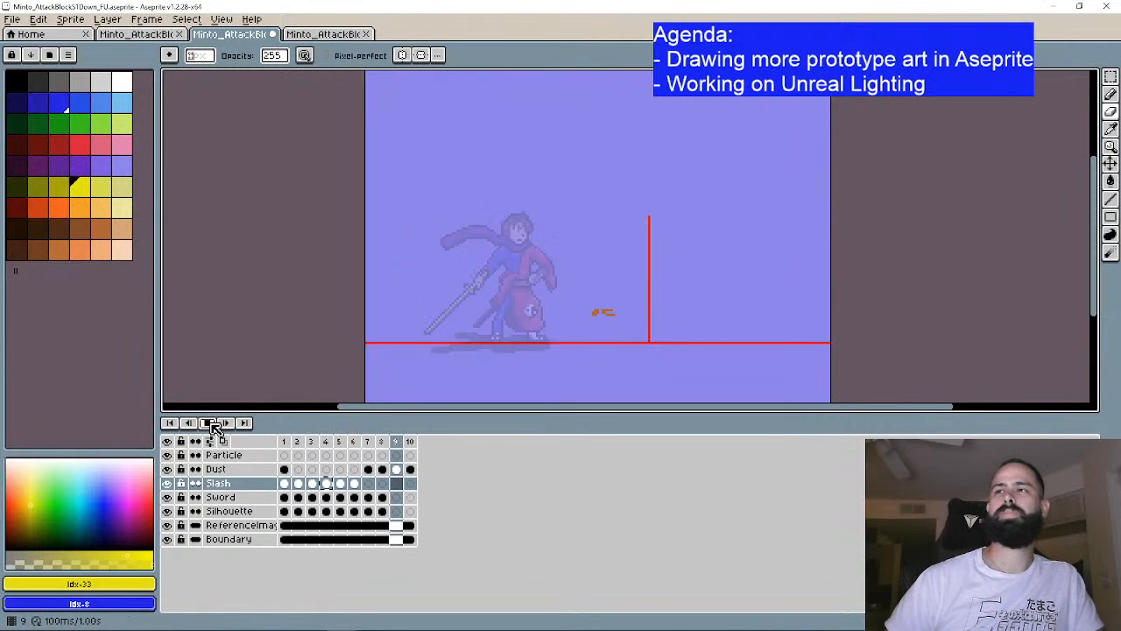
click(216, 426)
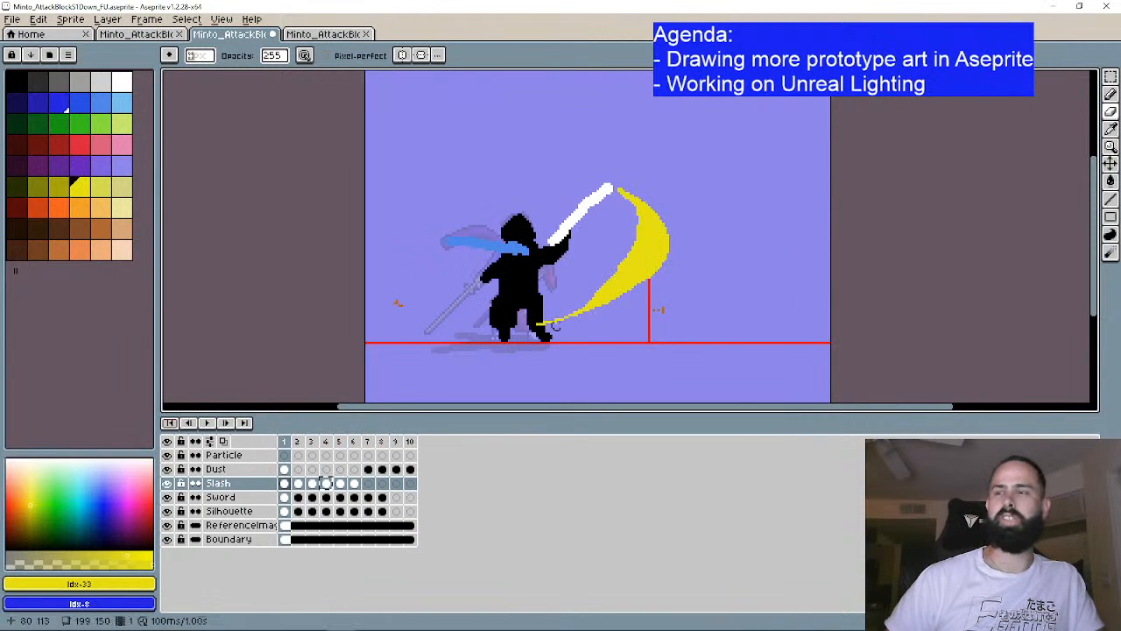
click(227, 423)
click(227, 423)
click(227, 423)
click(227, 423)
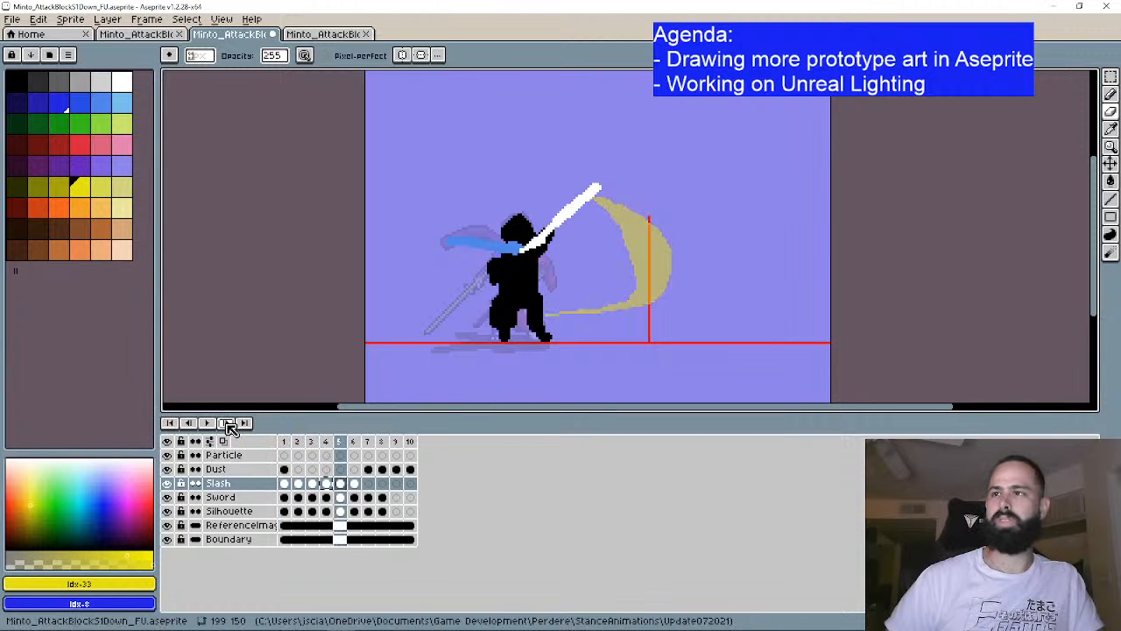
click(227, 423)
click(227, 423)
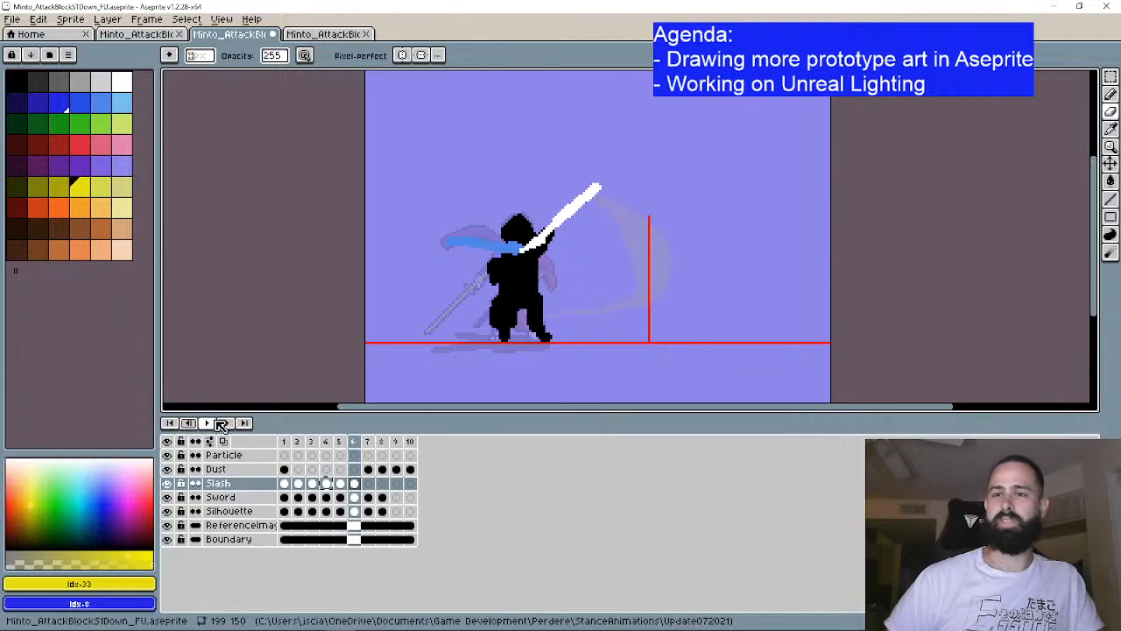
click(234, 422)
click(235, 422)
click(235, 422)
click(235, 422)
click(237, 423)
click(207, 422)
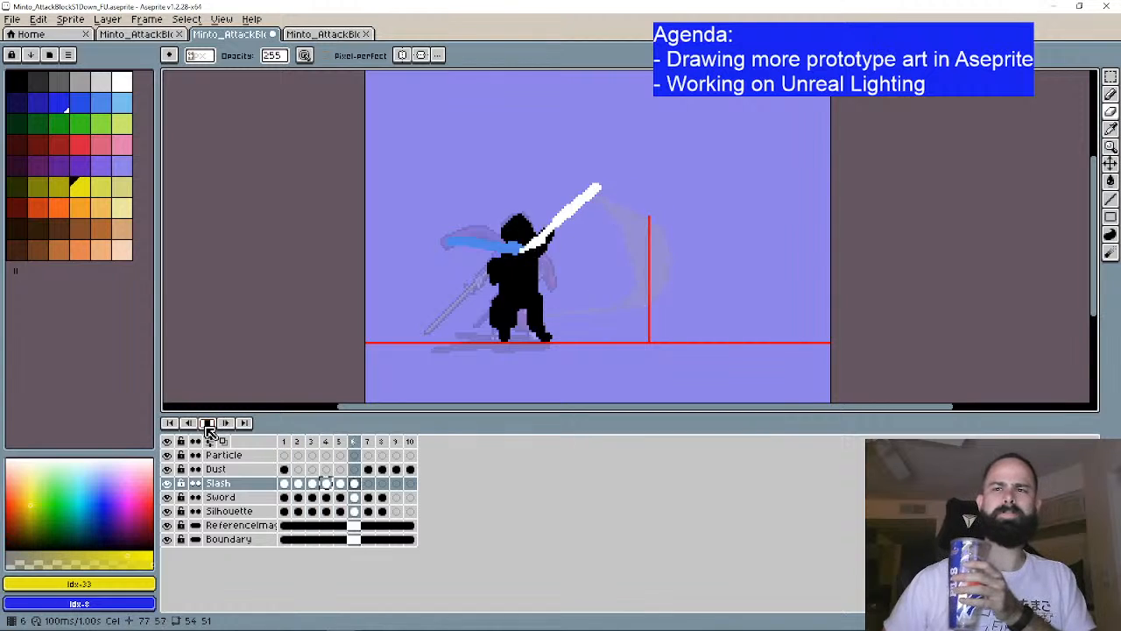
Step: Switch to Minto_AttackBlockS1Up_FU and step through its frames as a comparison
click(345, 37)
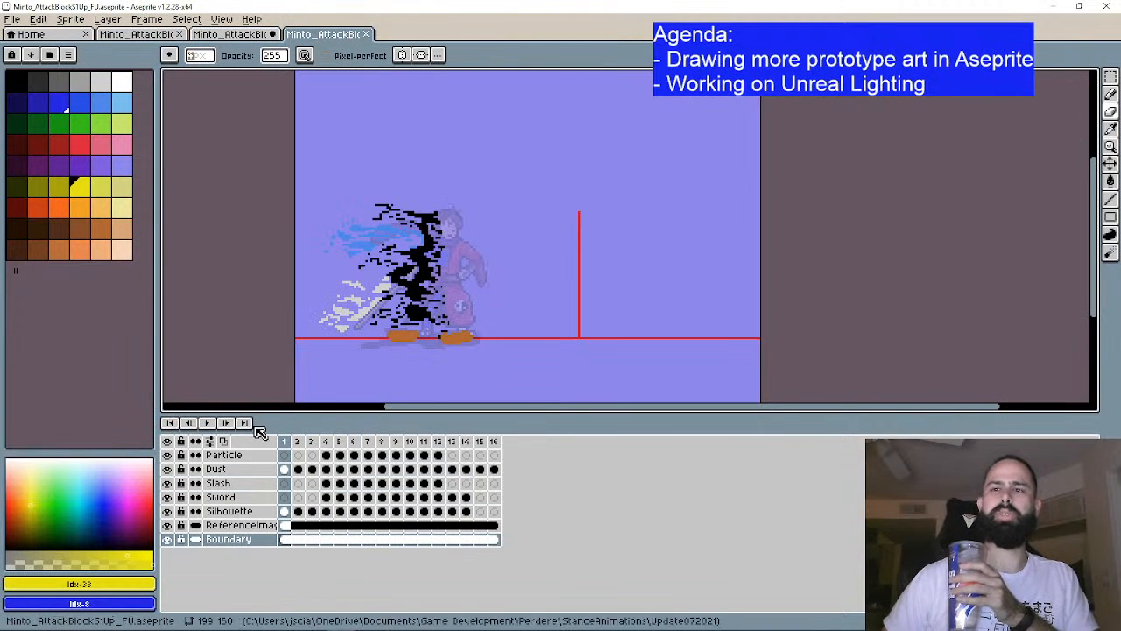
click(226, 423)
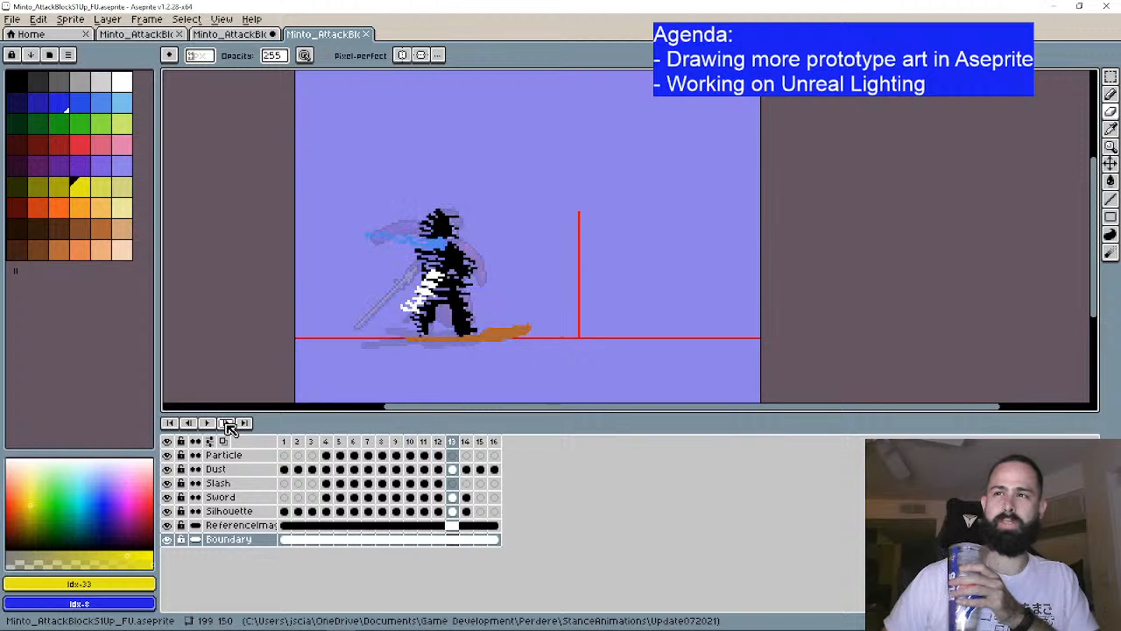
click(170, 423)
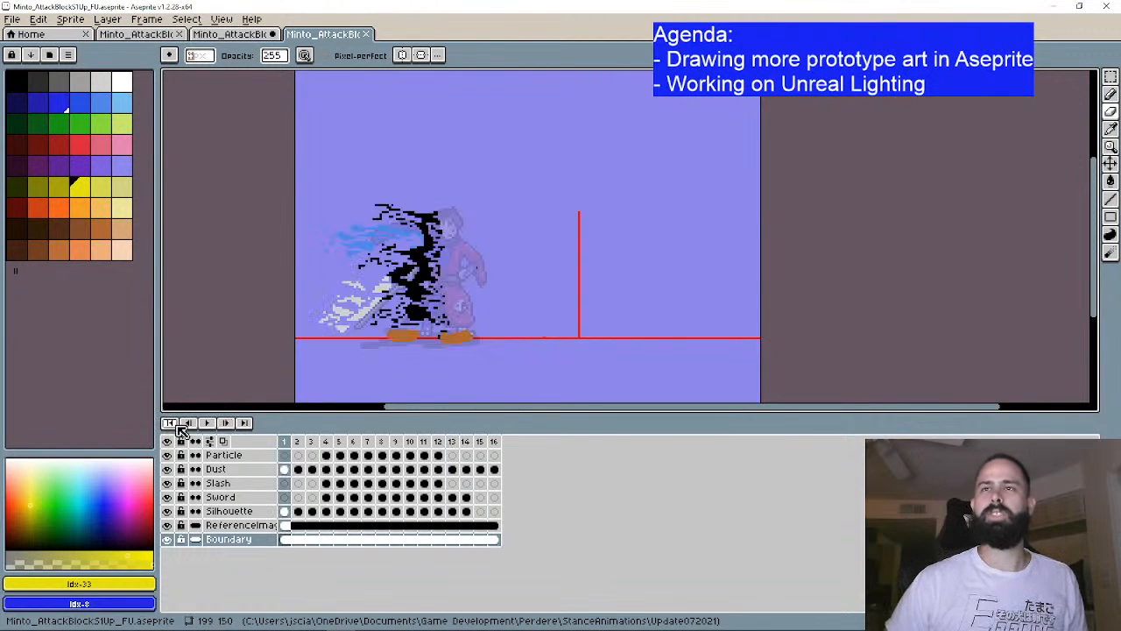
Step: Return to Minto_AttackBlockS1Down_FU and step through all frames, comparing frame 6's pose with the dissolving silhouette on frames 7 and 8
key(ctrl+shift+Tab)
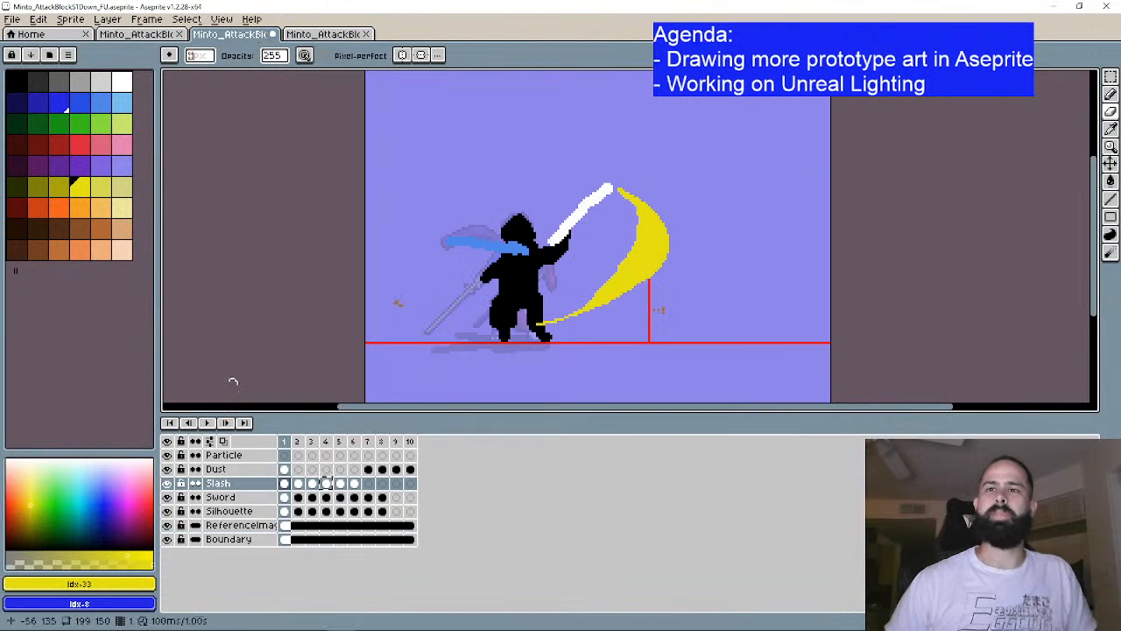
click(237, 425)
click(237, 425)
click(237, 425)
click(238, 424)
click(240, 425)
click(240, 425)
click(239, 424)
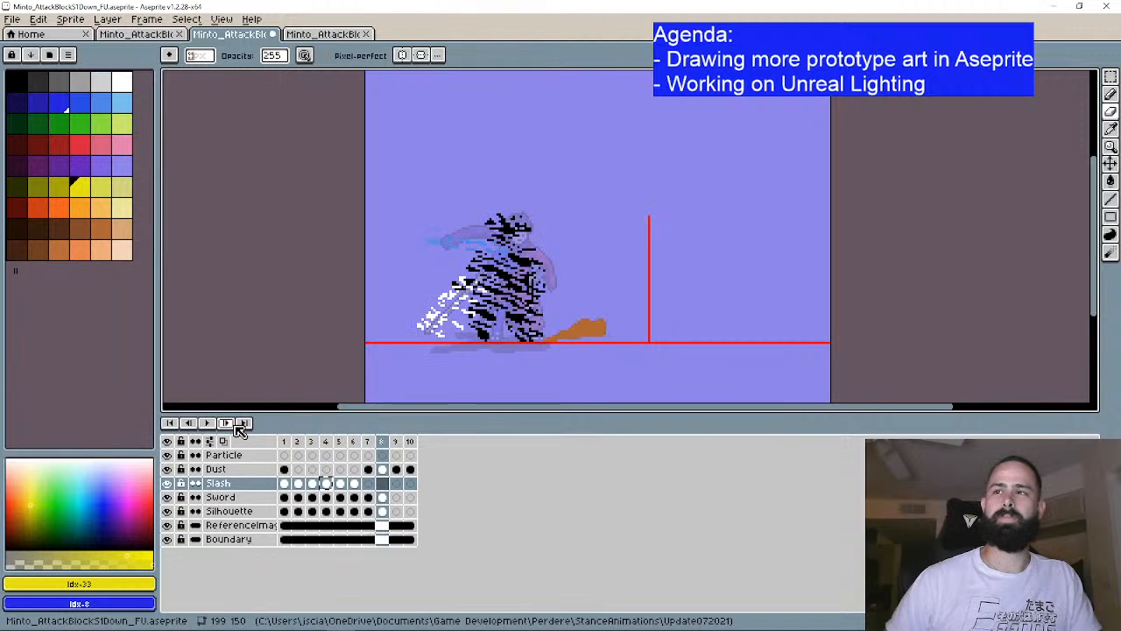
click(240, 424)
click(240, 424)
click(195, 425)
click(194, 424)
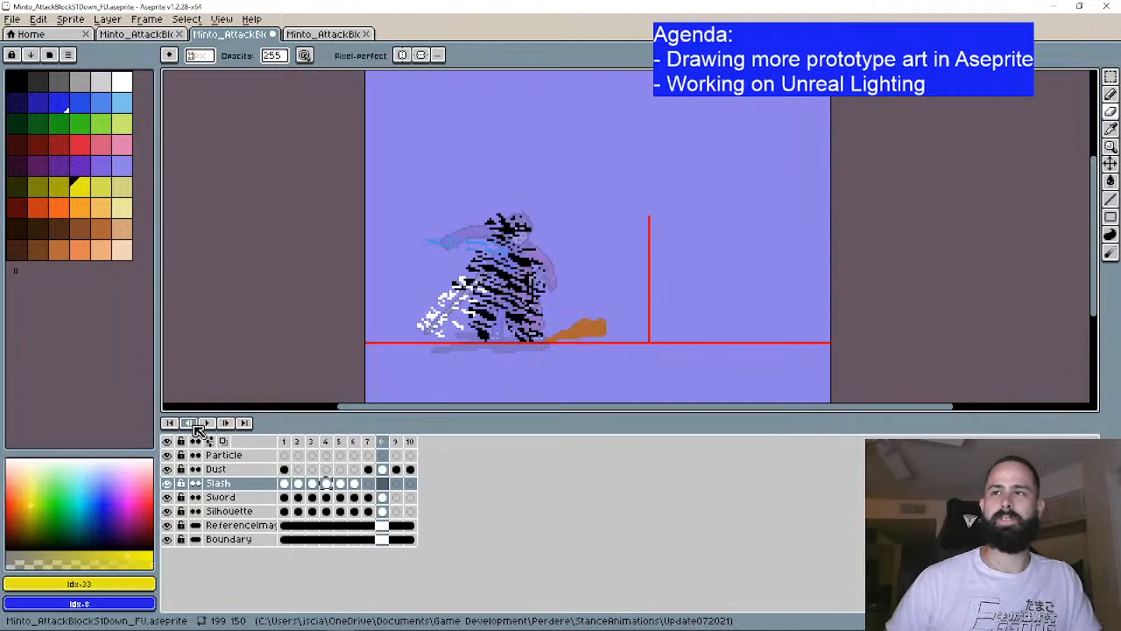
click(194, 425)
click(195, 424)
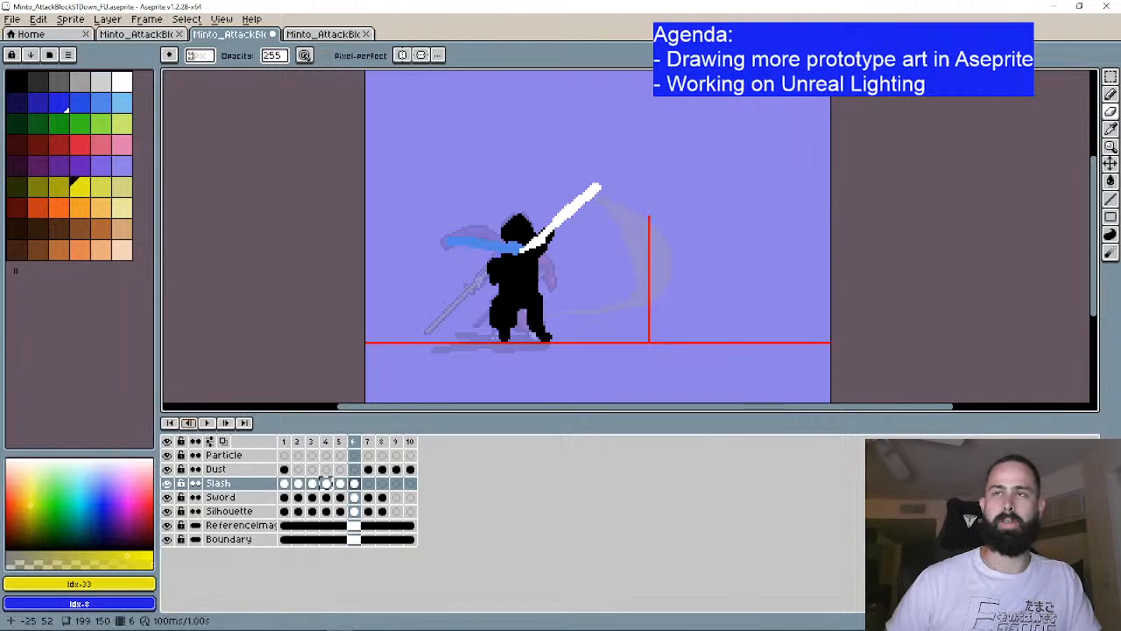
click(229, 423)
click(229, 423)
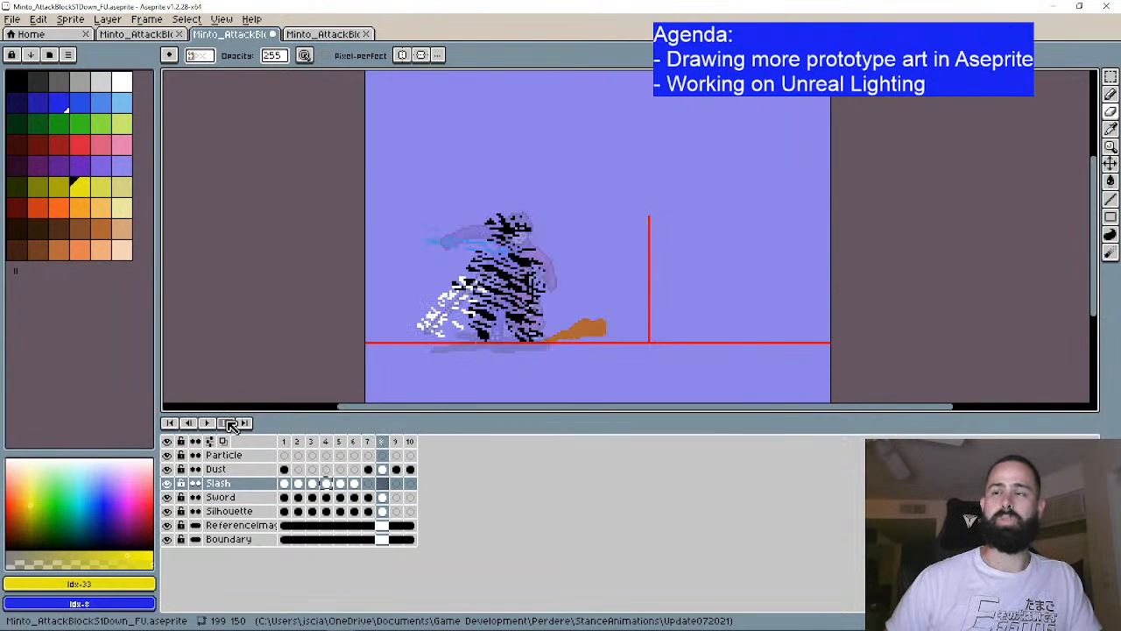
click(229, 423)
Step: Play the Minto_AttackBlockS1Up_FU animation again to study how its silhouette dissolves
click(310, 35)
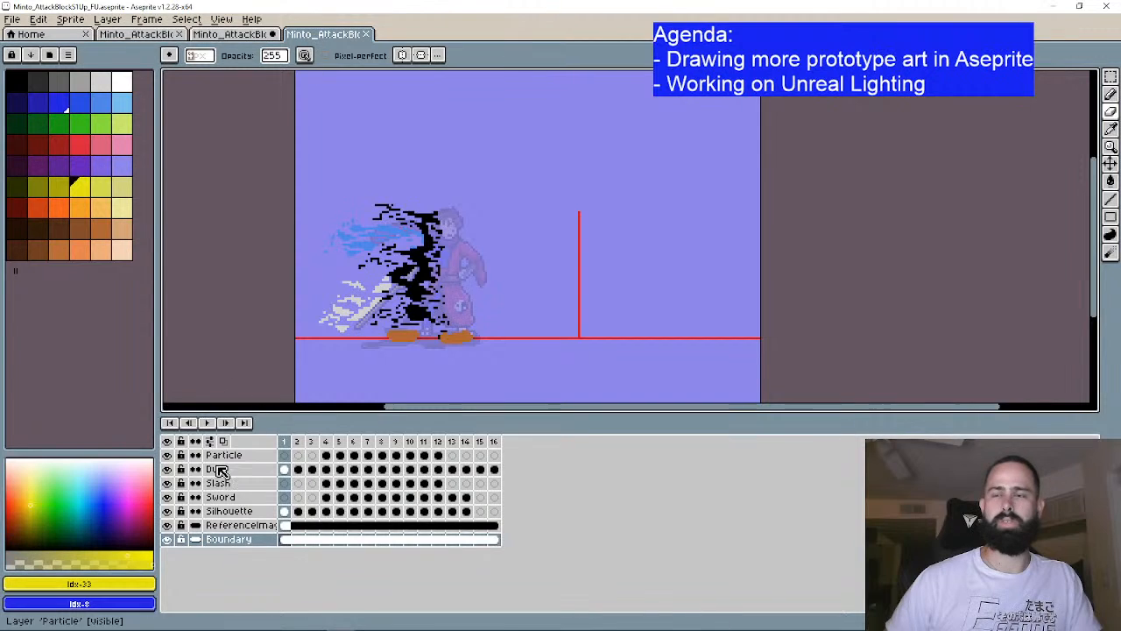
click(189, 423)
click(189, 424)
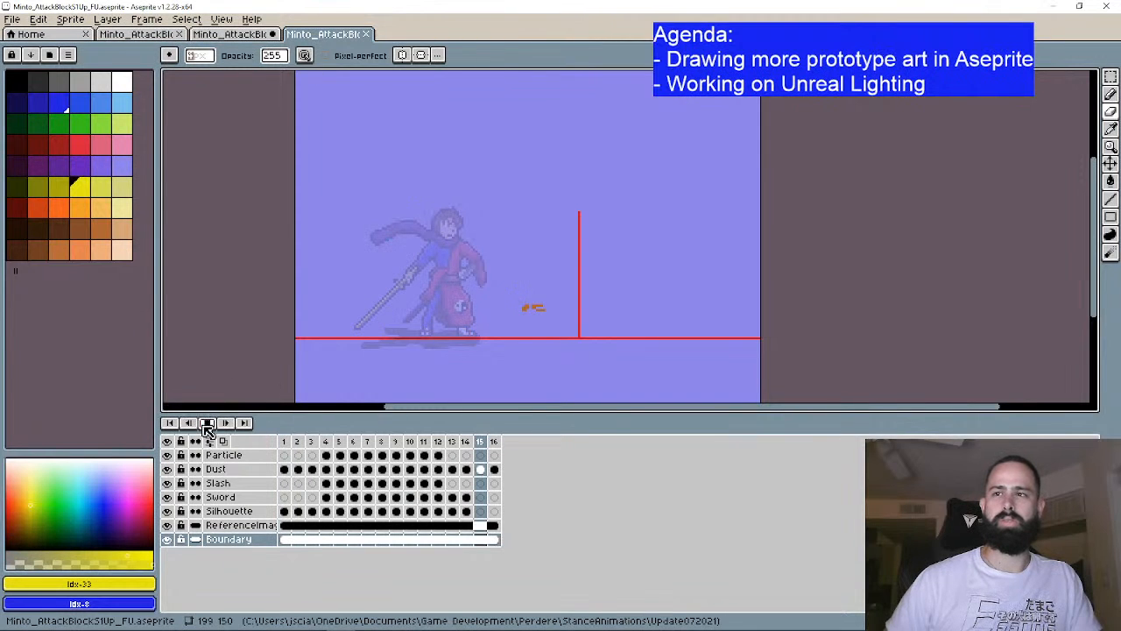
click(206, 423)
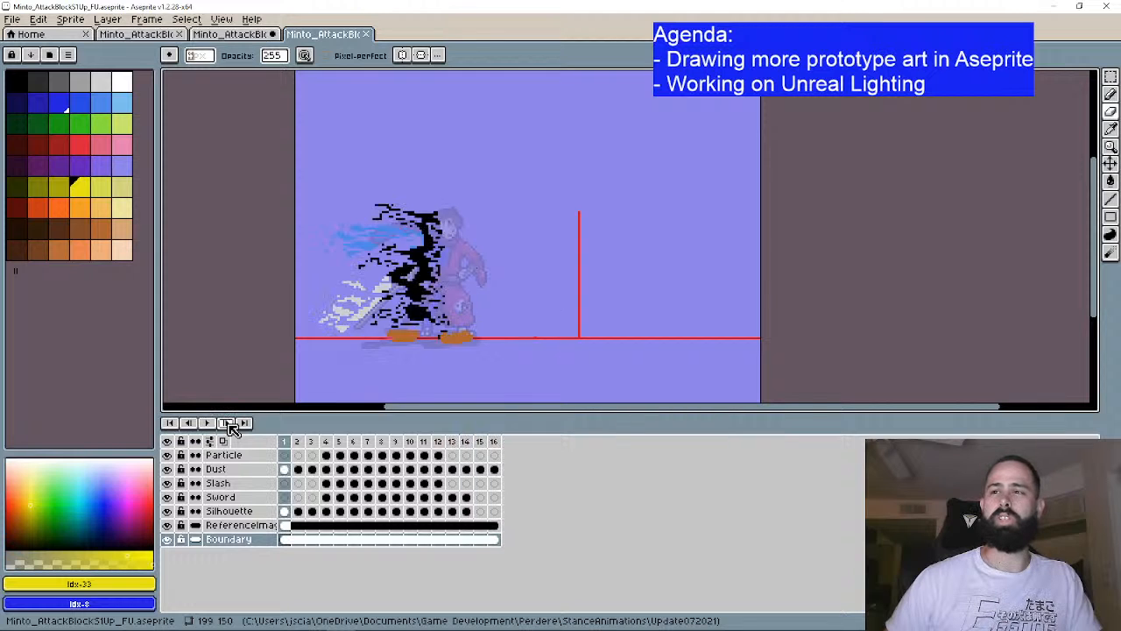
click(196, 423)
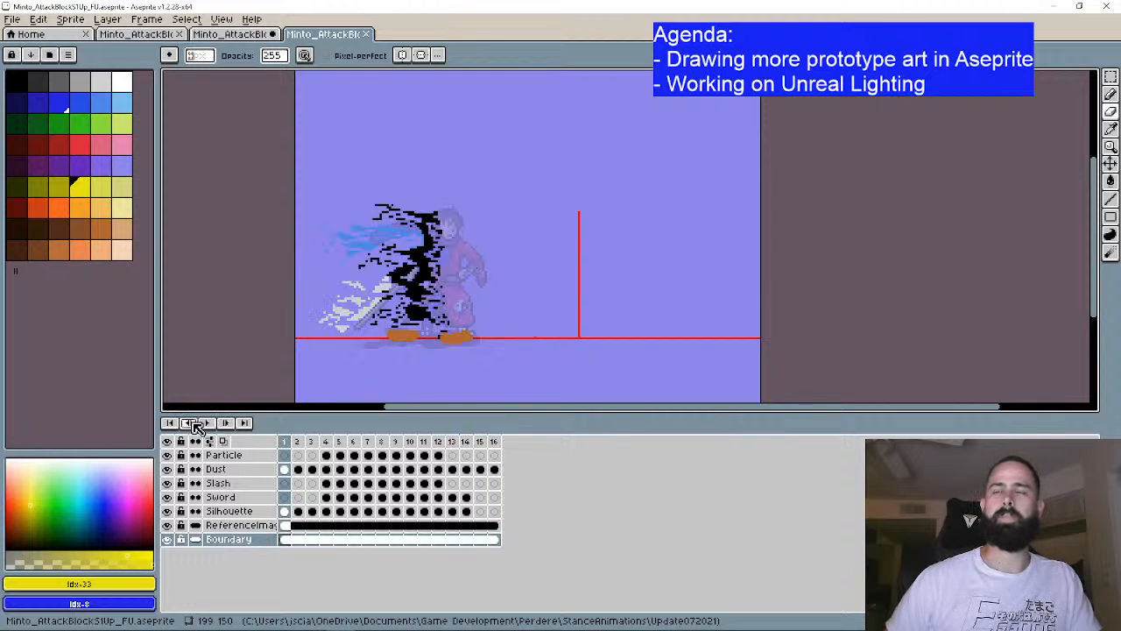
Step: In Minto_AttackBlockS1Down_FU, clear the dissolving sword and silhouette from frames 7 and 8, and copy frame 6's sword and silhouette into frame 7
click(230, 33)
click(190, 423)
click(190, 423)
click(190, 423)
click(226, 423)
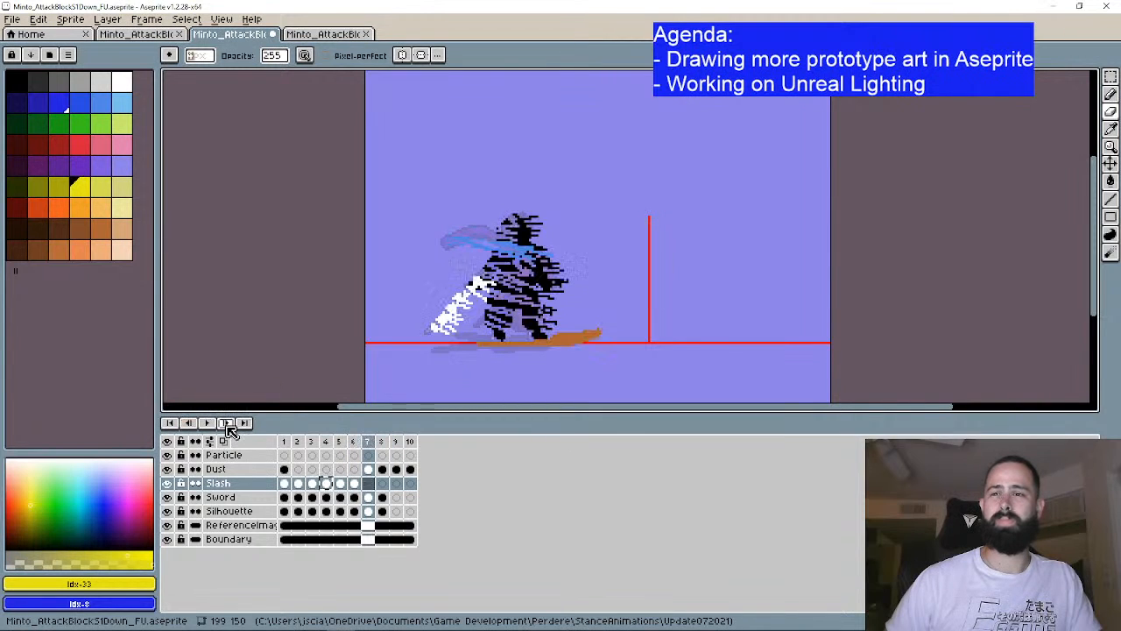
drag(368, 497, 388, 513)
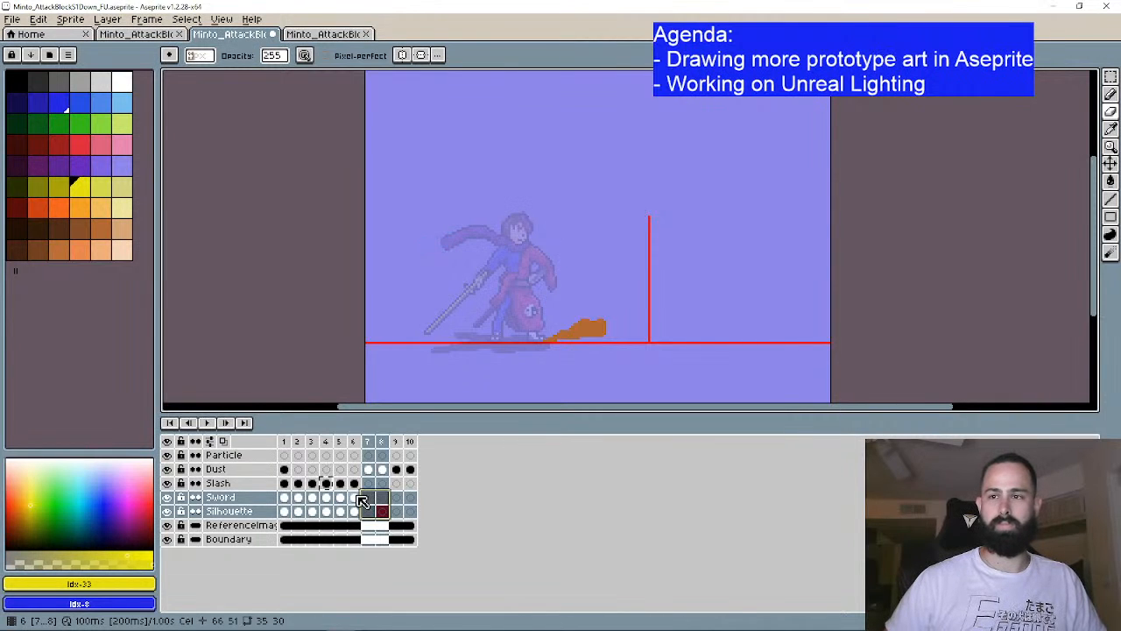
click(354, 512)
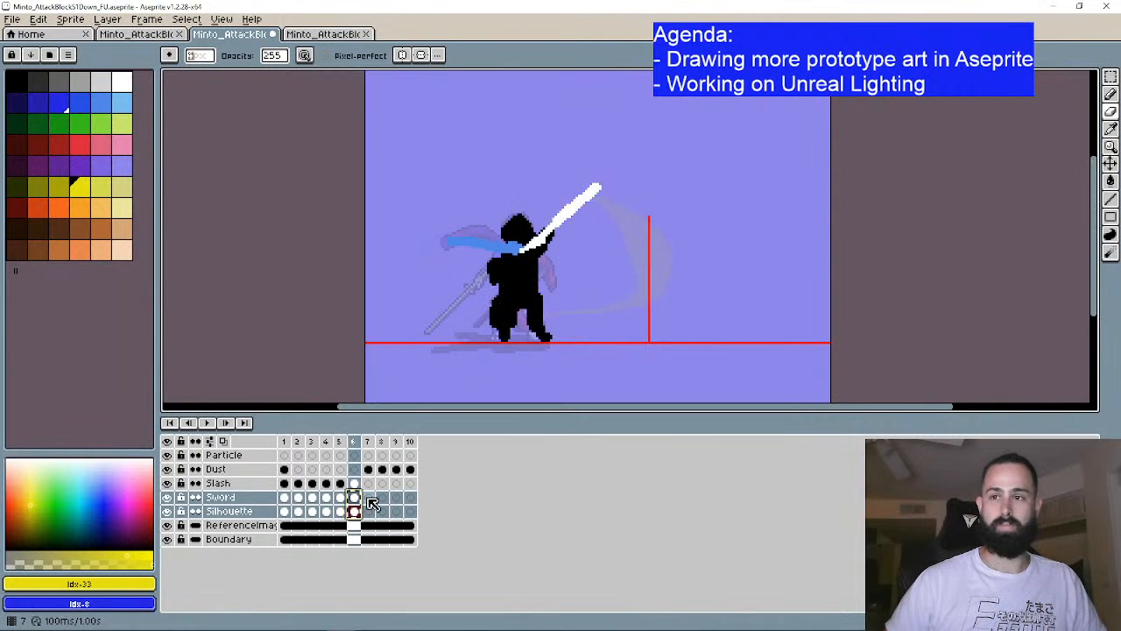
click(368, 496)
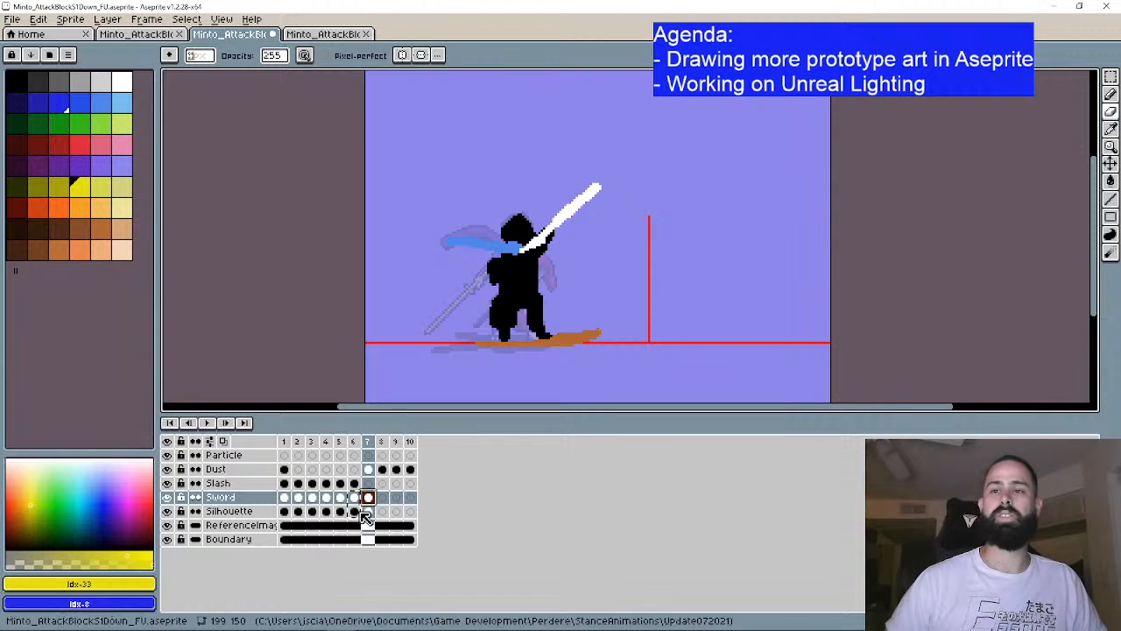
Step: Using onion skinning, shift frame 7's silhouette about 4 pixels and its sword about 3 pixels to the left of frame 6's pose
click(367, 510)
scroll(509, 286, up, 2)
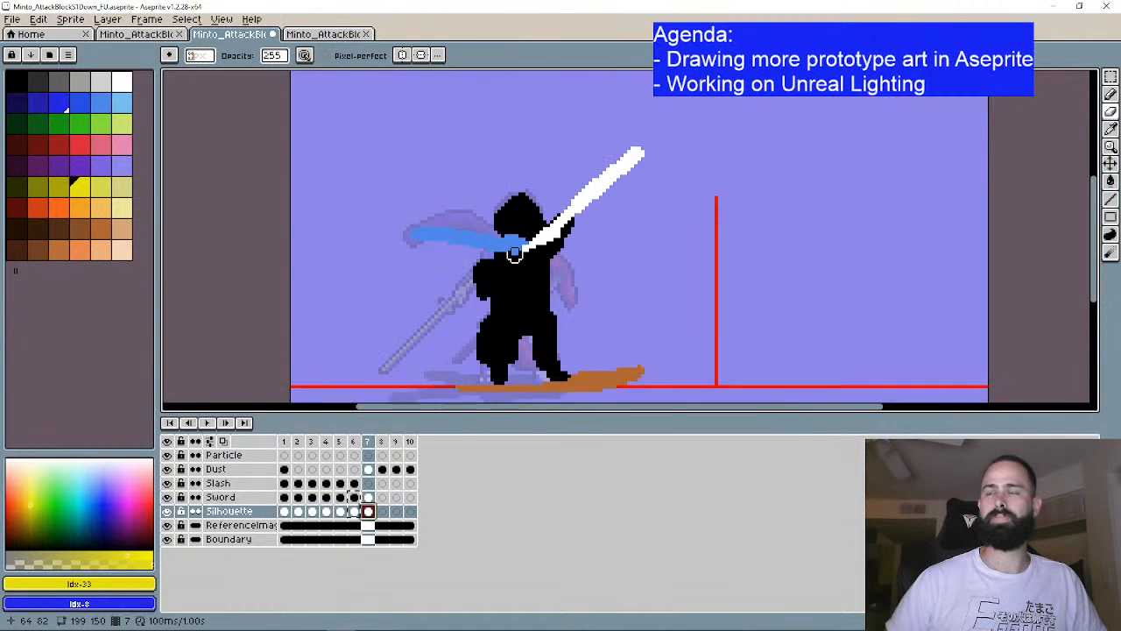
key(v)
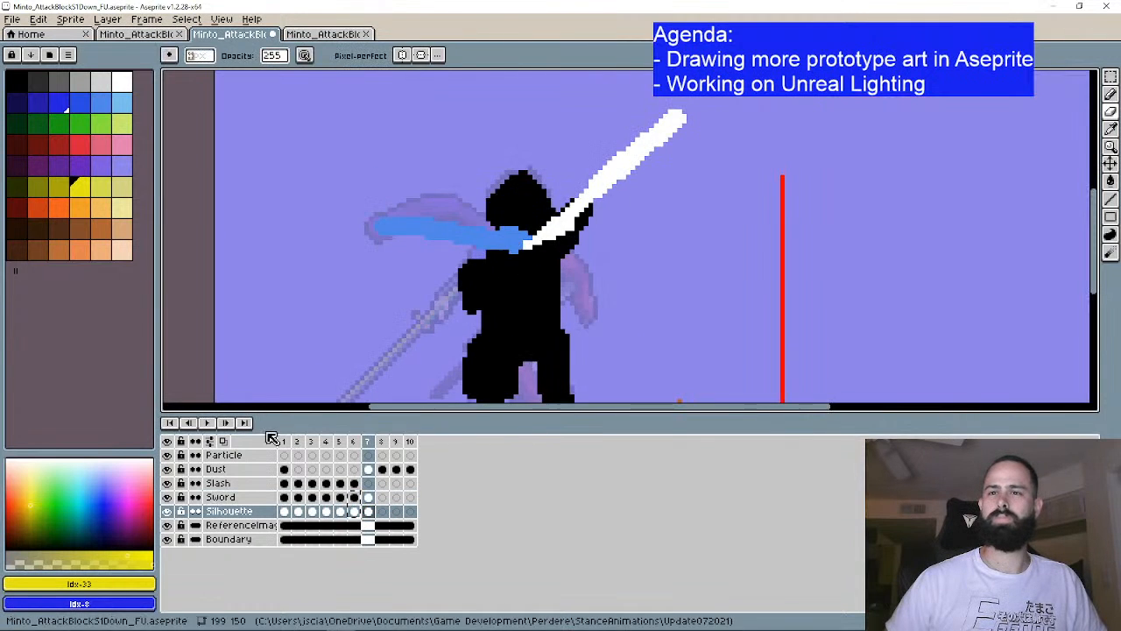
click(223, 440)
scroll(426, 263, down, 2)
drag(488, 273, 484, 272)
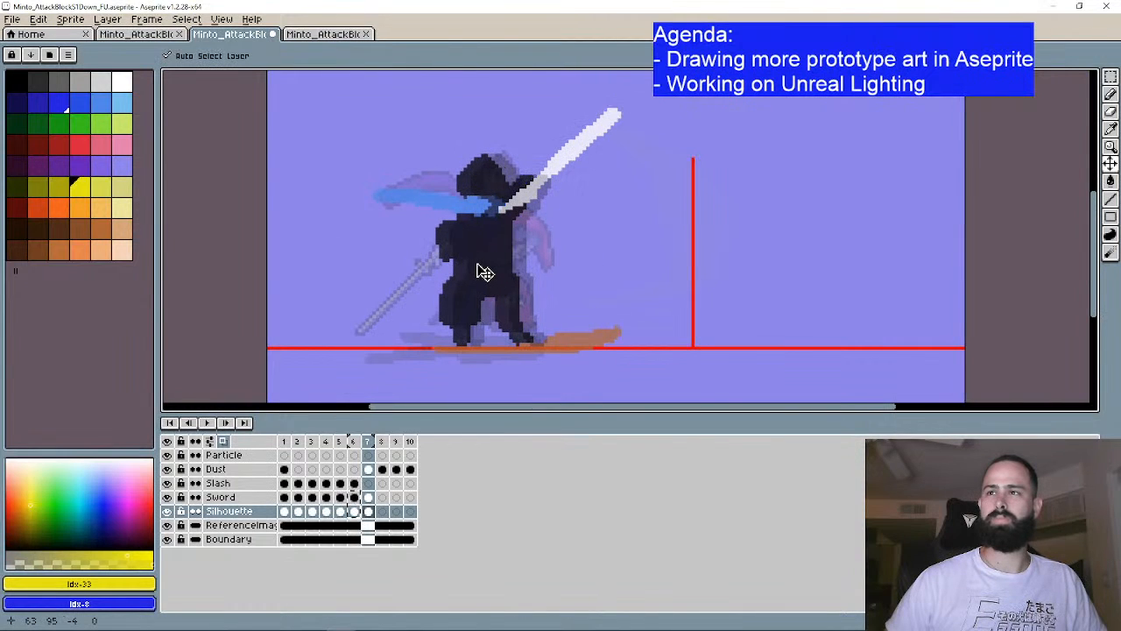
click(587, 154)
drag(587, 155, 588, 144)
key(ctrl+z)
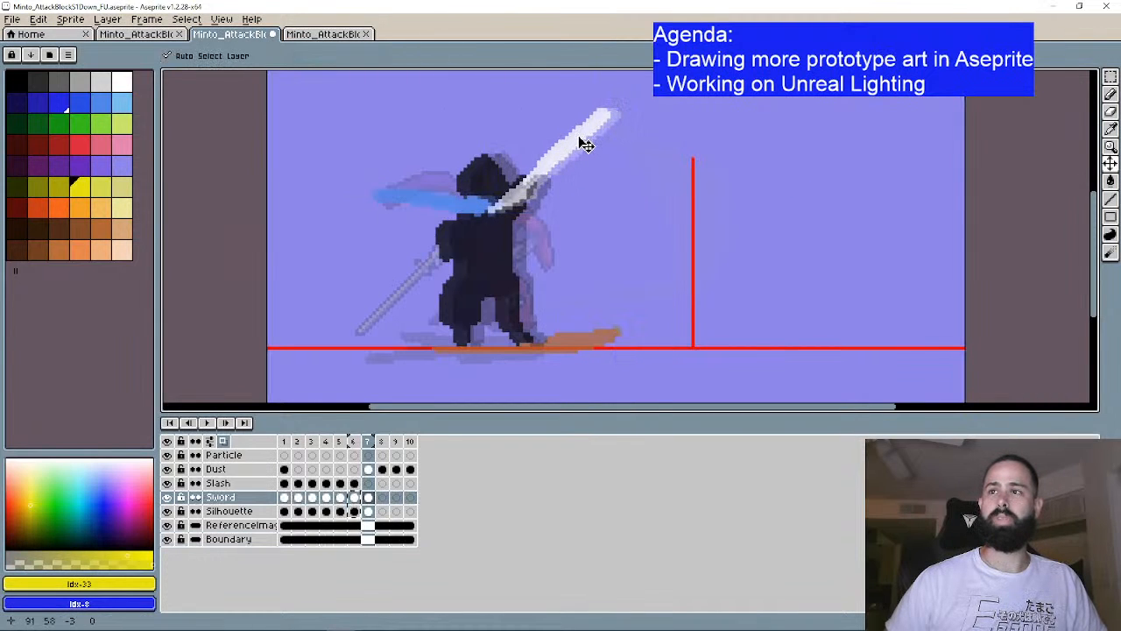
Step: Compare frame 7's shifted pose with frame 6, with and without onion skinning
key(b)
click(187, 422)
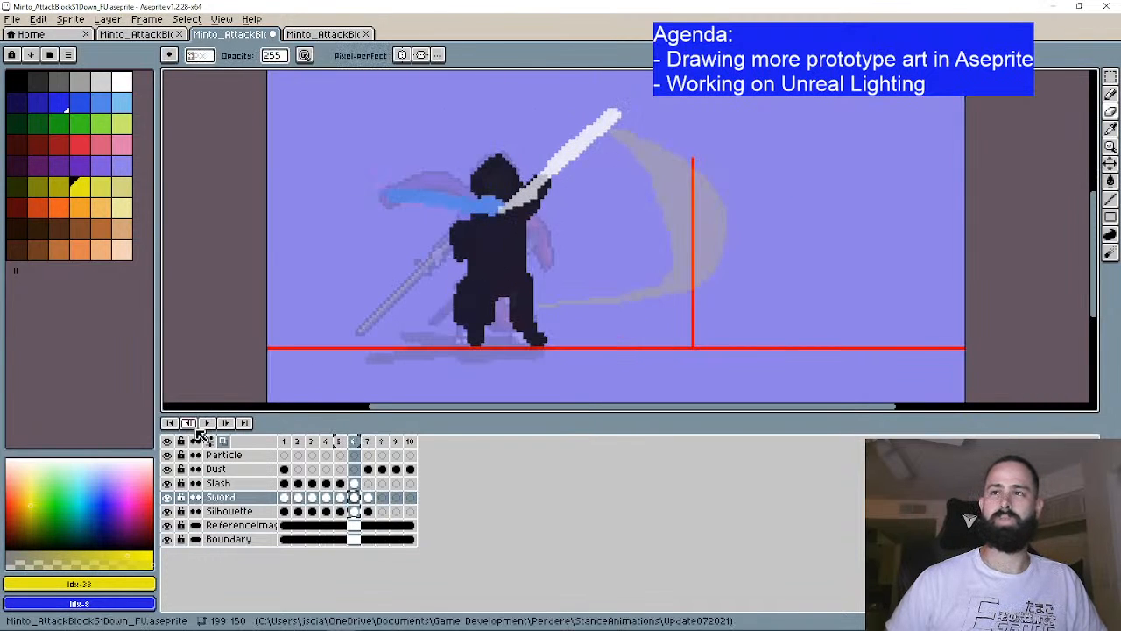
click(226, 422)
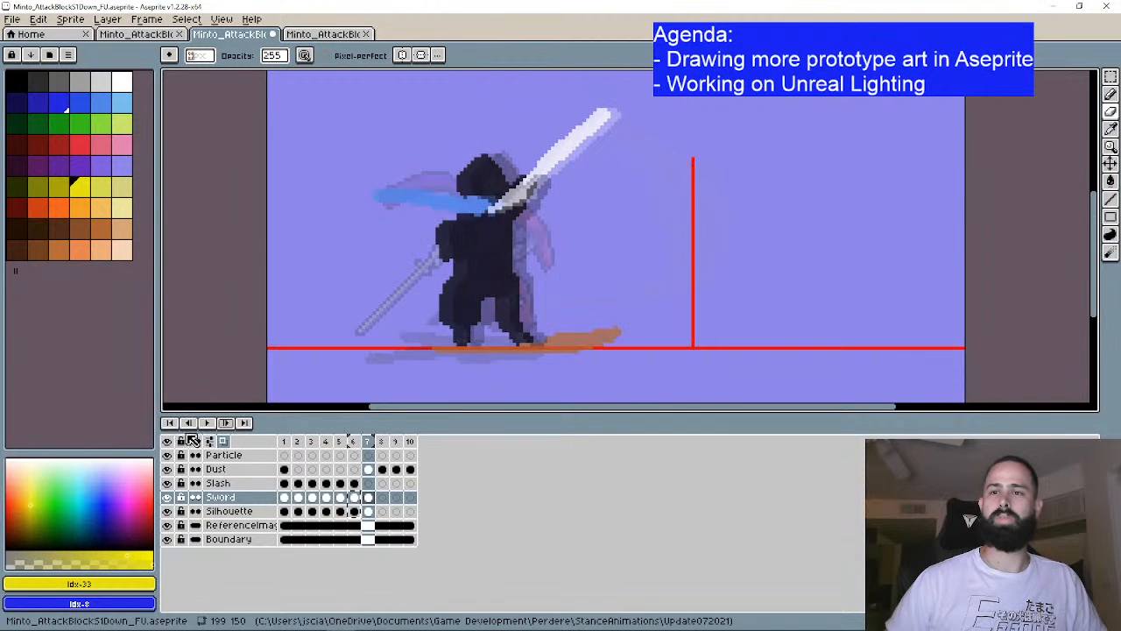
click(221, 441)
click(187, 423)
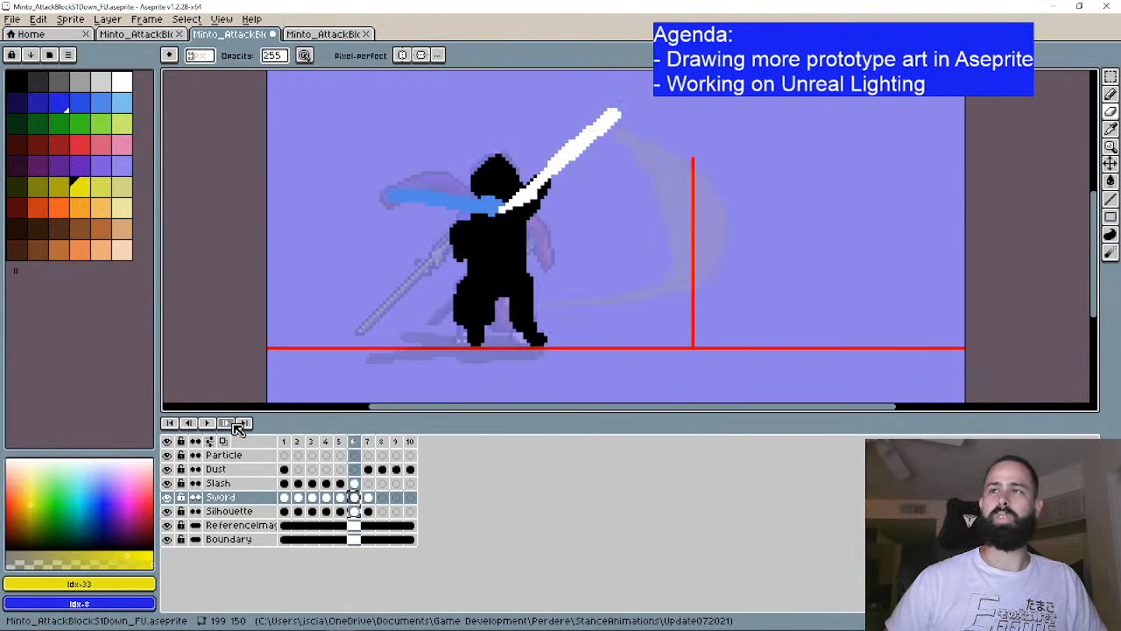
click(226, 422)
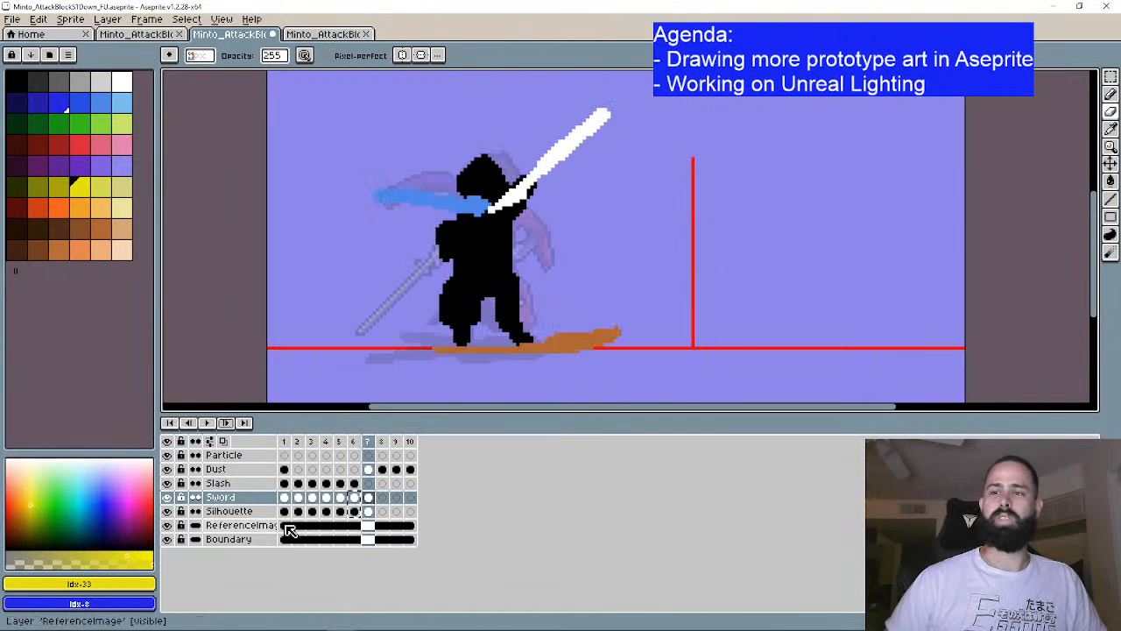
click(221, 441)
click(222, 441)
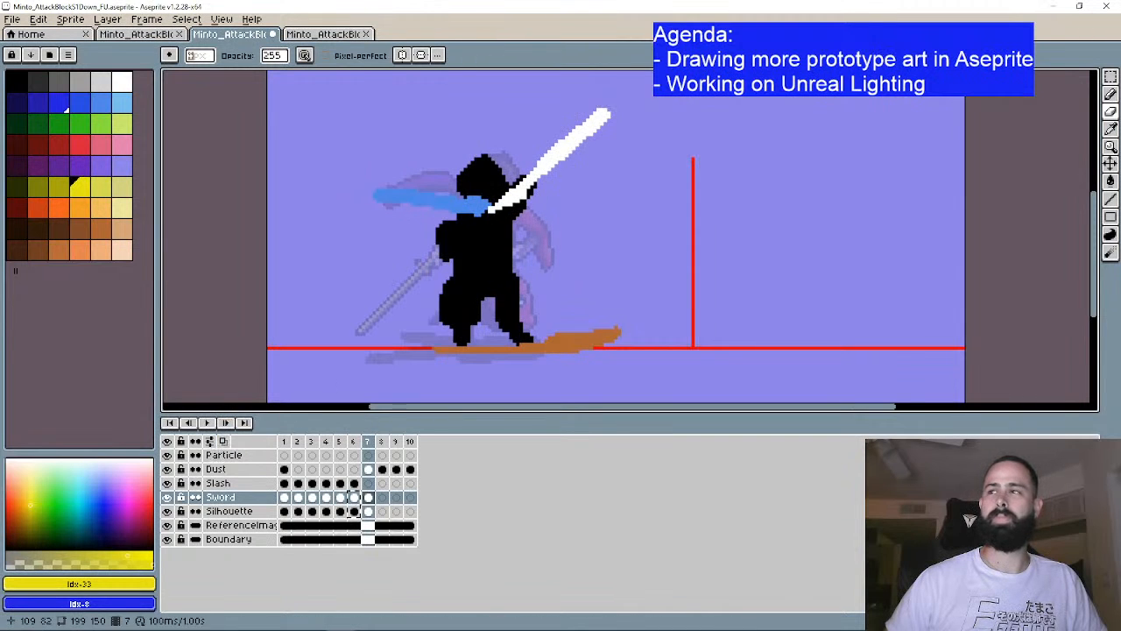
Step: On frame 7's Silhouette layer, paint black horizontal streaks trailing off the right side of the head, arm, torso and legs
click(1108, 112)
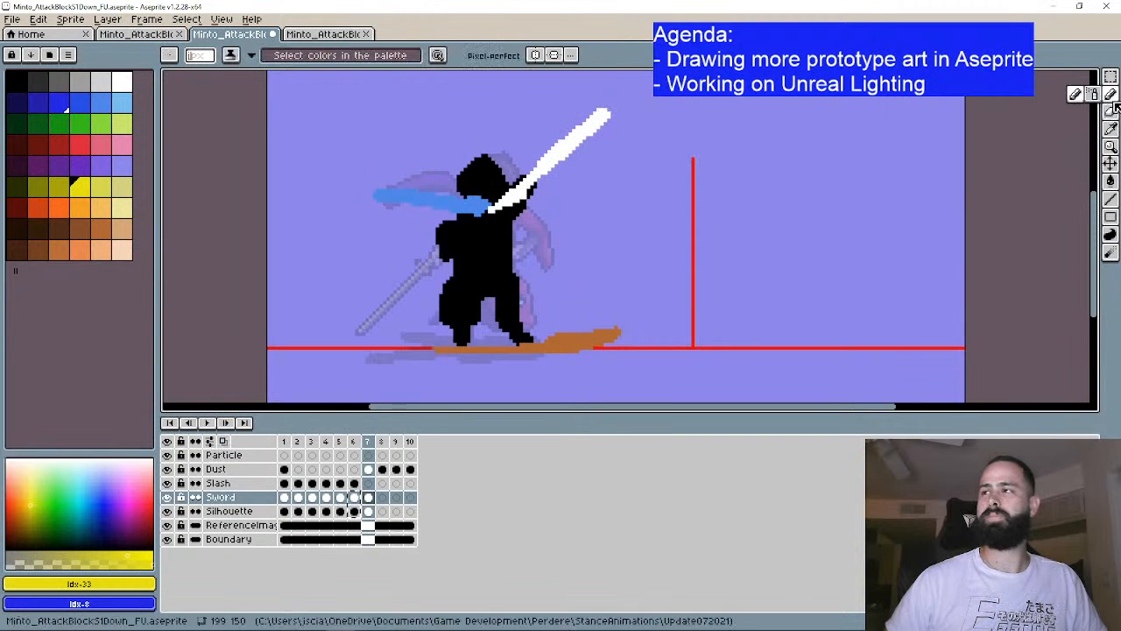
click(16, 82)
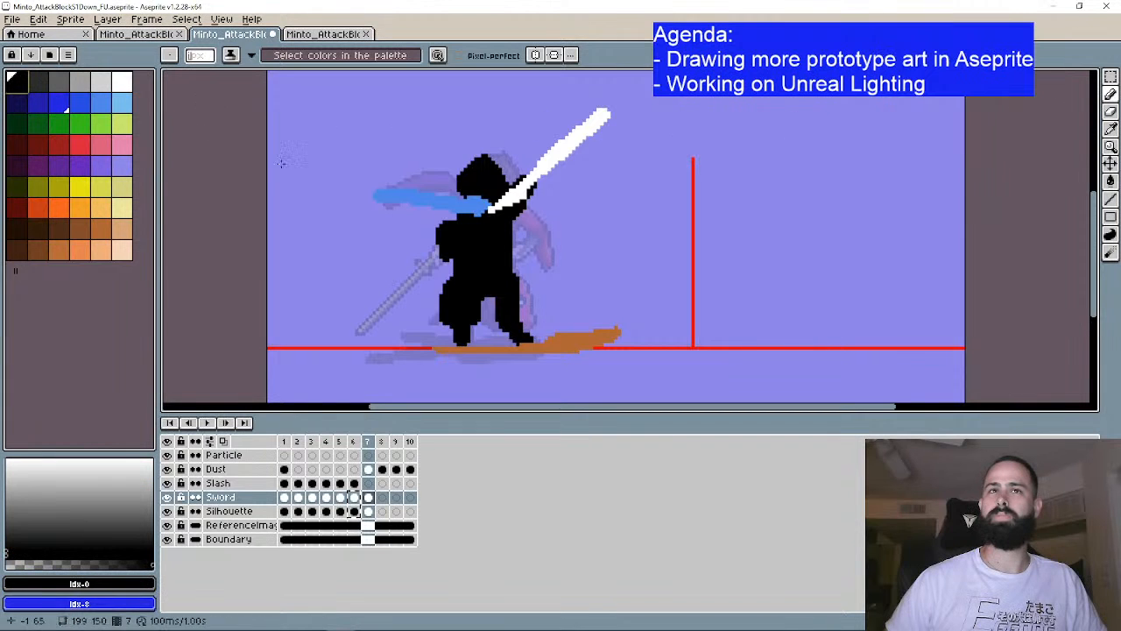
click(369, 512)
scroll(505, 170, up, 1)
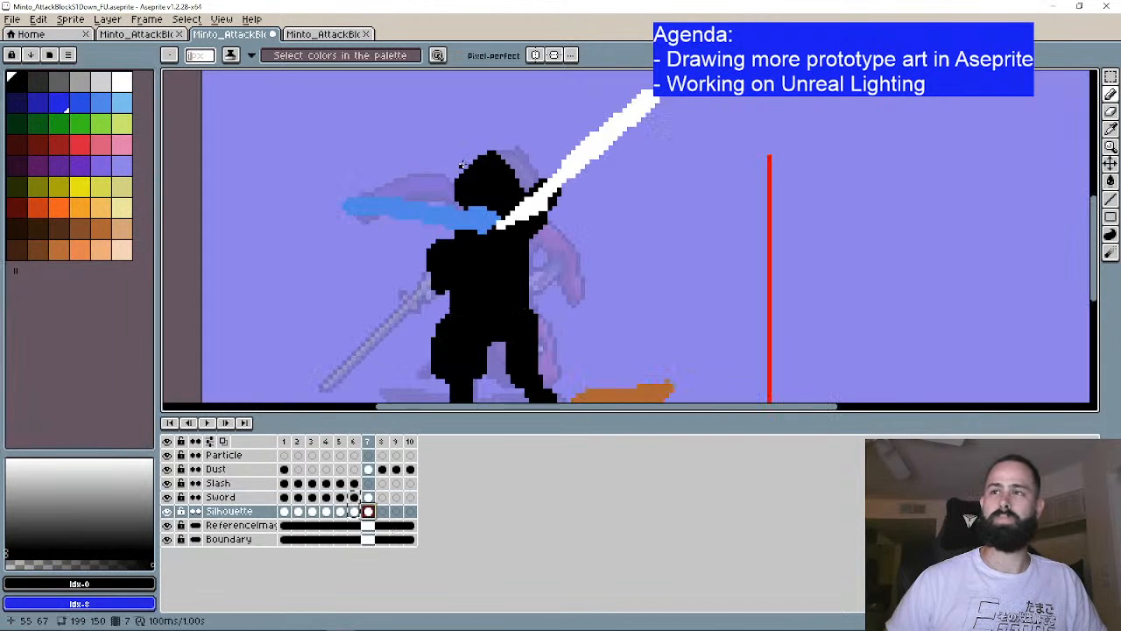
mouse_move(504, 158)
mouse_down()
mouse_move(537, 153)
mouse_move(539, 181)
mouse_move(551, 173)
mouse_move(526, 171)
mouse_up()
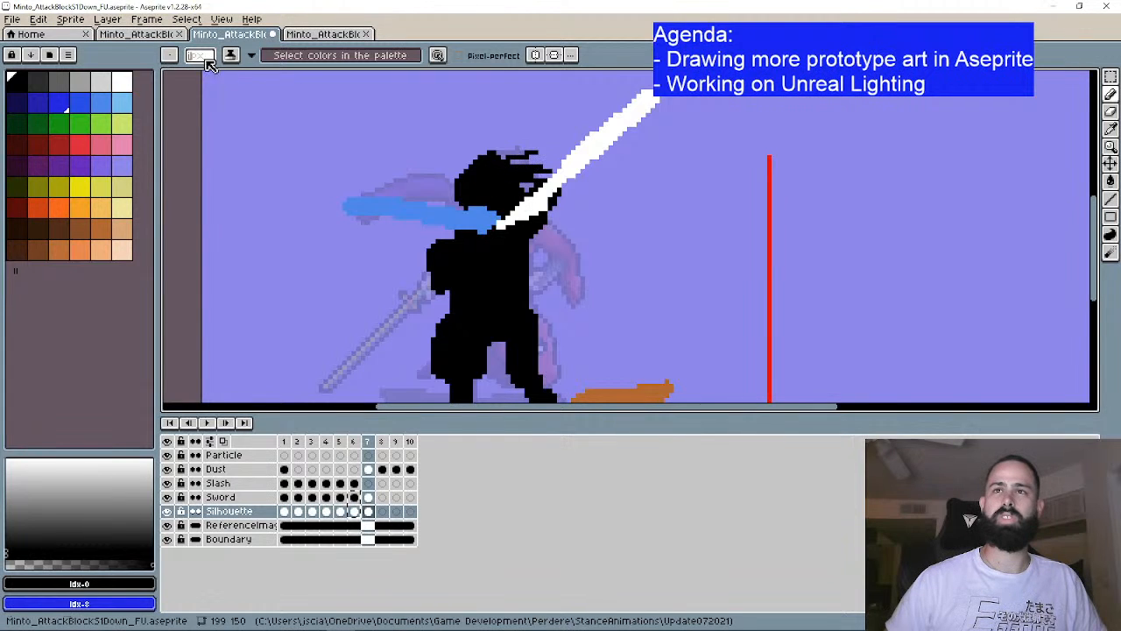
click(200, 60)
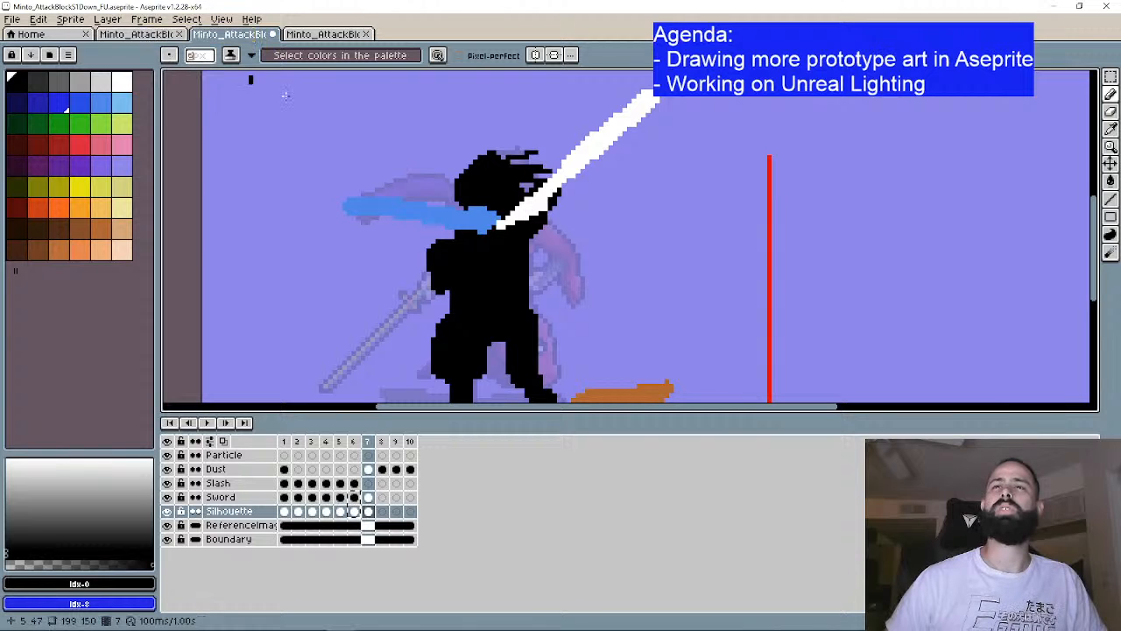
drag(540, 252, 571, 253)
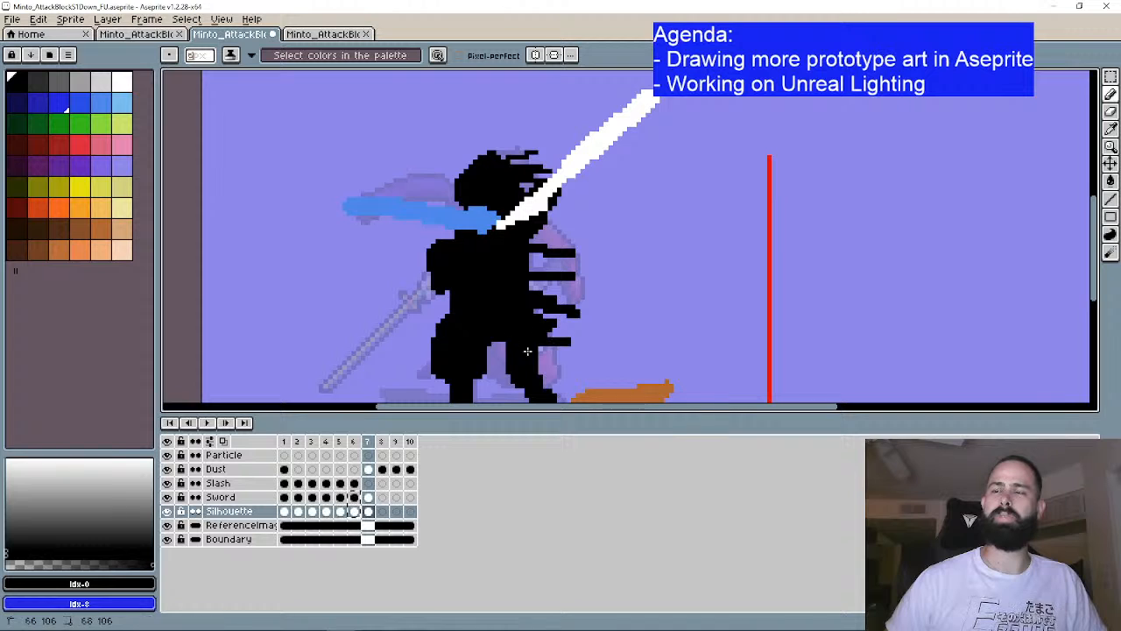
scroll(532, 358, down, 1)
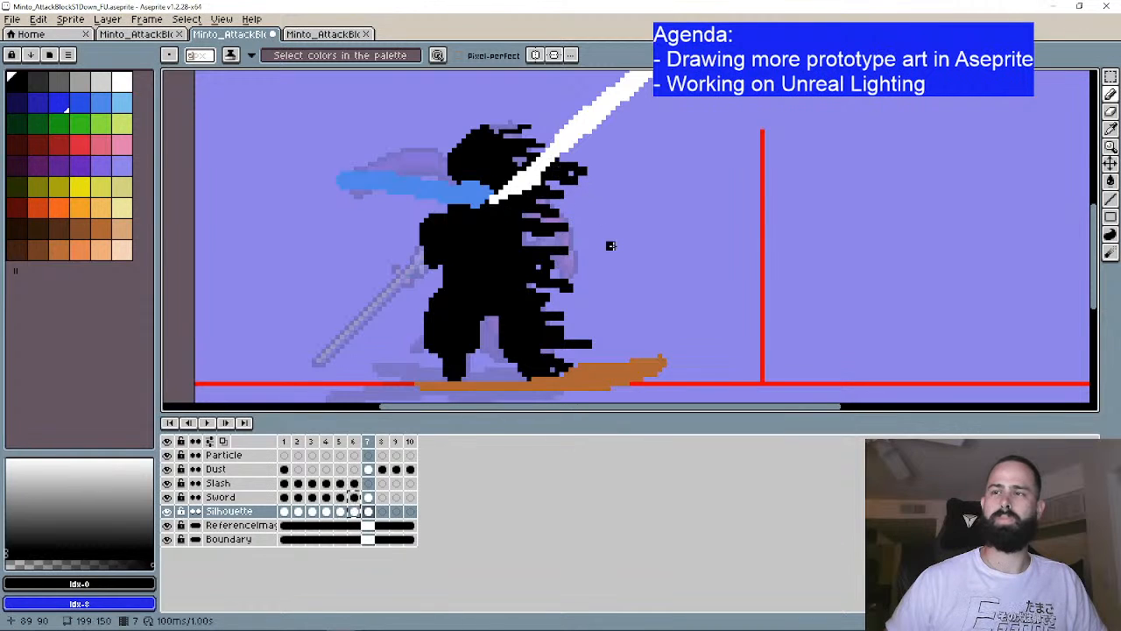
scroll(590, 266, down, 2)
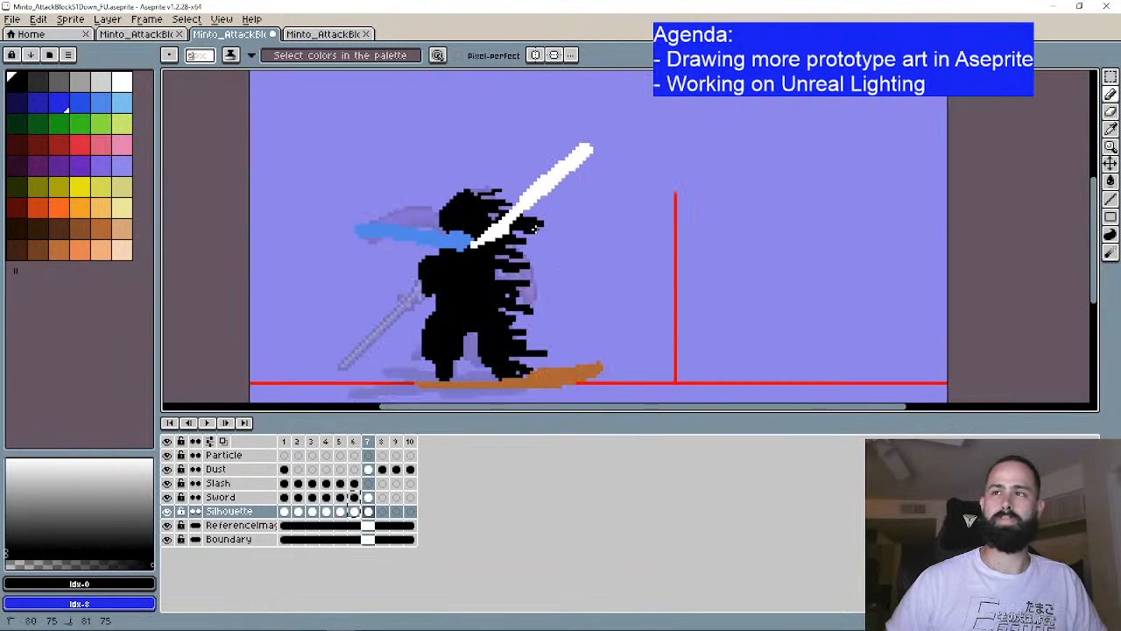
Step: On frame 7, paint white streaks trailing right from the sword blade and light blue streaks trailing right from the scarf
click(122, 82)
drag(528, 207, 541, 194)
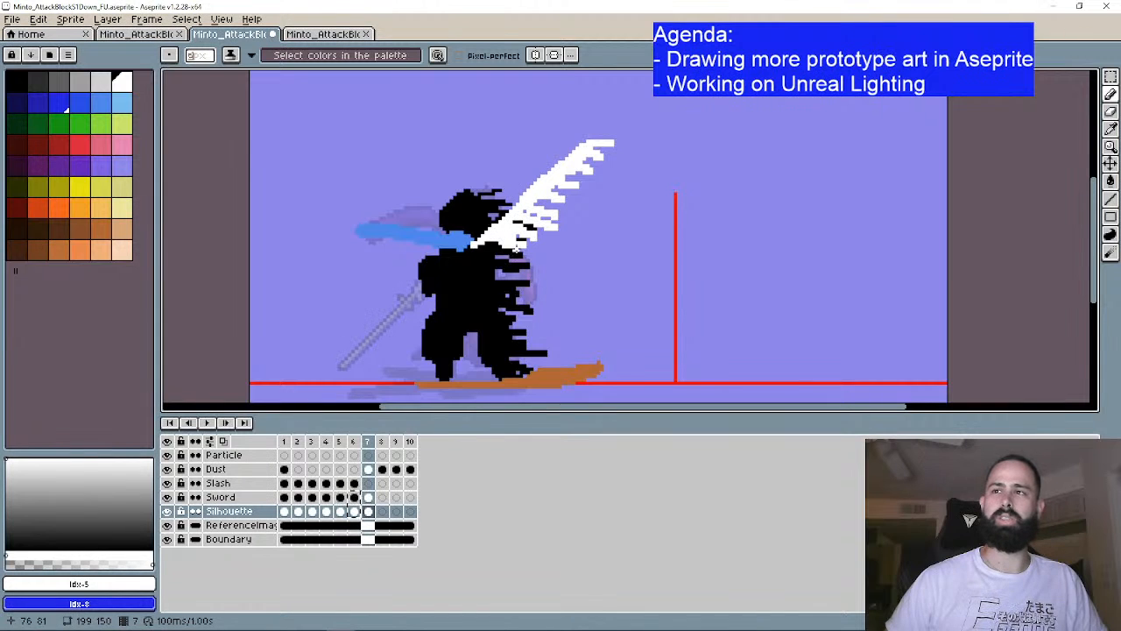
click(101, 102)
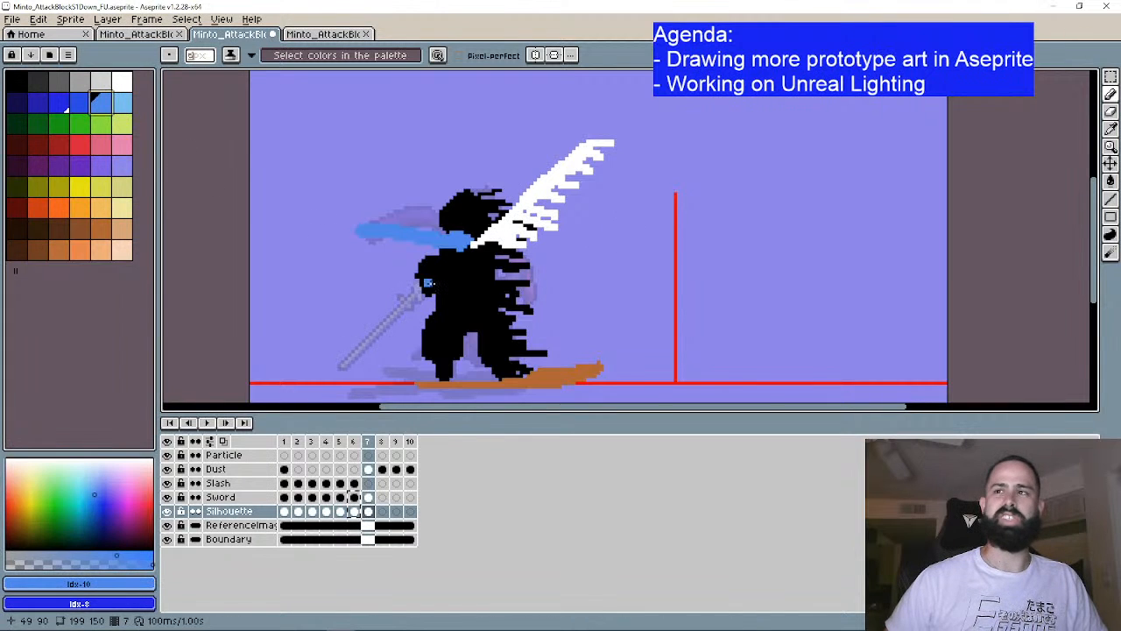
scroll(418, 279, up, 1)
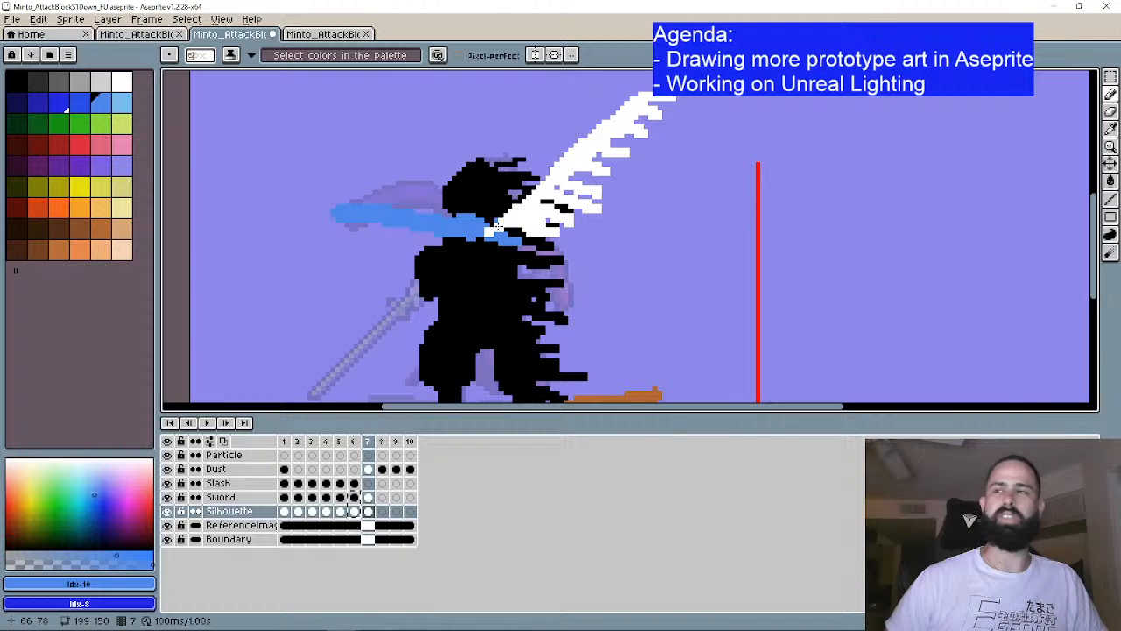
drag(492, 237, 509, 242)
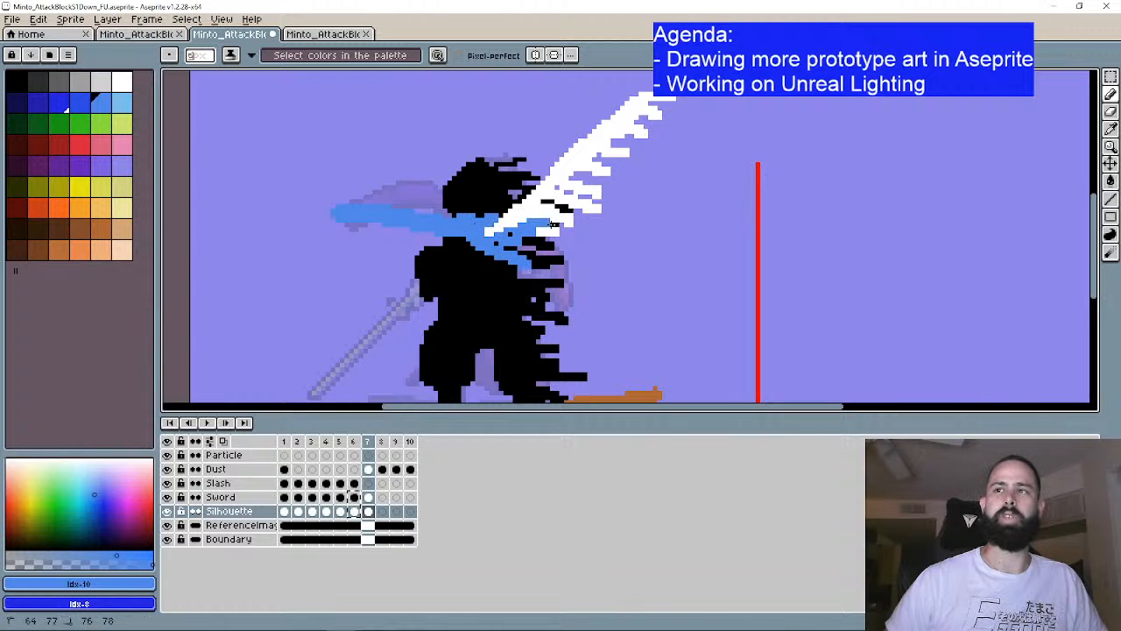
scroll(705, 177, down, 1)
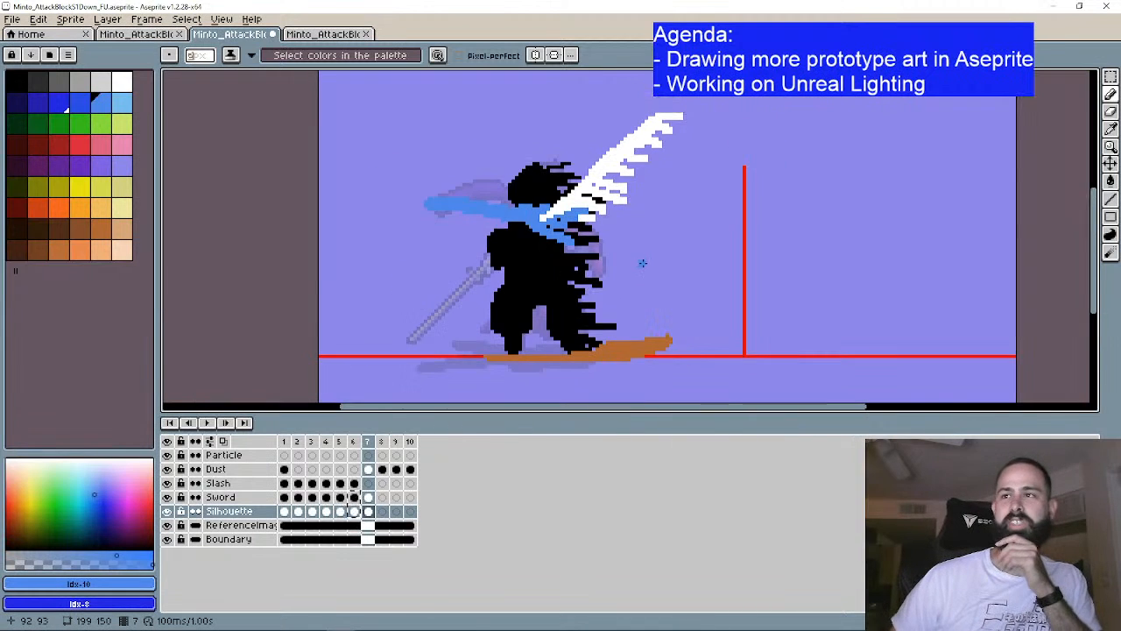
Step: Erase thin horizontal gaps into the scarf and the left side of the head, torso and legs of frame 7's silhouette
click(1110, 111)
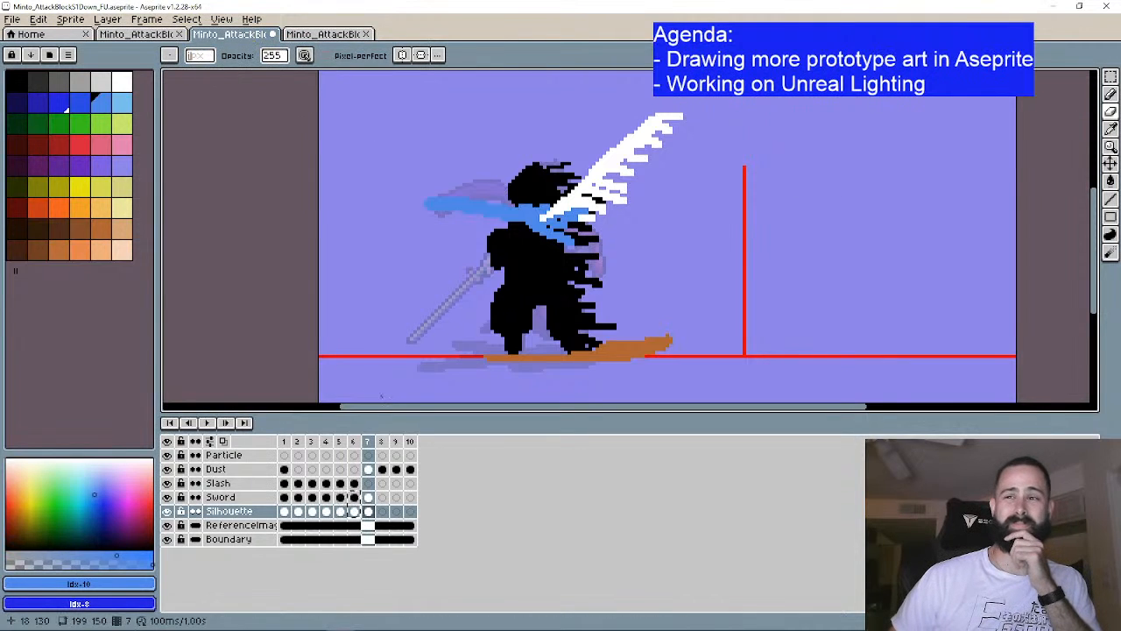
mouse_move(517, 193)
mouse_down()
mouse_move(419, 195)
mouse_move(523, 213)
mouse_move(475, 216)
mouse_move(459, 233)
mouse_move(503, 247)
mouse_move(506, 233)
mouse_move(465, 237)
mouse_up()
drag(534, 268, 495, 258)
drag(516, 317, 508, 341)
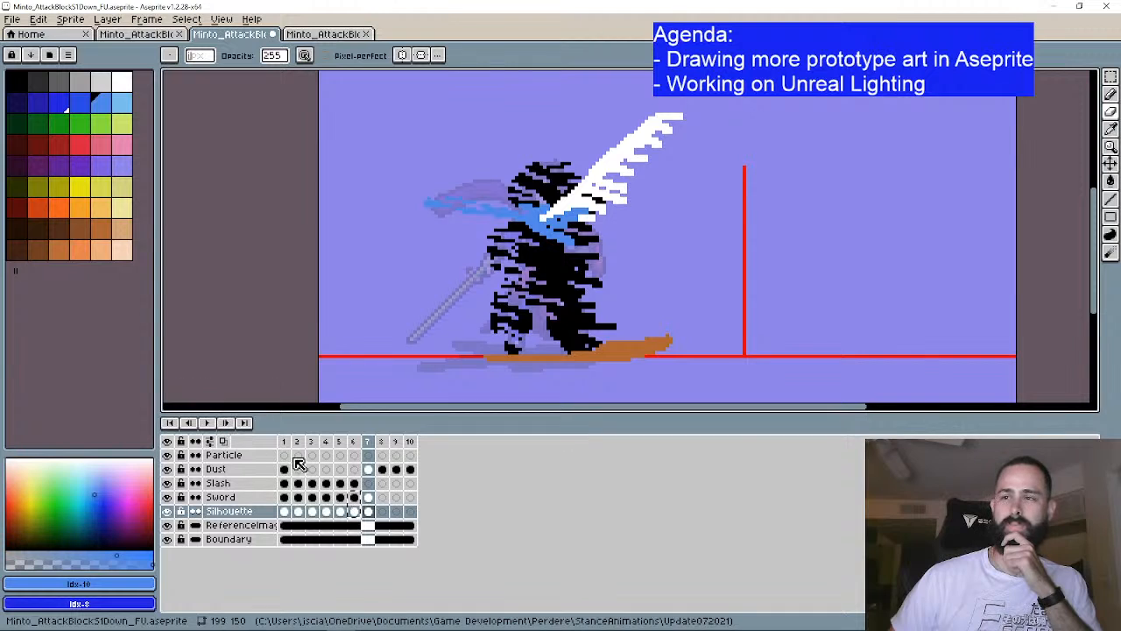
Step: Copy frame 7's sword and silhouette into frame 8
drag(368, 496, 368, 510)
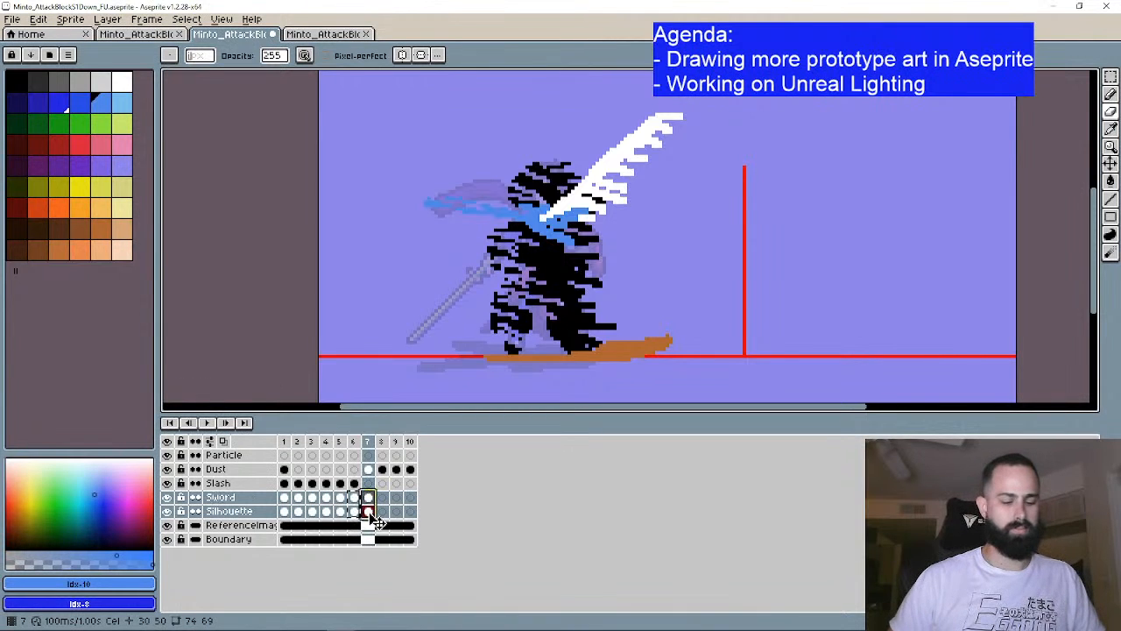
click(385, 497)
drag(388, 502, 383, 499)
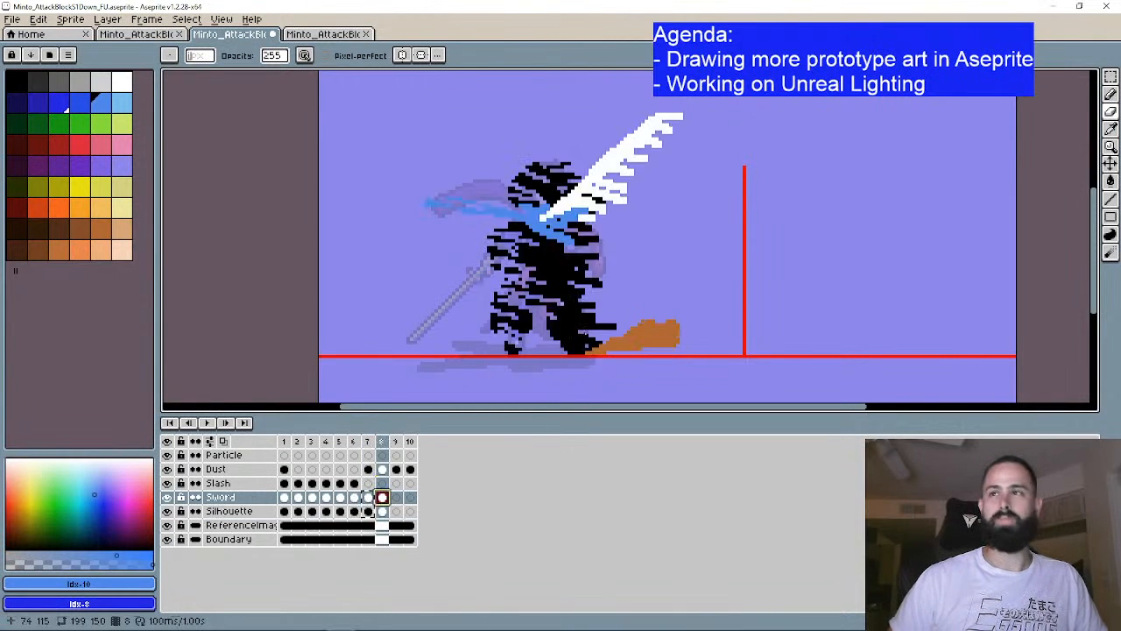
Step: Using onion skinning, shift frame 8's silhouette and sword about 5 pixels left, and compare the result with frame 7
click(223, 441)
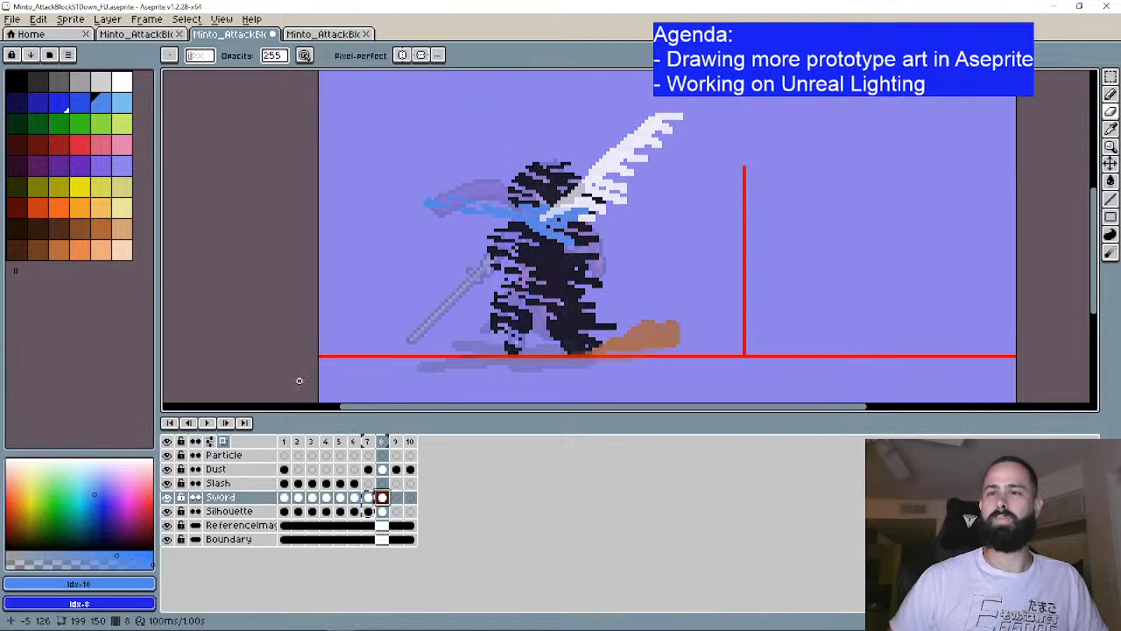
key(v)
drag(566, 264, 539, 265)
mouse_move(645, 130)
mouse_down()
mouse_move(656, 131)
mouse_move(642, 131)
mouse_up()
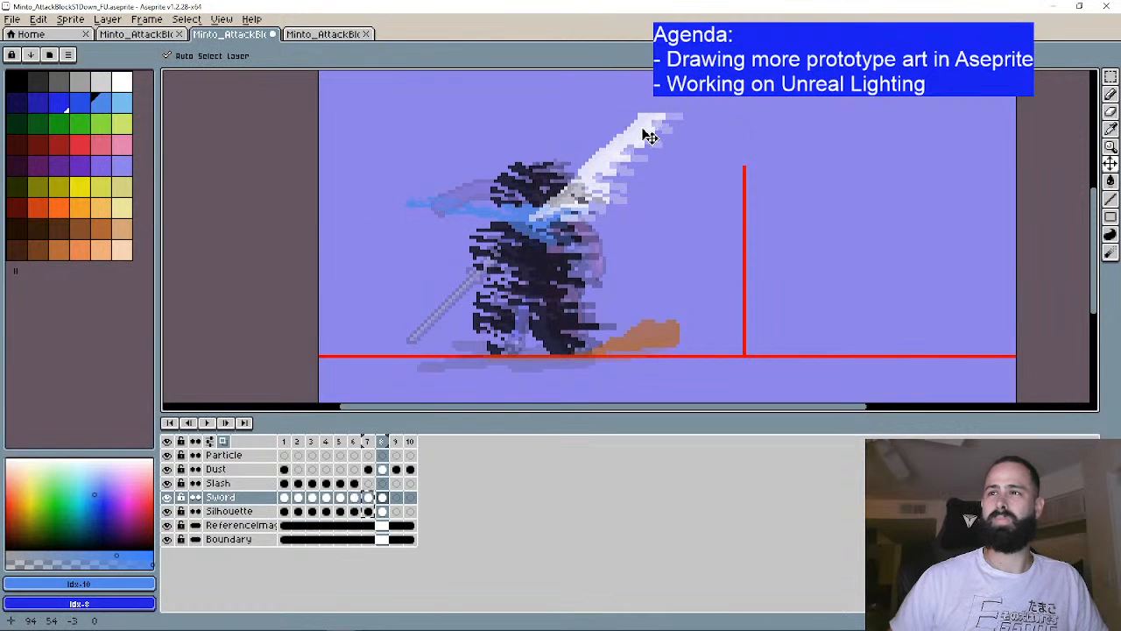
key(b)
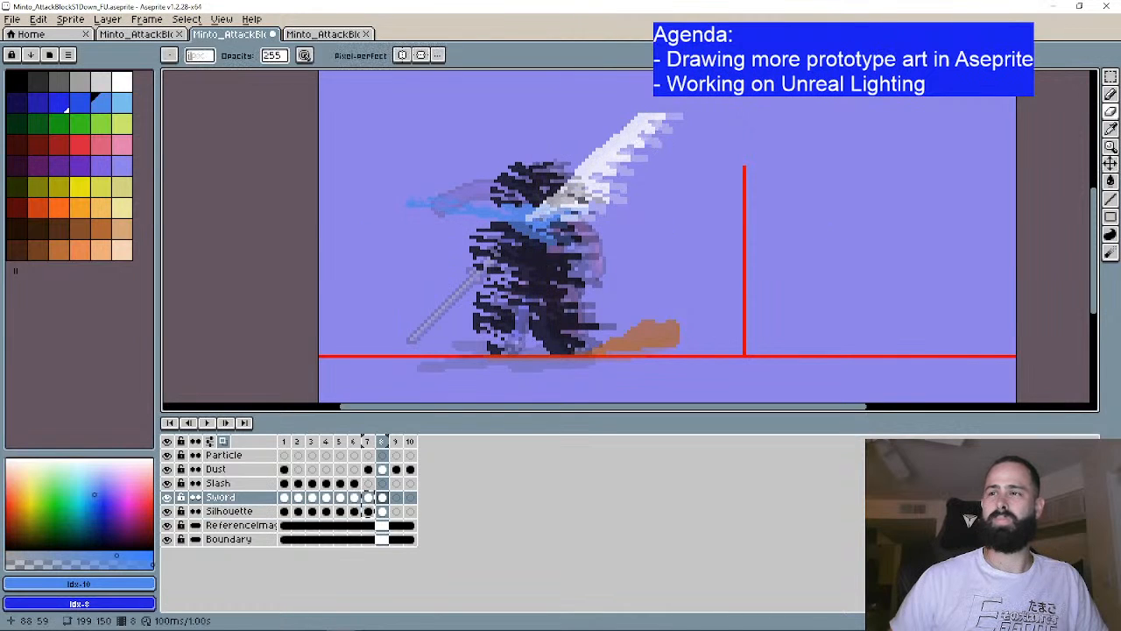
click(221, 441)
click(188, 422)
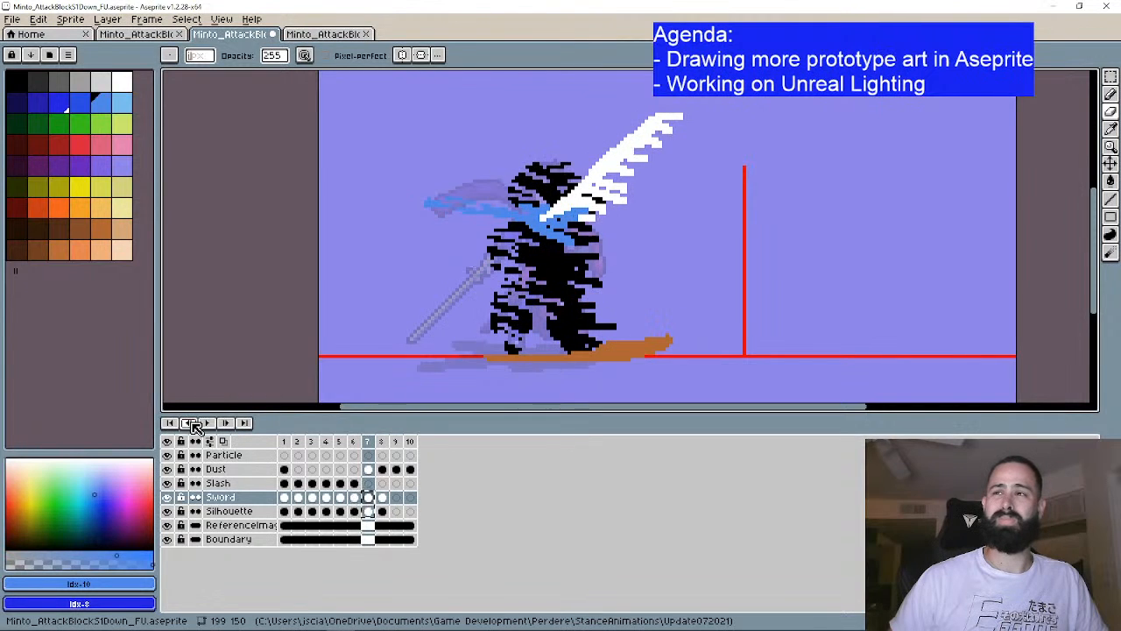
click(225, 422)
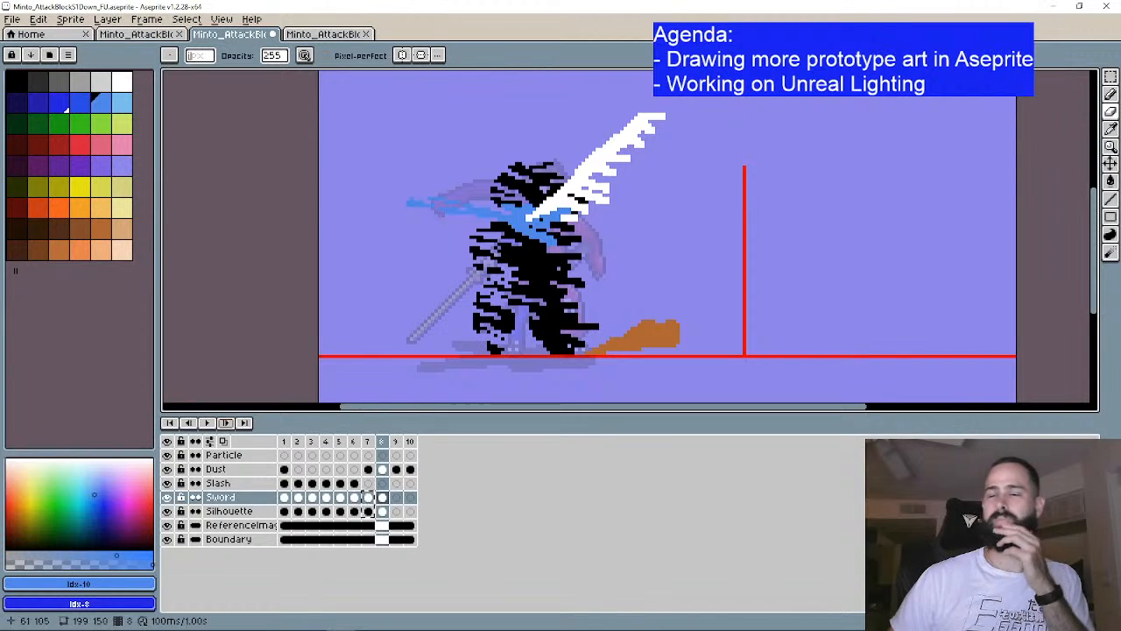
Step: Erase gaps along the left edge of frame 7's sword, and with the Sword layer hidden, erase the white streaks from the Silhouette layer
click(368, 497)
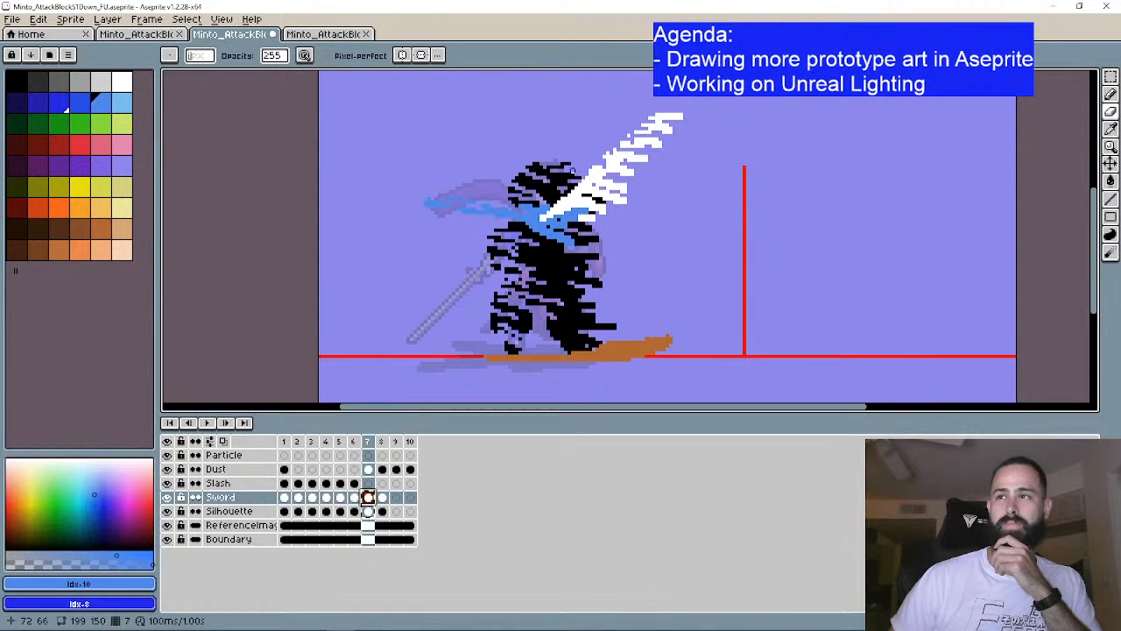
click(167, 496)
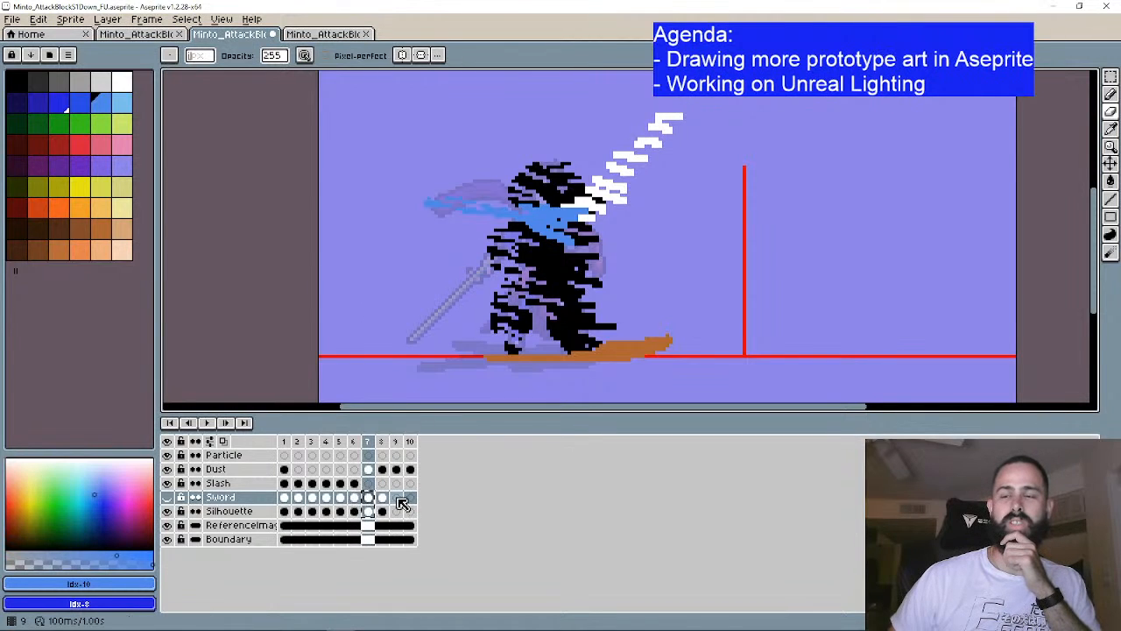
click(368, 512)
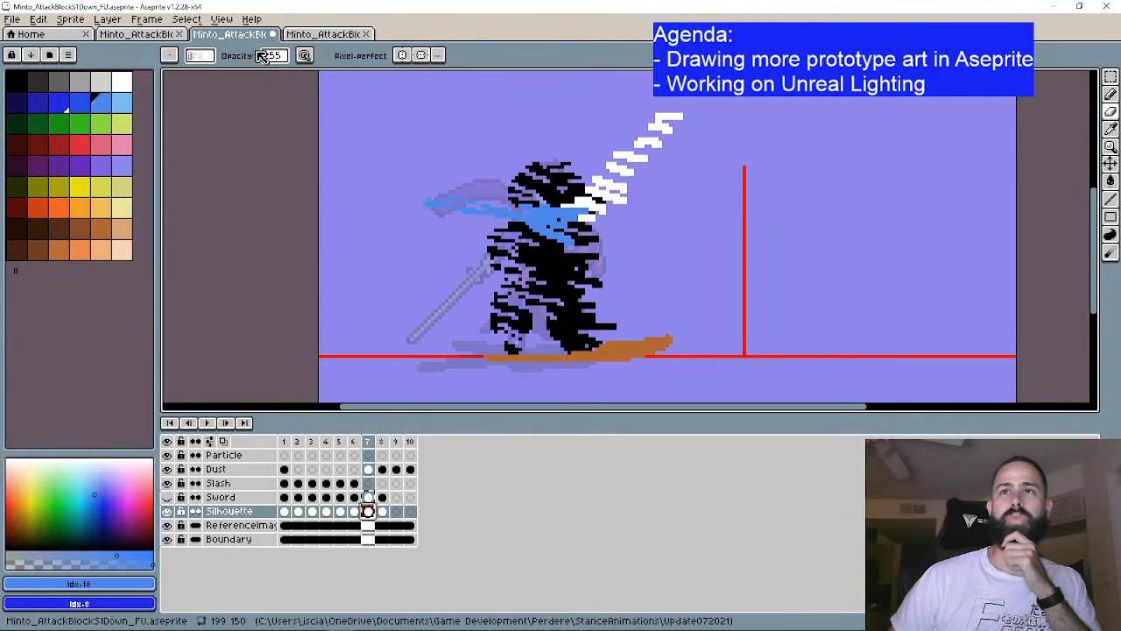
key(e)
mouse_move(597, 101)
mouse_down()
mouse_move(684, 121)
mouse_move(650, 121)
mouse_move(639, 159)
mouse_move(650, 142)
mouse_move(615, 181)
mouse_up()
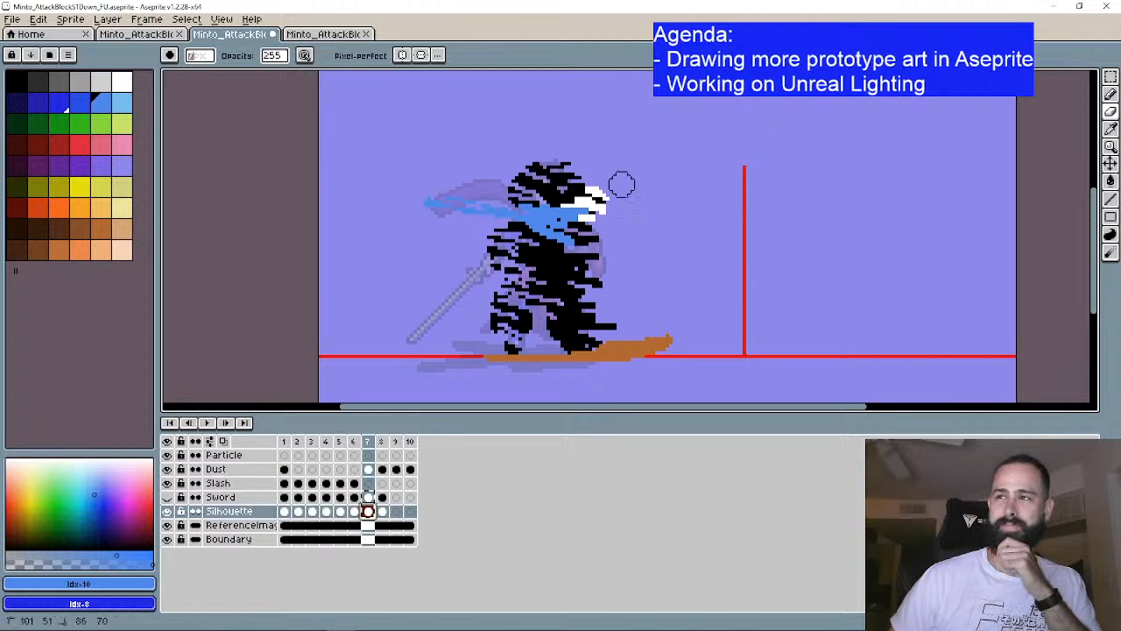
Step: Fill the white patches on the head of the frame 7 silhouette with black using the Paint Bucket
click(1109, 94)
click(1109, 181)
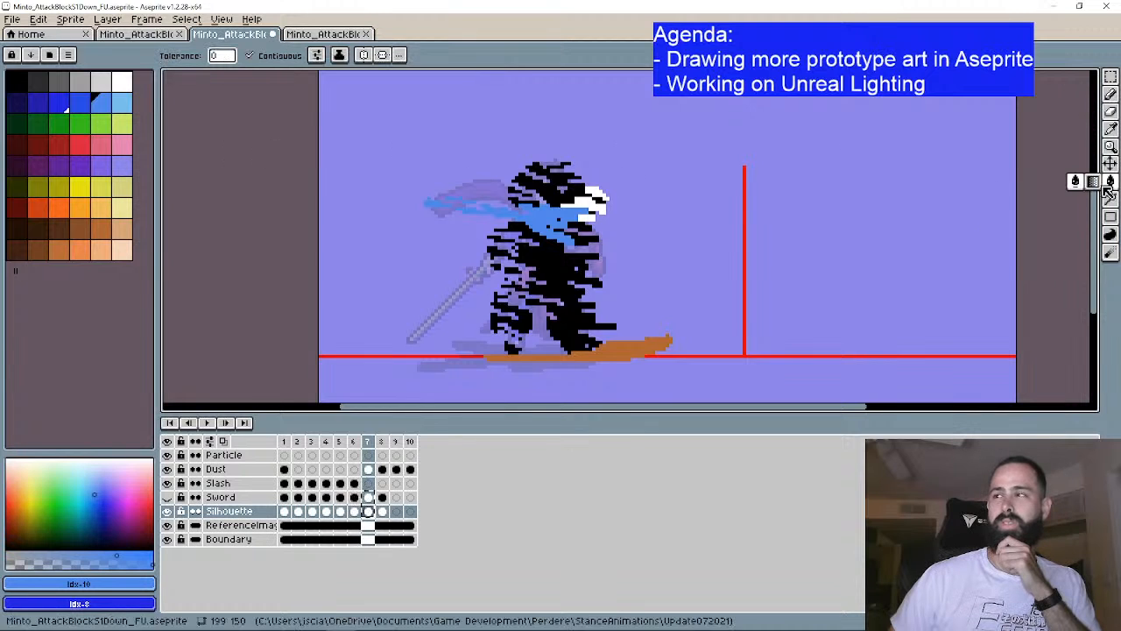
click(16, 80)
scroll(508, 215, up, 1)
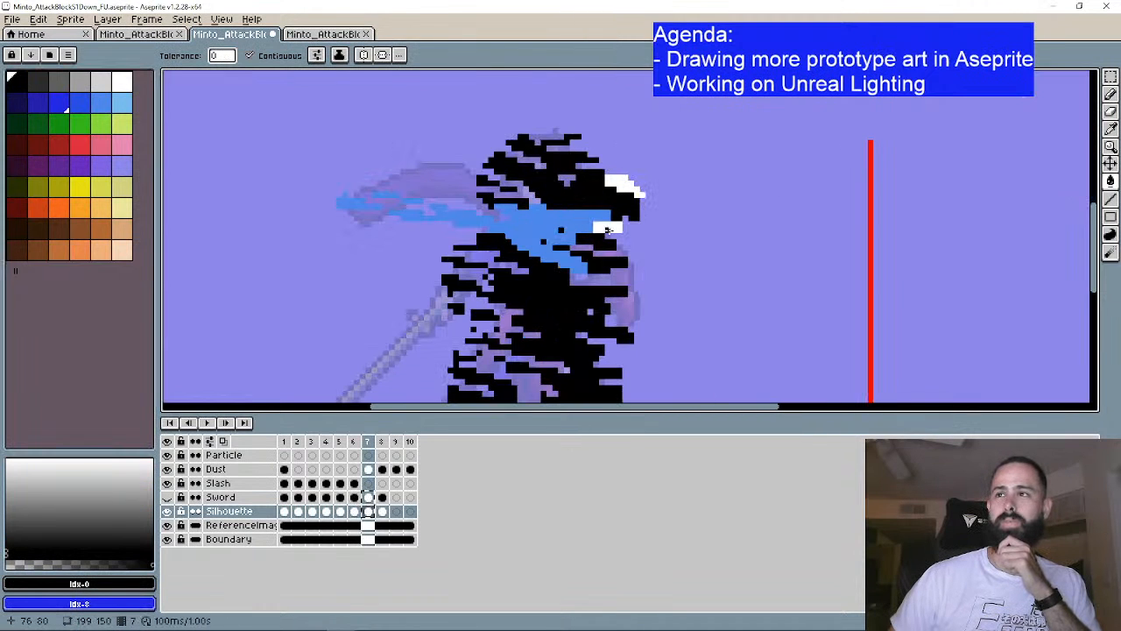
scroll(653, 184, down, 1)
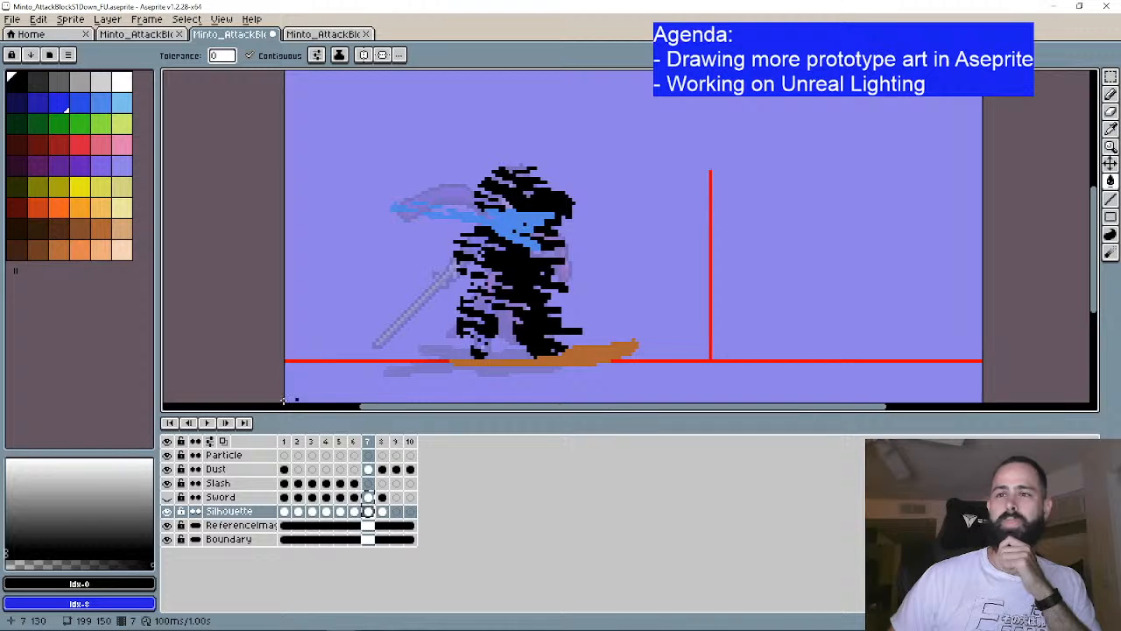
Step: Show the Sword layer and paint the gaps in the frame 7 sword blade white with the Pencil tool
click(167, 497)
click(368, 497)
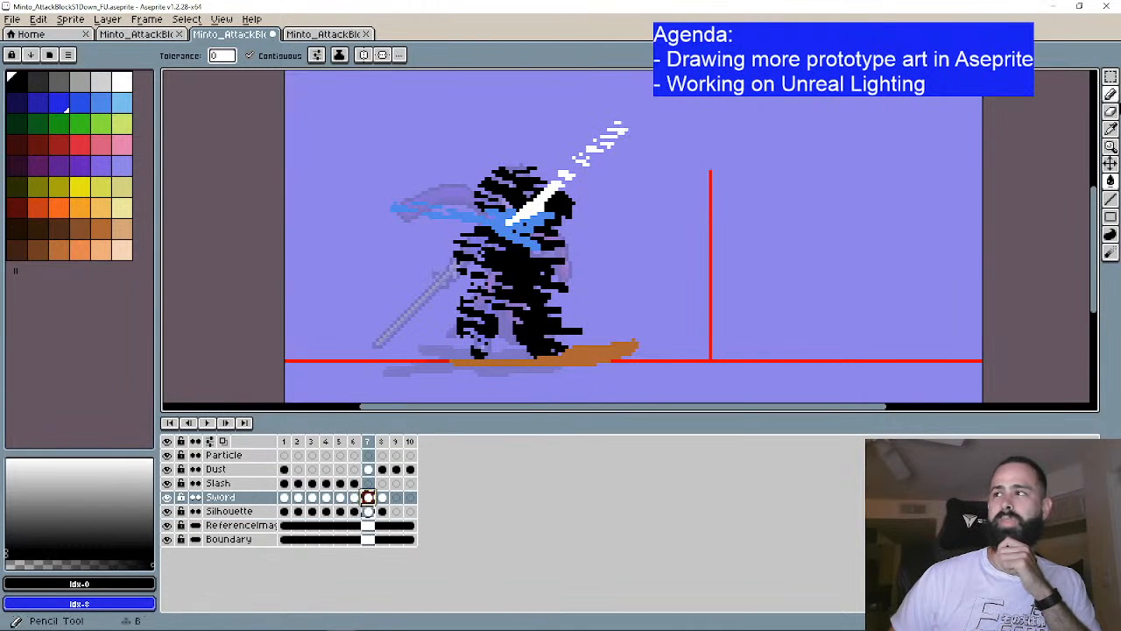
key(b)
click(124, 88)
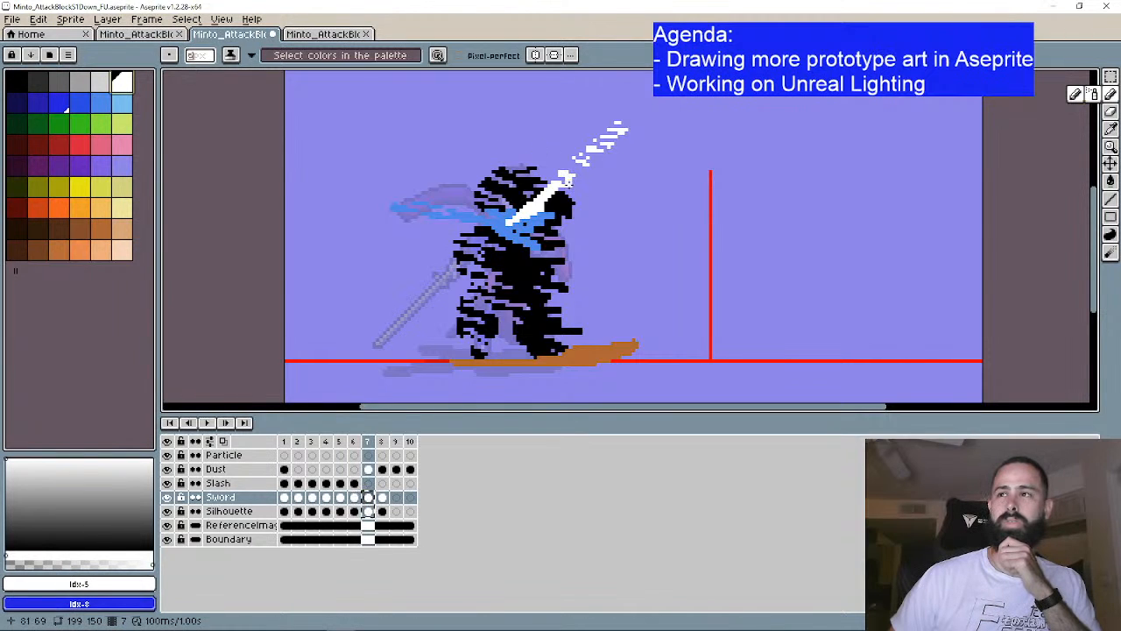
drag(561, 182, 599, 149)
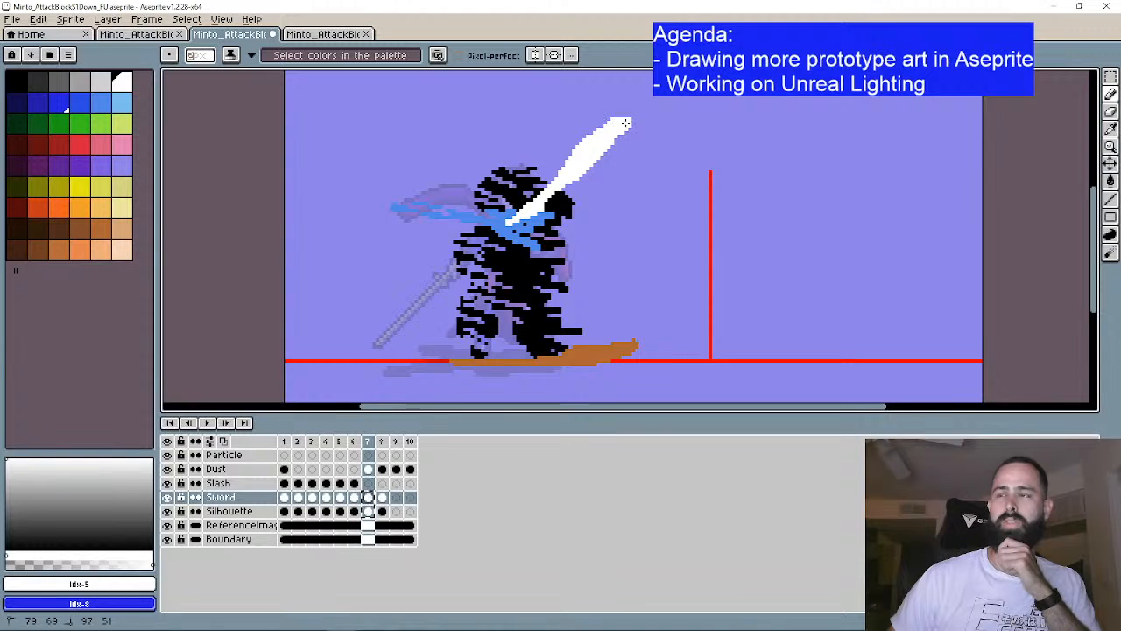
Step: Replace the frame 7 sword with a copy of the frame 6 sword, shifted about 3 pixels left
click(355, 497)
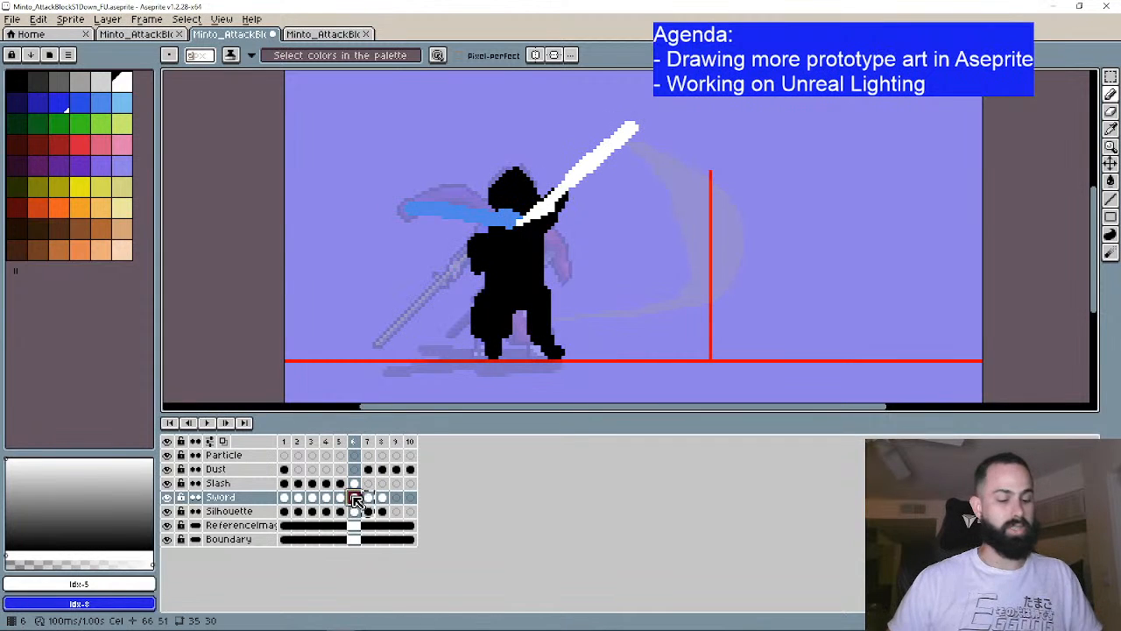
click(368, 498)
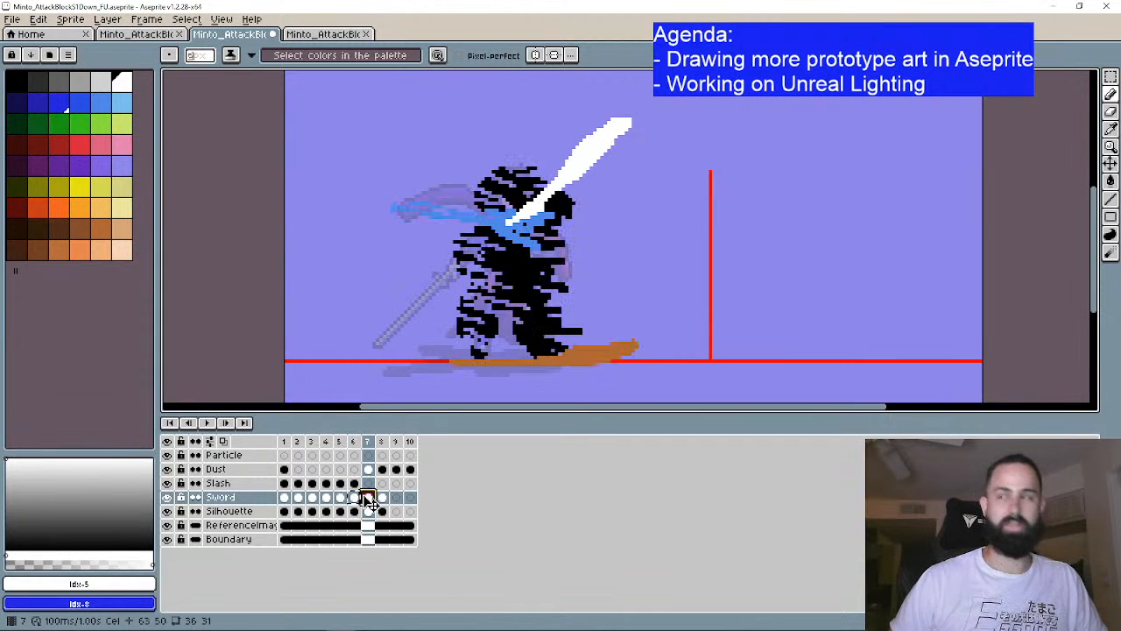
key(v)
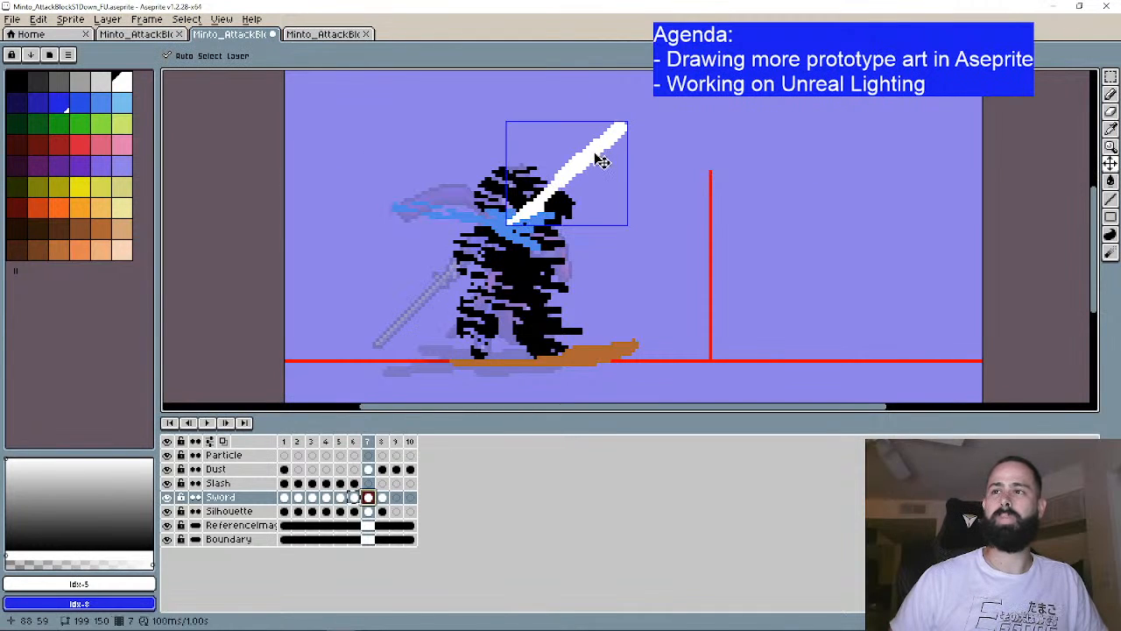
click(187, 423)
click(230, 425)
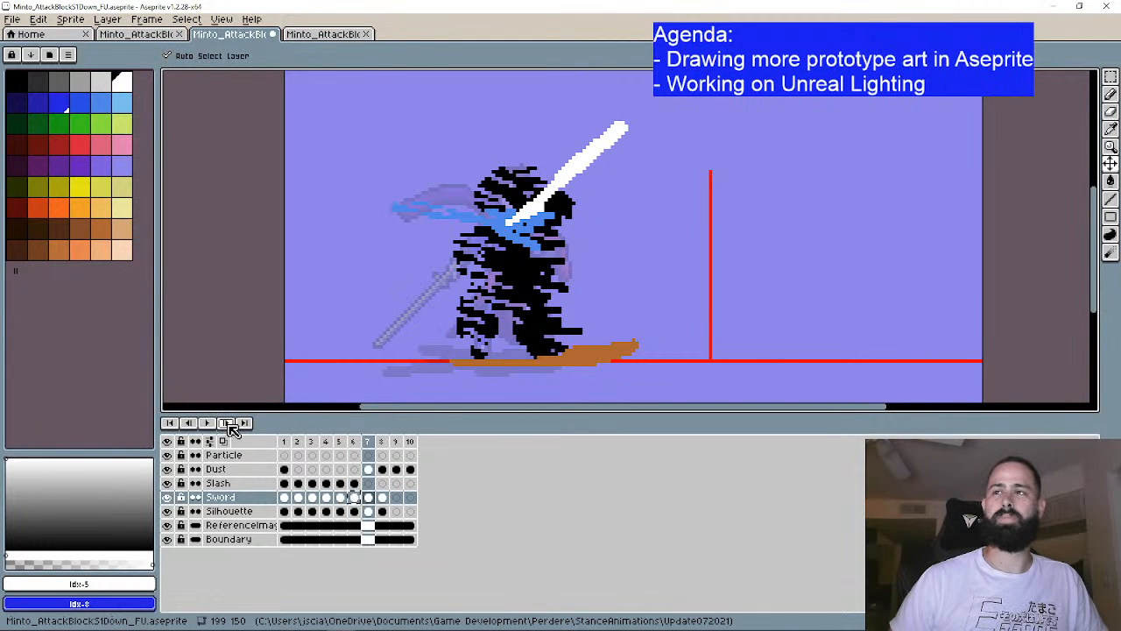
Step: Delete the Sword and Silhouette cels of frame 8
click(229, 424)
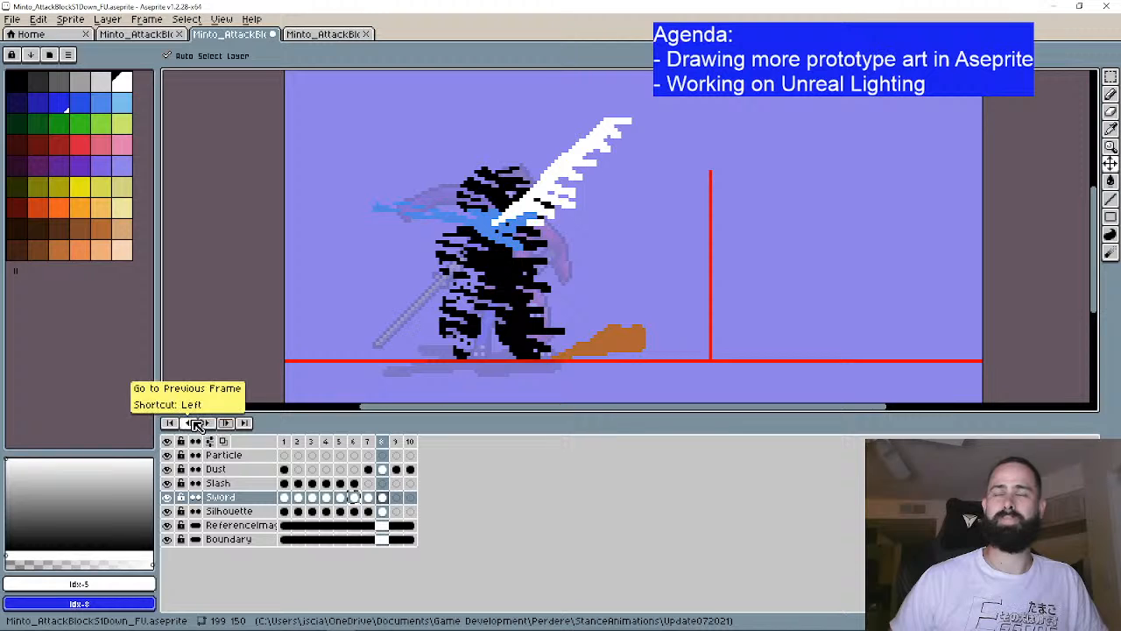
click(196, 423)
drag(382, 497, 387, 516)
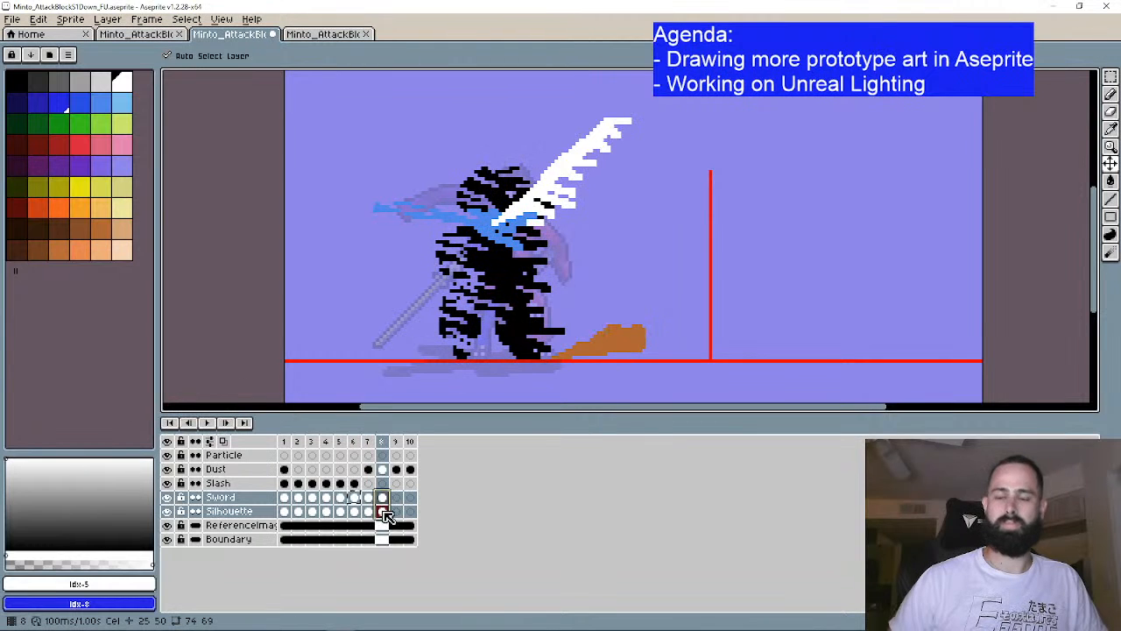
key(Delete)
Step: Compare frames 6 and 7, and nudge the frame 7 sword about 1 pixel right
click(191, 423)
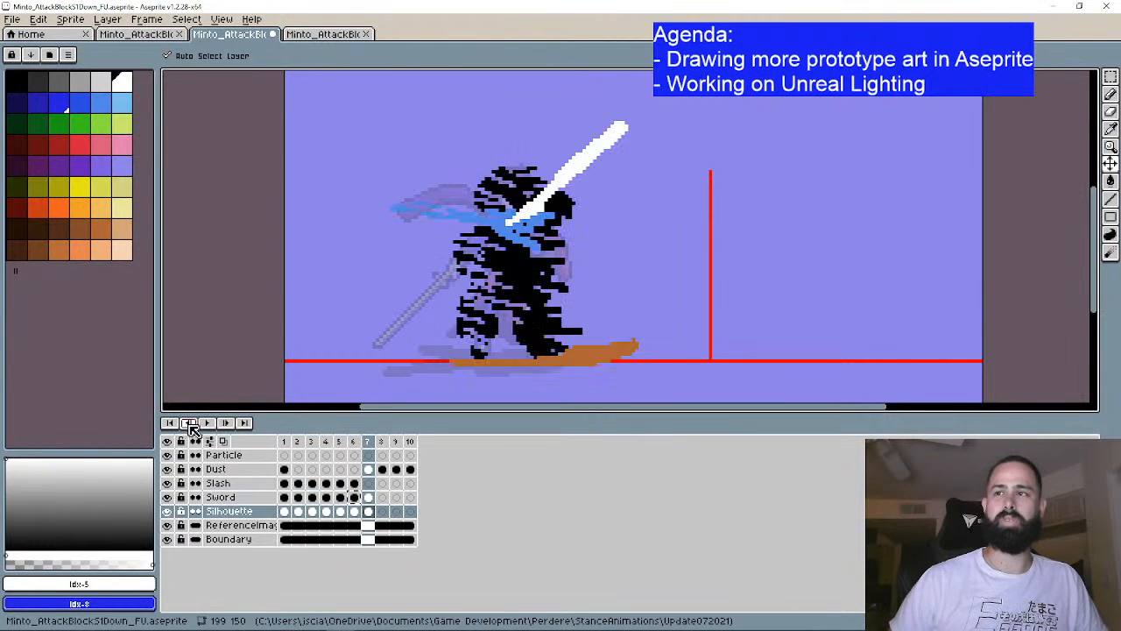
click(191, 423)
click(225, 423)
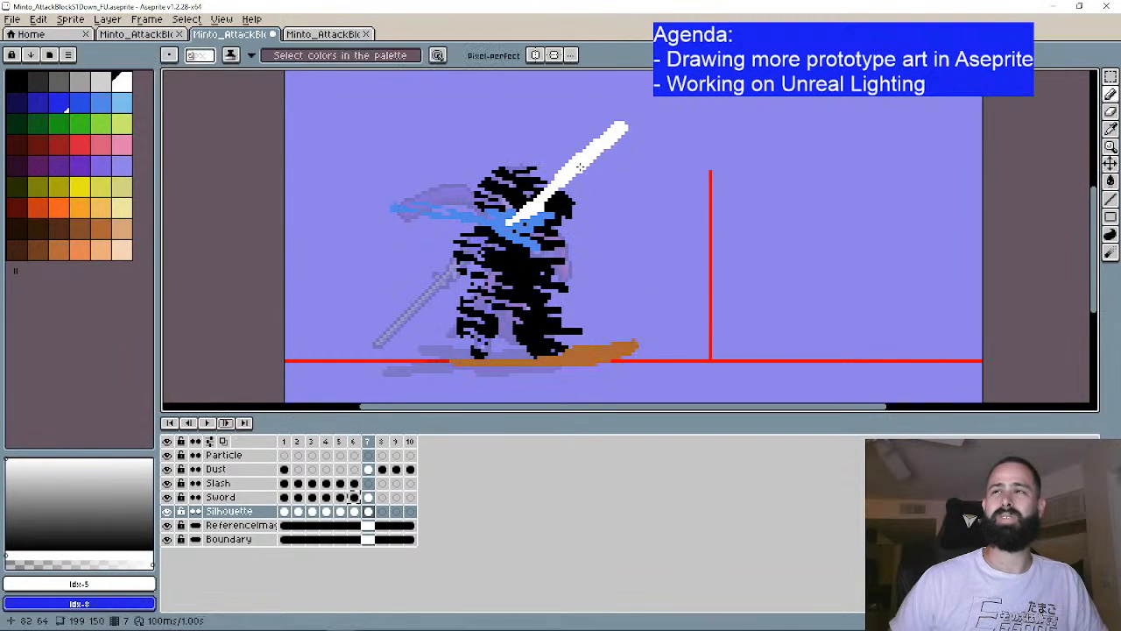
ctrl+click(600, 166)
Step: Flip between frames 6 and 7 to compare the sword positions, and shift the frame 7 sword 2 pixels right
click(193, 423)
click(229, 422)
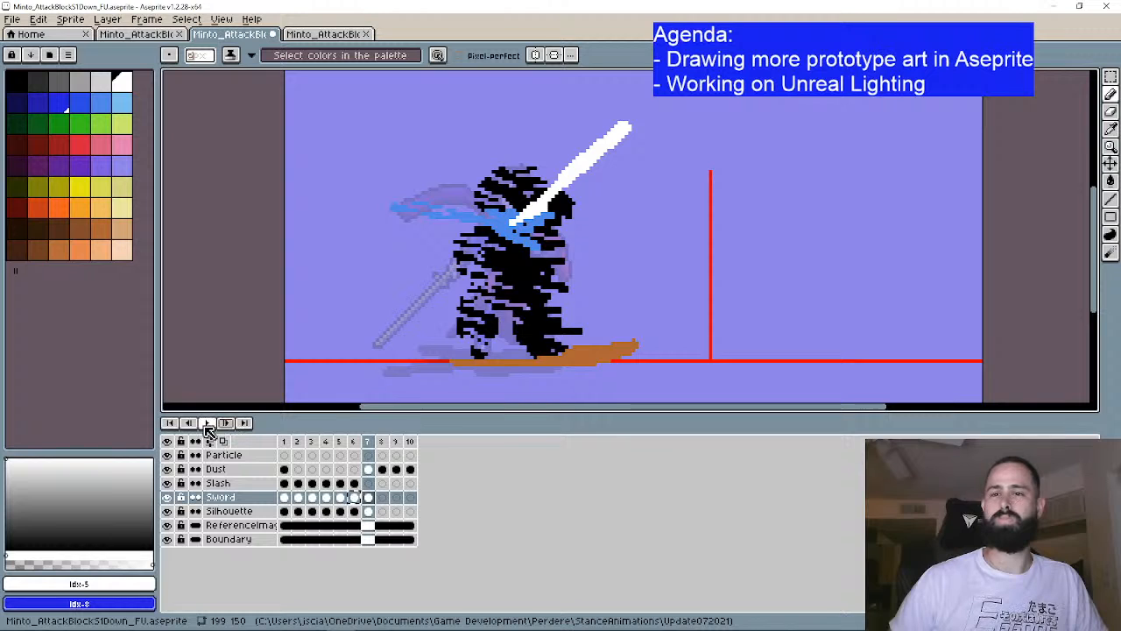
click(190, 424)
click(230, 423)
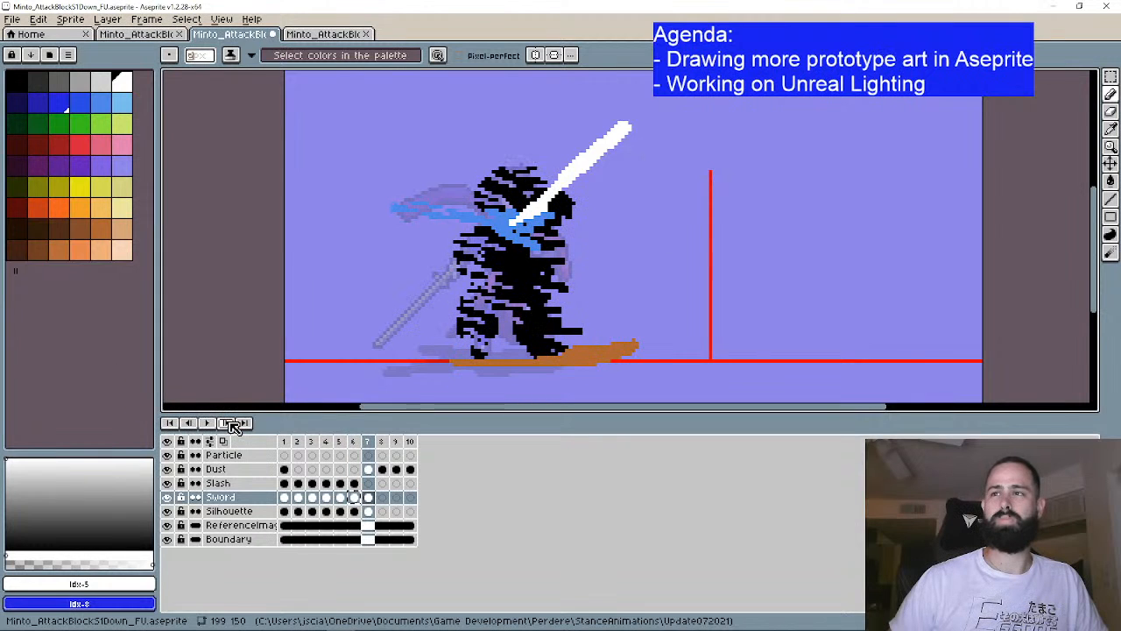
click(191, 424)
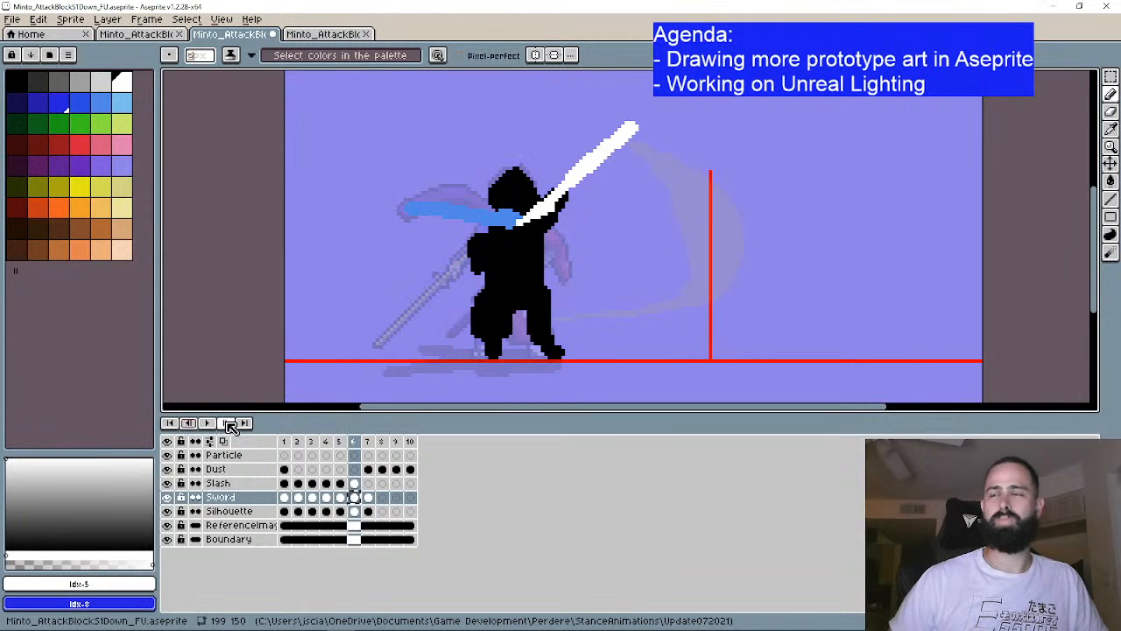
click(226, 424)
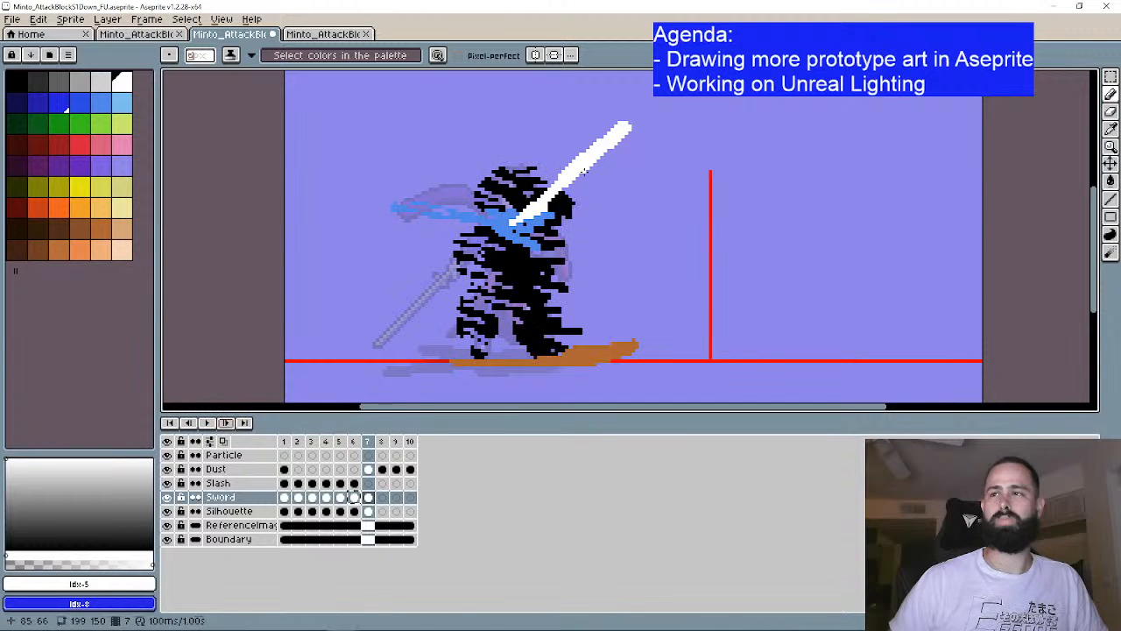
click(188, 424)
click(231, 424)
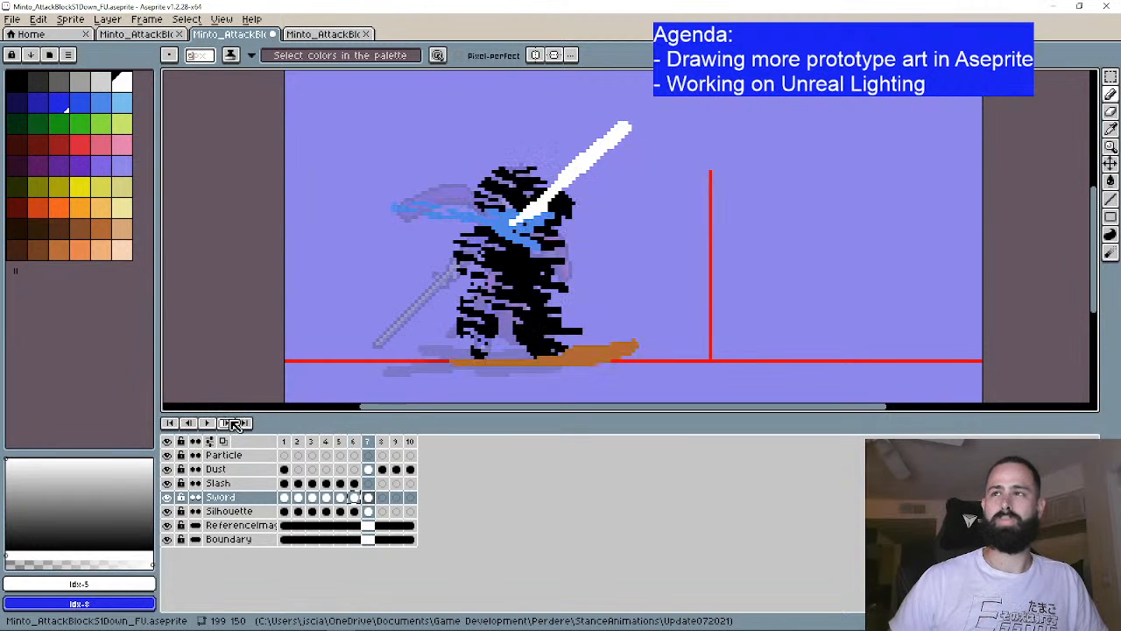
click(189, 423)
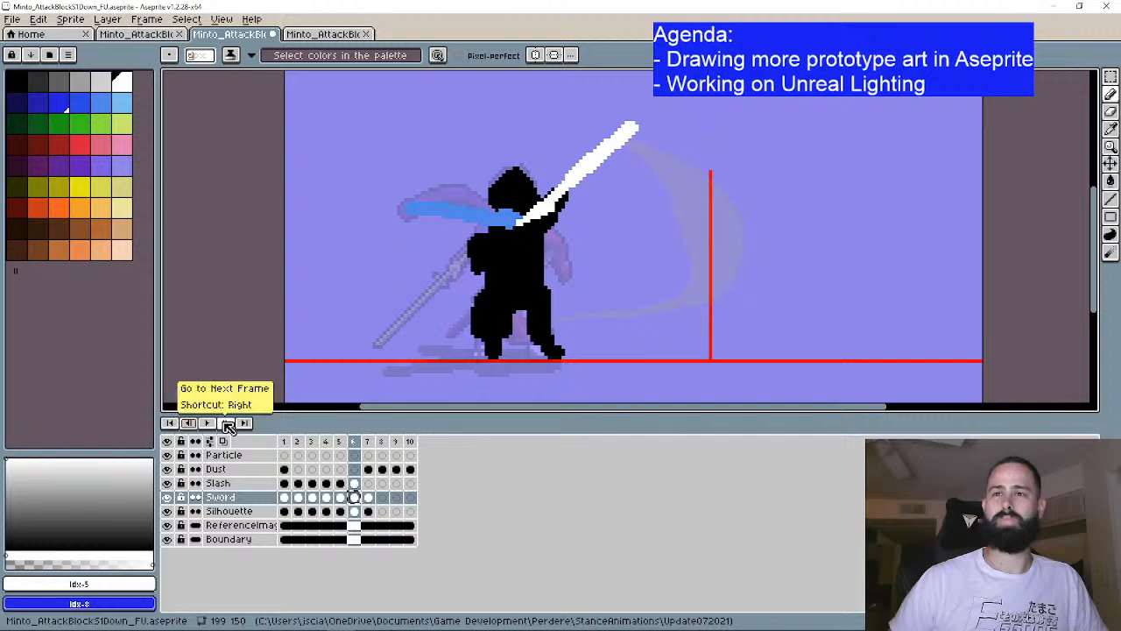
click(226, 423)
click(600, 170)
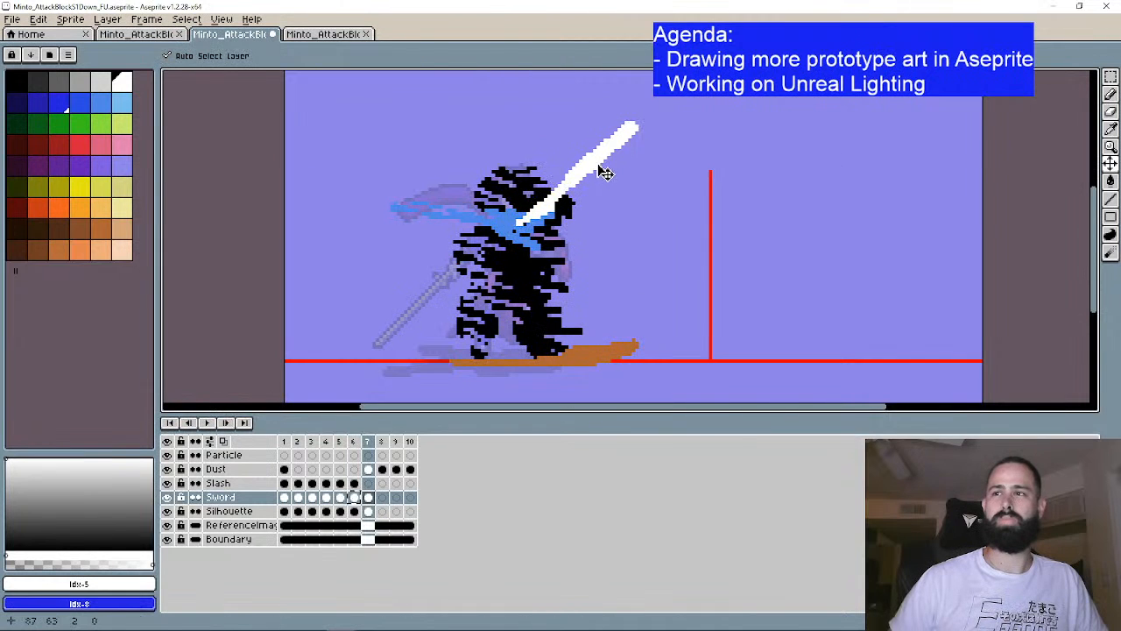
Step: Play the animation and step through frames 5 to 7 to check how the sword carries over
click(204, 425)
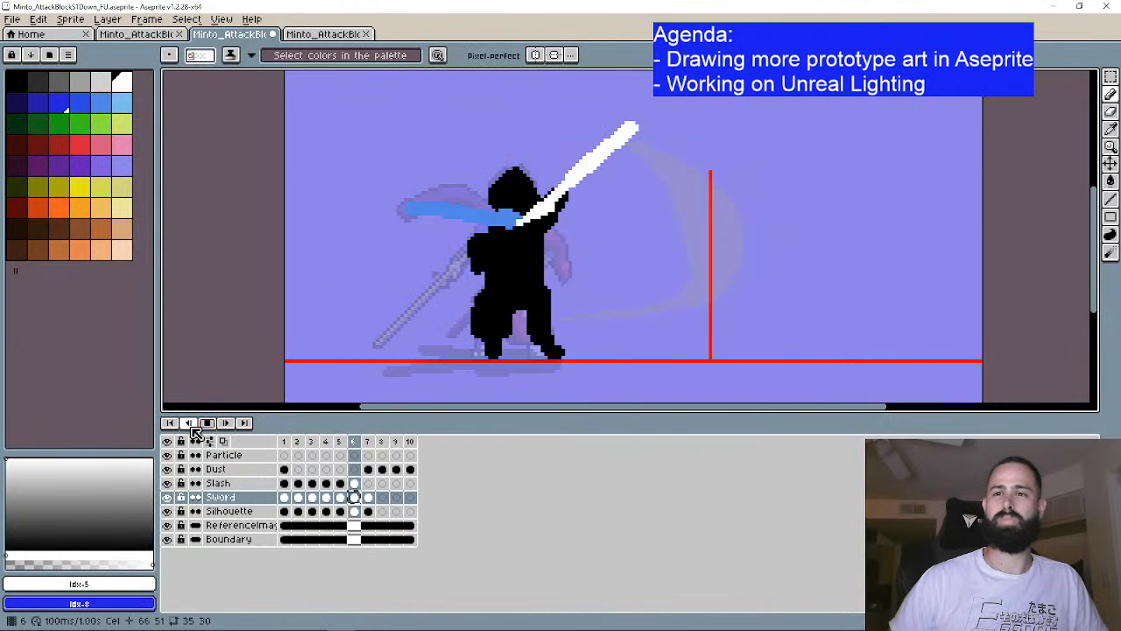
click(207, 426)
click(188, 424)
click(188, 424)
click(188, 424)
click(188, 424)
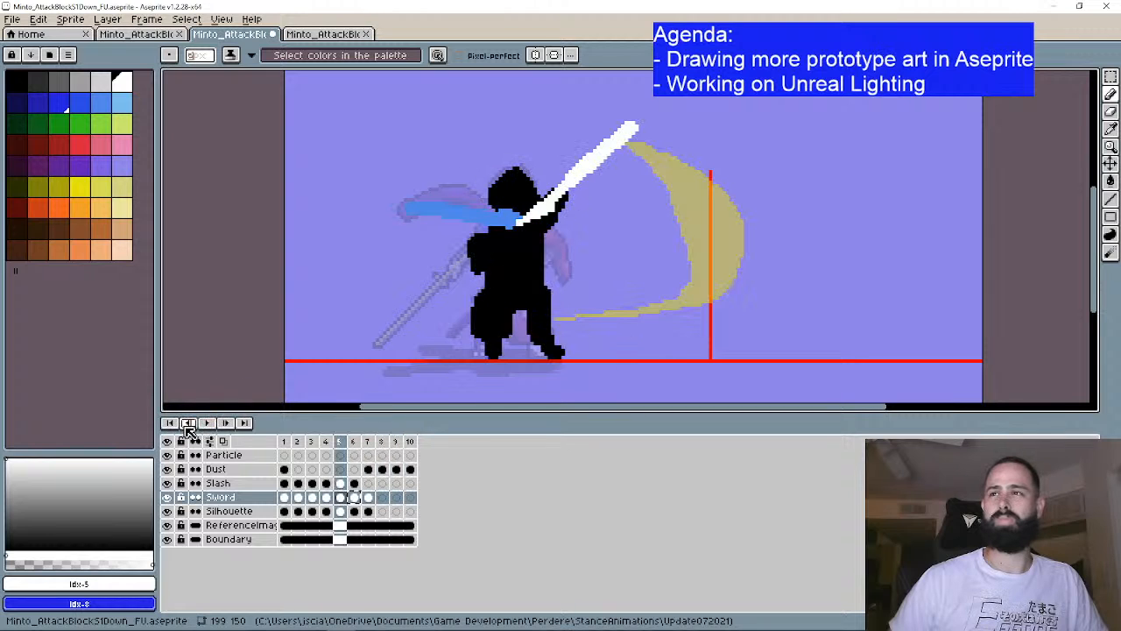
click(224, 423)
click(224, 423)
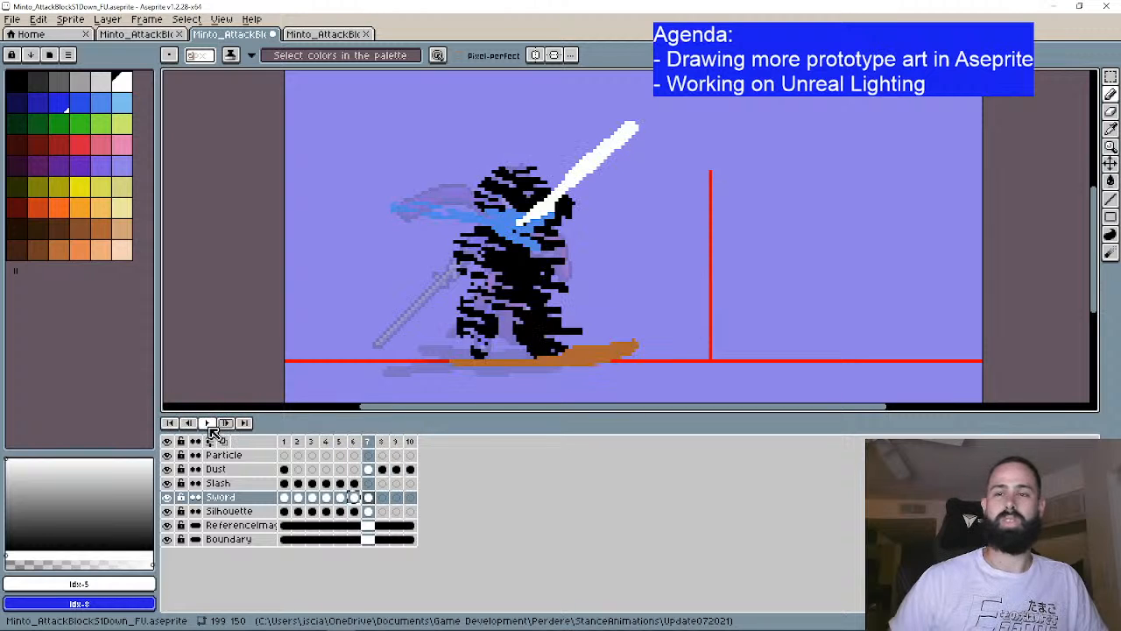
click(188, 423)
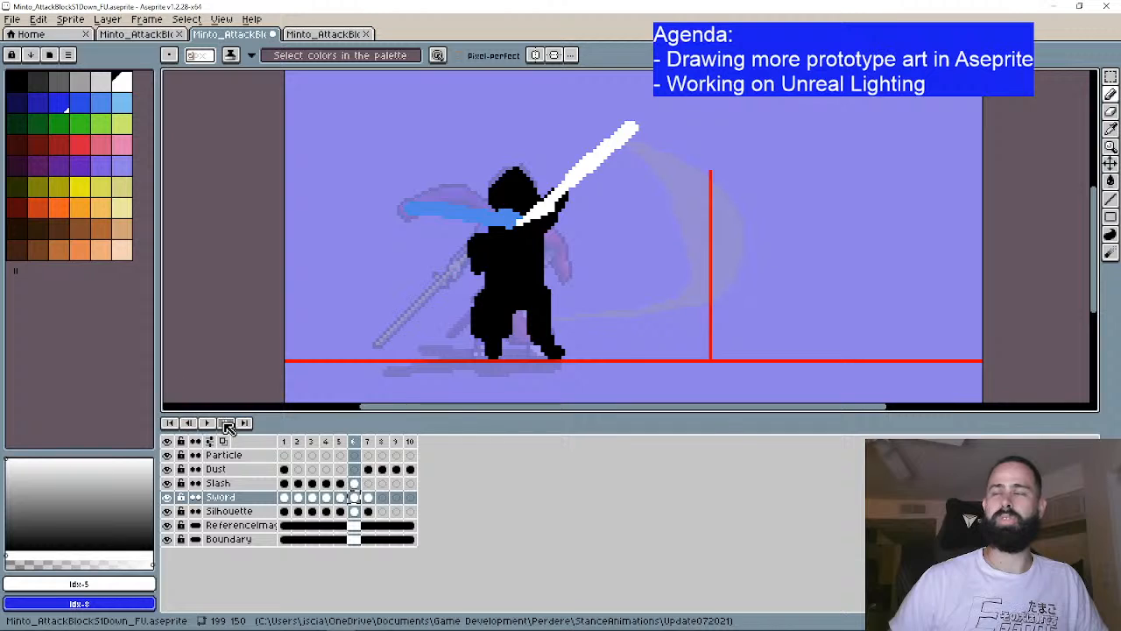
Step: Move the frame 7 sword about 3 pixels left and check it against frame 6
click(225, 423)
key(v)
drag(591, 170, 585, 171)
key(b)
click(196, 424)
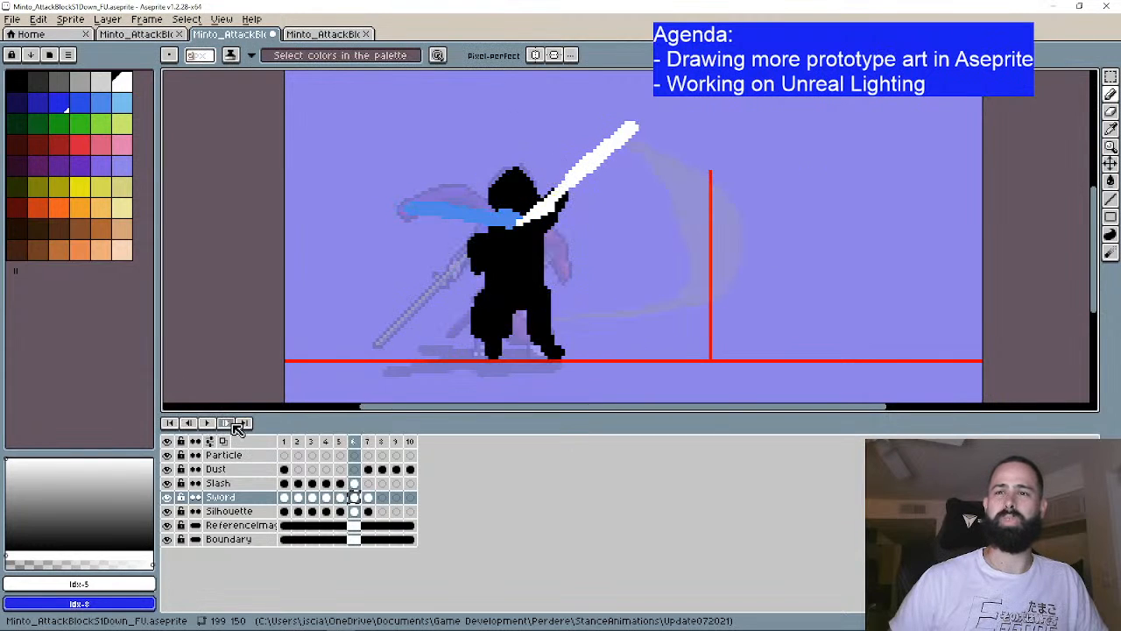
click(227, 423)
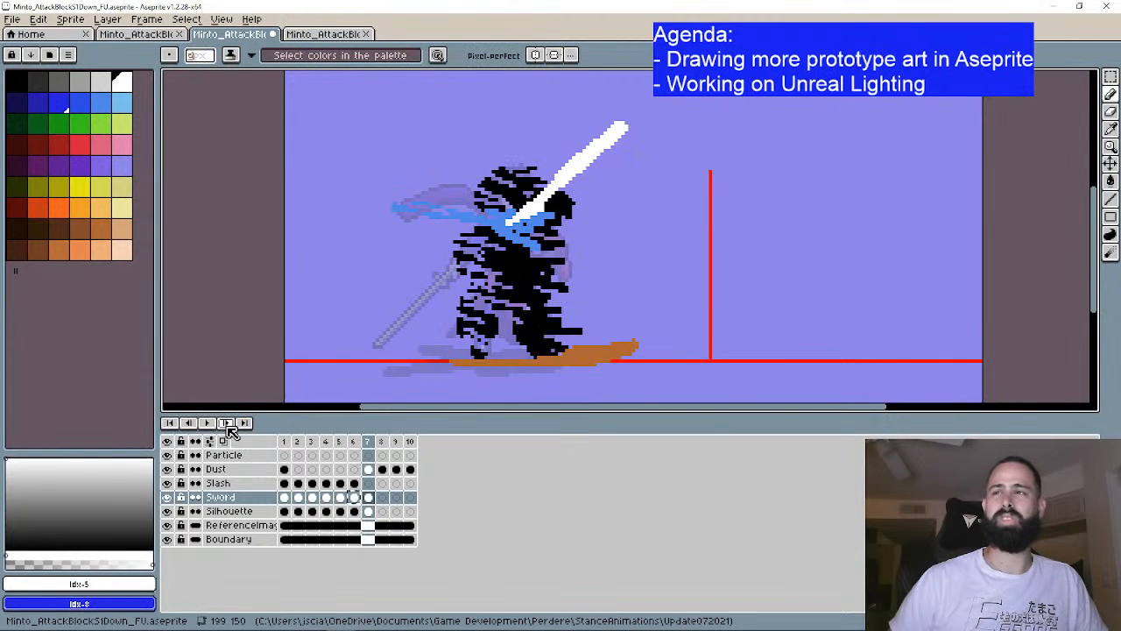
Step: Erase thin streaks from the solid black arm beside the sword on the frame 7 Silhouette cel
click(1113, 113)
scroll(611, 219, up, 1)
click(372, 512)
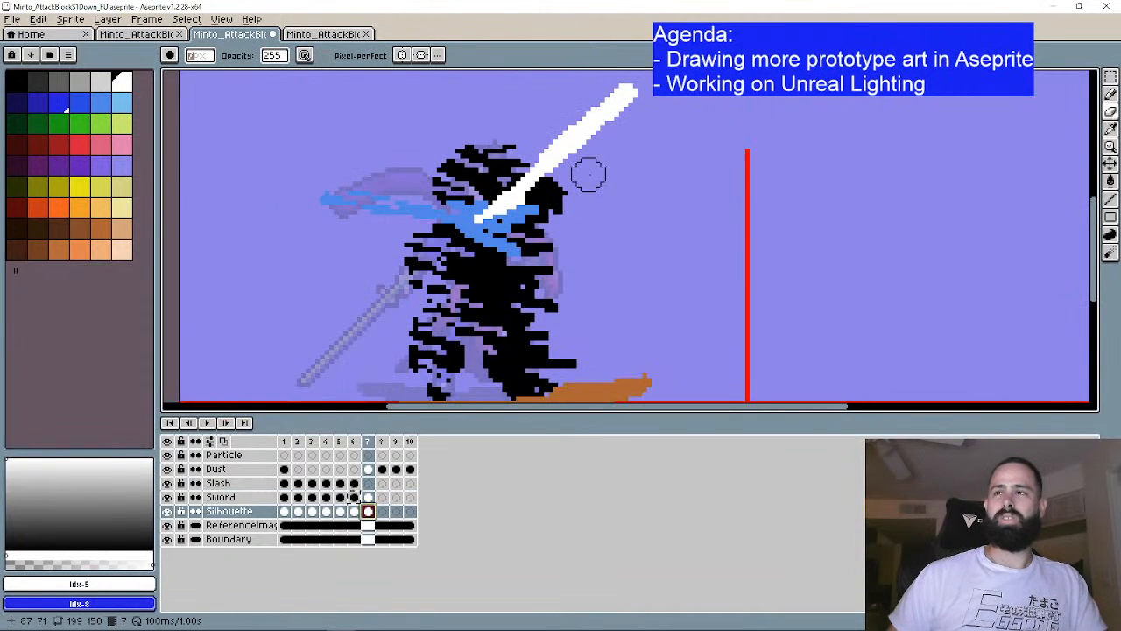
mouse_move(611, 184)
mouse_down()
mouse_move(579, 197)
mouse_move(522, 188)
mouse_move(592, 206)
mouse_move(536, 192)
mouse_move(561, 175)
mouse_move(564, 193)
mouse_move(541, 192)
mouse_move(616, 198)
mouse_up()
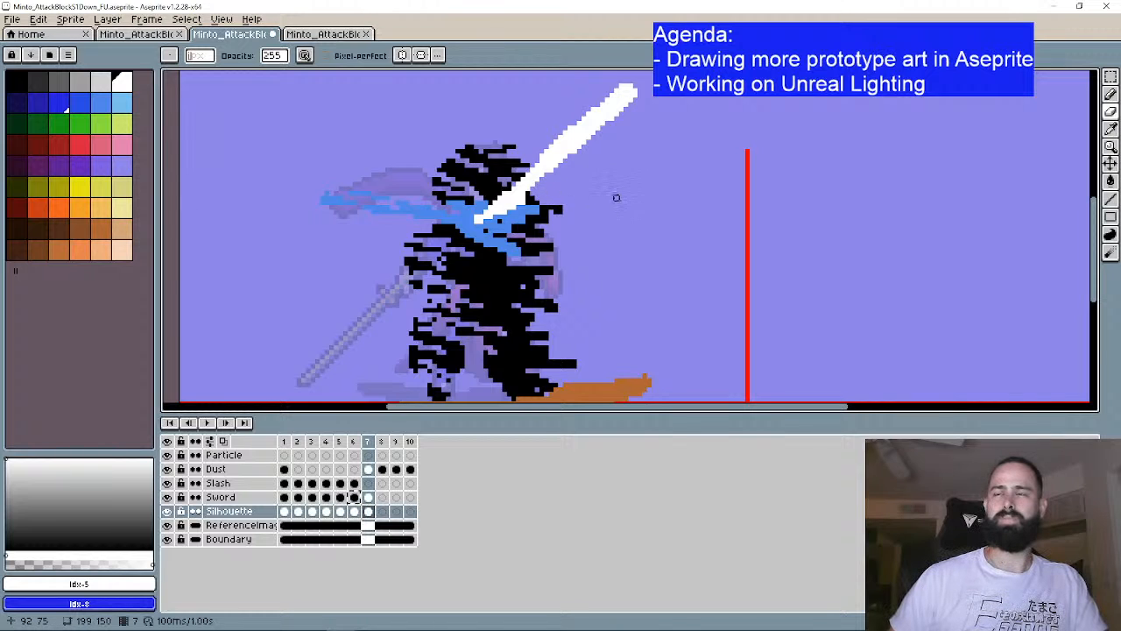
scroll(615, 201, down, 2)
Step: Flip between frames 6 and 7 to examine how the solid figure changes into the streaked silhouette
click(190, 427)
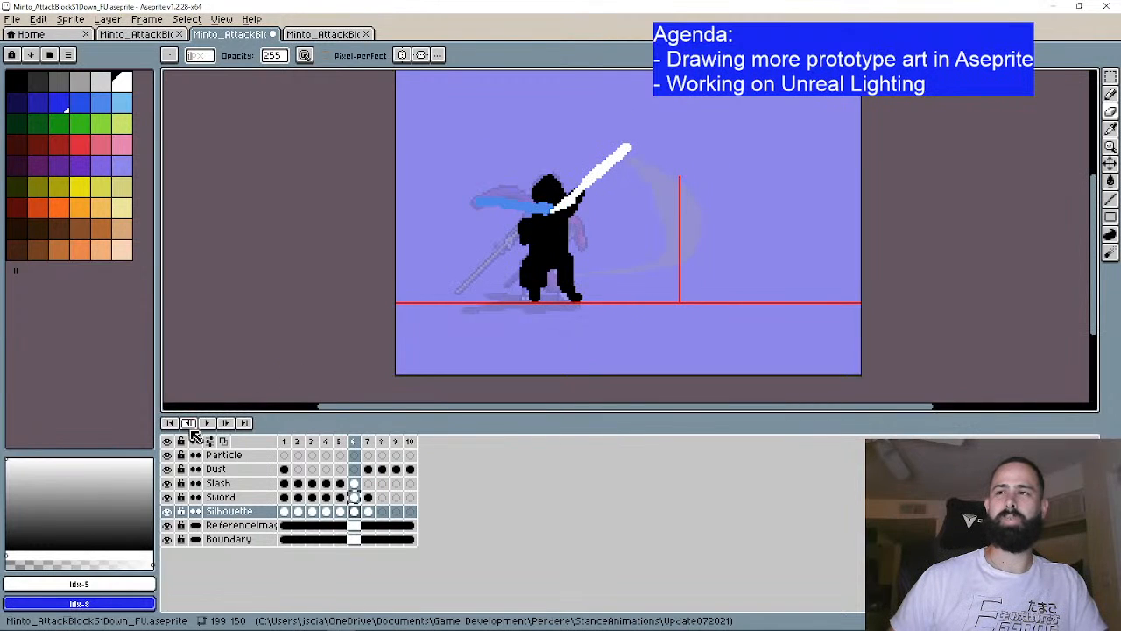
click(234, 426)
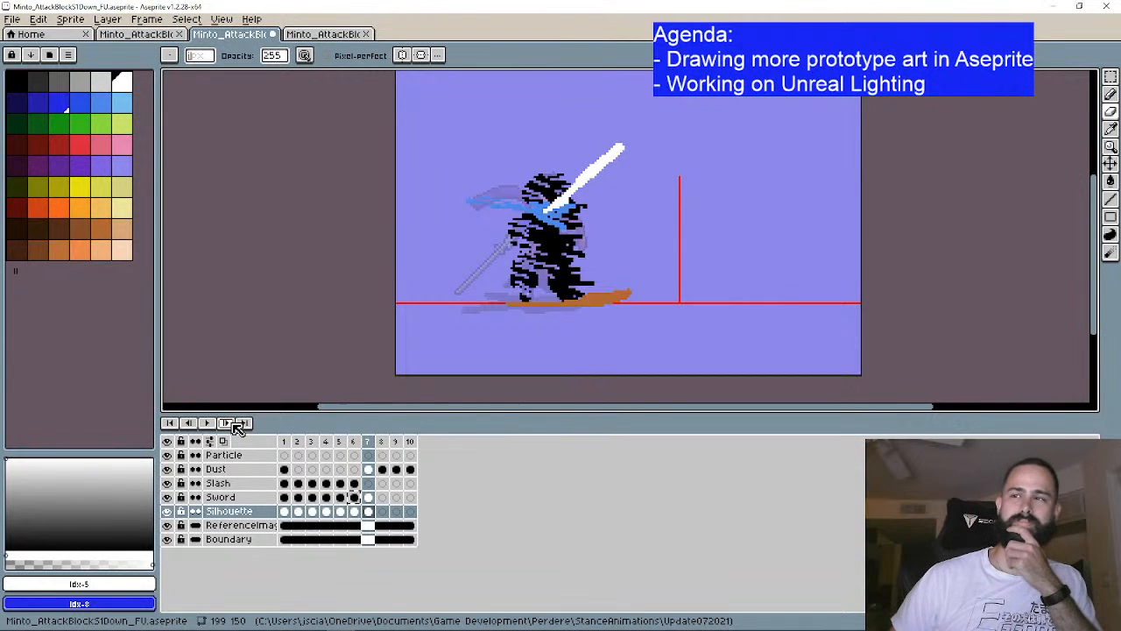
click(188, 423)
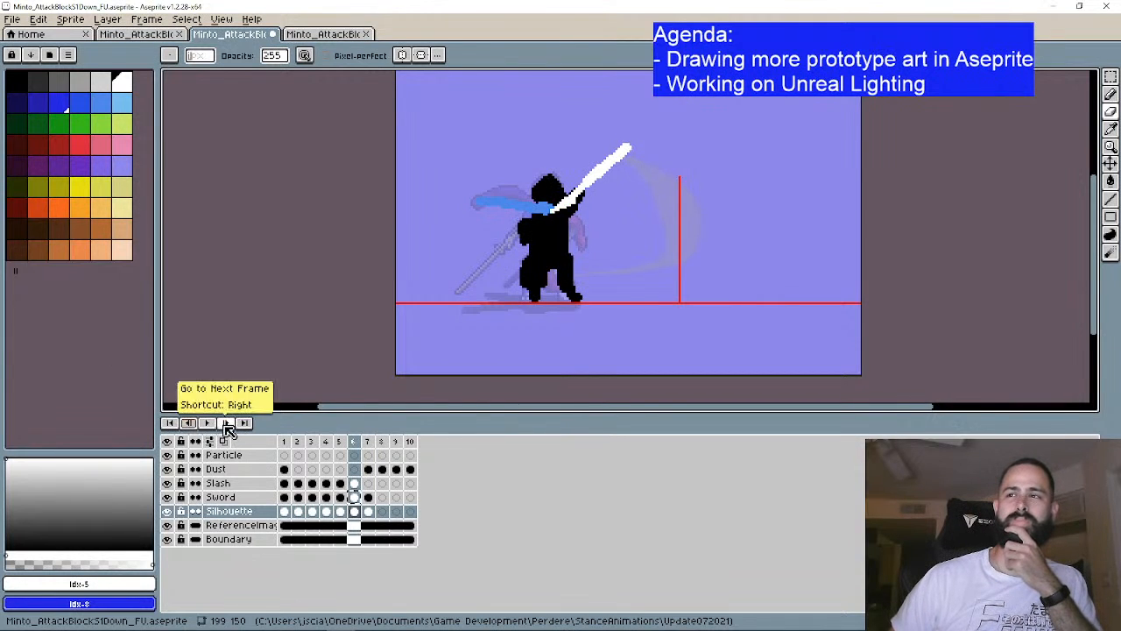
click(226, 423)
click(189, 423)
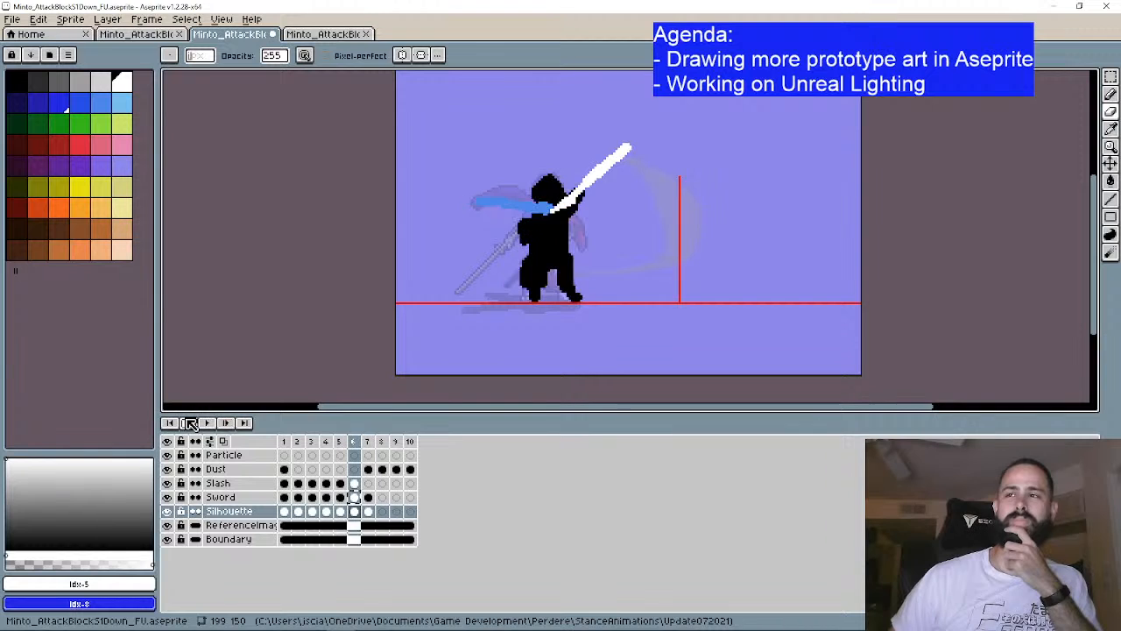
click(232, 423)
key(v)
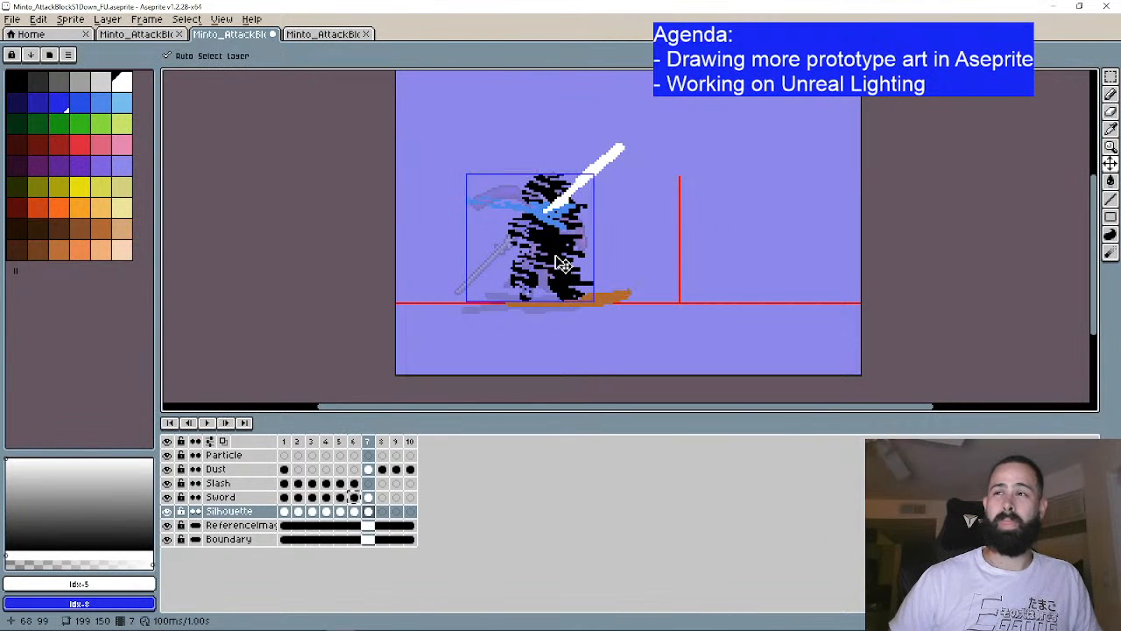
key(b)
click(190, 423)
click(226, 423)
click(190, 423)
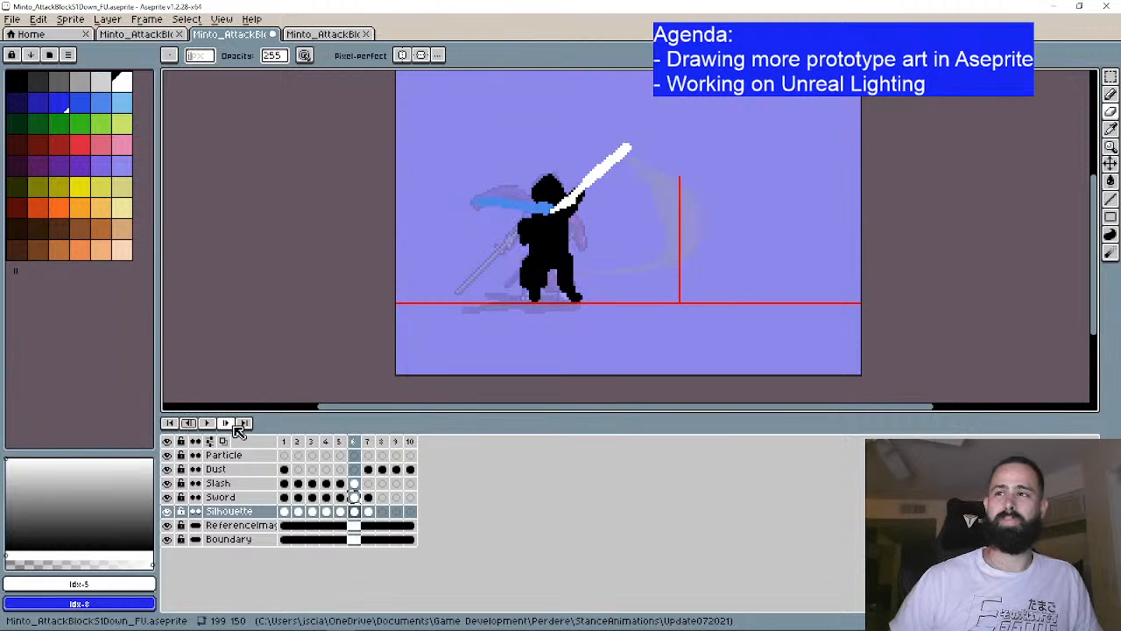
Step: On the frame 7 Sword cel, draw white horizontal streaks trailing from the underside of the blade
click(226, 423)
click(191, 423)
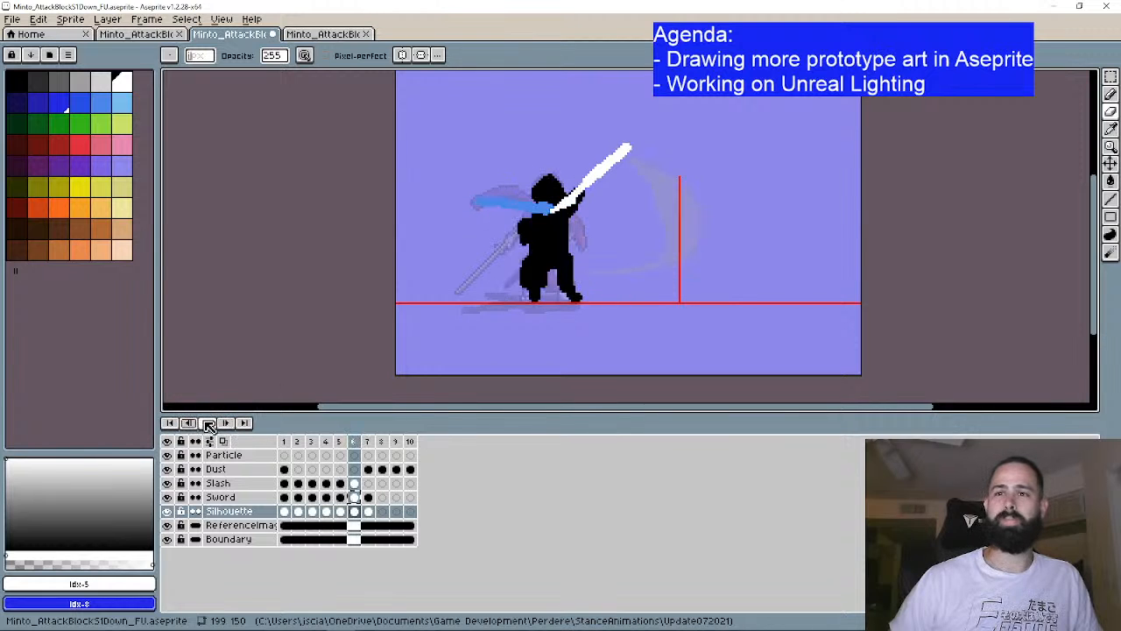
click(226, 423)
scroll(578, 218, up, 2)
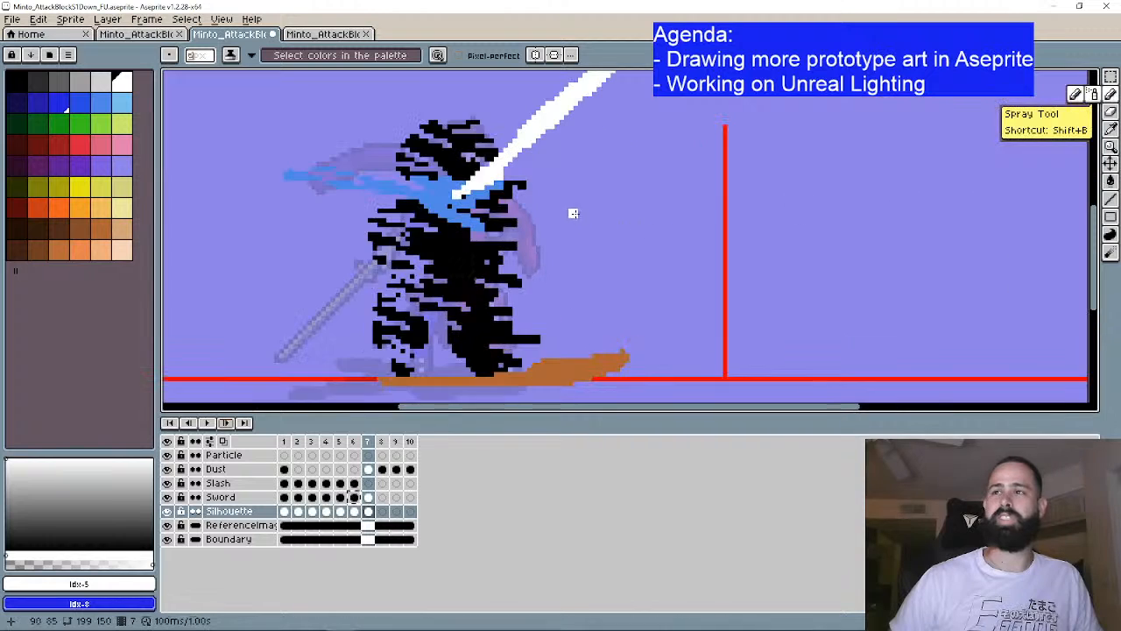
drag(199, 100, 218, 131)
click(19, 82)
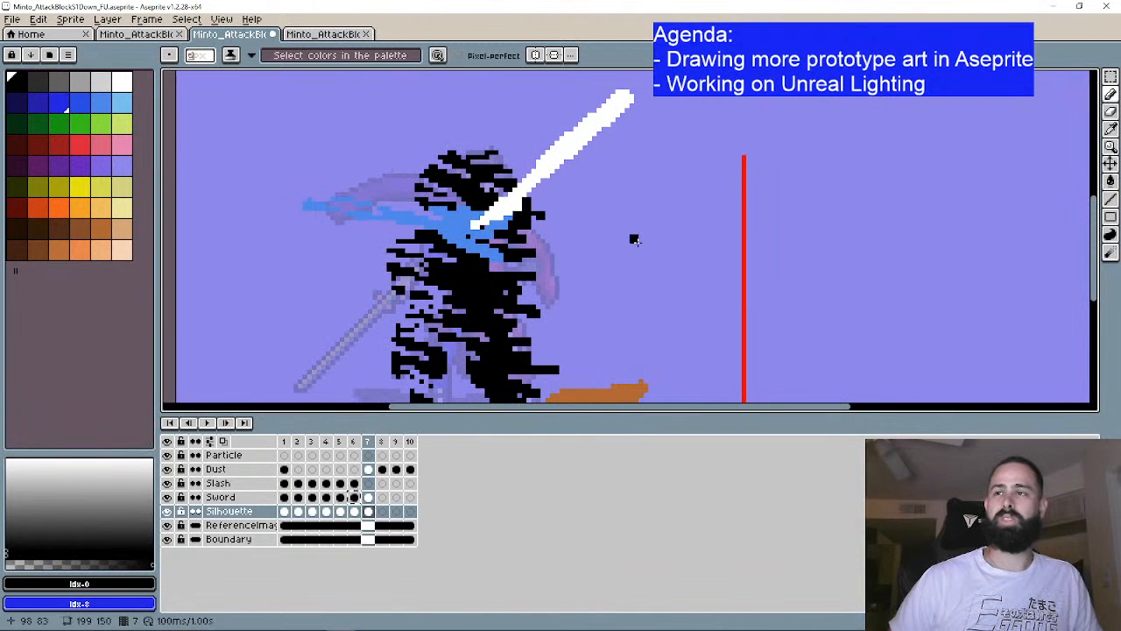
click(368, 496)
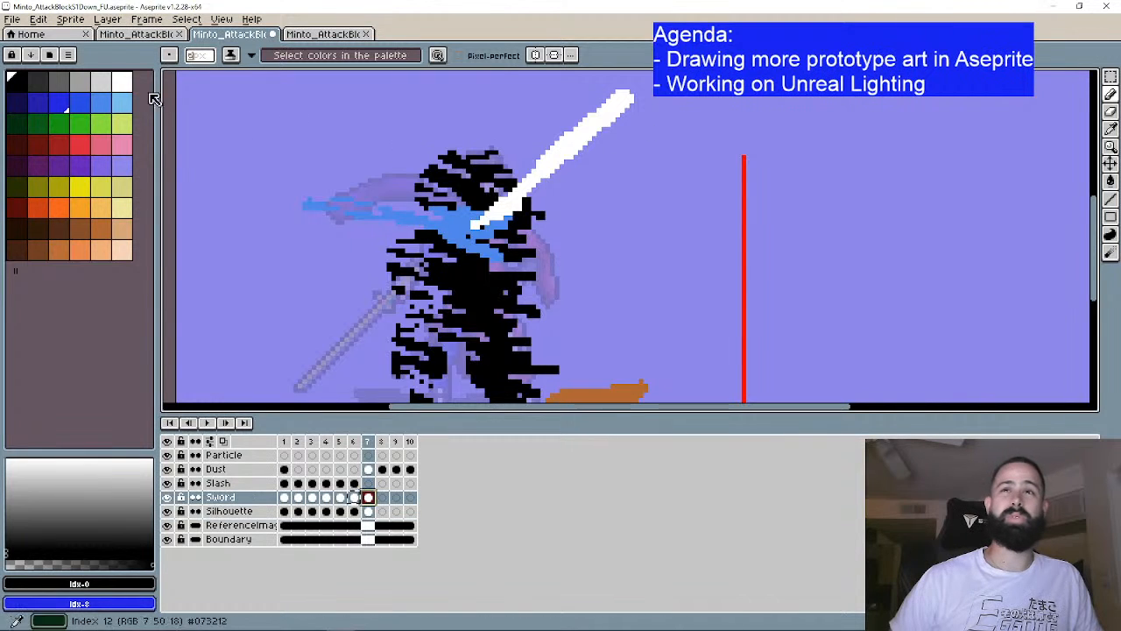
click(123, 81)
mouse_move(623, 107)
mouse_down()
mouse_move(662, 123)
mouse_move(604, 131)
mouse_move(629, 164)
mouse_up()
mouse_move(530, 162)
mouse_down()
mouse_move(584, 174)
mouse_move(653, 139)
mouse_up()
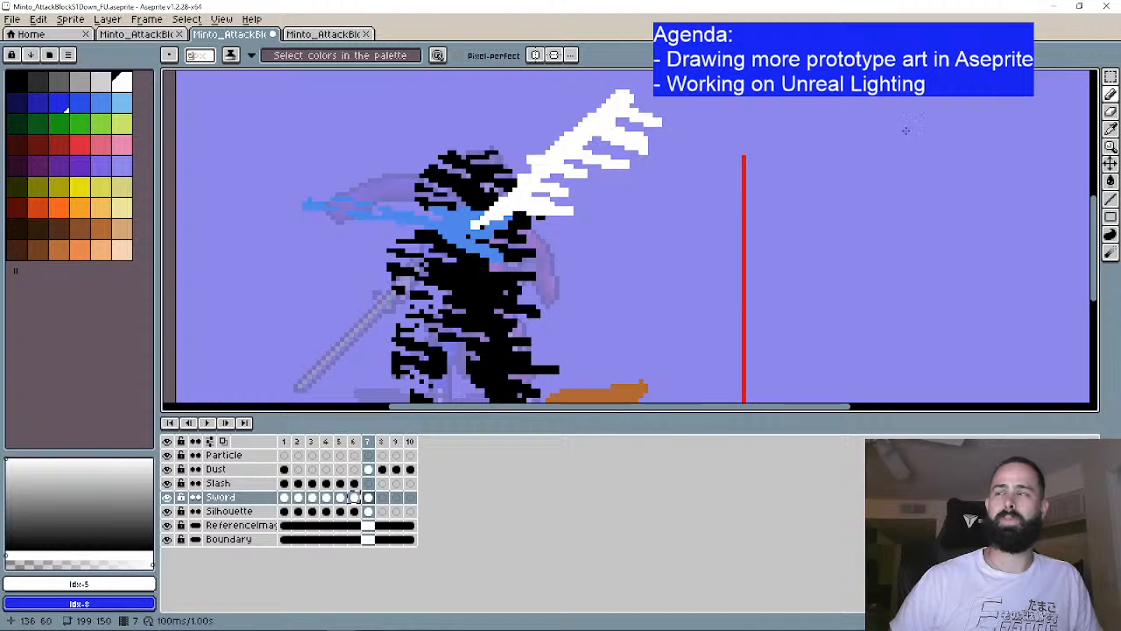
Step: Erase thin streaked gaps through the frame 7 blade and compare the frame with its neighbours
click(1110, 114)
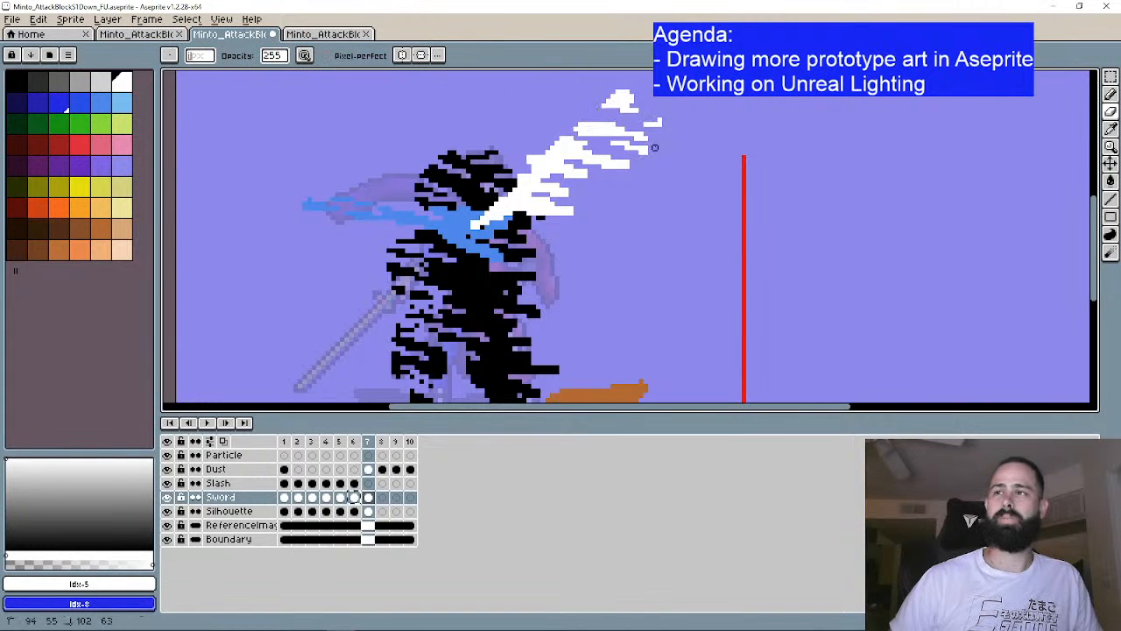
scroll(747, 264, down, 1)
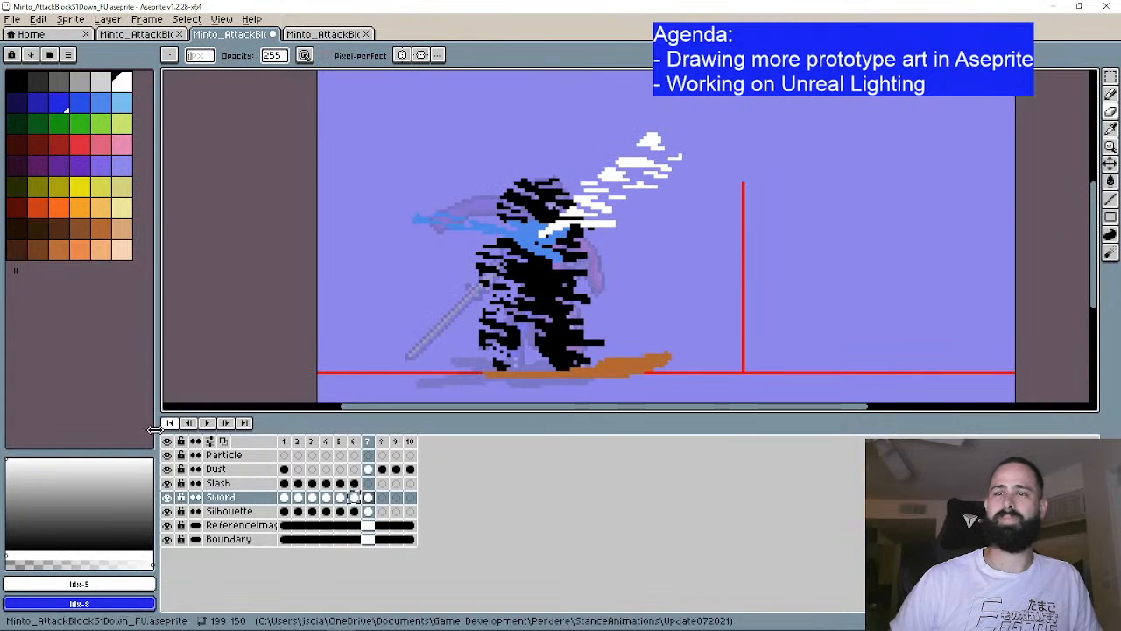
click(188, 423)
click(227, 423)
click(227, 423)
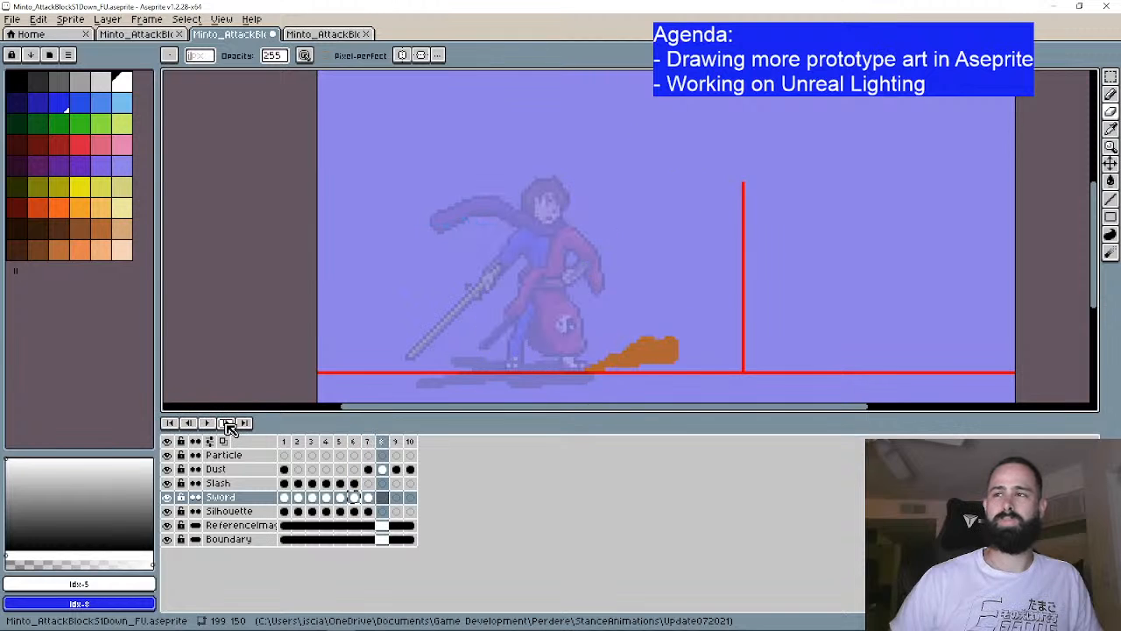
Step: Copy the Sword and Silhouette cels of frame 7 into frame 8
click(371, 510)
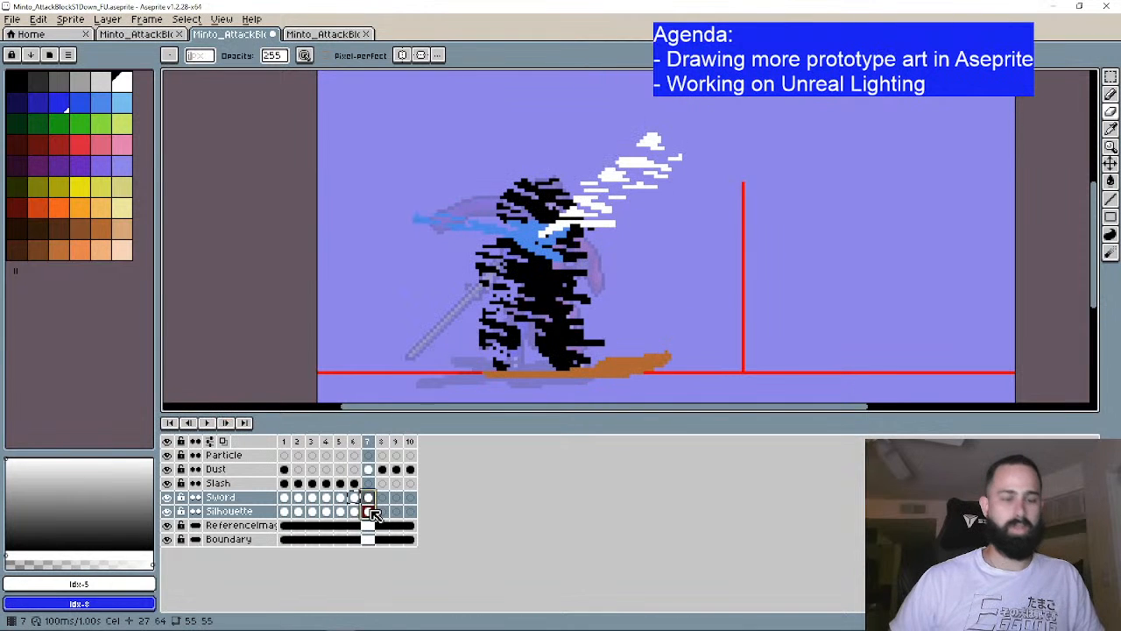
click(385, 497)
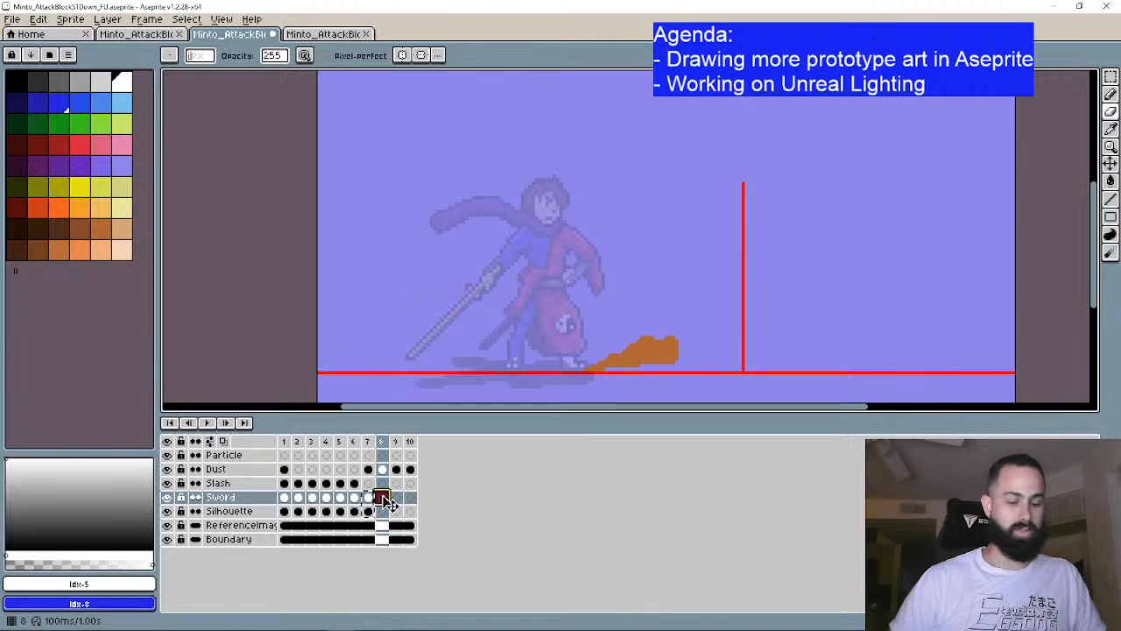
key(ctrl+v)
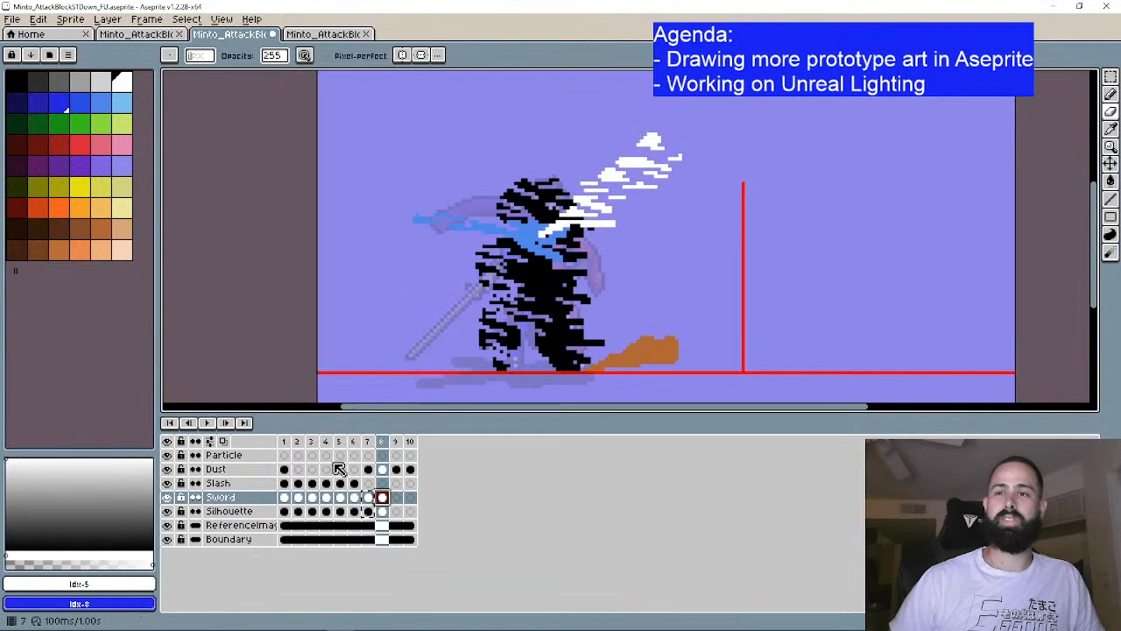
Step: Move the frame 8 silhouette and sword together about 8 pixels left, using onion skinning, and check the shift against frame 7
click(224, 441)
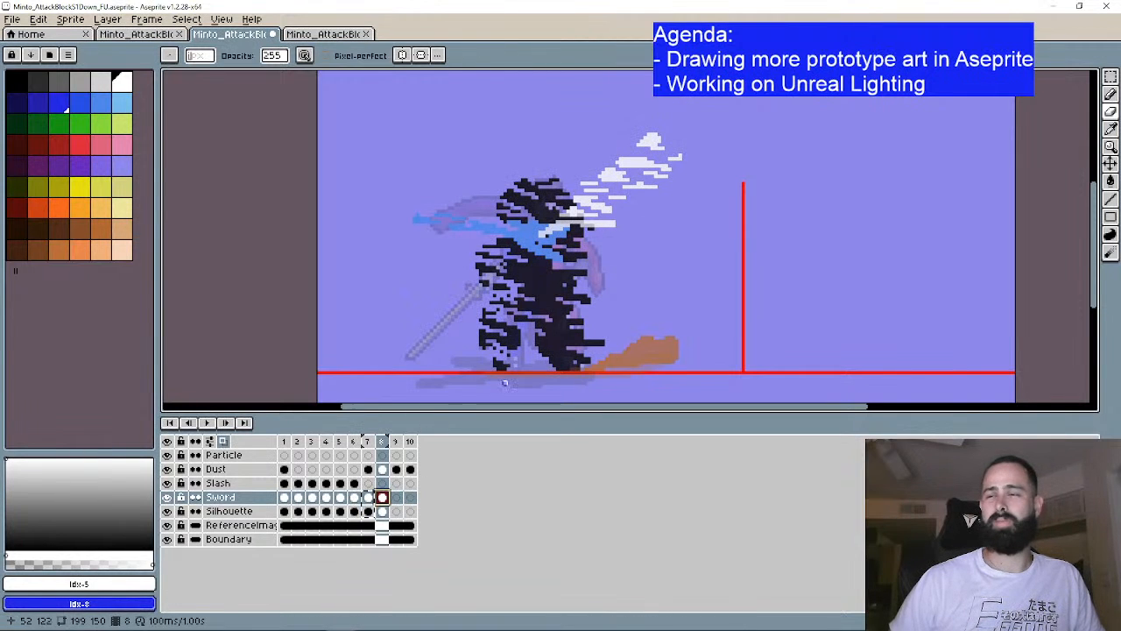
key(v)
drag(546, 290, 515, 288)
drag(627, 177, 587, 175)
key(ctrl+z)
key(b)
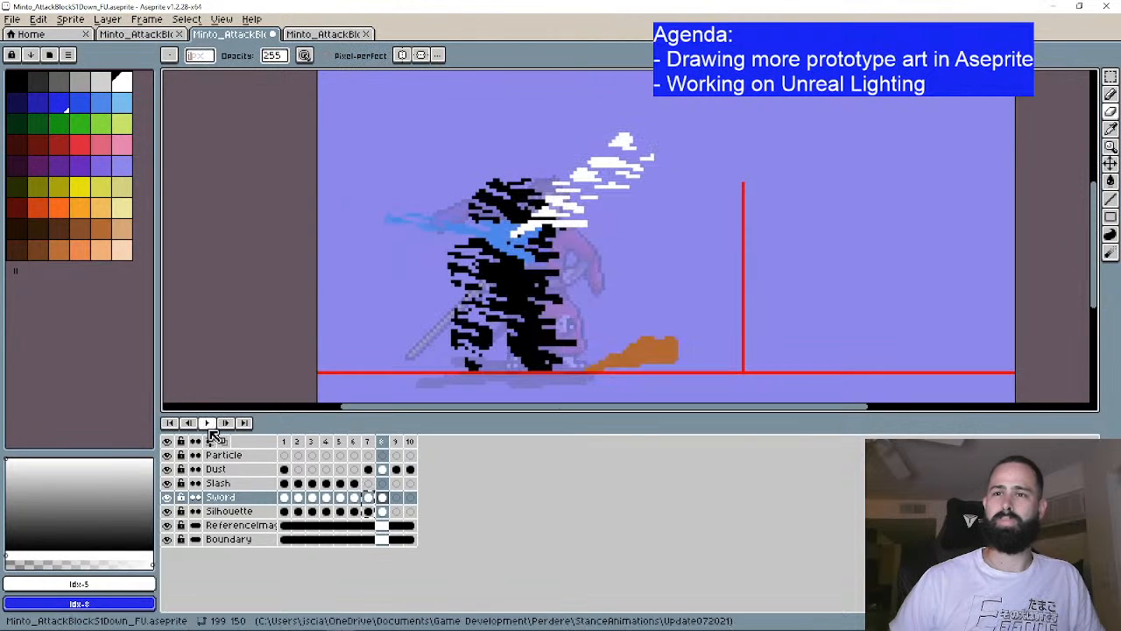
click(189, 422)
click(230, 424)
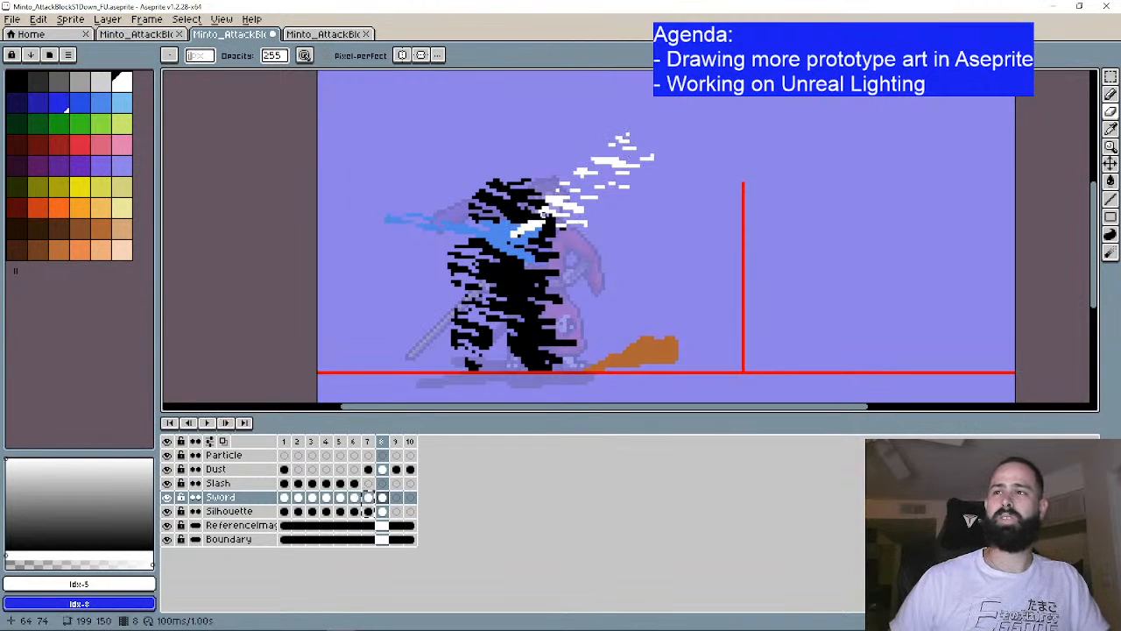
Step: Add white streaks beneath the blade on the frame 8 Sword cel and erase thin gaps through them
click(1110, 94)
scroll(740, 178, up, 1)
drag(740, 178, 730, 195)
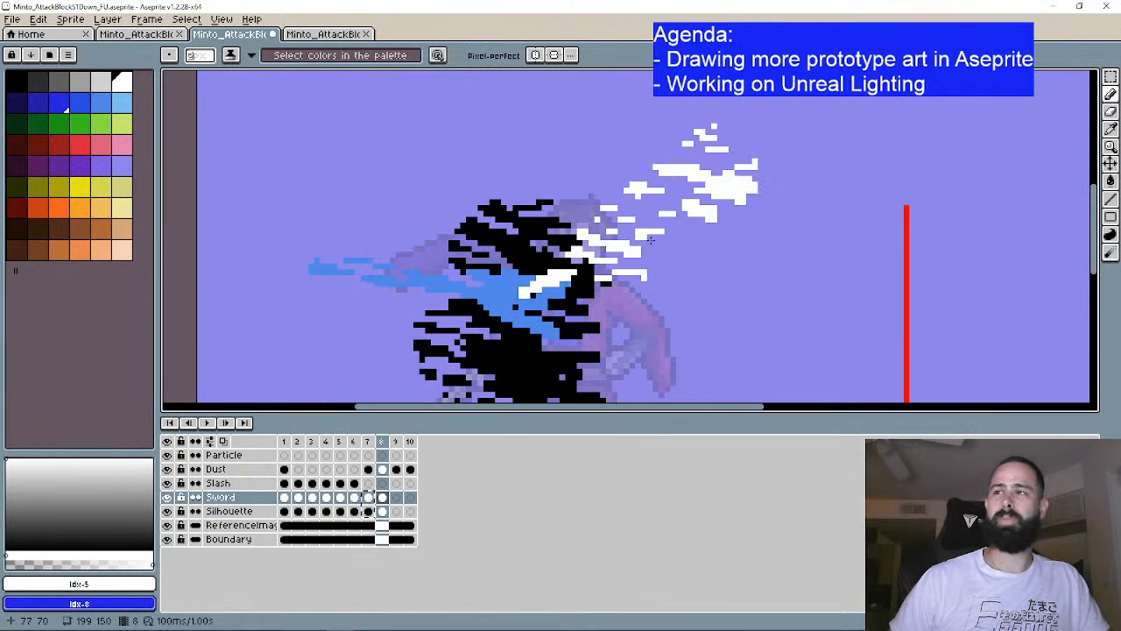
mouse_move(645, 239)
mouse_down()
mouse_move(671, 256)
mouse_move(650, 276)
mouse_up()
click(1110, 116)
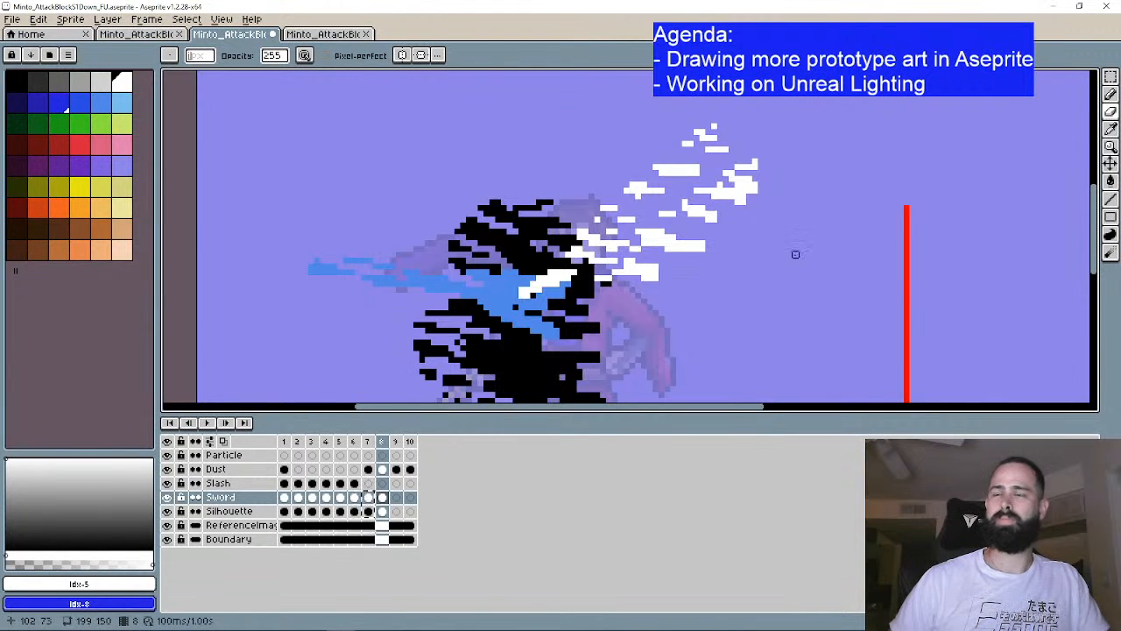
scroll(795, 254, down, 2)
Step: Draw black streaks off the sword-side edge of the head, shoulder and legs on the frame 8 Silhouette cel
click(381, 511)
key(b)
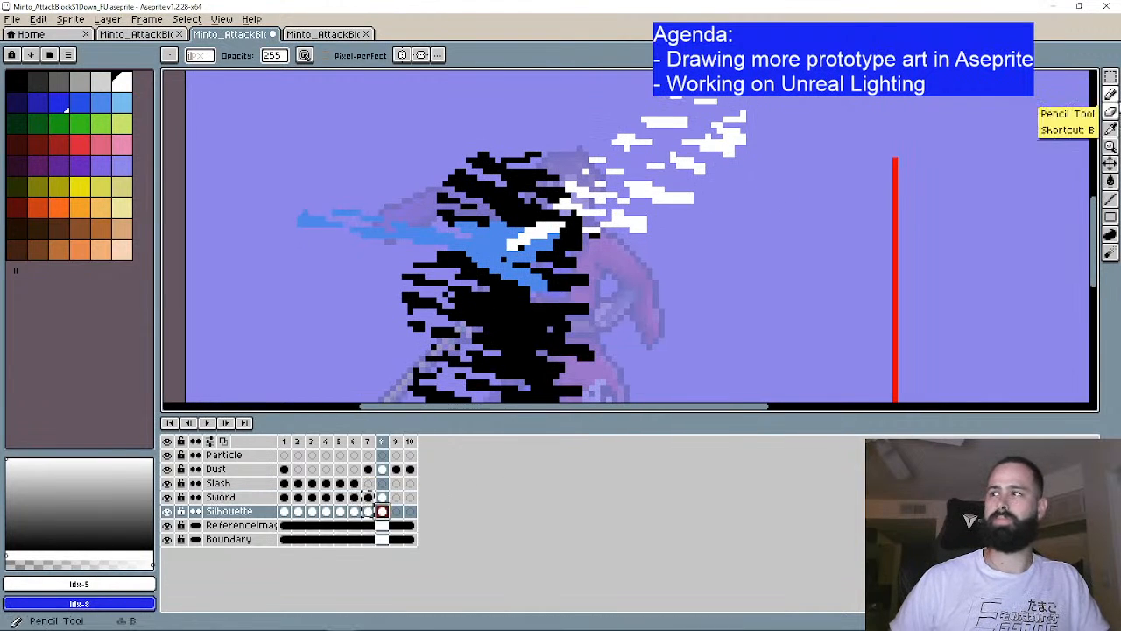
click(16, 82)
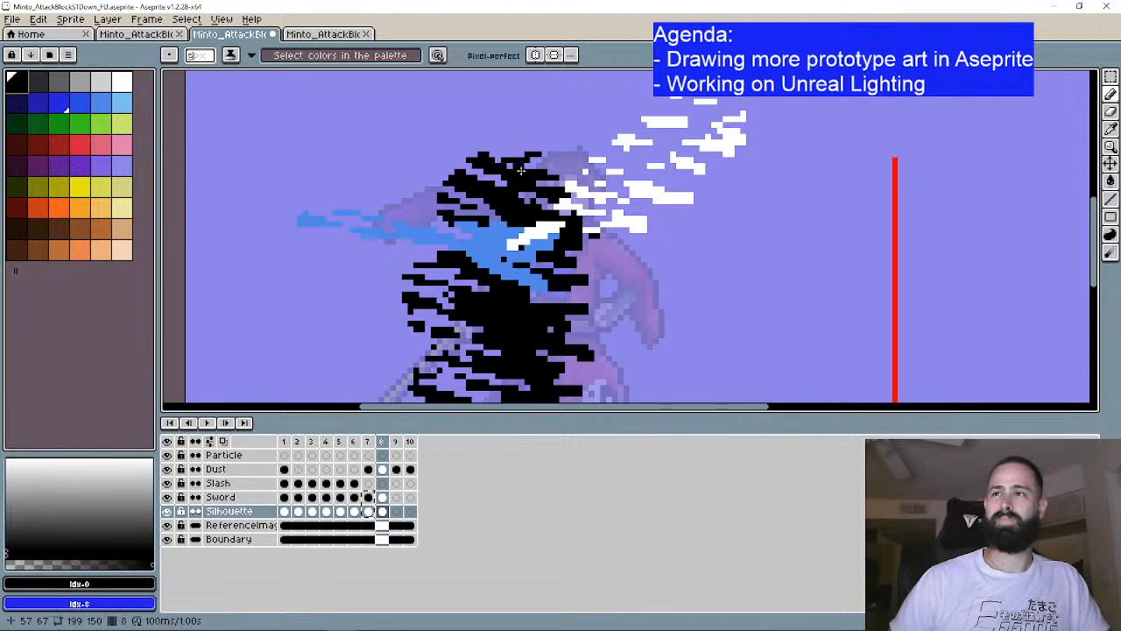
drag(521, 171, 571, 168)
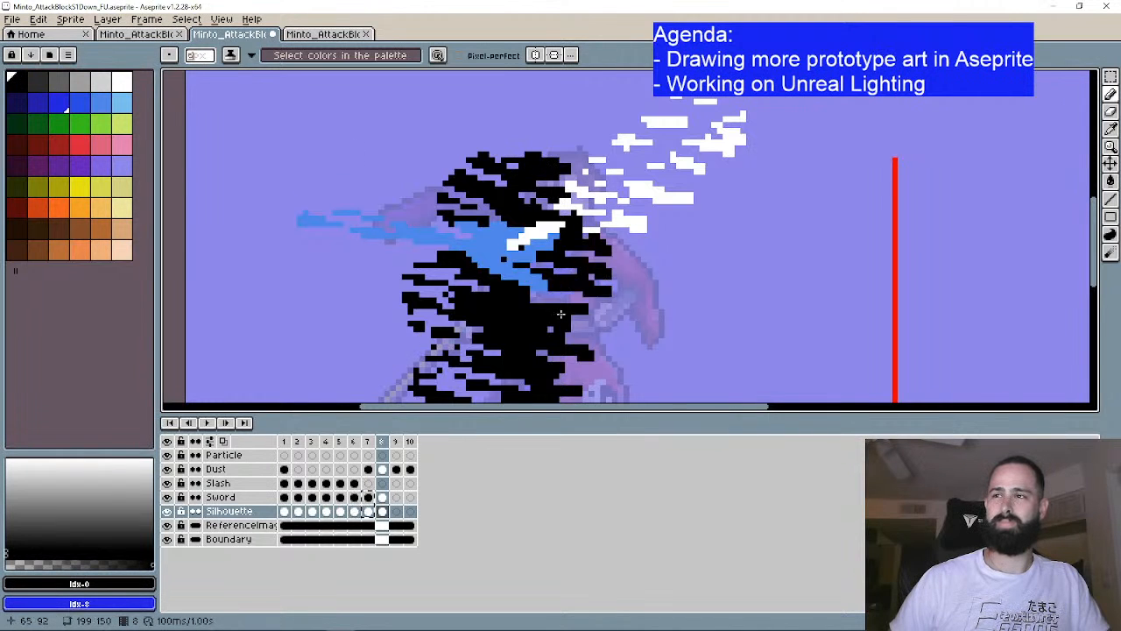
drag(569, 317, 563, 234)
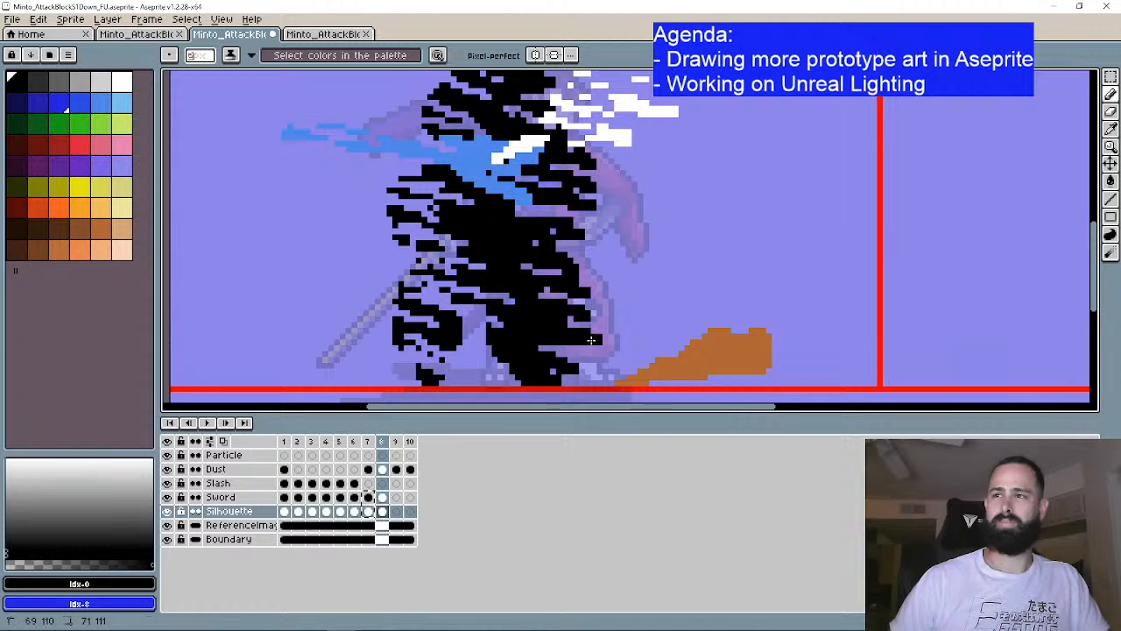
Step: Erase diagonal gaps through the head, torso and legs of the frame 8 silhouette to break it into slanted strips
key(b)
mouse_move(378, 277)
mouse_down()
mouse_move(342, 213)
mouse_move(378, 176)
mouse_up()
drag(528, 210, 623, 291)
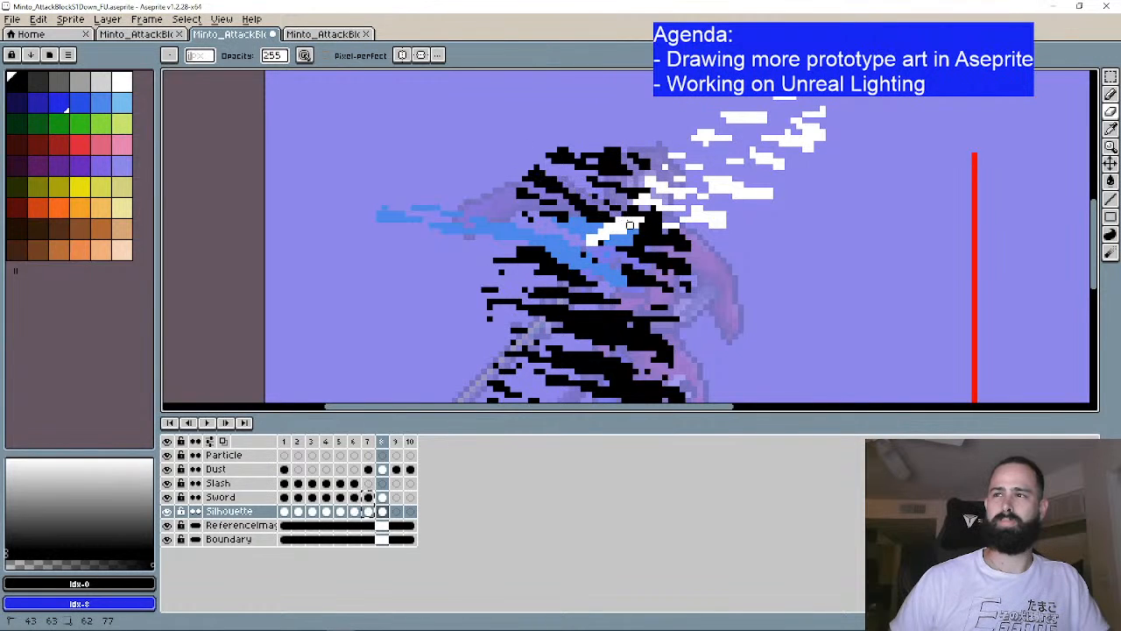
drag(503, 260, 557, 284)
drag(508, 298, 448, 182)
drag(480, 173, 534, 201)
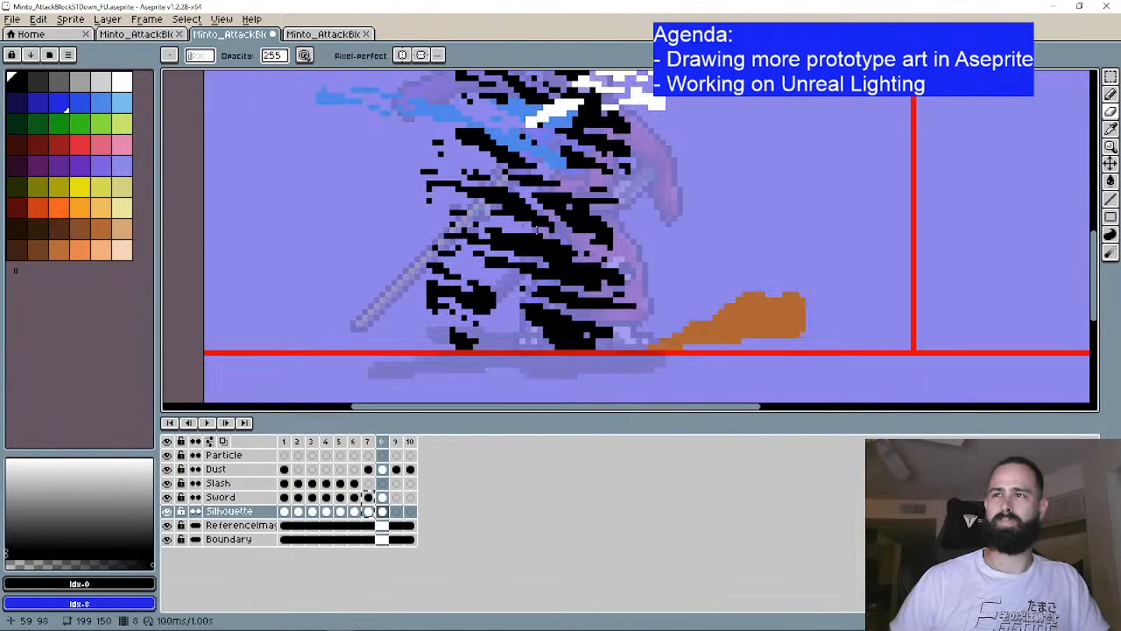
scroll(468, 302, down, 4)
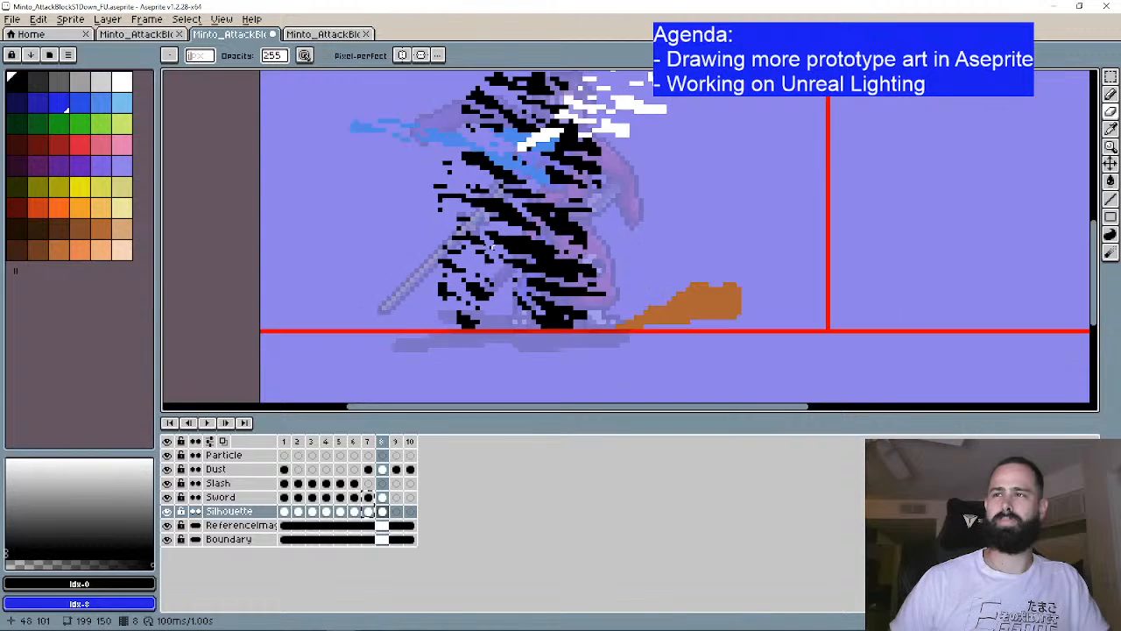
Step: Play the animation and flip between frames 7 and 8 to check how the figure dissolves
click(225, 423)
click(225, 423)
click(226, 423)
click(209, 424)
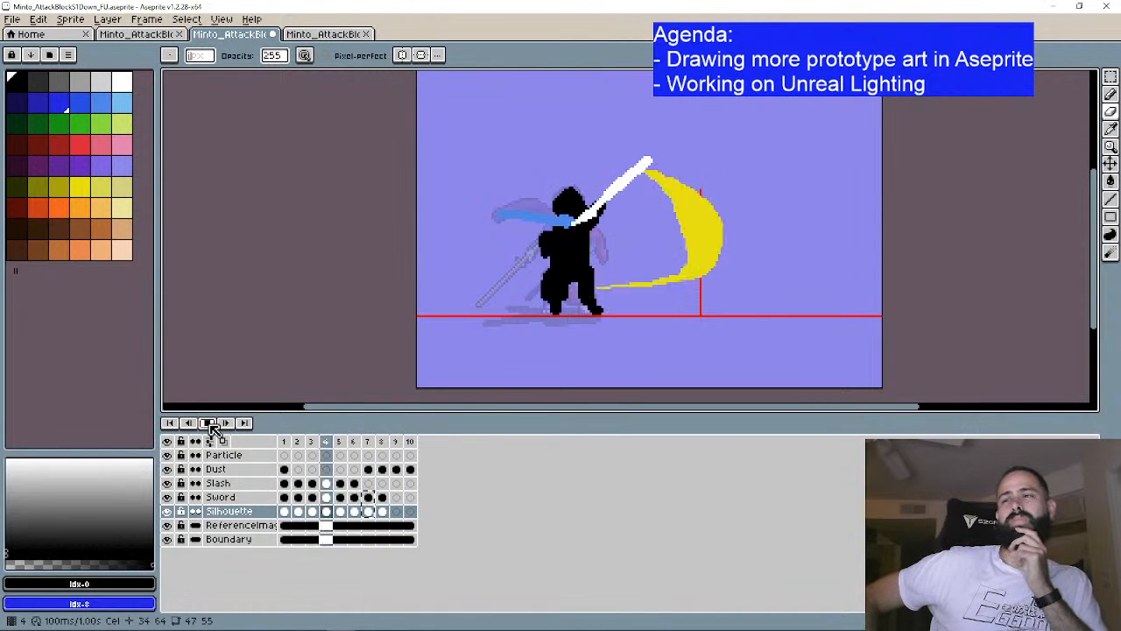
click(210, 424)
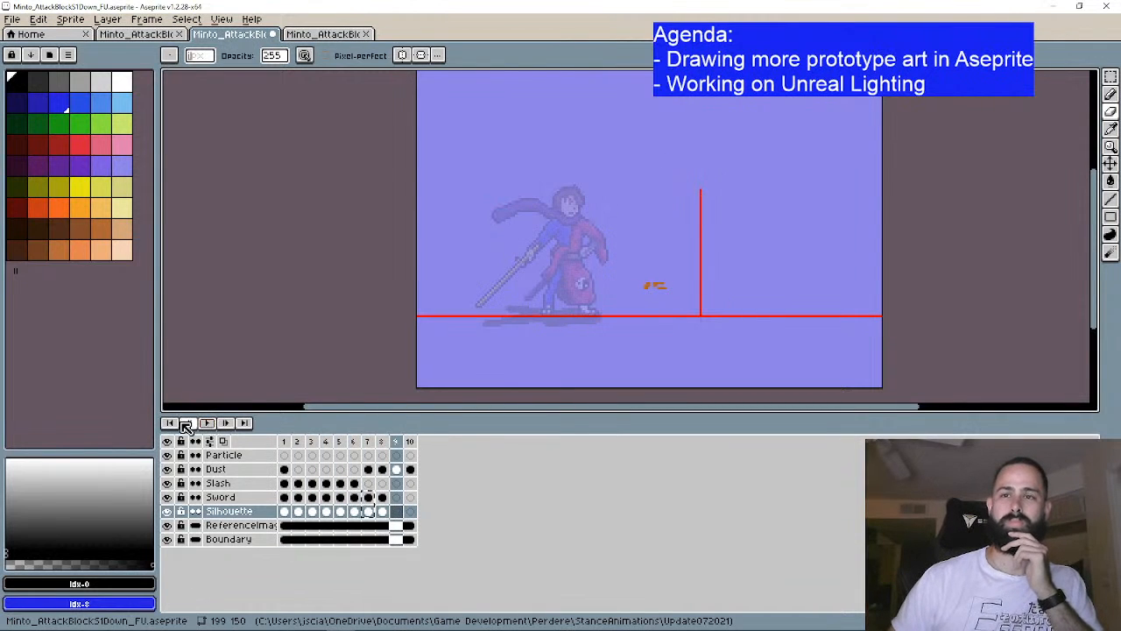
key(Left)
key(Left)
click(233, 423)
Step: Erase small gaps in the white streaks of the frame 8 Sword cel and replay the animation up to that frame
scroll(663, 184, up, 3)
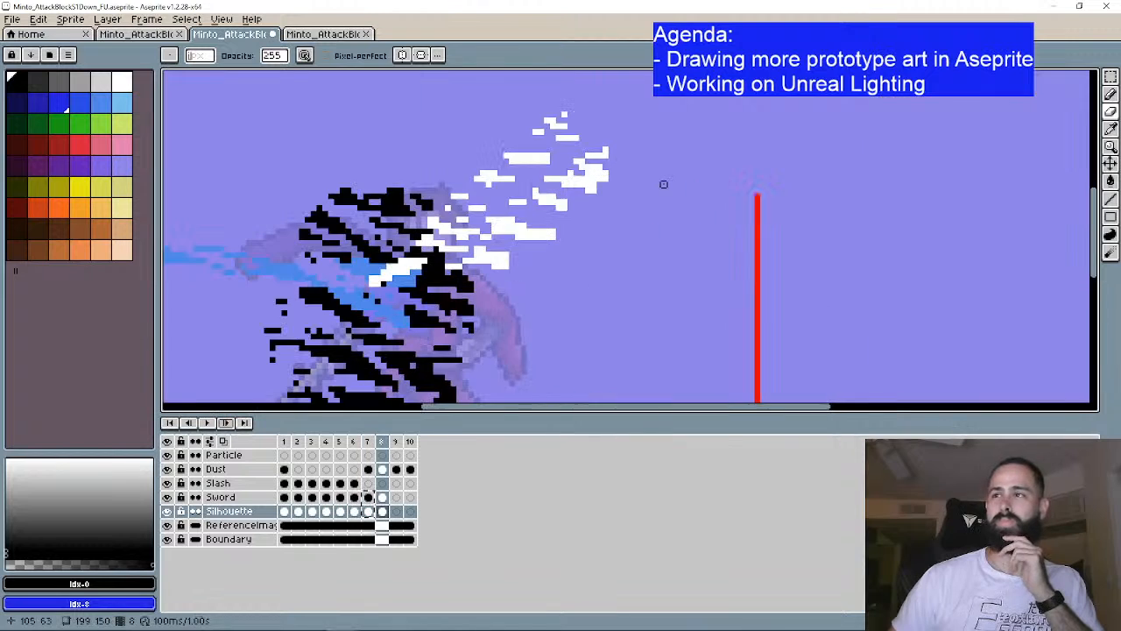
click(383, 498)
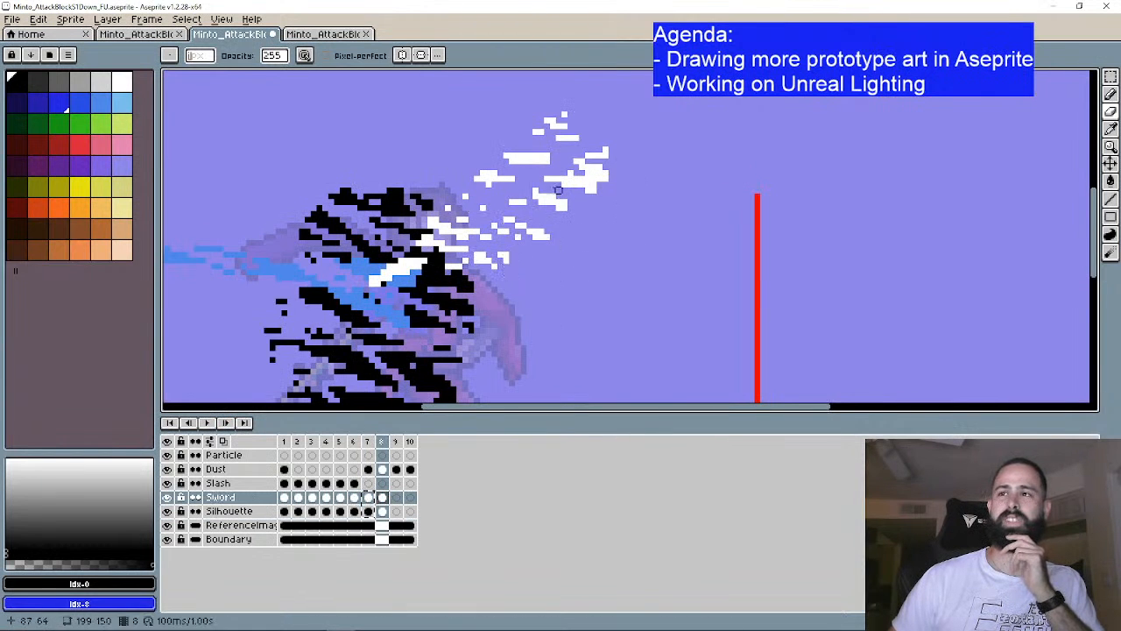
scroll(477, 149, down, 3)
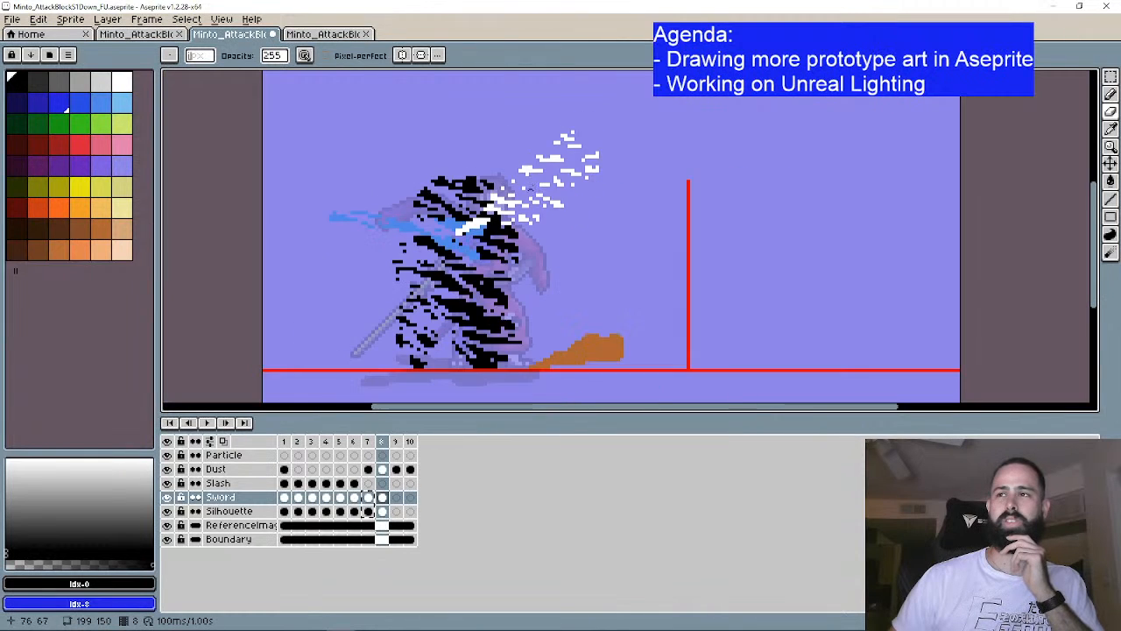
click(207, 423)
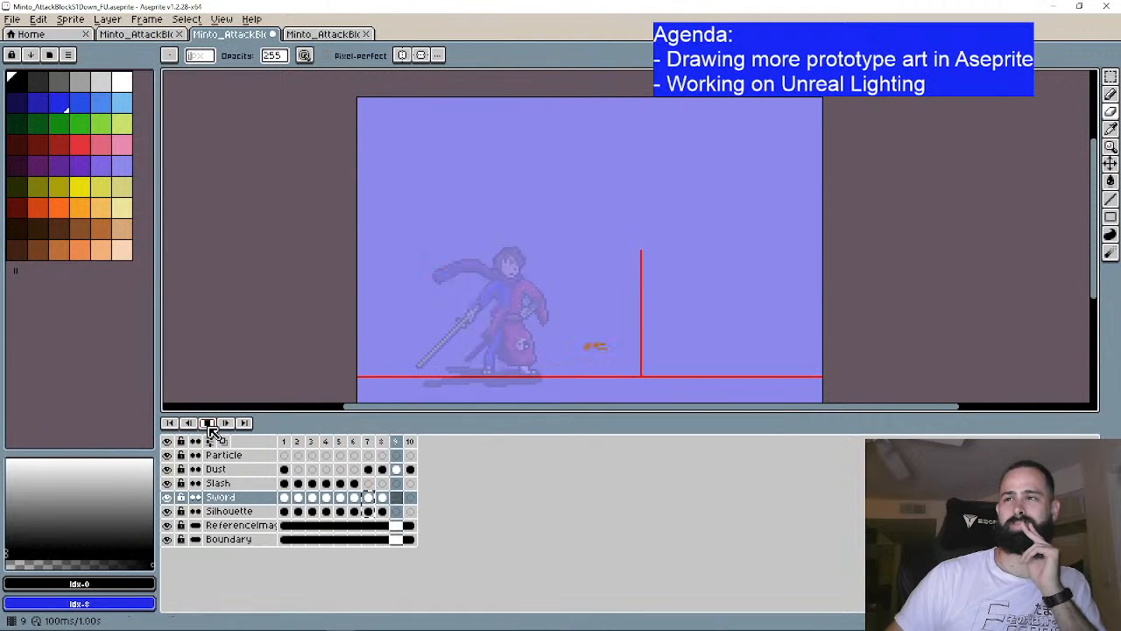
click(215, 429)
click(227, 428)
click(227, 427)
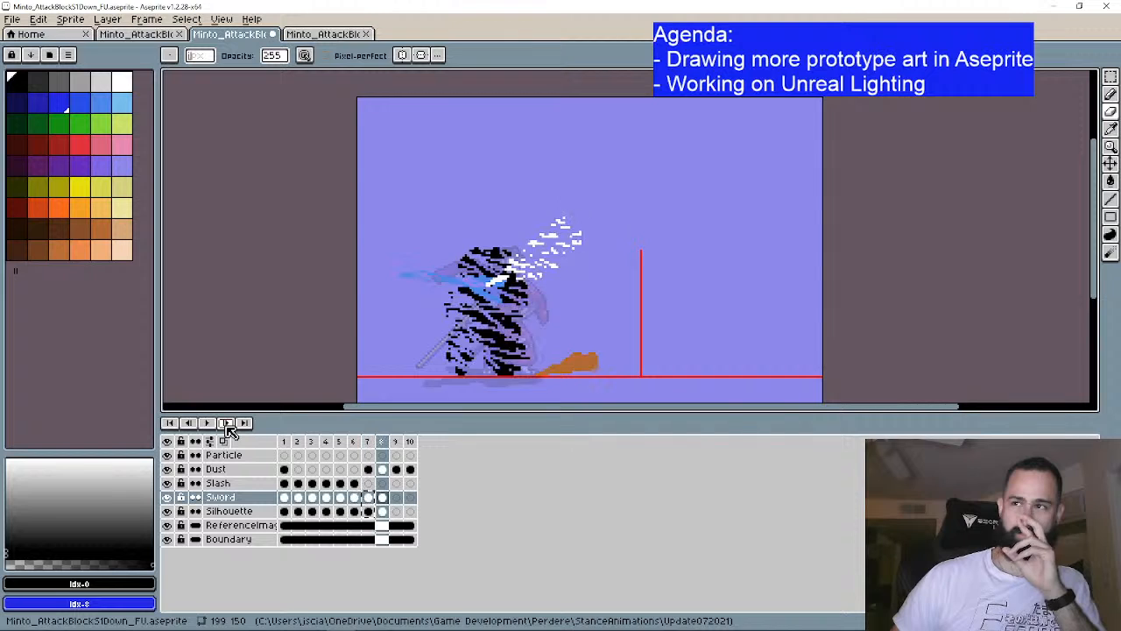
Step: Thin the frame 8 sword further by erasing most of its upper streaks down to scattered specks
scroll(725, 312, up, 3)
scroll(683, 178, up, 1)
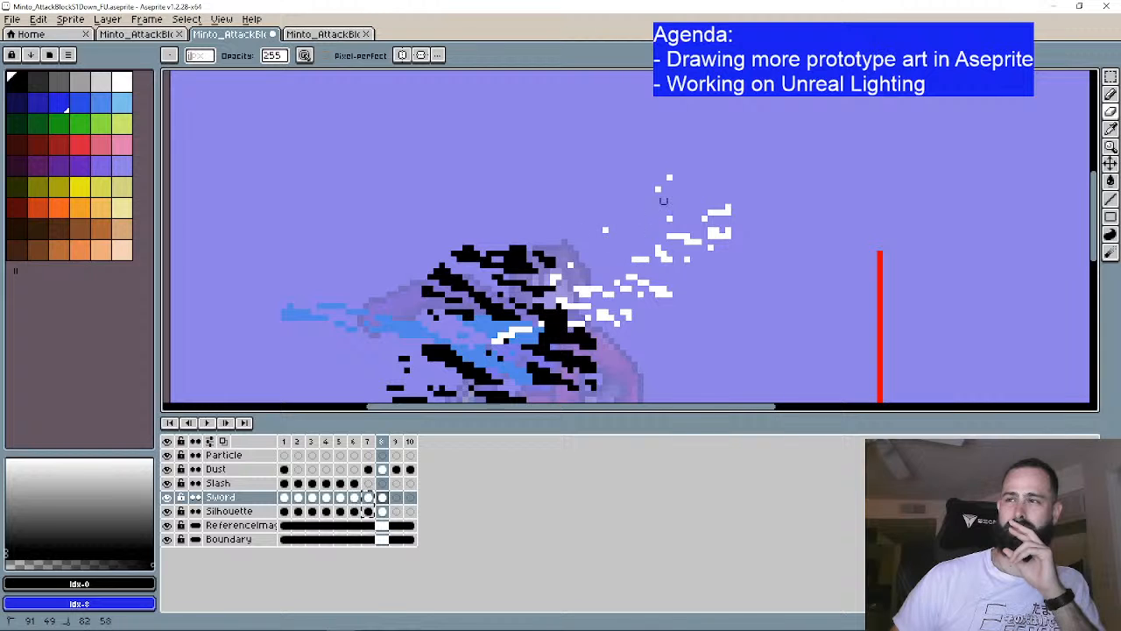
scroll(586, 237, down, 3)
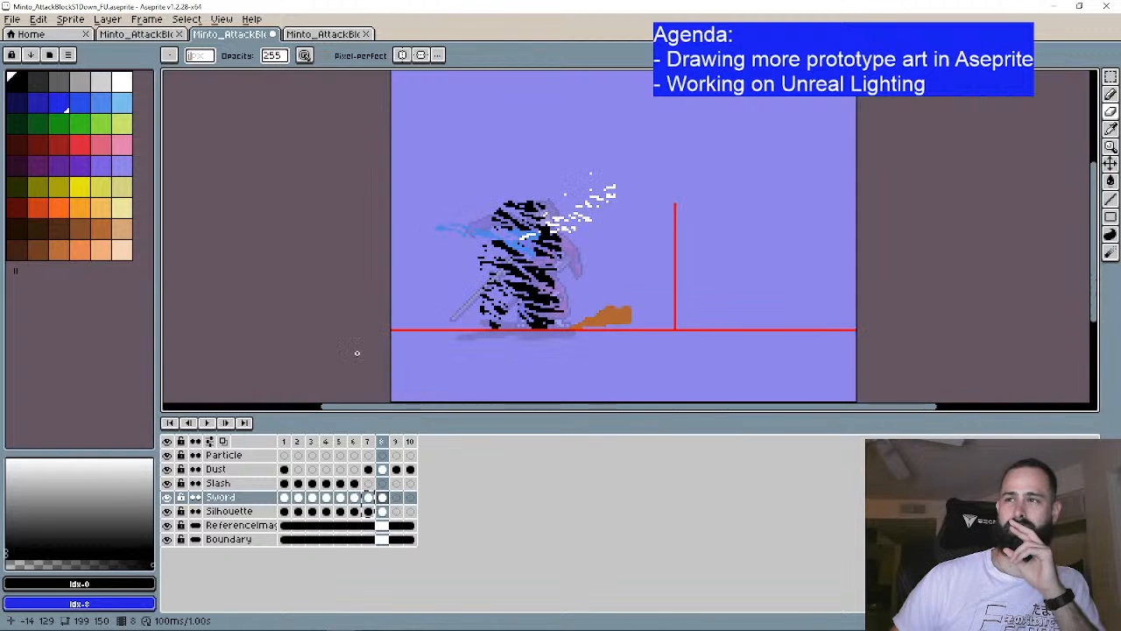
Step: Play the animation and step through all ten frames from frame 1 to review the full attack and dissolve
click(227, 424)
click(207, 423)
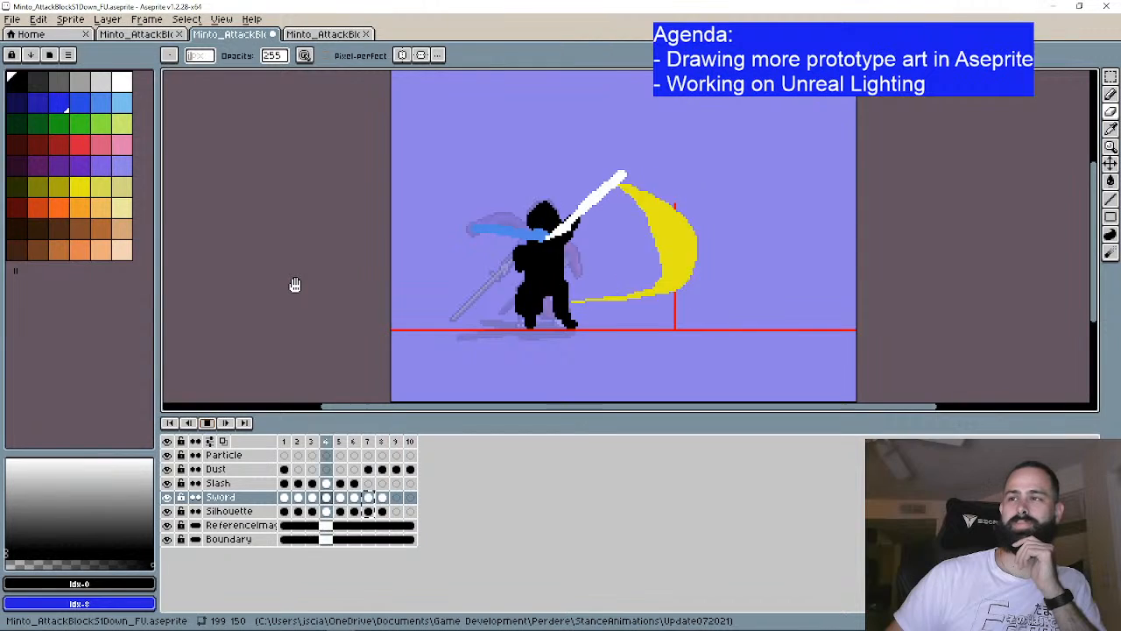
click(187, 423)
click(188, 423)
click(187, 423)
click(187, 423)
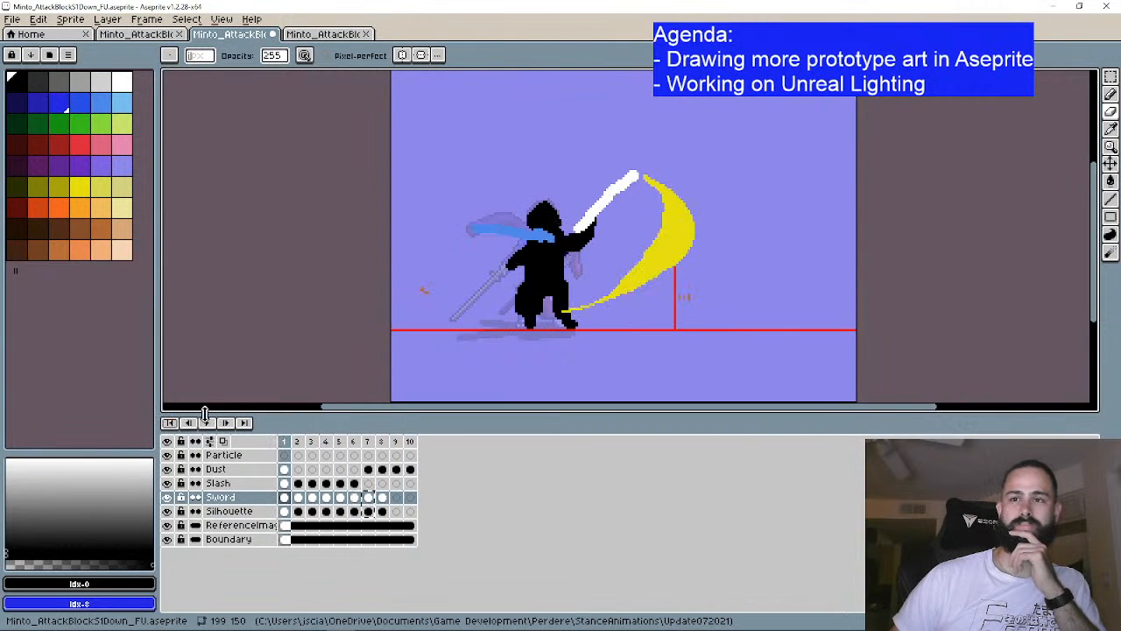
click(232, 424)
click(232, 424)
click(232, 424)
click(232, 424)
click(232, 423)
click(232, 424)
click(232, 424)
click(232, 424)
click(232, 424)
click(232, 424)
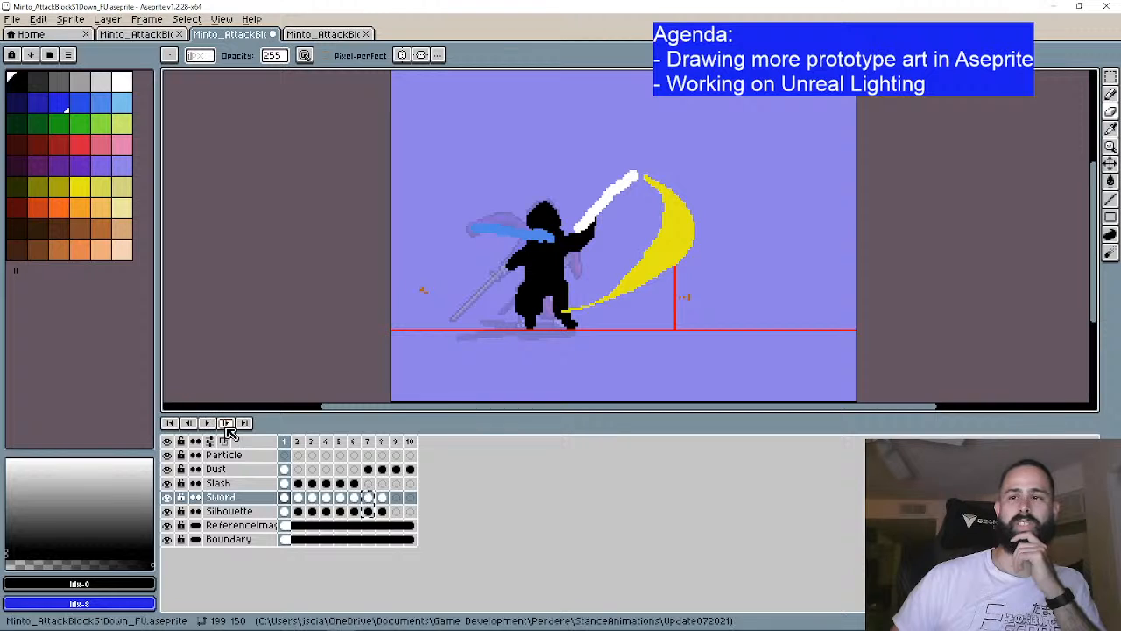
Step: Save the current sprite and bring up frame 4 of the Minto_AttackBlockS1Down_NoFU sprite
click(18, 19)
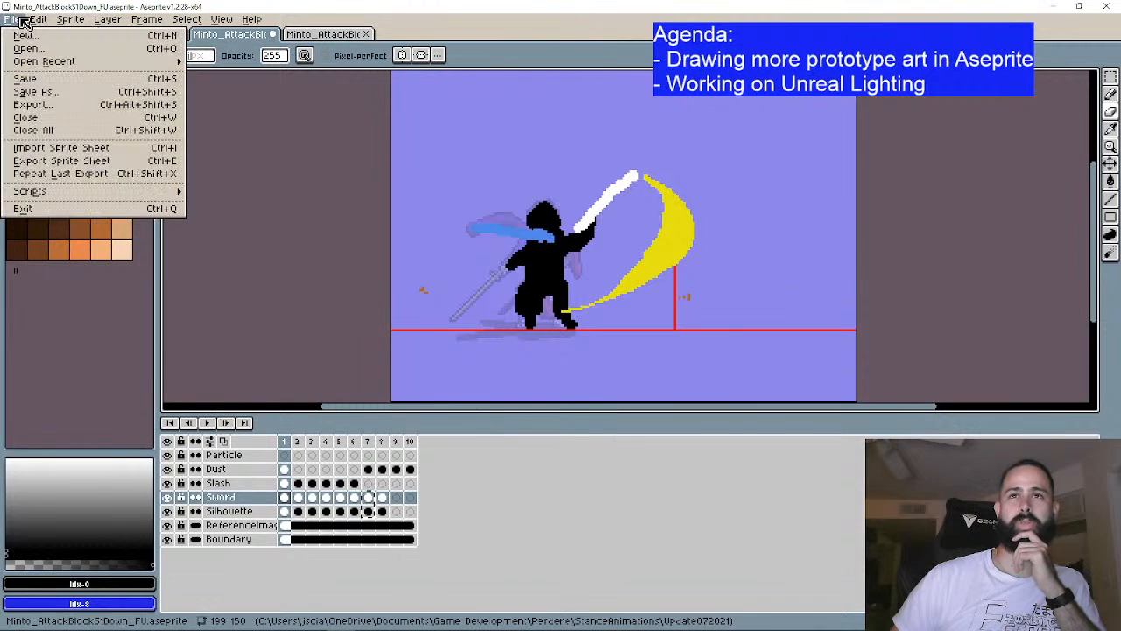
click(56, 79)
click(138, 34)
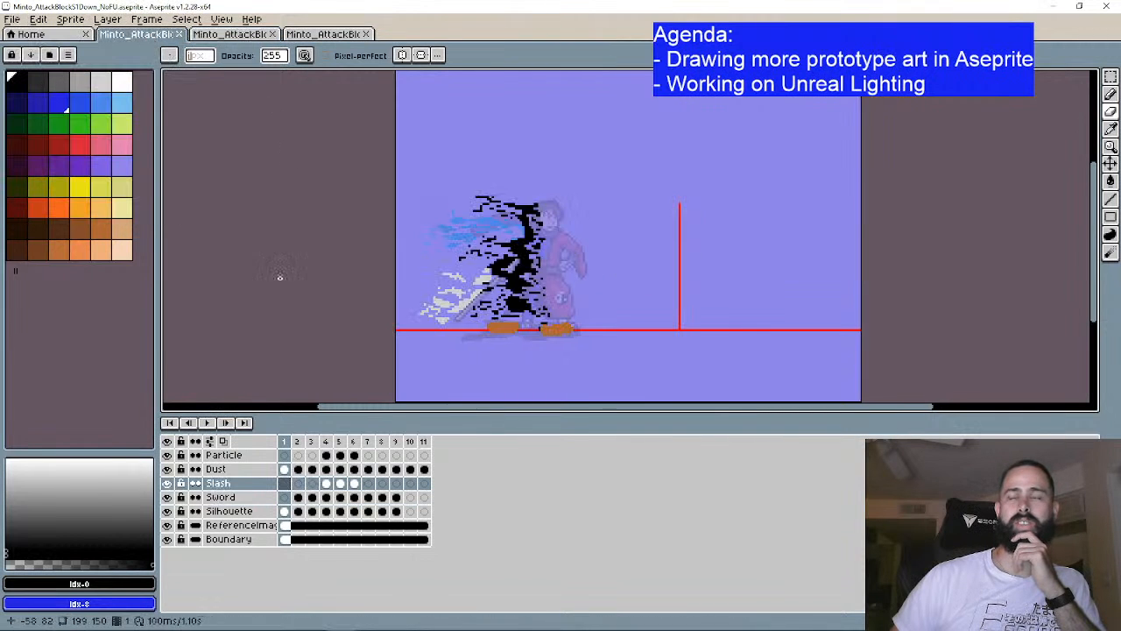
click(226, 422)
click(225, 422)
click(225, 422)
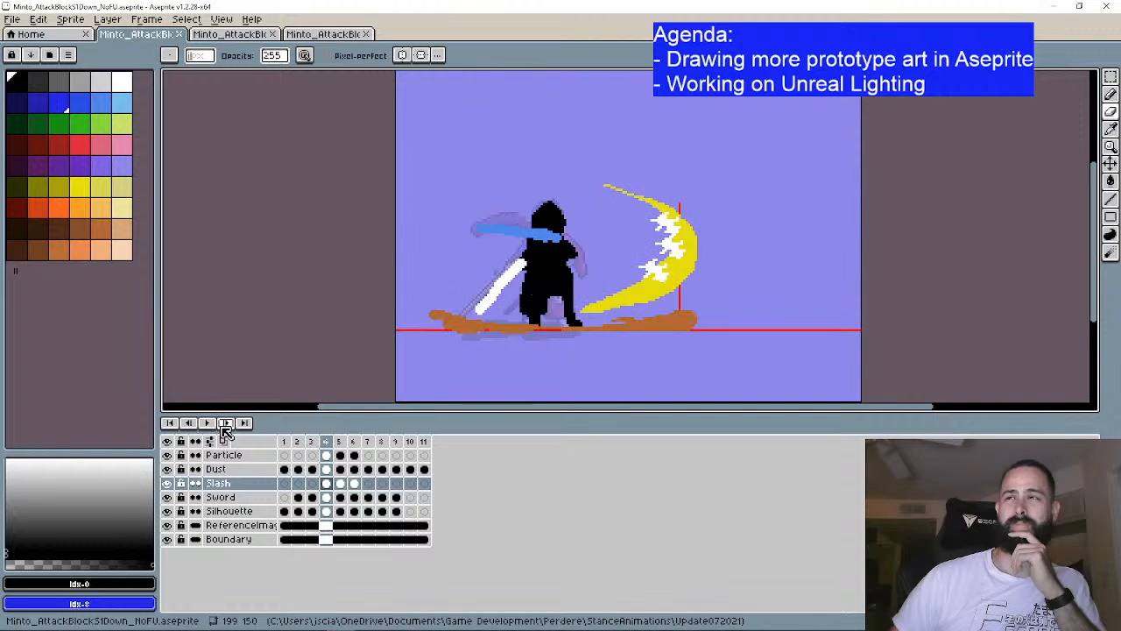
Step: Copy the NoFU frame 4 Particle cel into frame 1 of Minto_AttackBlockS1Down_FU and nudge the particles up onto the yellow slash
click(329, 456)
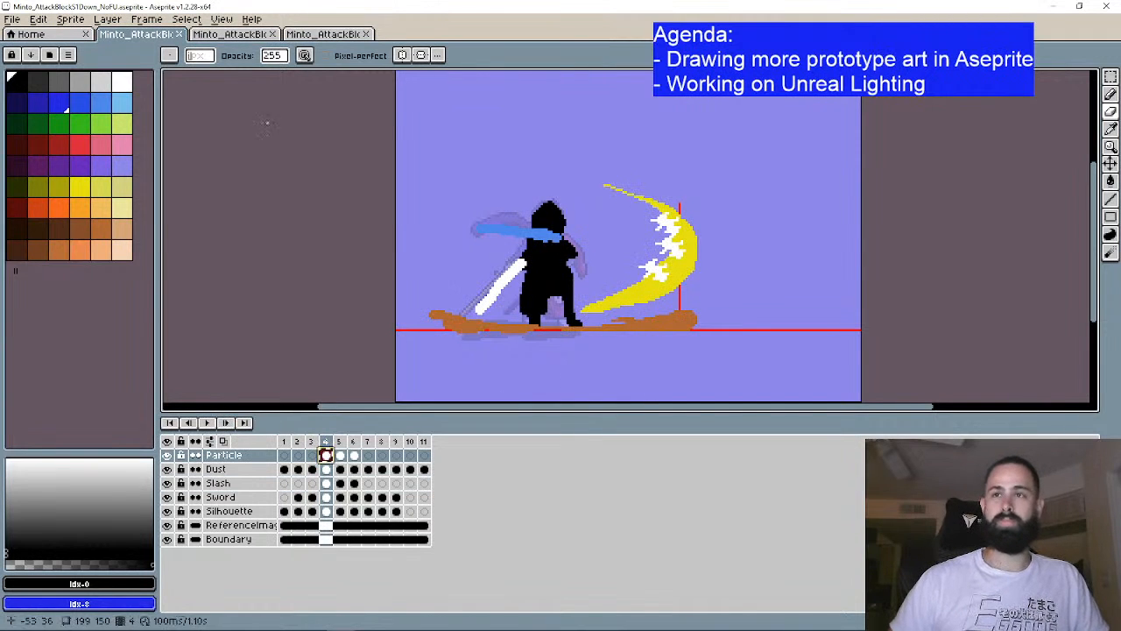
key(ctrl+Tab)
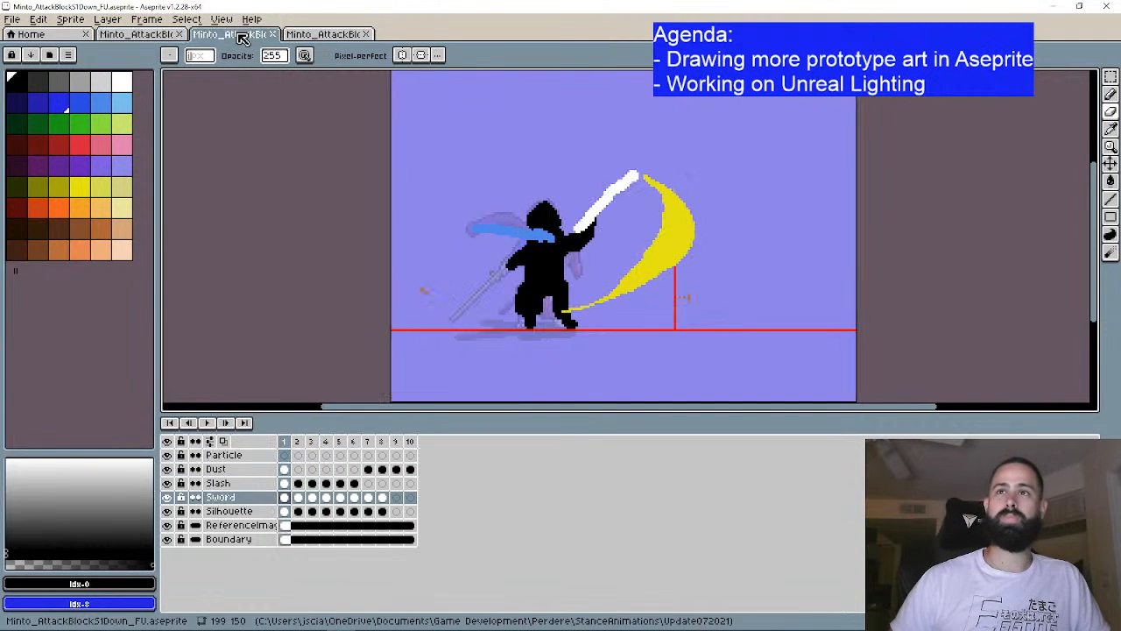
click(288, 455)
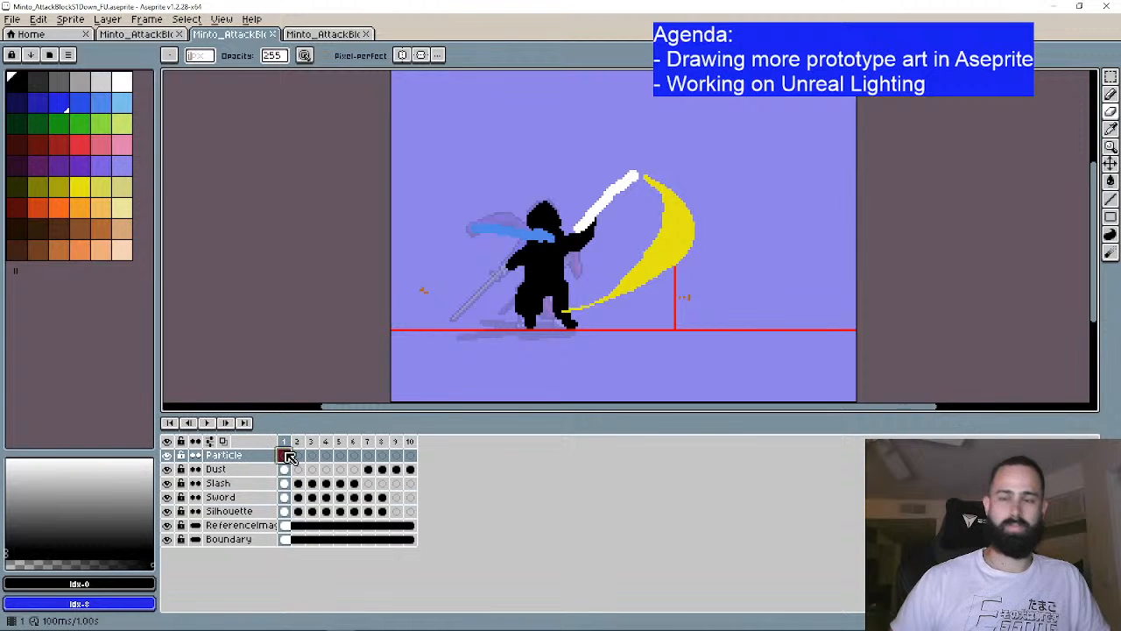
key(ctrl+v)
scroll(679, 252, up, 1)
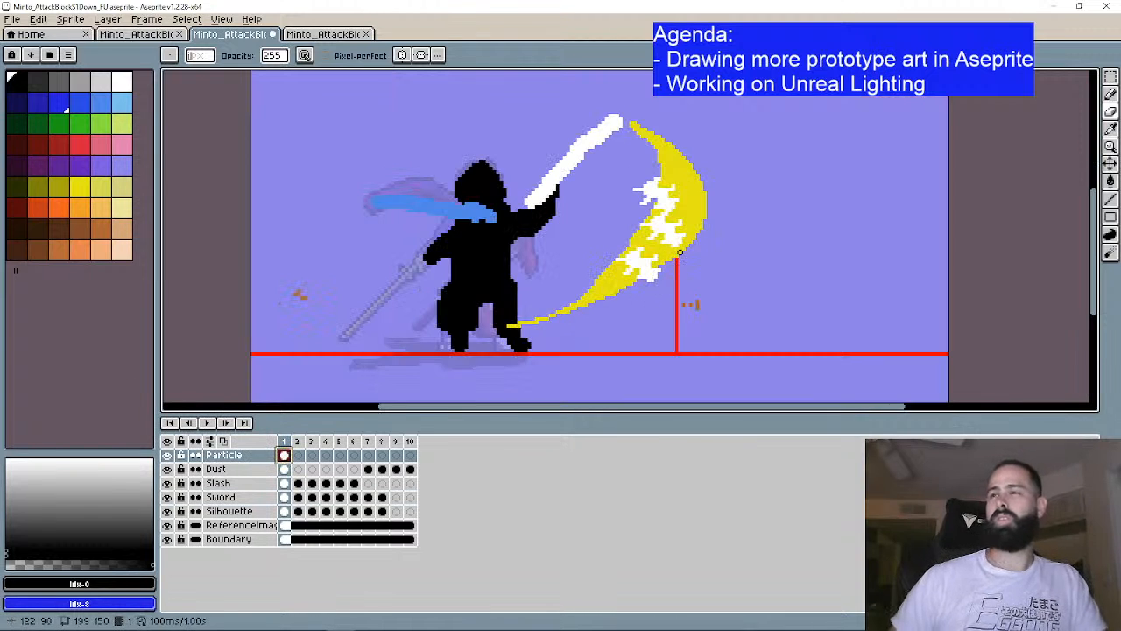
drag(700, 244, 683, 265)
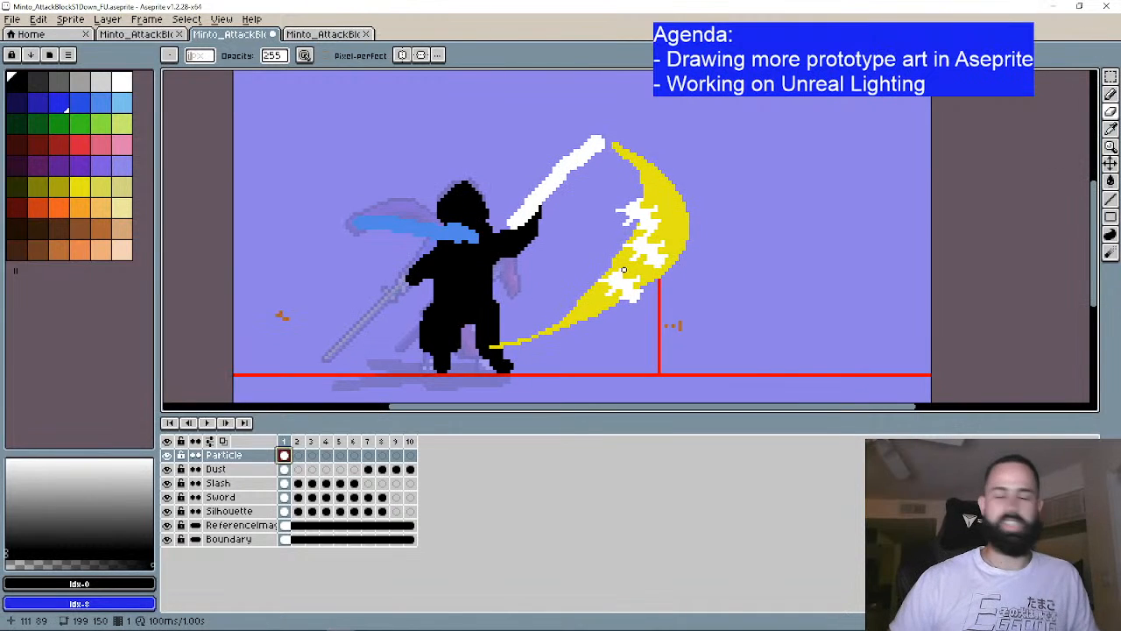
ctrl+drag(650, 252, 653, 243)
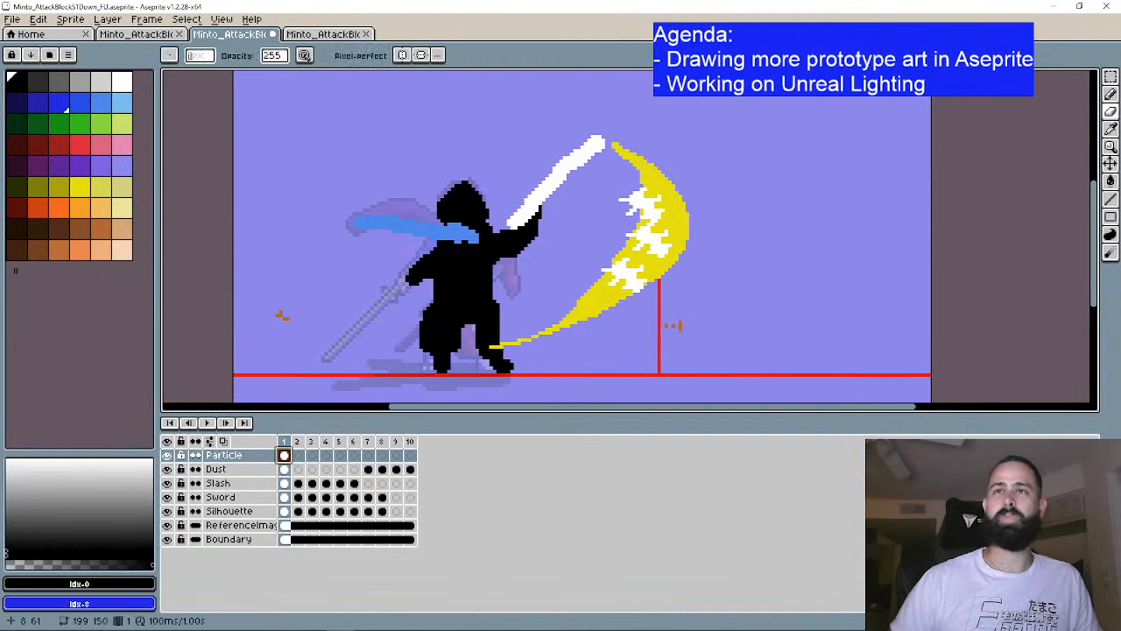
Step: Copy the Particle cel from frame 5 of the NoFU sprite into frame 2 of the FU sprite's Particle layer
click(132, 34)
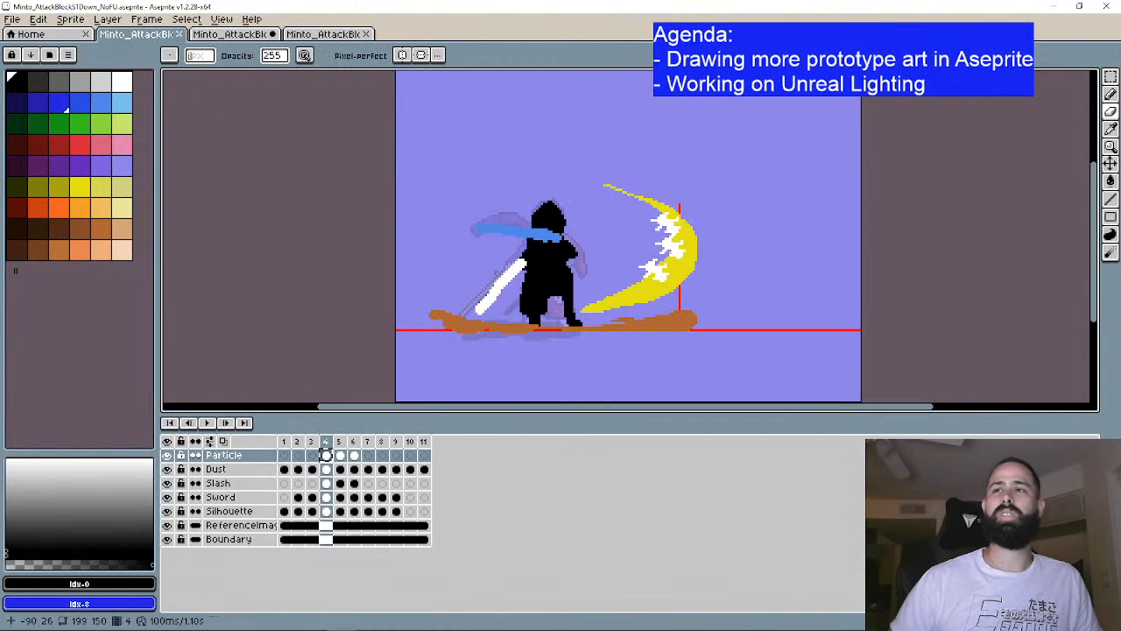
click(341, 455)
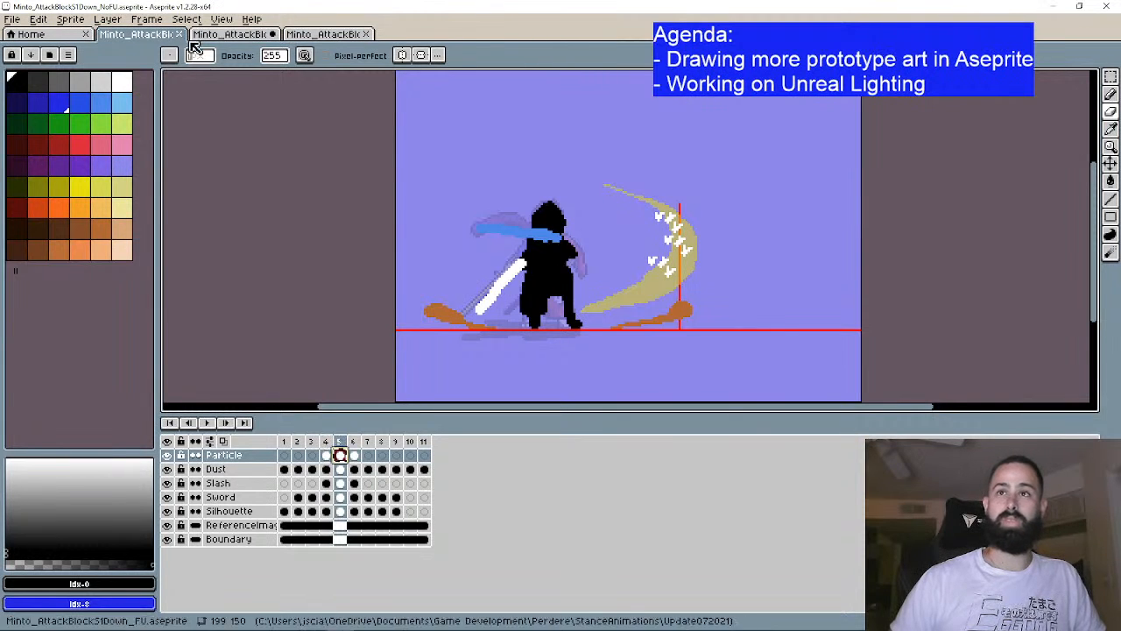
key(ctrl+Tab)
click(299, 457)
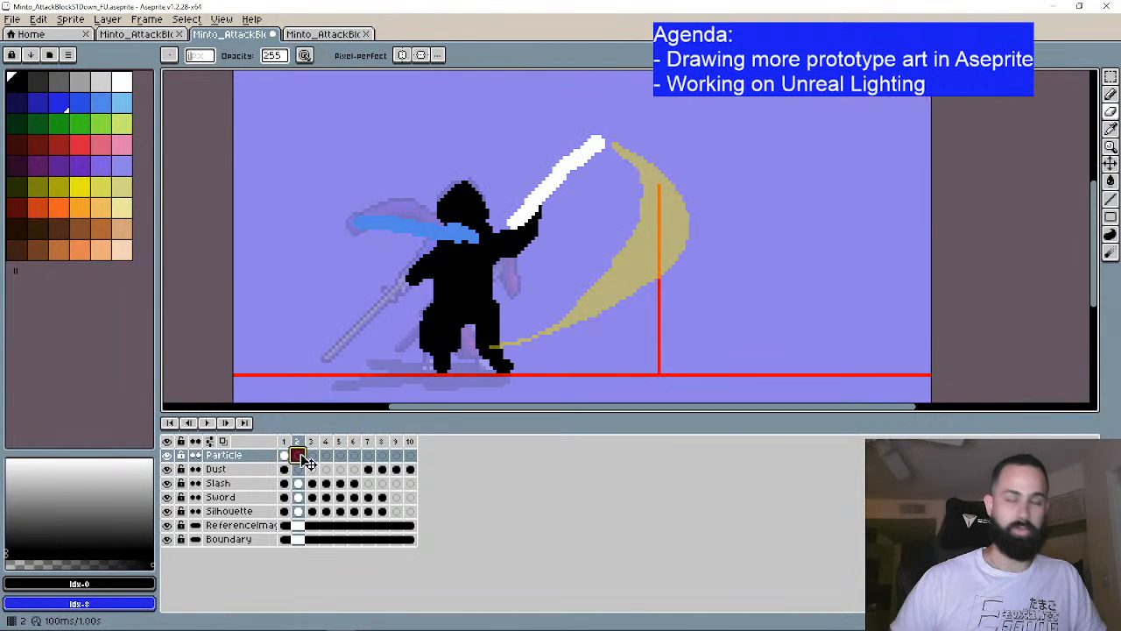
key(ctrl+v)
Step: Copy the Particle cel from frame 6 of the NoFU sprite into frame 3 of the FU sprite's Particle layer
click(149, 35)
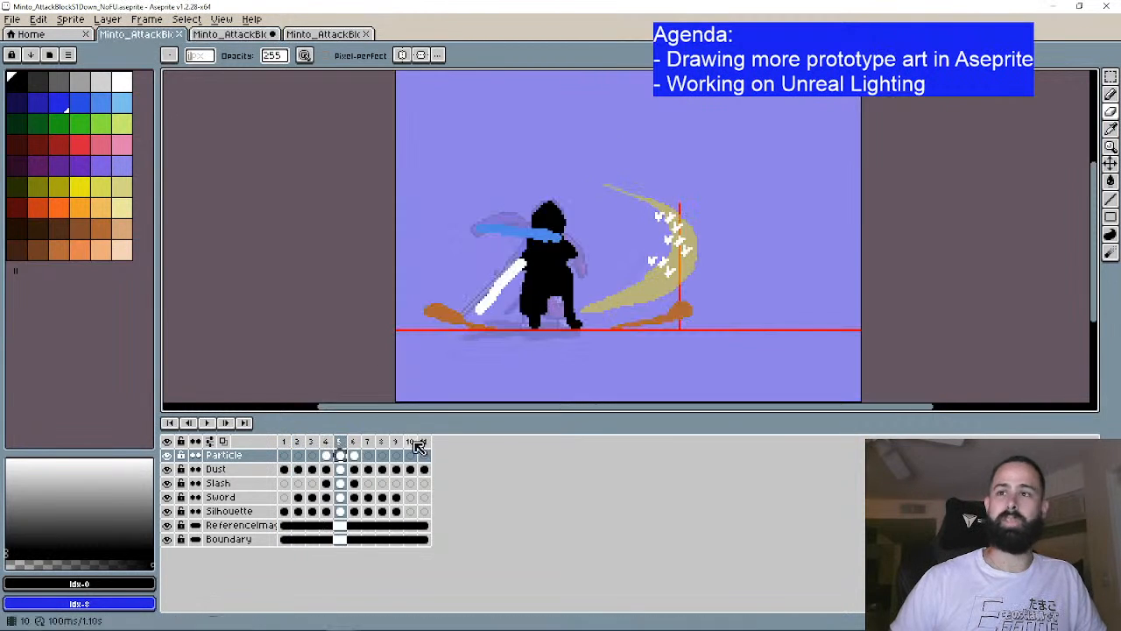
click(355, 457)
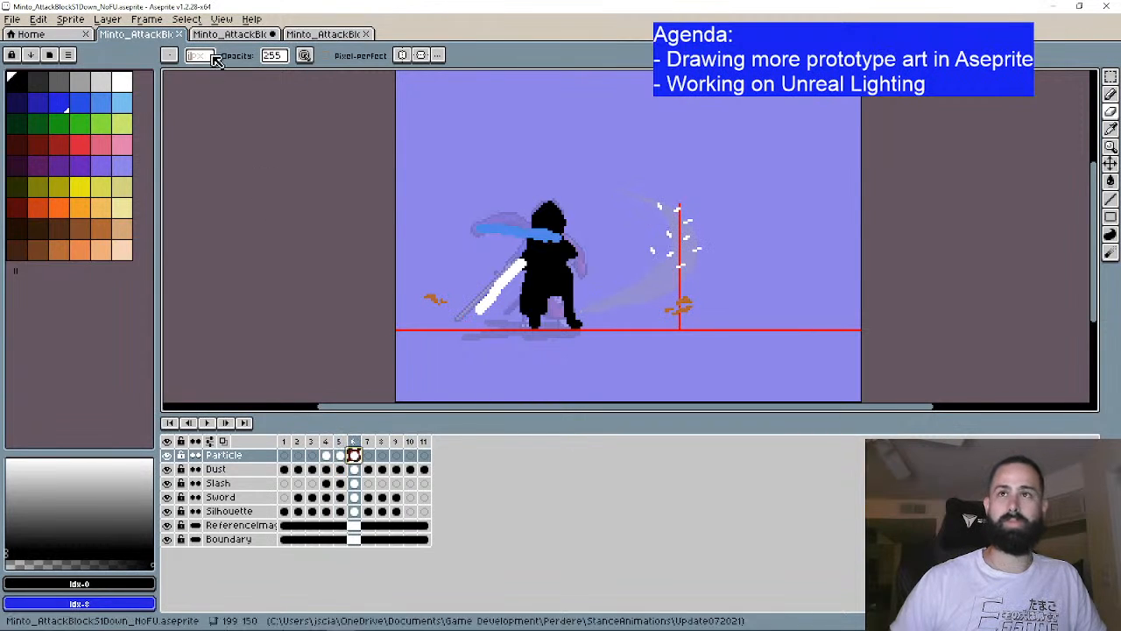
key(ctrl+Tab)
click(313, 457)
key(ctrl+v)
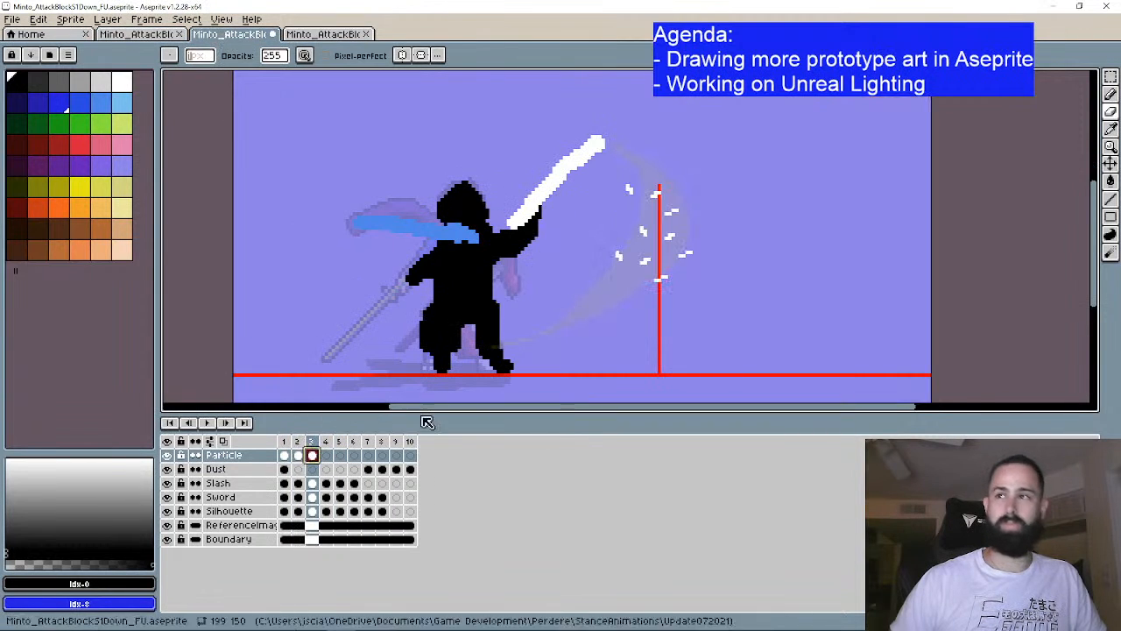
Step: With onion skinning on, move the particles in frames 2 and 3 each 2 px right and 4 px up to follow the preceding frame
click(189, 423)
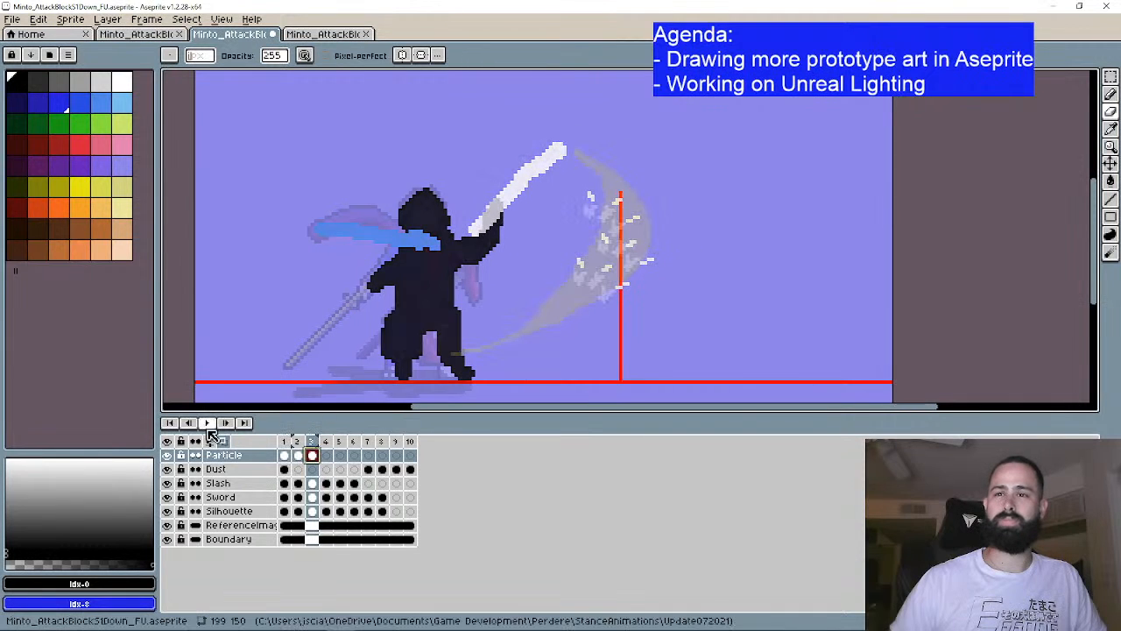
click(189, 423)
click(228, 424)
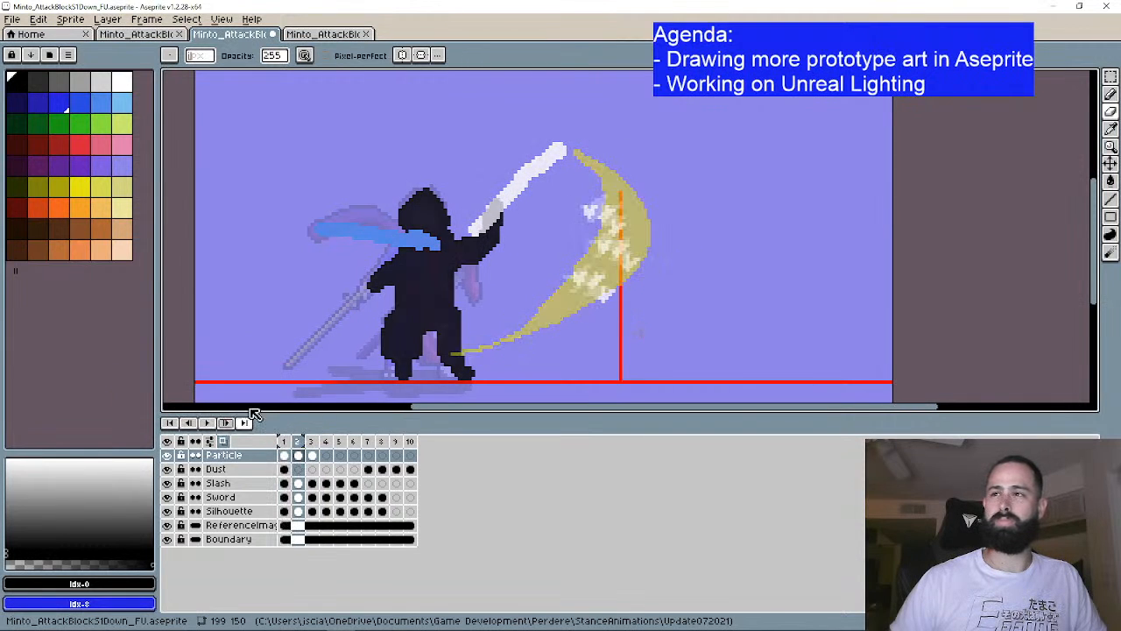
scroll(584, 272, up, 4)
key(ctrl)
drag(628, 226, 642, 200)
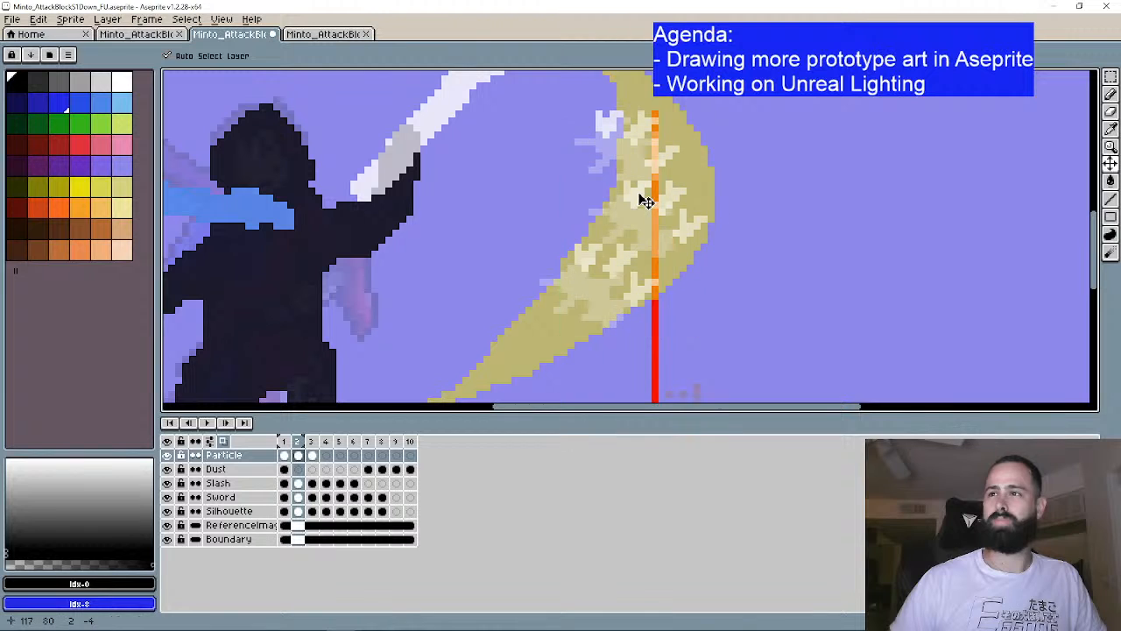
click(226, 423)
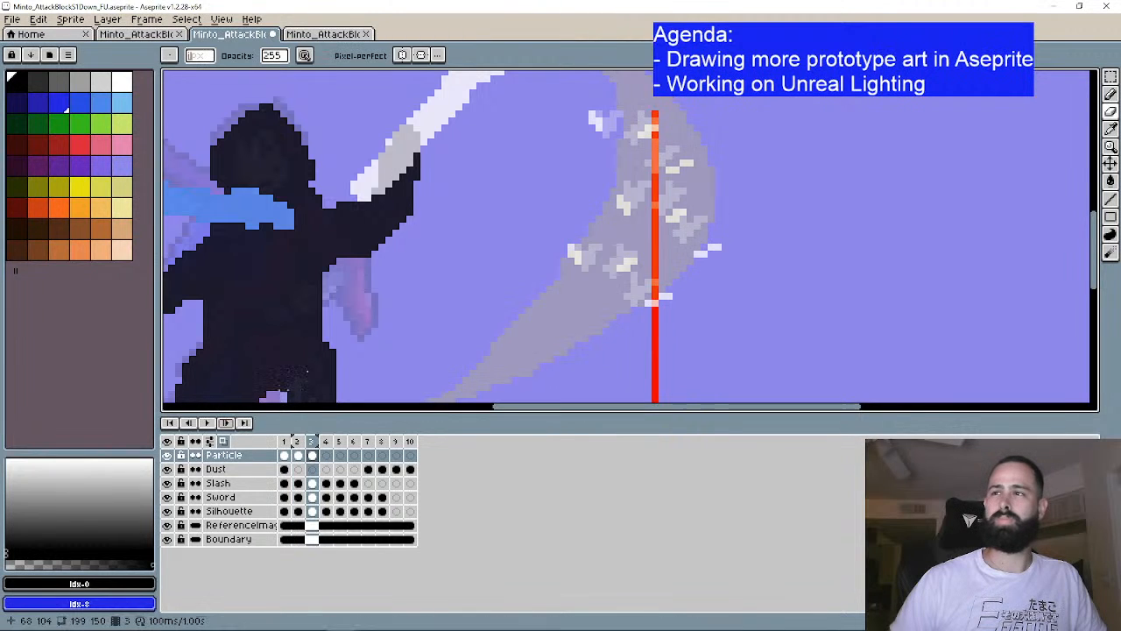
drag(629, 209, 633, 180)
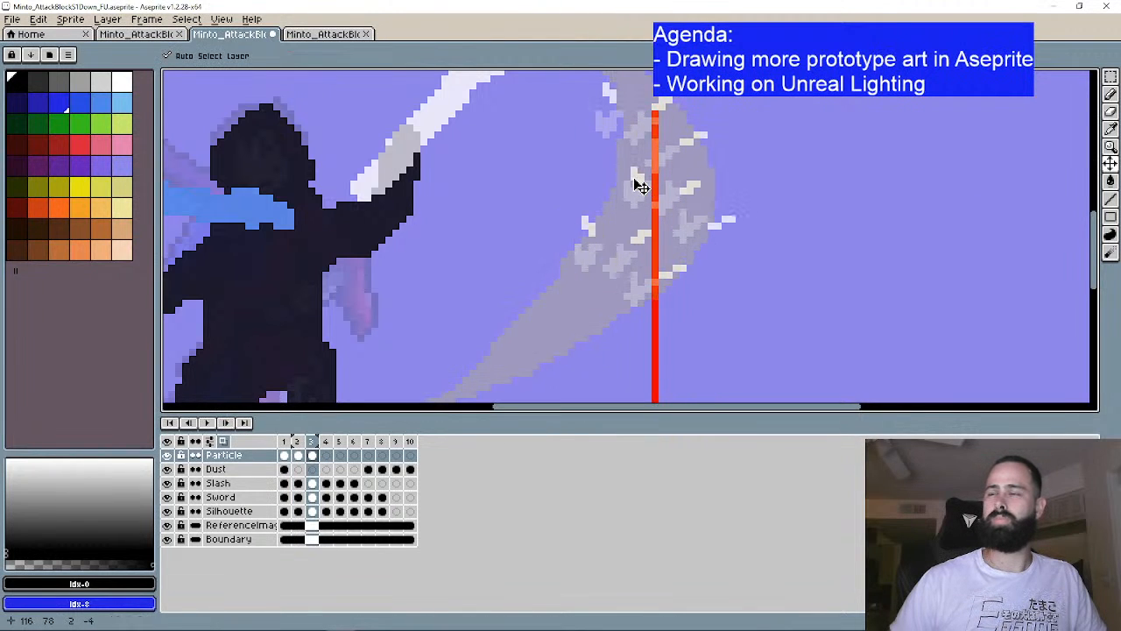
scroll(575, 301, down, 2)
Step: Step through the first four frames, copy the frame 1 Particle cel to frame 4 and move it 2 px right and 4 px down
click(169, 423)
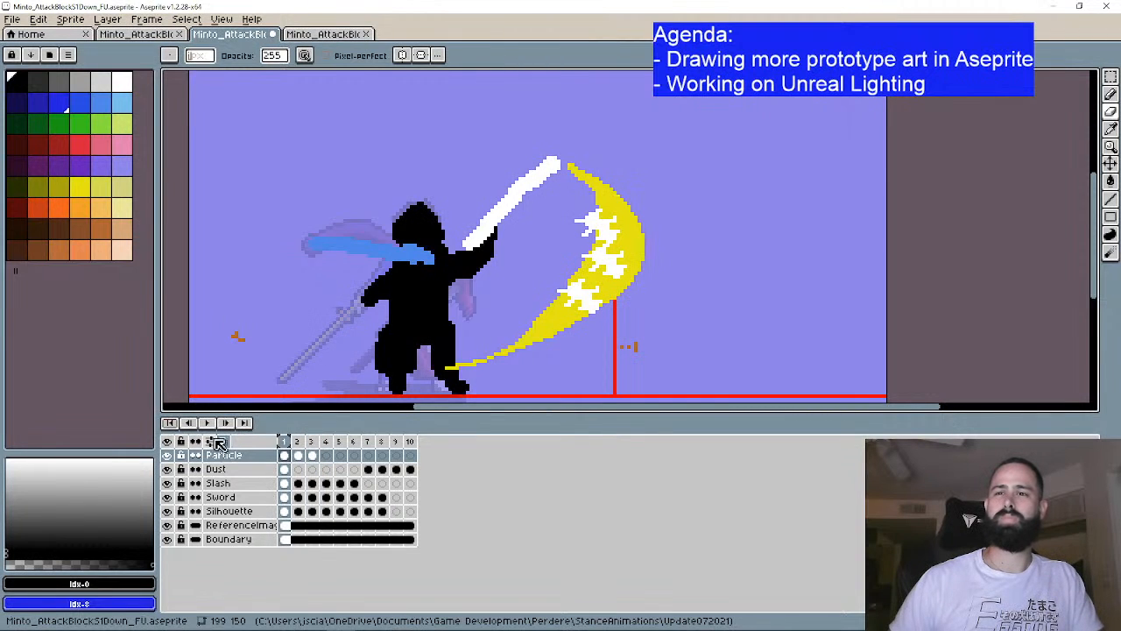
click(226, 423)
click(226, 423)
click(226, 423)
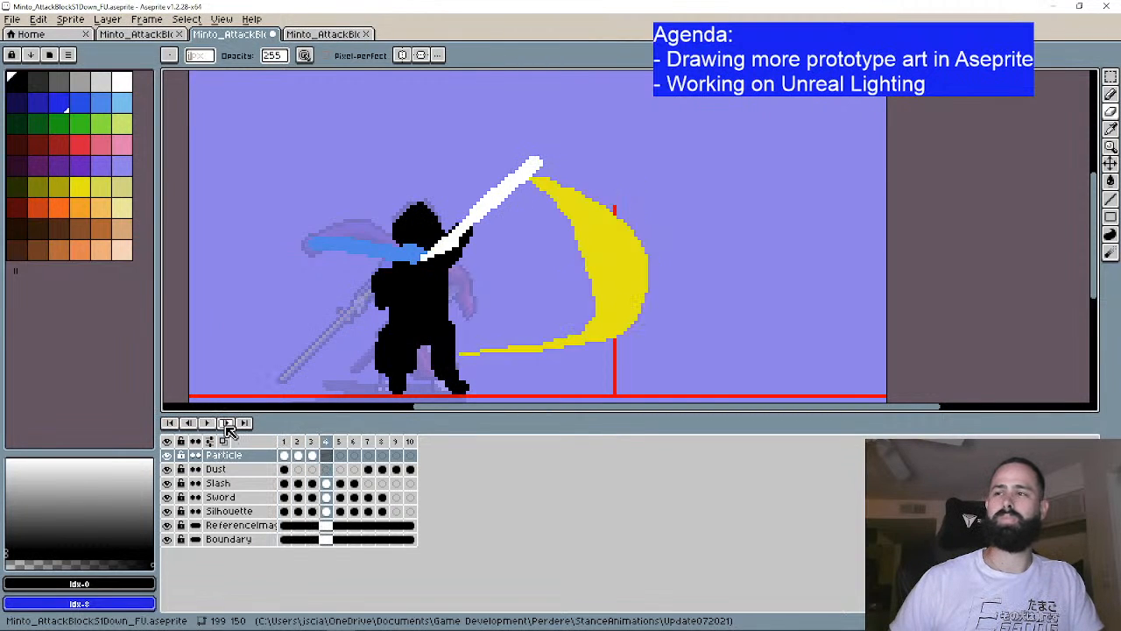
click(285, 456)
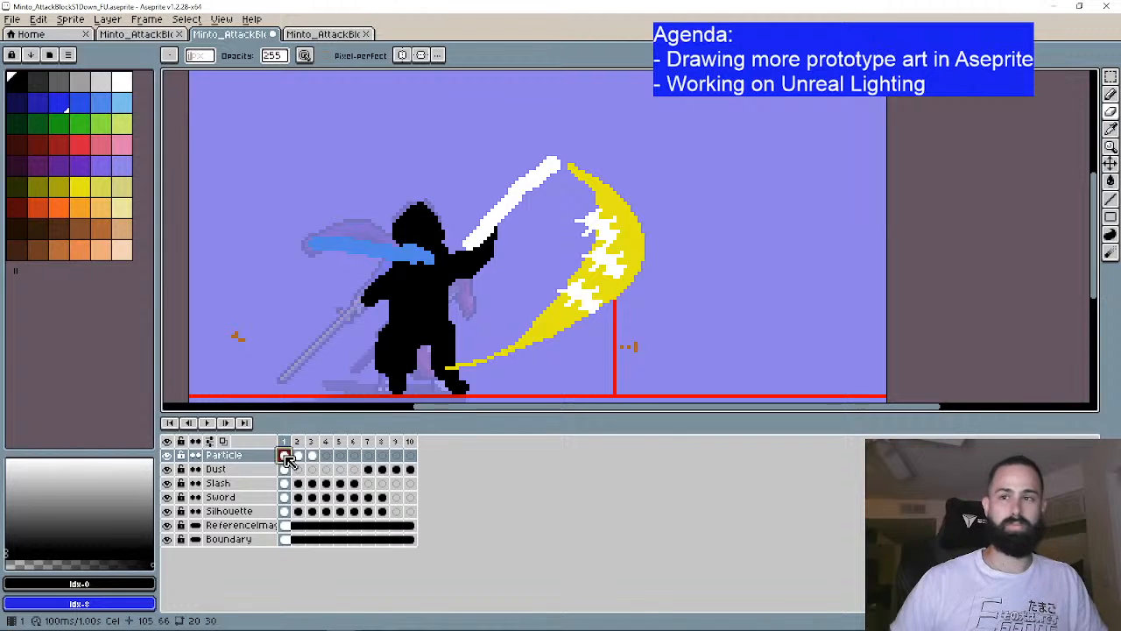
click(326, 455)
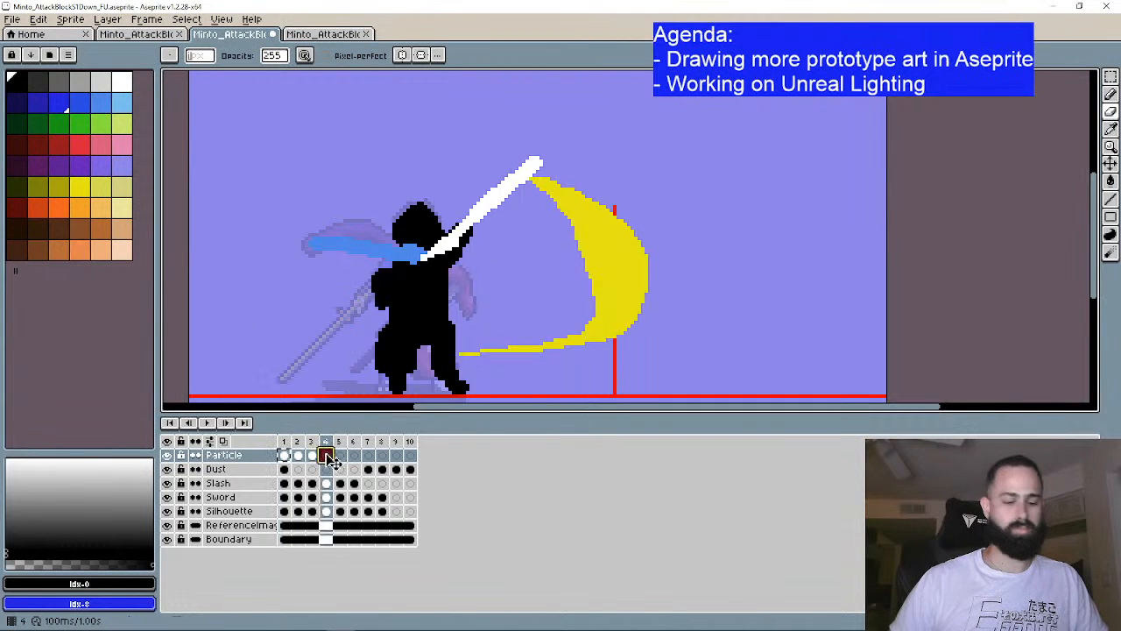
key(v)
drag(590, 295, 601, 317)
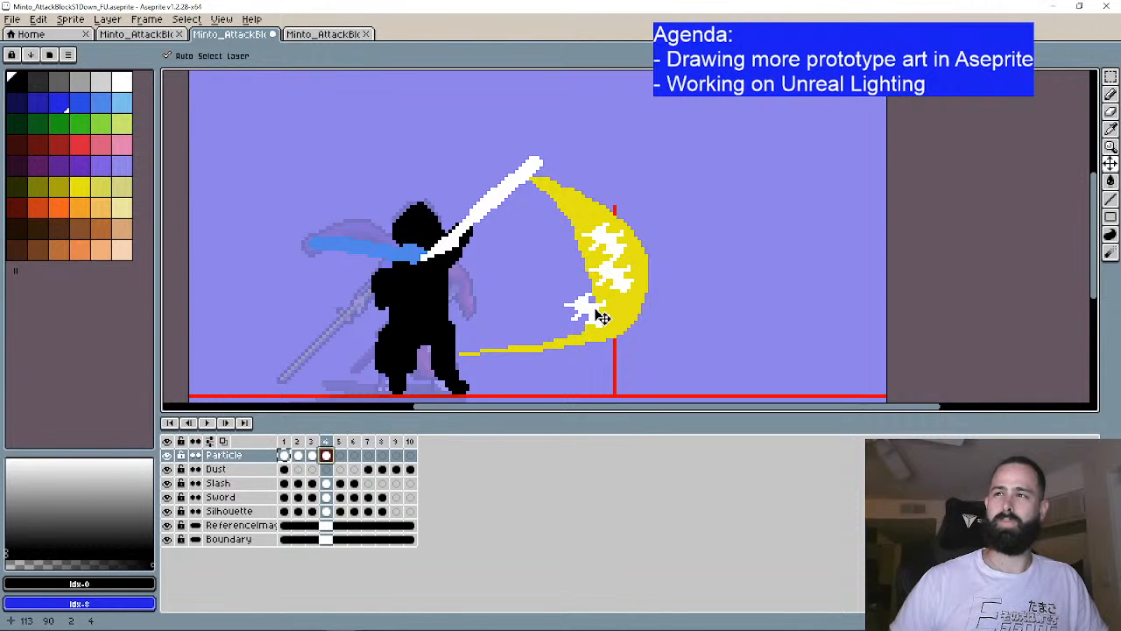
key(b)
Step: Copy the Particle cels of frames 2 and 3 to frames 5 and 6 of the same layer
click(299, 455)
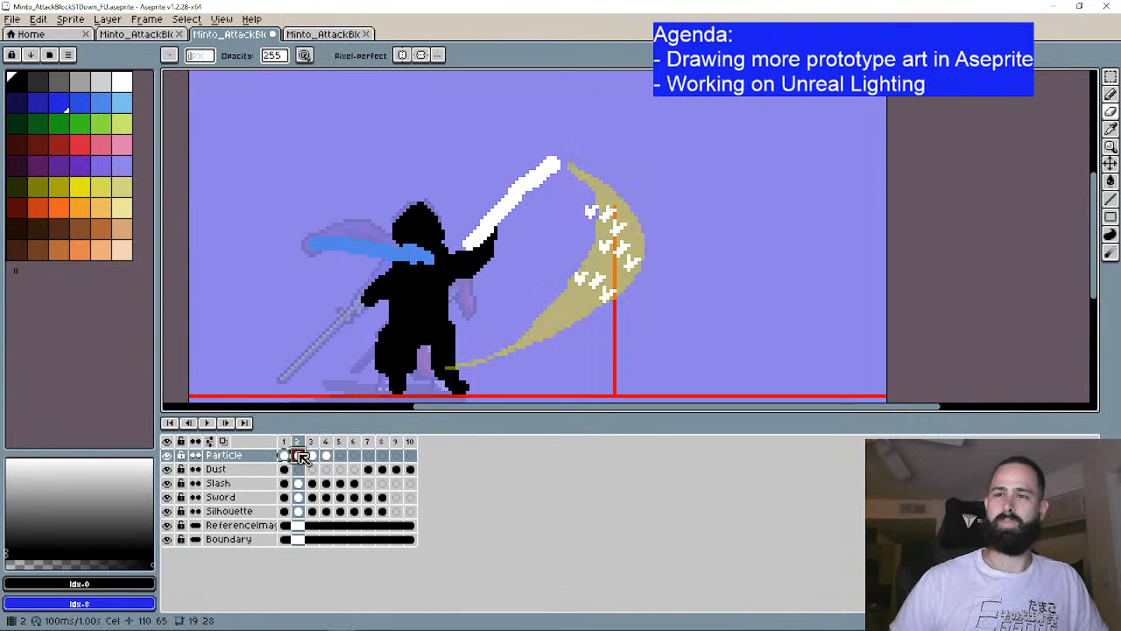
click(341, 456)
key(ctrl+v)
click(313, 456)
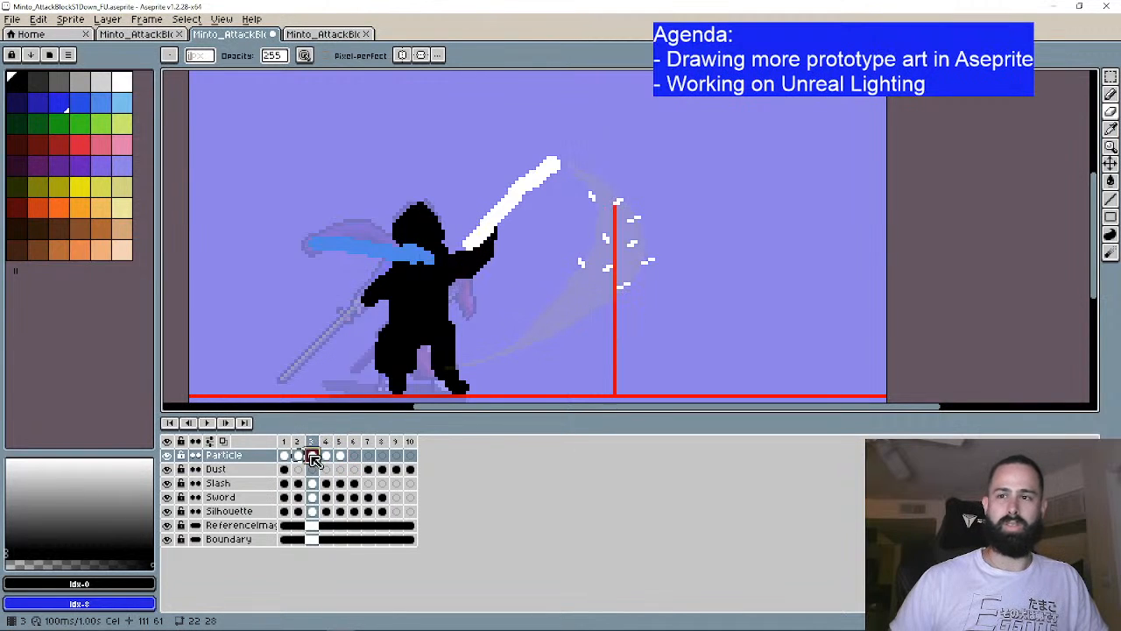
click(355, 456)
click(341, 456)
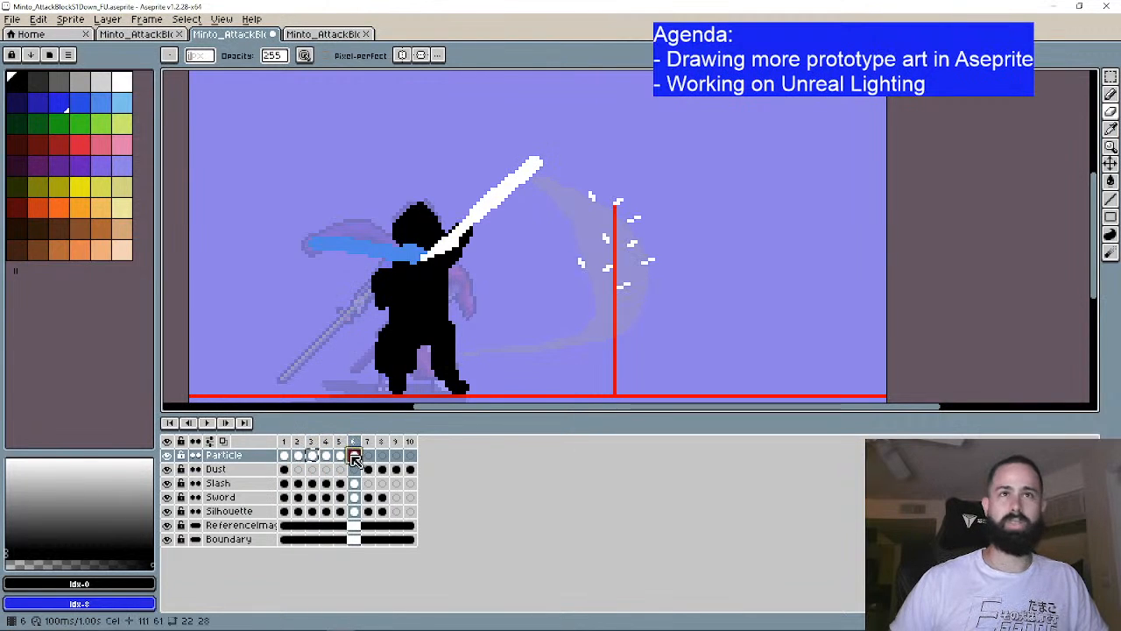
Step: Using onion skinning, shift the frame 5 particles down over the slash and move the frame 6 particles 1 px right and 5 px down
click(189, 423)
click(189, 423)
click(189, 423)
click(228, 423)
click(228, 423)
click(228, 423)
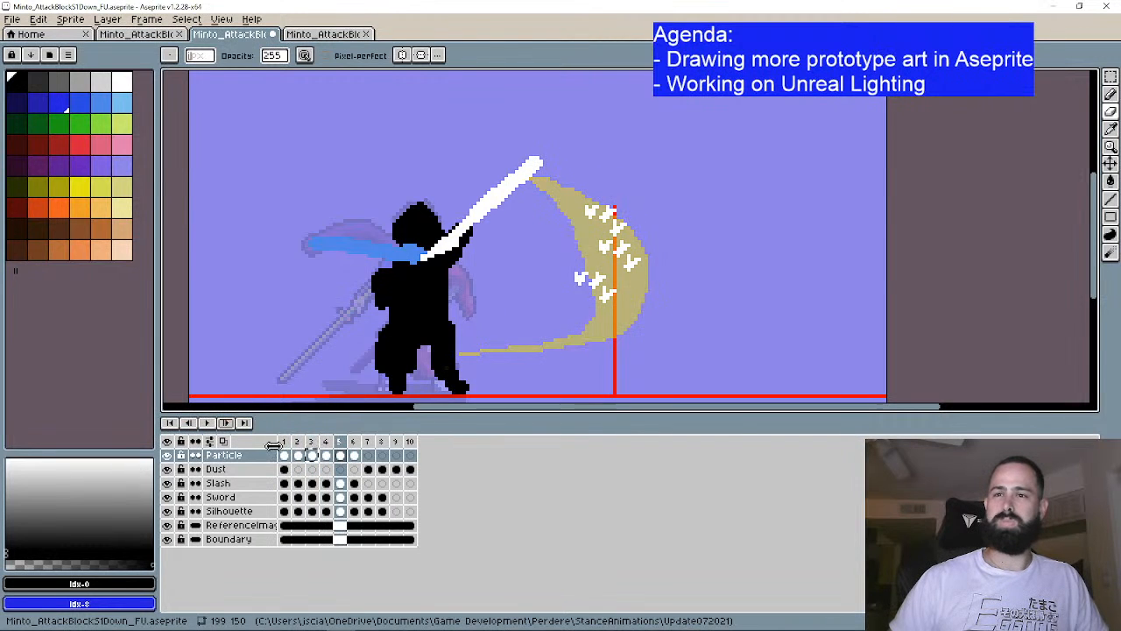
scroll(560, 289, up, 1)
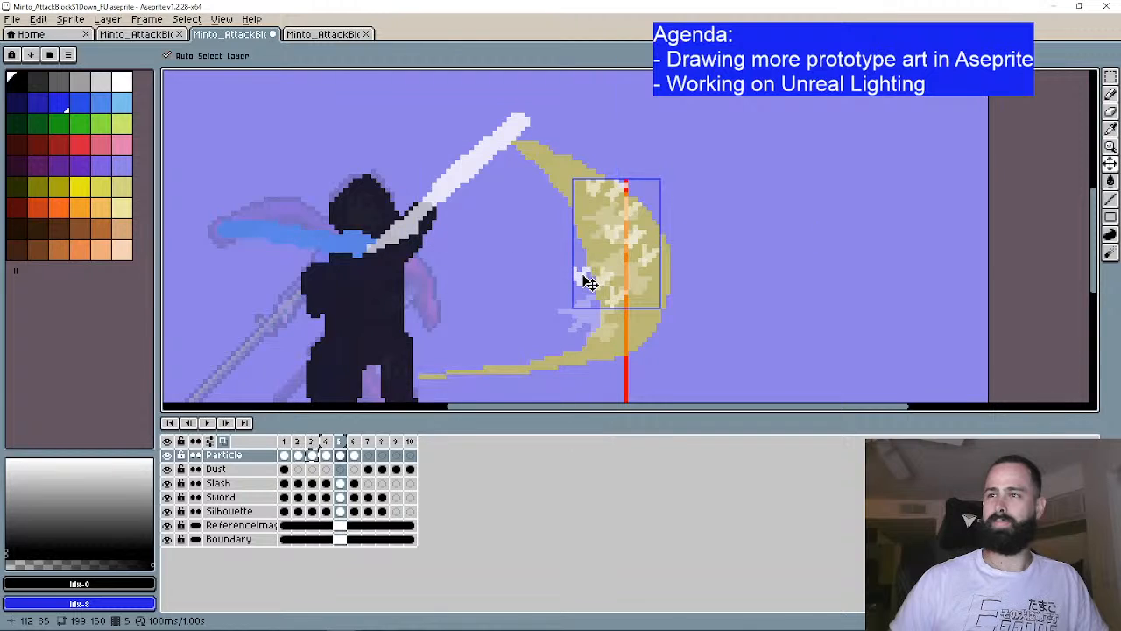
click(228, 423)
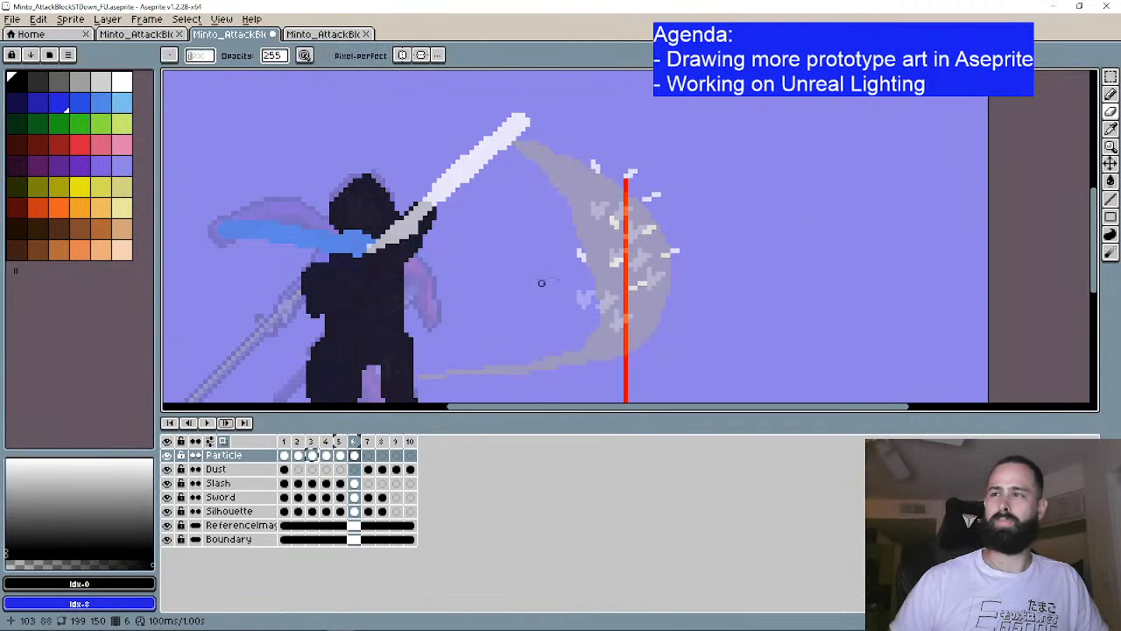
mouse_move(592, 266)
mouse_down()
mouse_move(585, 293)
mouse_move(593, 288)
mouse_up()
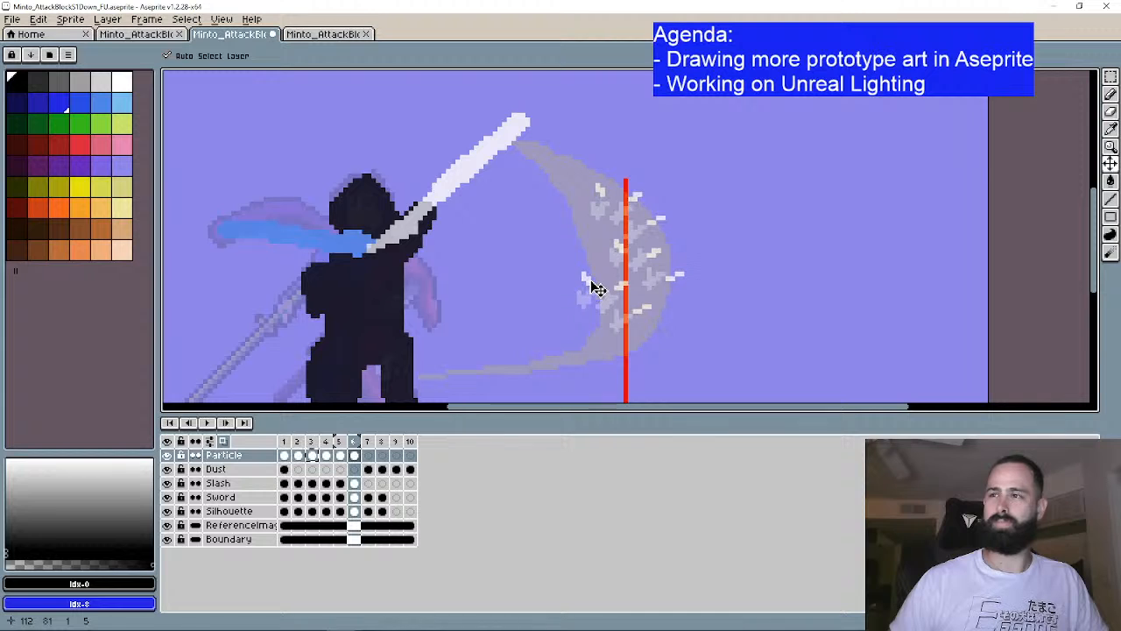
Step: Step on to frame 8, turn off onion skinning and play the whole animation to check the particles
click(228, 423)
click(228, 423)
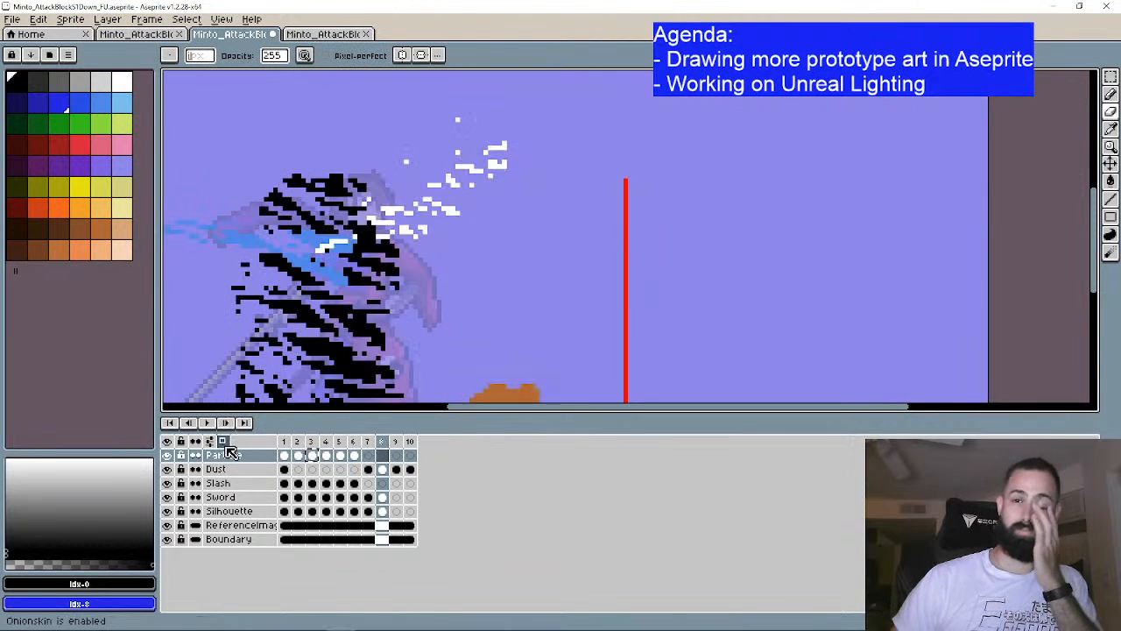
key(minus)
key(minus)
key(Return)
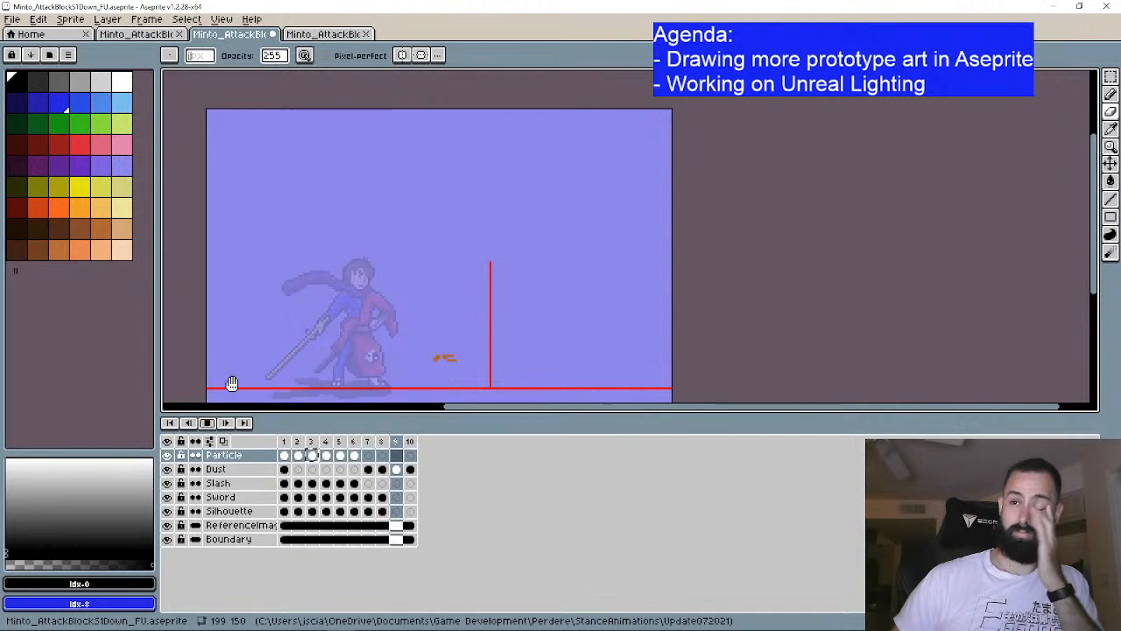
drag(299, 319, 378, 304)
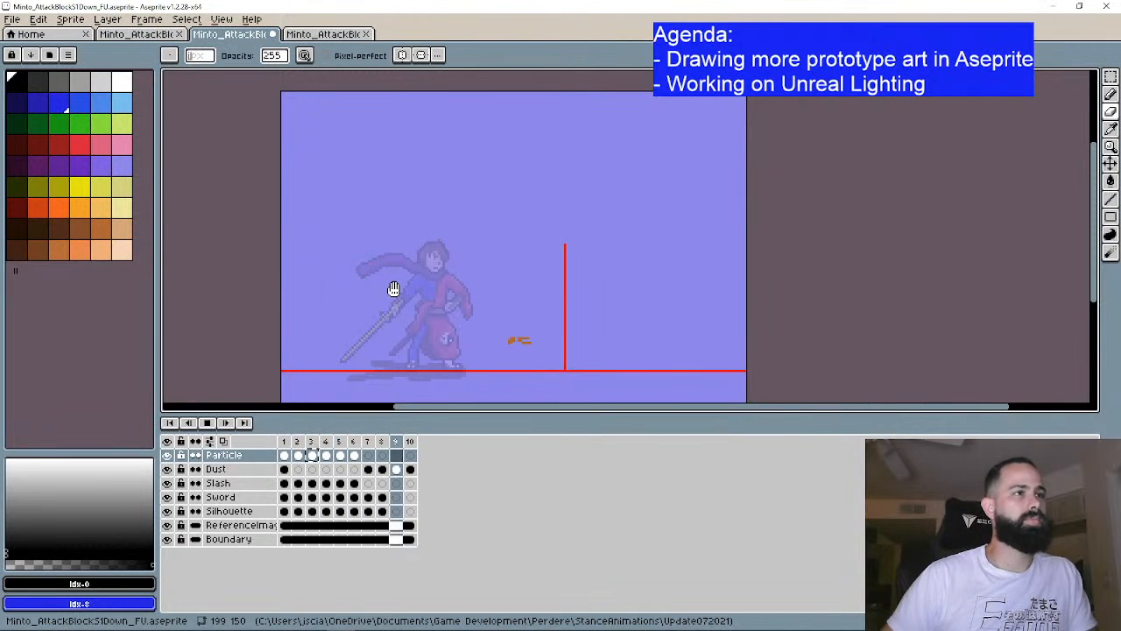
Step: Stop the playback and step through the animation from frame 1 to the last frame to review the slash, particles and dust
click(172, 423)
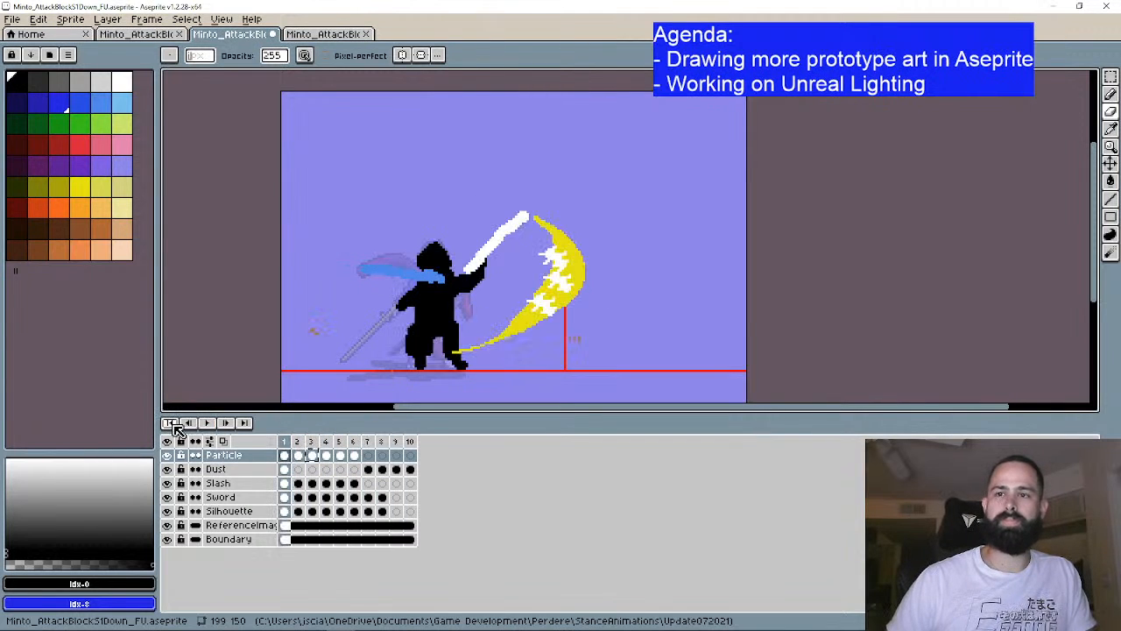
click(226, 424)
click(226, 424)
click(226, 424)
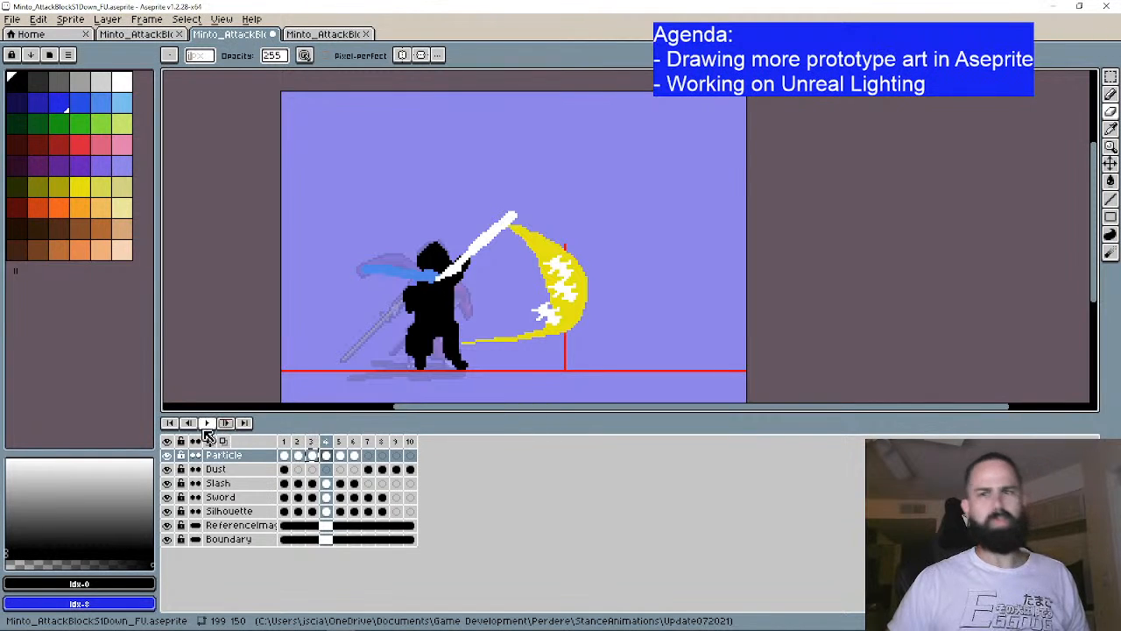
click(174, 428)
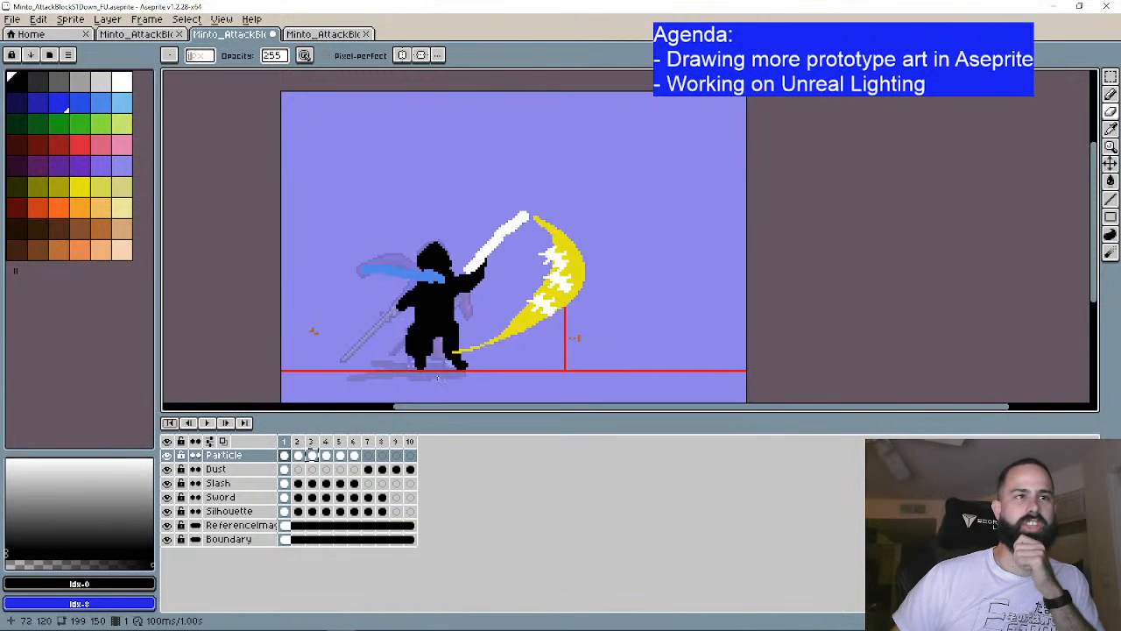
click(226, 423)
click(226, 423)
click(226, 423)
click(225, 423)
click(226, 423)
click(226, 423)
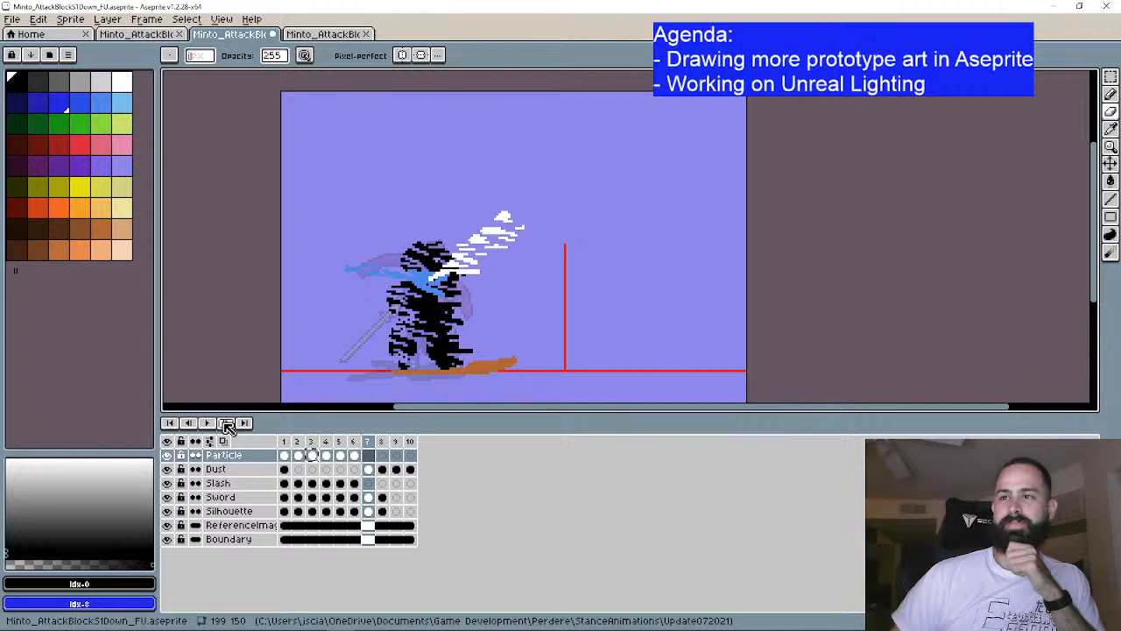
click(226, 423)
click(226, 423)
click(226, 423)
click(226, 423)
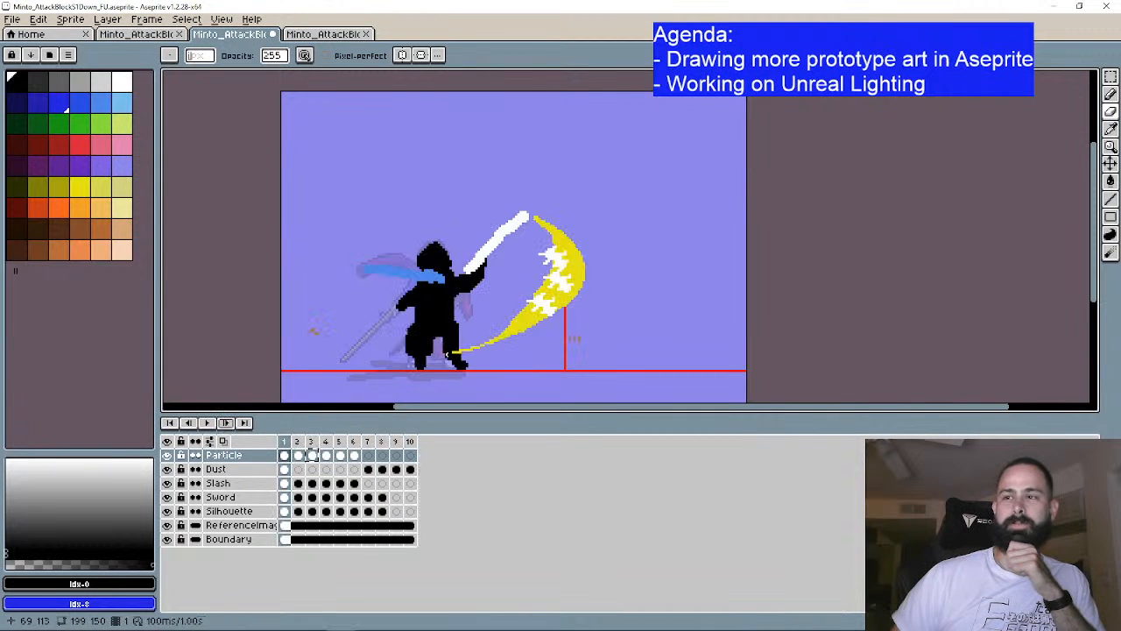
Step: On frame 1 of the Dust layer, paint a brown (Idx-46) dust arc beneath the slash and erase it into a tapered crescent
key(b)
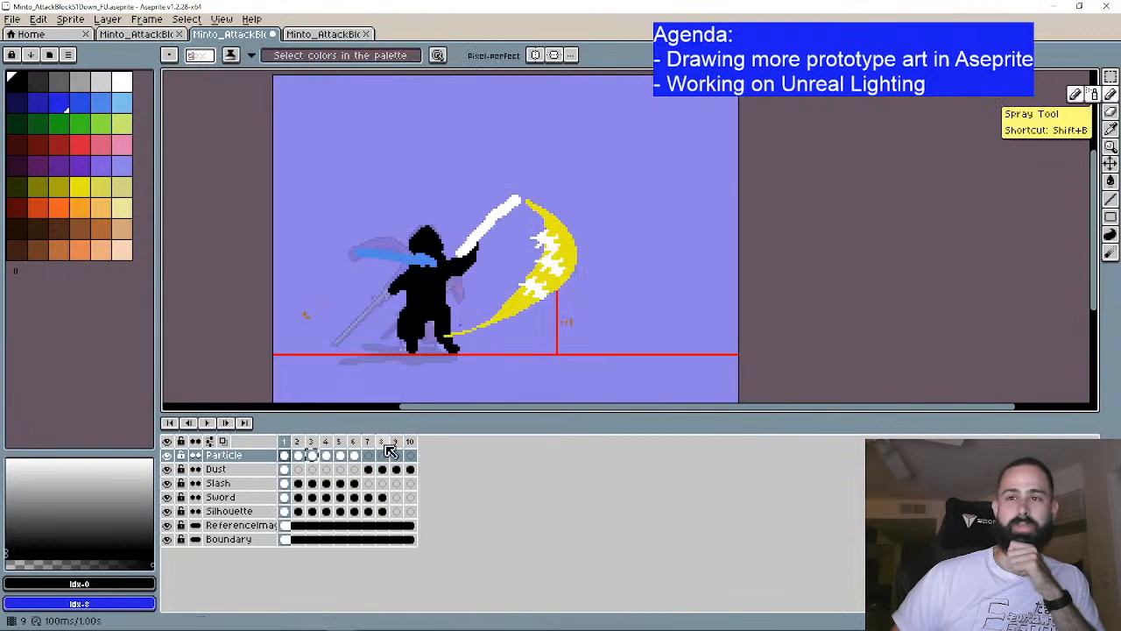
click(286, 470)
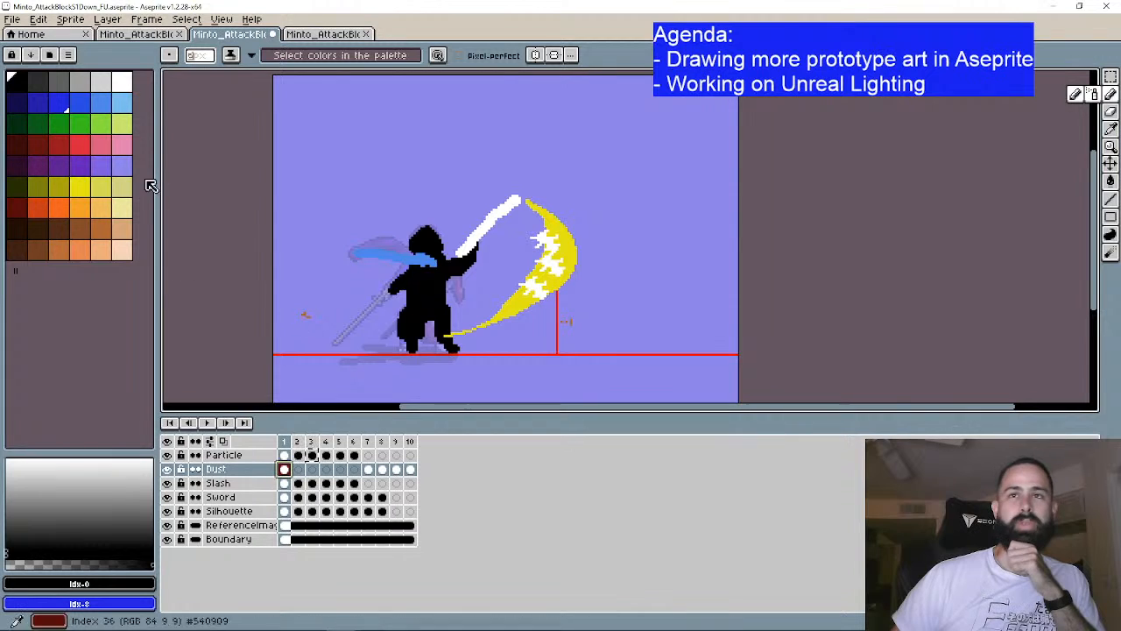
click(101, 228)
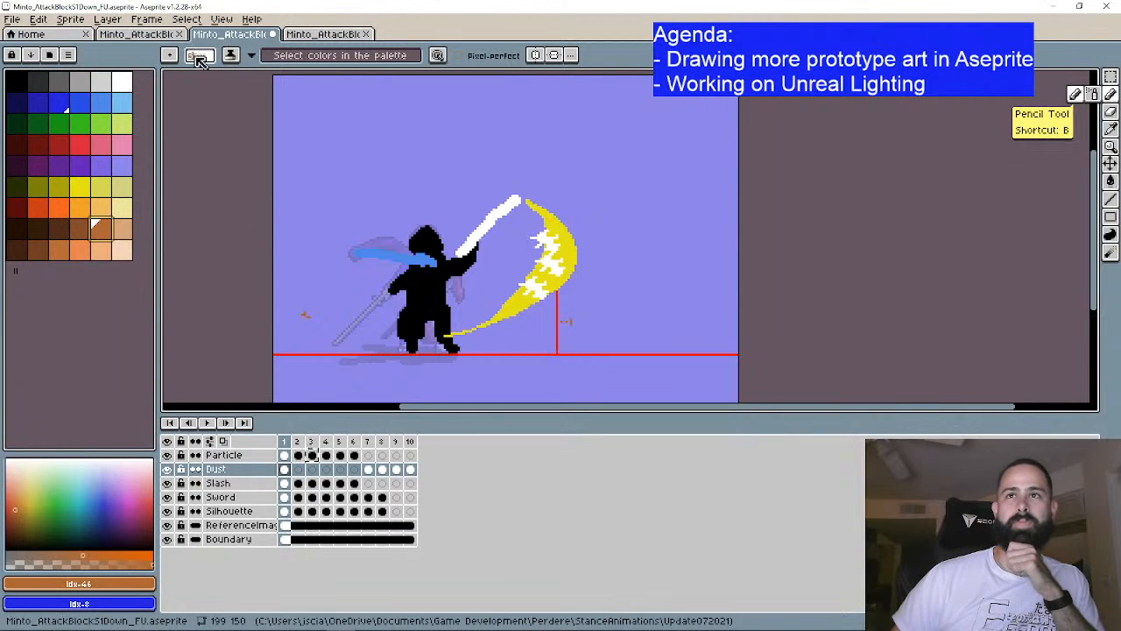
drag(484, 177, 476, 178)
scroll(476, 179, up, 1)
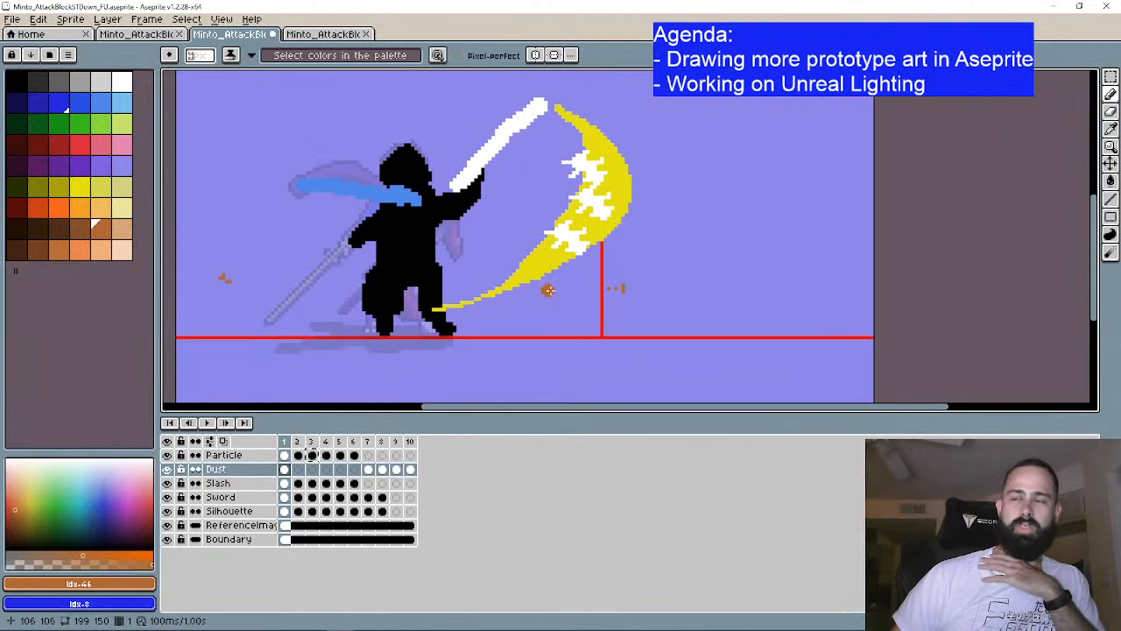
mouse_move(508, 329)
mouse_down()
mouse_move(631, 278)
mouse_move(513, 342)
mouse_up()
drag(412, 349, 400, 346)
click(1110, 111)
drag(618, 265, 598, 288)
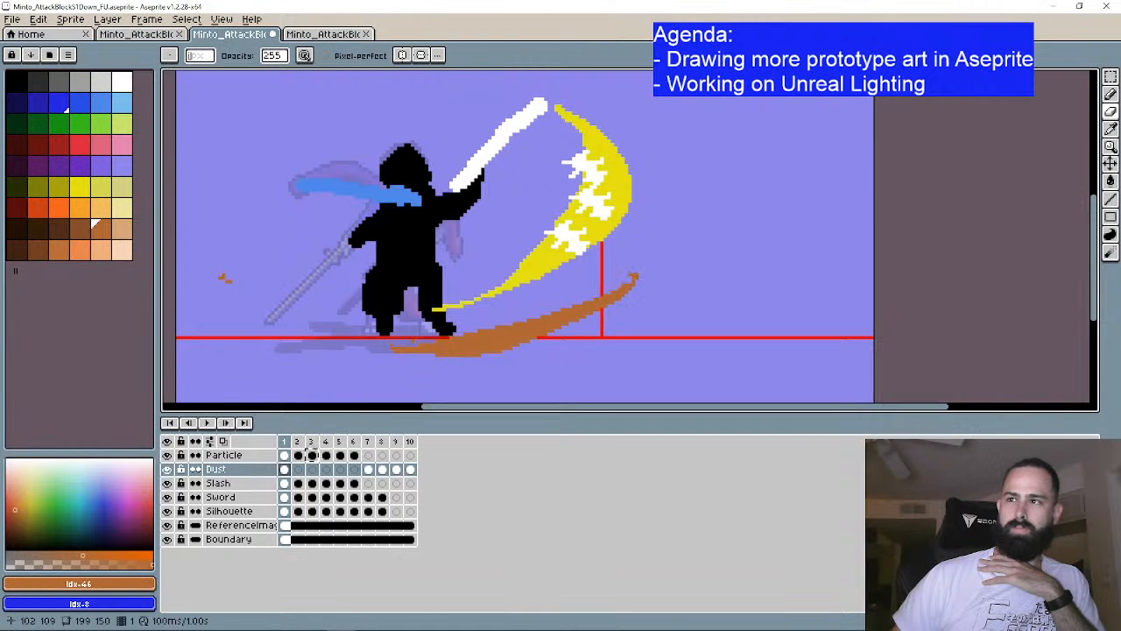
drag(705, 289, 736, 293)
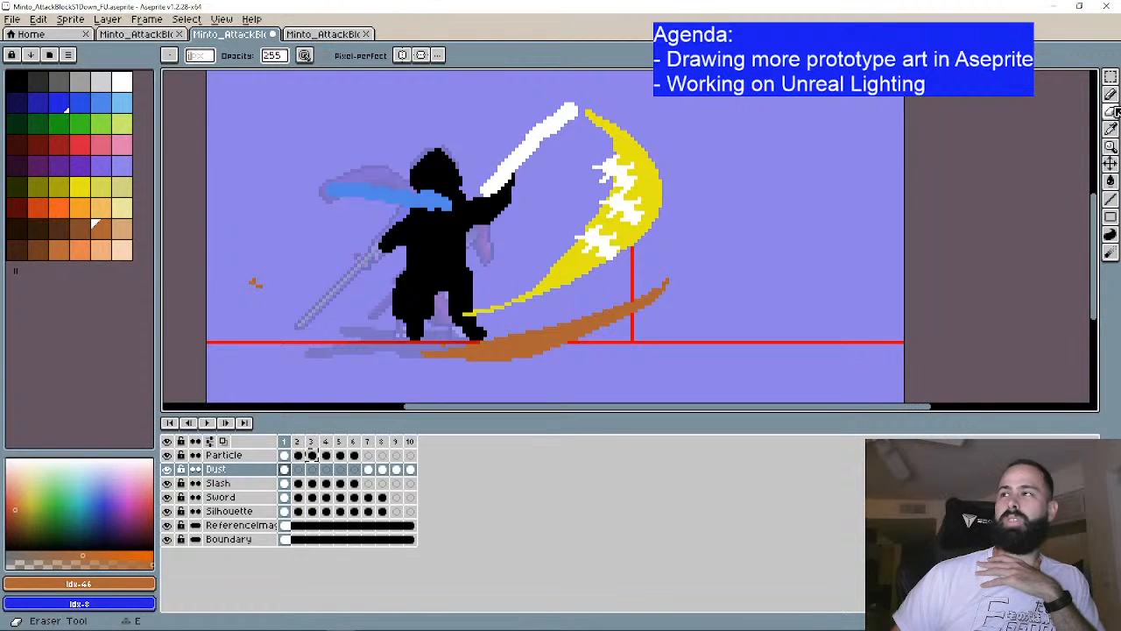
Step: Extend both ends of the frame 1 dust arc with the Pencil and thin its outer tip and upper edge with the Eraser
key(shift+b)
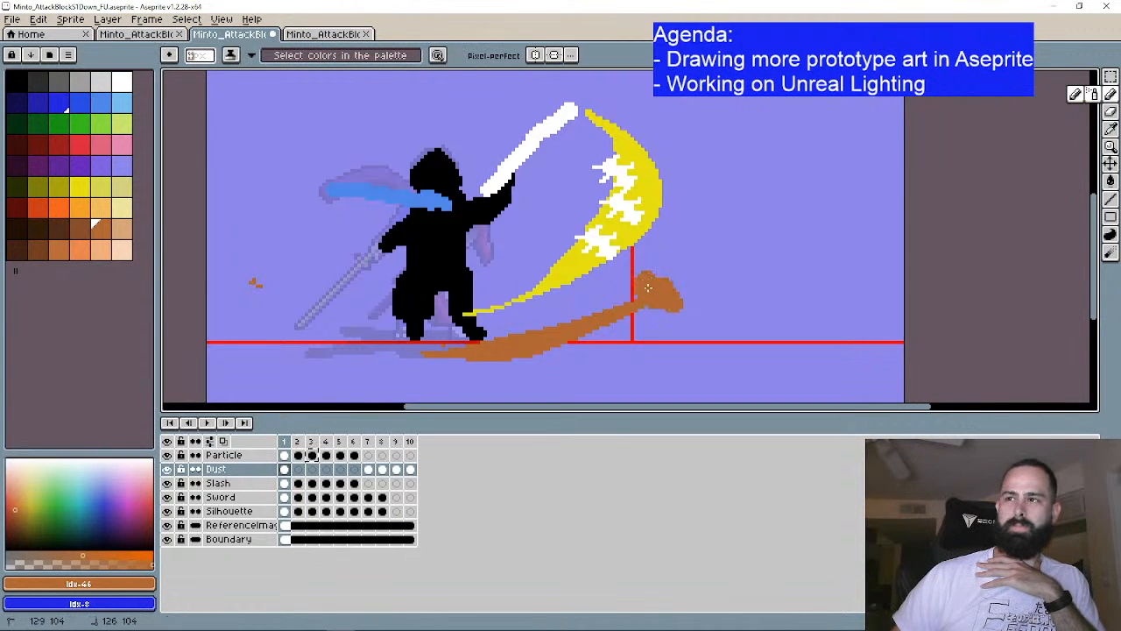
key(b)
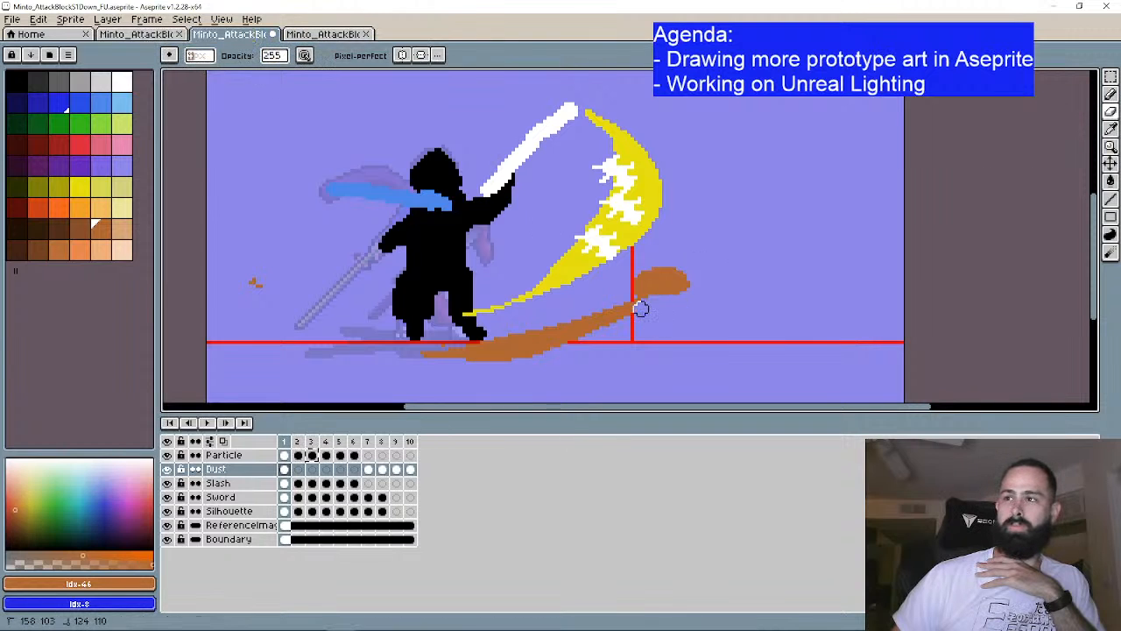
key(shift+b)
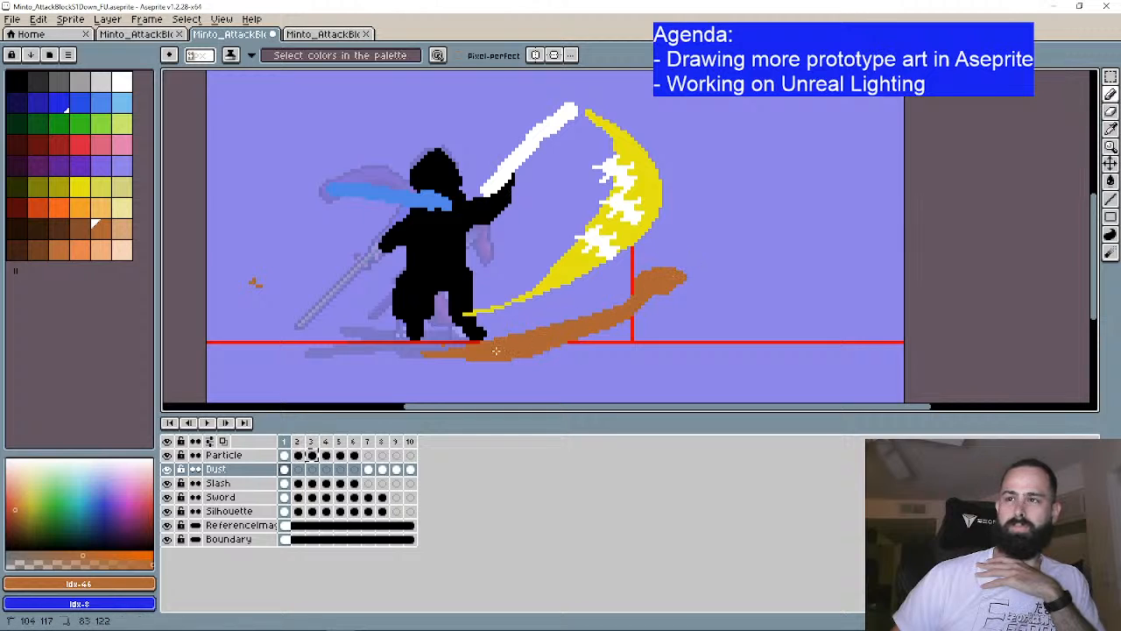
drag(484, 348, 396, 359)
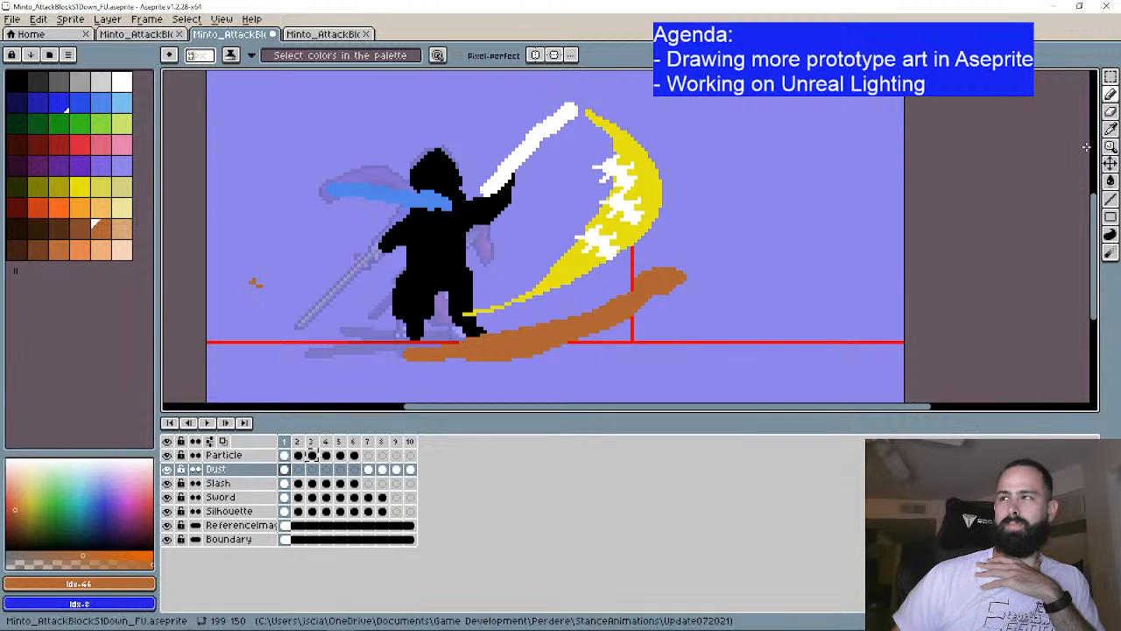
key(b)
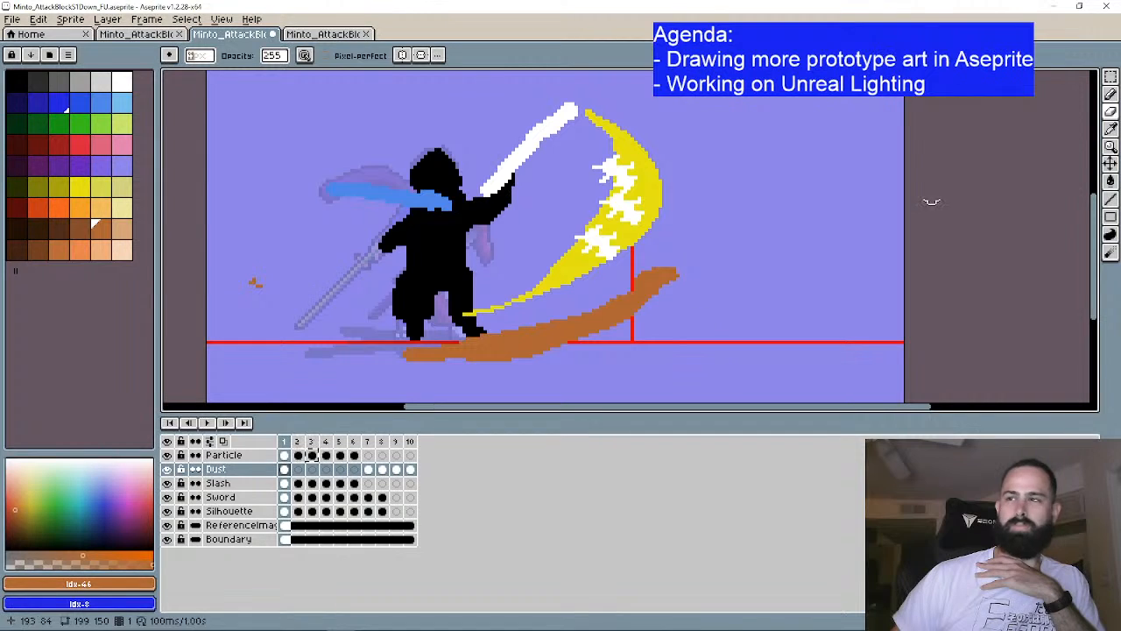
key(shift+b)
drag(660, 287, 665, 282)
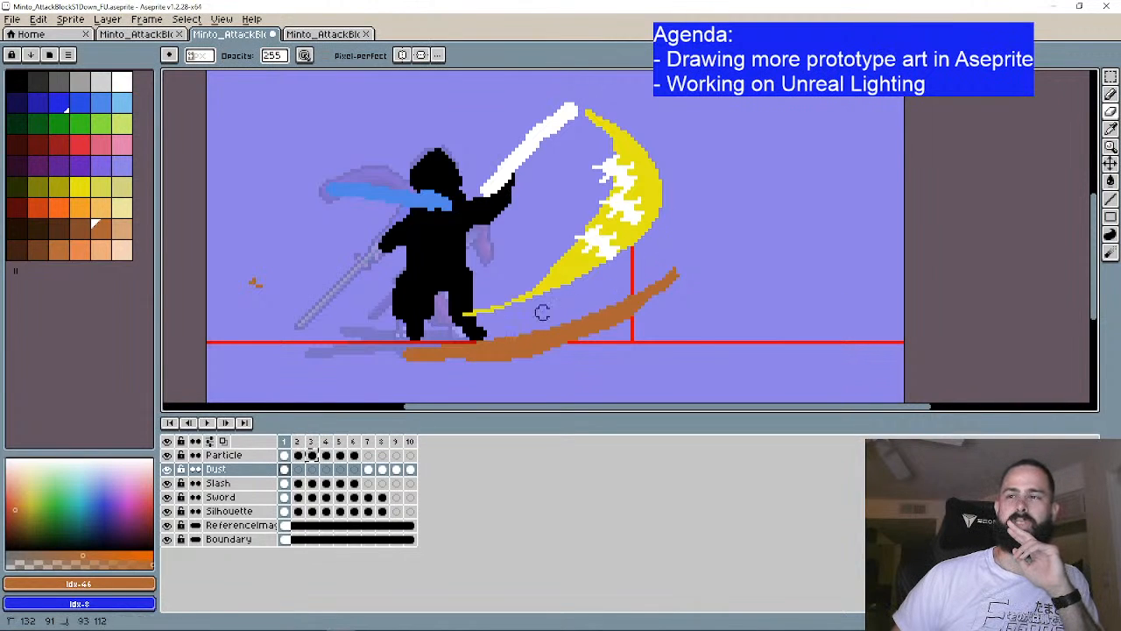
drag(693, 270, 447, 346)
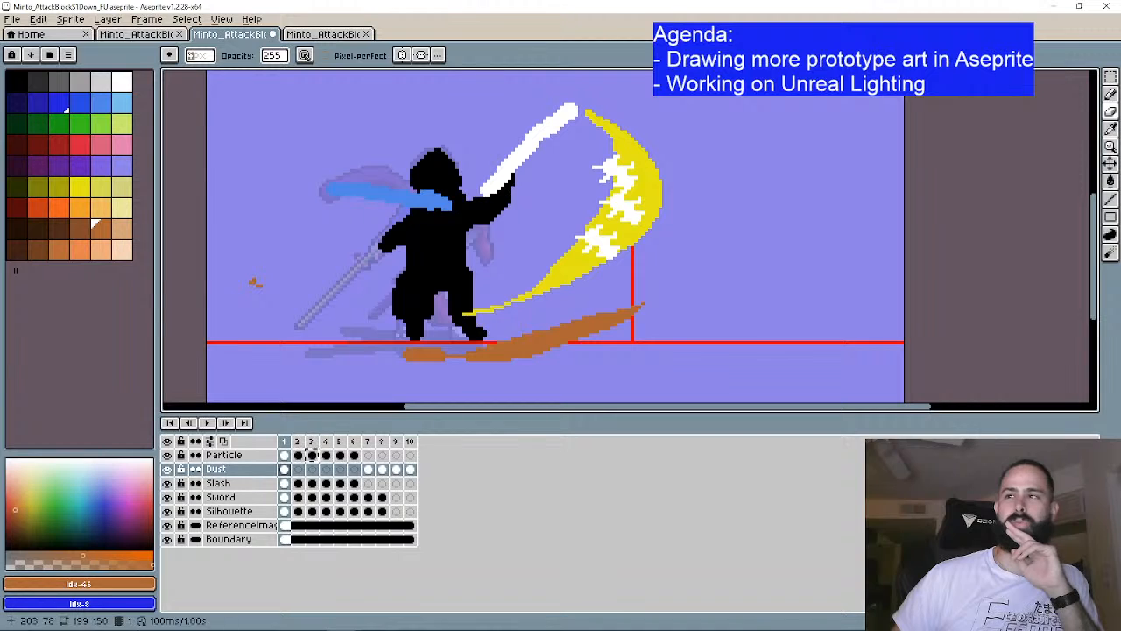
Step: Repaint a thick rounded outer tip on the frame 1 dust arc and erase along its underside
key(b)
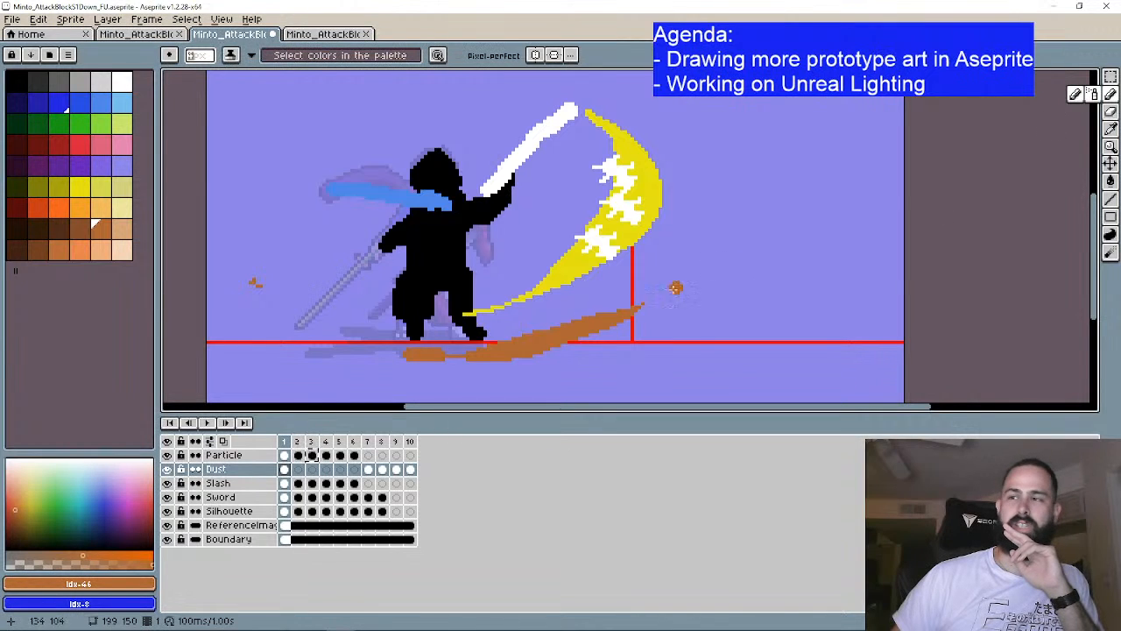
drag(592, 330, 622, 324)
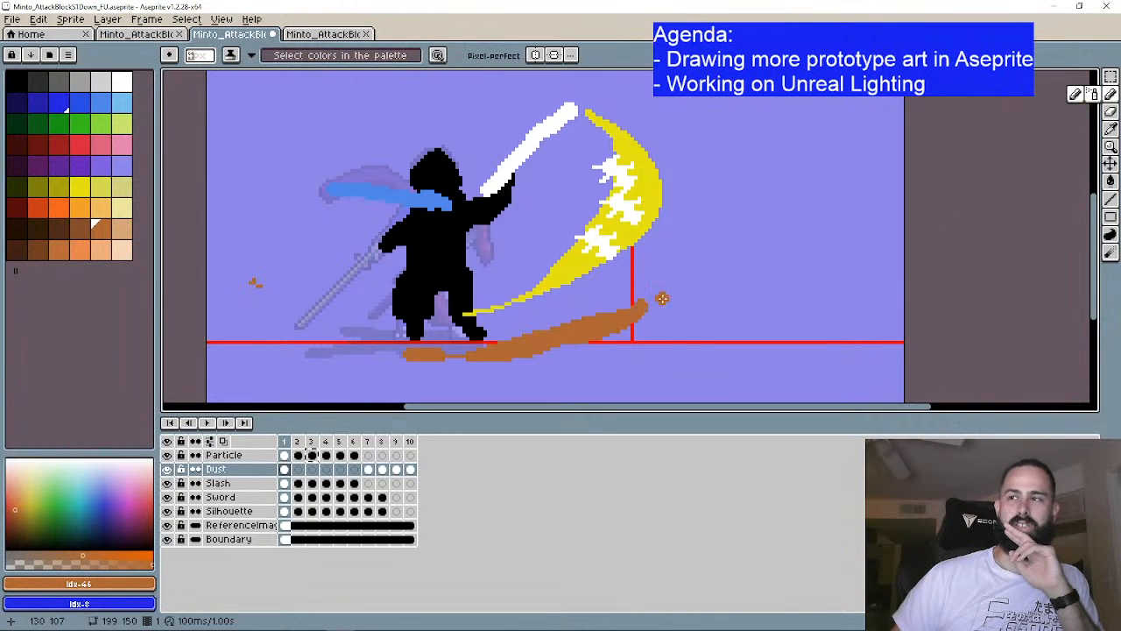
click(647, 308)
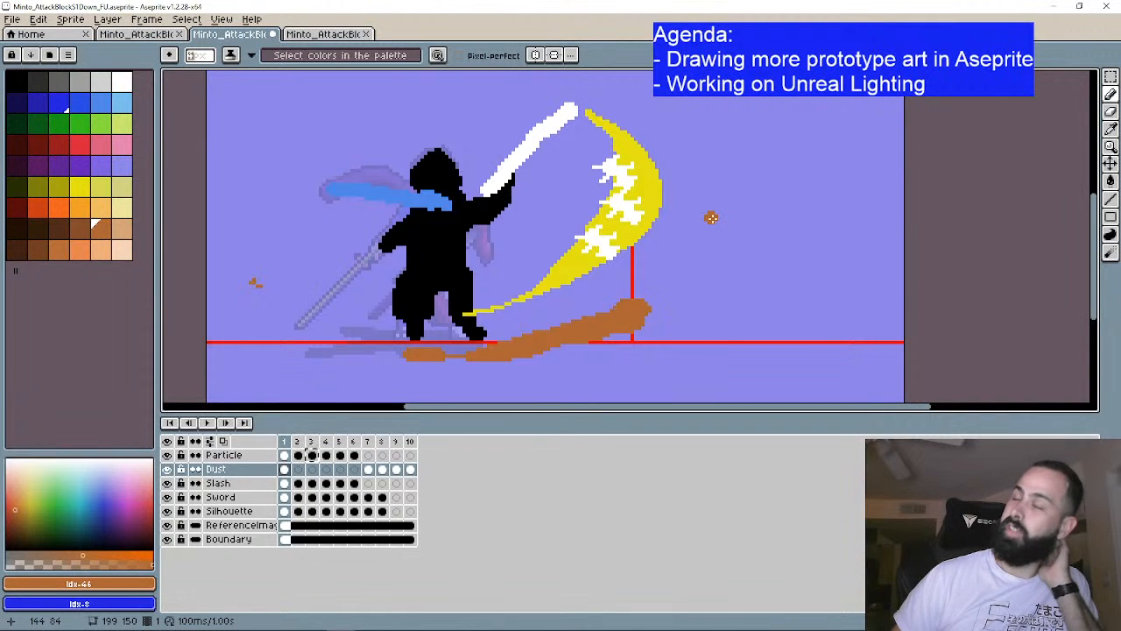
click(1110, 111)
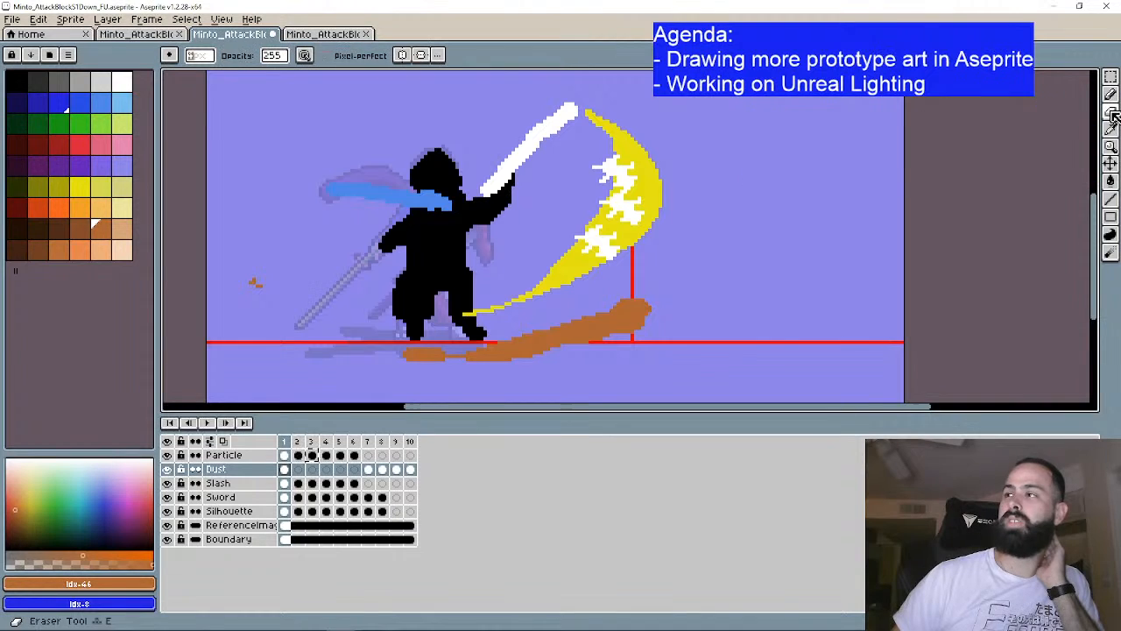
mouse_move(666, 337)
mouse_down()
mouse_move(612, 343)
mouse_move(655, 326)
mouse_up()
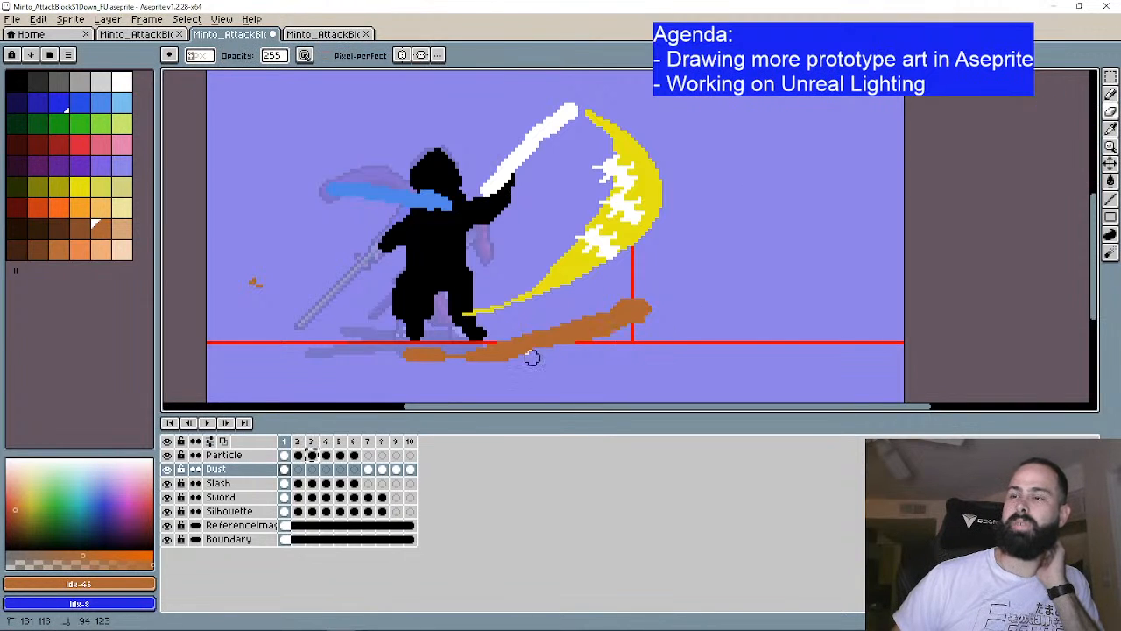
Step: Switch to the Minto_AttackBlockS1Up_FU sprite and step back and forth through its frames to examine the dust shapes
click(356, 40)
click(225, 424)
click(225, 423)
click(225, 424)
click(226, 424)
click(226, 424)
click(225, 423)
click(225, 423)
click(225, 424)
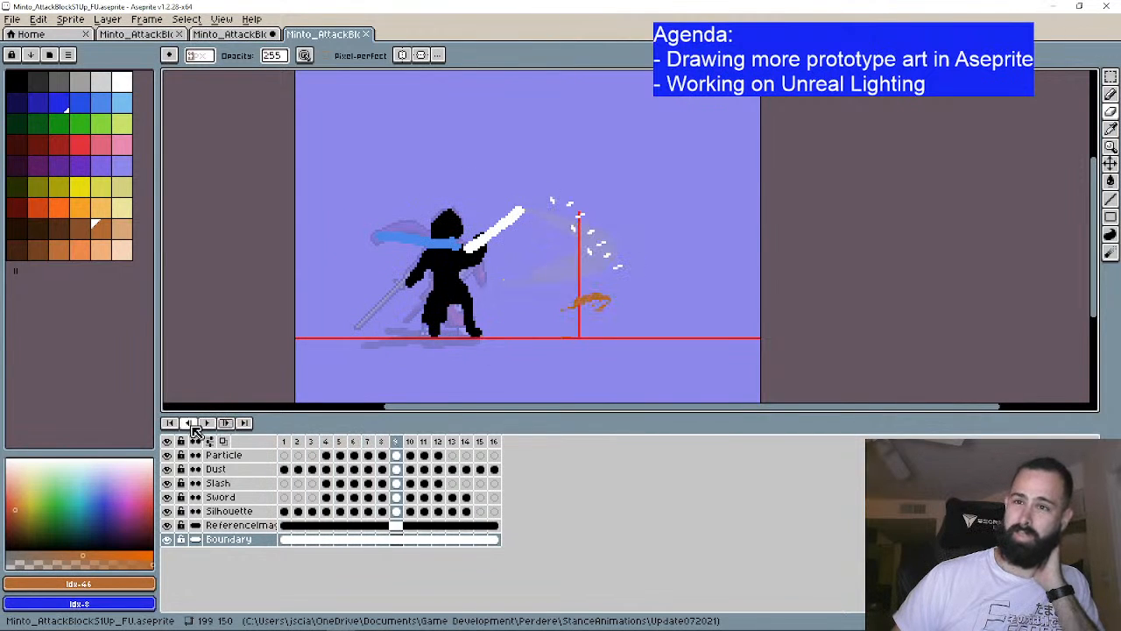
click(189, 424)
click(189, 424)
click(189, 424)
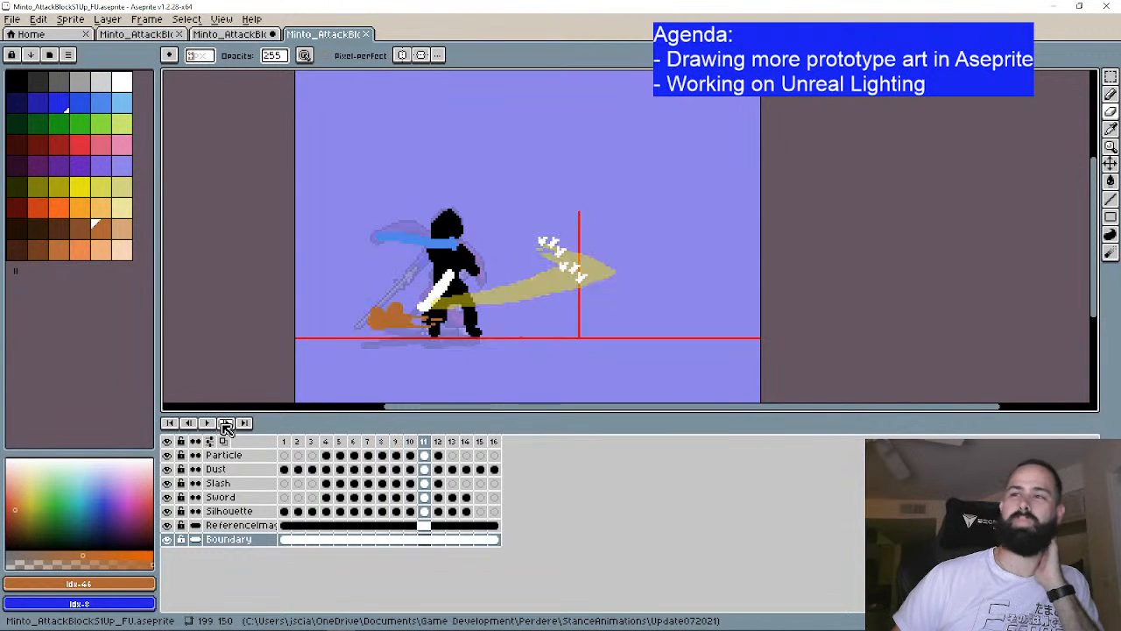
Step: Return to the Minto_AttackBlockS1Down_FU sprite and thicken the inner end of the frame 1 dust arc beneath the figure's feet
click(230, 35)
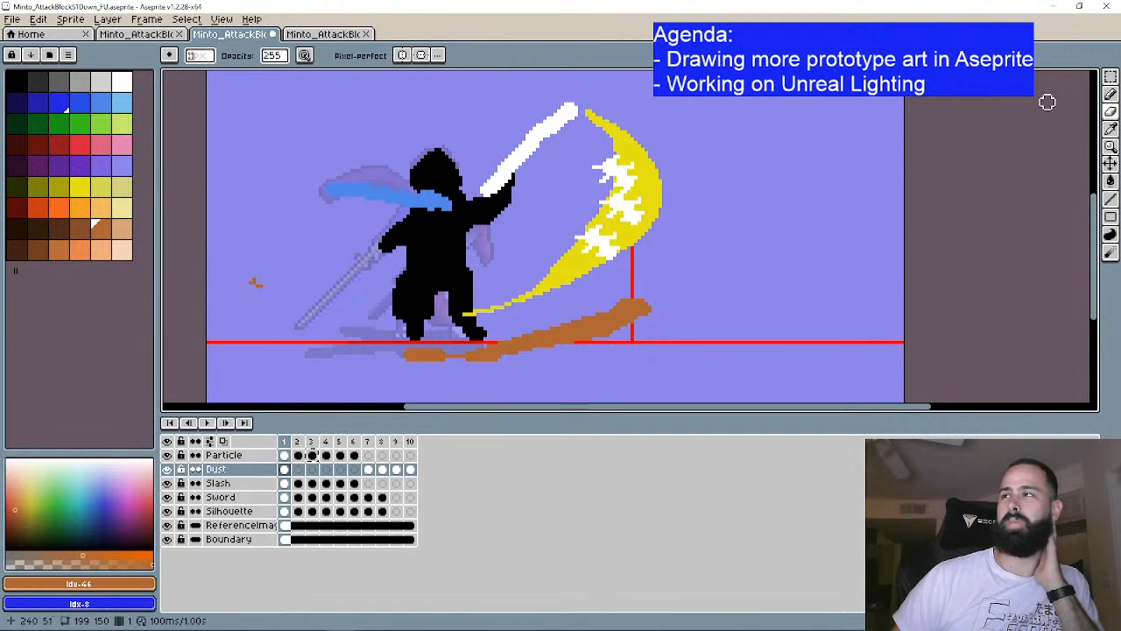
click(1111, 95)
drag(444, 360, 468, 357)
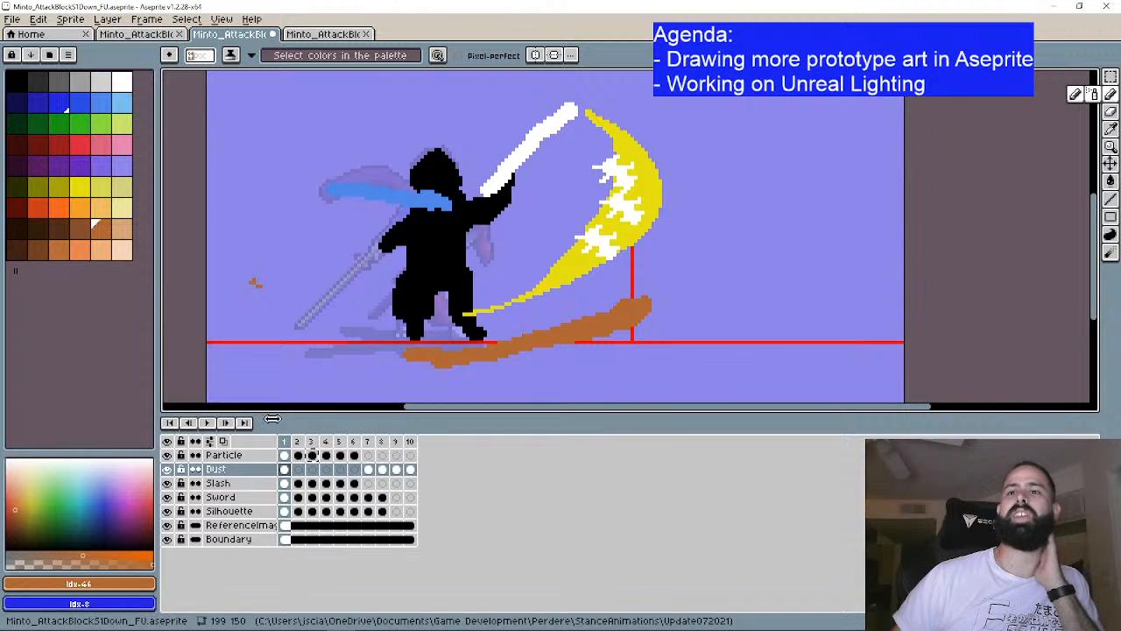
Step: With onion skinning on, paint a shorter dust arc on frame 2 of the Dust layer, taper it with the Eraser and preview the animation
click(226, 423)
click(222, 441)
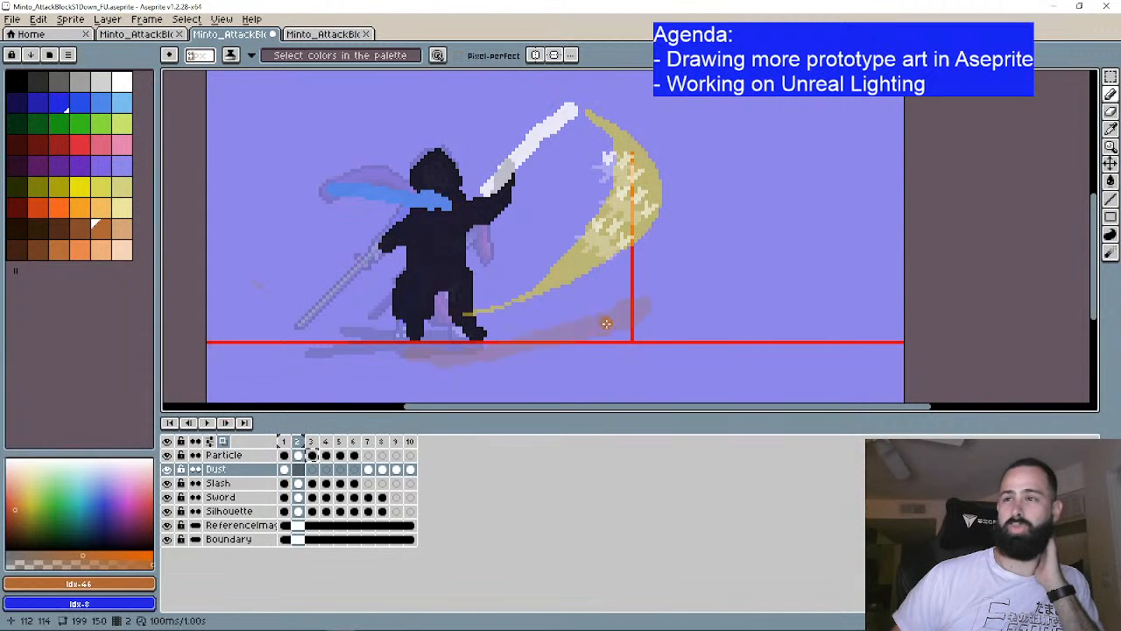
click(629, 298)
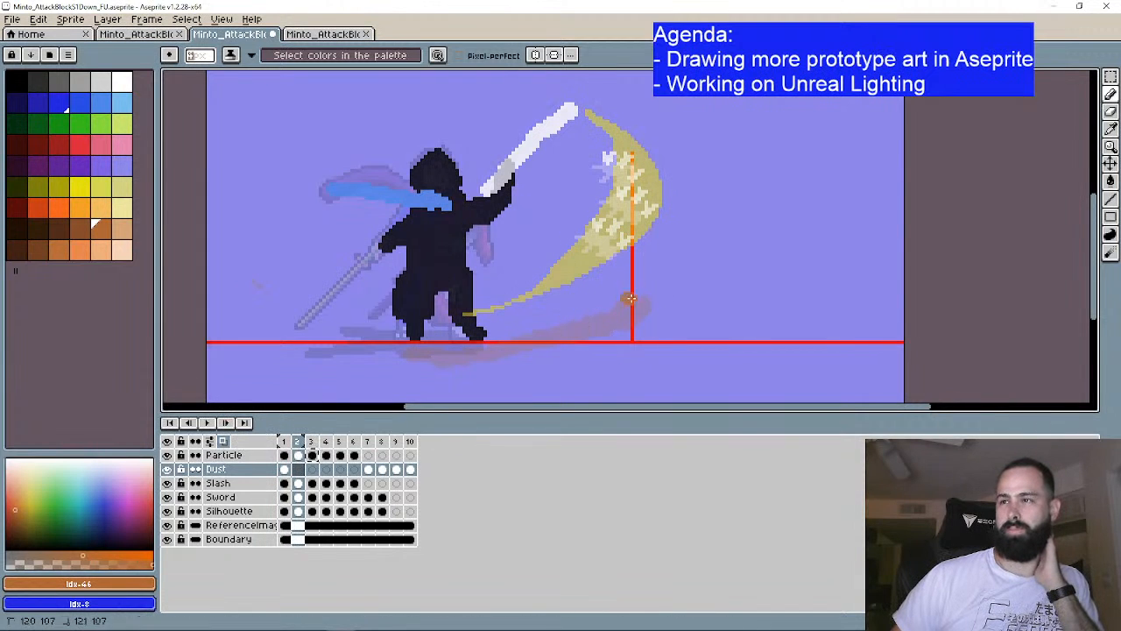
drag(646, 290, 611, 315)
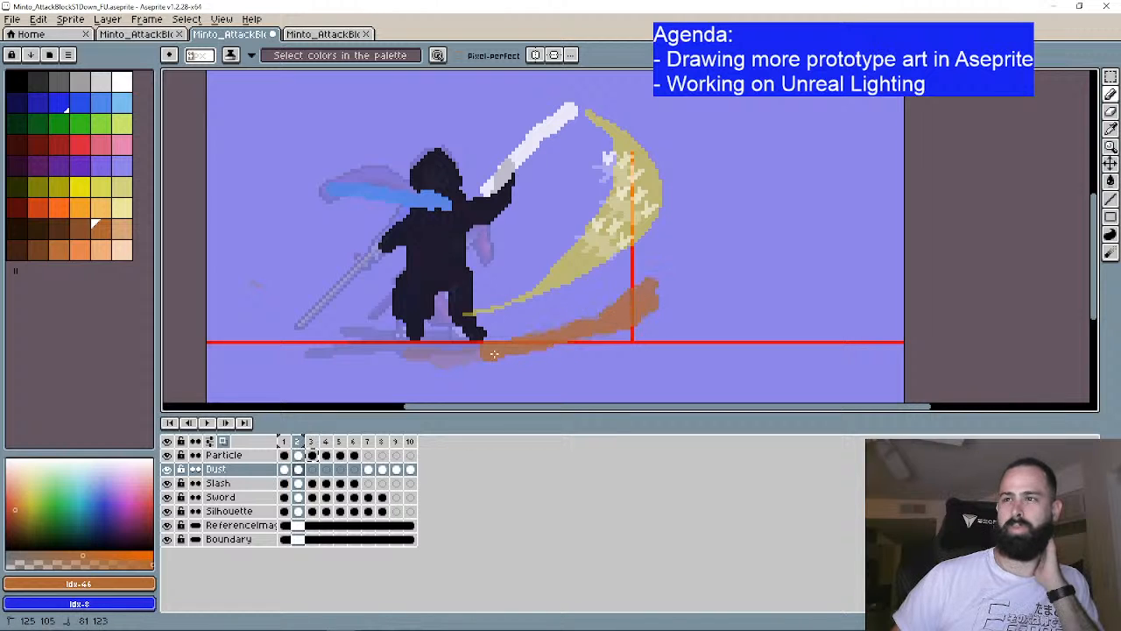
click(1111, 111)
drag(625, 303, 451, 347)
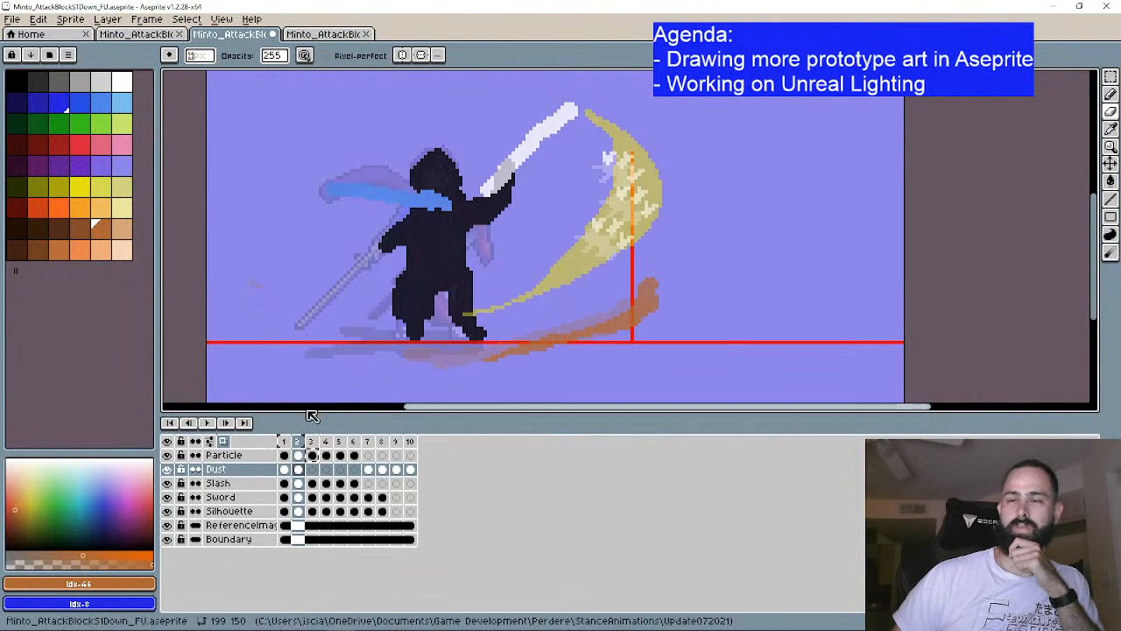
click(206, 422)
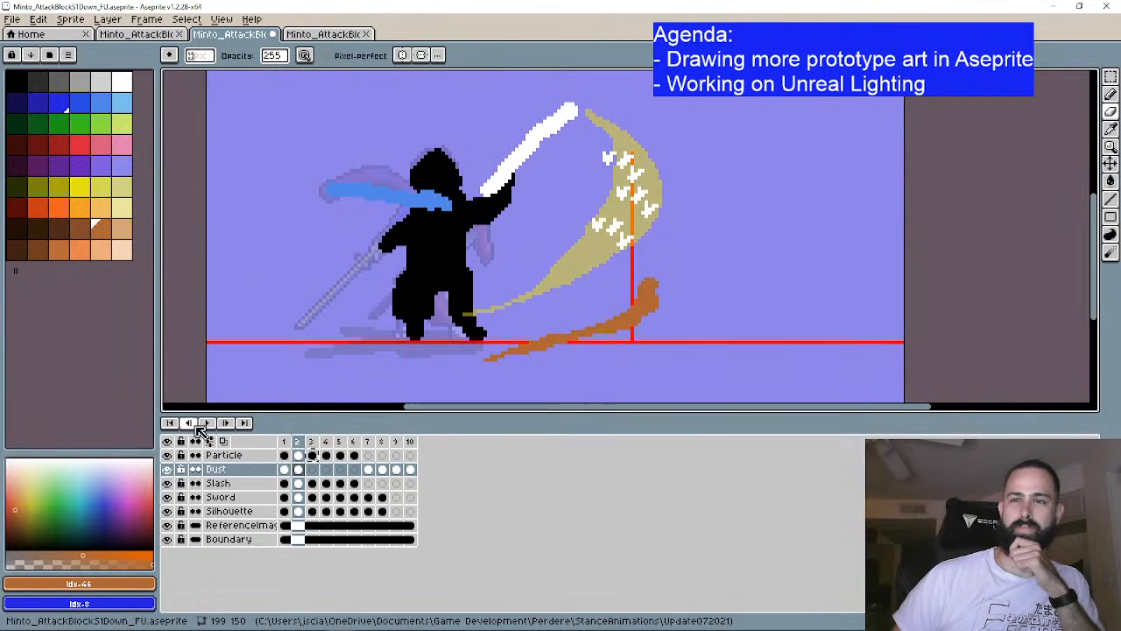
Step: On frame 3 of the Dust layer, paint a small brown dust remnant just beyond the outer tip of the previous frame's arc
click(226, 423)
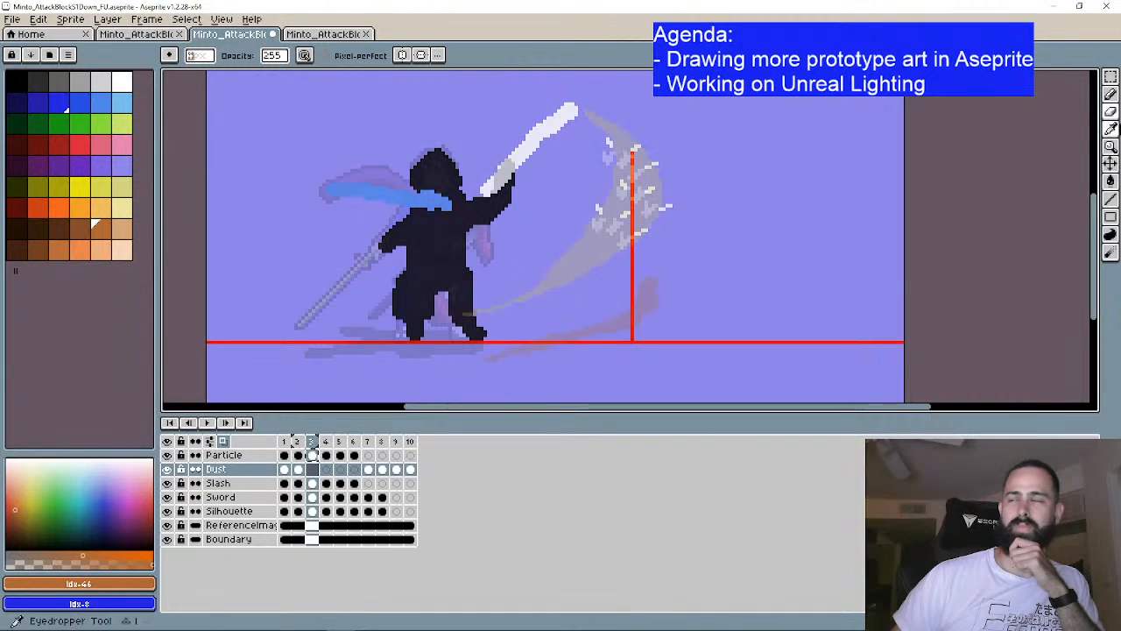
key(b)
key(shift+b)
mouse_move(648, 291)
mouse_down()
mouse_move(640, 282)
mouse_move(675, 294)
mouse_up()
key(e)
key(b)
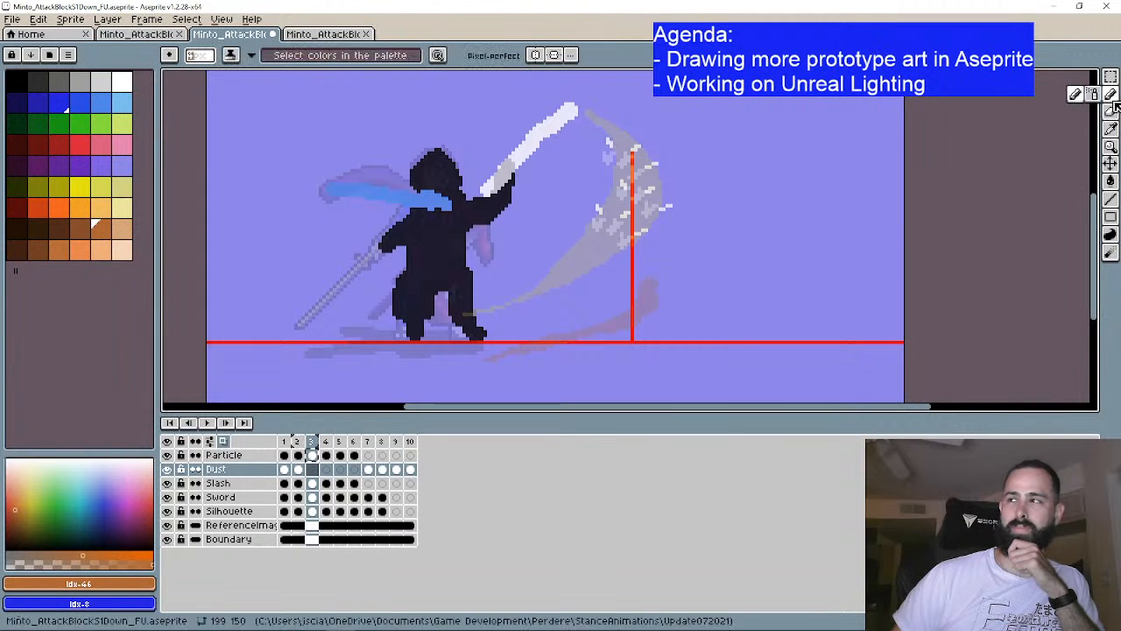
mouse_move(658, 281)
mouse_down()
mouse_move(636, 278)
mouse_move(648, 288)
mouse_move(653, 276)
mouse_up()
key(e)
scroll(661, 271, up, 1)
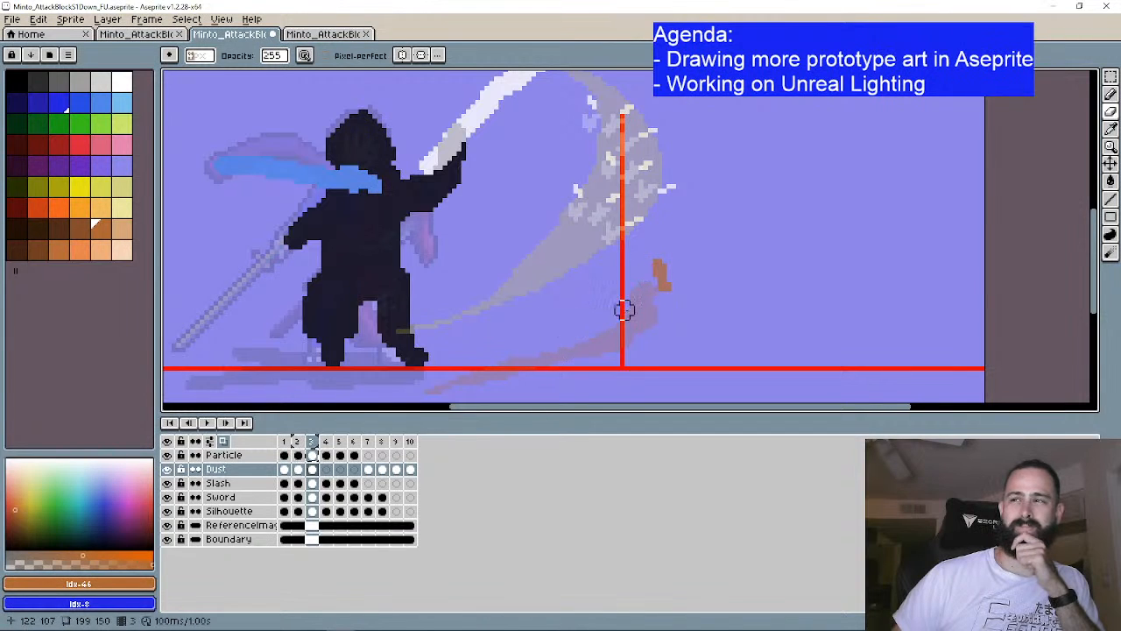
Step: On frame 4 of the Dust layer, paint a brown dust swirl from the front foot to beneath the slash and erase a hollow in its curl
click(227, 423)
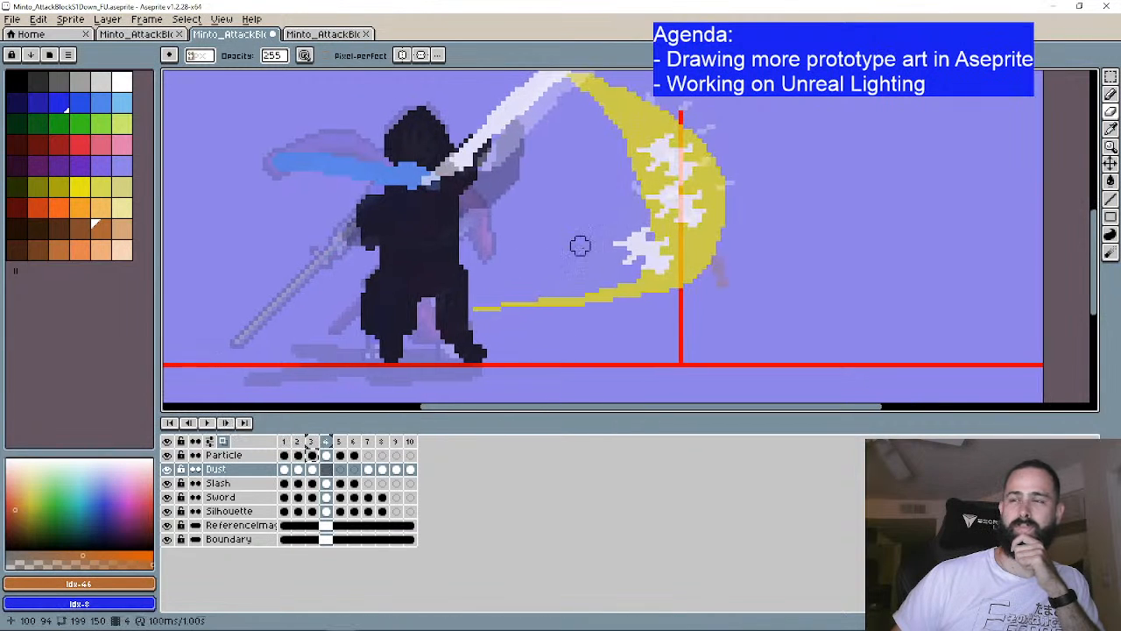
click(1108, 98)
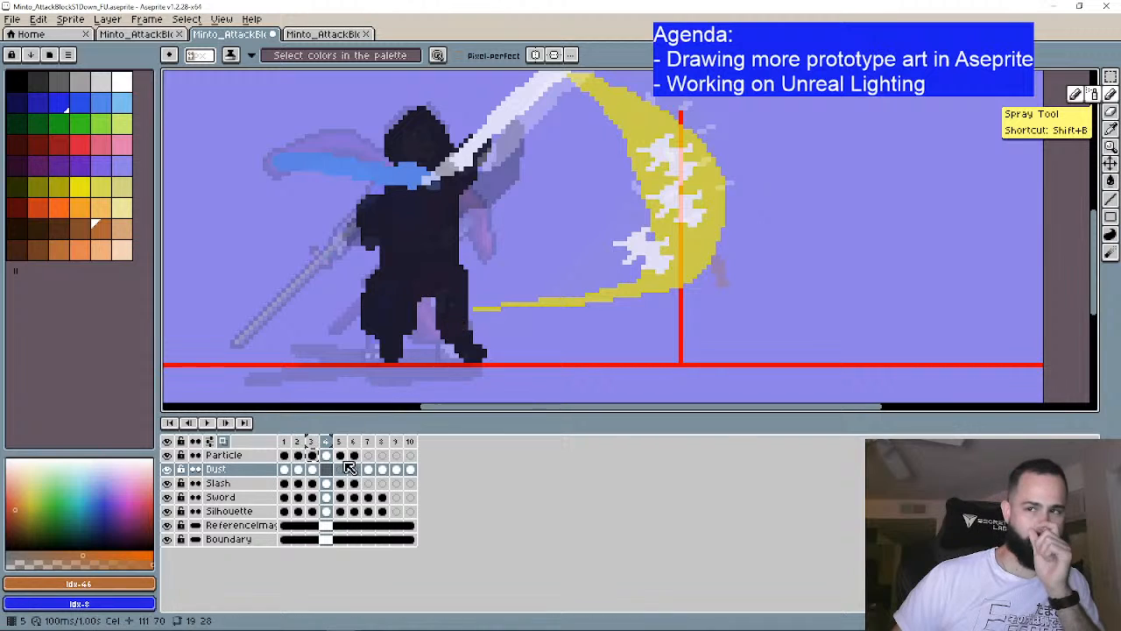
click(455, 328)
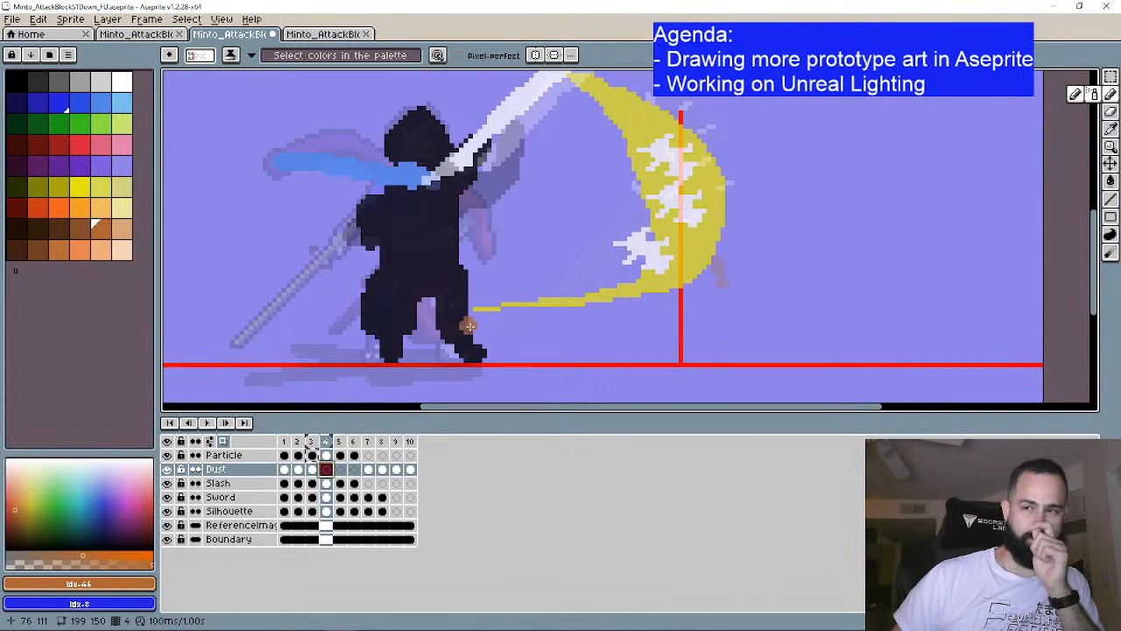
scroll(447, 331, down, 1)
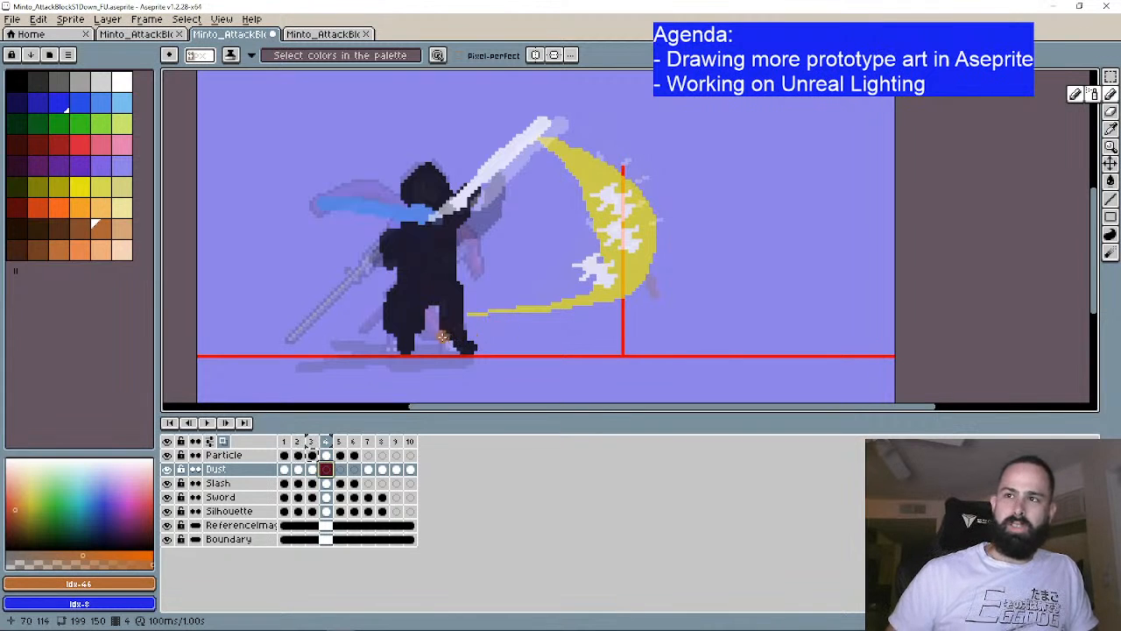
drag(456, 335, 450, 342)
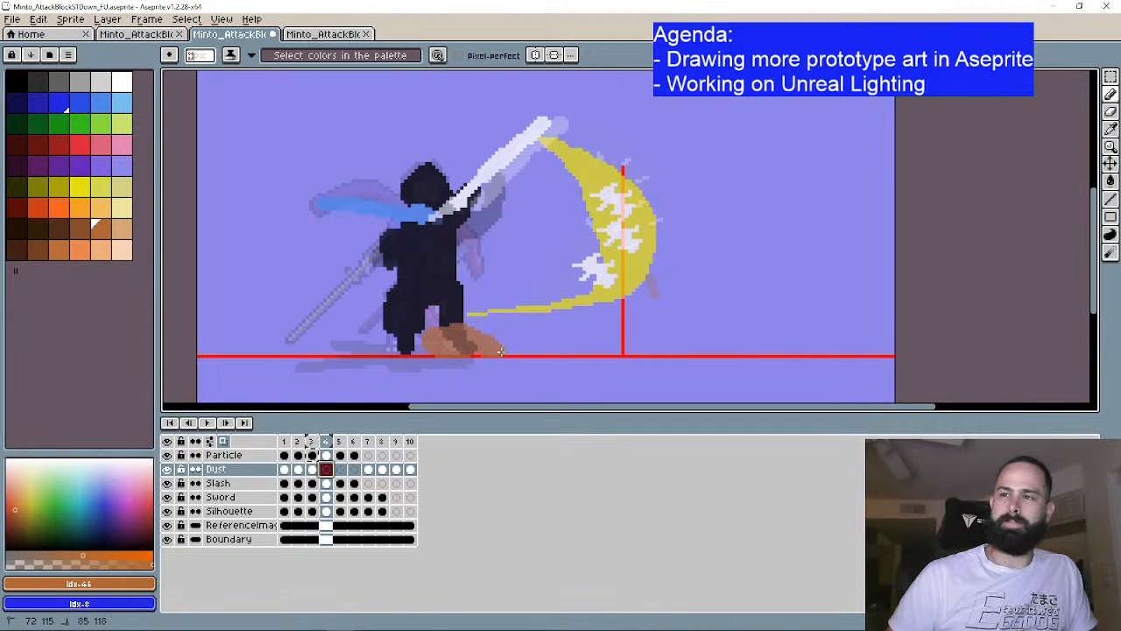
mouse_move(551, 354)
mouse_down()
mouse_move(611, 350)
mouse_move(532, 326)
mouse_up()
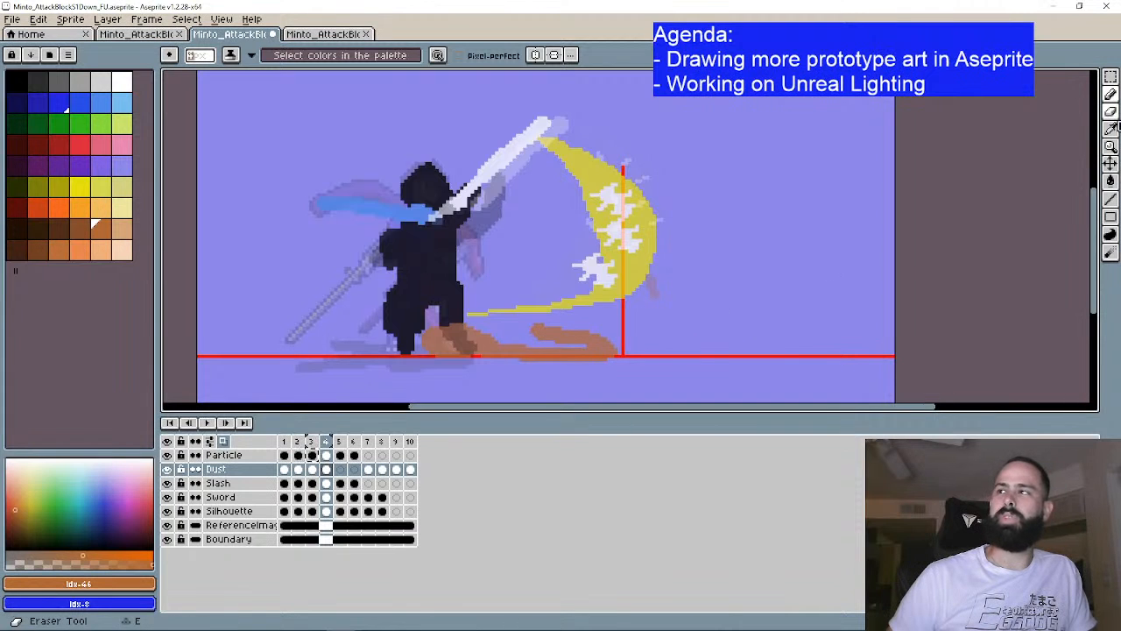
click(1110, 94)
scroll(490, 328, up, 1)
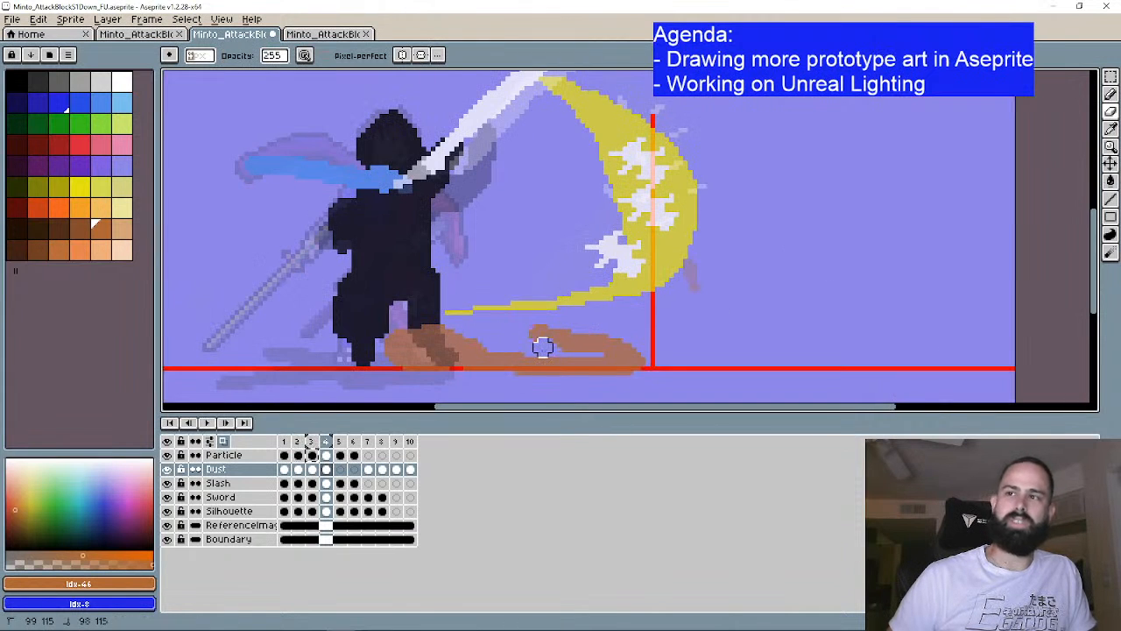
drag(570, 348, 547, 337)
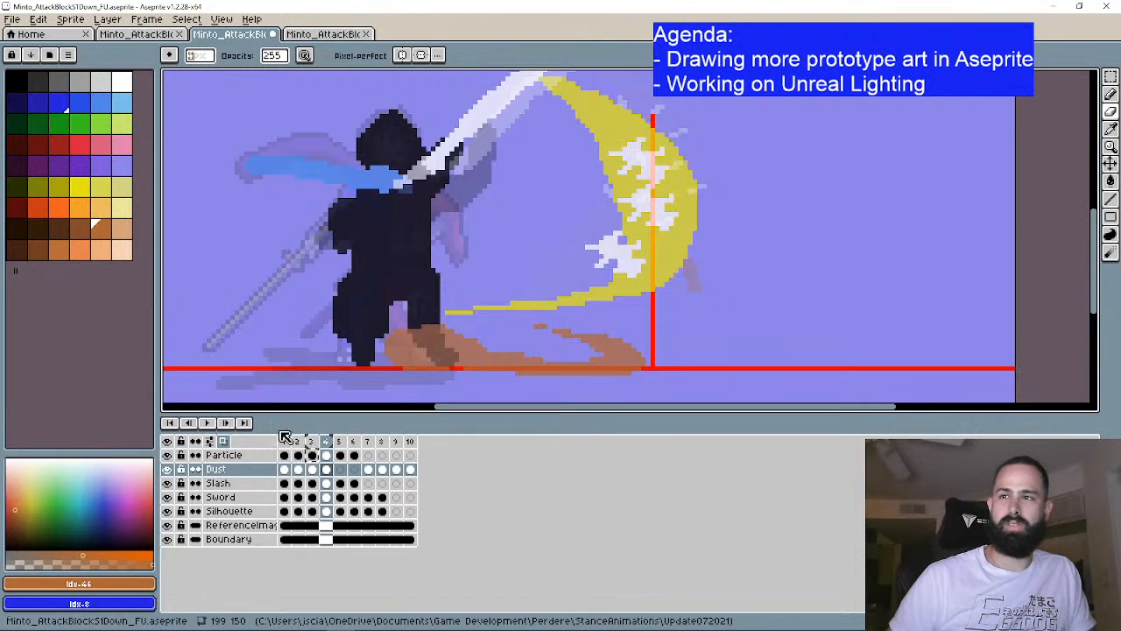
Step: On frame 5 of the Dust layer, paint a slanting dust streak from the legs to the ground line and thin its underside with the Eraser
click(226, 423)
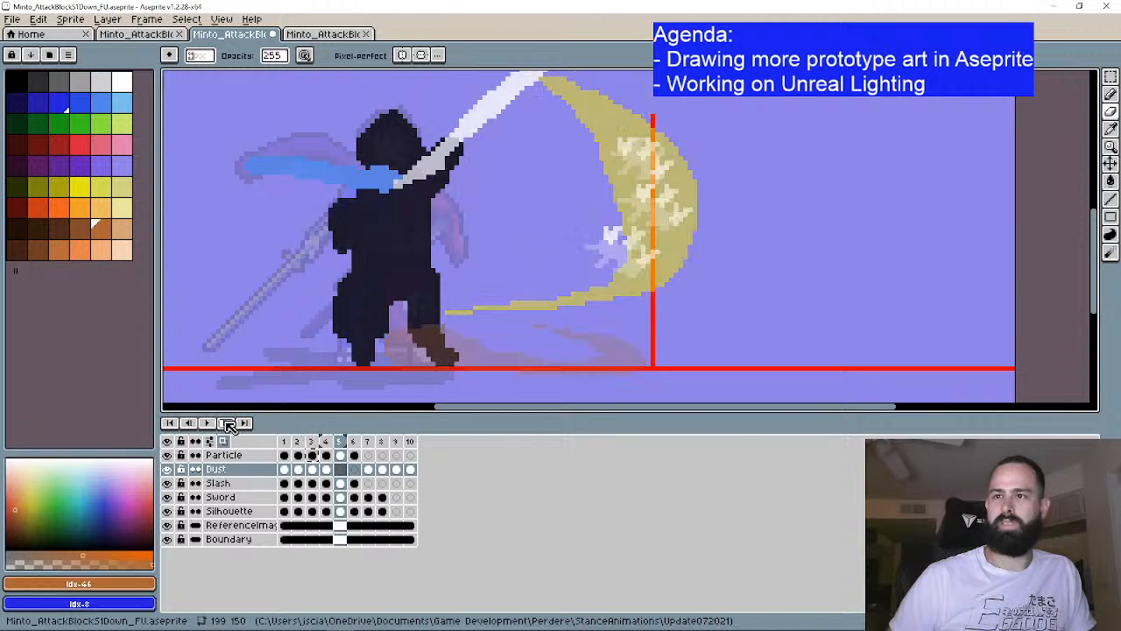
click(1111, 96)
mouse_move(424, 328)
mouse_down()
mouse_move(367, 346)
mouse_move(385, 324)
mouse_move(408, 321)
mouse_move(420, 345)
mouse_move(397, 346)
mouse_move(538, 362)
mouse_up()
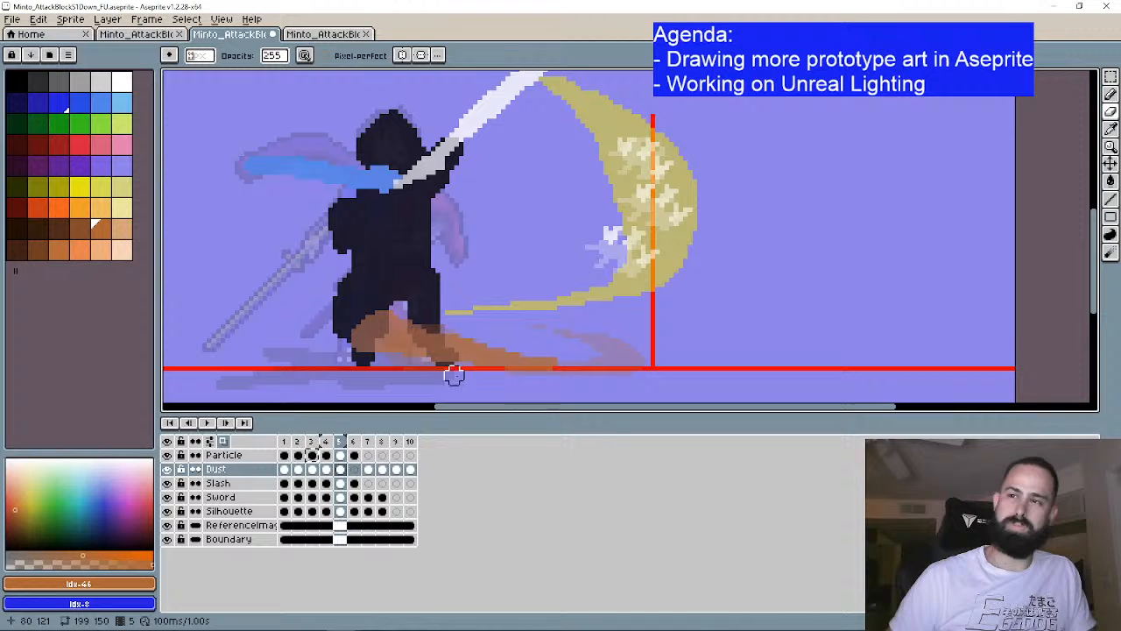
drag(461, 370, 325, 325)
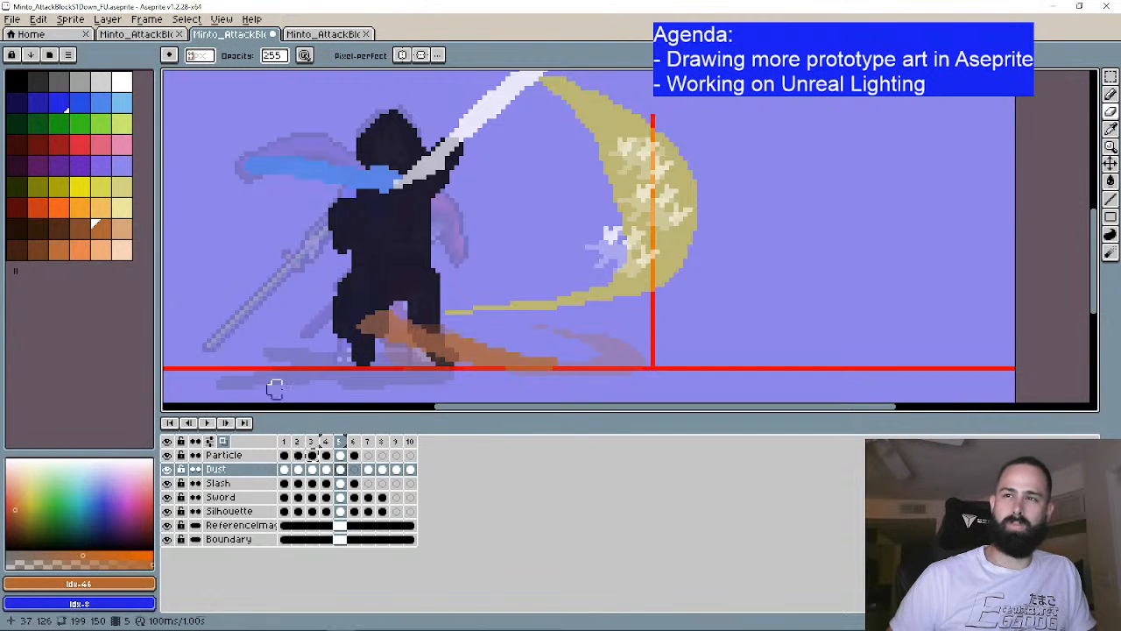
Step: On frame 6 of the Dust layer, paint a small dust wisp above the streak's rear end and erase it down to specks
click(225, 423)
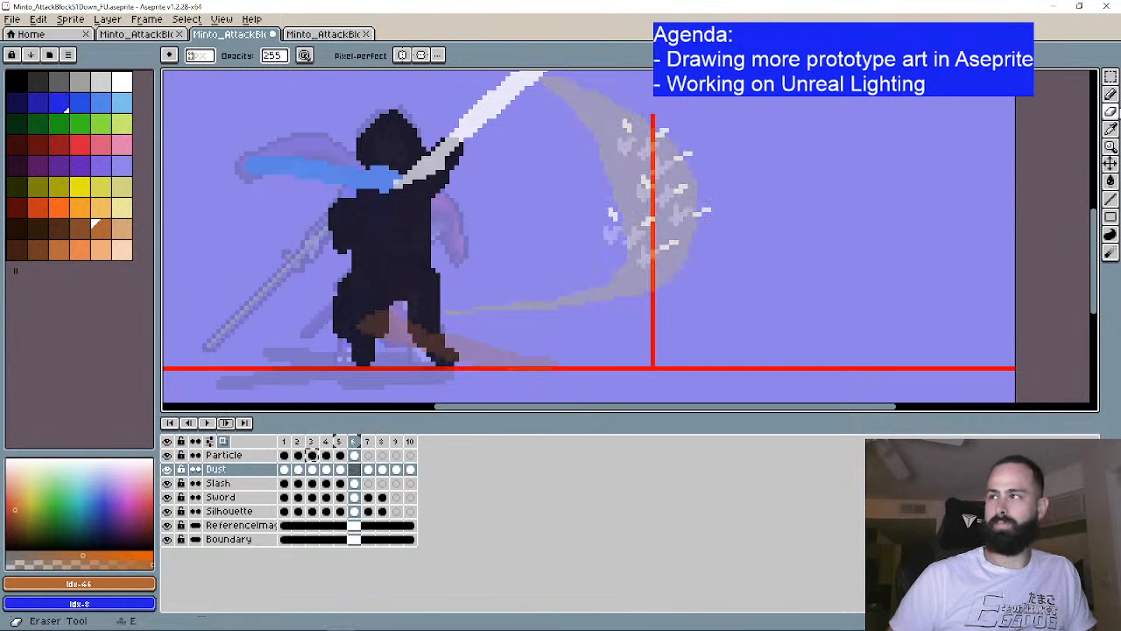
click(1111, 94)
mouse_move(373, 305)
mouse_down()
mouse_move(389, 335)
mouse_move(375, 314)
mouse_move(376, 275)
mouse_up()
click(1110, 111)
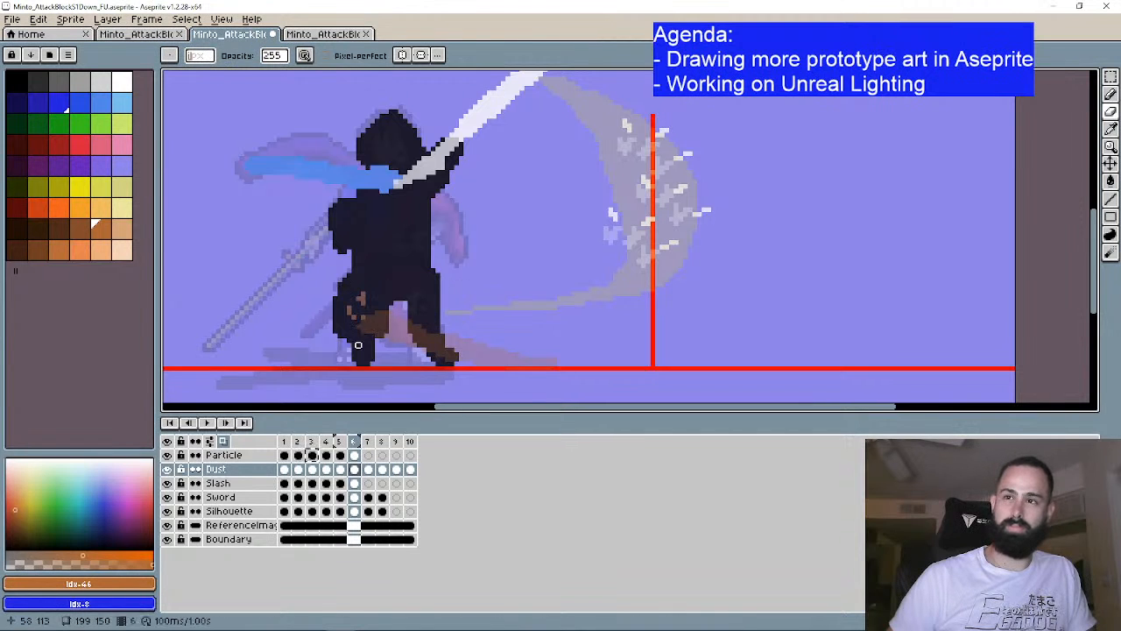
Step: Step through the frames and play the animation to examine how the dust flows and dissipates beneath the slashes
click(226, 423)
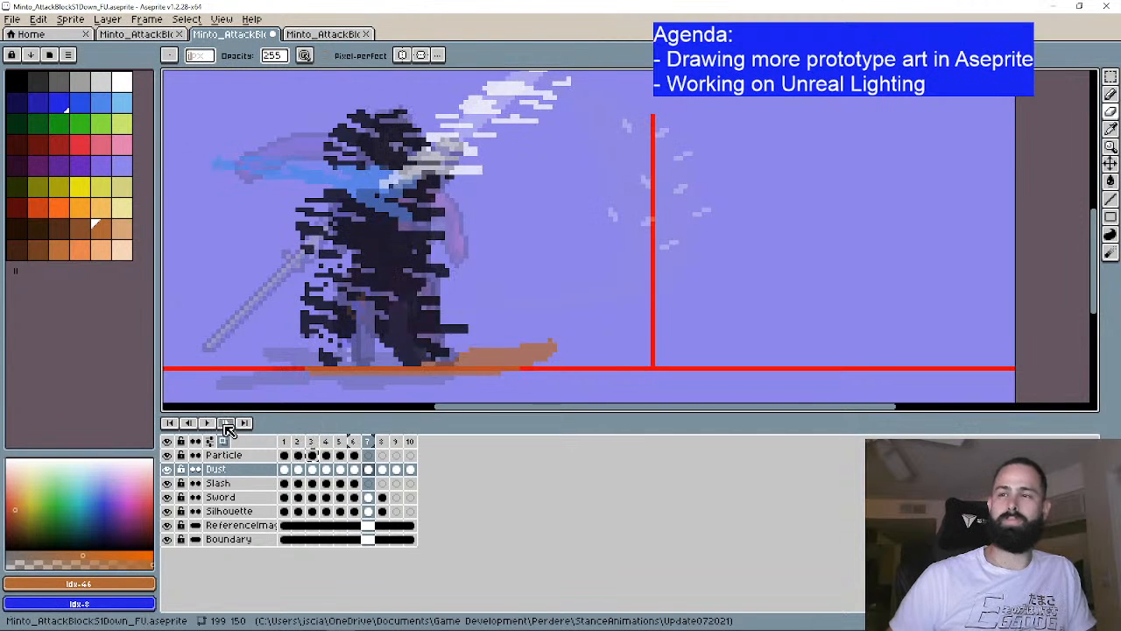
click(226, 423)
click(226, 423)
click(226, 423)
scroll(544, 268, down, 2)
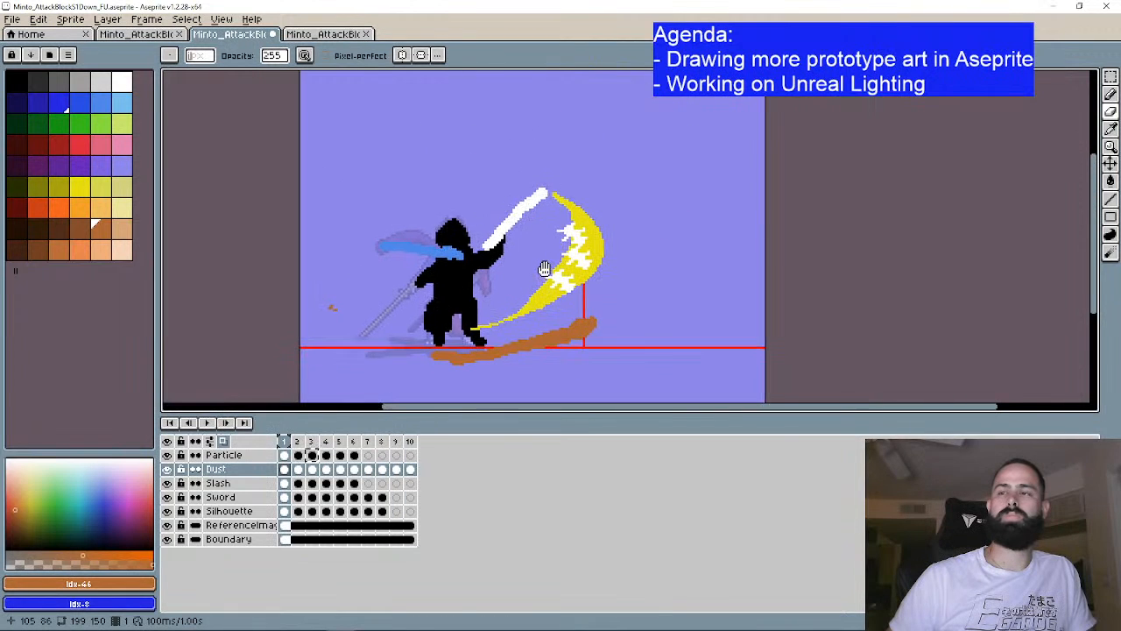
scroll(544, 268, down, 2)
click(207, 423)
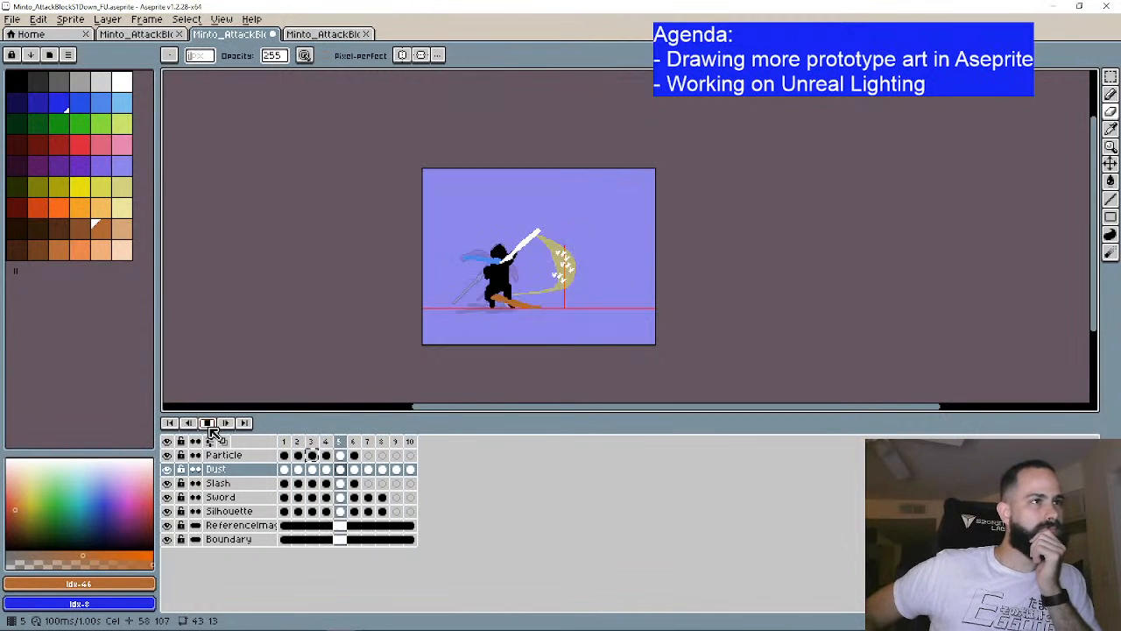
scroll(583, 283, up, 2)
scroll(611, 269, down, 1)
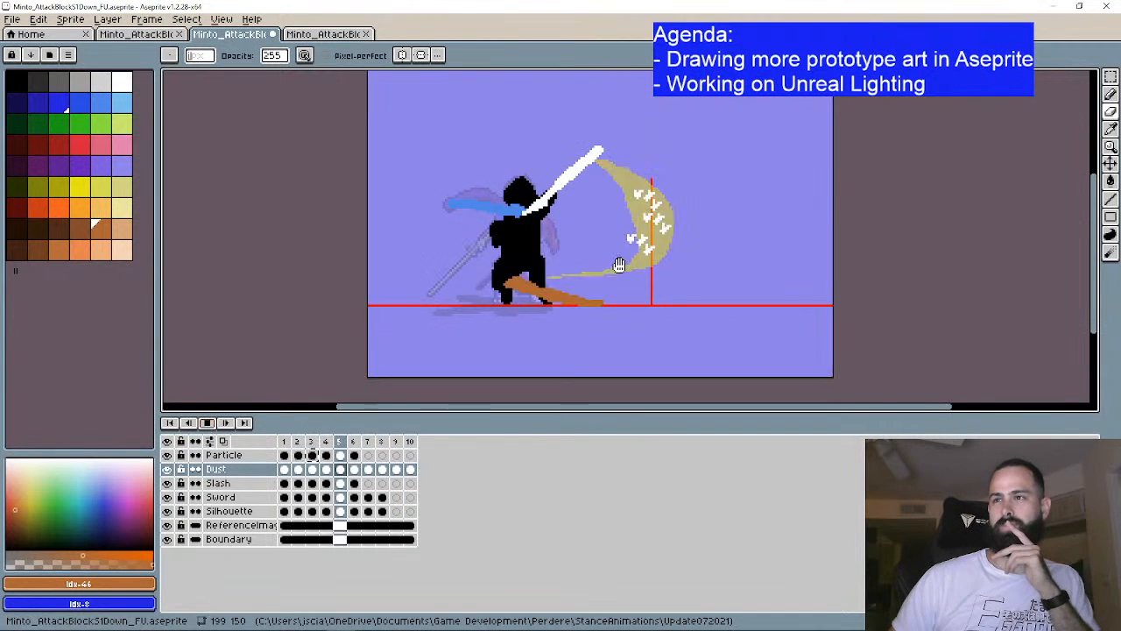
drag(611, 270, 596, 288)
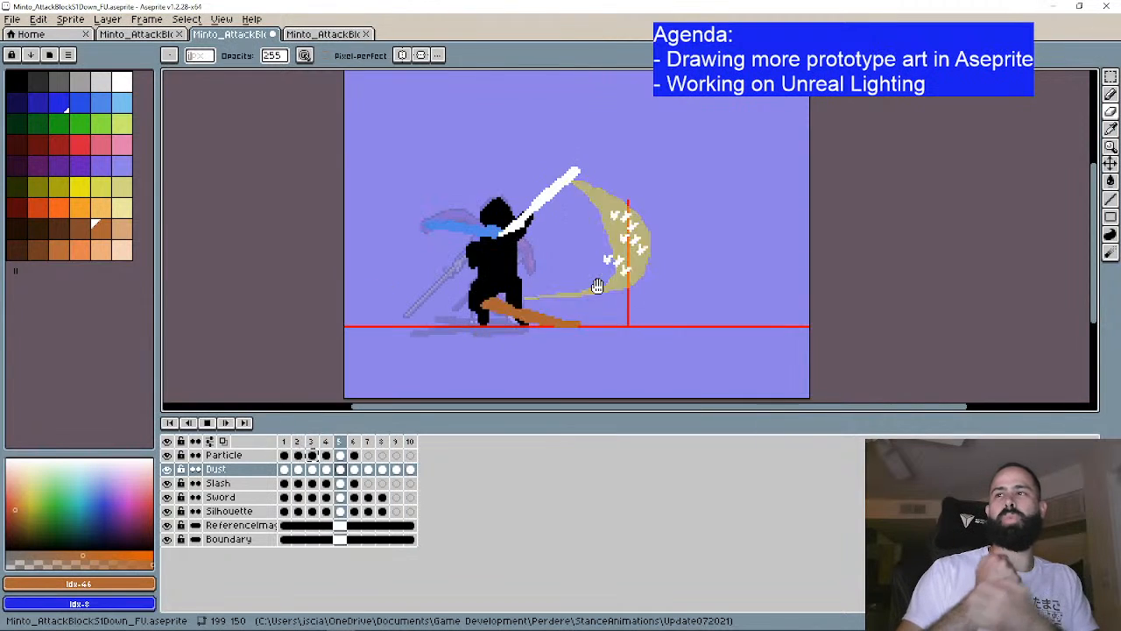
click(219, 423)
click(225, 423)
click(225, 423)
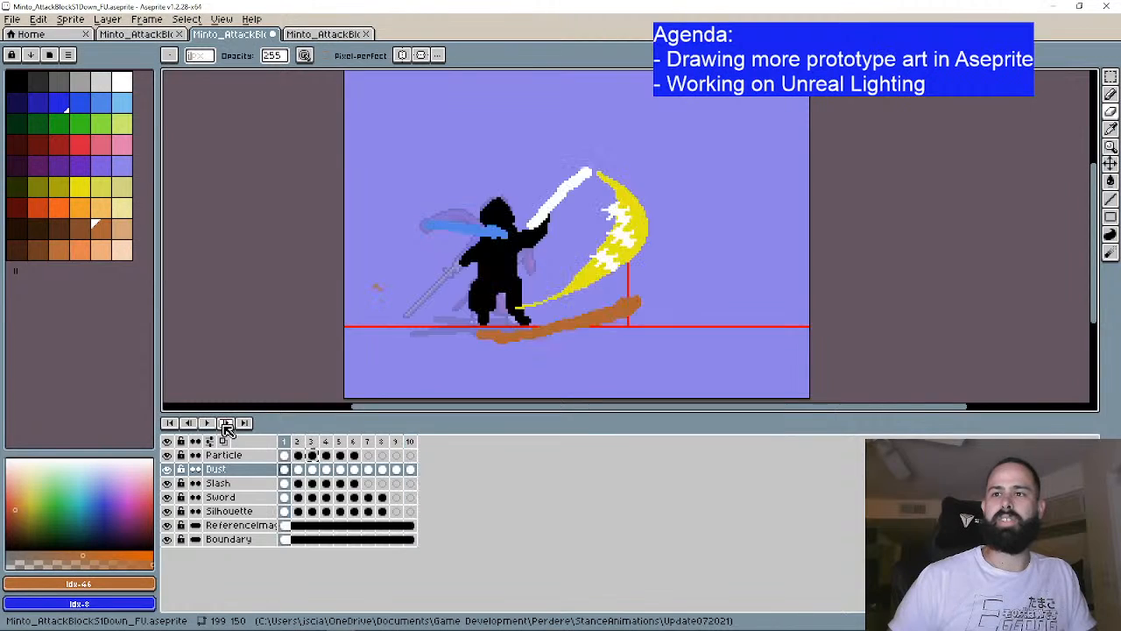
click(225, 423)
click(225, 423)
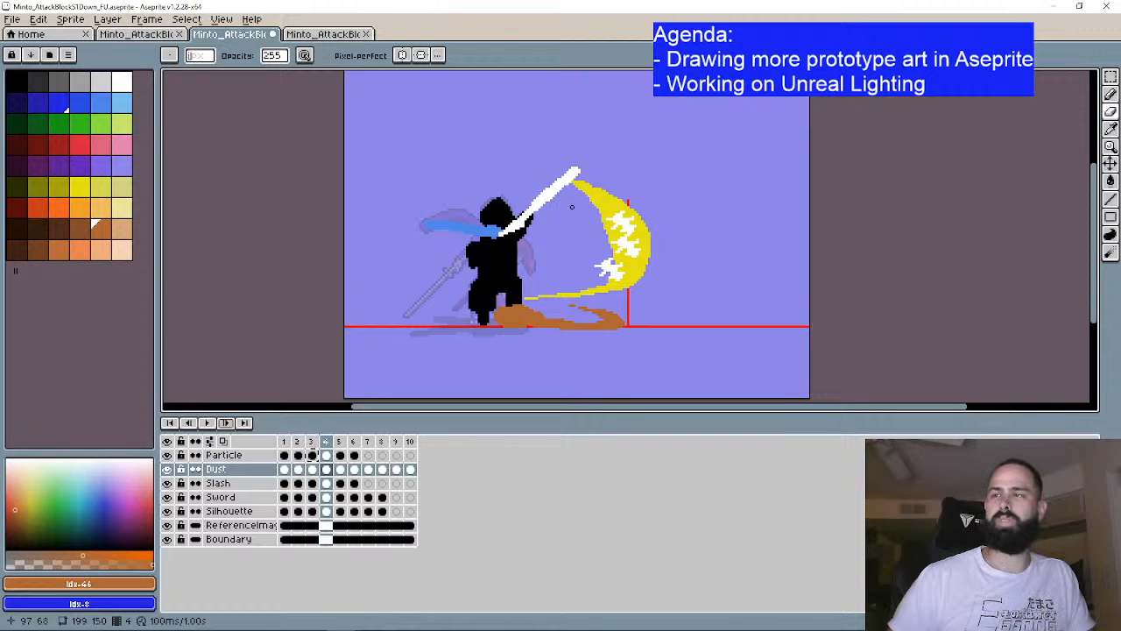
Step: On frame 4 of the Slash layer, widen the upper part of the slash inward toward the sword with yellow pencil strokes
click(1110, 94)
scroll(545, 206, up, 3)
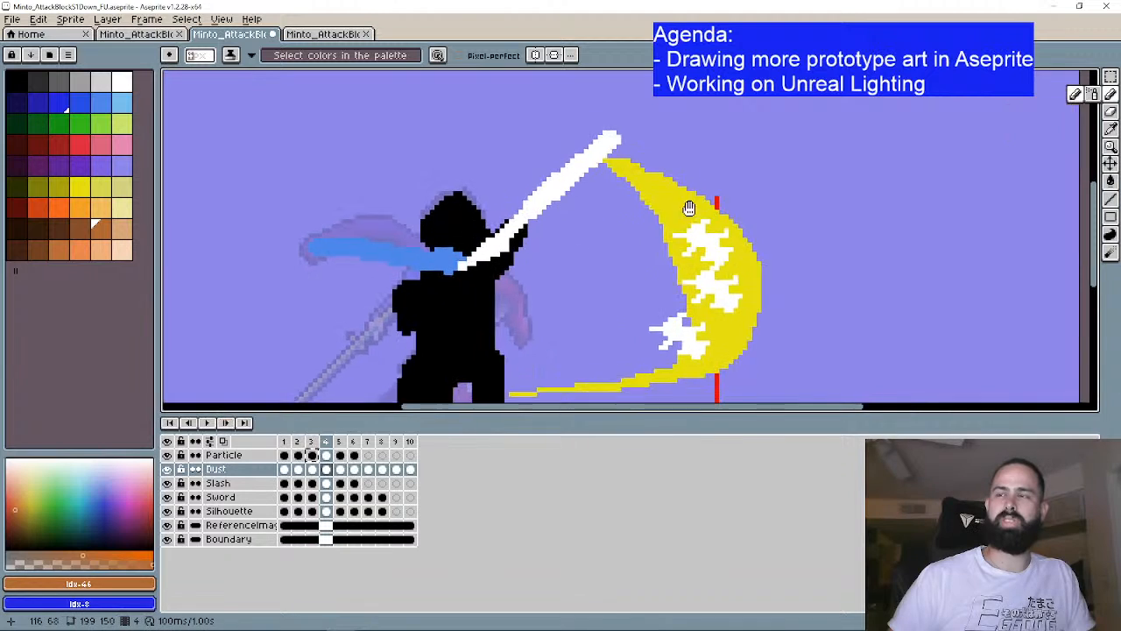
drag(695, 213, 663, 194)
click(79, 187)
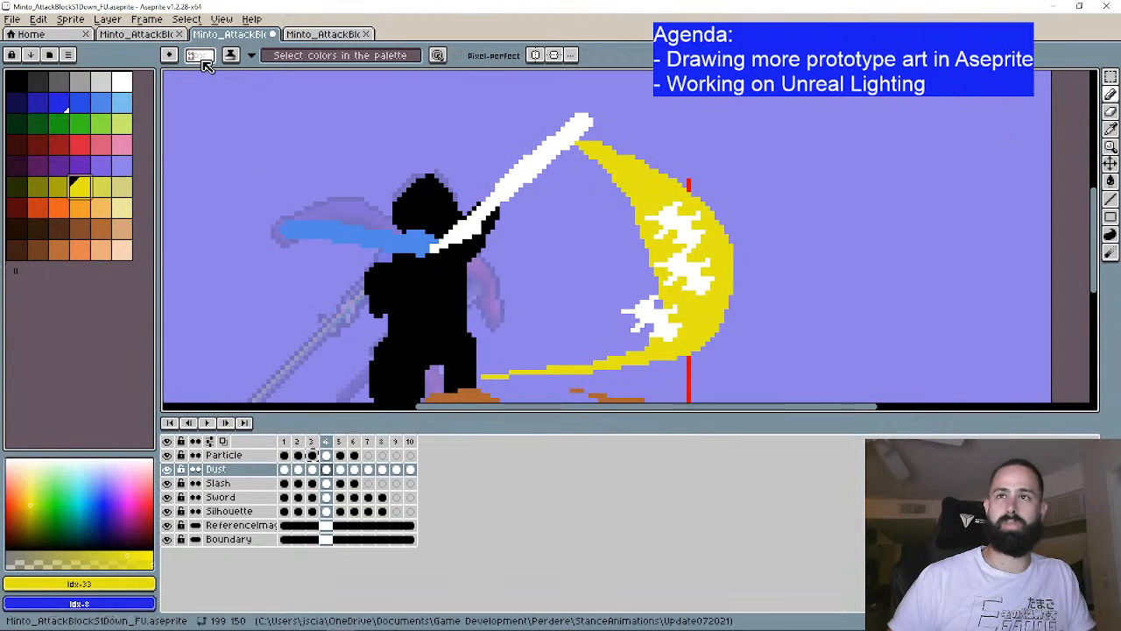
click(326, 483)
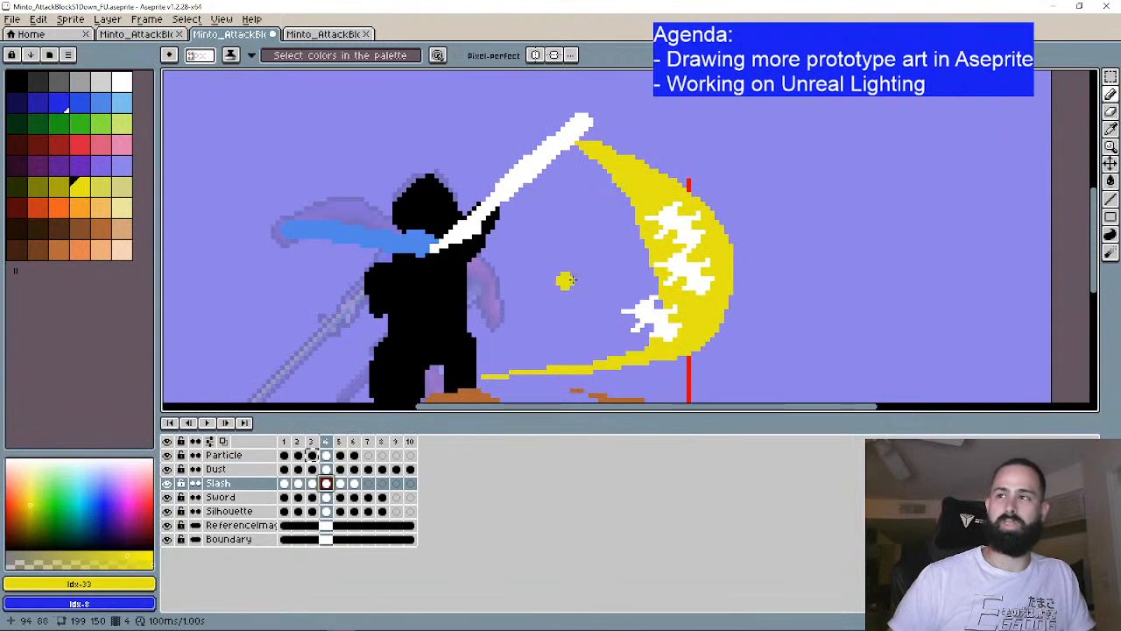
mouse_move(654, 260)
mouse_down()
mouse_move(605, 210)
mouse_move(551, 183)
mouse_up()
mouse_move(641, 215)
mouse_down()
mouse_move(565, 169)
mouse_move(573, 158)
mouse_up()
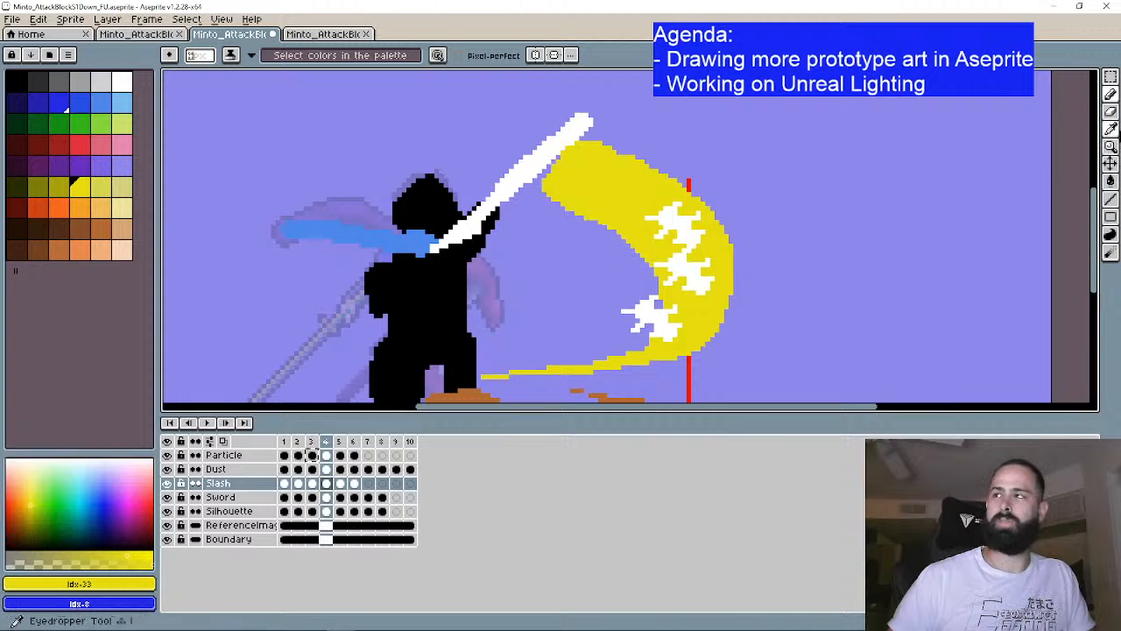
Step: Erase along the outer upper edge of the frame 4 slash to flatten its curve toward the sword
key(e)
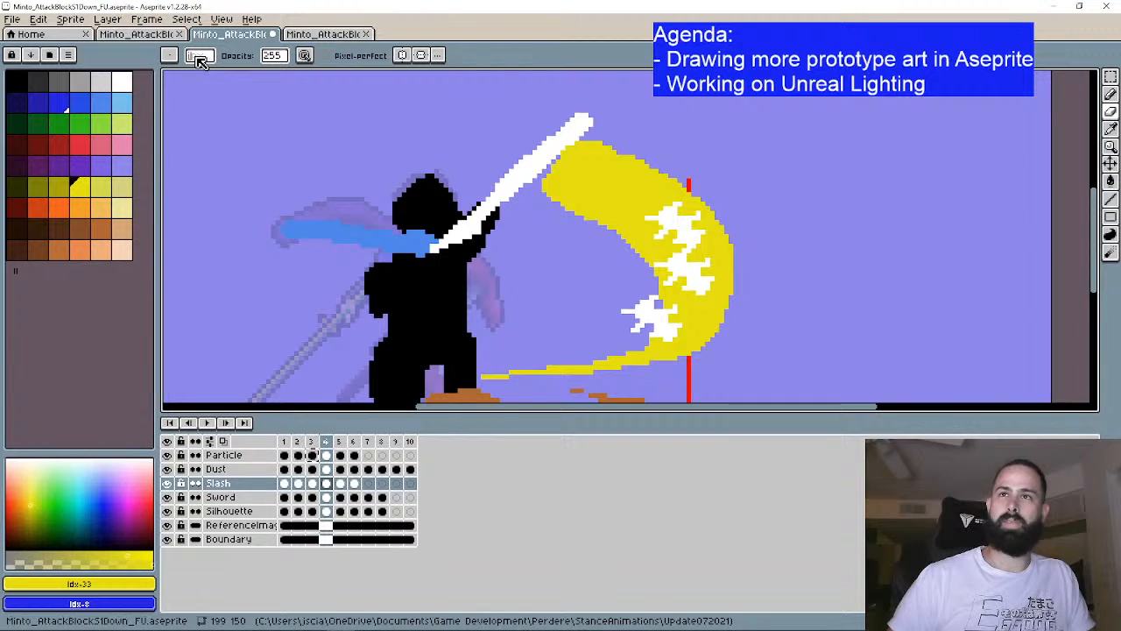
drag(719, 210, 560, 136)
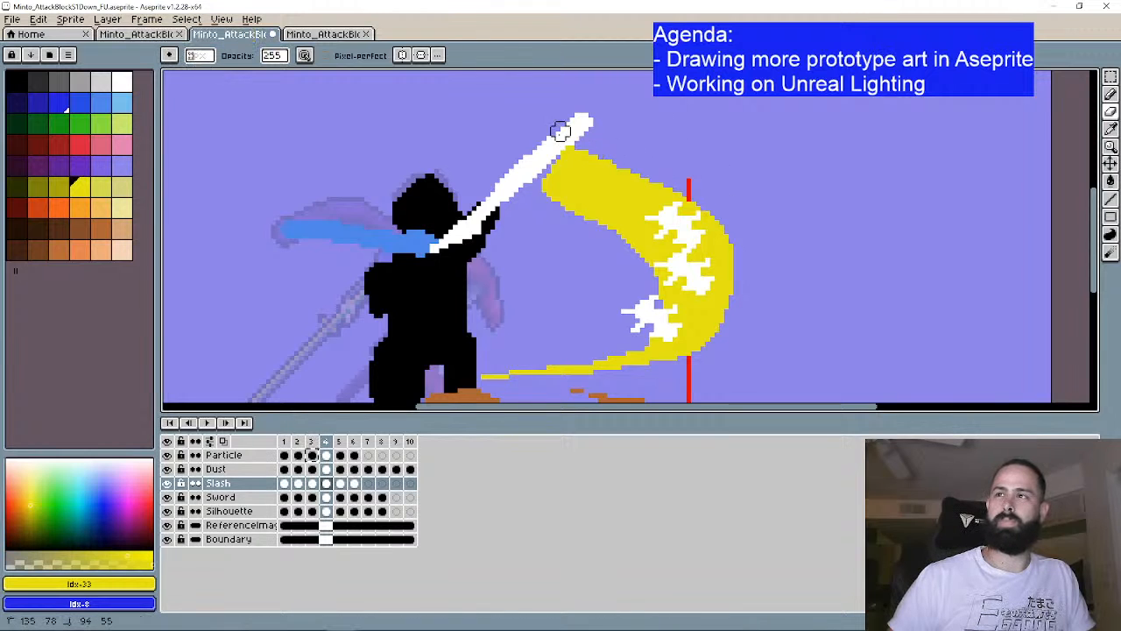
drag(633, 165, 677, 182)
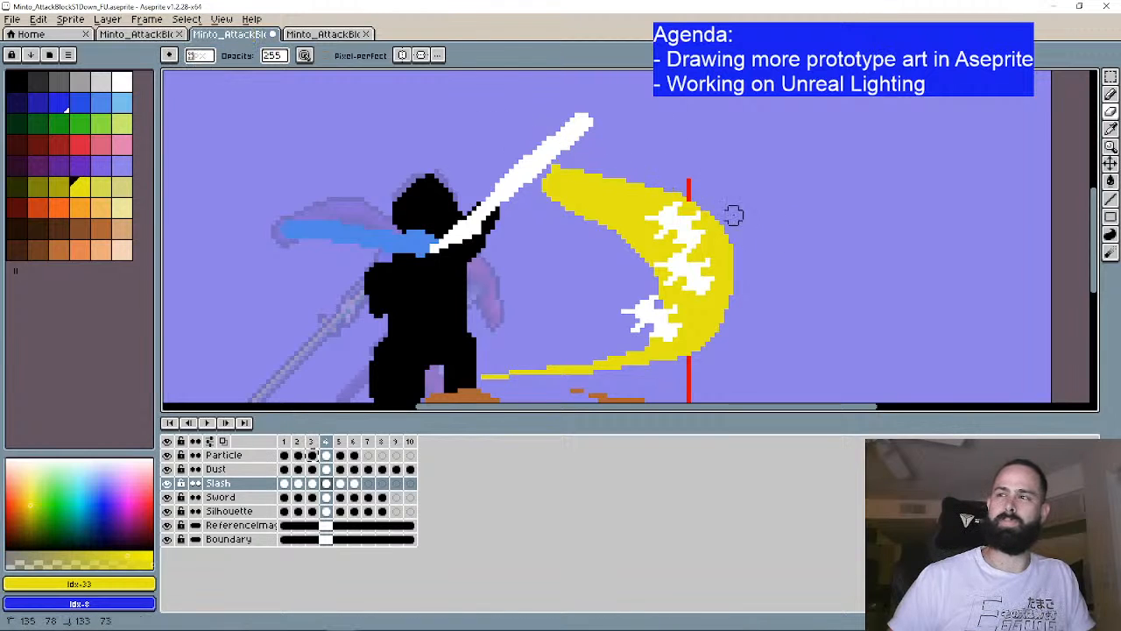
Step: Extend the upper end of the frame 4 slash to the sword in yellow, and taper its tip and inner edge with the Eraser
click(1110, 94)
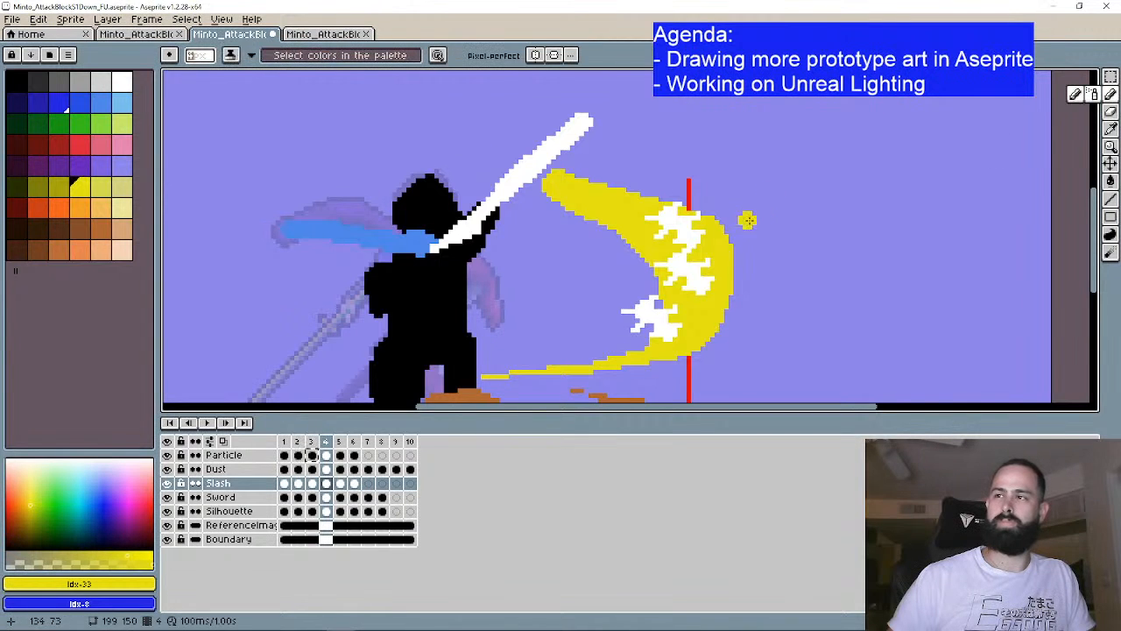
drag(701, 203, 531, 168)
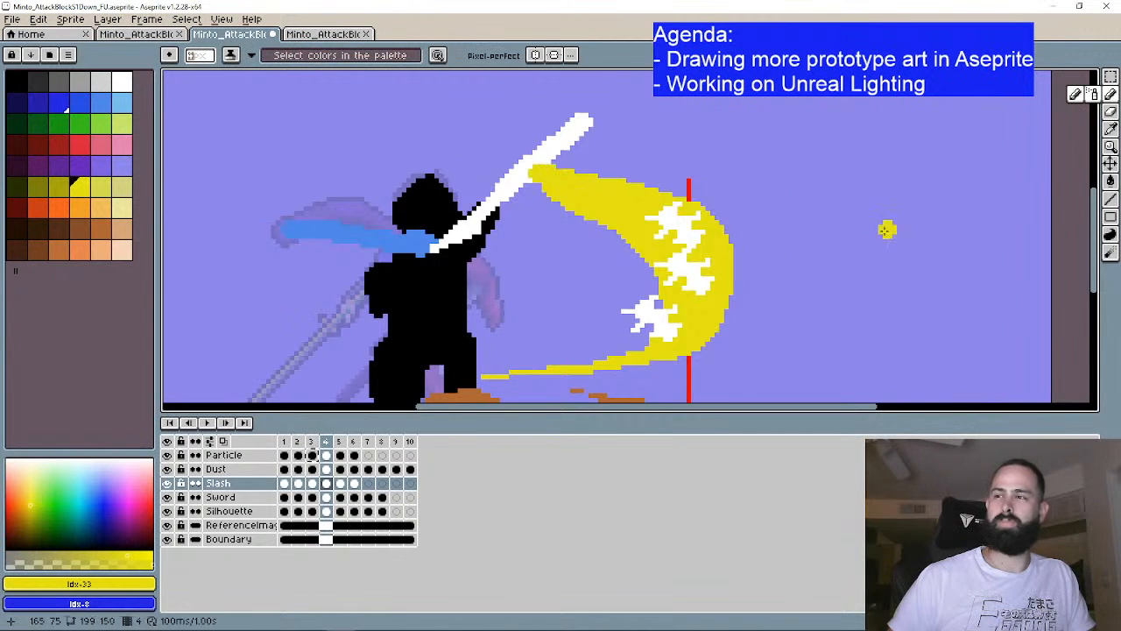
scroll(730, 188, down, 2)
scroll(744, 228, up, 1)
key(e)
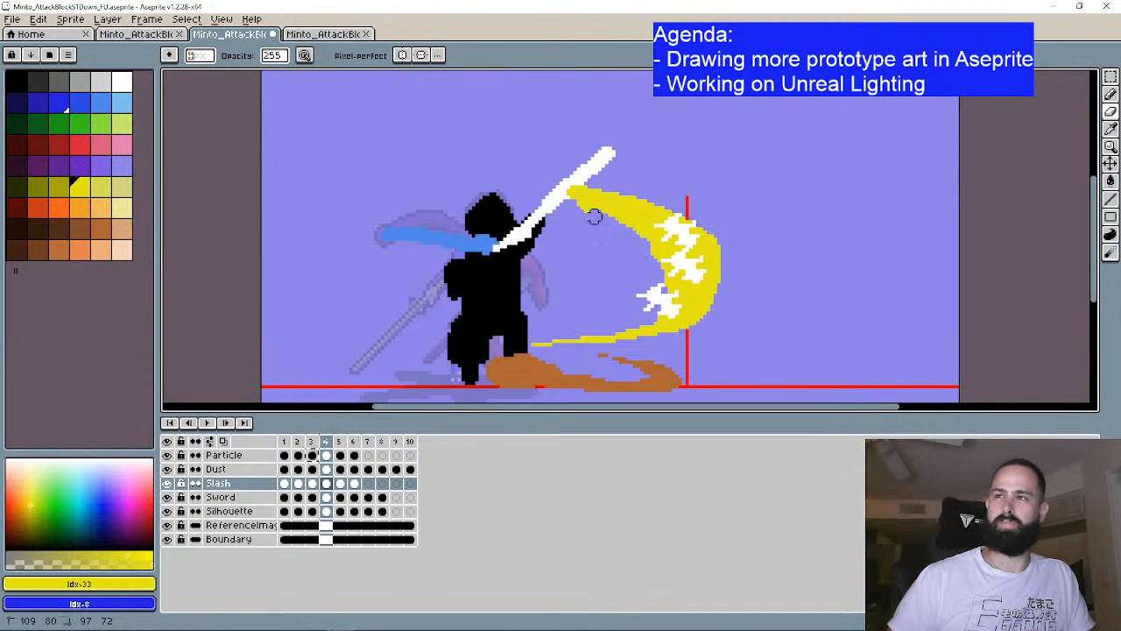
scroll(683, 202, down, 2)
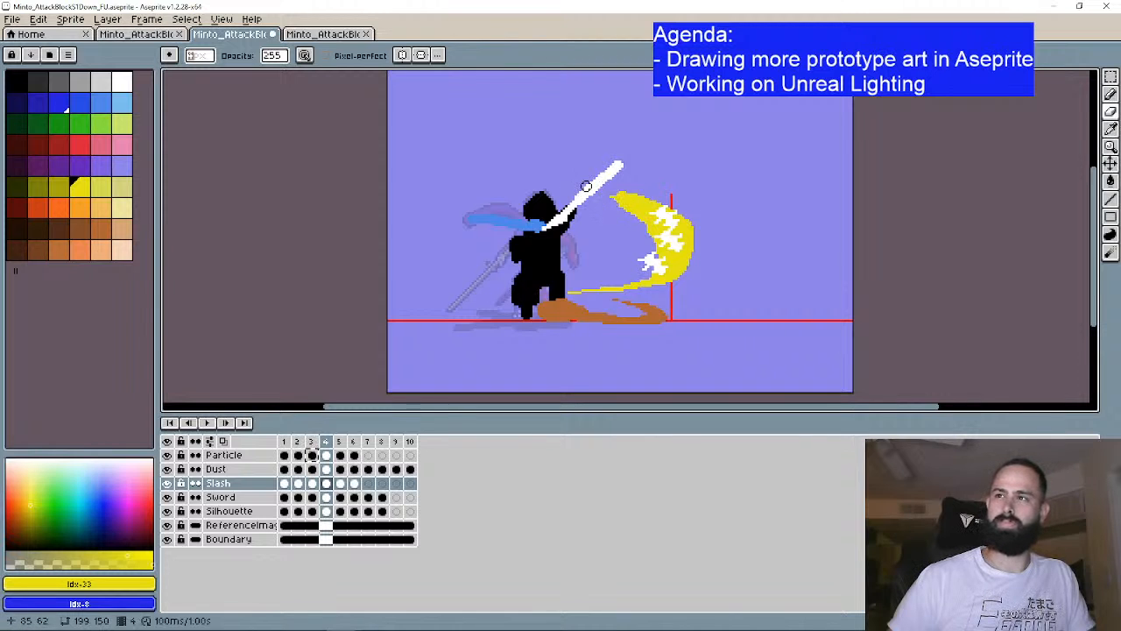
Step: Thicken the upper end of the frame 4 slash beside the sword with yellow pencil strokes, and taper its underside to a point with the Eraser
key(b)
scroll(672, 213, up, 2)
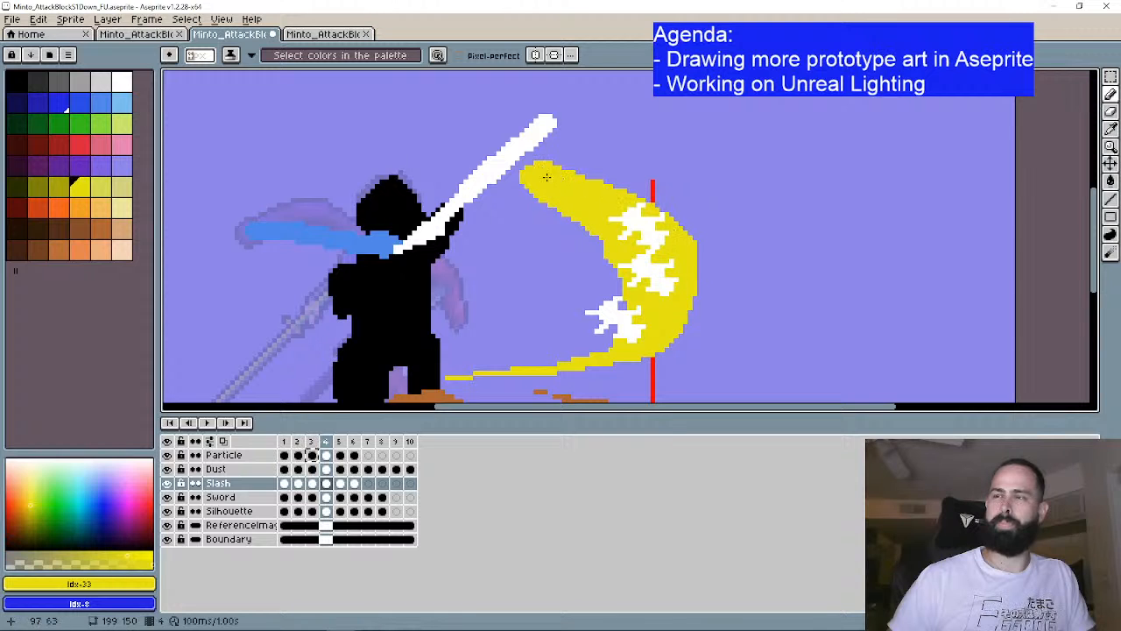
scroll(796, 225, down, 2)
click(1110, 122)
scroll(679, 210, up, 2)
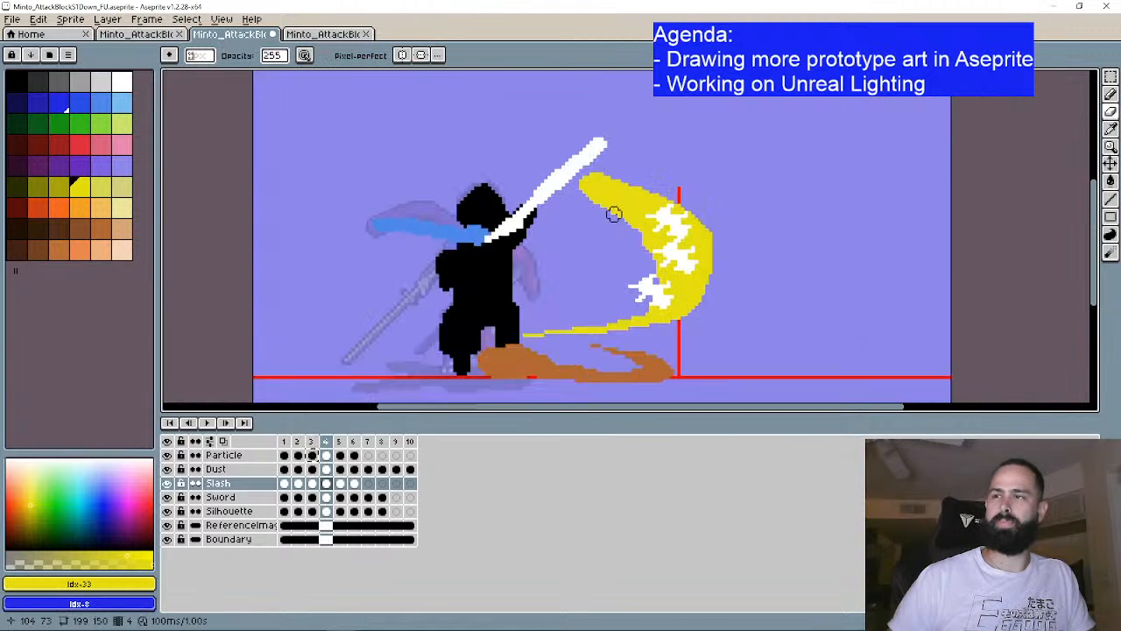
scroll(786, 181, down, 3)
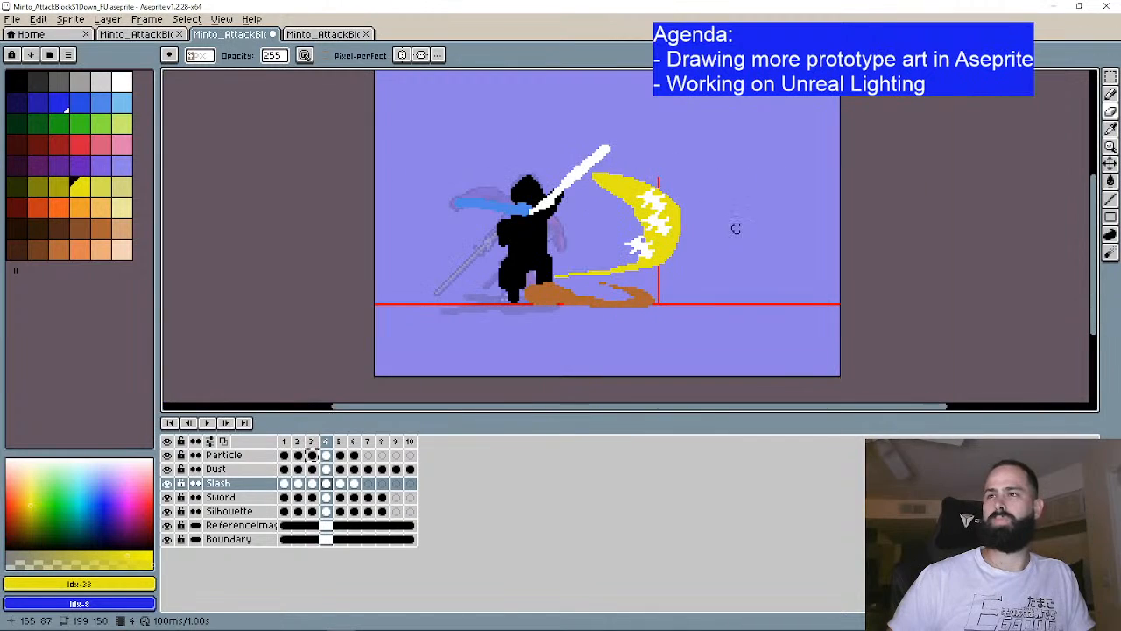
Step: Compare the slashes on frames 1 to 4, and trim the outer edge of the frame 4 slash with the Eraser
scroll(726, 223, up, 1)
click(171, 423)
click(225, 423)
click(225, 423)
click(225, 423)
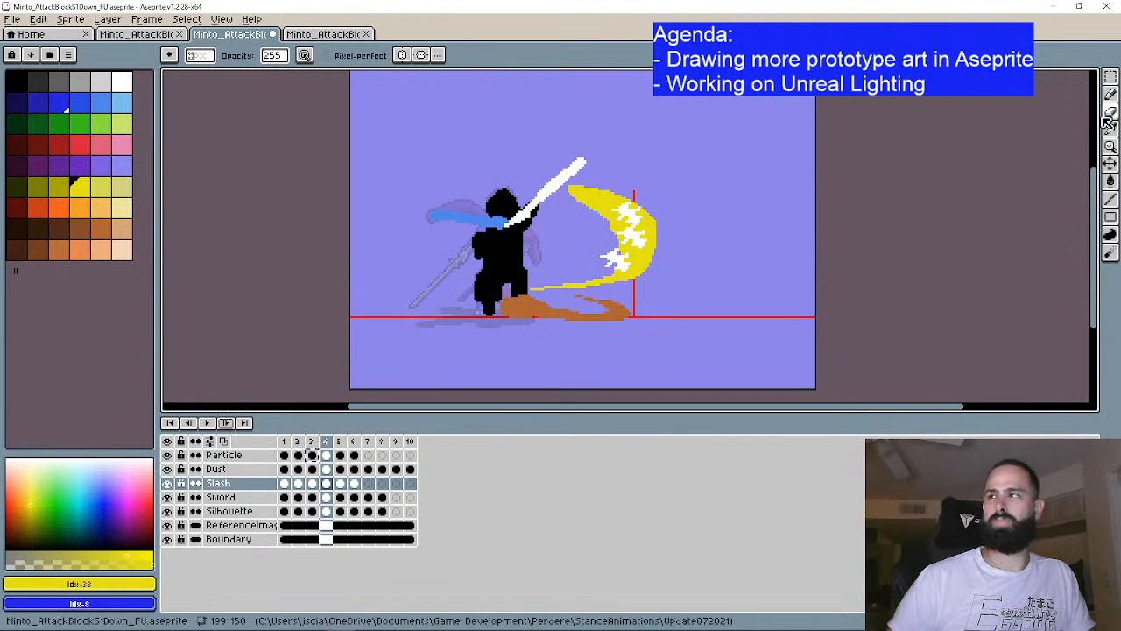
scroll(753, 232, up, 1)
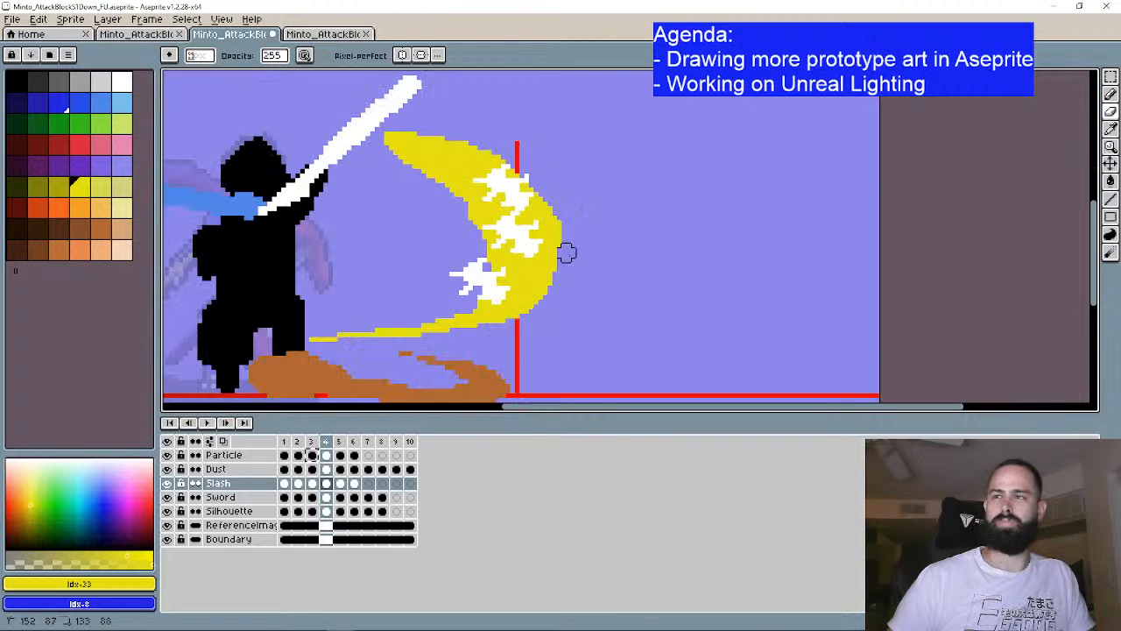
scroll(770, 208, down, 2)
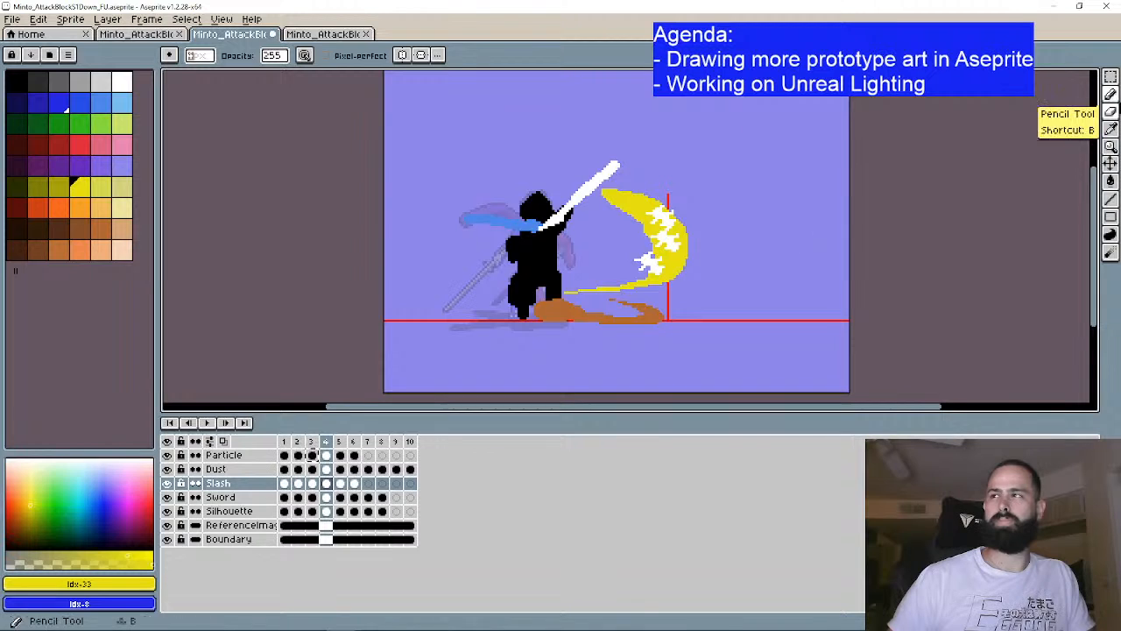
Step: Step through frames 1 to 5 to examine how the reshaped slash follows from the earlier ones and fades out
click(168, 422)
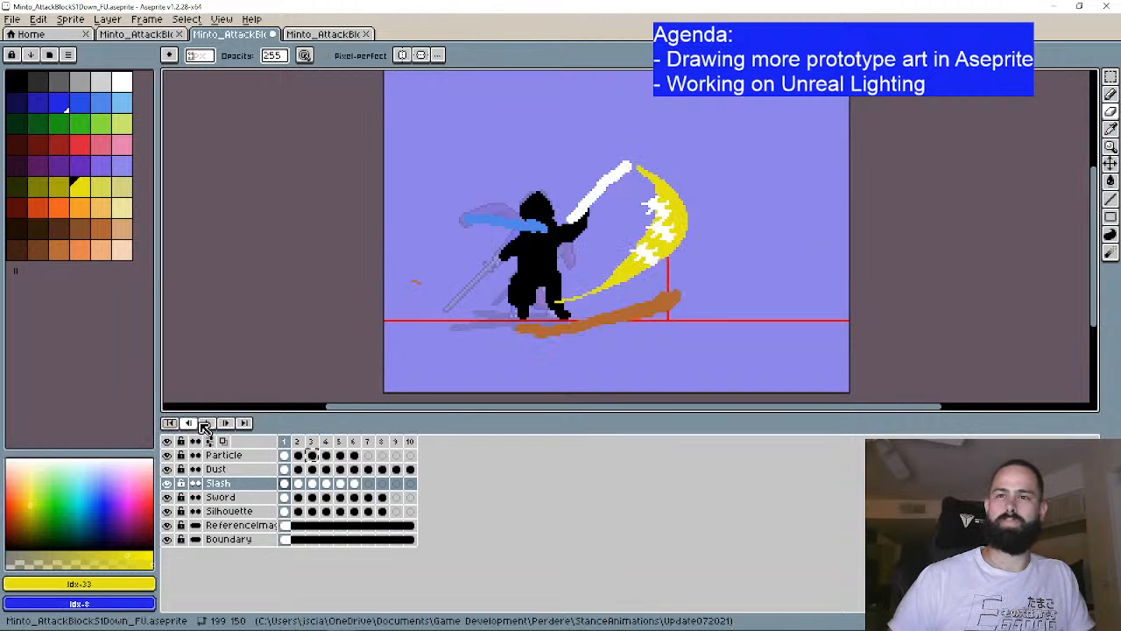
click(225, 423)
click(225, 423)
click(225, 423)
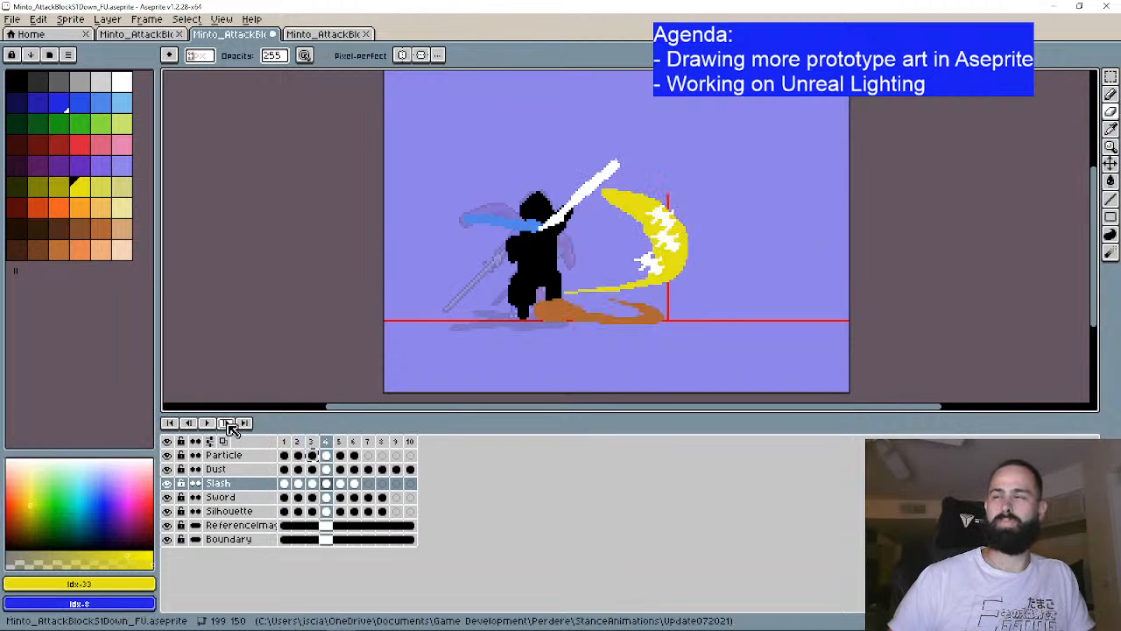
click(226, 423)
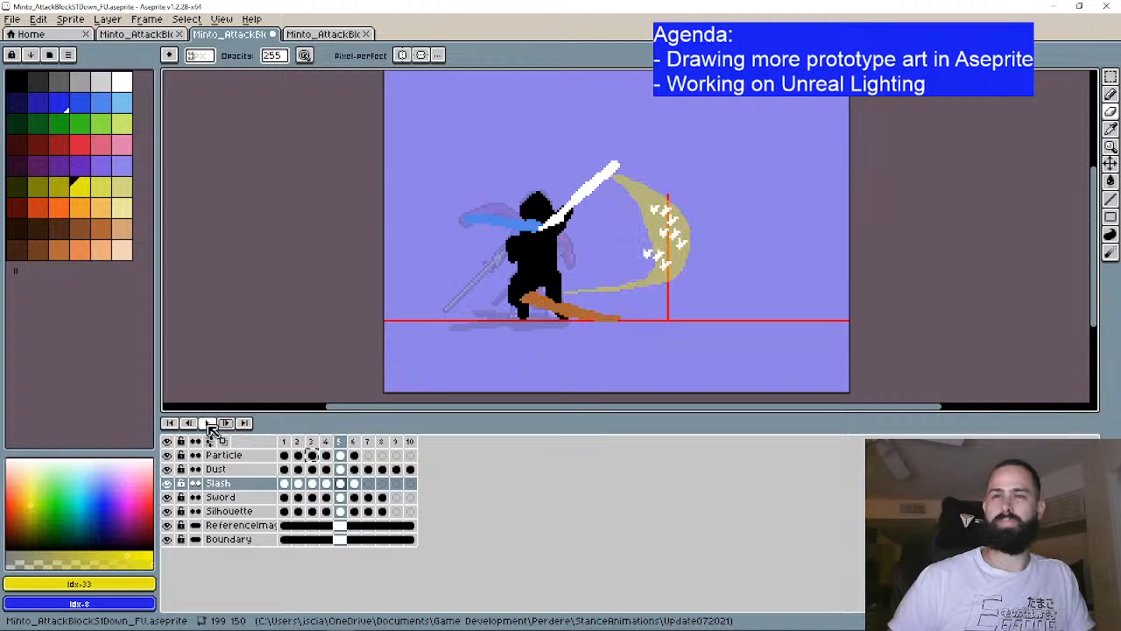
click(189, 423)
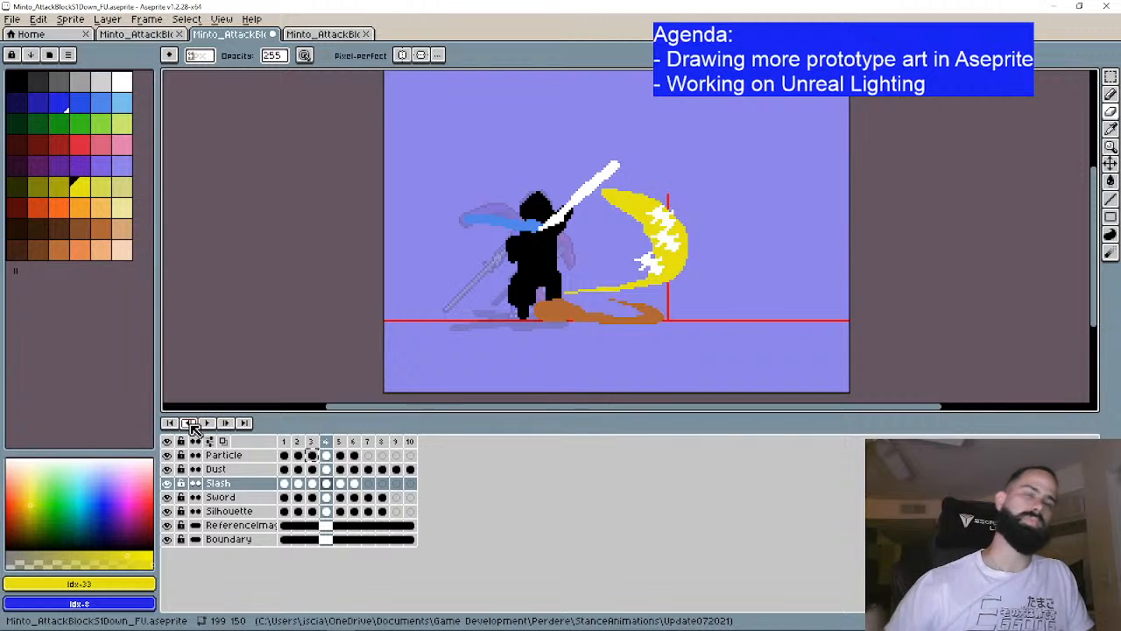
Step: Copy the frame 4 cel of the Slash layer over the cels on frames 5 and 6
click(343, 484)
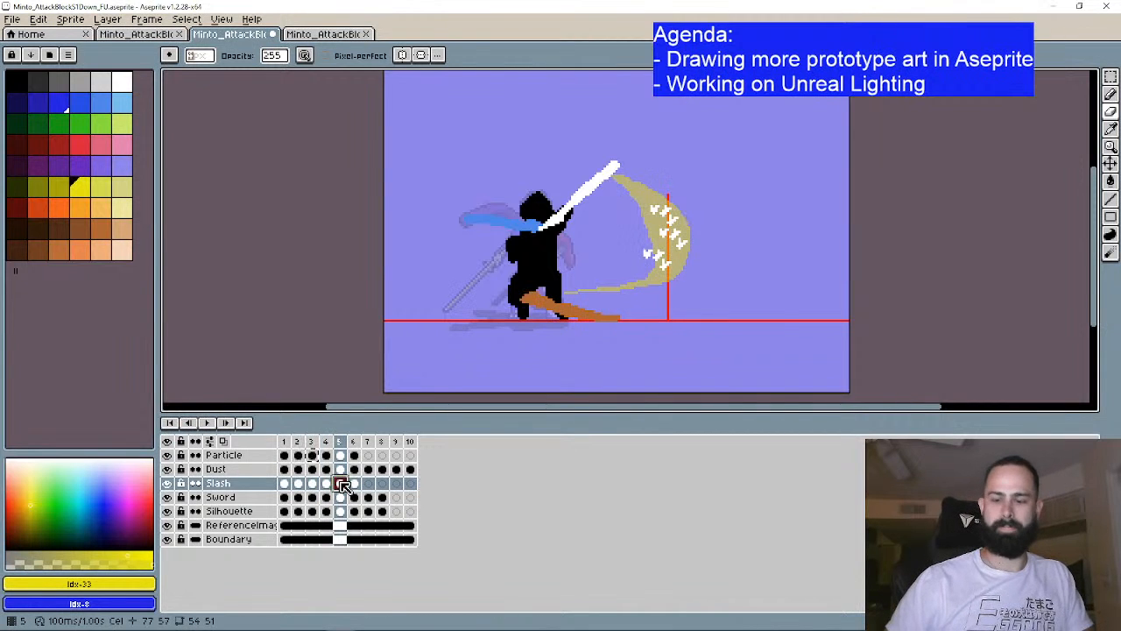
click(352, 484)
click(331, 486)
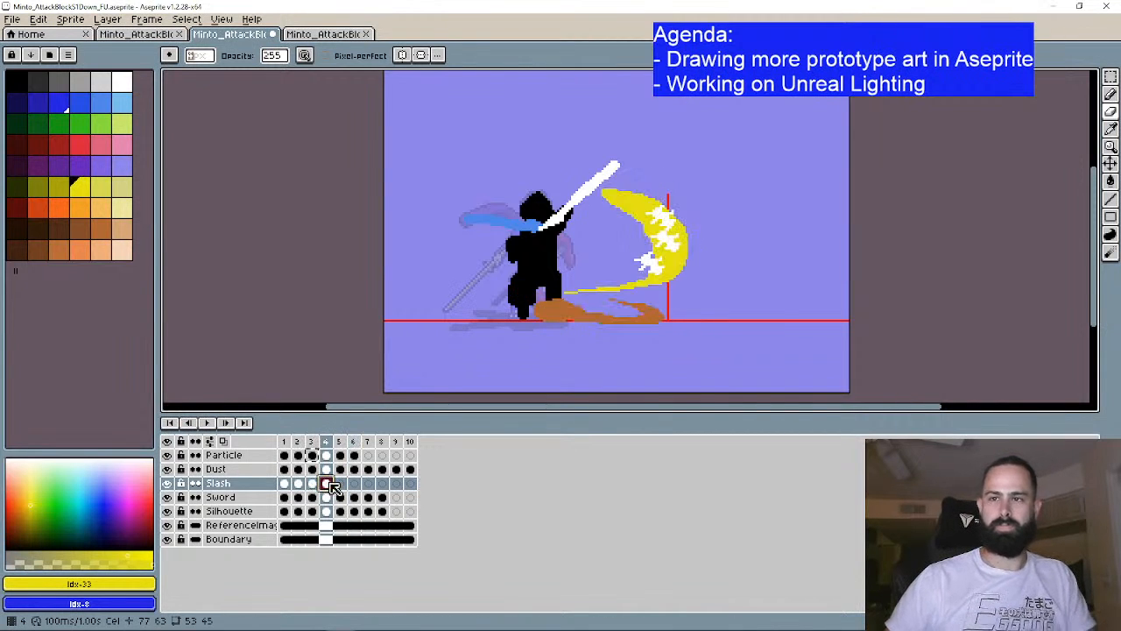
key(ctrl+c)
click(341, 484)
key(ctrl+v)
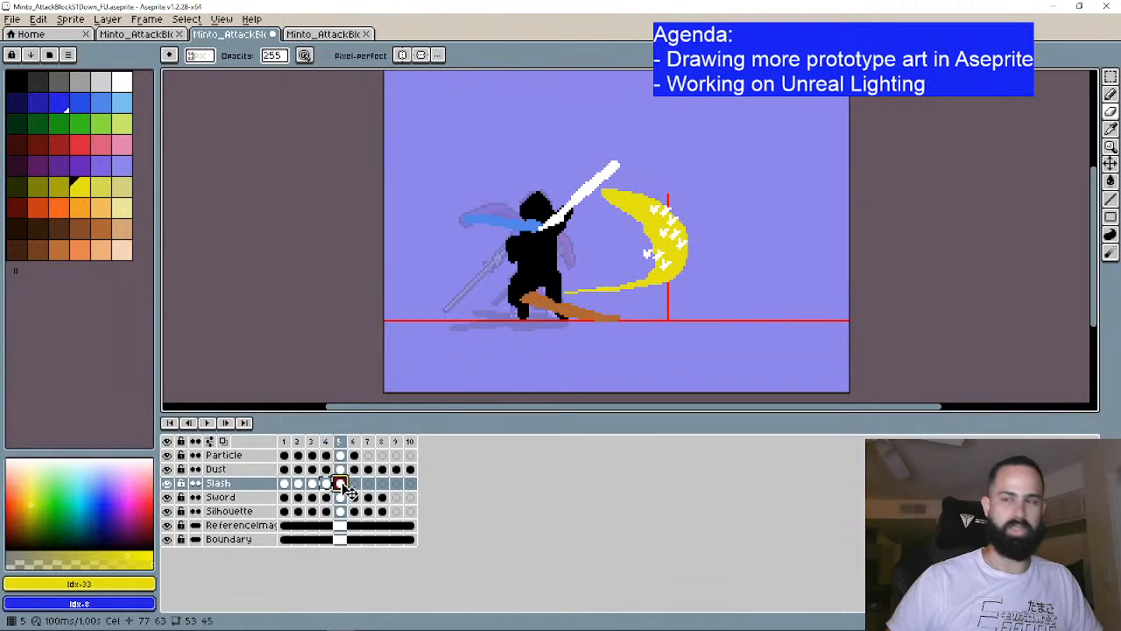
click(354, 484)
Step: Fade the copied slashes by setting the cel opacity to 130 on frame 5 and 28 on frame 6
double_click(341, 484)
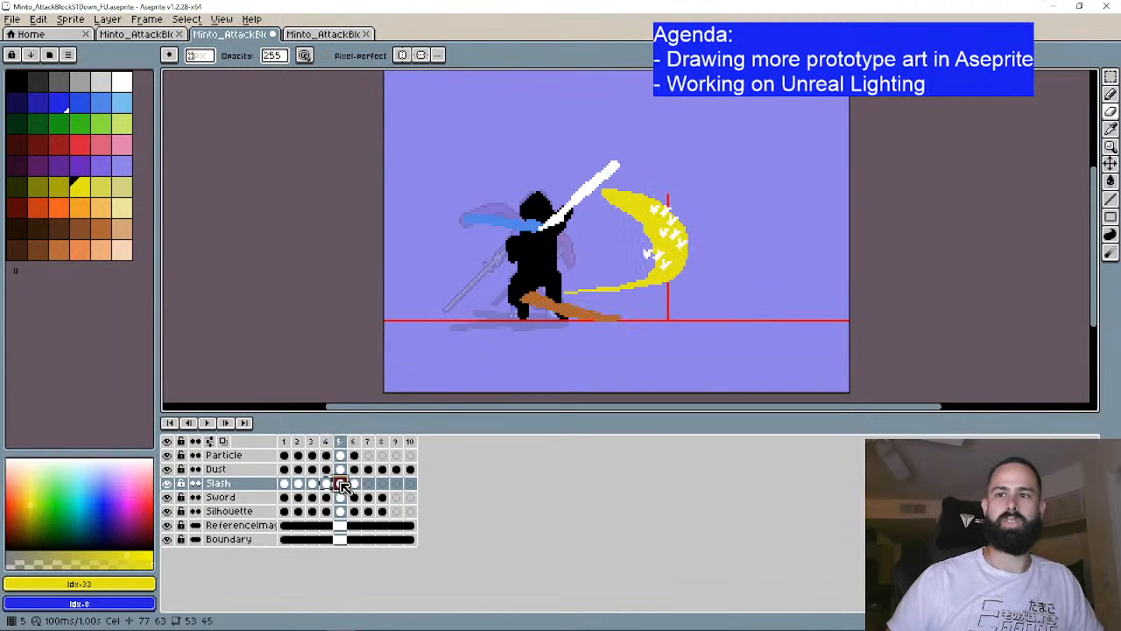
click(564, 309)
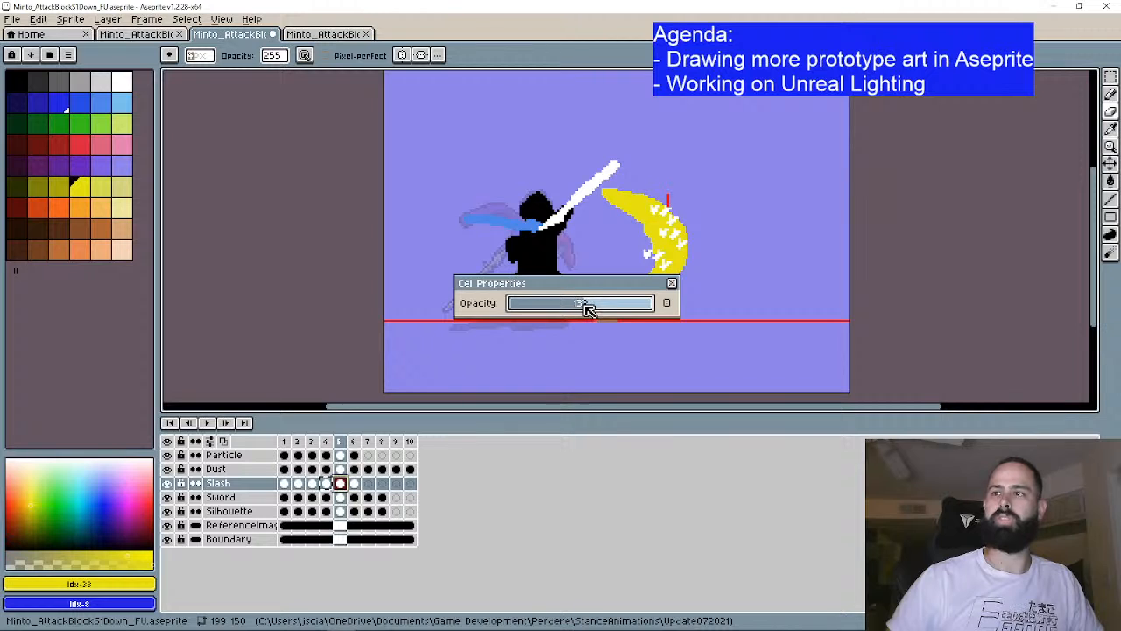
drag(586, 308, 601, 313)
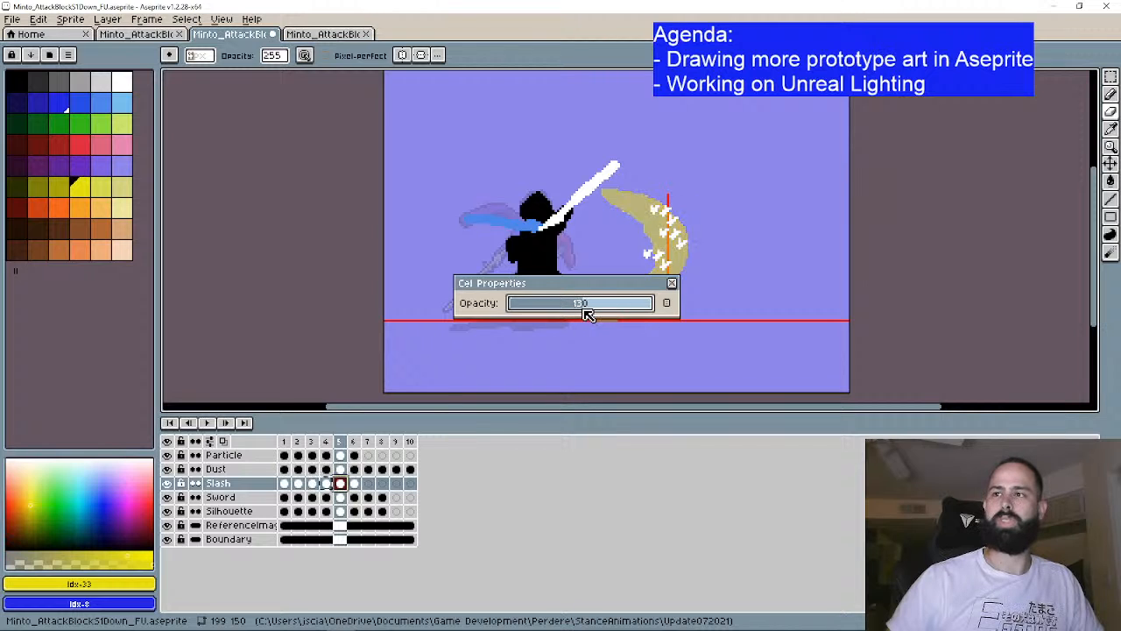
click(673, 284)
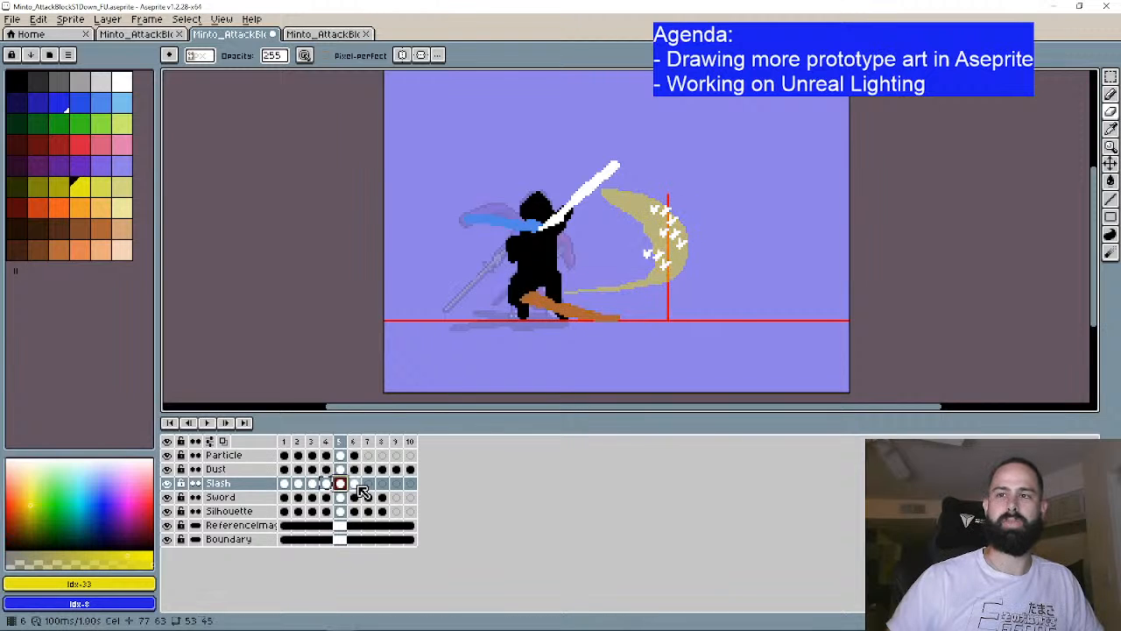
double_click(353, 483)
drag(564, 308, 536, 310)
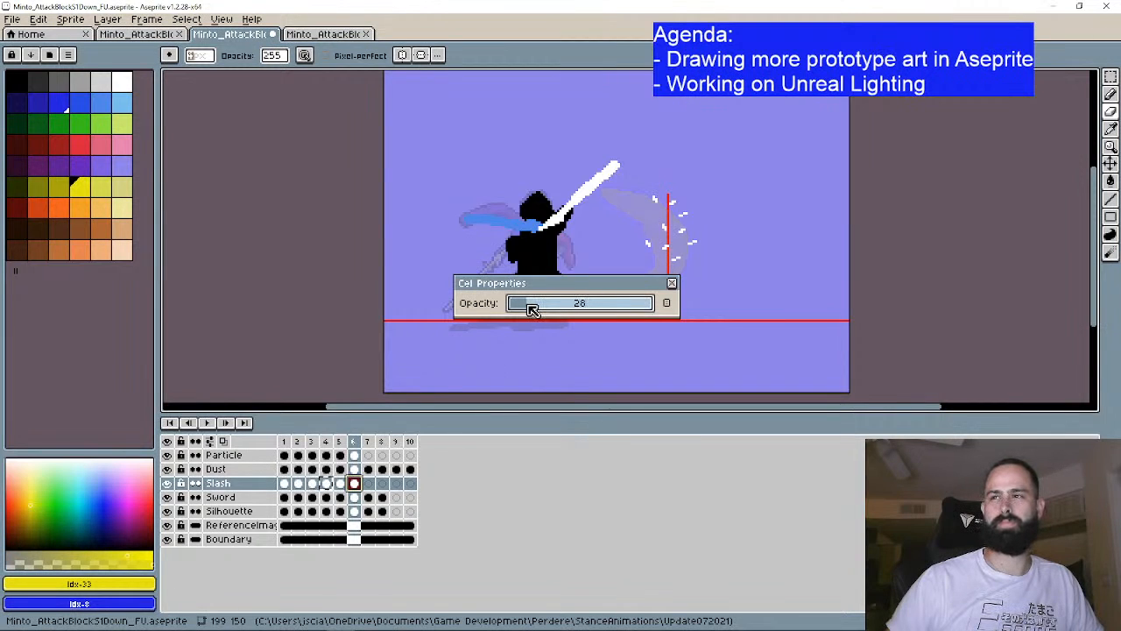
click(670, 286)
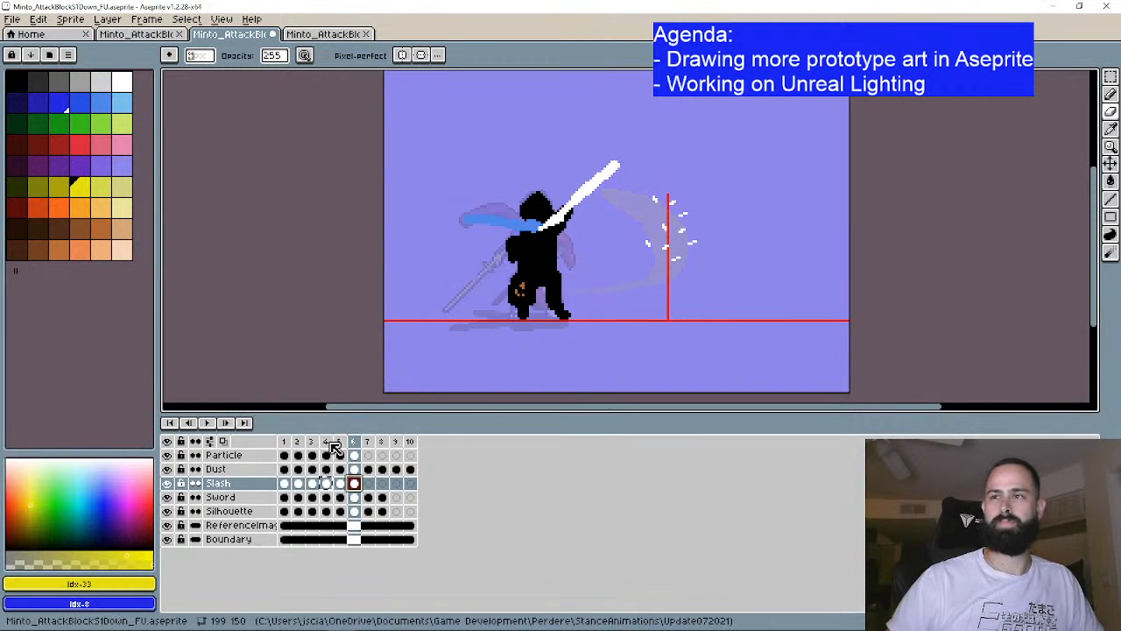
Step: Play the animation and step through its frames to examine the slash shapes, their fading and the dust
click(211, 424)
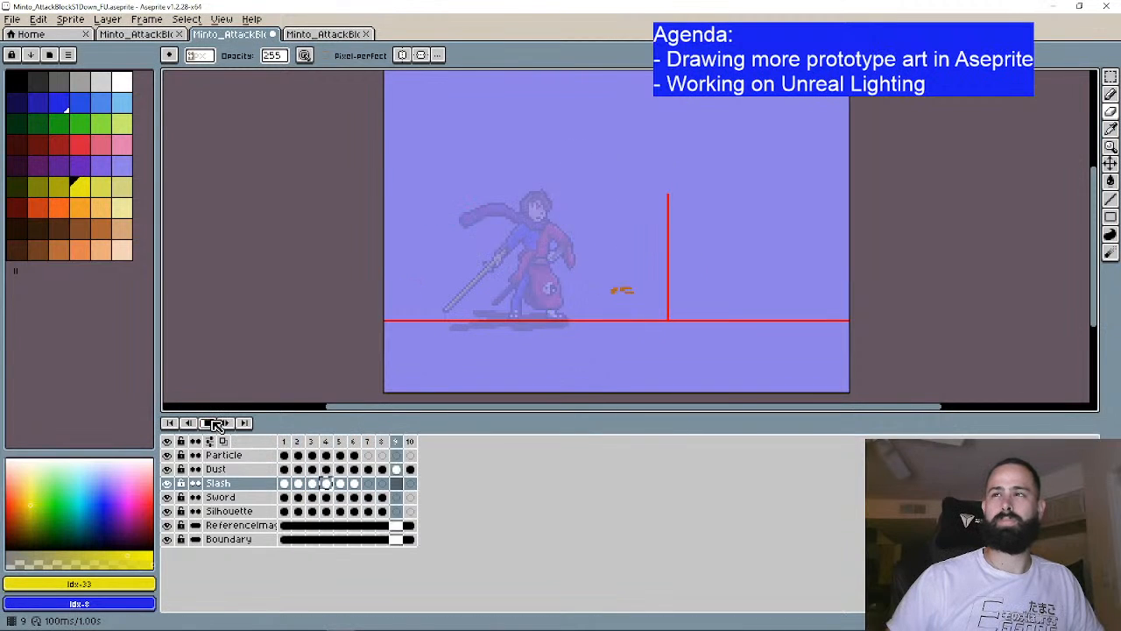
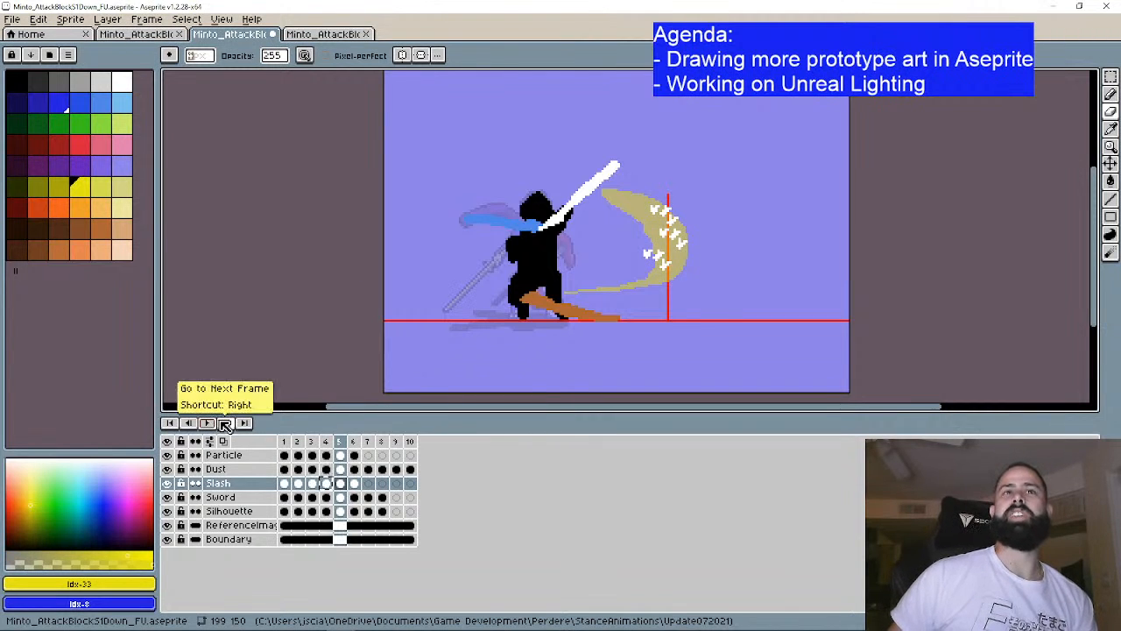
click(224, 423)
click(224, 423)
click(224, 423)
click(225, 423)
click(226, 423)
click(225, 423)
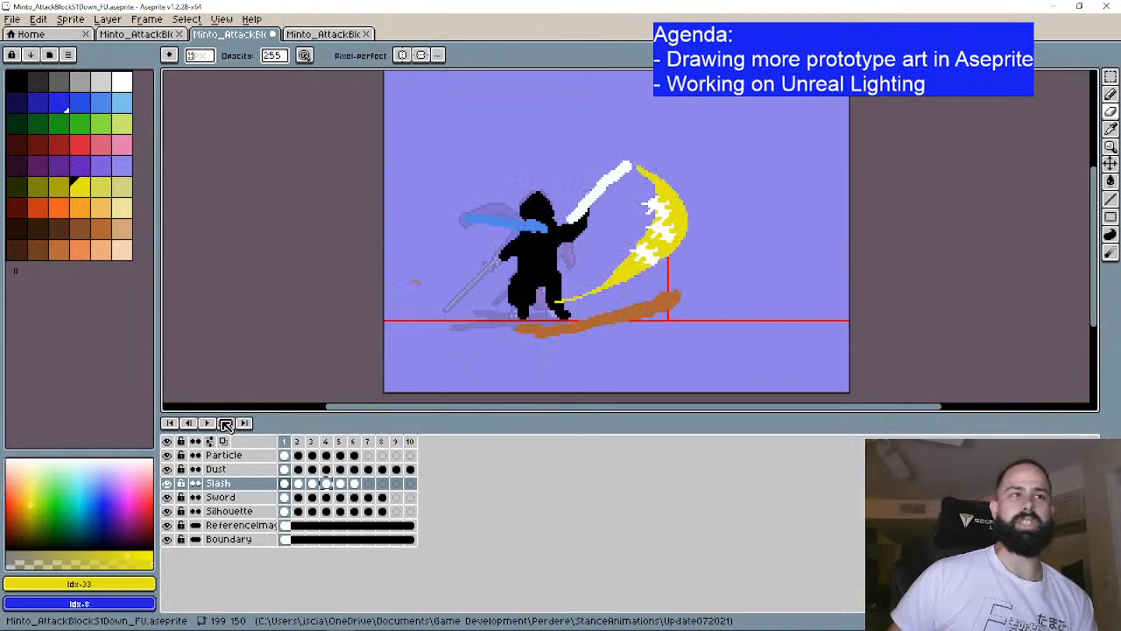
click(211, 423)
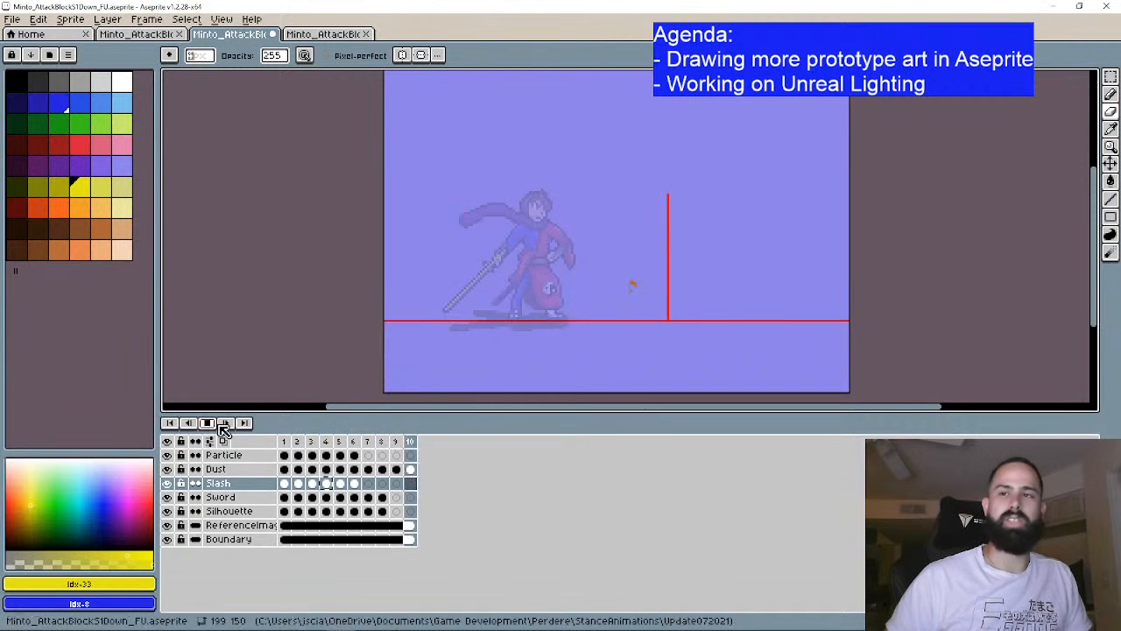
click(210, 422)
click(171, 423)
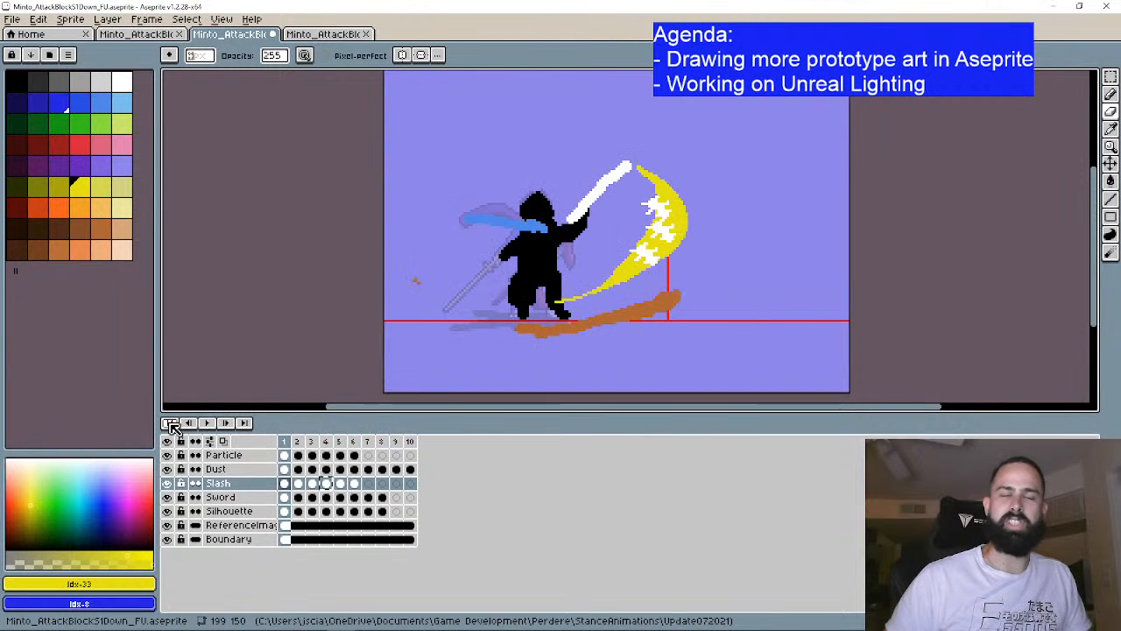
click(225, 423)
click(225, 423)
click(225, 423)
click(211, 423)
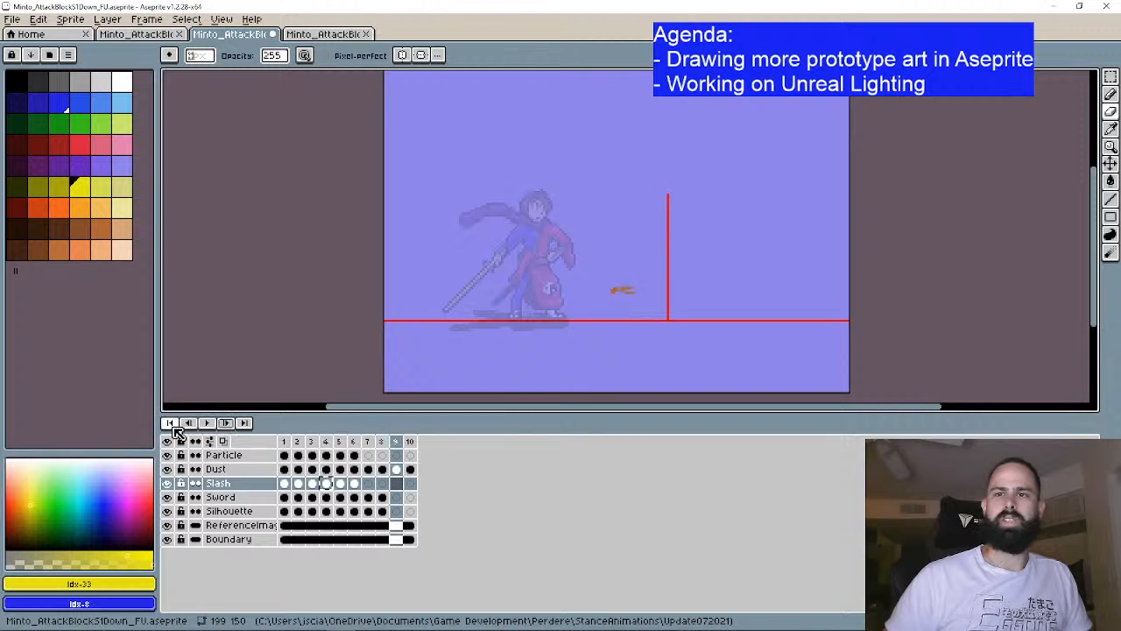
click(207, 425)
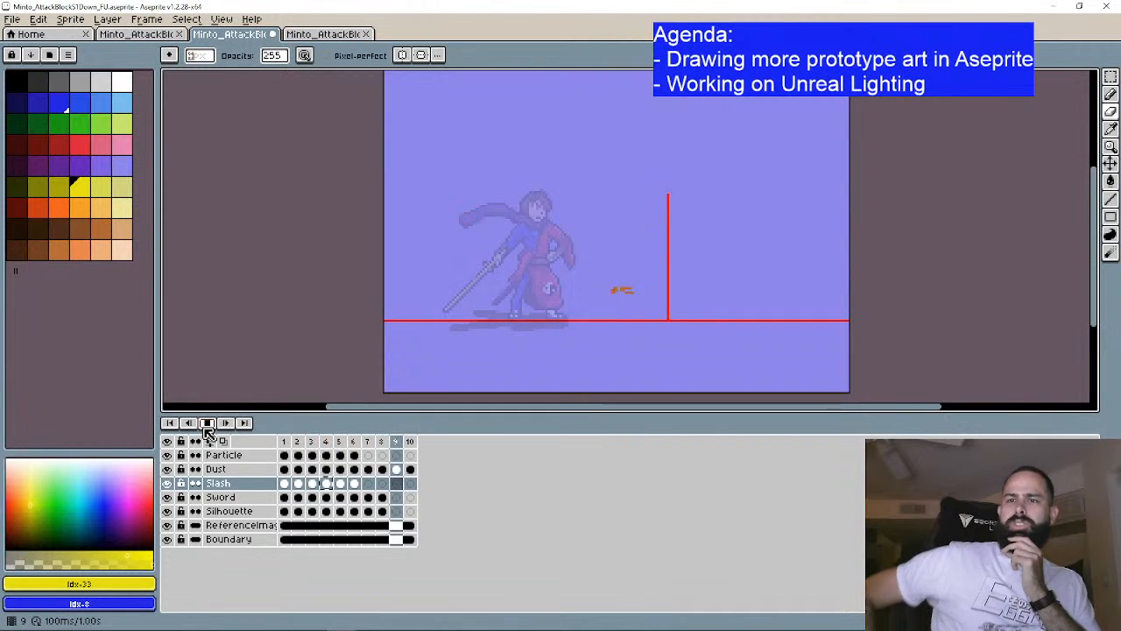
click(207, 424)
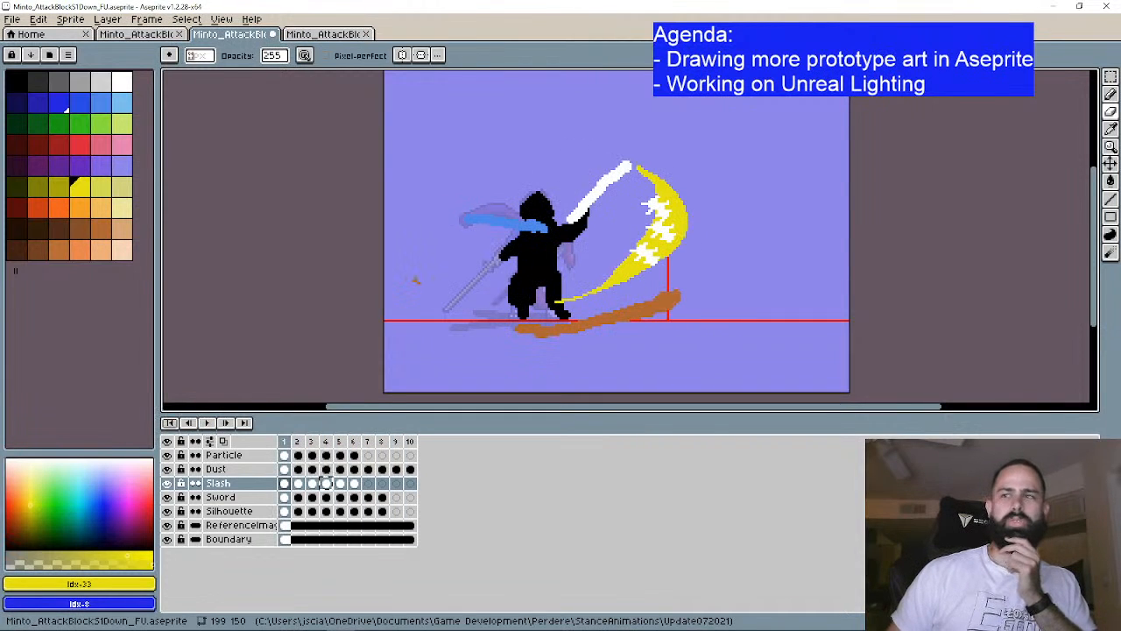
Step: Save the downward attack sprite and close the Minto_AttackBlockS1Up_FU file
click(12, 18)
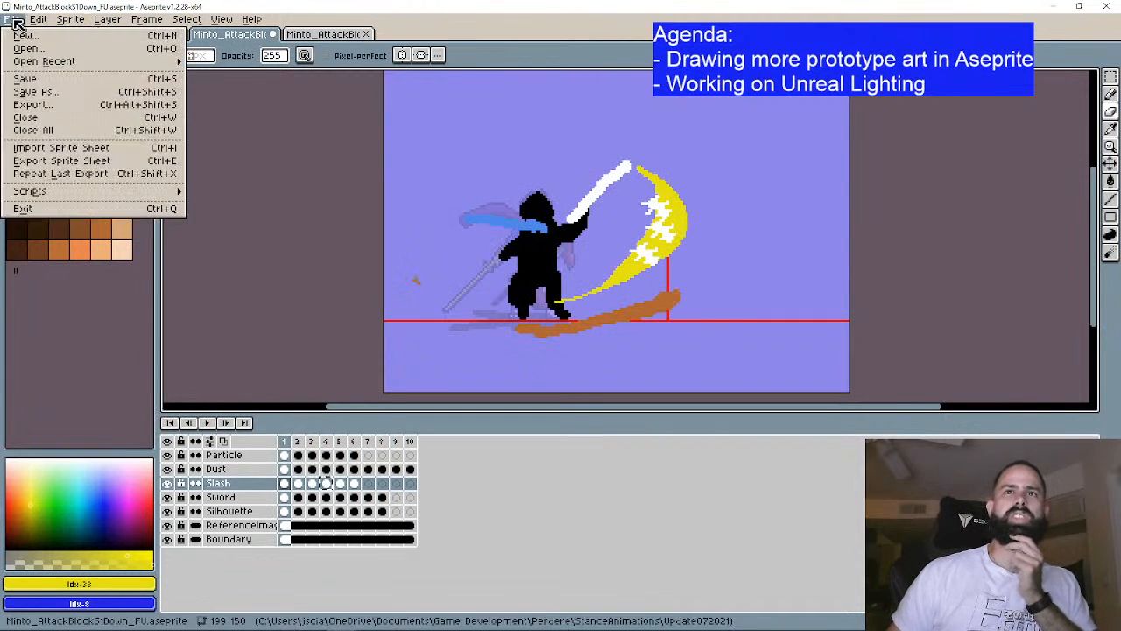
click(35, 75)
click(329, 34)
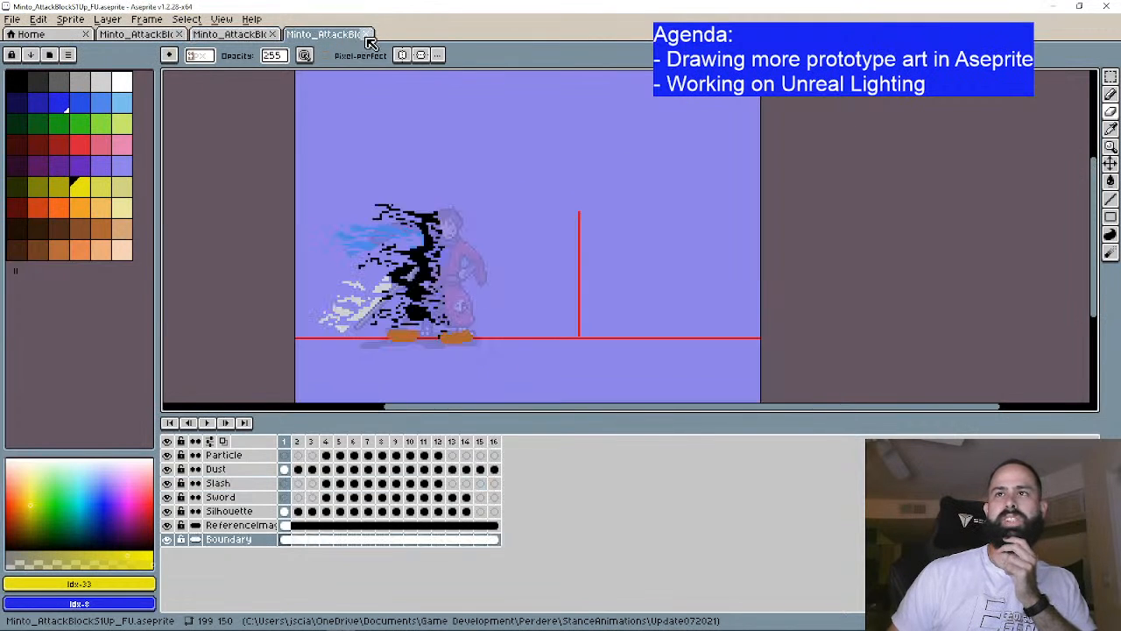
click(367, 34)
Step: Open Minto_AttackHitS1Up_FU.aseprite from the Update072021 folder
click(32, 35)
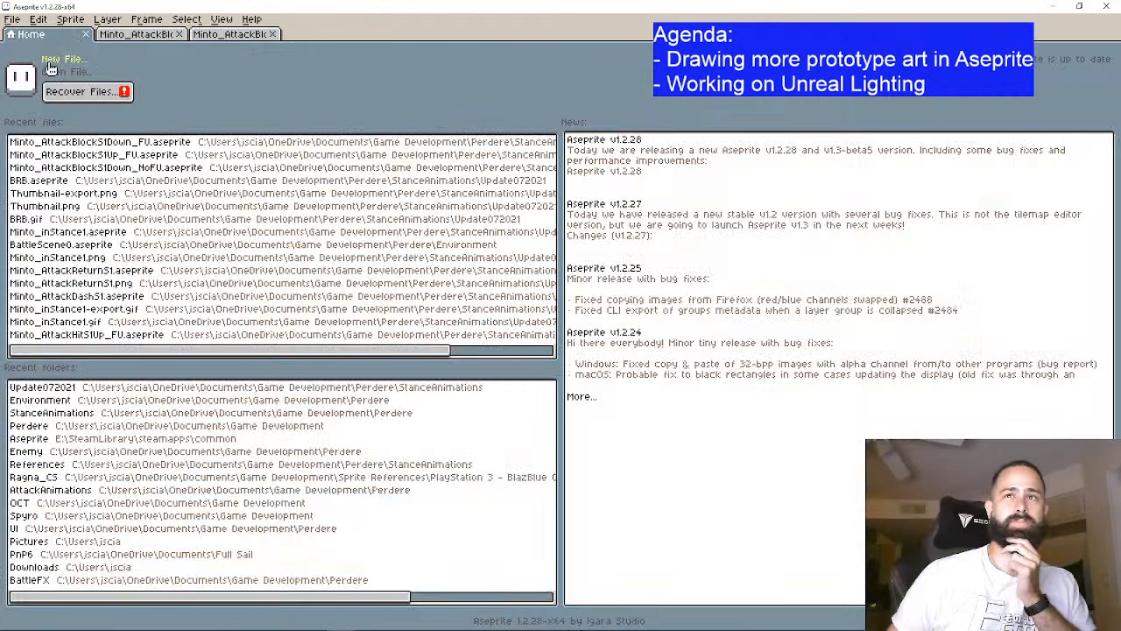
click(61, 72)
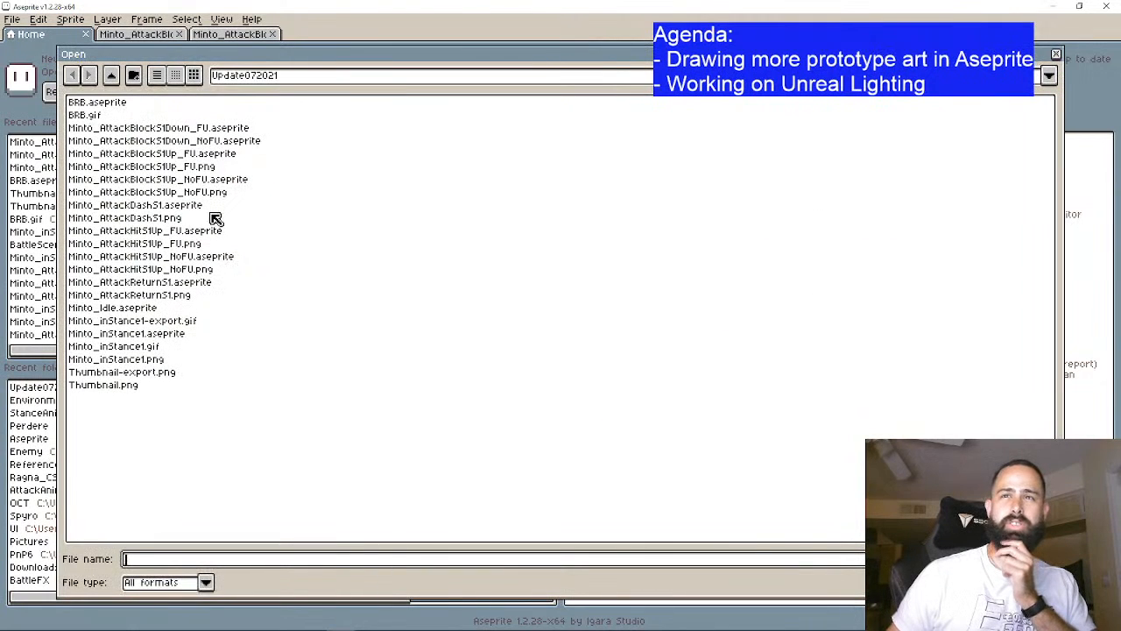
double_click(226, 231)
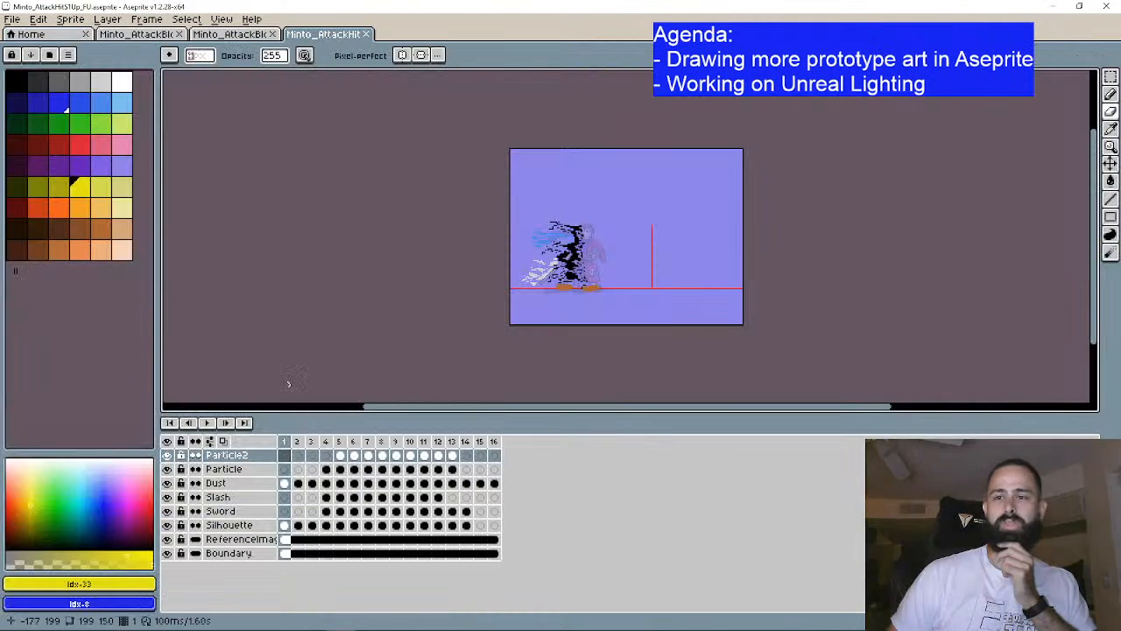
Step: Step forward and back through frames 4 to 7 to examine the slashes, dust and hit particles of the upward attack
click(225, 422)
click(225, 422)
click(225, 422)
scroll(393, 315, up, 3)
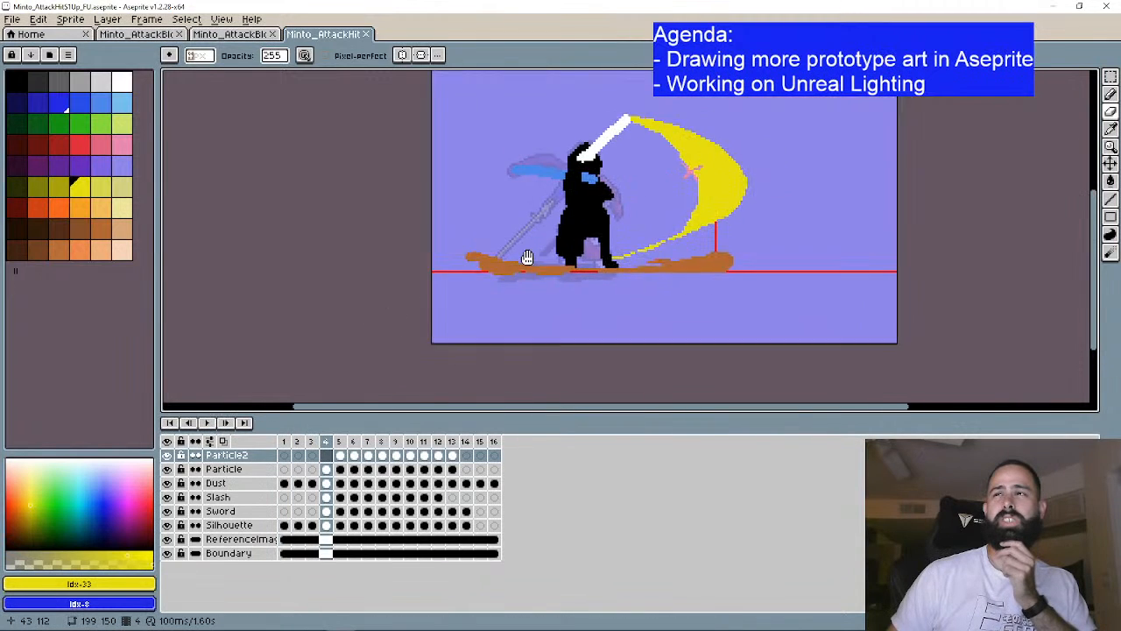
scroll(456, 325, down, 1)
click(225, 423)
click(225, 422)
click(225, 422)
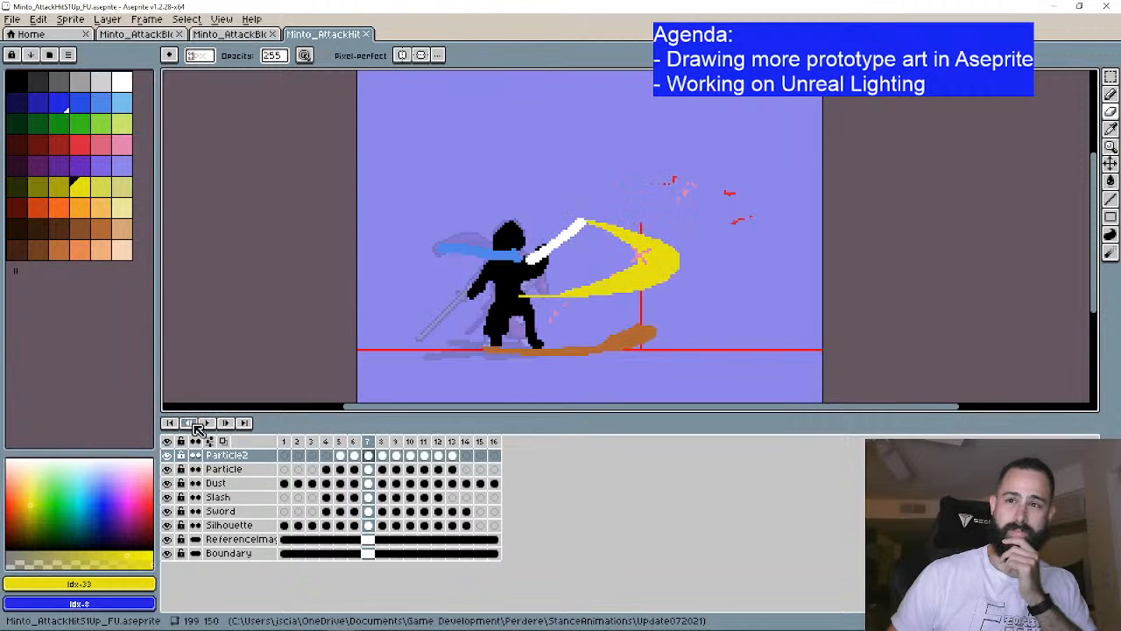
click(187, 423)
click(187, 422)
click(187, 423)
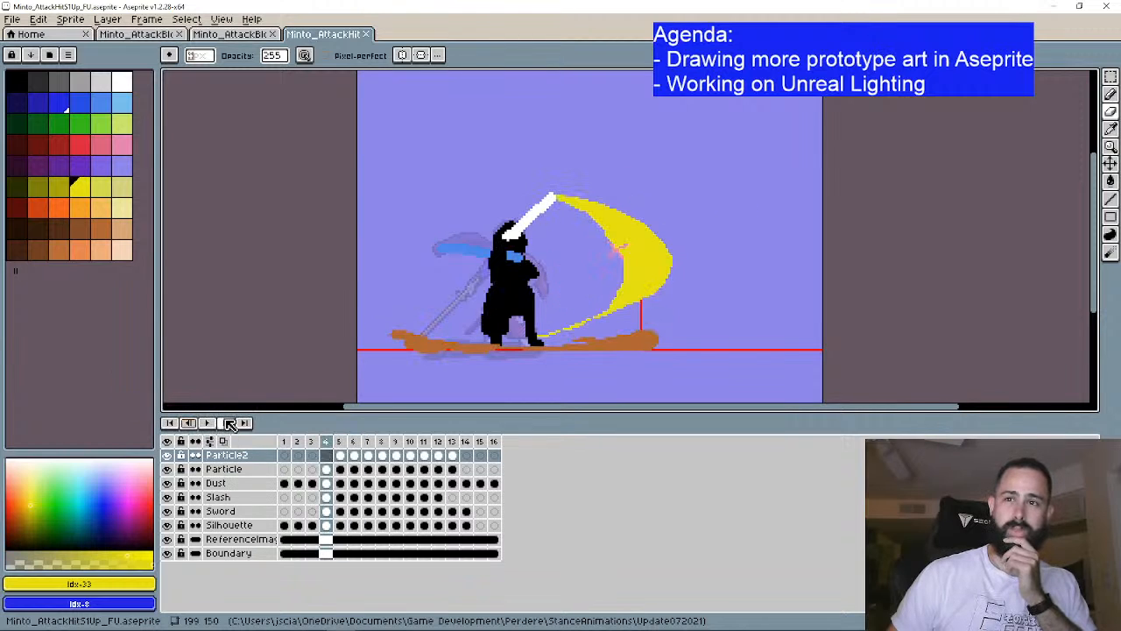
Step: Step from frame 4 to frame 7 and back in the FU upward hit animation to compare its hit particles
click(226, 422)
click(226, 423)
click(226, 422)
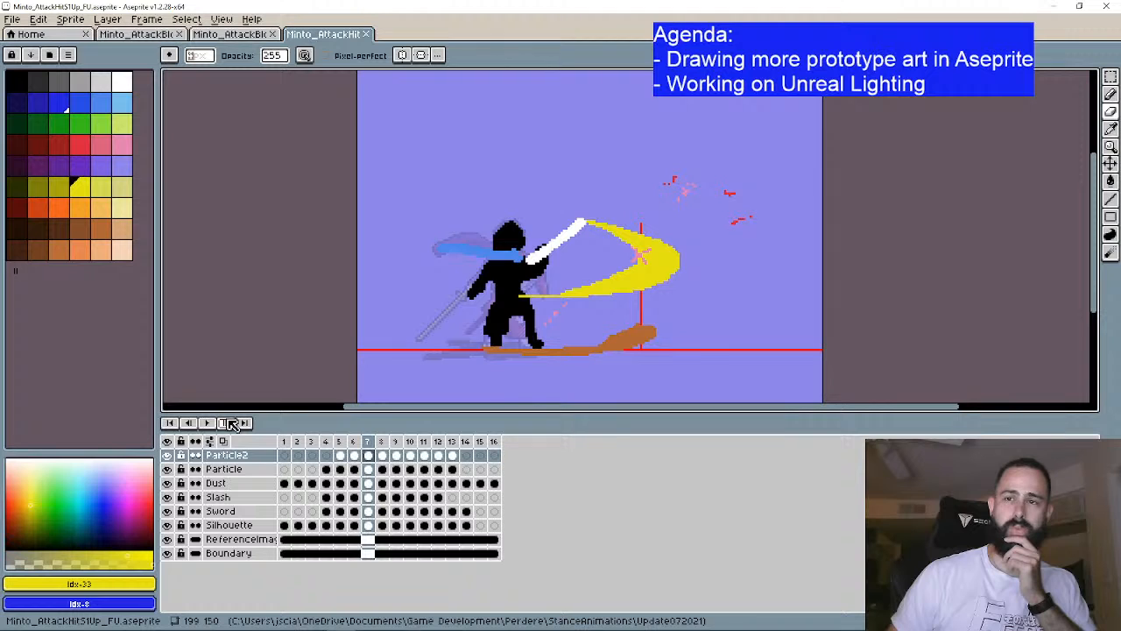
click(188, 423)
click(188, 423)
click(187, 423)
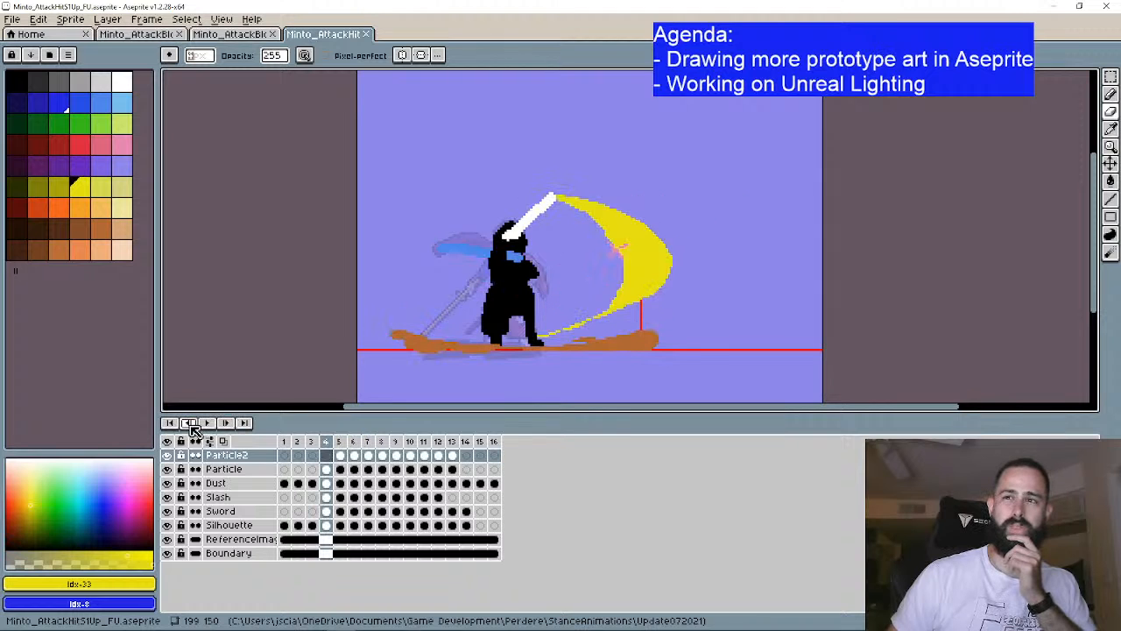
click(189, 423)
click(226, 422)
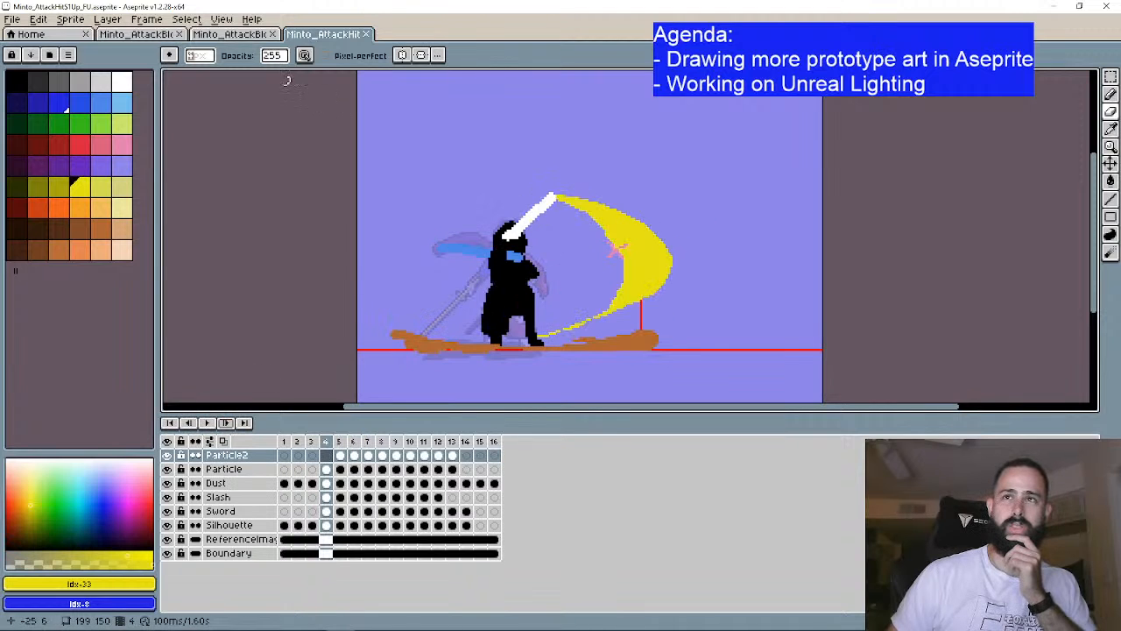
Step: Return Minto_AttackBlockS1Down_NoFU to its first frame and save it, along with Minto_AttackBlockS1Down_FU
click(149, 36)
click(172, 423)
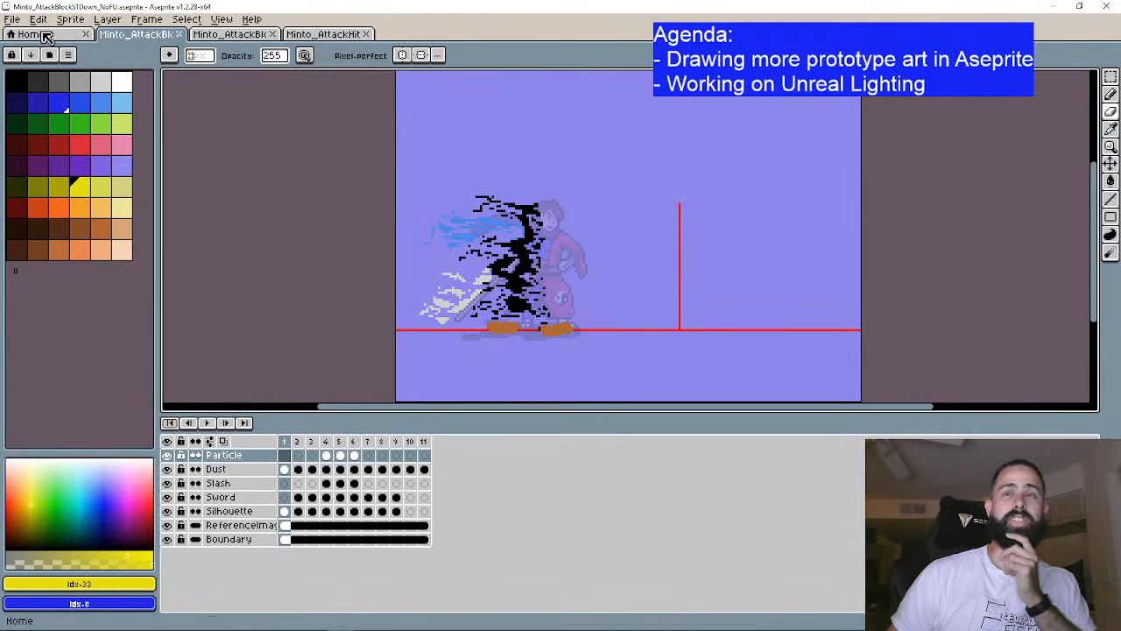
click(31, 34)
click(136, 34)
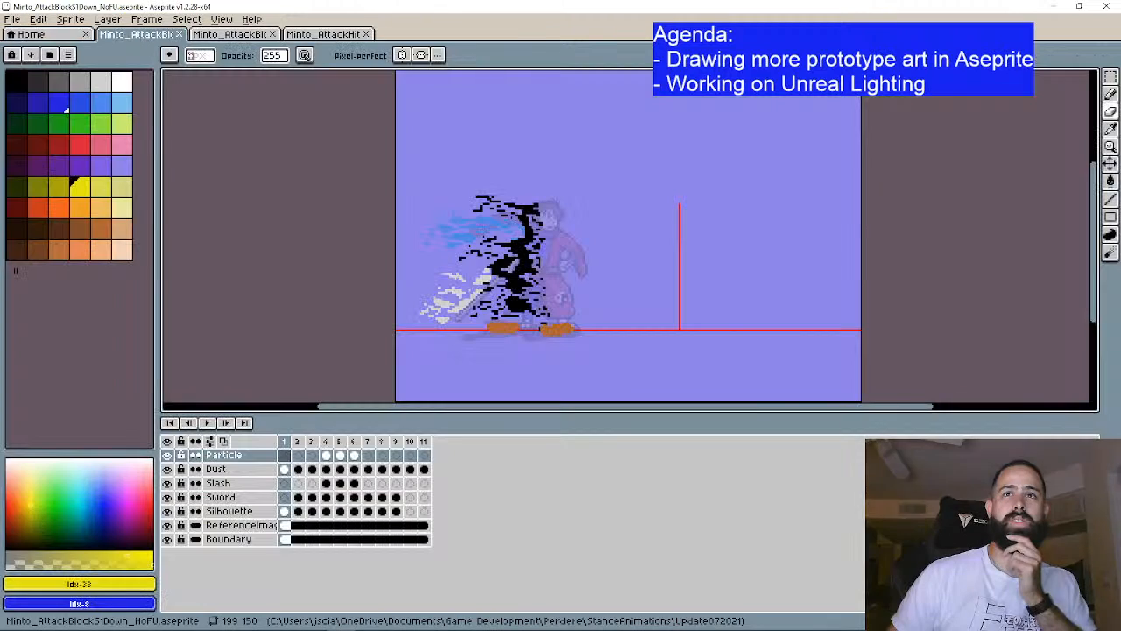
click(12, 19)
click(44, 80)
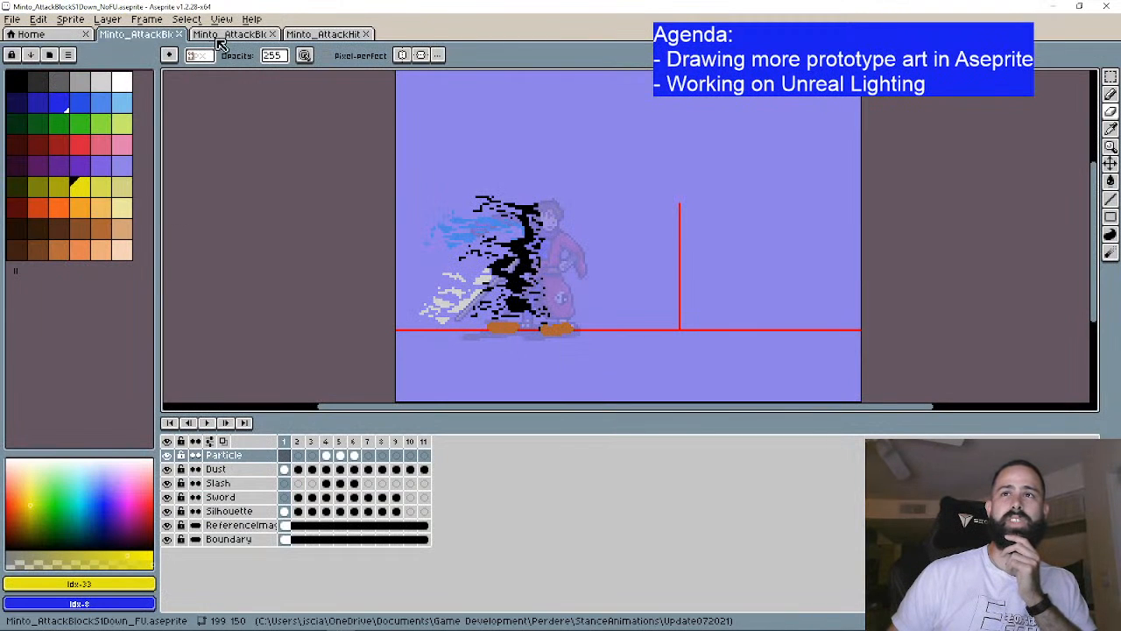
click(219, 35)
click(12, 19)
click(39, 81)
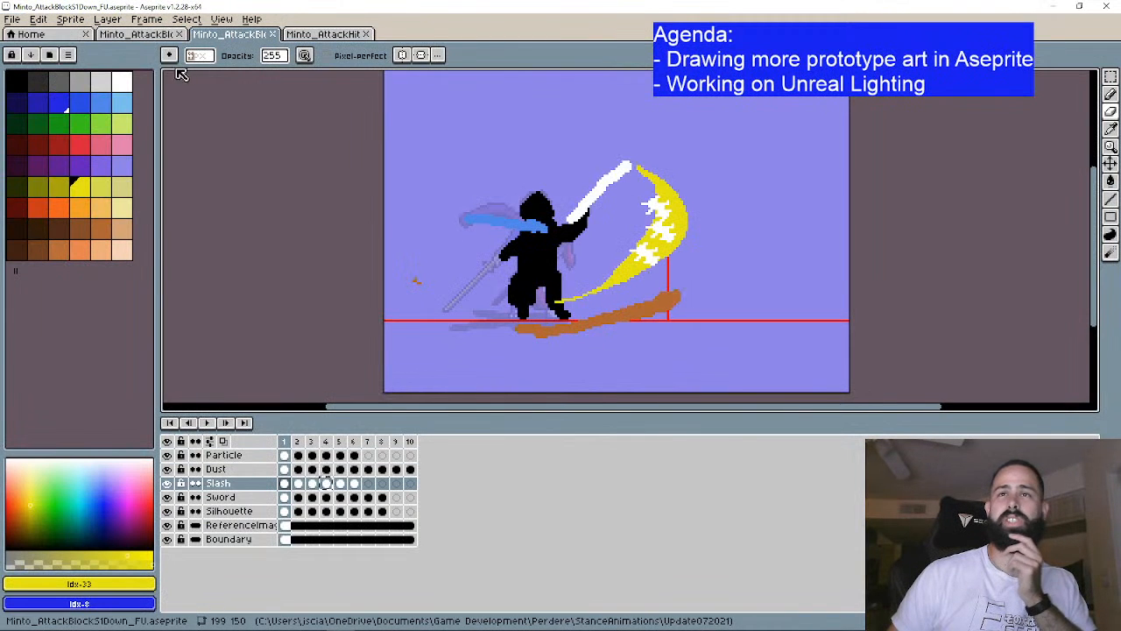
Step: Save a copy of the NoFU downward block sprite as Minto_AttackHitS1Down_NoFU.aseprite in the Update072021 folder
click(138, 35)
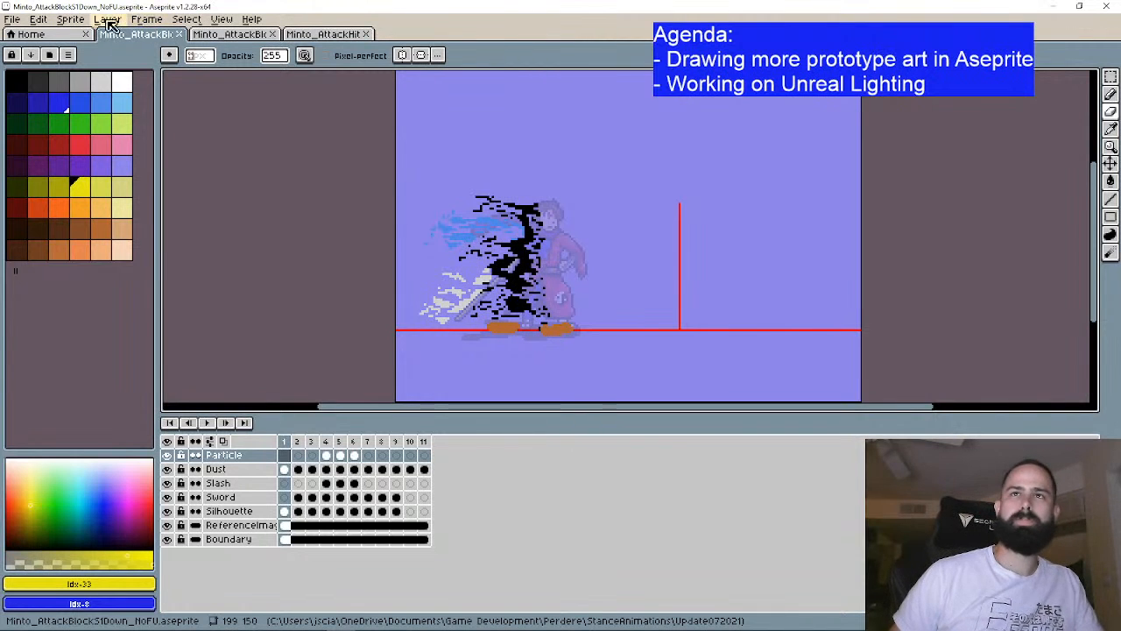
click(12, 19)
click(40, 93)
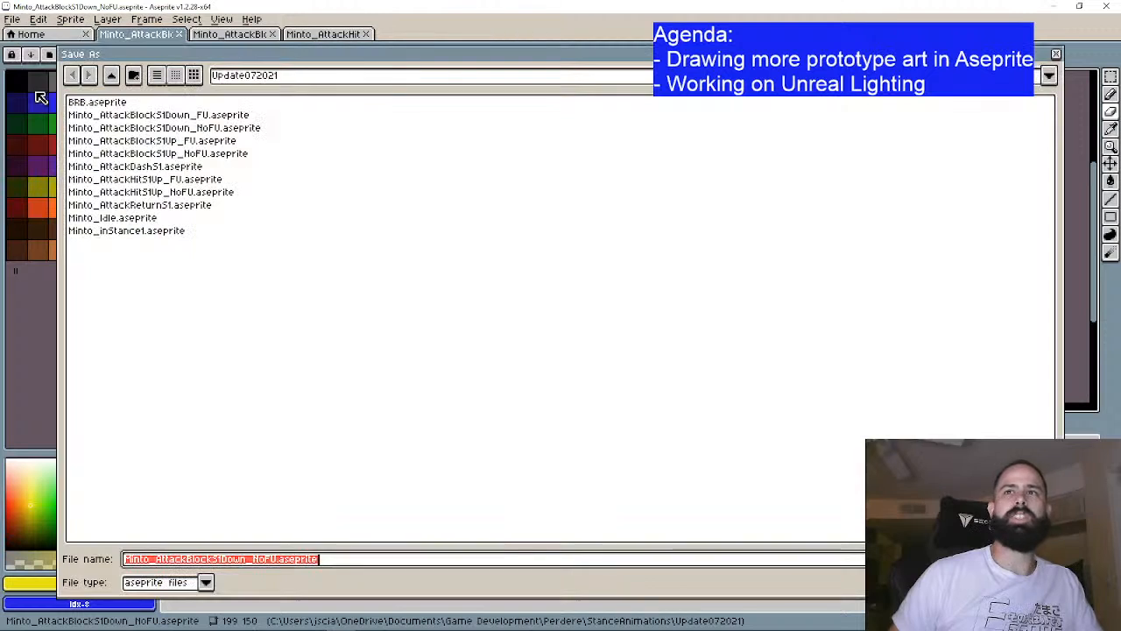
click(188, 559)
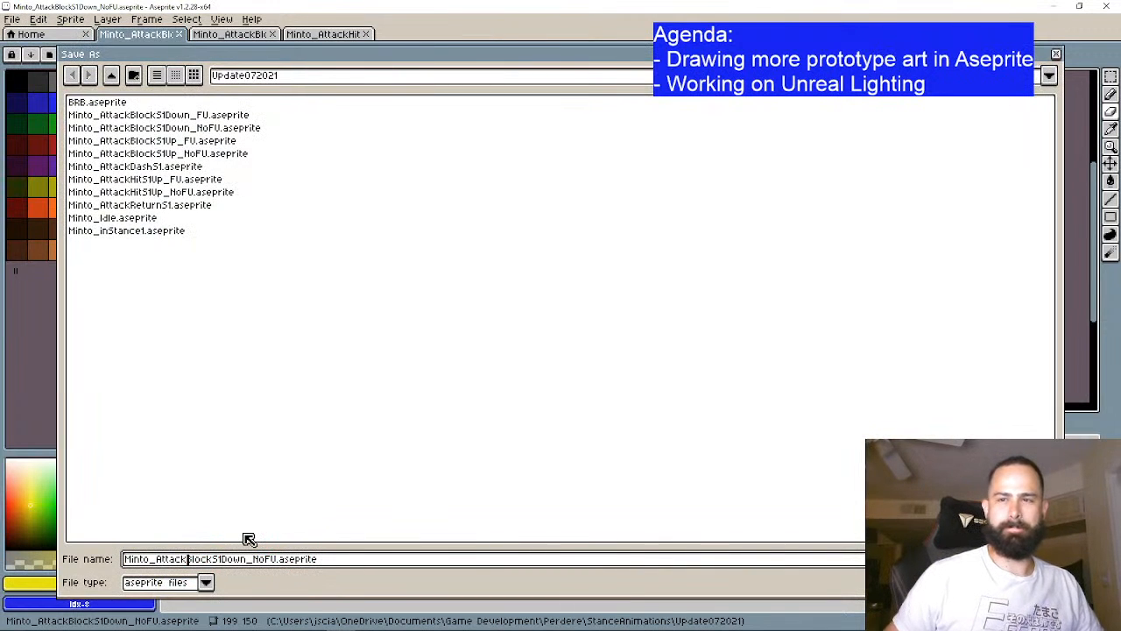
key(BackSpace)
key(BackSpace)
key(BackSpace)
key(BackSpace)
key(BackSpace)
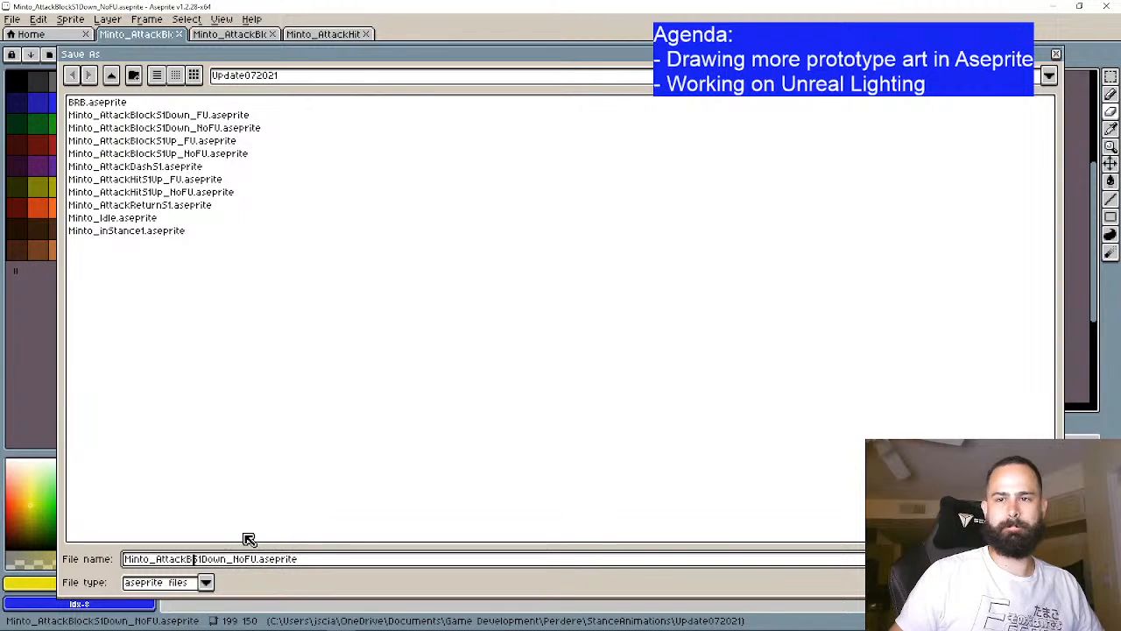
text(Hit)
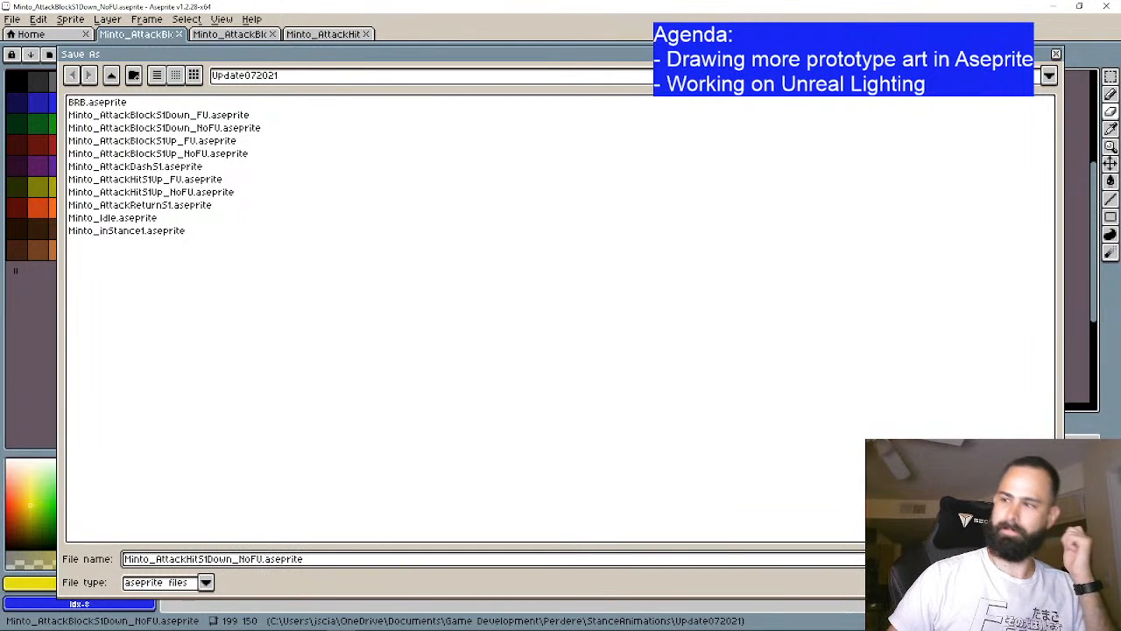
key(Return)
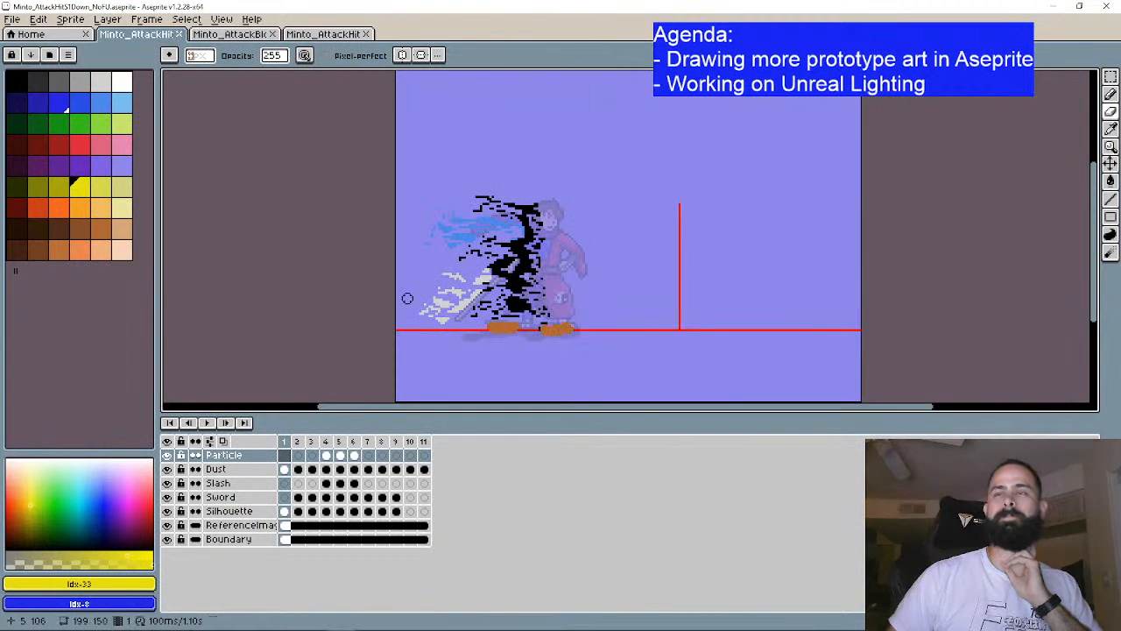
Step: Save a copy of the FU downward block sprite as Minto_AttackHitS1Down_FU.aseprite in the Update072021 folder
click(243, 43)
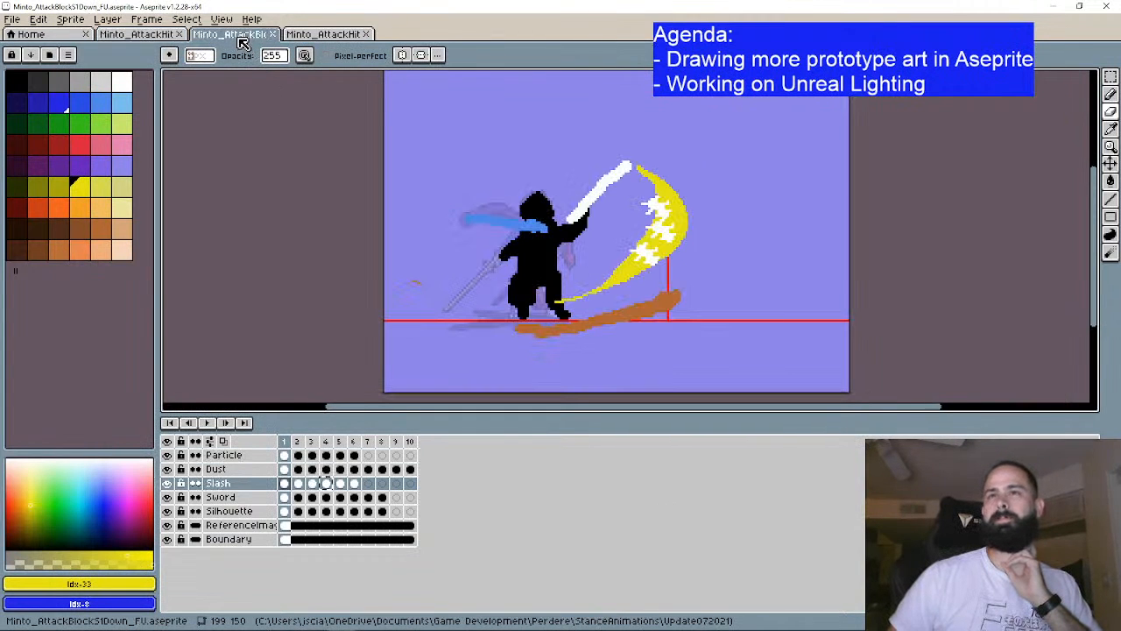
click(13, 19)
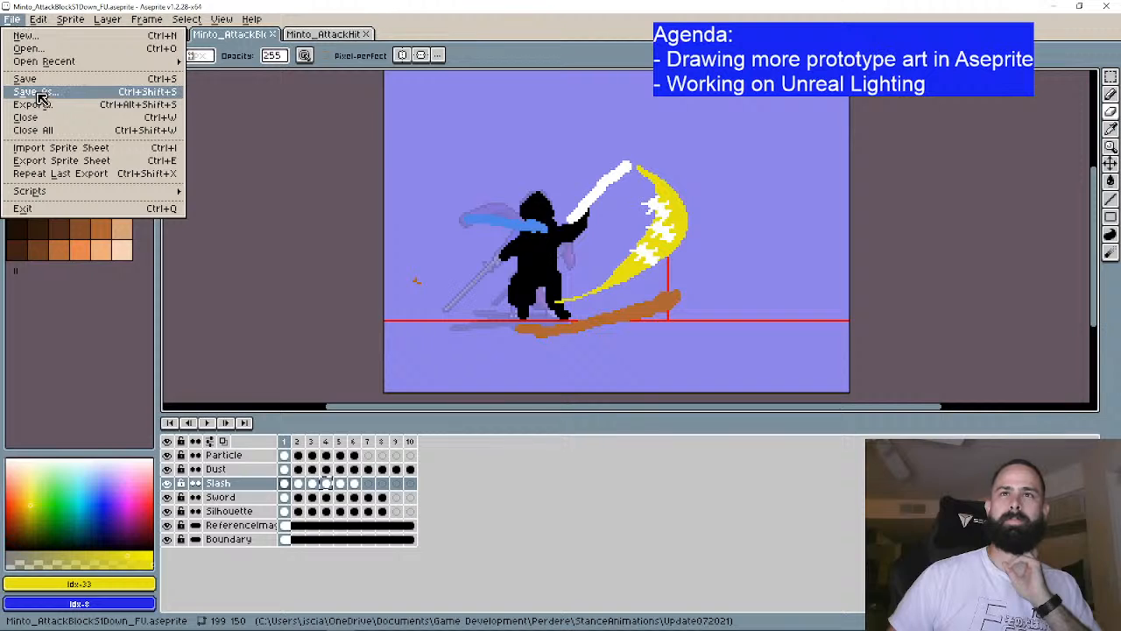
click(42, 93)
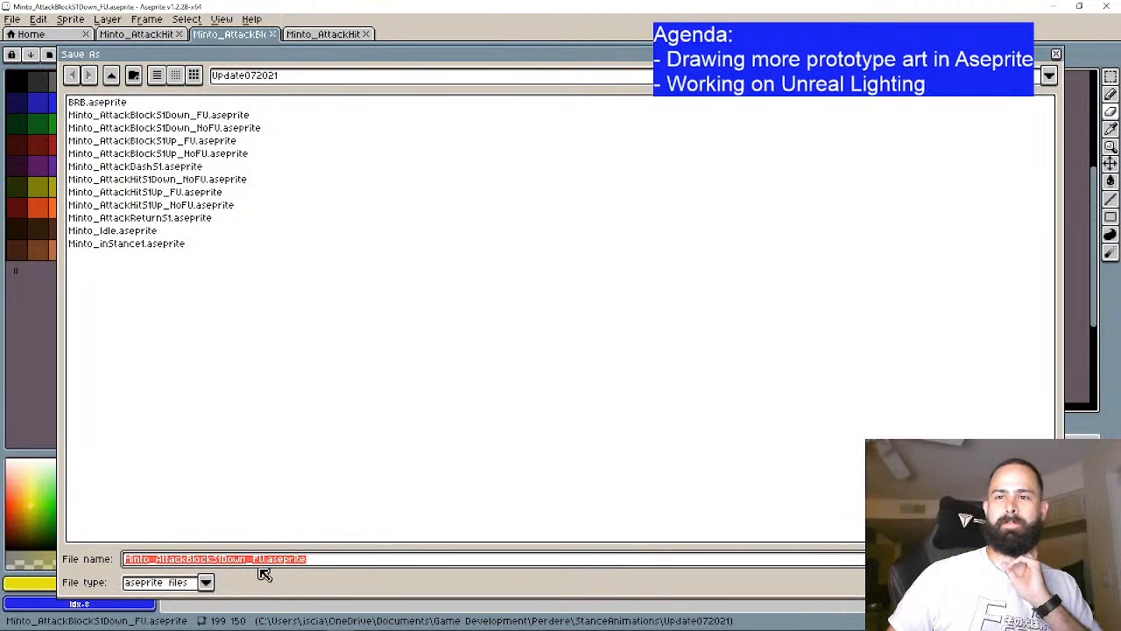
click(214, 560)
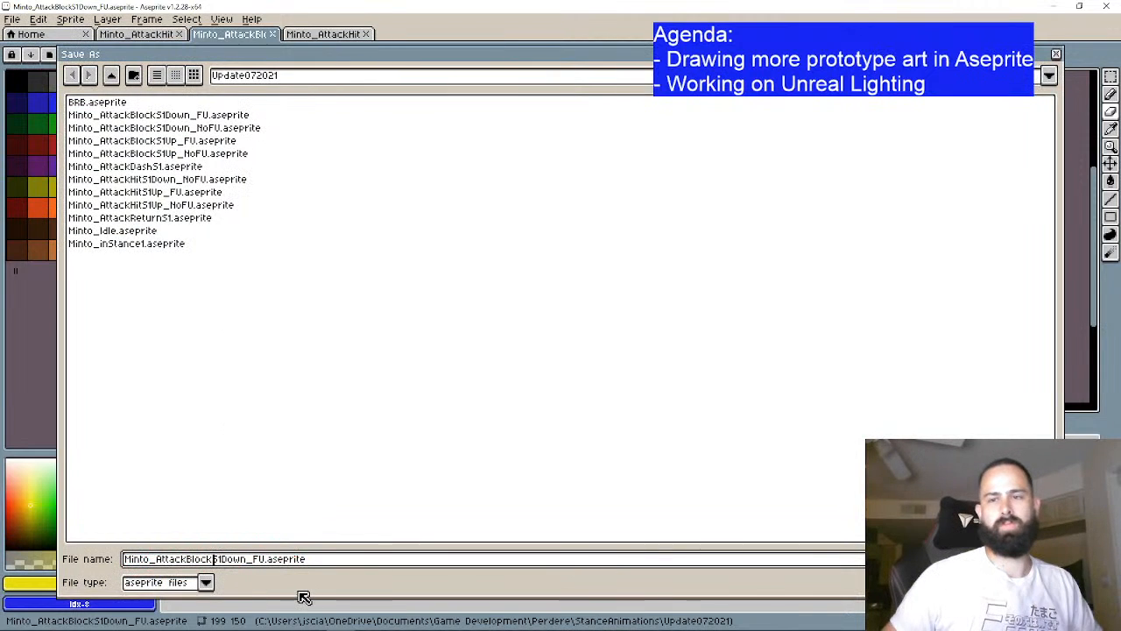
key(BackSpace)
key(BackSpace)
key(BackSpace)
key(BackSpace)
key(BackSpace)
text(Hit)
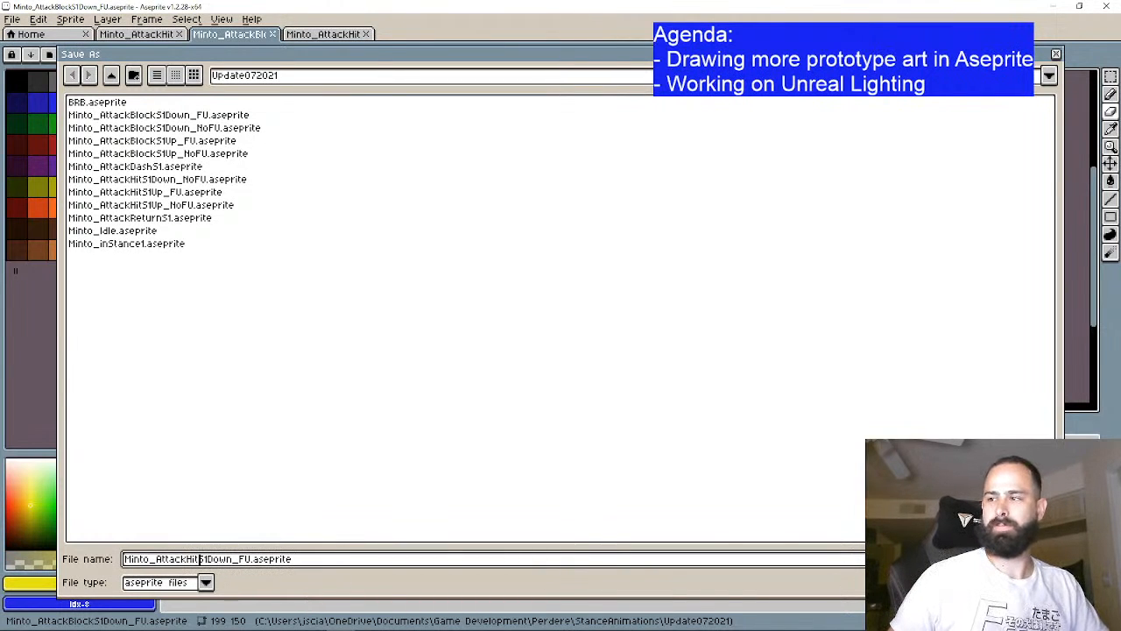
key(Return)
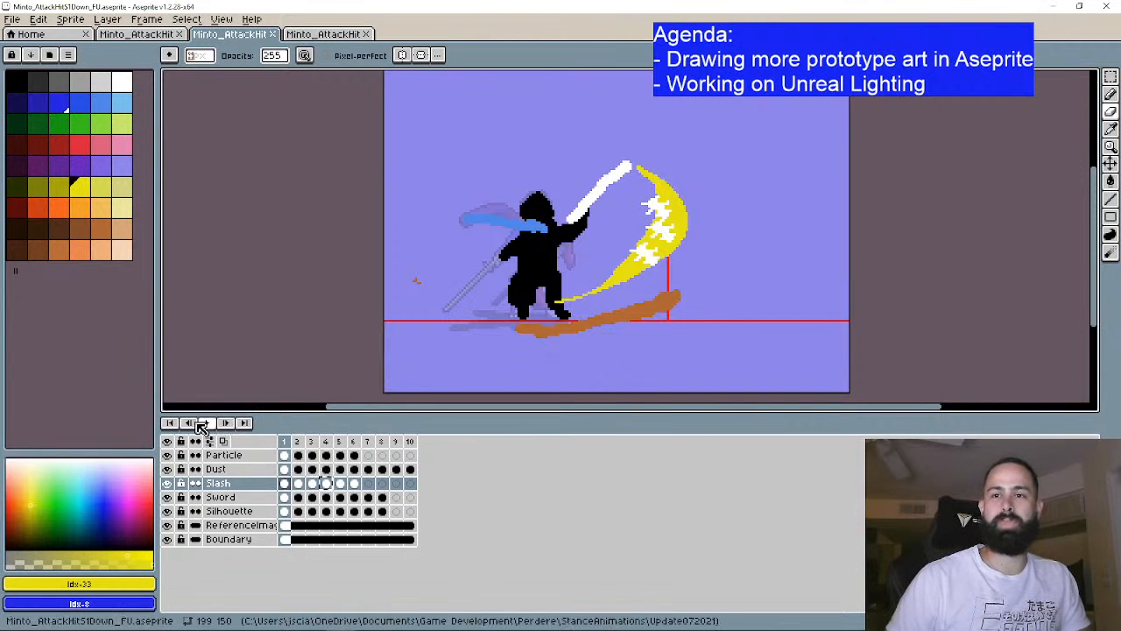
Step: Review frames 4 to 7 of Minto_AttackHitS1Up_FU to see how its particle layers are built
click(302, 35)
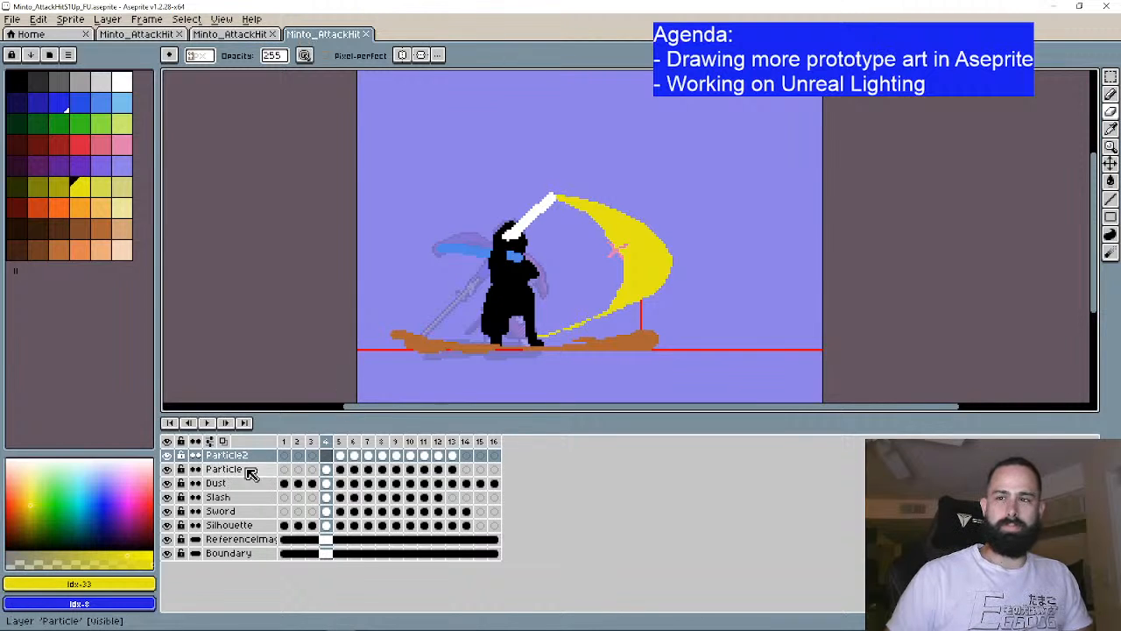
click(226, 423)
click(227, 423)
click(228, 423)
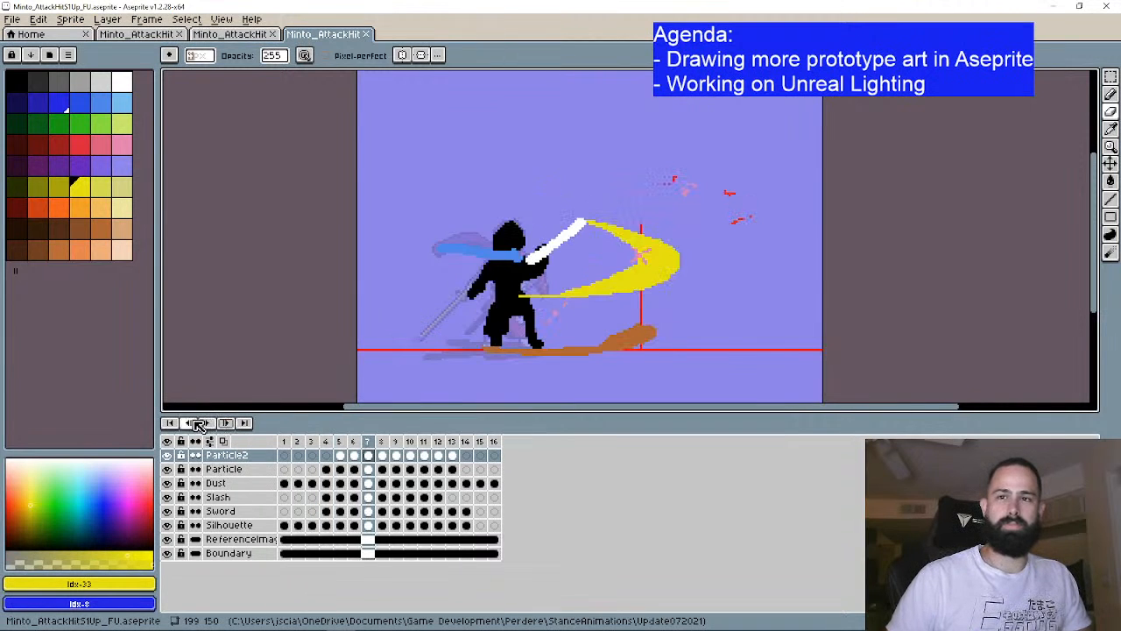
click(197, 423)
click(196, 423)
click(197, 423)
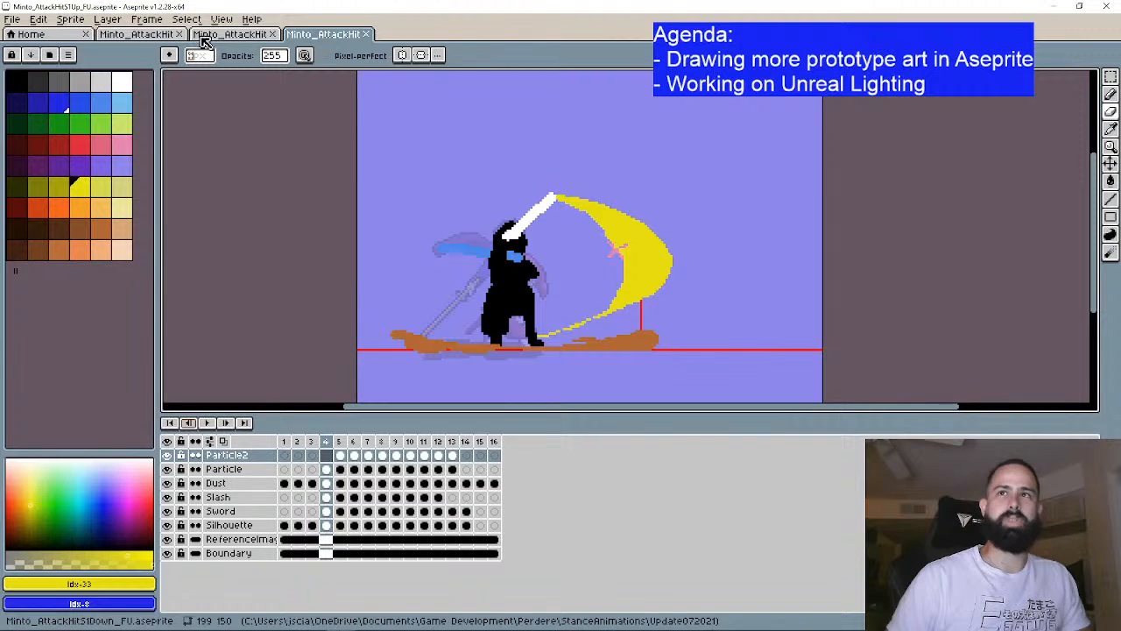
Step: Add a layer named Particle2 above the Particle layer in Minto_AttackHitS1Down_NoFU
click(157, 35)
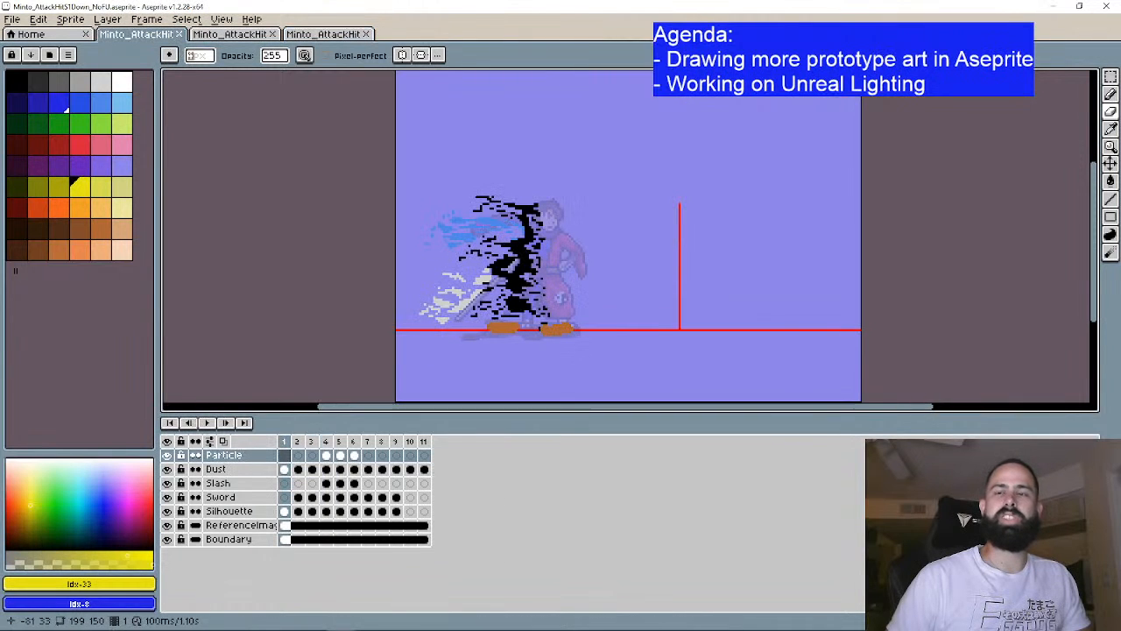
right_click(261, 457)
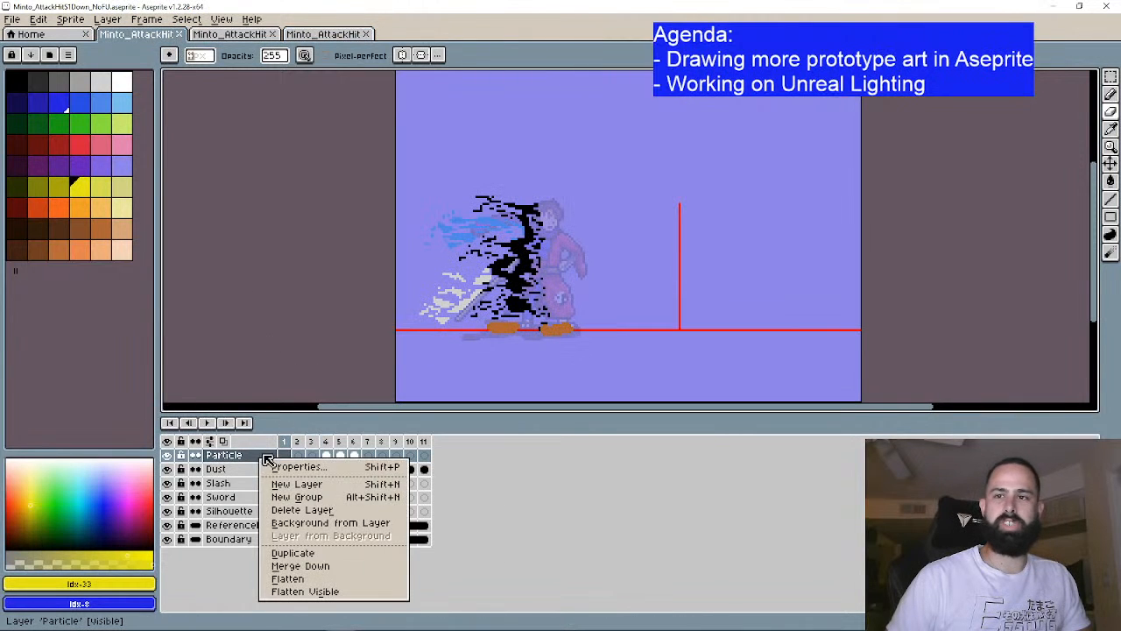
click(329, 487)
double_click(267, 456)
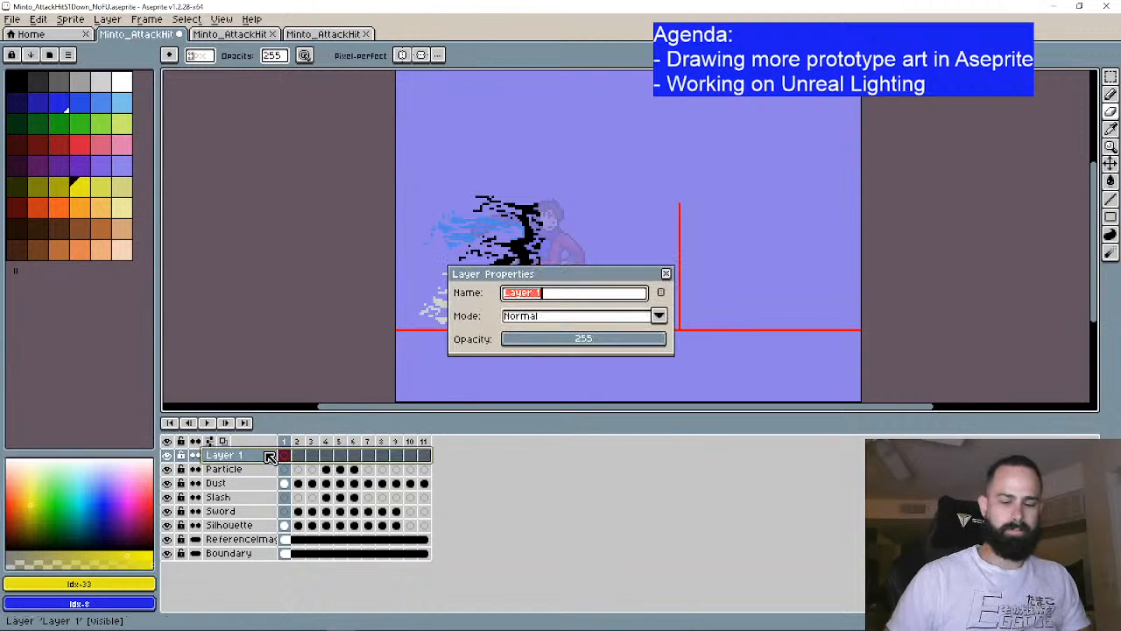
text(Particle2)
key(Return)
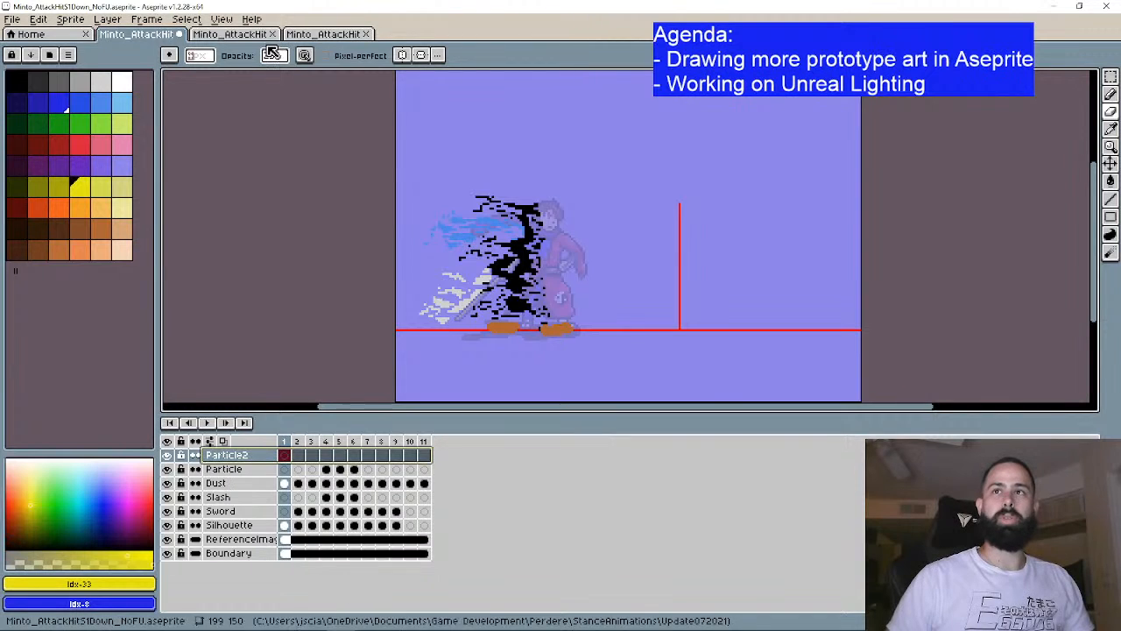
Step: Add a layer named Particle2 above the Particle layer in Minto_AttackHitS1Down_FU
click(230, 33)
right_click(267, 456)
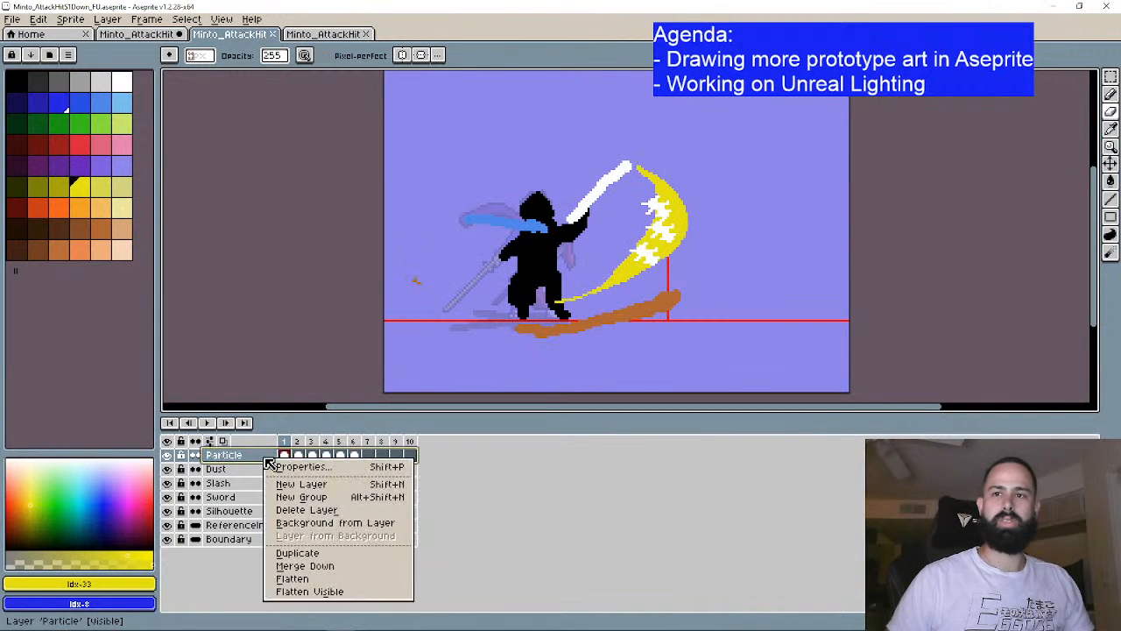
click(300, 483)
double_click(261, 457)
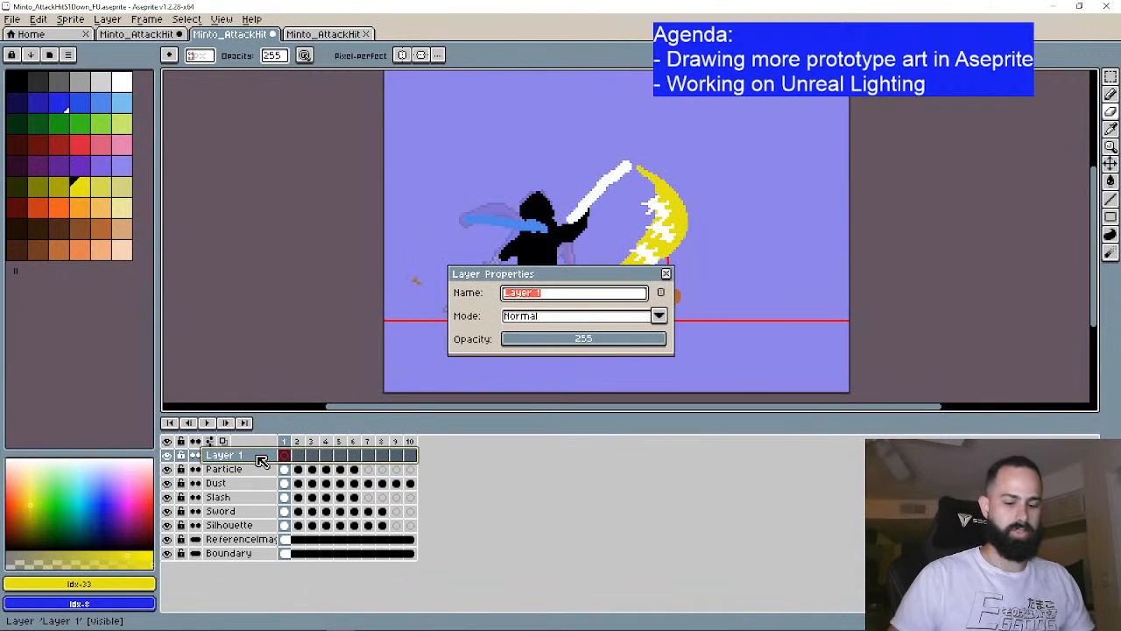
text(Pa)
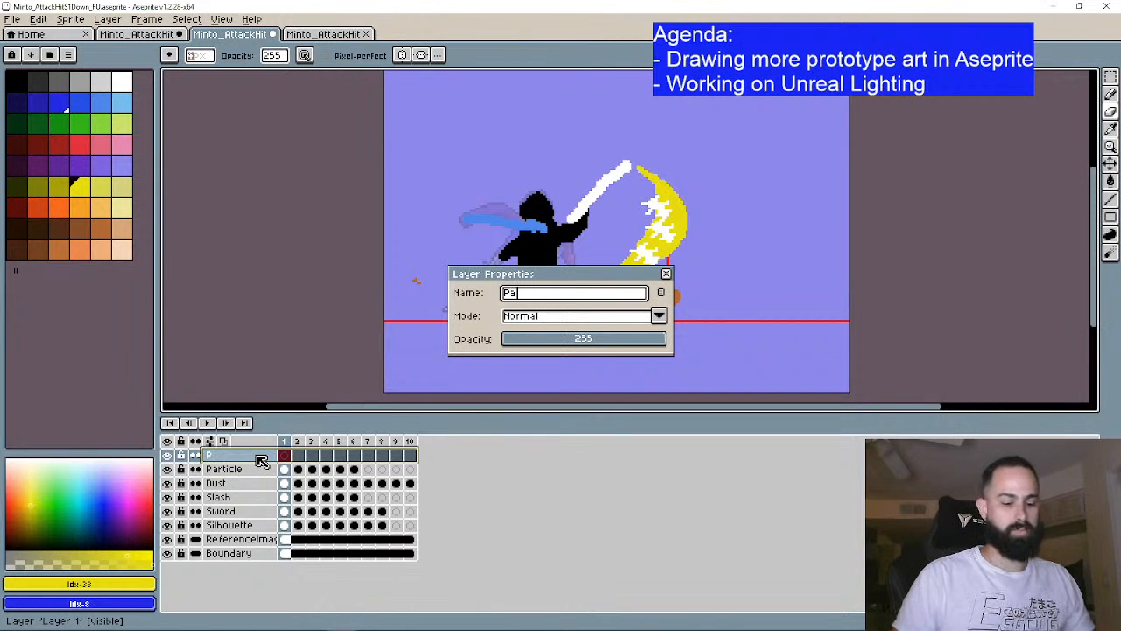
text(rticle2)
key(Return)
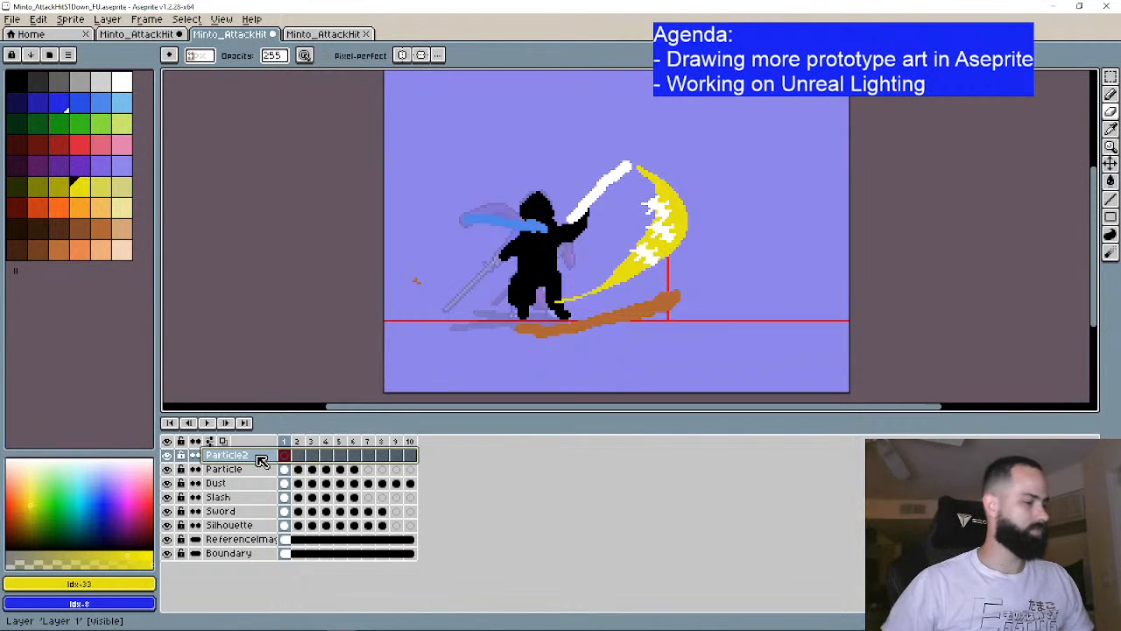
Step: Examine the Particle and Particle2 cels in frames 4 to 7 of Minto_AttackHitS1Up_FU, ending on the Particle cel of frame 4
click(307, 34)
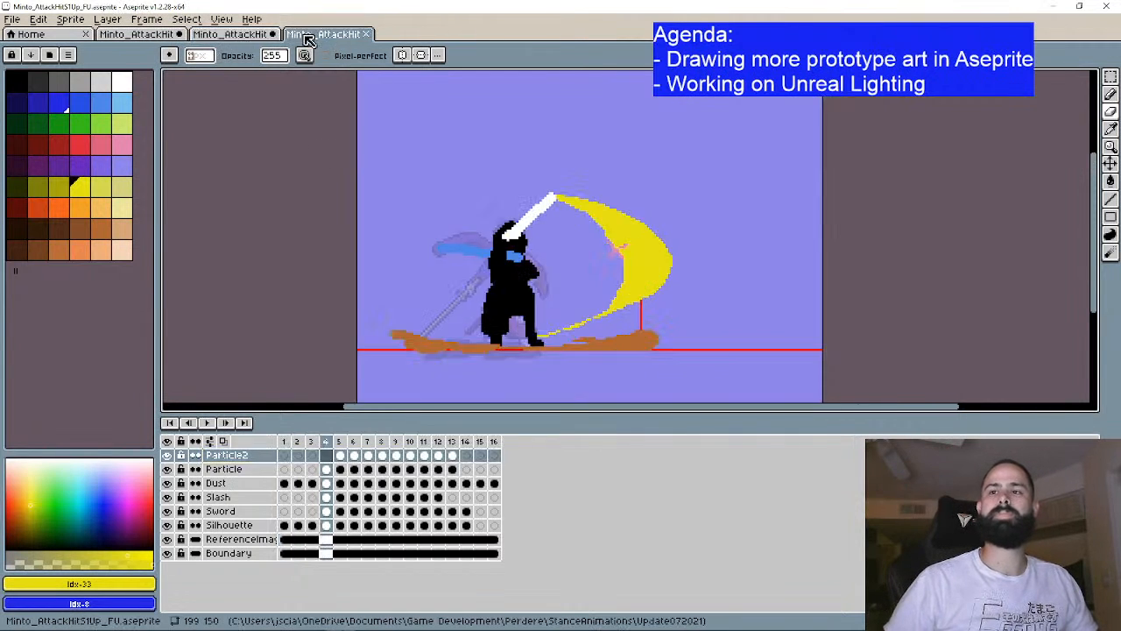
click(328, 470)
click(340, 471)
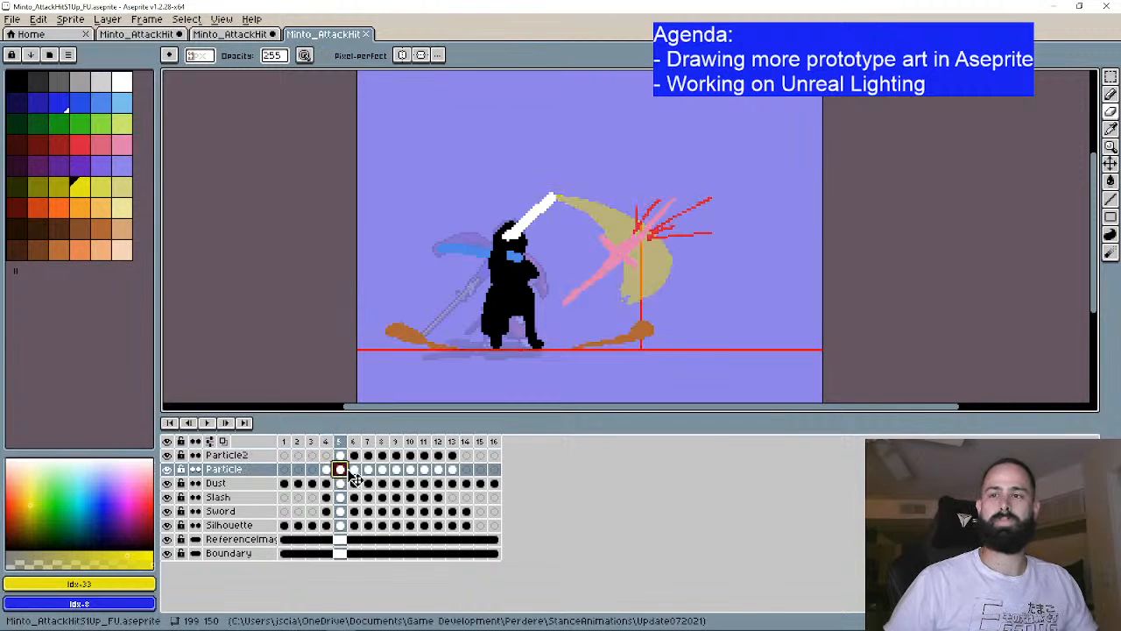
click(353, 470)
click(368, 470)
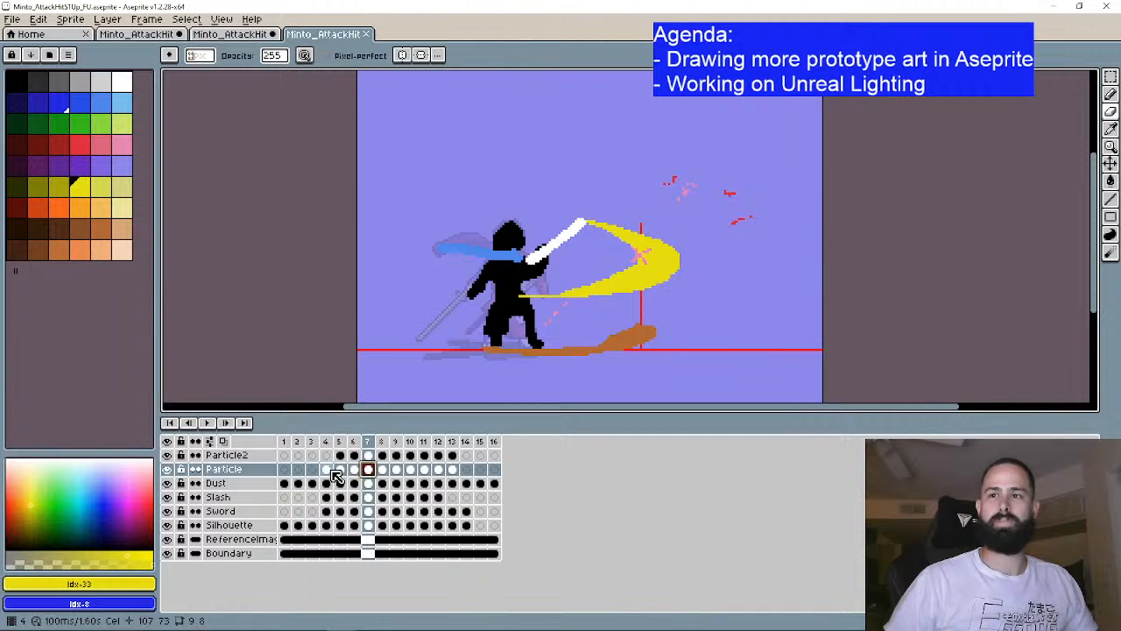
click(326, 471)
drag(328, 455, 350, 467)
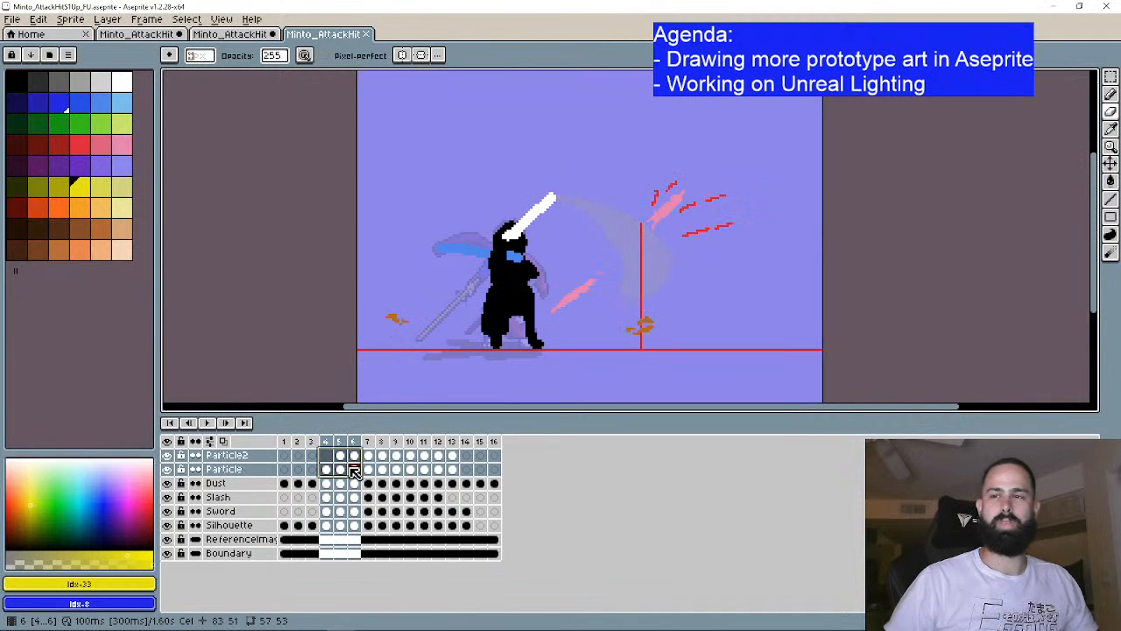
click(326, 471)
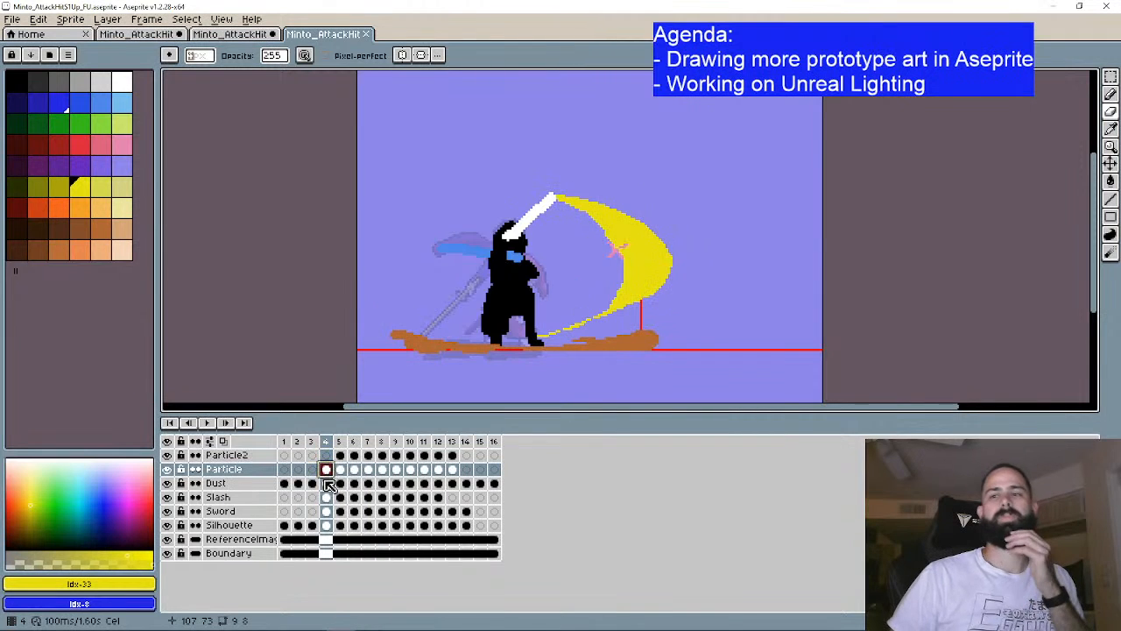
Step: Examine the Particle layer's cels from frame 5 to frame 11 of Minto_AttackHitS1Up_FU, returning to the cel in frame 4
click(341, 472)
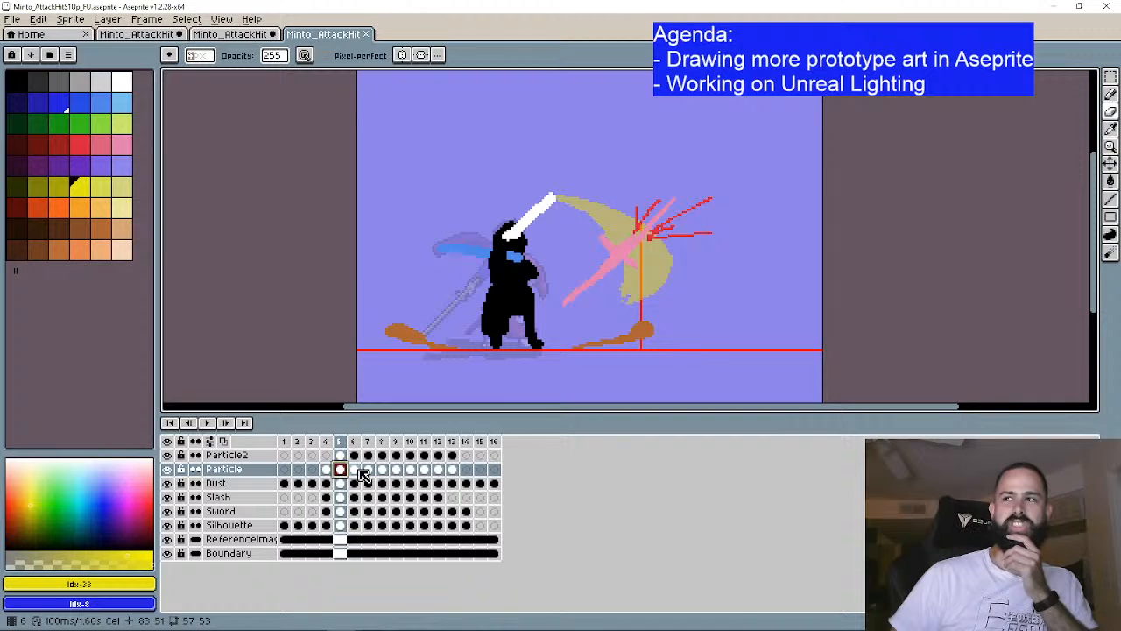
click(356, 471)
click(368, 471)
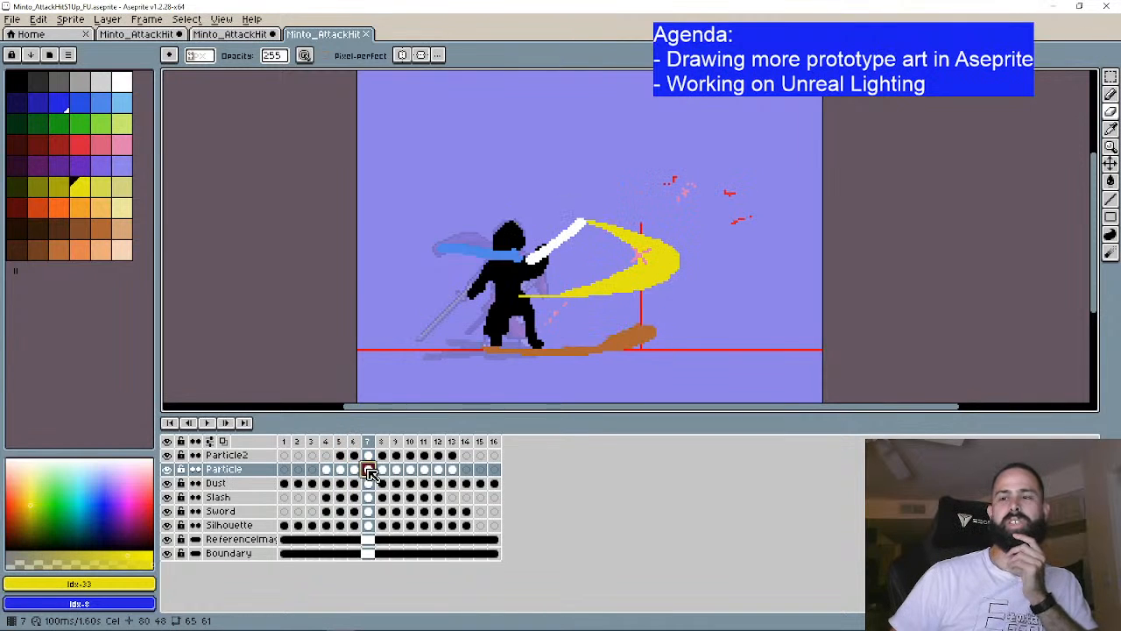
click(383, 471)
click(397, 472)
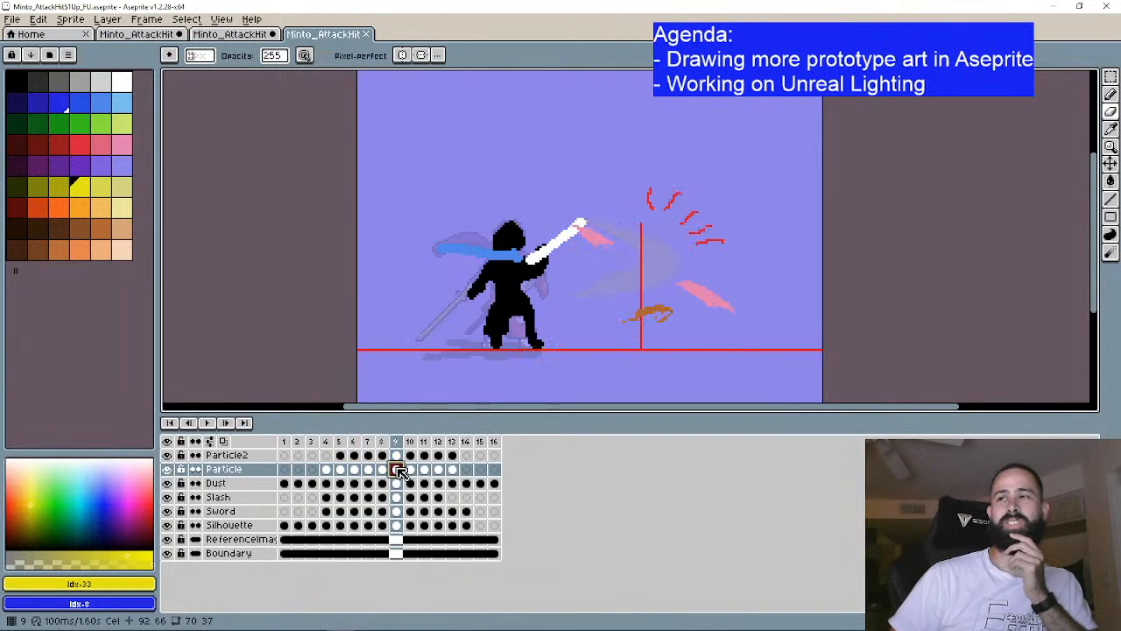
click(409, 471)
click(424, 471)
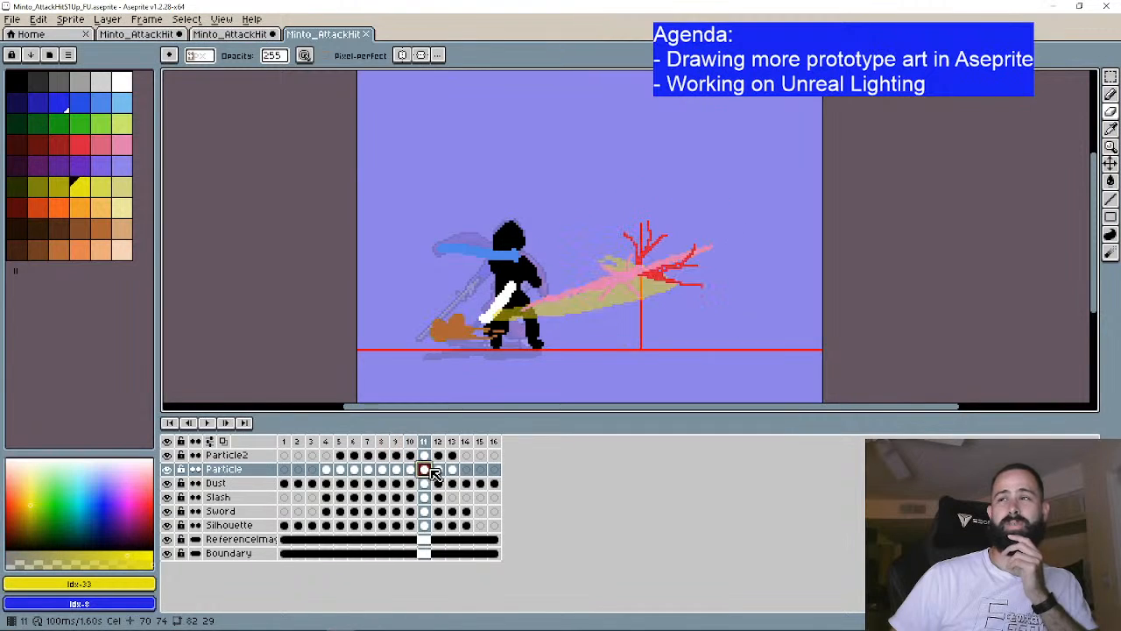
click(329, 473)
Step: Save Minto_AttackHitS1Down_FU and Minto_AttackHitS1Down_NoFU
click(234, 35)
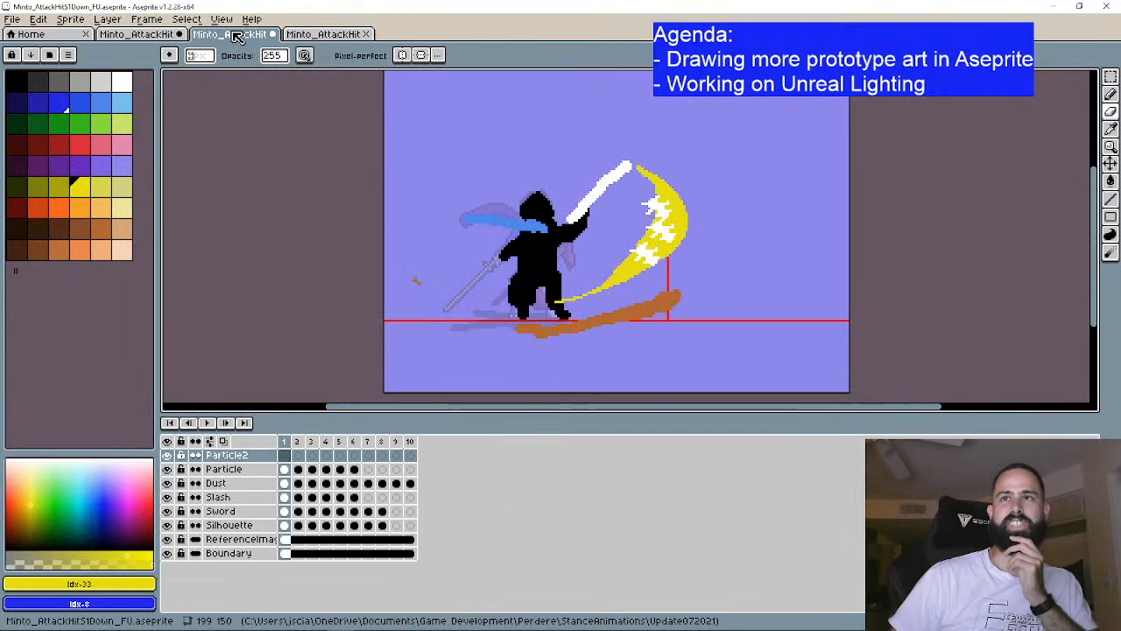
click(12, 18)
click(131, 78)
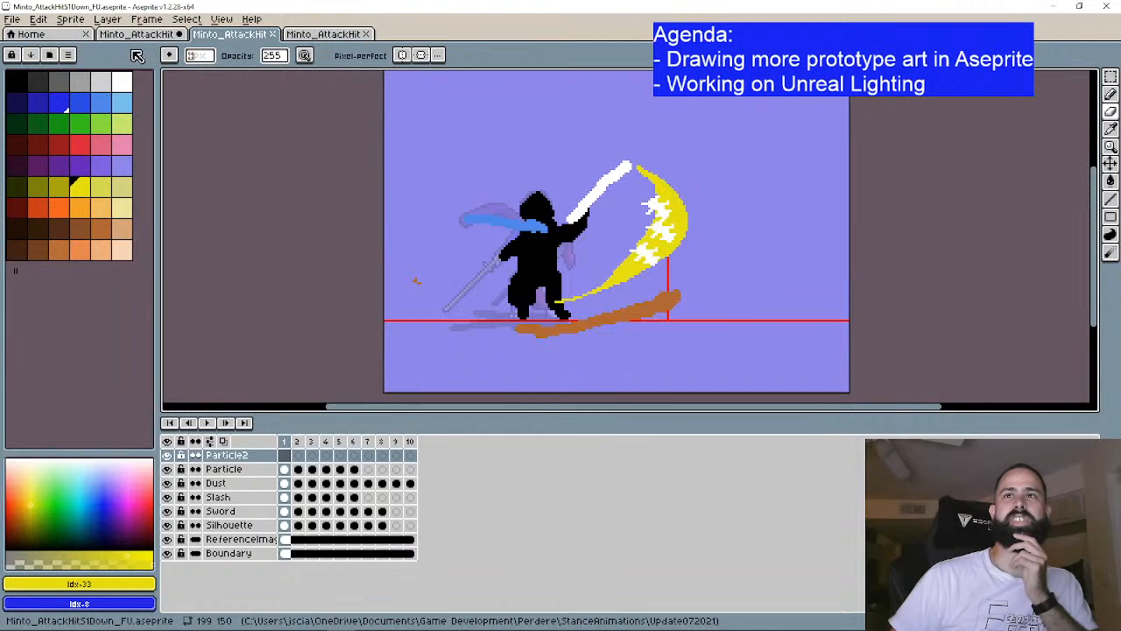
click(136, 33)
click(12, 18)
click(35, 79)
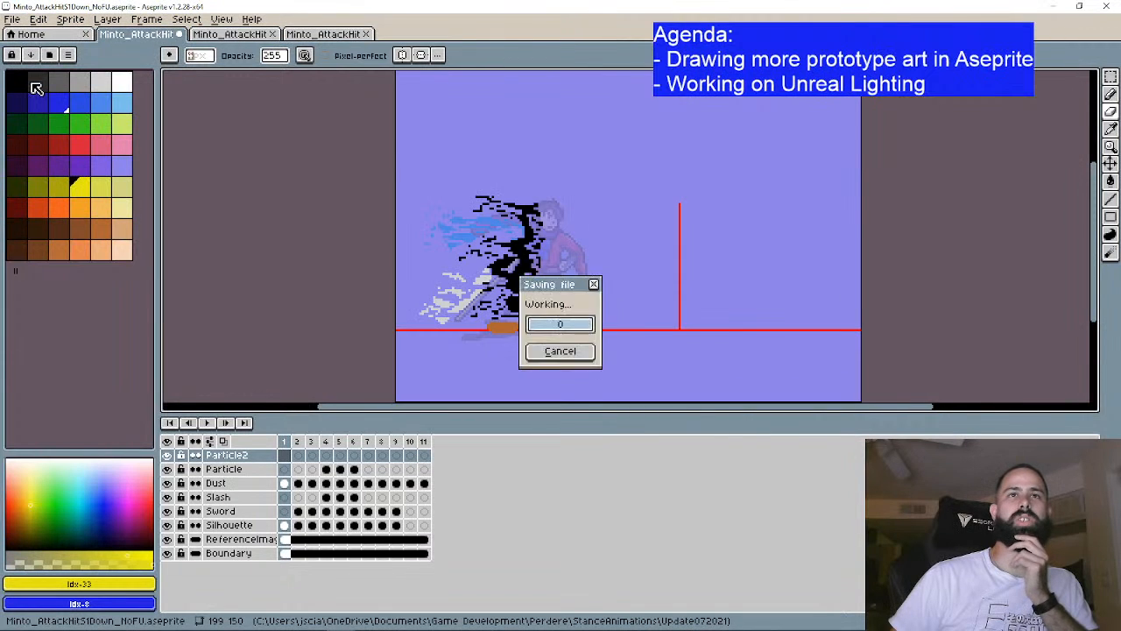
Step: Copy the frame 4 Particle cel from Minto_AttackHitS1Up_FU and go to frame 4 of Minto_AttackHitS1Down_NoFU
click(323, 33)
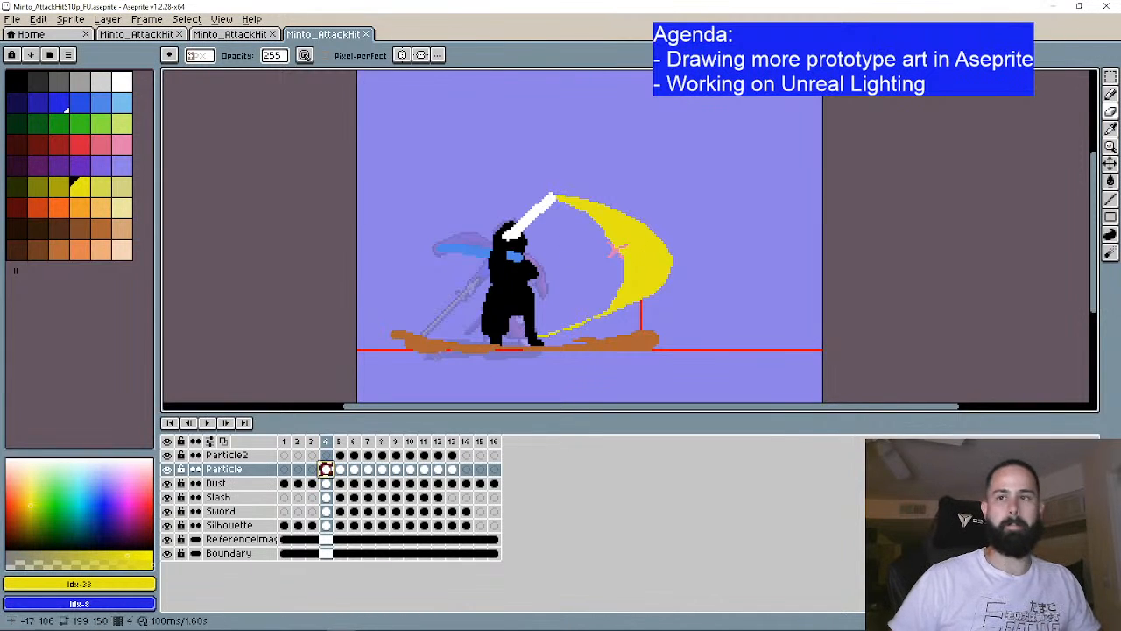
click(145, 33)
click(227, 422)
click(227, 422)
click(227, 422)
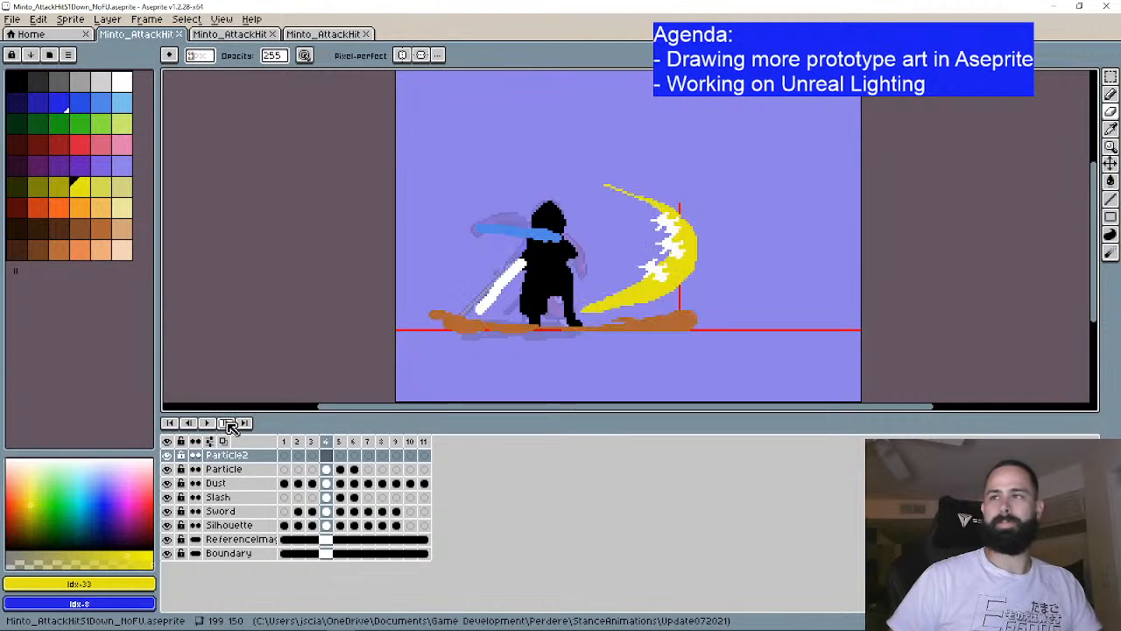
click(190, 424)
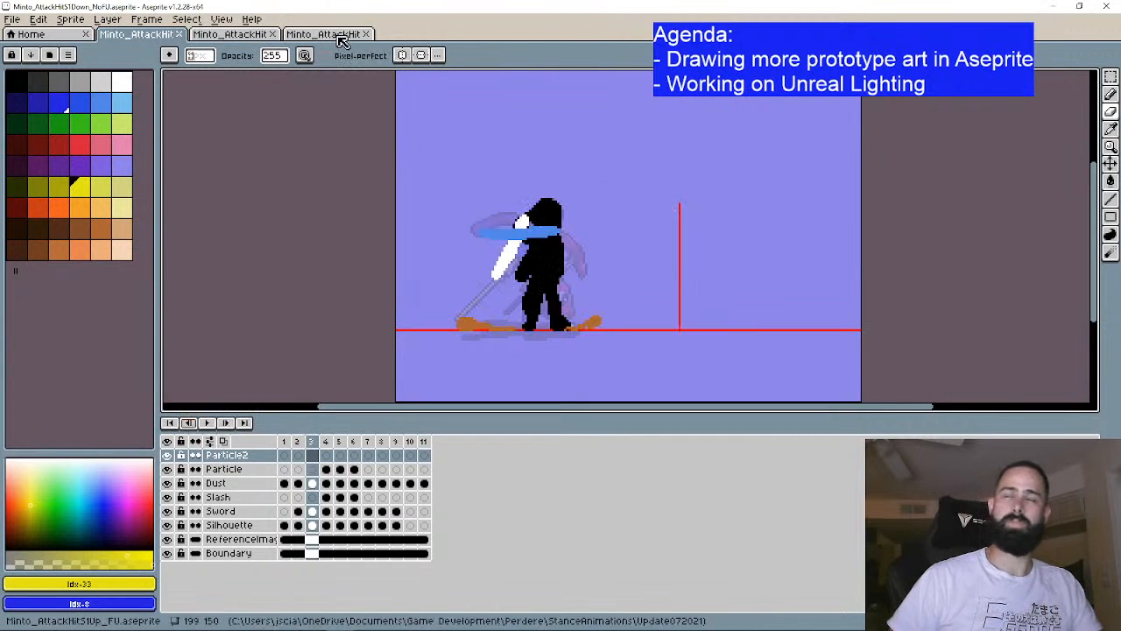
click(226, 425)
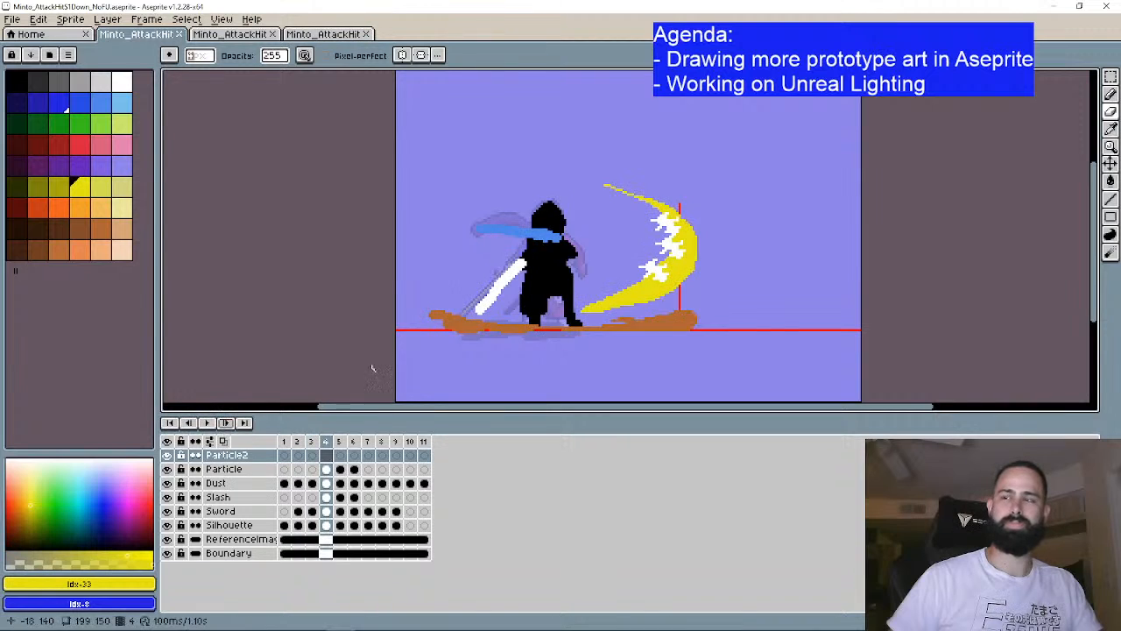
Step: Remove the white particles from frames 4 to 6 of the Particle layer and paste the copied pink burst into frame 4
click(327, 470)
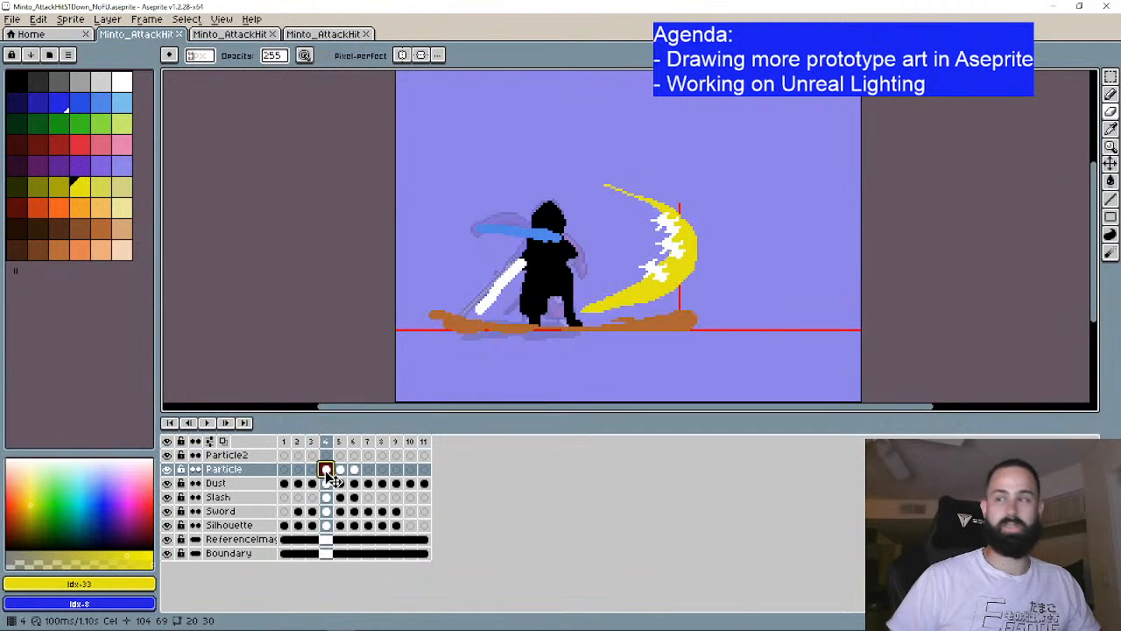
key(Delete)
click(341, 469)
key(Delete)
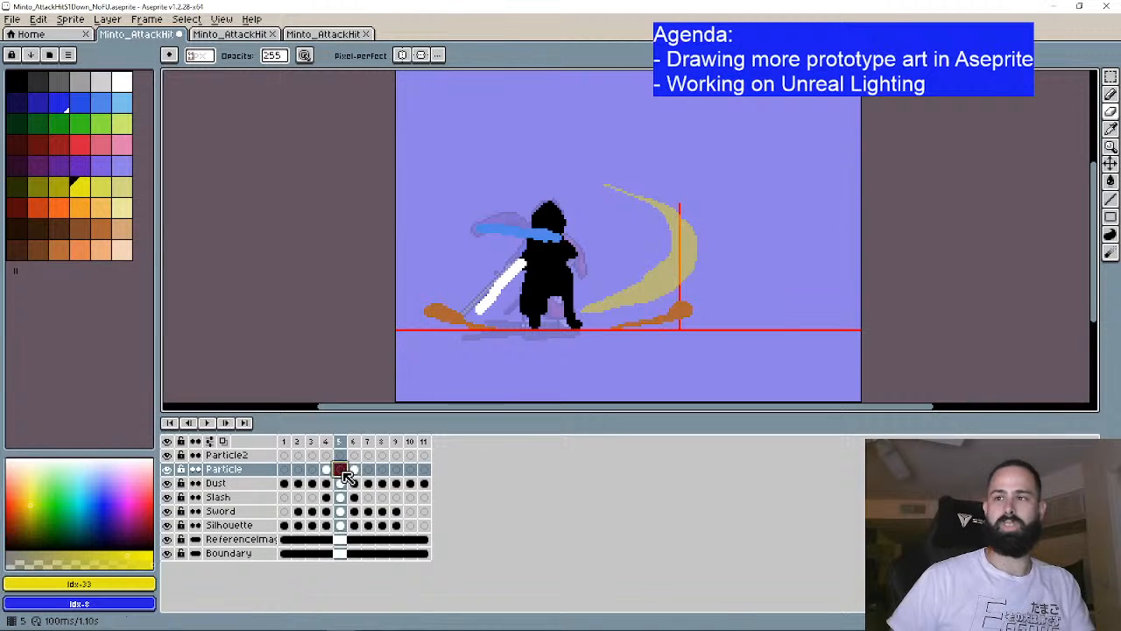
click(354, 469)
click(326, 469)
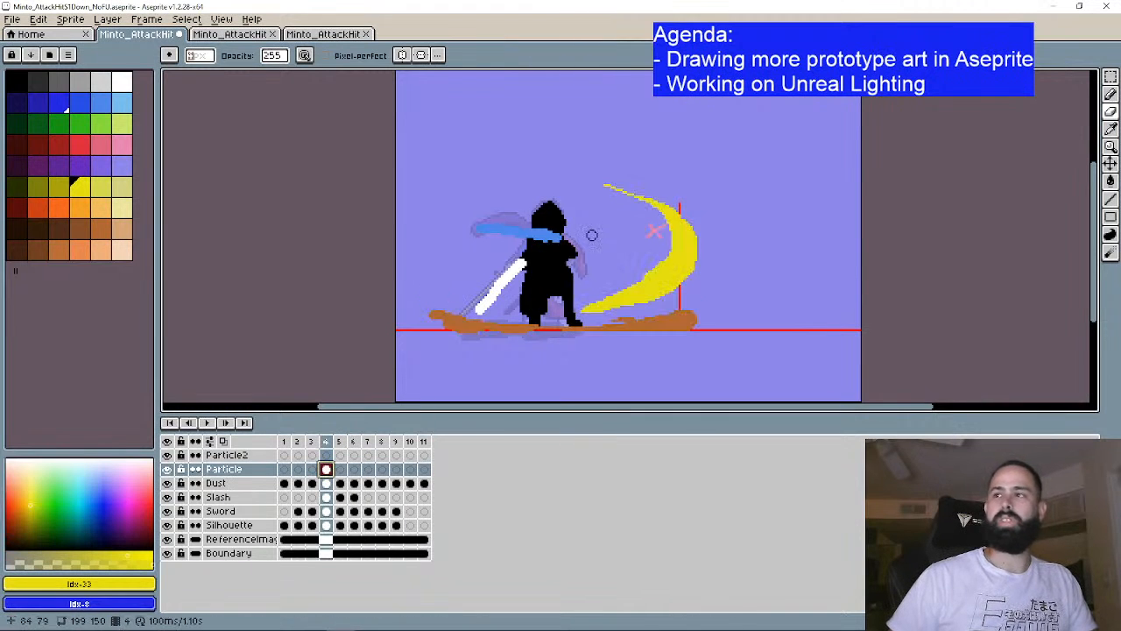
Step: Move the pink burst in frame 4 so it sits on the inner edge of the yellow slash
scroll(590, 233, up, 2)
scroll(542, 225, up, 1)
key(v)
drag(645, 220, 687, 273)
key(b)
scroll(783, 215, down, 3)
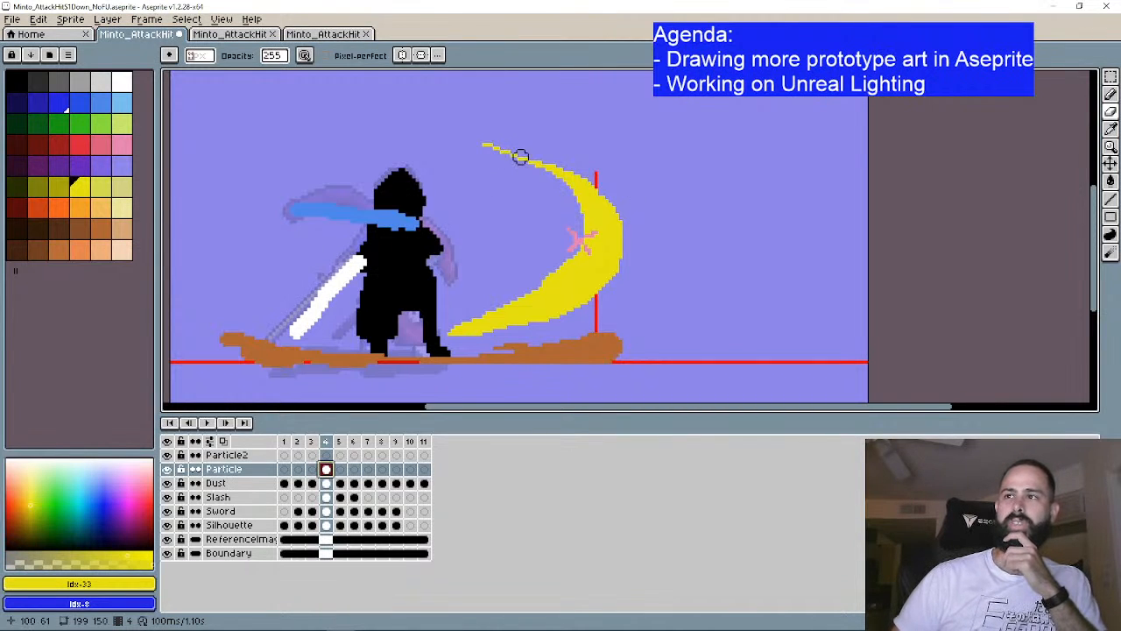
Step: Compare the hit particles of Minto_AttackHitS1Up_FU around frame 8 with frame 4 of Minto_AttackHitS1Down_NoFU
click(323, 33)
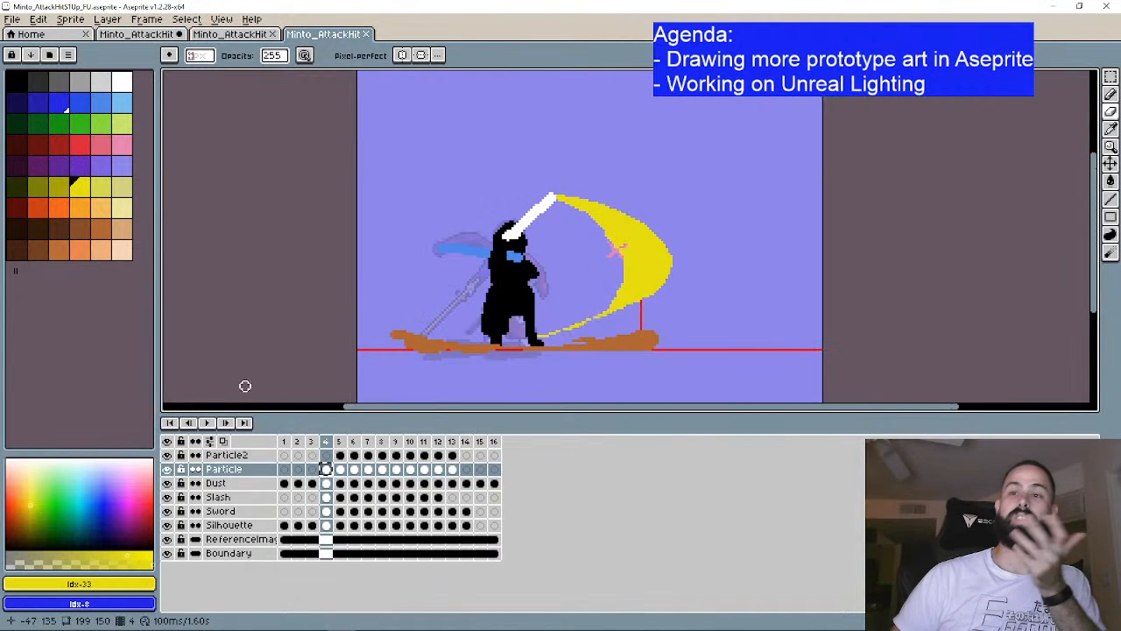
click(213, 422)
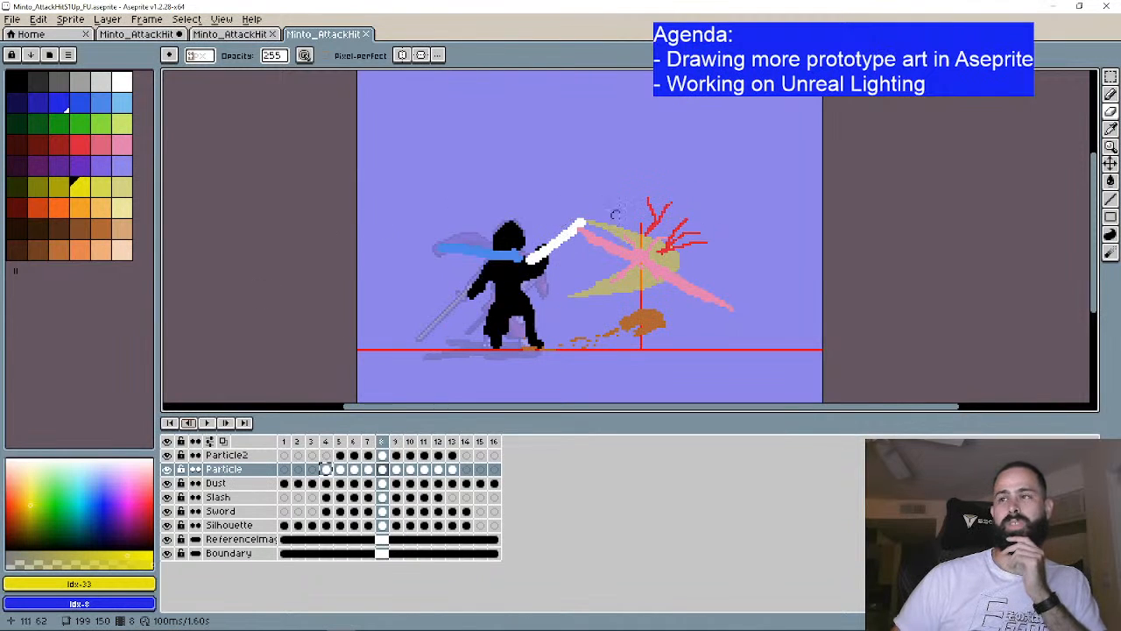
click(131, 33)
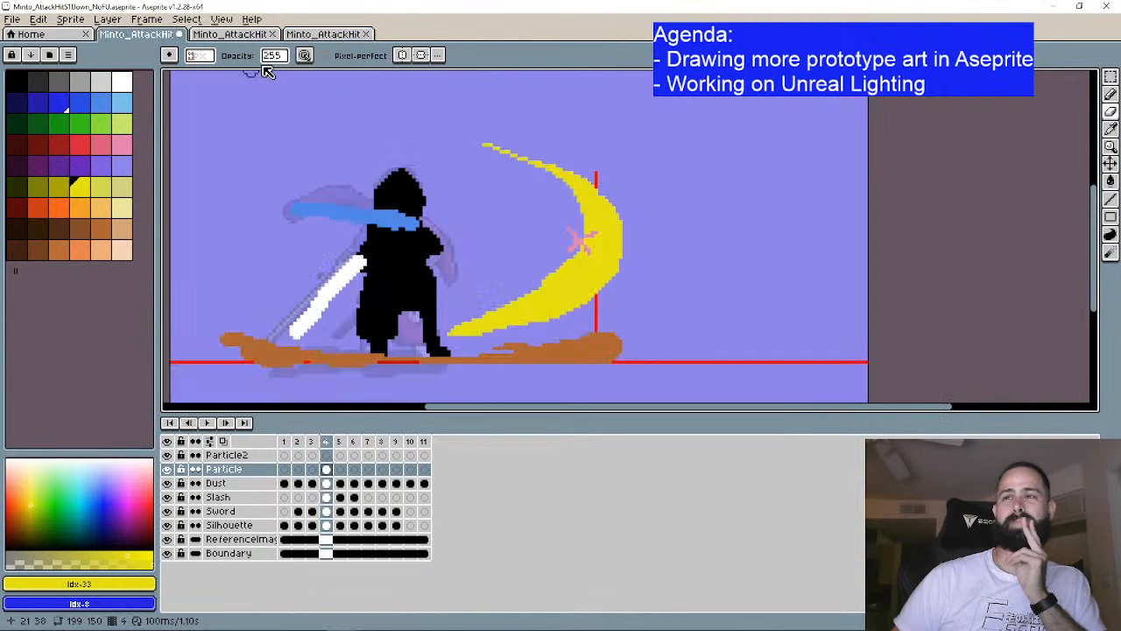
click(343, 36)
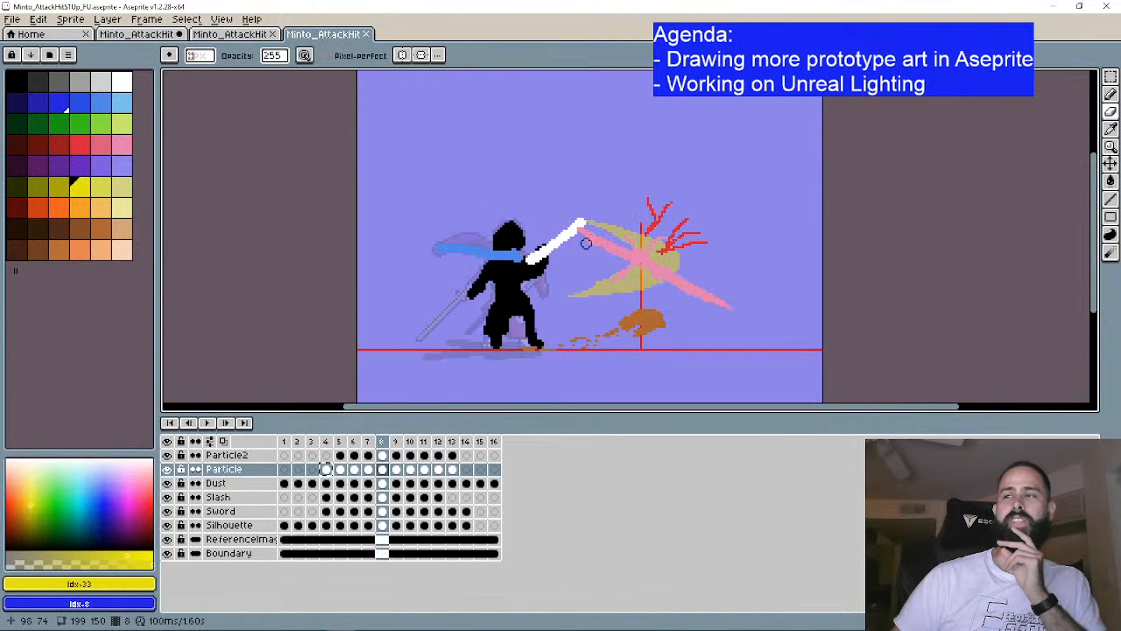
click(75, 33)
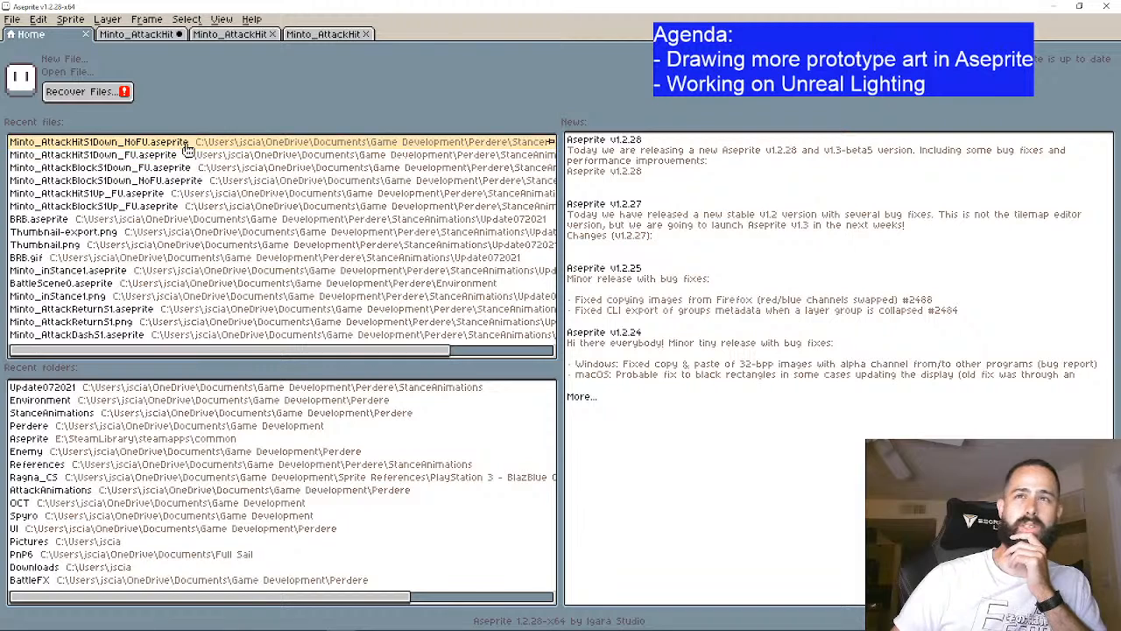
click(69, 72)
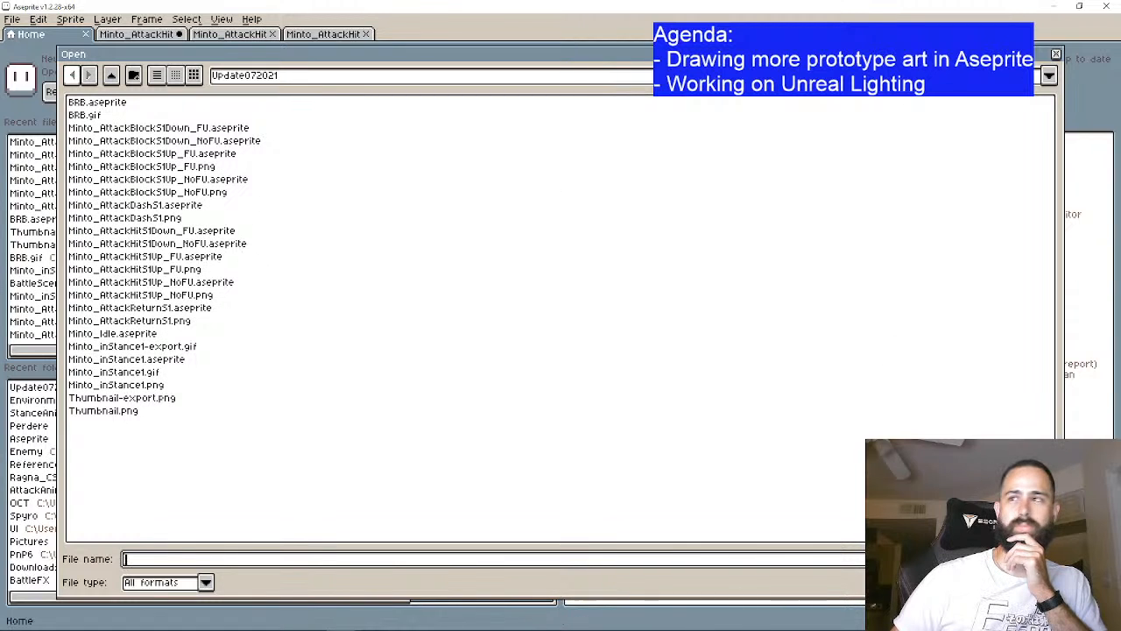
click(1026, 583)
Step: Step through Minto_AttackHitS1Up_FU frame by frame from frame 1 to frame 11 to study how the particles evolve, then return to the start
click(330, 37)
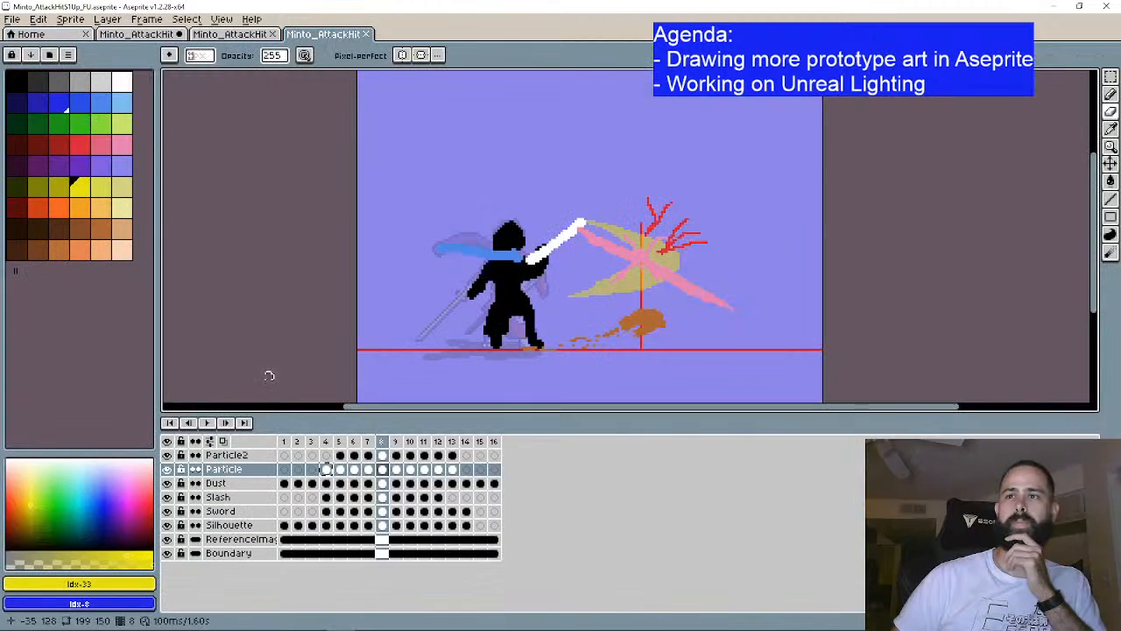
click(171, 422)
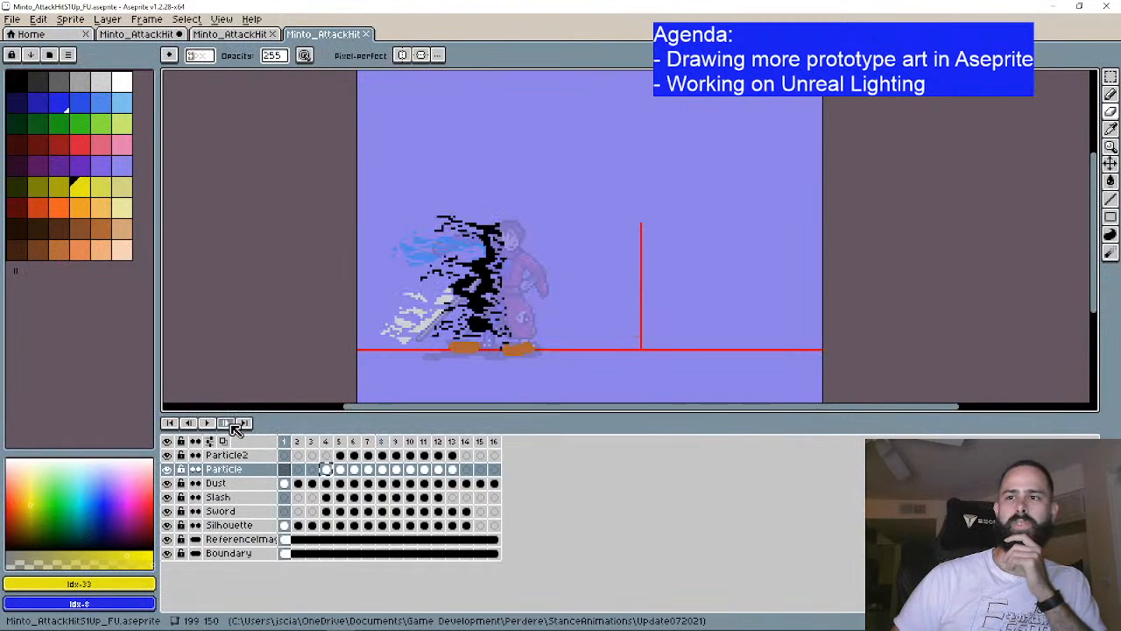
click(226, 422)
click(225, 422)
click(226, 422)
click(231, 422)
click(231, 423)
click(231, 422)
click(231, 422)
click(231, 422)
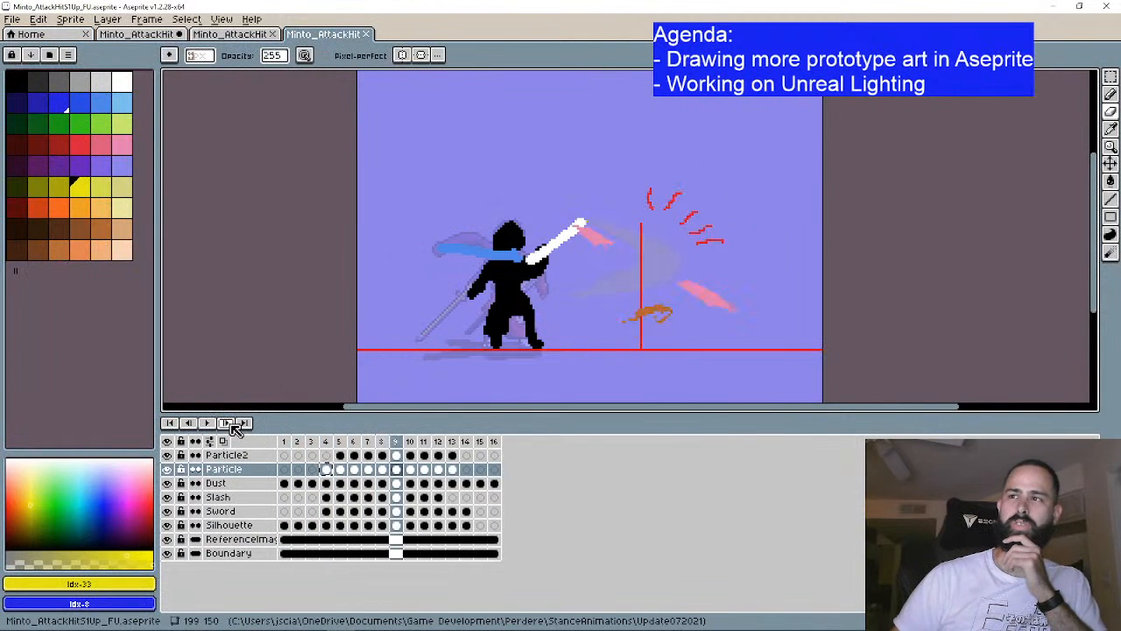
click(232, 422)
click(231, 422)
click(171, 423)
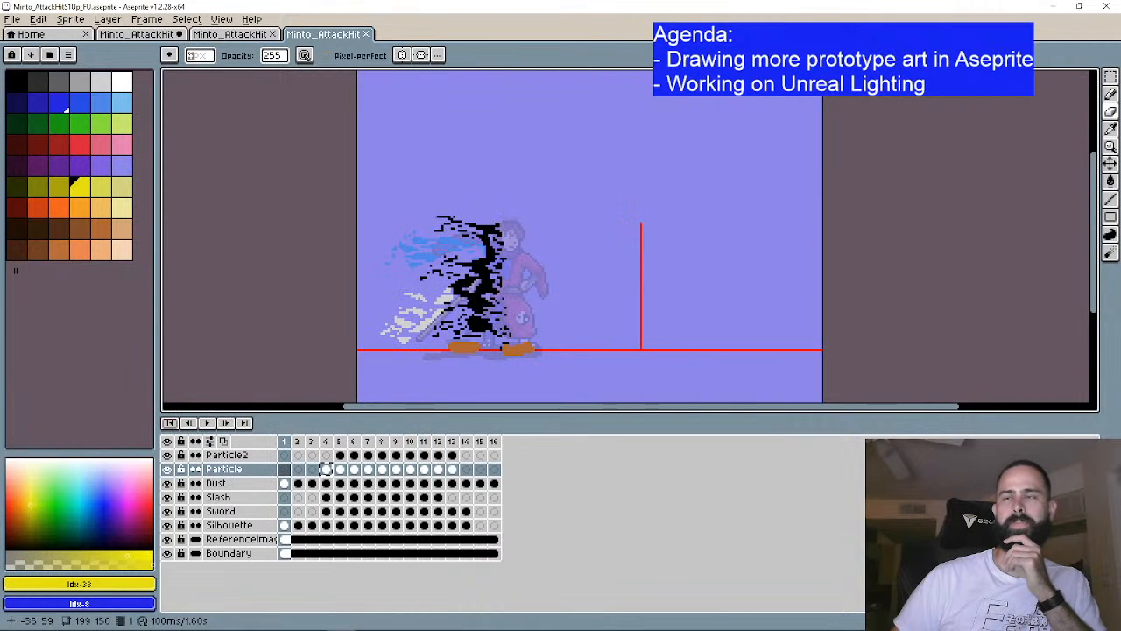
Step: Sample the burst's pink #e17eb0 from frame 4 of Minto_AttackHitS1Down_NoFU and make the Pencil the active tool
click(223, 34)
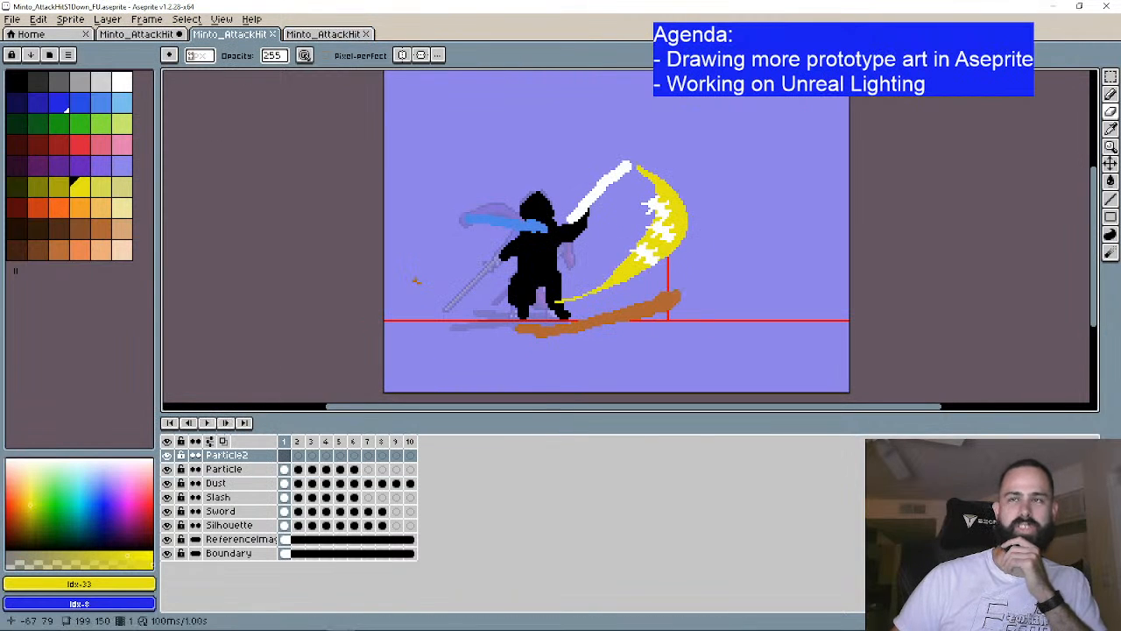
click(162, 37)
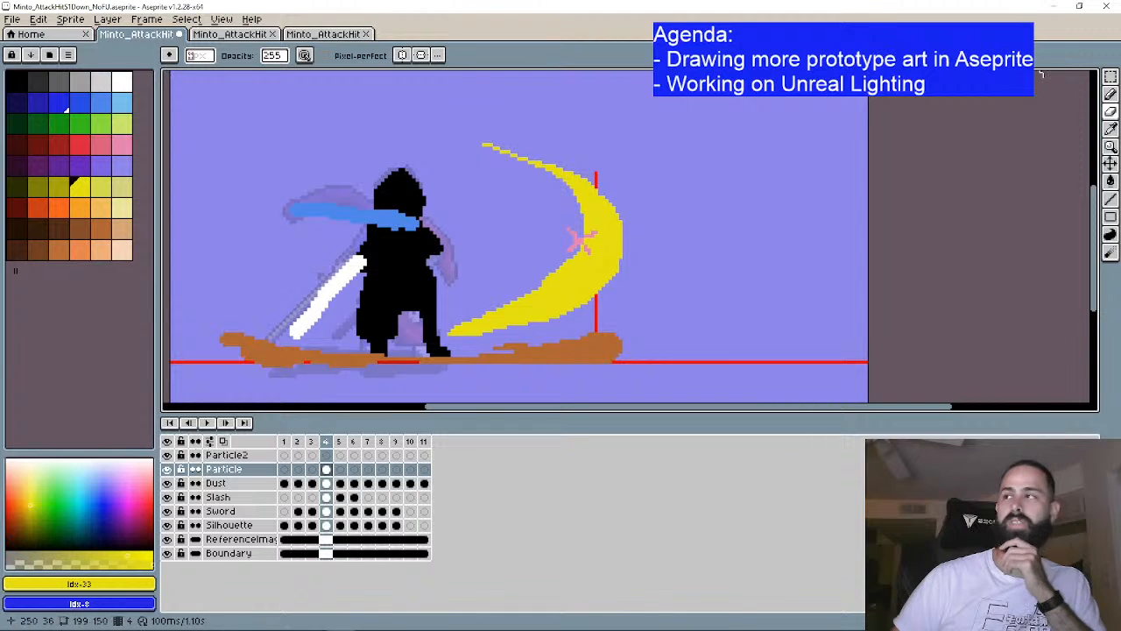
click(225, 422)
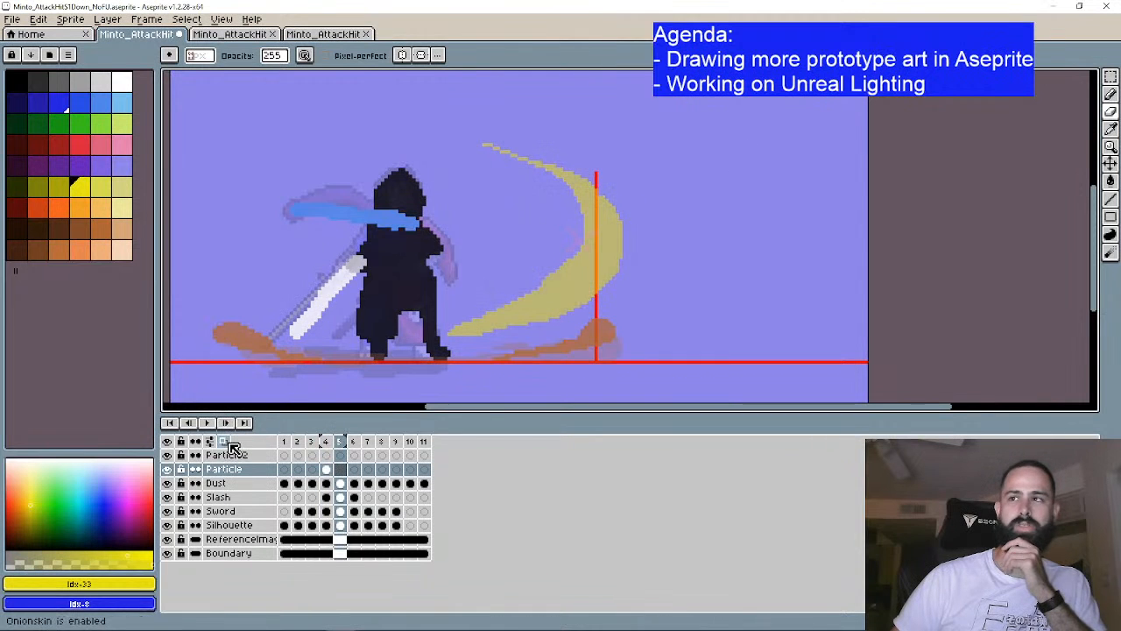
click(1110, 93)
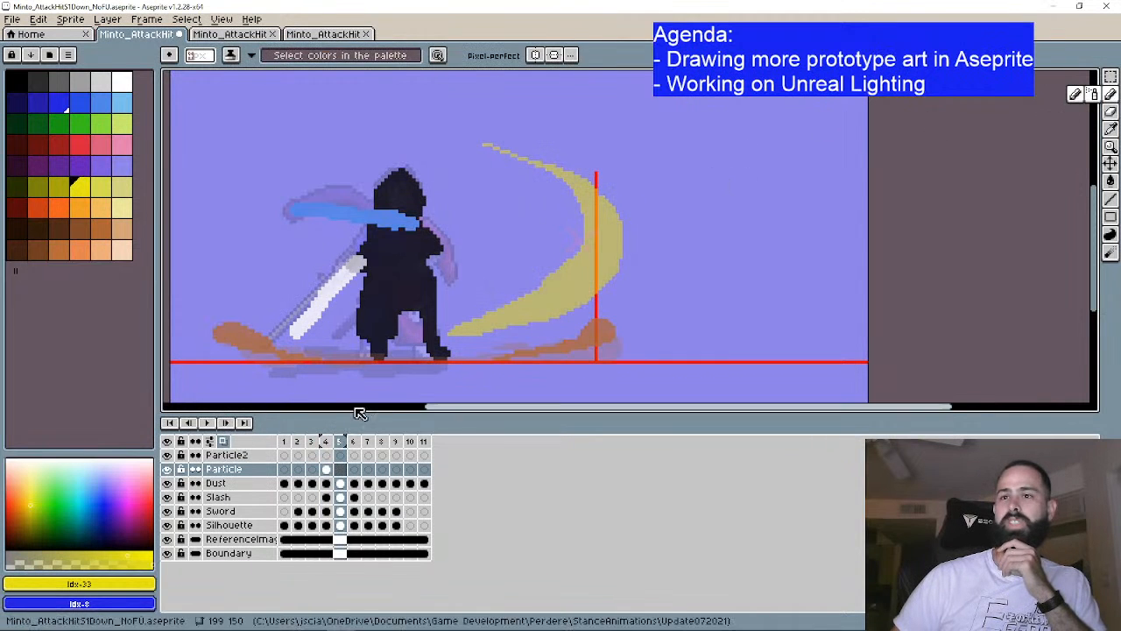
click(187, 422)
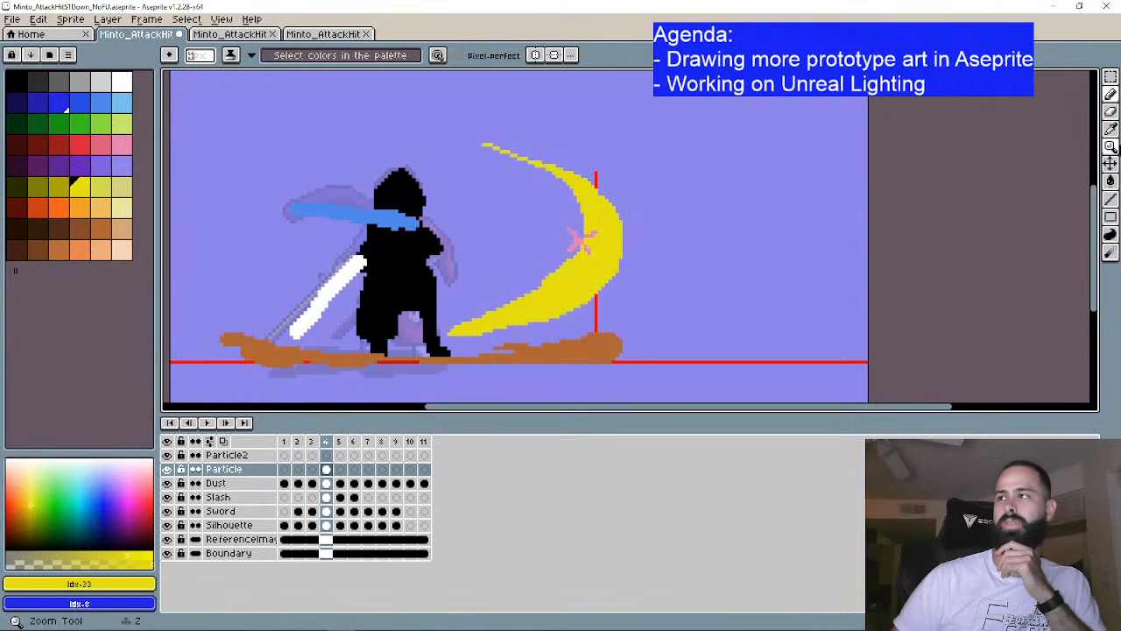
key(i)
scroll(665, 236, up, 3)
click(390, 228)
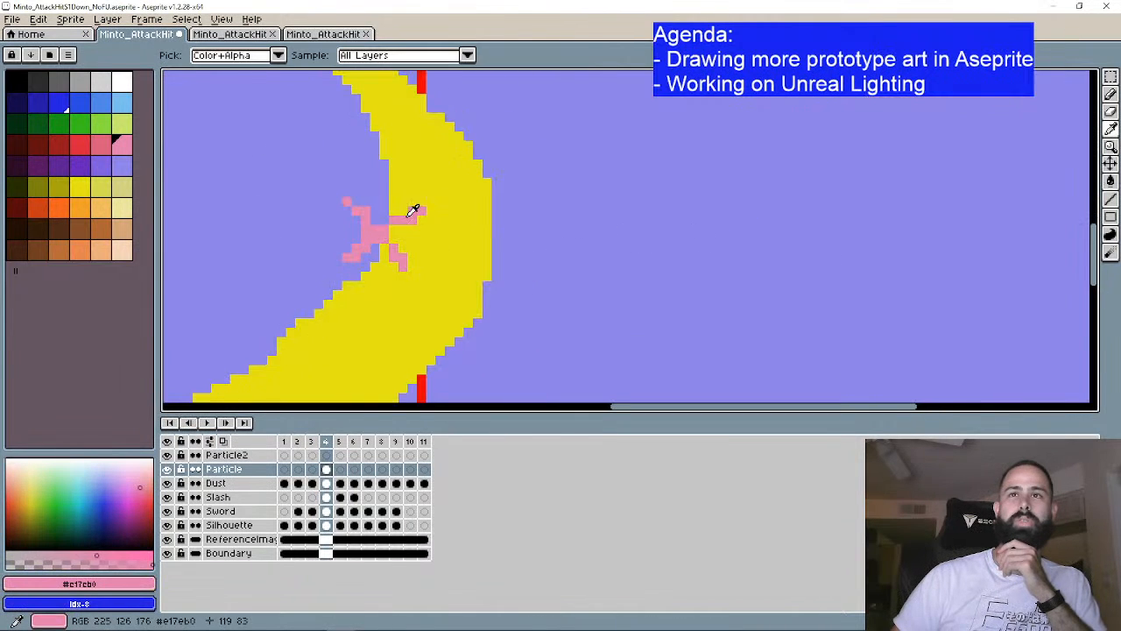
scroll(540, 213, down, 2)
scroll(539, 212, down, 1)
click(1110, 94)
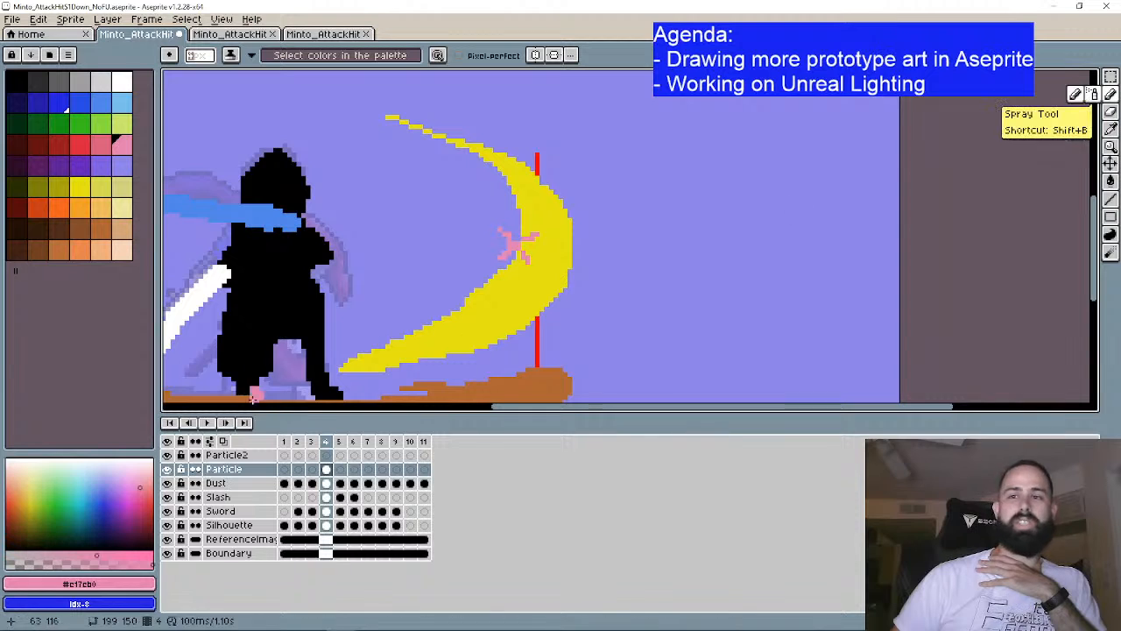
Step: With onion skinning on, draw a long diagonal pink streak across the yellow slash on the Particle layer in frame 5
click(226, 440)
key(Right)
scroll(427, 245, down, 1)
drag(414, 243, 454, 254)
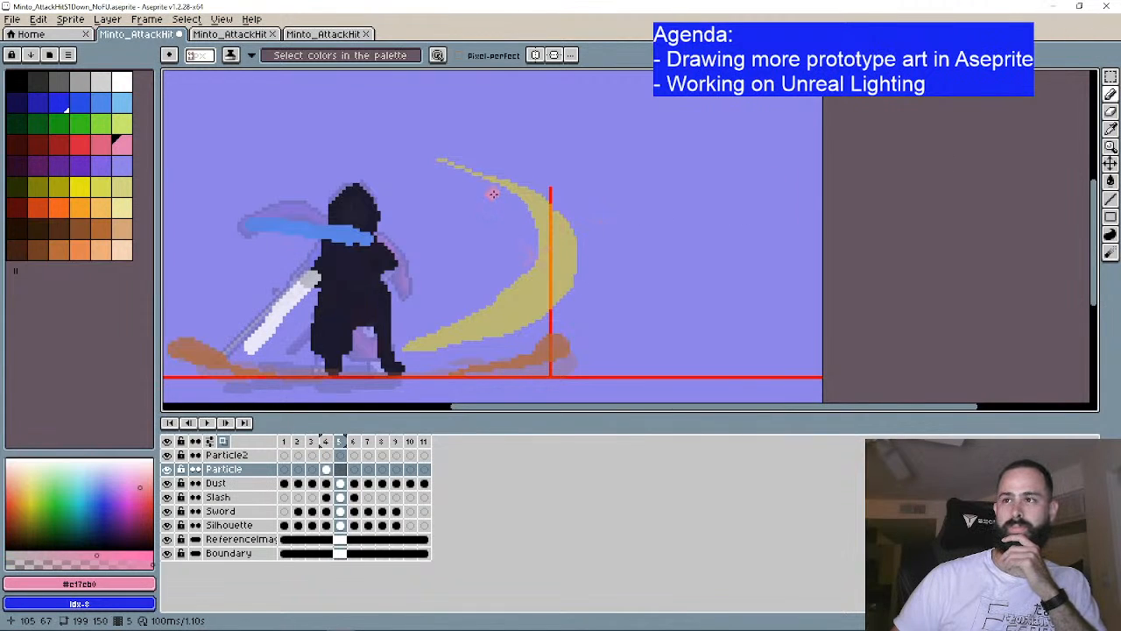
drag(482, 185, 594, 318)
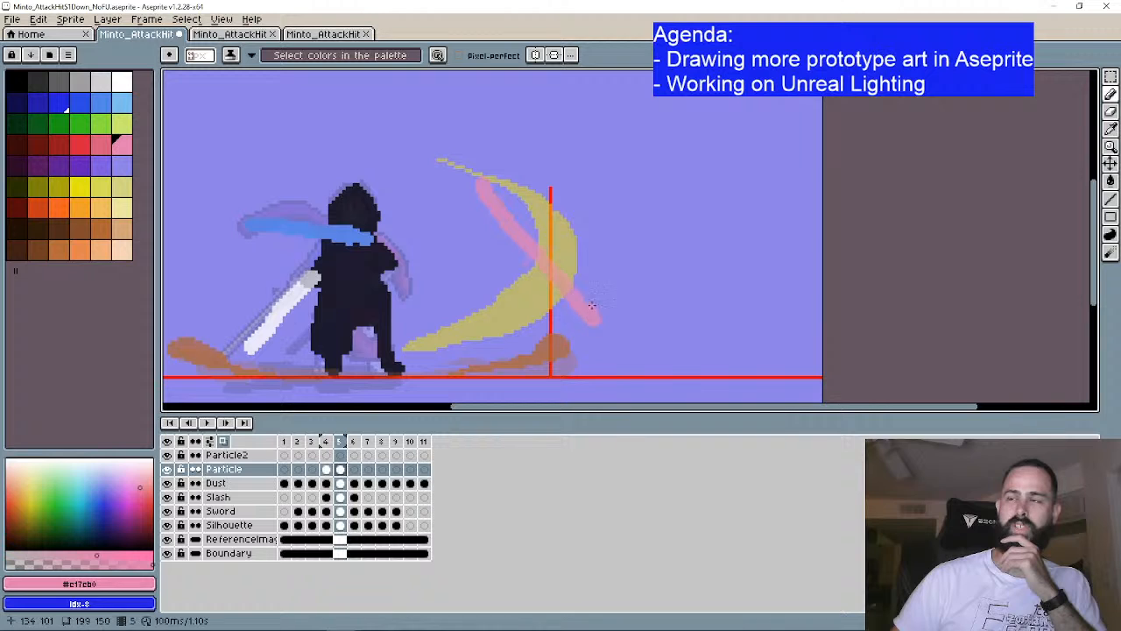
click(480, 179)
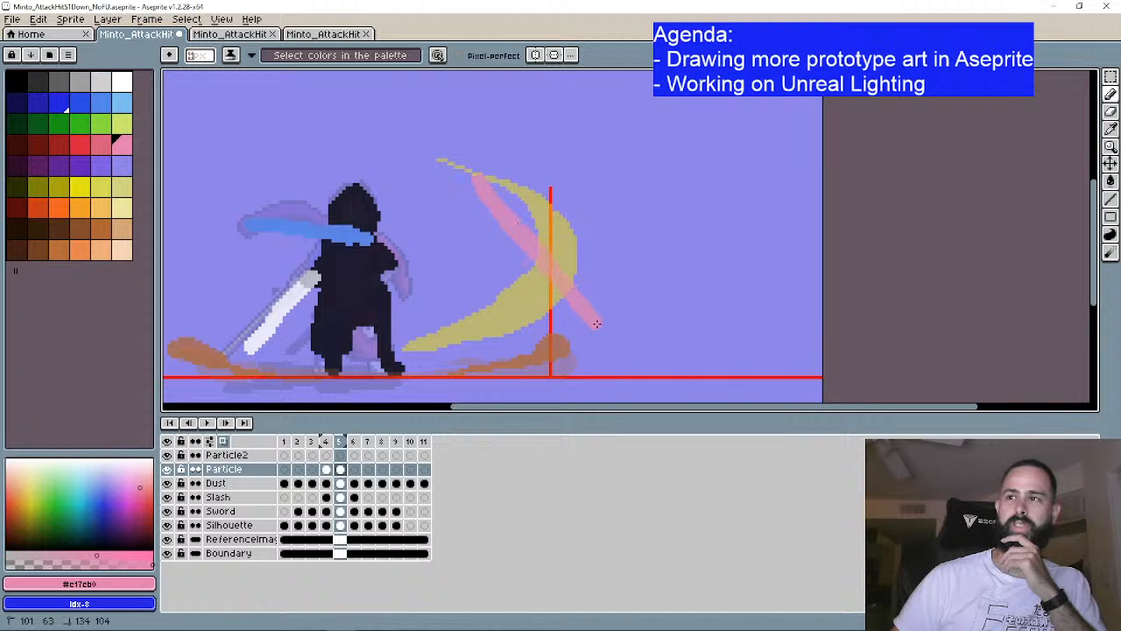
Step: Study the hit particles in frames 5 and 6 of Minto_AttackHitS1Up_FU and return to Minto_AttackHitS1Down_NoFU
click(324, 34)
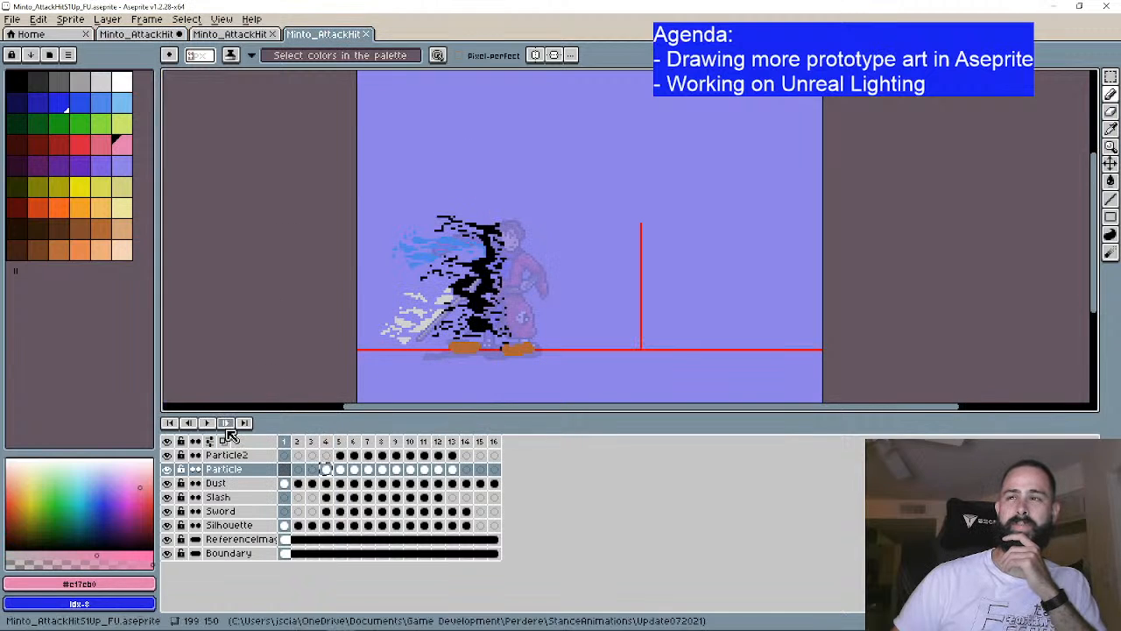
click(226, 423)
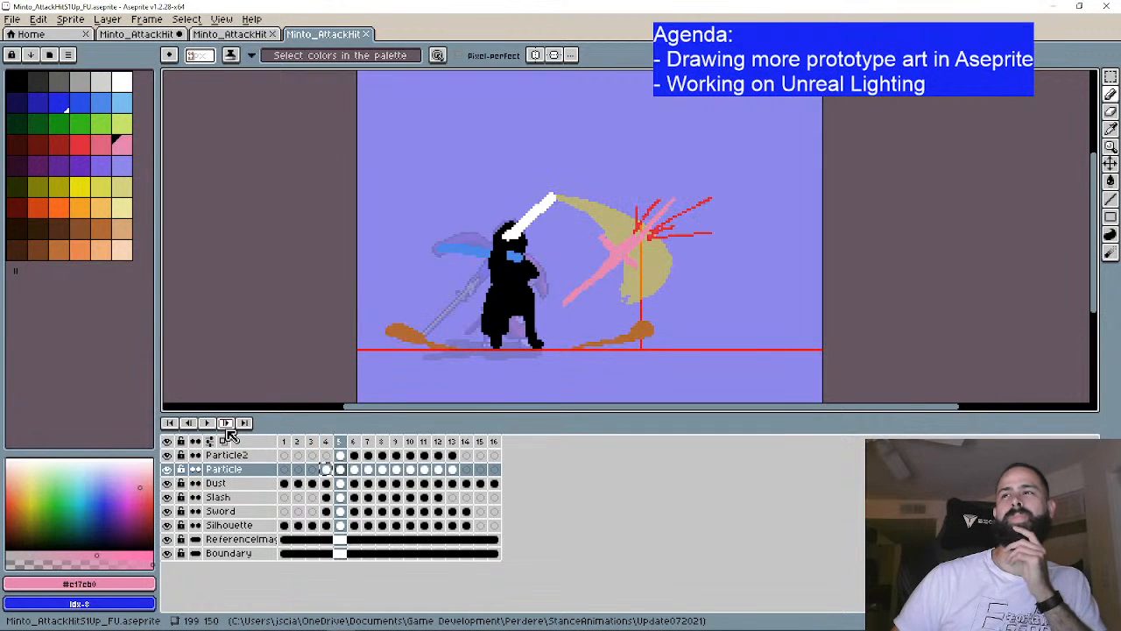
click(227, 428)
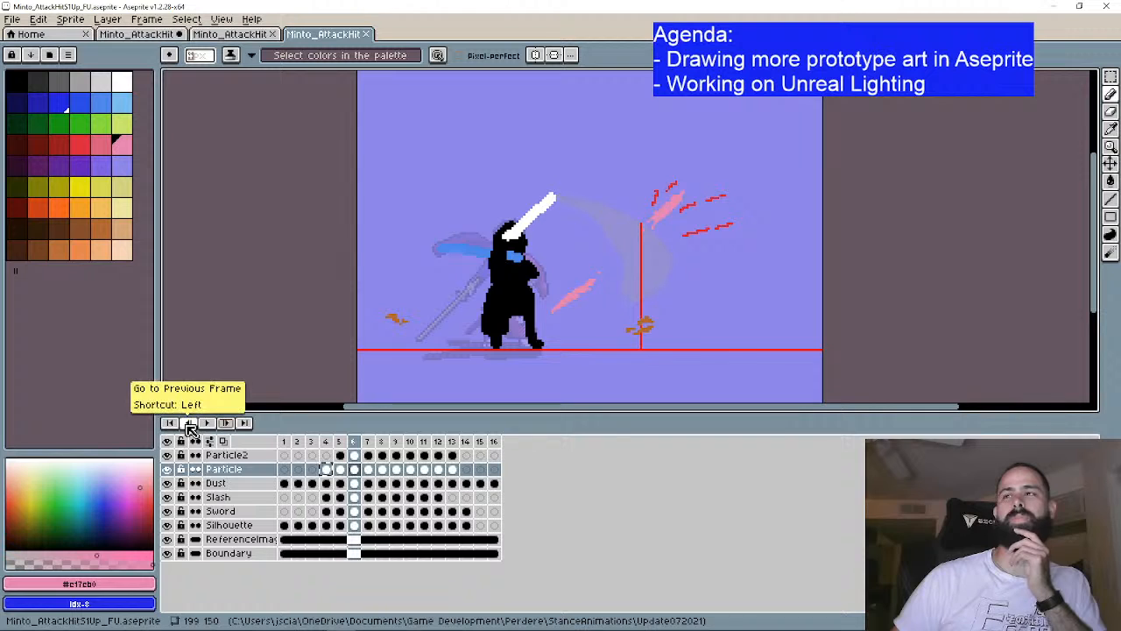
click(189, 426)
click(136, 34)
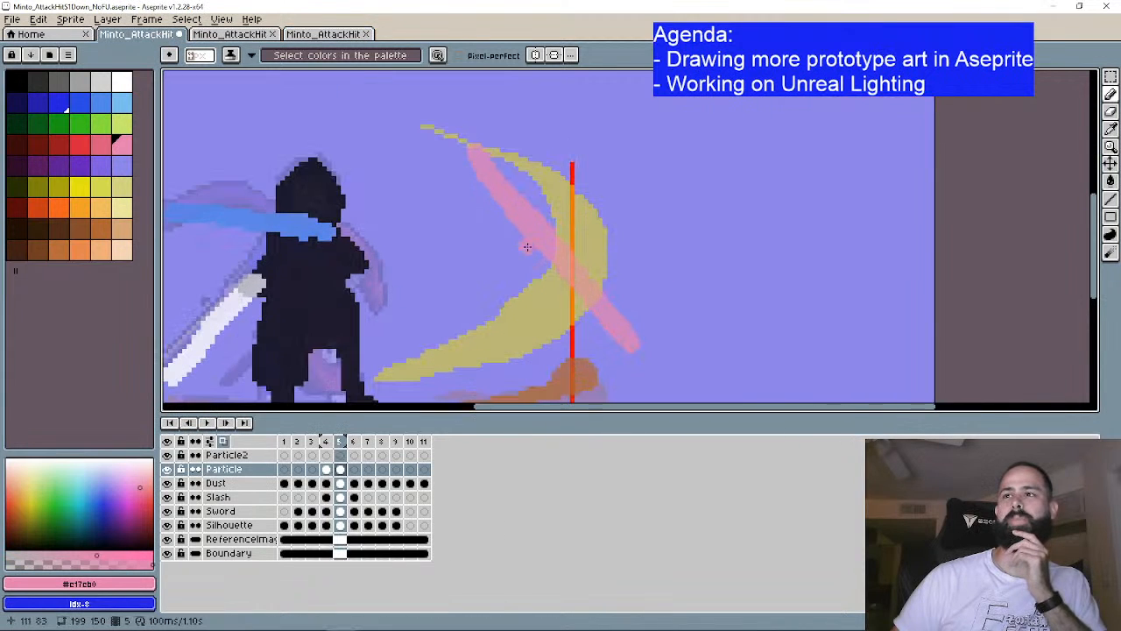
Step: Add a short crossing arm at the middle of frame 5's pink streak and extend the streak's ends into tapered points
drag(548, 258, 526, 267)
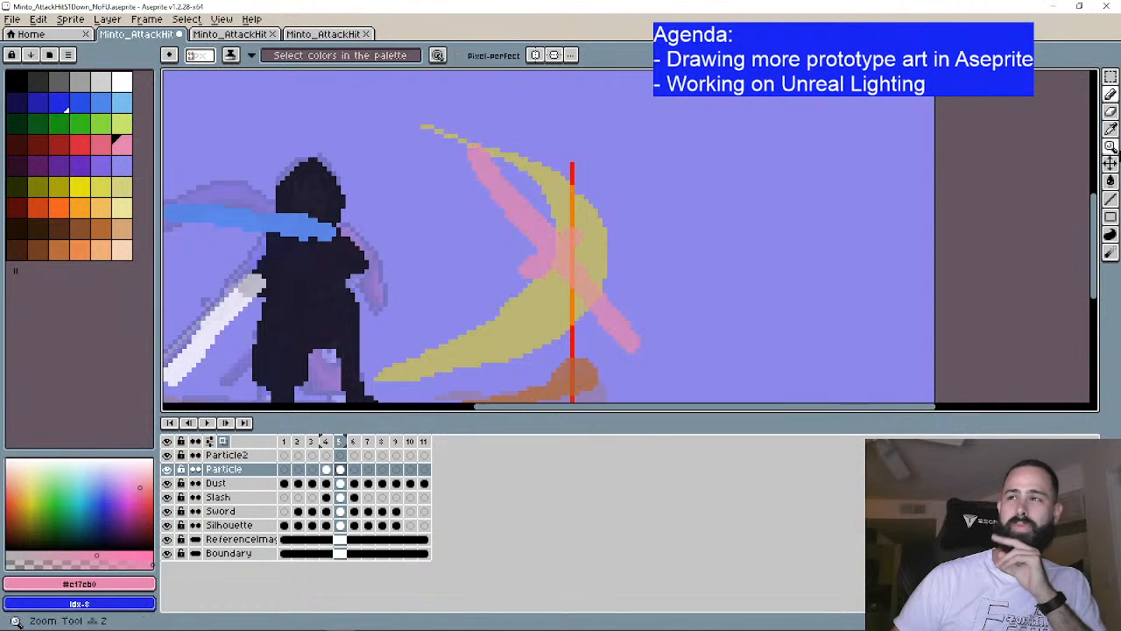
key(b)
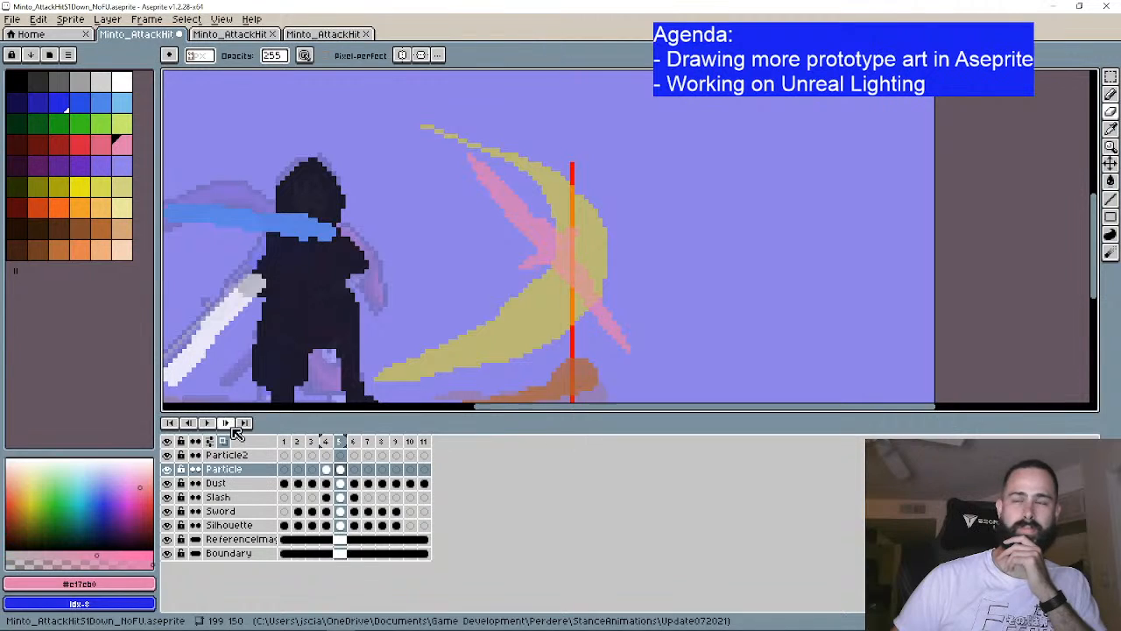
click(1113, 94)
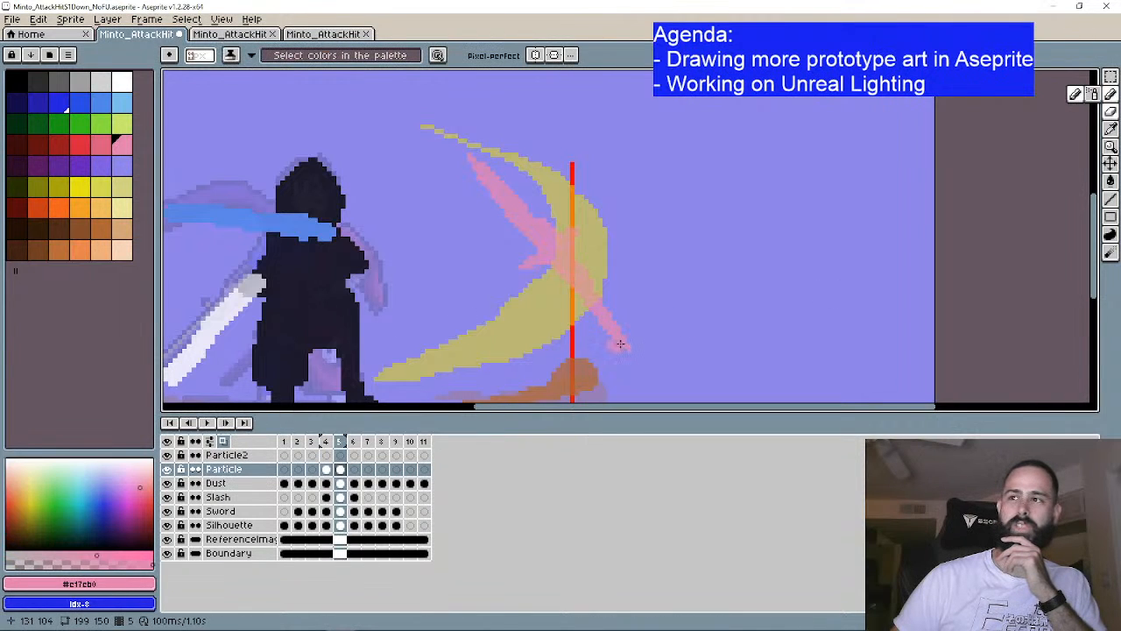
drag(619, 344, 644, 368)
drag(483, 166, 452, 139)
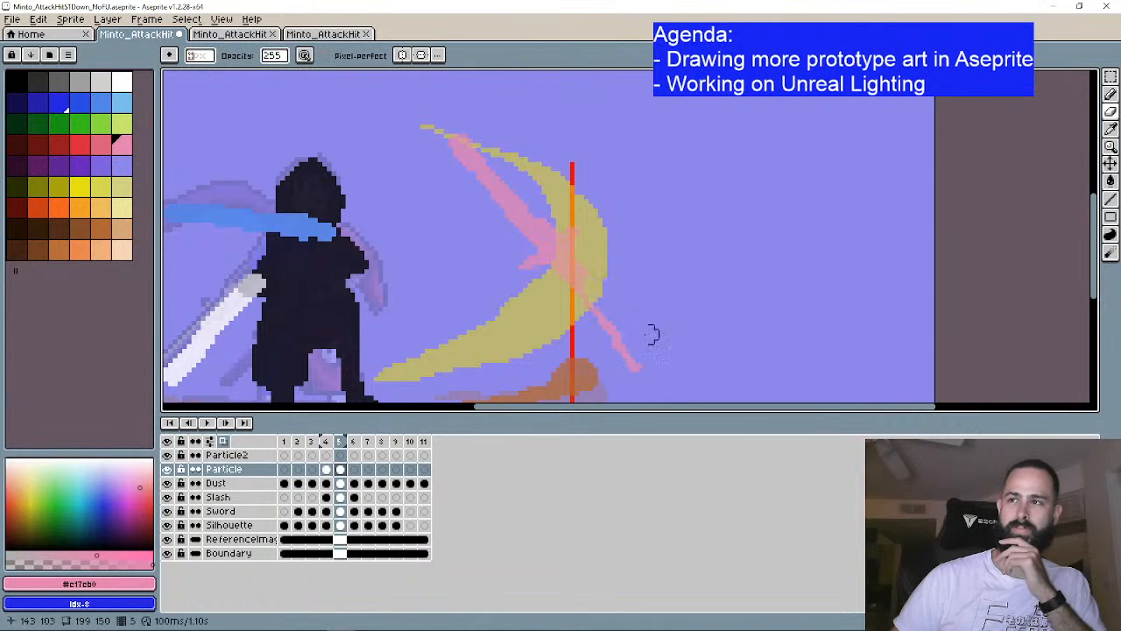
click(1109, 94)
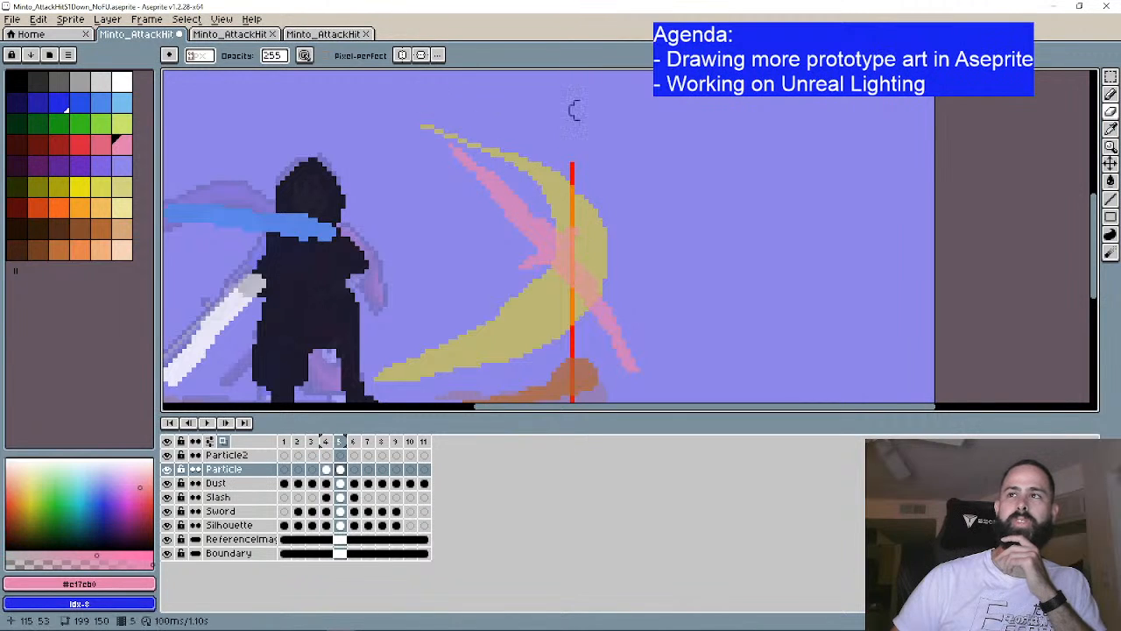
Step: Redraw the lower end of frame 5's pink streak and erase its edges down to a sharp tip
scroll(672, 137, down, 1)
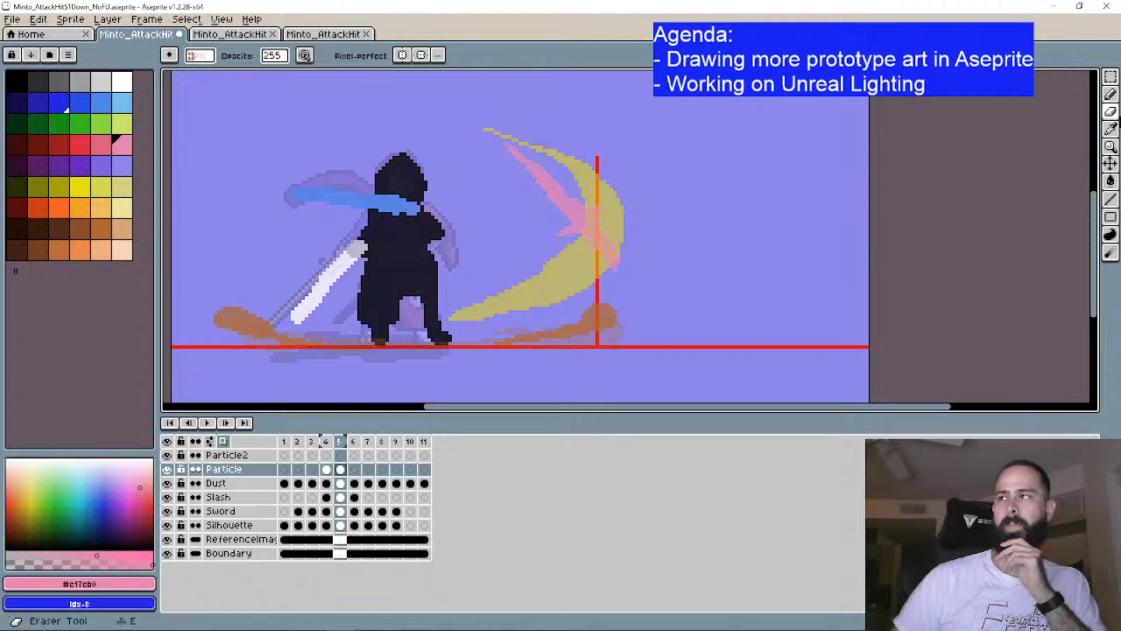
click(1111, 128)
scroll(592, 253, up, 1)
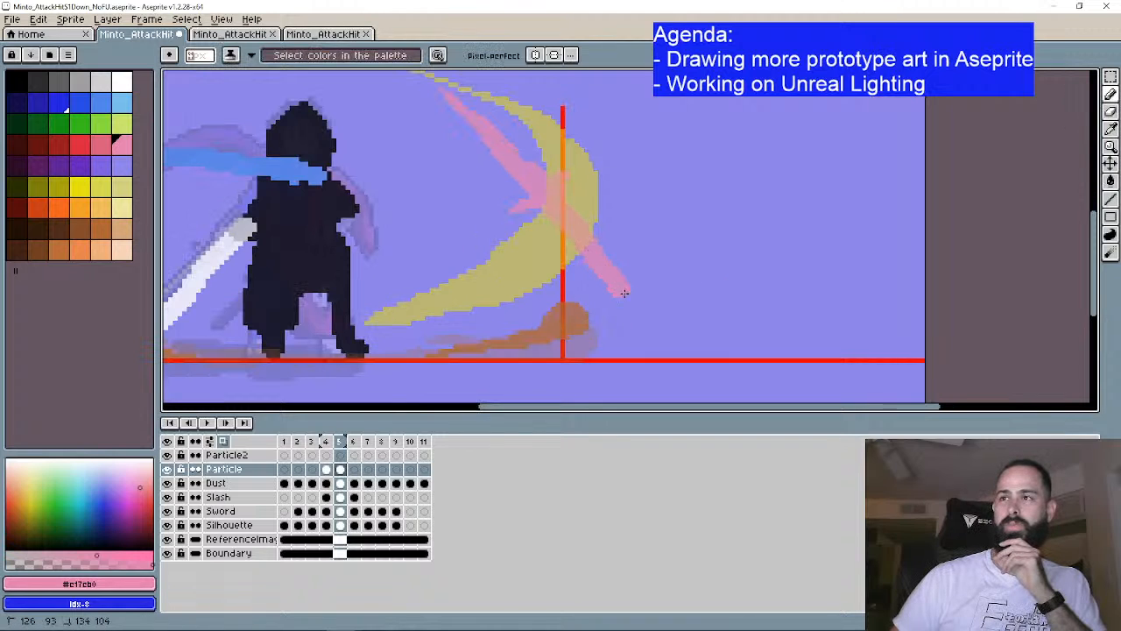
key(b)
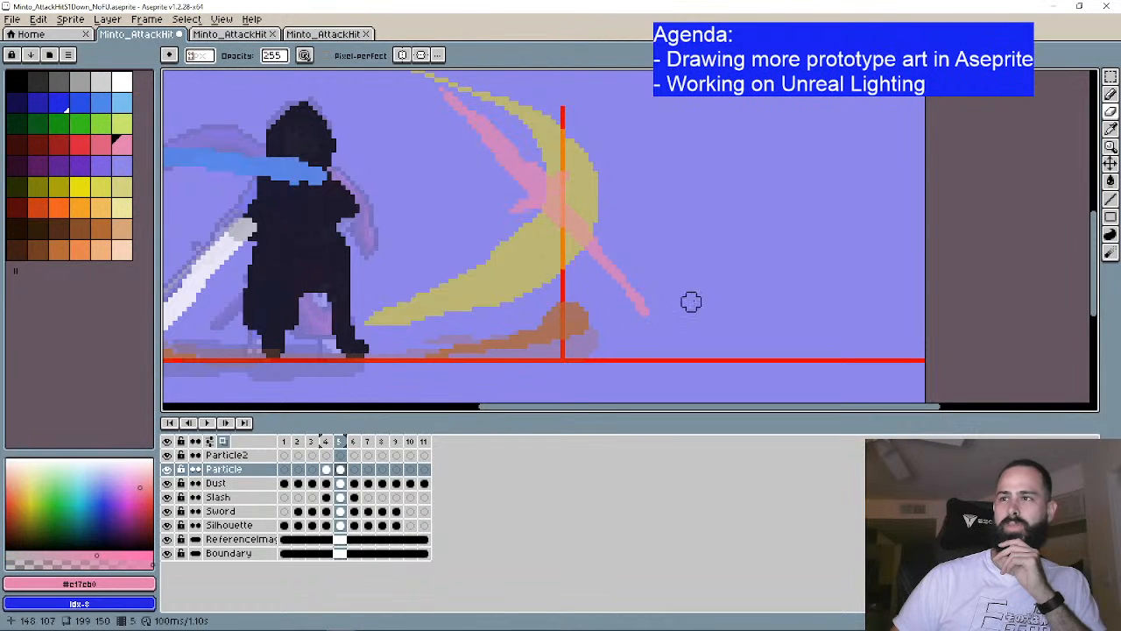
click(1110, 93)
scroll(673, 244, up, 1)
drag(638, 332, 599, 285)
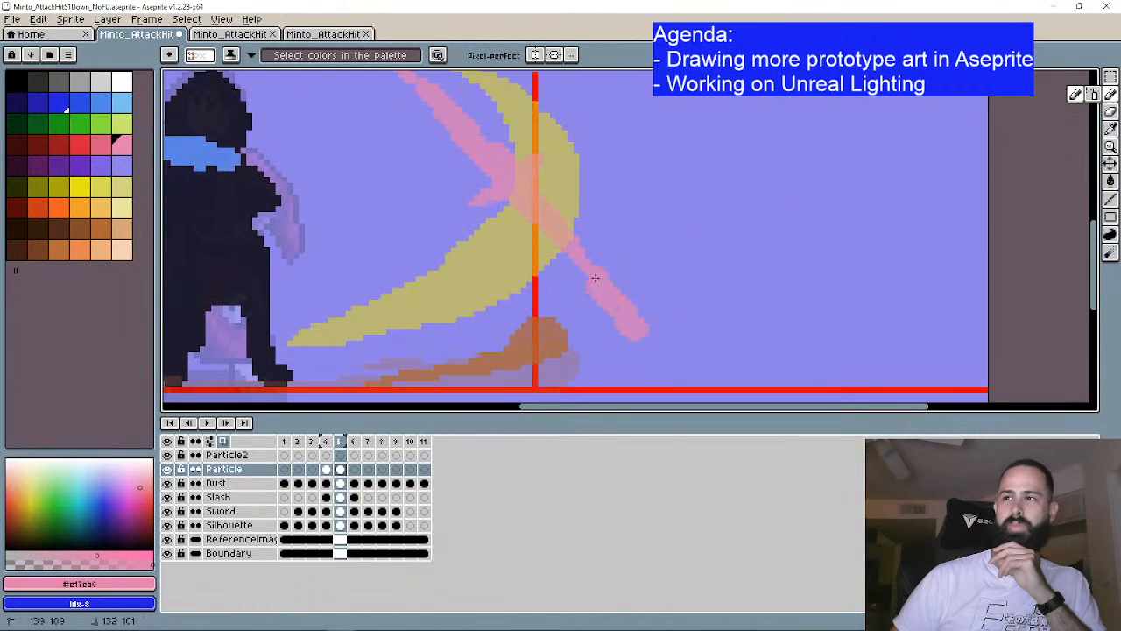
key(b)
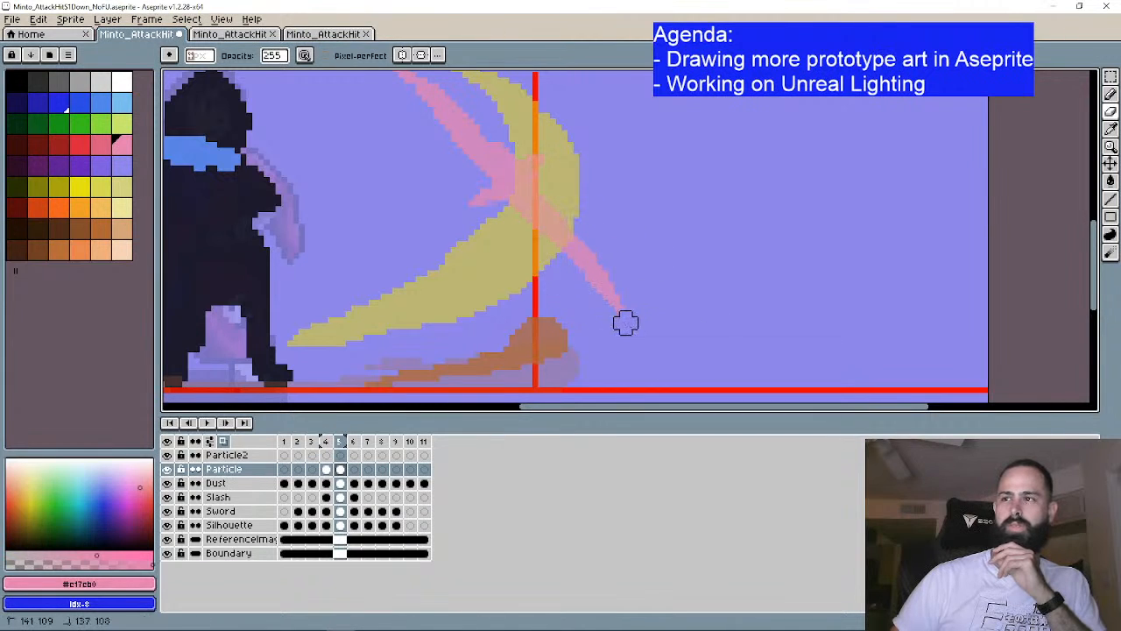
scroll(699, 238, down, 2)
drag(699, 239, 671, 241)
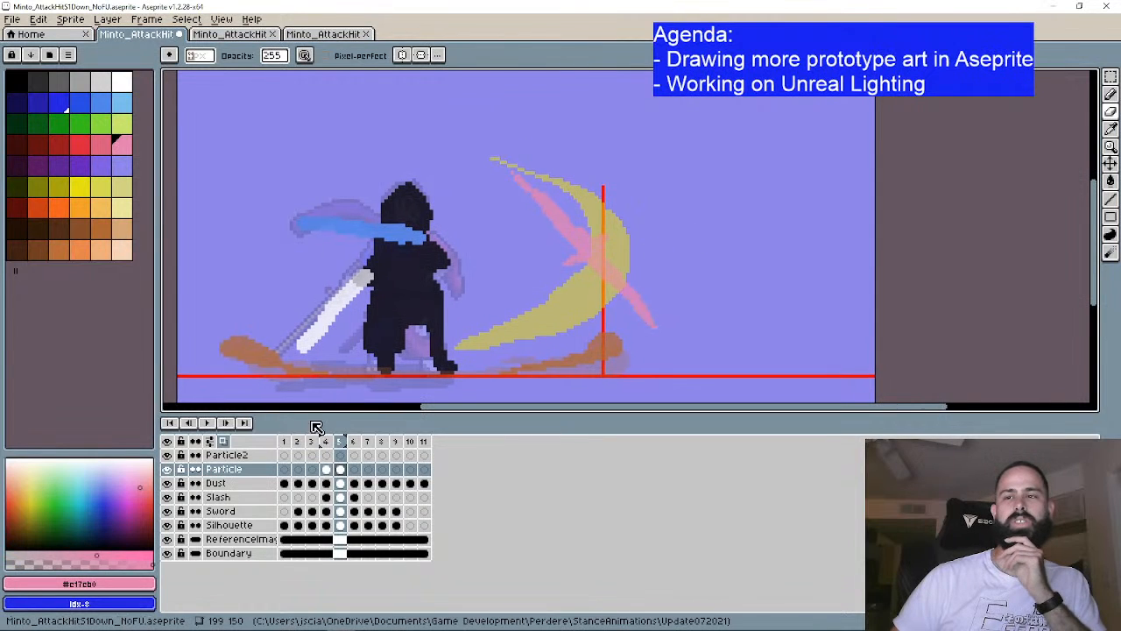
Step: Advance to frame 6 and compare it with the particles in frames 5 and 6 of Minto_AttackHitS1Up_FU
click(244, 423)
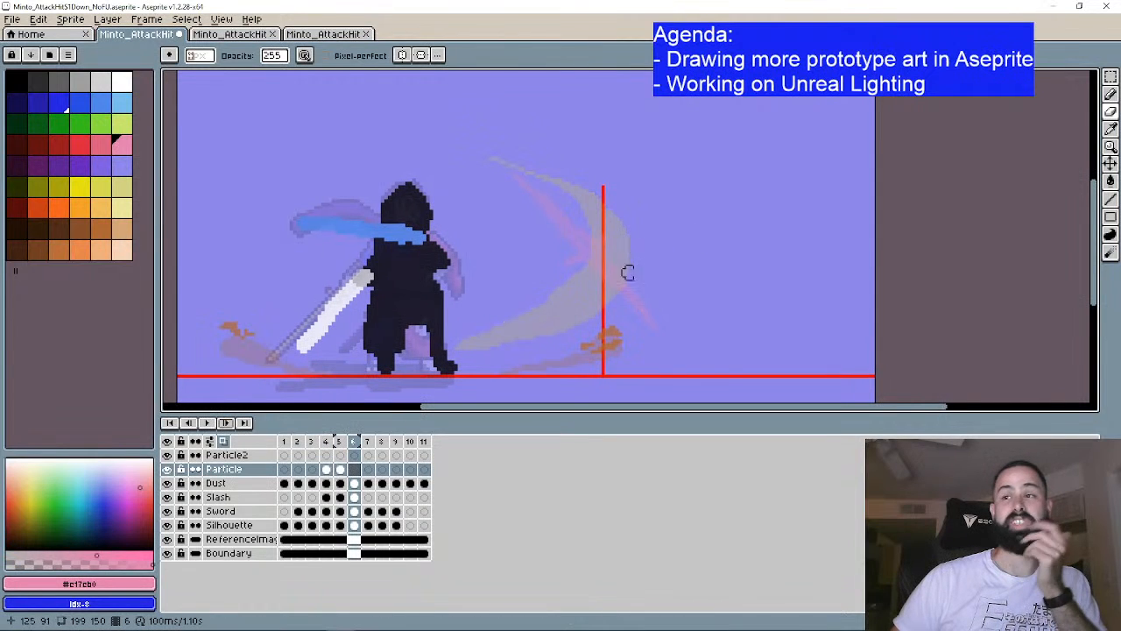
drag(739, 236, 691, 205)
scroll(620, 261, up, 1)
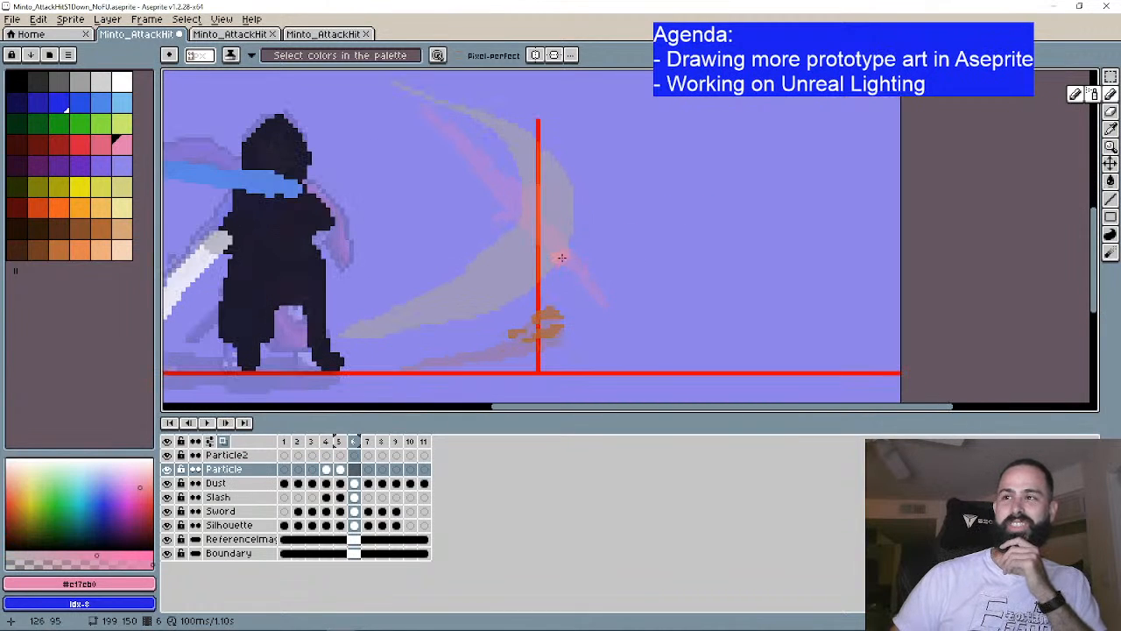
click(323, 33)
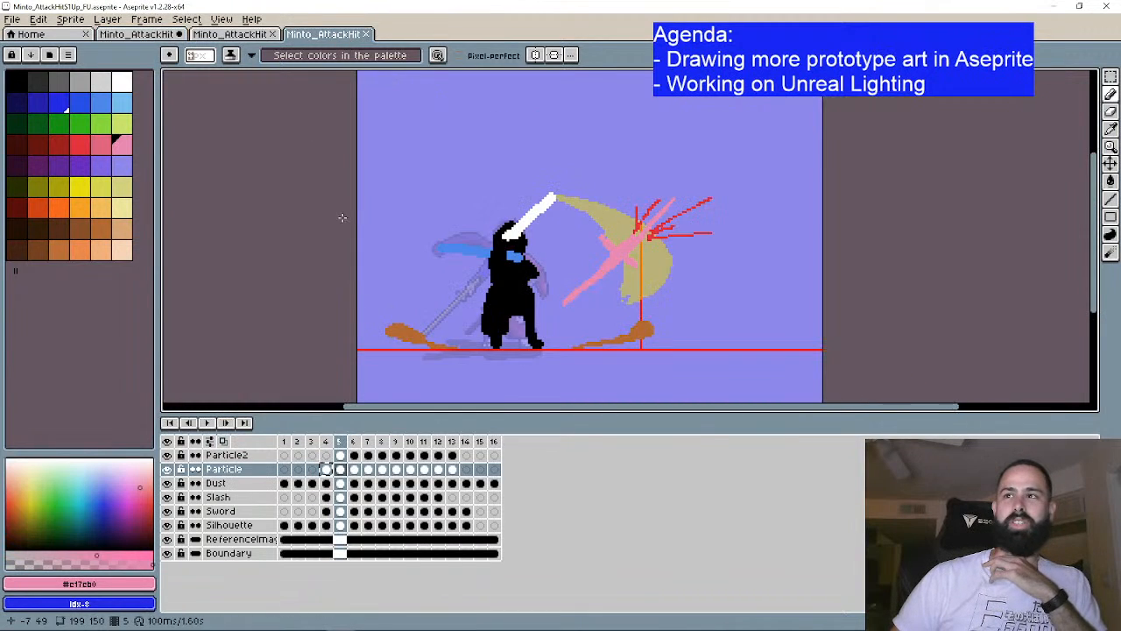
click(226, 423)
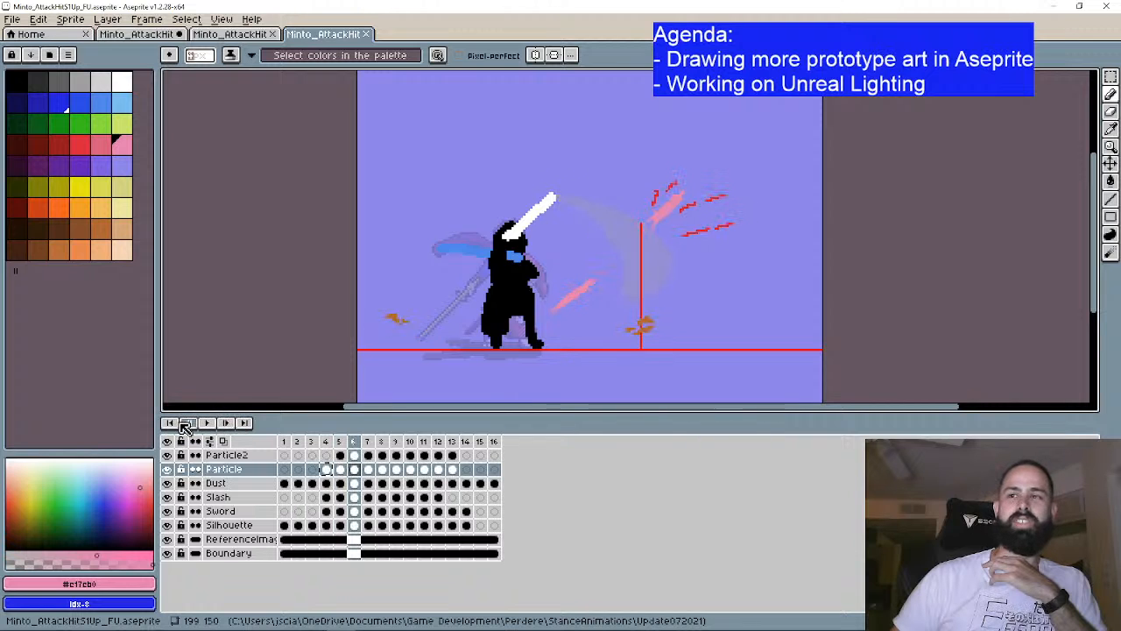
click(188, 423)
click(226, 423)
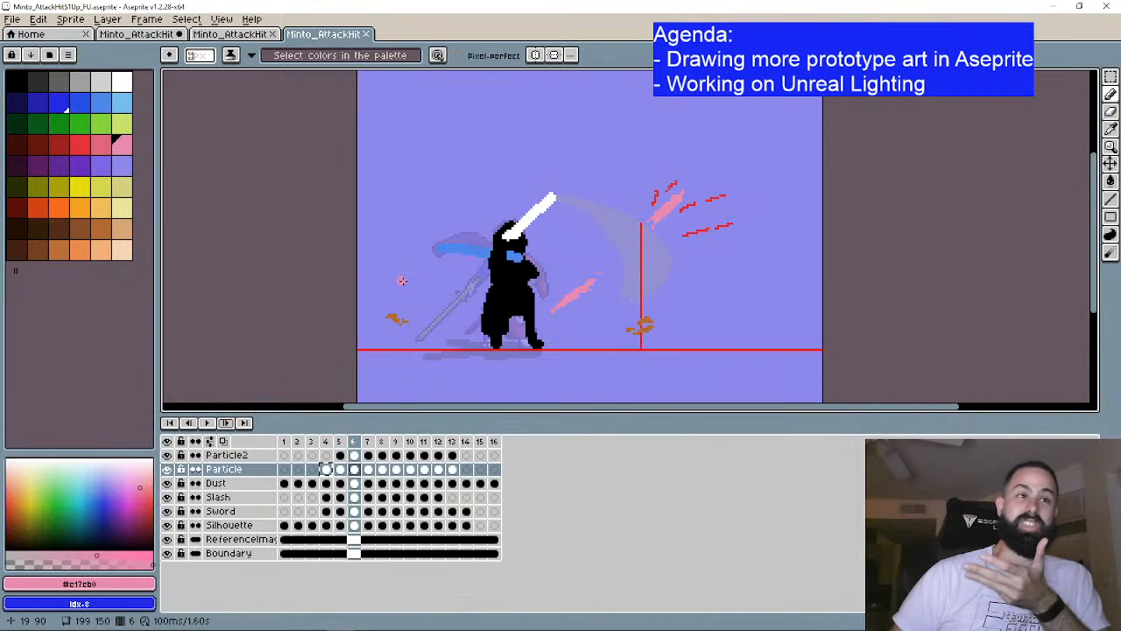
click(137, 35)
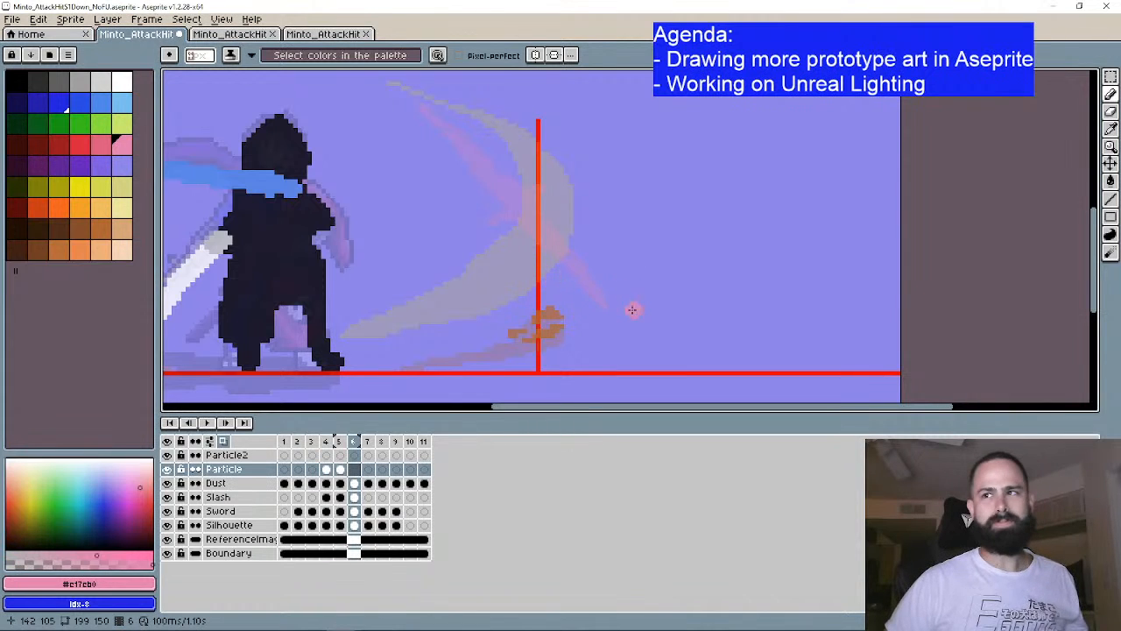
Step: Draw two separate pink segments in frame 6, one beyond each end of the slash along the previous streak's diagonal
drag(580, 273, 629, 324)
mouse_move(533, 219)
mouse_down()
mouse_move(612, 285)
mouse_move(481, 148)
mouse_up()
drag(636, 225, 600, 183)
Step: Erase the edges of frame 6's two pink segments to thin them into tapered shards
click(1109, 112)
scroll(701, 321, up, 1)
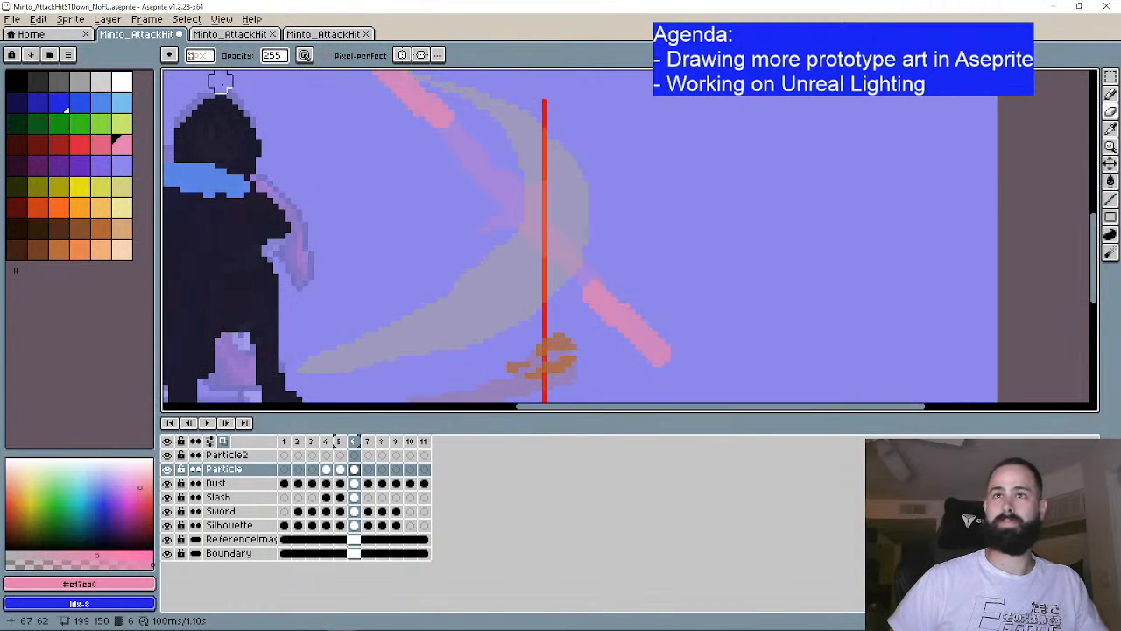
click(199, 54)
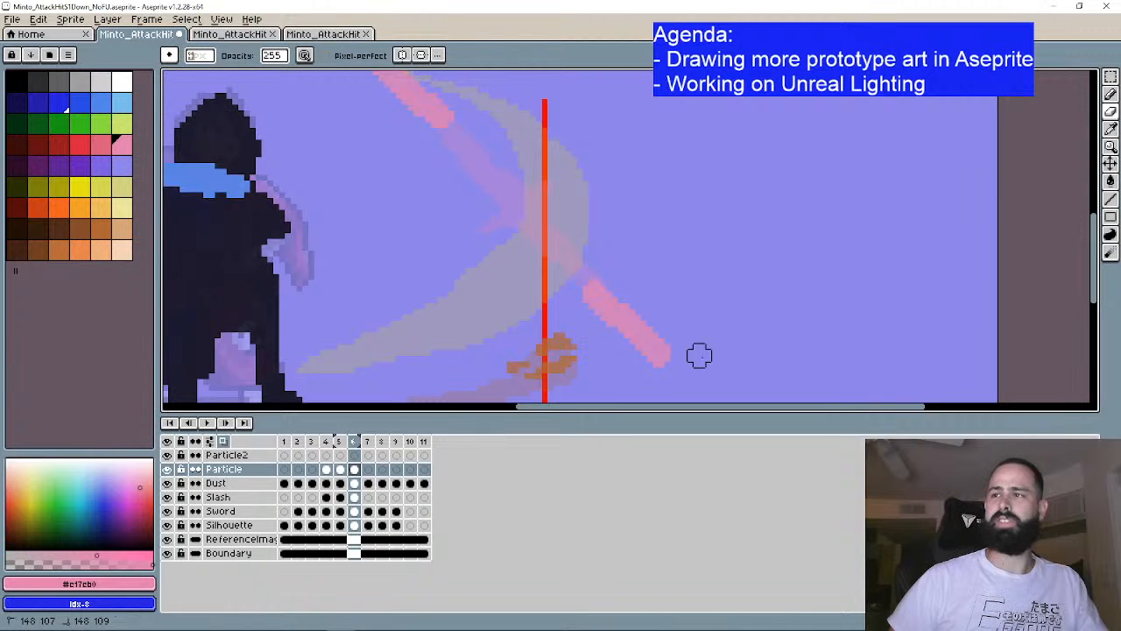
mouse_move(605, 278)
mouse_down()
mouse_move(617, 349)
mouse_move(646, 367)
mouse_move(572, 296)
mouse_move(594, 309)
mouse_move(611, 332)
mouse_move(568, 302)
mouse_up()
drag(477, 221, 671, 350)
drag(666, 253, 560, 163)
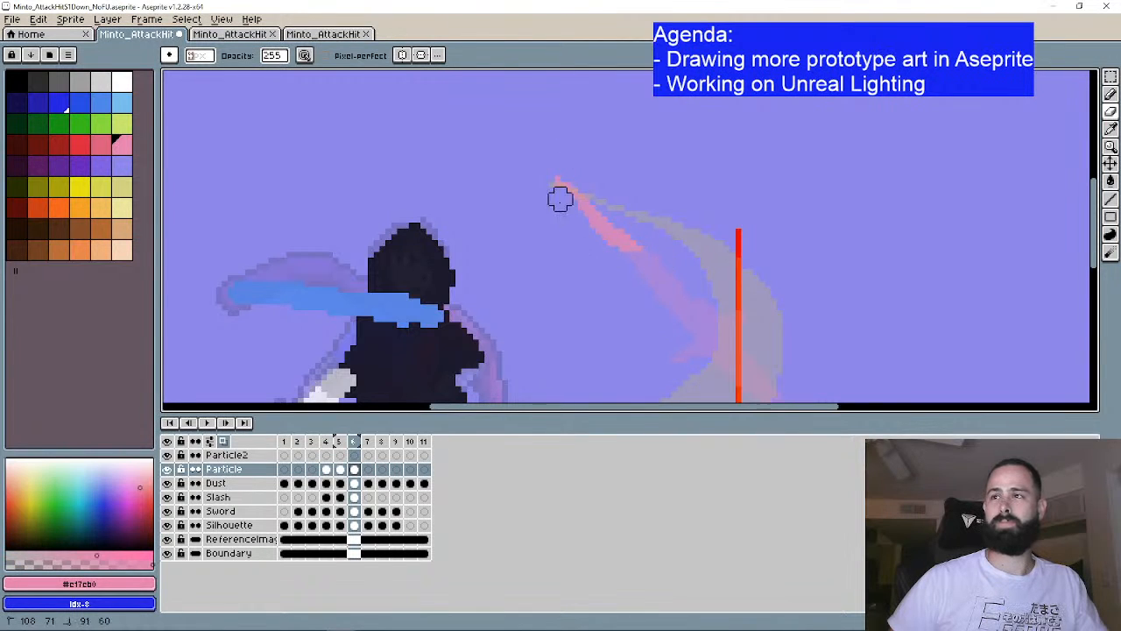
scroll(749, 238, down, 2)
drag(748, 238, 696, 237)
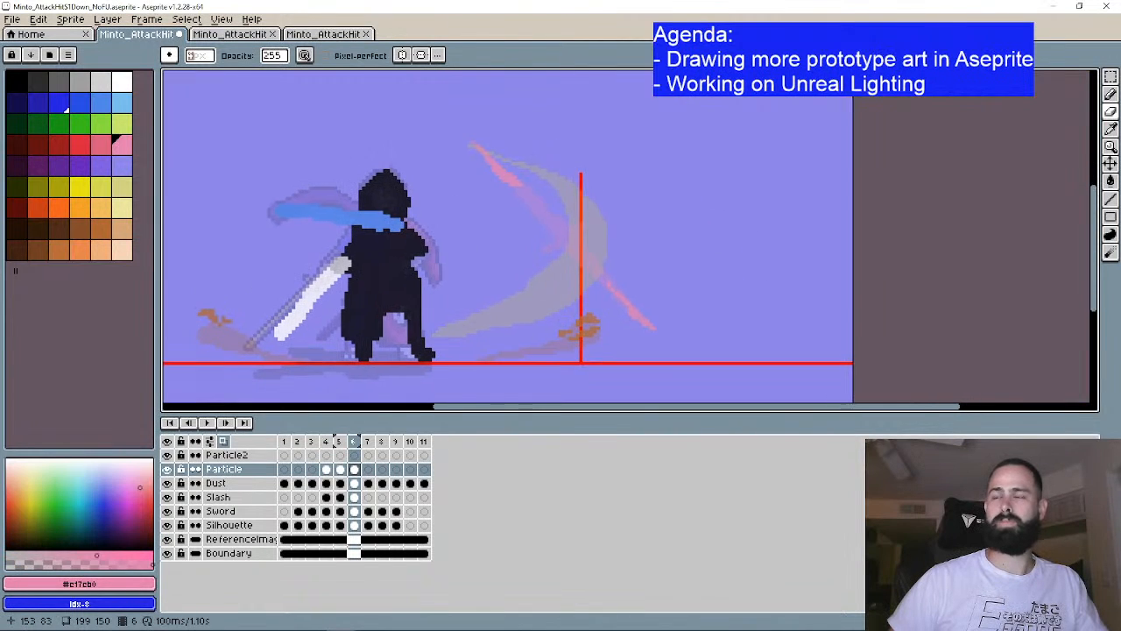
Step: Review the new particles in frames 4 to 7 of Minto_AttackHitS1Down_NoFU with onion skinning off
click(190, 423)
click(191, 423)
click(226, 423)
click(227, 423)
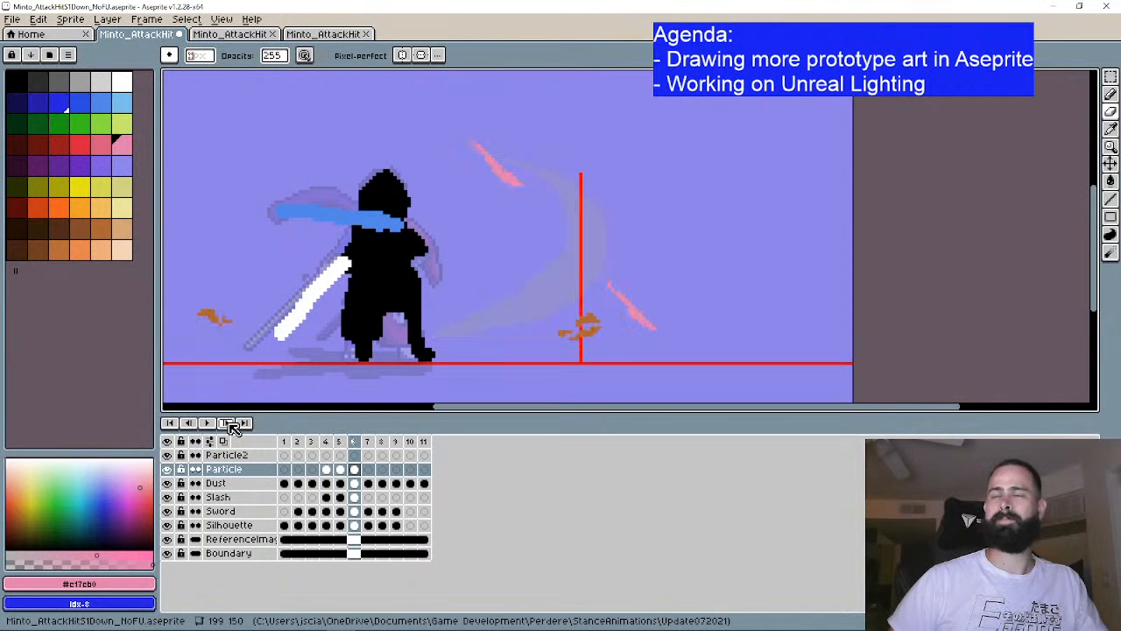
click(229, 423)
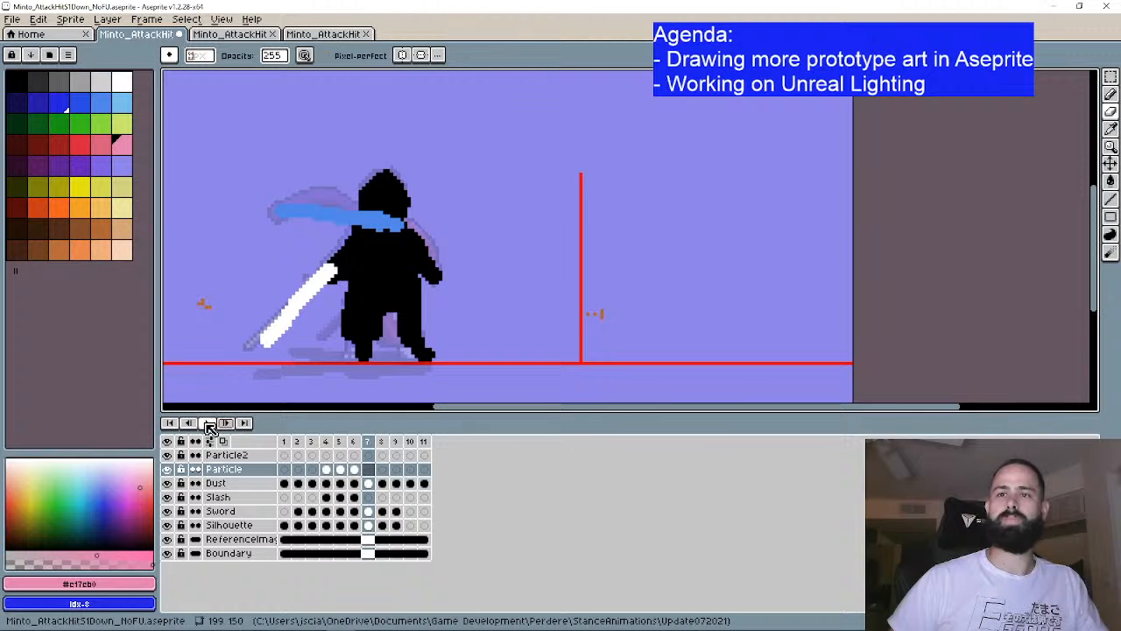
Step: Examine the scattered particle fragments in frame 7 of Minto_AttackHitS1Up_FU and return to Minto_AttackHitS1Down_NoFU
click(339, 34)
click(227, 423)
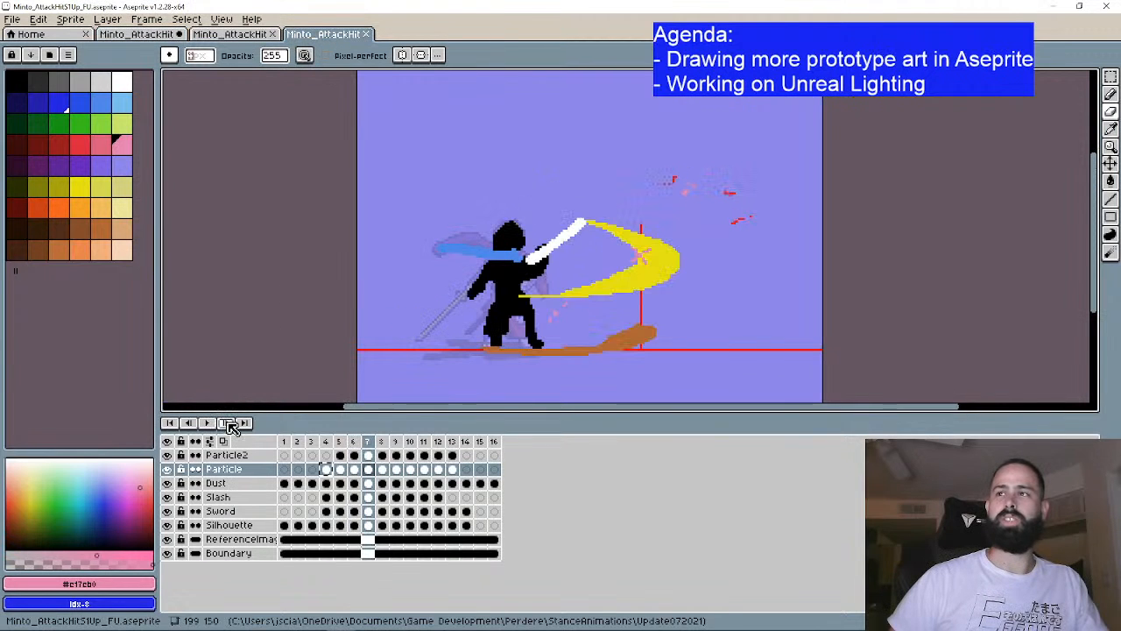
scroll(620, 252, up, 2)
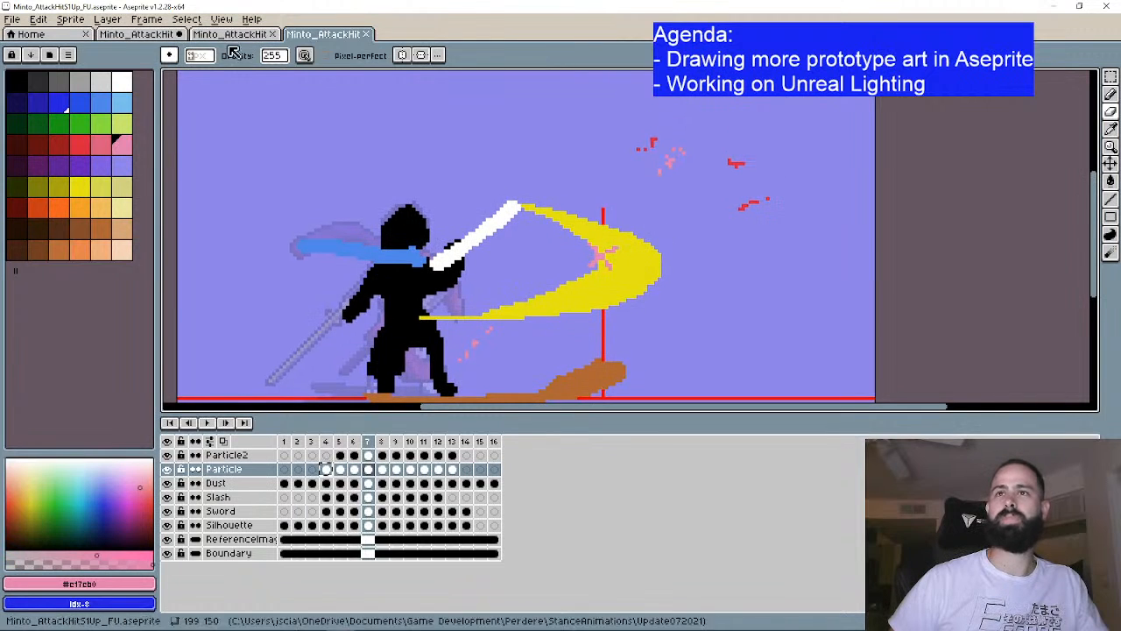
click(136, 34)
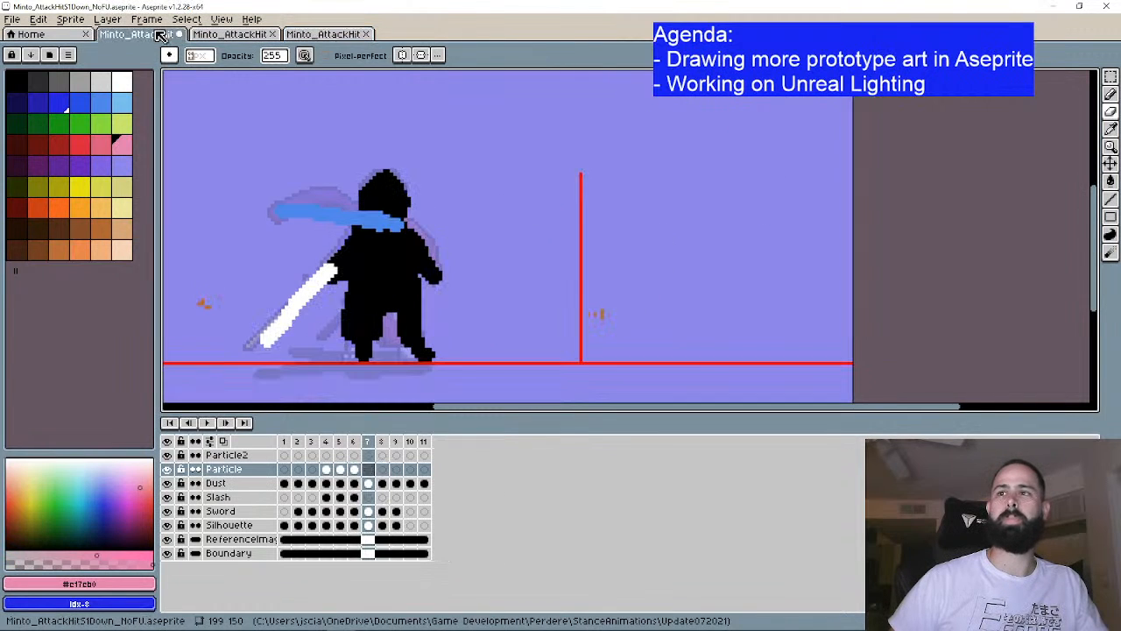
Step: Step through Minto_AttackHitS1Down_NoFU from frame 1 to frame 6 to check how the pink particle evolves
click(223, 442)
click(223, 442)
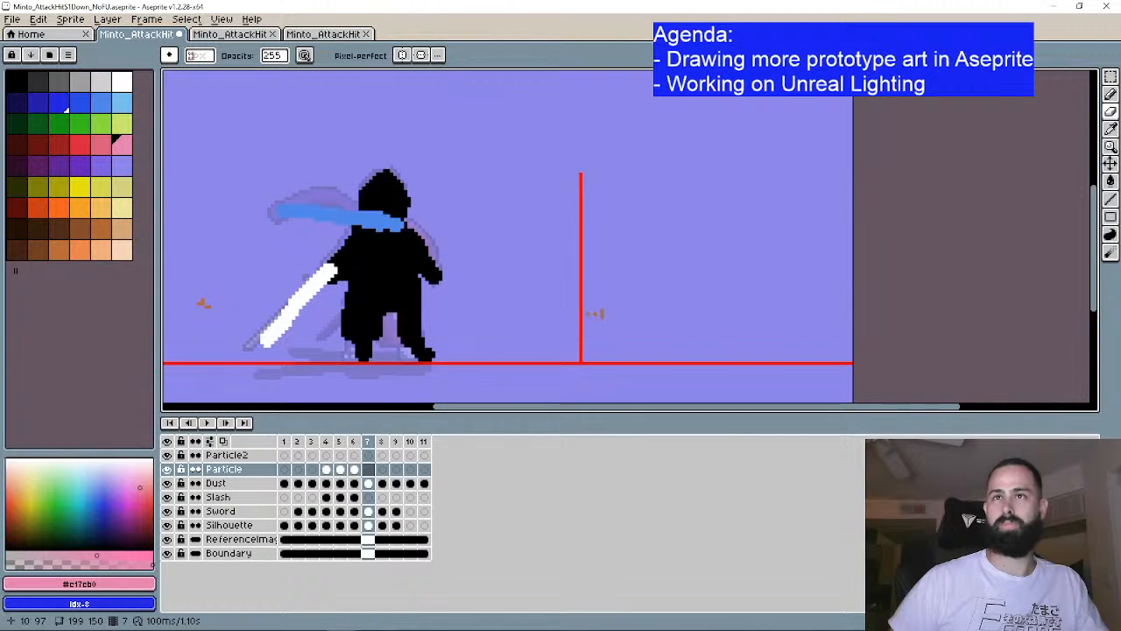
click(169, 422)
click(226, 422)
click(228, 423)
click(228, 423)
click(228, 423)
click(227, 423)
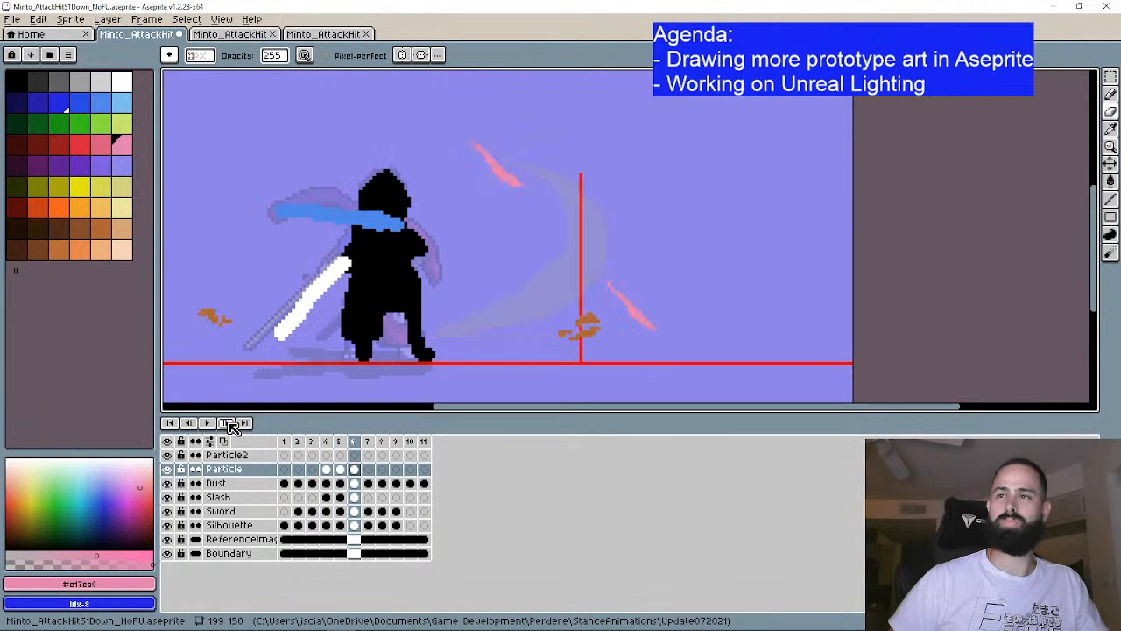
Step: Paint pink blobs on the Particle layer in frame 7 at the outer ends of frame 6's two shards
click(227, 423)
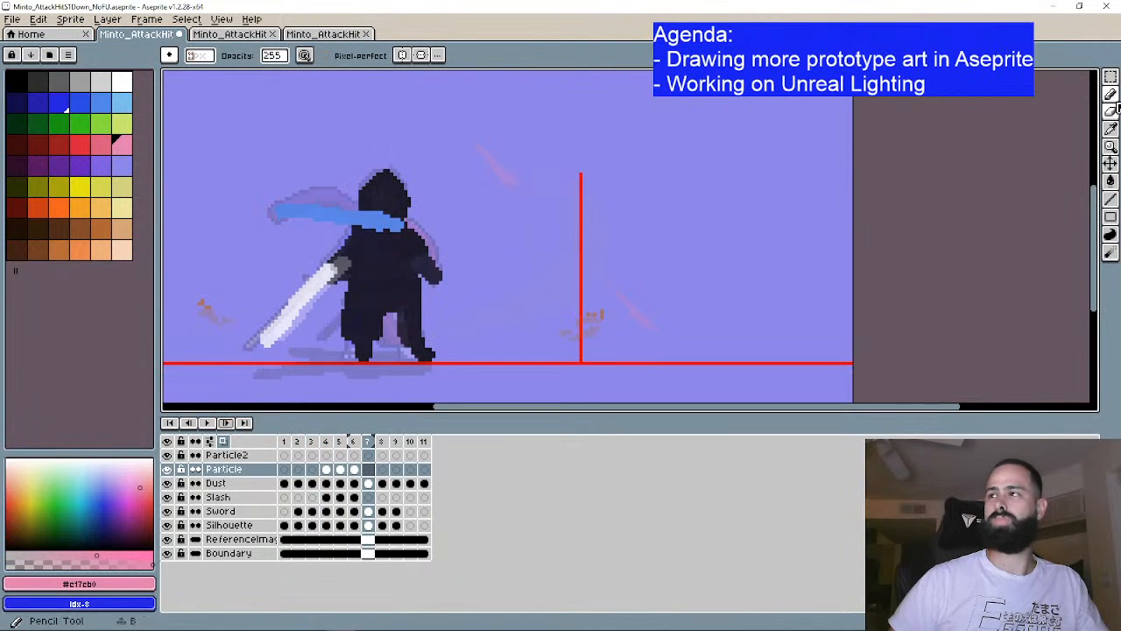
drag(490, 280, 434, 242)
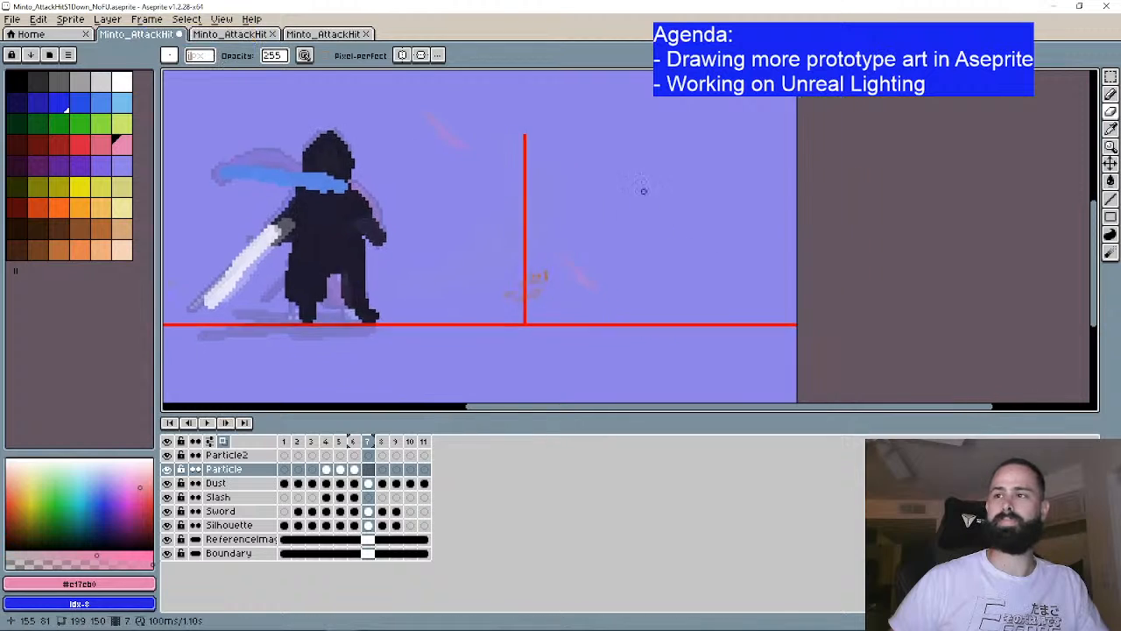
scroll(546, 323, up, 2)
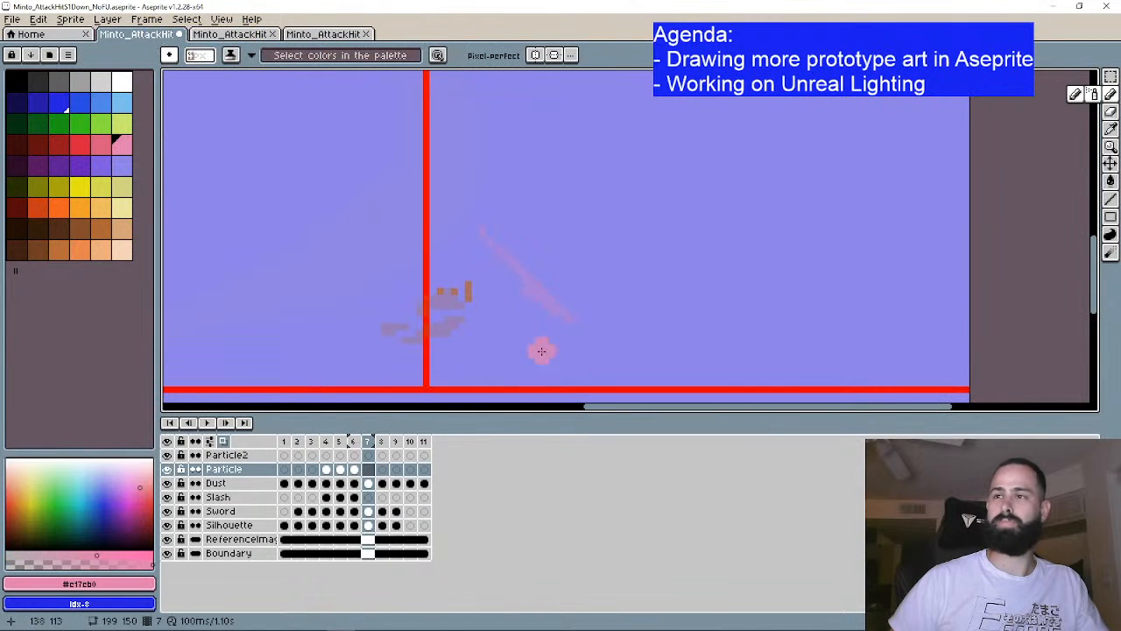
key(shift+b)
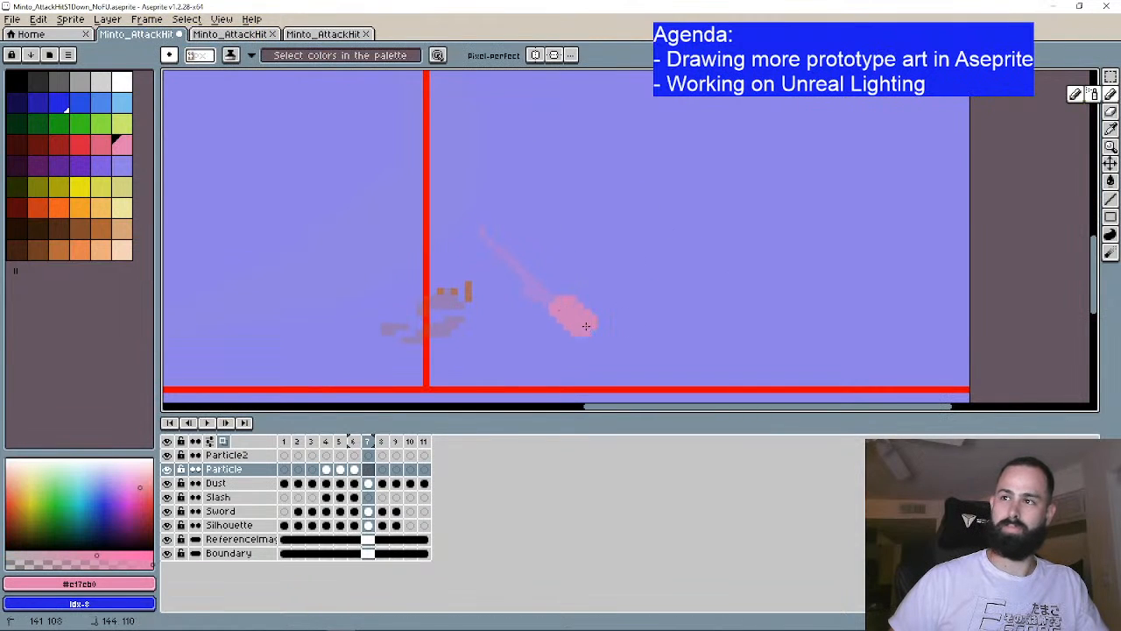
scroll(570, 318, up, 5)
scroll(570, 318, left, 5)
drag(501, 265, 480, 253)
Step: Erase parts of frame 7's two pink blobs to break them into small scattered fragments
key(b)
scroll(605, 274, up, 1)
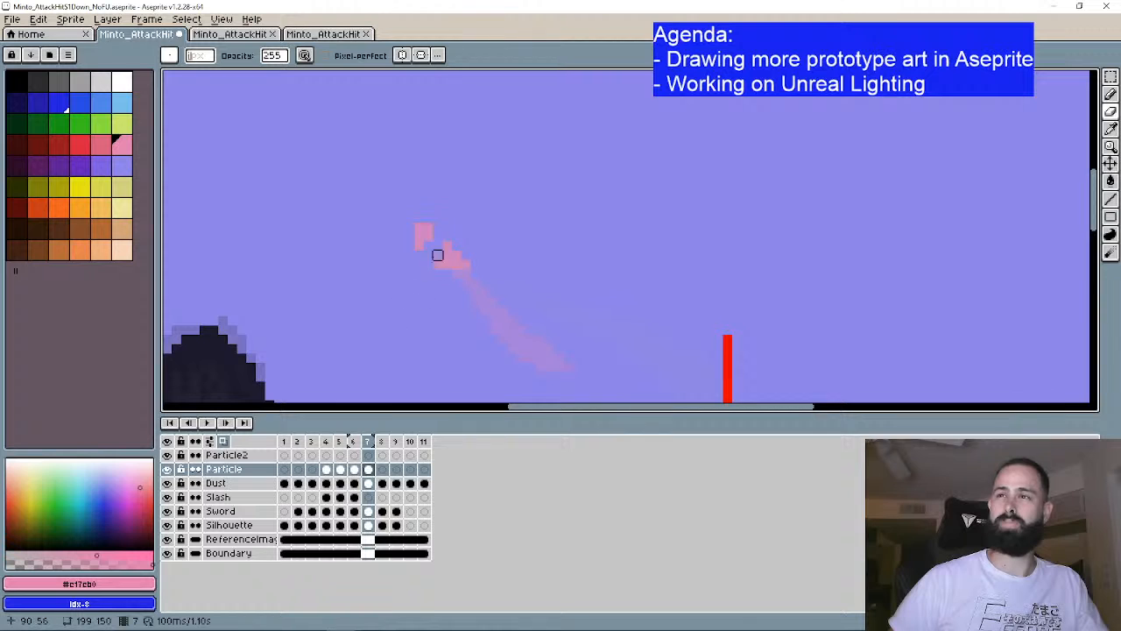
scroll(437, 253, down, 1)
scroll(800, 348, up, 2)
drag(613, 340, 481, 123)
scroll(530, 263, up, 1)
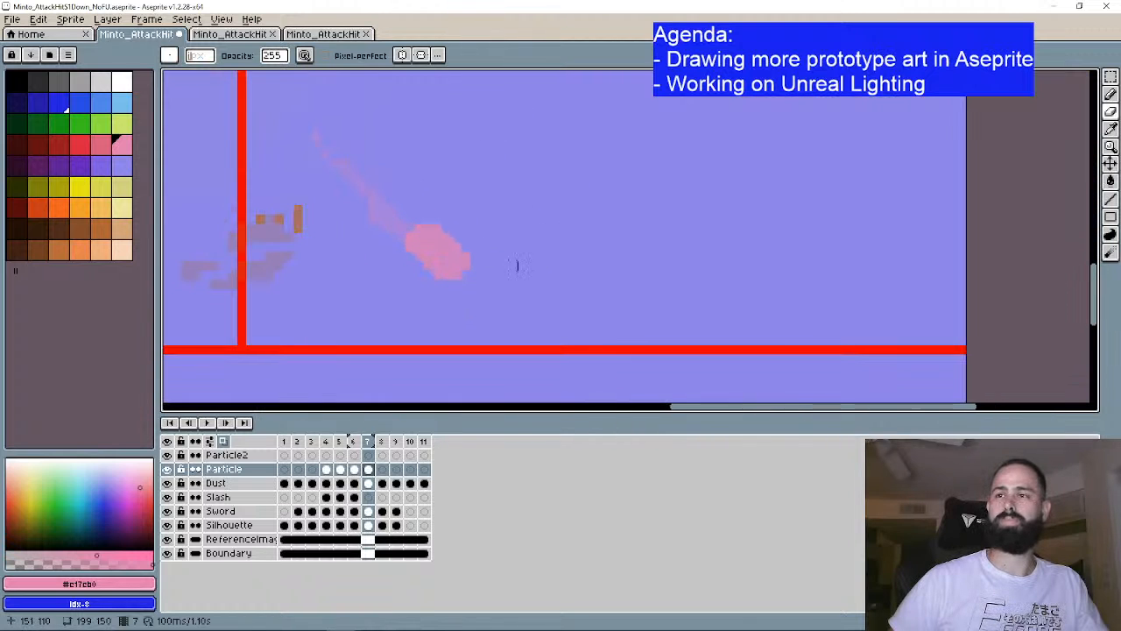
scroll(418, 238, down, 1)
scroll(625, 283, down, 2)
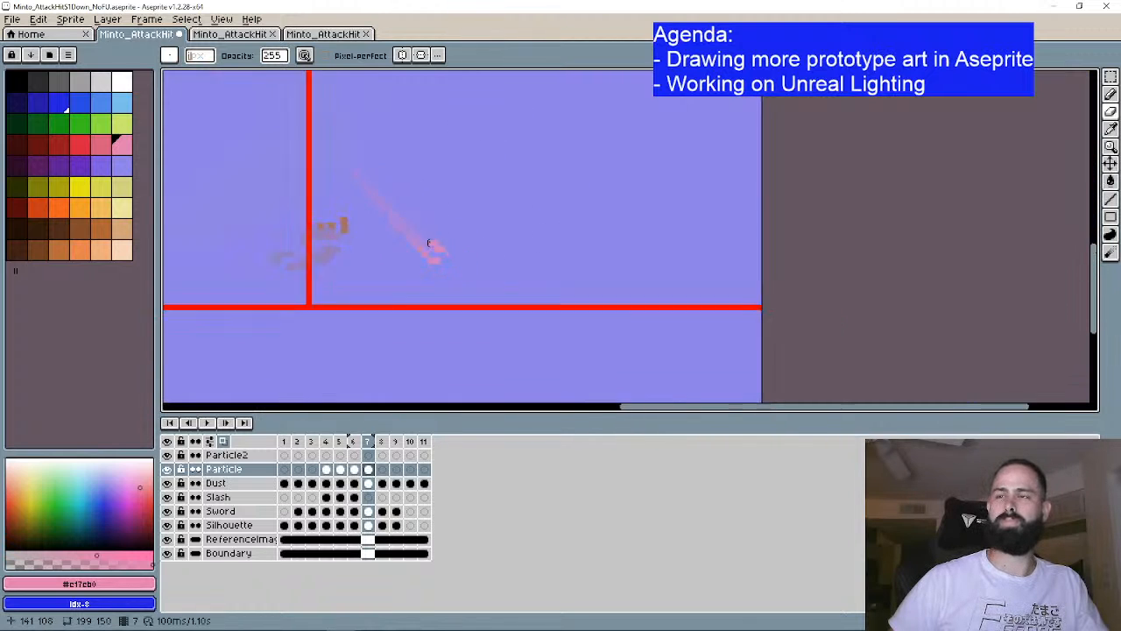
scroll(625, 244, down, 1)
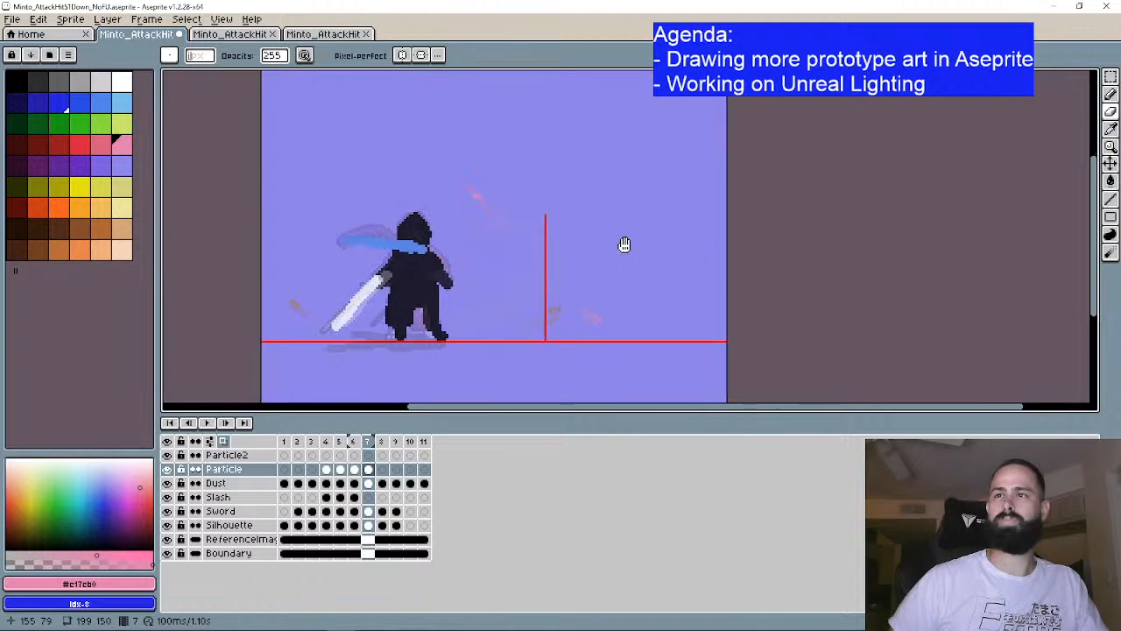
Step: Step through the Minto_AttackHitS1Down_NoFU frames from frame 1 to review how the pink particle bursts and breaks up
click(169, 422)
click(226, 422)
click(226, 422)
click(226, 422)
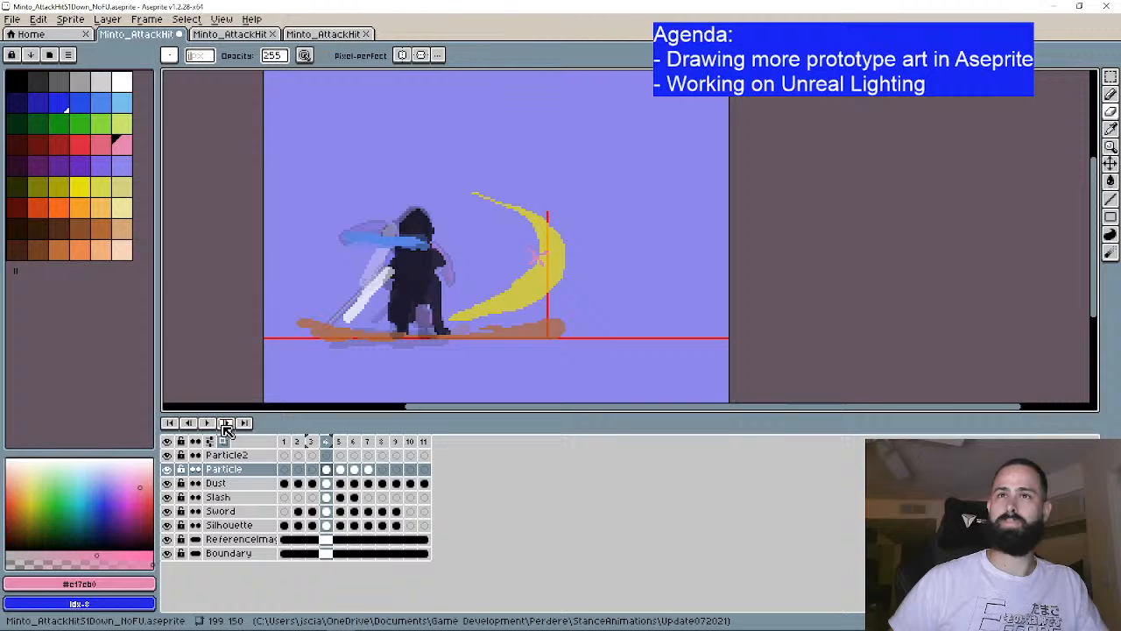
click(226, 422)
click(226, 422)
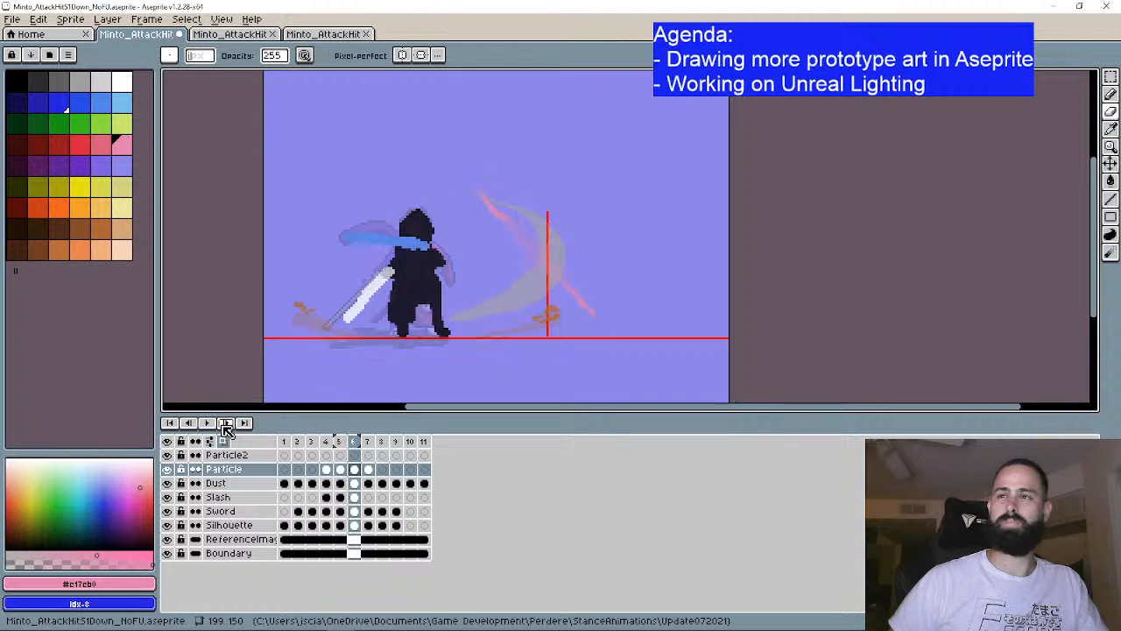
click(226, 422)
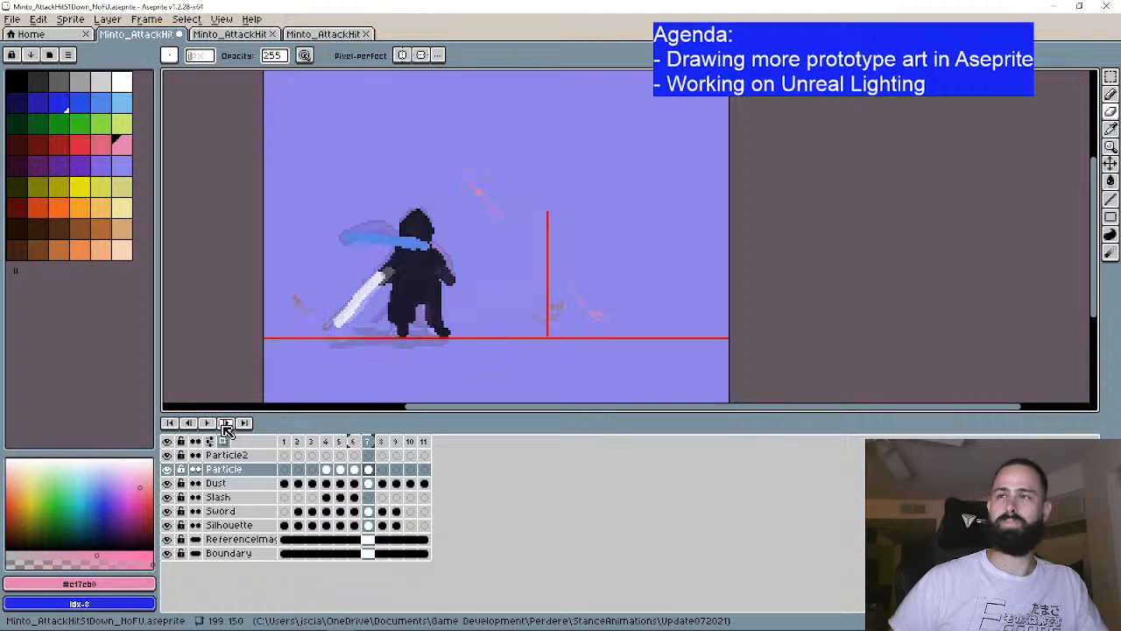
click(226, 422)
click(226, 422)
click(226, 422)
click(226, 422)
click(226, 422)
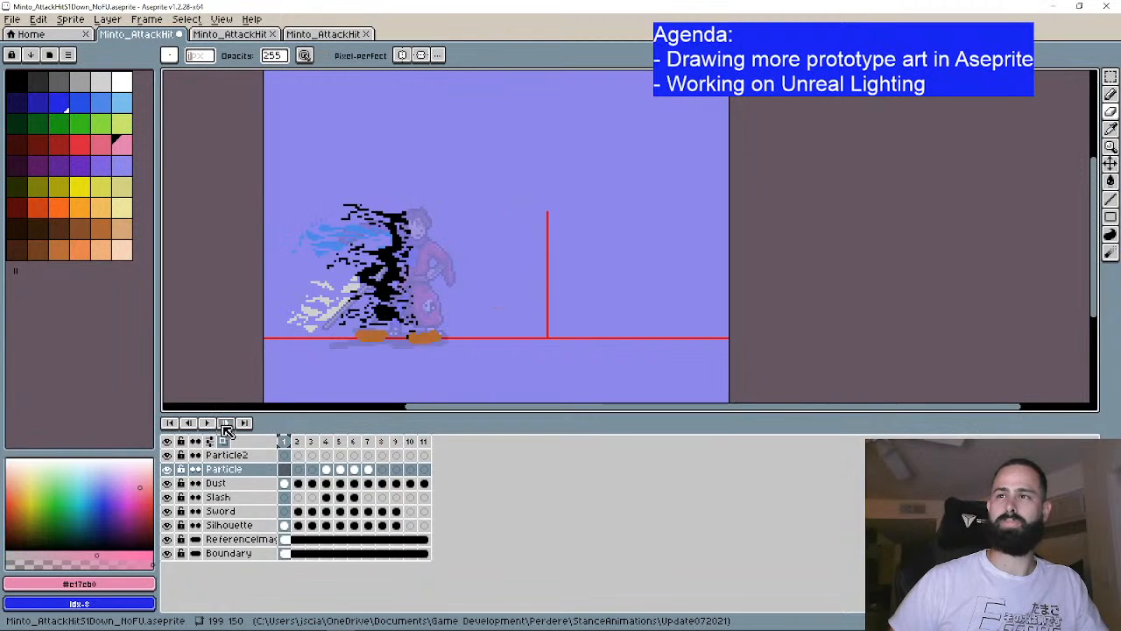
click(226, 422)
click(226, 422)
click(226, 422)
click(226, 422)
click(226, 422)
click(226, 422)
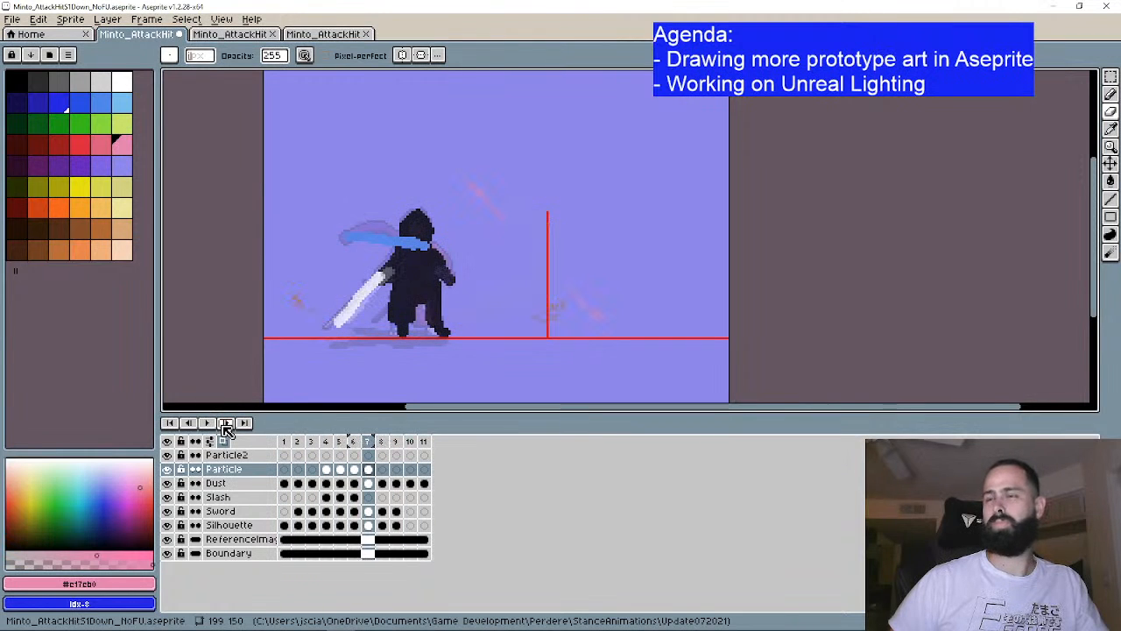
click(226, 422)
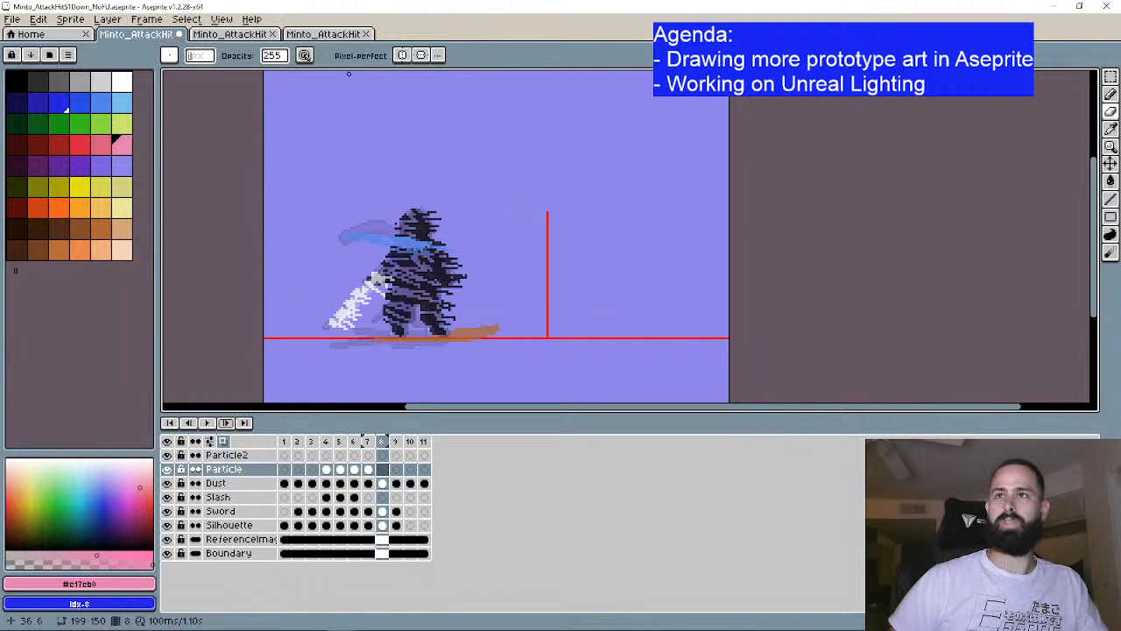
Step: Step through Minto_AttackHitS1Up_FU to examine how its pink and red particles evolve over the hits
key(ctrl+Tab)
key(ctrl+Tab)
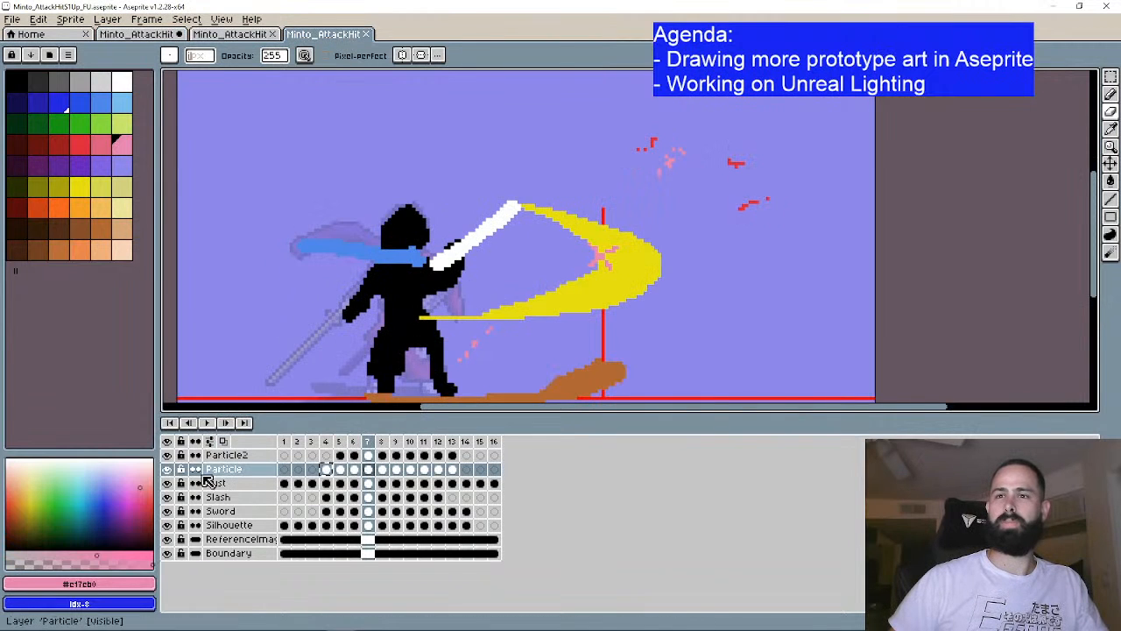
click(226, 422)
click(226, 422)
click(226, 422)
click(225, 422)
click(226, 422)
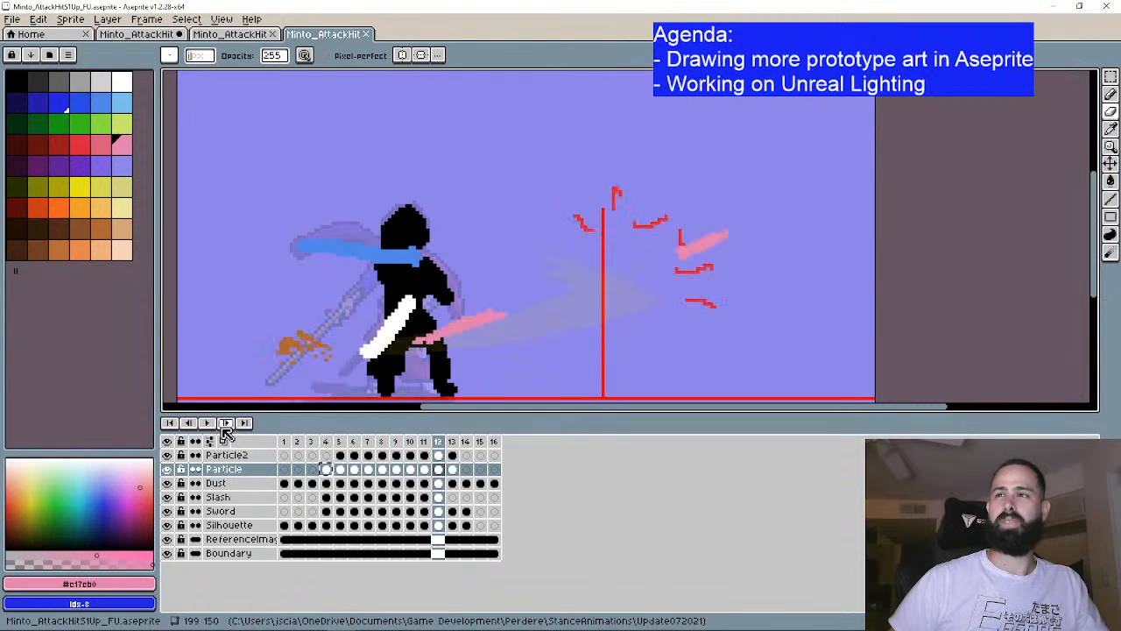
click(226, 422)
click(226, 422)
click(189, 422)
click(188, 422)
click(228, 423)
click(232, 423)
click(232, 423)
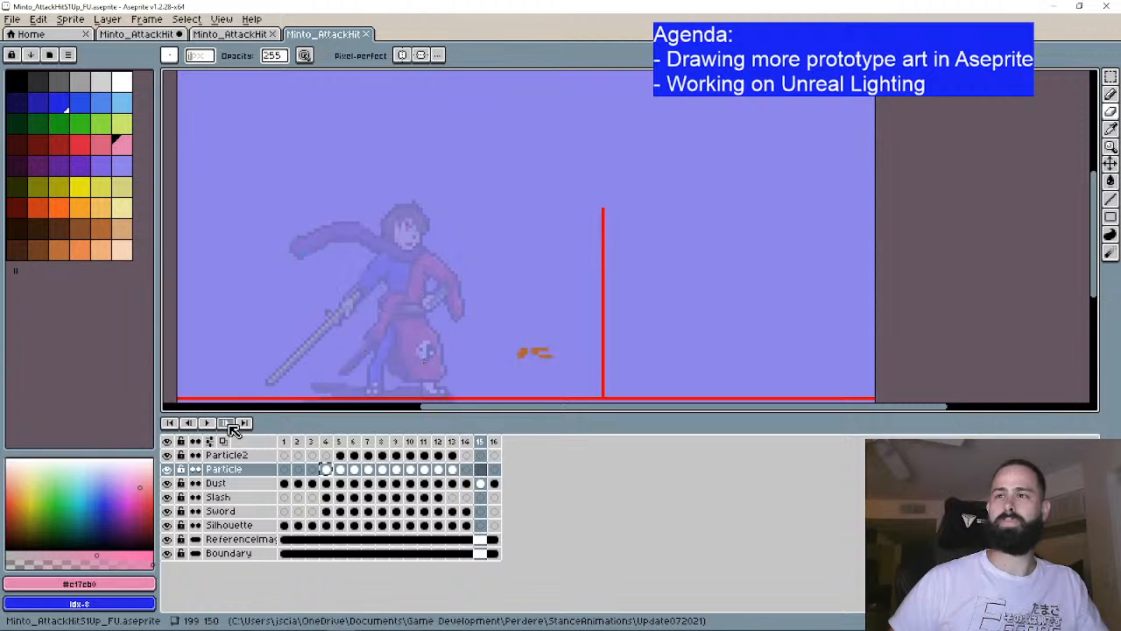
click(231, 423)
click(231, 423)
click(231, 423)
click(231, 423)
click(232, 423)
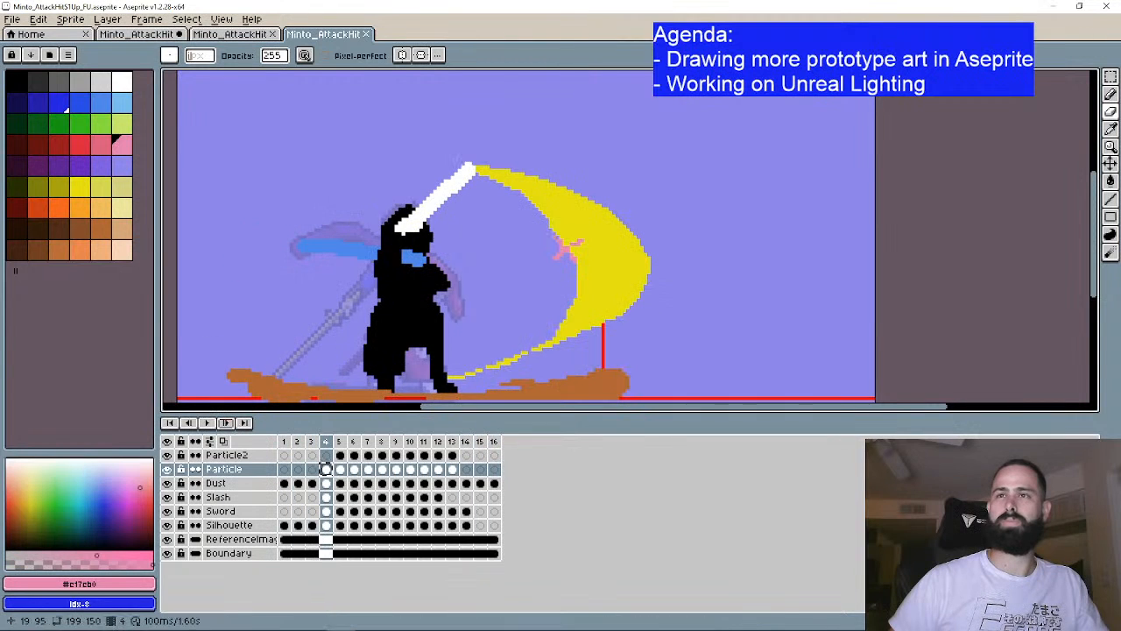
Step: Return to Minto_AttackHitS1Down_NoFU and step from frame 1 to frame 8 to compare its particle timing
click(157, 37)
click(169, 422)
click(230, 423)
click(230, 423)
click(229, 423)
click(230, 423)
click(230, 423)
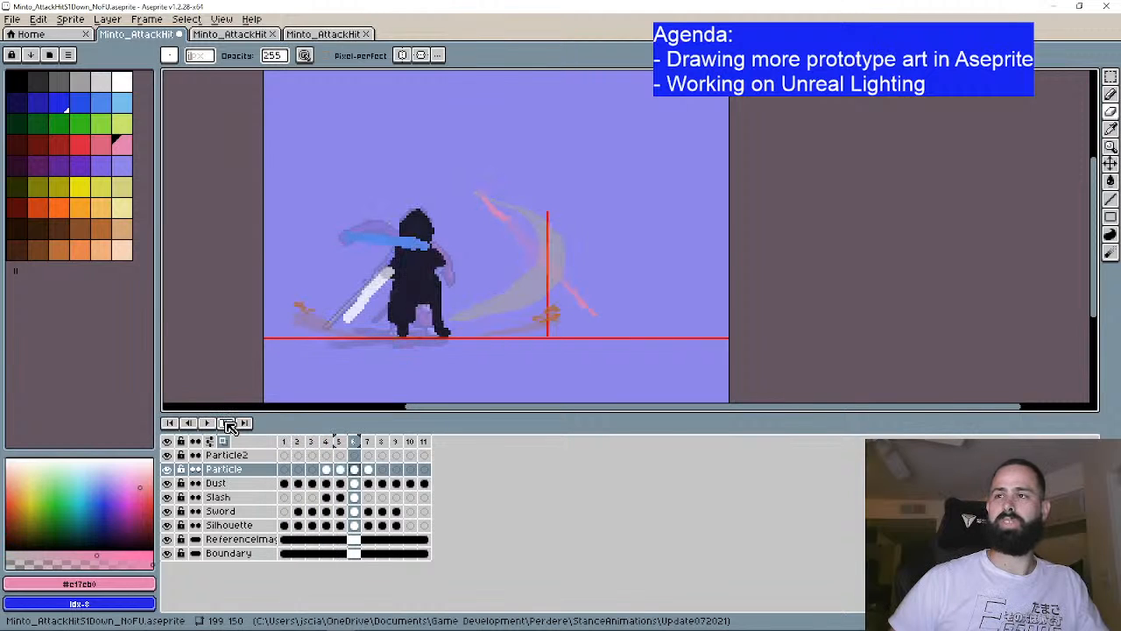
click(229, 423)
click(229, 423)
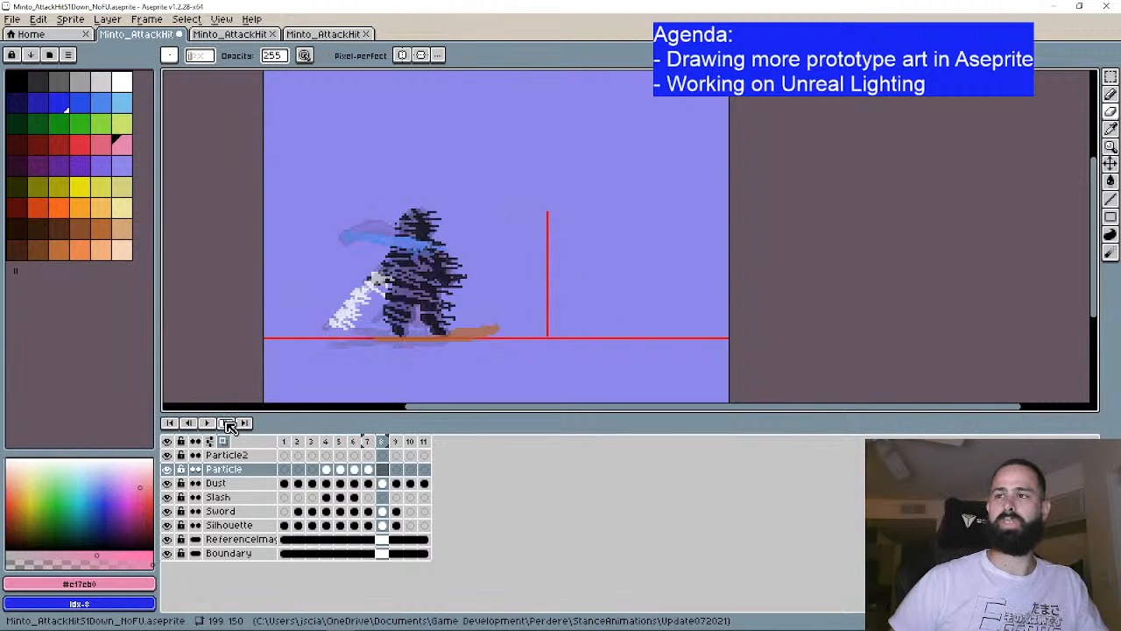
Step: Compare frame 4 of Minto_AttackHitS1Down_NoFU with the impact in frames 4 and 5 of Minto_AttackHitS1Up_FU
click(175, 423)
click(229, 423)
click(229, 423)
click(229, 423)
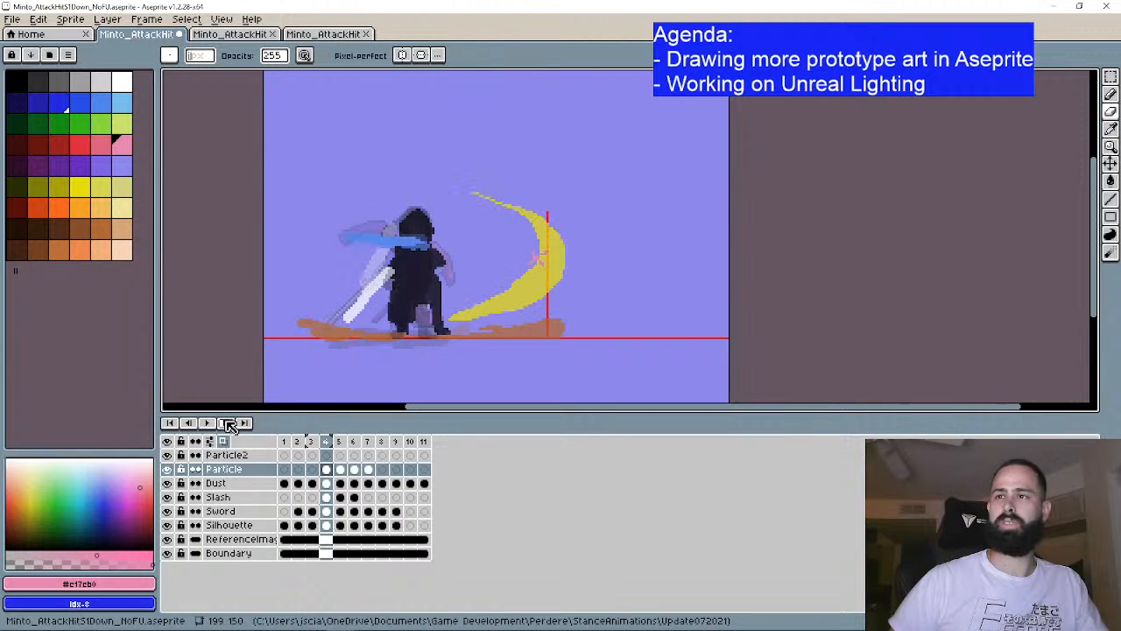
key(ctrl+Tab)
key(ctrl+Tab)
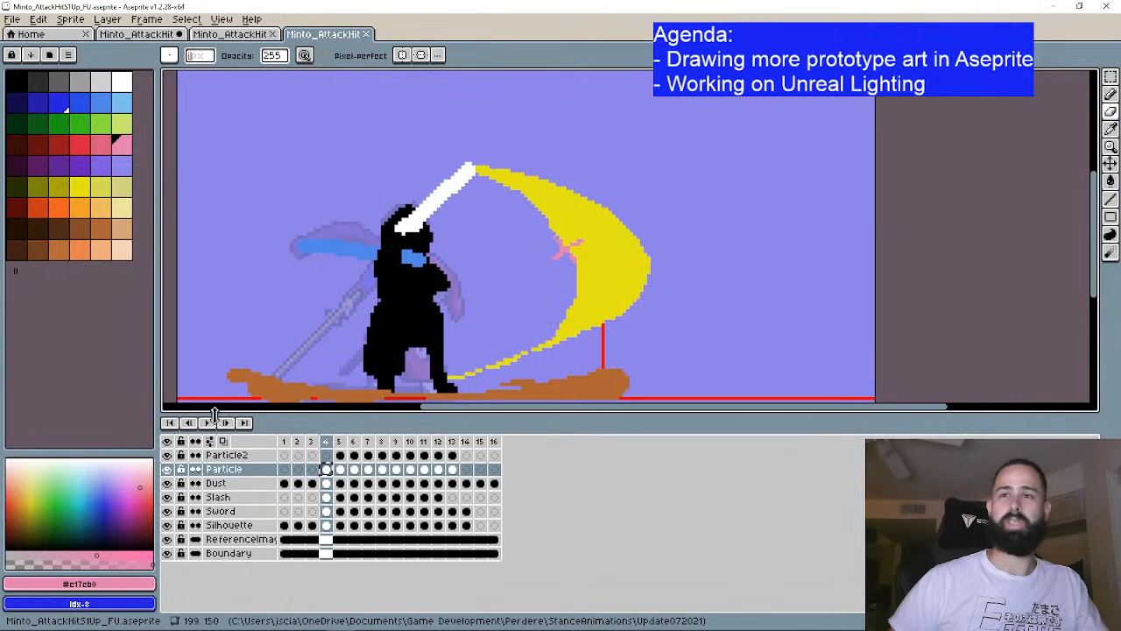
click(229, 423)
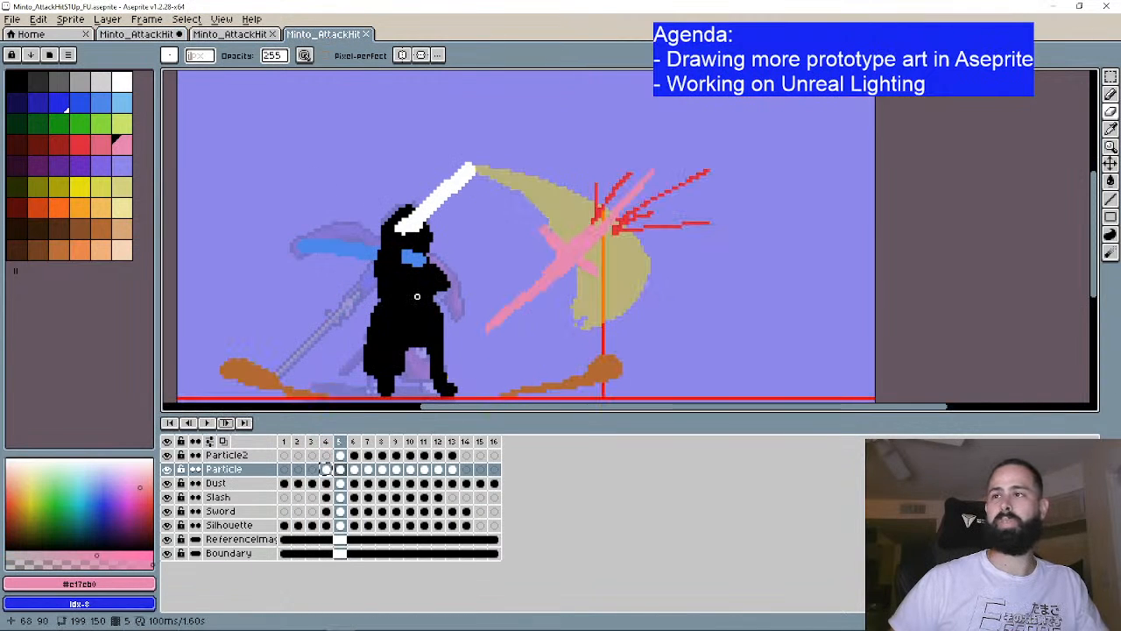
key(ctrl+Tab)
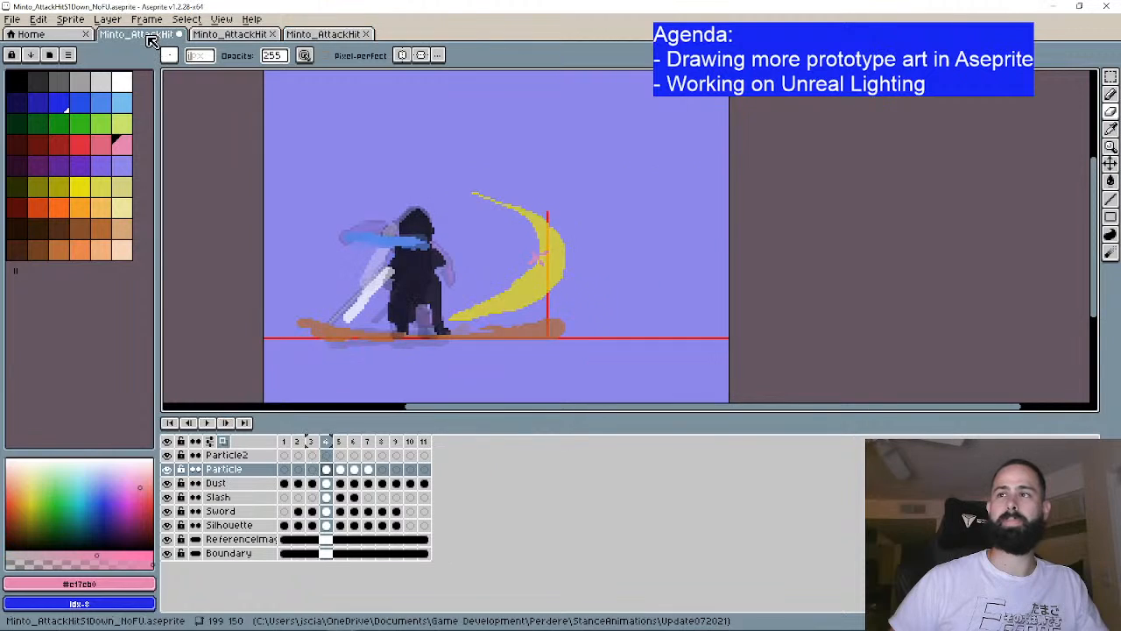
Step: Draw three bright red streaks on the Particle2 layer in frame 5, fanning outward from the pink impact
click(233, 423)
key(b)
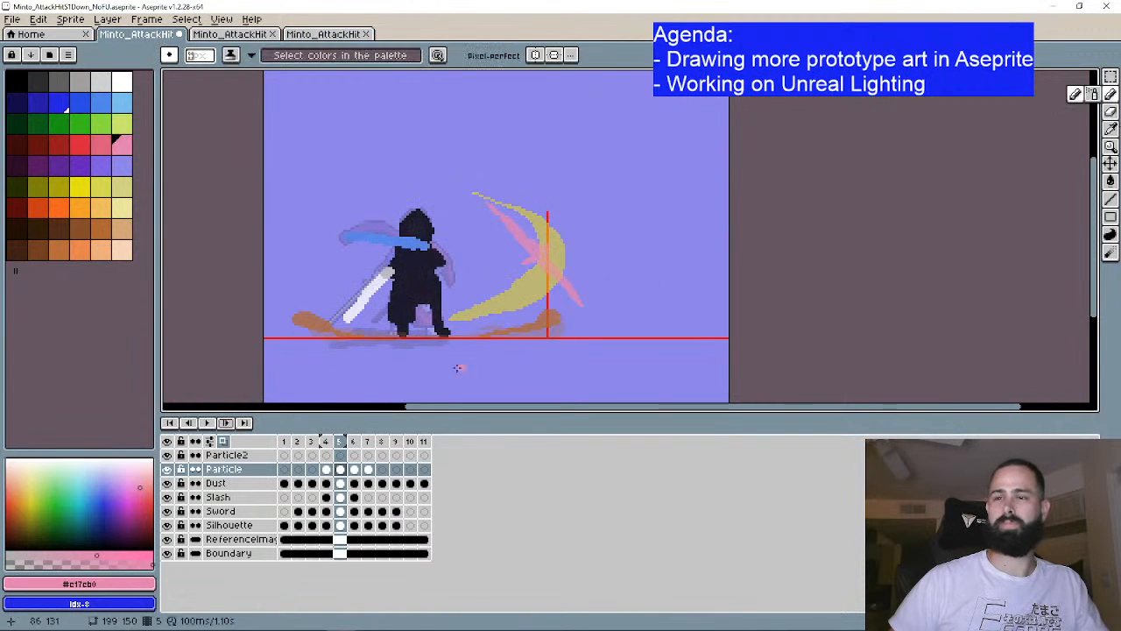
click(346, 454)
click(59, 142)
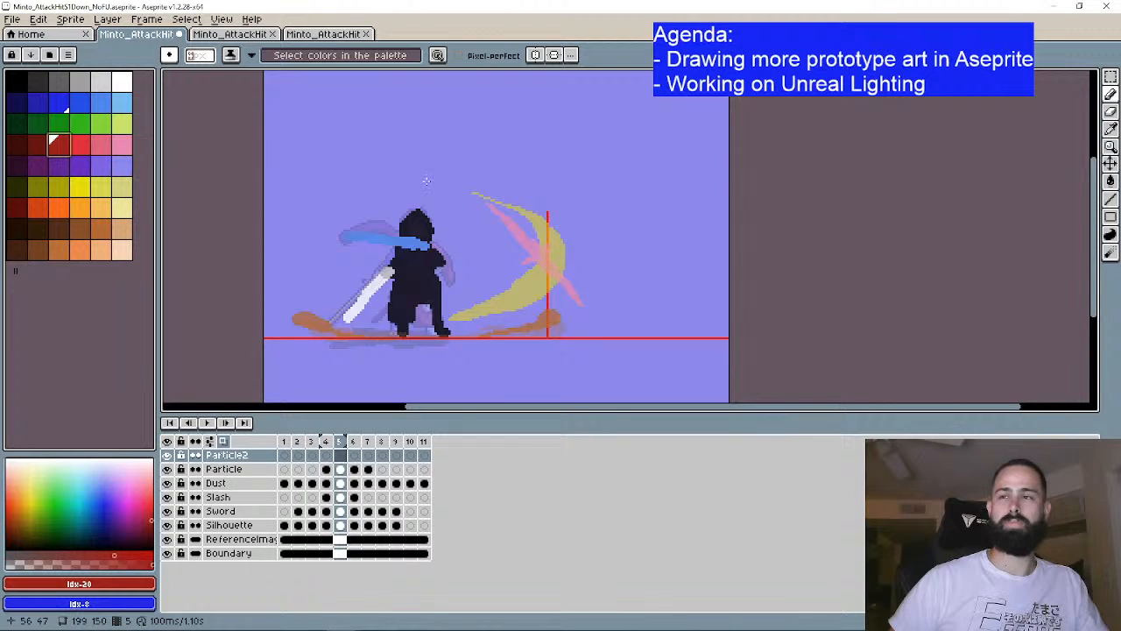
scroll(599, 248, up, 2)
click(80, 143)
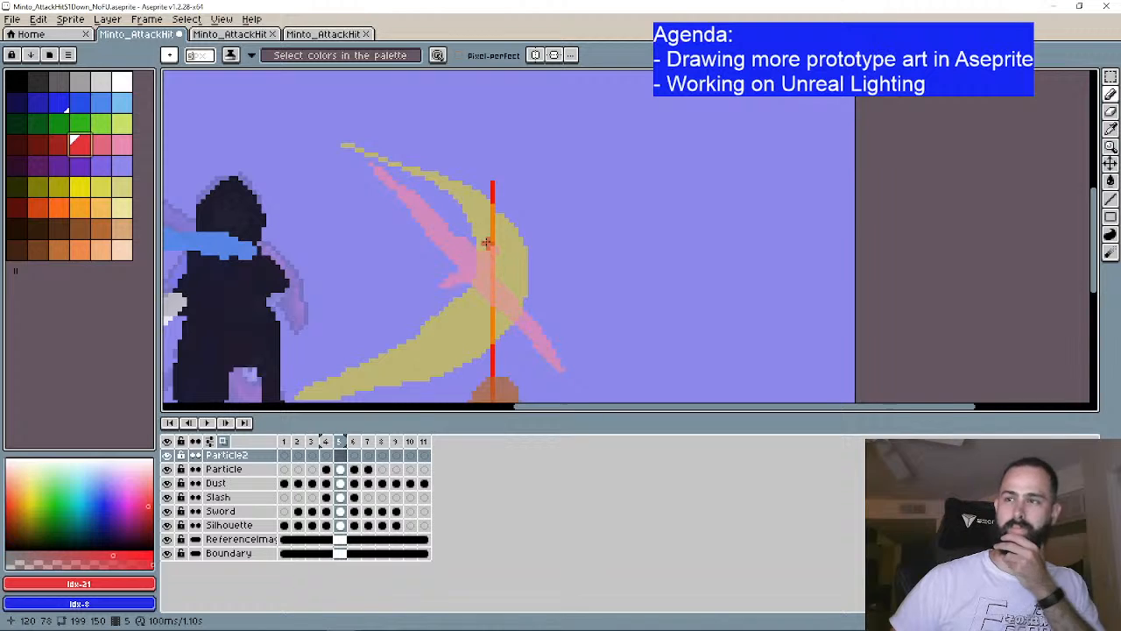
drag(473, 243, 532, 226)
mouse_move(493, 260)
mouse_down()
mouse_move(539, 262)
mouse_move(524, 281)
mouse_move(578, 281)
mouse_up()
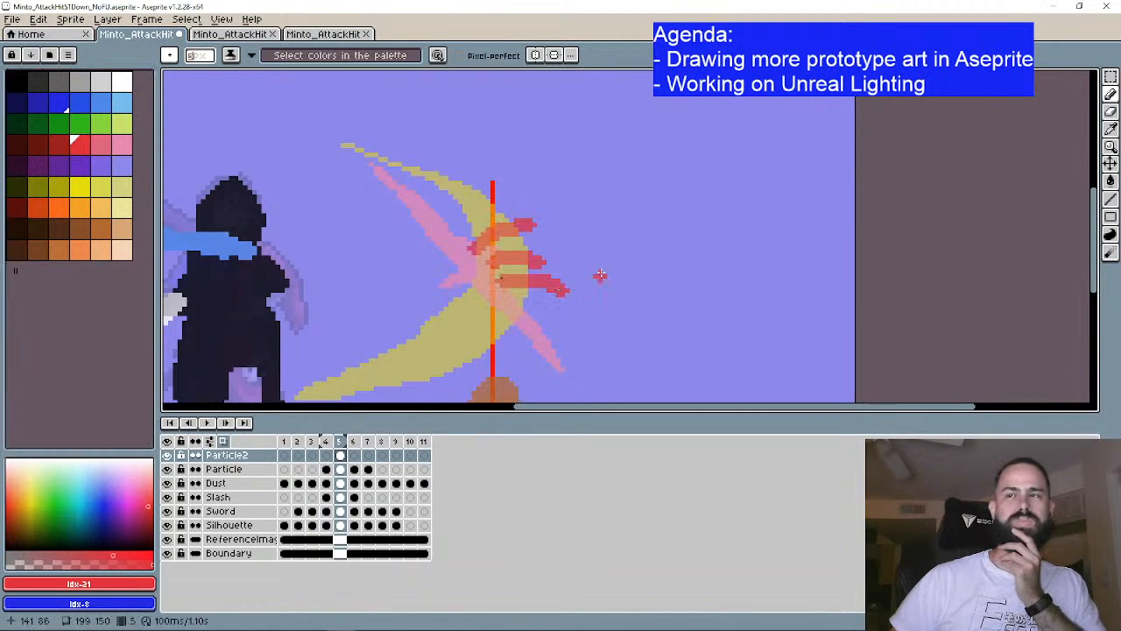
Step: Erase the edges of frame 5's three red streaks to thin them
key(b)
scroll(552, 263, up, 1)
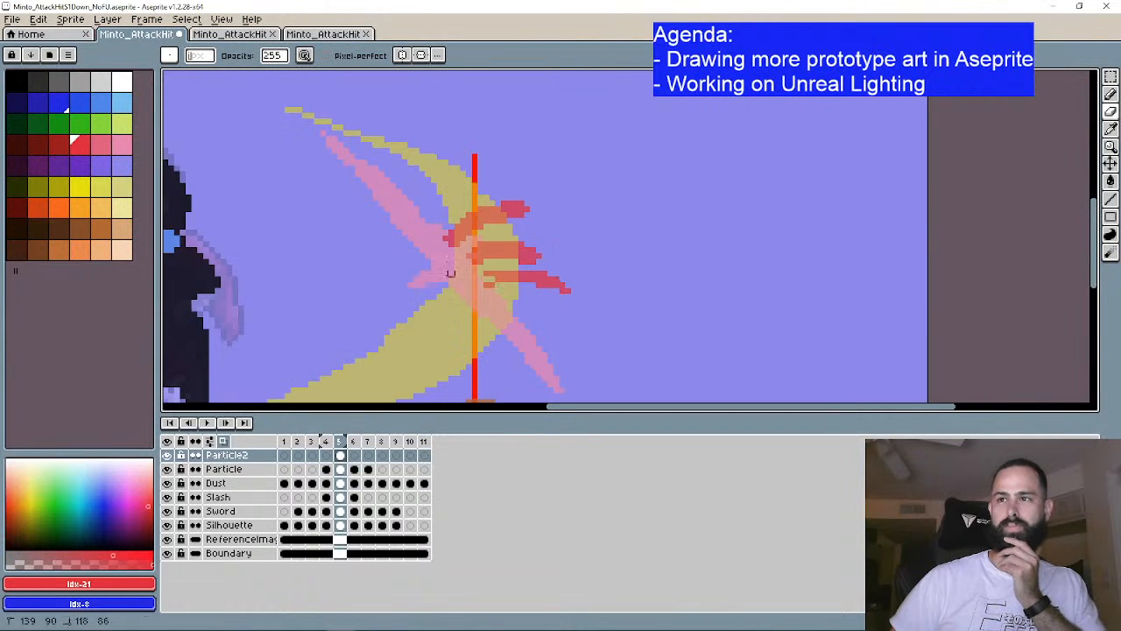
key(ctrl+z)
key(ctrl+z)
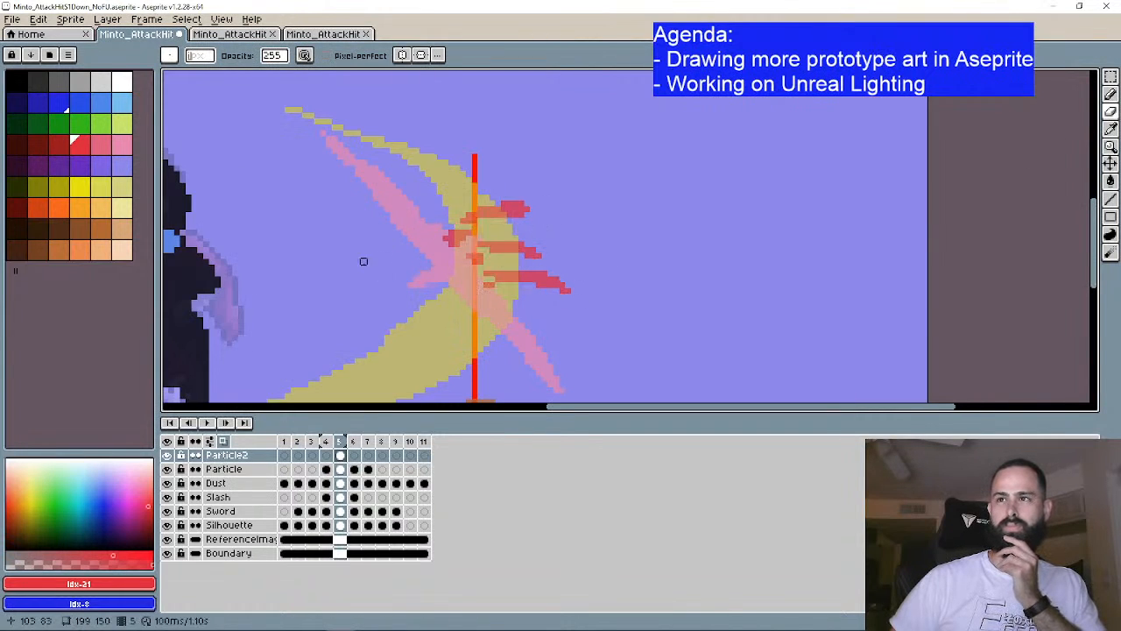
key(ctrl+z)
key(ctrl+z)
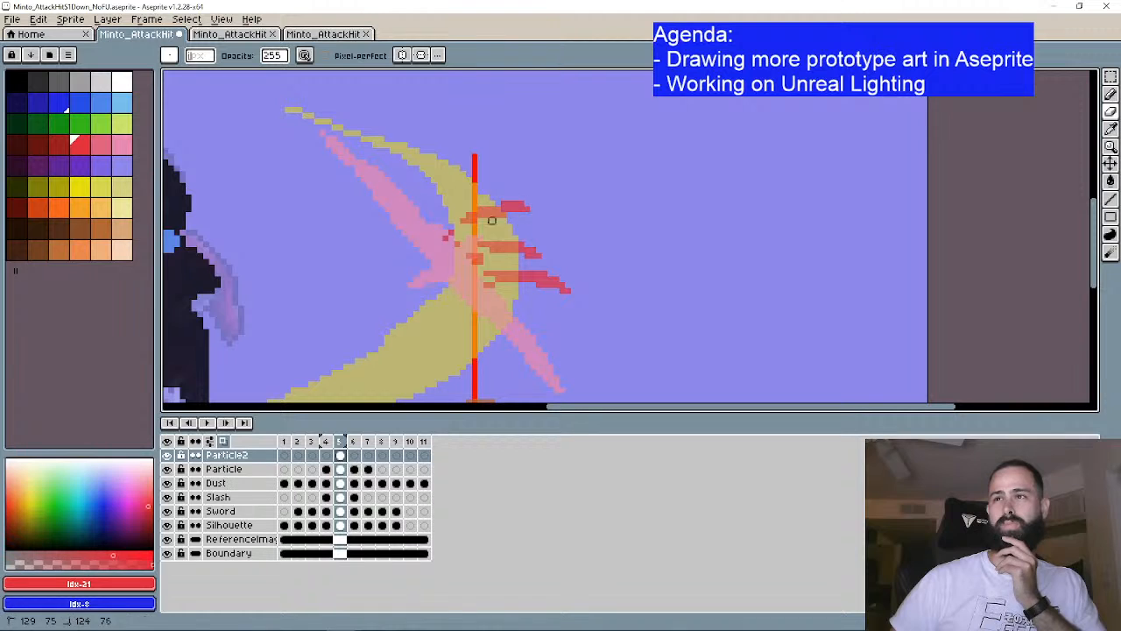
Step: Redraw the inner end of frame 5's upper red streak as a tapered tail and thicken the two lower streaks
key(b)
mouse_move(450, 231)
mouse_down()
mouse_move(416, 255)
mouse_move(451, 243)
mouse_up()
click(1109, 113)
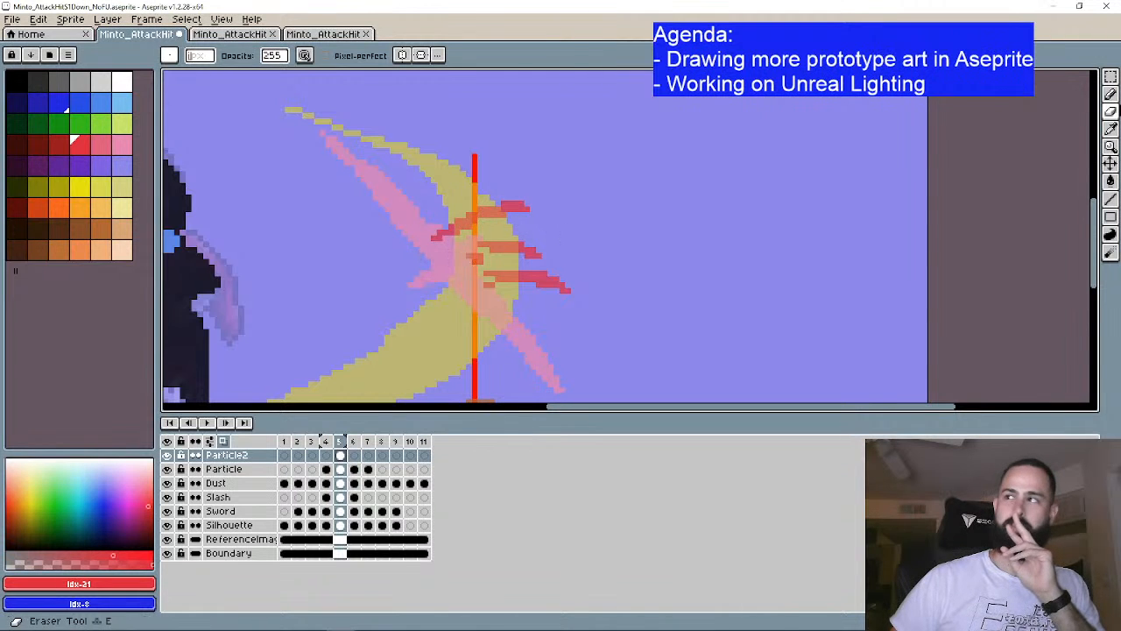
key(b)
drag(536, 250, 547, 237)
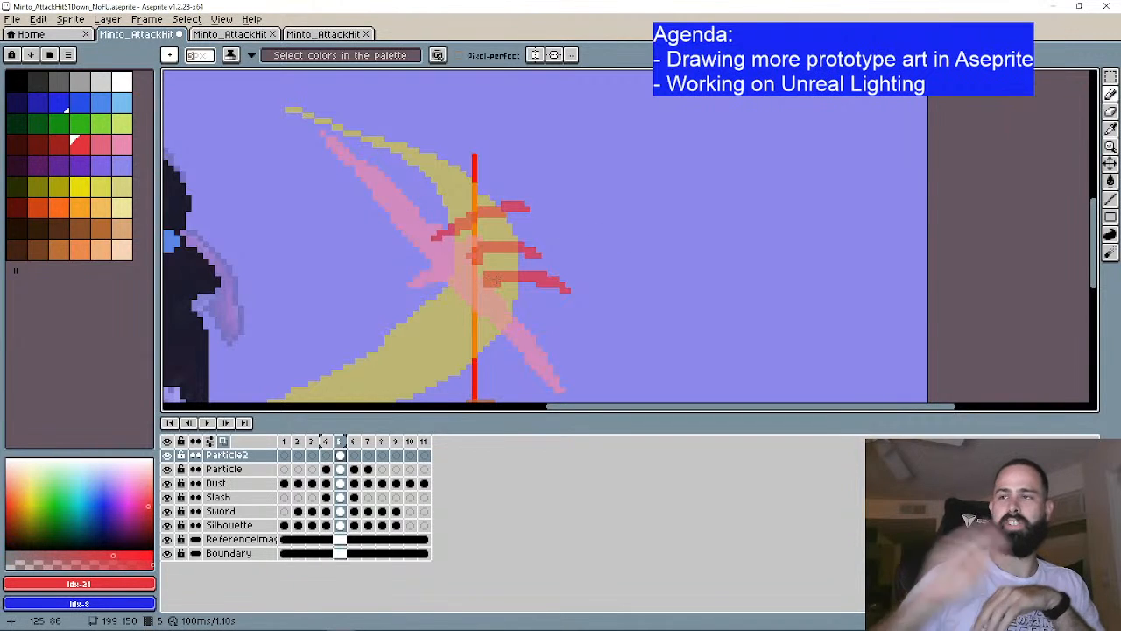
Step: Draw three curved red streaks on the Particle2 layer in frame 6, extending outward from the previous frame's streaks
key(e)
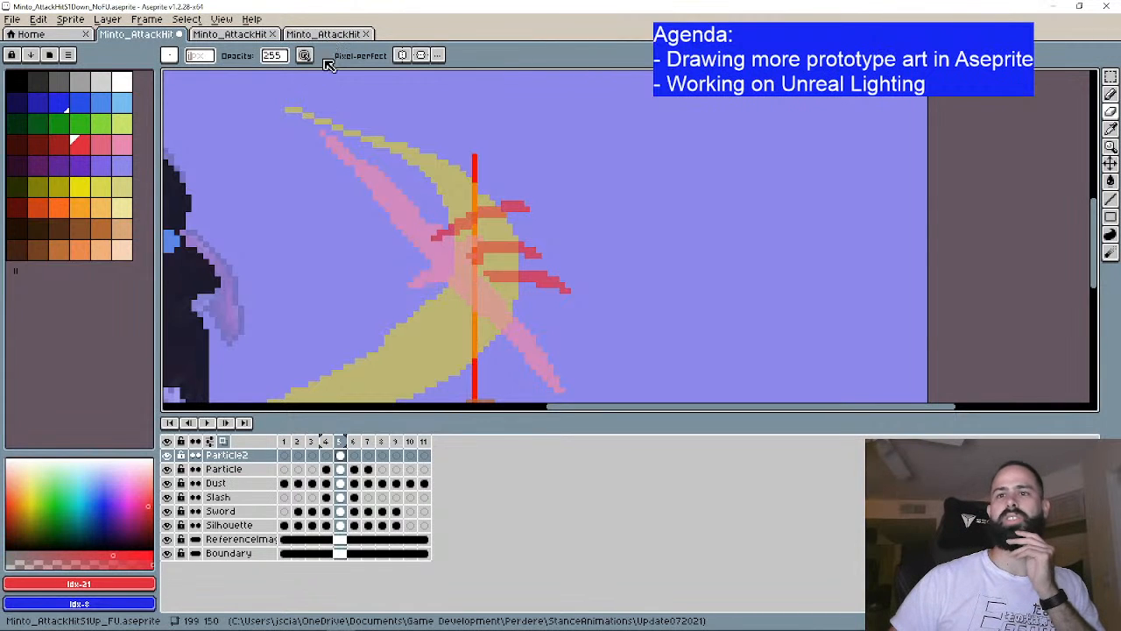
click(225, 422)
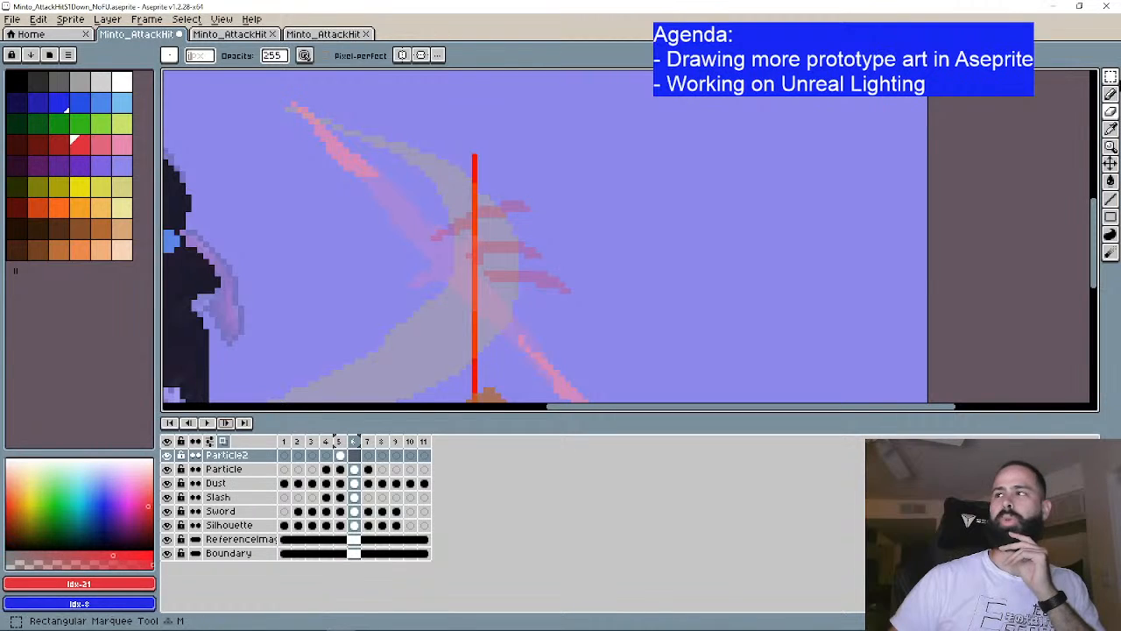
click(1109, 94)
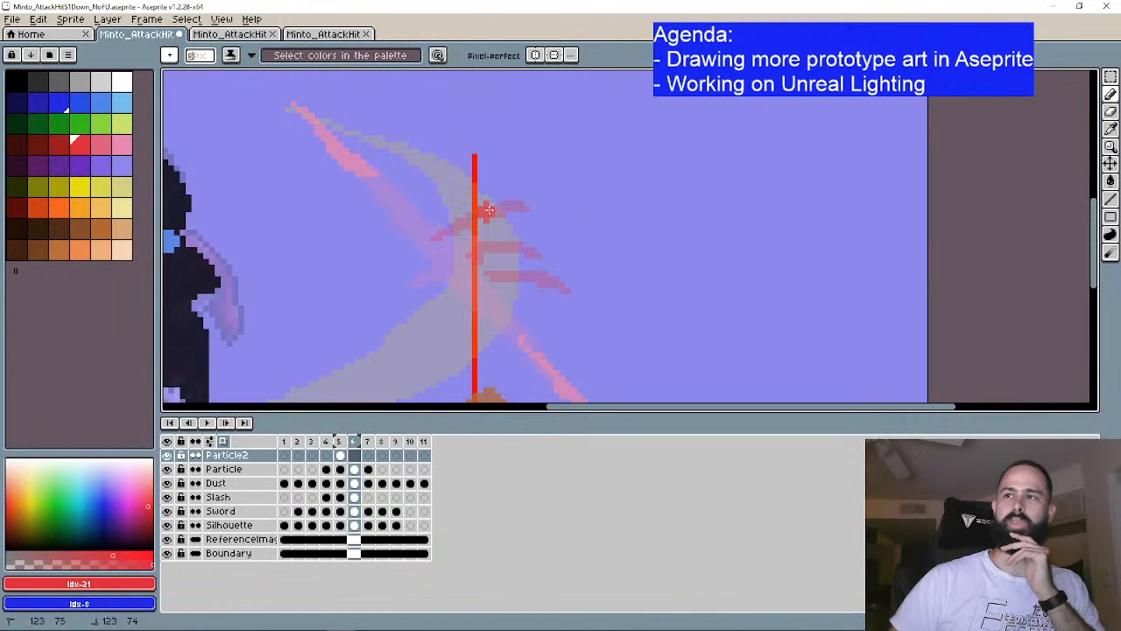
drag(535, 207, 567, 219)
mouse_move(515, 243)
mouse_down()
mouse_move(575, 266)
mouse_move(592, 303)
mouse_up()
Step: Thin the three red streaks in frame 6 with the Eraser, tapering their inner ends
click(1109, 114)
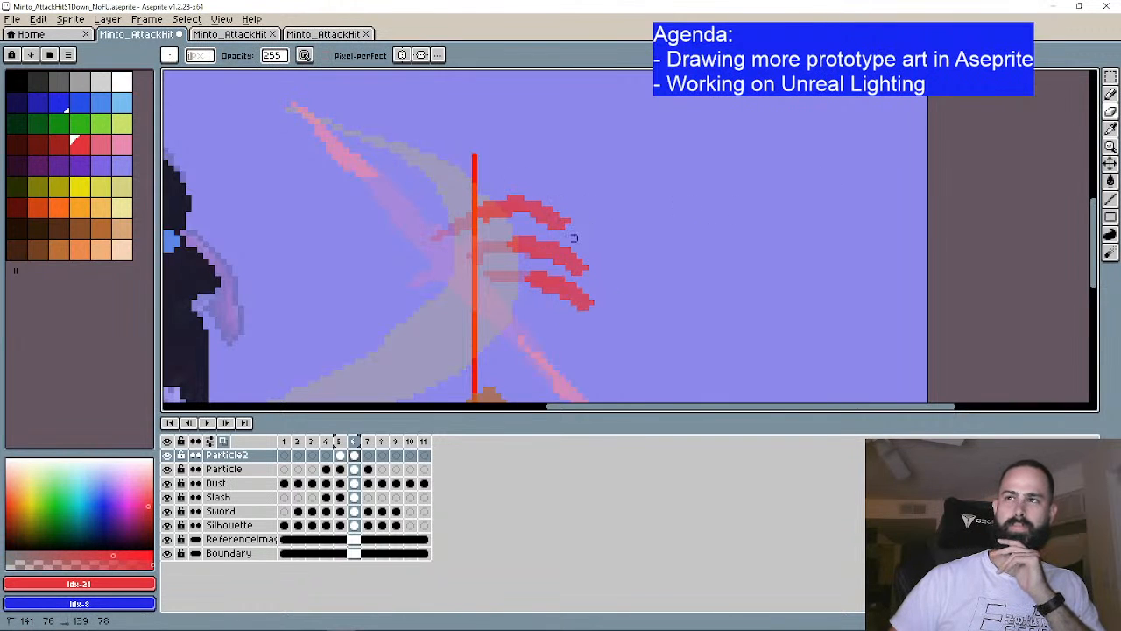
drag(514, 214, 456, 215)
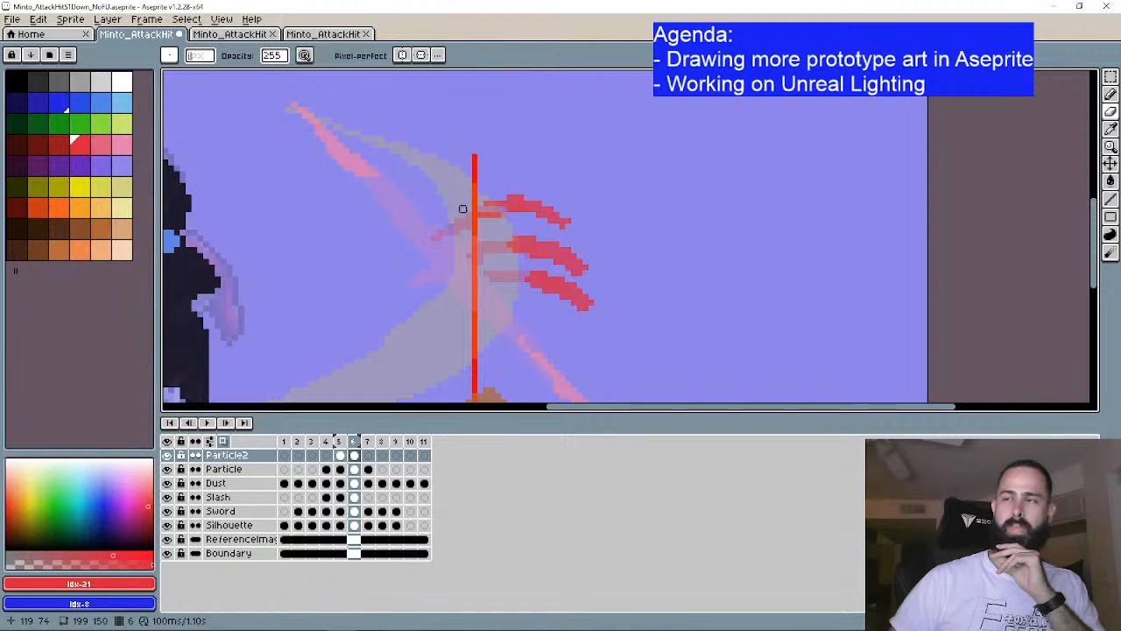
drag(575, 273, 562, 267)
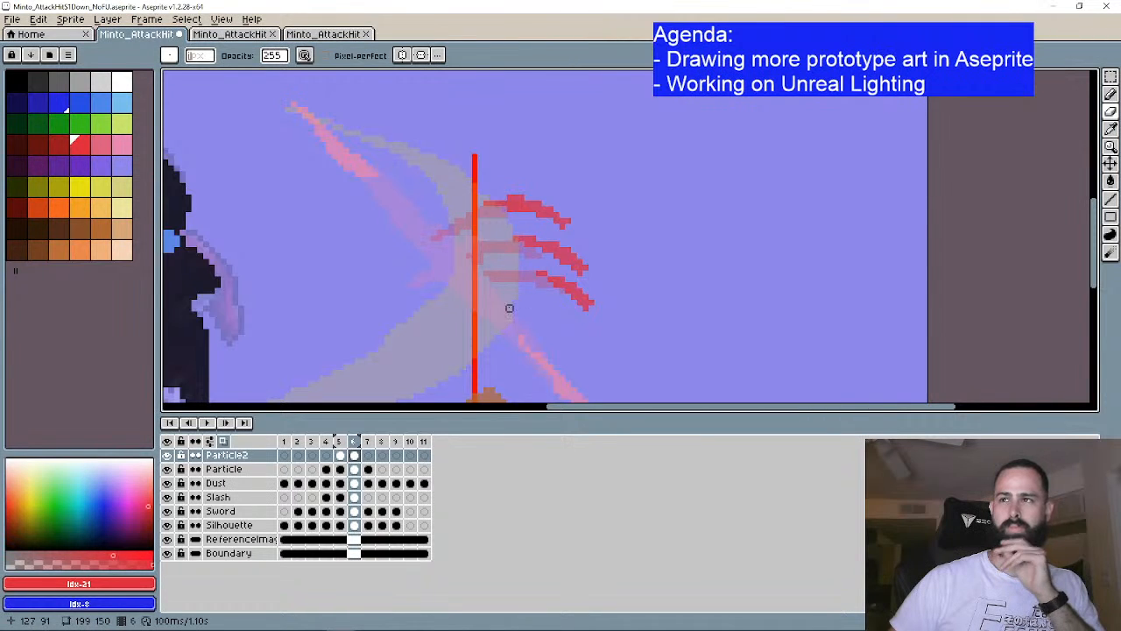
Step: Draw three small red marks at the streak tips on Particle2 in frame 7 and erase them into scattered fragments
click(225, 422)
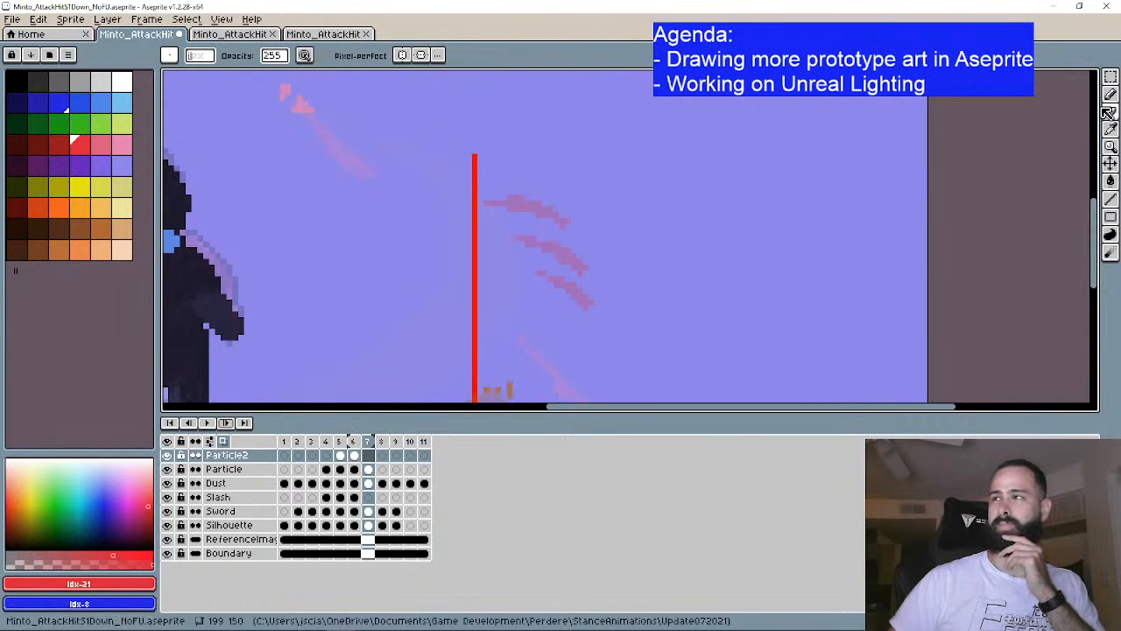
mouse_move(561, 227)
mouse_down()
mouse_move(573, 264)
mouse_move(587, 281)
mouse_move(588, 317)
mouse_up()
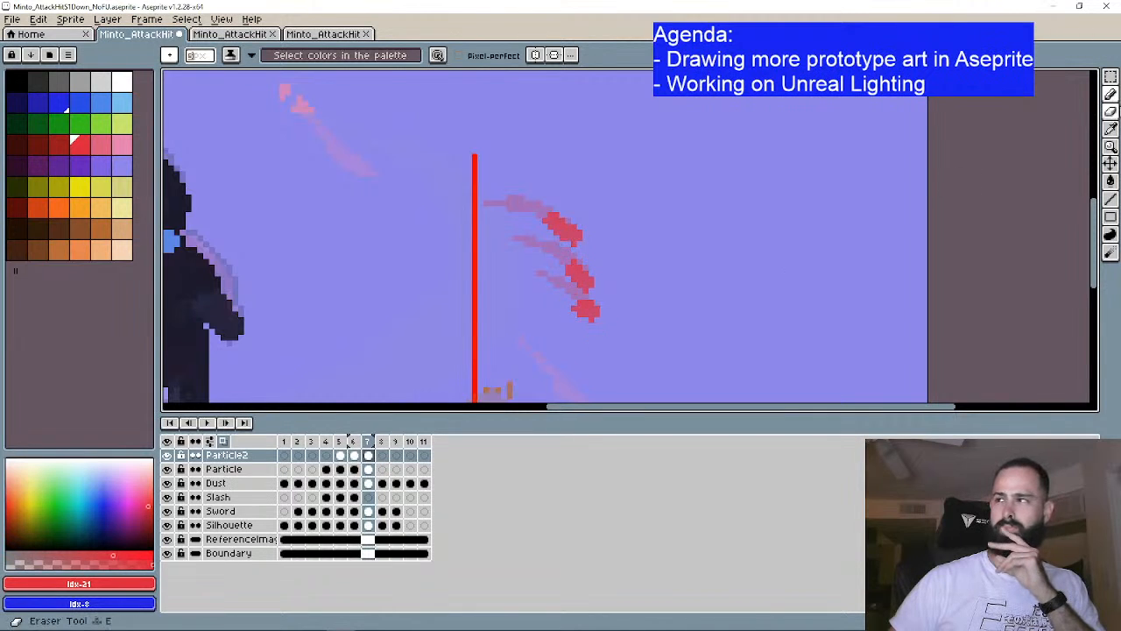
click(1110, 111)
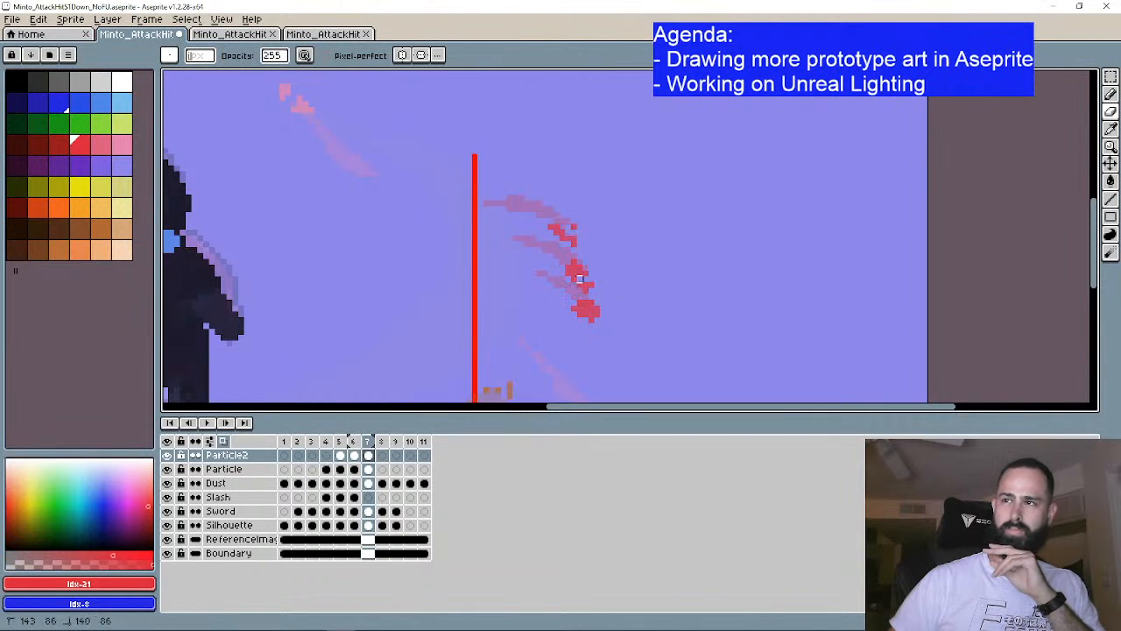
Step: Review the new red particles by stepping through the remaining frames and playing the animation
scroll(608, 313, down, 3)
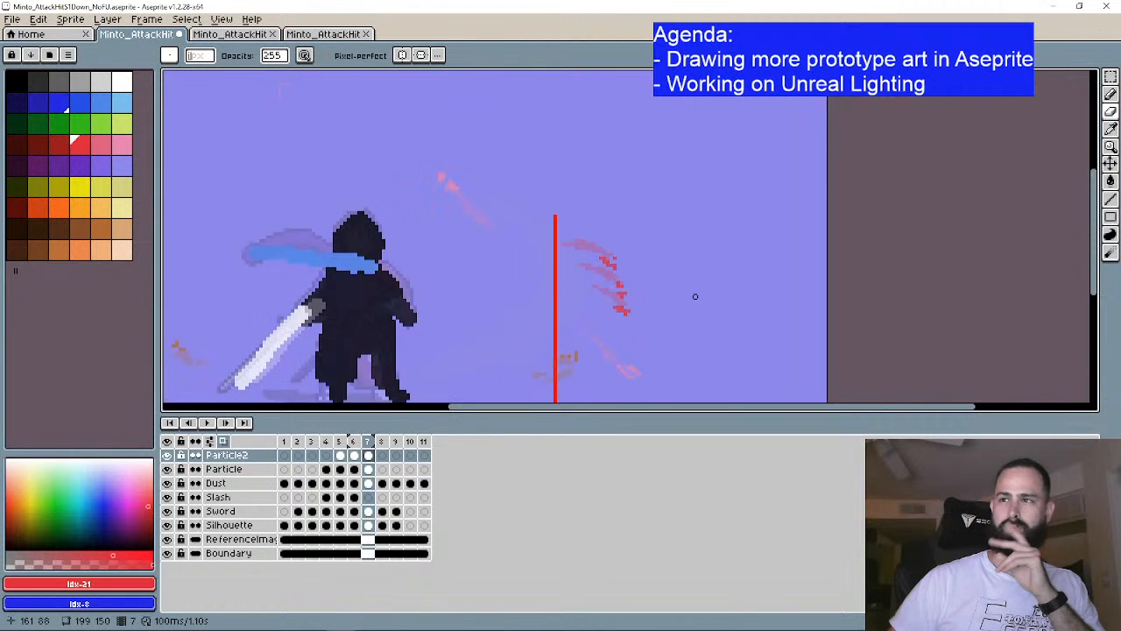
click(226, 423)
click(226, 423)
click(226, 422)
click(226, 423)
click(226, 423)
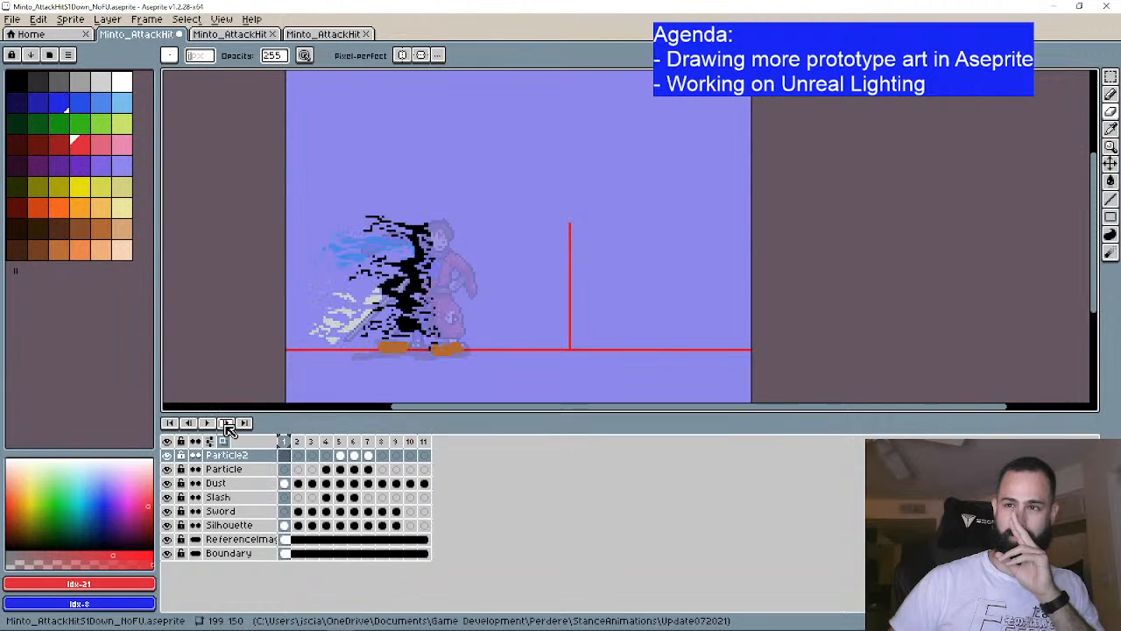
click(209, 424)
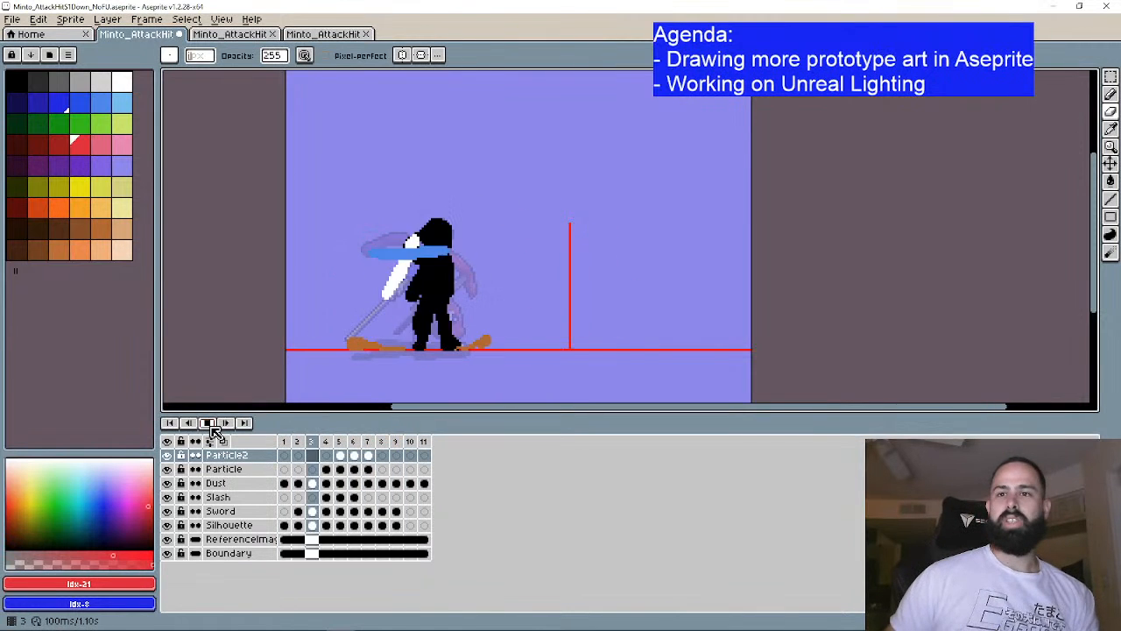
click(209, 423)
click(223, 424)
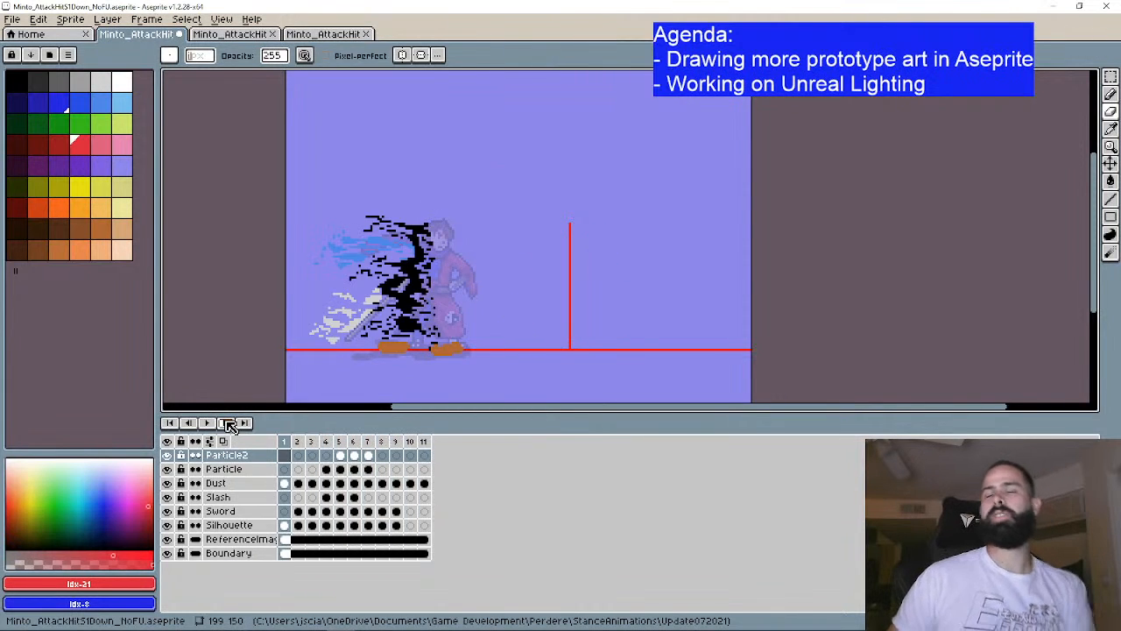
Step: Save the Minto_AttackHitS1Down_NoFU sprite
click(12, 18)
click(48, 87)
Step: Copy the Particle and Particle2 cels from frame 7 into frame 1 of Minto_AttackHitS1Down_FU
click(225, 424)
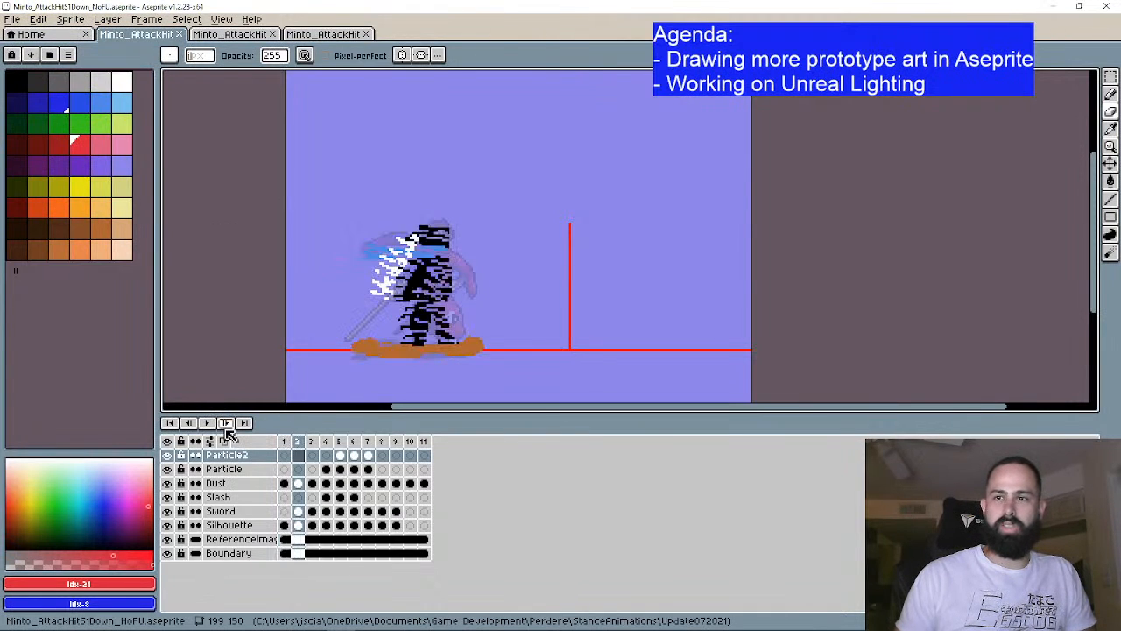
click(226, 424)
click(226, 424)
click(226, 424)
click(226, 424)
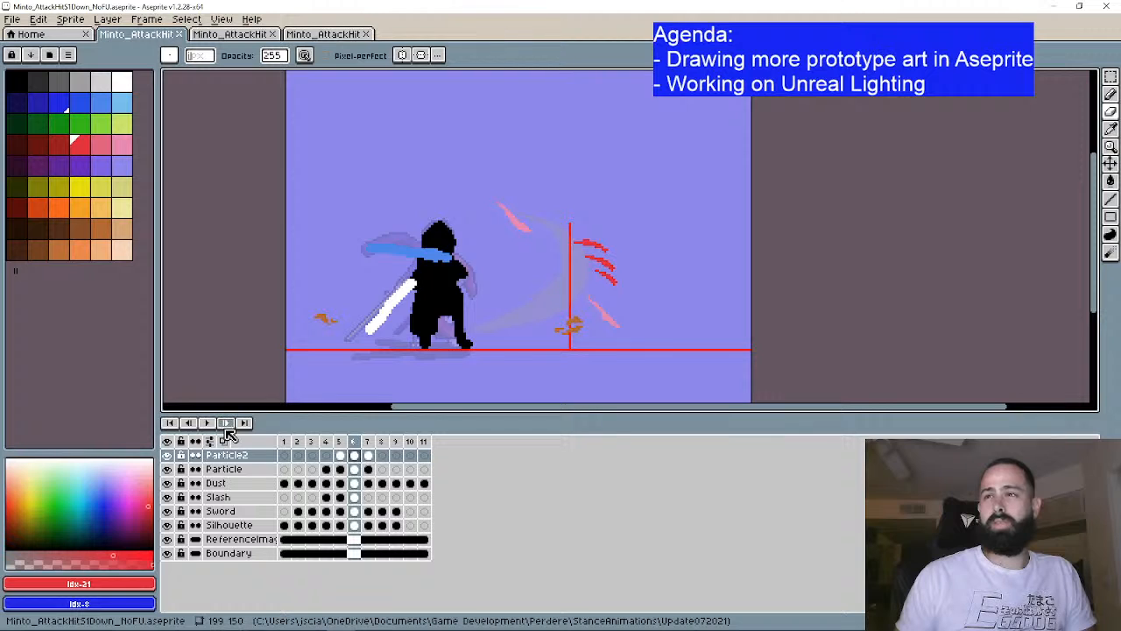
click(225, 427)
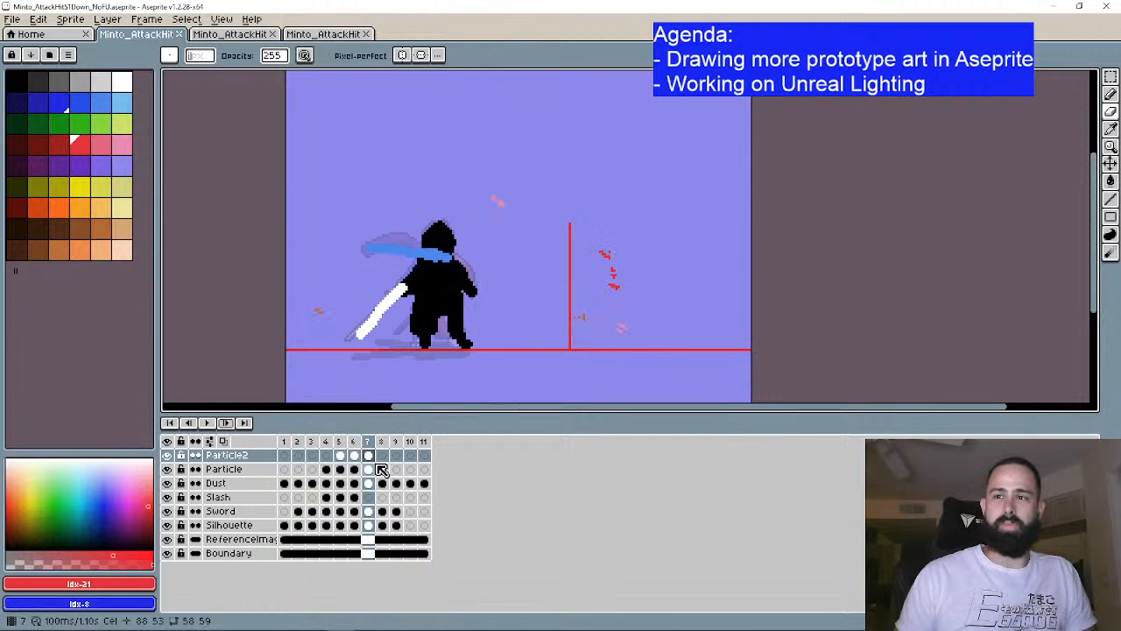
drag(371, 456, 371, 473)
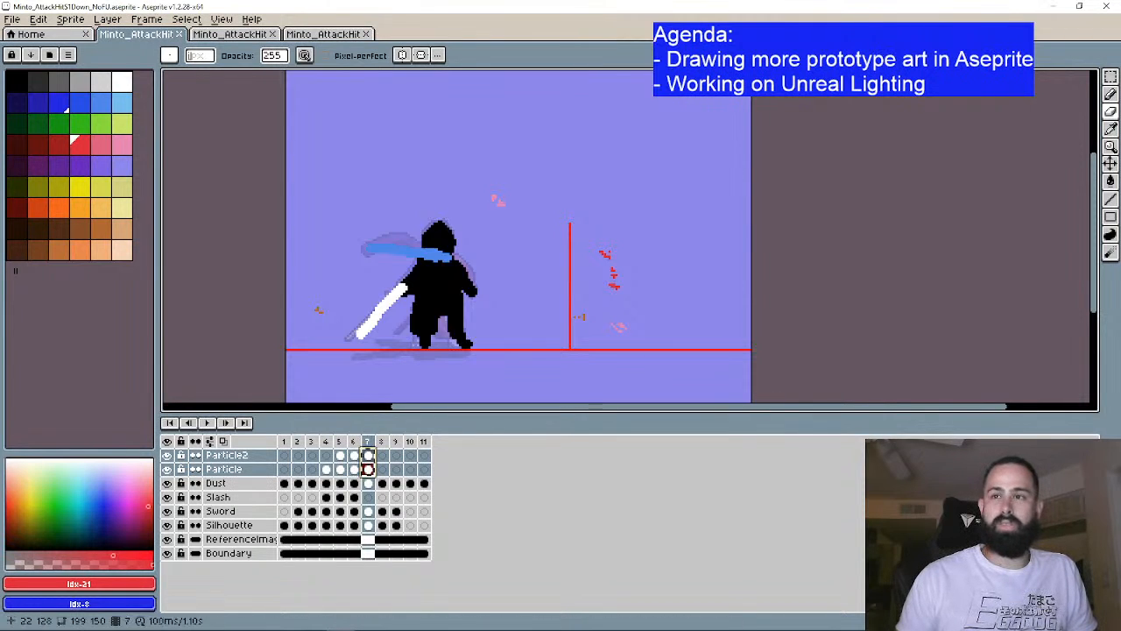
click(262, 35)
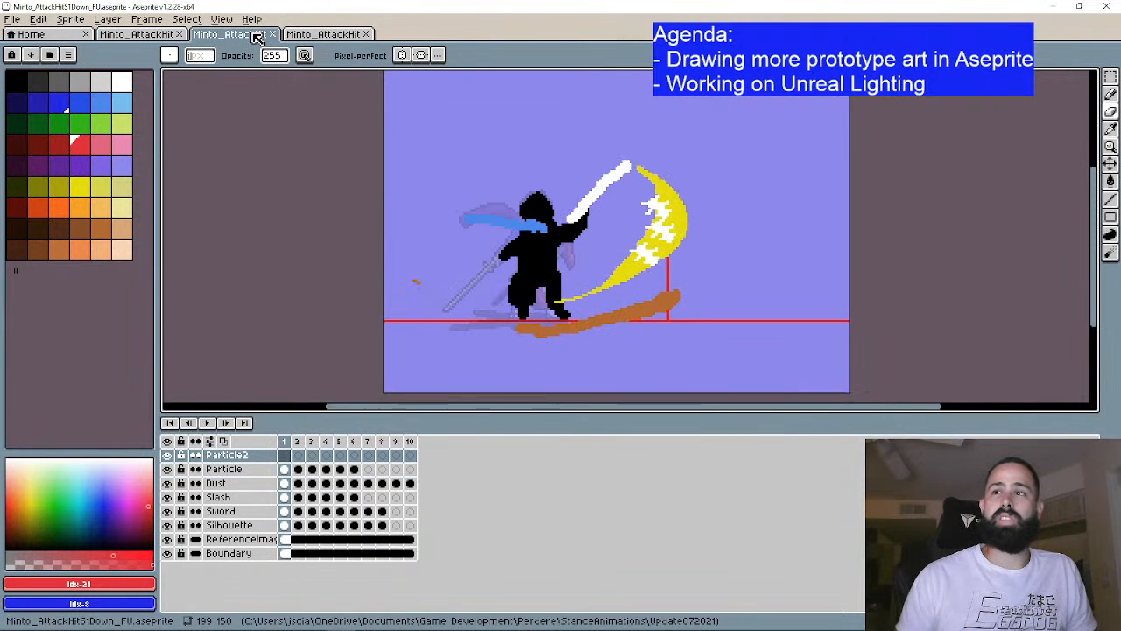
click(289, 457)
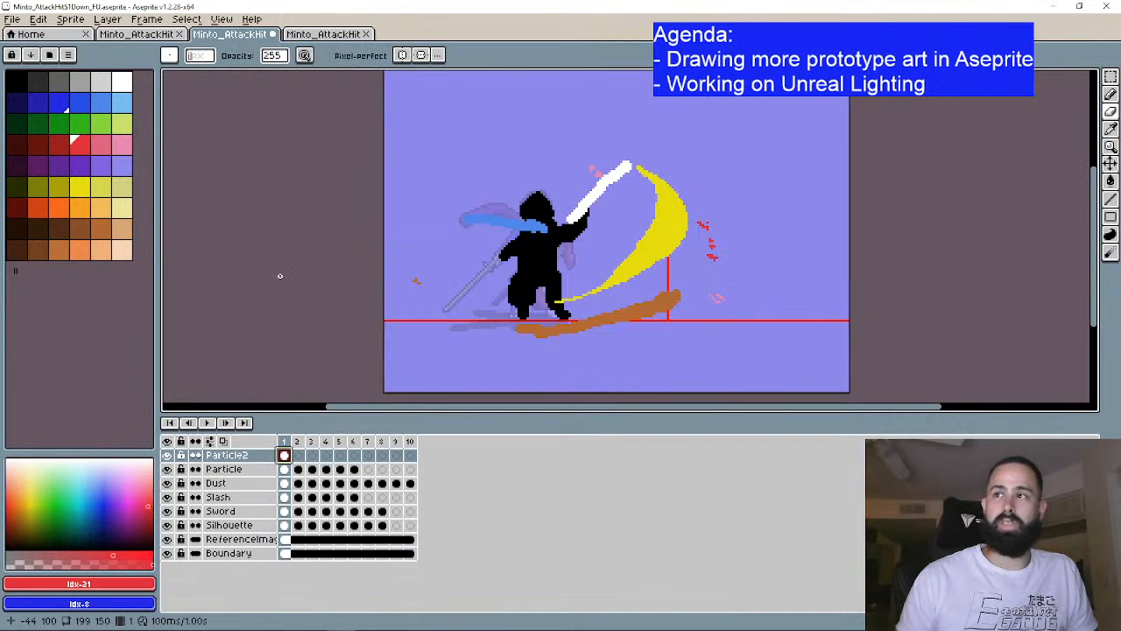
Step: Delete the Particle layer's cels in frames 2 to 6 of Minto_AttackHitS1Down_FU
drag(302, 471, 356, 471)
key(Delete)
Step: Try copying the frame 4 Particle cel of Minto_AttackHitS1Down_NoFU into frame 2 of Minto_AttackHitS1Down_FU, then clear it and return to frame 1
click(147, 34)
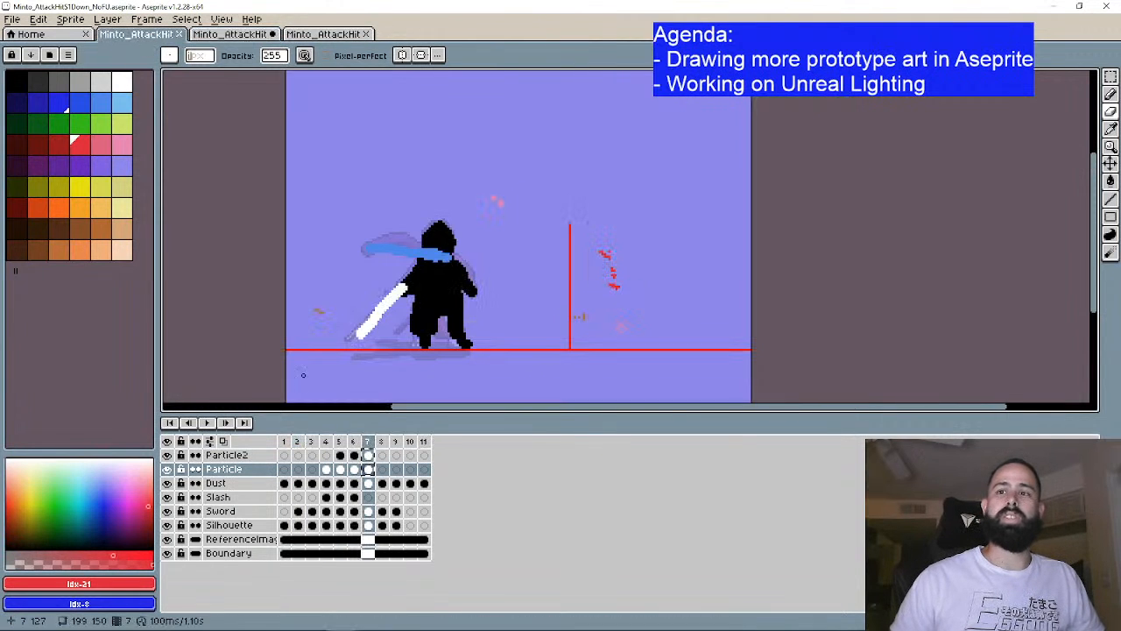
click(326, 470)
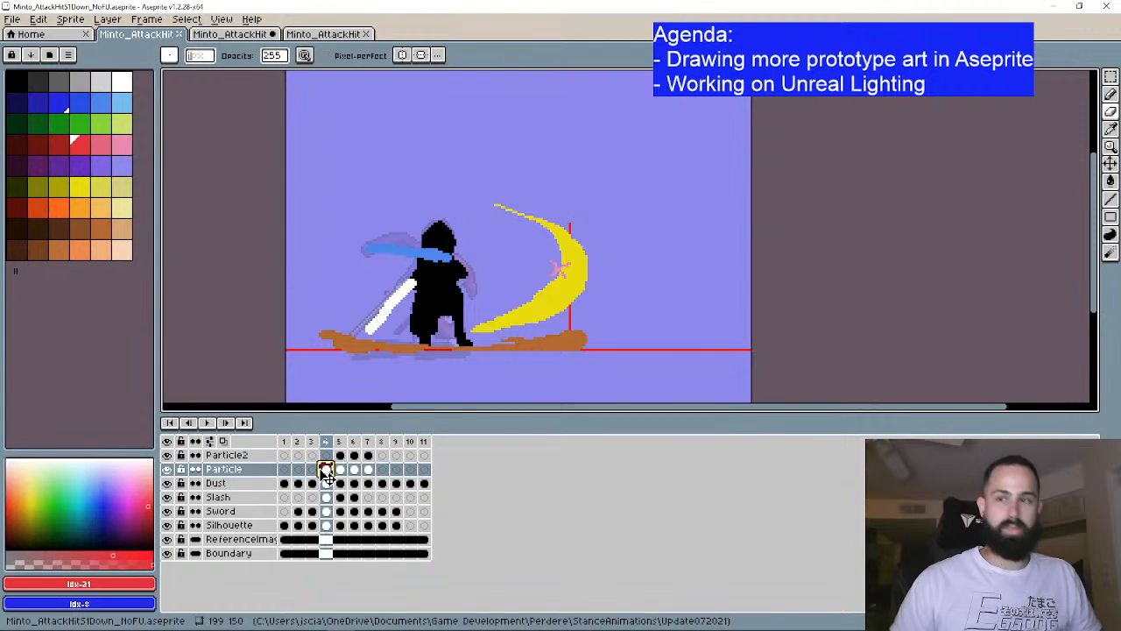
key(ctrl+Tab)
click(298, 470)
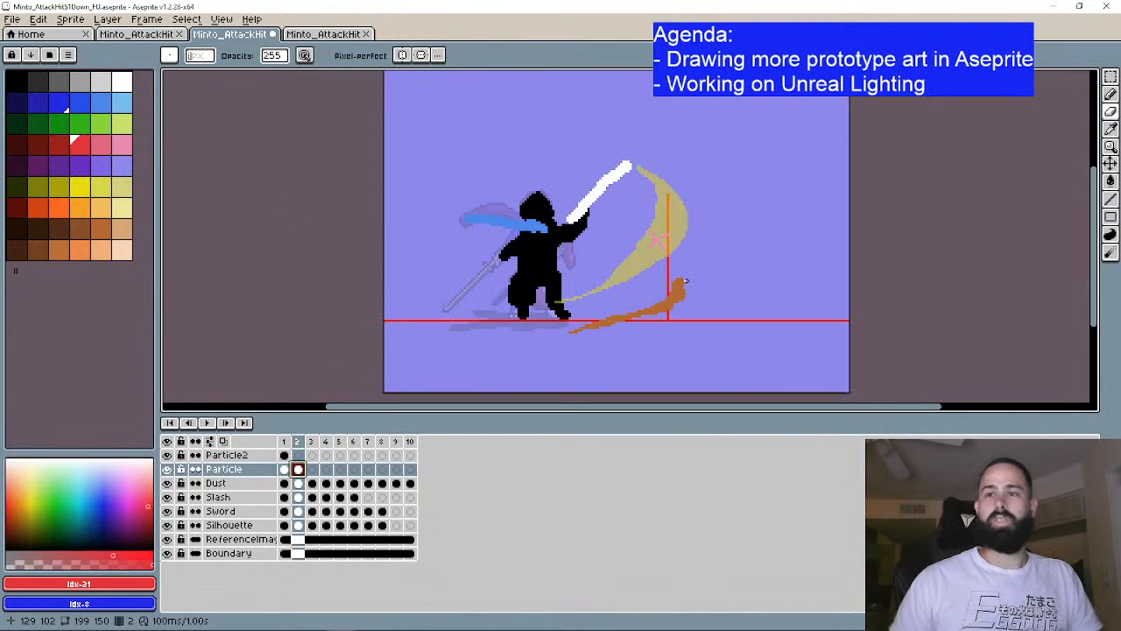
click(190, 429)
click(299, 469)
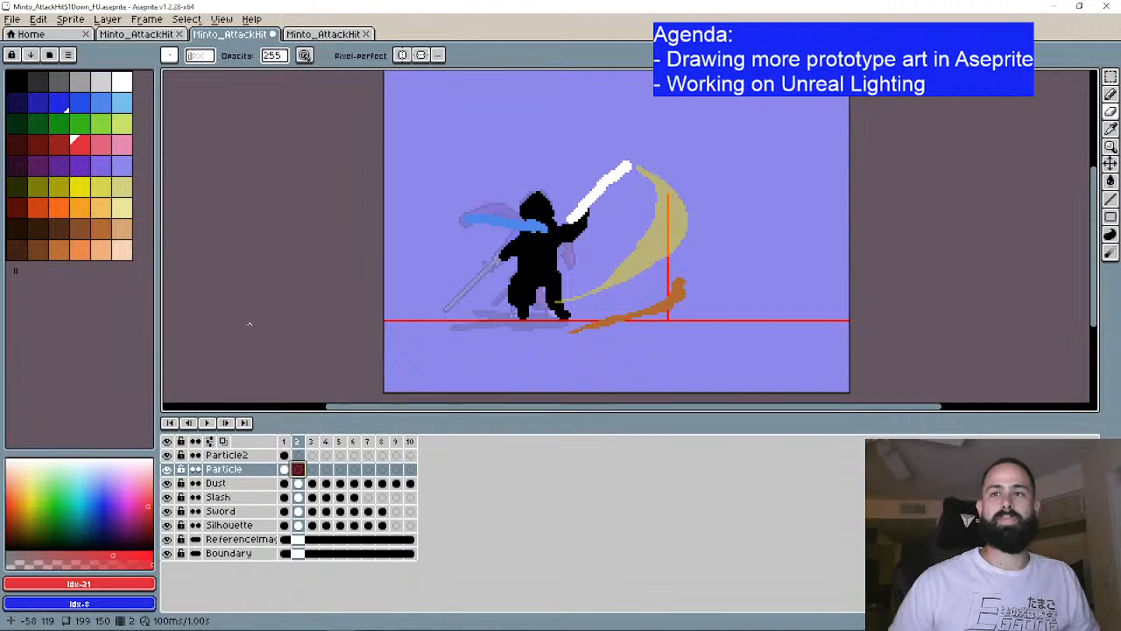
click(284, 468)
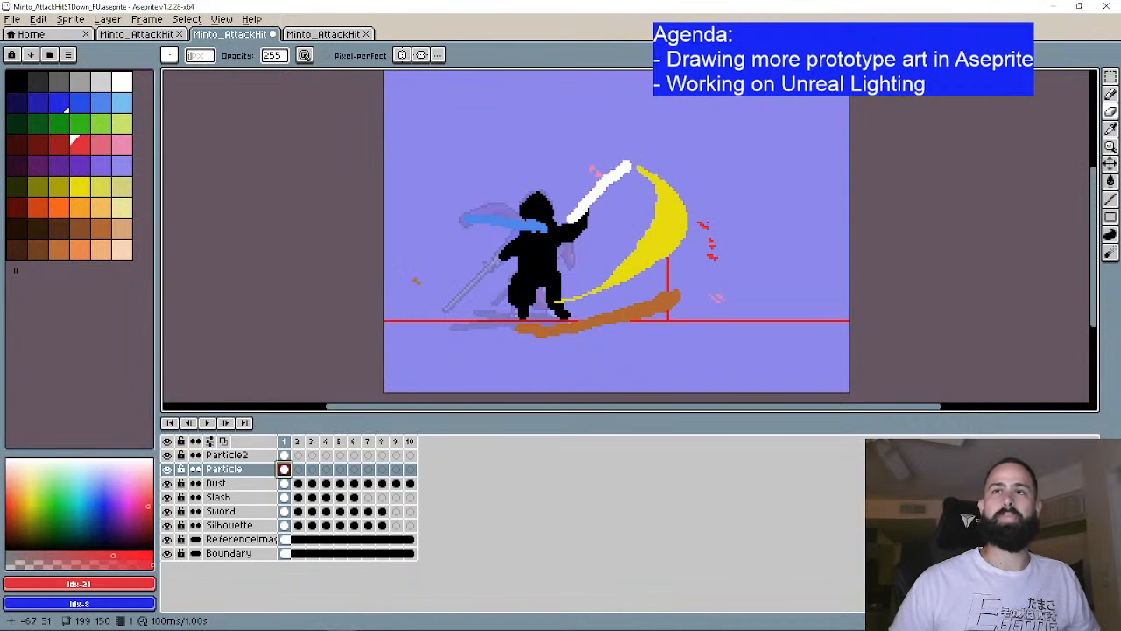
Step: Copy the pink impact spark on the Particle layer in frame 4 of Minto_AttackHitS1Down_NoFU using a rectangular marquee
click(136, 33)
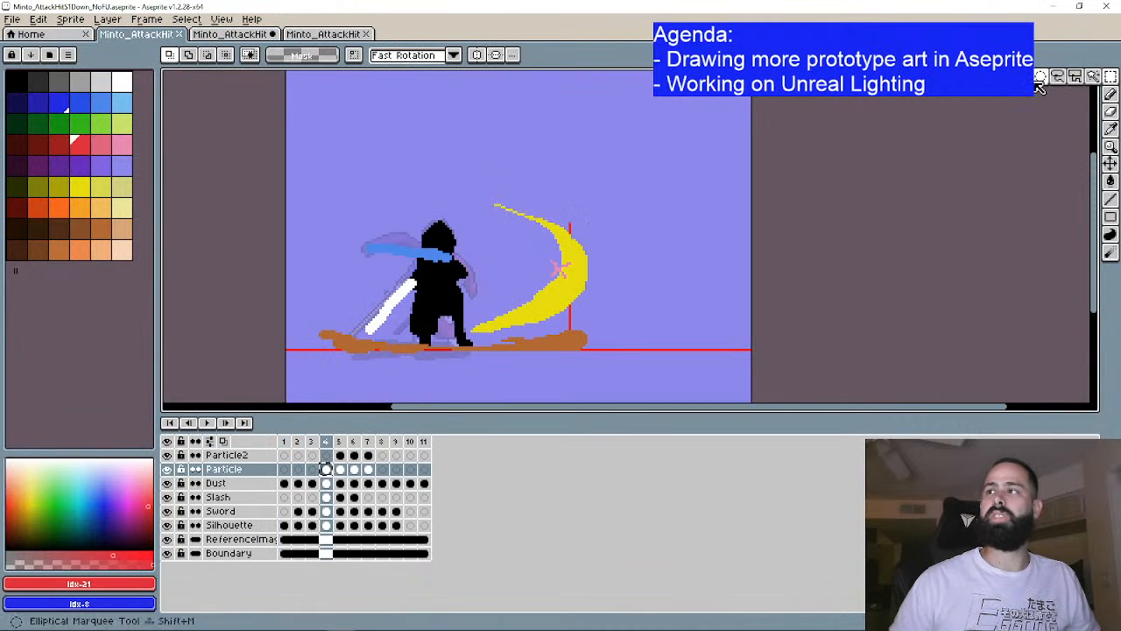
scroll(608, 314, up, 1)
drag(470, 175, 530, 259)
click(414, 254)
drag(474, 199, 541, 253)
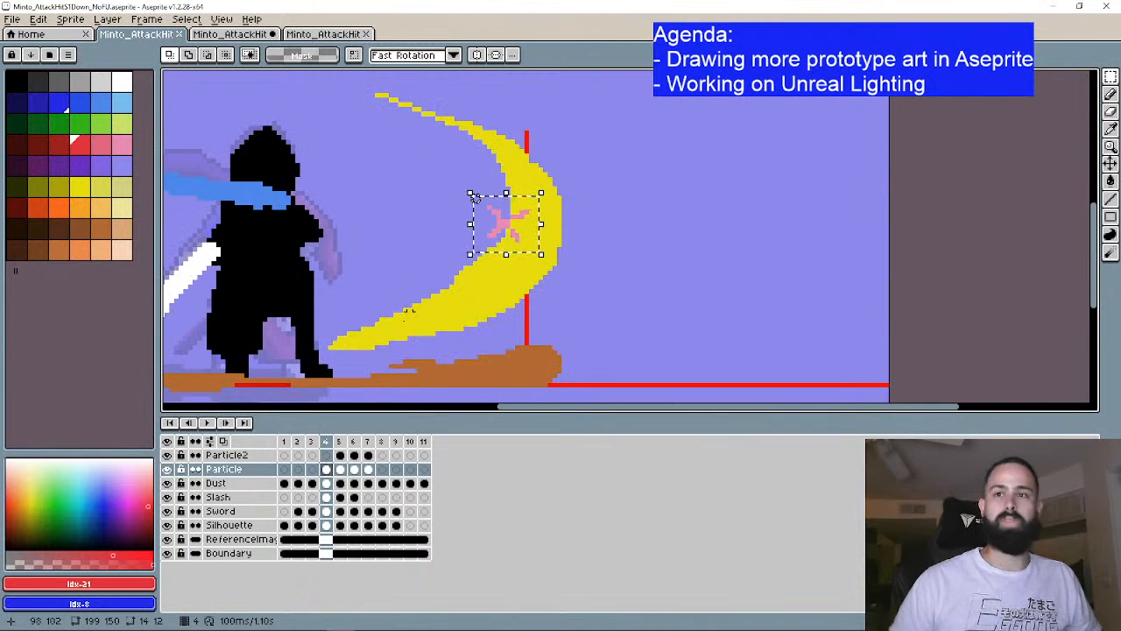
Step: Paste the spark onto the Particle layer in frame 1 of Minto_AttackHitS1Down_FU and place it on the yellow slash's inner edge
click(229, 33)
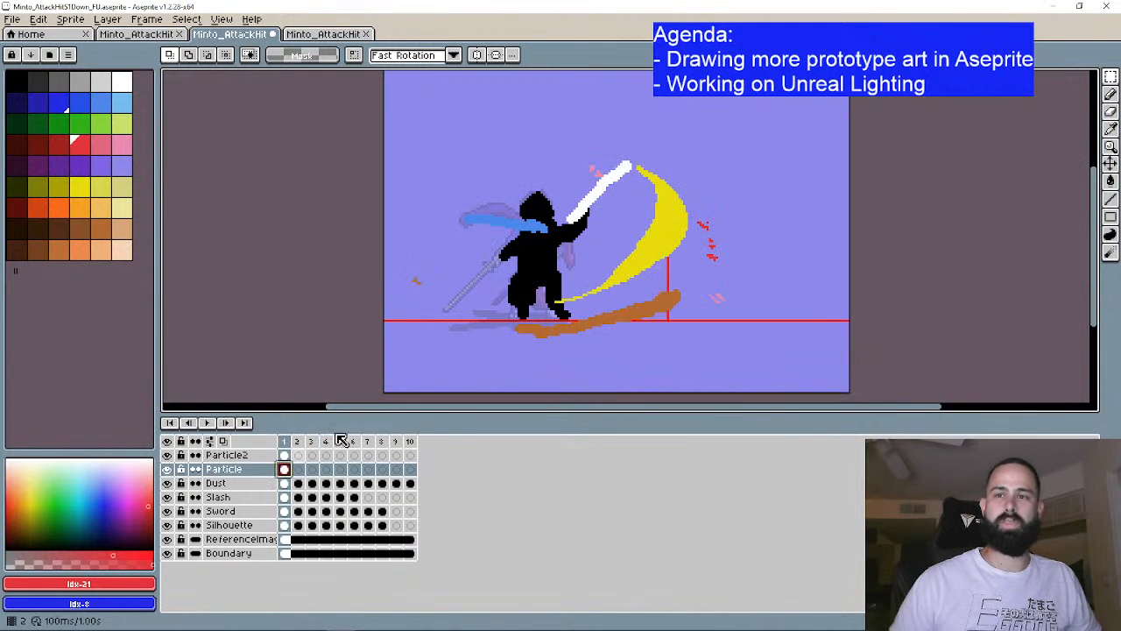
key(ctrl+v)
scroll(664, 254, up, 1)
drag(663, 254, 626, 242)
click(743, 152)
scroll(740, 149, up, 1)
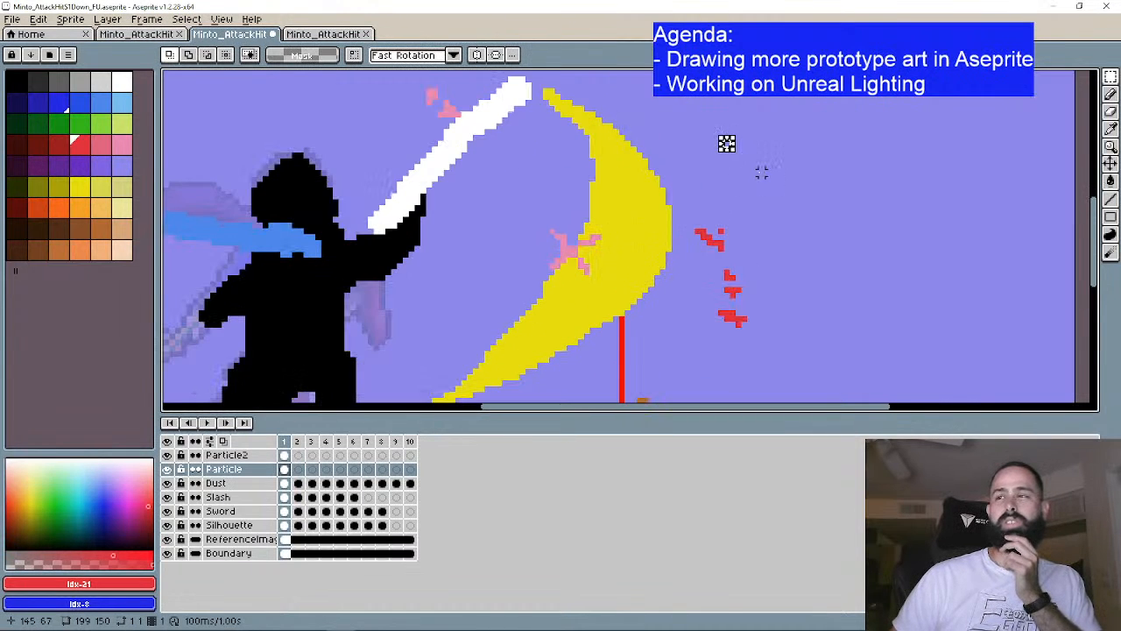
scroll(766, 174, down, 1)
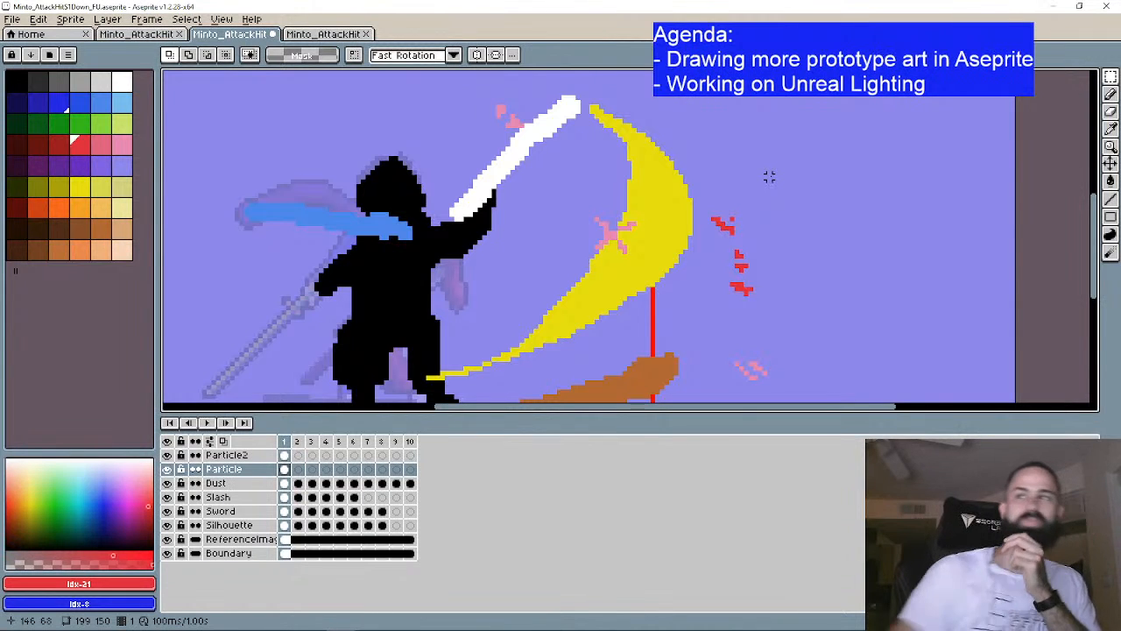
Step: Examine how the slash and impact particles develop frame by frame in Minto_AttackHitS1Up_FU, from frame 1 through both hits and again from the start
click(323, 33)
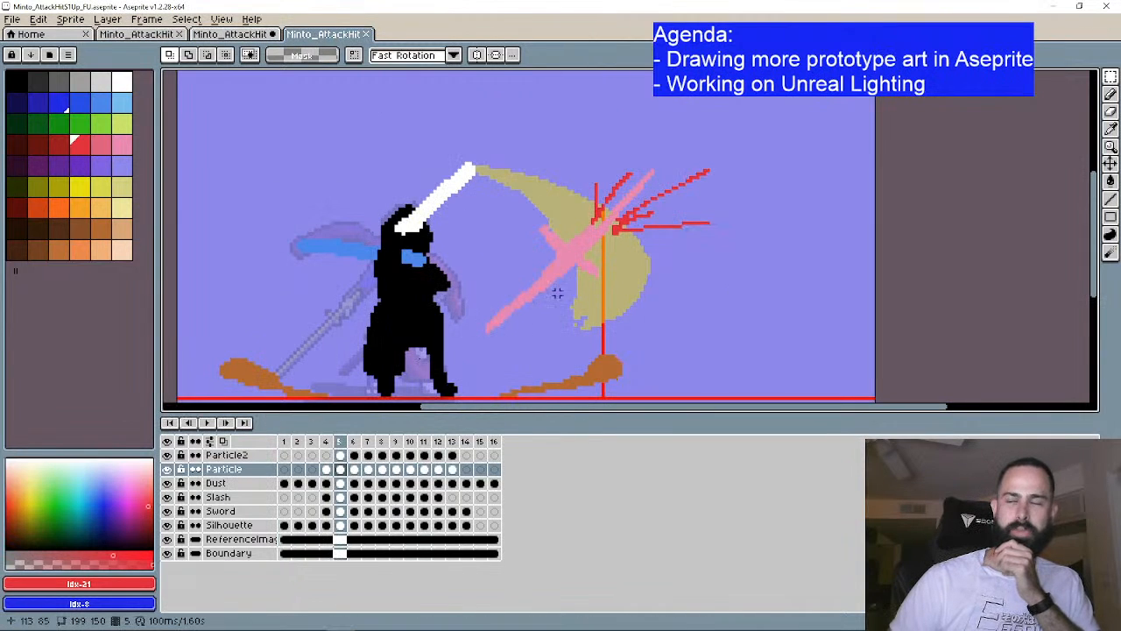
click(169, 422)
click(226, 423)
click(226, 423)
click(226, 423)
click(226, 423)
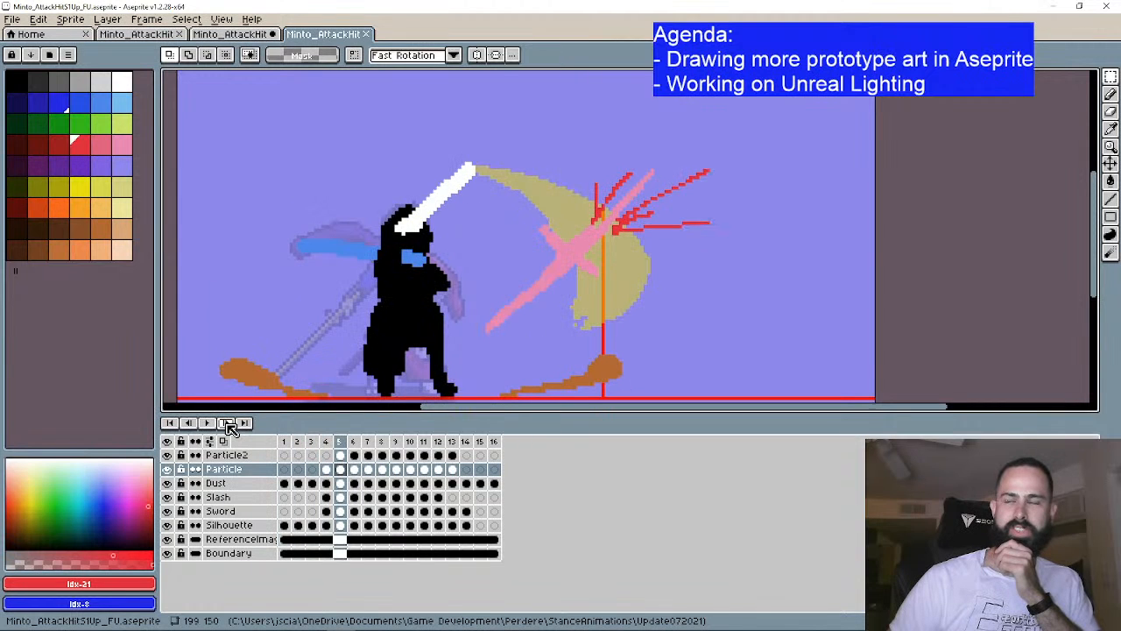
click(226, 423)
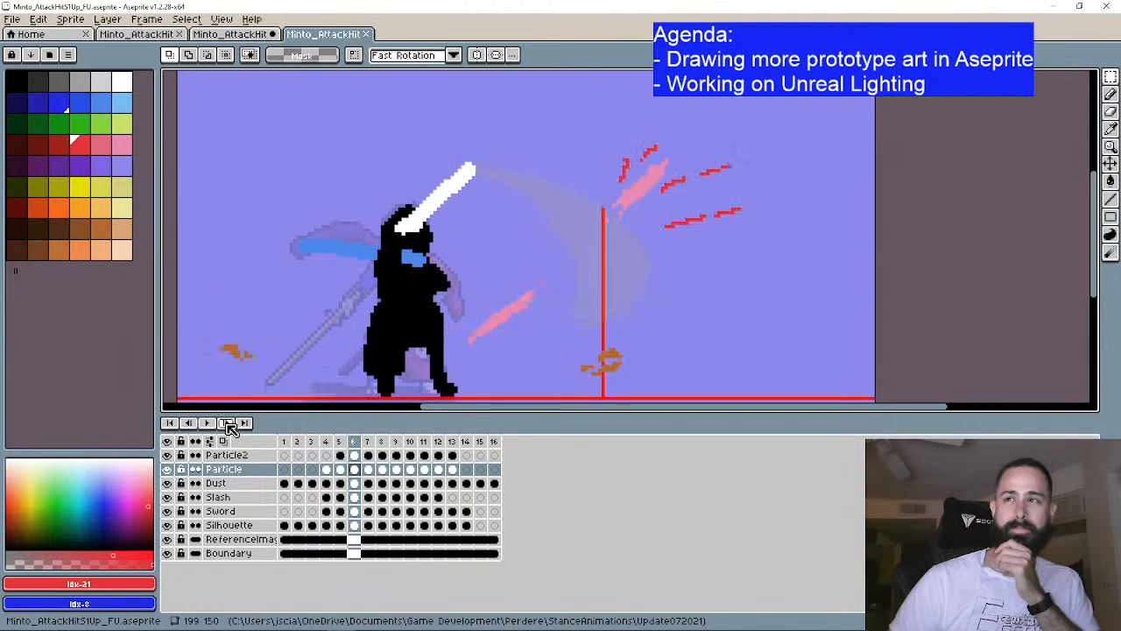
click(226, 423)
click(226, 423)
click(226, 423)
click(226, 422)
click(226, 423)
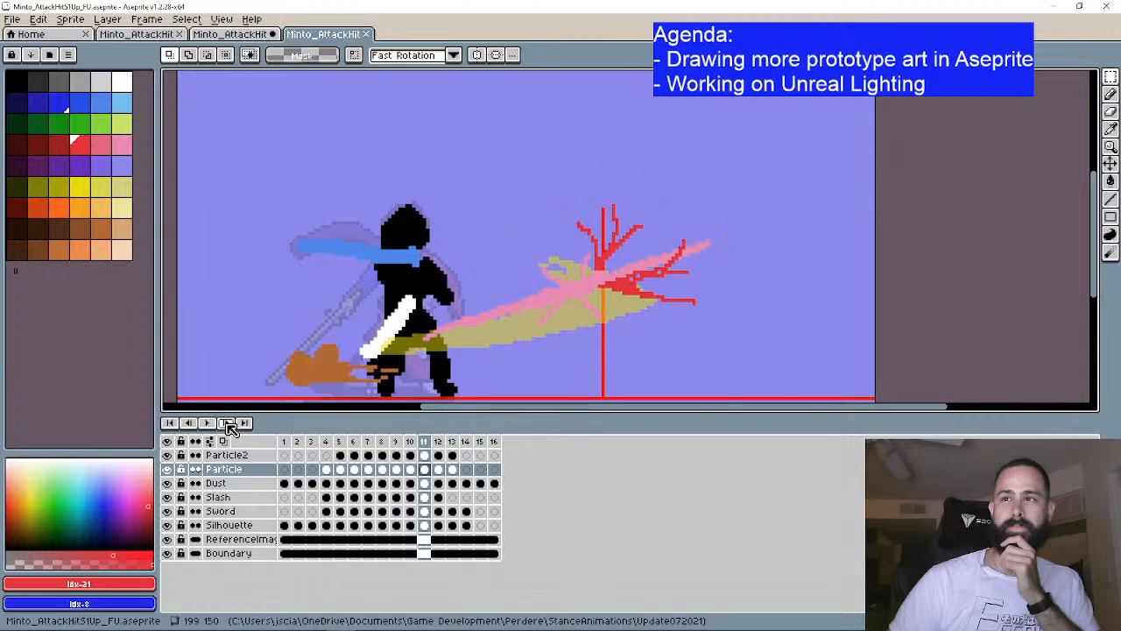
click(226, 423)
click(170, 423)
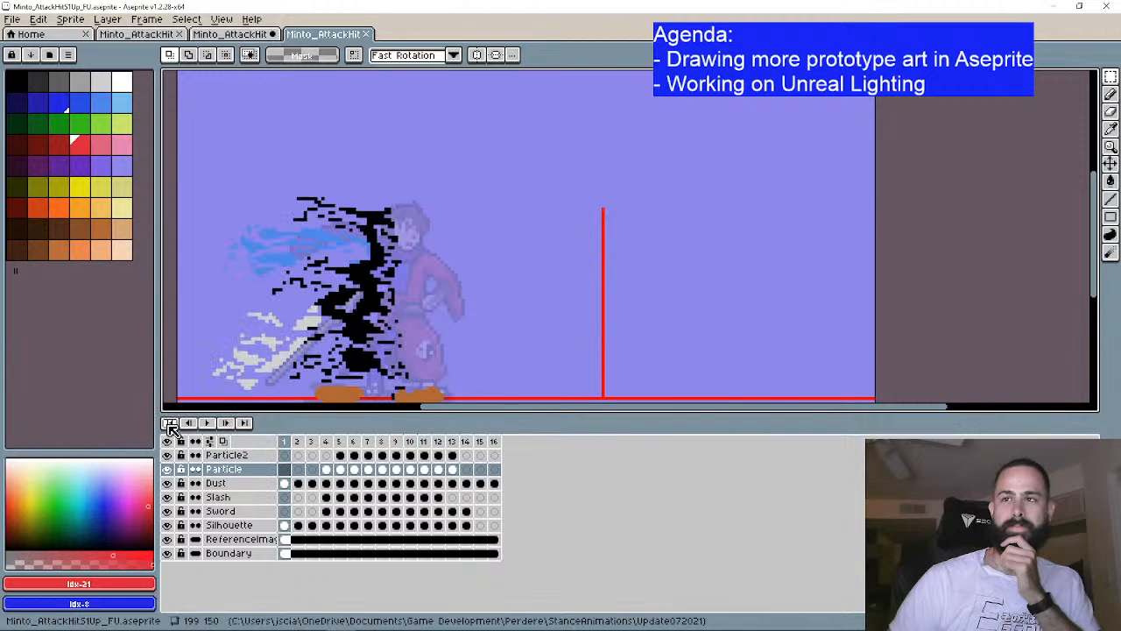
click(226, 423)
click(225, 423)
click(225, 423)
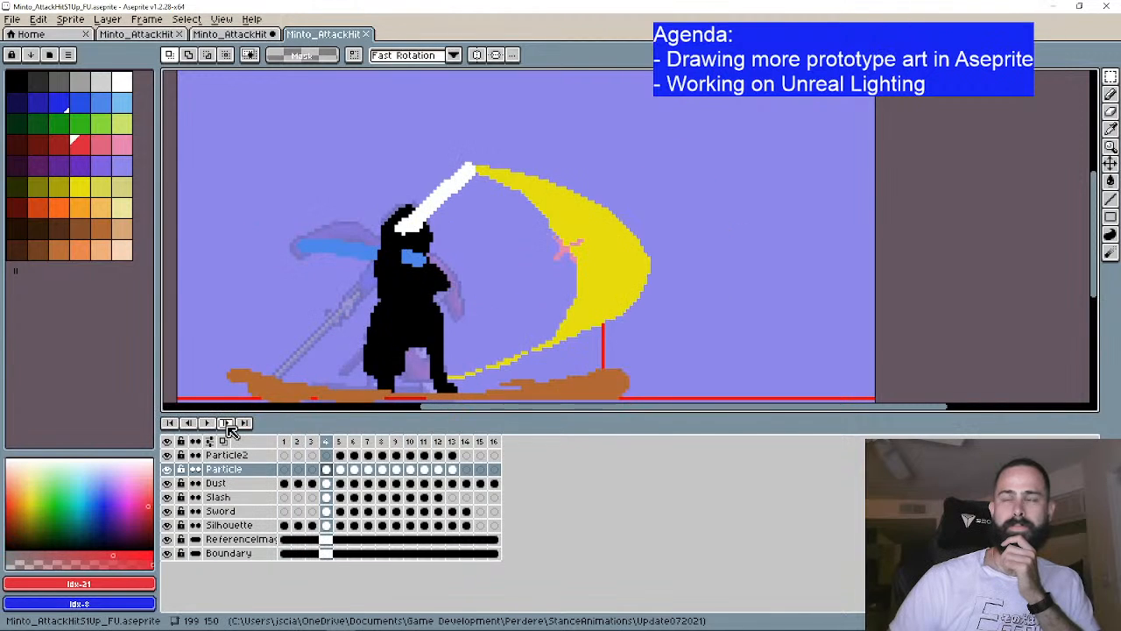
Step: Examine the impact particles in frames 5 and 6 of Minto_AttackHitS1Up_FU and compare them with frame 1 of Minto_AttackHitS1Down_FU
click(226, 423)
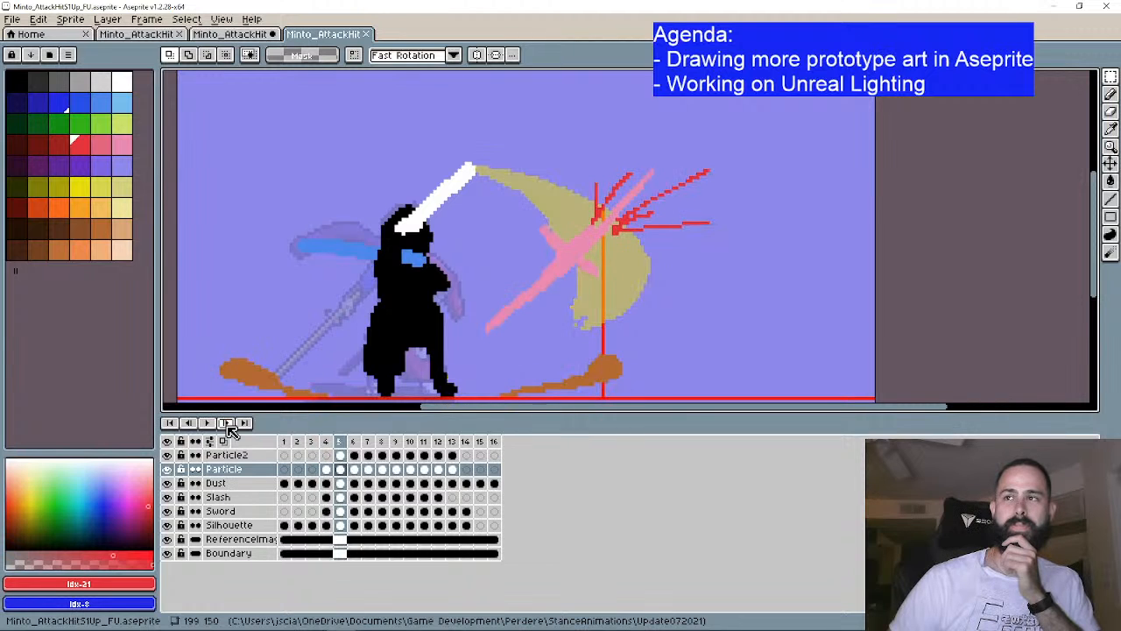
click(226, 422)
key(ctrl+shift+Tab)
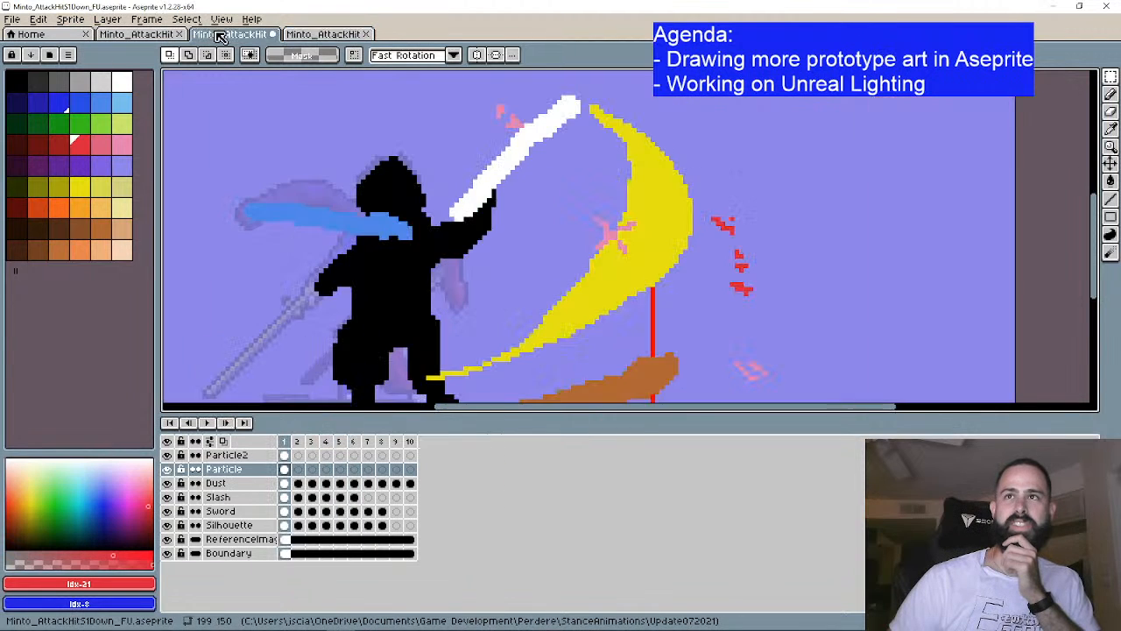
click(317, 35)
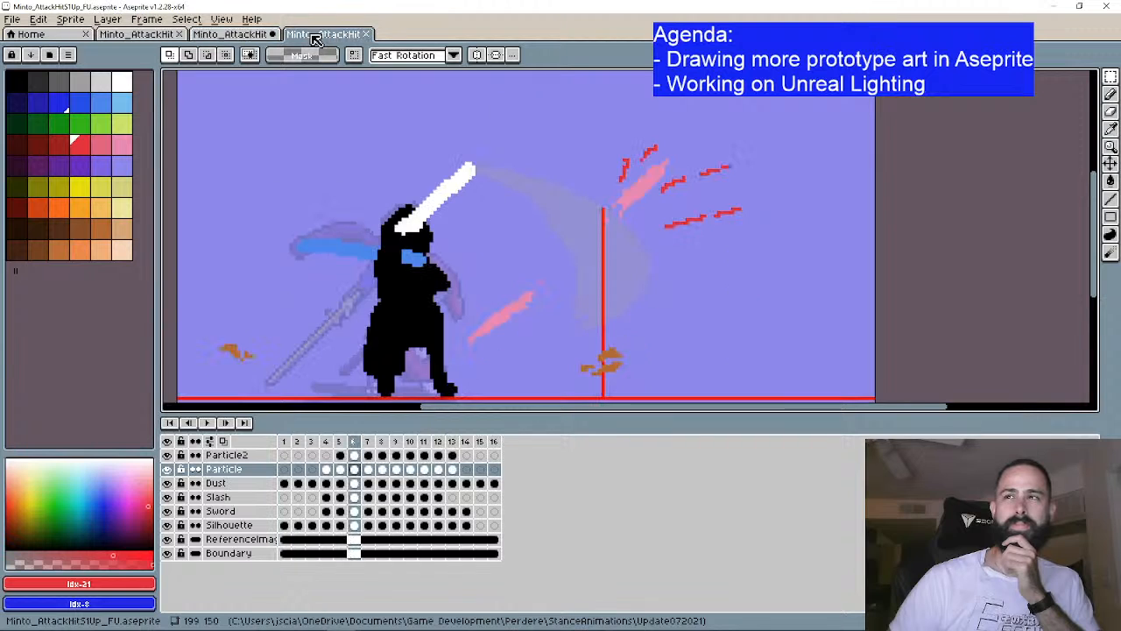
click(188, 422)
scroll(443, 204, down, 1)
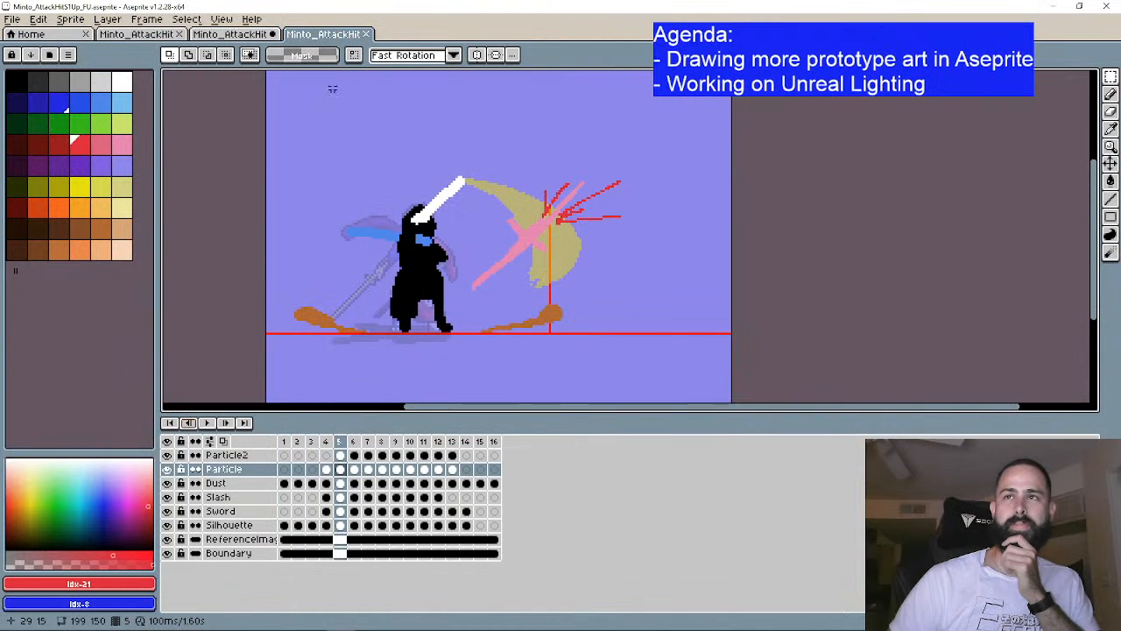
click(258, 37)
click(329, 35)
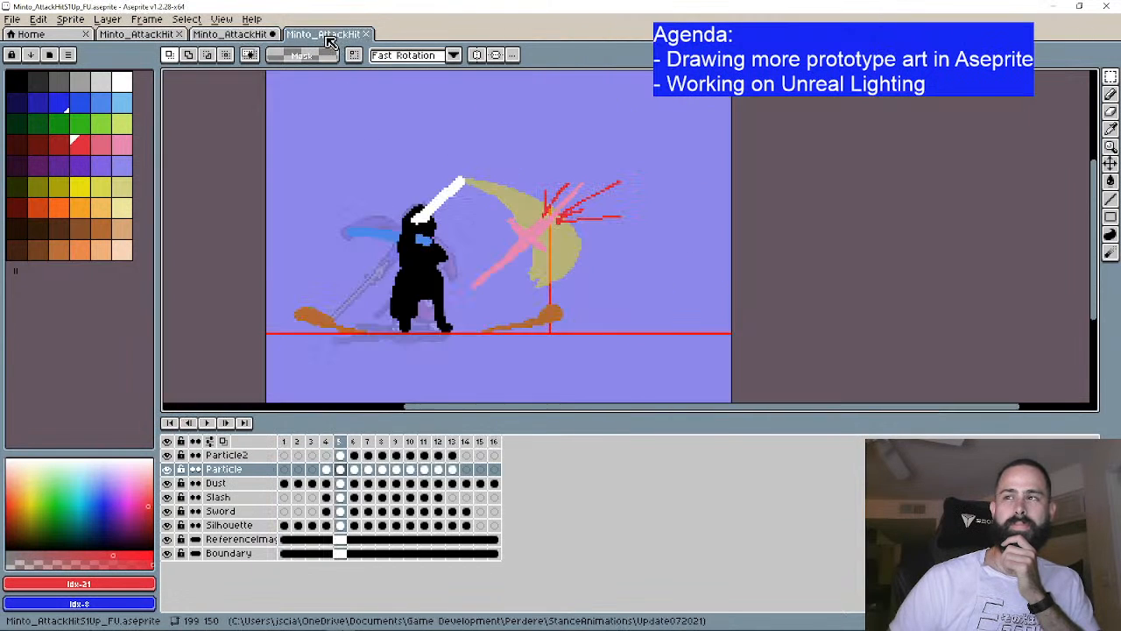
click(250, 39)
Step: On the Particle layer in frame 2 of Minto_AttackHitS1Down_FU, turn on onion skinning and draw a pink (Idx-23) cross-shaped impact streak diagonally over the slash
click(225, 422)
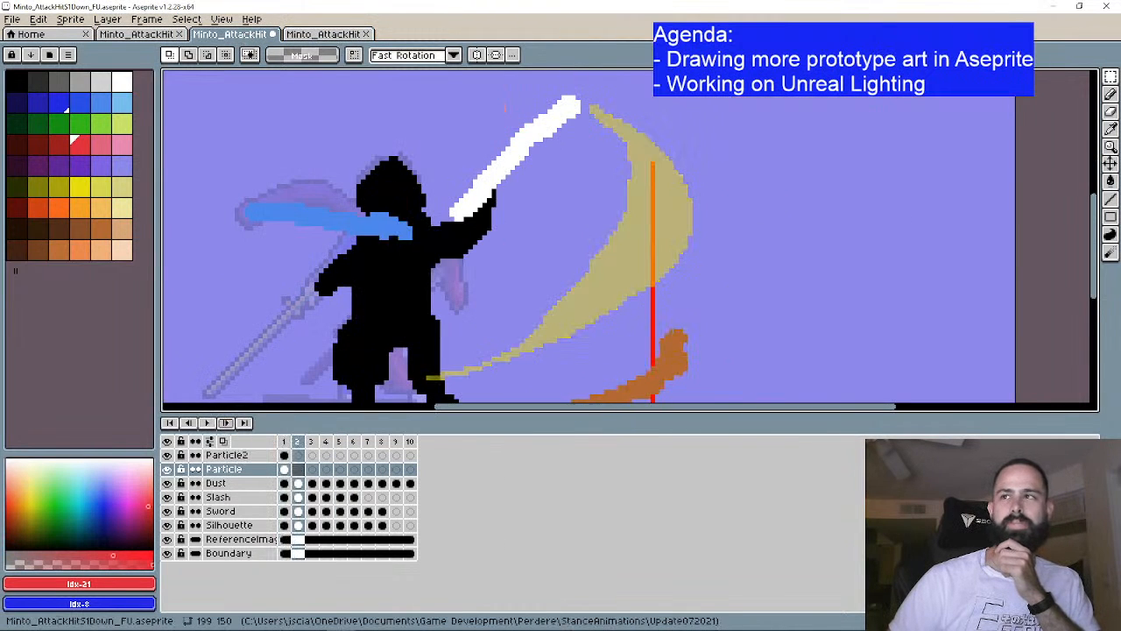
key(b)
key(F3)
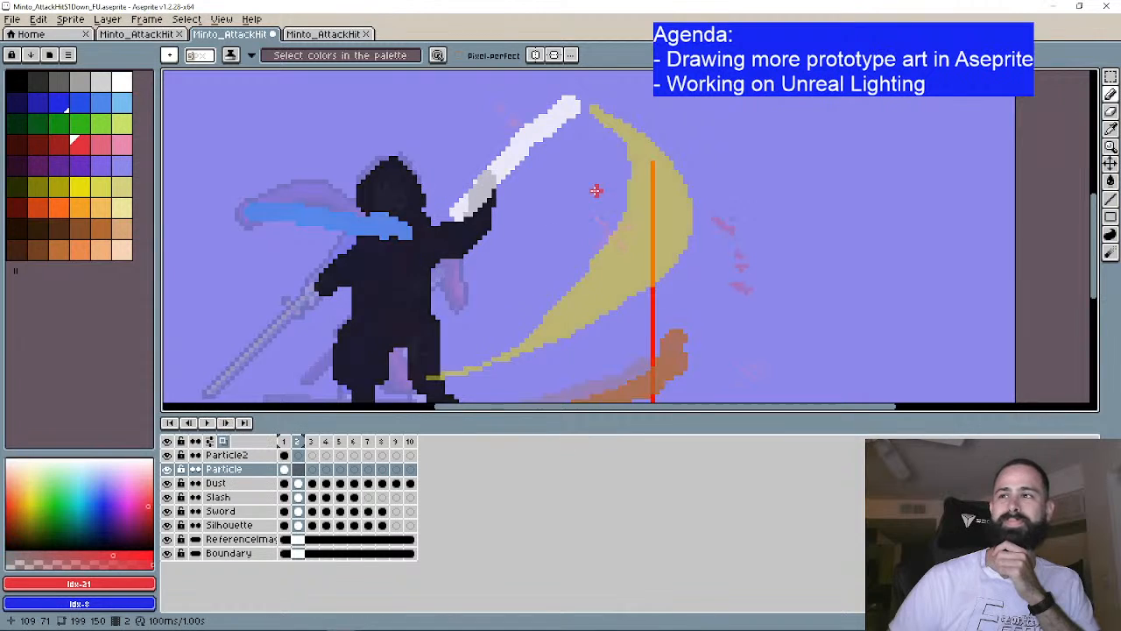
scroll(595, 190, up, 2)
click(121, 144)
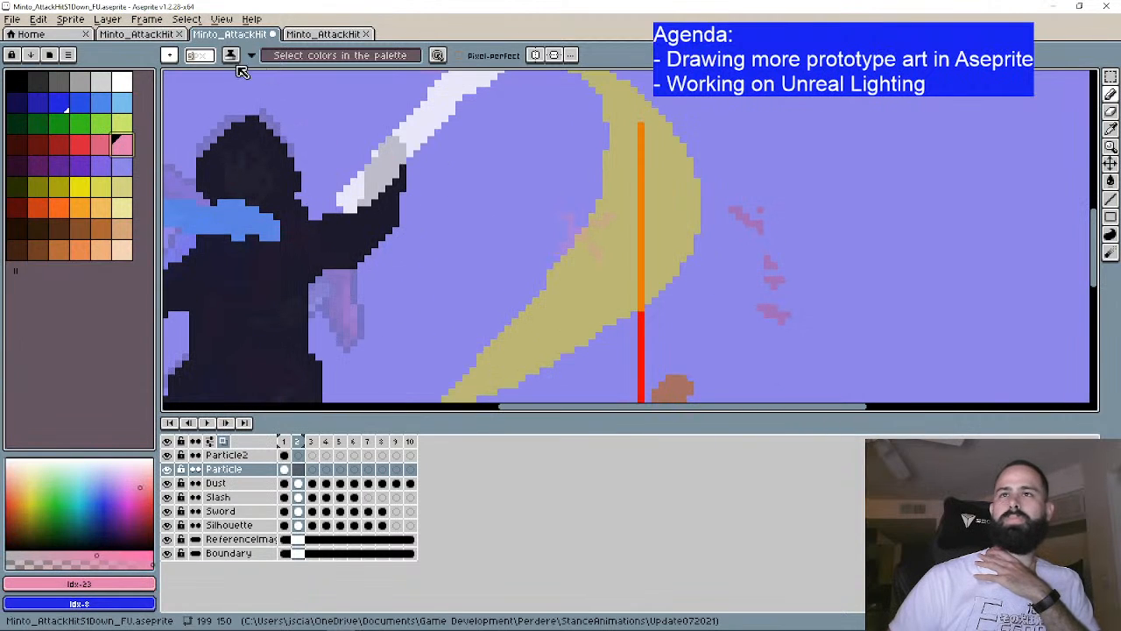
drag(589, 238, 582, 236)
click(575, 229)
scroll(598, 256, down, 2)
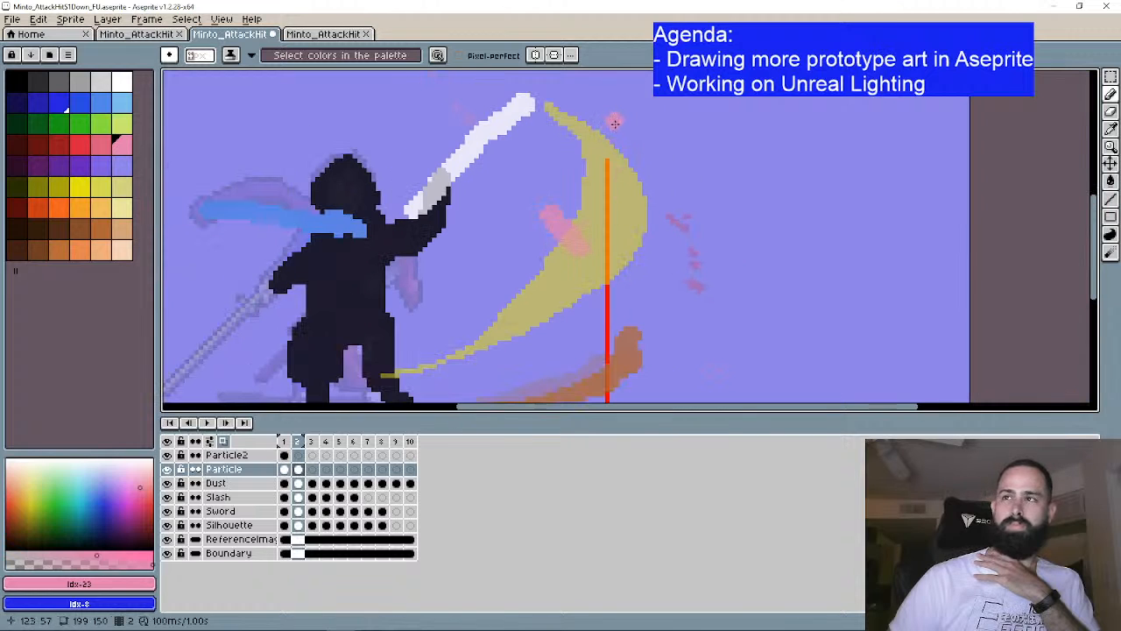
drag(591, 199, 466, 360)
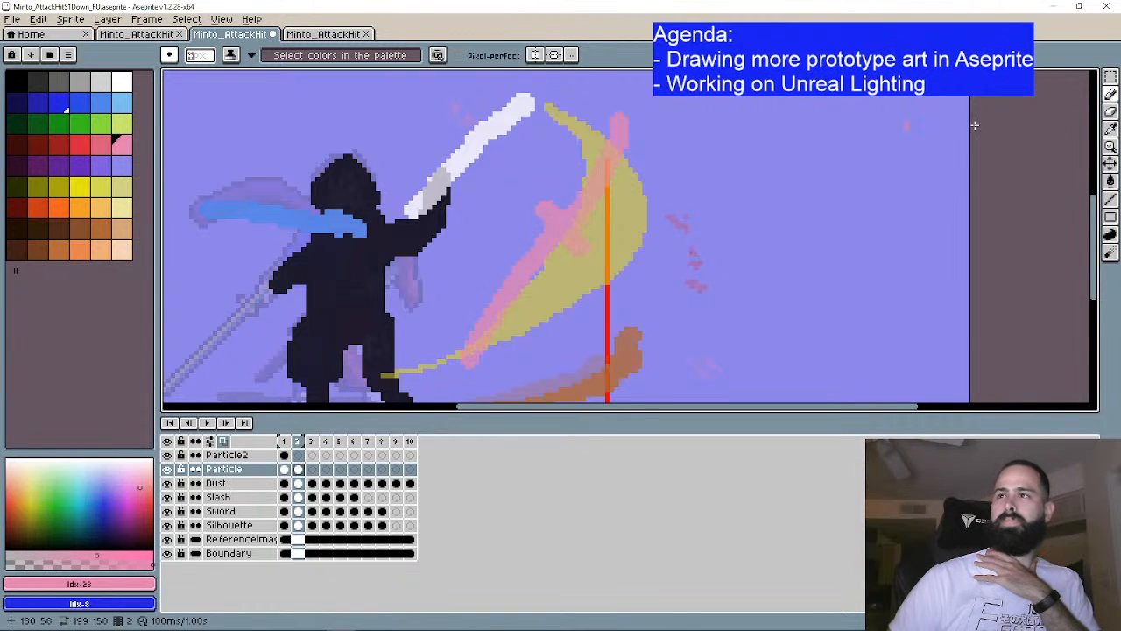
Step: Taper the upper and lower ends of the pink streak in frame 2, extending the lower tip slightly past the slash
click(1110, 111)
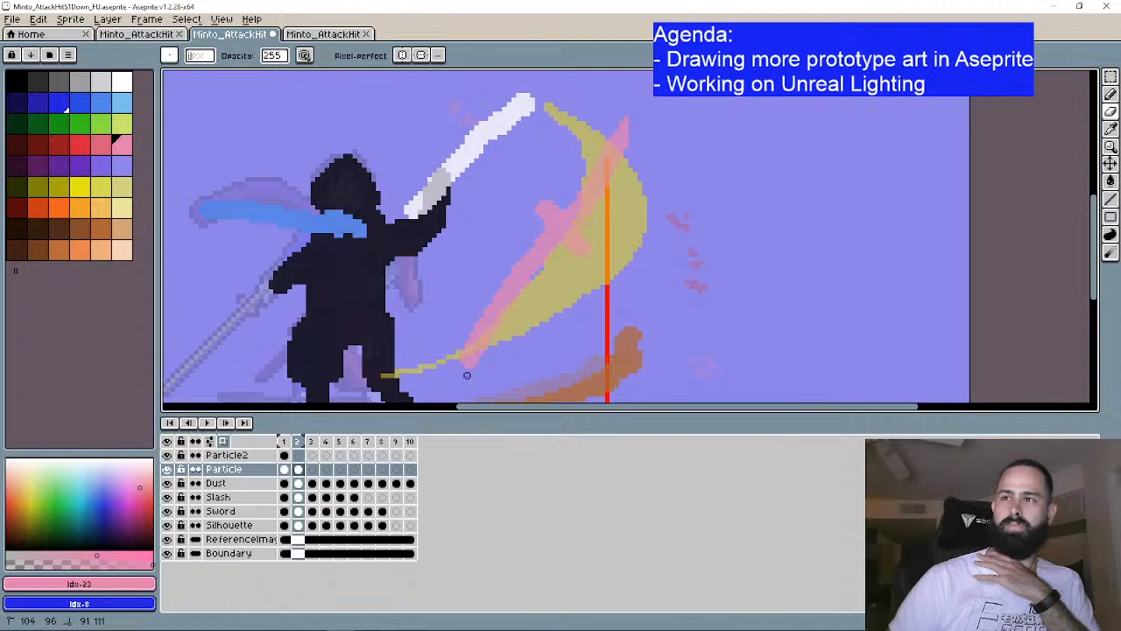
drag(494, 347, 489, 309)
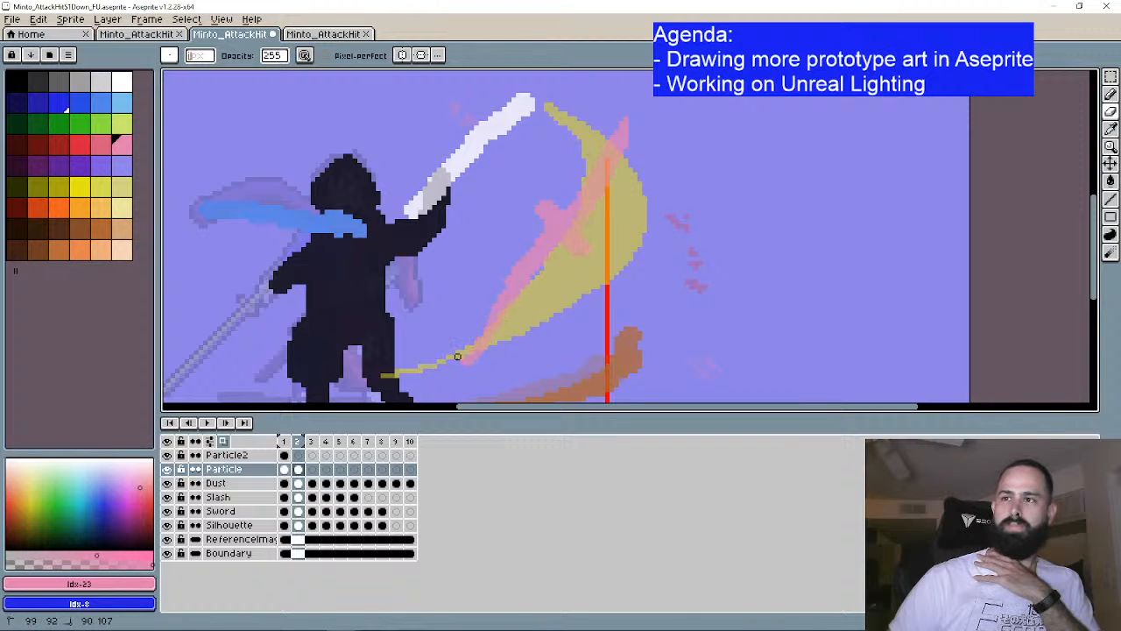
click(1109, 93)
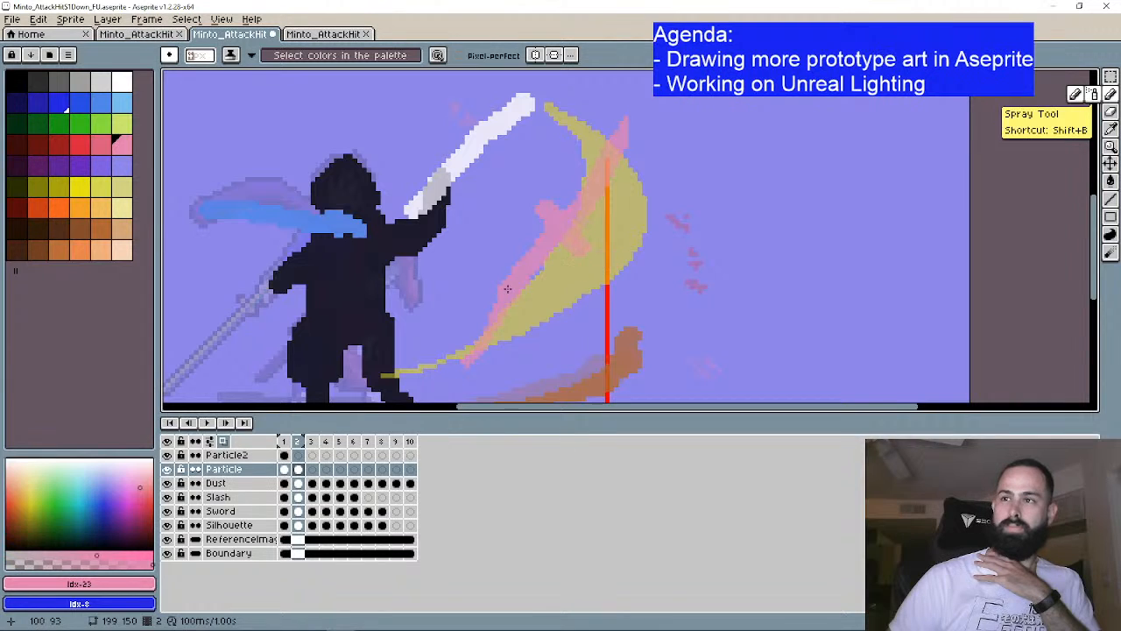
key(e)
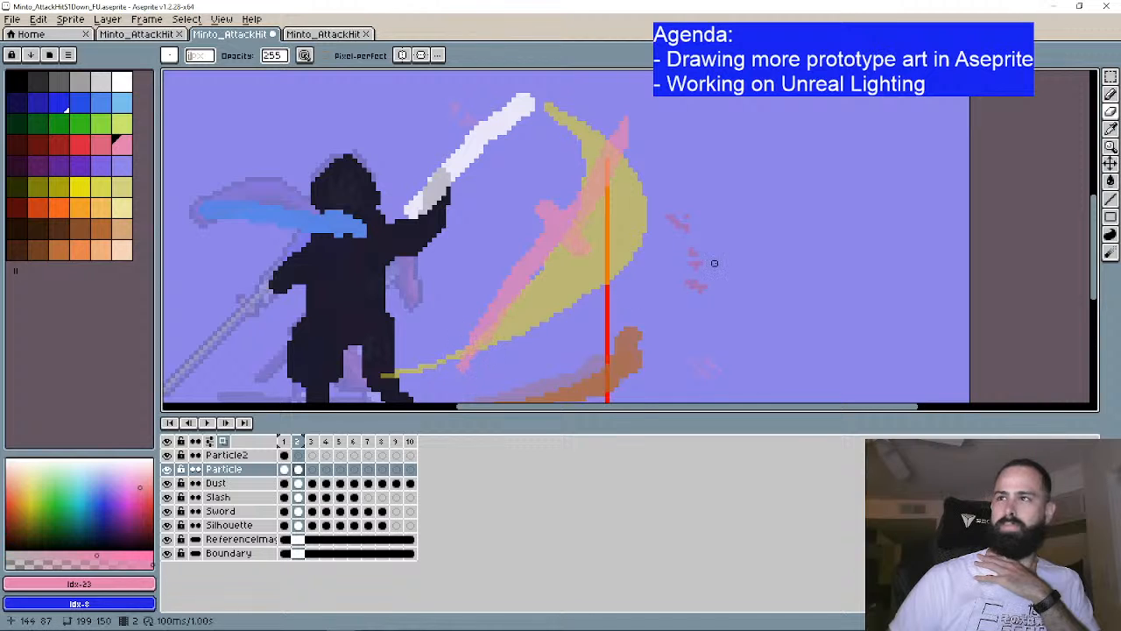
Step: Redraw the upper tip of the frame 2 streak beyond the slash's outer edge and erase its sides into a point
click(1109, 94)
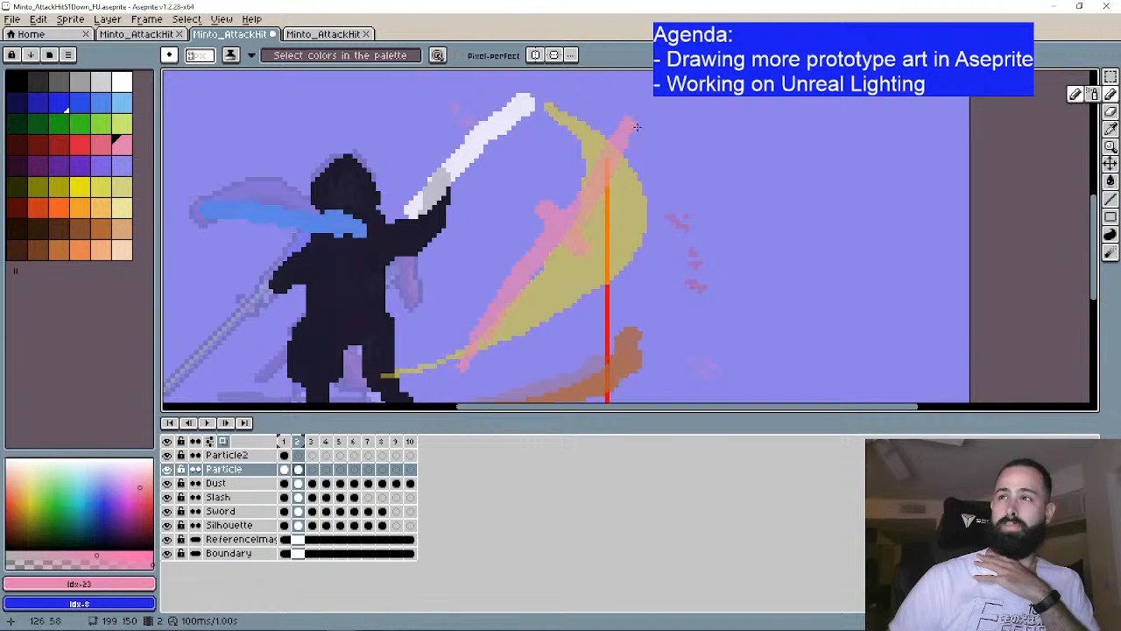
drag(615, 166, 616, 159)
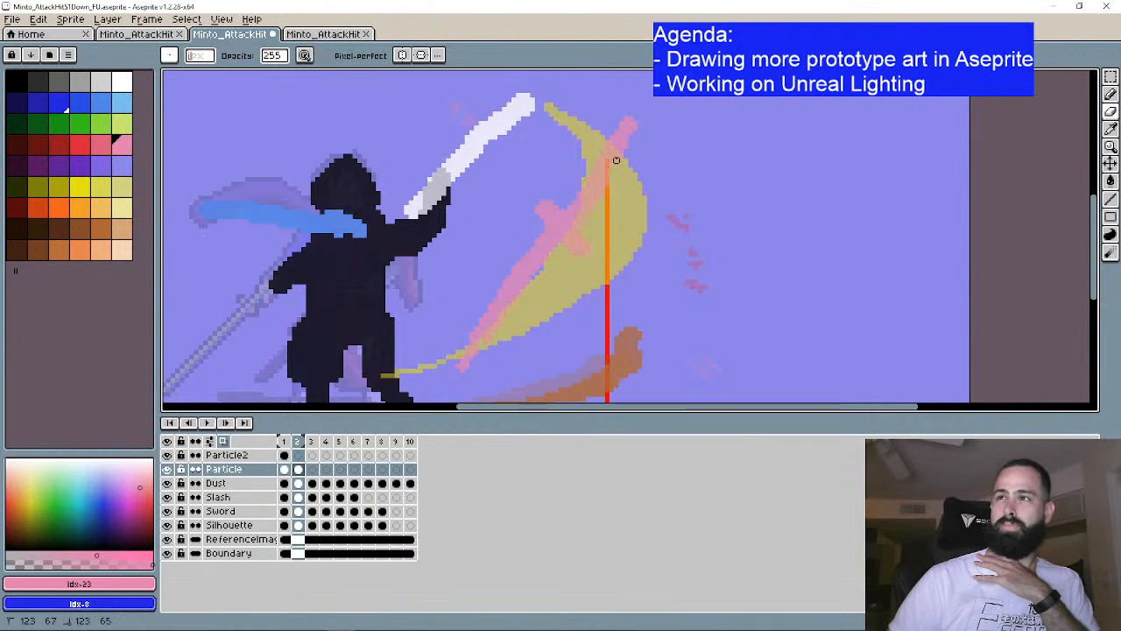
drag(644, 119, 644, 124)
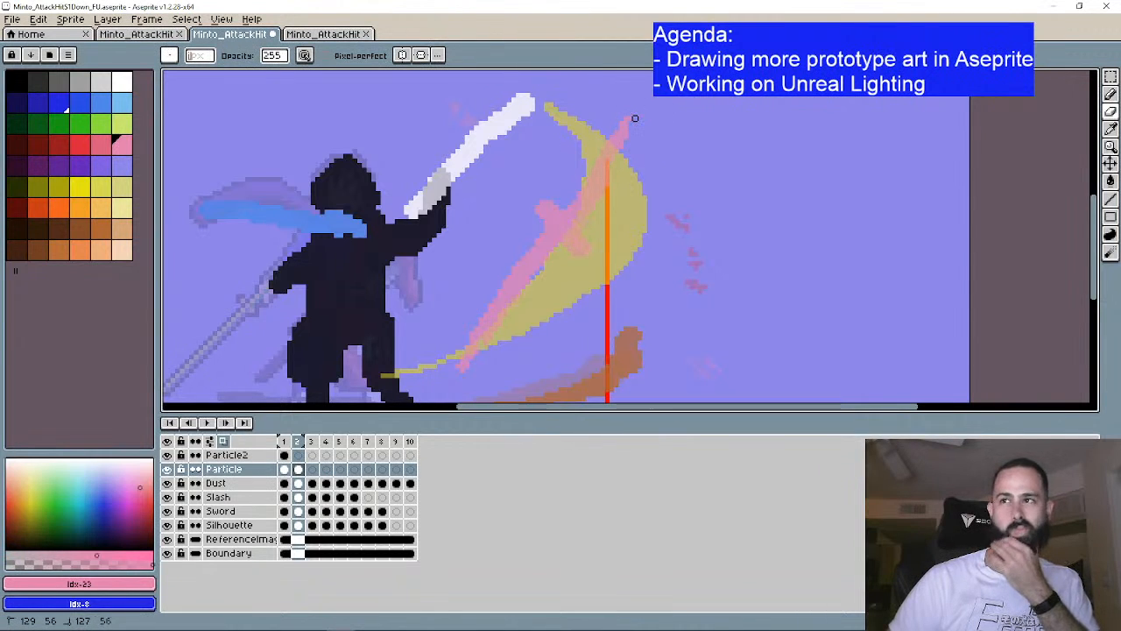
key(b)
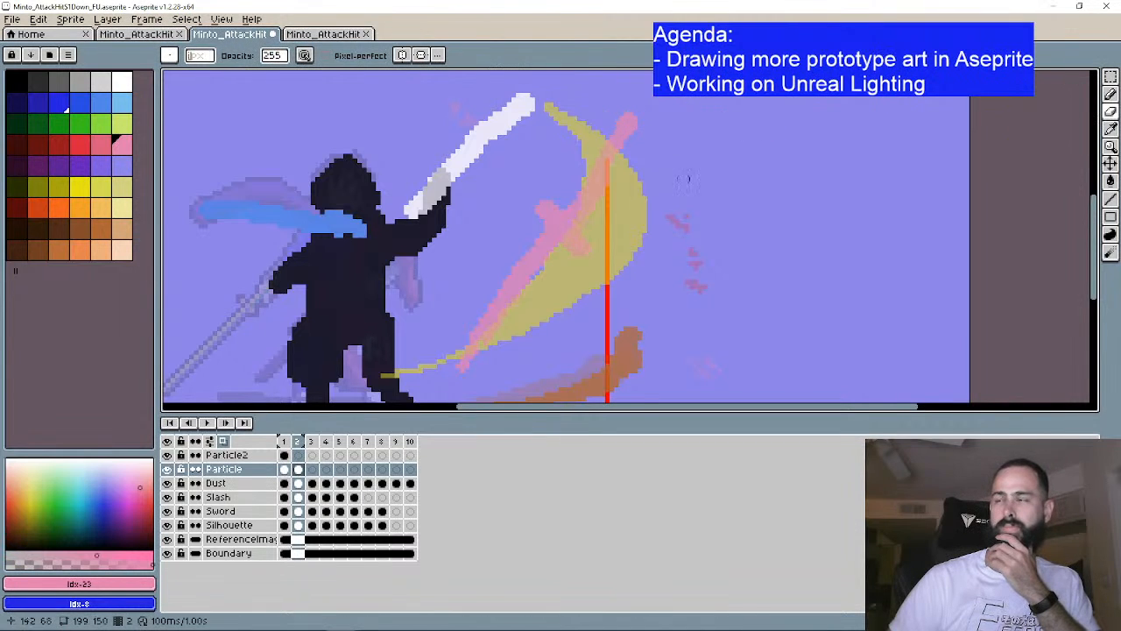
scroll(740, 170, up, 1)
drag(593, 129, 642, 86)
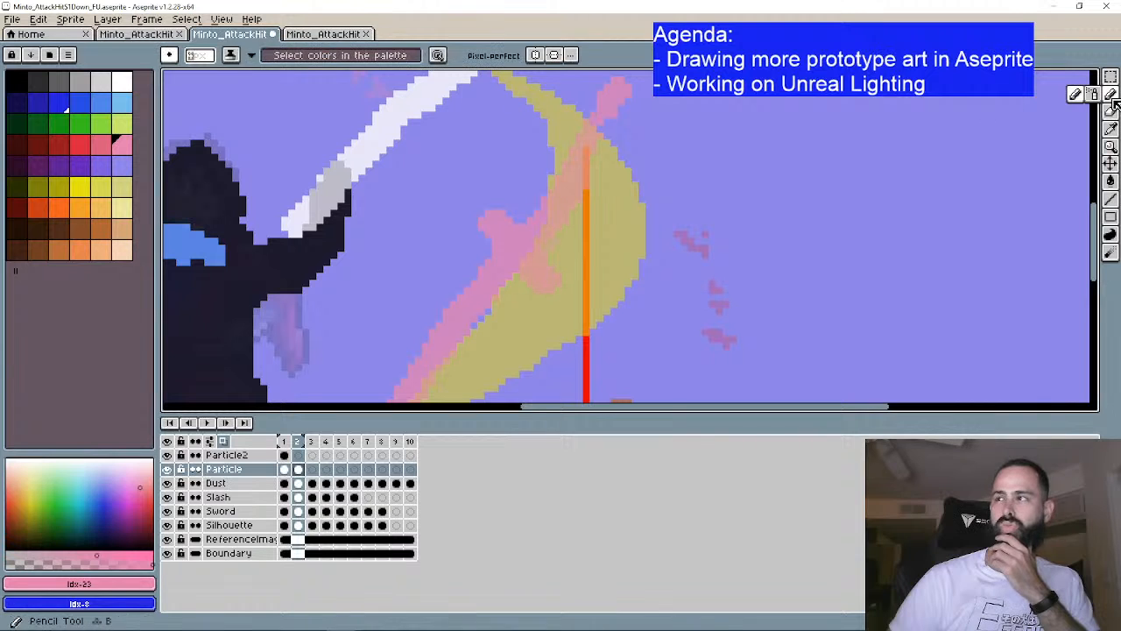
scroll(703, 165, down, 2)
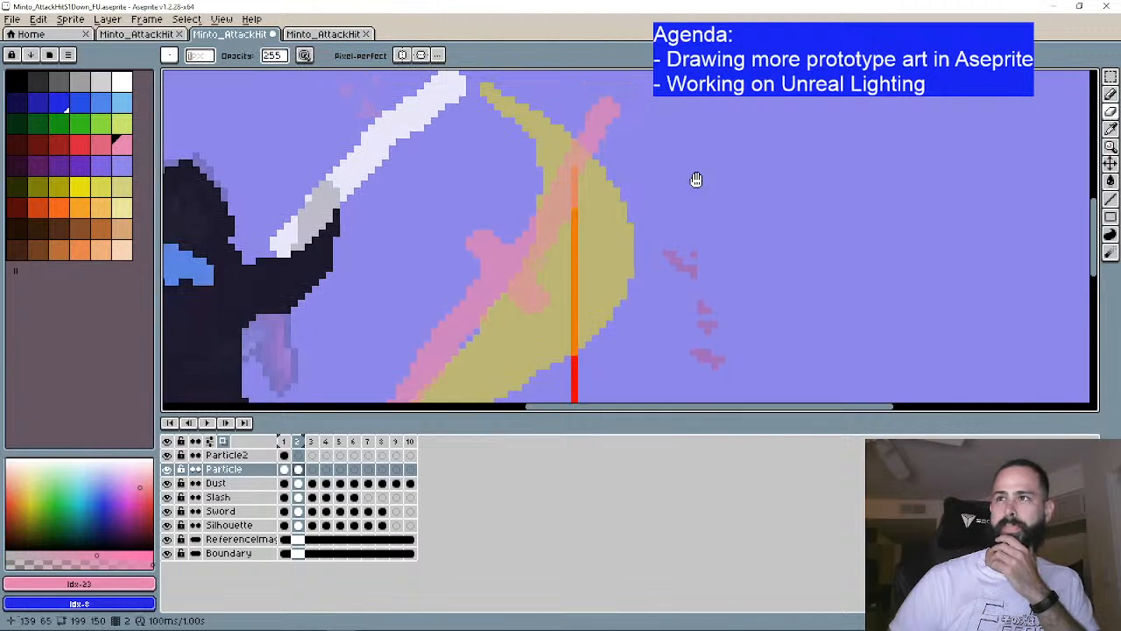
scroll(622, 158, down, 3)
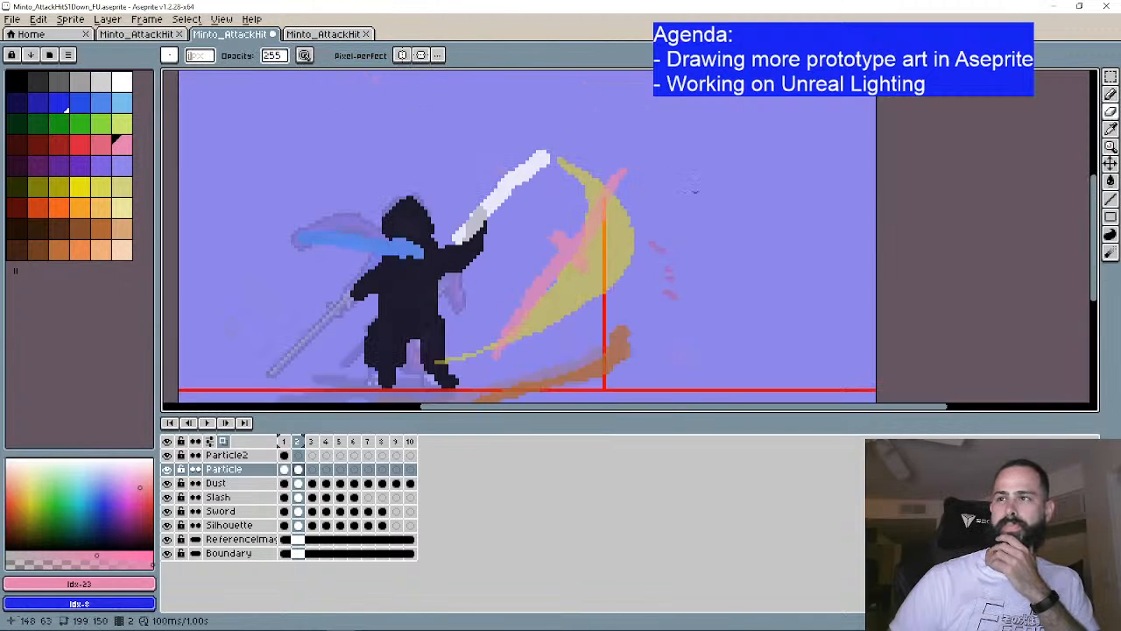
Step: Lengthen the upper end of the pink streak in frame 2 with the Pencil and thin it to a narrow tip with the Eraser
scroll(668, 183, up, 1)
key(b)
key(shift+b)
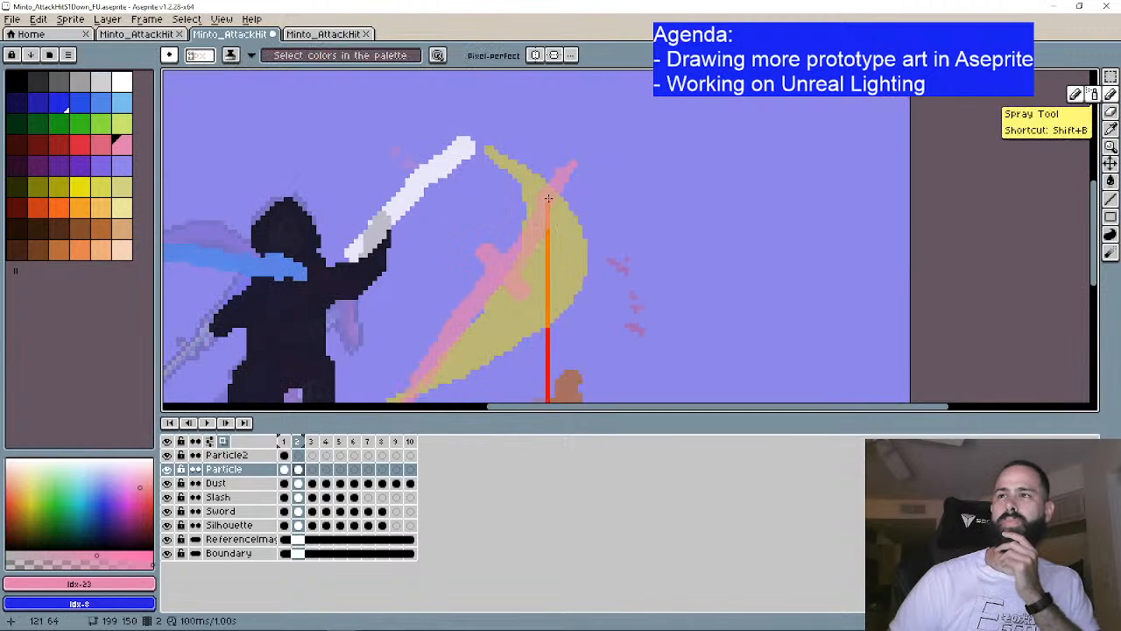
click(578, 158)
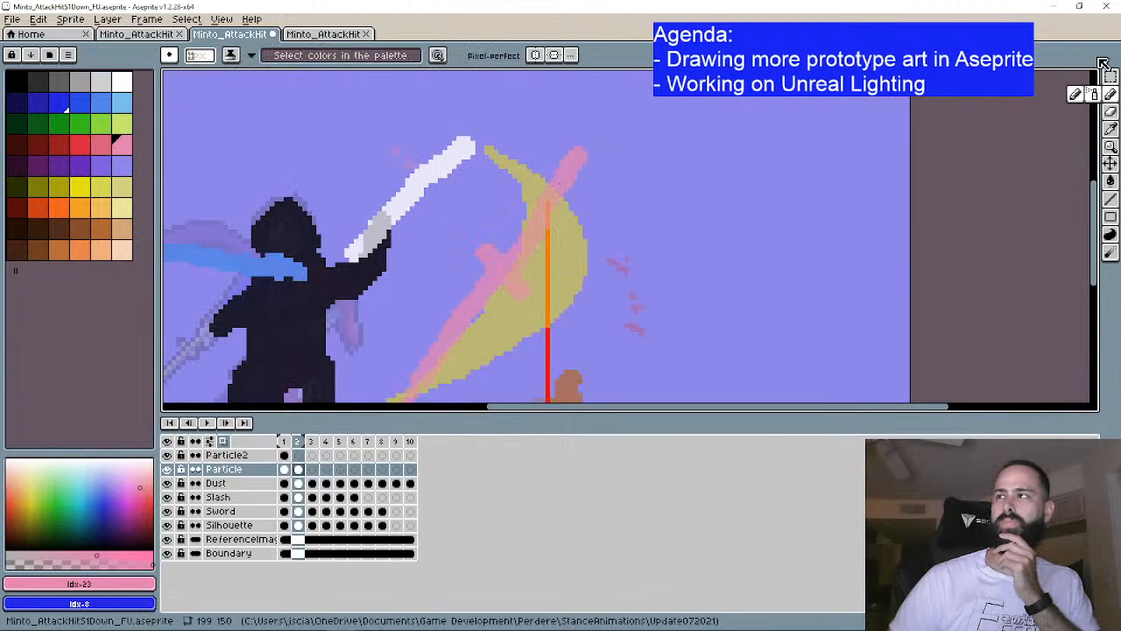
key(b)
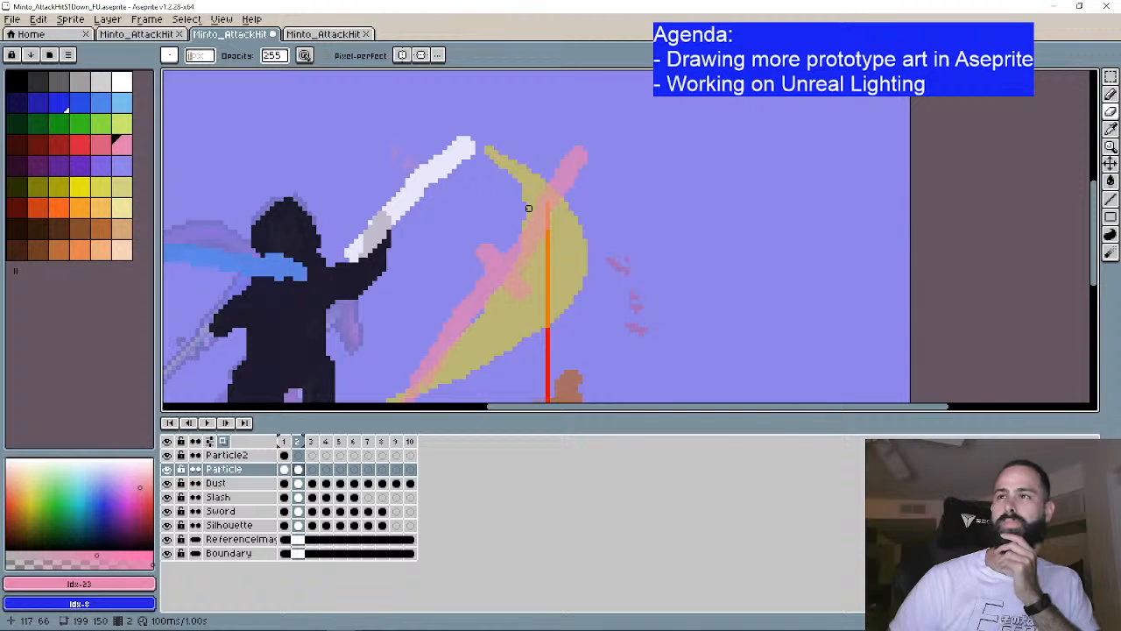
drag(555, 170, 583, 147)
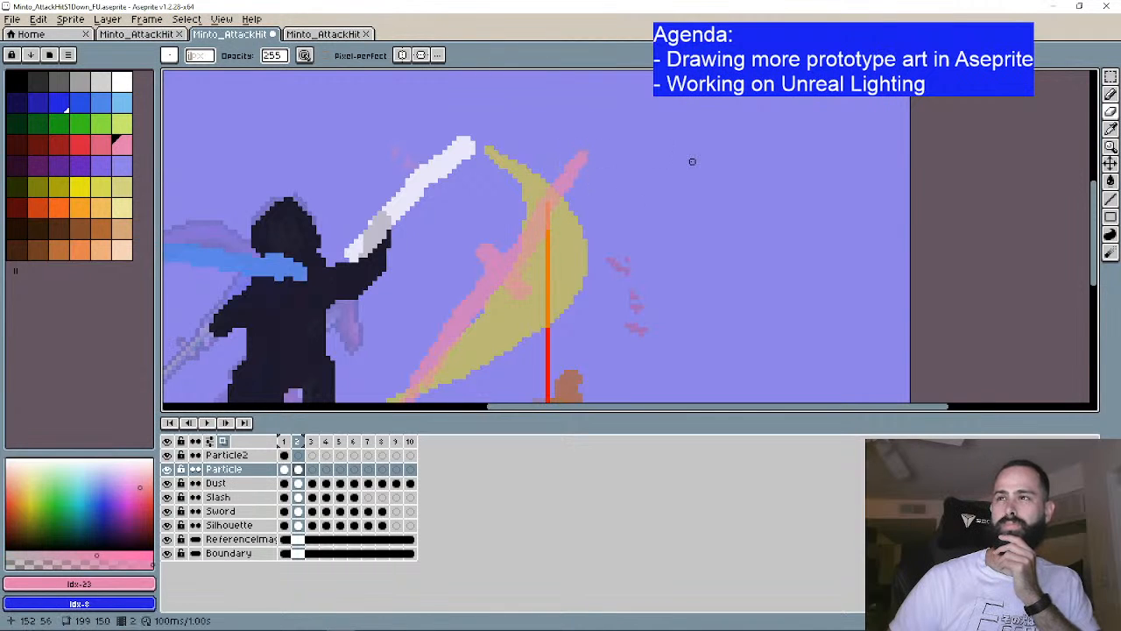
Step: In frame 3 of the Particle layer, draw two separate pink streak remnants at the lower and upper ends of the previous streak
scroll(691, 160, down, 2)
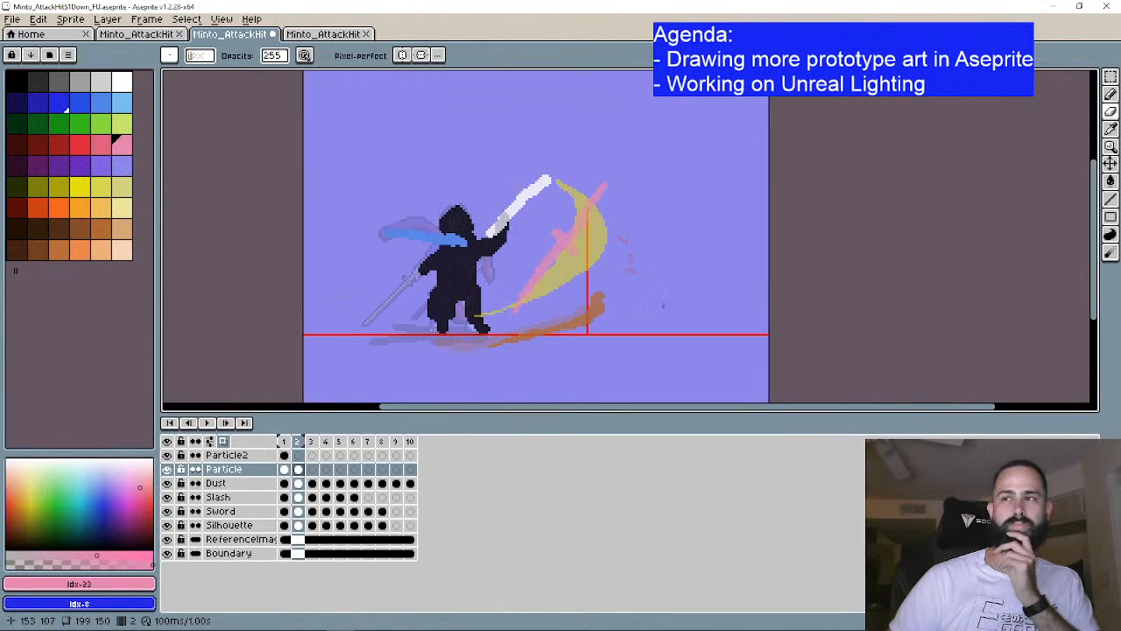
click(225, 422)
scroll(595, 267, up, 2)
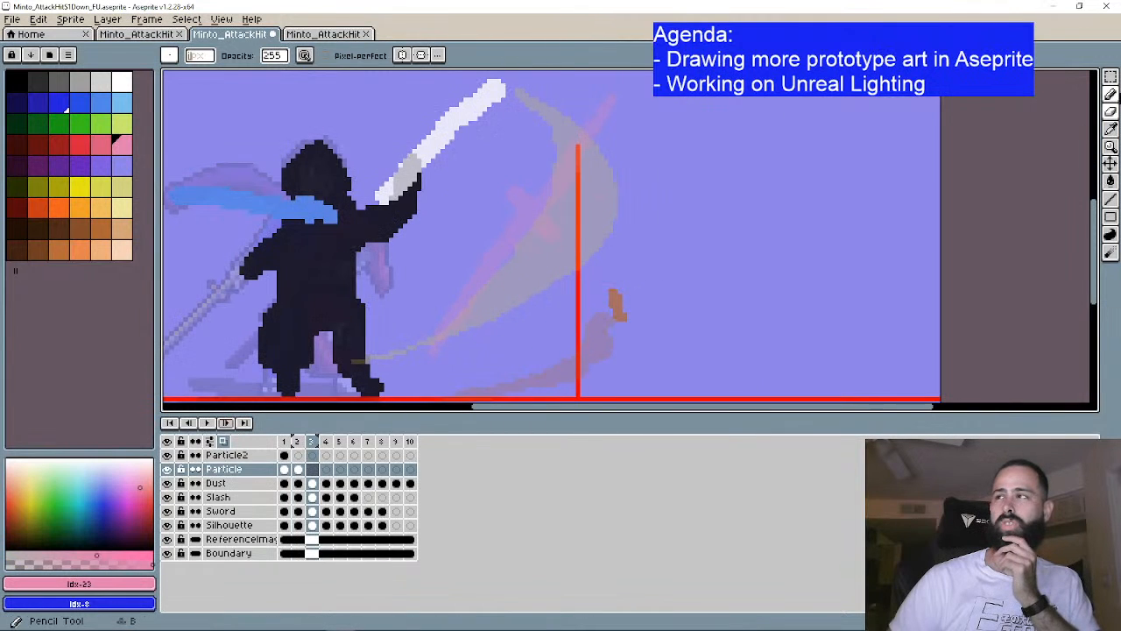
drag(461, 310, 413, 364)
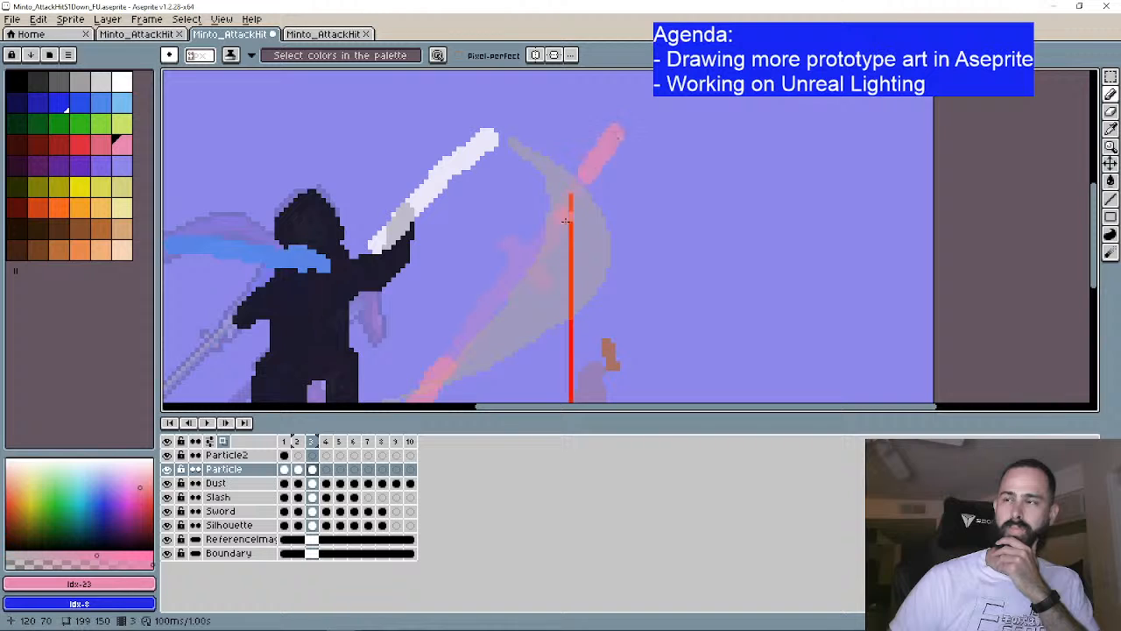
drag(596, 171, 669, 130)
Step: Erase the edges of both pink remnants in frame 3 to make them thin, tapered slivers
click(1110, 111)
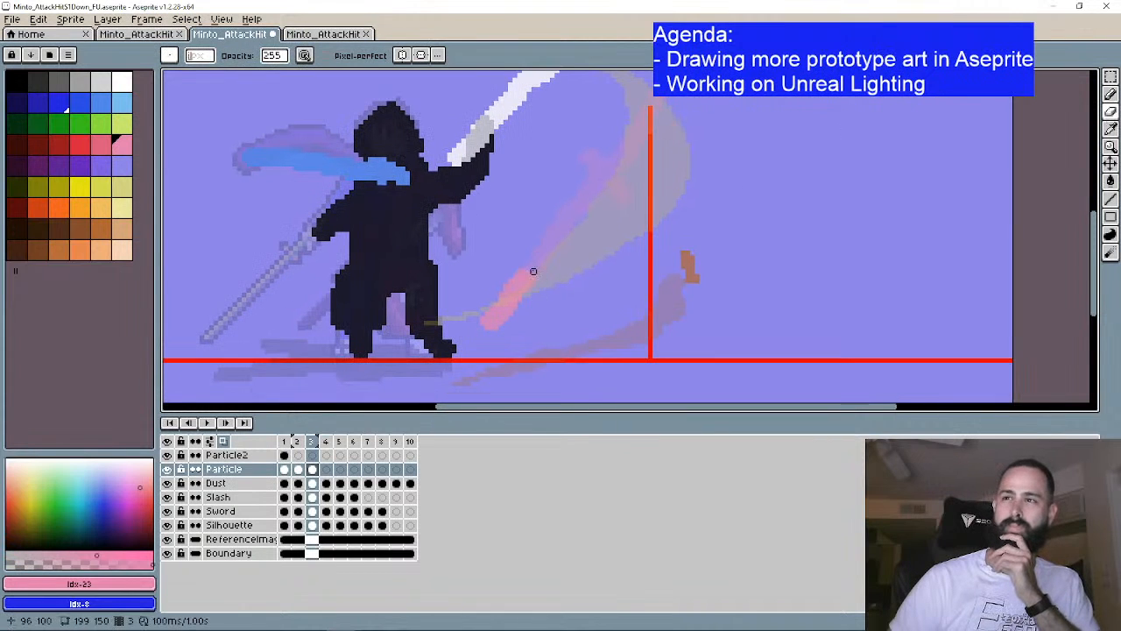
scroll(543, 293, up, 2)
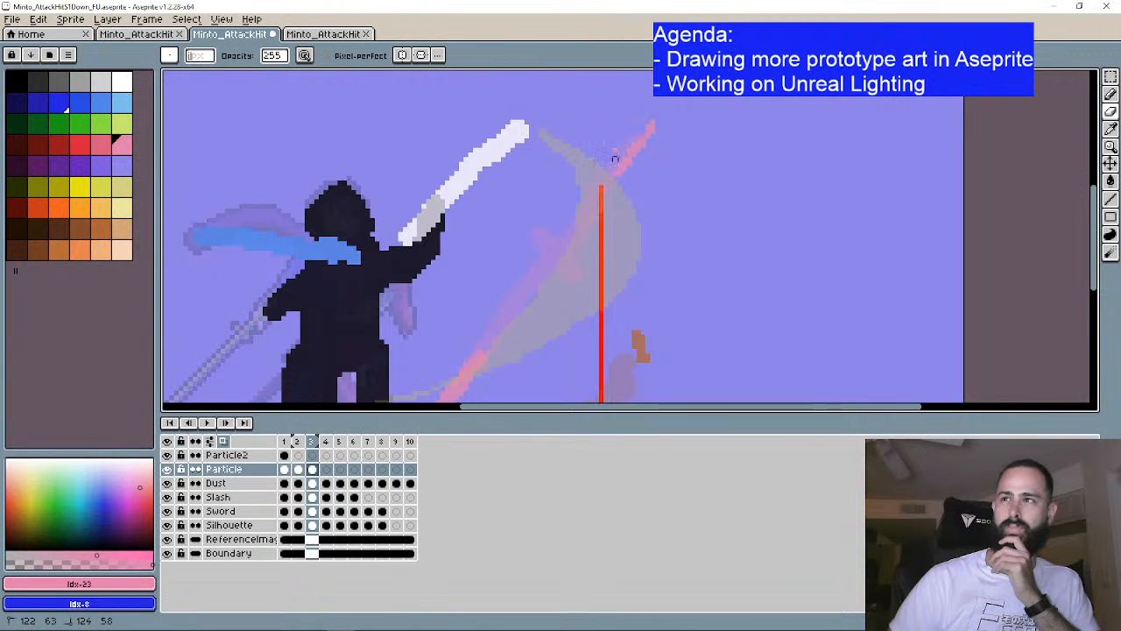
scroll(532, 175, down, 1)
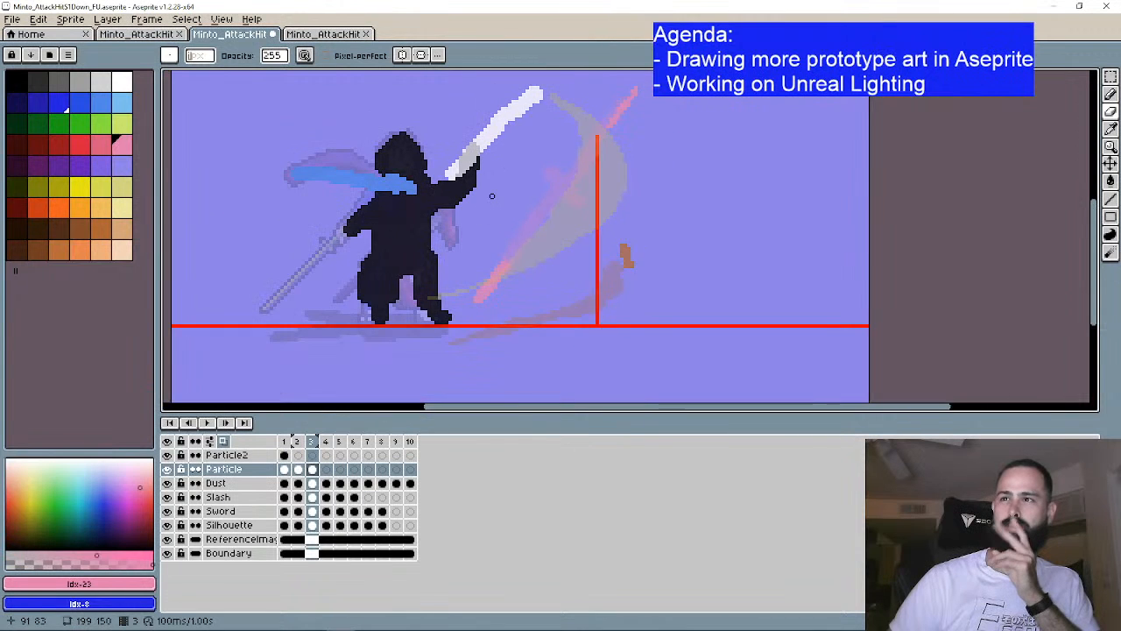
scroll(474, 276, up, 1)
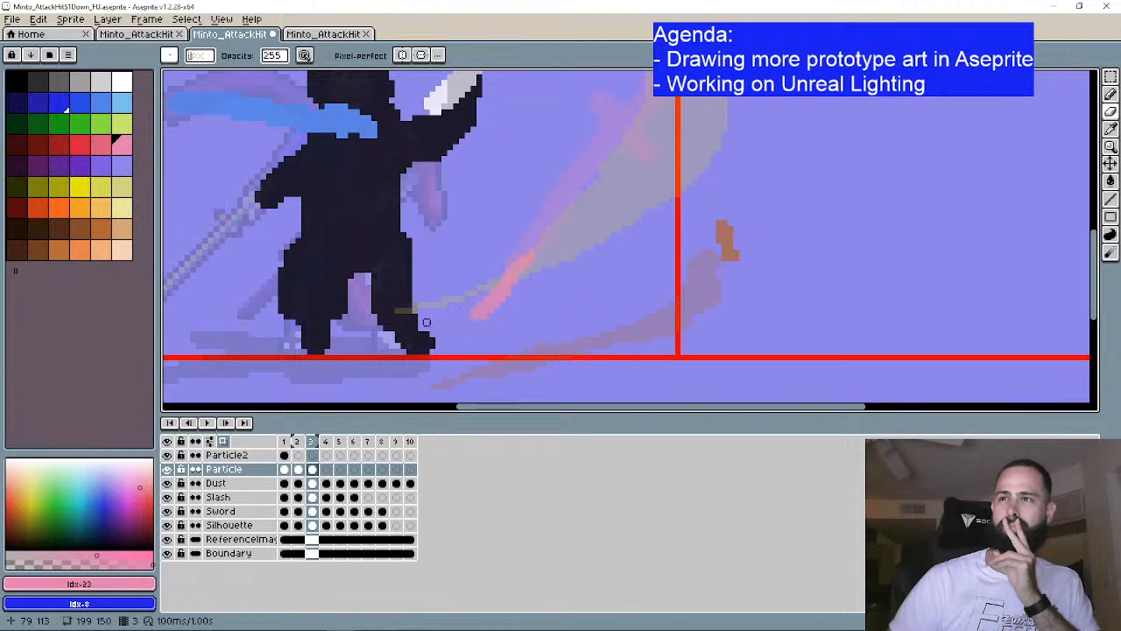
scroll(525, 268, down, 1)
scroll(576, 266, down, 1)
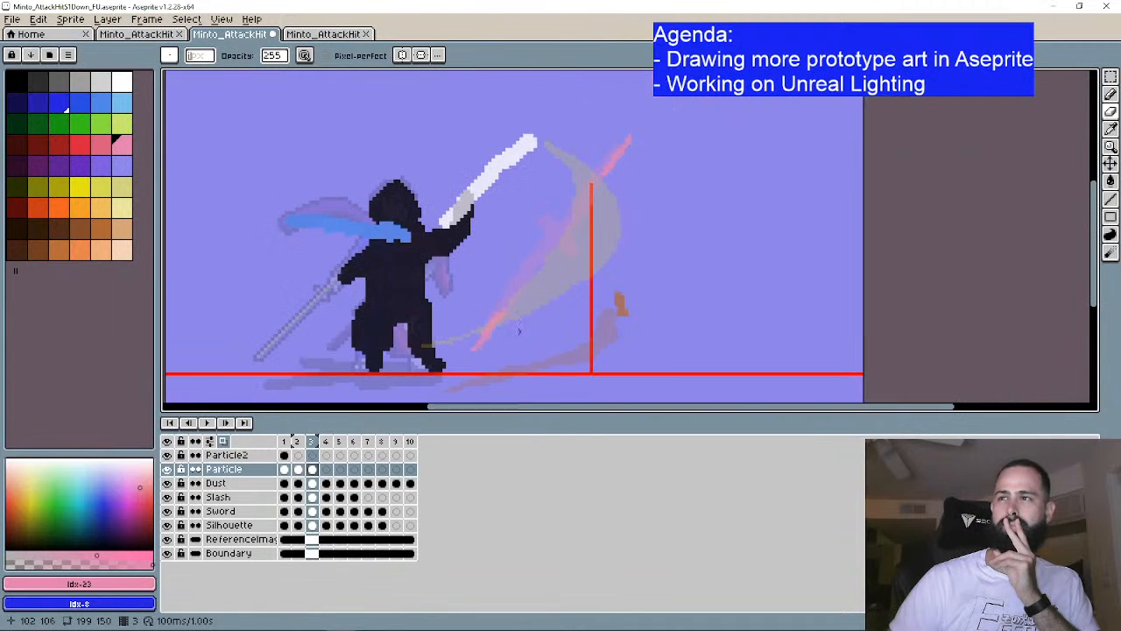
Step: Draw a small pink remnant in frame 4 of the Particle layer, just beyond the lower end of the previous frame's streak
click(228, 423)
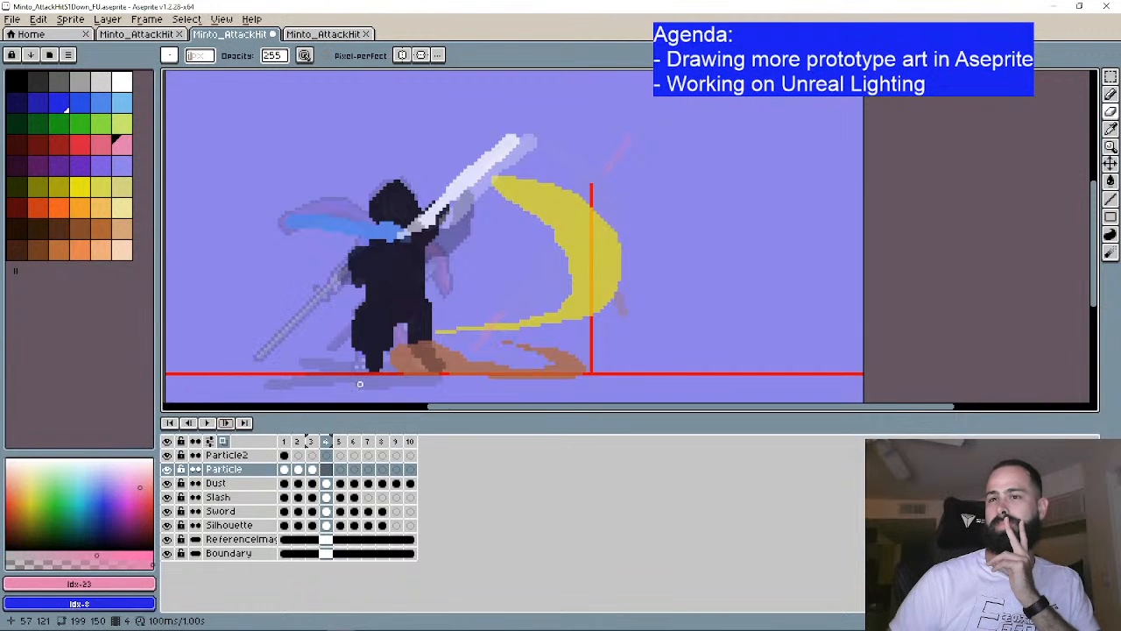
click(170, 423)
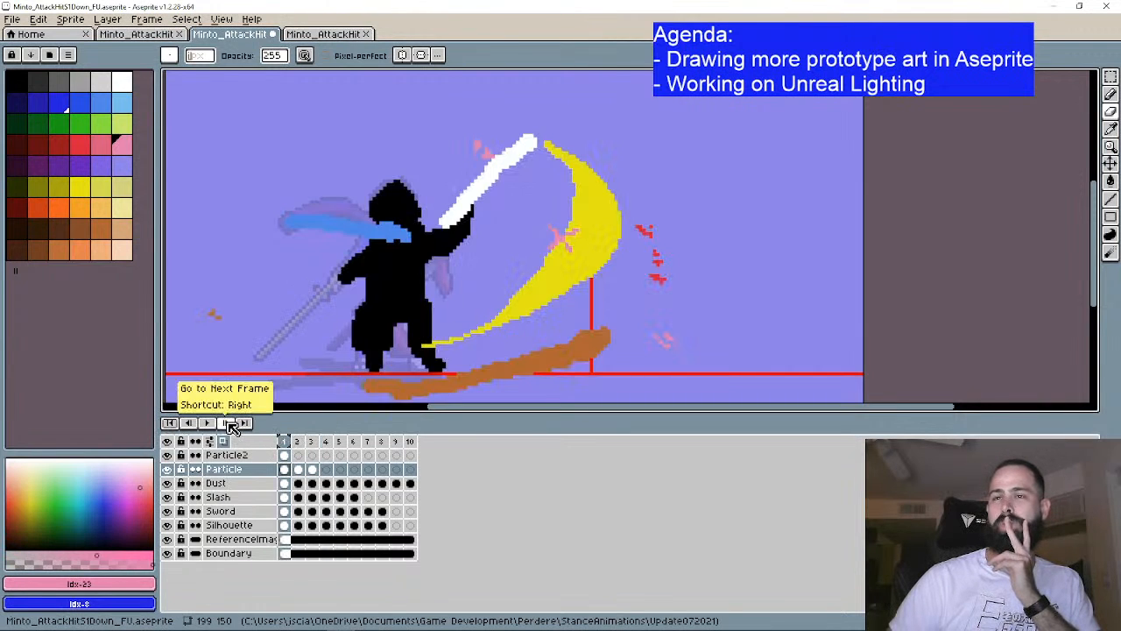
click(231, 424)
click(231, 424)
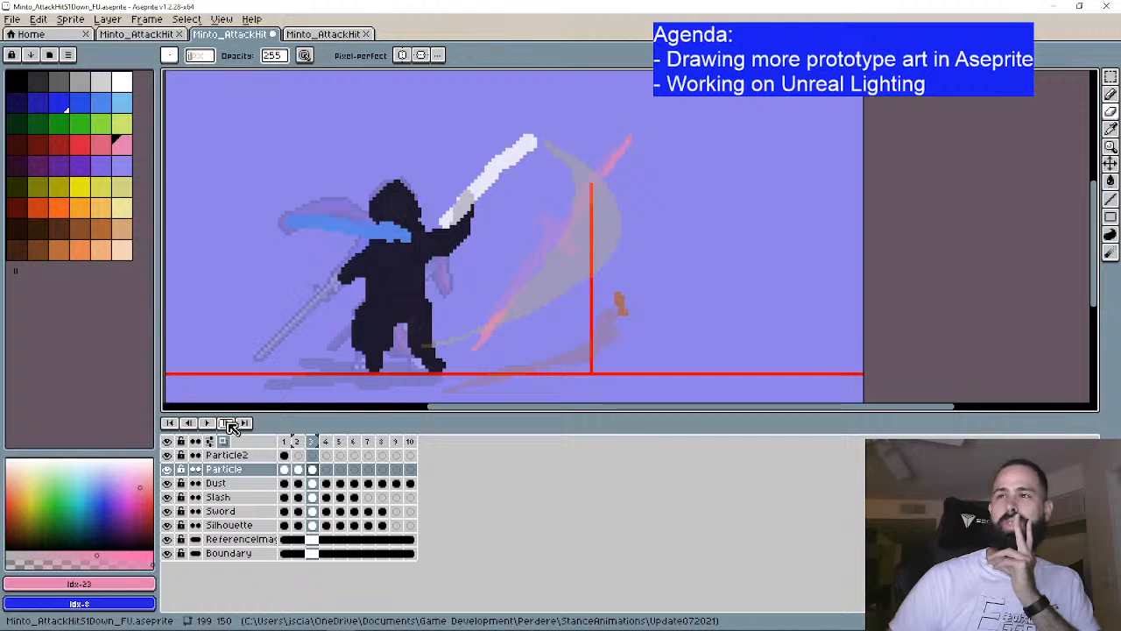
click(230, 424)
scroll(552, 263, up, 2)
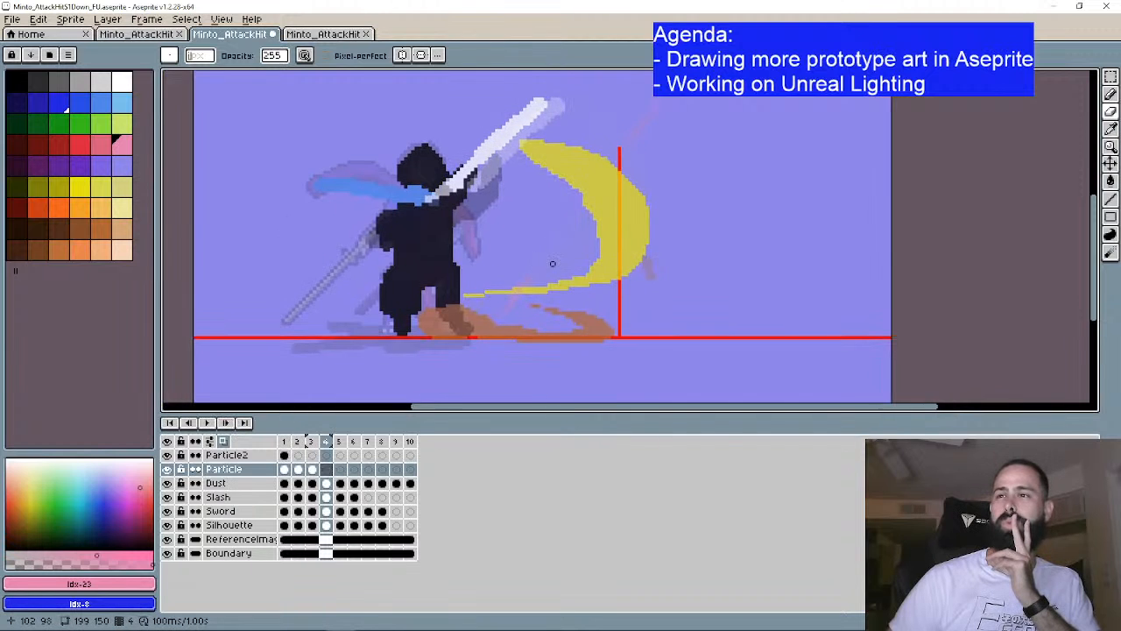
scroll(553, 281, up, 1)
key(shift+b)
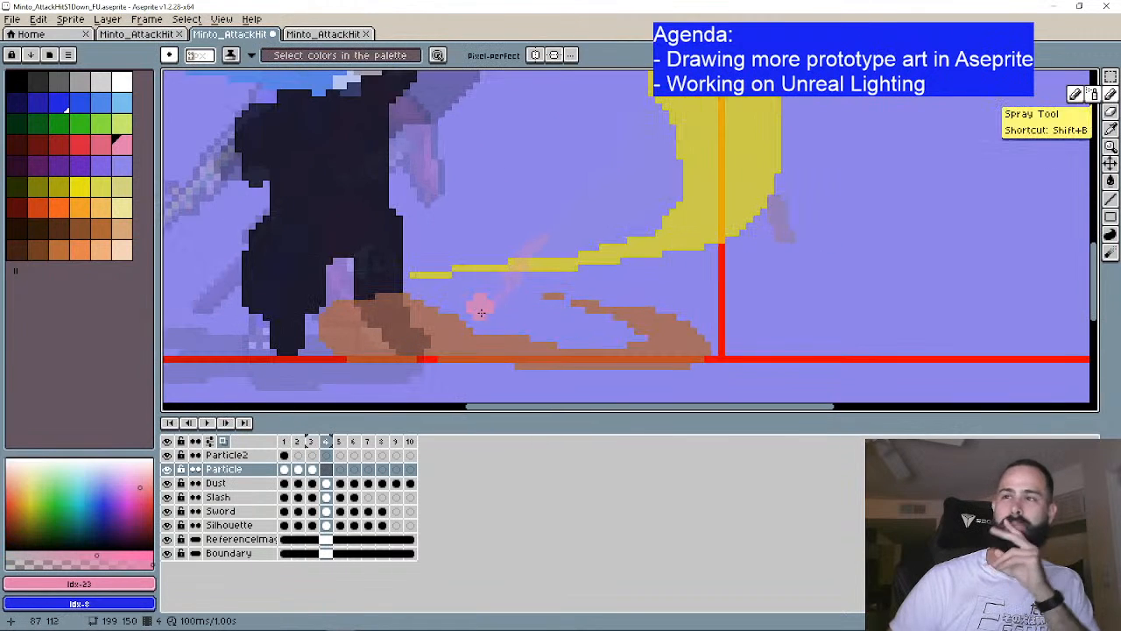
scroll(483, 313, down, 3)
scroll(580, 269, up, 2)
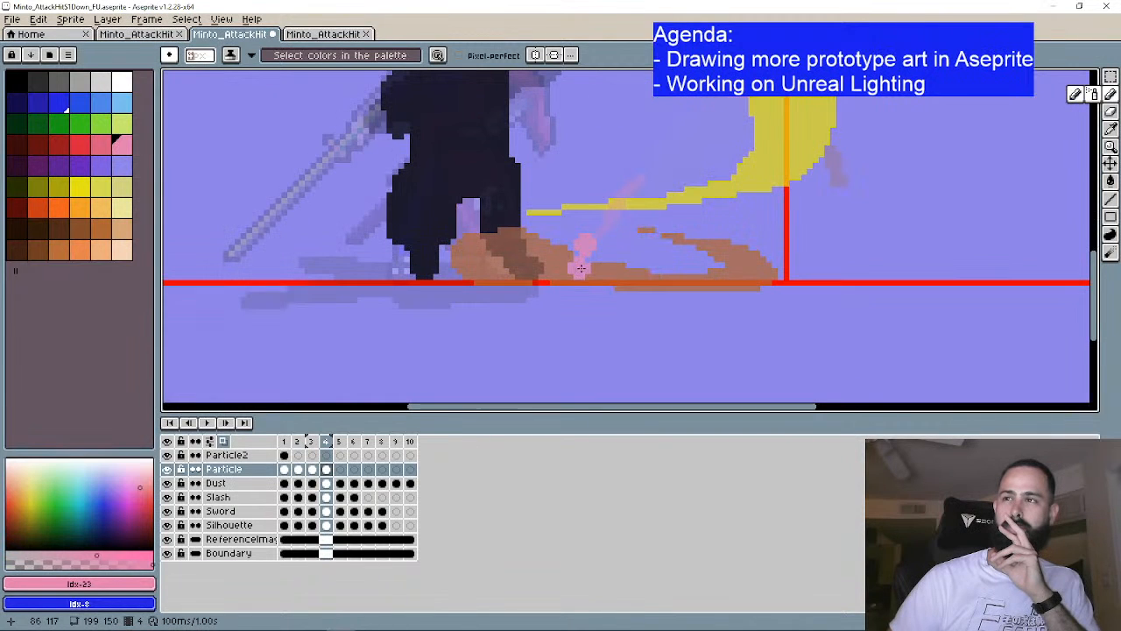
Step: Add a short pink remnant at the upper end of the previous streak in frame 4 and thin it with the Eraser
scroll(601, 272, down, 3)
scroll(603, 312, up, 2)
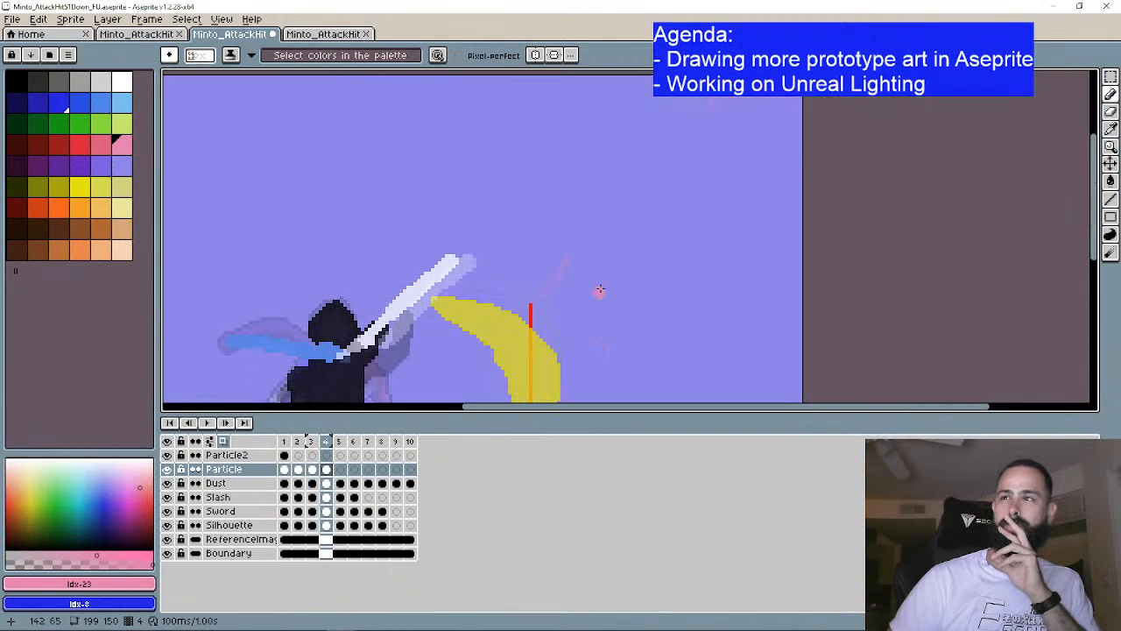
scroll(558, 271, up, 1)
drag(571, 260, 580, 248)
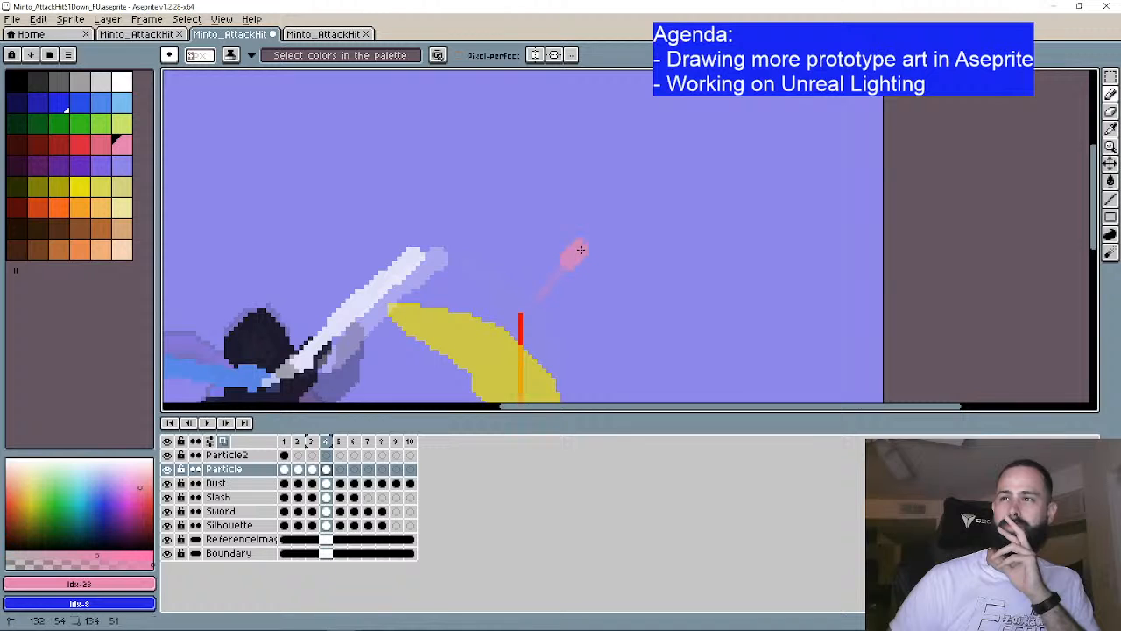
click(1109, 113)
scroll(632, 282, up, 1)
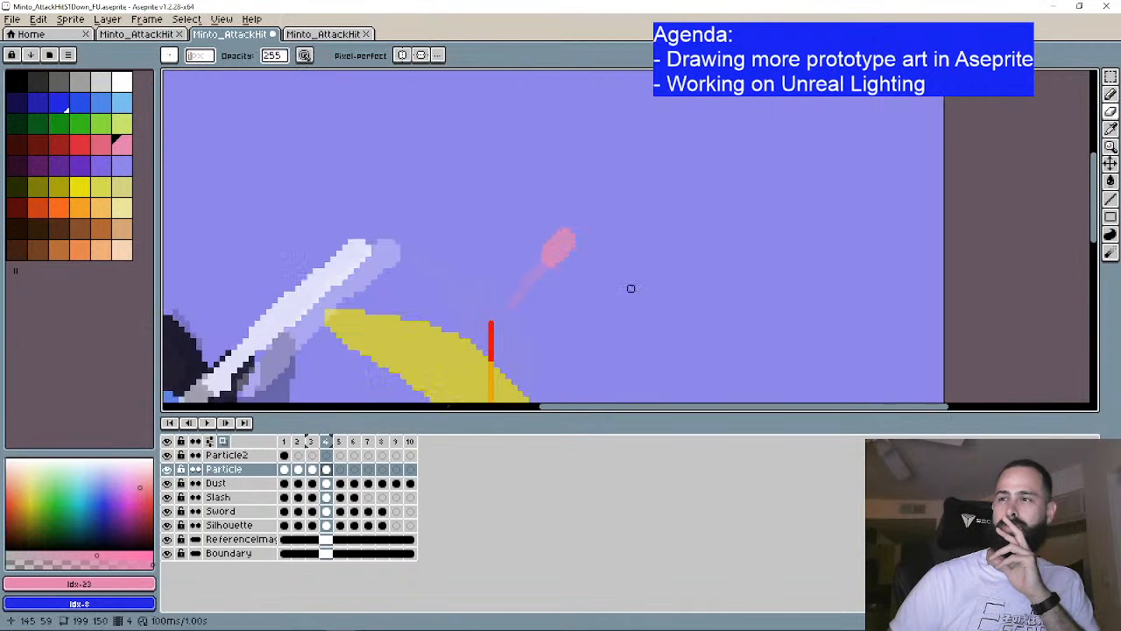
scroll(528, 327, down, 2)
scroll(598, 288, up, 2)
drag(587, 232, 558, 253)
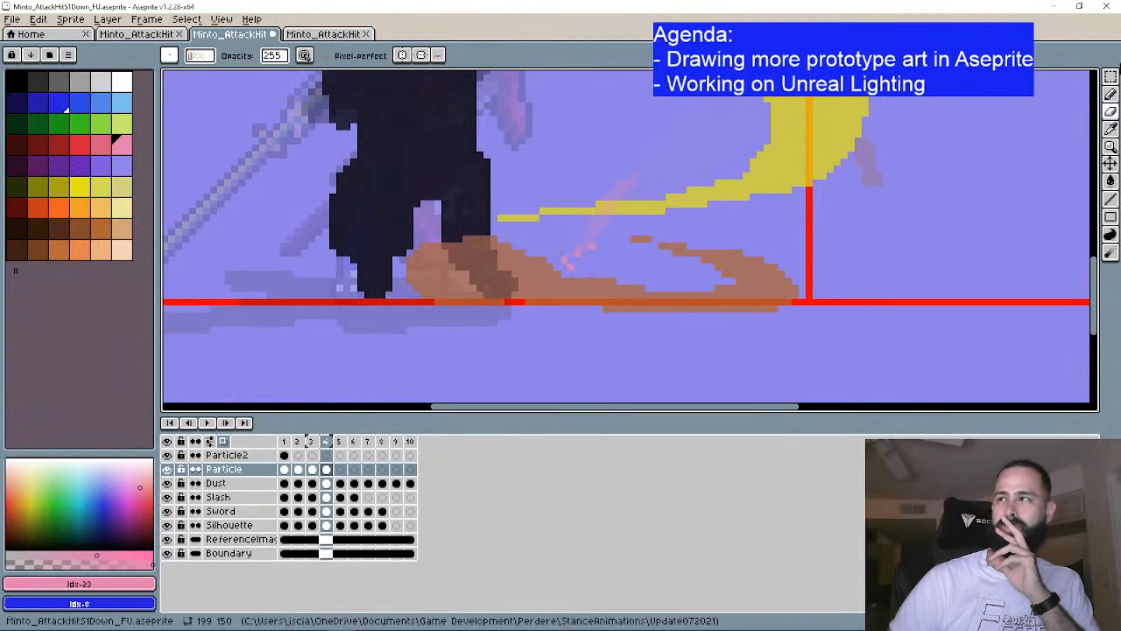
Step: Redraw the lower pink remnant in frame 4 with a single dab and erase it down to a tiny sliver
key(b)
click(575, 254)
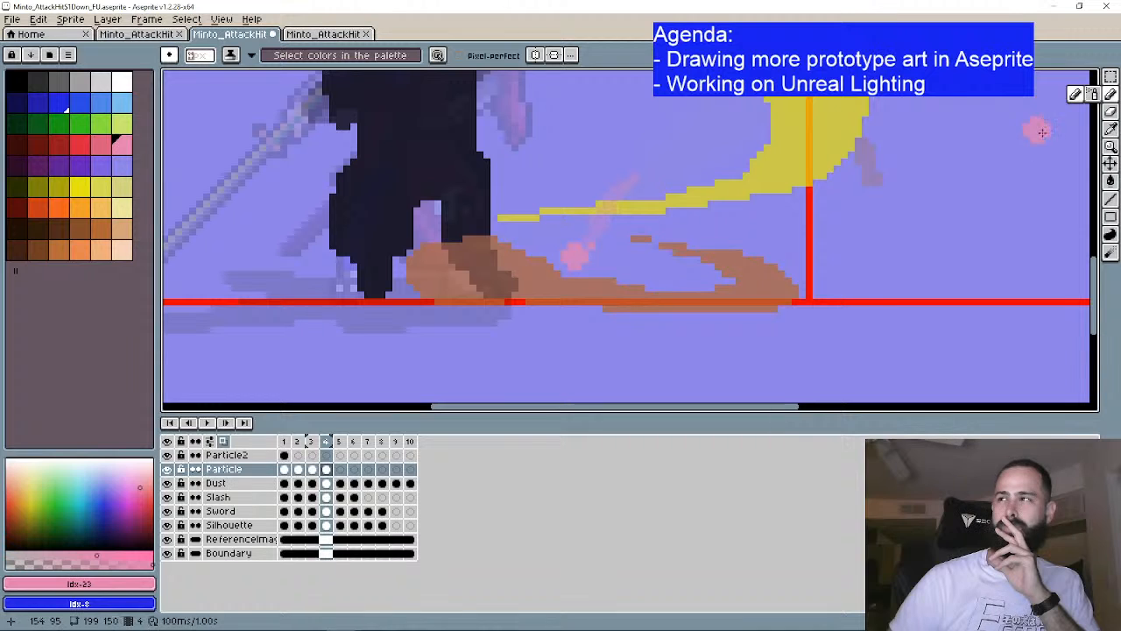
key(e)
mouse_move(578, 245)
mouse_down()
mouse_move(529, 274)
mouse_move(570, 248)
mouse_up()
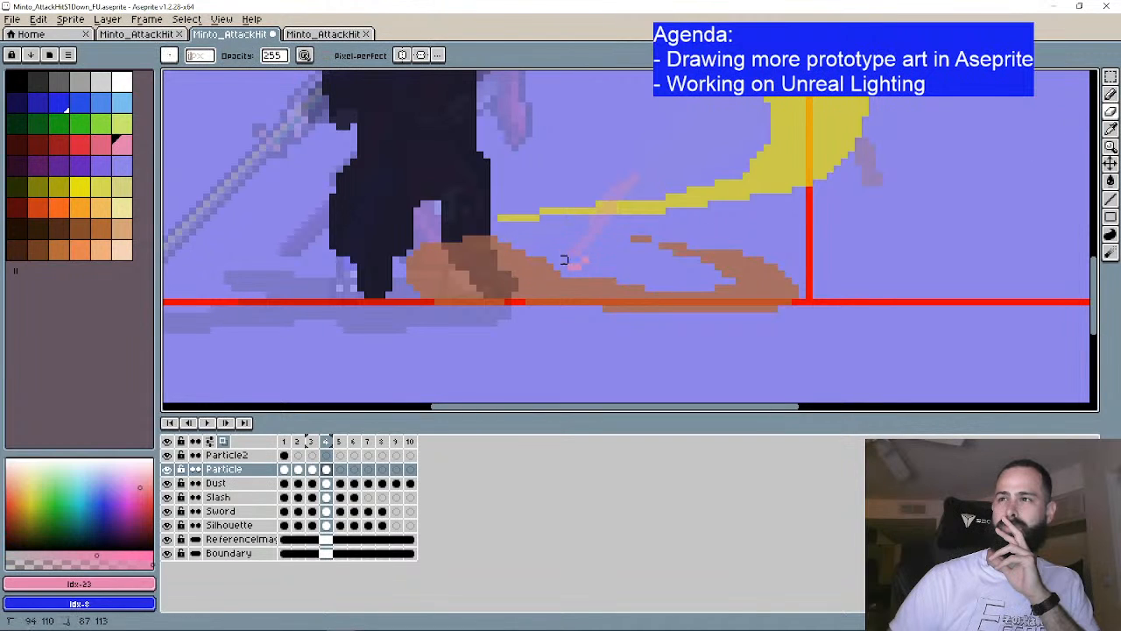
scroll(618, 282, down, 3)
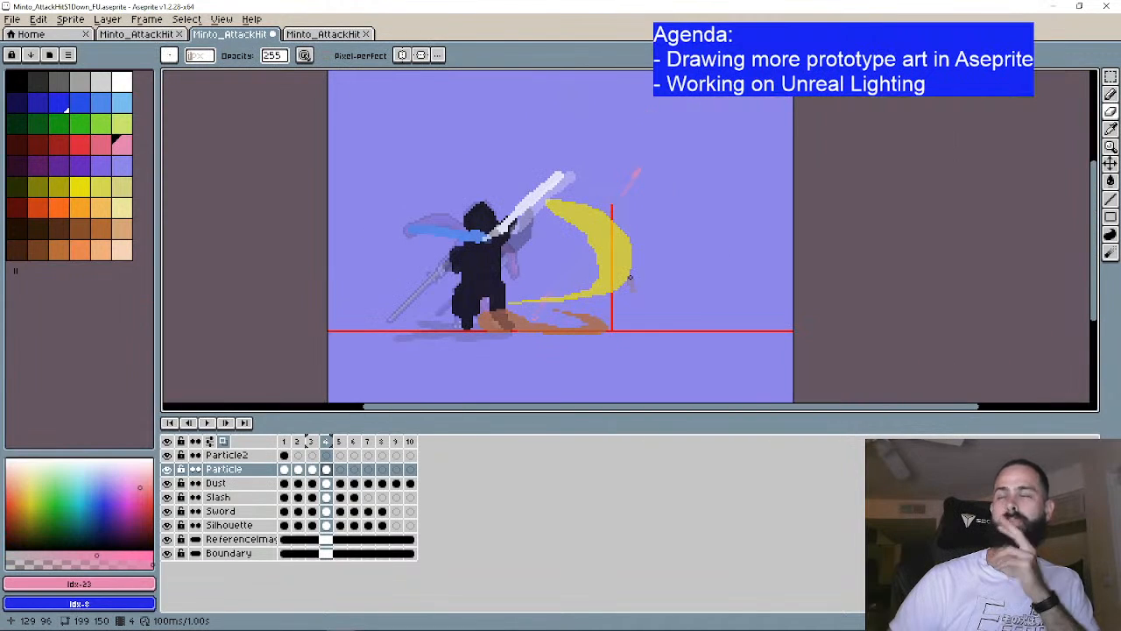
Step: Compare the opening frames of the downward attack with frames 1 to 4 of the upward attack reference
click(170, 424)
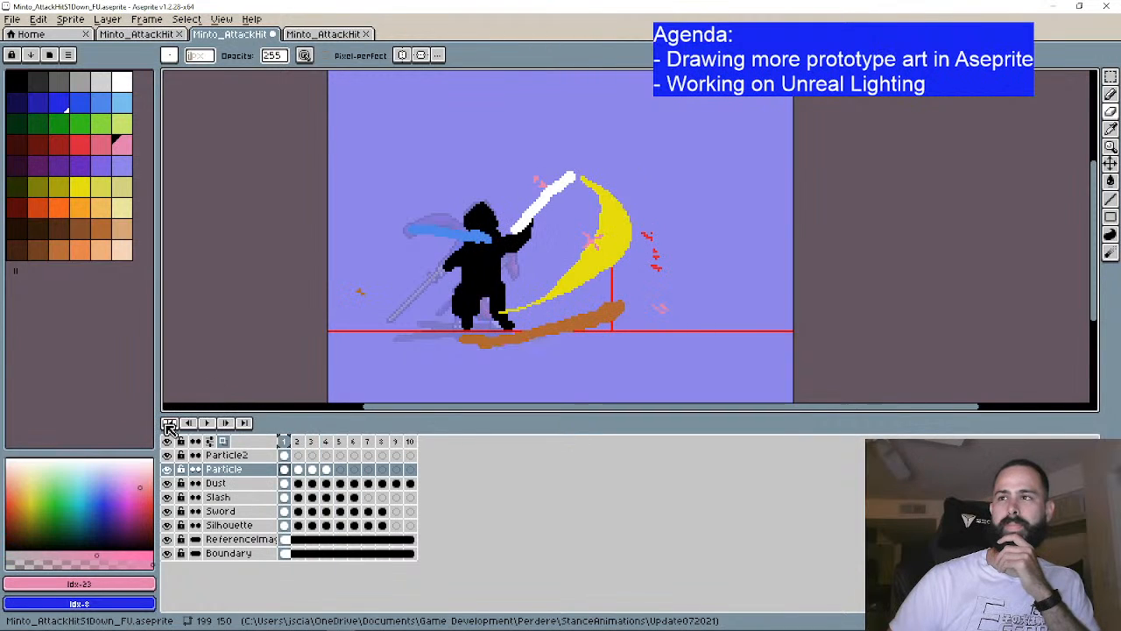
click(227, 424)
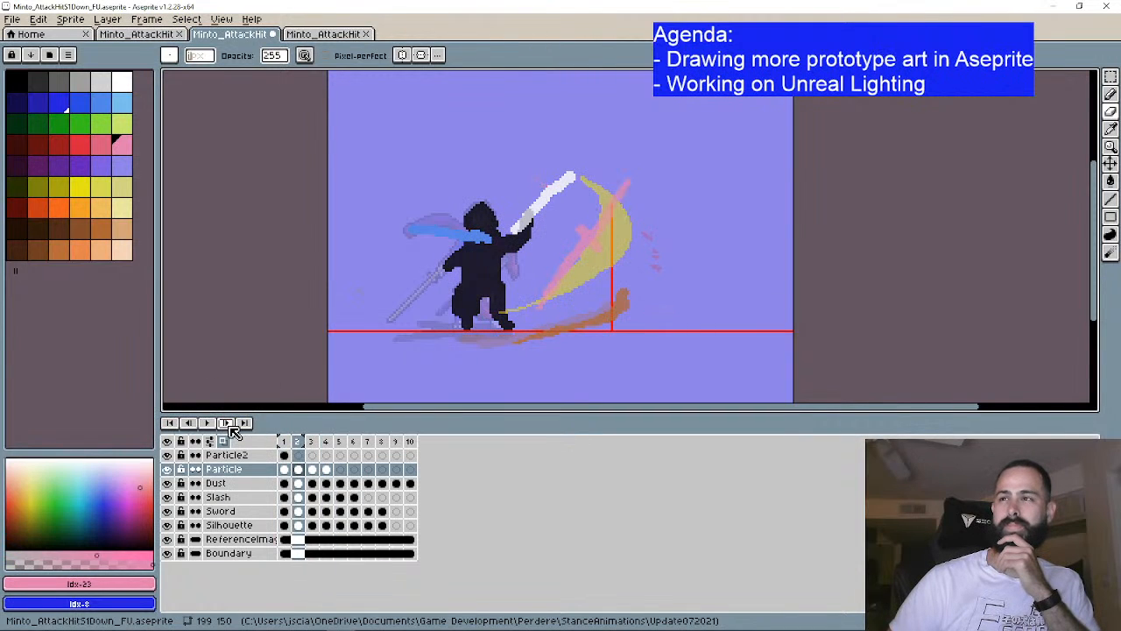
click(171, 424)
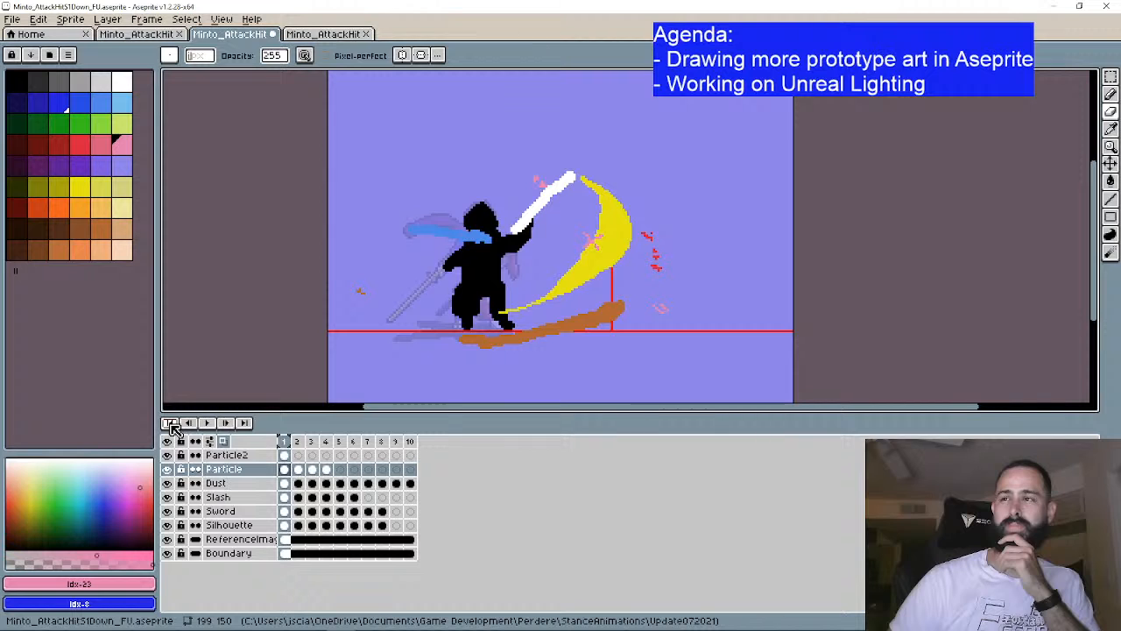
click(331, 36)
click(171, 424)
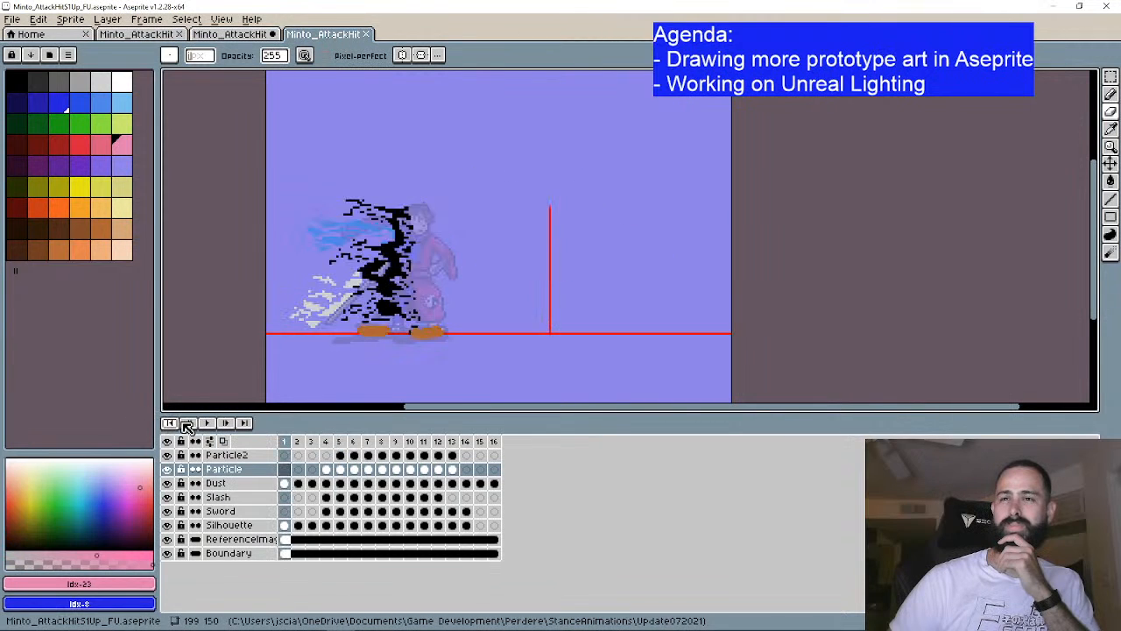
click(233, 424)
click(233, 424)
click(233, 423)
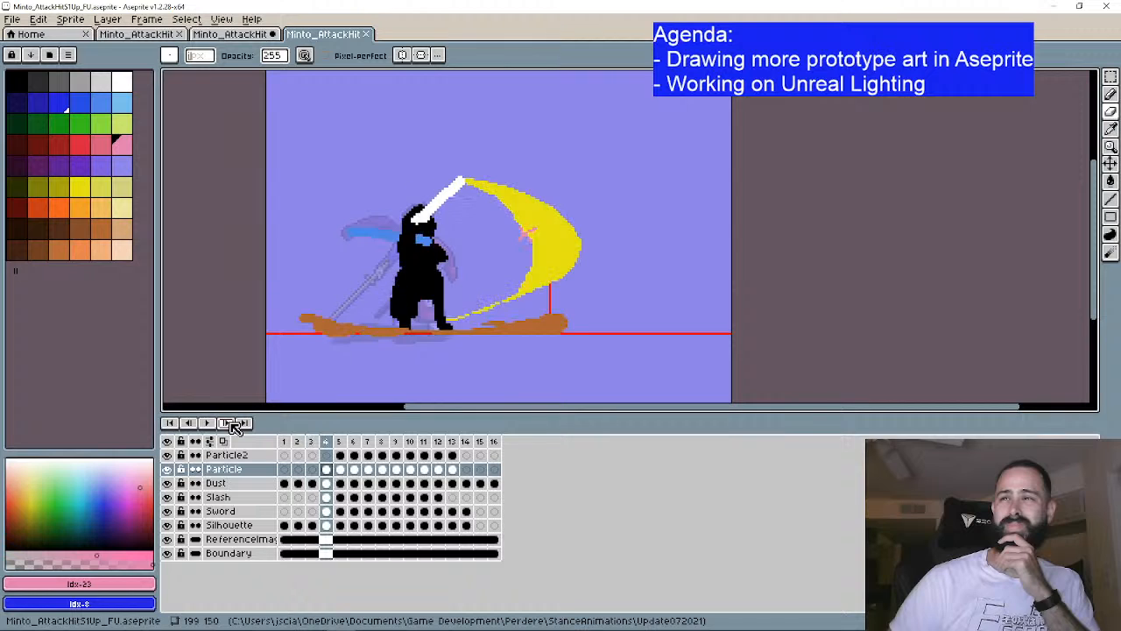
click(171, 423)
key(ctrl+shift+Tab)
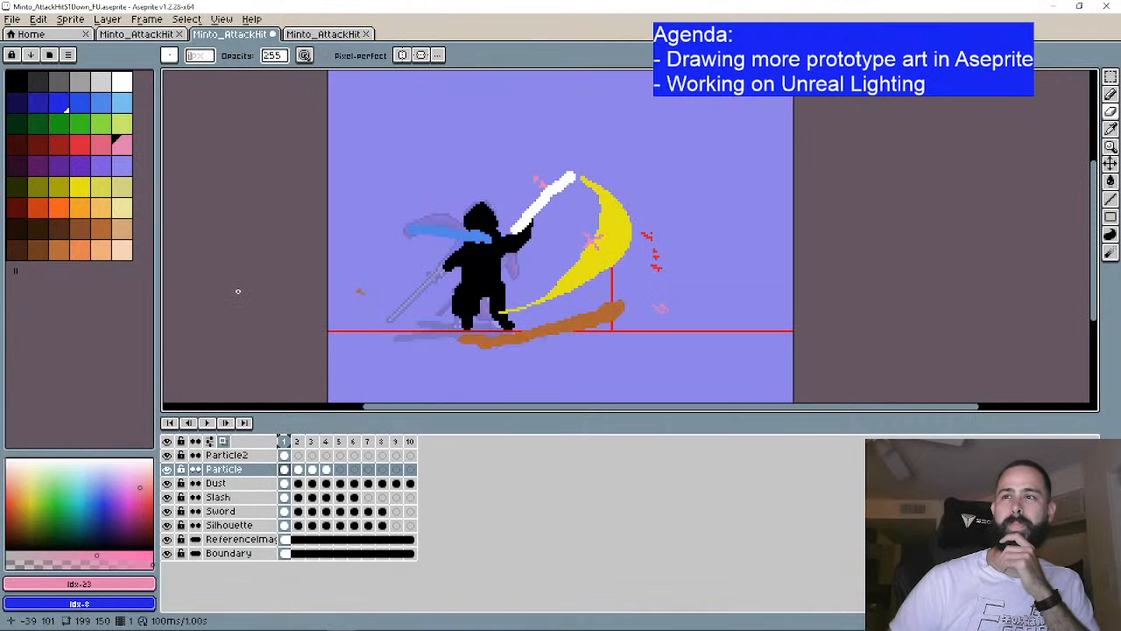
click(226, 424)
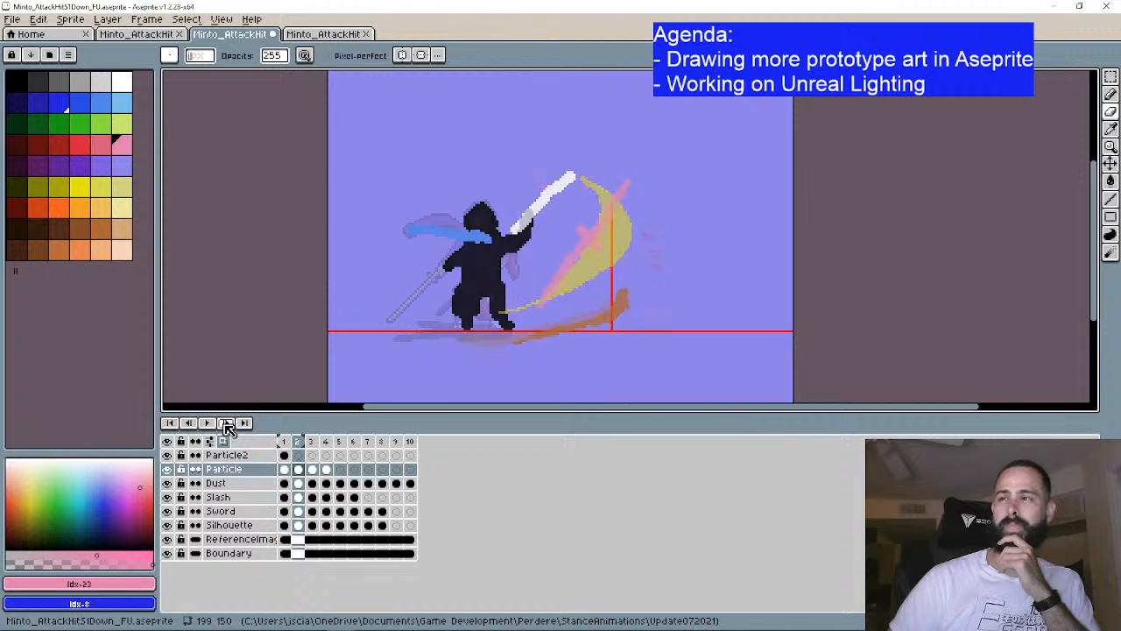
click(184, 424)
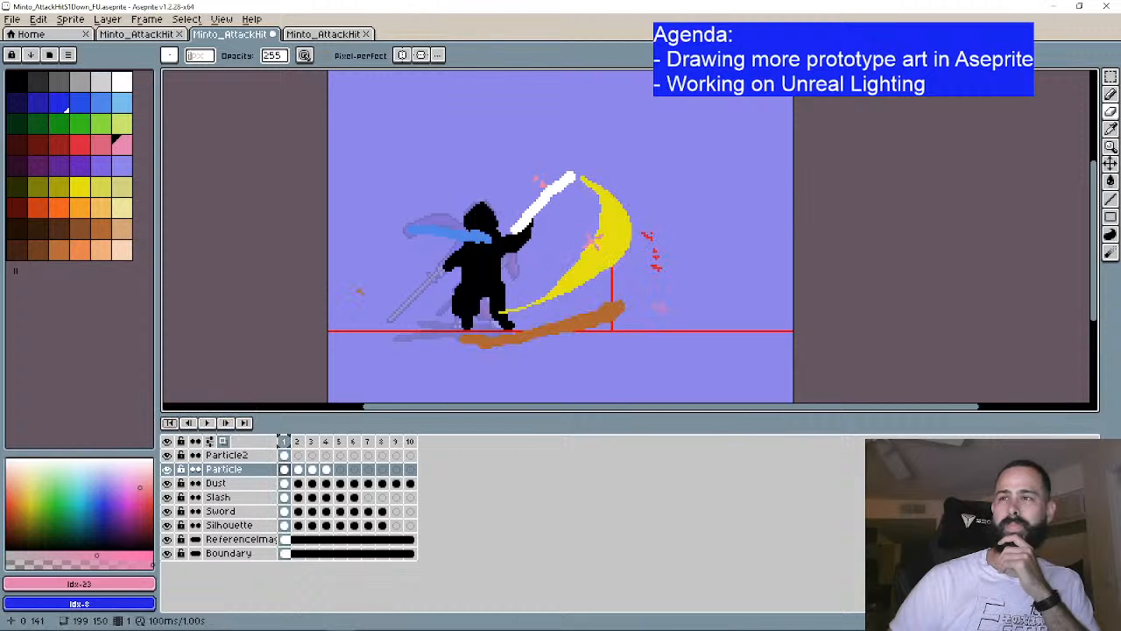
Step: In frame 2 of the Particle2 layer, turn on onion skinning and draw three red streaks fanning out from the pink streak's centre
click(226, 424)
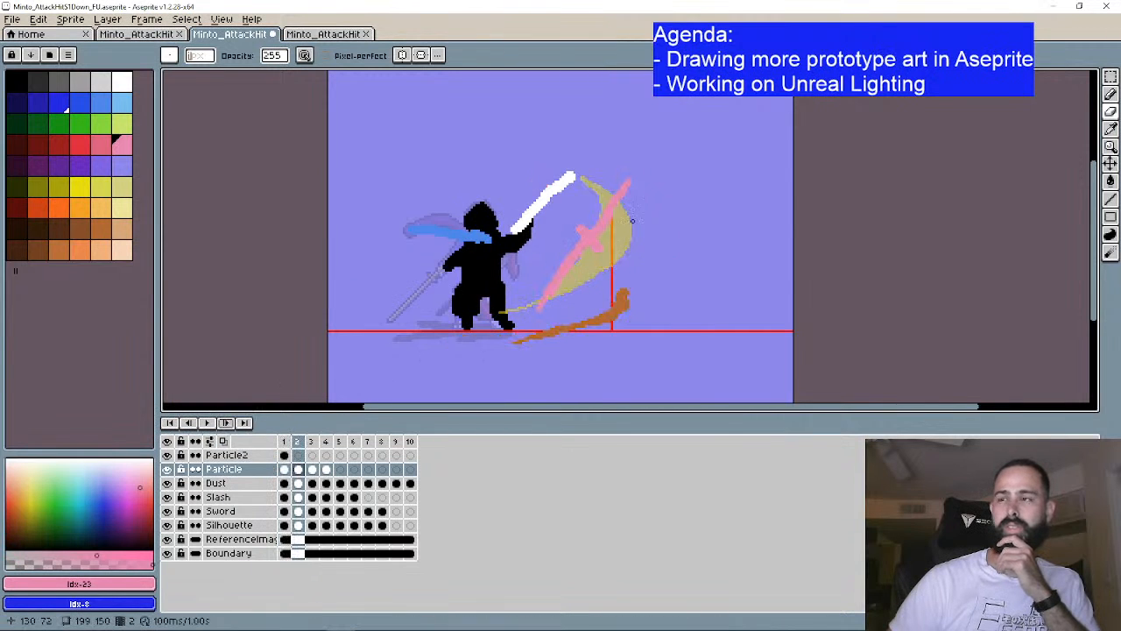
scroll(628, 211, up, 1)
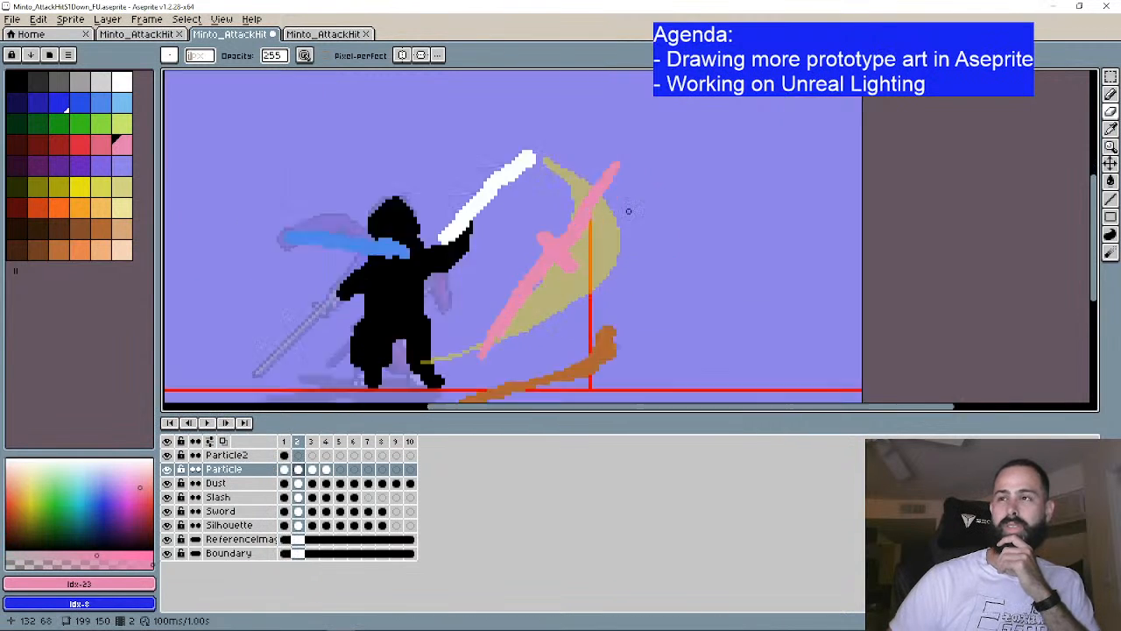
click(298, 455)
click(208, 441)
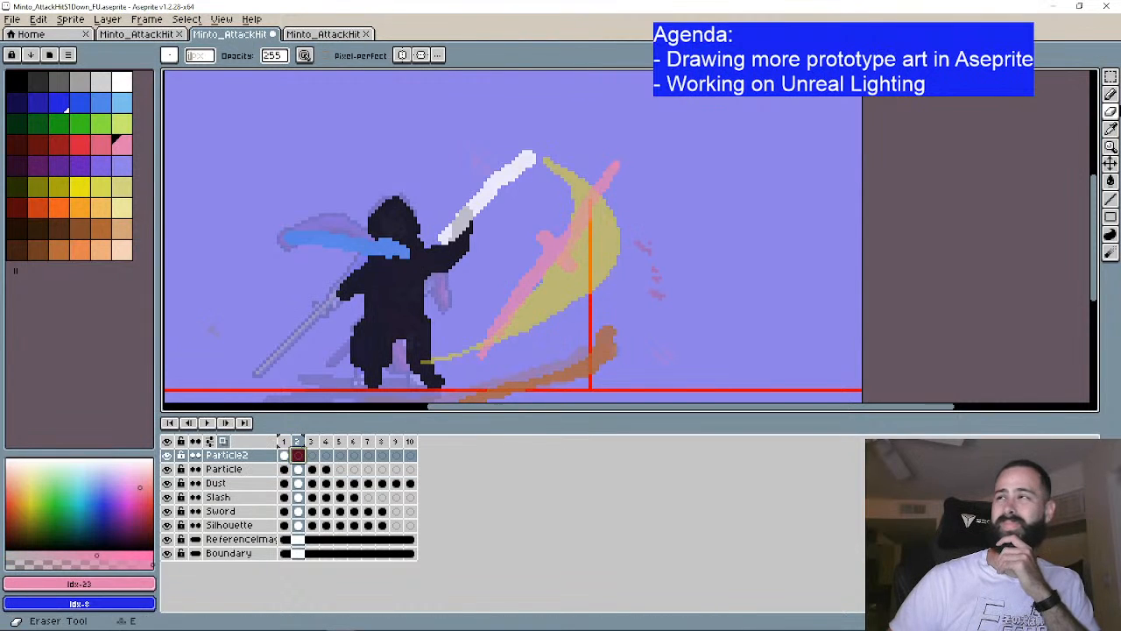
click(80, 143)
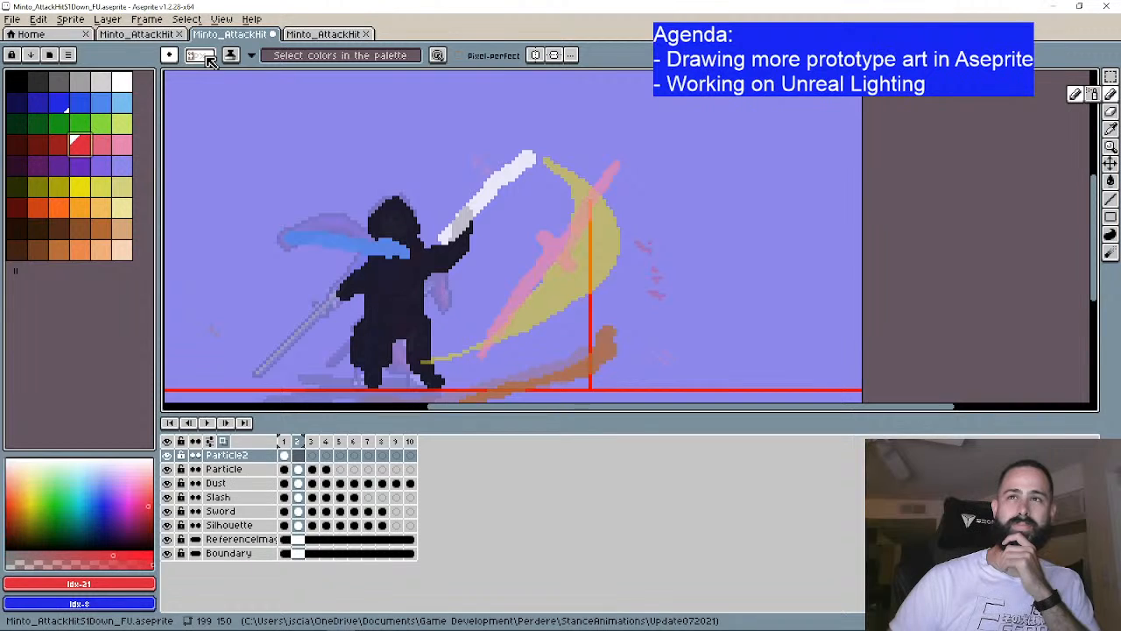
scroll(638, 184, up, 3)
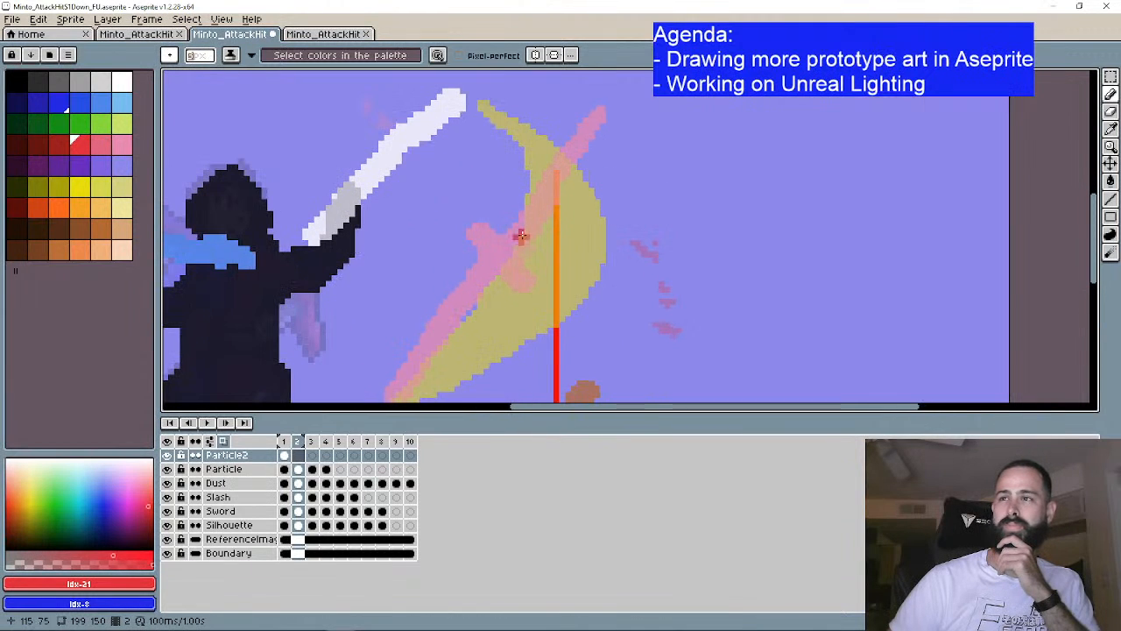
drag(520, 235, 609, 219)
mouse_move(547, 248)
mouse_down()
mouse_move(515, 248)
mouse_move(581, 268)
mouse_move(517, 261)
mouse_move(595, 301)
mouse_up()
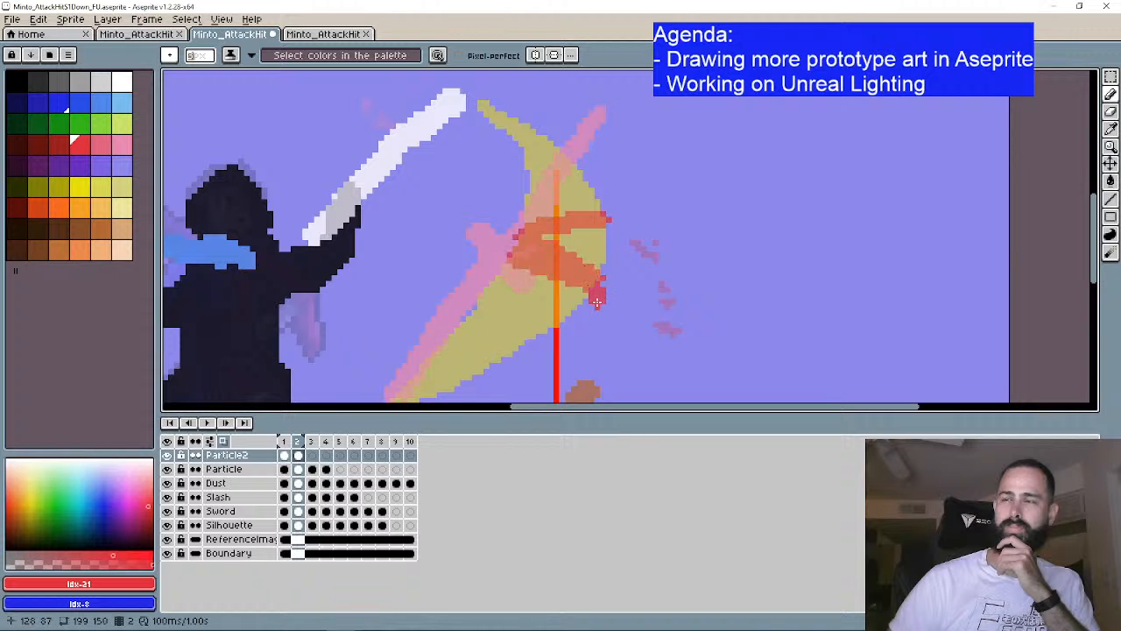
drag(516, 271, 551, 324)
Step: Thin and separate the red streaks in frame 2 with the Eraser, redrawing the lowest one as a tapered curve from the impact point
key(e)
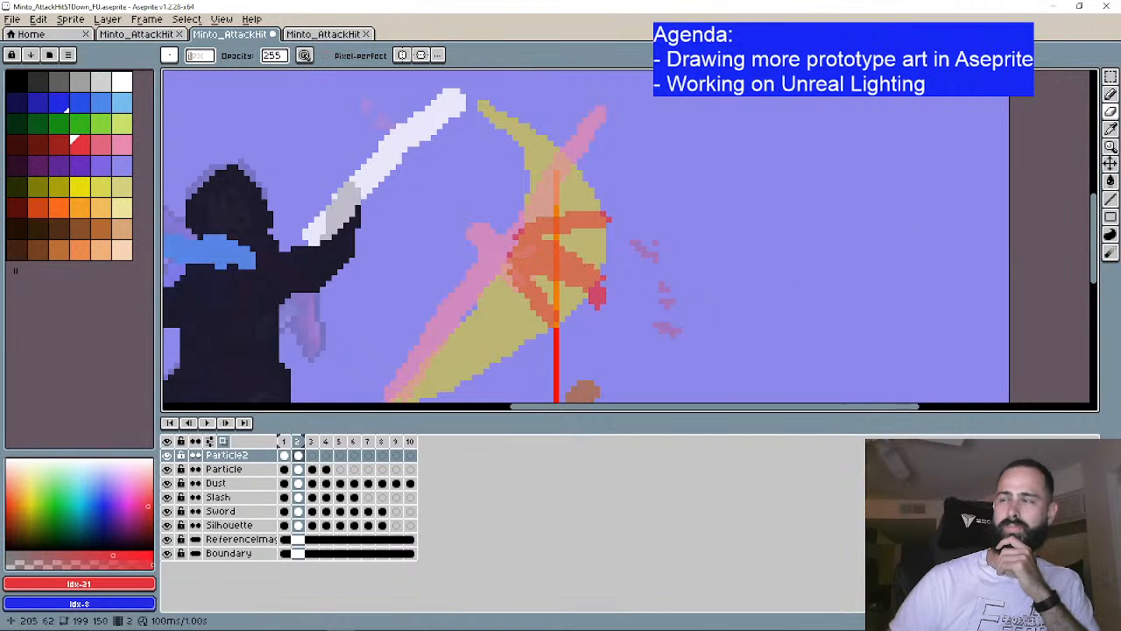
drag(614, 300, 517, 265)
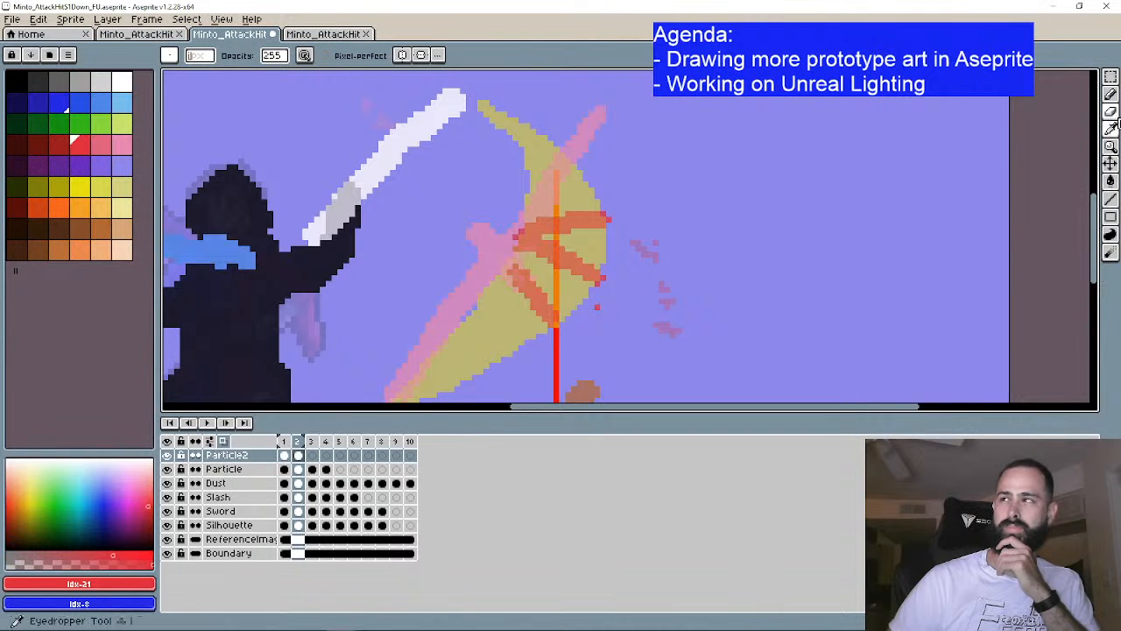
click(1110, 93)
drag(541, 278, 495, 253)
click(672, 279)
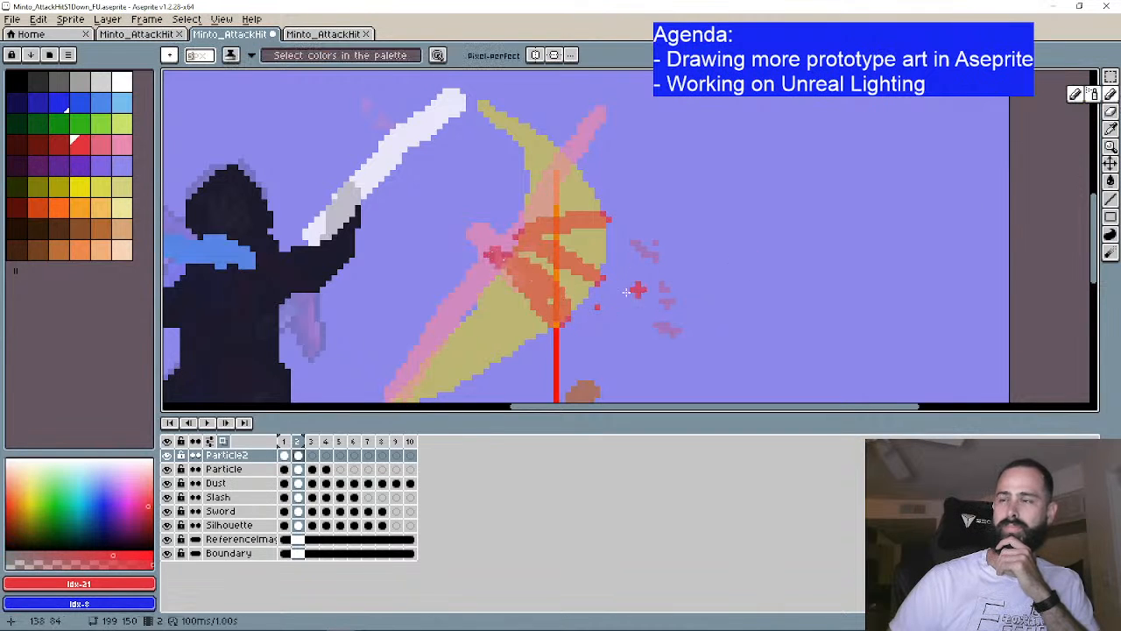
key(e)
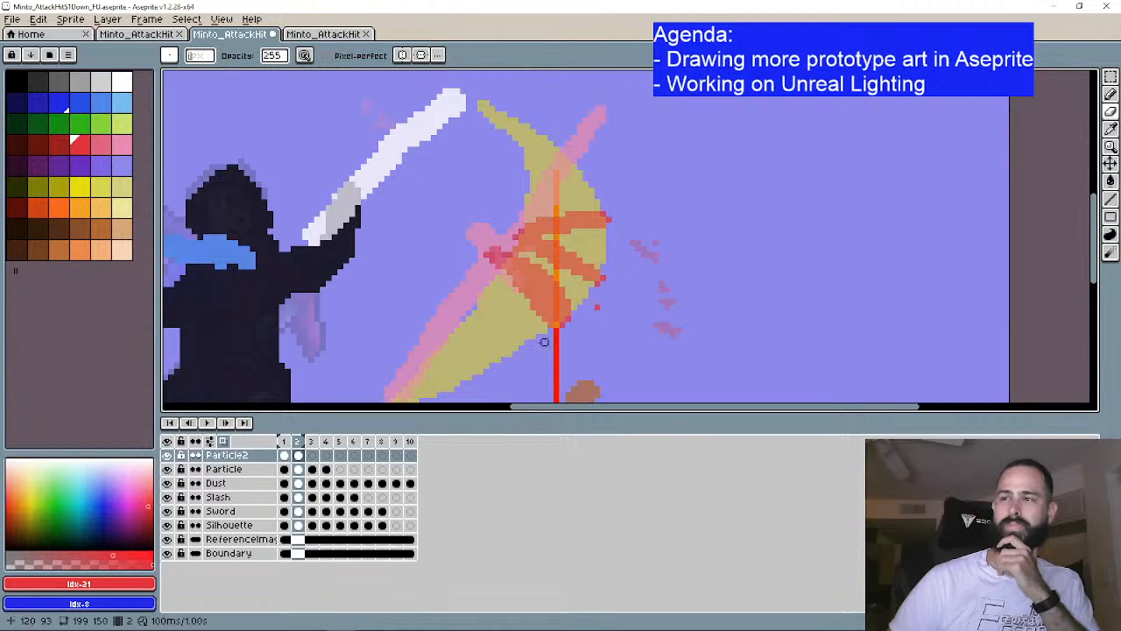
drag(550, 318, 493, 249)
scroll(504, 324, down, 1)
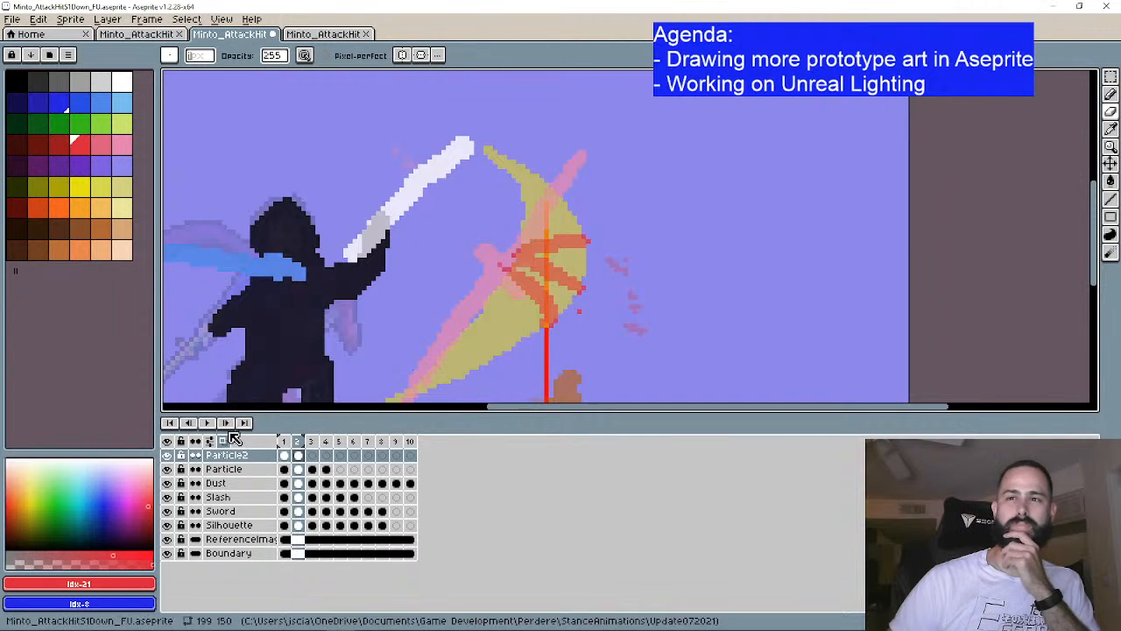
Step: In frame 3 of the Particle2 layer, draw three downward-bending red streaks continuing outward from the ends of the previous frame's streaks
click(311, 441)
key(b)
scroll(625, 255, up, 1)
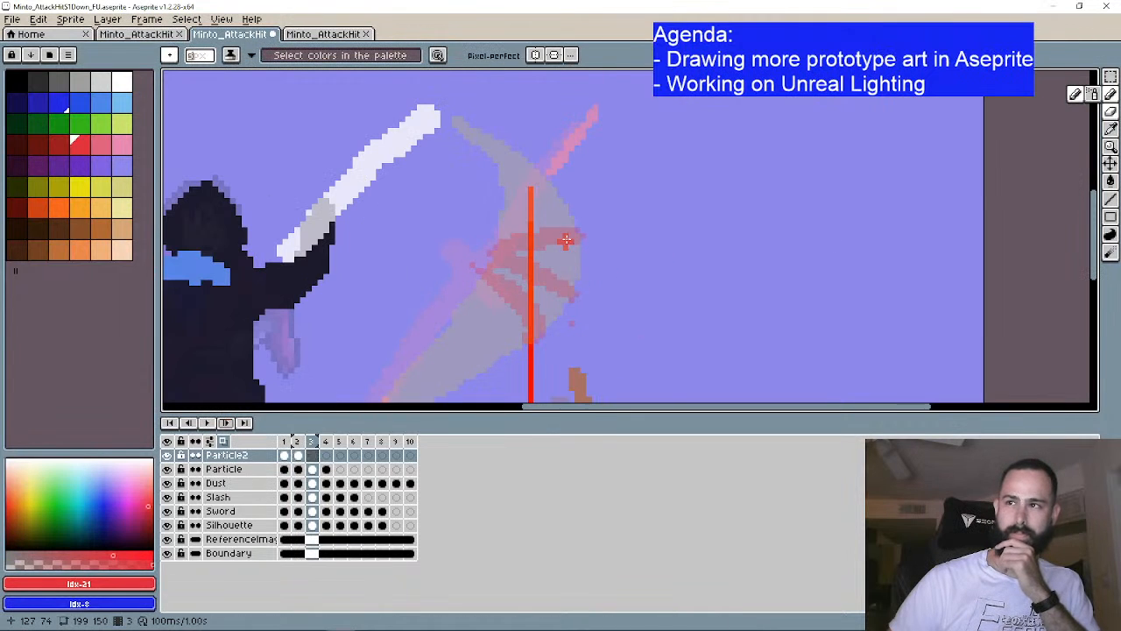
mouse_move(563, 235)
mouse_down()
mouse_move(594, 239)
mouse_move(617, 259)
mouse_up()
drag(550, 286, 613, 324)
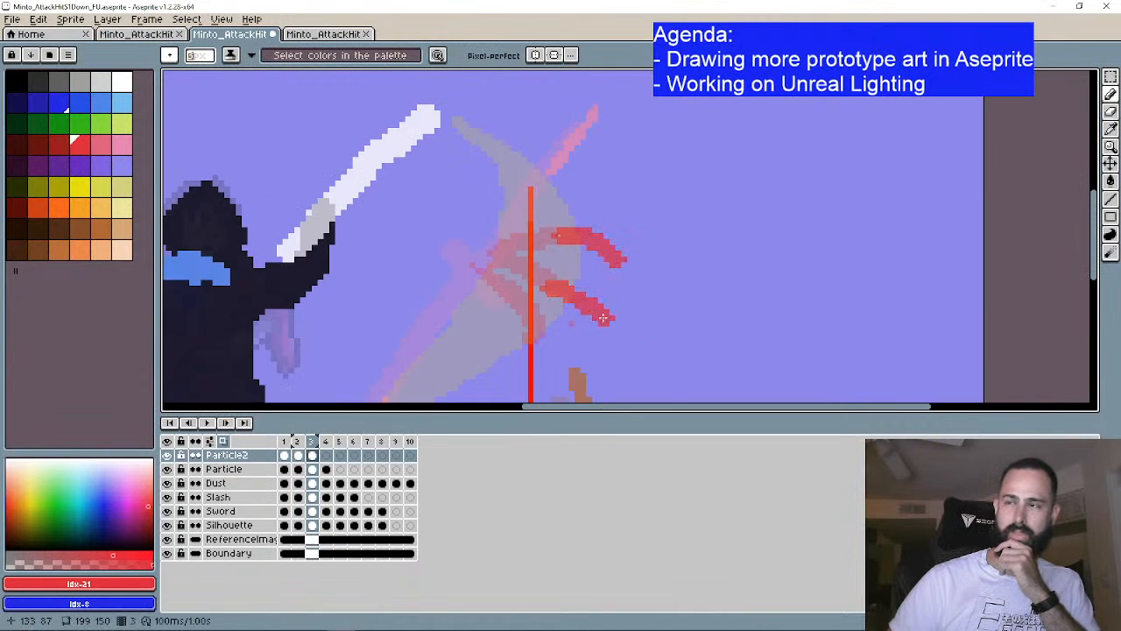
drag(611, 279, 576, 337)
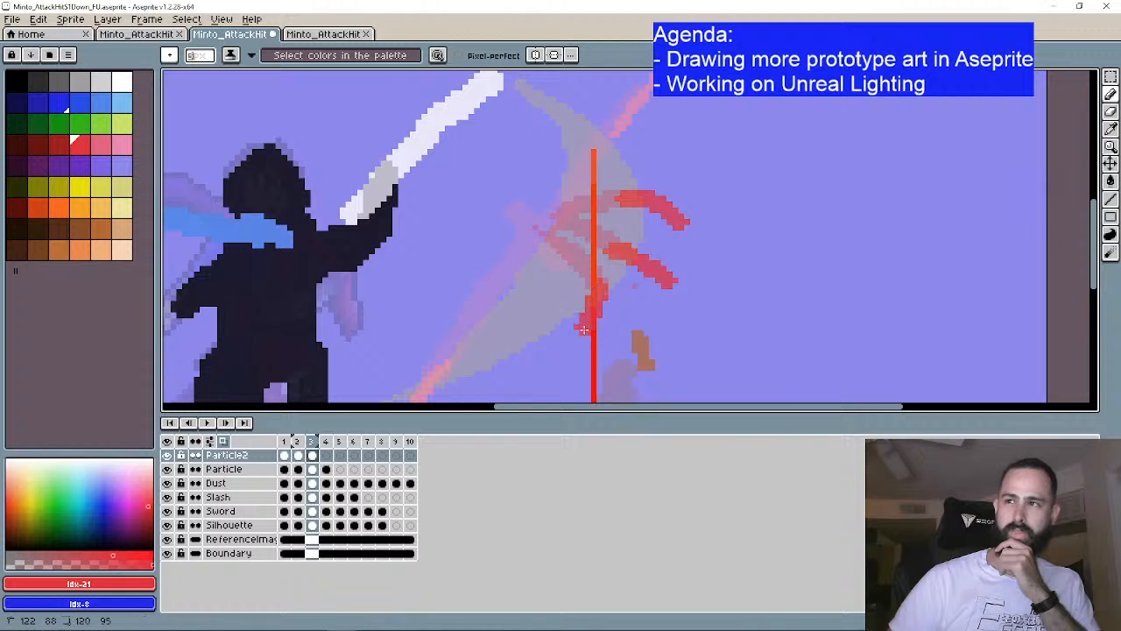
Step: Thin and taper the three red streaks in frame 3 of the Particle2 layer with the Eraser
click(1110, 111)
drag(658, 286, 663, 284)
drag(599, 251, 686, 232)
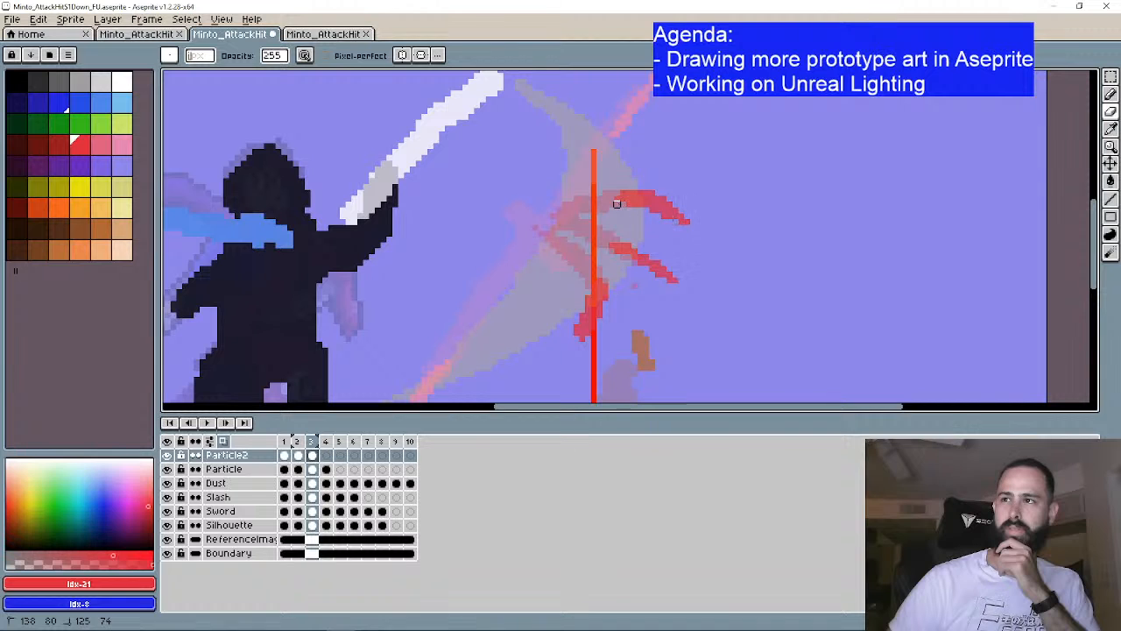
drag(641, 204, 641, 203)
drag(564, 321, 603, 279)
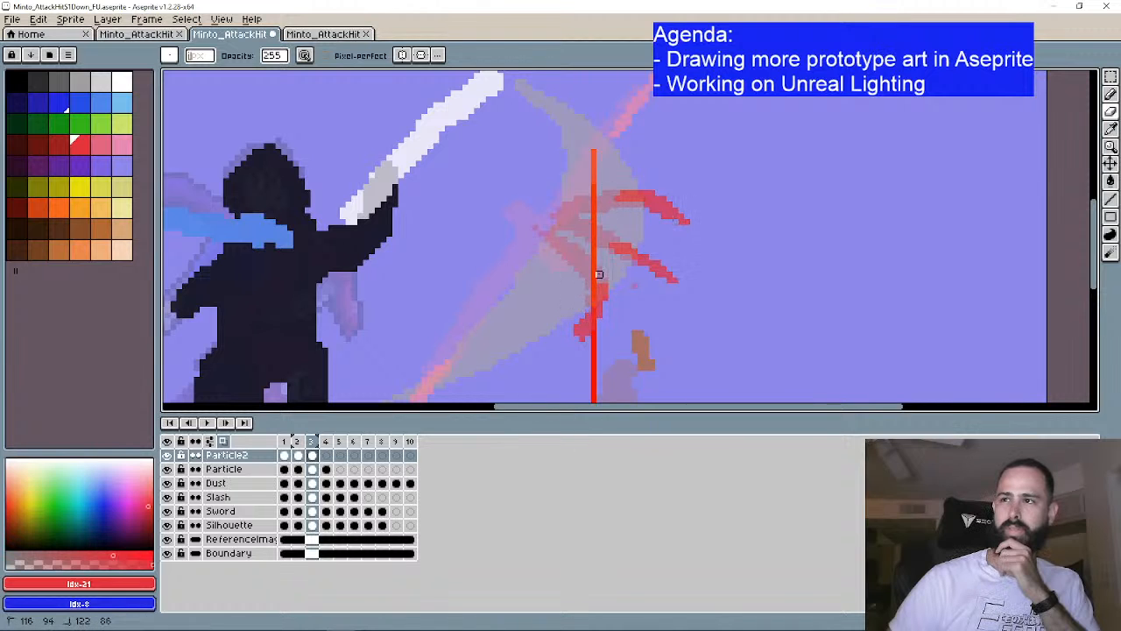
Step: Advance the downward attack to frame 4, then study how the hit particles break up across frames 4 to 7 of the upward attack reference
click(226, 423)
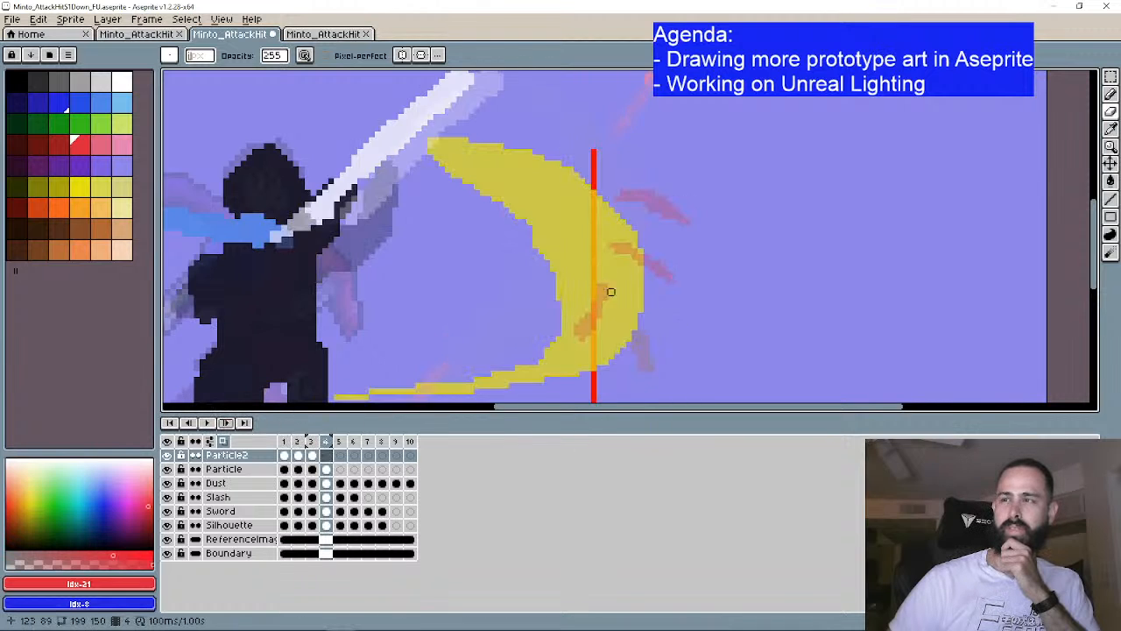
scroll(587, 227, down, 1)
click(1111, 95)
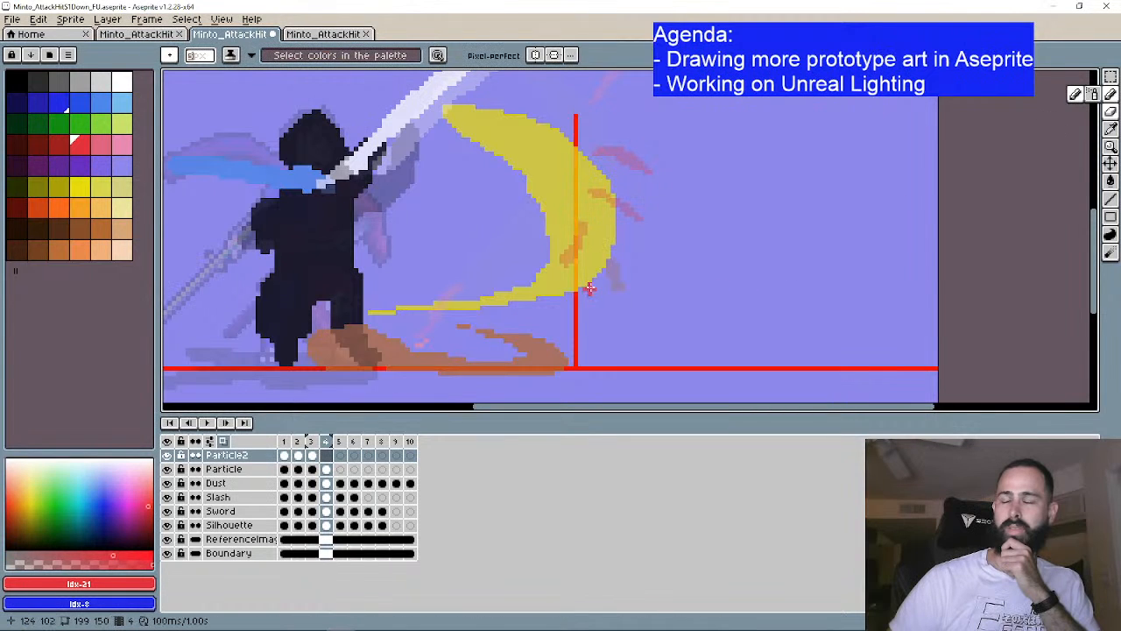
click(323, 33)
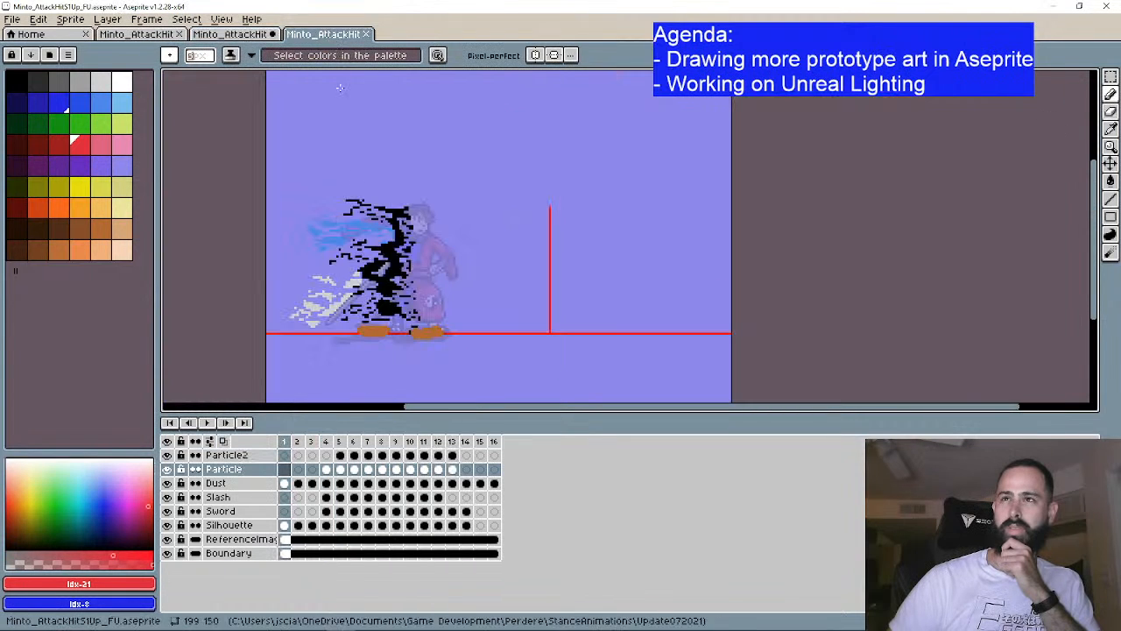
click(232, 423)
click(232, 423)
click(232, 423)
click(232, 423)
click(232, 423)
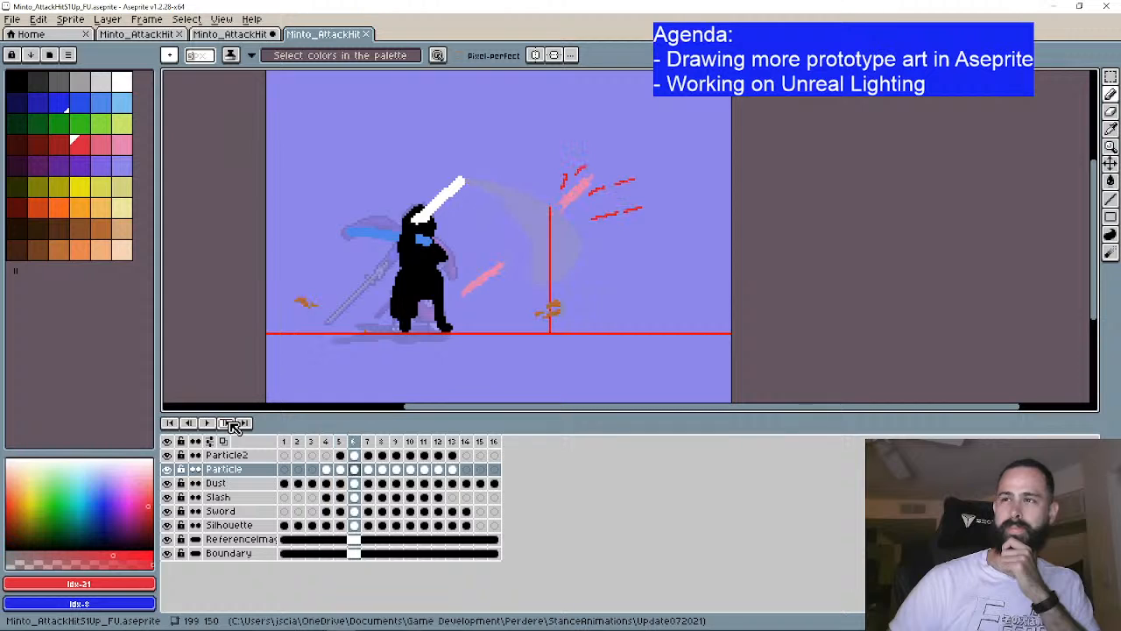
click(232, 423)
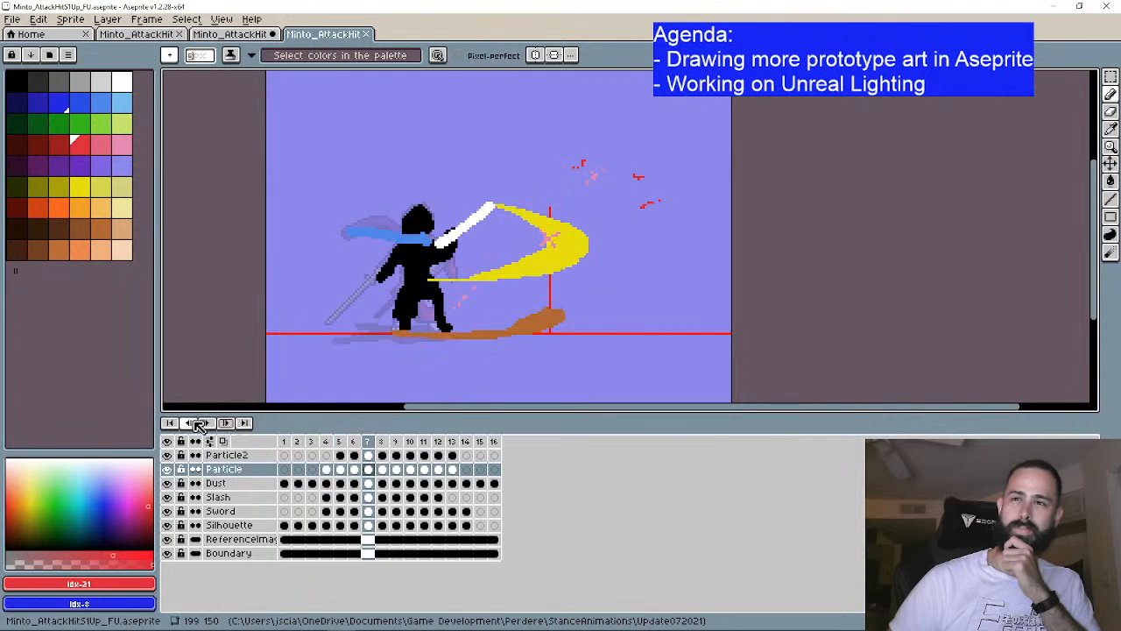
click(189, 423)
click(189, 423)
click(189, 423)
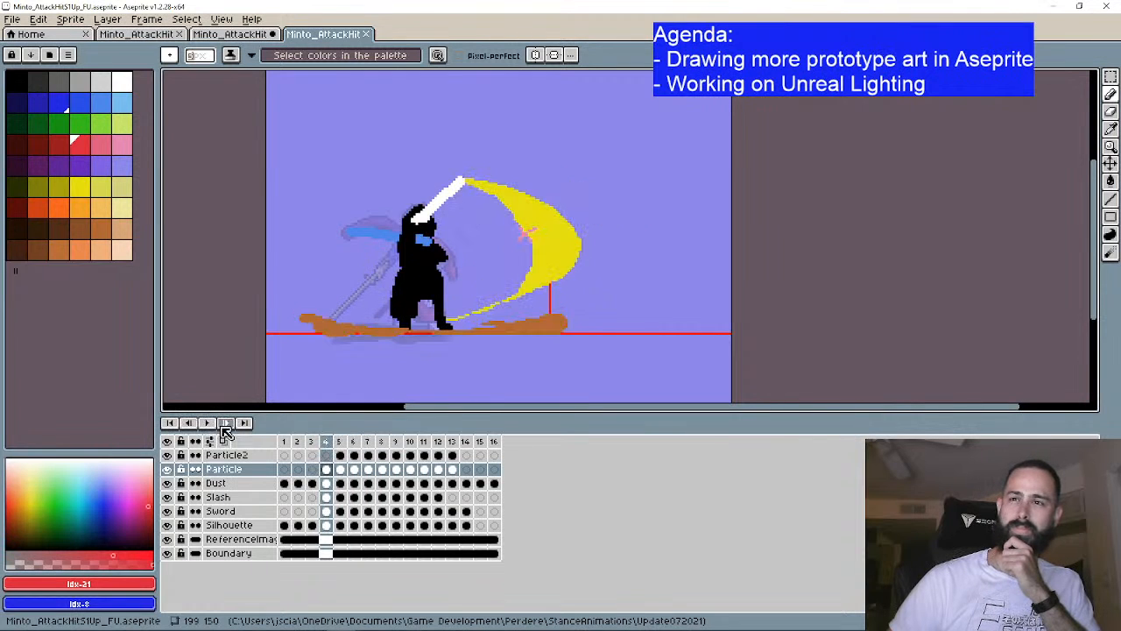
click(224, 426)
click(224, 425)
click(224, 426)
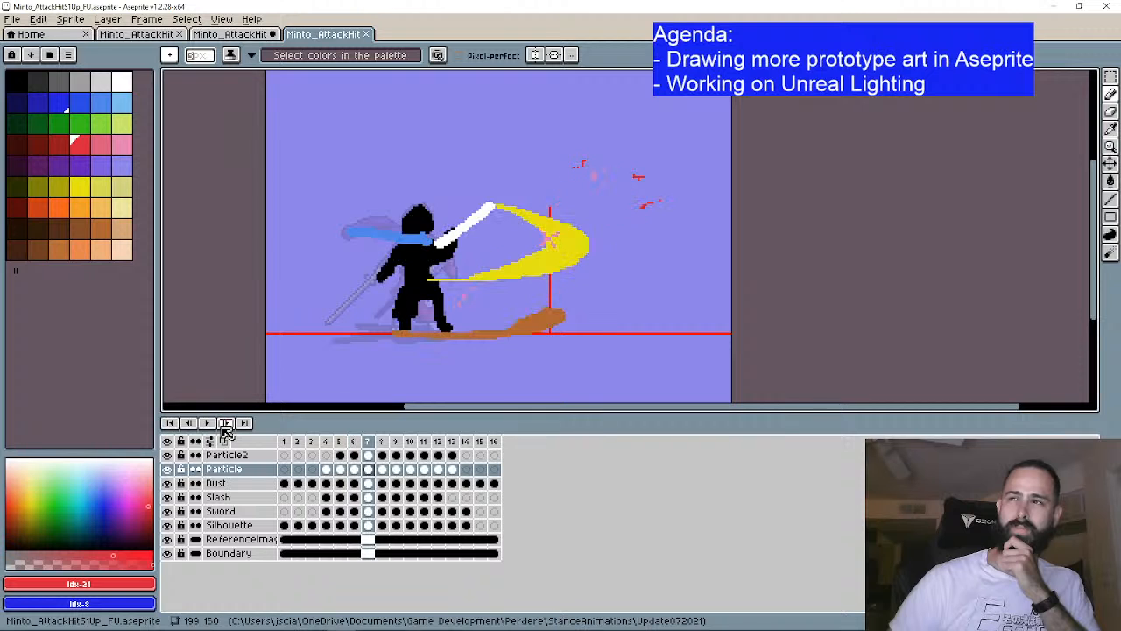
click(169, 423)
Step: Review the red streaks' motion across frames 2 to 4 of the downward attack with onion skinning off
click(230, 33)
scroll(639, 301, up, 1)
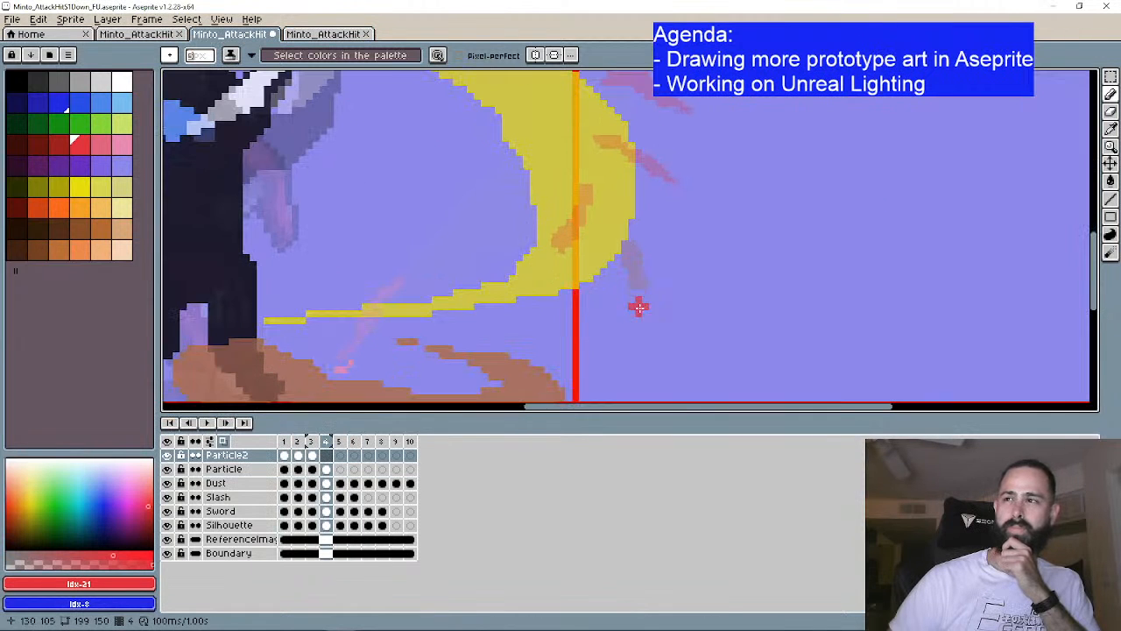
drag(647, 297, 610, 317)
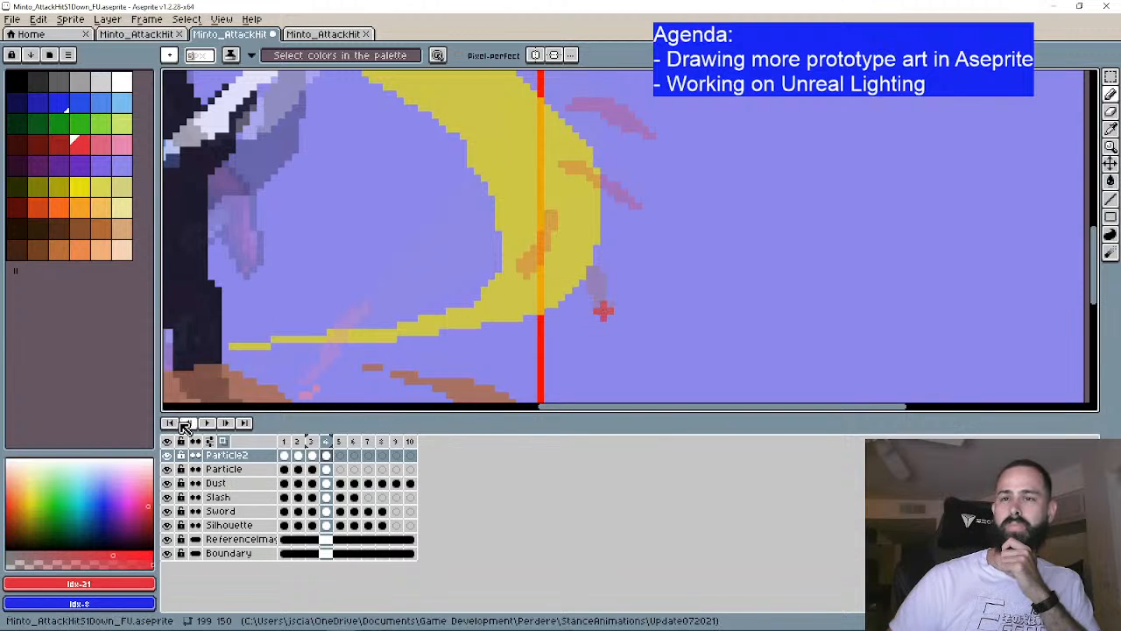
click(223, 442)
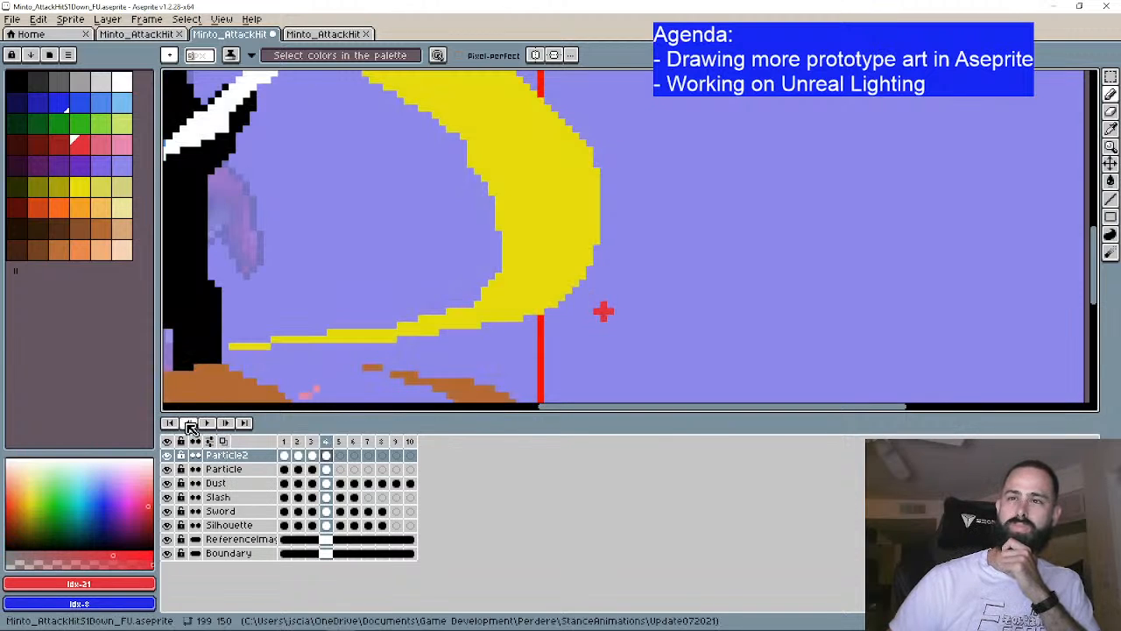
click(189, 422)
click(189, 423)
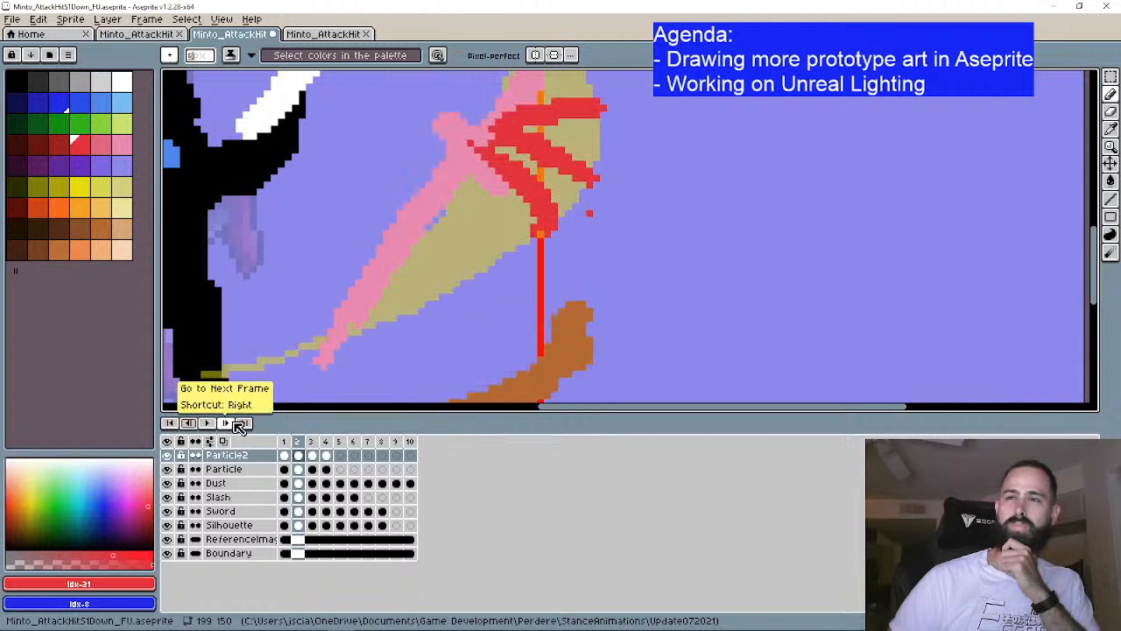
click(227, 423)
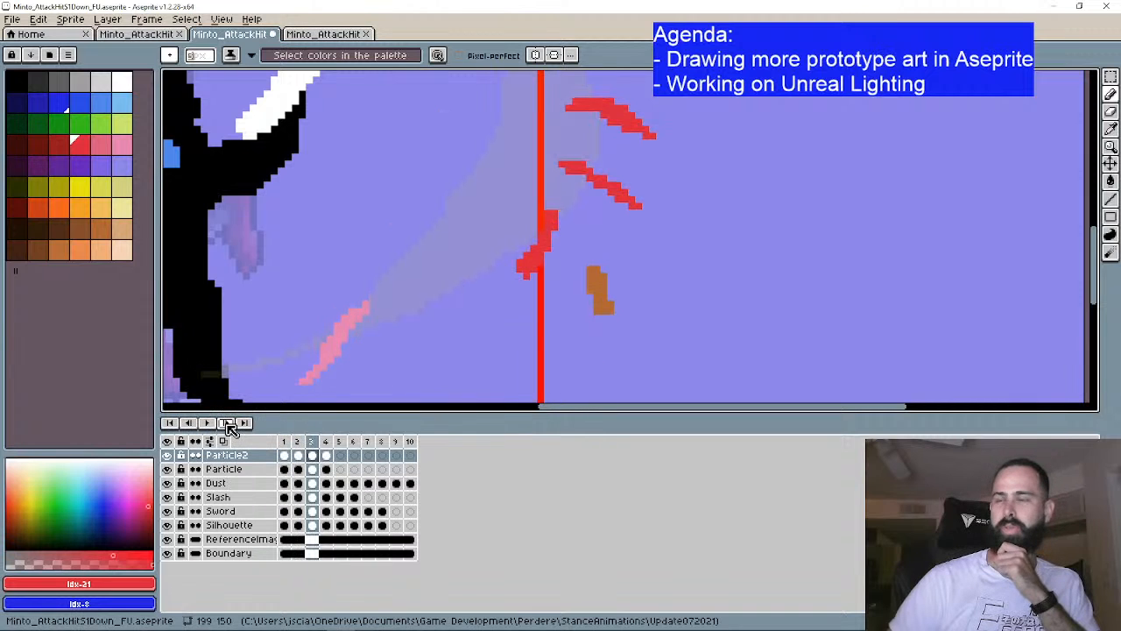
click(227, 424)
key(b)
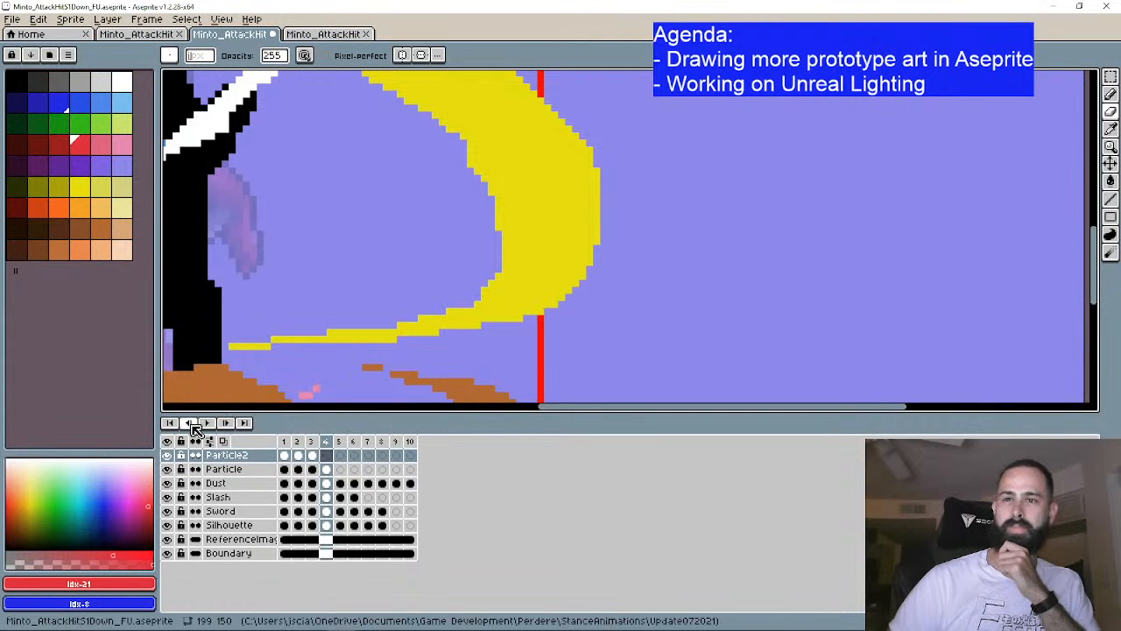
Step: In frame 4 of the Particle2 layer, turn on onion skinning and add small red particles at the ends of the previous frame's three streaks
click(223, 440)
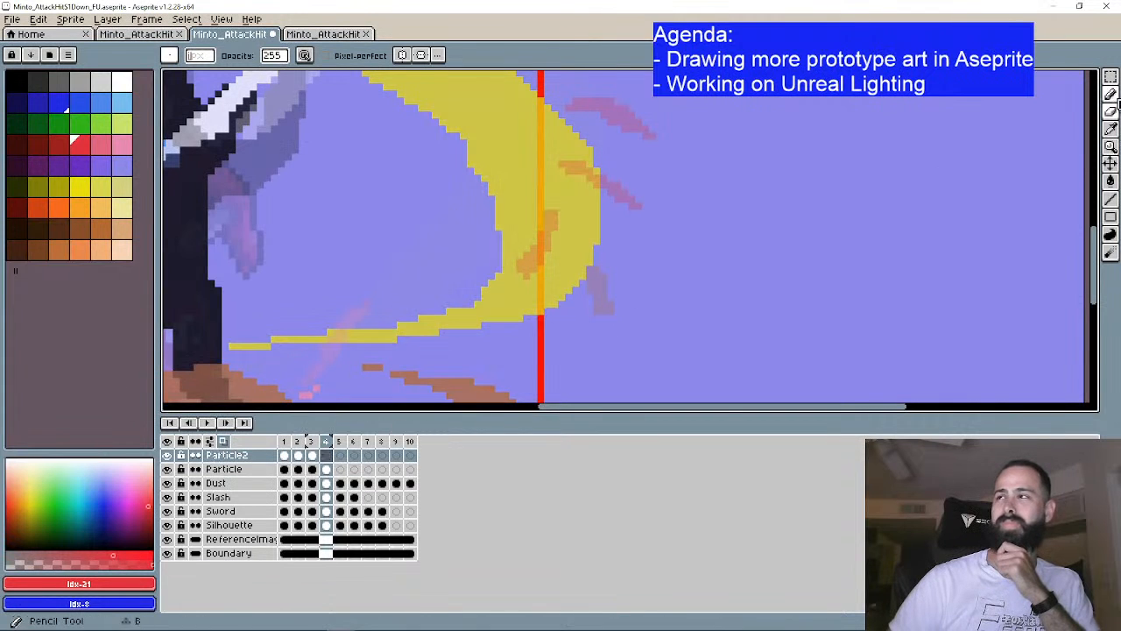
key(shift+b)
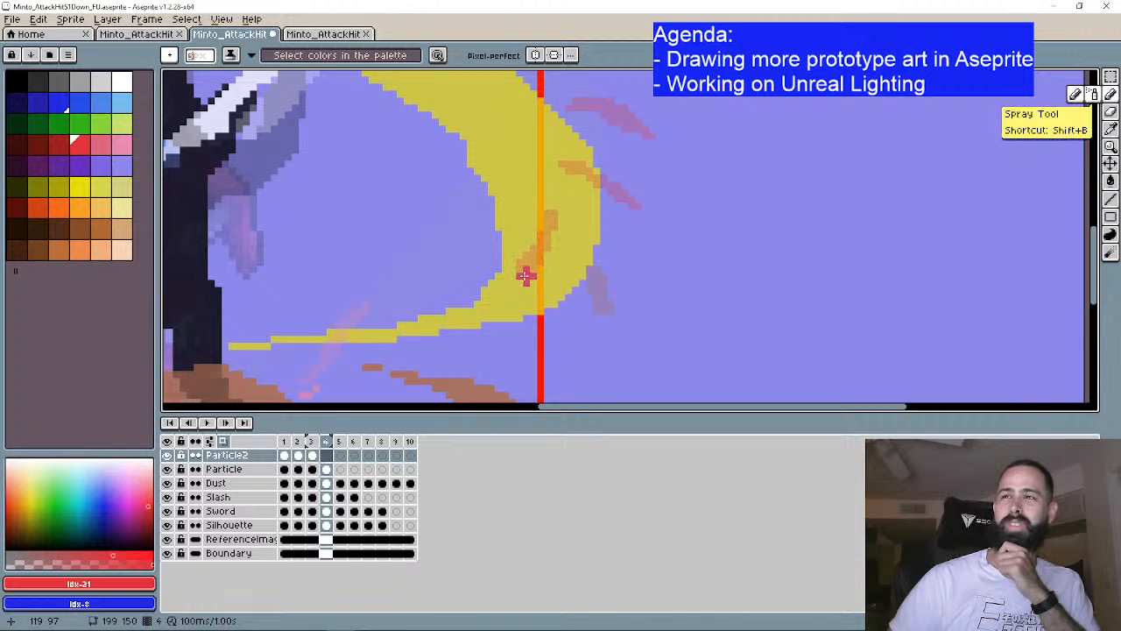
click(524, 277)
click(633, 206)
click(658, 143)
Step: Rework the middle red particle in frame 4 into a small speck just beyond the end of the middle streak
click(1109, 95)
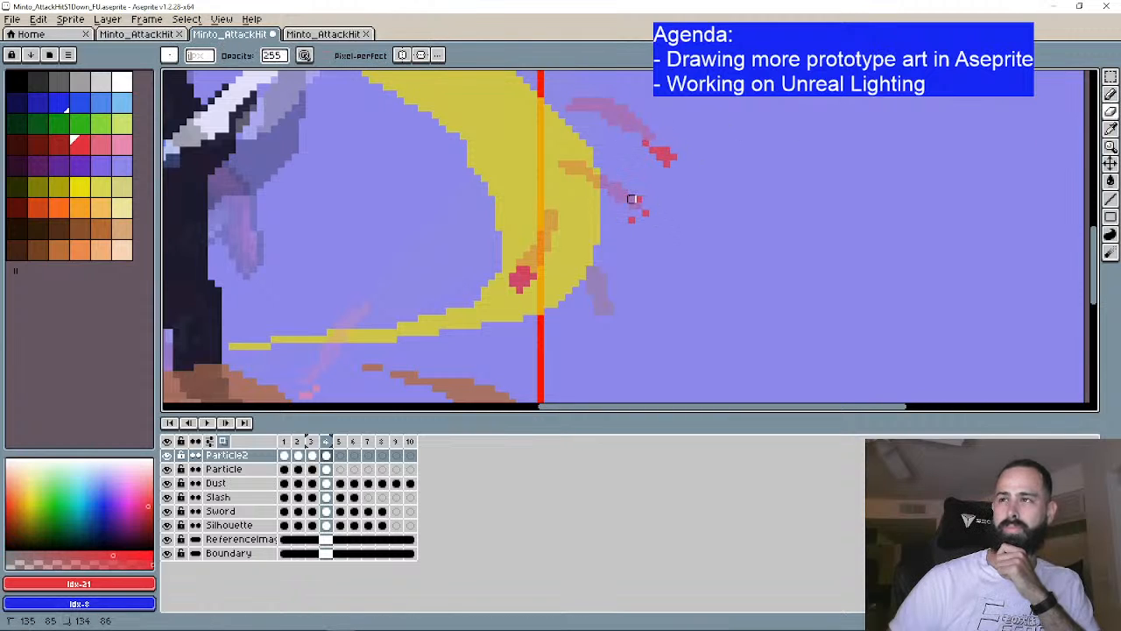
drag(1108, 95, 1093, 95)
click(637, 225)
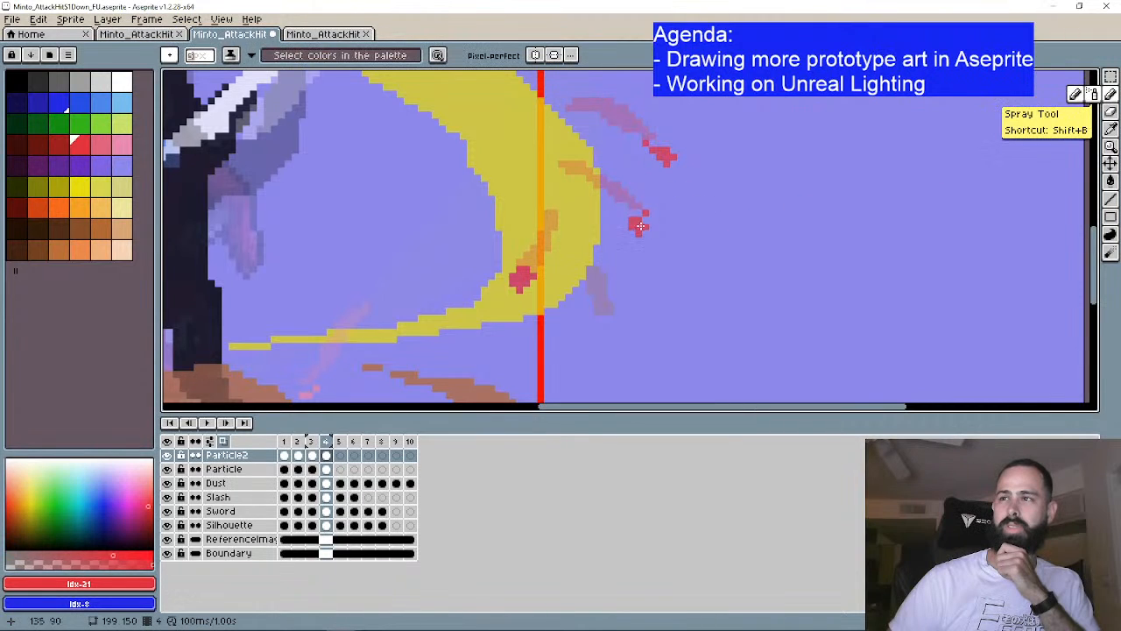
click(694, 232)
key(ctrl+z)
key(b)
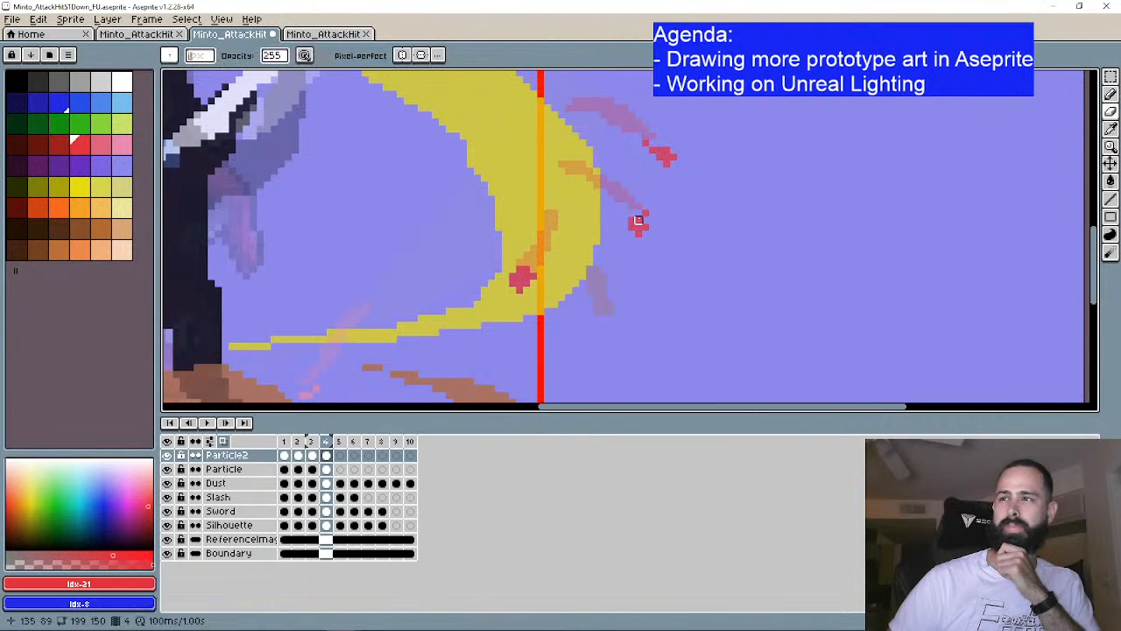
Step: Erase and redraw the lowest red particle in frame 4 as a small sparse cross below the end of its streak
drag(505, 270, 512, 276)
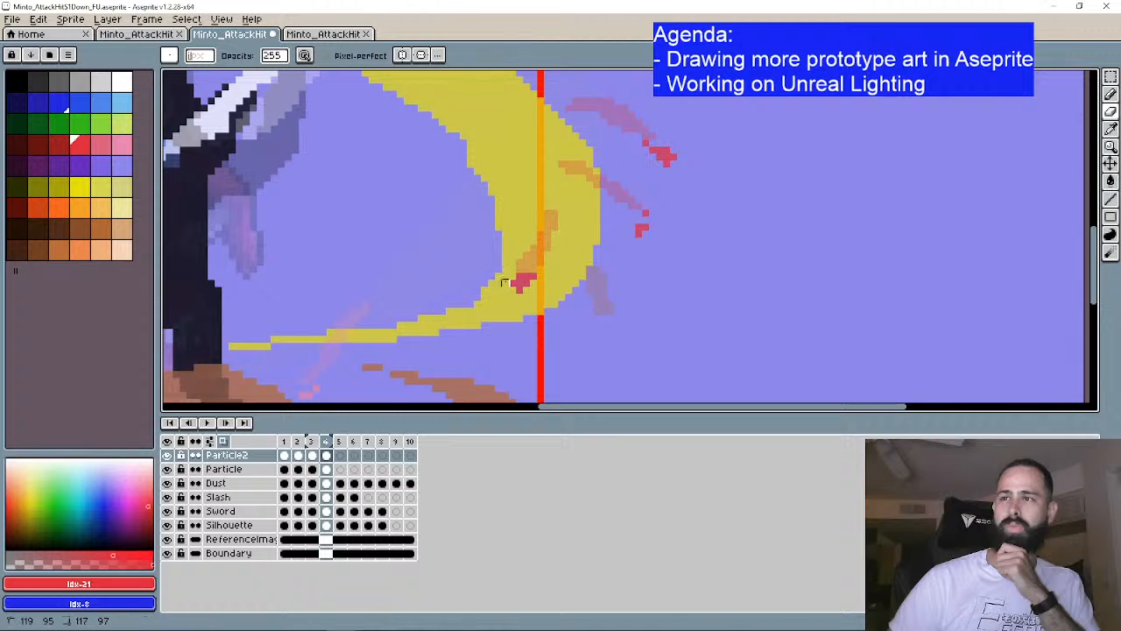
drag(1109, 95, 1093, 95)
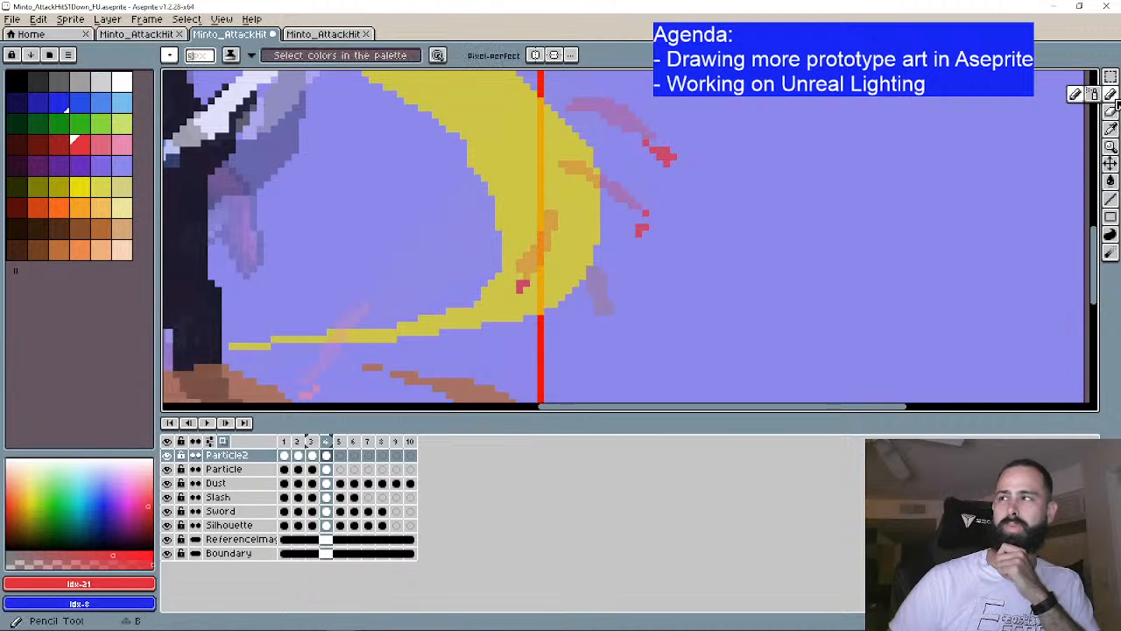
click(560, 282)
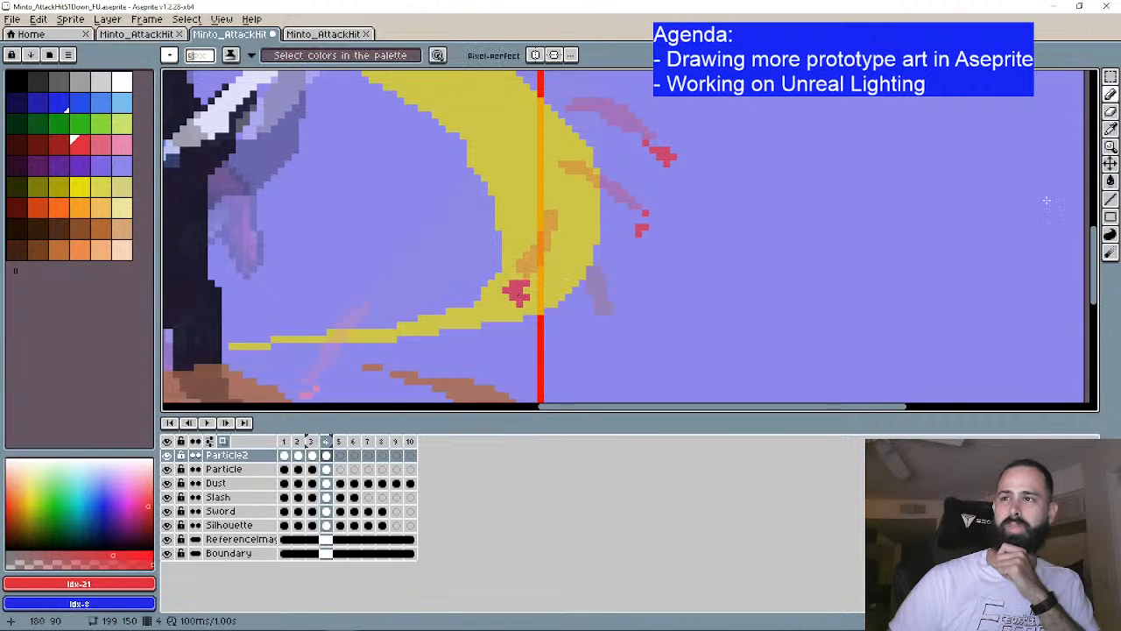
key(b)
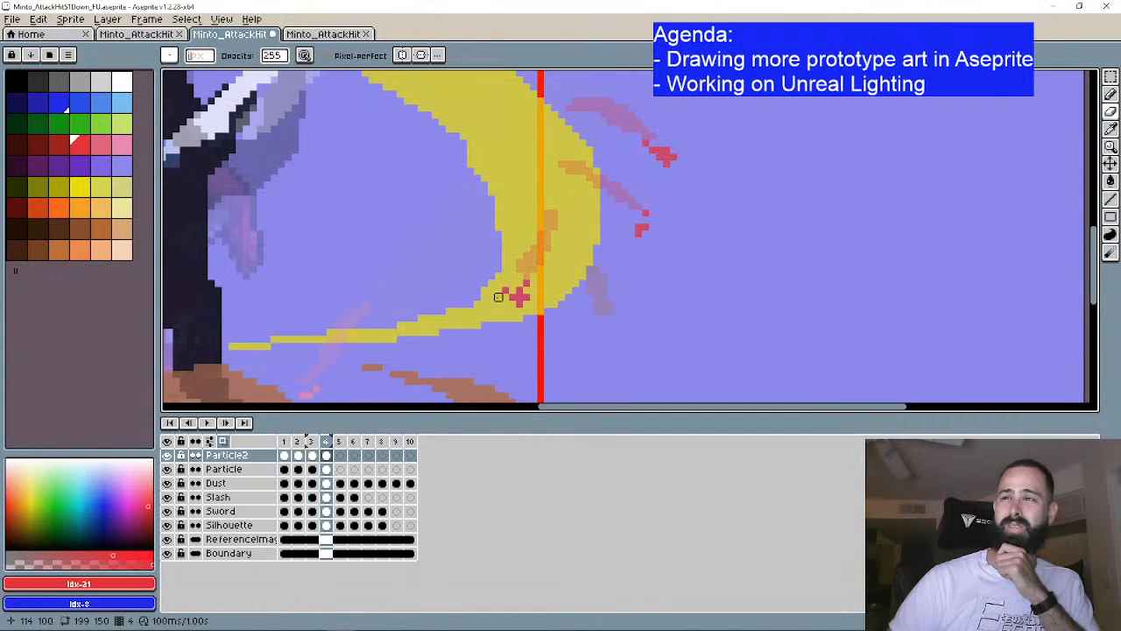
Step: Select and copy the pink star-shaped spark on the slash in frame 1 of the Particle layer
scroll(492, 311, down, 2)
scroll(531, 298, down, 1)
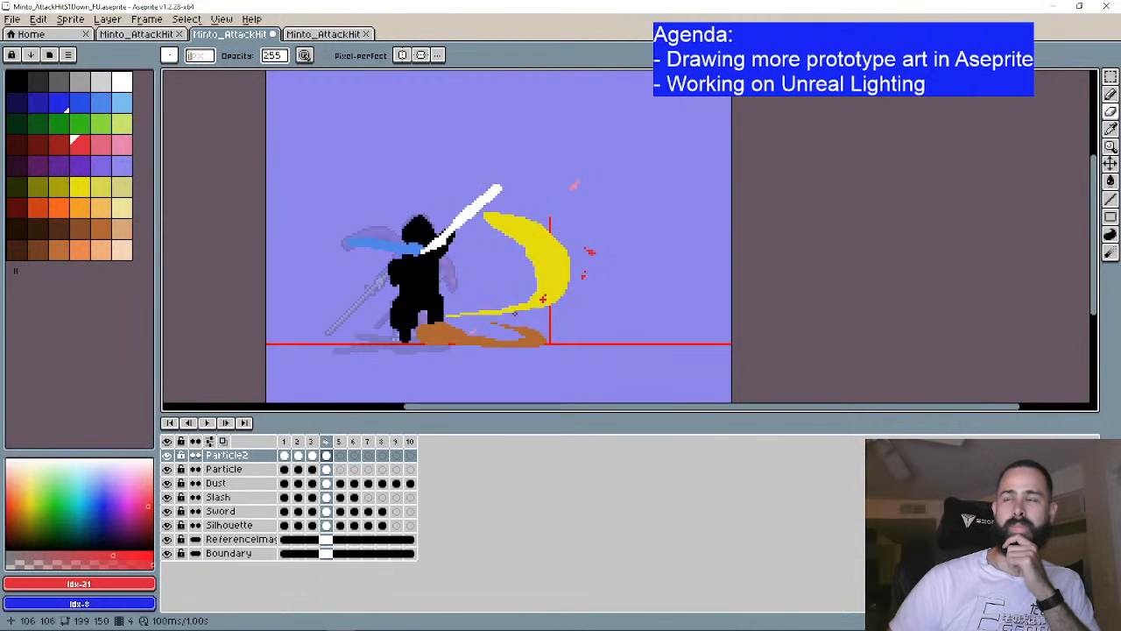
scroll(522, 310, up, 1)
click(286, 471)
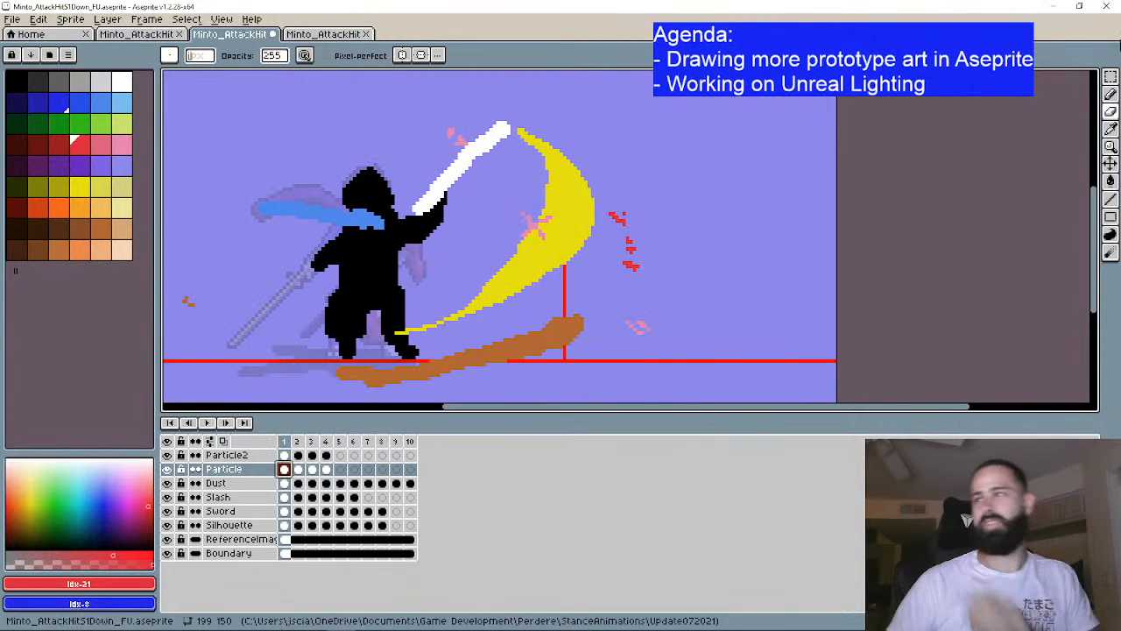
drag(1110, 77, 1042, 86)
scroll(490, 192, up, 1)
drag(471, 179, 542, 254)
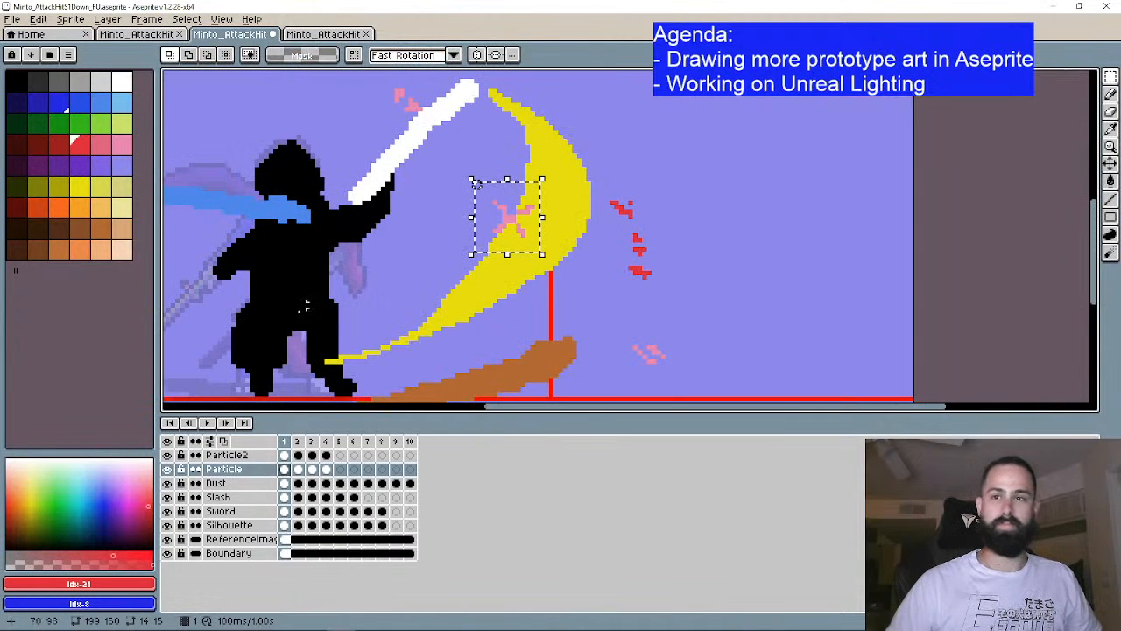
Step: Paste the pink spark into frame 4 of the Particle layer, shift it slightly down onto the slash's inner edge, and deselect it
click(227, 424)
click(227, 424)
click(227, 424)
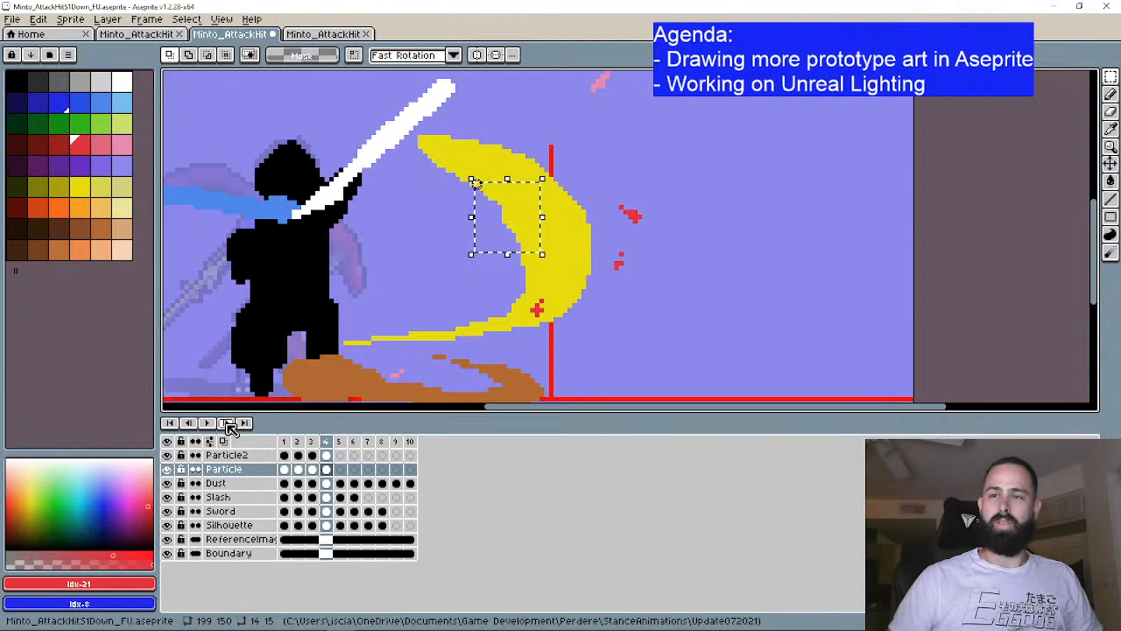
click(227, 423)
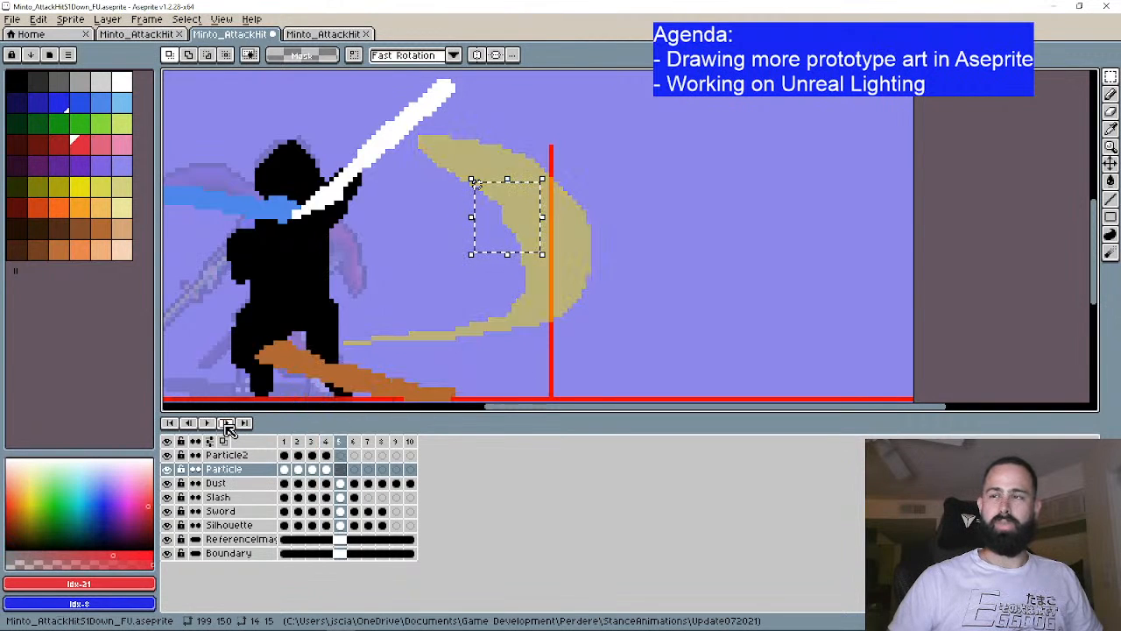
click(187, 423)
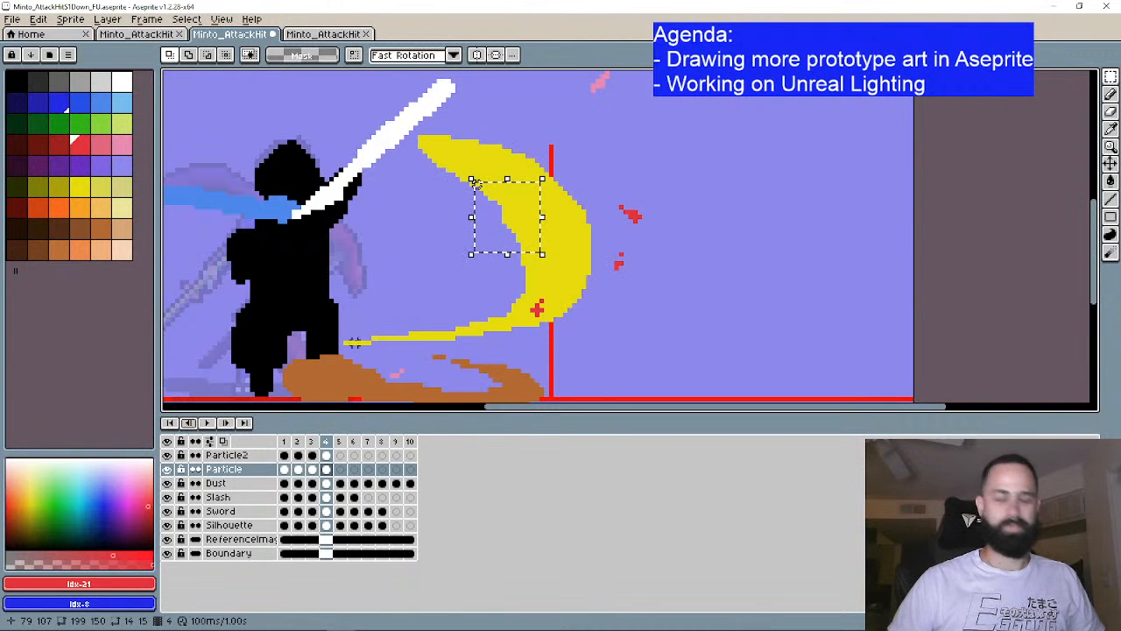
drag(473, 182, 486, 207)
click(713, 179)
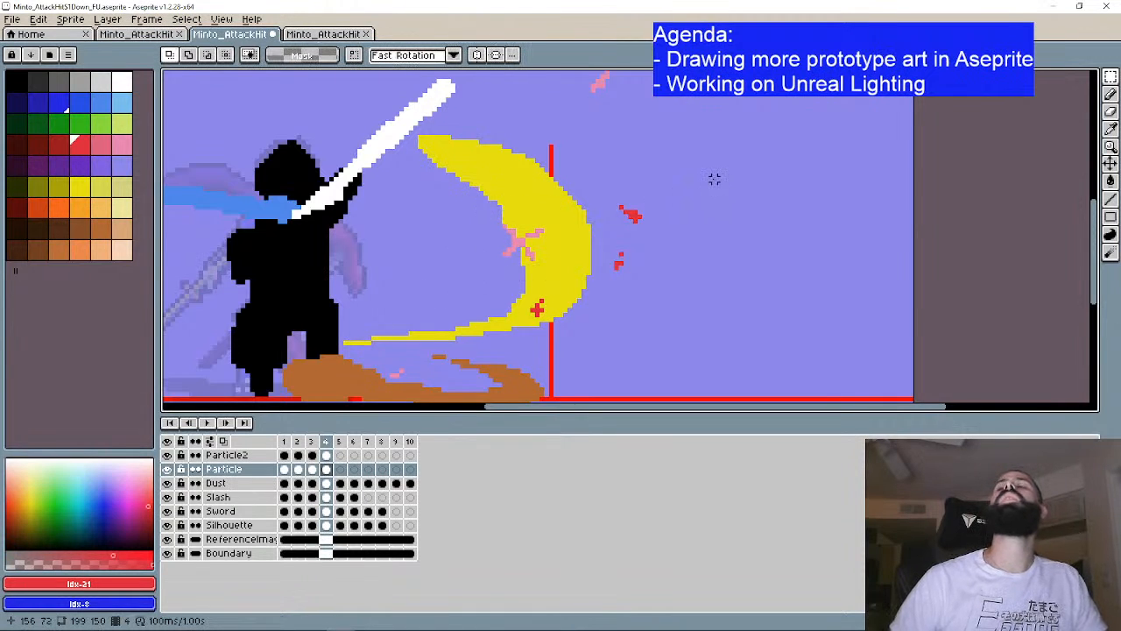
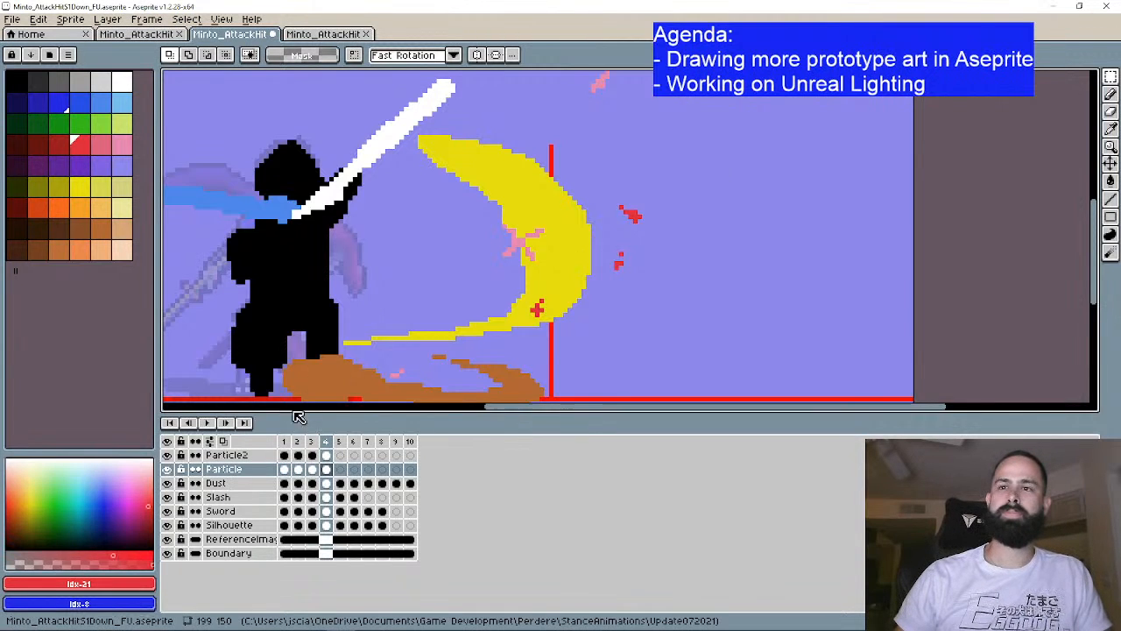
Step: In frame 5 of the Particle layer, with onion skinning on, draw a long pink diagonal streak through the slash, crossing the spark position
click(225, 423)
click(223, 440)
key(b)
click(121, 140)
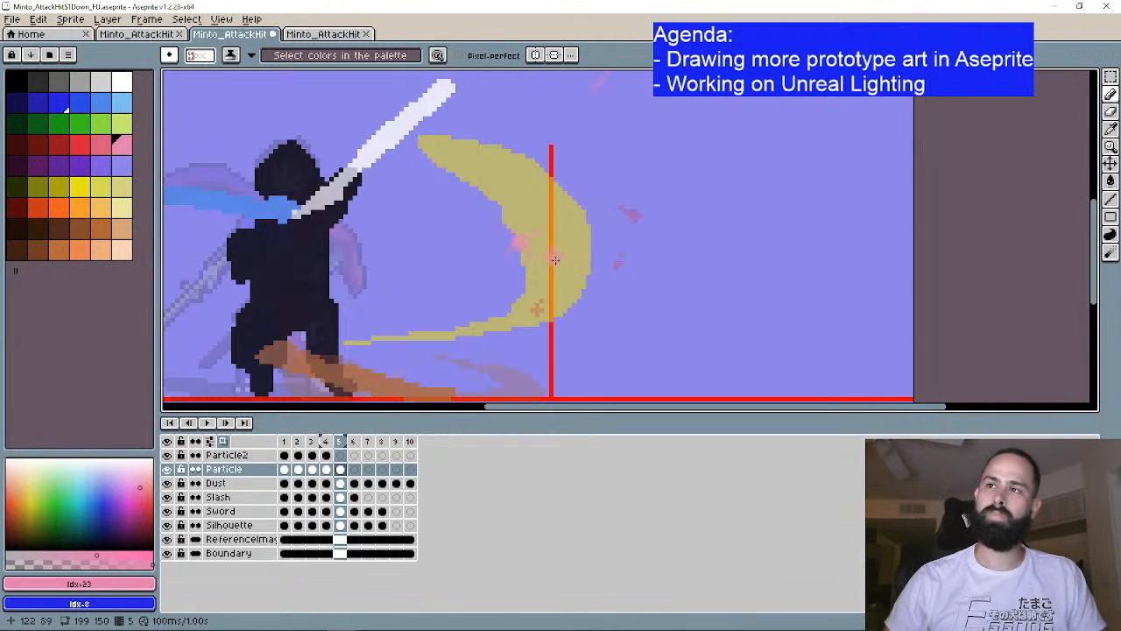
drag(522, 250, 509, 249)
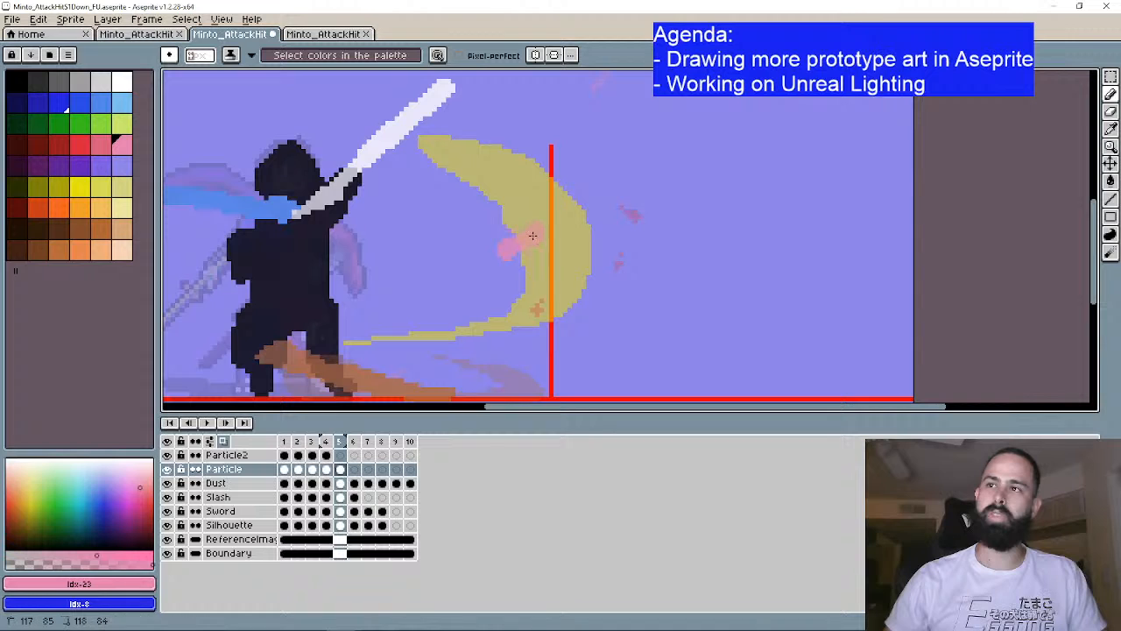
drag(519, 246, 632, 344)
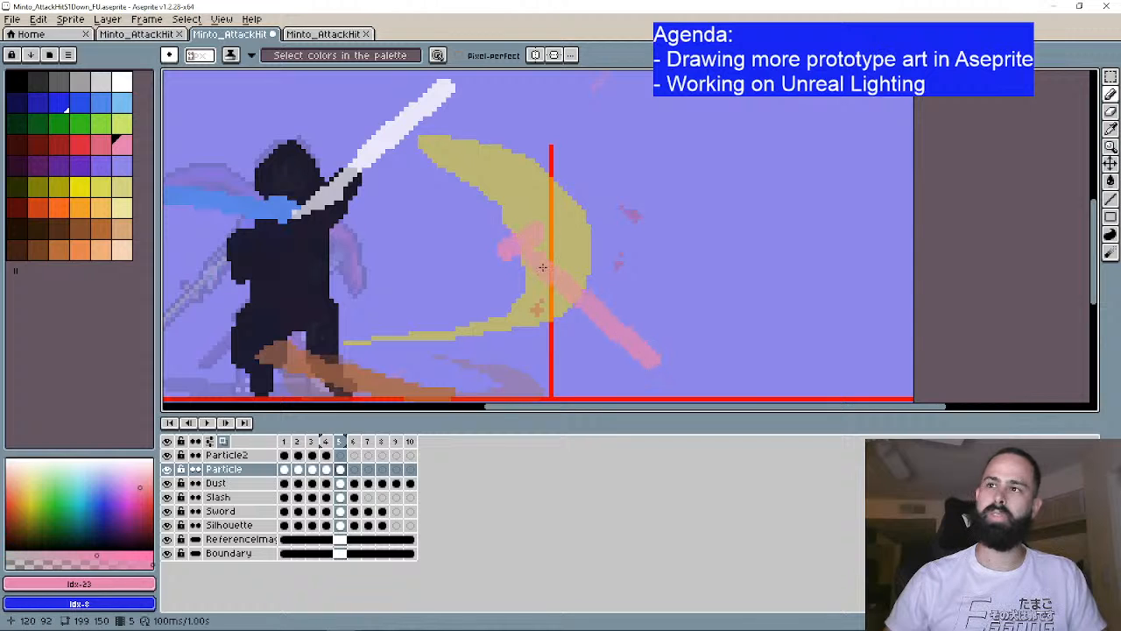
drag(463, 200, 378, 122)
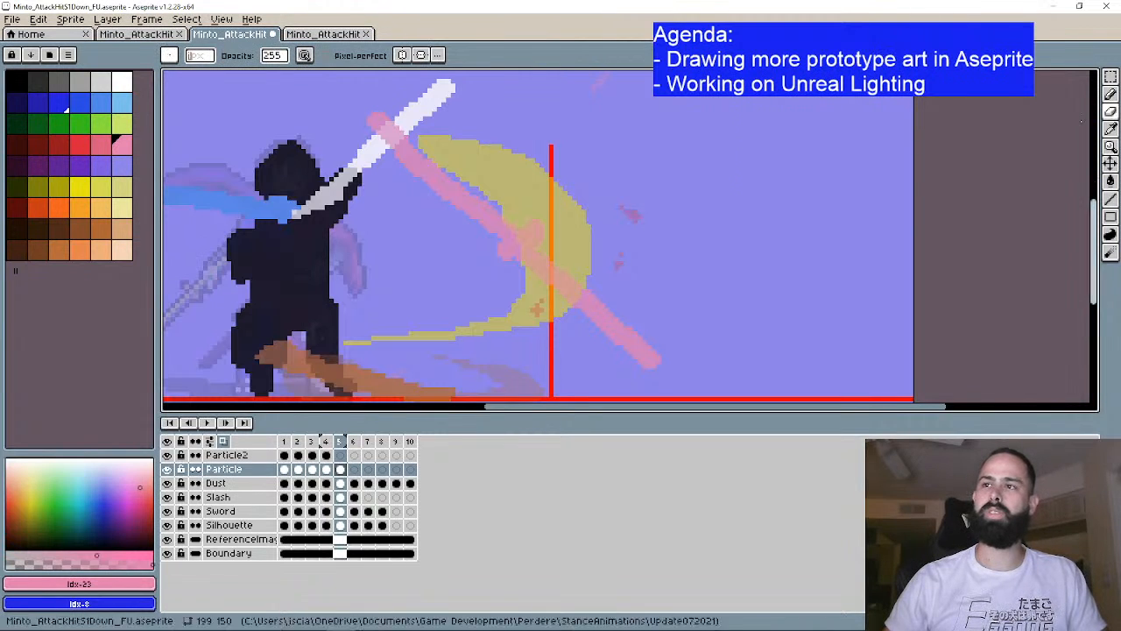
Step: Add pink to the spark at the streak's center in frame 5 and erase the streak's edges so both ends taper thin
click(1111, 95)
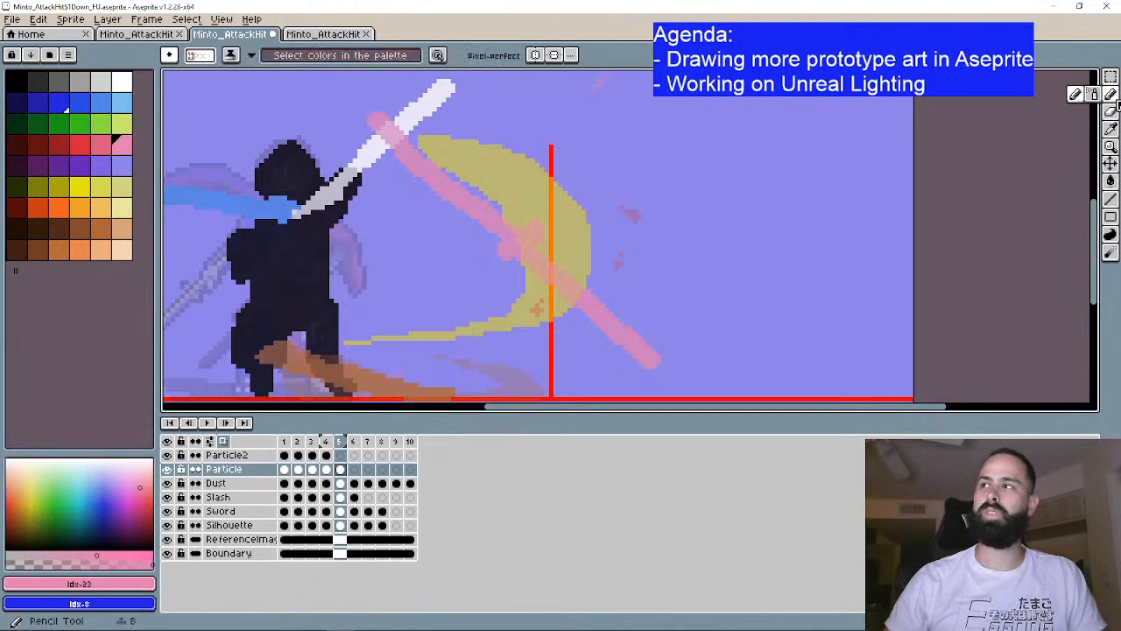
click(509, 256)
click(1113, 114)
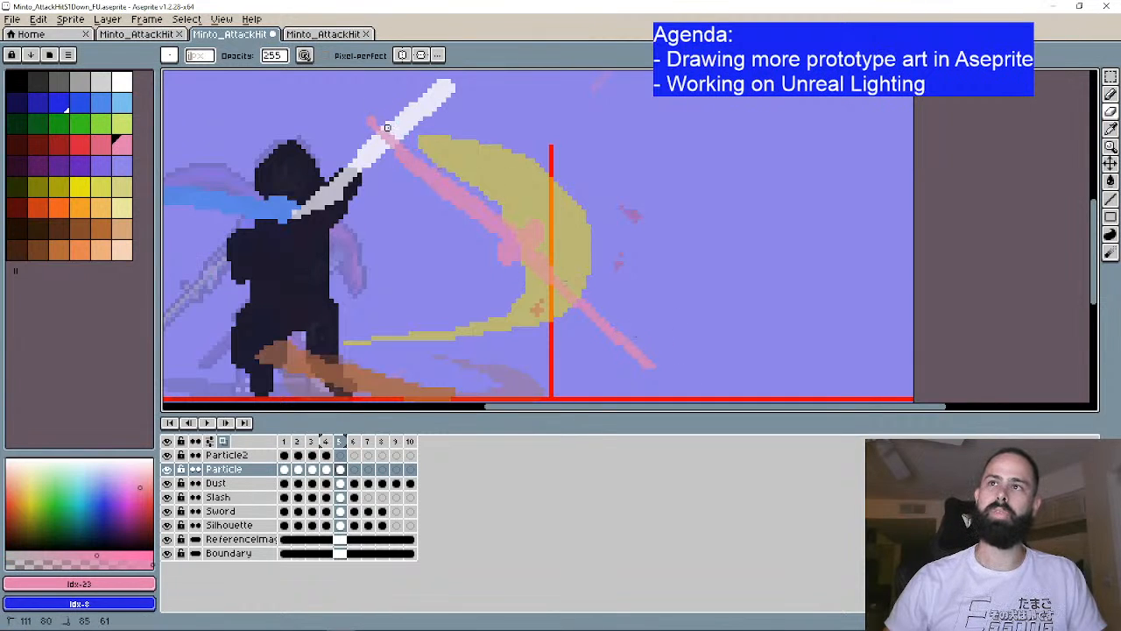
scroll(602, 193, down, 1)
scroll(607, 207, up, 1)
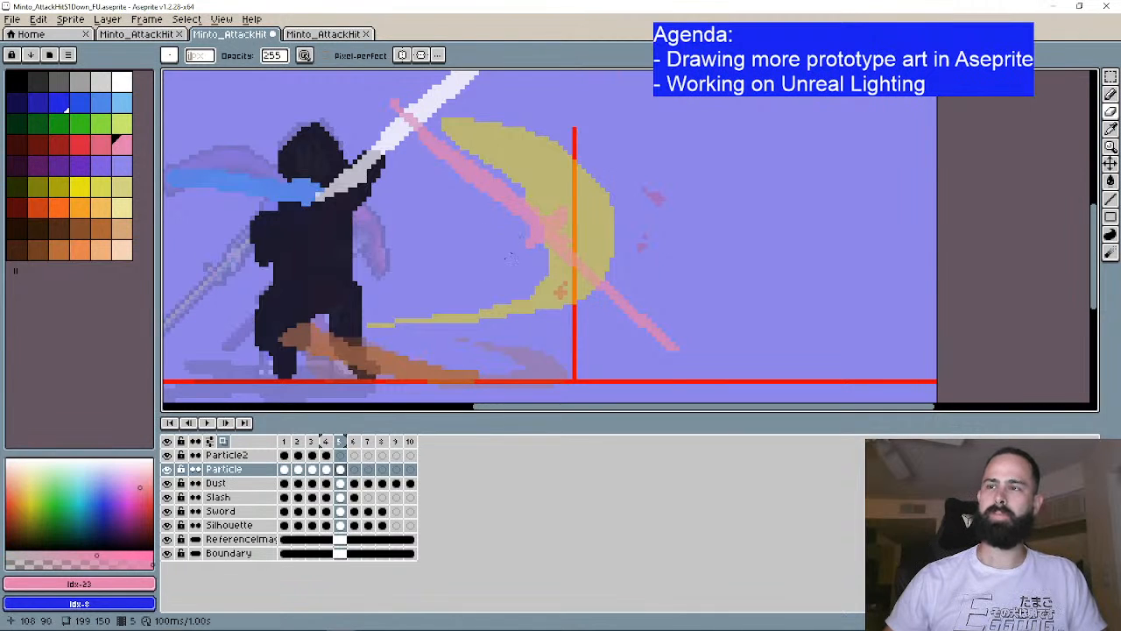
Step: In frame 6 of the Particle layer, draw short pink strokes at the lower and upper ends of the previous frame's diagonal streak
click(225, 423)
click(1109, 93)
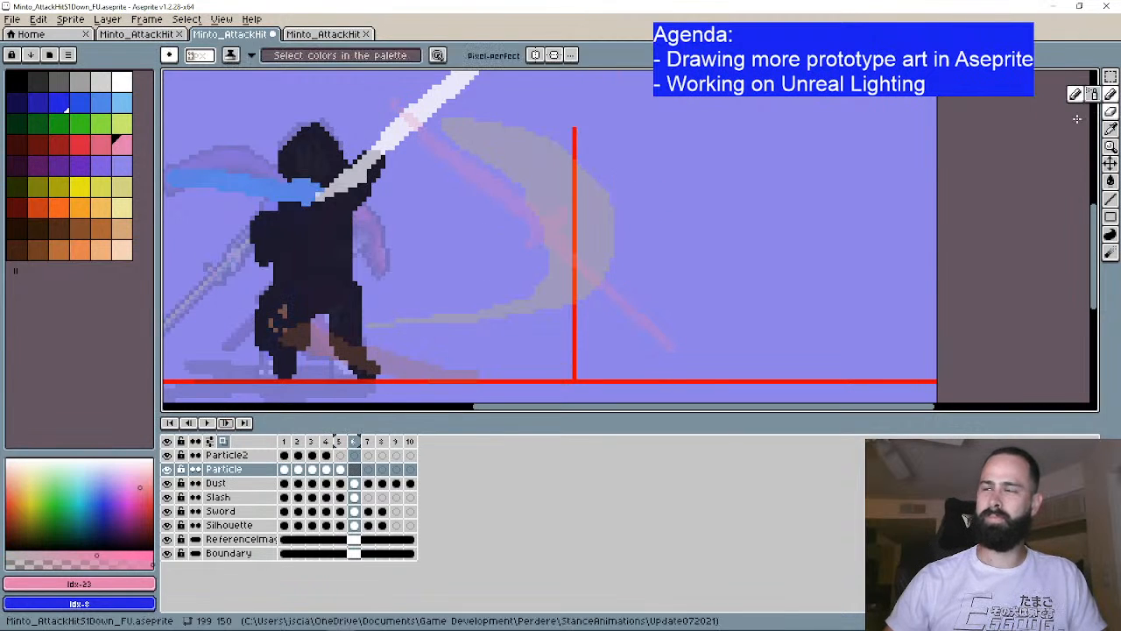
scroll(660, 344, up, 1)
drag(623, 310, 665, 349)
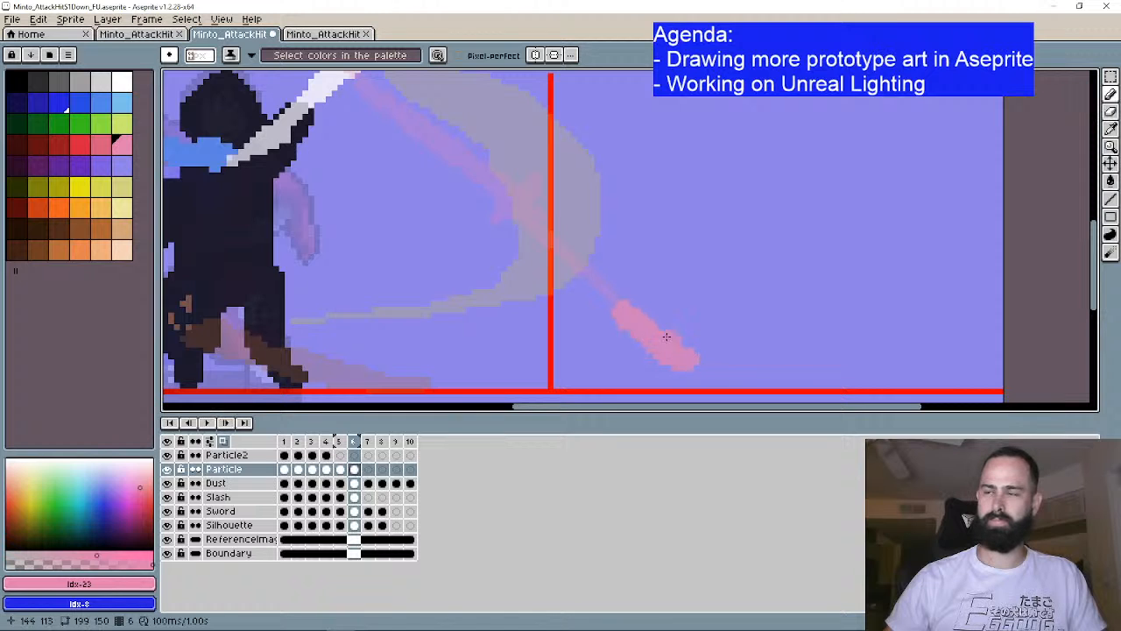
drag(569, 256, 715, 383)
drag(503, 198, 446, 152)
drag(720, 238, 593, 119)
Step: Erase and redraw the lower pink fragment in frame 6 as a small tapered sliver, and thin the upper fragment across the sword
click(1109, 94)
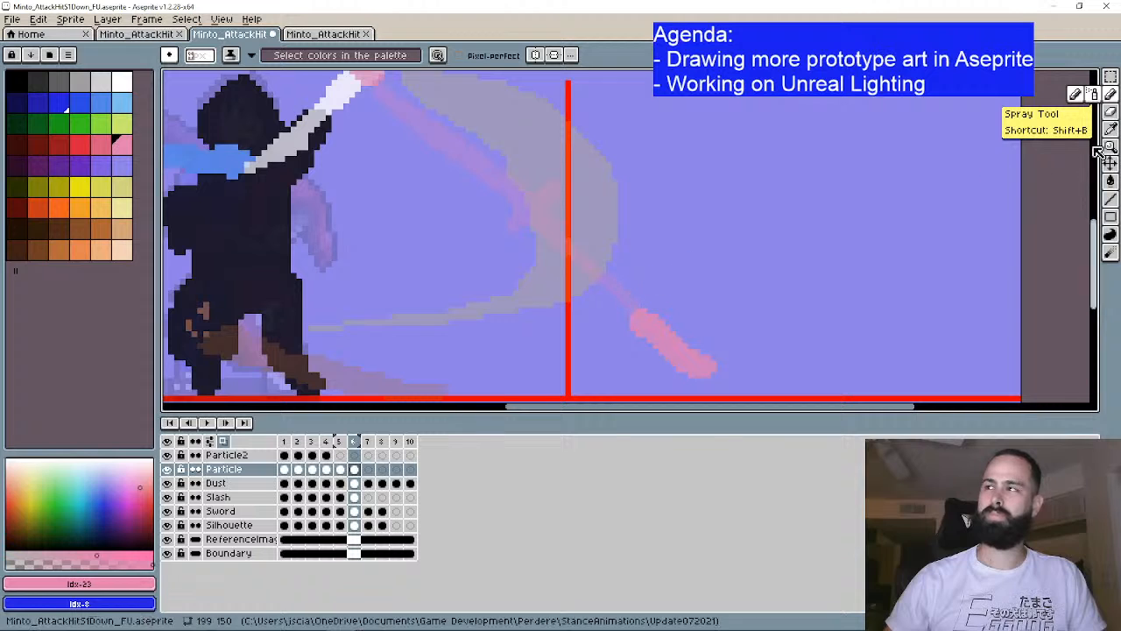
click(1112, 113)
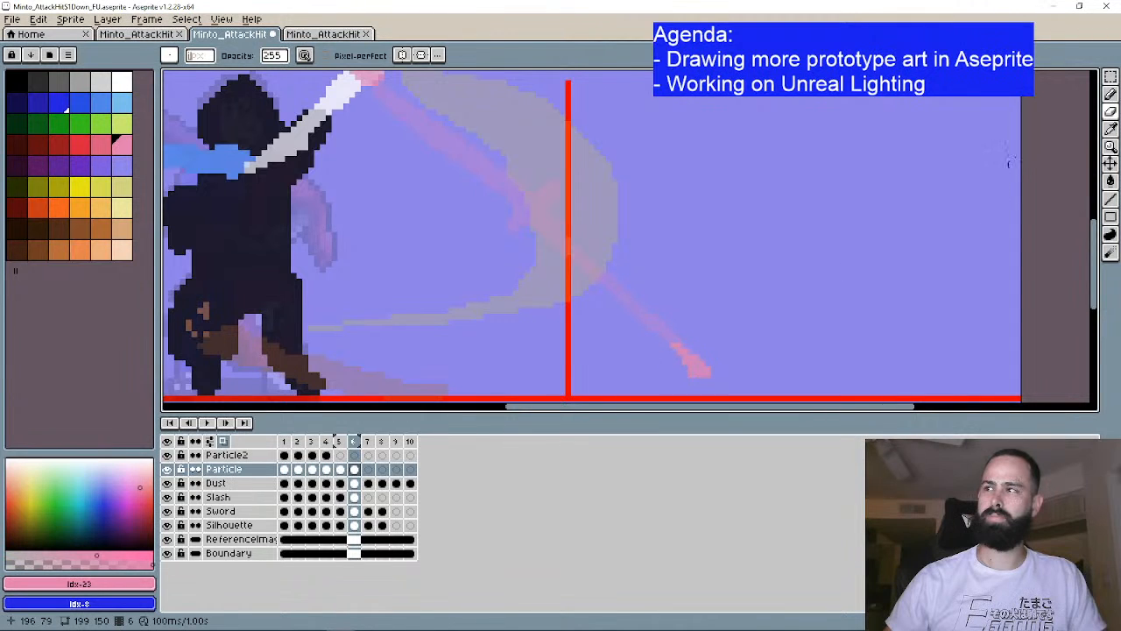
click(1110, 97)
drag(675, 342, 702, 374)
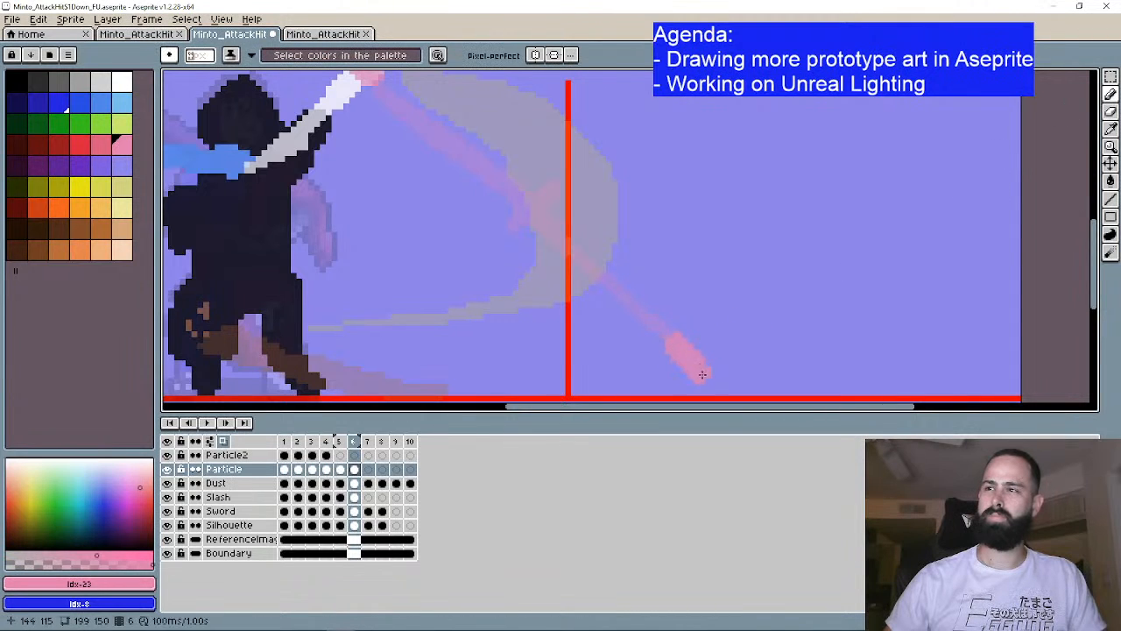
click(1112, 116)
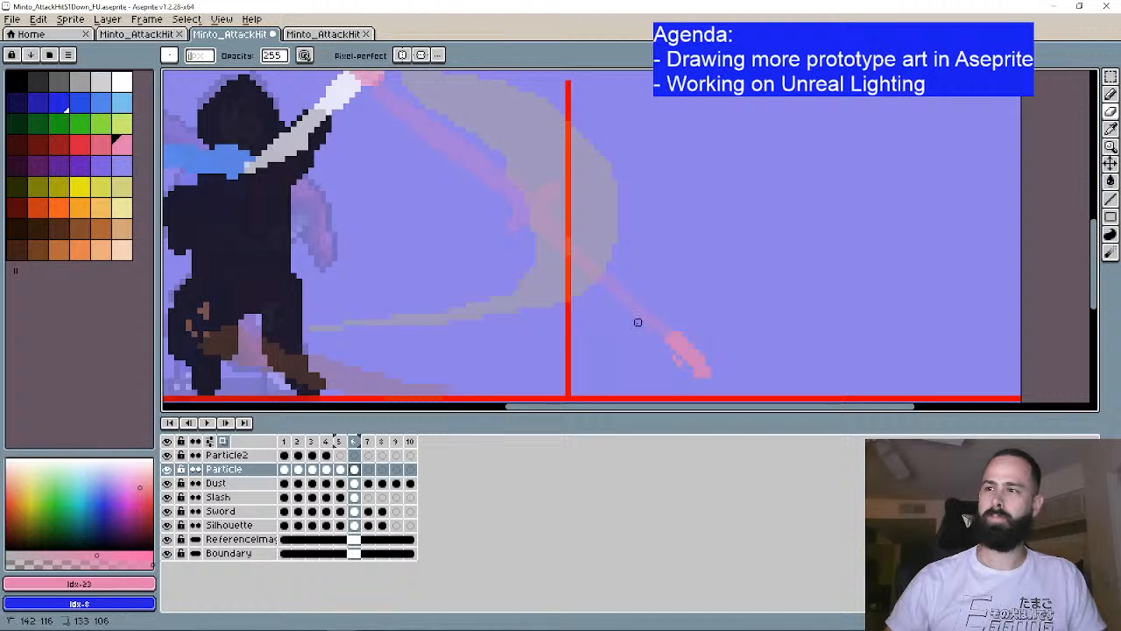
scroll(429, 206, down, 1)
drag(499, 205, 669, 364)
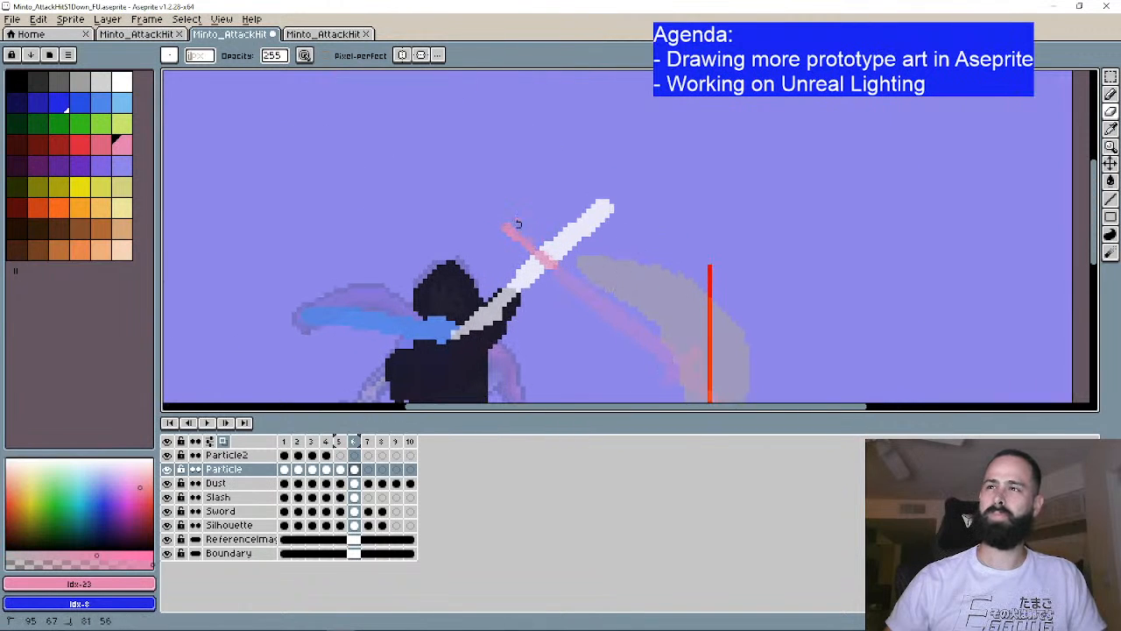
scroll(712, 278, down, 1)
drag(712, 279, 595, 189)
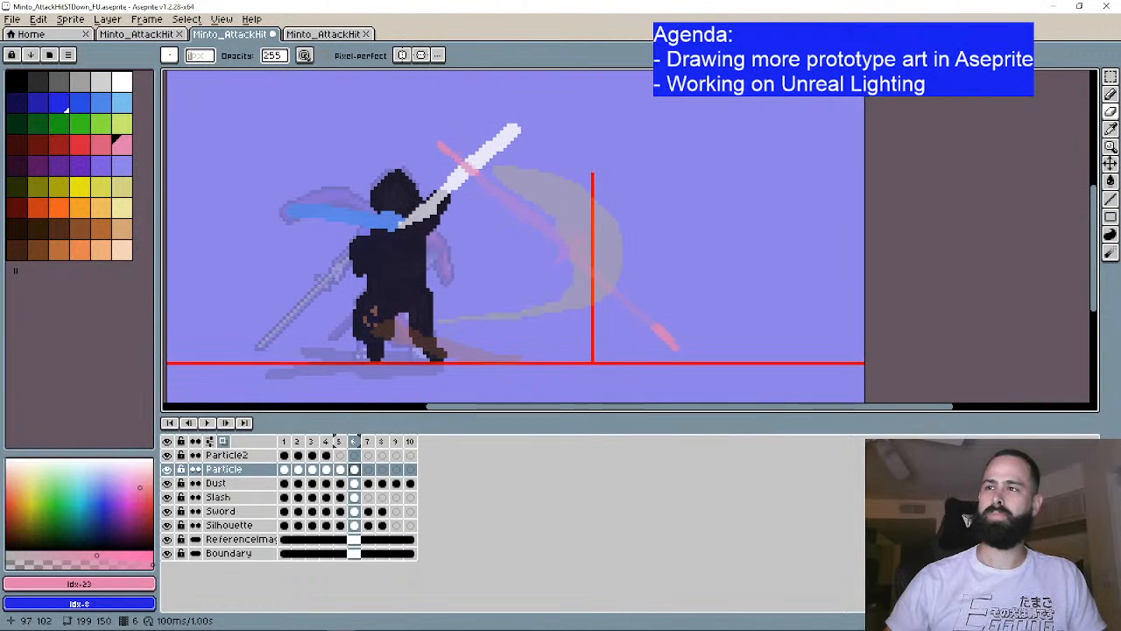
Step: In frame 7 of the Particle layer, draw small pink dabs at the outer ends of the previous frame's lower and upper fragments
click(226, 423)
click(1110, 94)
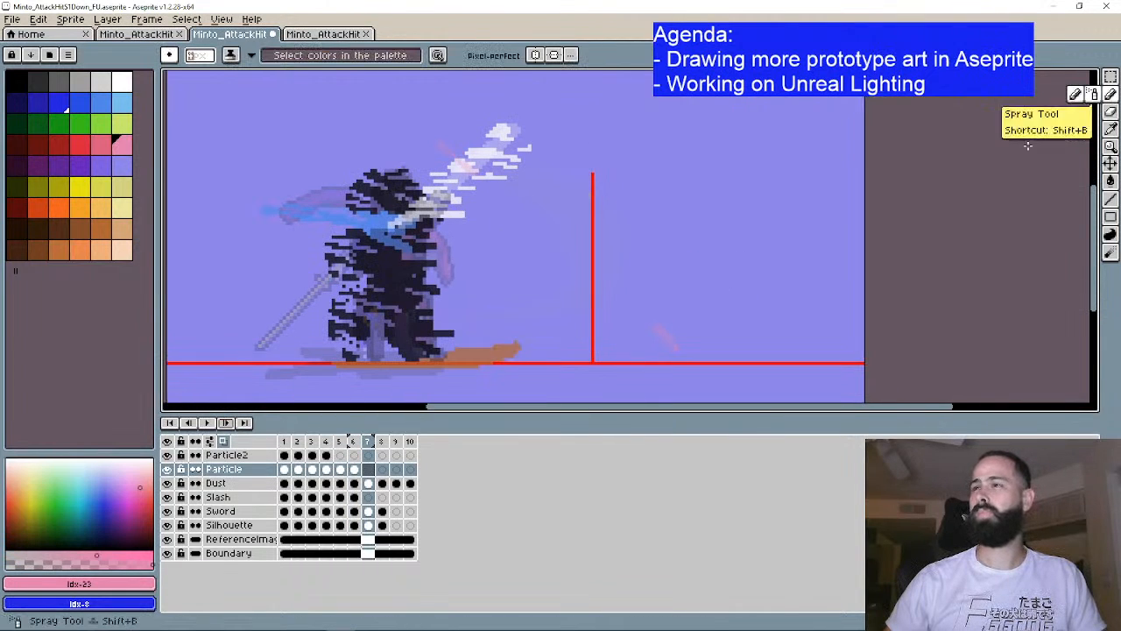
scroll(674, 345, up, 1)
click(673, 372)
drag(554, 265, 693, 388)
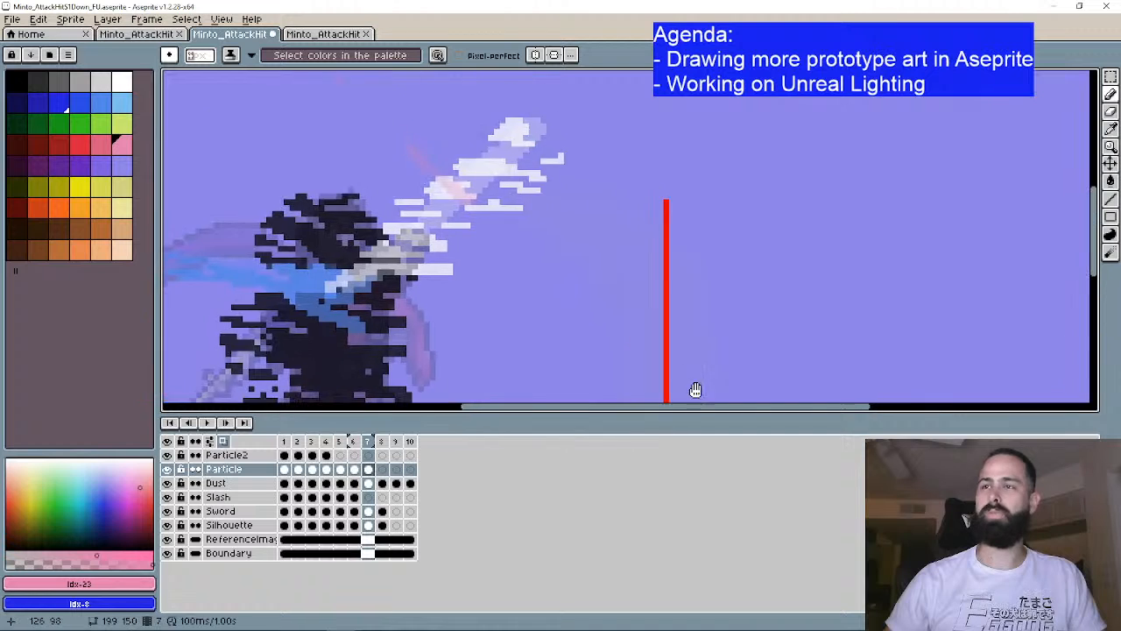
drag(414, 176, 485, 239)
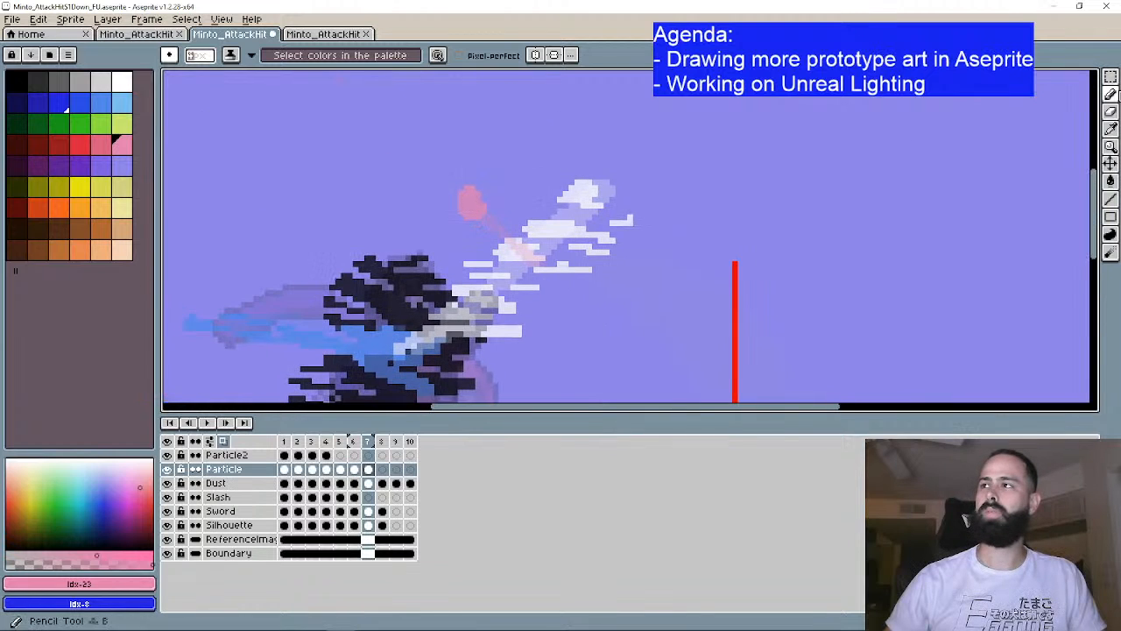
Step: Erase the upper pink dab in frame 7 down to a small angled speck, and trim the lower dab to a thin sliver
click(1111, 111)
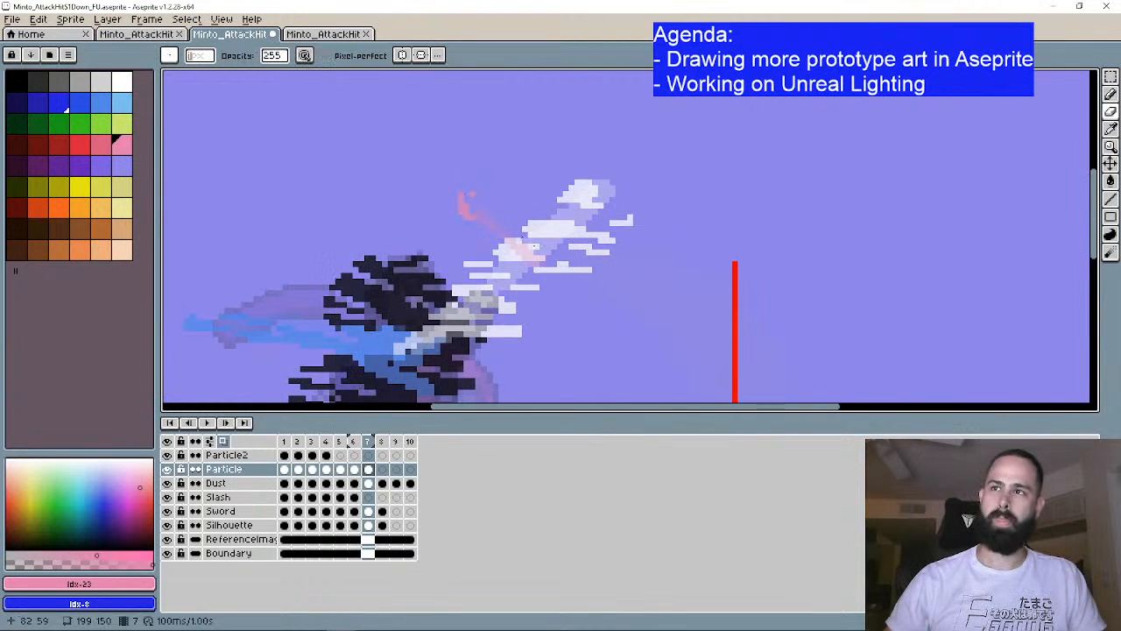
drag(750, 228, 565, 85)
scroll(660, 350, down, 1)
drag(651, 331, 552, 202)
scroll(573, 247, up, 2)
drag(597, 278, 616, 291)
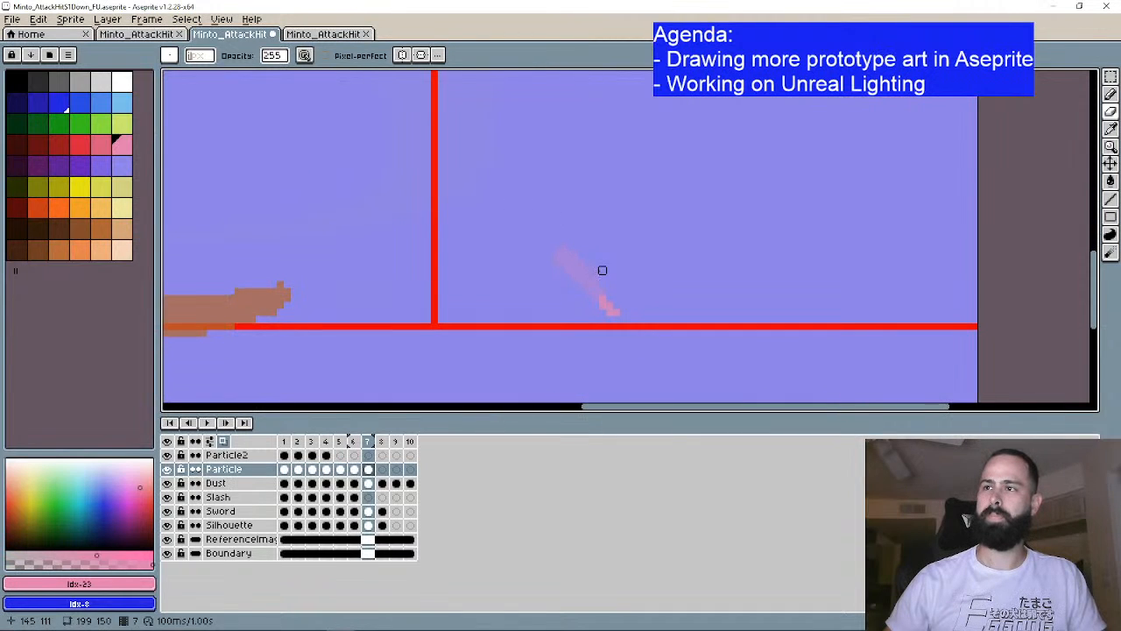
Step: Redraw the lower pink particle in frame 7 and erase it down to a tiny speck at the fragment's tip, just above the ground line
click(1114, 99)
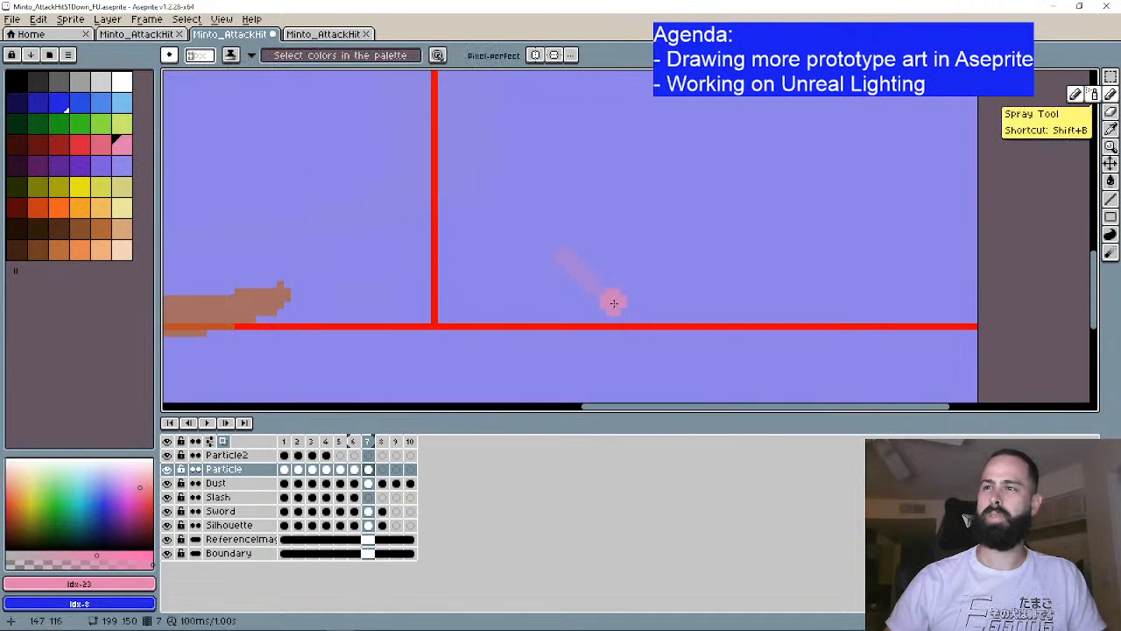
click(1111, 112)
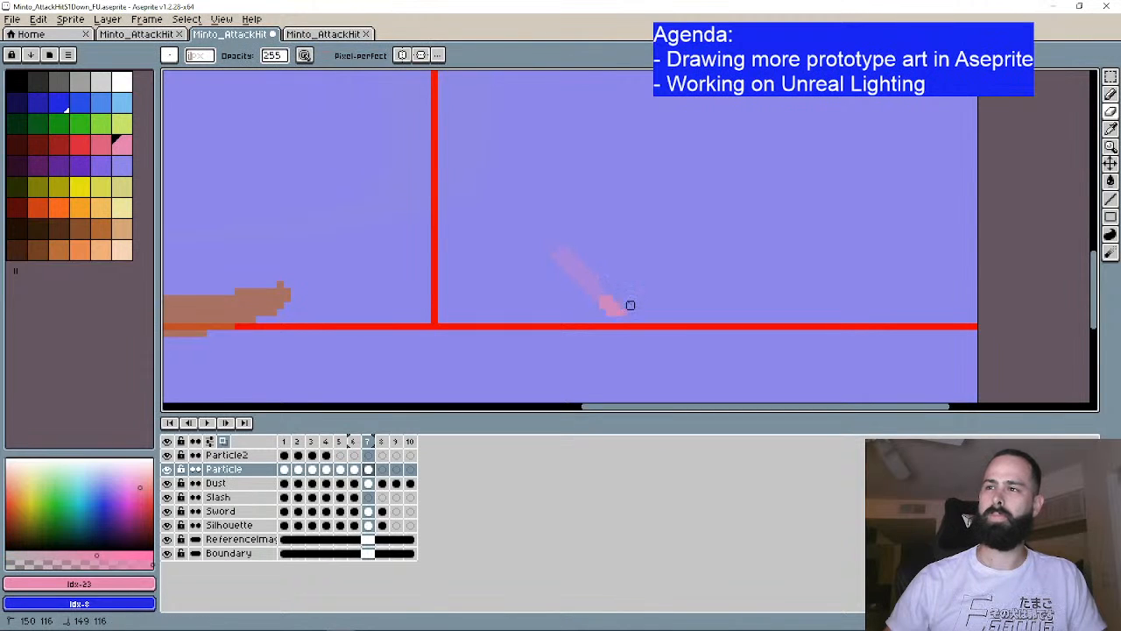
scroll(521, 289, down, 2)
scroll(613, 328, up, 3)
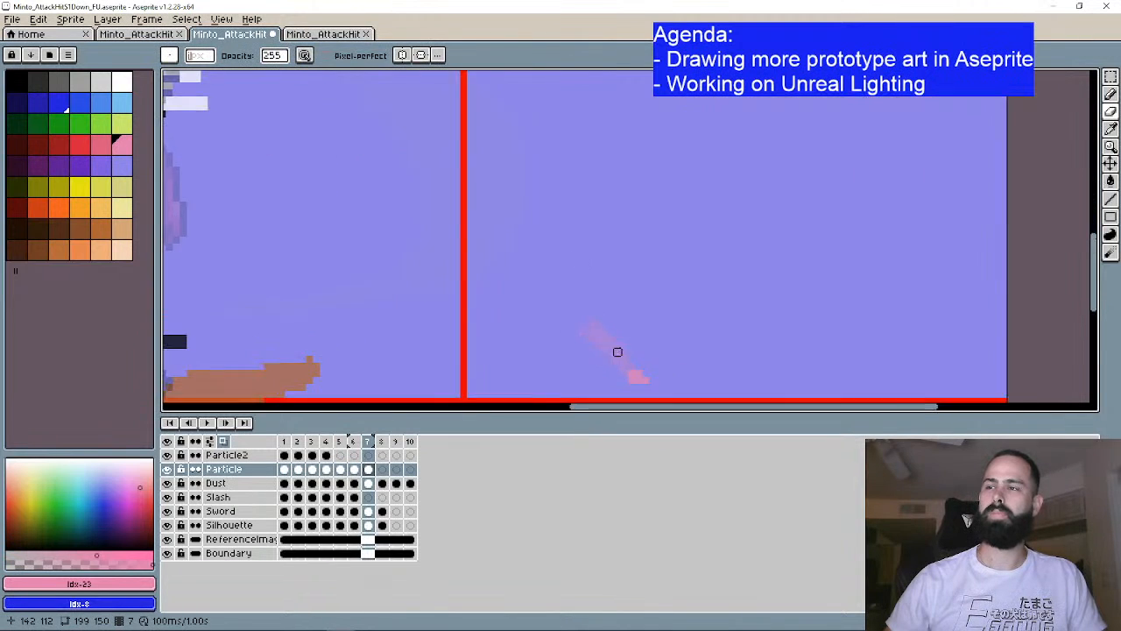
click(1110, 95)
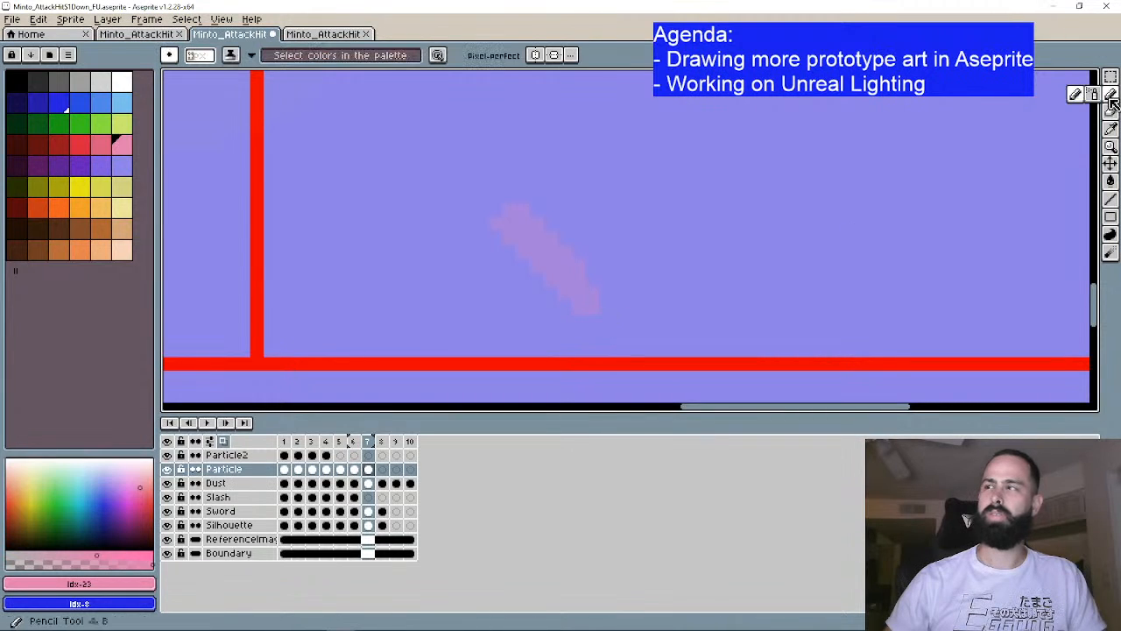
click(1114, 115)
drag(595, 282, 635, 322)
scroll(701, 289, down, 3)
scroll(628, 181, up, 1)
scroll(639, 219, down, 1)
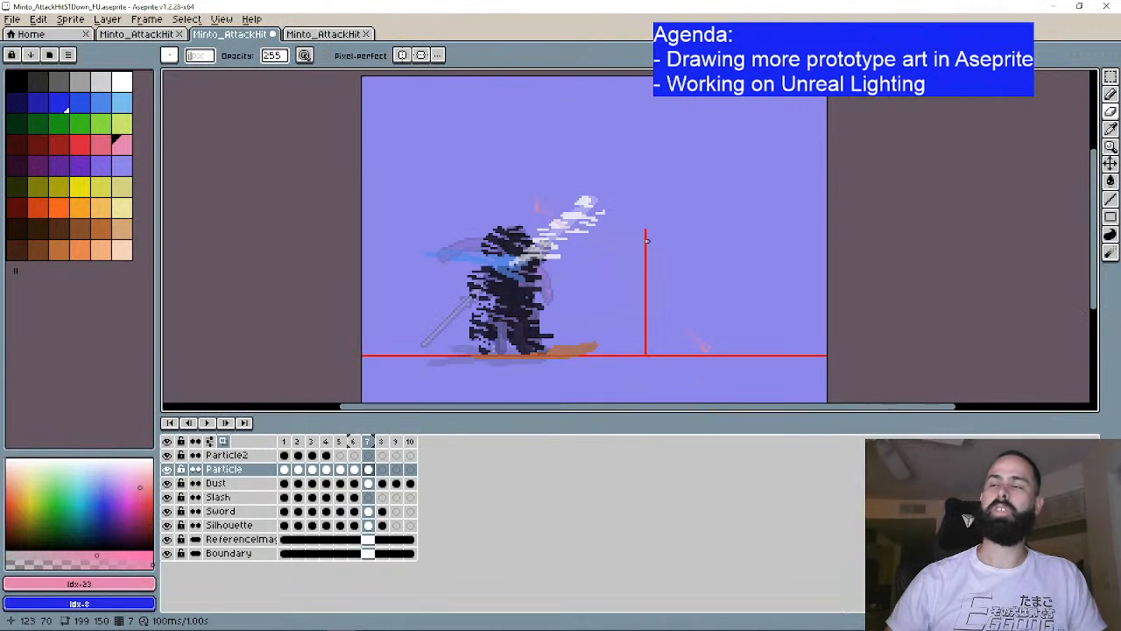
Step: Return to frame 5, turn off onion skinning, and play back the animation to check the pink particles
click(191, 424)
click(192, 423)
drag(666, 257, 592, 233)
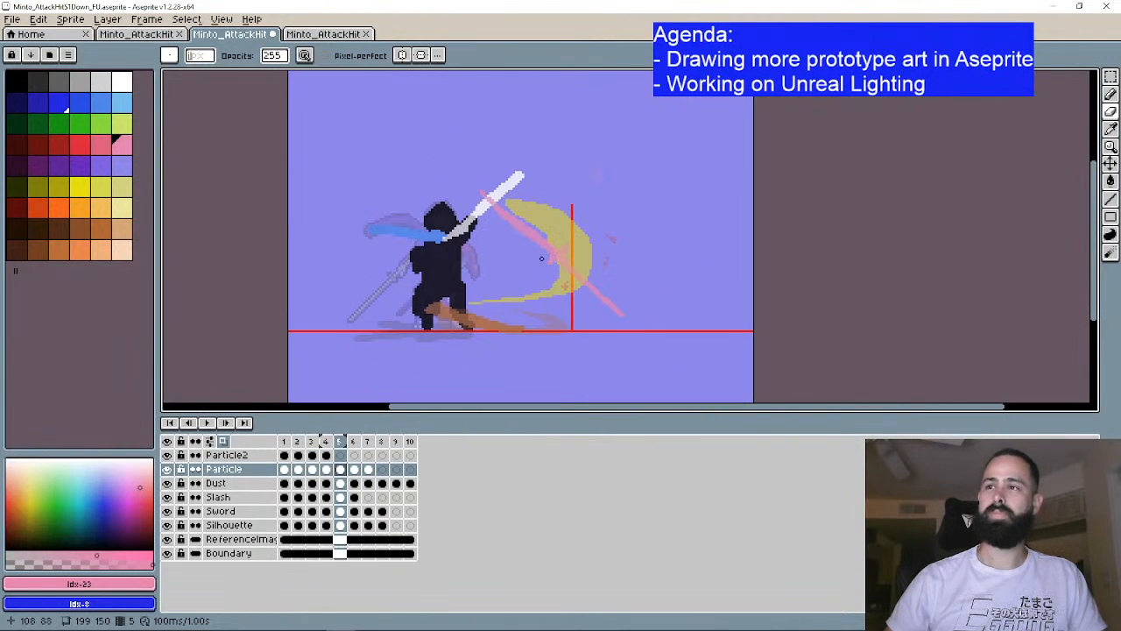
click(224, 441)
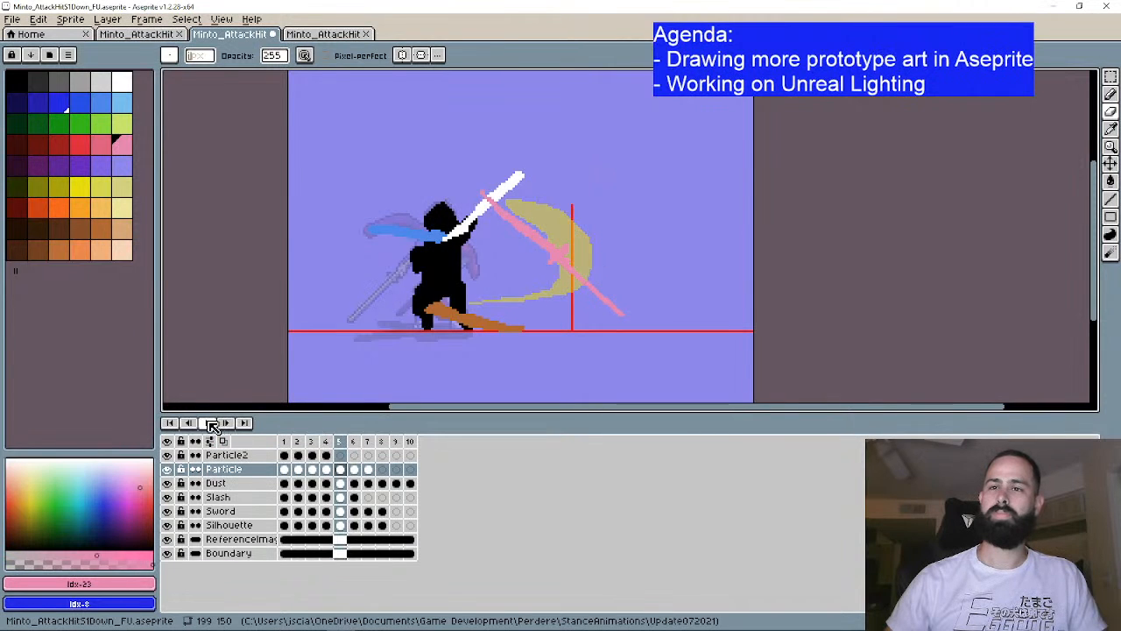
click(192, 423)
click(203, 424)
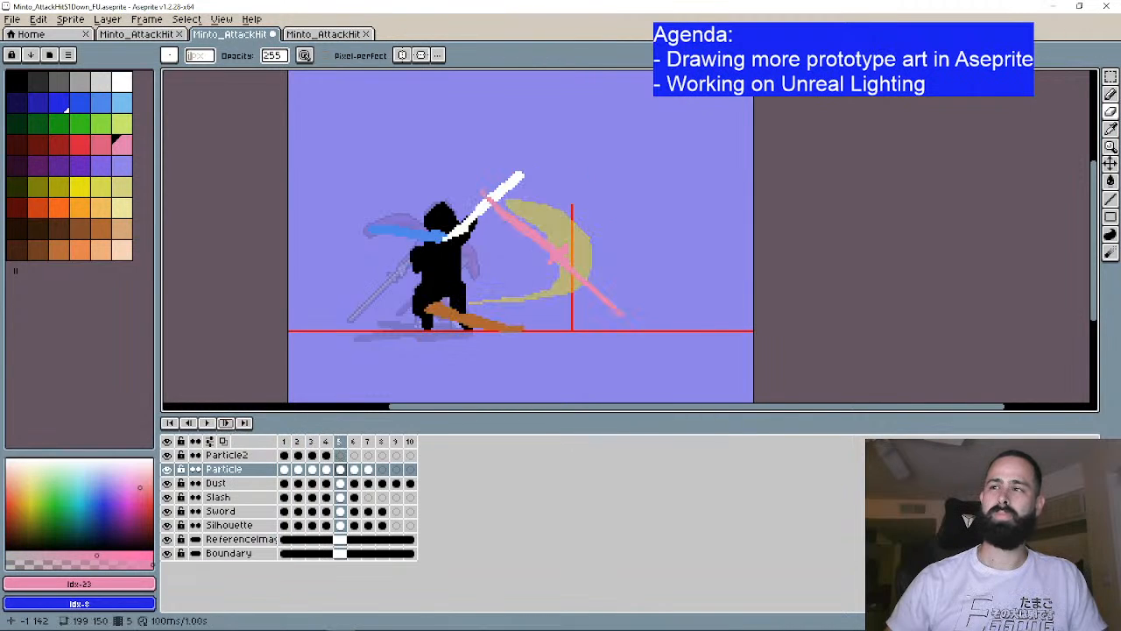
Step: In frame 5 of the Particle2 layer, draw three red streaks fanning outward from the pink spark across the slash
key(b)
key(Up)
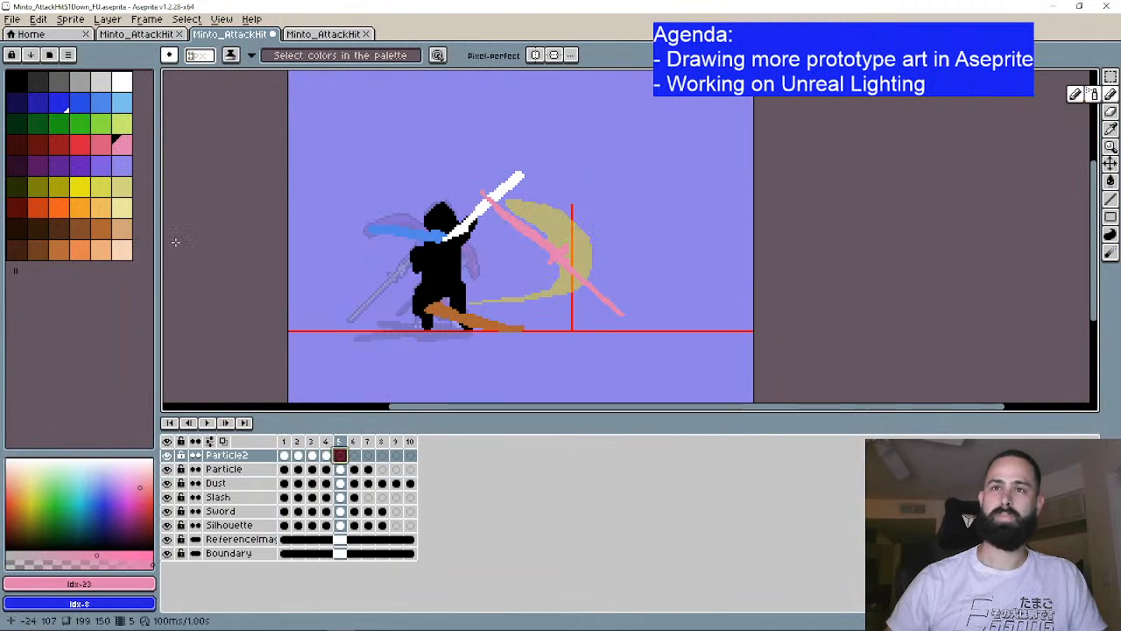
click(80, 145)
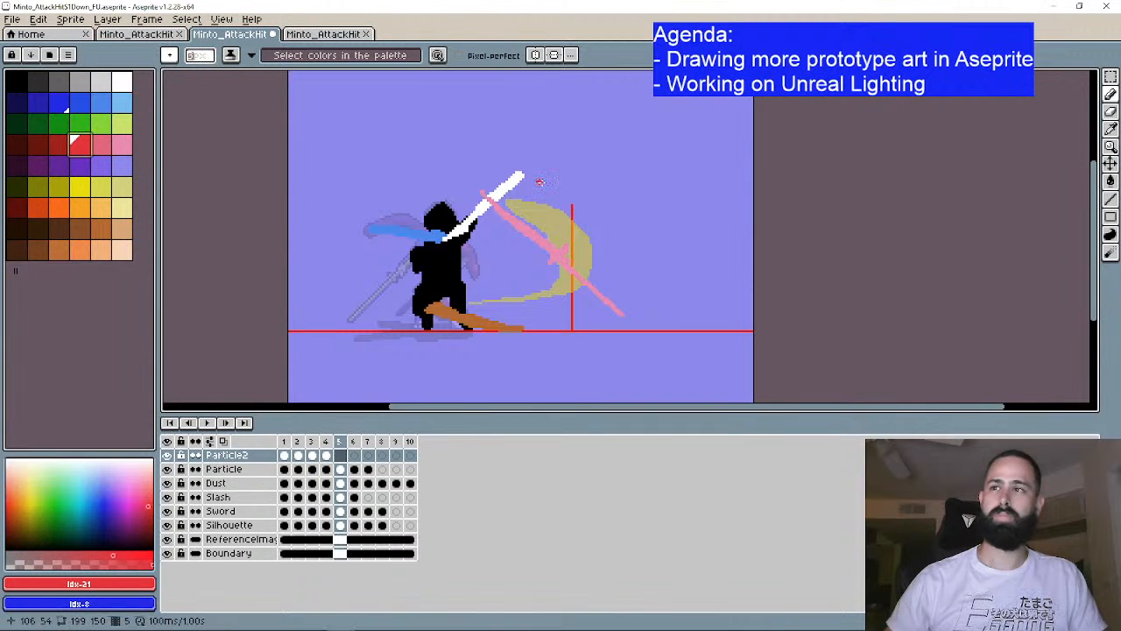
scroll(523, 175, up, 4)
drag(519, 242, 623, 211)
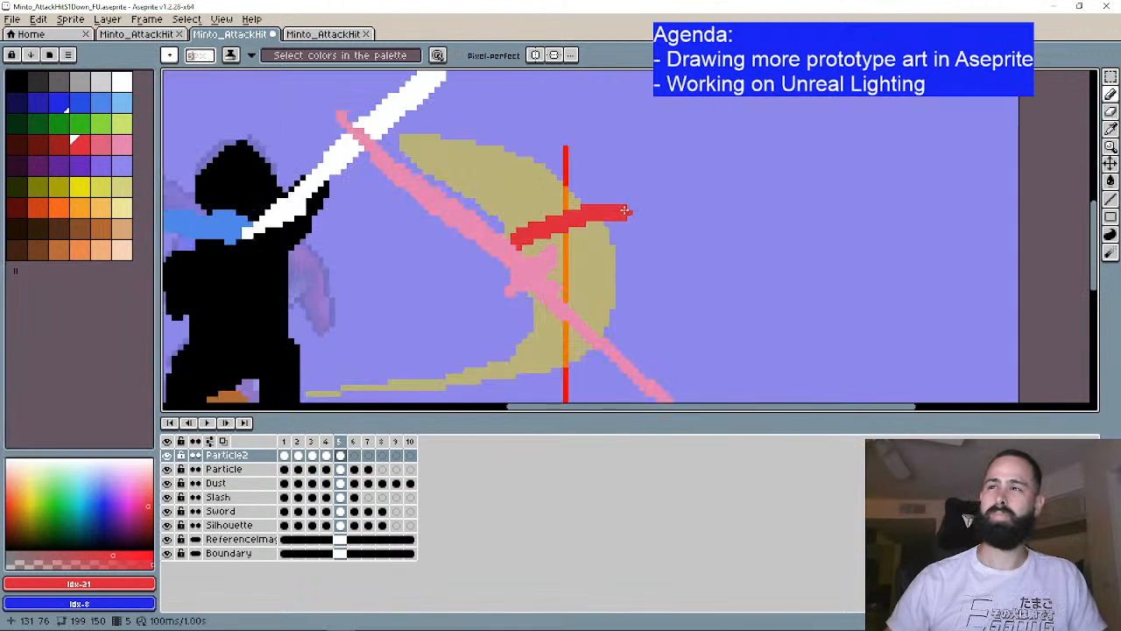
drag(530, 264, 655, 261)
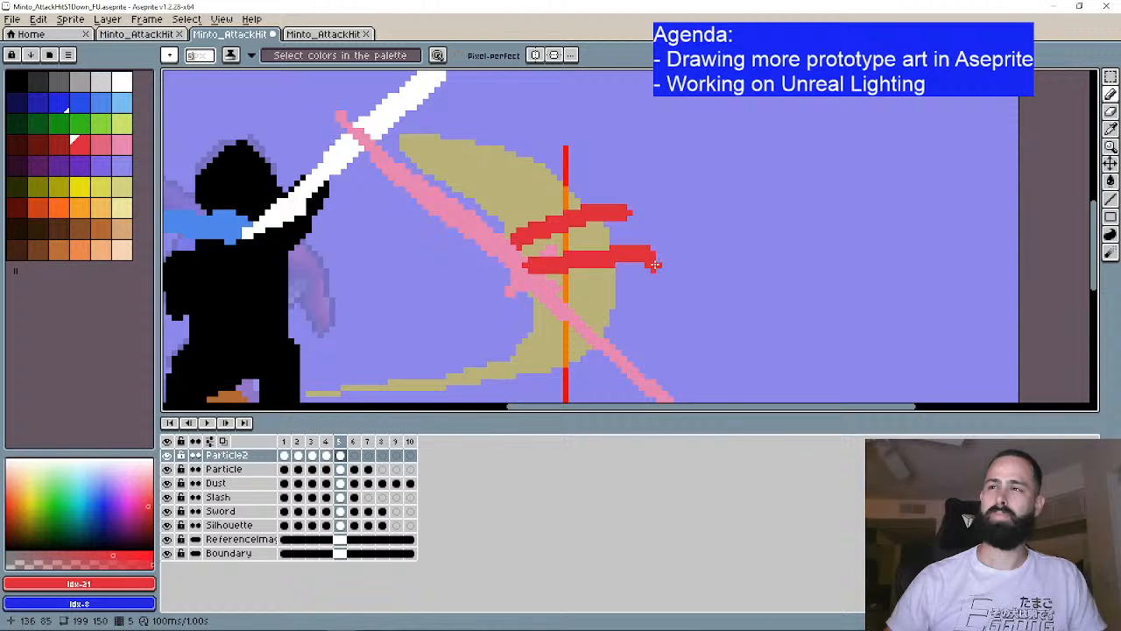
drag(542, 288, 633, 305)
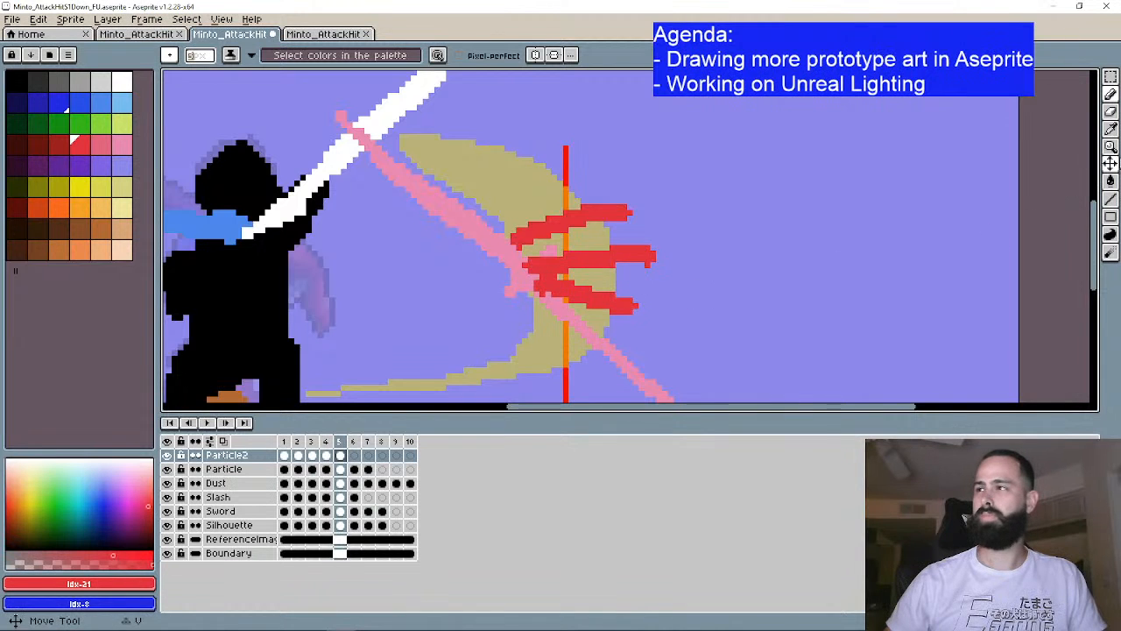
Step: In frame 6 of the Particle2 layer, with onion skinning on, draw three red streaks curving down from the previous ones and erase them thinner
click(225, 423)
click(227, 441)
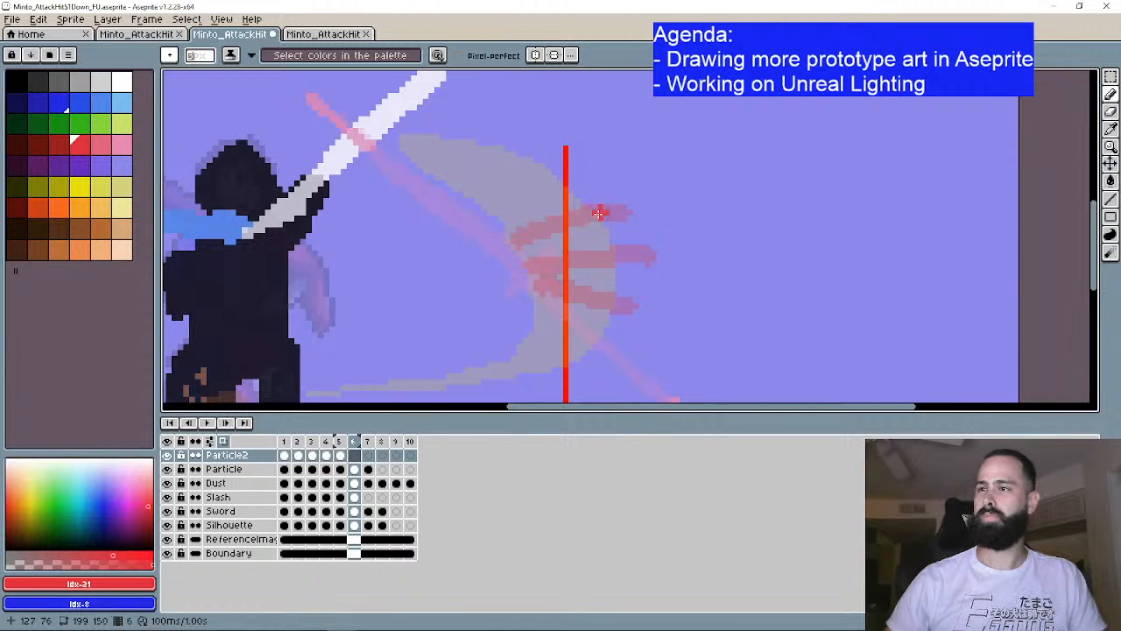
drag(598, 213, 680, 255)
drag(604, 252, 696, 298)
drag(593, 294, 650, 327)
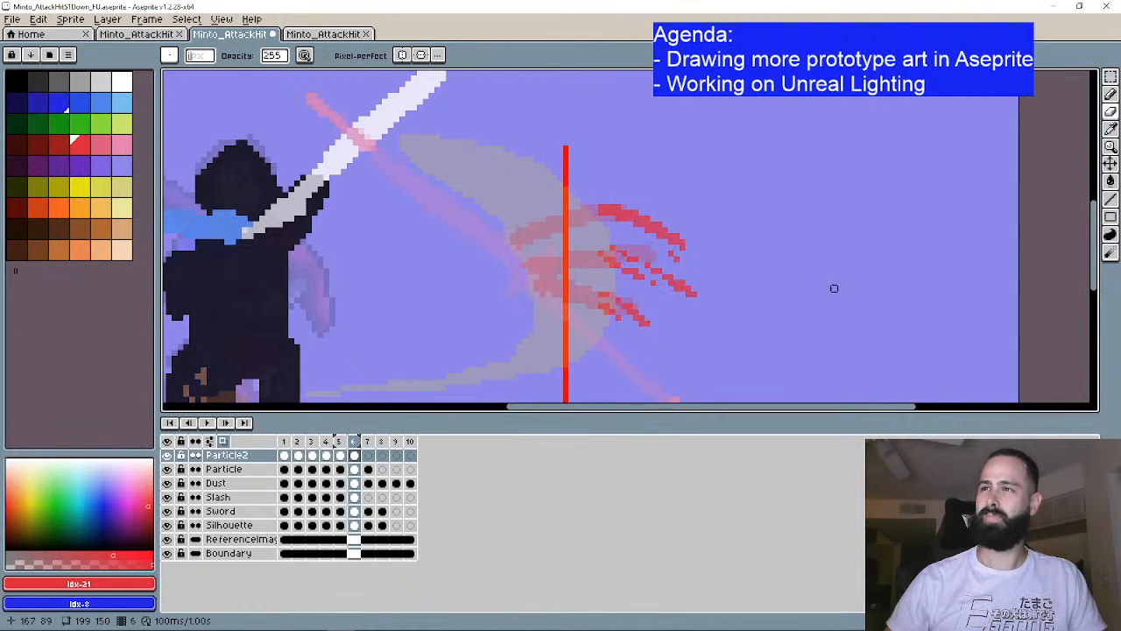
Step: Thicken the middle and lower red streaks in frame 6 of the Particle2 layer by redrawing over the broken parts
drag(833, 288, 774, 238)
click(1110, 94)
drag(559, 205, 567, 207)
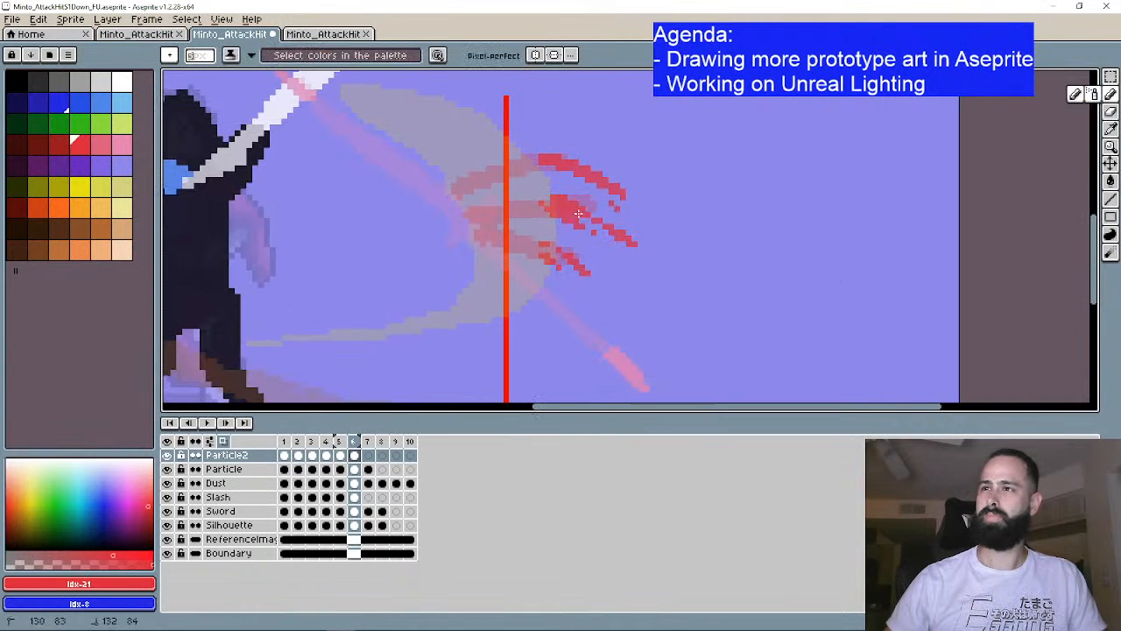
drag(542, 249, 590, 265)
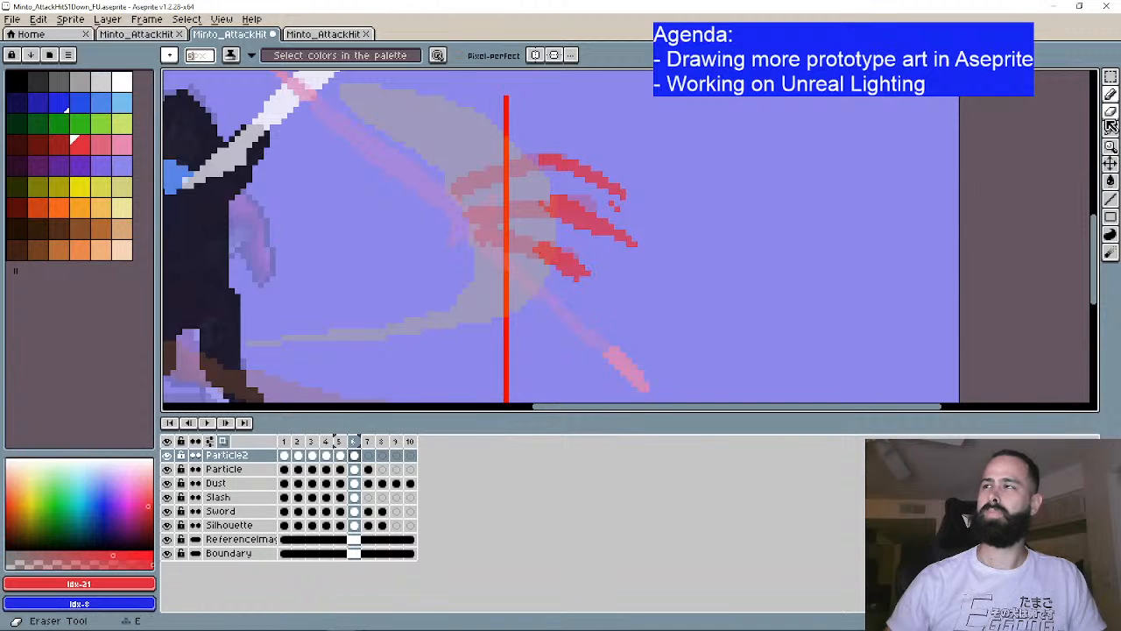
Step: In frame 7 of the Particle2 layer, draw three small red fragments at the tips of the previous streaks and erase them into broken specks
click(225, 422)
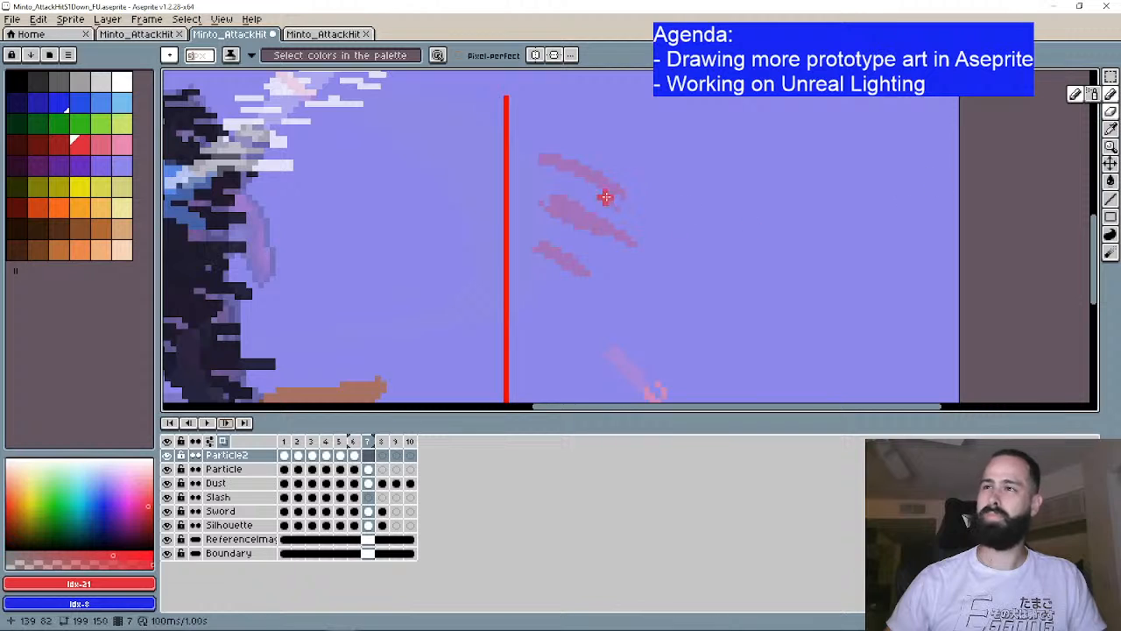
drag(618, 195, 632, 206)
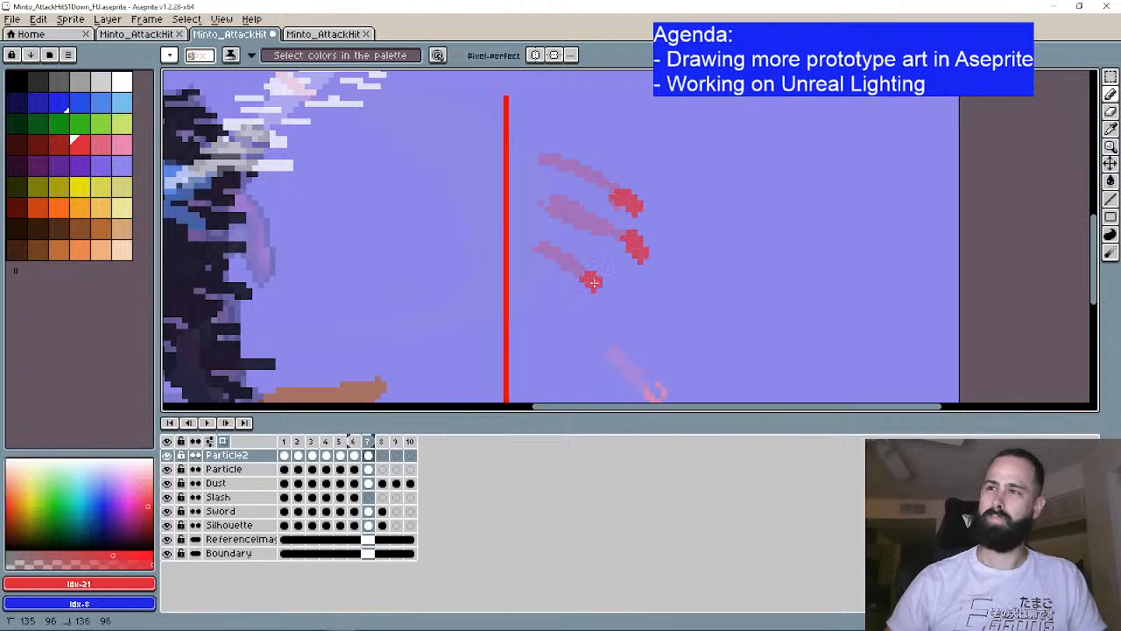
click(1110, 113)
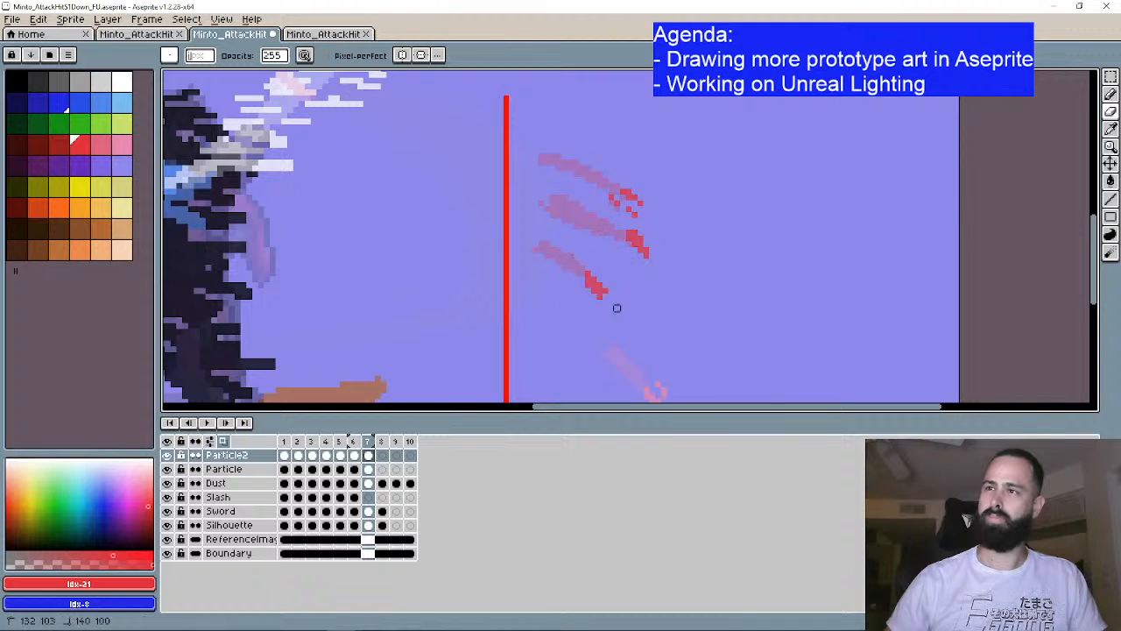
scroll(650, 329, down, 2)
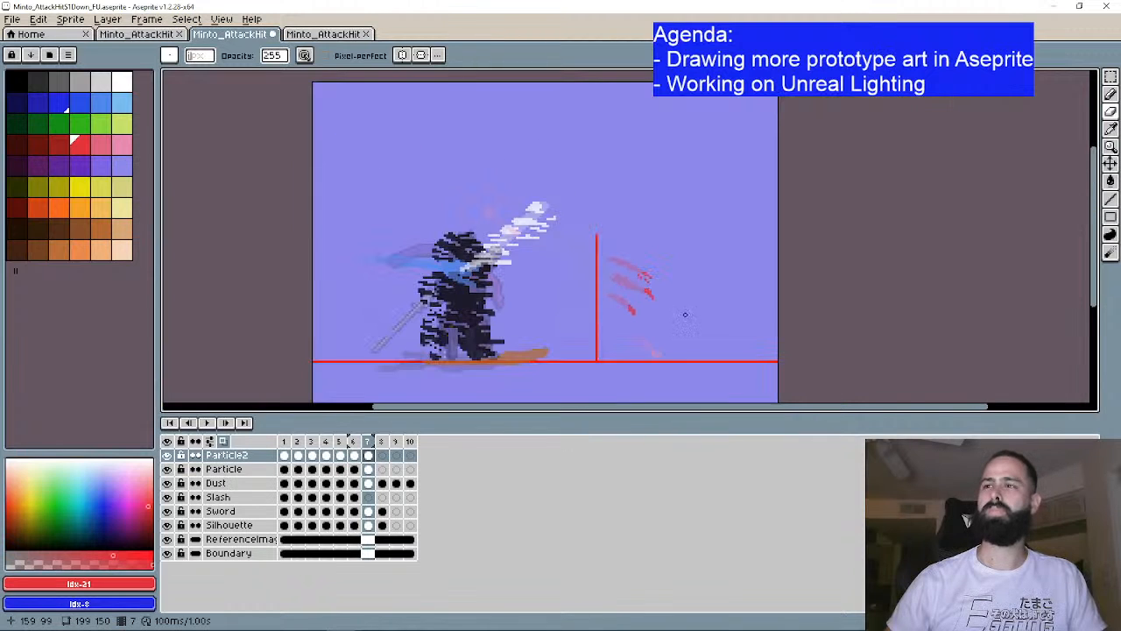
Step: Play back the downward follow-up animation with onion skinning off to check the new red particles
click(225, 422)
click(225, 422)
click(225, 422)
click(208, 423)
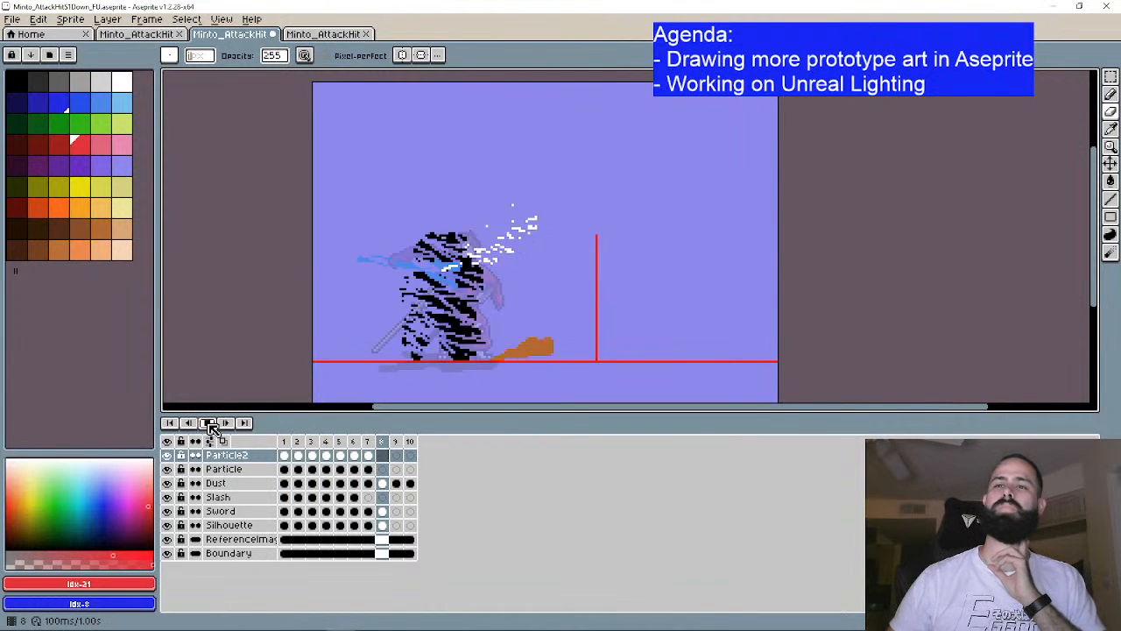
click(211, 424)
Step: Open the Minto_AttackHitS1Up_FU sprite, play its animation for comparison, and return to the first frame
click(286, 33)
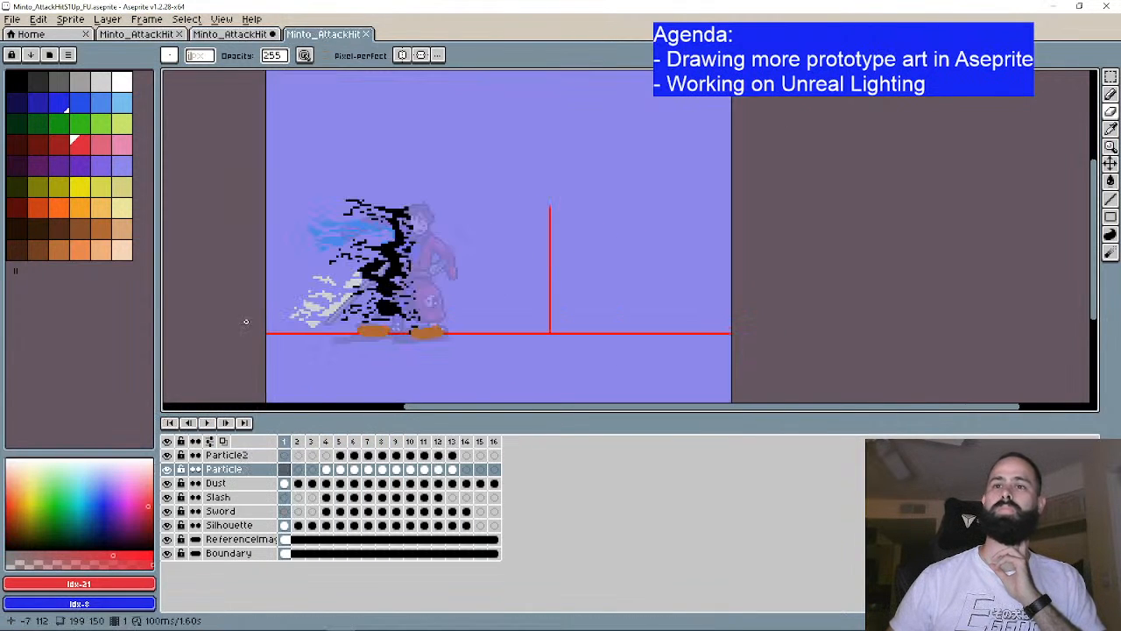
click(208, 423)
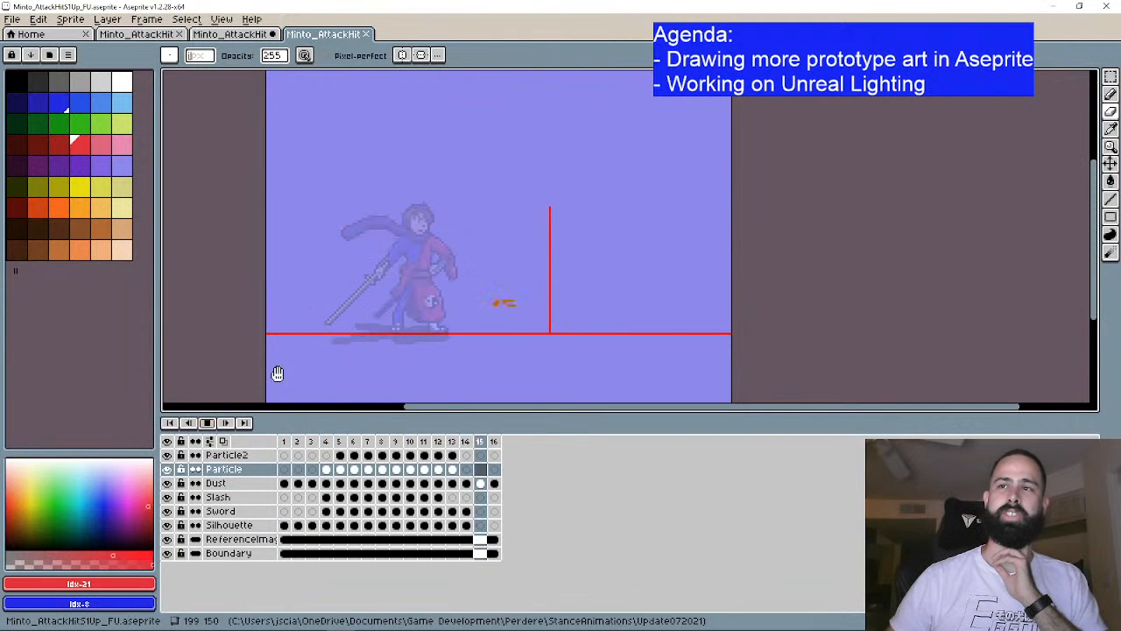
click(207, 423)
click(169, 422)
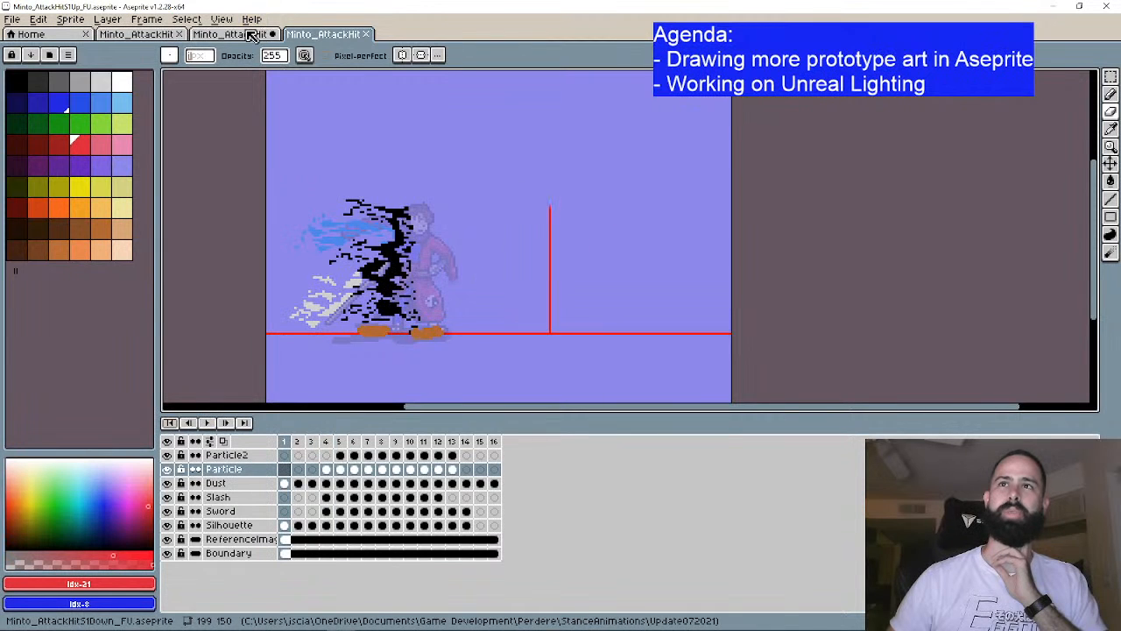
Step: Return to the Minto_AttackHitS1Down_FU sprite, play its animation, and go back to frame 1
click(230, 33)
click(206, 422)
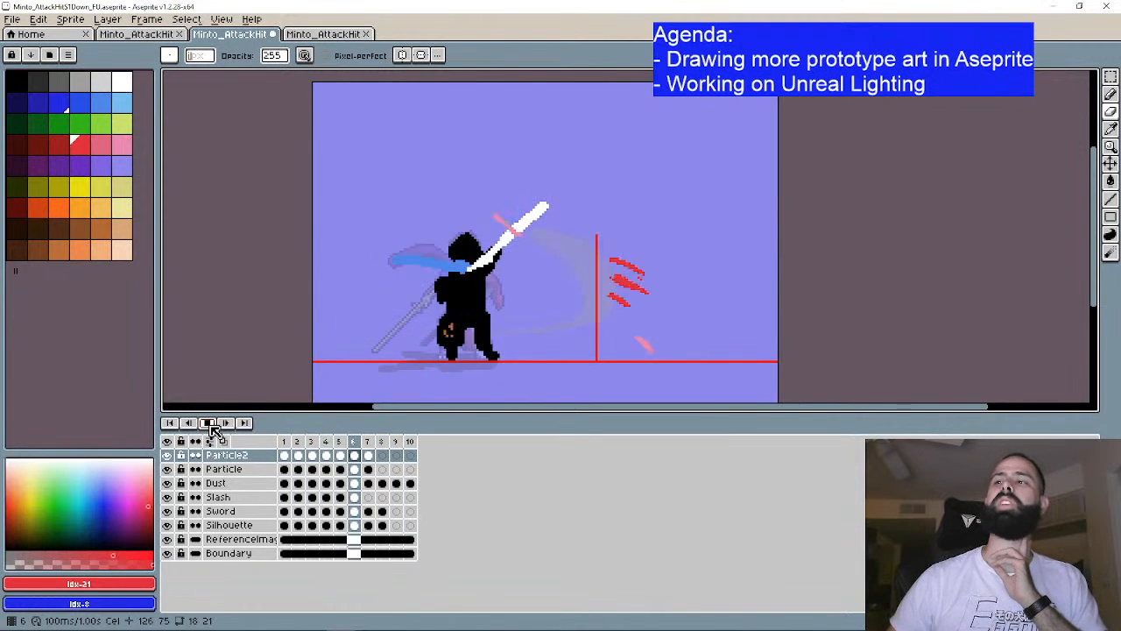
click(209, 423)
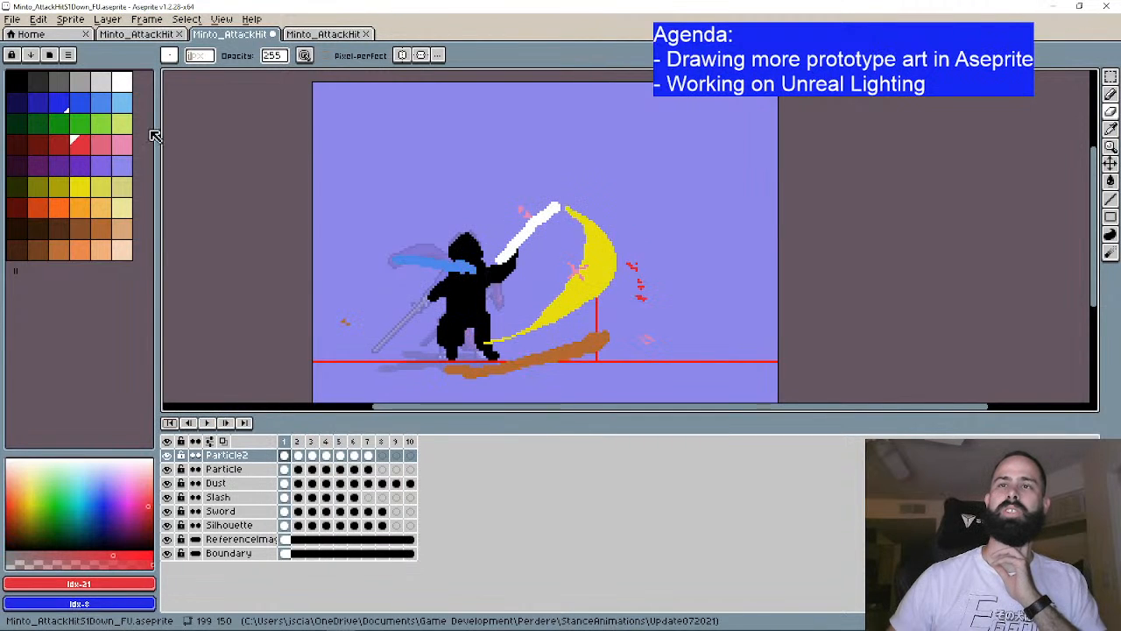
Step: In the Minto_AttackHitS1Down_NoFU sprite, clear the selection around the pink spark, play the animation, and return to frame 1
click(136, 33)
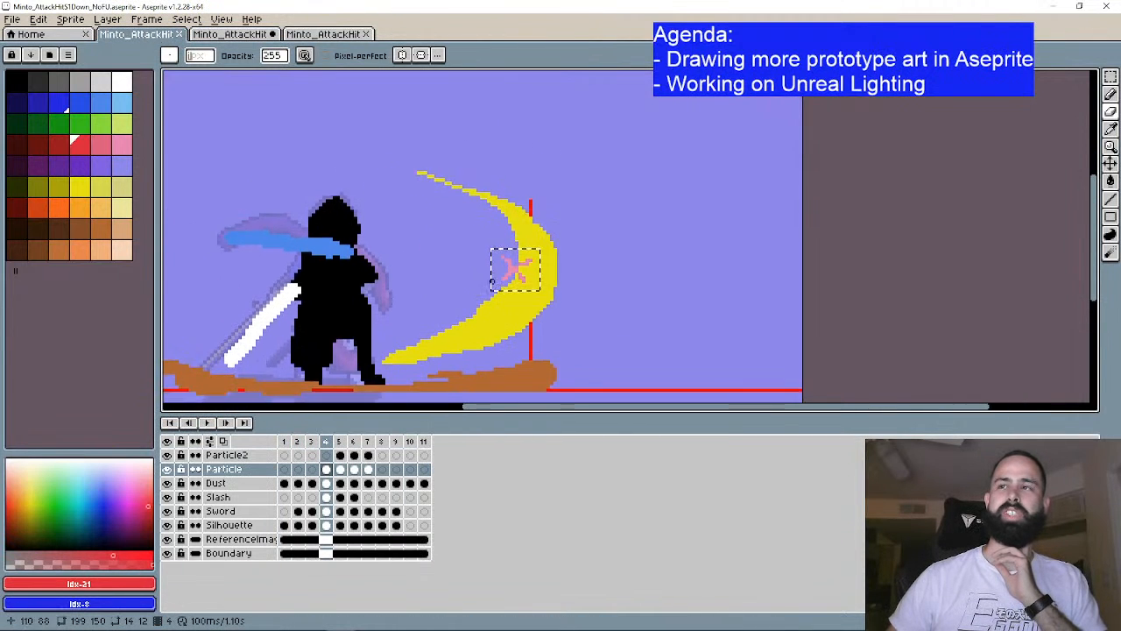
scroll(489, 280, down, 1)
click(1110, 77)
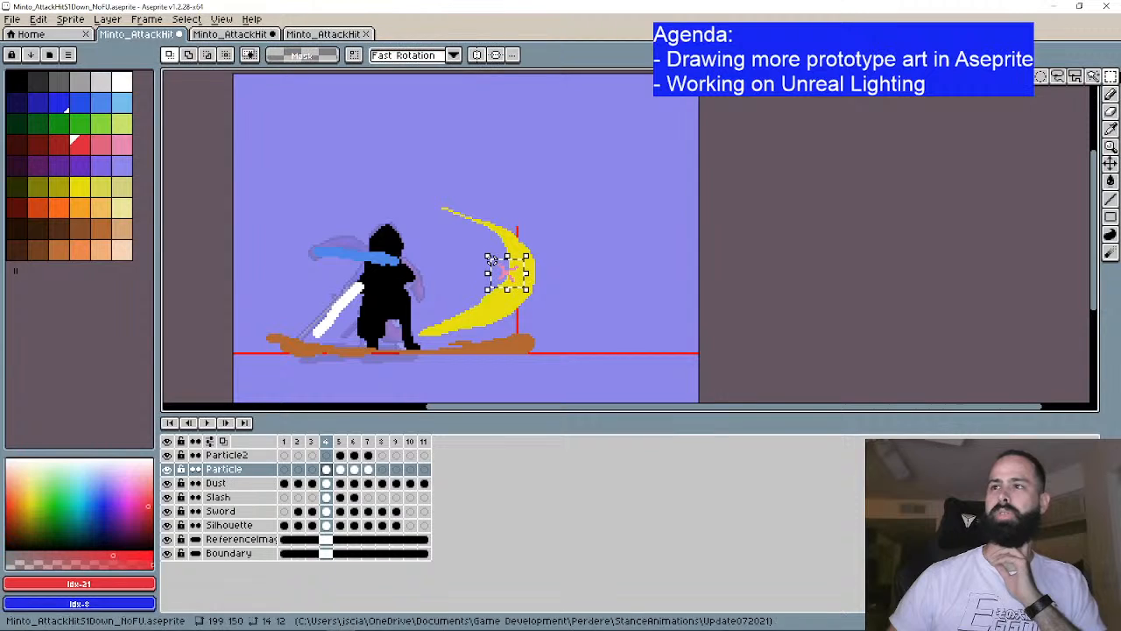
click(1110, 141)
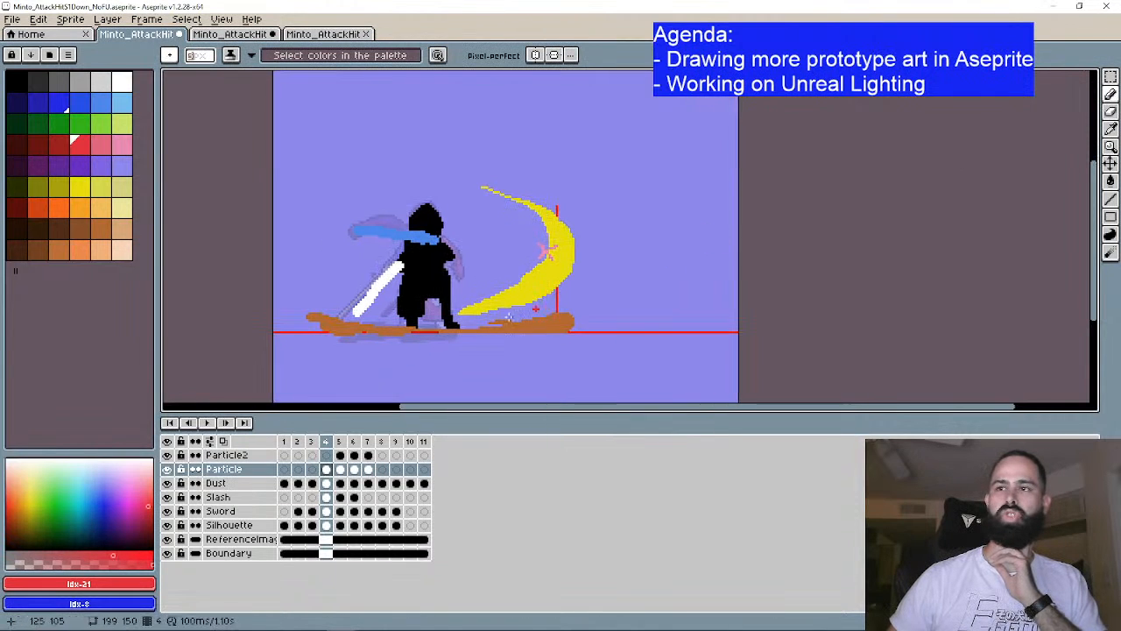
click(207, 423)
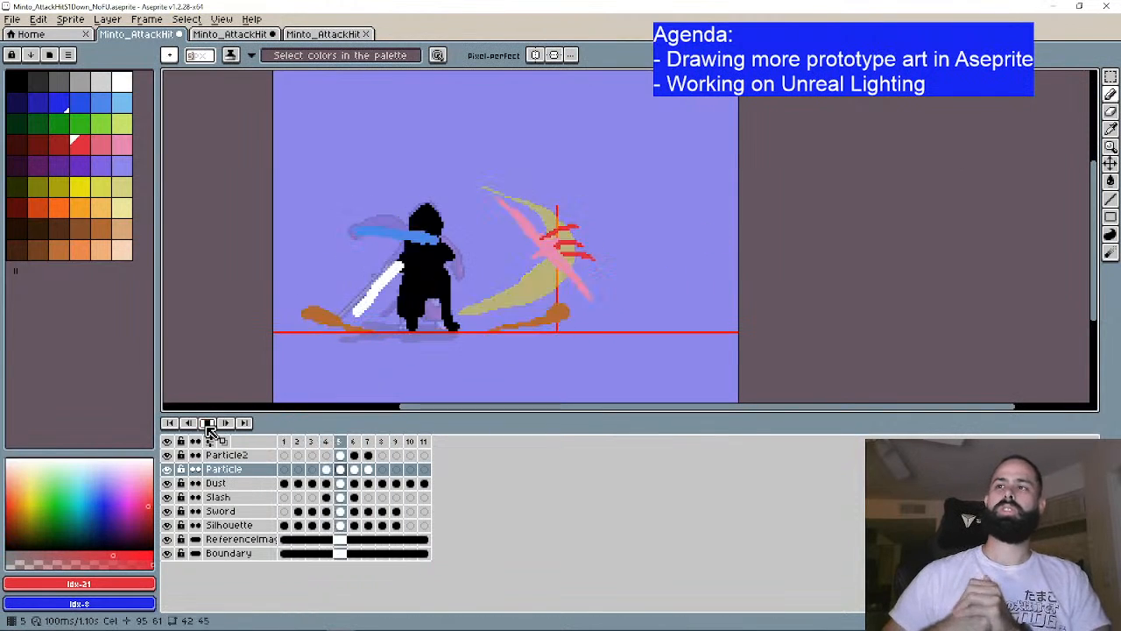
click(208, 423)
click(169, 423)
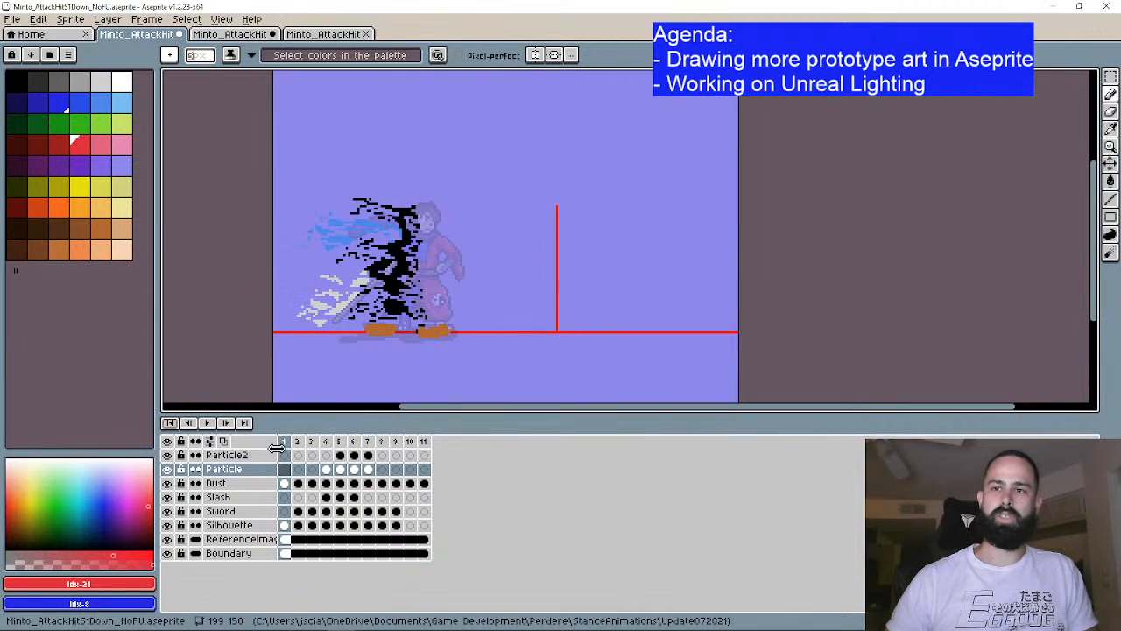
Step: Replay the Minto_AttackHitS1Down_FU animation right after the NoFU one and rewind it to the first frame
key(ctrl+Tab)
click(212, 424)
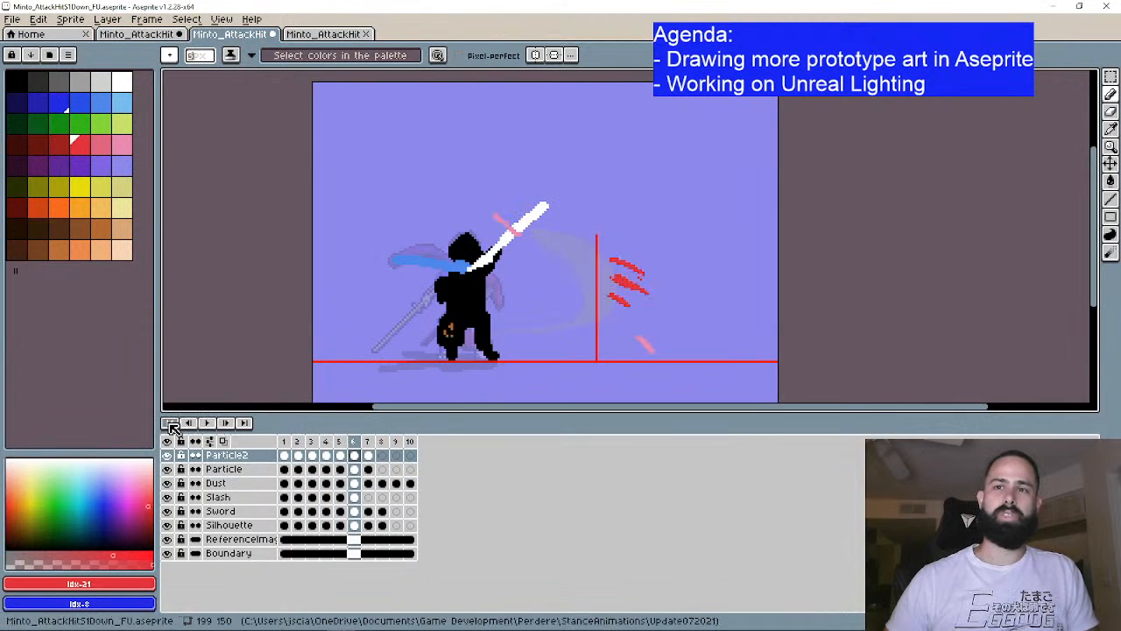
click(170, 423)
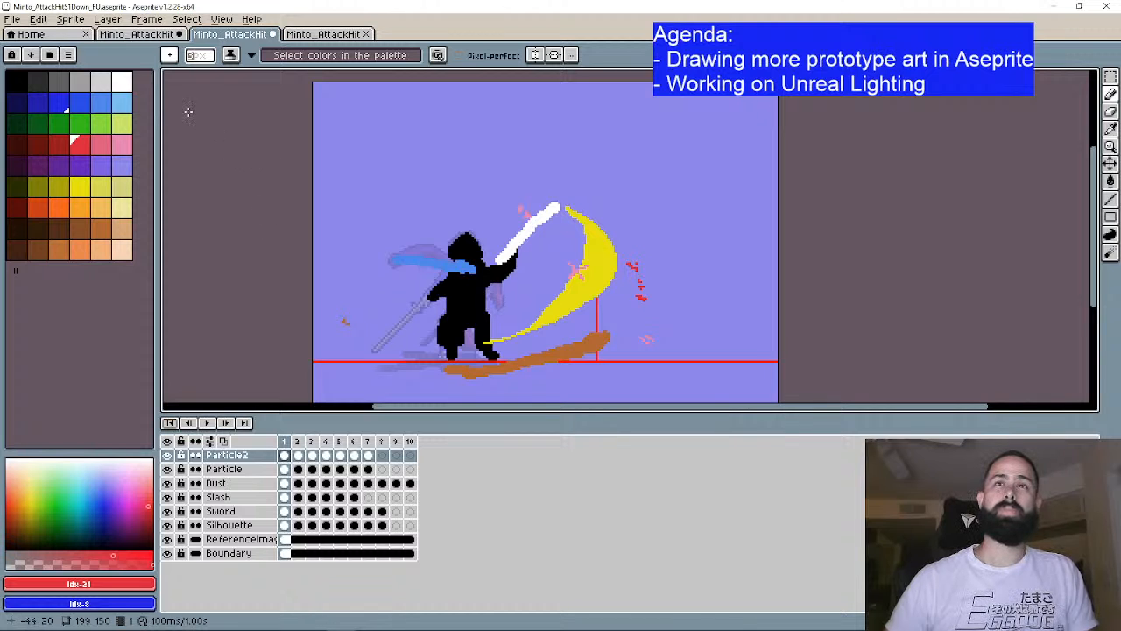
Step: Save the Minto_AttackHitS1Down_FU and Minto_AttackHitS1Down_NoFU sprite files
click(12, 18)
click(35, 82)
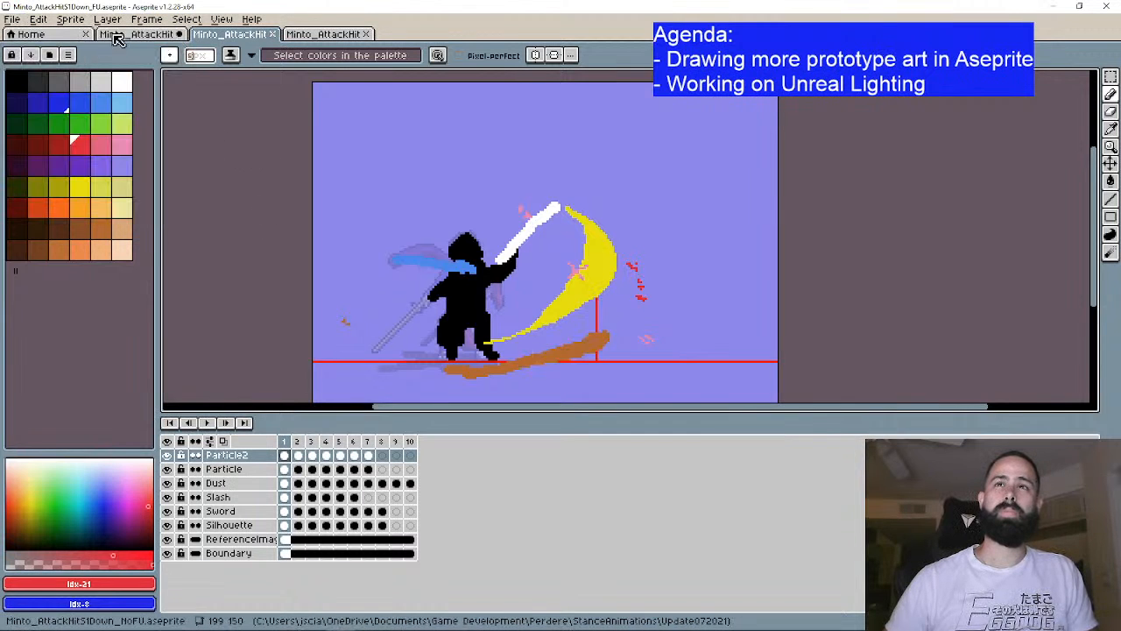
click(131, 34)
click(12, 18)
click(45, 81)
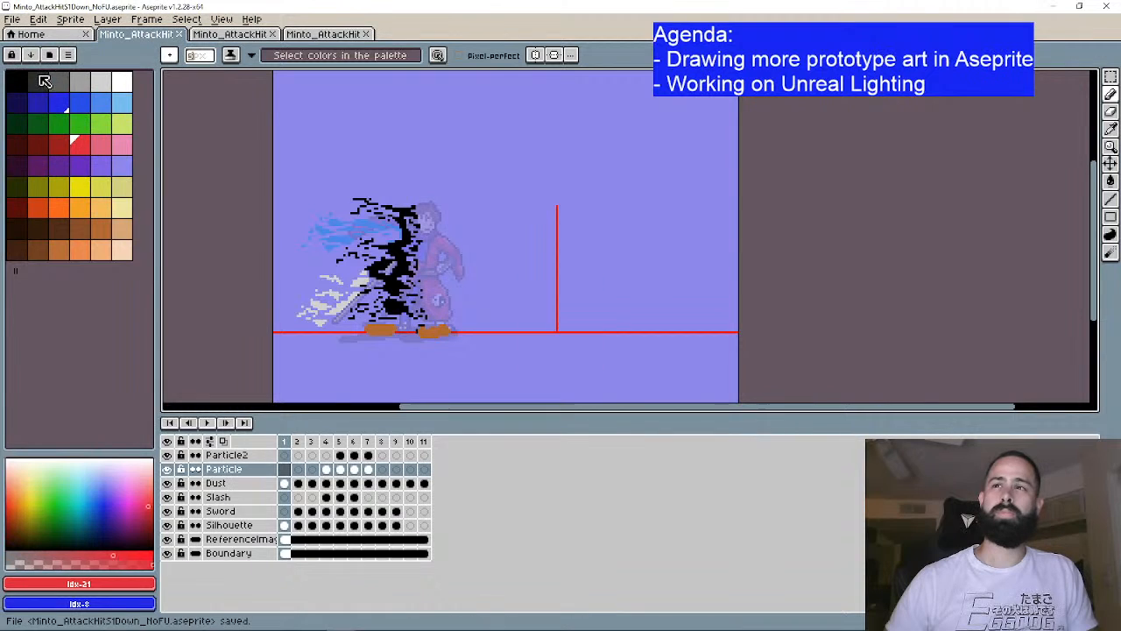
Step: Play the saved NoFU and FU downward attack animations once more, one after the other
click(209, 423)
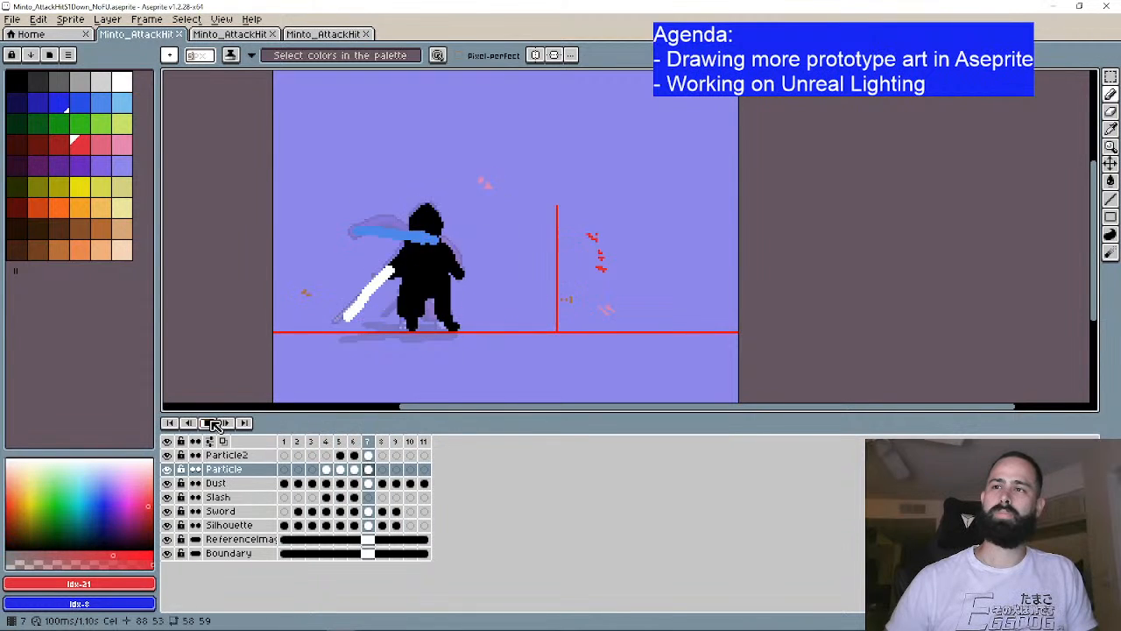
click(211, 423)
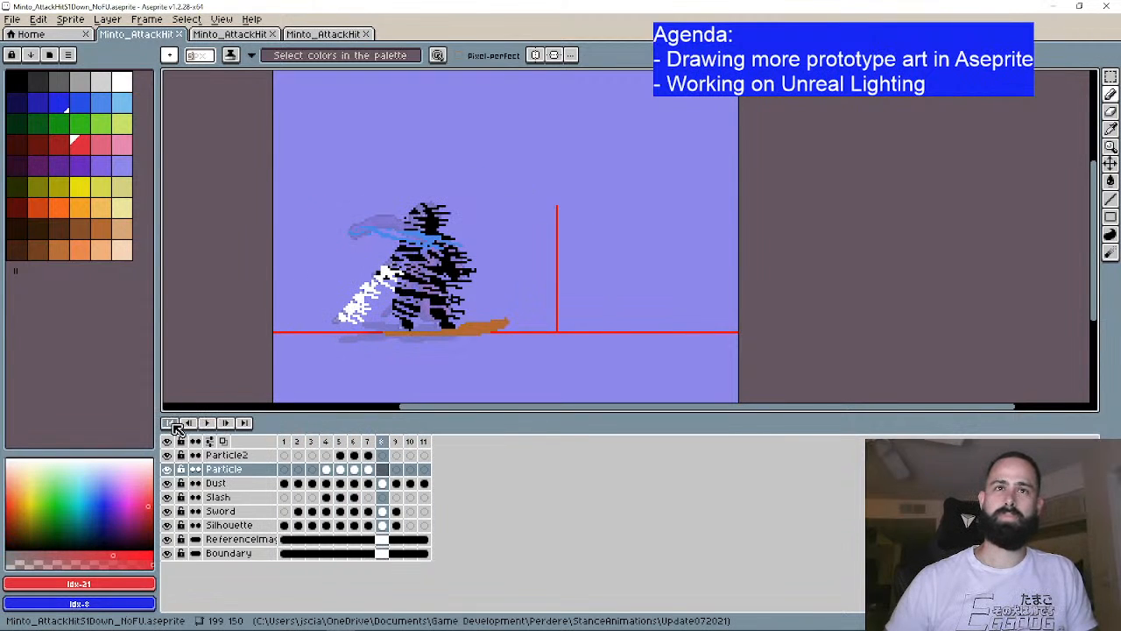
click(172, 423)
key(ctrl+Tab)
click(211, 424)
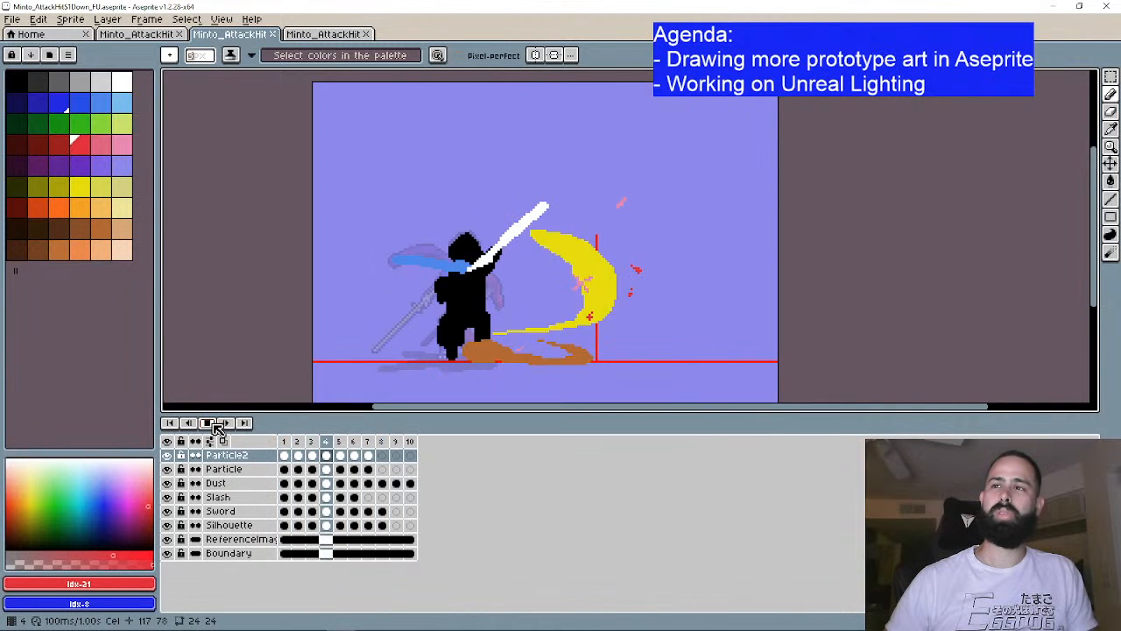
click(207, 423)
click(148, 35)
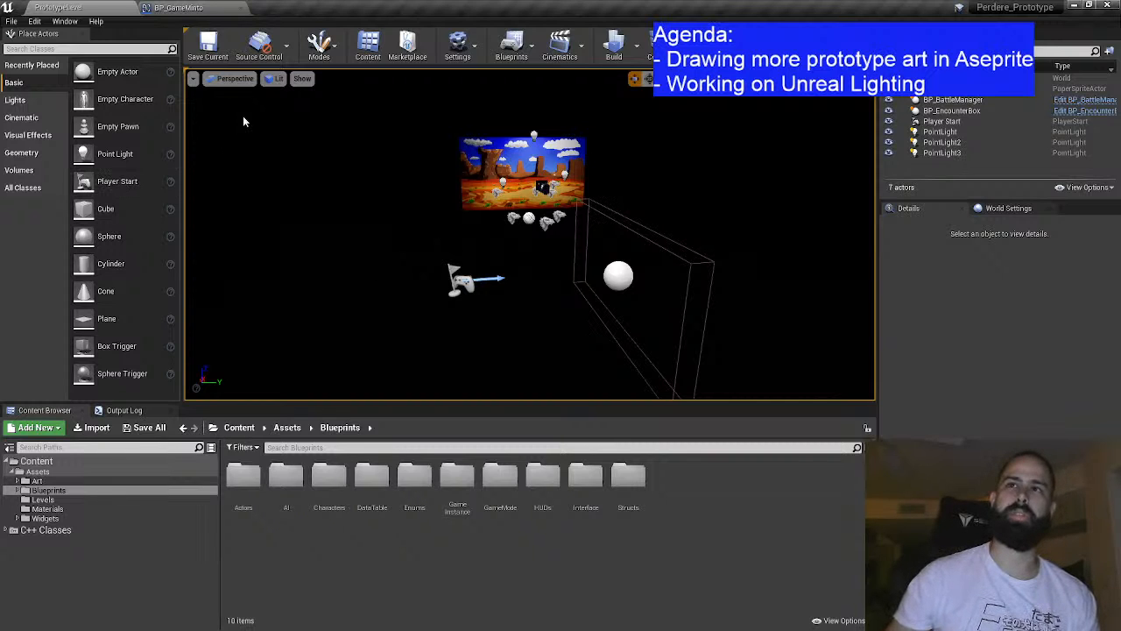
Step: In Unreal Editor, view the level's desert backdrop in Unlit mode, and restore the Lit view mode
click(277, 78)
click(275, 117)
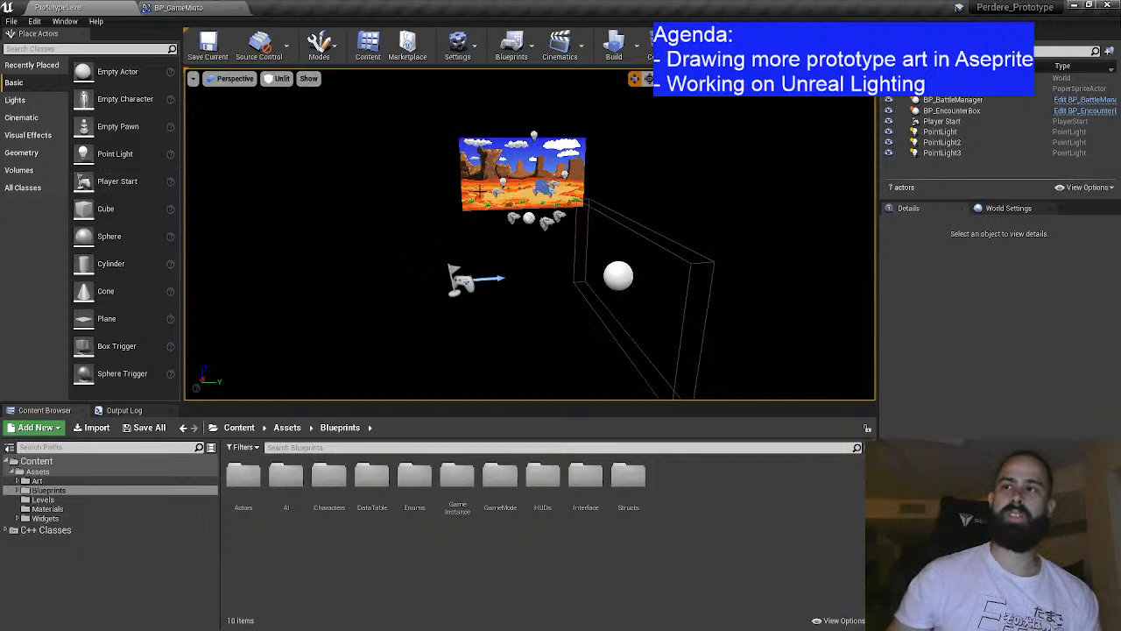
scroll(479, 193, down, 3)
scroll(491, 211, up, 7)
scroll(366, 295, up, 3)
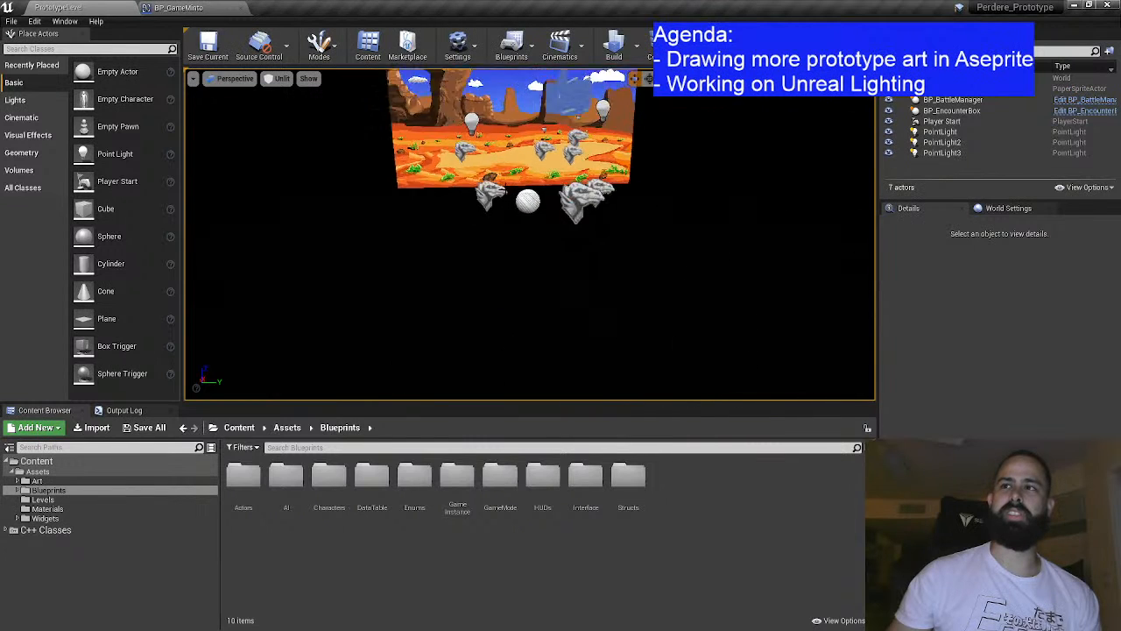
scroll(366, 294, down, 2)
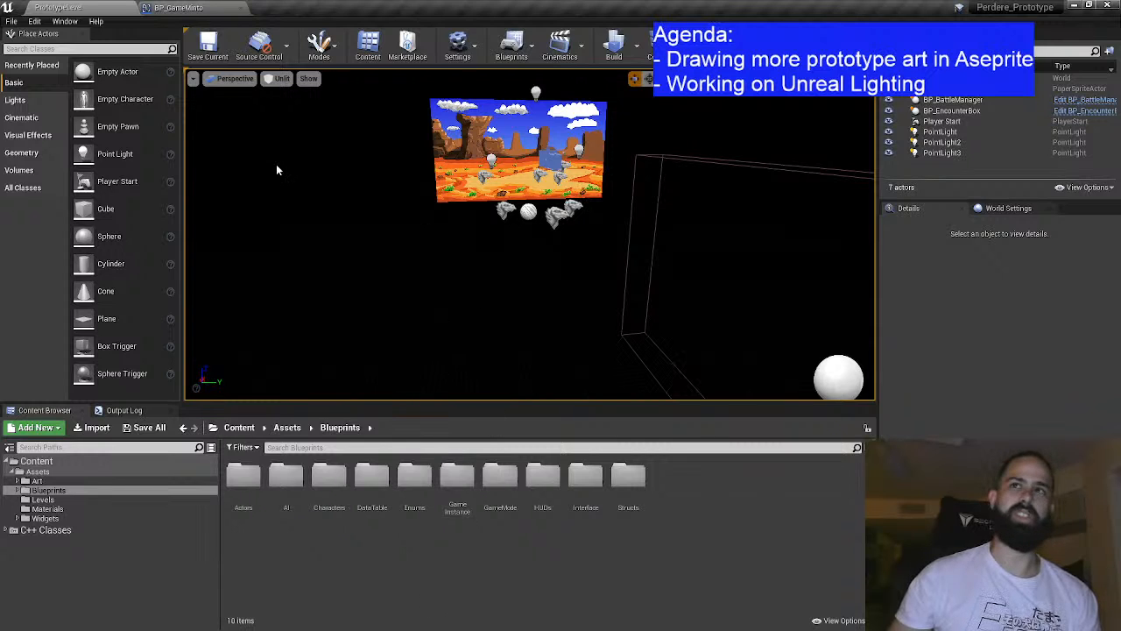
click(281, 79)
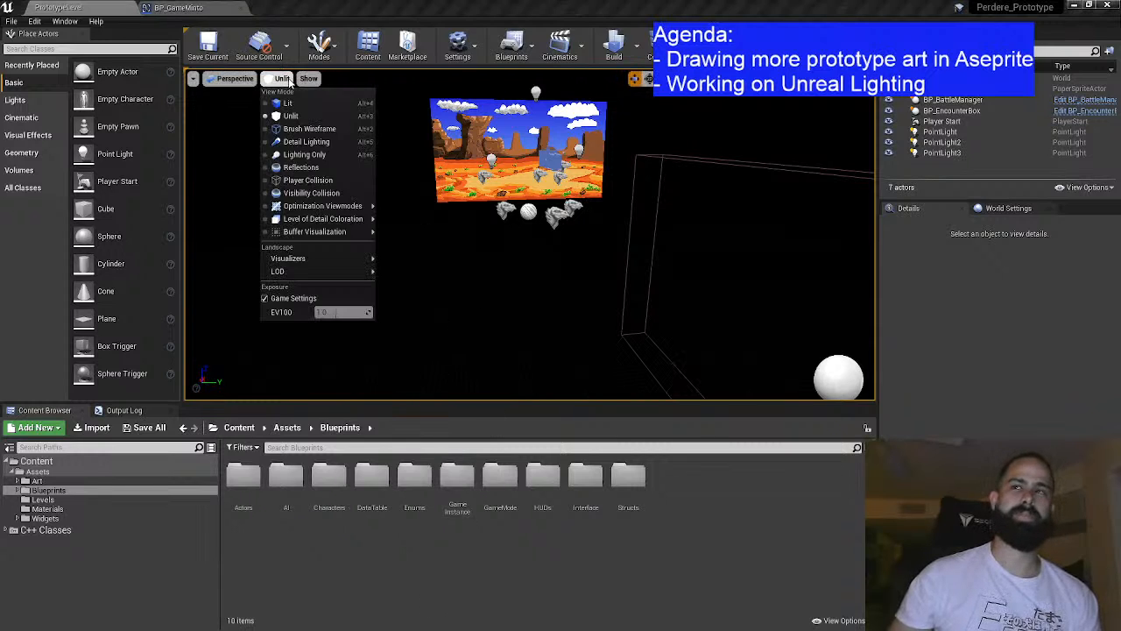
click(285, 101)
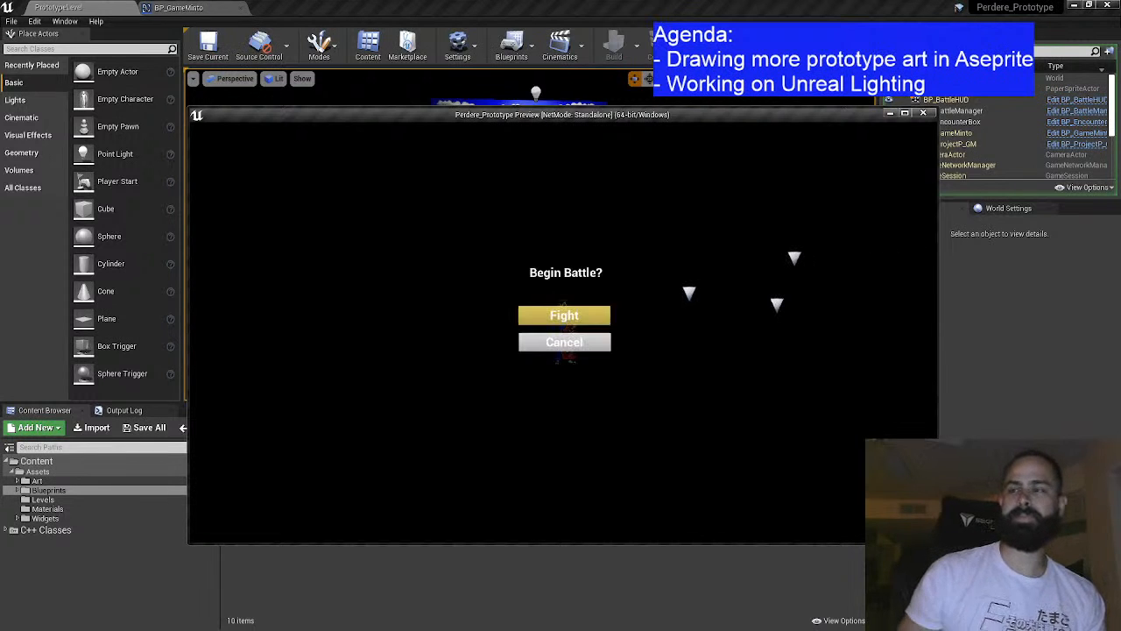
Step: Start the fight from the Begin Battle prompt in the game preview to inspect the lit battle scene, and exit the preview
key(Return)
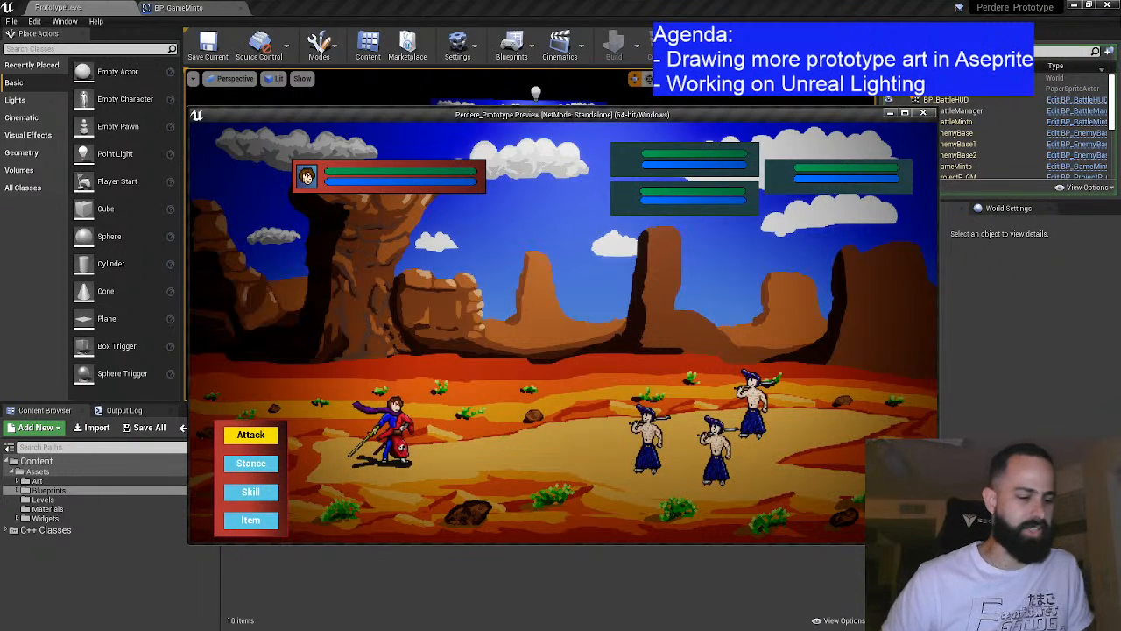
key(Escape)
key(Escape)
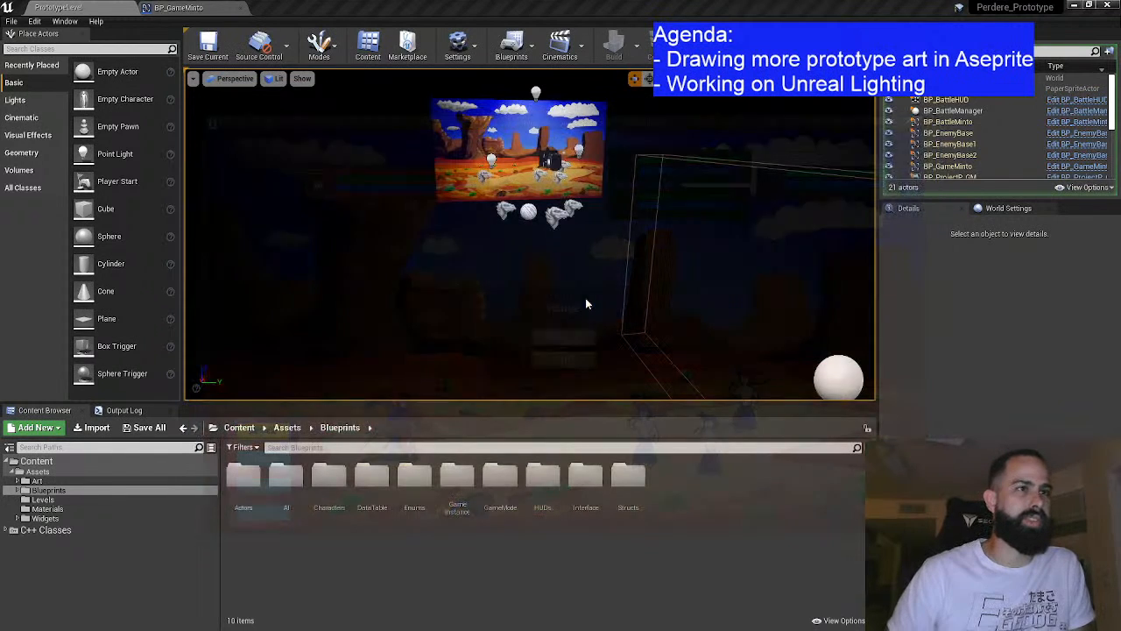
Step: Open the Minto texture folder under Assets/Art/Textures in the project content
mouse_move(591, 269)
mouse_down()
mouse_move(561, 188)
mouse_move(590, 269)
mouse_up()
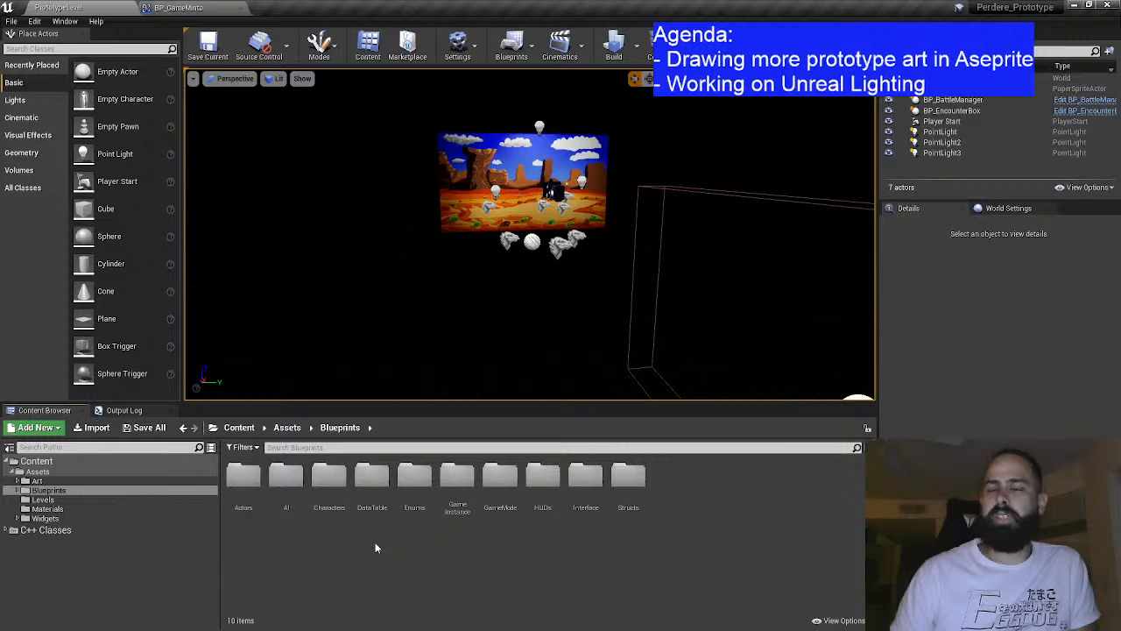
click(87, 481)
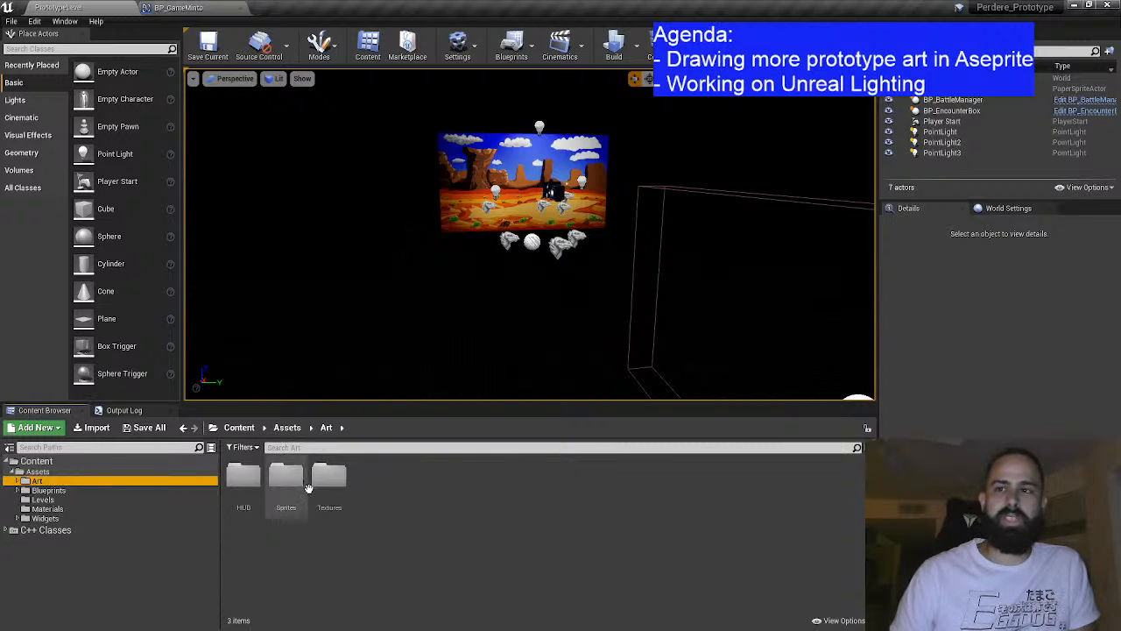
double_click(347, 475)
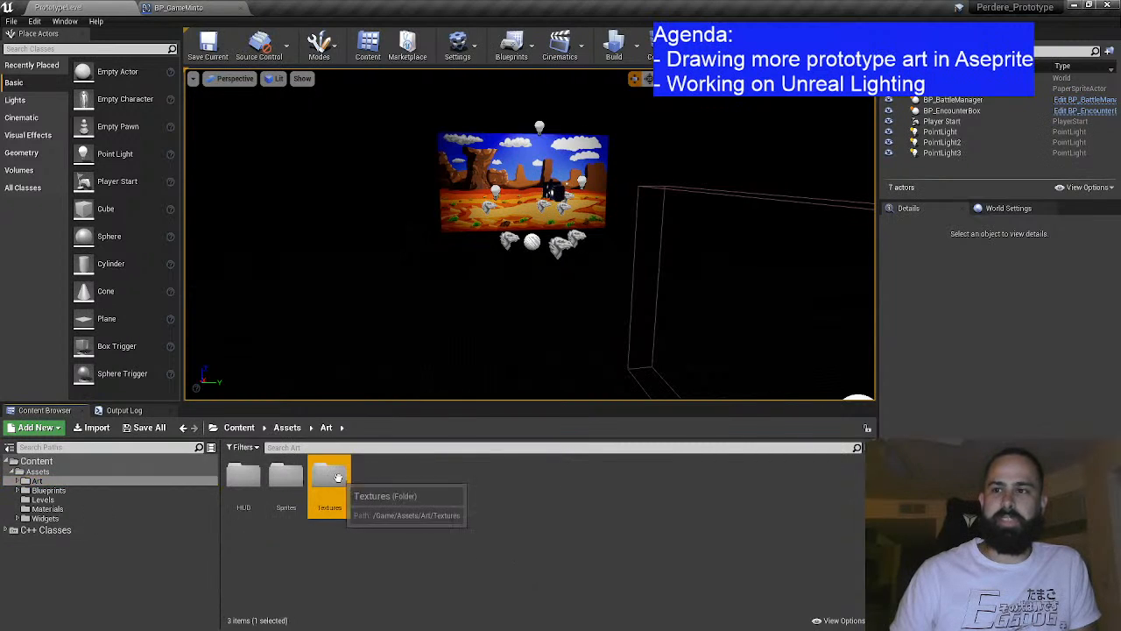
double_click(375, 477)
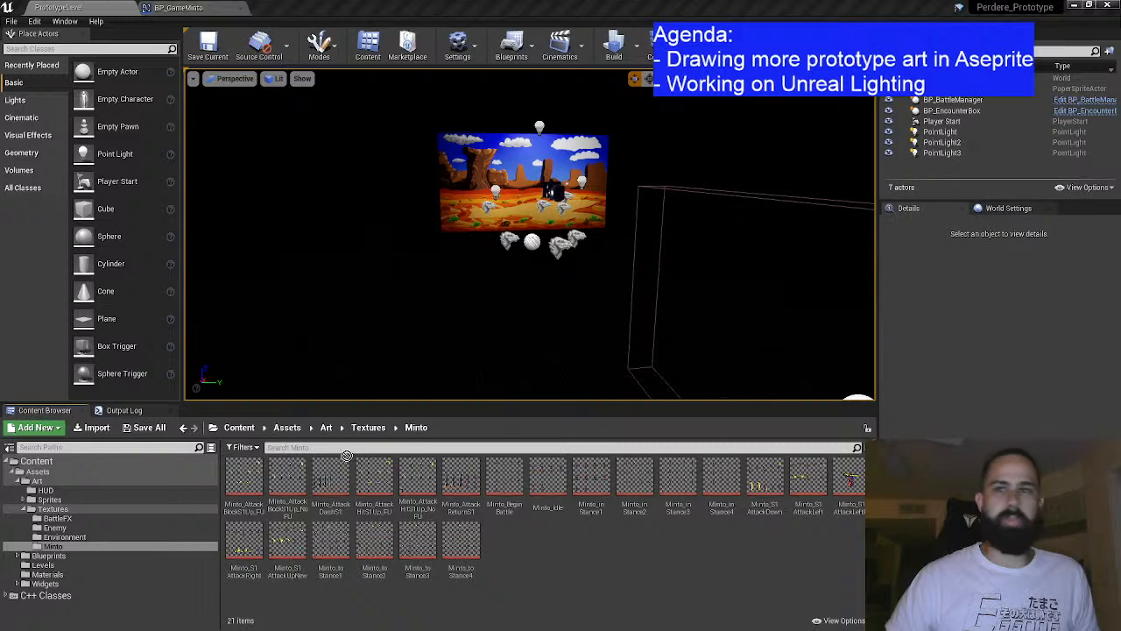
drag(592, 557, 592, 556)
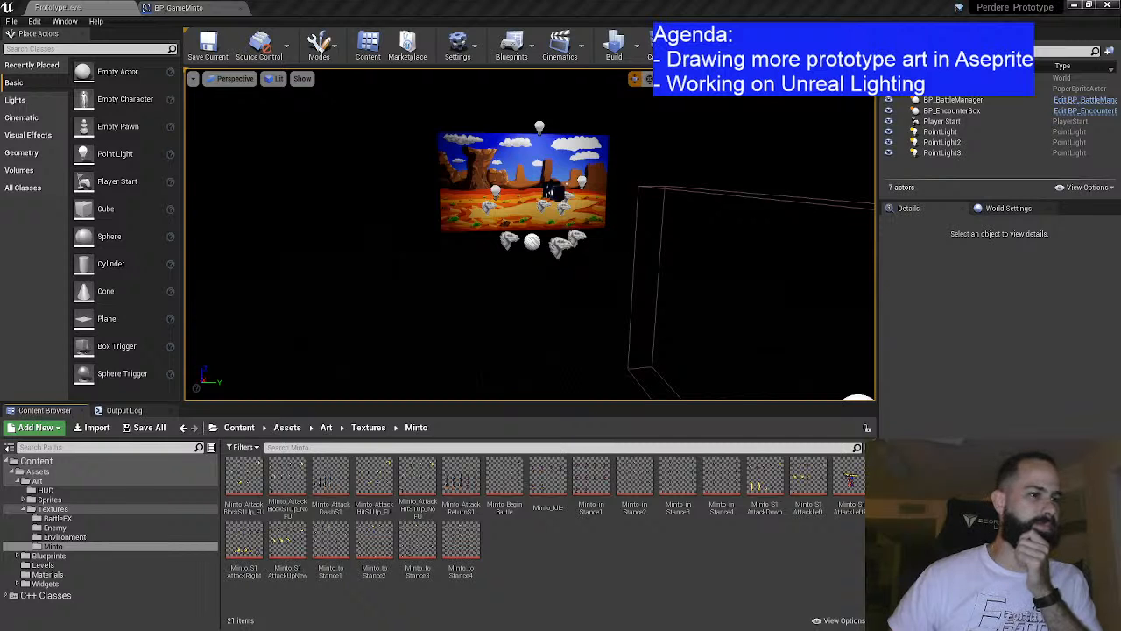
Step: Switch to Aseprite and hide the Boundary layer in the Minto_AttackHitS1Down_NoFU and Minto_AttackHitS1Down_FU sprites
key(alt+Tab)
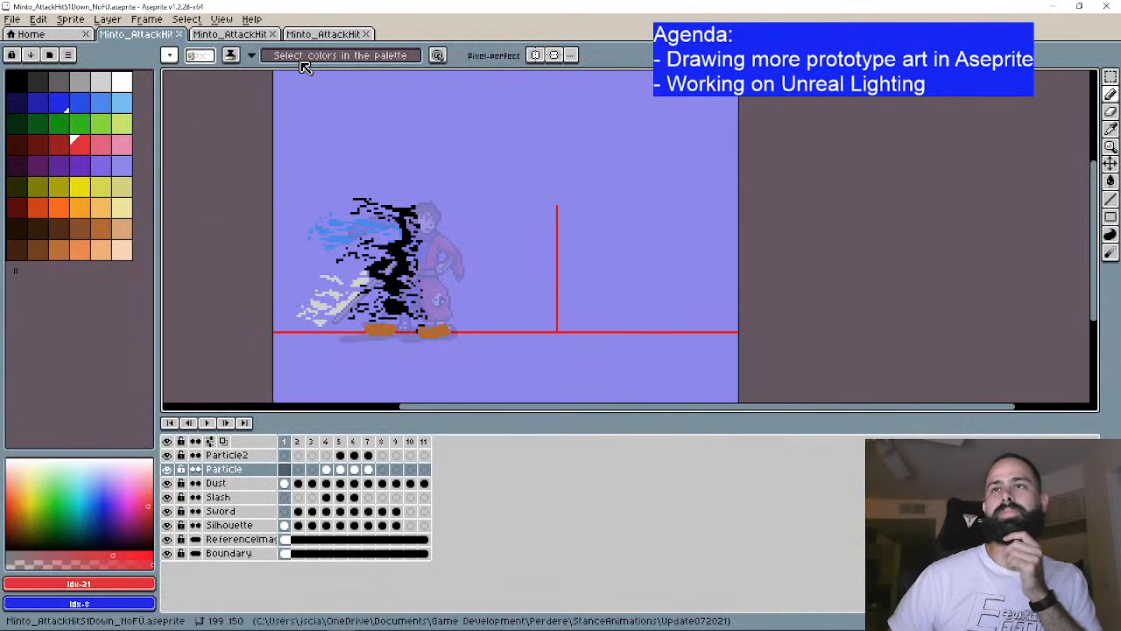
click(167, 553)
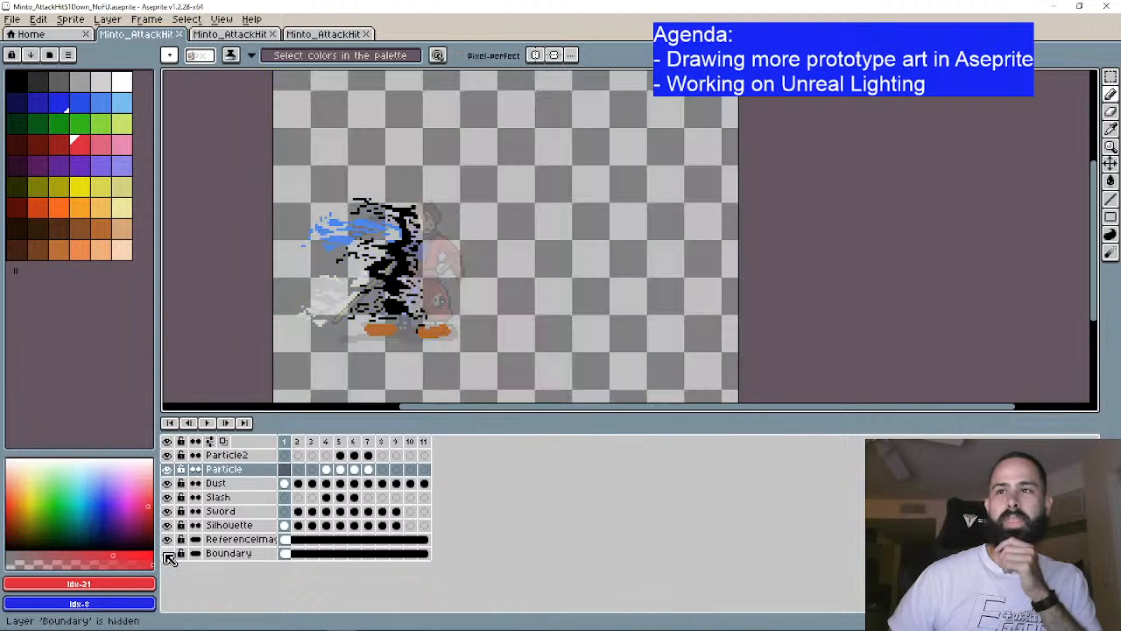
scroll(366, 305, down, 2)
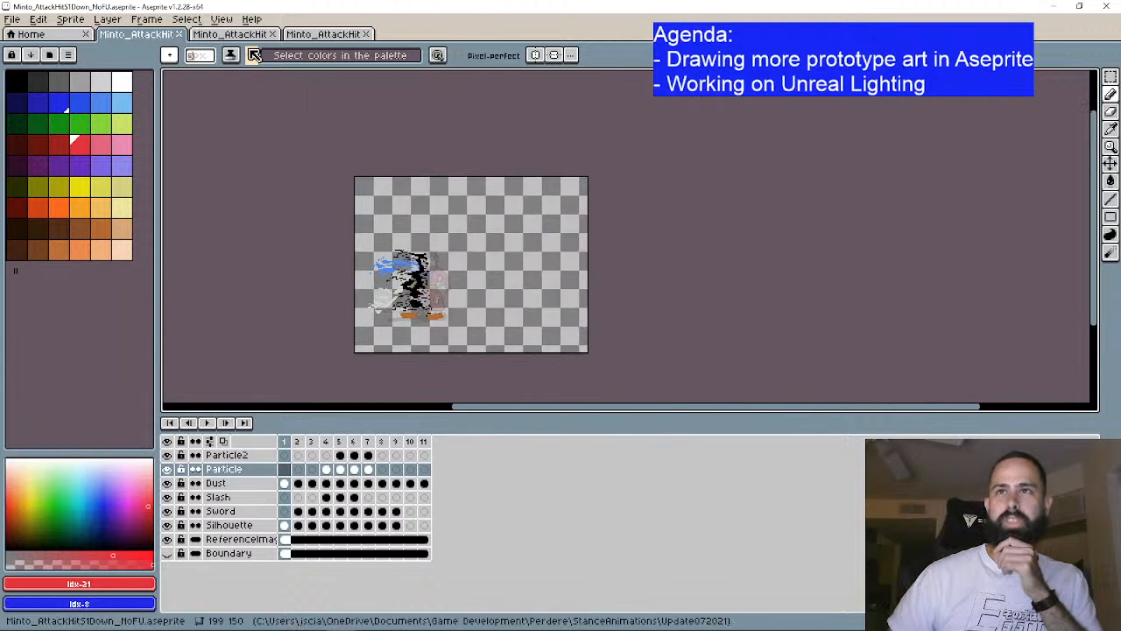
click(250, 35)
click(166, 553)
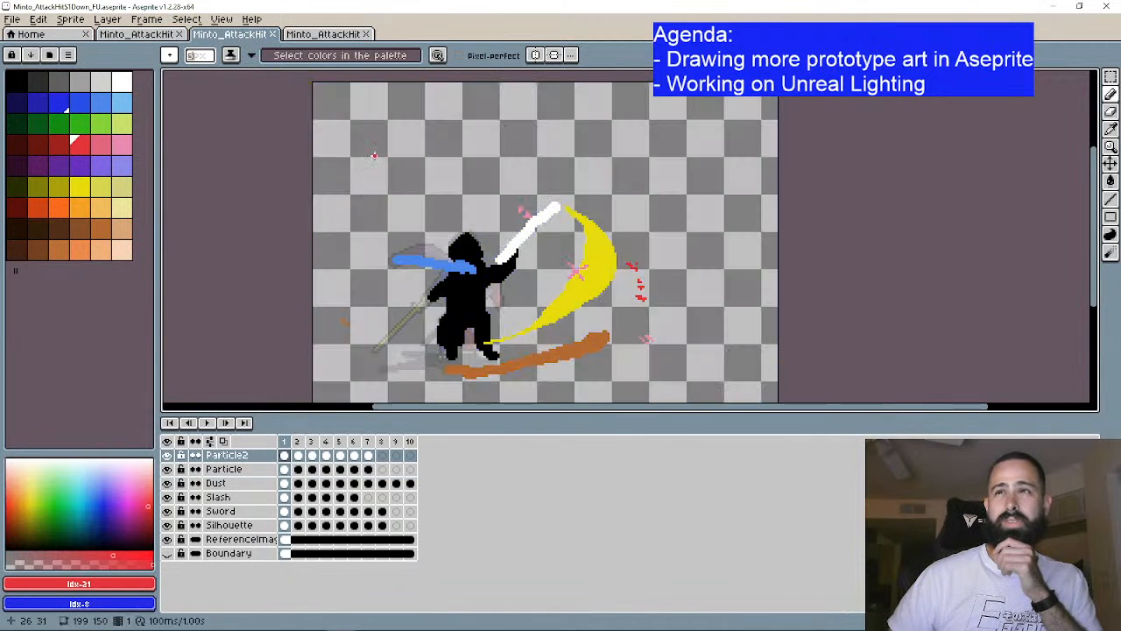
scroll(315, 201, down, 2)
Step: Close the Minto_AttackHitS1Up_FU sprite and open Minto_AttackBlockS1Down_FU
click(184, 35)
click(229, 34)
click(325, 34)
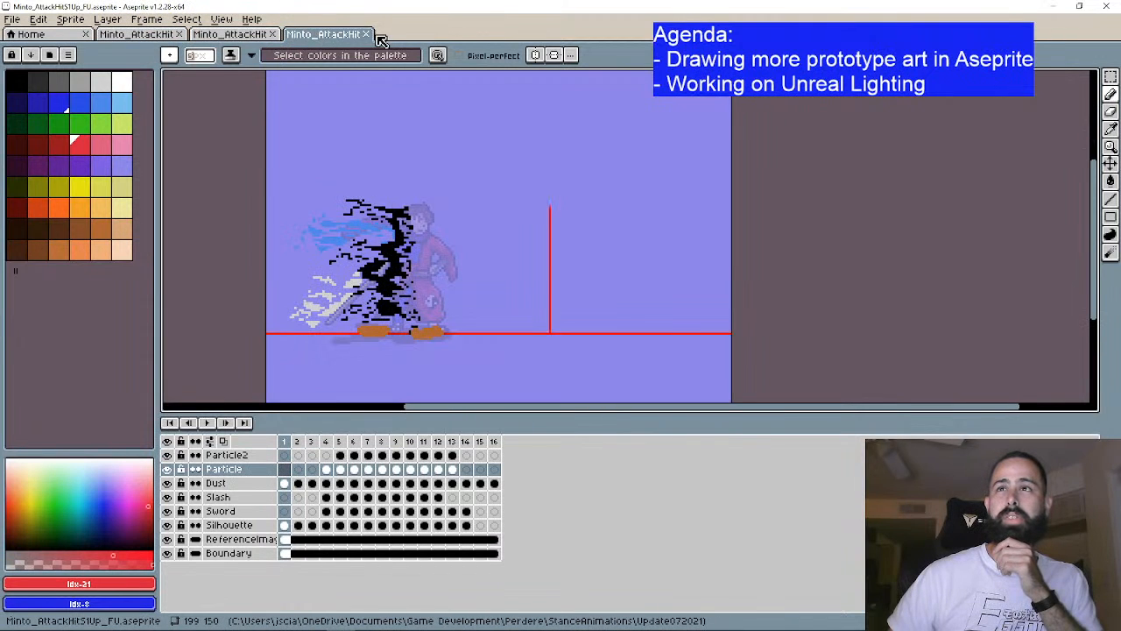
click(366, 35)
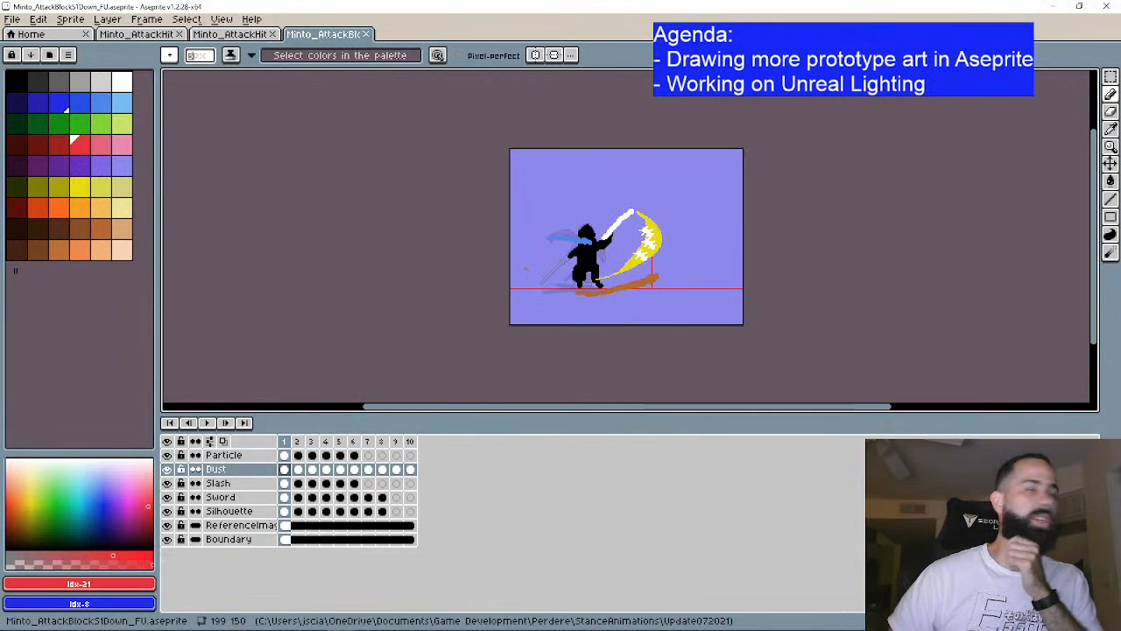
Step: Hide the Boundary and reference image layers in the Minto_AttackBlockS1Down_FU sprite, and check the NoFU block sprite's layers
click(166, 539)
click(348, 37)
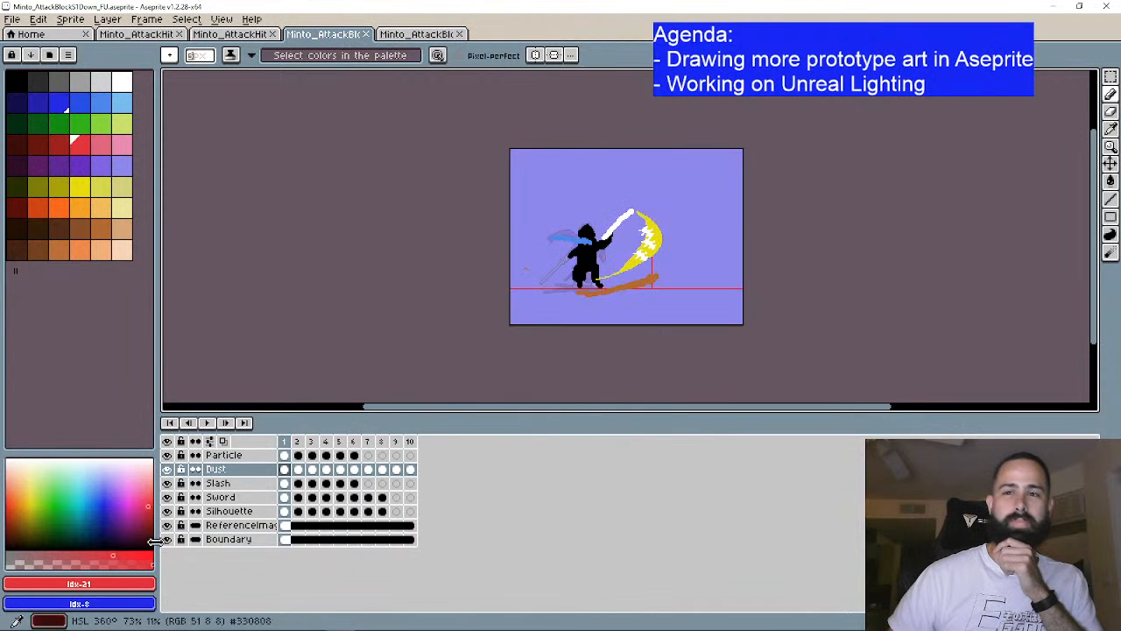
click(168, 540)
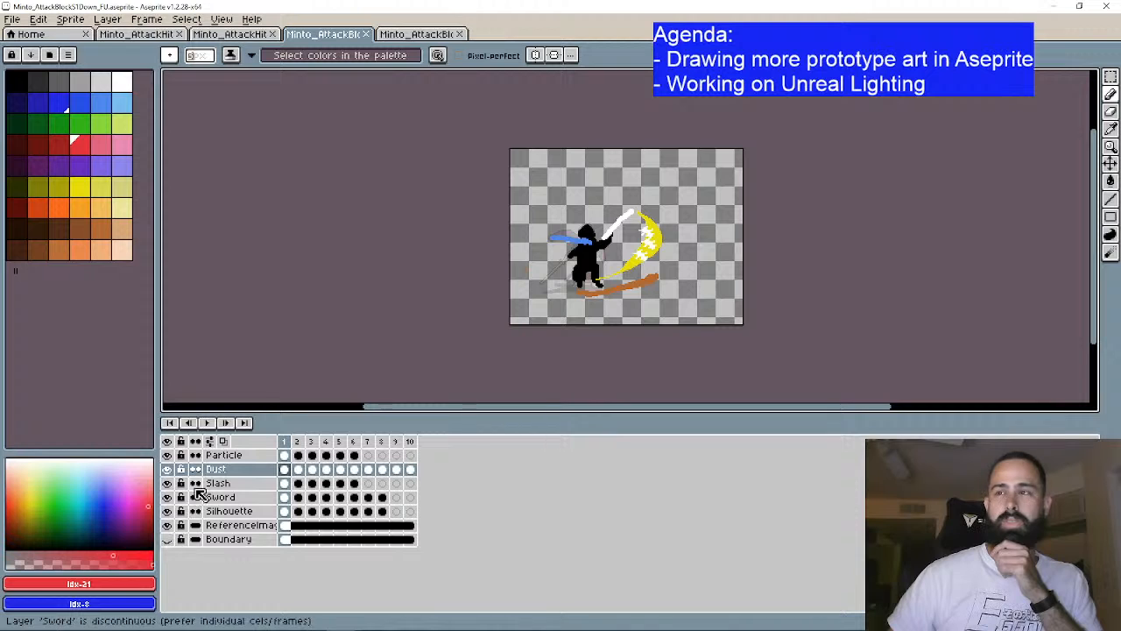
click(167, 525)
click(417, 34)
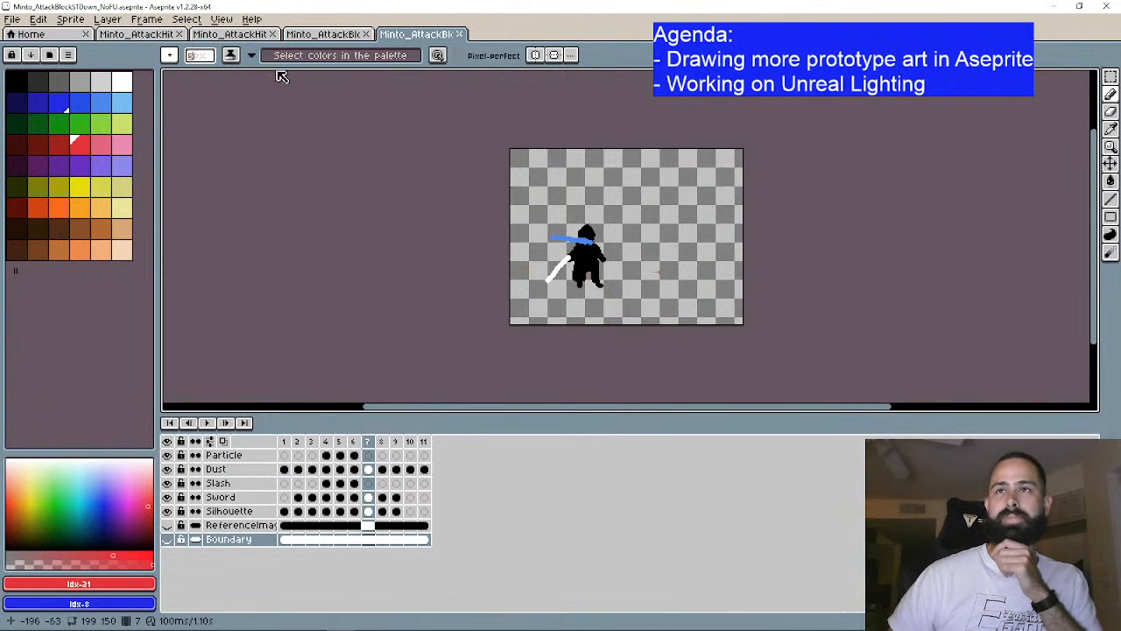
Step: Hide the reference image layer in the Minto_AttackHitS1Down_FU and Minto_AttackHitS1Down_NoFU sprites
click(229, 34)
click(167, 554)
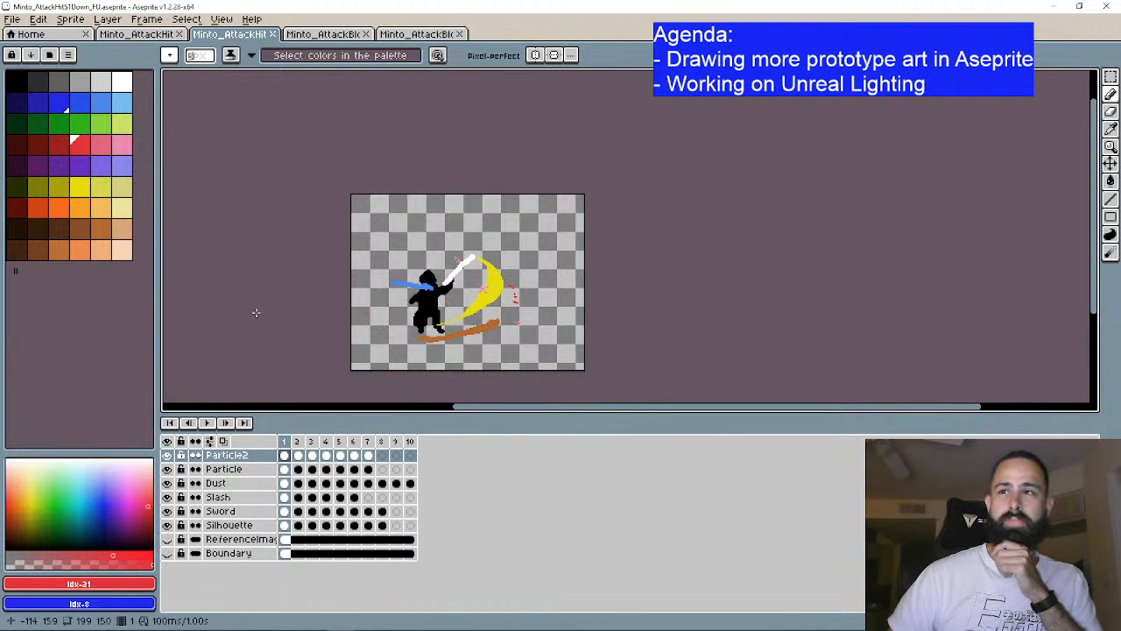
click(140, 34)
click(167, 539)
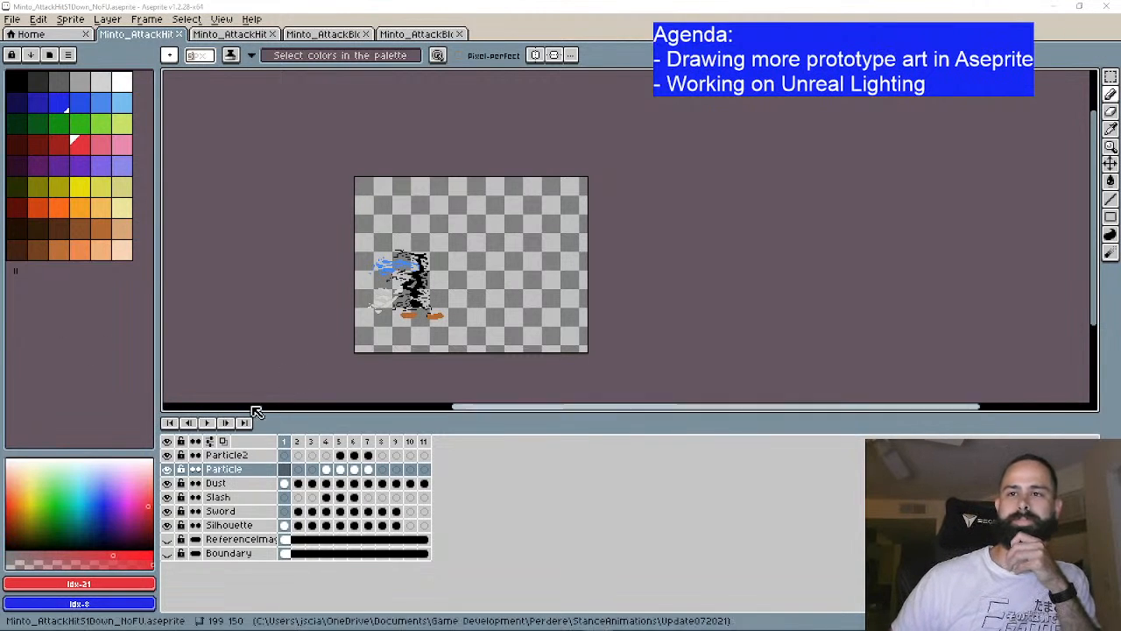
Step: Step through all frames of the Minto_AttackHitS1Down_NoFU animation to check them without the helper layers
click(226, 423)
click(226, 423)
click(225, 423)
click(226, 423)
click(226, 423)
click(226, 423)
click(226, 423)
click(226, 423)
click(226, 423)
click(226, 423)
click(226, 423)
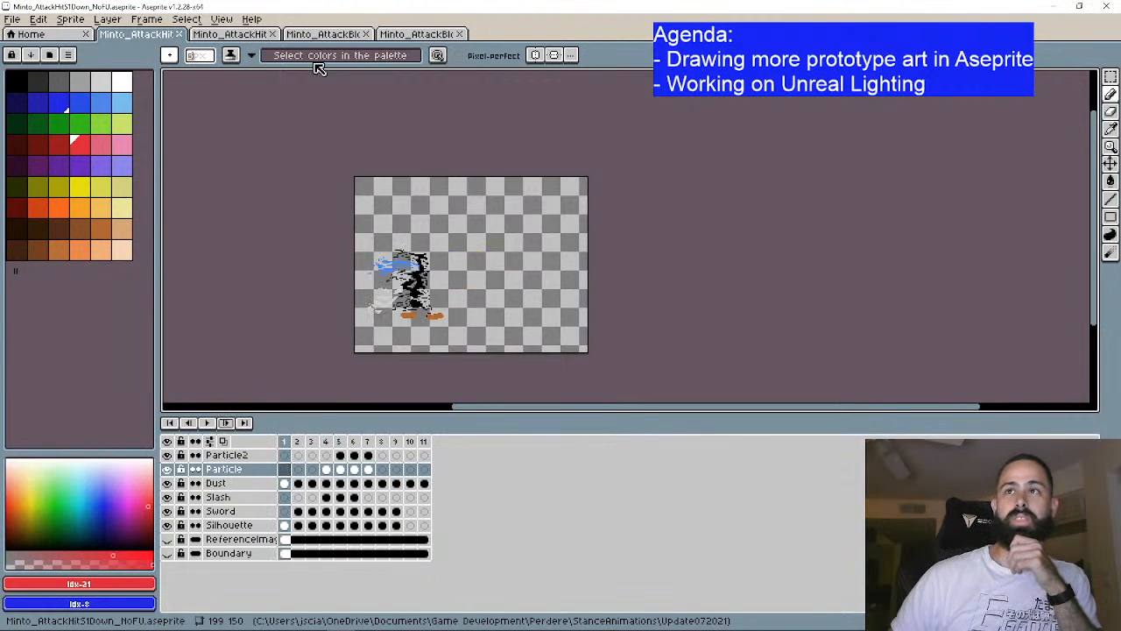
Step: Start a sprite sheet export of Minto_AttackHitS1Down_NoFU and inspect the whole preview
click(12, 19)
click(63, 160)
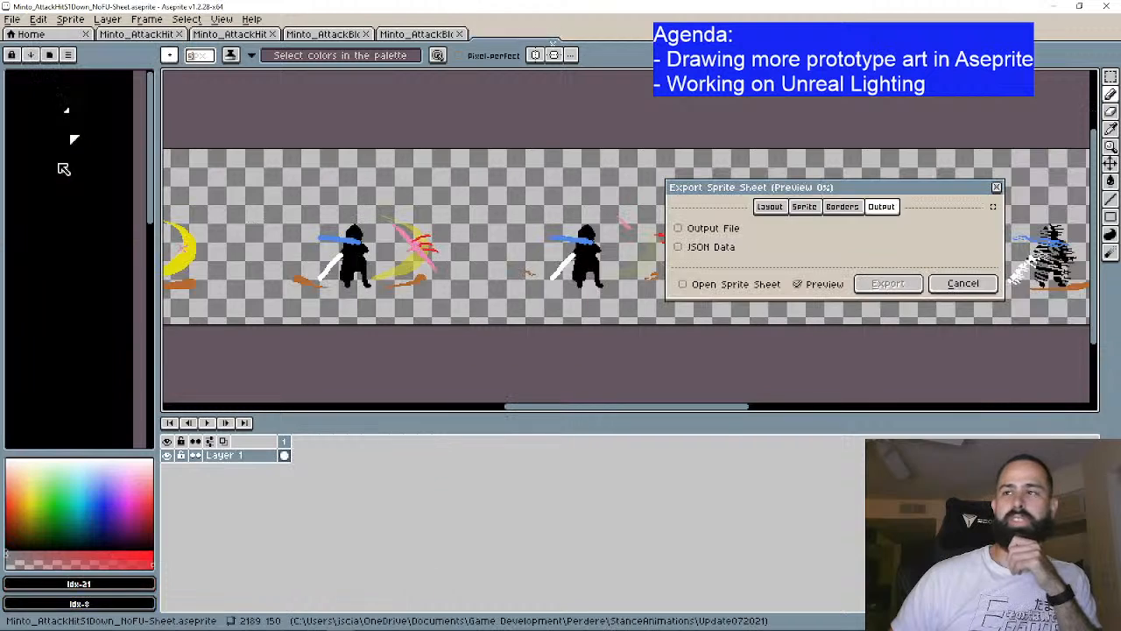
scroll(565, 241, down, 2)
scroll(534, 165, up, 4)
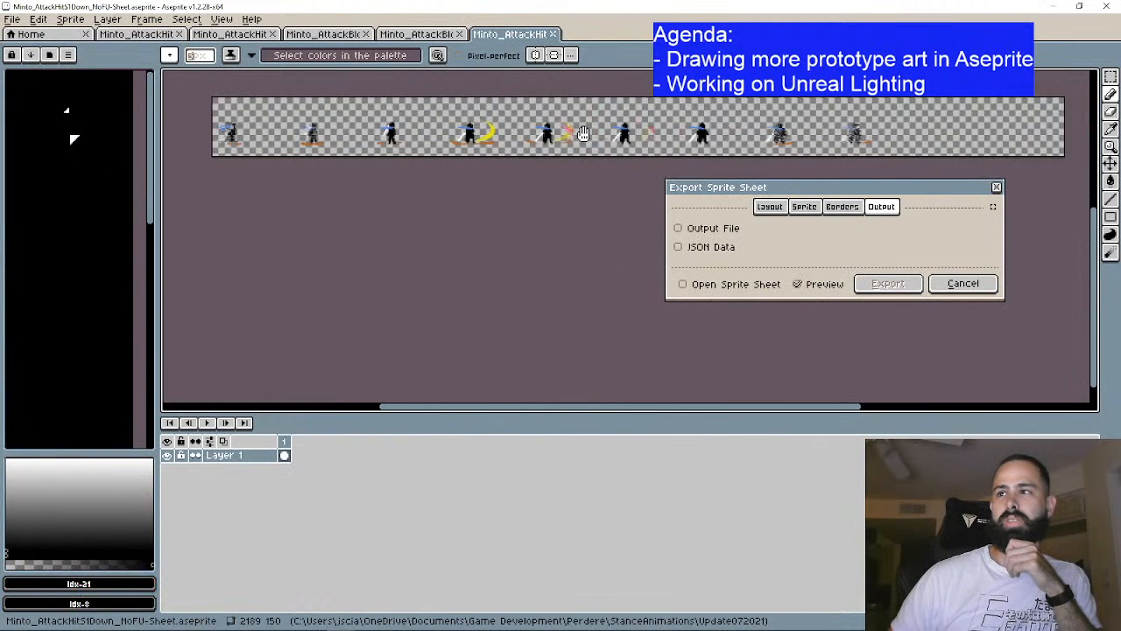
Step: Set the sheet layout to By Rows with a fixed number of 4 columns
click(770, 207)
click(903, 232)
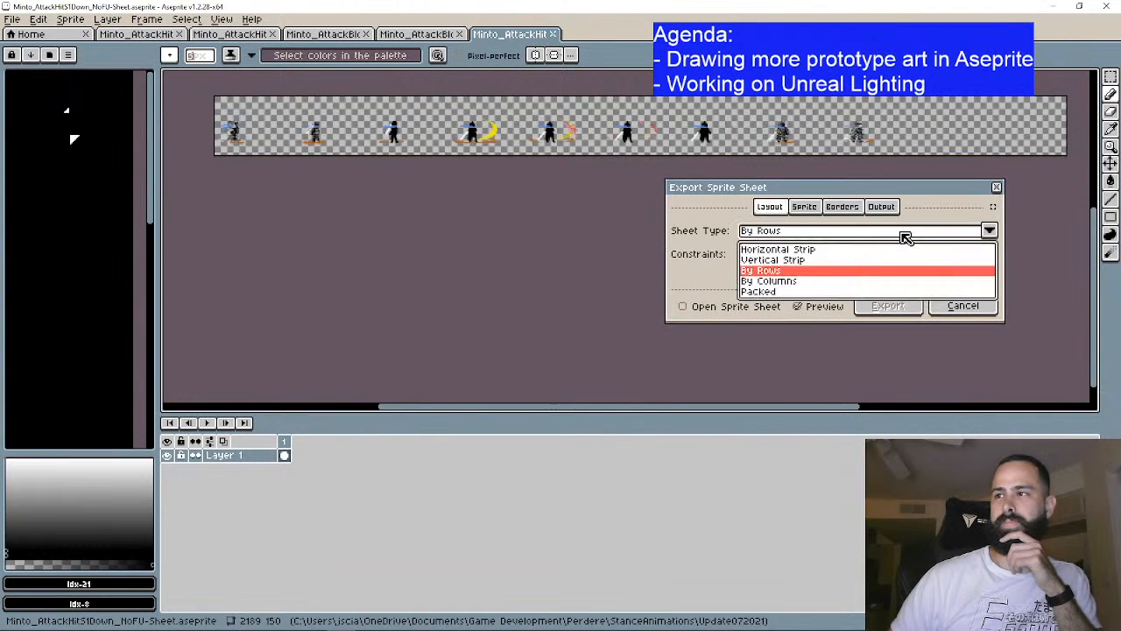
click(829, 252)
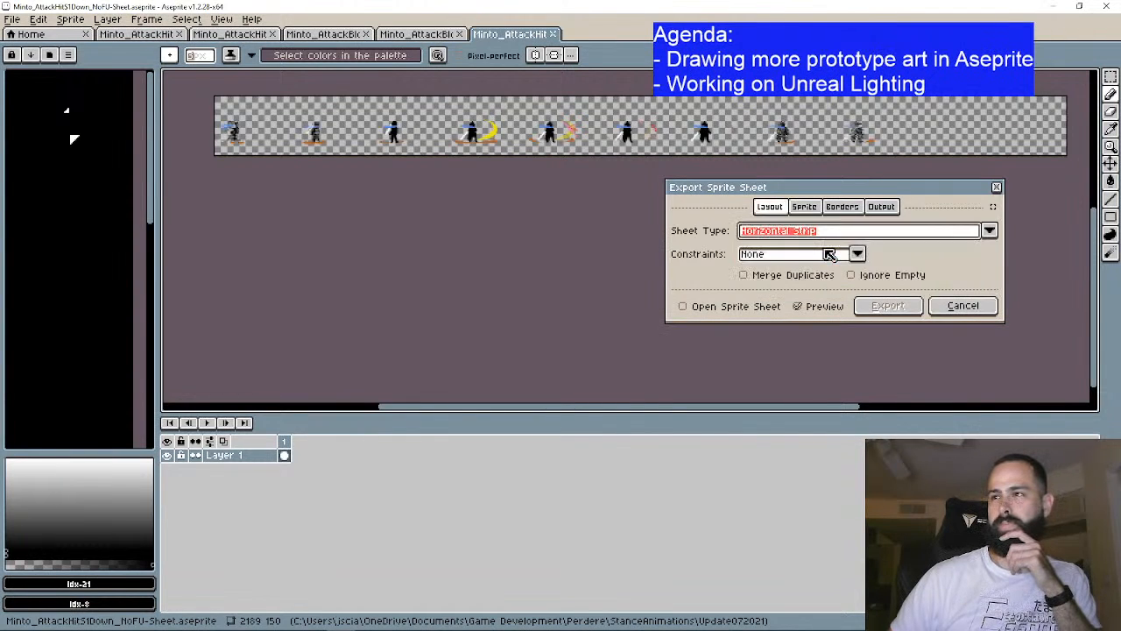
click(793, 228)
click(806, 268)
click(807, 259)
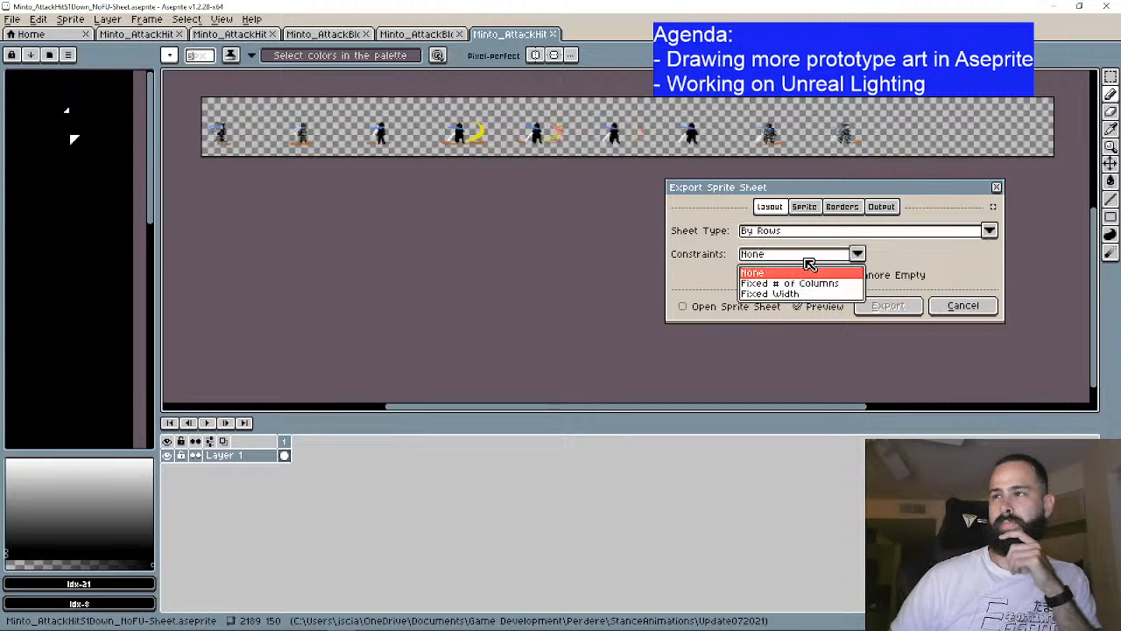
click(807, 285)
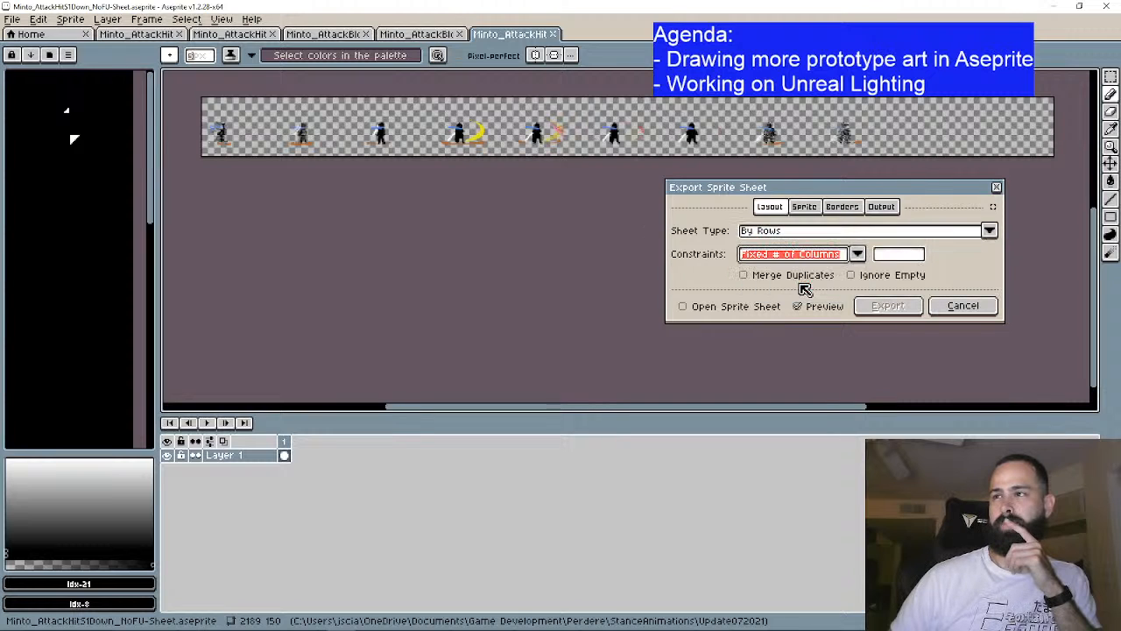
click(902, 257)
text(4)
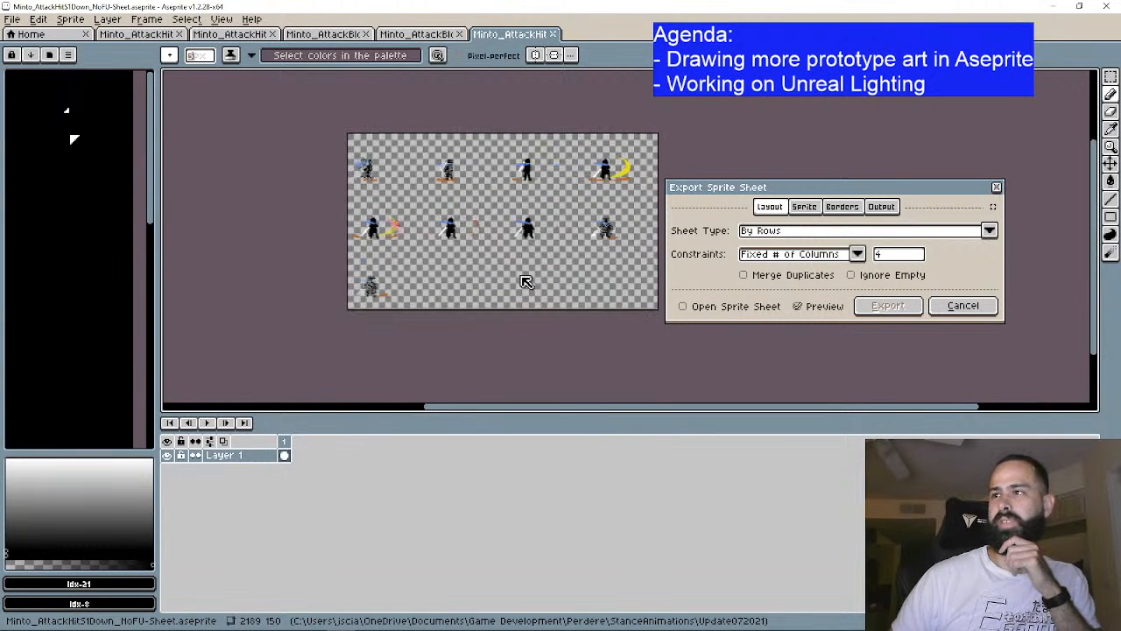
Step: Review the sprite and border export settings, then export the sheet to the output file Minto_AttackHitS1Down_NoFU.png
click(804, 207)
click(841, 207)
click(774, 209)
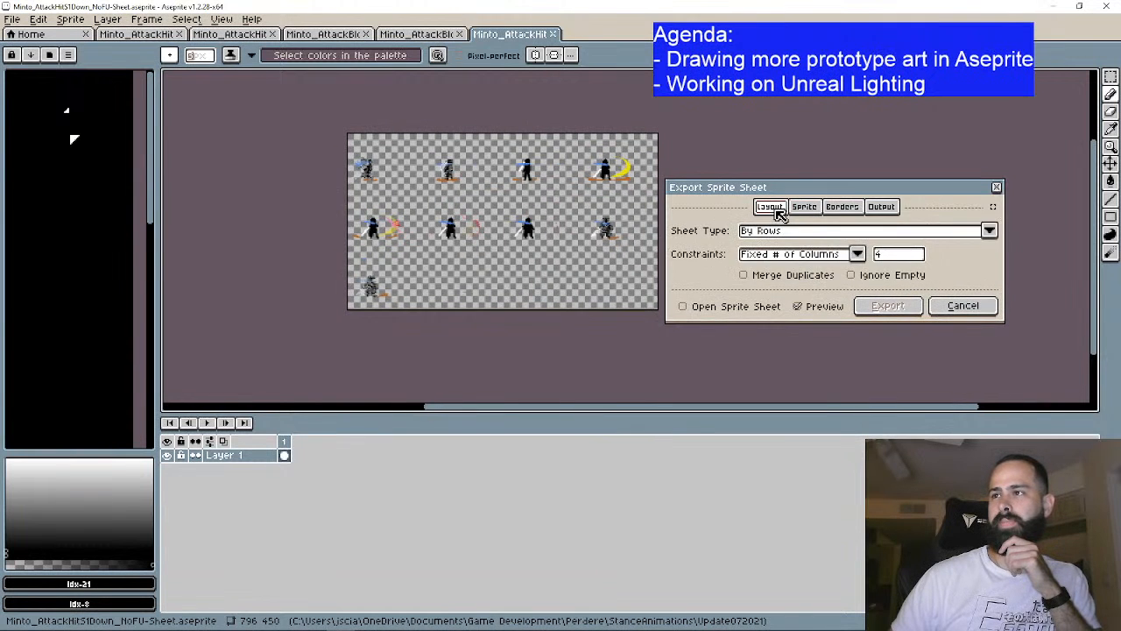
click(804, 207)
click(842, 207)
click(882, 207)
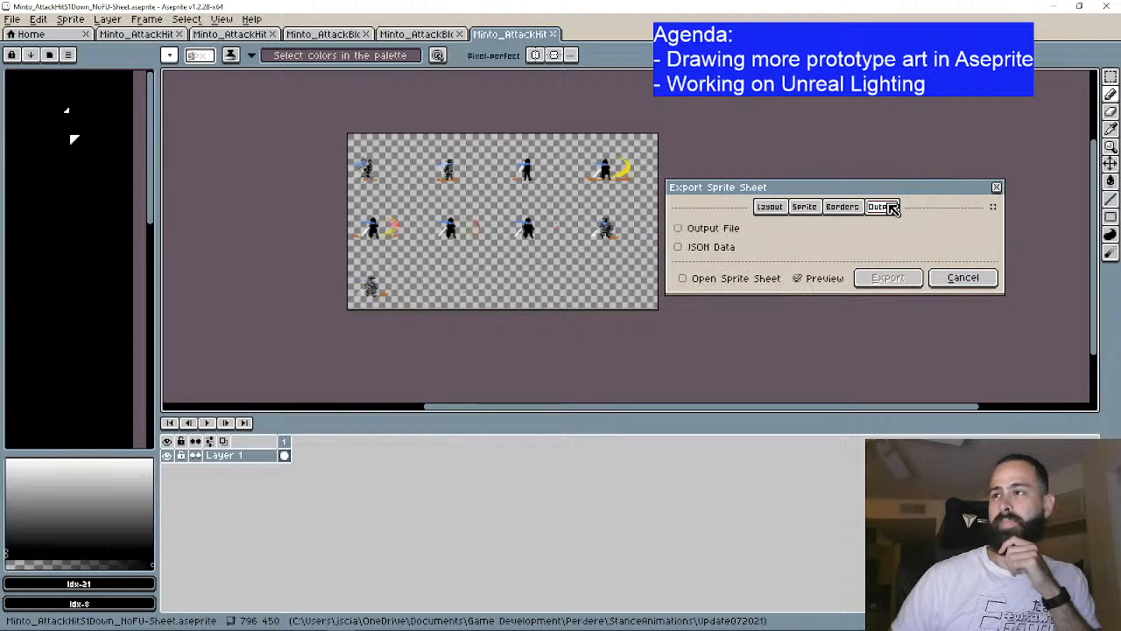
click(713, 228)
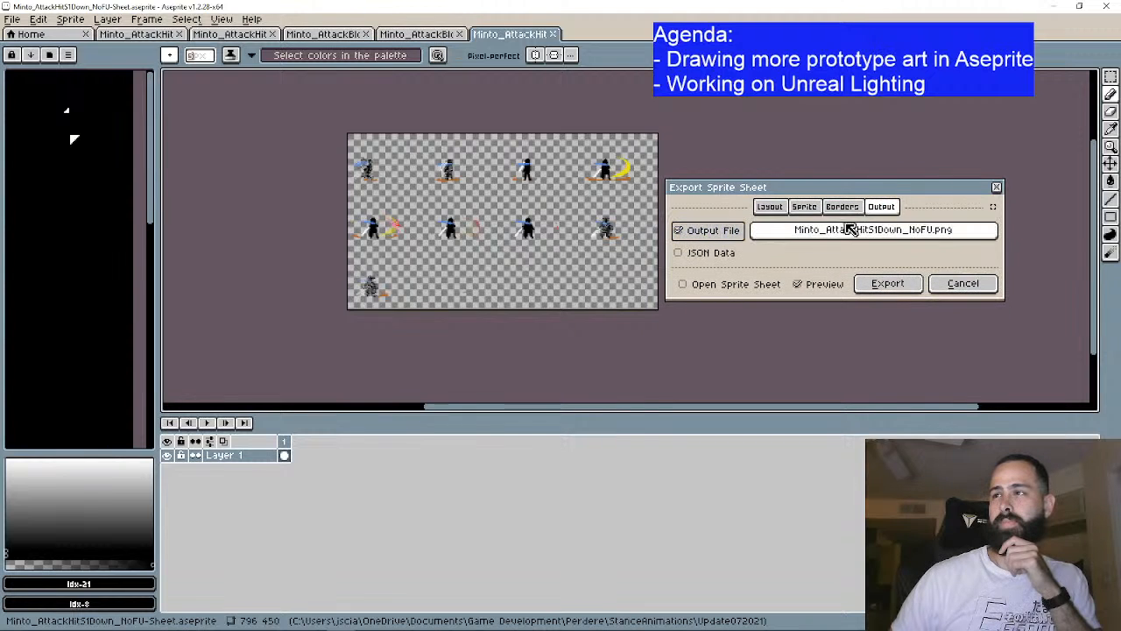
click(887, 283)
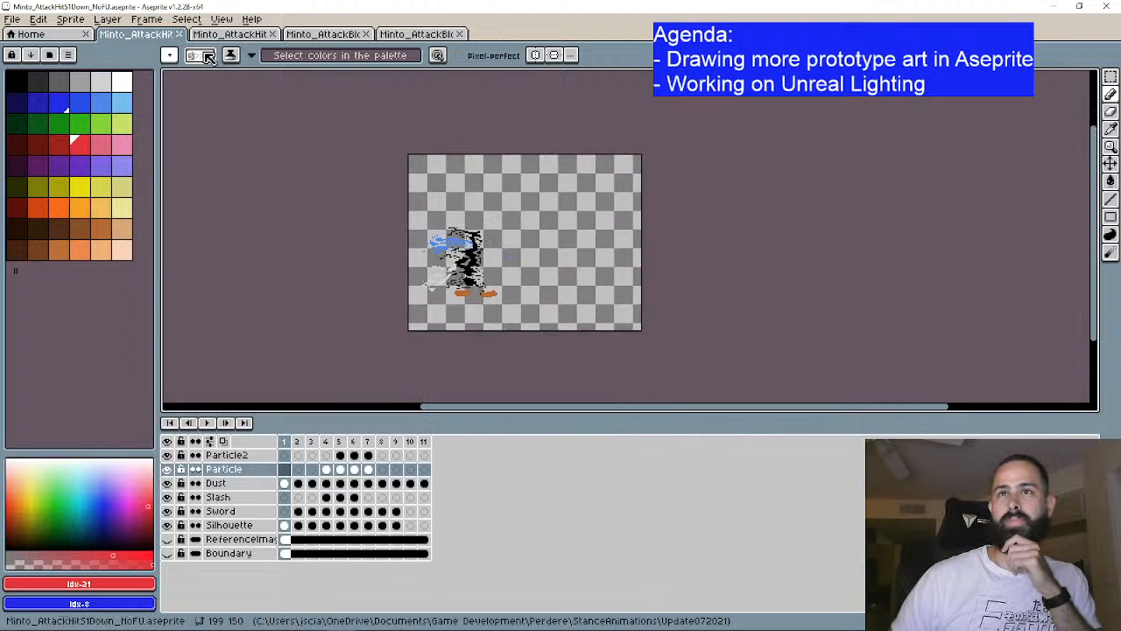
Step: Close the exported NoFU hit sprite and export the FU hit sprite's sheet as Minto_AttackHitS1Down_FU.png
click(178, 34)
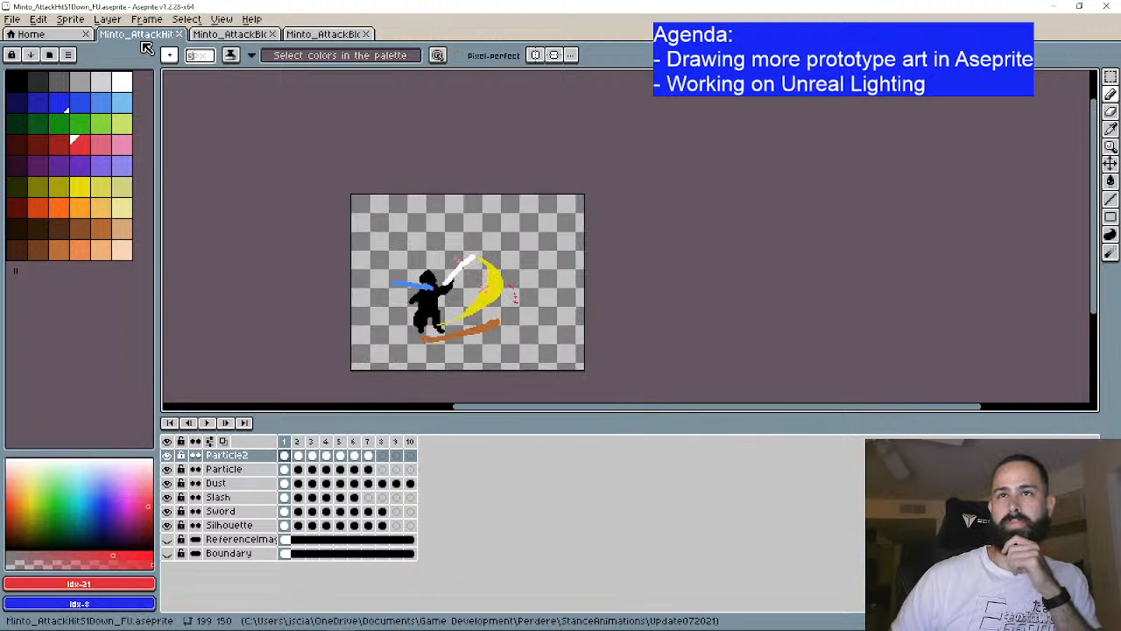
click(13, 19)
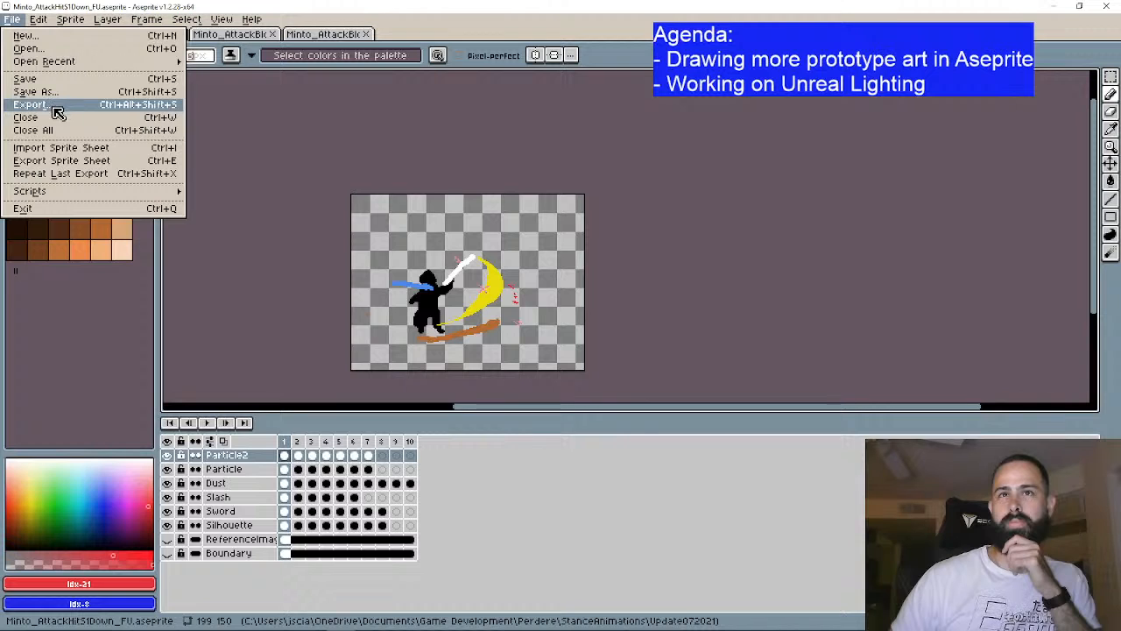
click(61, 160)
scroll(489, 222, down, 3)
mouse_move(489, 221)
mouse_down()
mouse_move(402, 212)
mouse_move(496, 213)
mouse_up()
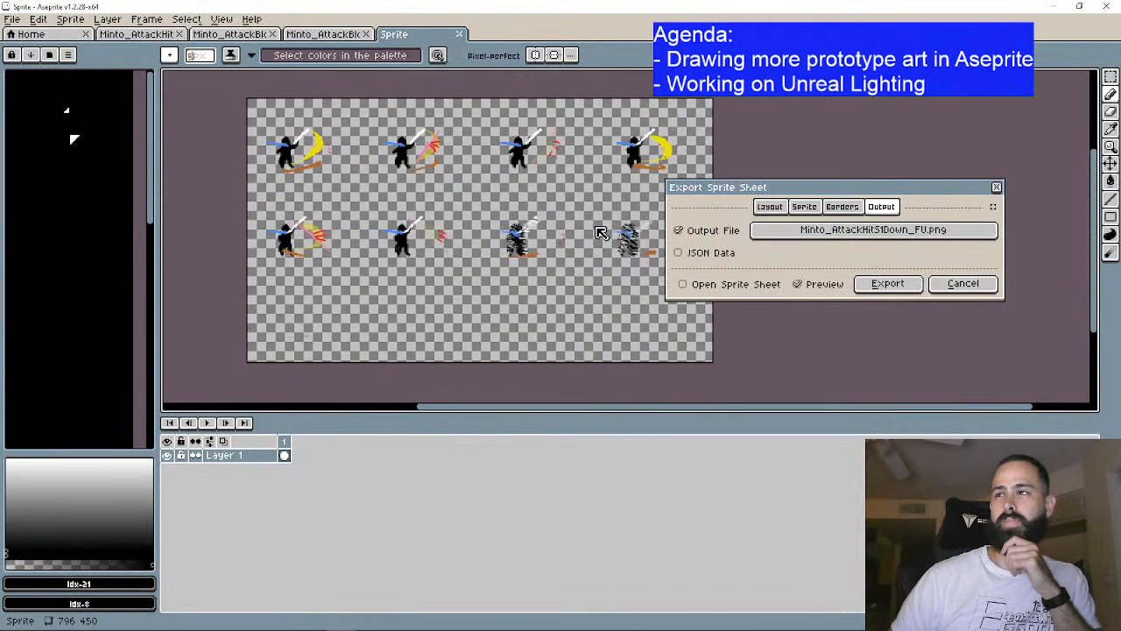
click(907, 286)
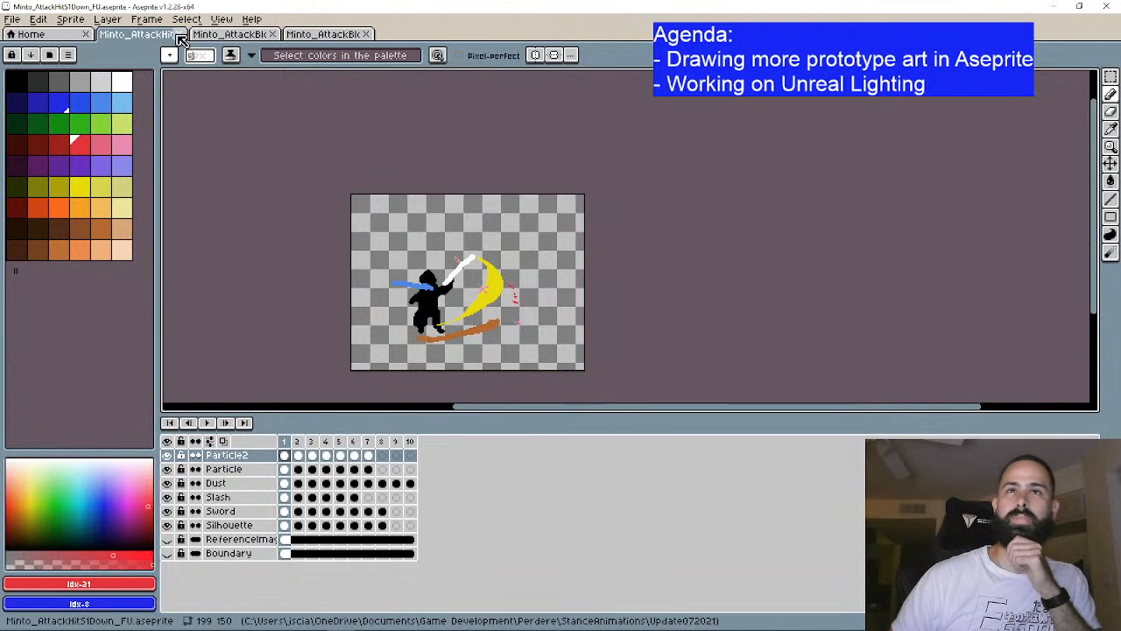
Step: Close the exported FU hit sprite and export the FU block sprite's sheet as Minto_AttackBlockS1Down_FU.png
click(178, 34)
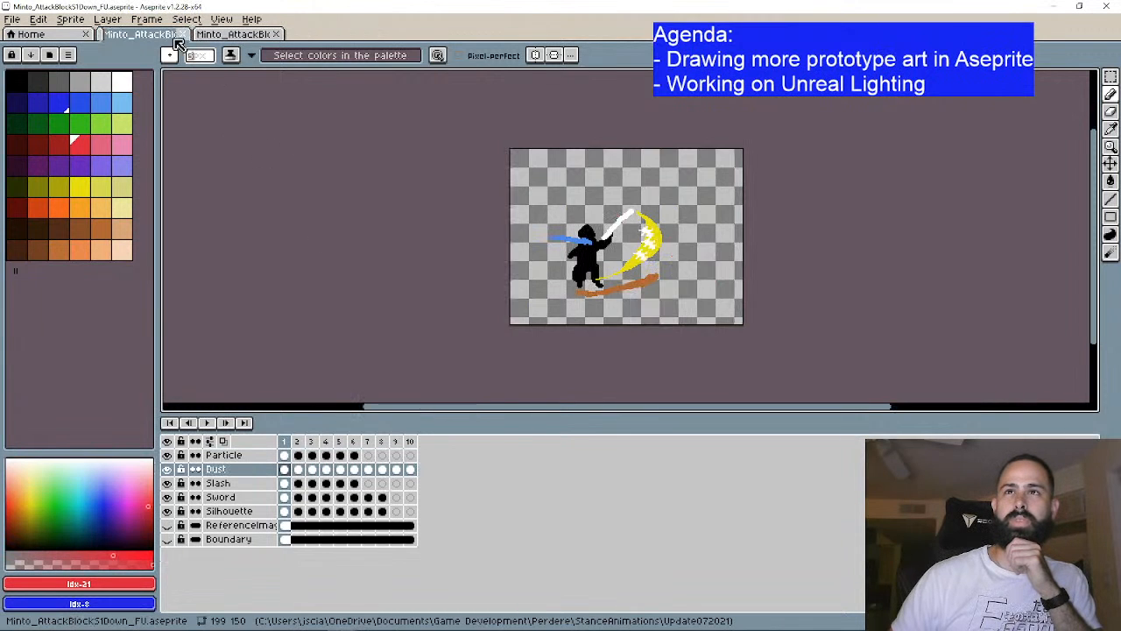
click(11, 18)
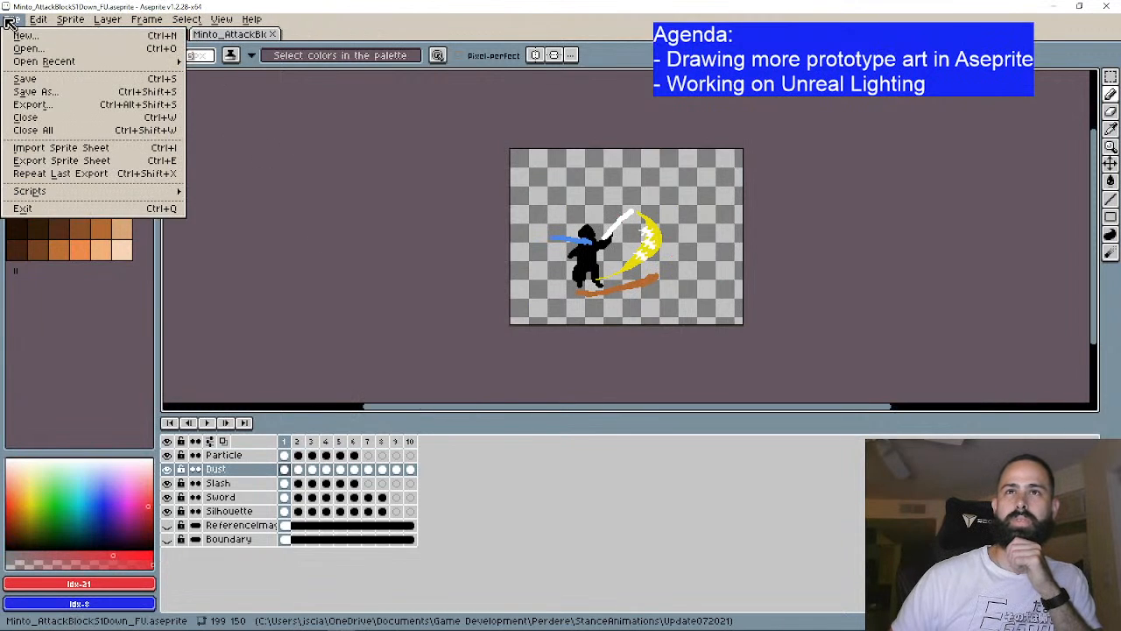
click(66, 160)
drag(615, 187, 479, 214)
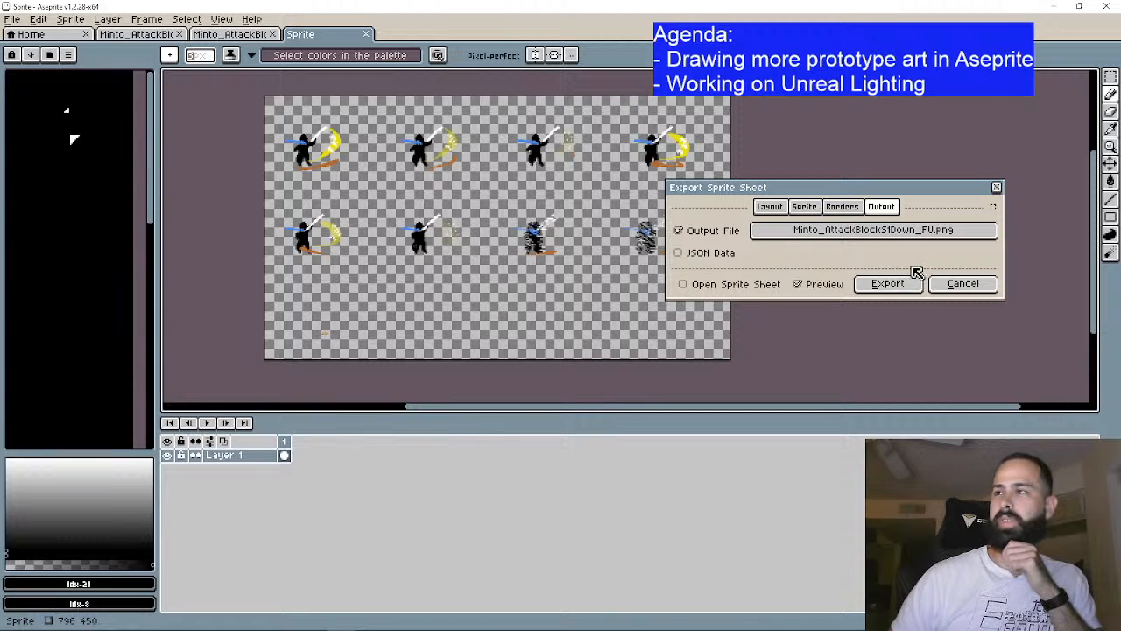
click(887, 283)
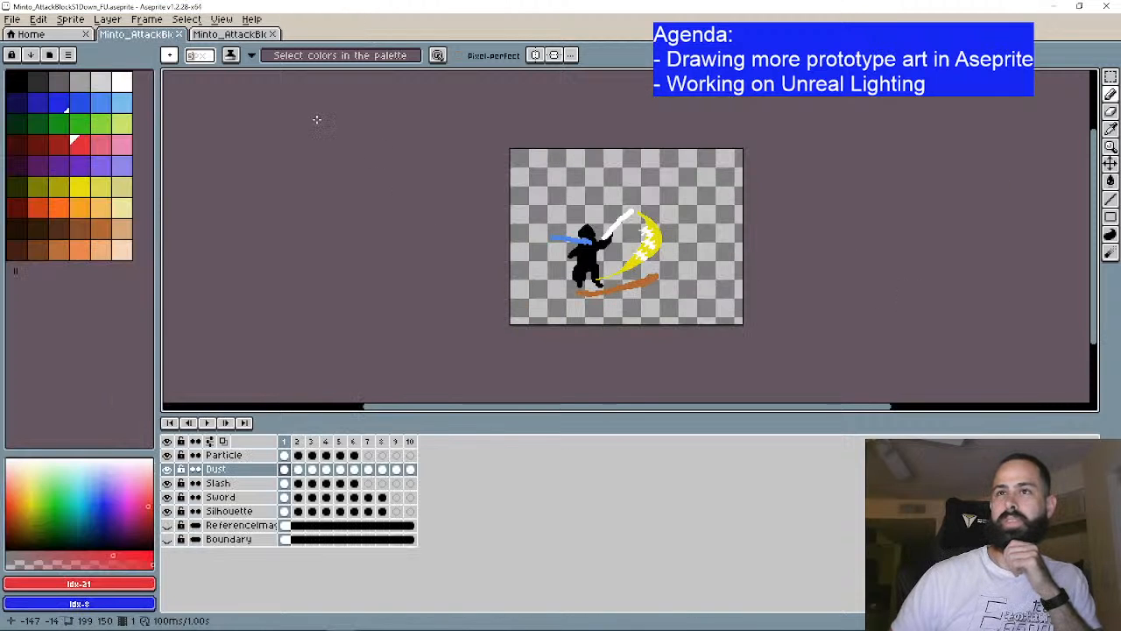
Step: Close the FU block sprite, export the NoFU block sprite's sheet as Minto_AttackBlockS1Down_NoFU.png, and close that sprite too
click(178, 34)
click(13, 19)
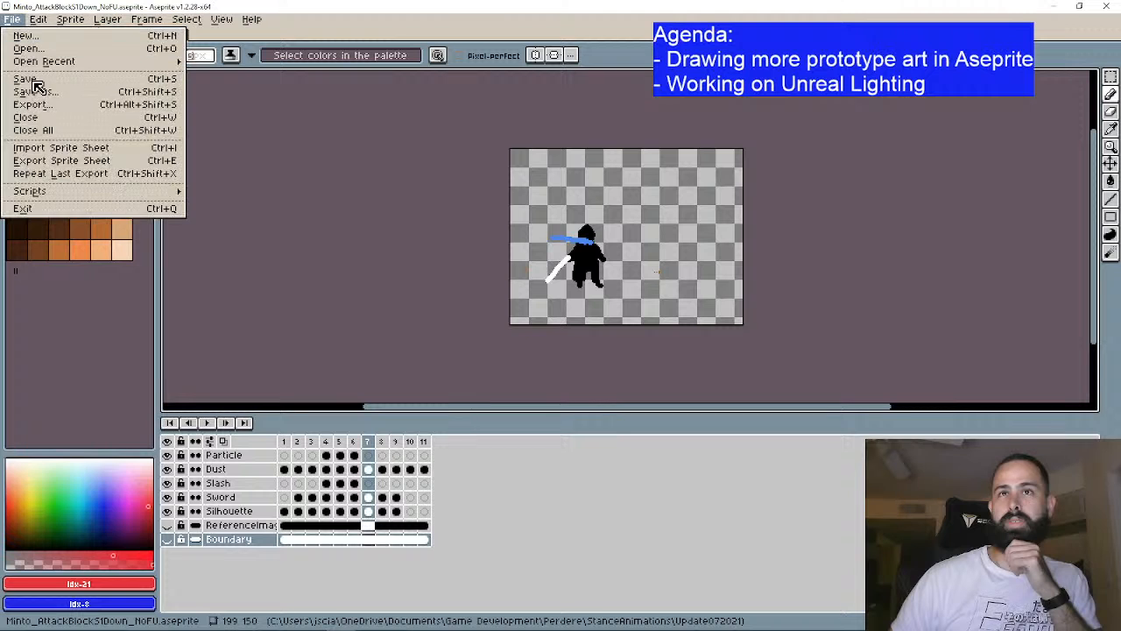
click(52, 160)
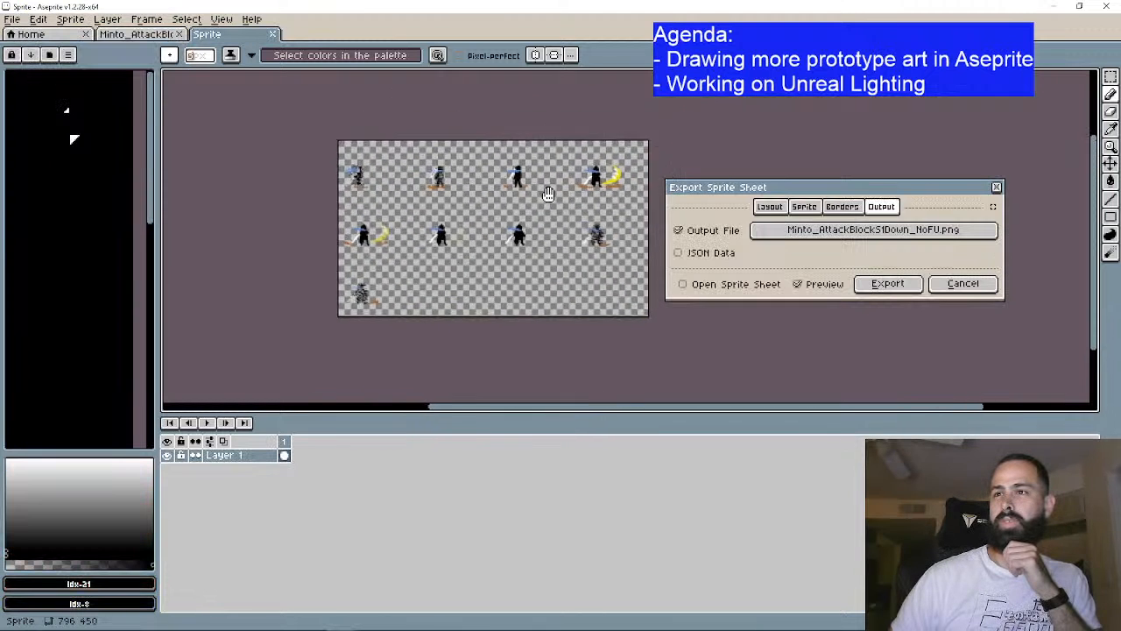
click(881, 287)
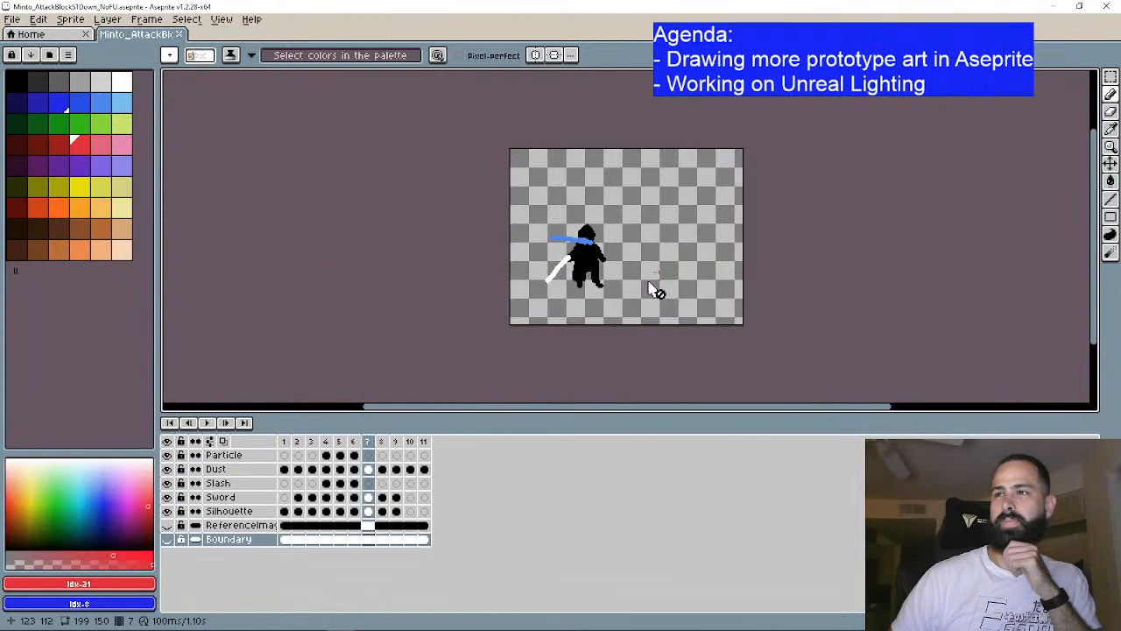
click(182, 35)
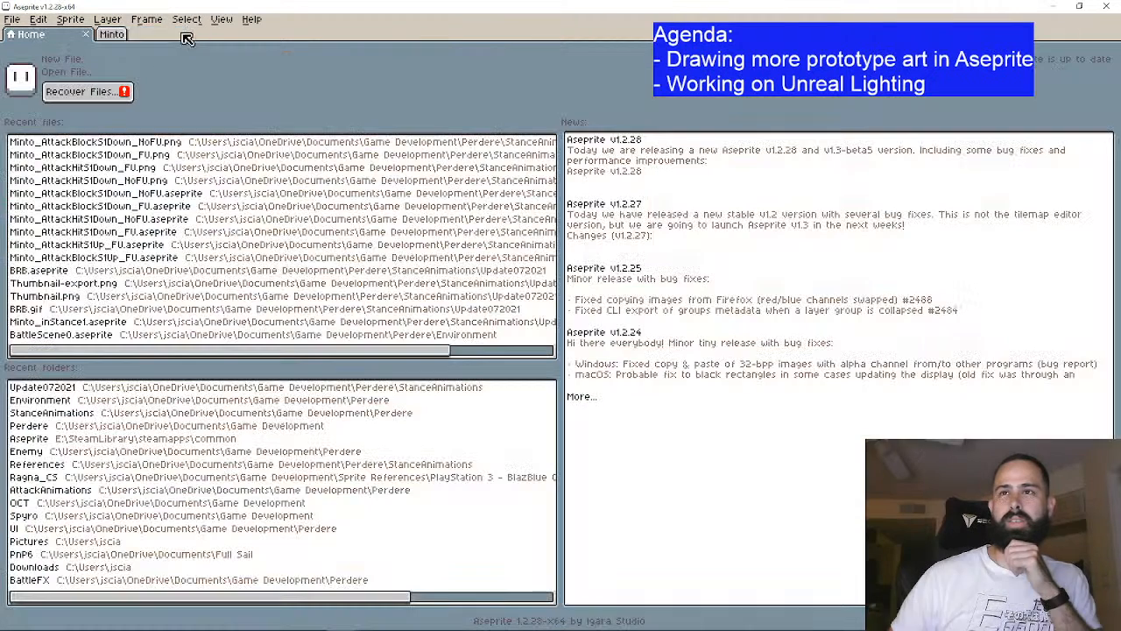
Step: Switch to Unreal, import the four downward hit and block sheets into Textures/Minto, and apply the Paper2D texture settings to them
key(alt+Tab)
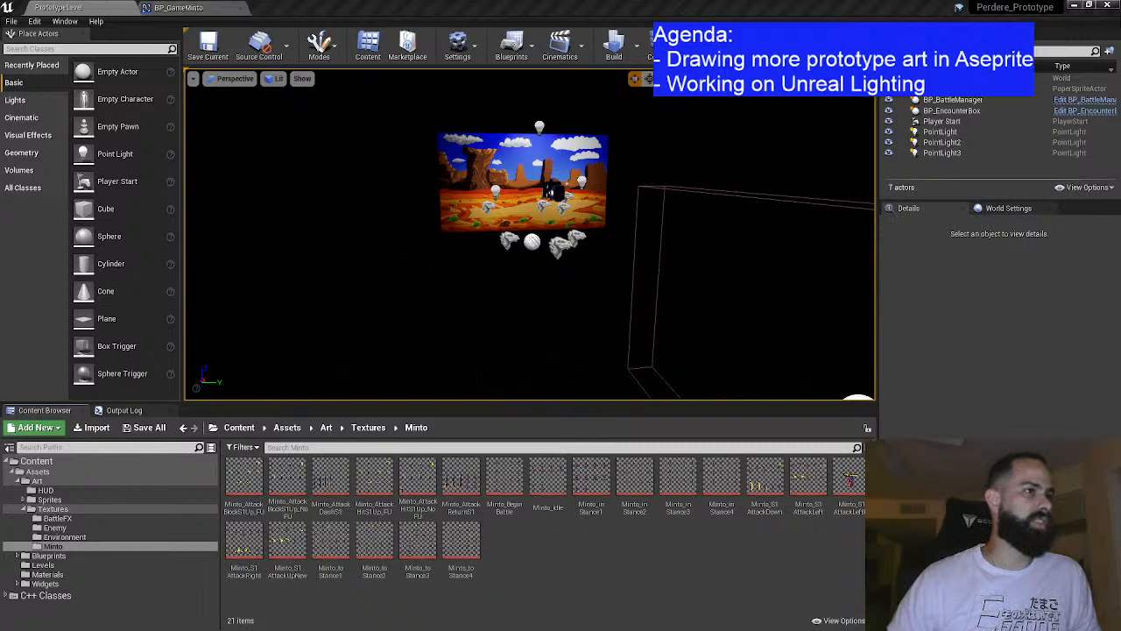
drag(554, 545, 605, 543)
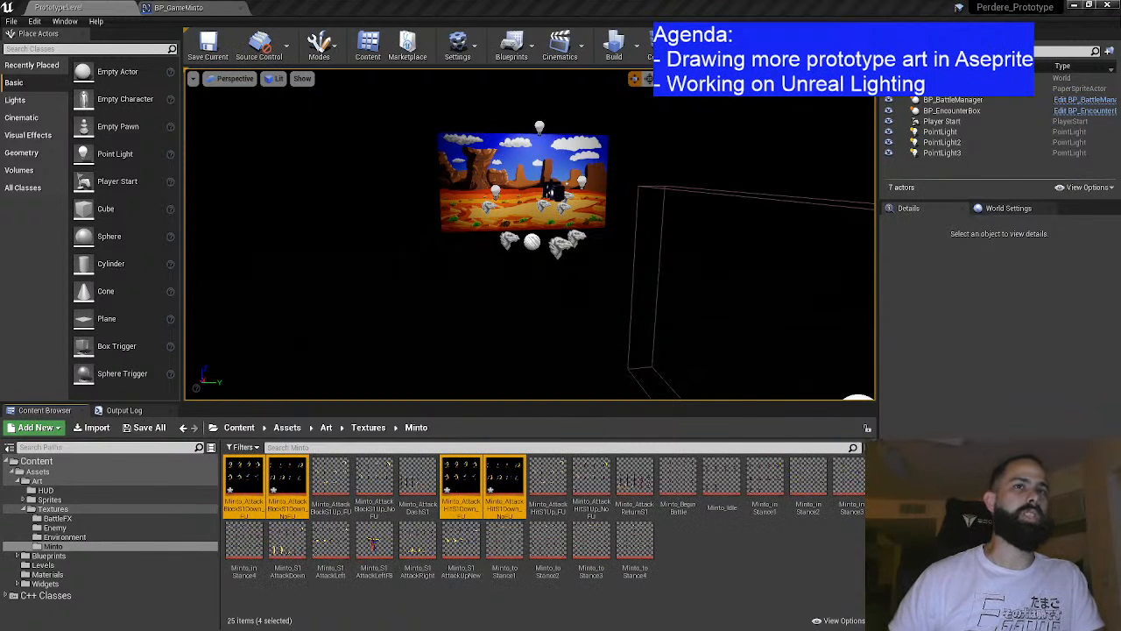
right_click(293, 483)
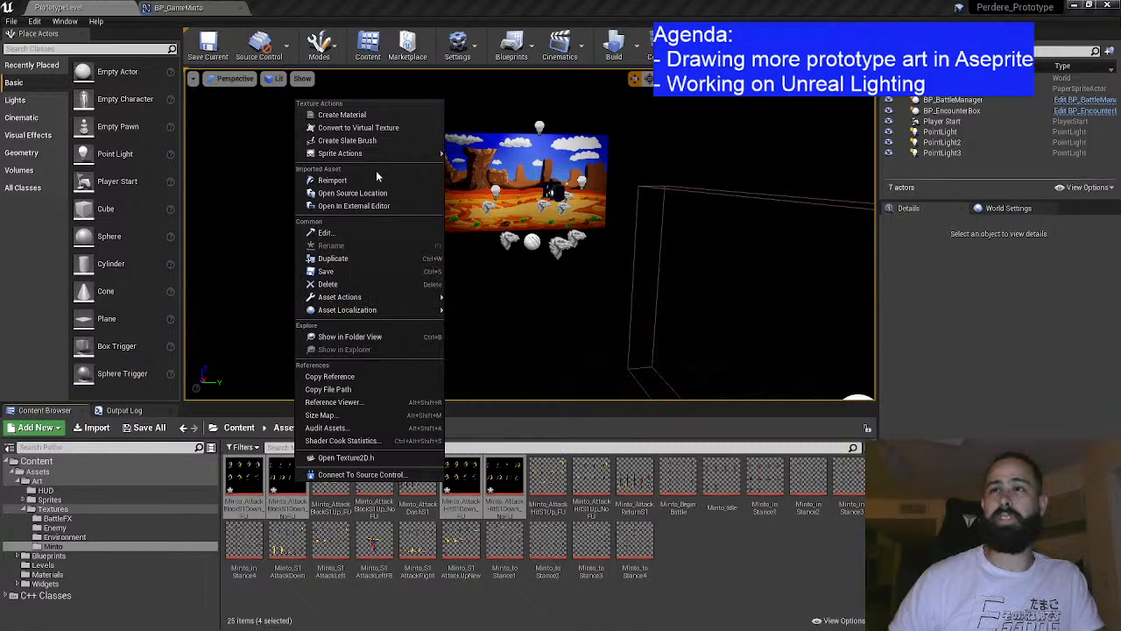
click(489, 181)
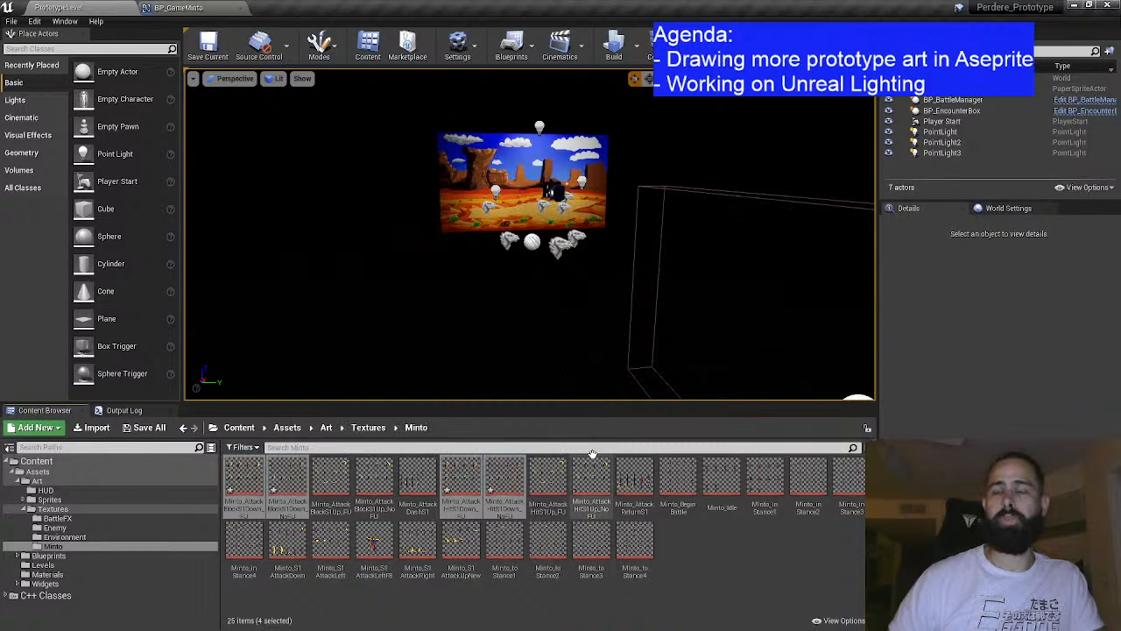
Step: Return to Aseprite and check the canvas size of Minto_AttackBlockS1Down_NoFU.aseprite, leaving it unmodified and closed
click(261, 473)
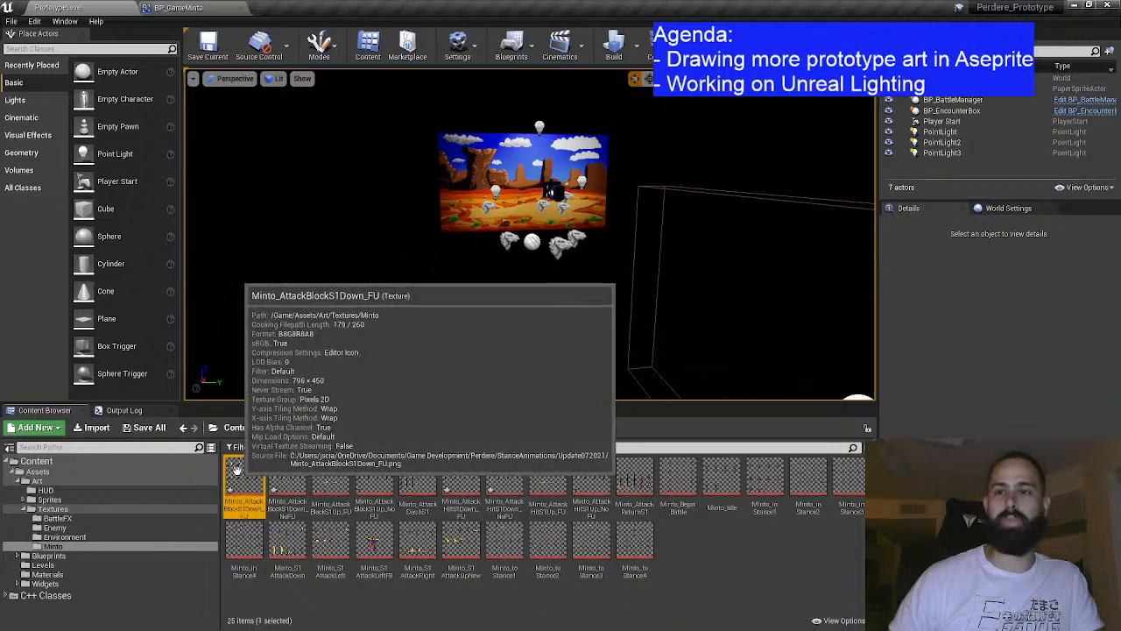
key(alt+Tab)
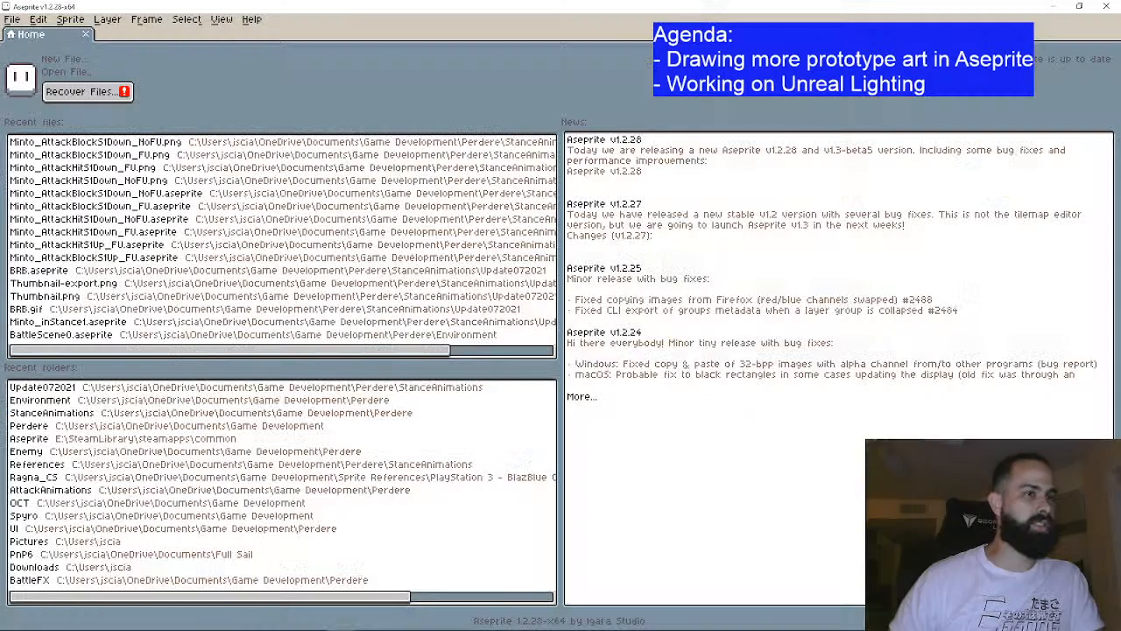
click(140, 147)
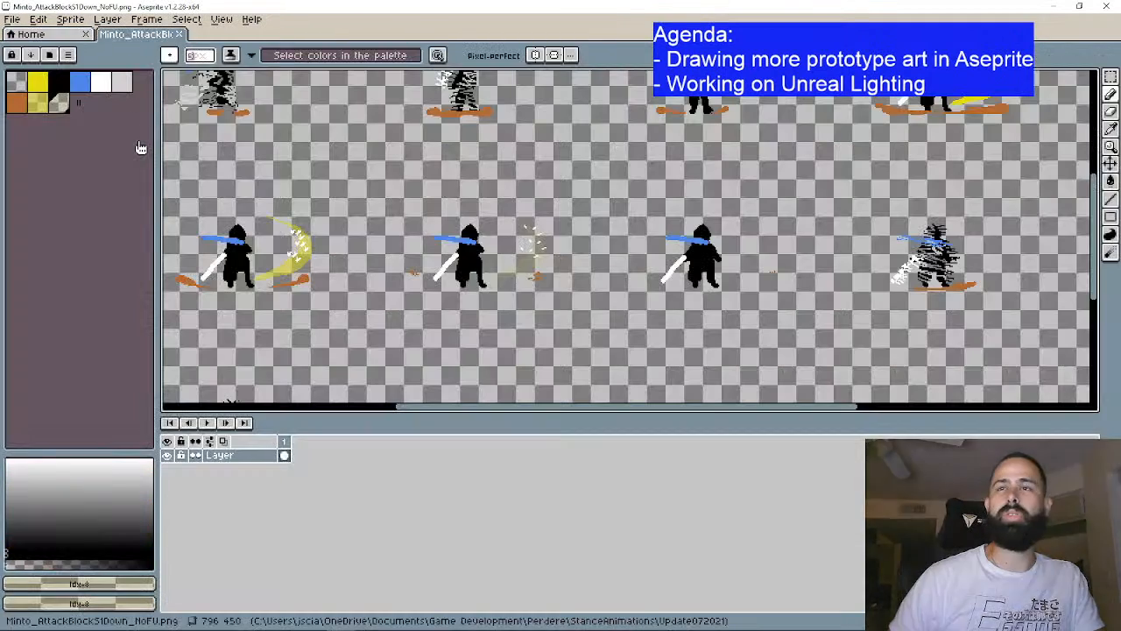
key(ctrl+w)
click(175, 193)
drag(390, 165, 303, 155)
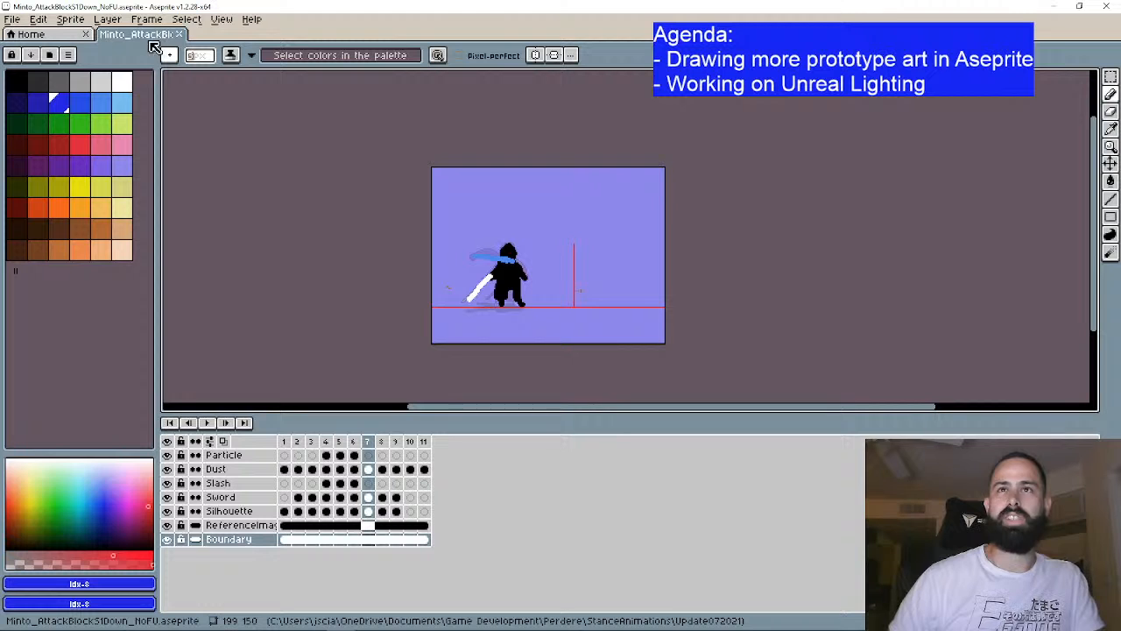
click(73, 19)
click(97, 96)
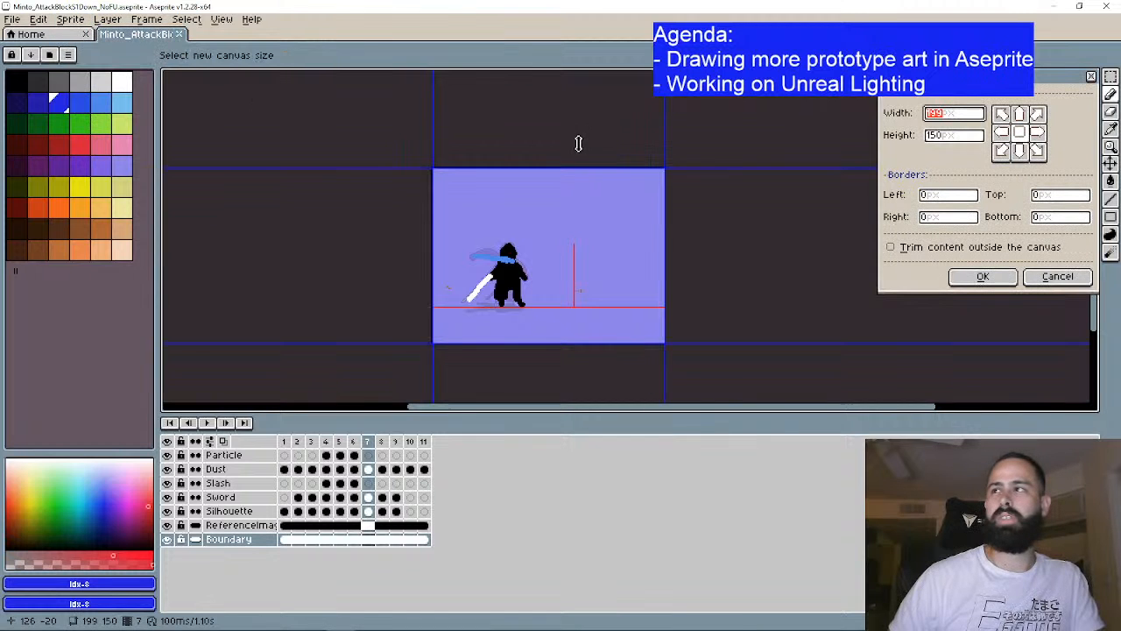
click(1058, 277)
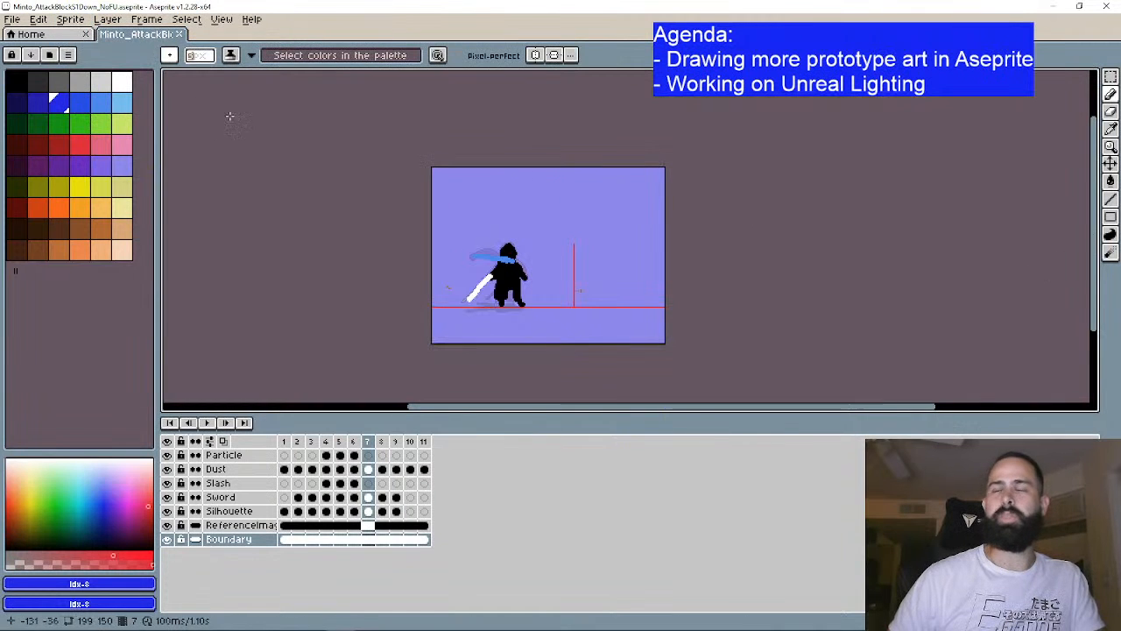
click(179, 35)
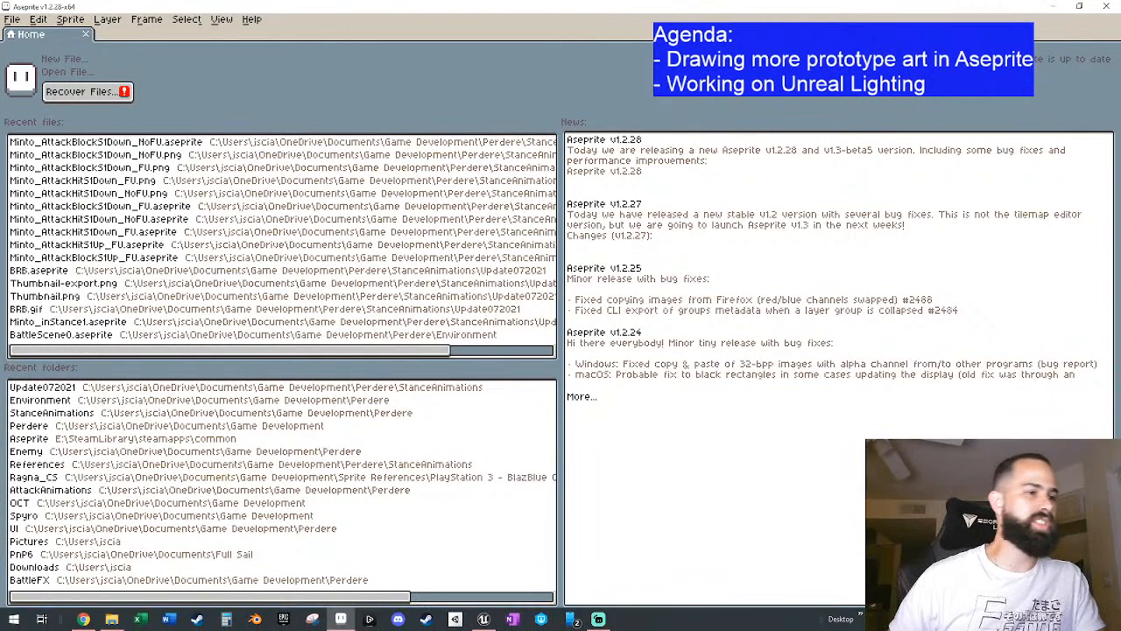
Step: In Unreal, extract sprites from the Minto_AttackBlockS1Down_FU texture in Grid mode with cell width 199 and cell height 150
key(alt+Tab)
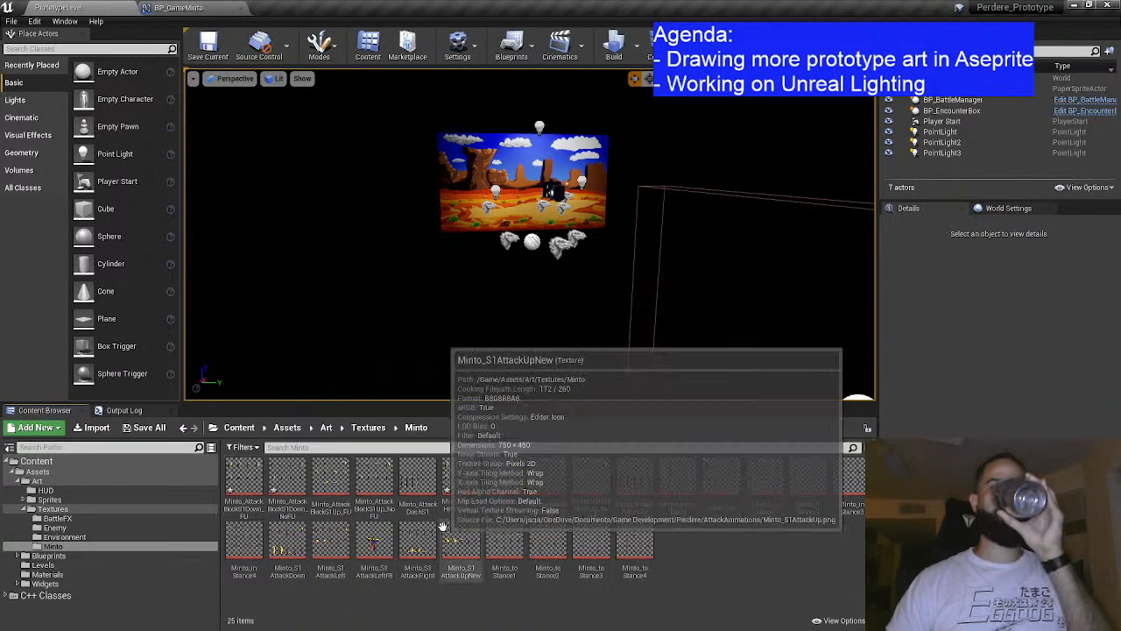
right_click(242, 474)
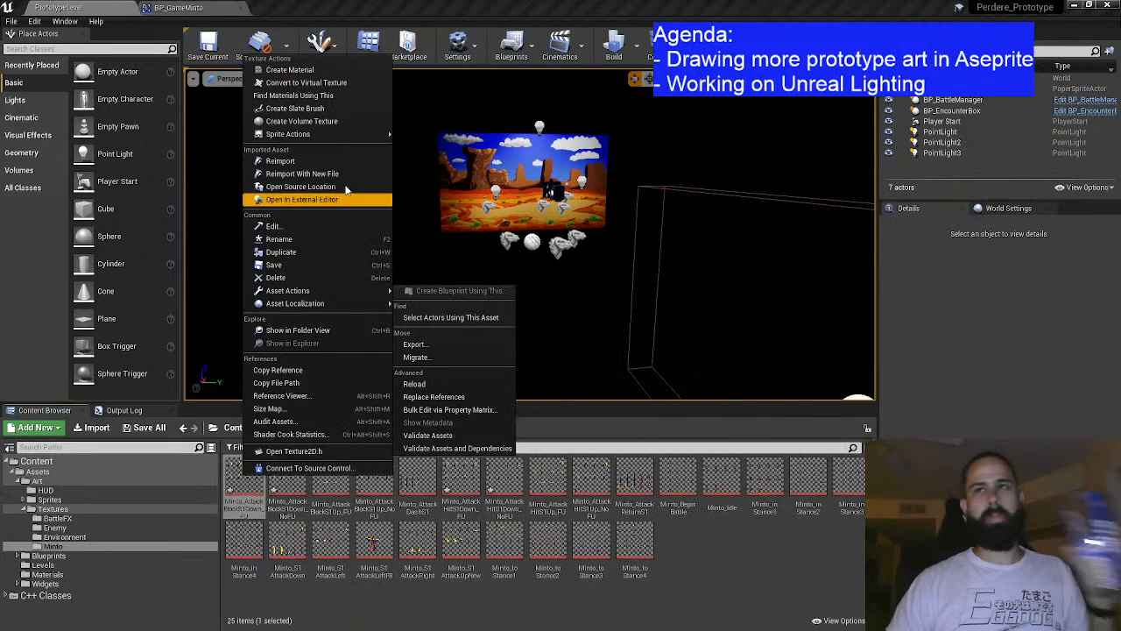
mouse_move(360, 135)
click(433, 145)
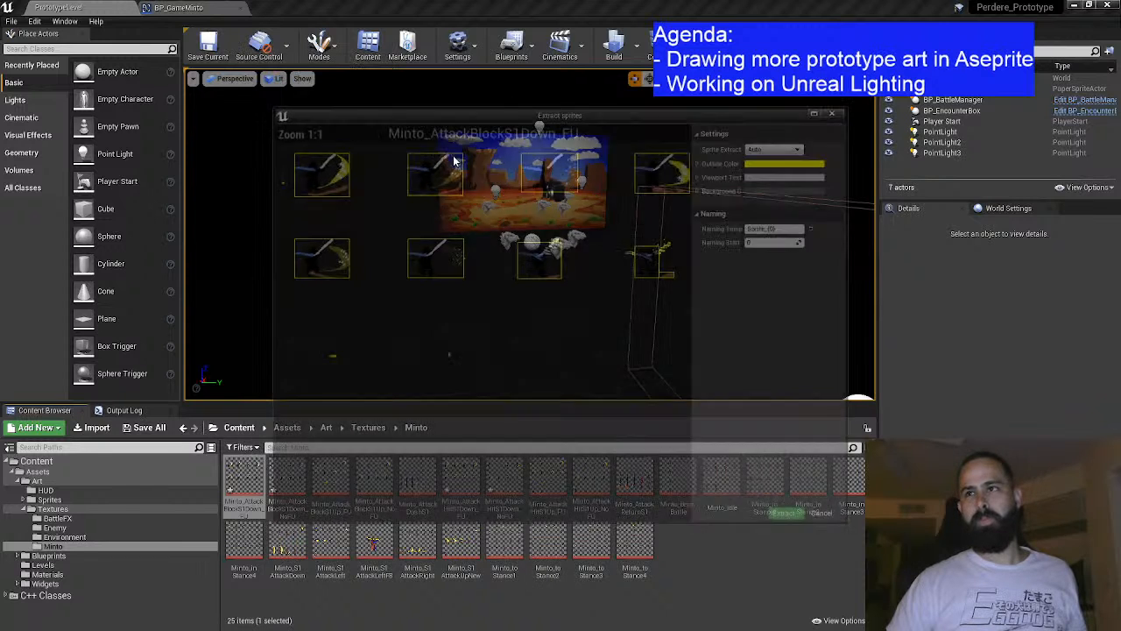
click(727, 146)
click(727, 166)
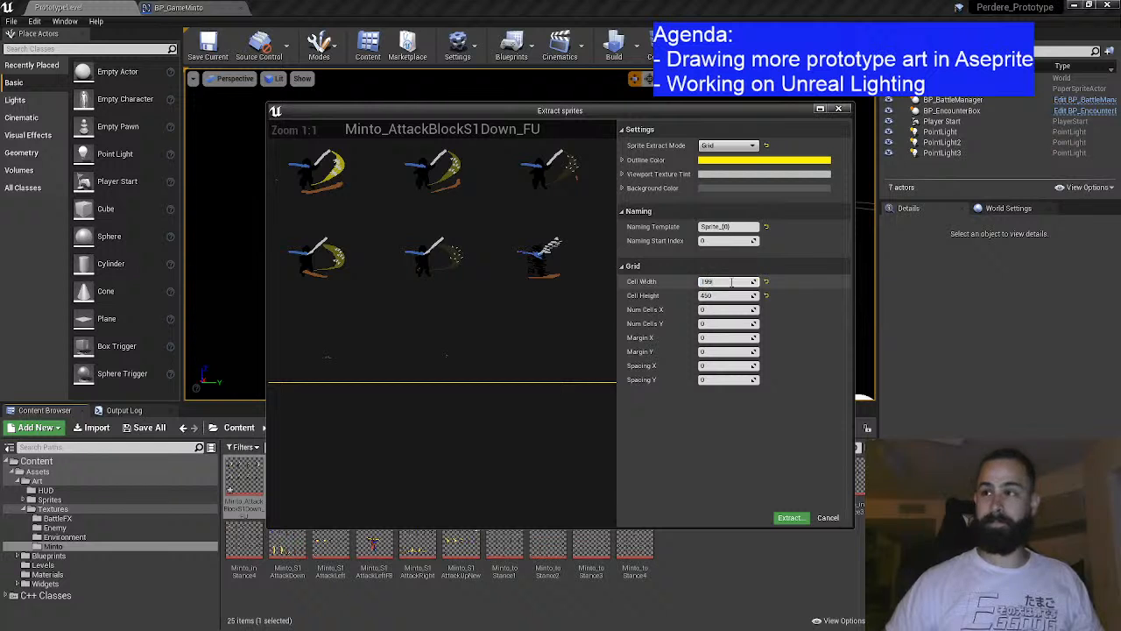
click(791, 517)
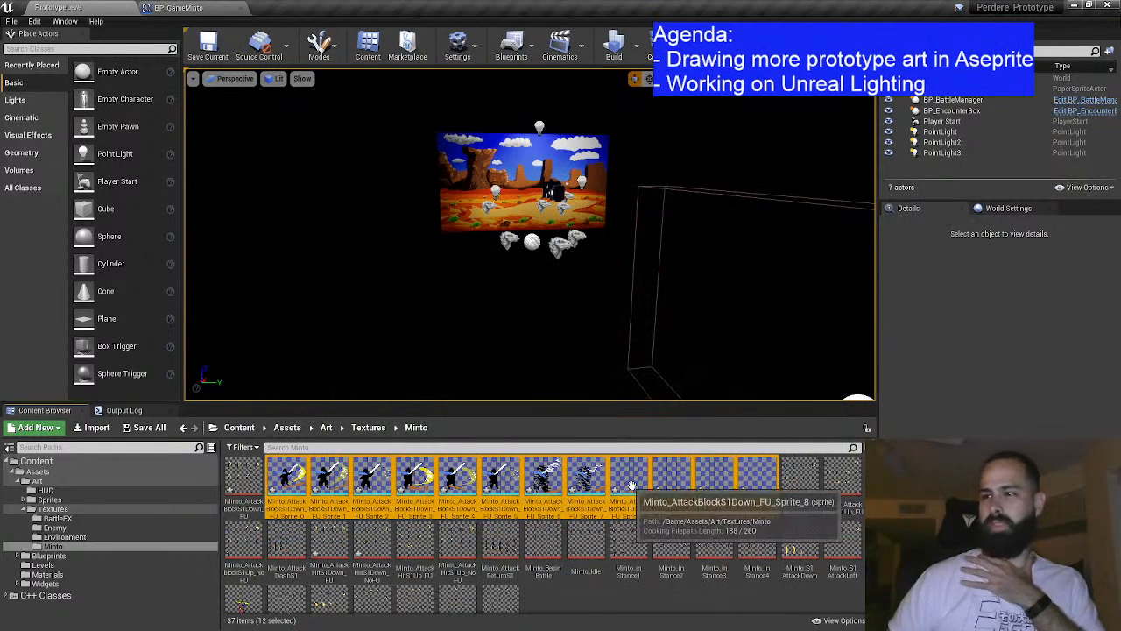
Step: Inspect extracted sprites 9, 10 and 11 of Minto_AttackBlockS1Down_FU individually to identify empty frames
click(722, 482)
double_click(670, 470)
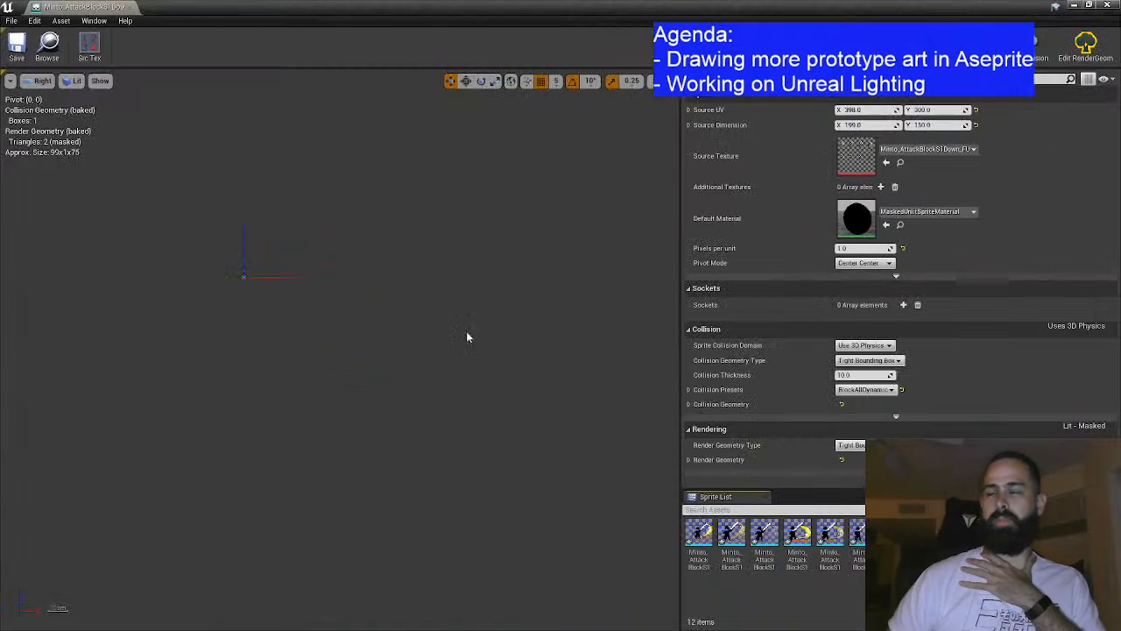
click(133, 8)
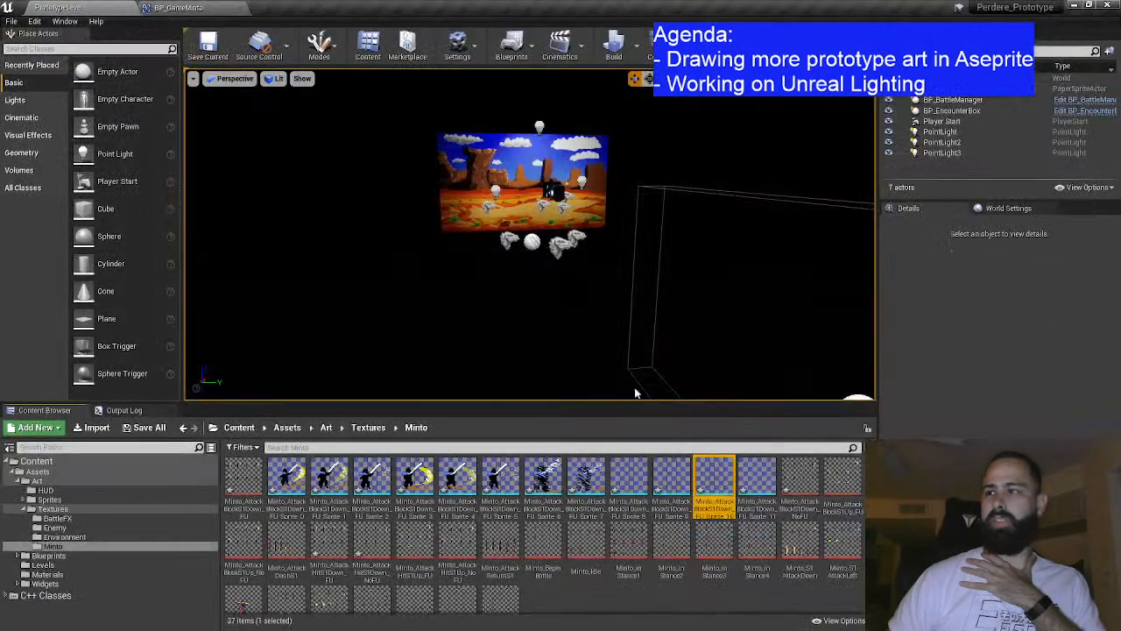
click(662, 478)
double_click(662, 478)
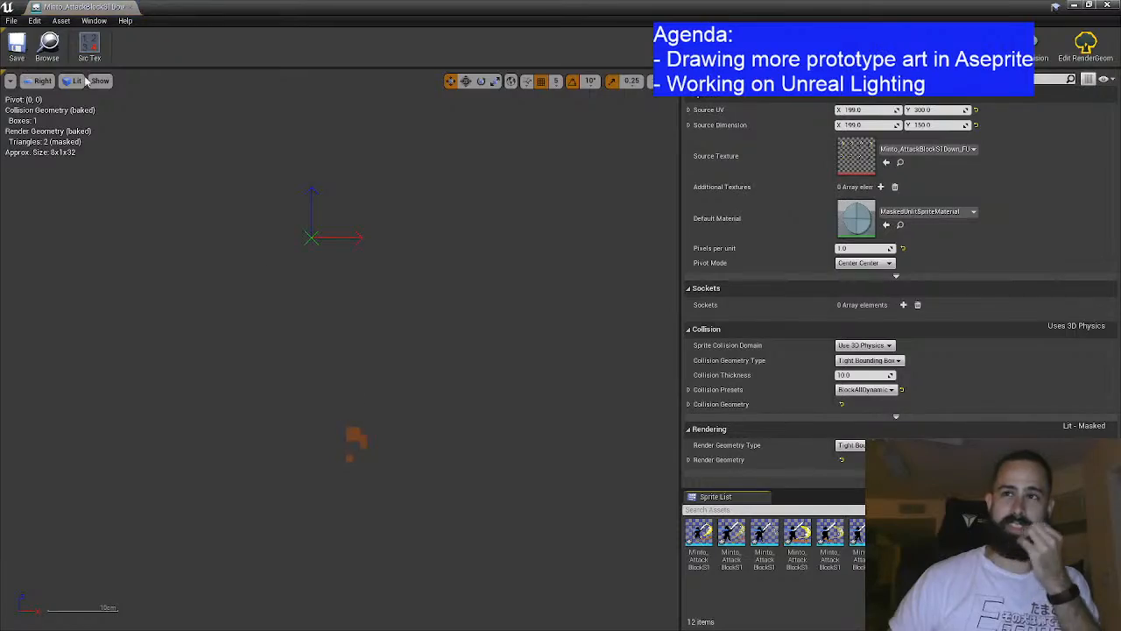
click(132, 8)
click(711, 478)
click(748, 474)
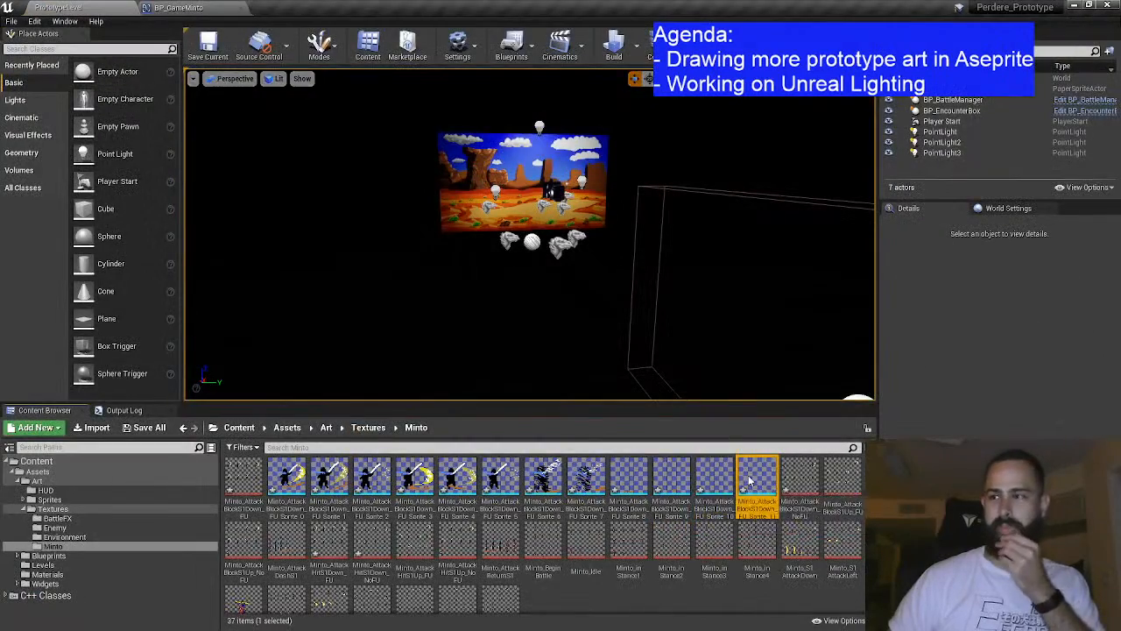
double_click(747, 474)
click(132, 8)
Step: Delete the surplus extracted sprites 10 and 11 of Minto_AttackBlockS1Down_FU
click(716, 495)
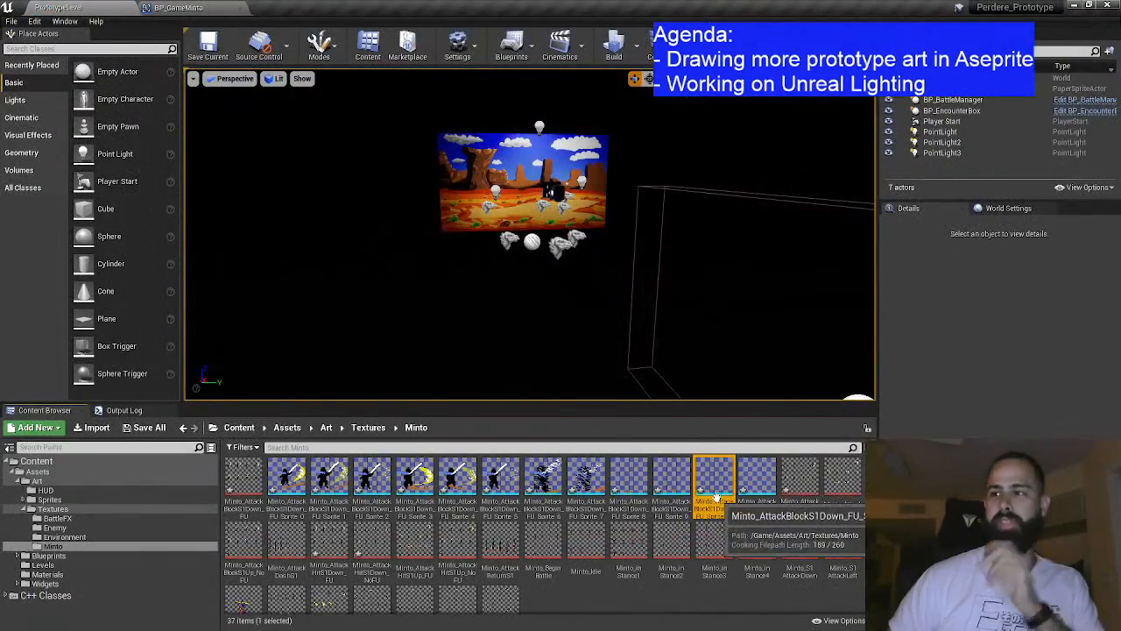
key(Delete)
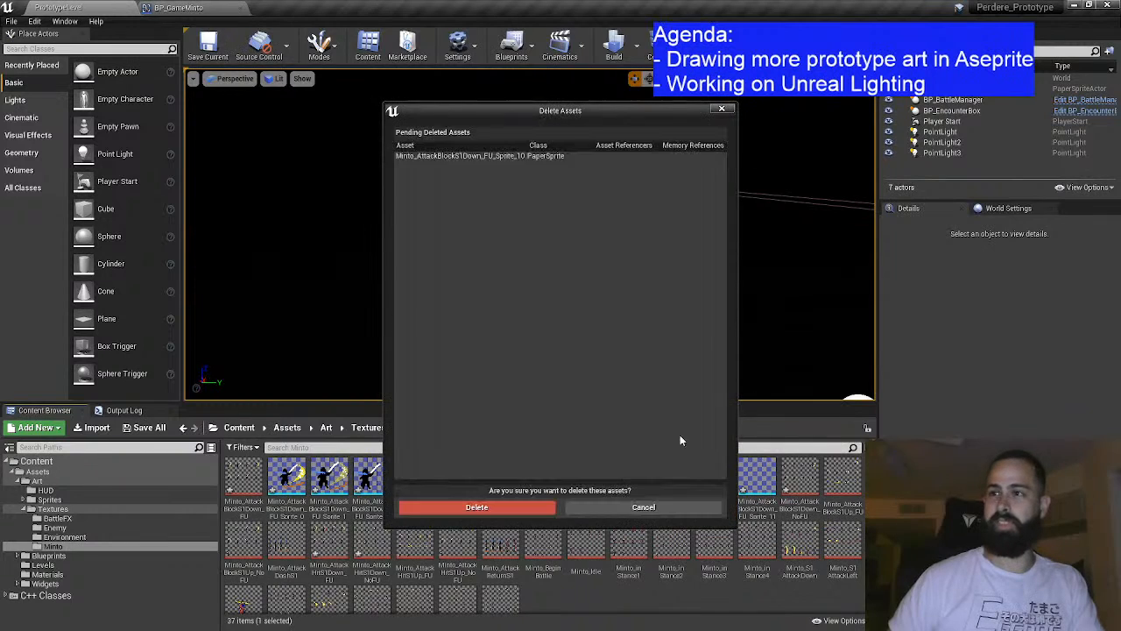
click(531, 510)
click(713, 473)
key(Delete)
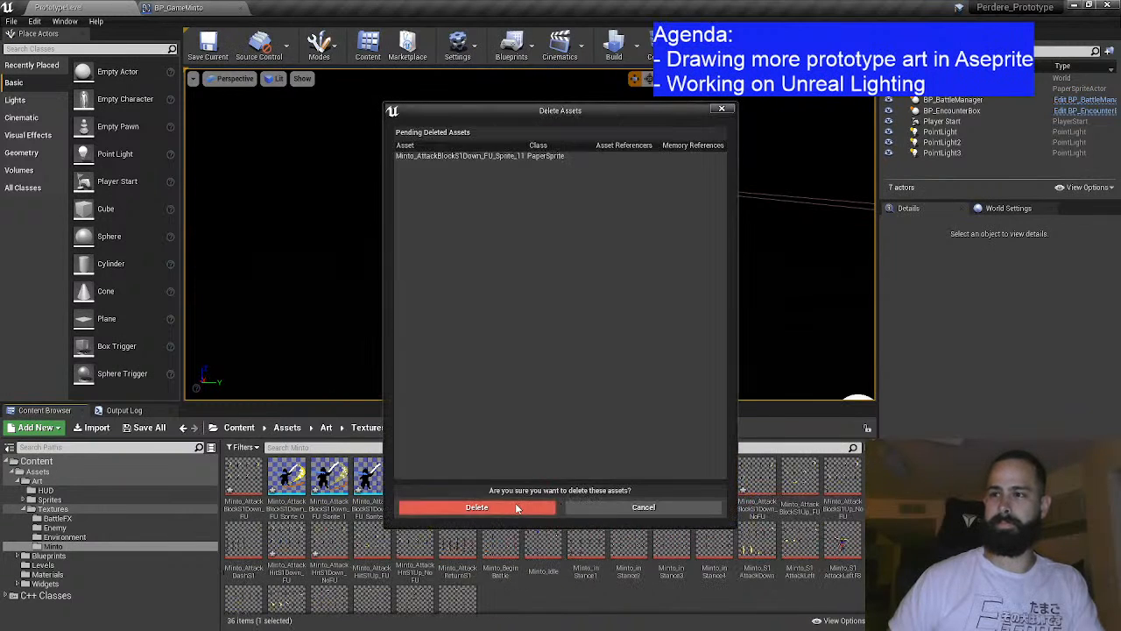
click(518, 507)
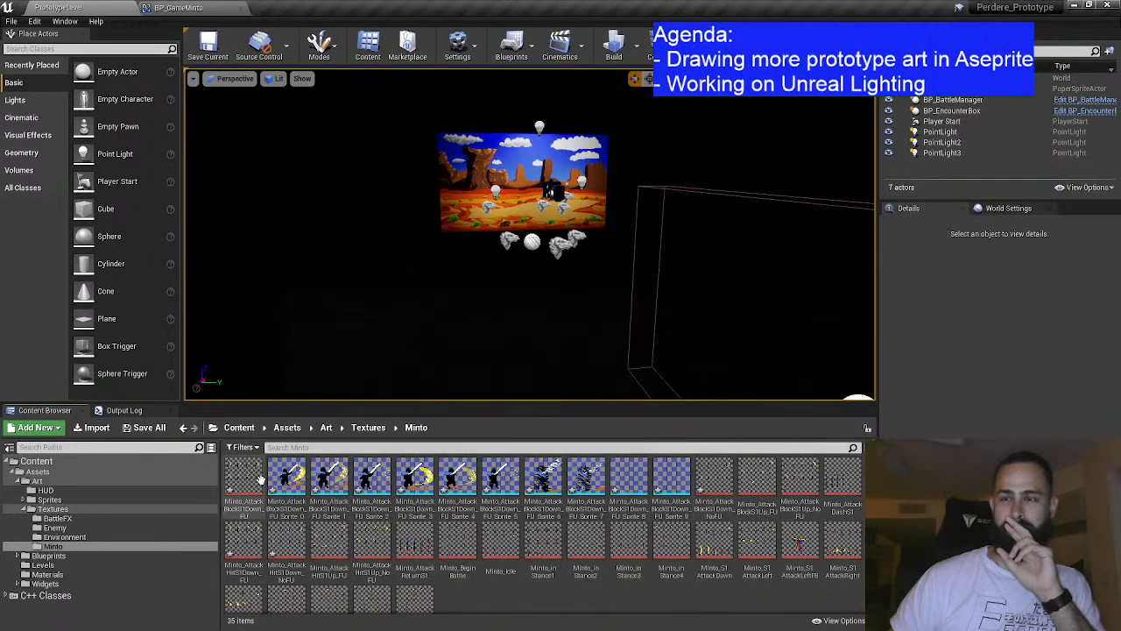
Step: Move the ten remaining Minto_AttackBlockS1Down_FU sprites from Textures/Minto into the Sprites/Minto/Stance1/AttackDown folder
click(287, 480)
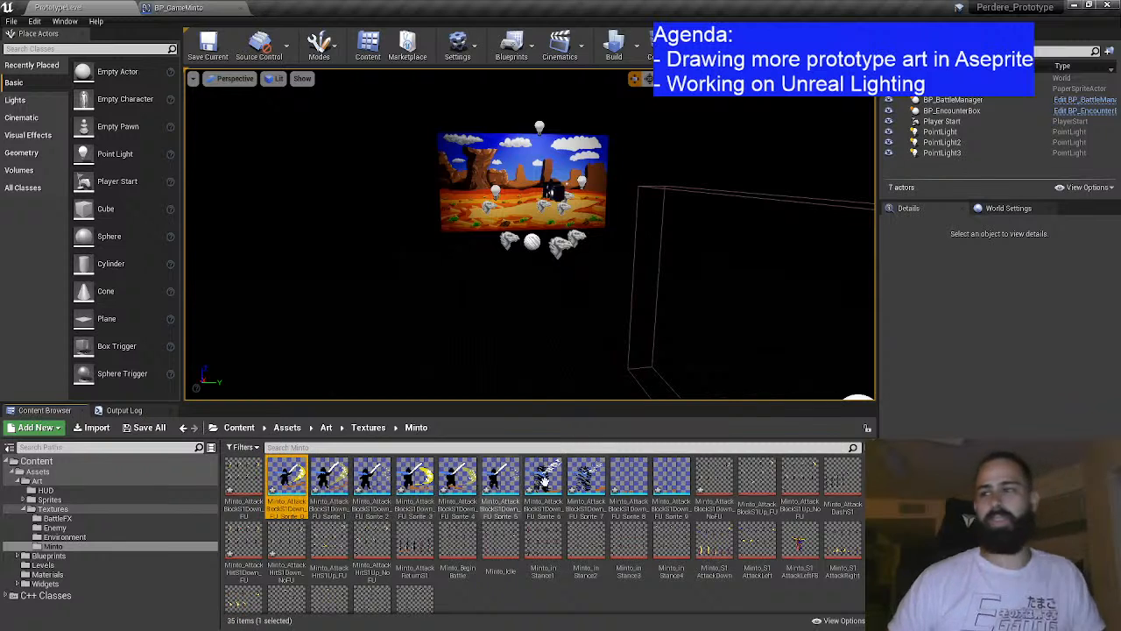
shift+click(679, 481)
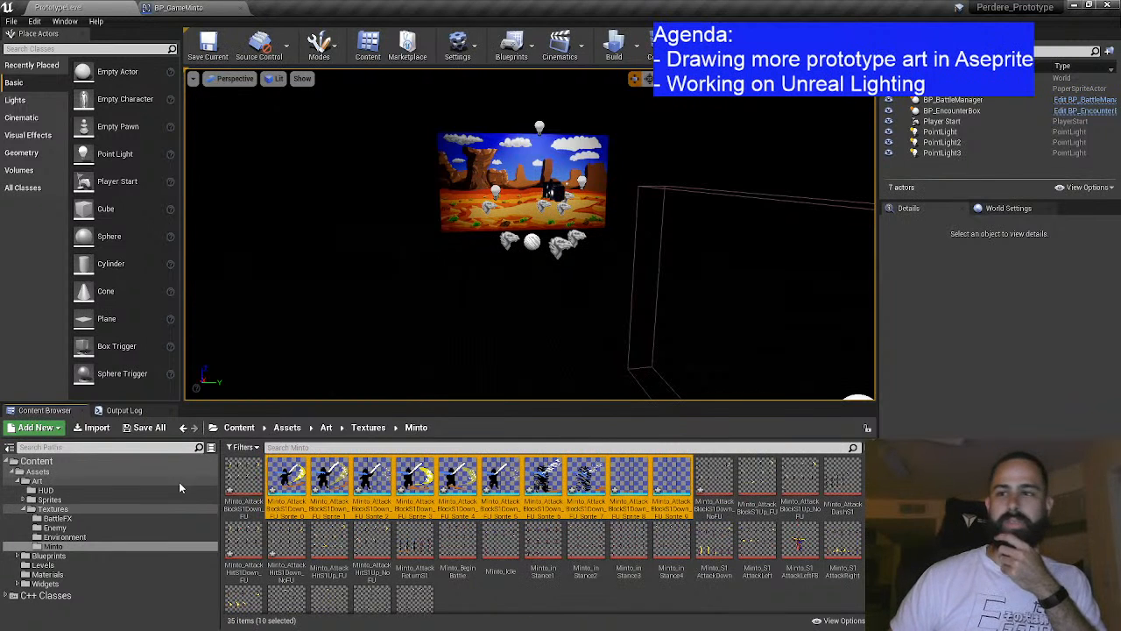
click(24, 499)
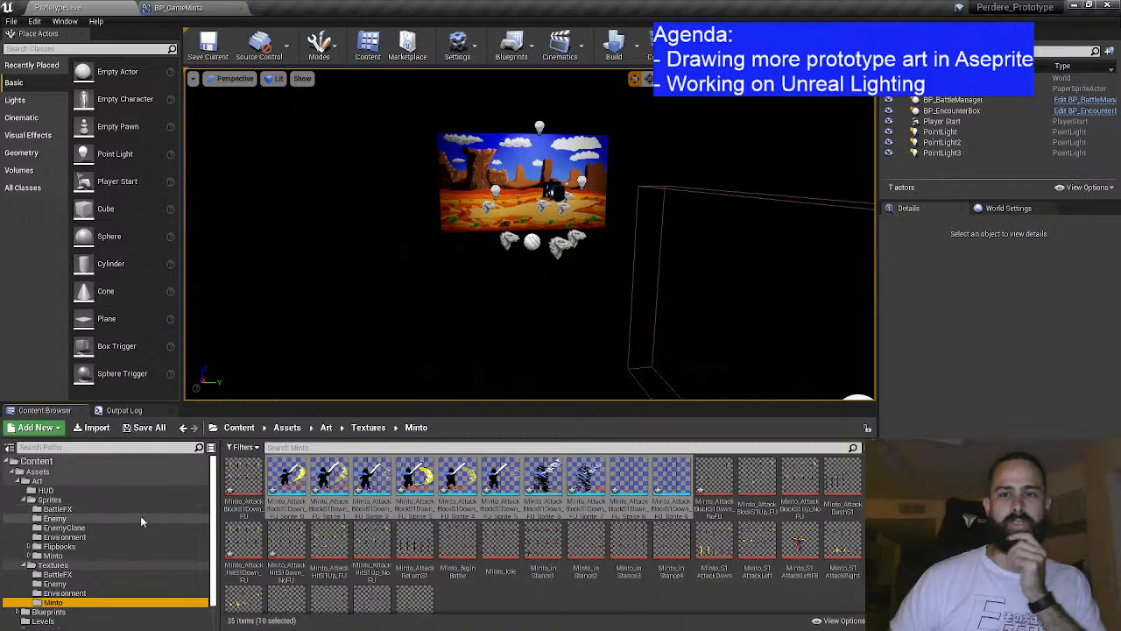
click(29, 555)
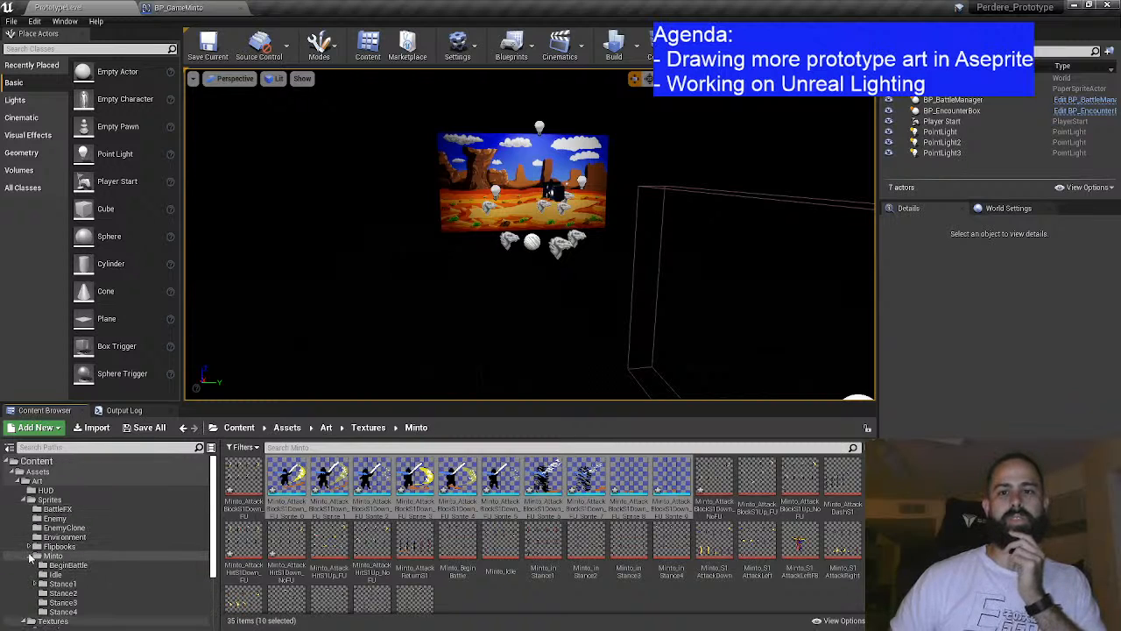
scroll(123, 522, down, 1)
click(34, 565)
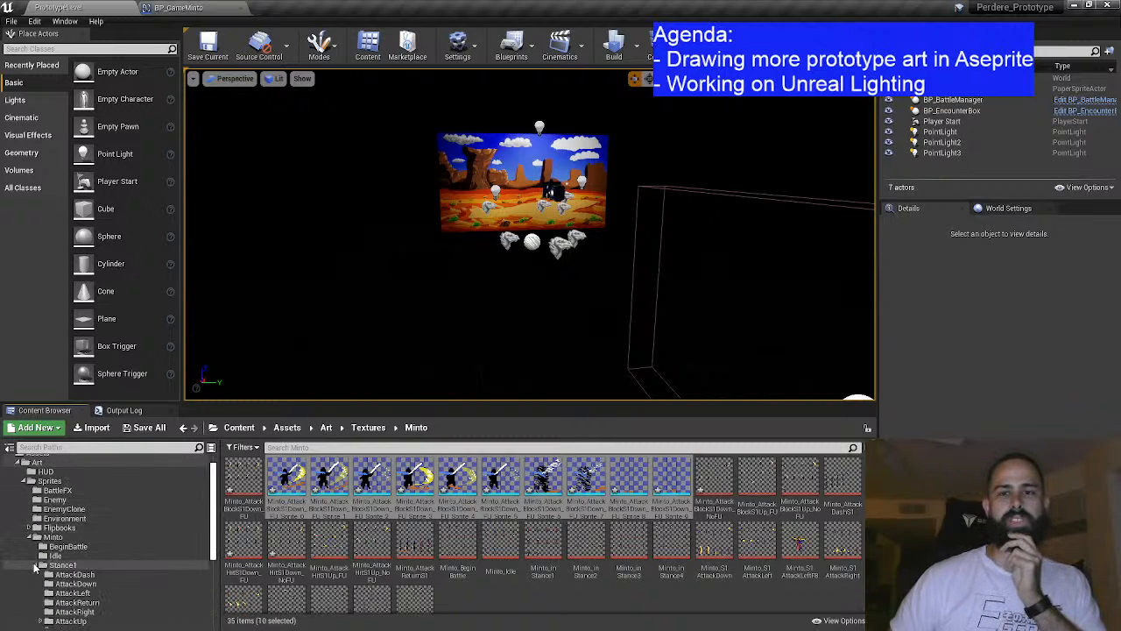
scroll(165, 540, down, 2)
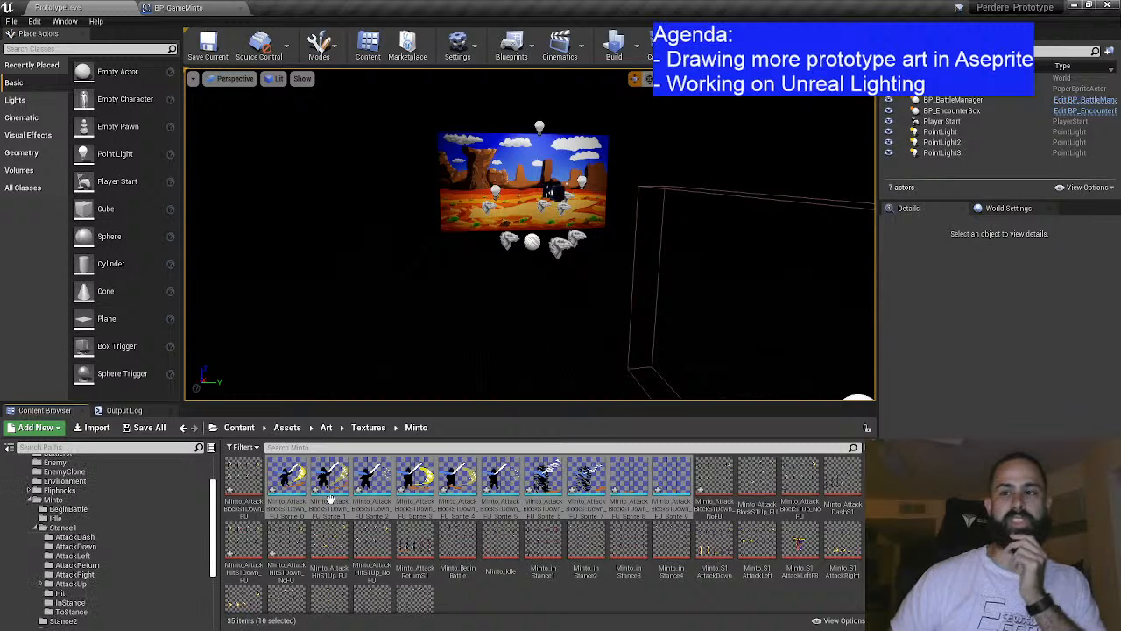
drag(314, 478, 91, 550)
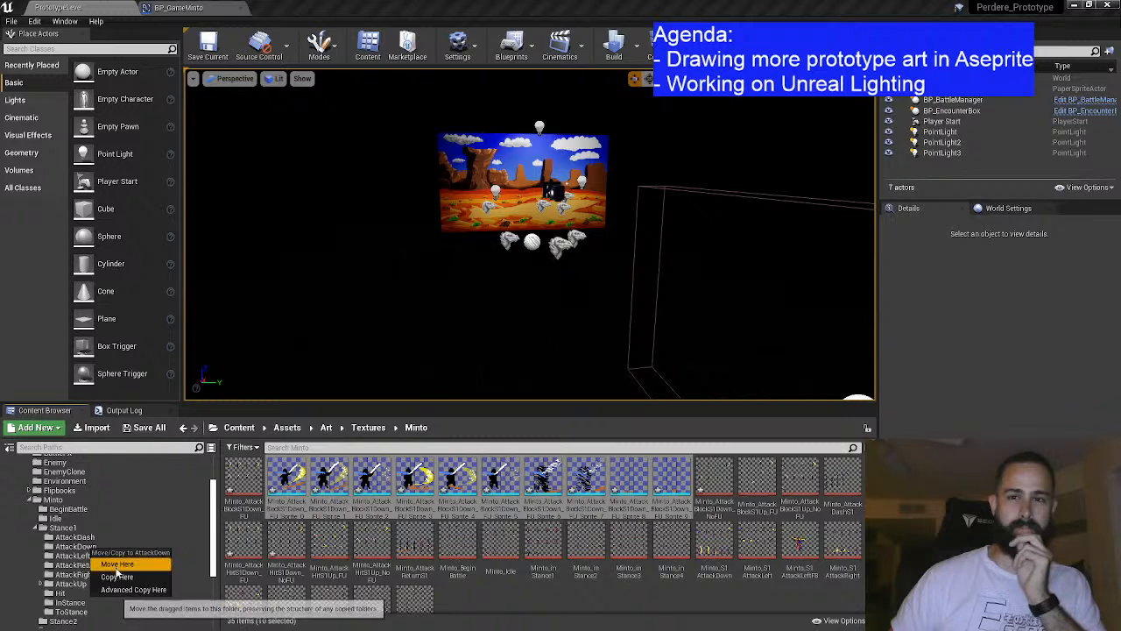
click(113, 566)
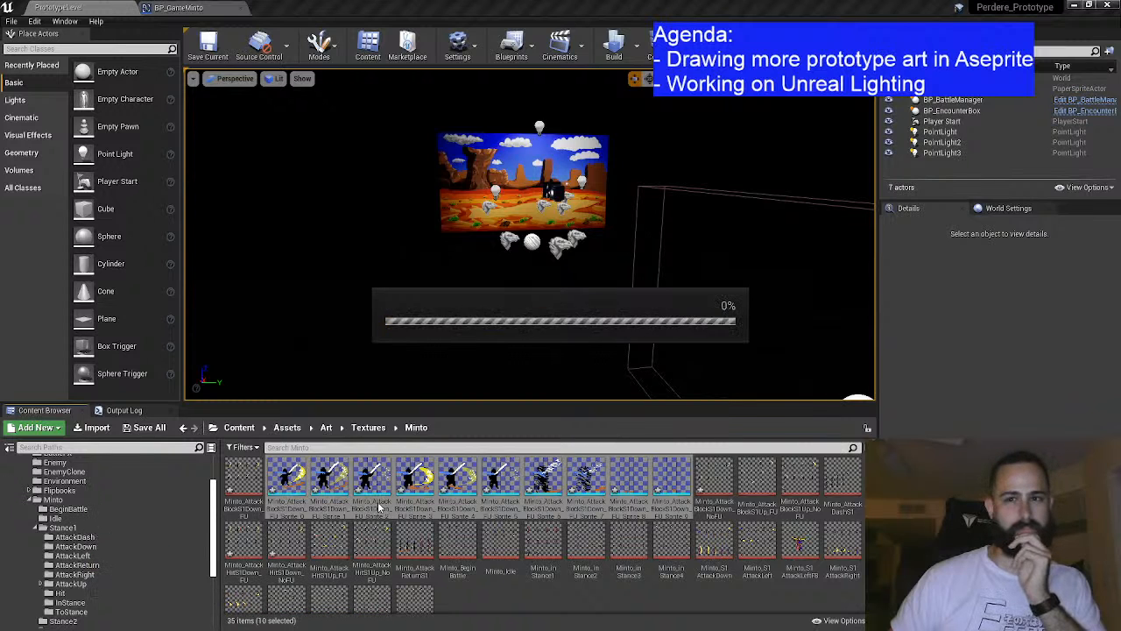
Step: Extract sprites from the Minto_AttackBlockS1Down_NoFU texture in Grid mode with cell width 199 and cell height 150
click(292, 473)
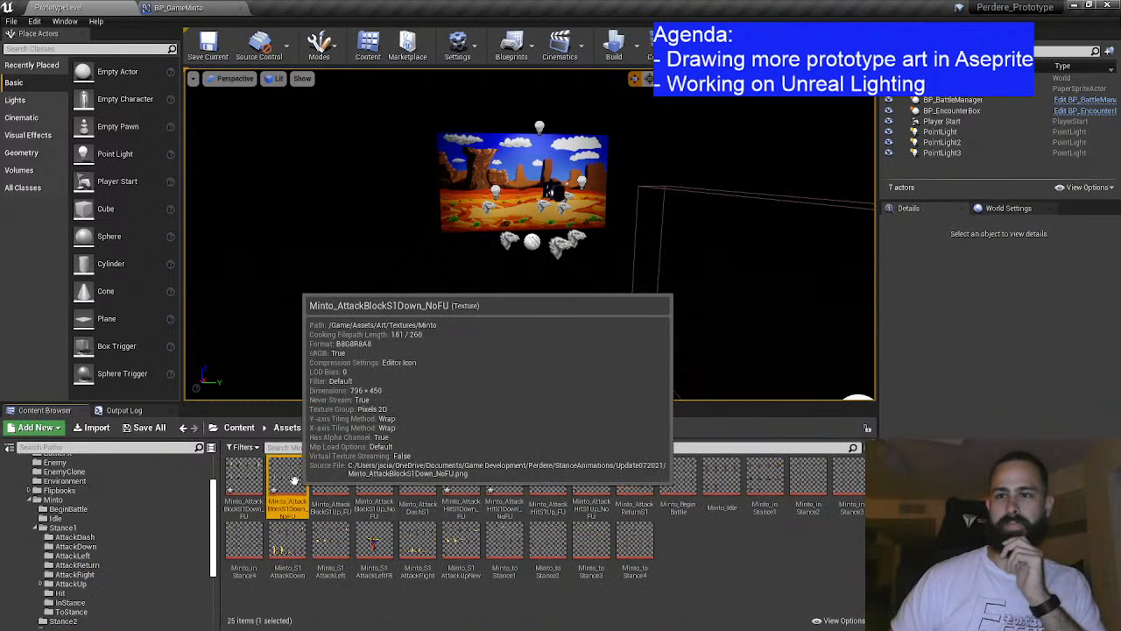
click(244, 480)
click(331, 477)
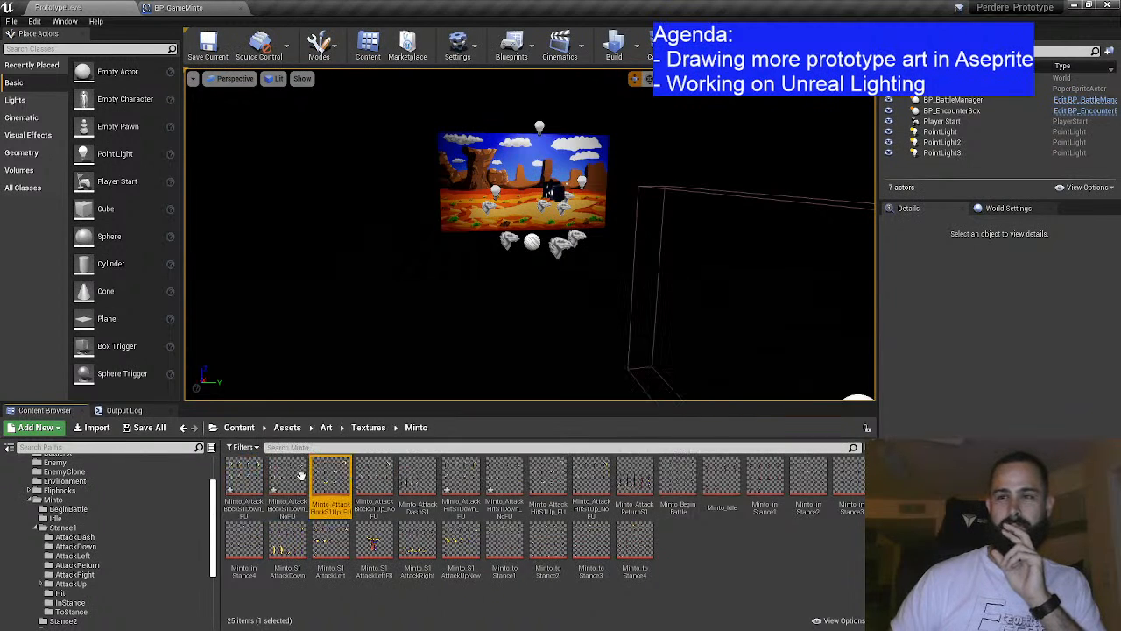
click(289, 477)
right_click(290, 477)
mouse_move(405, 142)
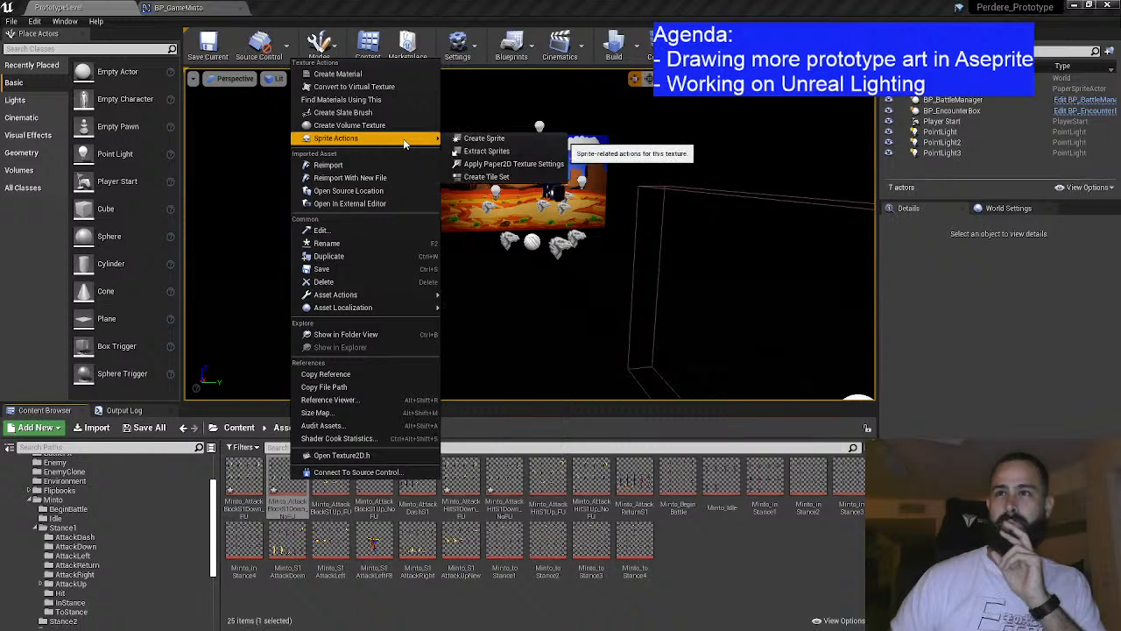
click(477, 150)
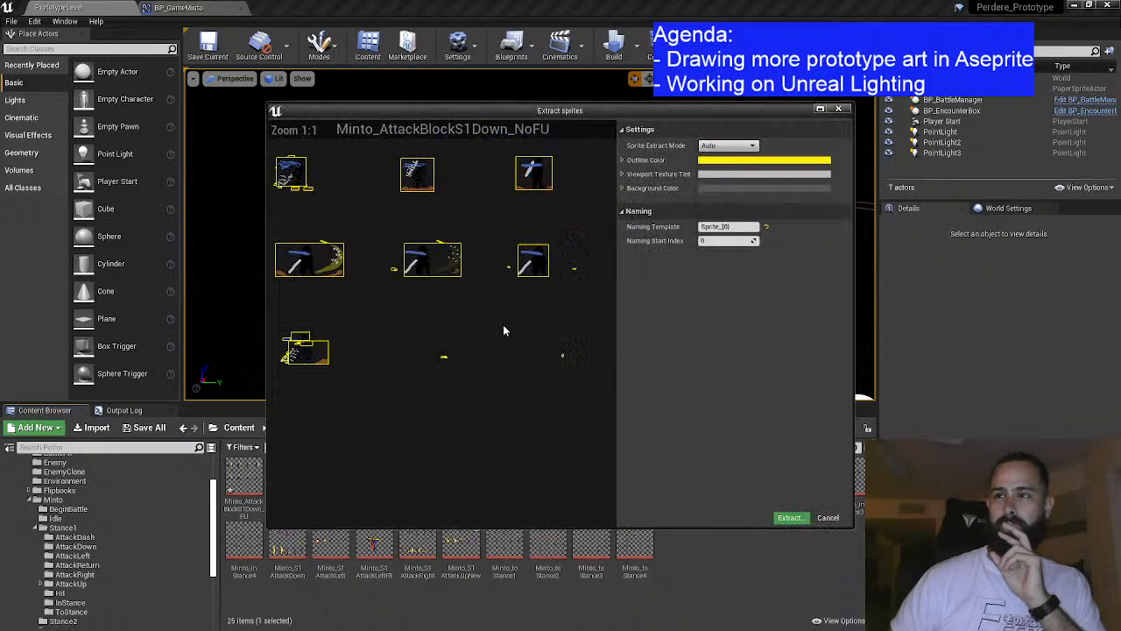
click(728, 145)
click(725, 163)
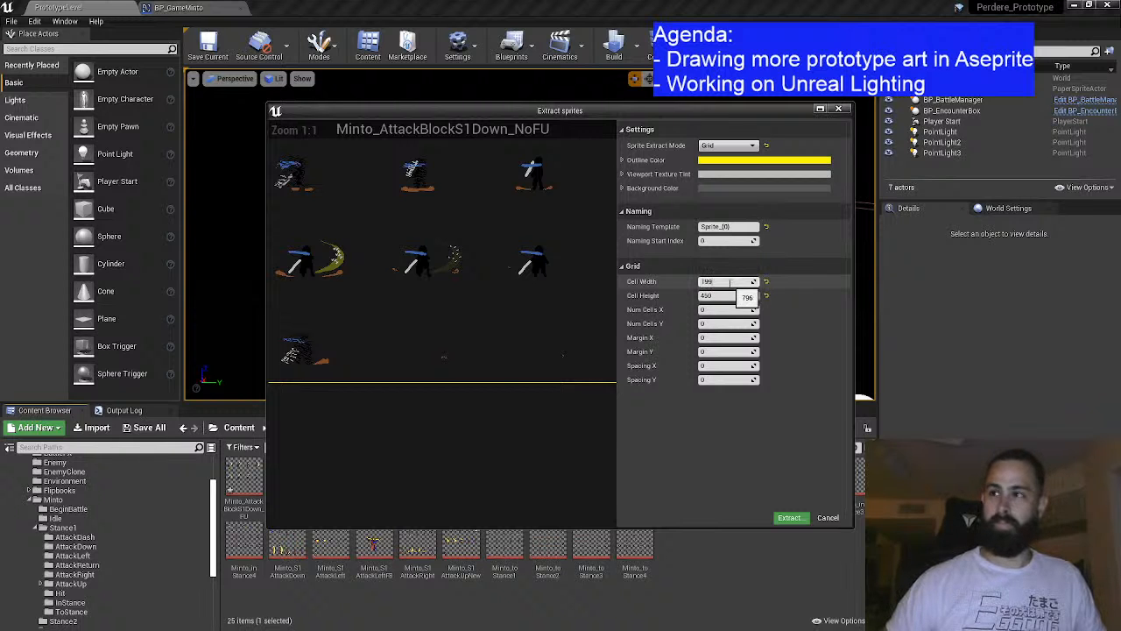
click(791, 517)
Step: Inspect extracted sprites 11 and 10 of Minto_AttackBlockS1Down_NoFU, and delete the surplus sprite 11
double_click(801, 477)
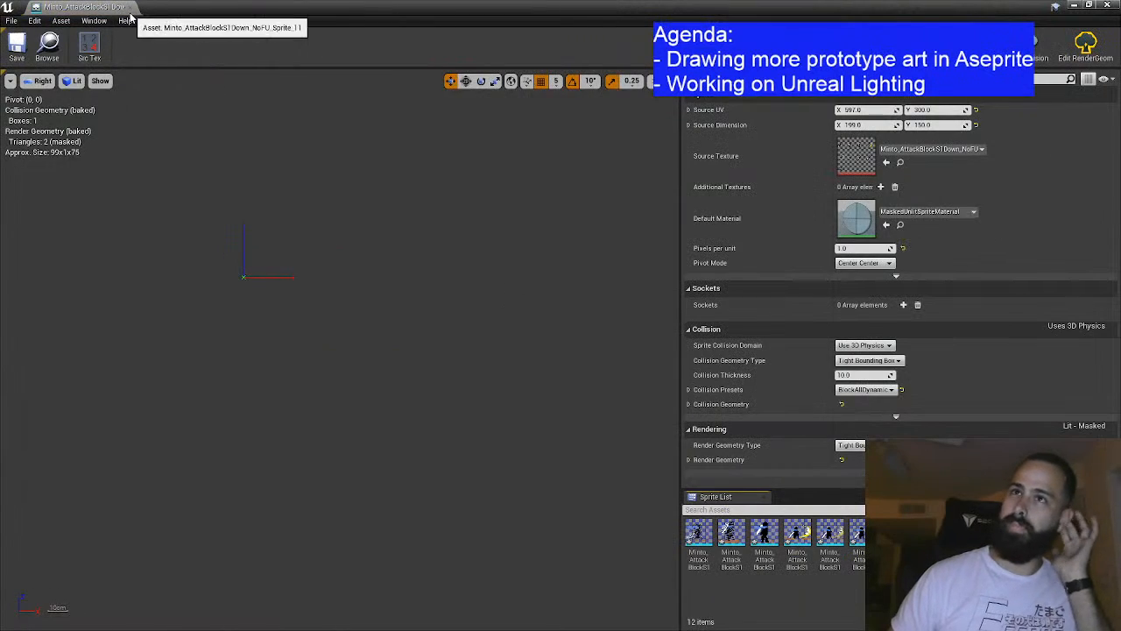
click(128, 7)
double_click(761, 480)
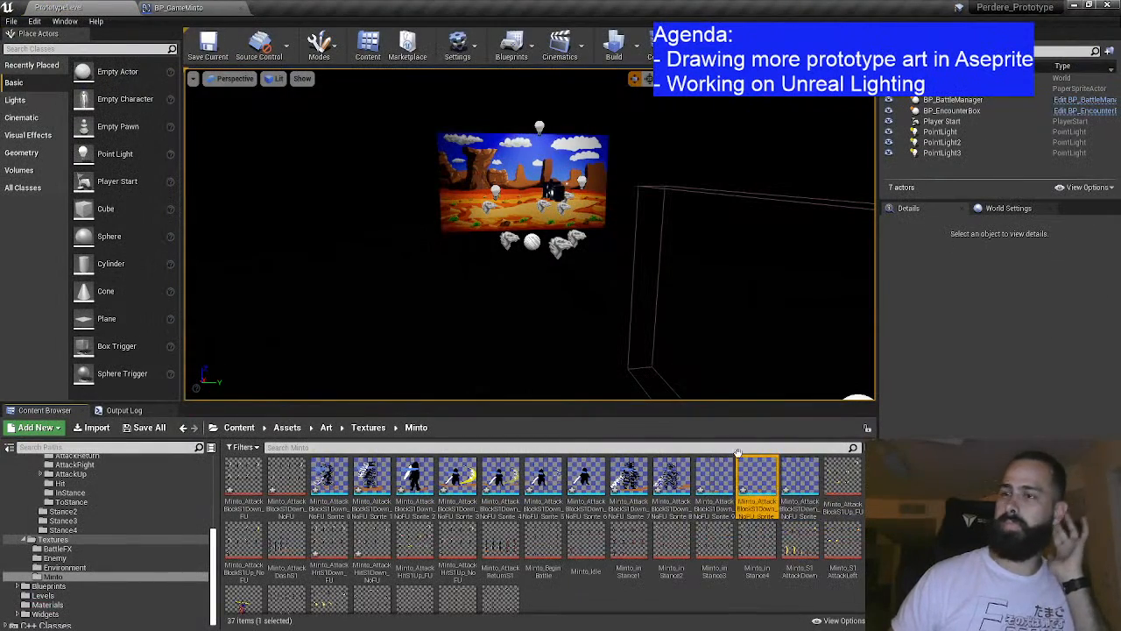
click(128, 7)
click(801, 476)
key(Delete)
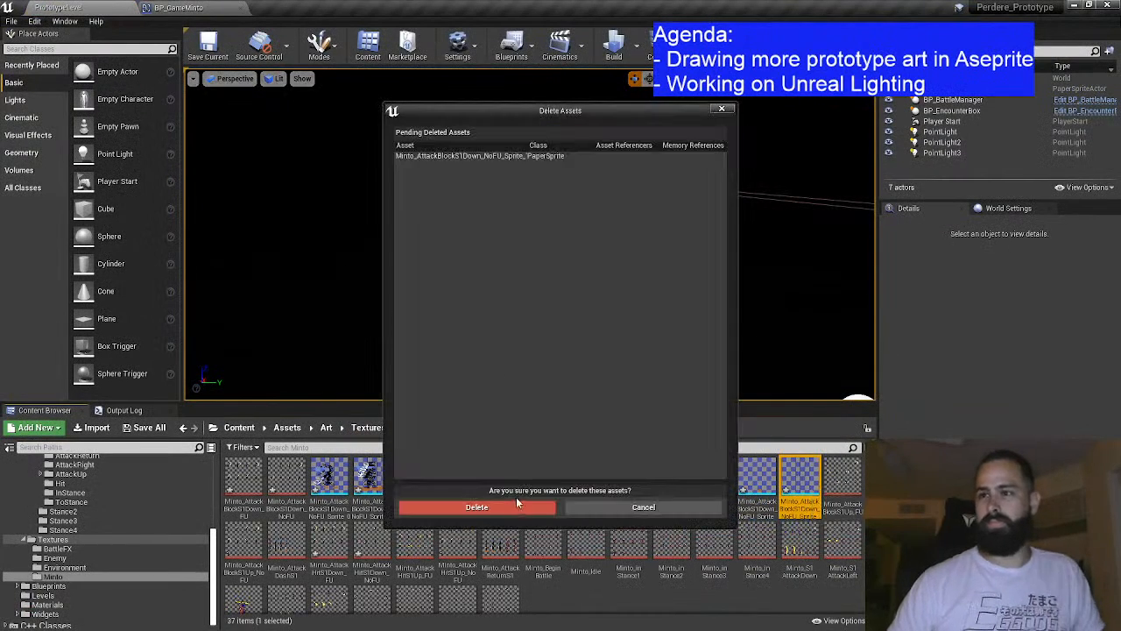
click(507, 510)
Step: Move Minto_AttackBlockS1Down_NoFU sprites 0 through 10 into the Stance1/AttackDown sprite folder
click(330, 480)
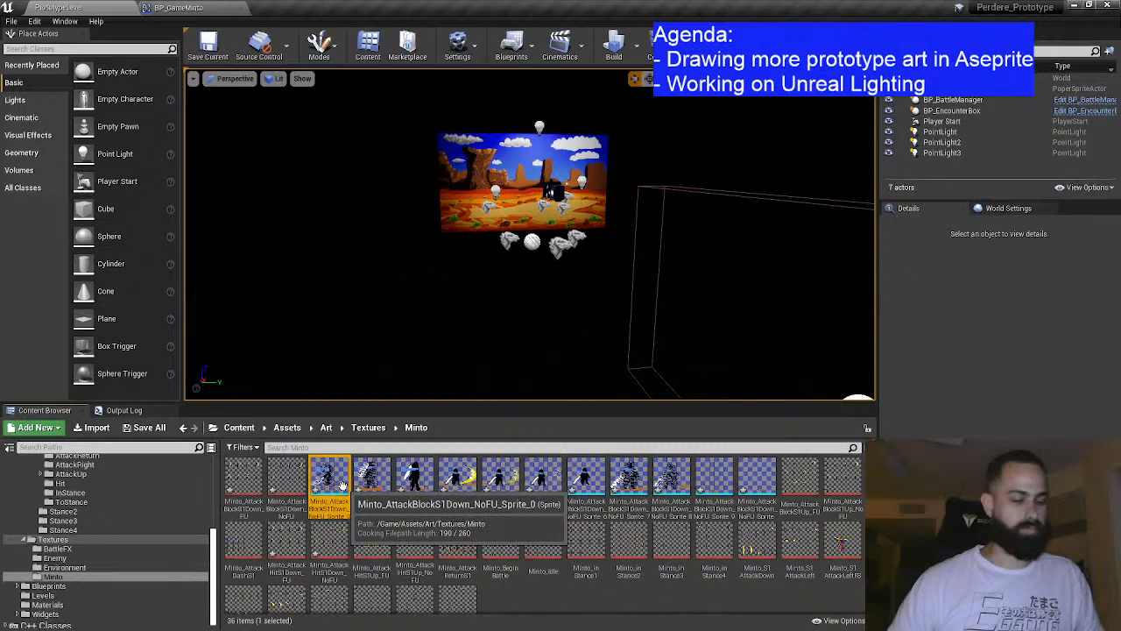
shift+click(762, 477)
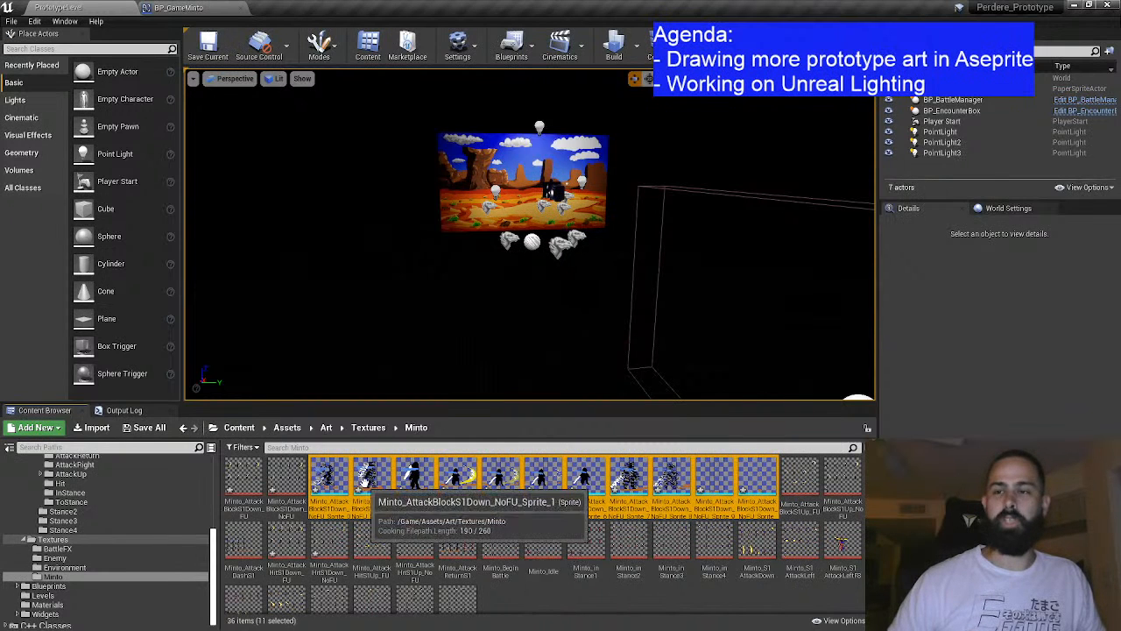
scroll(138, 538, up, 3)
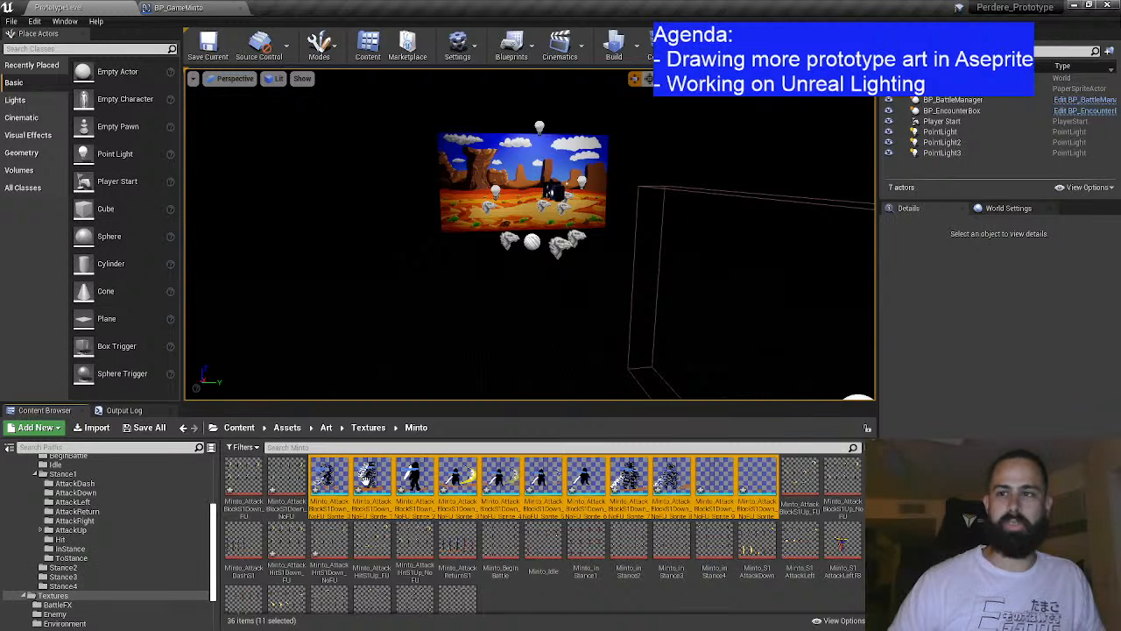
drag(370, 479, 128, 499)
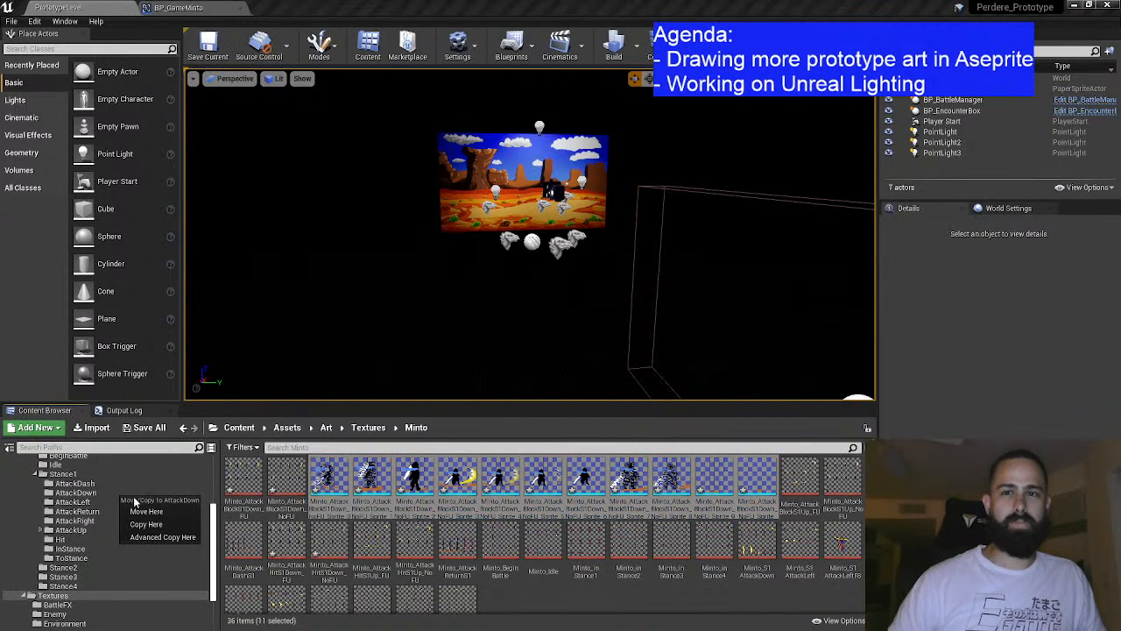
click(157, 510)
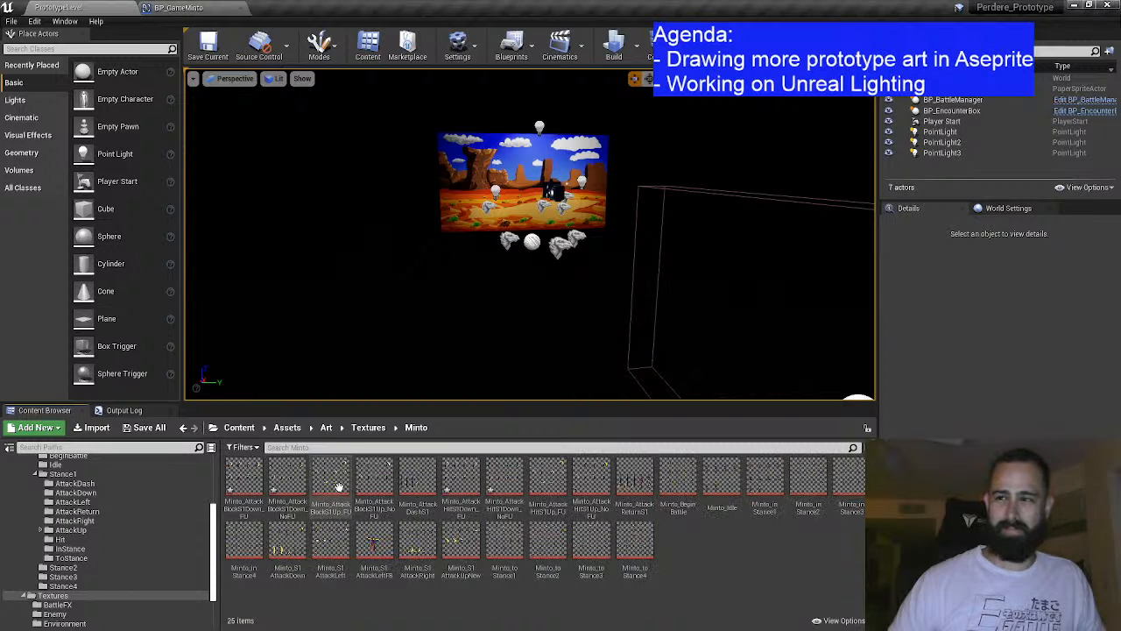
Step: Extract sprites from the Minto_AttackHitS1Down_FU texture in Grid mode with cell width 199 and cell height 150
right_click(461, 482)
mouse_move(526, 141)
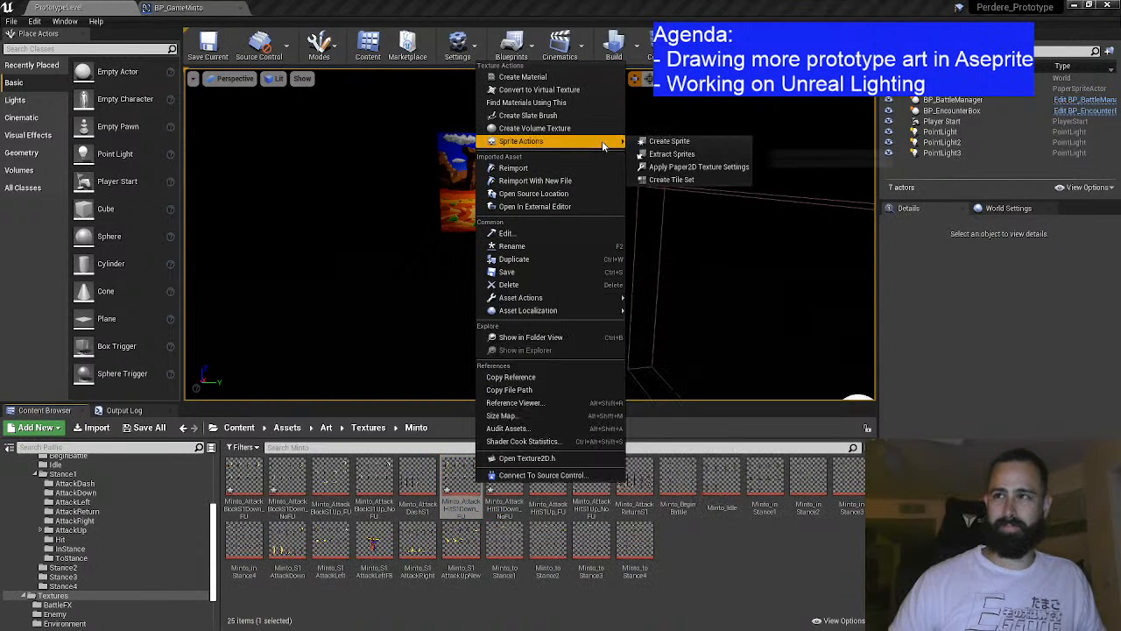
click(670, 154)
click(728, 146)
click(732, 164)
click(726, 265)
click(725, 281)
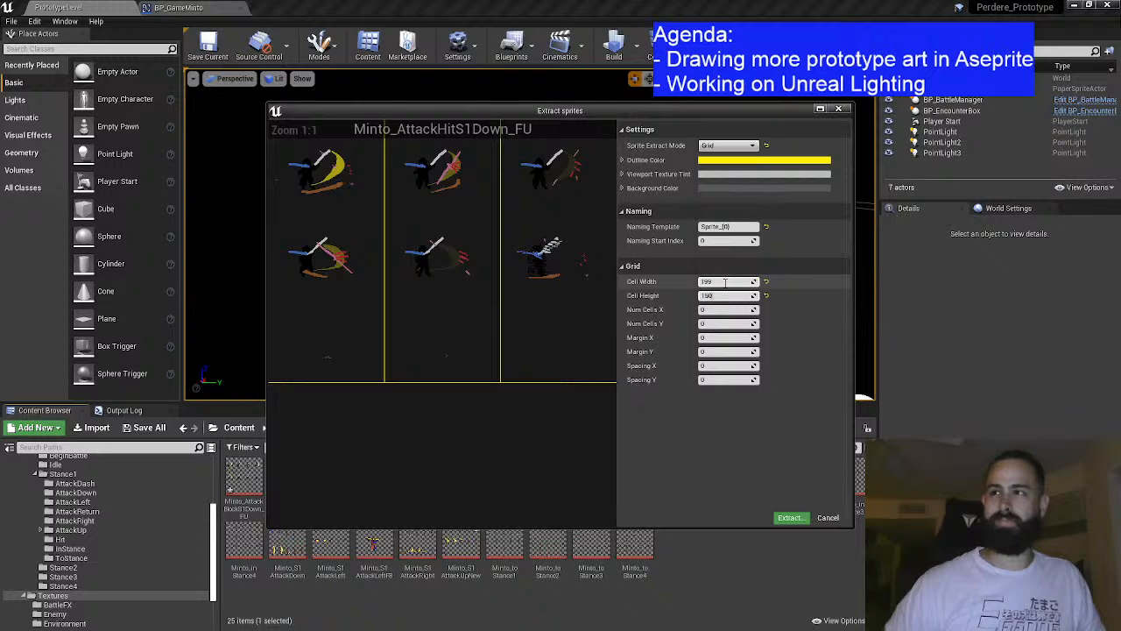
click(790, 517)
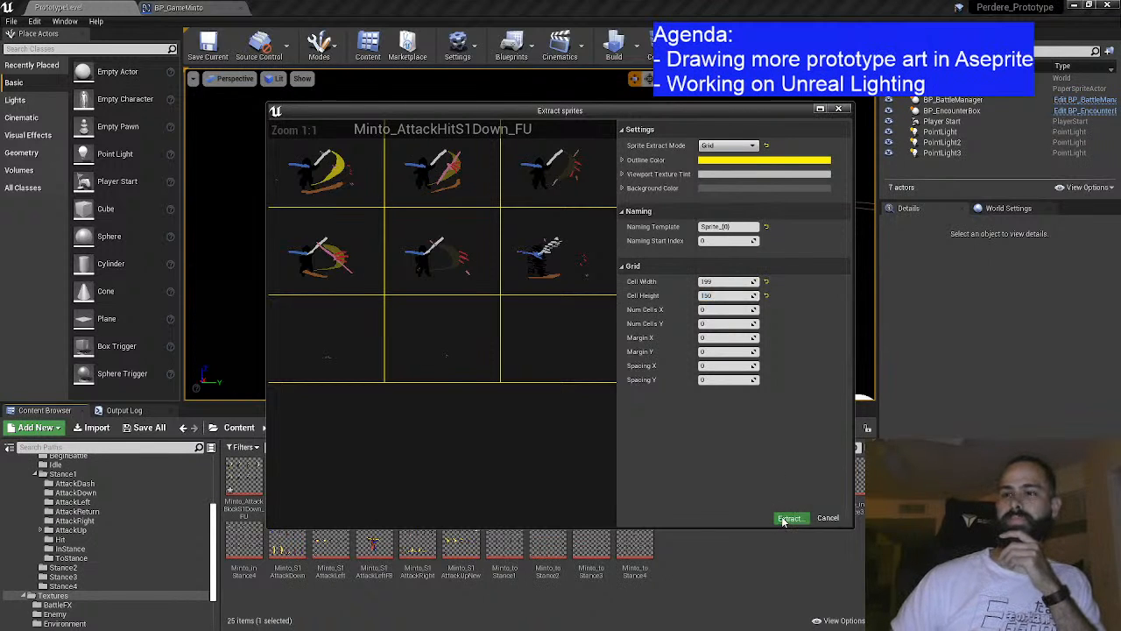
Step: Delete the surplus extracted sprites 10 and 11 of Minto_AttackHitS1Down_FU
click(295, 542)
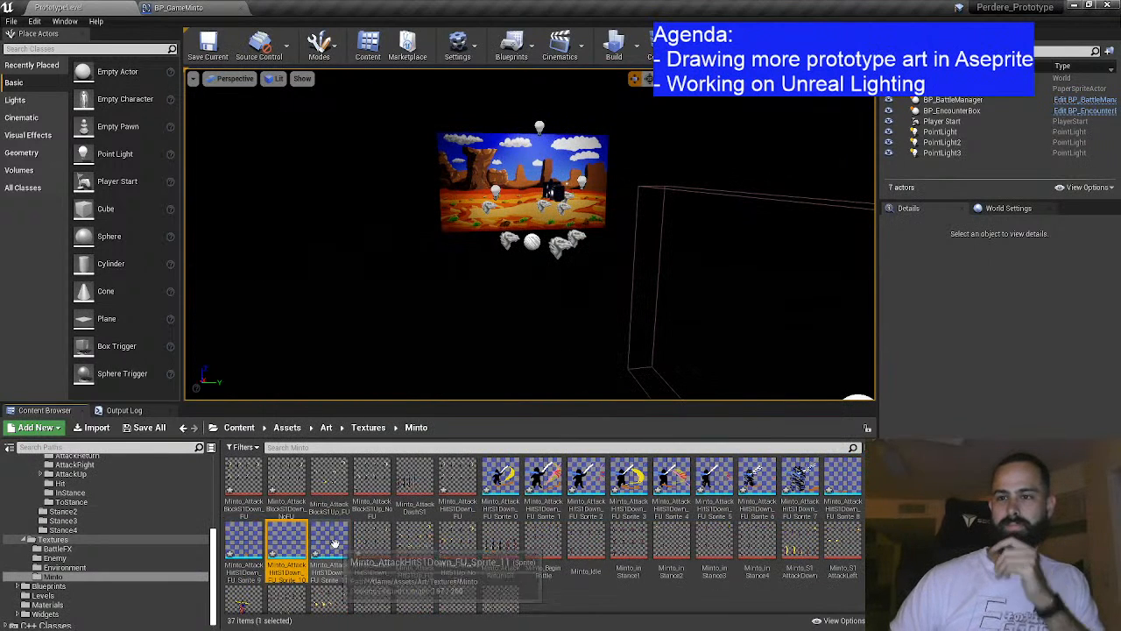
key(Delete)
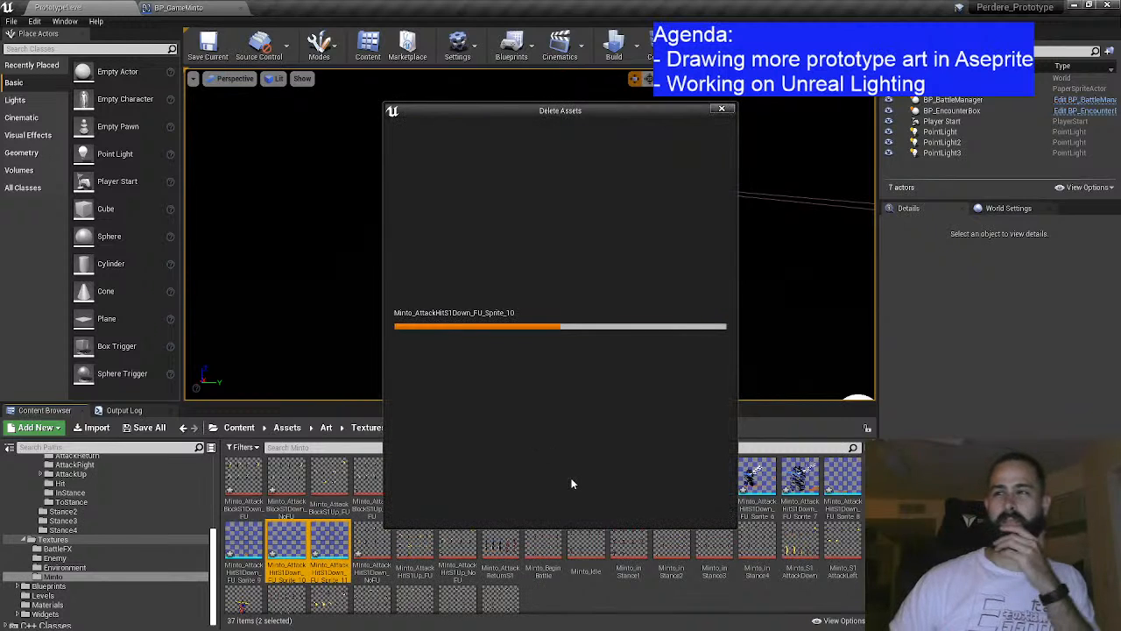
click(524, 506)
Step: Move Minto_AttackHitS1Down_FU sprites 0 through 9 into the Stance1/AttackDown sprite folder
click(501, 483)
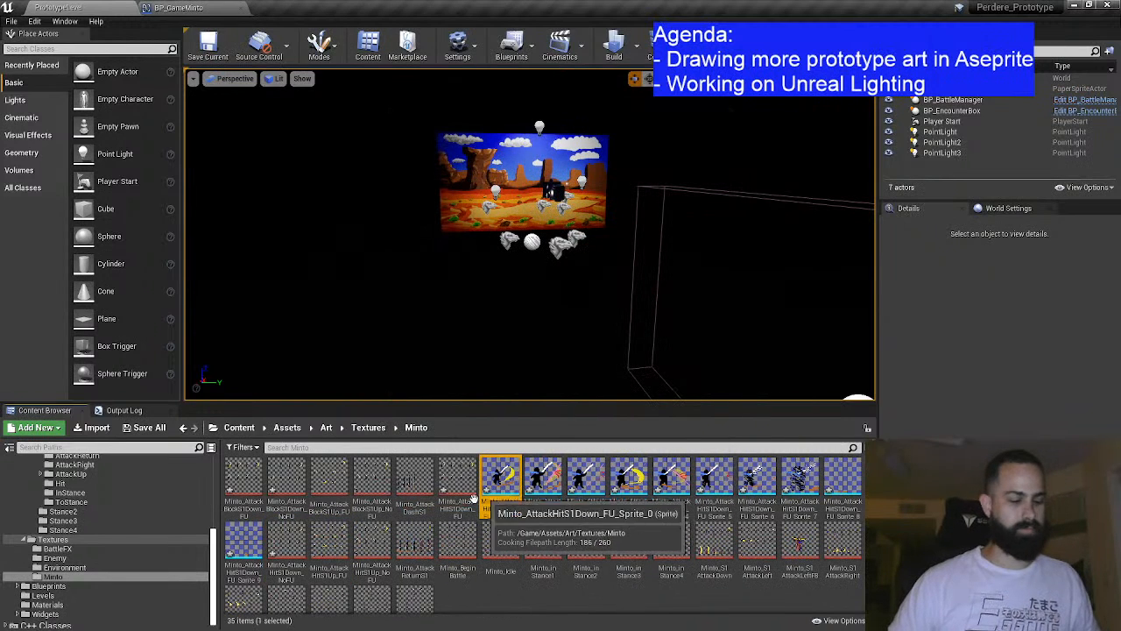
shift+click(252, 550)
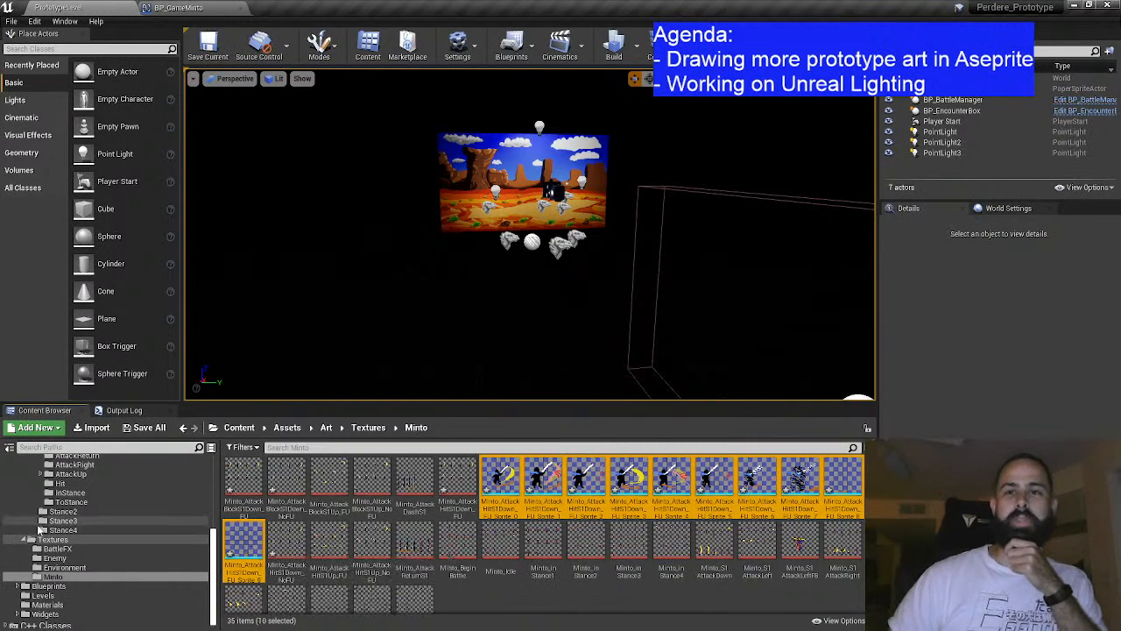
scroll(104, 496, up, 3)
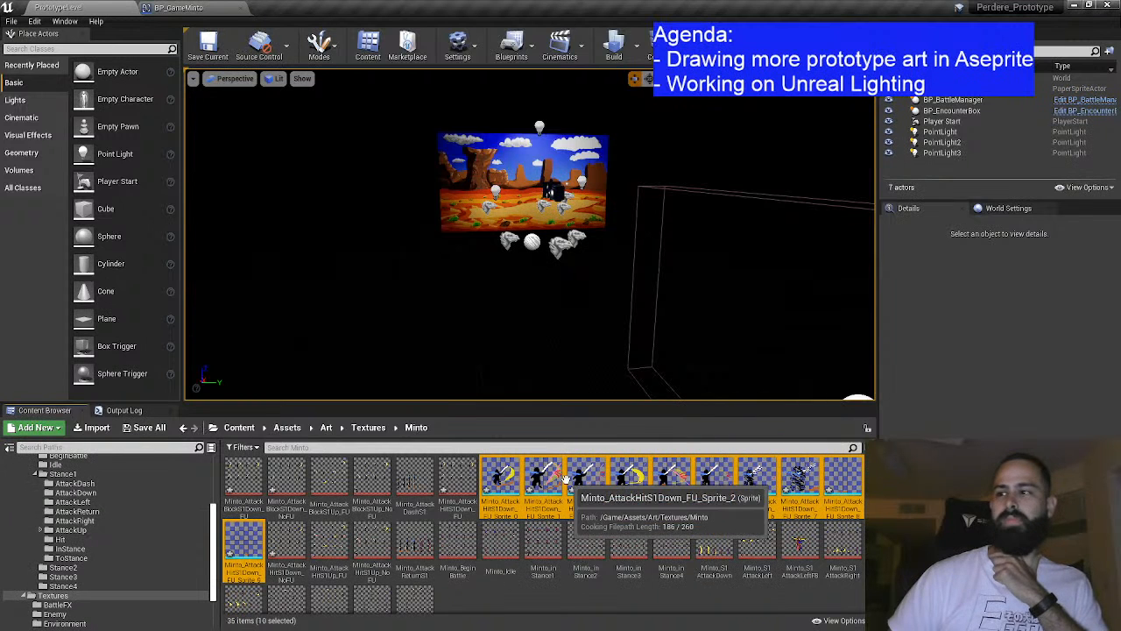
drag(547, 487, 107, 494)
click(151, 506)
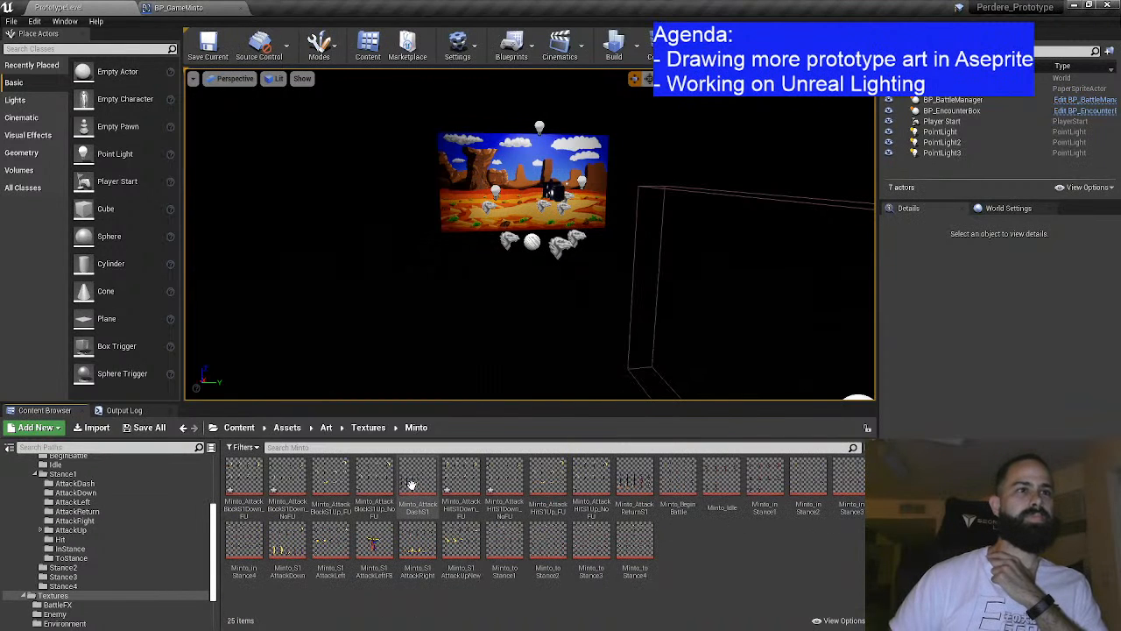
Step: Extract sprites from the Minto_AttackHitS1Down_NoFU texture in Grid mode with the same 199 by 150 cell size
right_click(504, 487)
mouse_move(594, 140)
click(699, 148)
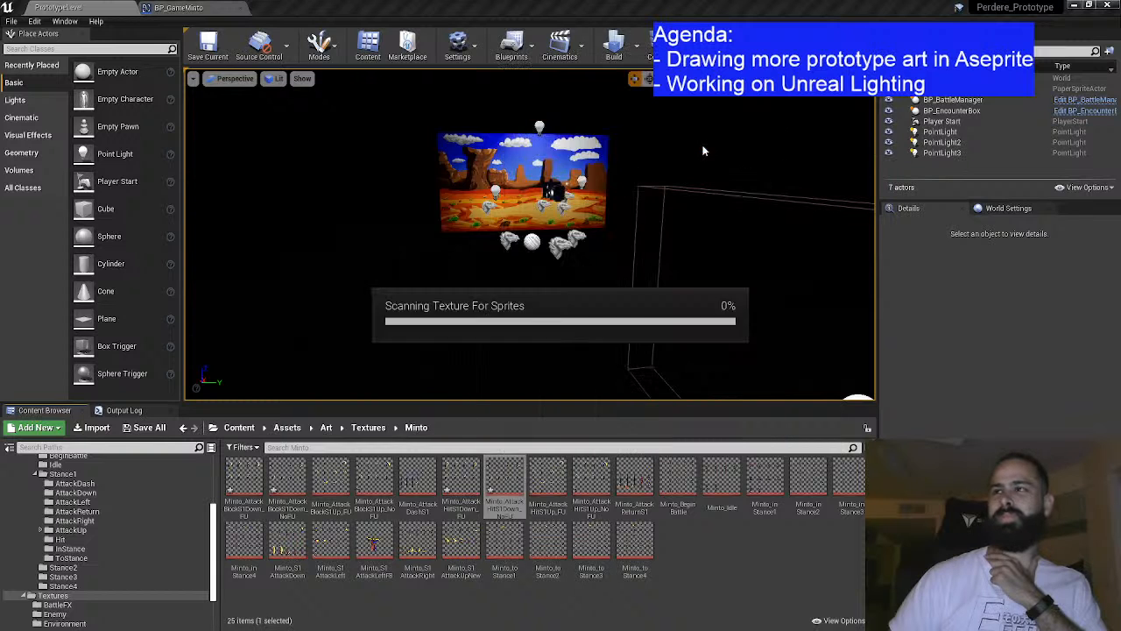
click(729, 146)
click(724, 174)
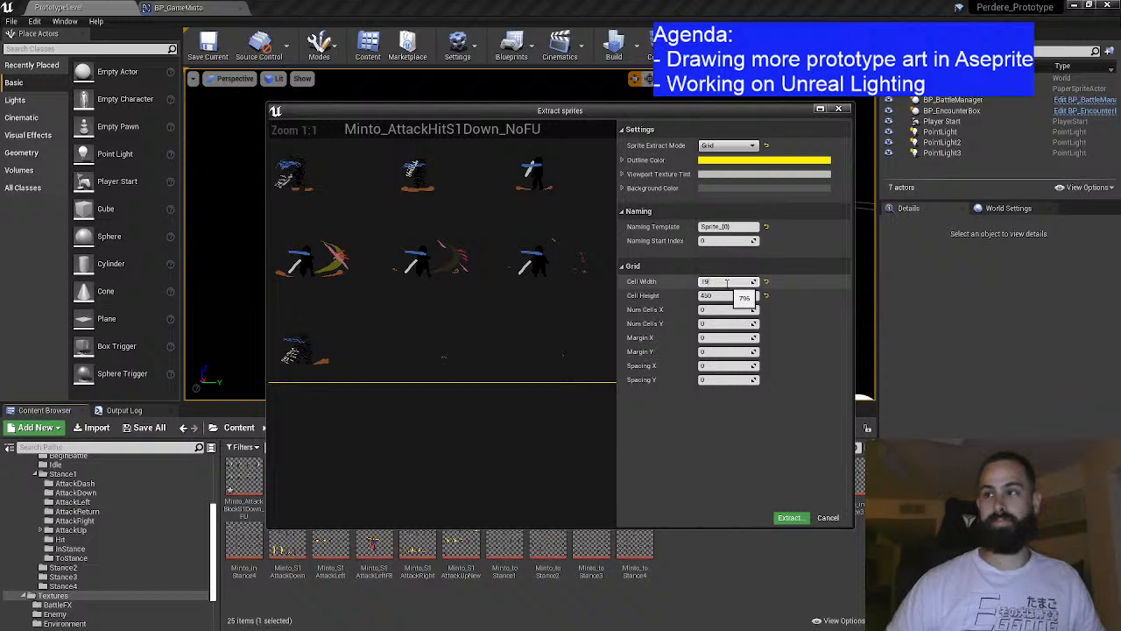
click(790, 518)
Step: Delete the surplus extracted sprite 11 of Minto_AttackHitS1Down_NoFU
click(372, 547)
key(Delete)
click(492, 510)
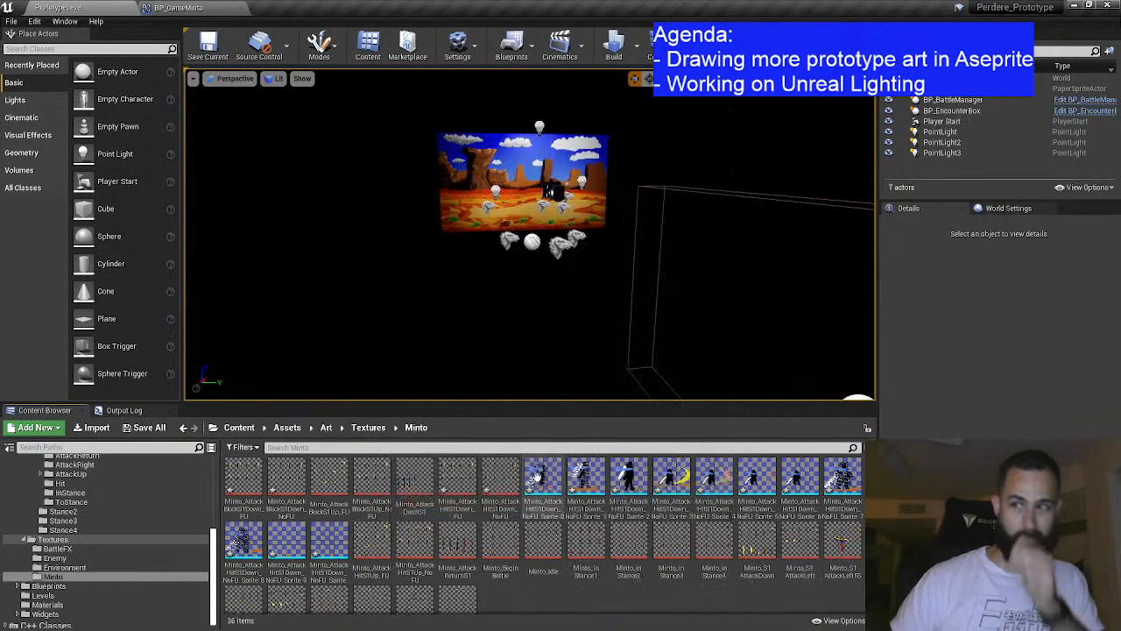
Step: Move Minto_AttackHitS1Down_NoFU sprites 0 through 10 into the Stance1/AttackDown sprite folder
click(543, 481)
shift+click(328, 541)
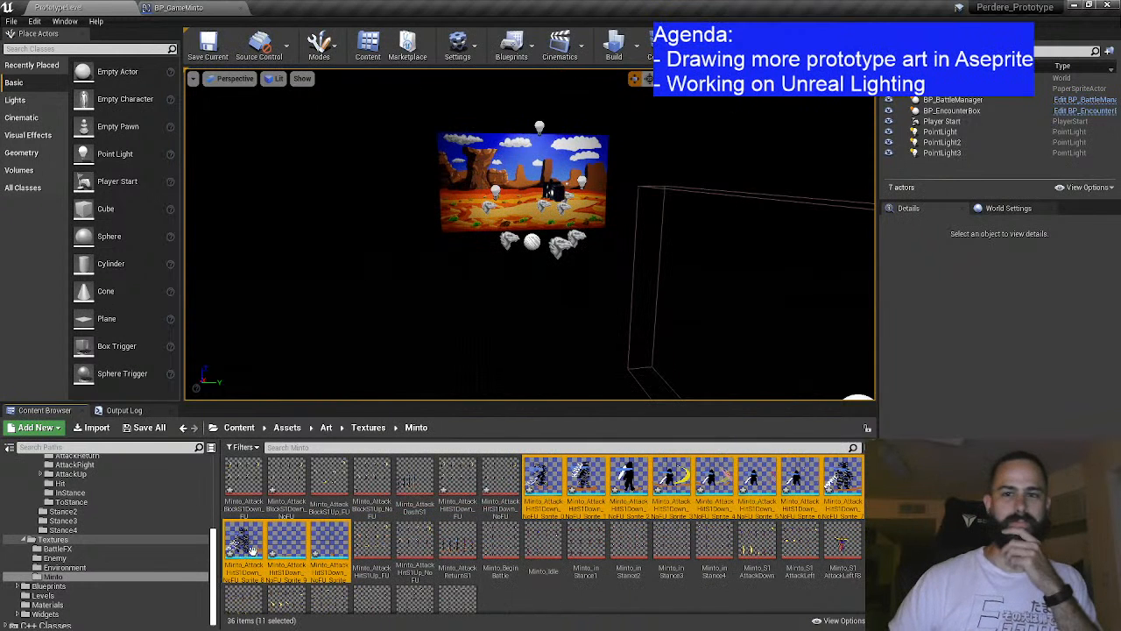
drag(160, 518, 114, 475)
click(136, 493)
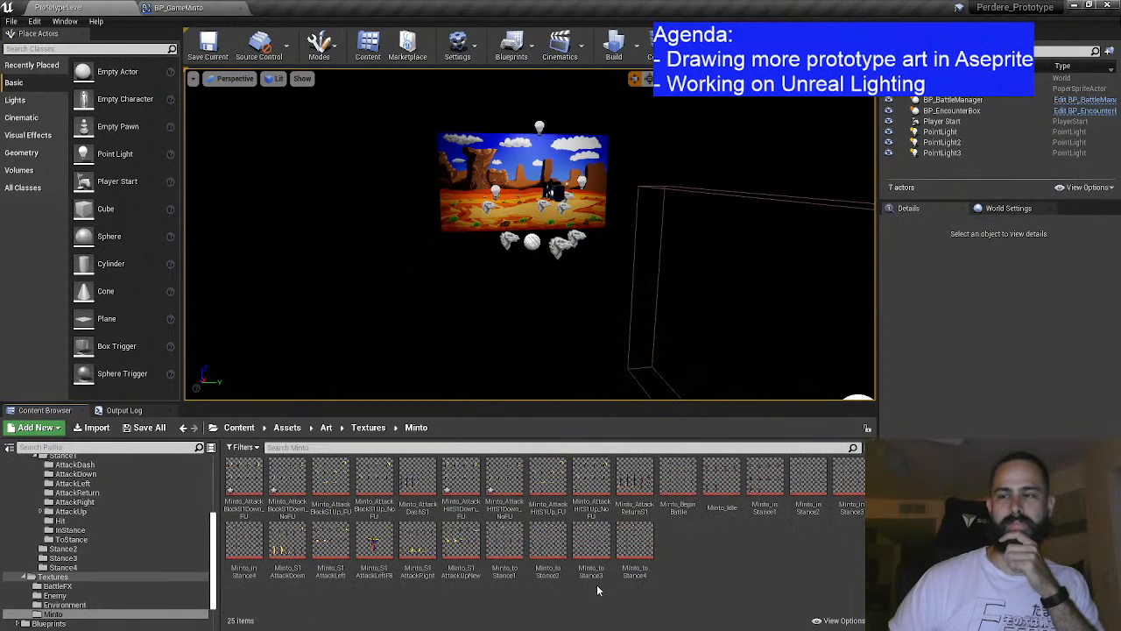
Step: Save all four modified Minto block and hit downward attack textures
click(149, 428)
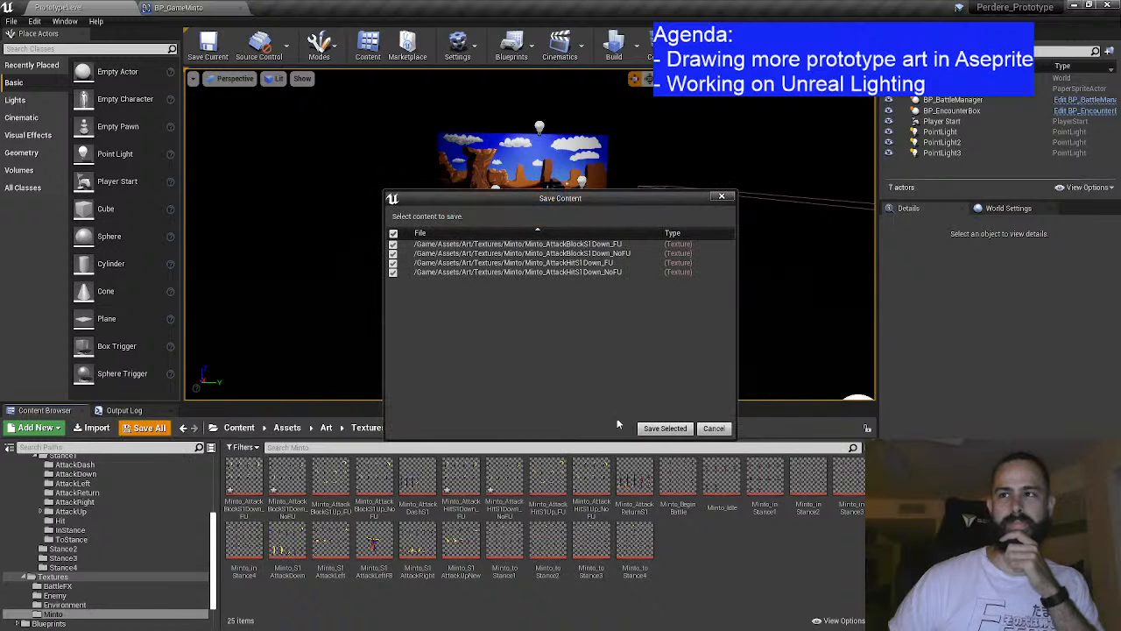
click(665, 427)
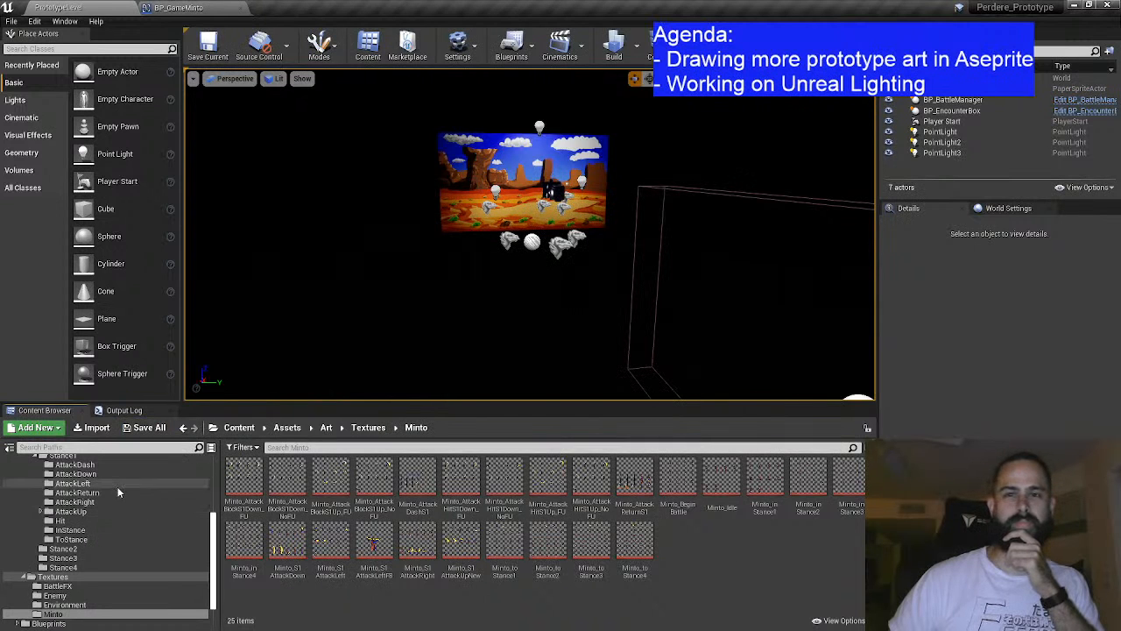
Step: Compare how the sprites are organized in Stance1's AttackDown and AttackUp folders
click(83, 473)
scroll(475, 529, down, 2)
scroll(475, 529, up, 3)
scroll(543, 525, down, 2)
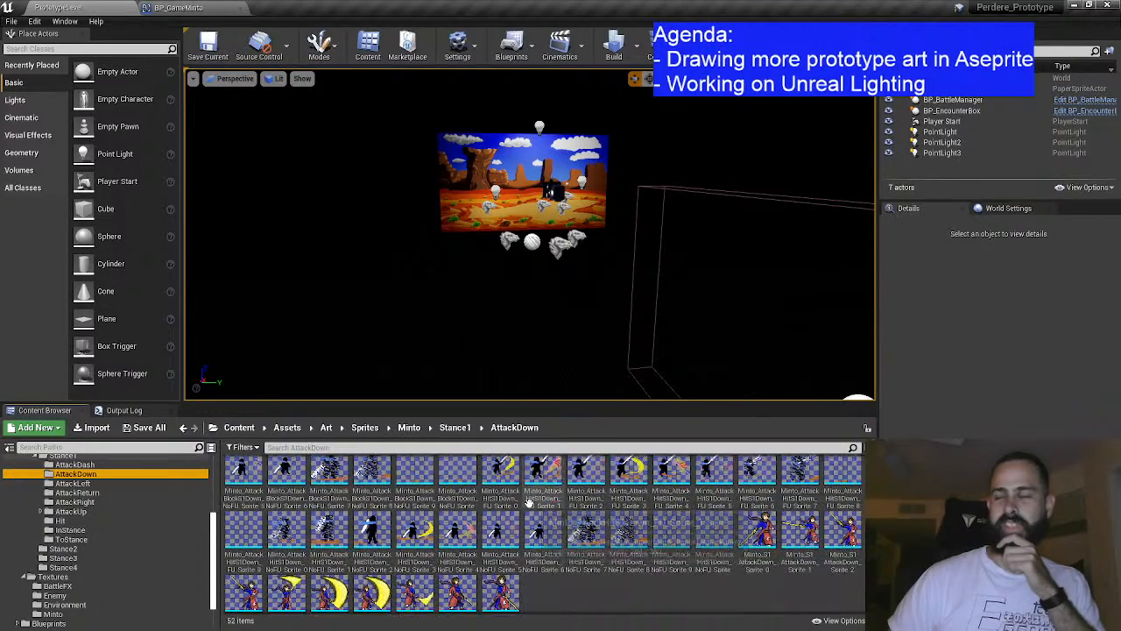
scroll(533, 536, up, 2)
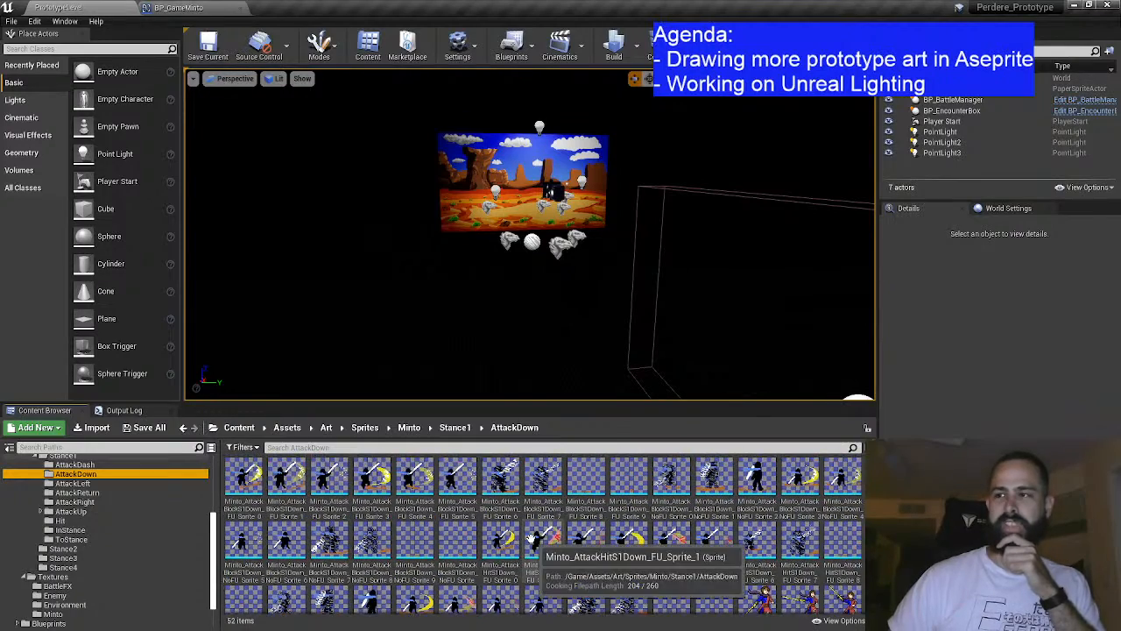
click(71, 511)
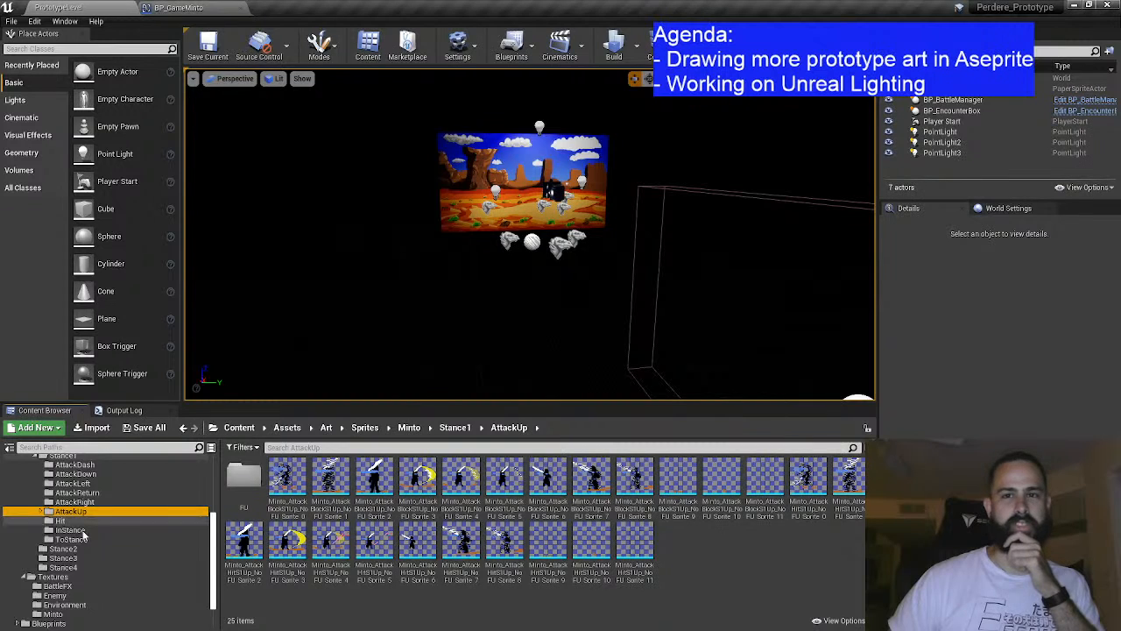
scroll(102, 525, up, 1)
click(76, 492)
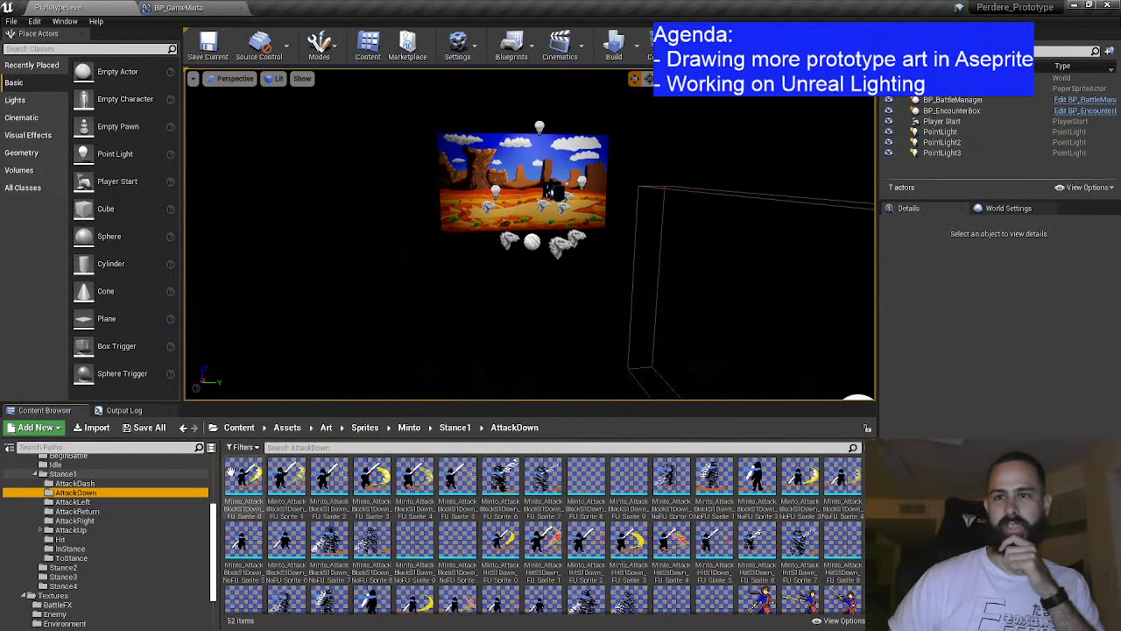
Step: Create a subfolder named FU inside the Stance1/AttackDown sprite folder
click(40, 442)
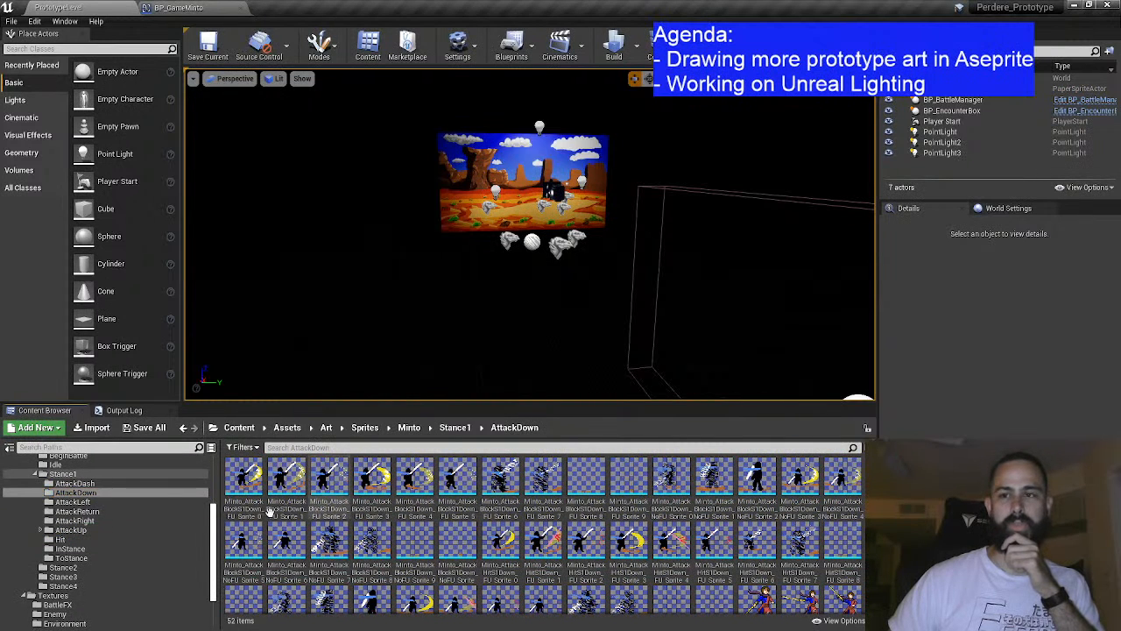
click(108, 492)
scroll(370, 501, down, 1)
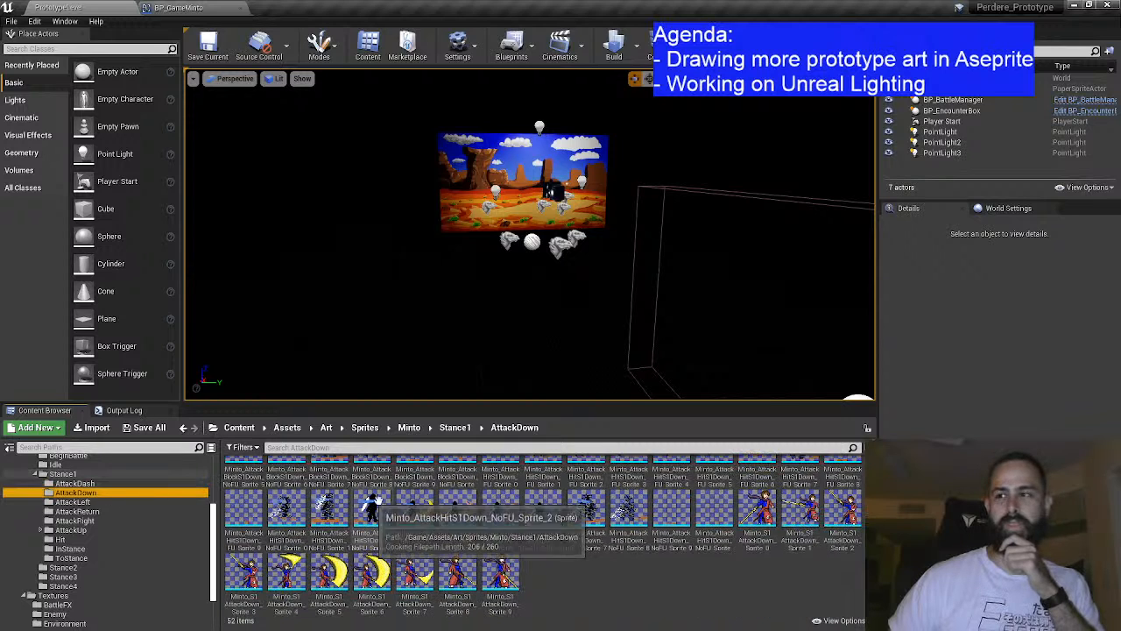
right_click(584, 582)
click(617, 188)
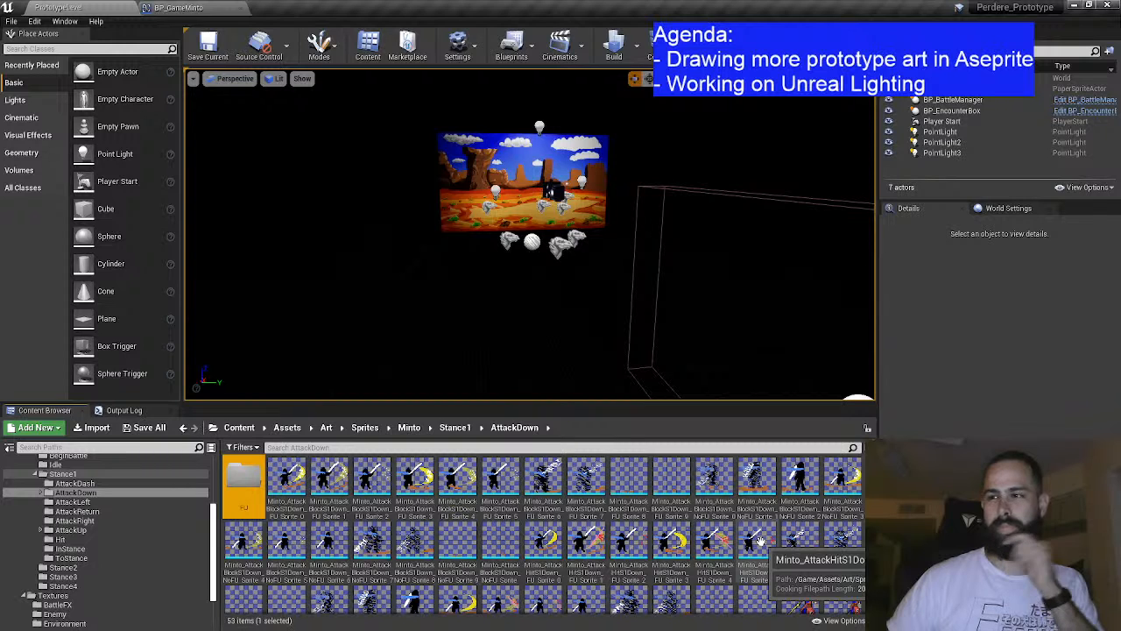
Step: Move Minto_AttackBlockS1Down_FU sprites 0 through 9 into the AttackDown/FU folder
click(296, 477)
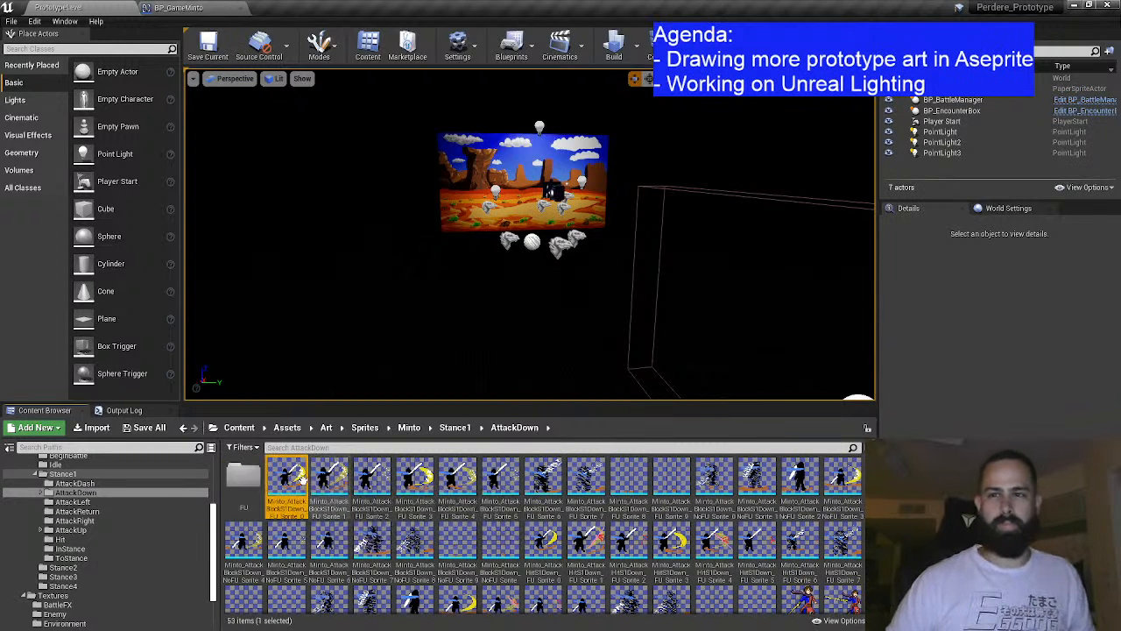
shift+click(685, 480)
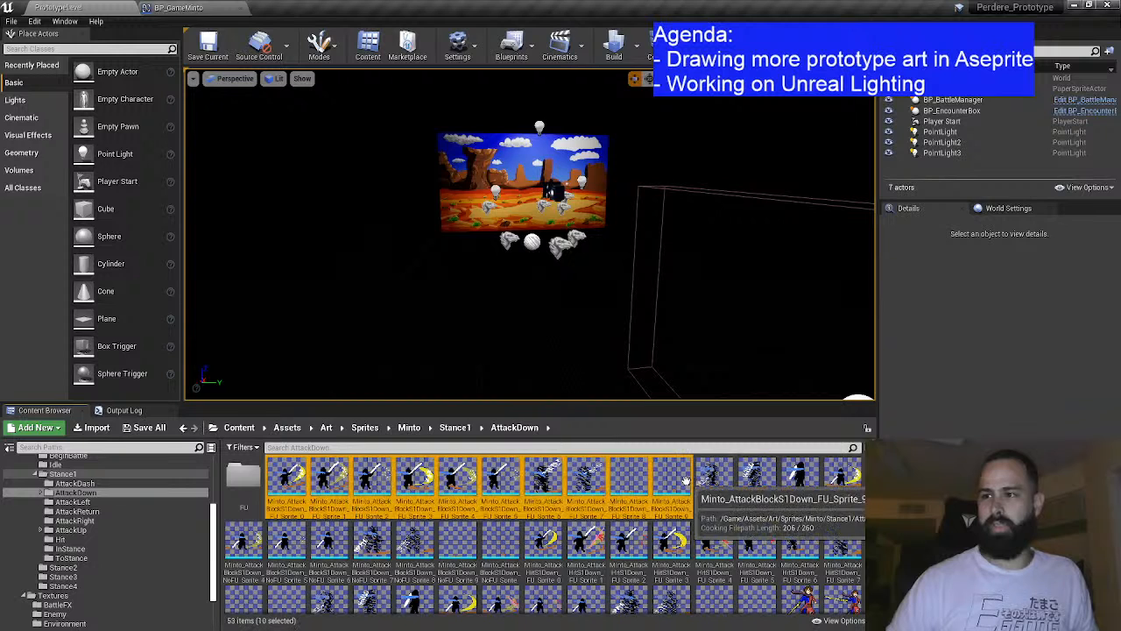
drag(330, 482, 244, 487)
click(262, 503)
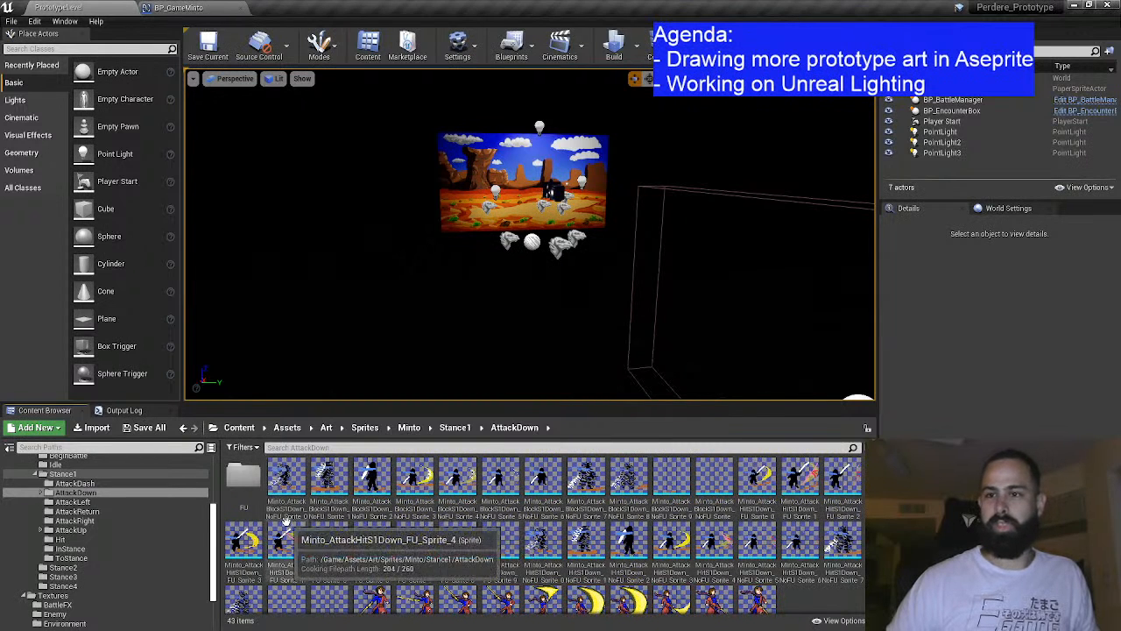
Step: Move all the Minto_AttackHitS1Down_FU sprites into the AttackDown/FU folder
click(756, 481)
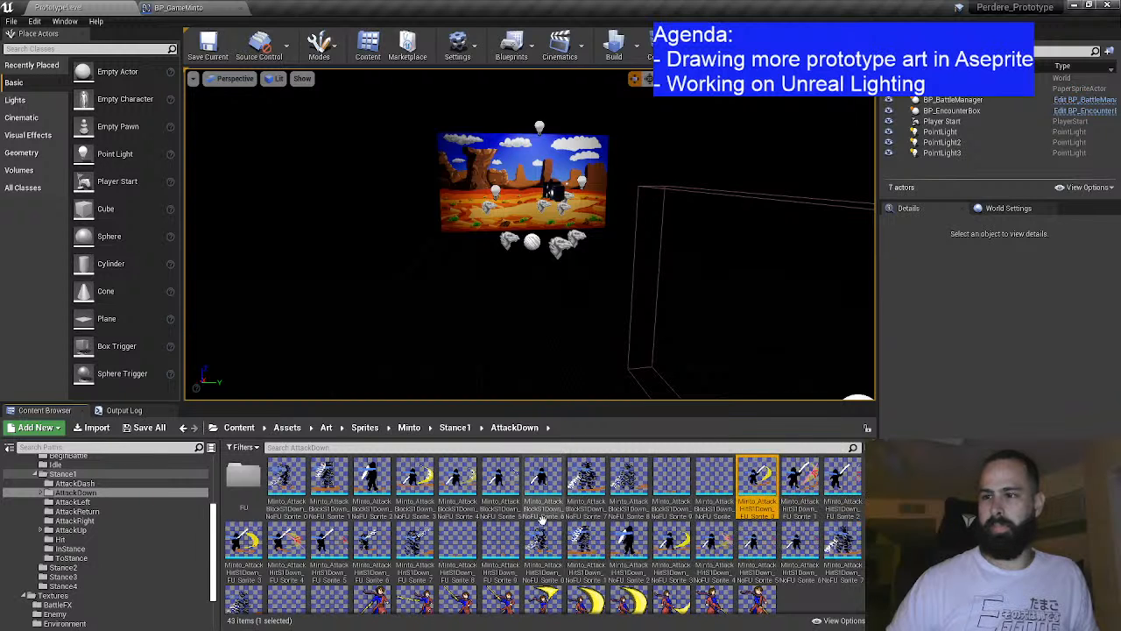
shift+click(500, 539)
drag(491, 547, 245, 483)
click(300, 513)
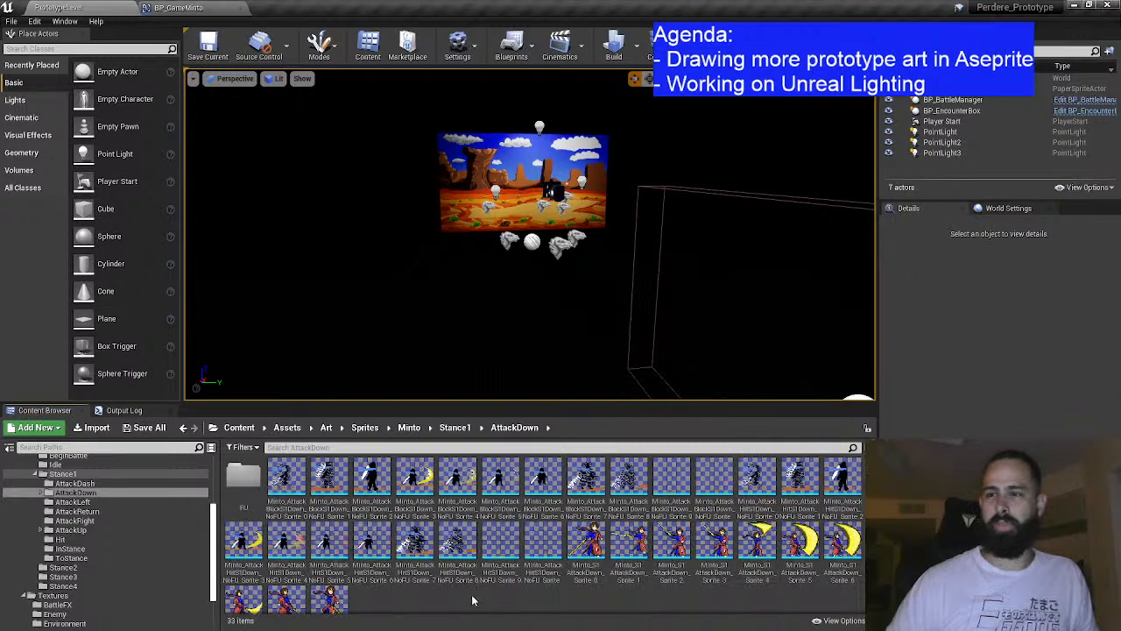
Step: Create a flipbook from Minto_AttackBlockS1Down_NoFU sprites 0 through 10 and name it FB_Minto_AttackBlockS1Down_NoFU
click(287, 477)
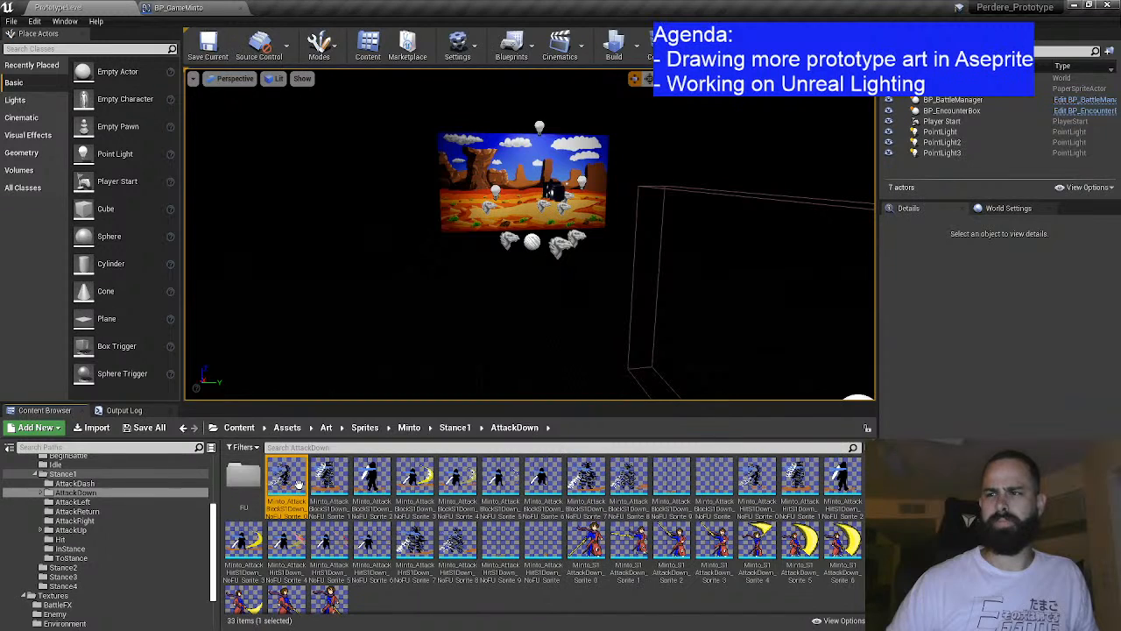
shift+click(723, 477)
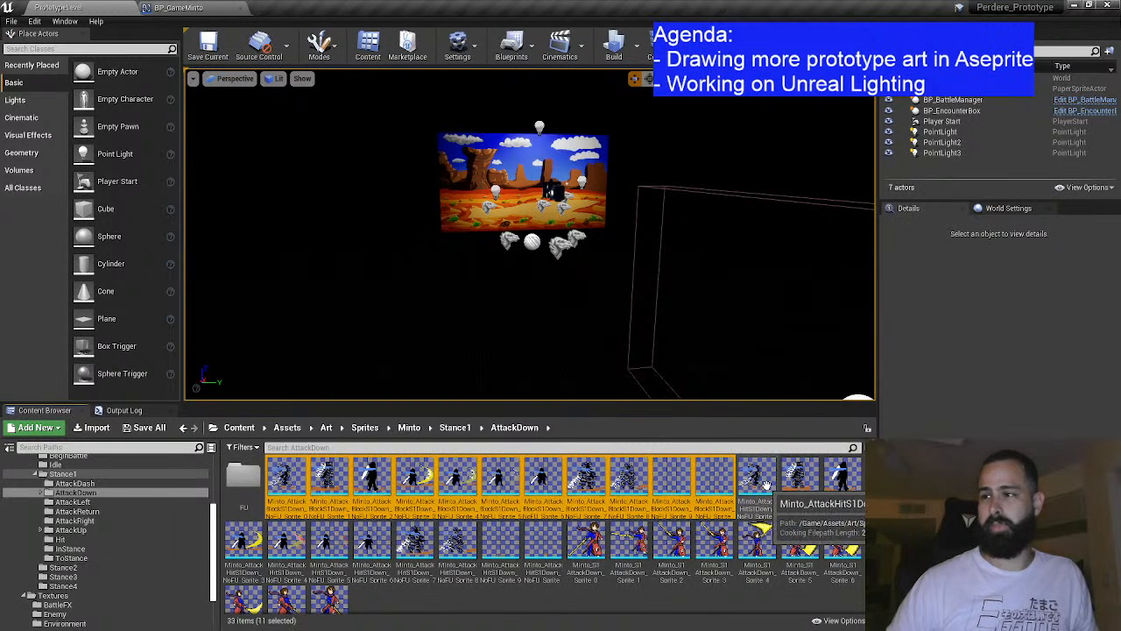
right_click(717, 486)
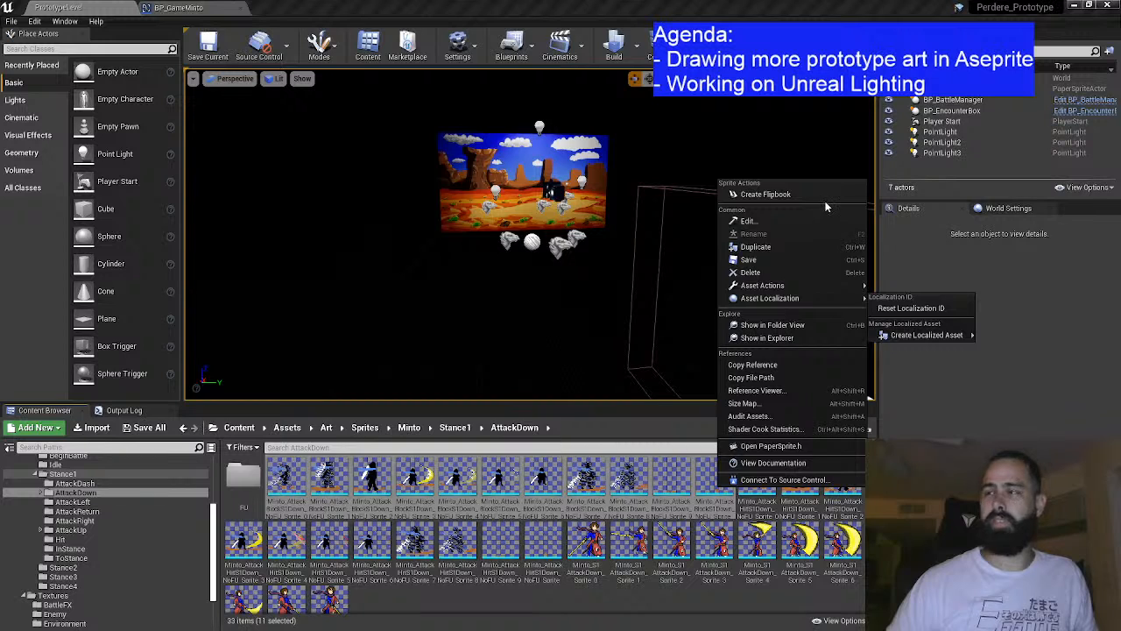
click(823, 196)
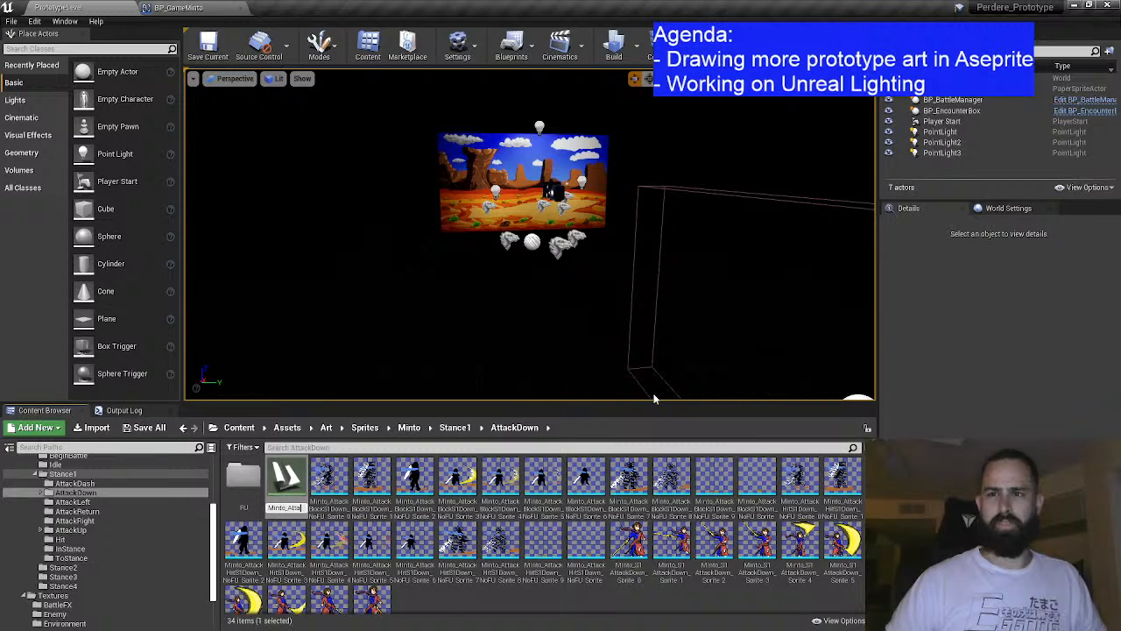
text(BlockS1D)
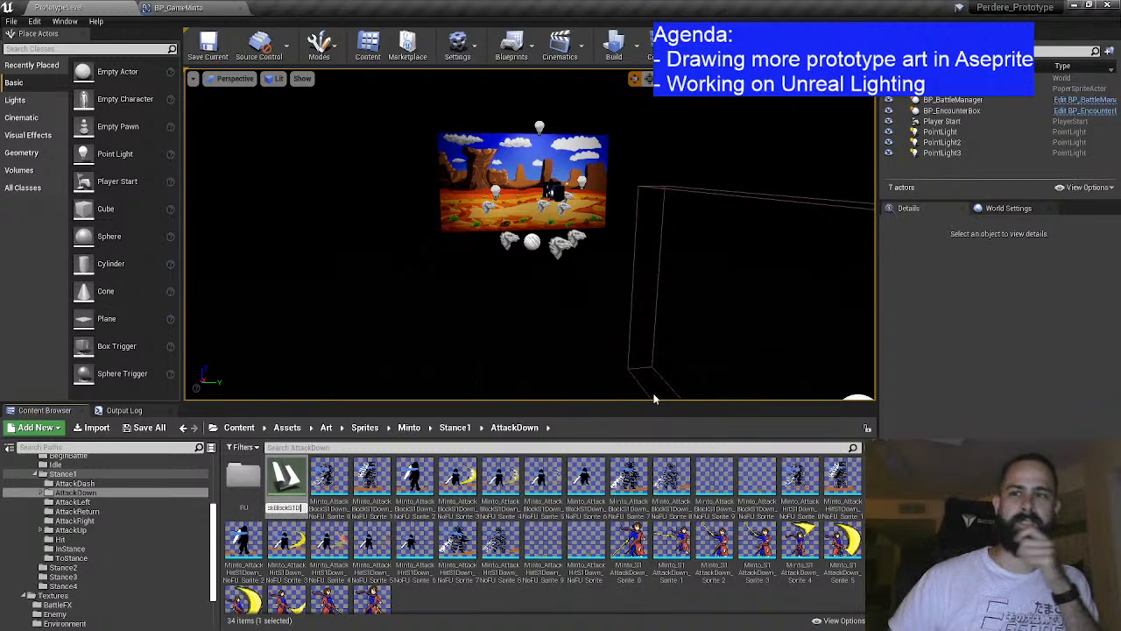
text(own_NoFU)
key(Return)
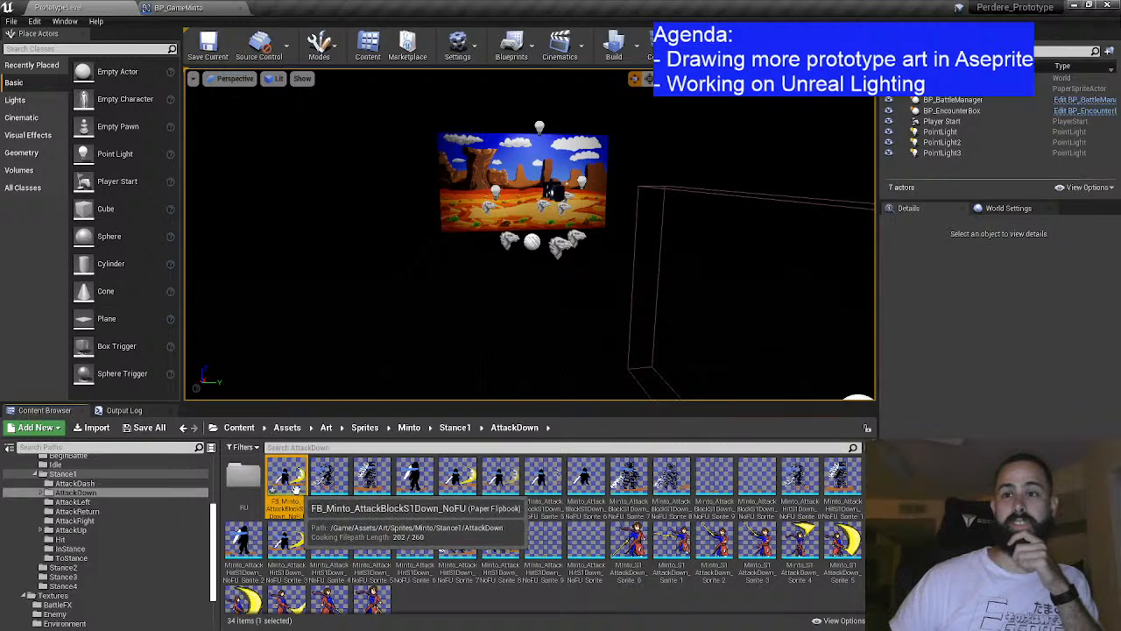
Step: Set the new block flipbook's frame rate to 10 frames per second and dock its editor in the main window
double_click(296, 487)
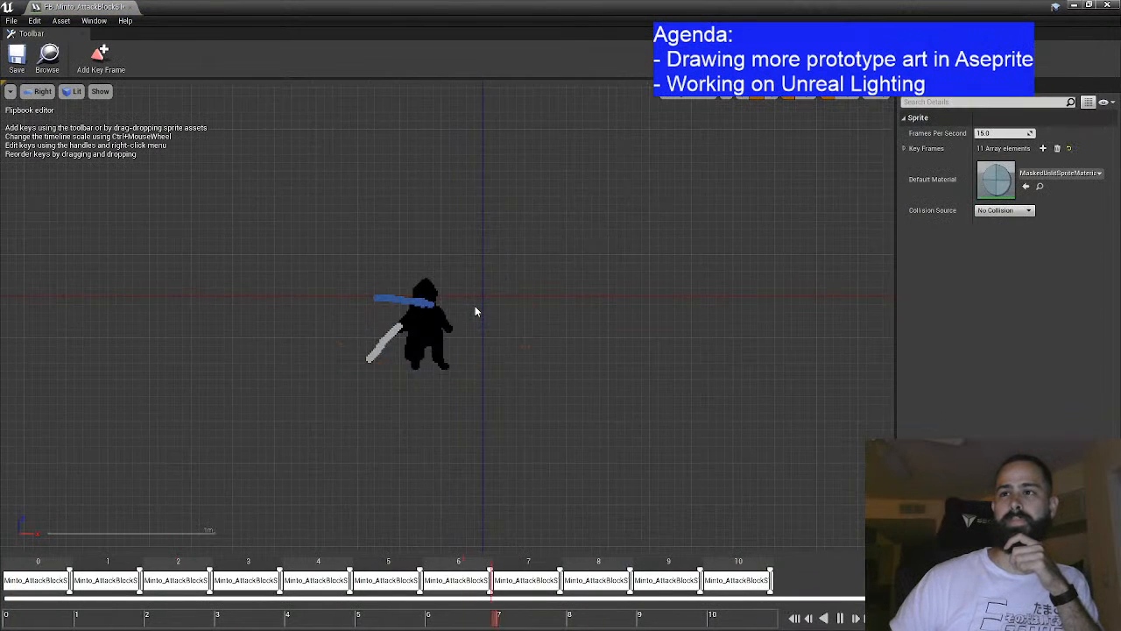
click(999, 133)
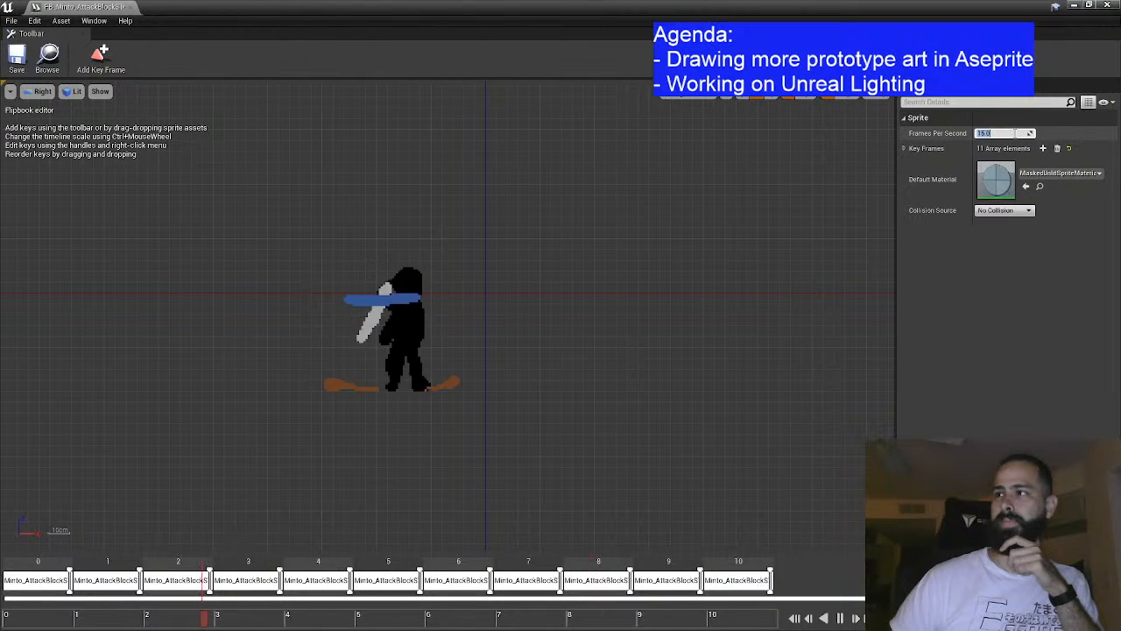
text(10)
key(Return)
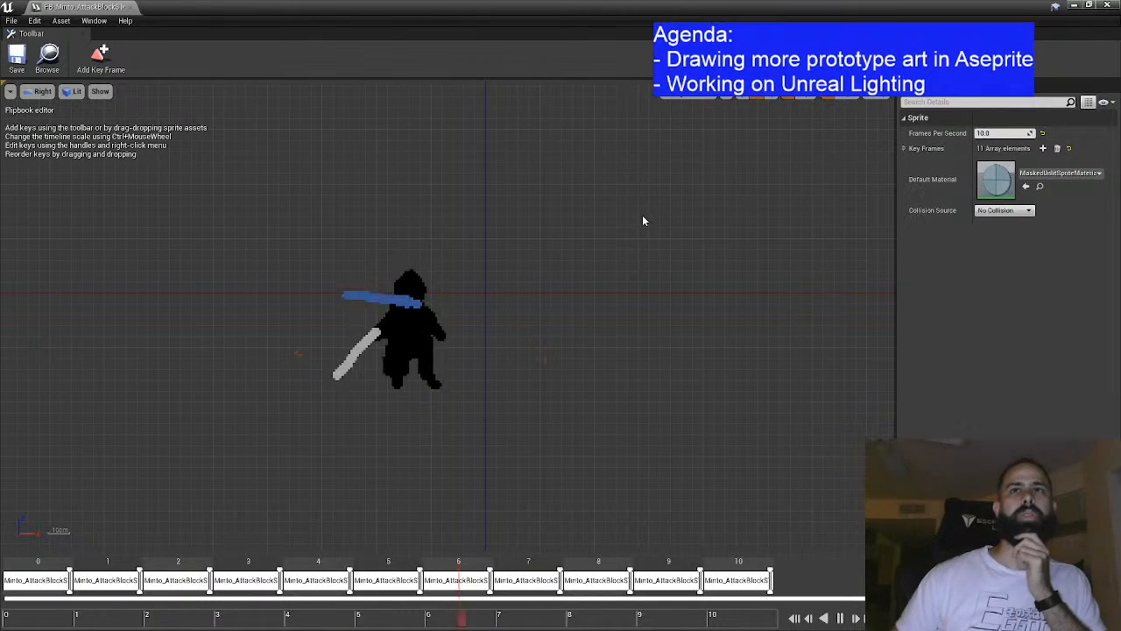
drag(78, 7, 308, 6)
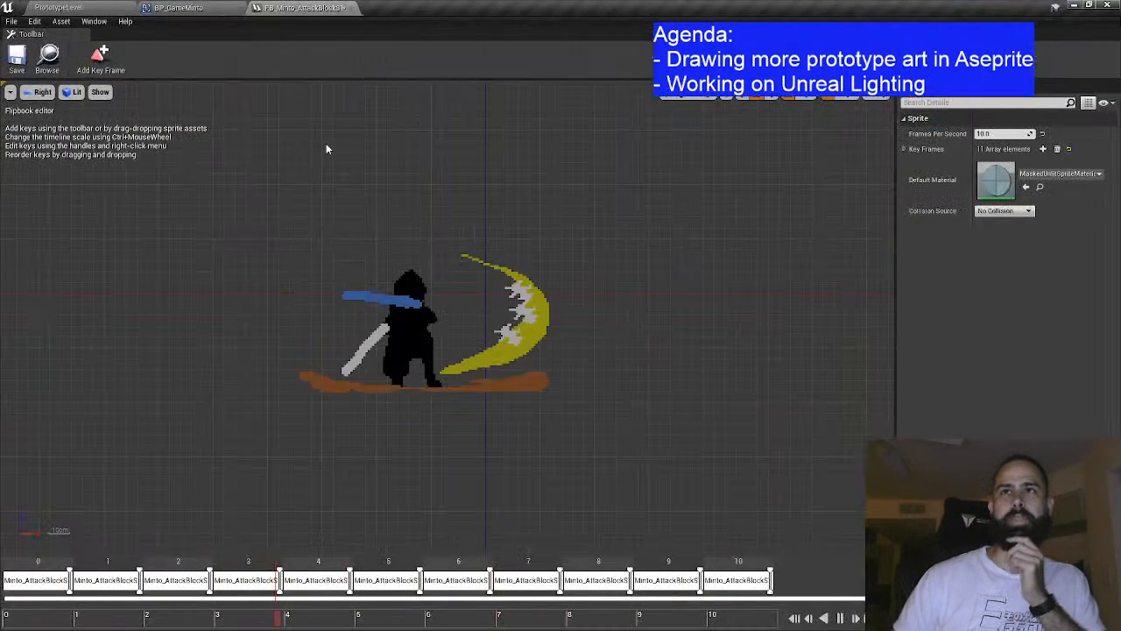
Step: Open Minto_AttackBlockS1Down_NoFU sprite 3 and compare its colours and default material with sprites 4, 5 and 6
click(178, 7)
click(58, 7)
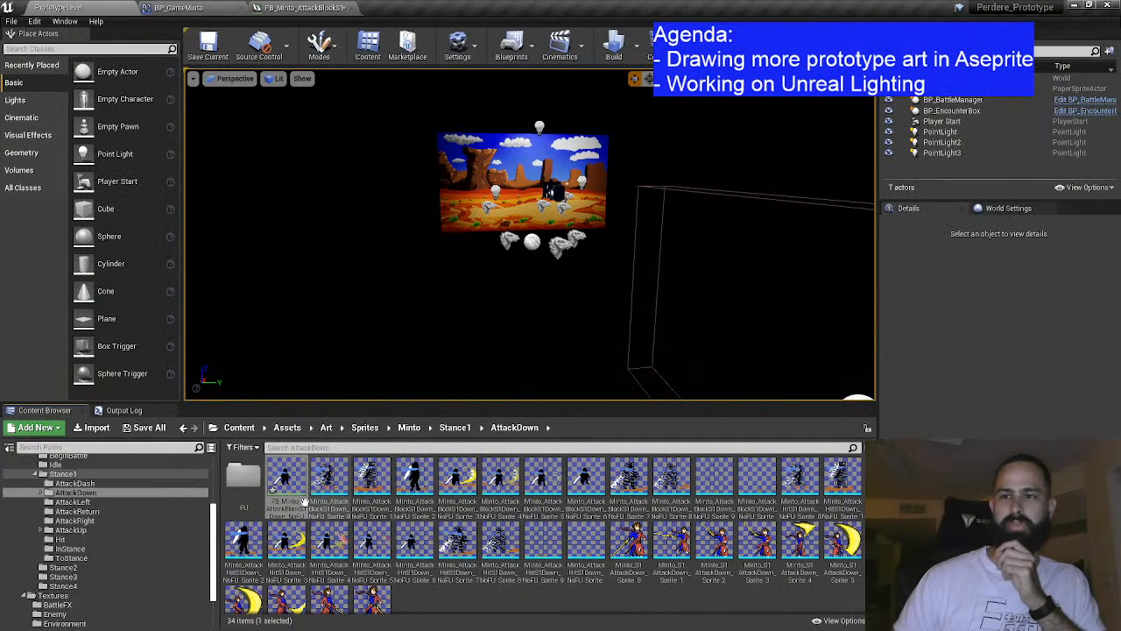
click(328, 484)
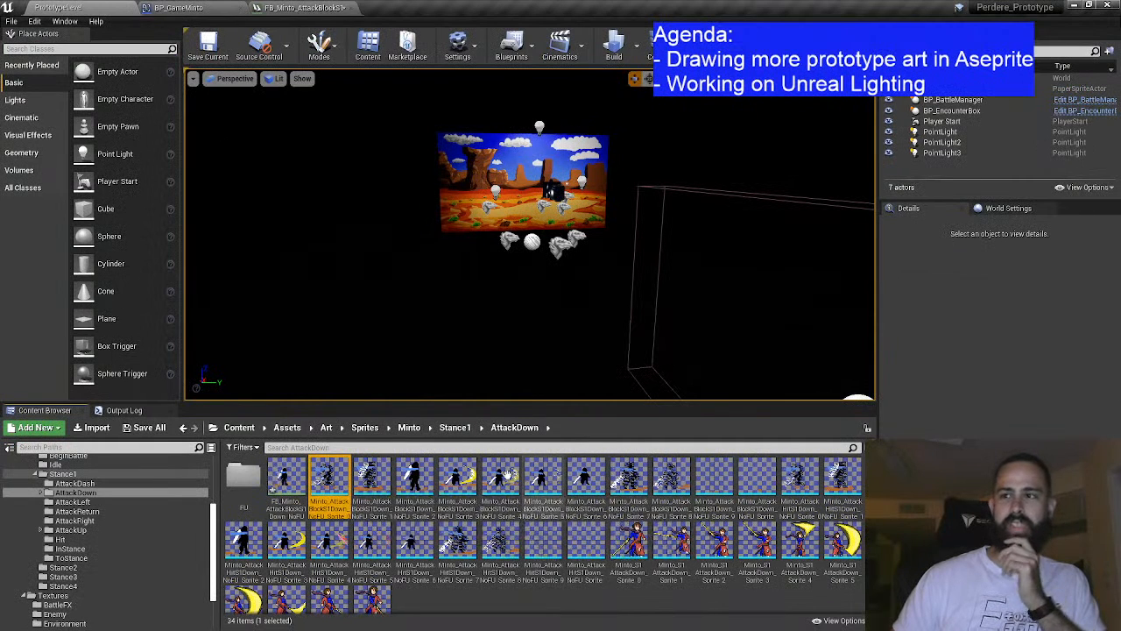
double_click(471, 484)
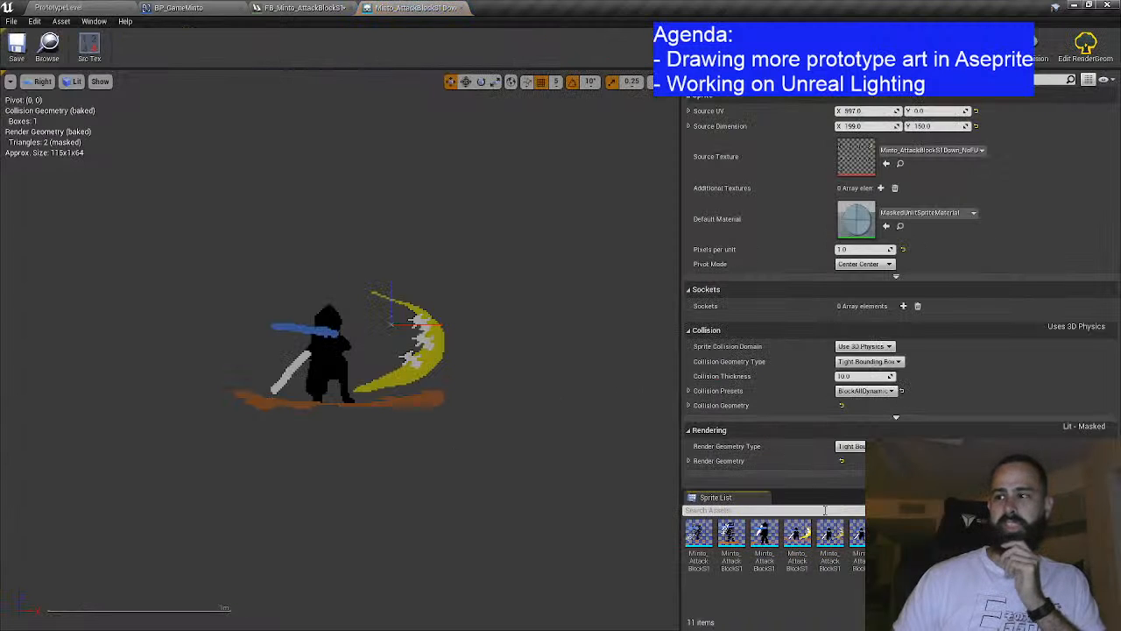
click(831, 539)
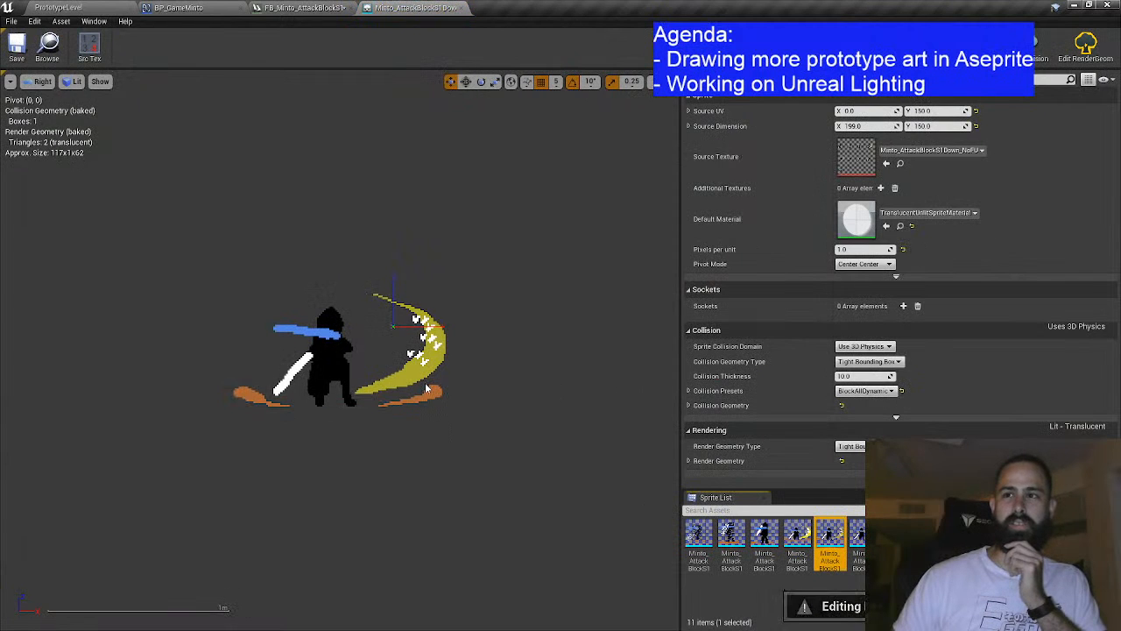
click(797, 538)
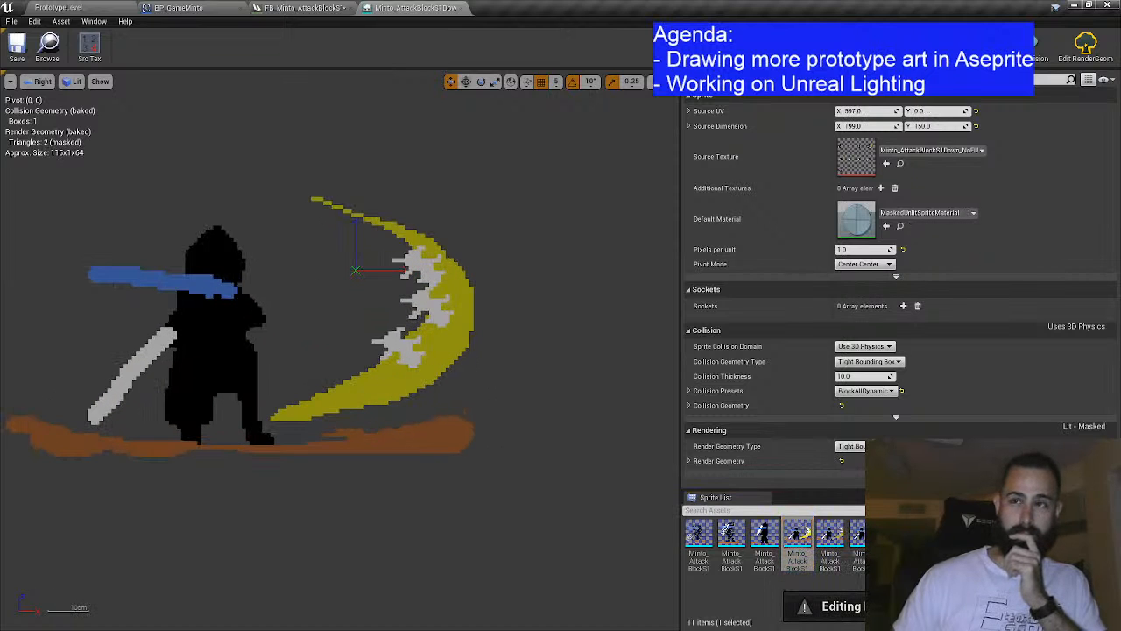
click(824, 533)
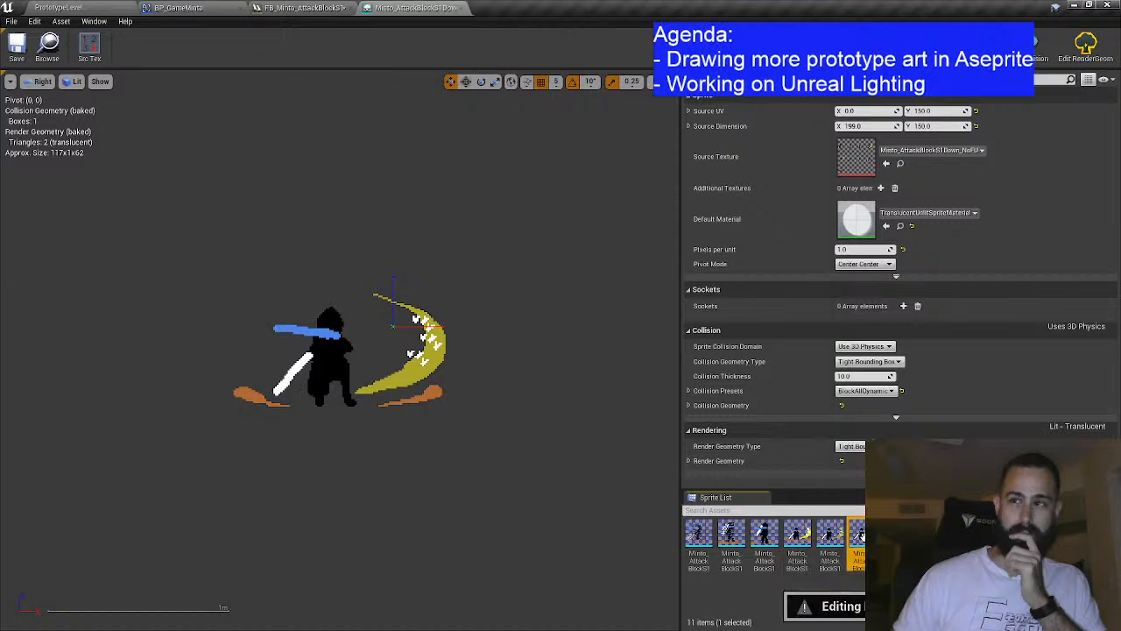
click(856, 534)
scroll(368, 362, up, 4)
key(Right)
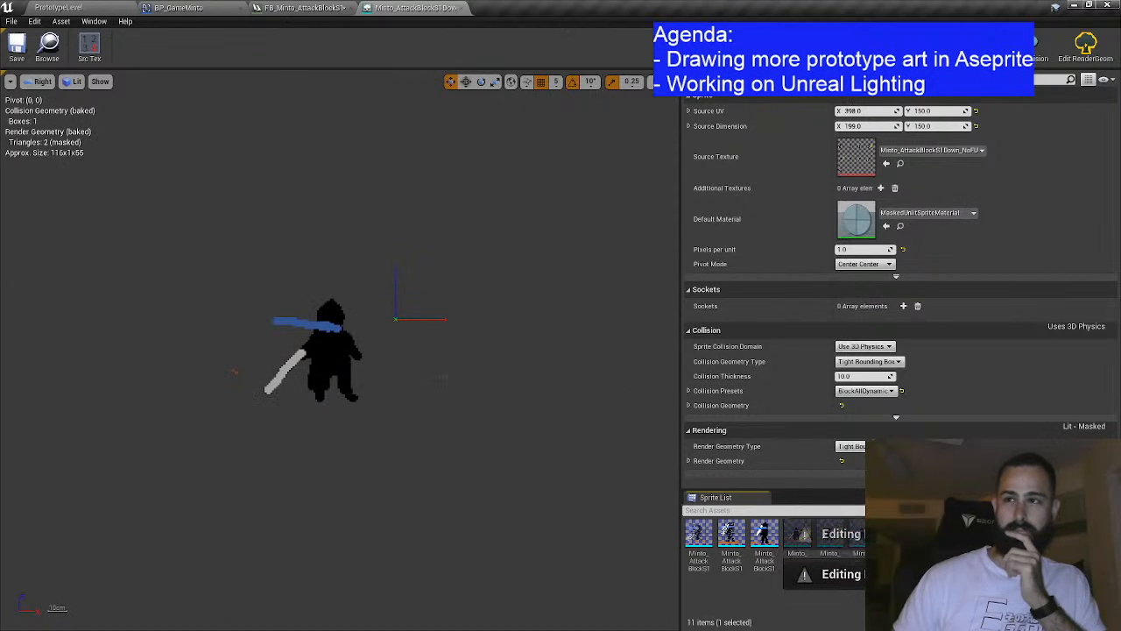
click(847, 532)
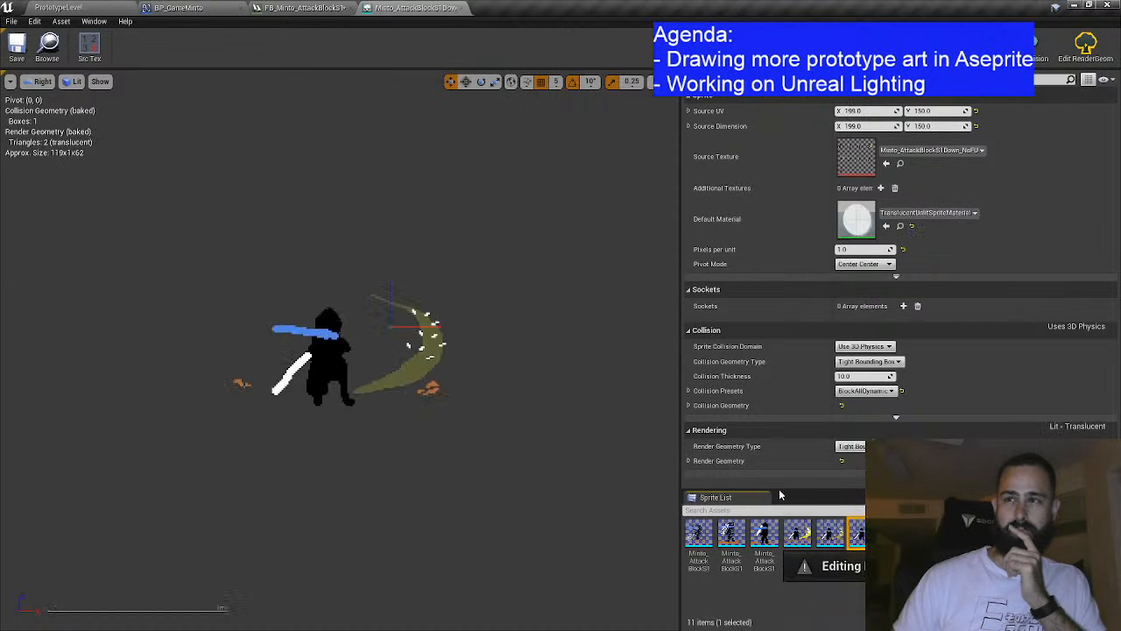
key(Left)
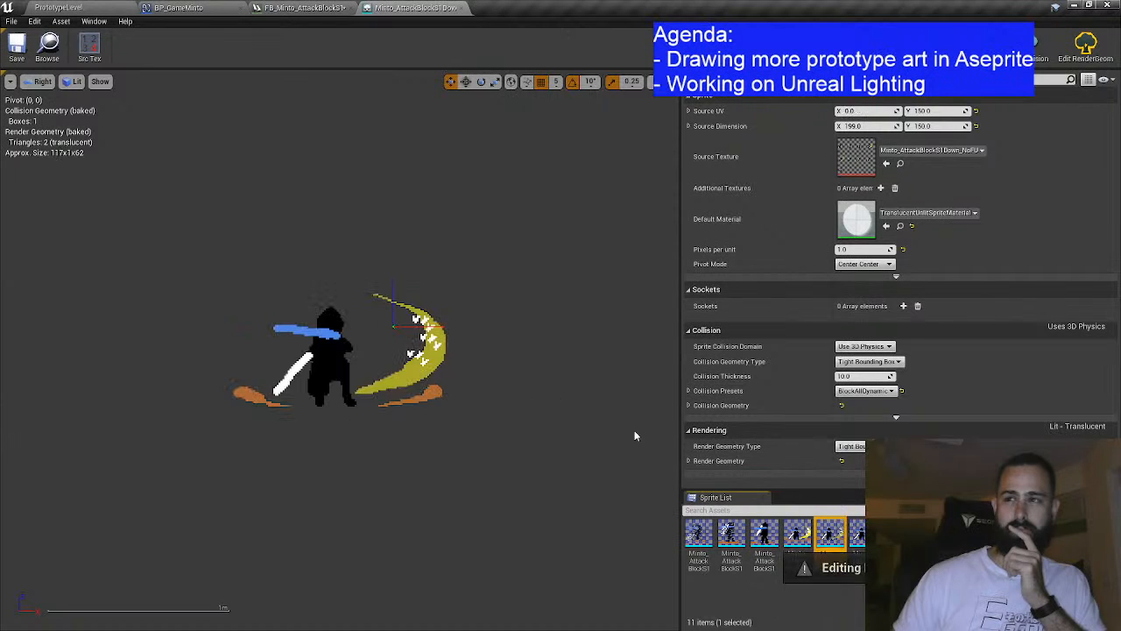
scroll(468, 375, up, 5)
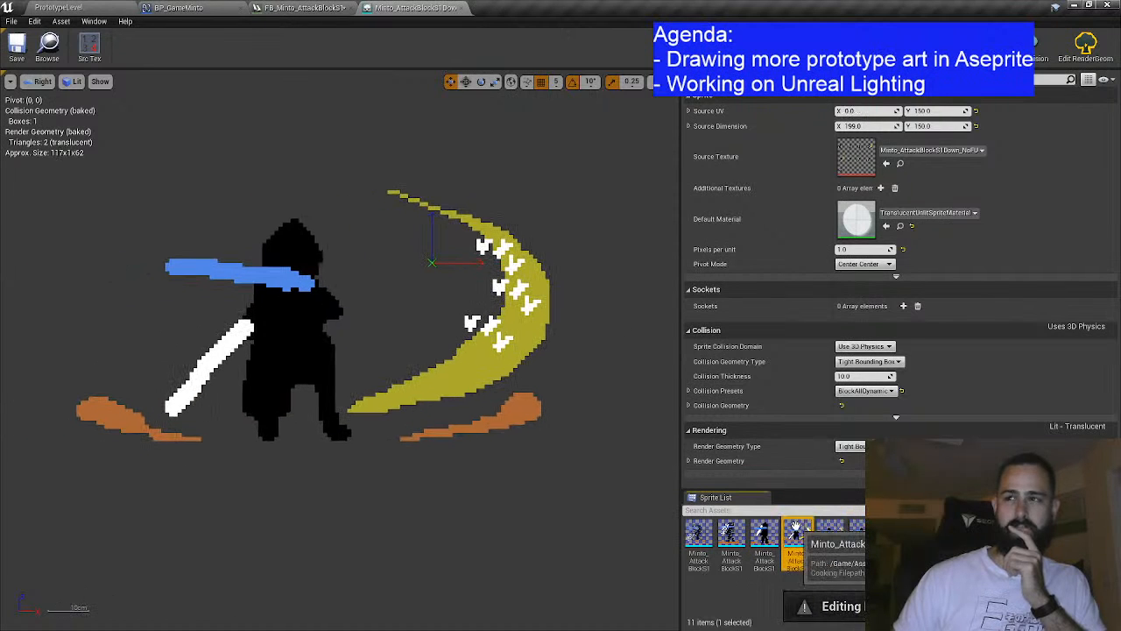
click(797, 539)
scroll(423, 349, up, 5)
drag(422, 349, 495, 334)
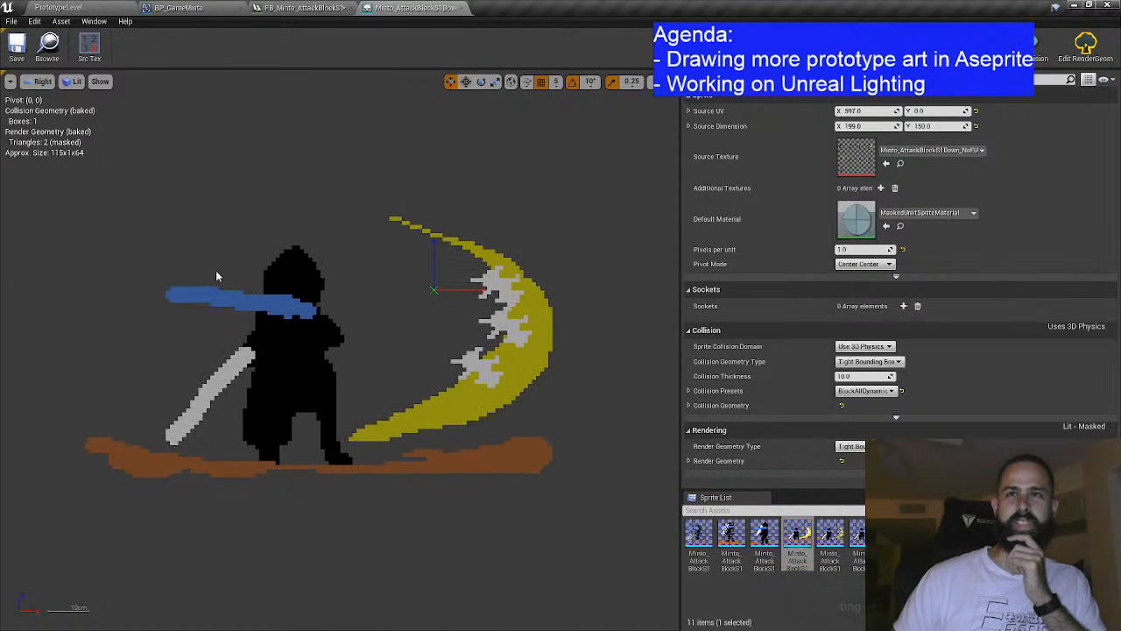
Step: Switch the sprite preview to Unlit and compare the masked sprite 3 with the translucent sprites 4 and 5
click(71, 81)
click(97, 118)
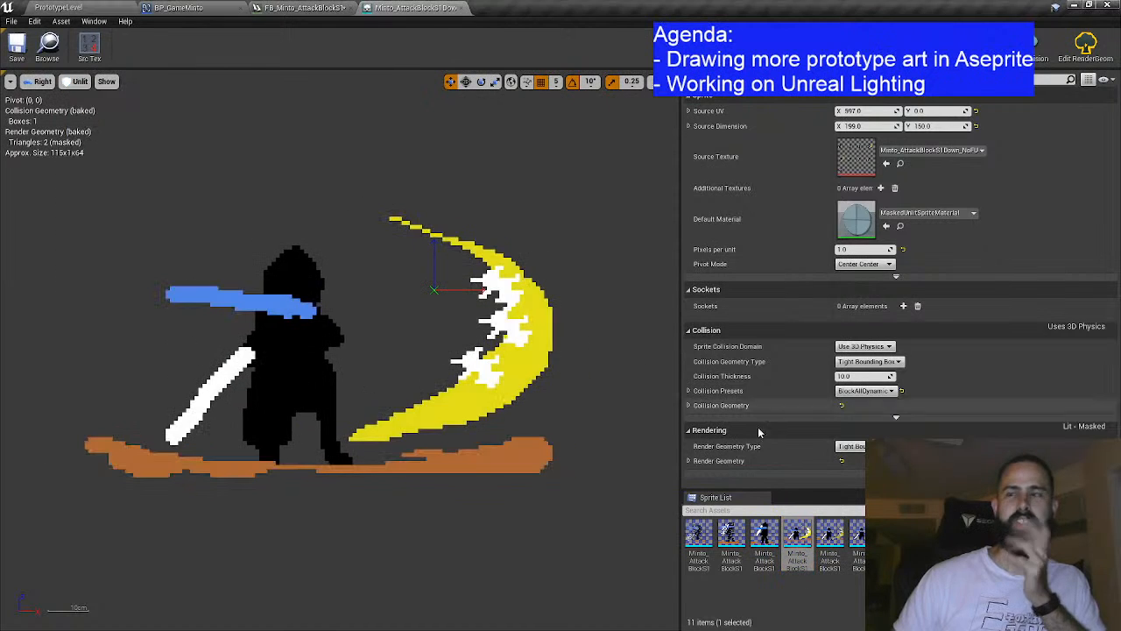
click(830, 538)
click(80, 80)
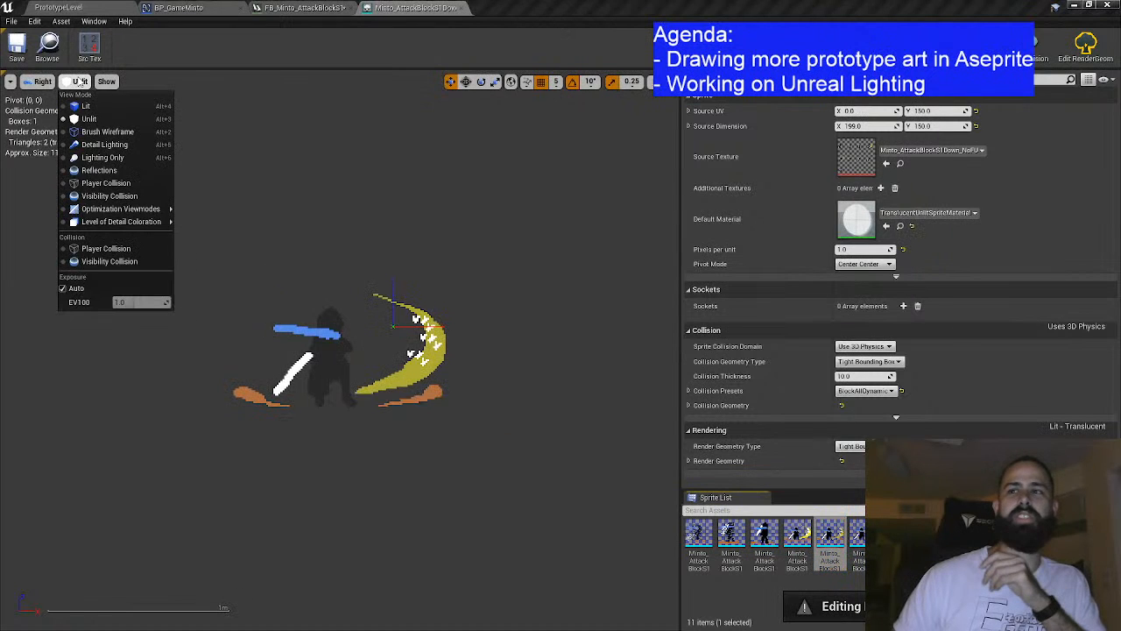
click(96, 118)
click(857, 539)
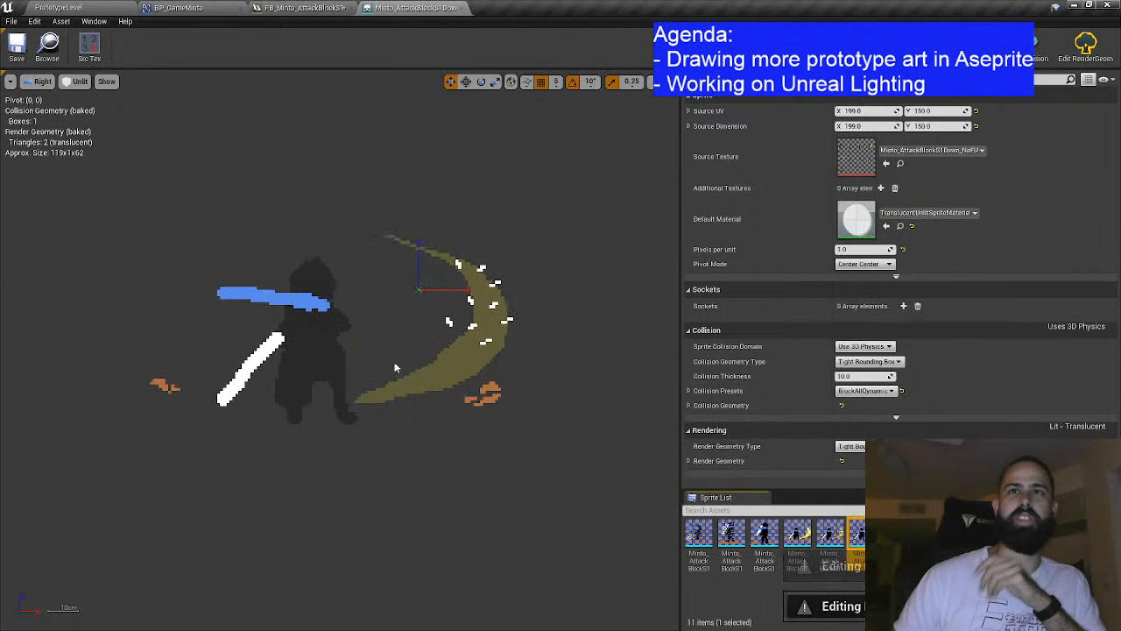
click(797, 538)
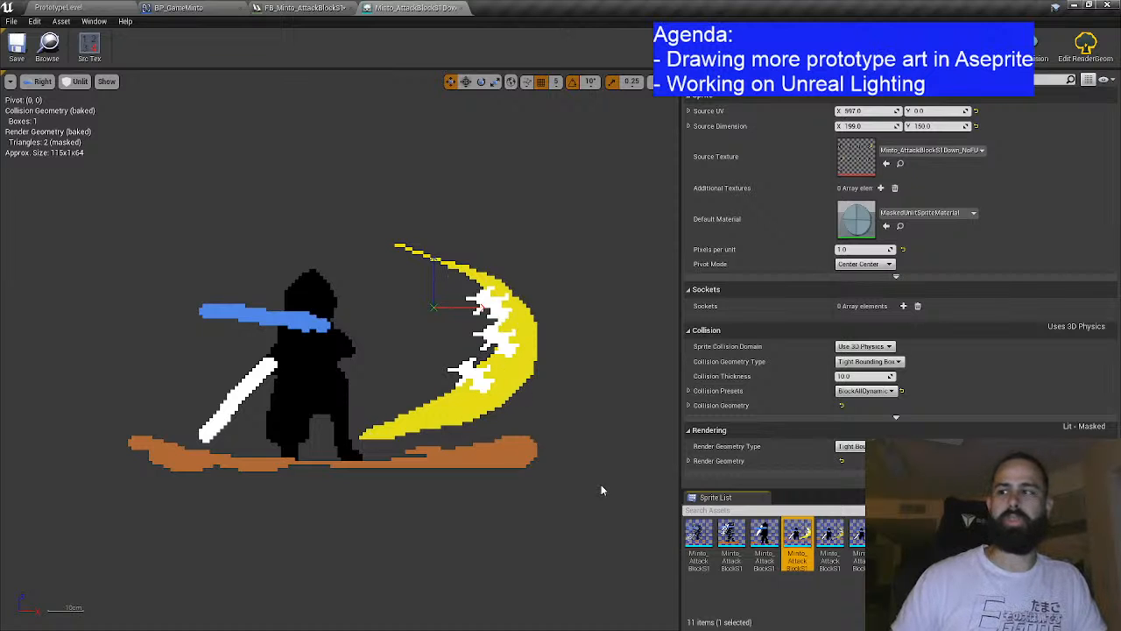
click(830, 538)
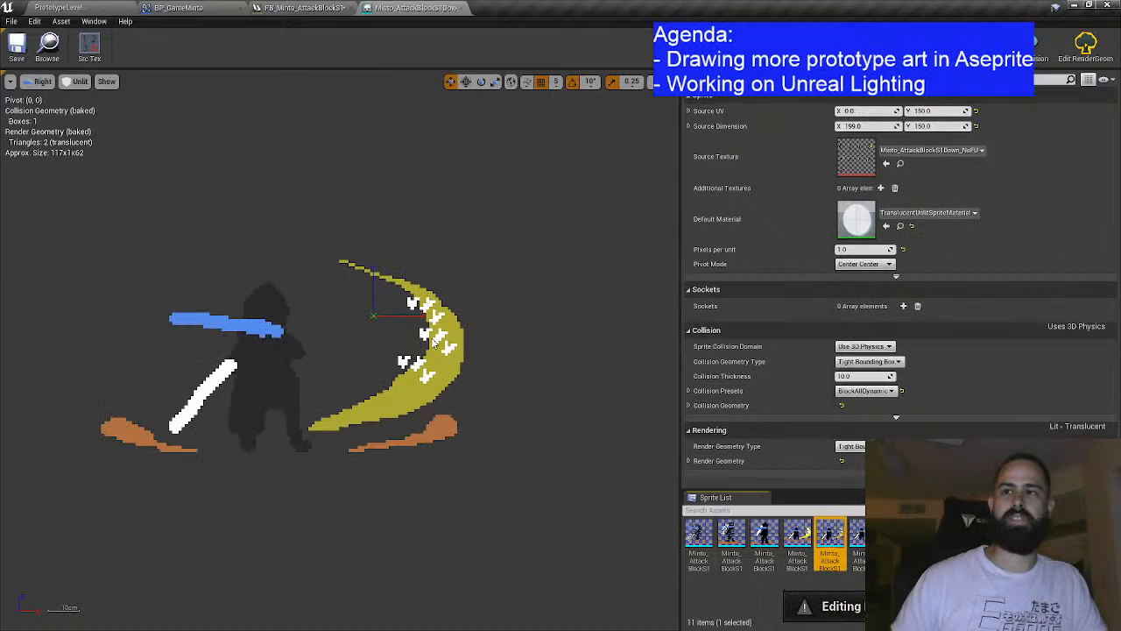
Step: Examine the slash effect's transparency in the fifth and sixth attack-block sprites
scroll(423, 345, up, 2)
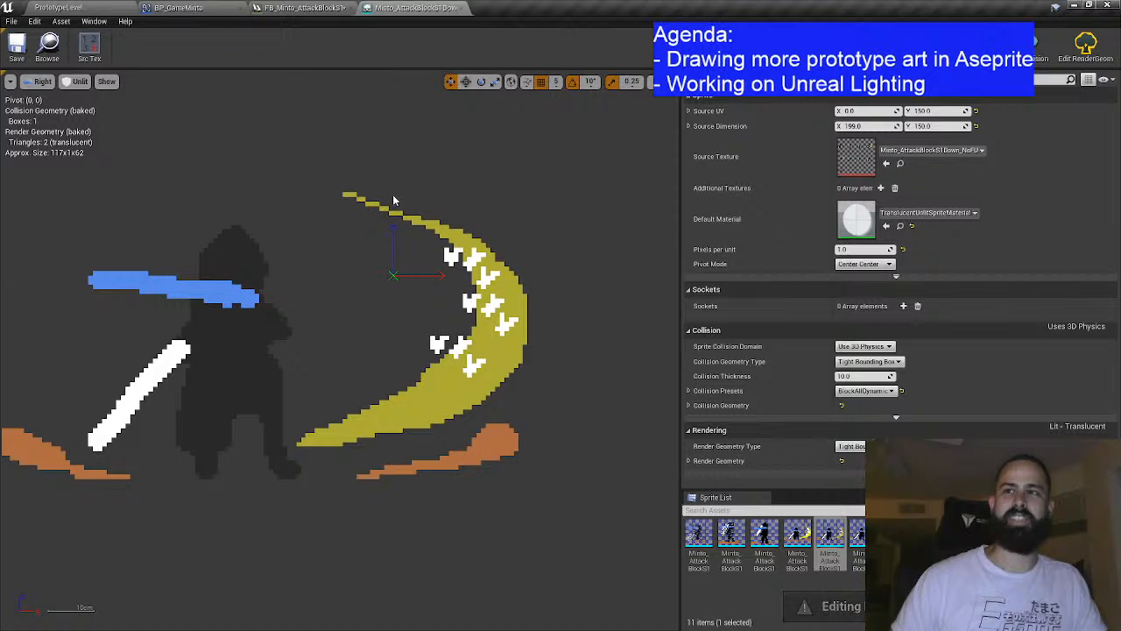
key(Right)
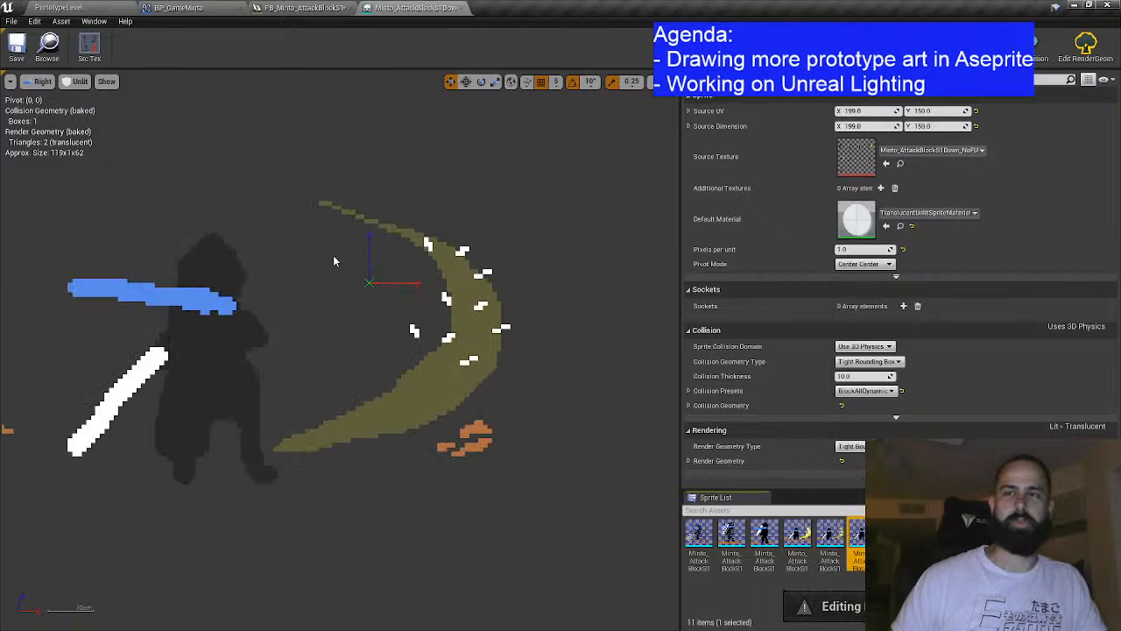
drag(379, 228, 550, 261)
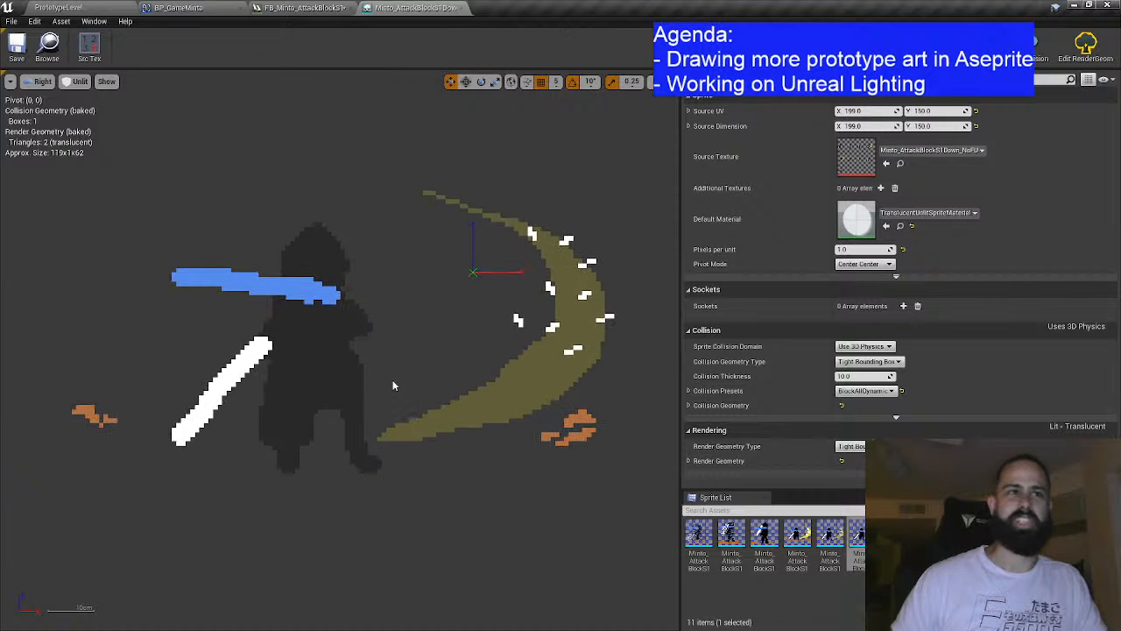
Step: Switch to Aseprite, open the recent file Minto_AttackBlockS1Down_NoFU.aseprite, play its animation and return to the first frame
key(alt+Tab)
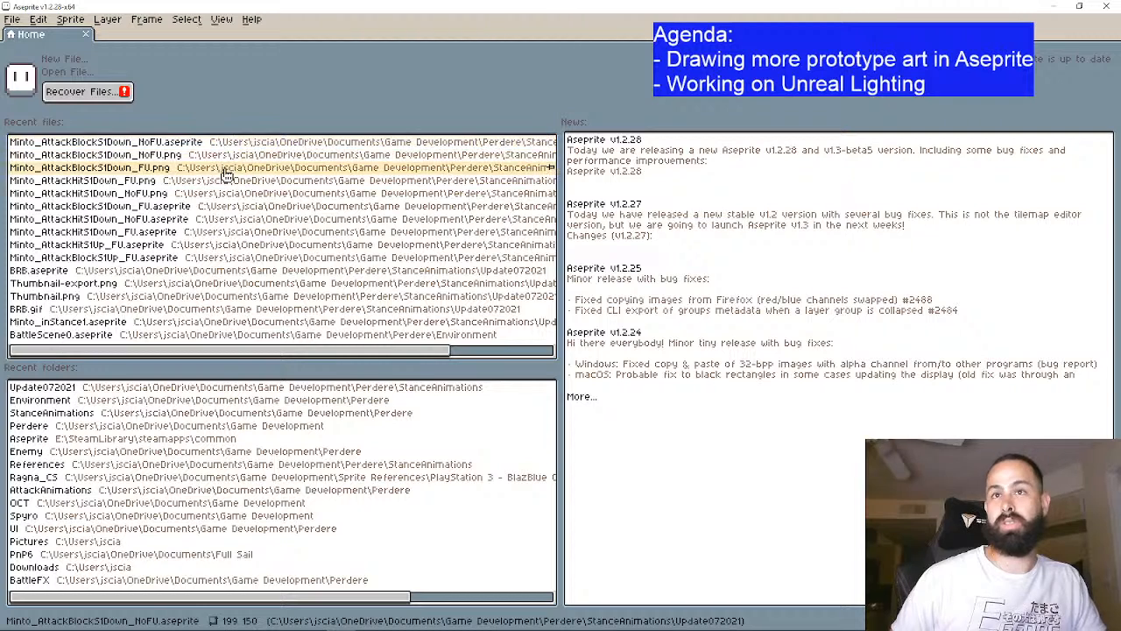
click(239, 146)
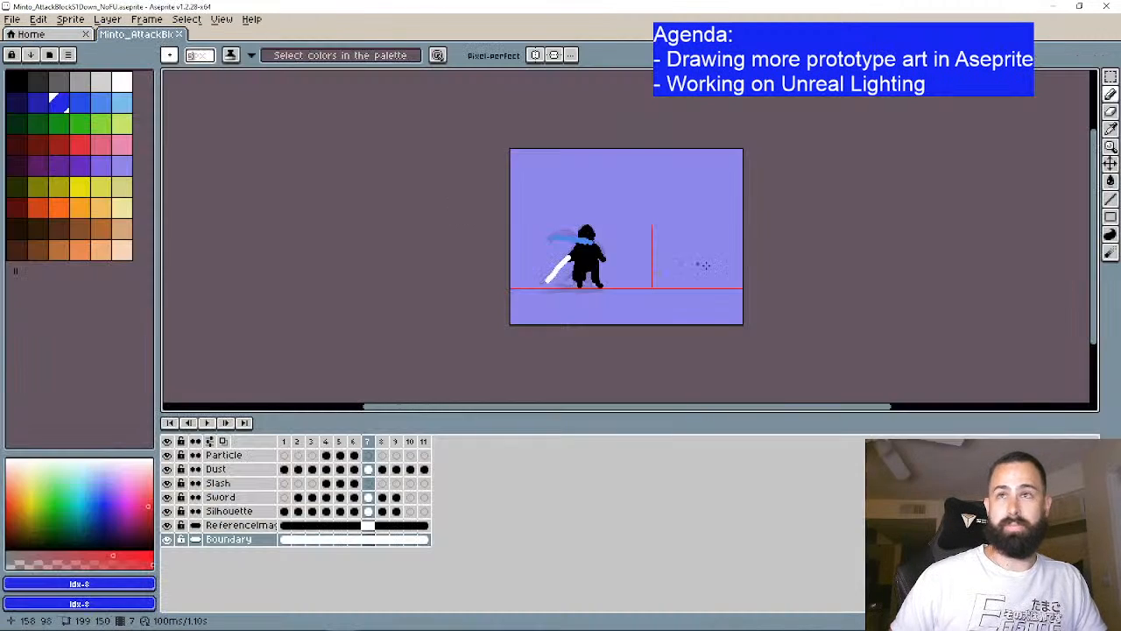
scroll(488, 275, up, 4)
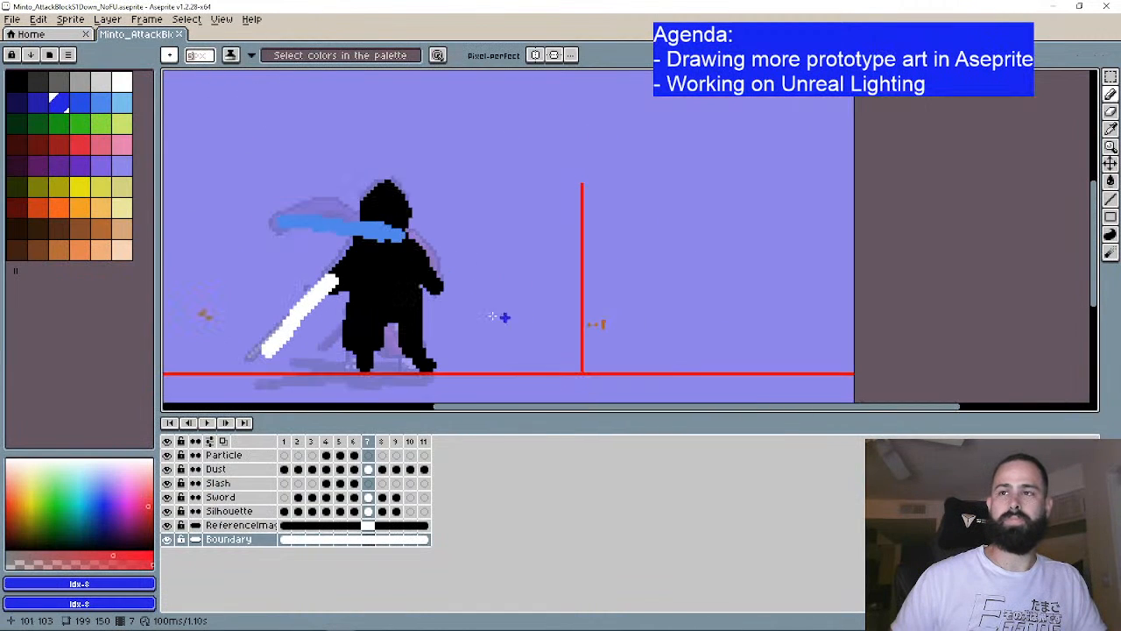
click(211, 423)
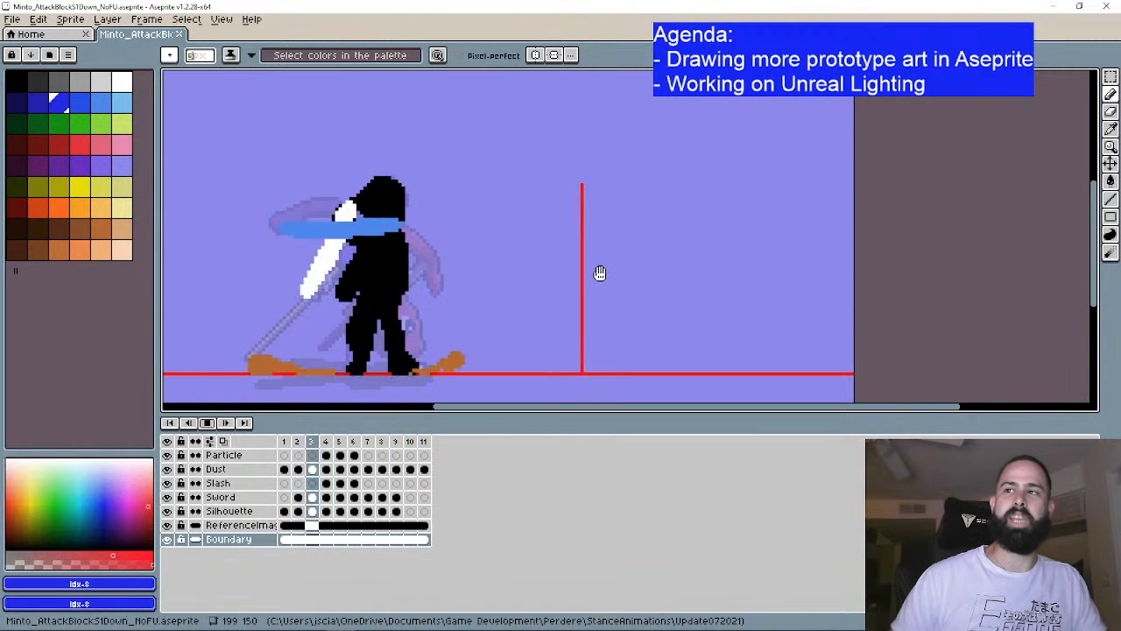
click(170, 424)
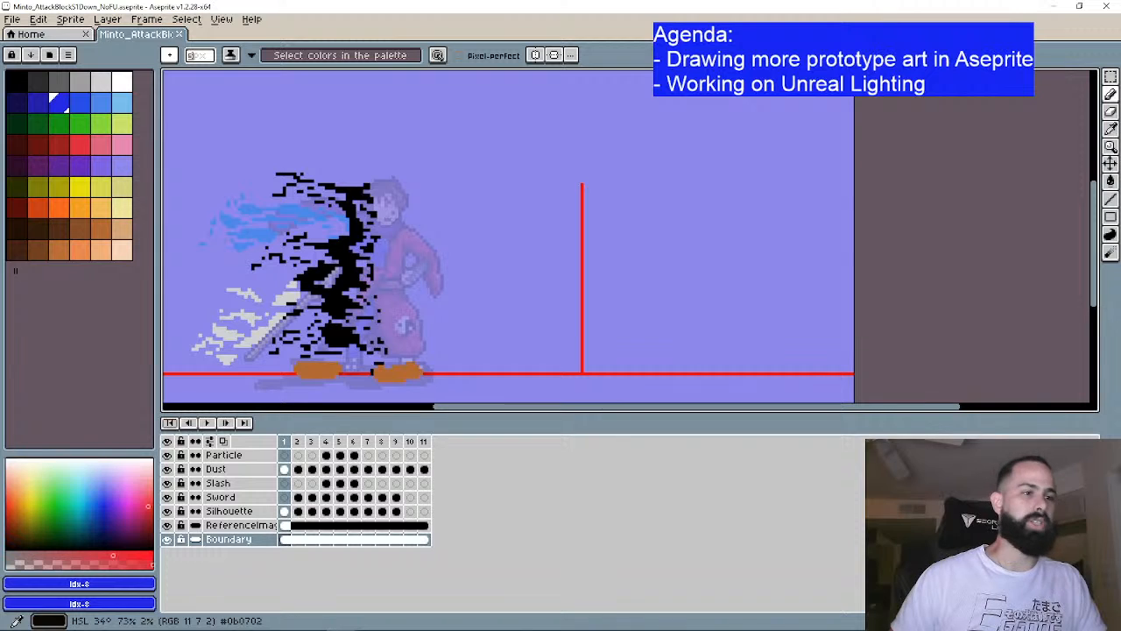
Step: Switch back to Unreal Editor and compare the fourth sprite's masked rendering with the sixth sprite's translucent rendering
key(alt+Tab)
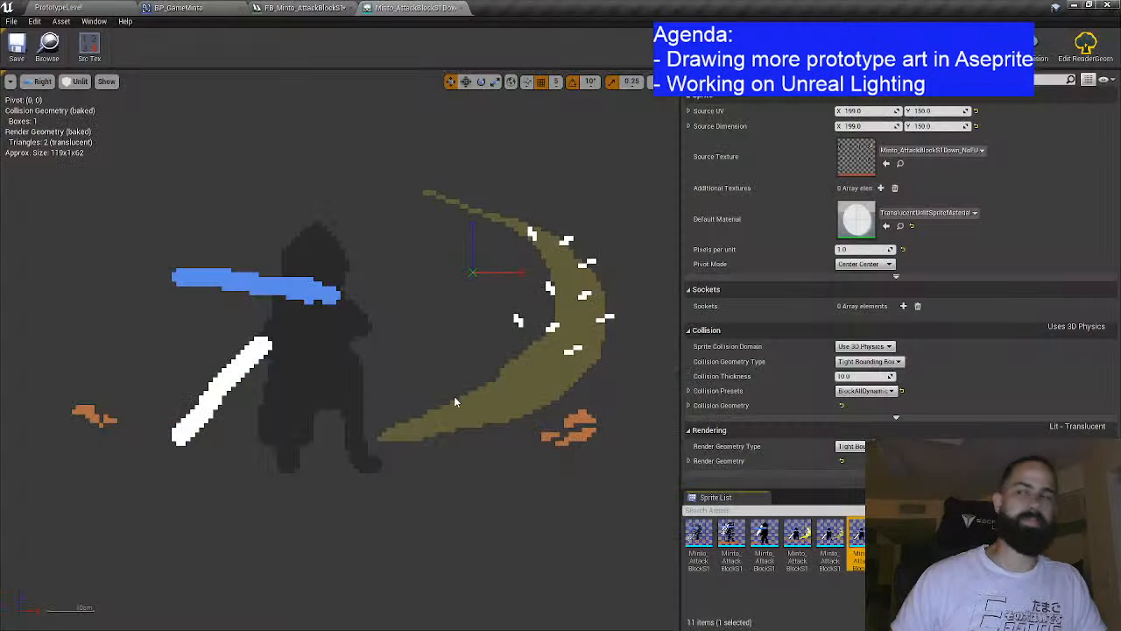
scroll(506, 377, down, 1)
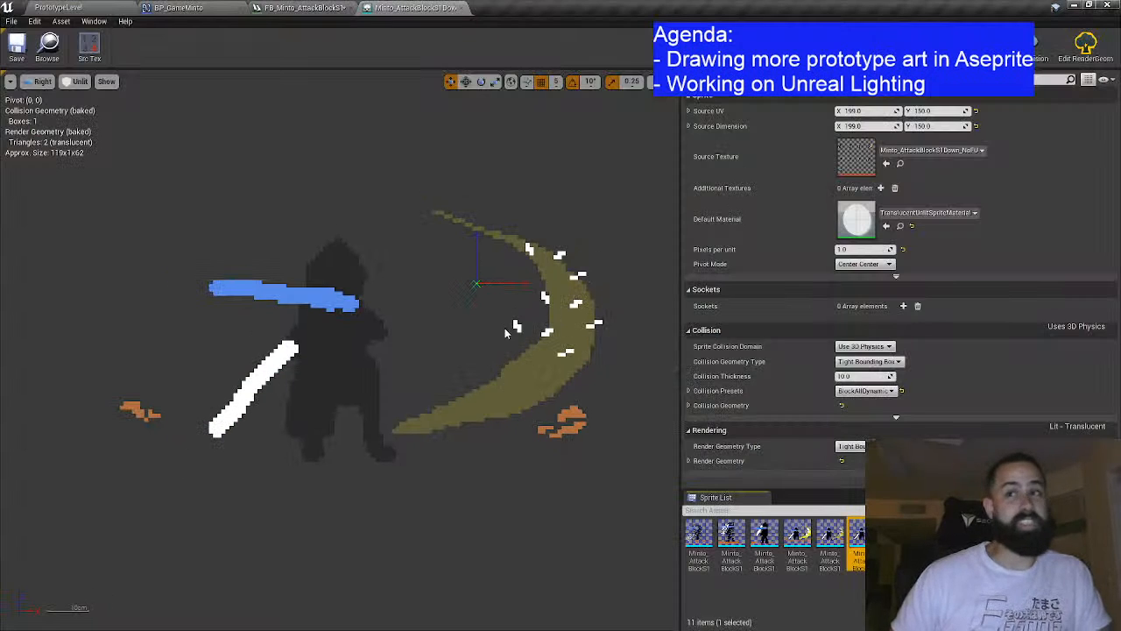
click(797, 539)
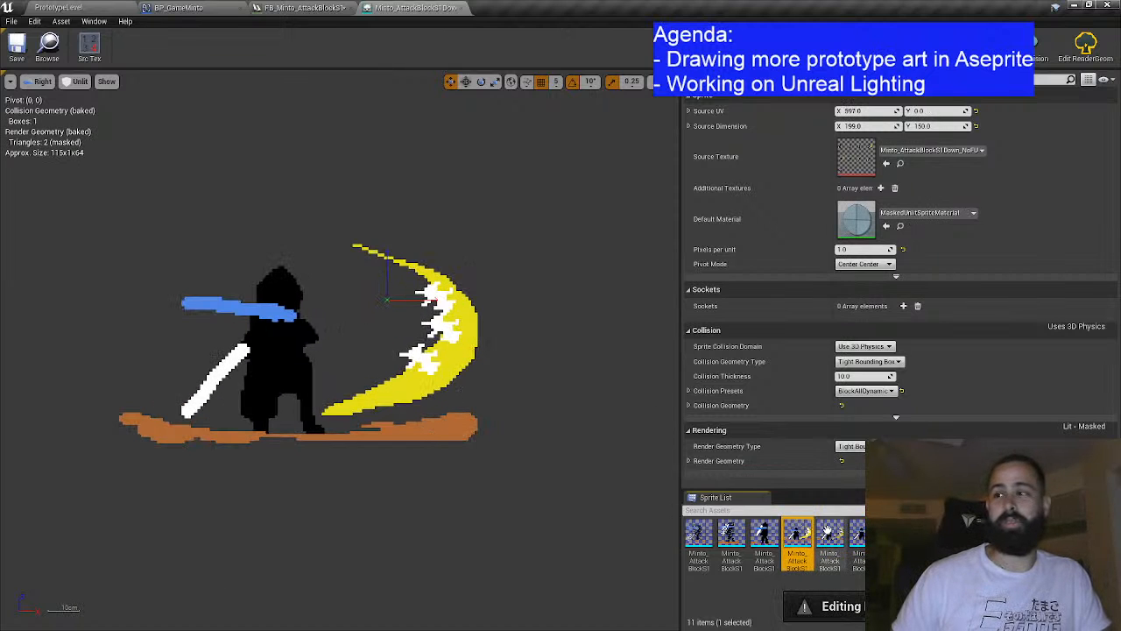
click(857, 534)
click(860, 534)
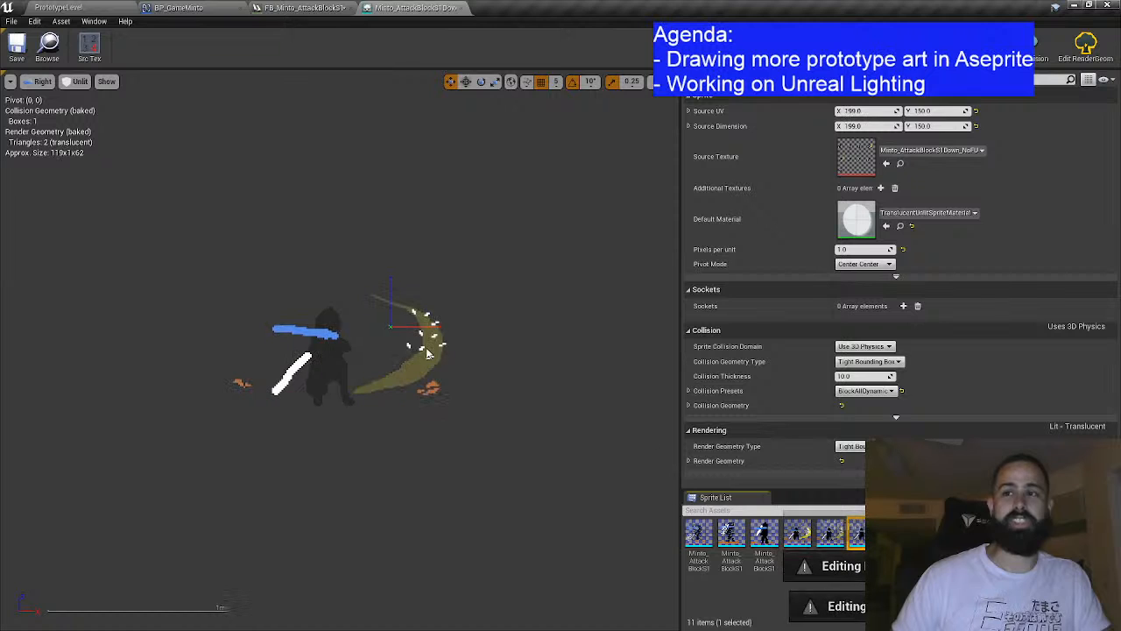
scroll(406, 299, up, 3)
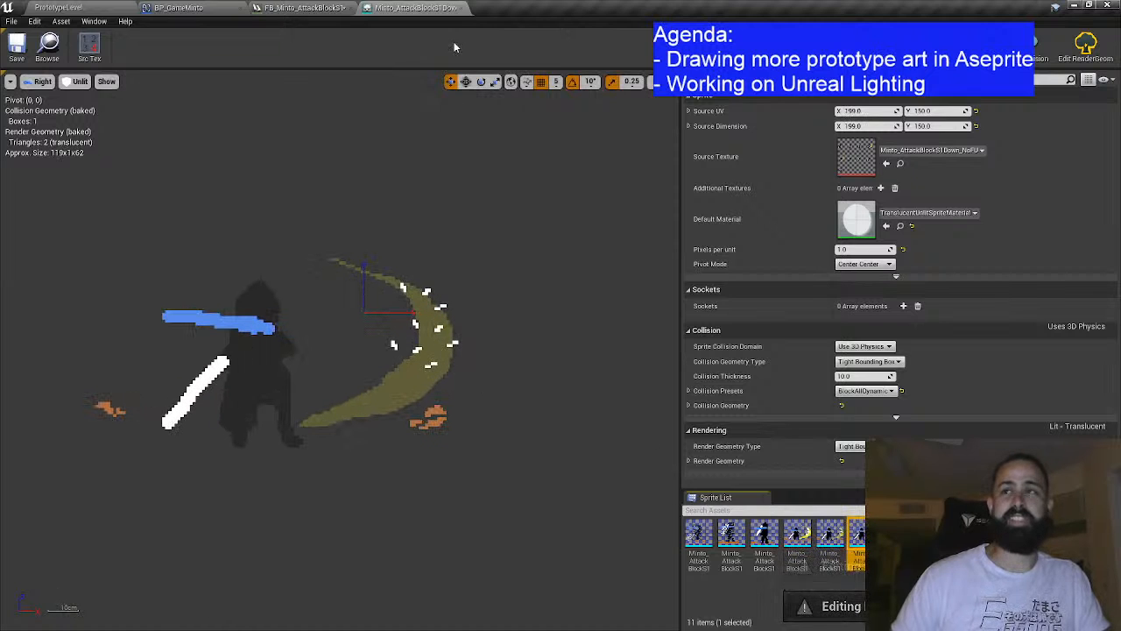
Step: Close the sprite editor and set the attack-block flipbook preview to the Unlit view mode
click(453, 8)
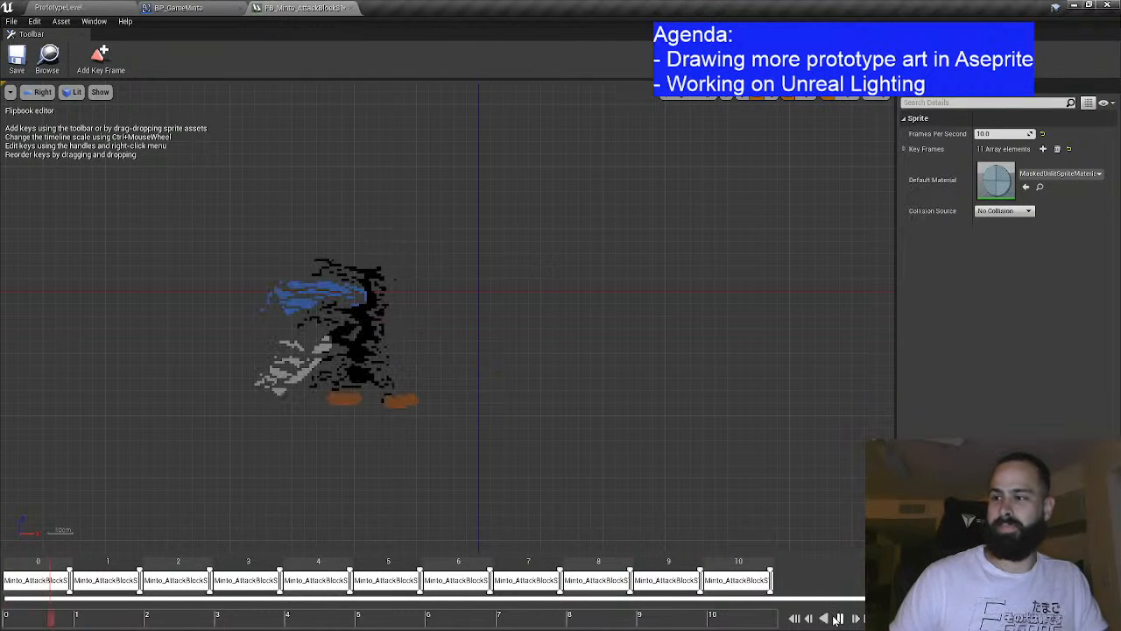
click(795, 618)
click(857, 618)
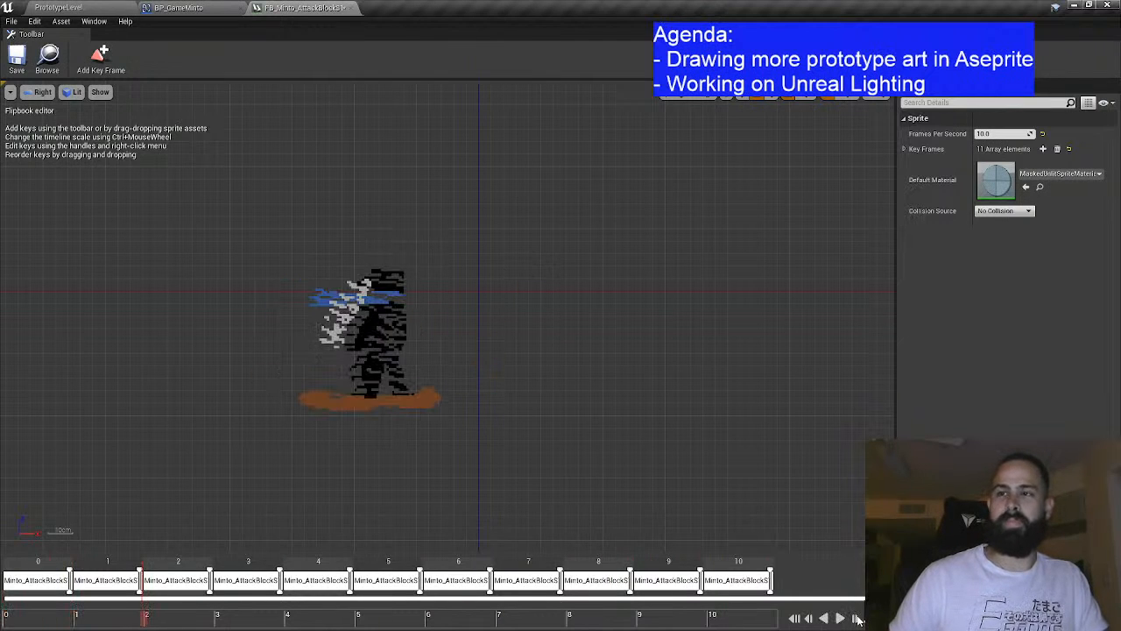
click(71, 91)
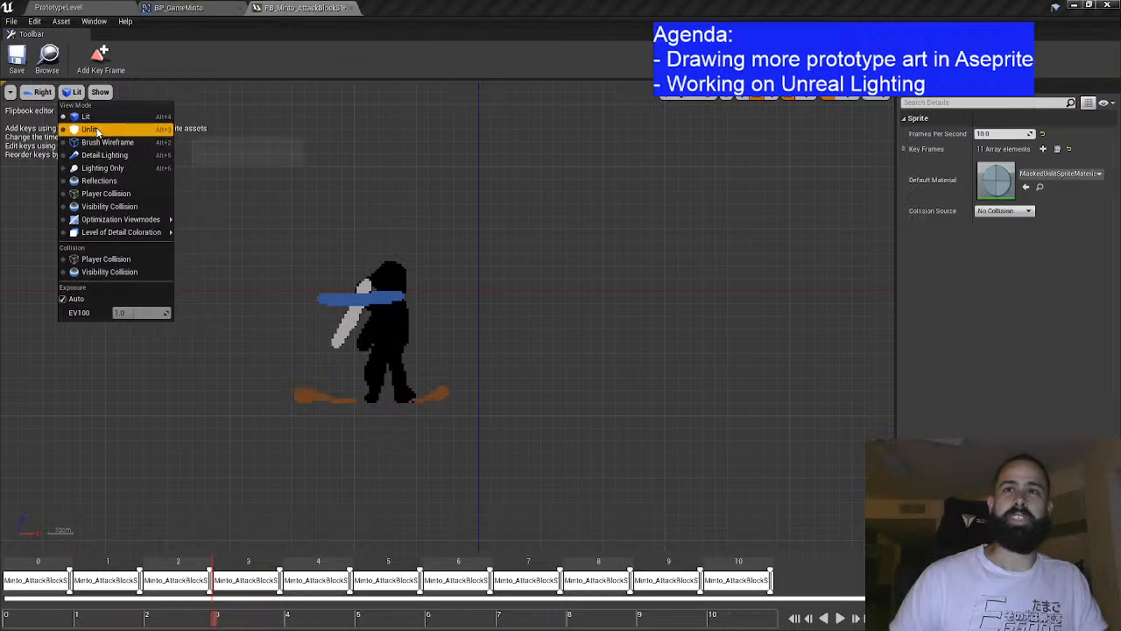
click(85, 129)
Step: Step through the flipbook's slash and fade-out frames to the end, and return to the first frame
click(857, 618)
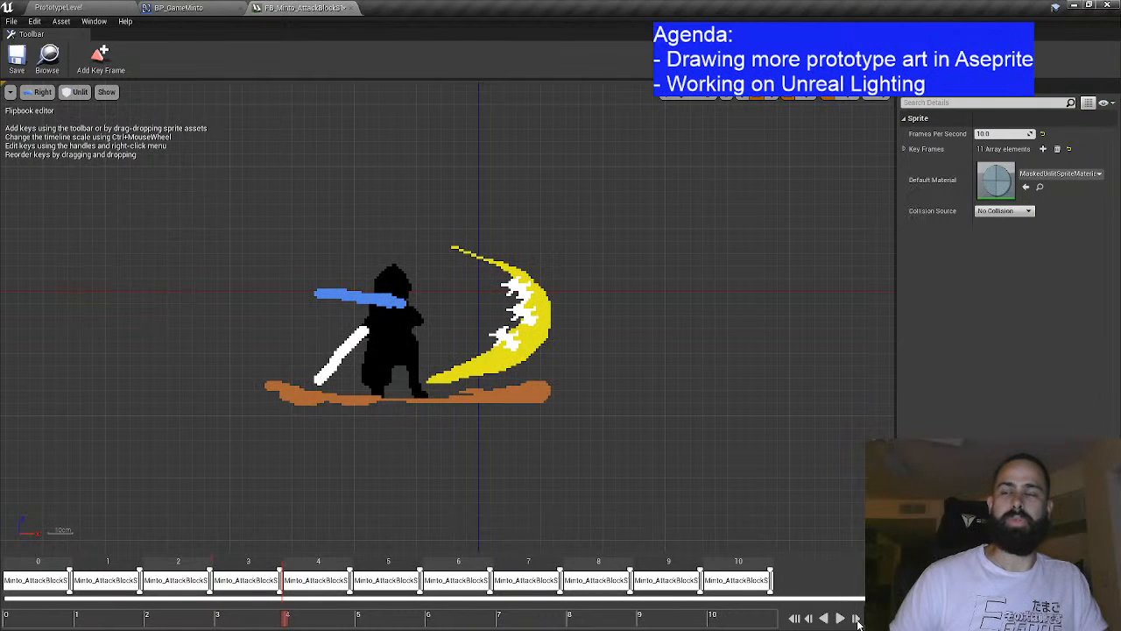
scroll(521, 403, up, 2)
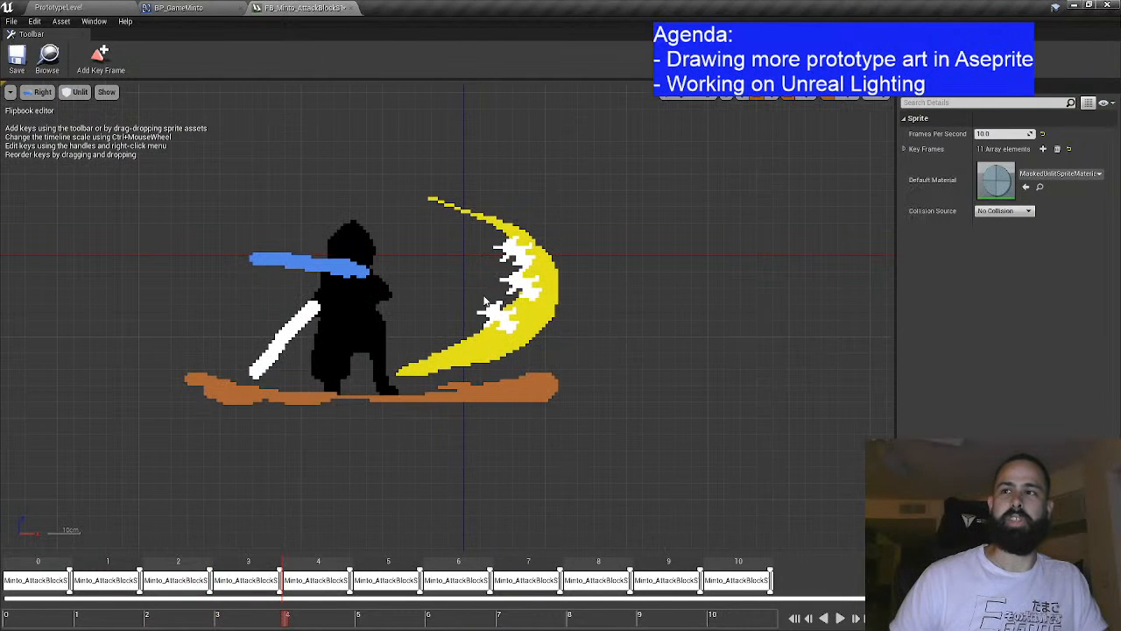
click(857, 618)
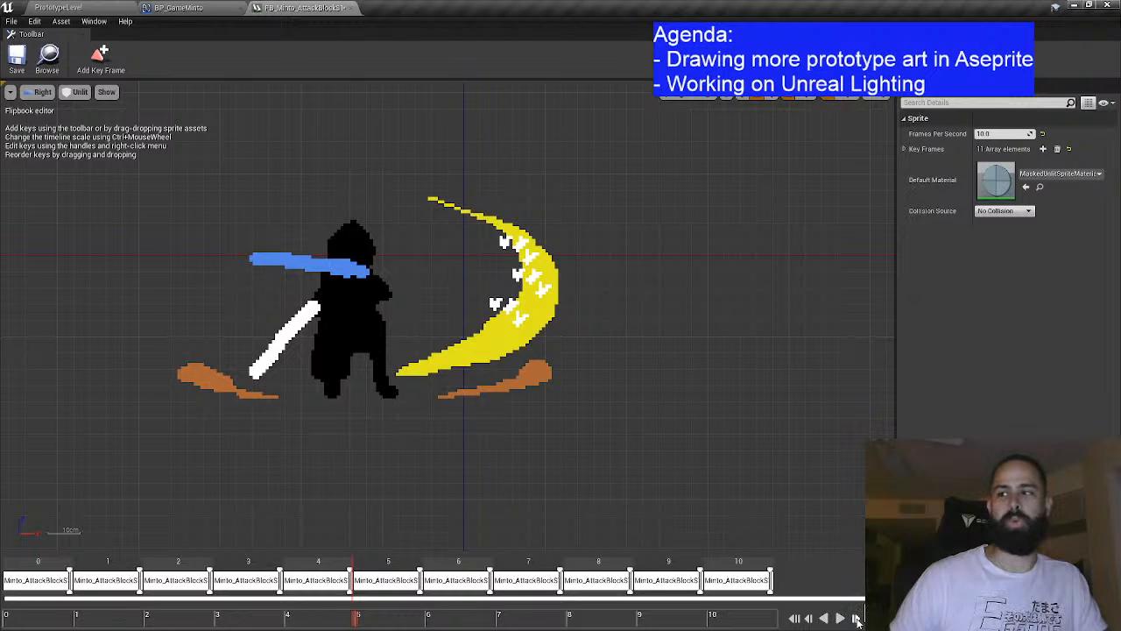
click(857, 618)
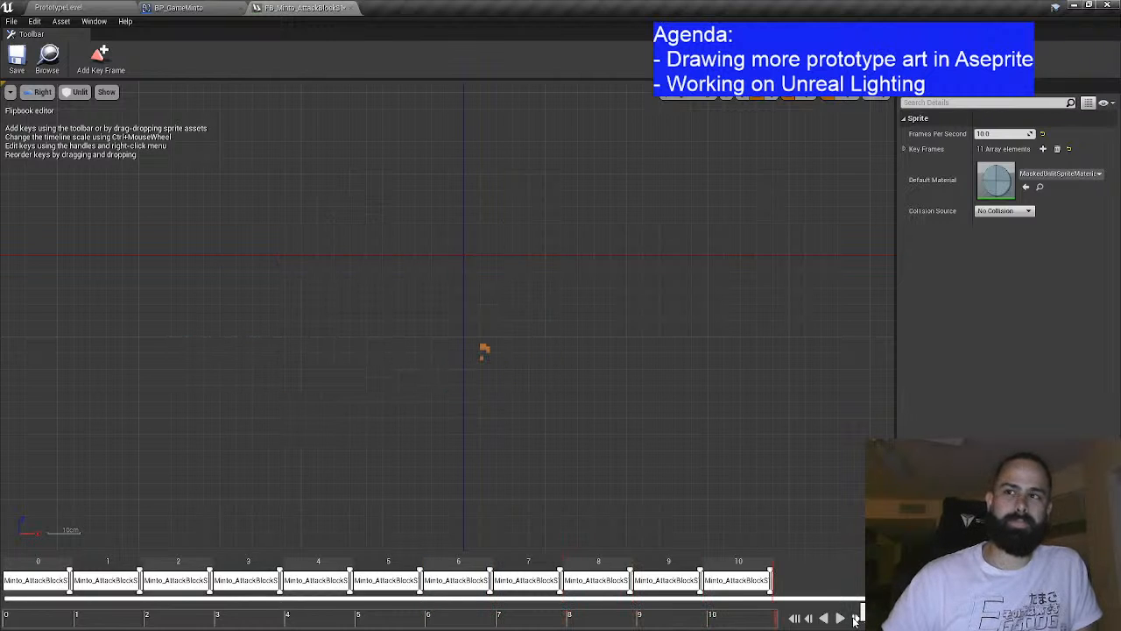
click(808, 619)
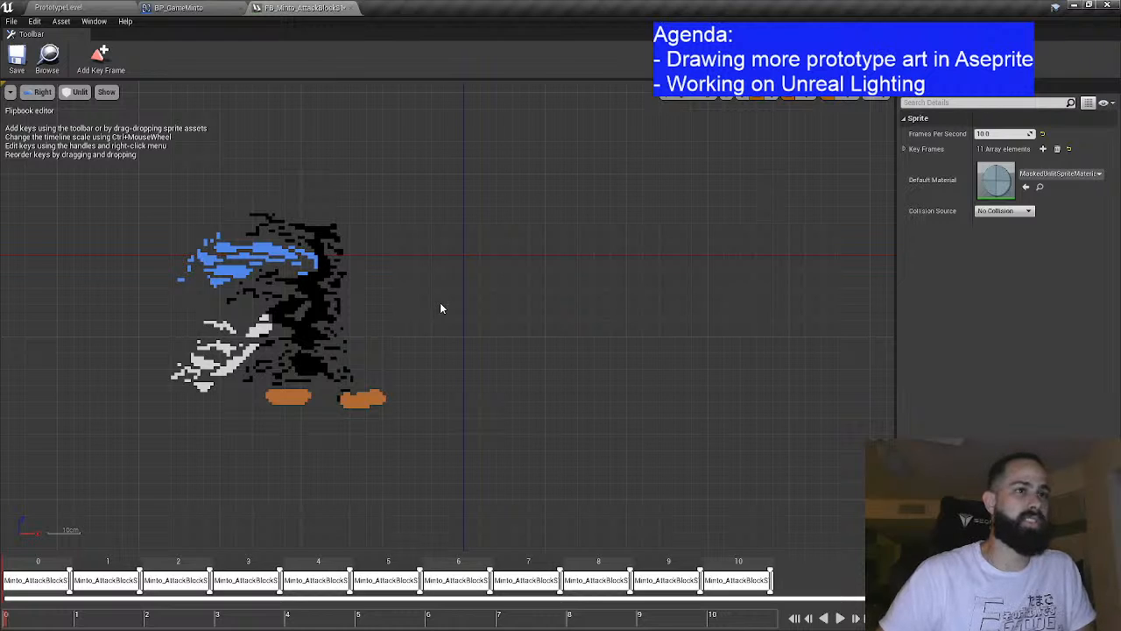
click(858, 620)
click(793, 618)
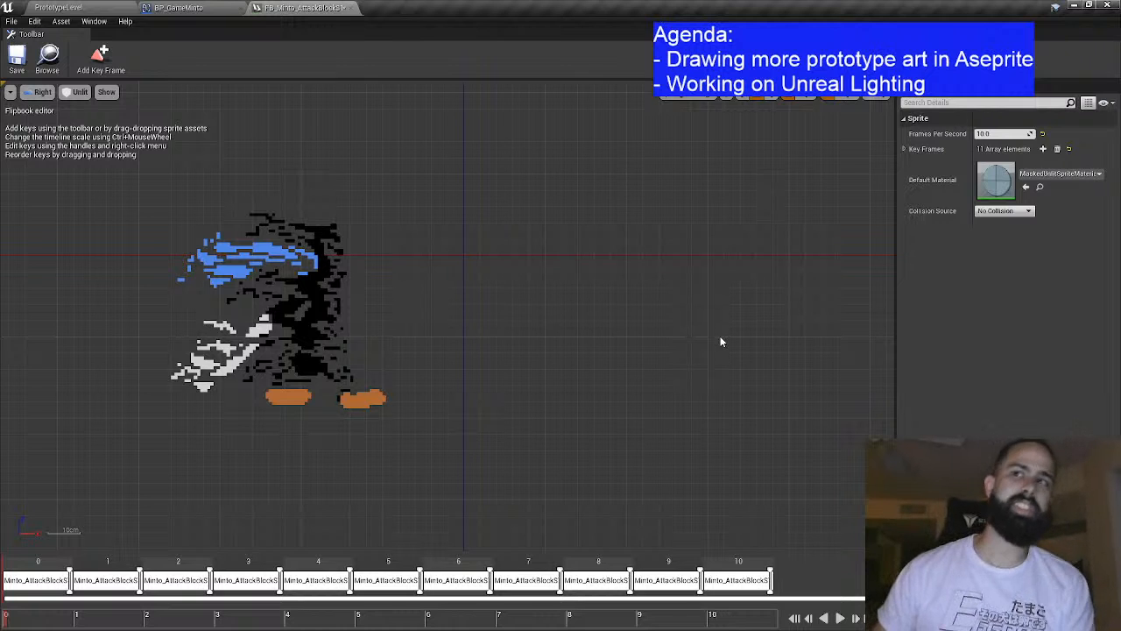
Step: Step the flipbook forward from the start to frame 7 and back again to check each key frame
click(856, 618)
click(856, 618)
click(856, 618)
click(857, 619)
click(856, 618)
click(856, 619)
click(856, 618)
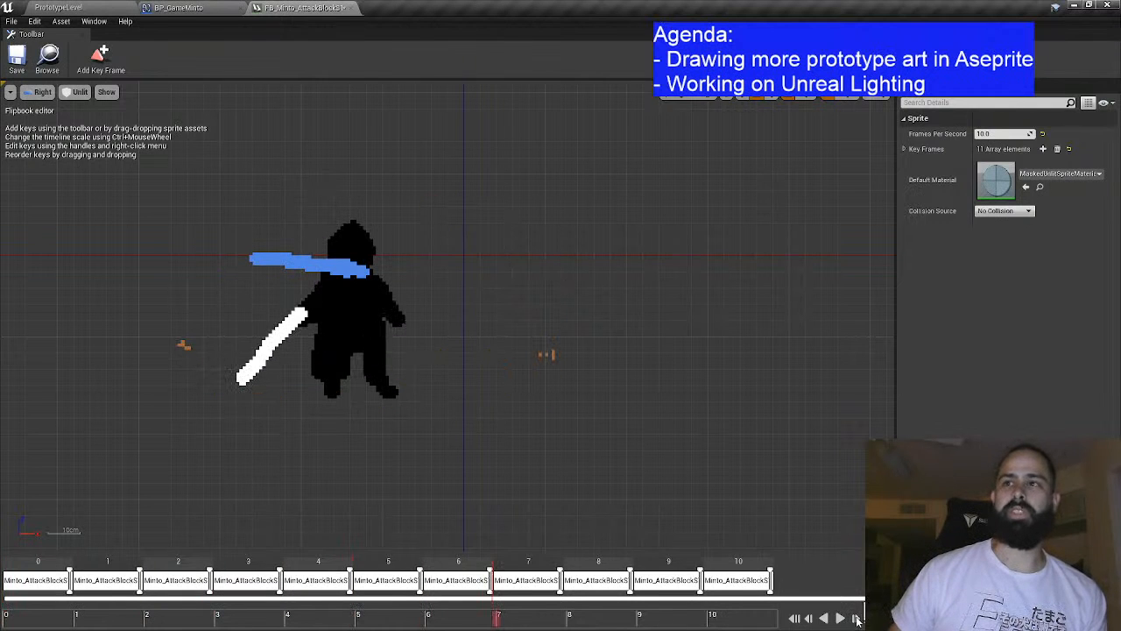
click(811, 620)
click(811, 619)
click(811, 619)
click(811, 619)
click(811, 619)
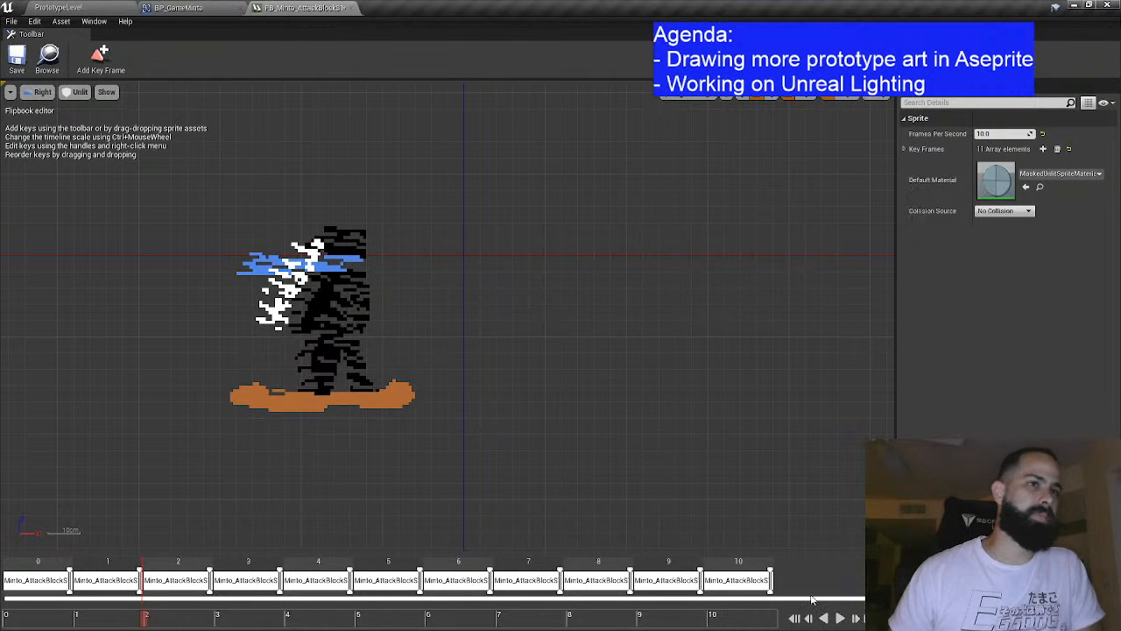
click(809, 619)
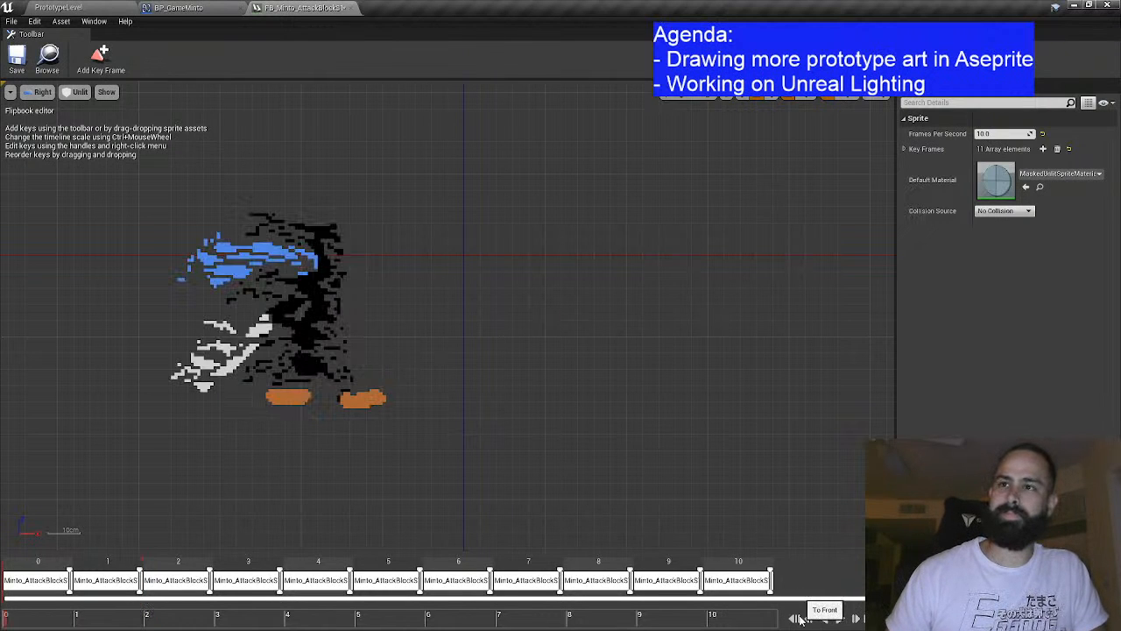
Step: Step the flipbook forward to frame 6, comparing how the slash and particles render in each frame
click(856, 618)
click(856, 618)
click(857, 618)
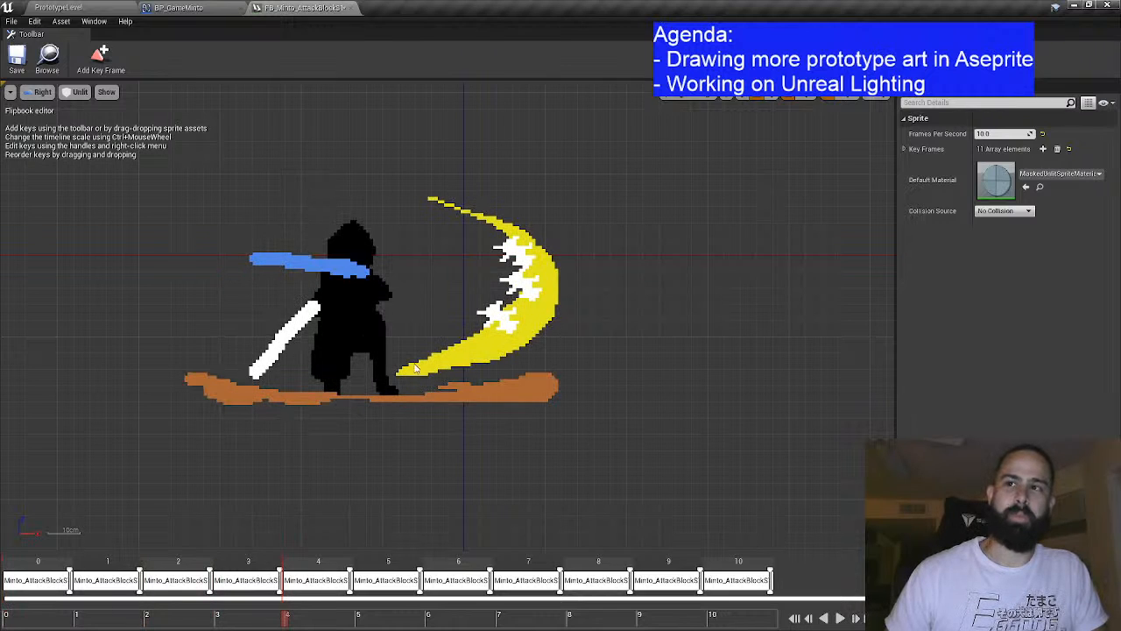
click(856, 618)
click(857, 618)
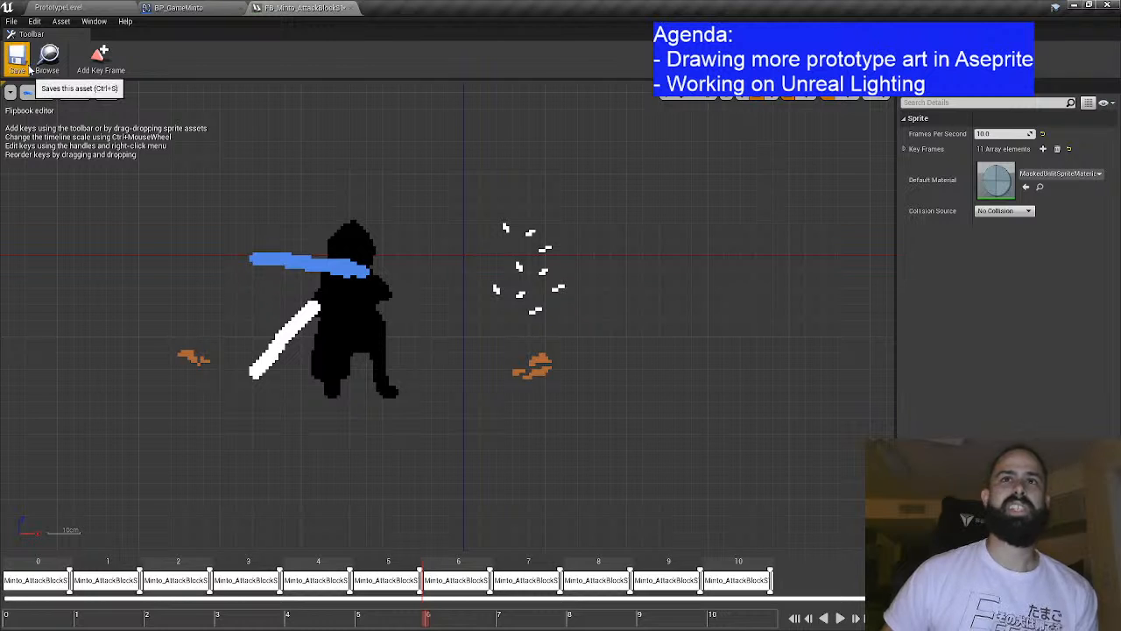
Step: Close the flipbook editor, return to PrototypeLevel and clear the asset selection in the AttackDown folder
click(350, 8)
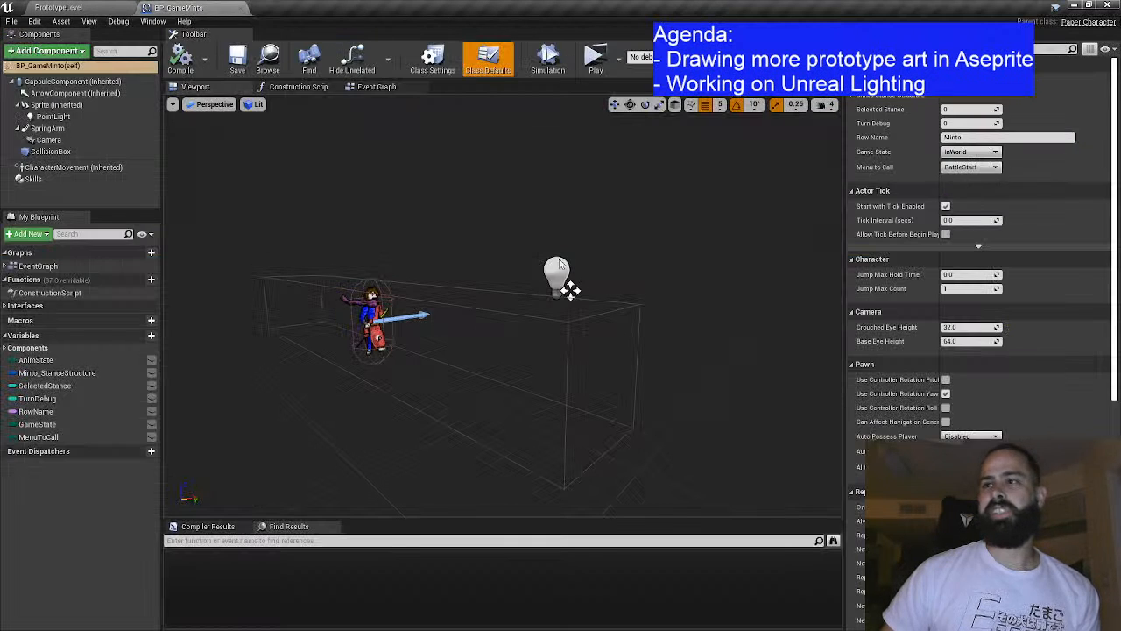
click(58, 7)
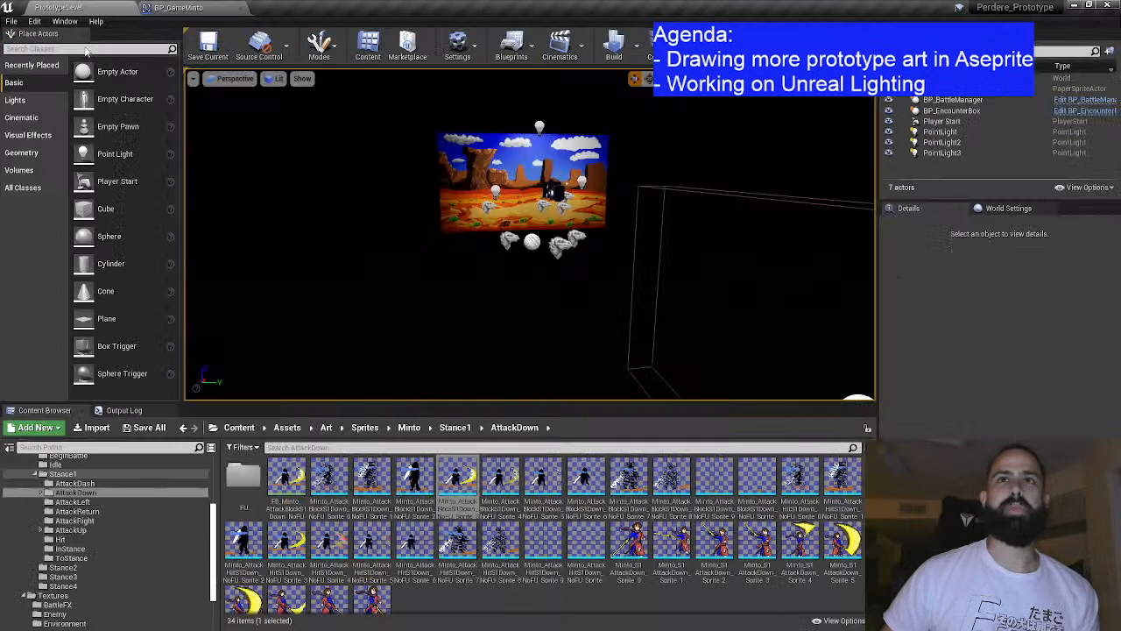
click(477, 610)
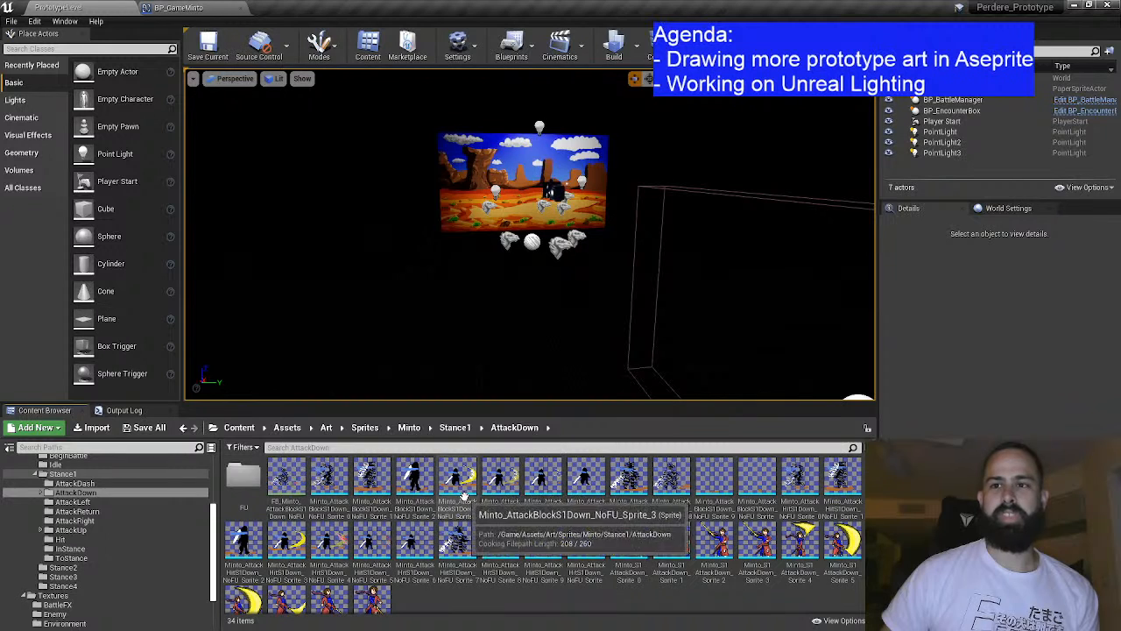
Step: Move the FB_Minto_AttackBlockS1Down_NoFU flipbook from the AttackDown folder into Flipbooks/Minto and open that folder to check it
click(287, 479)
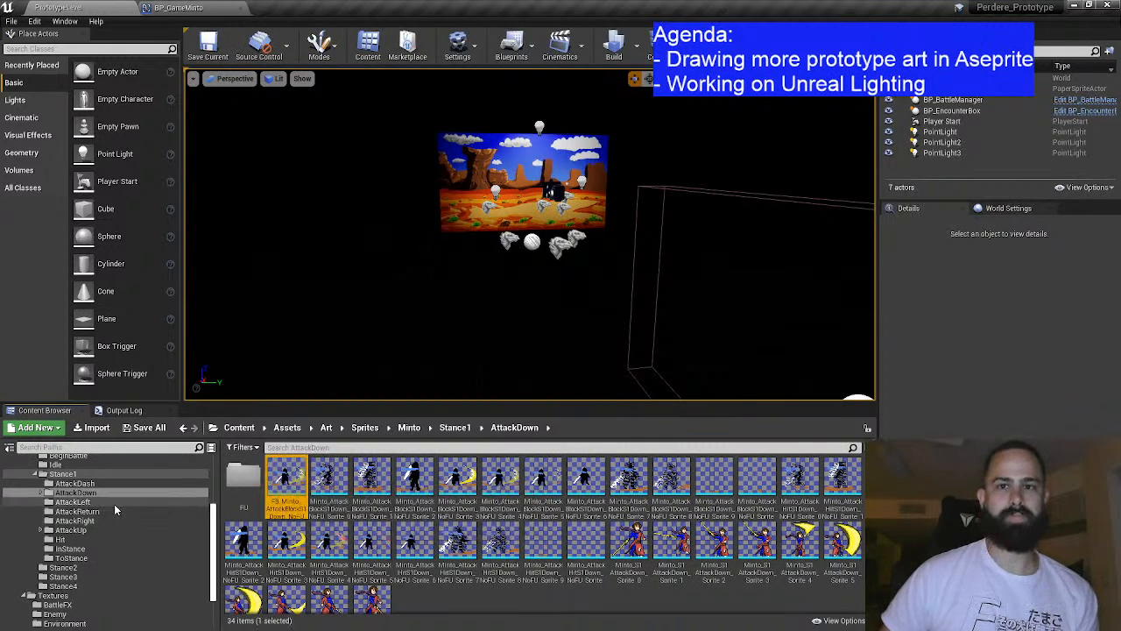
scroll(119, 504, down, 2)
scroll(119, 503, up, 5)
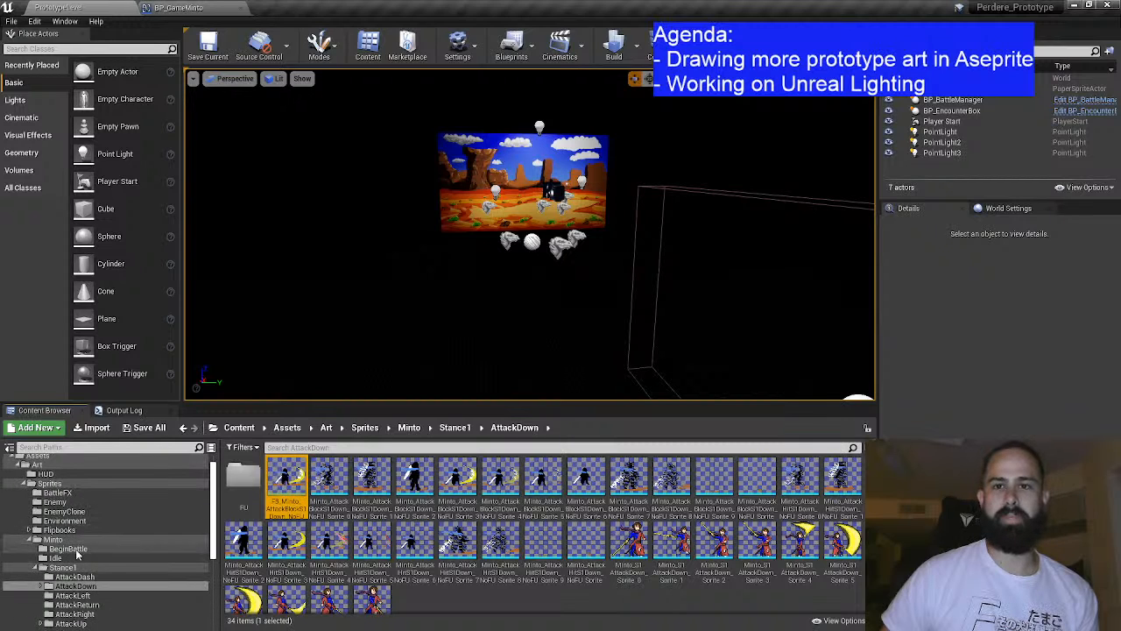
click(34, 530)
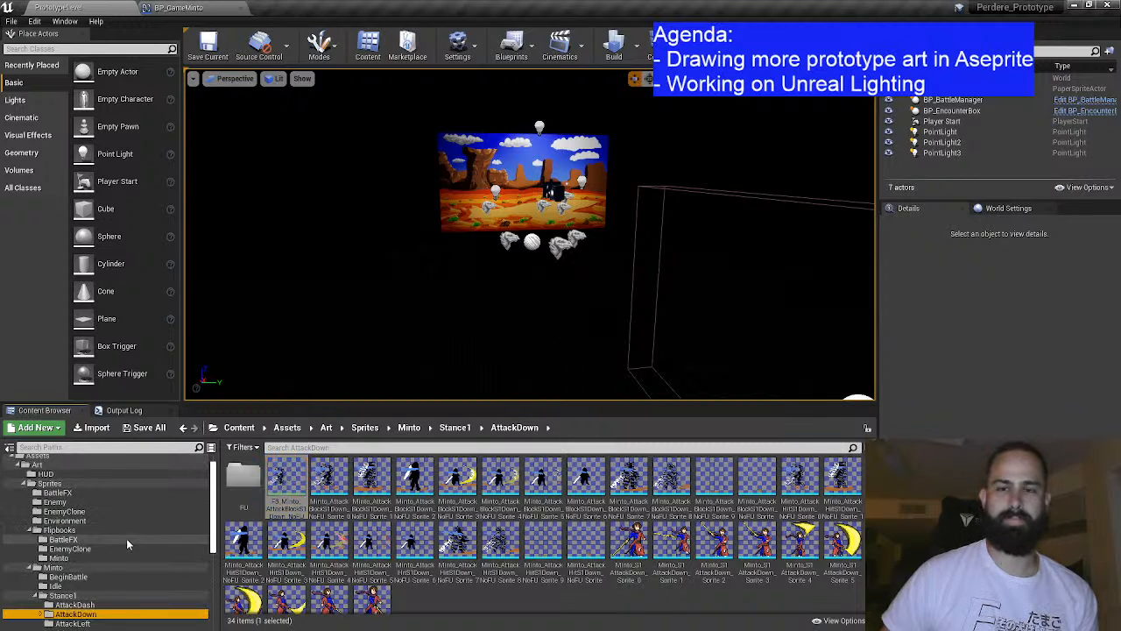
click(112, 558)
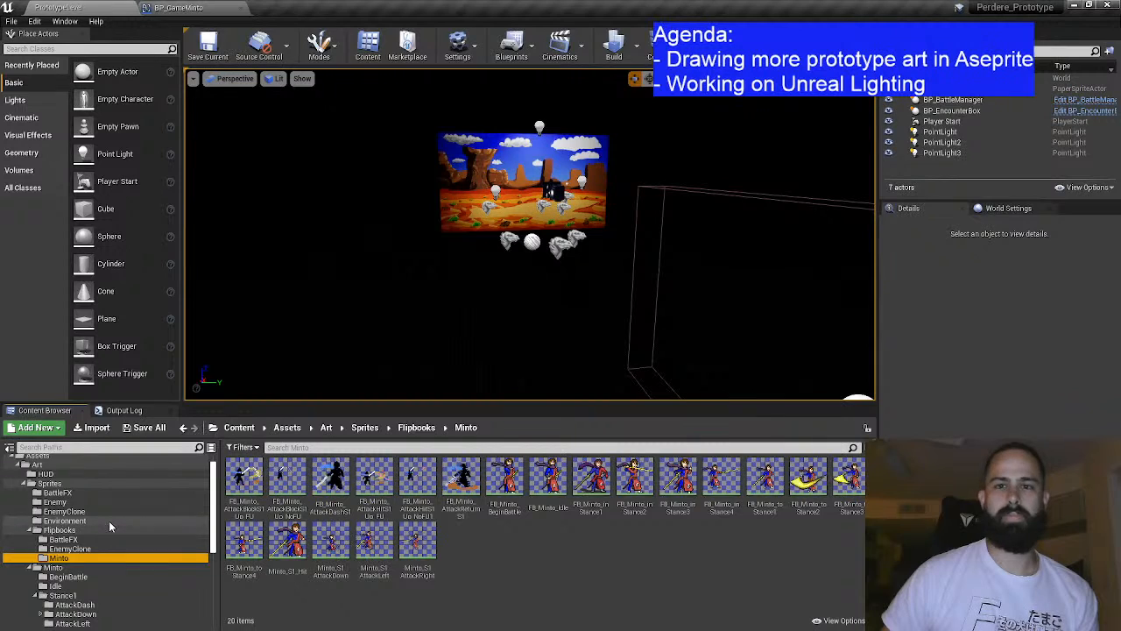
scroll(100, 560, down, 3)
click(103, 558)
click(294, 478)
drag(294, 478, 101, 503)
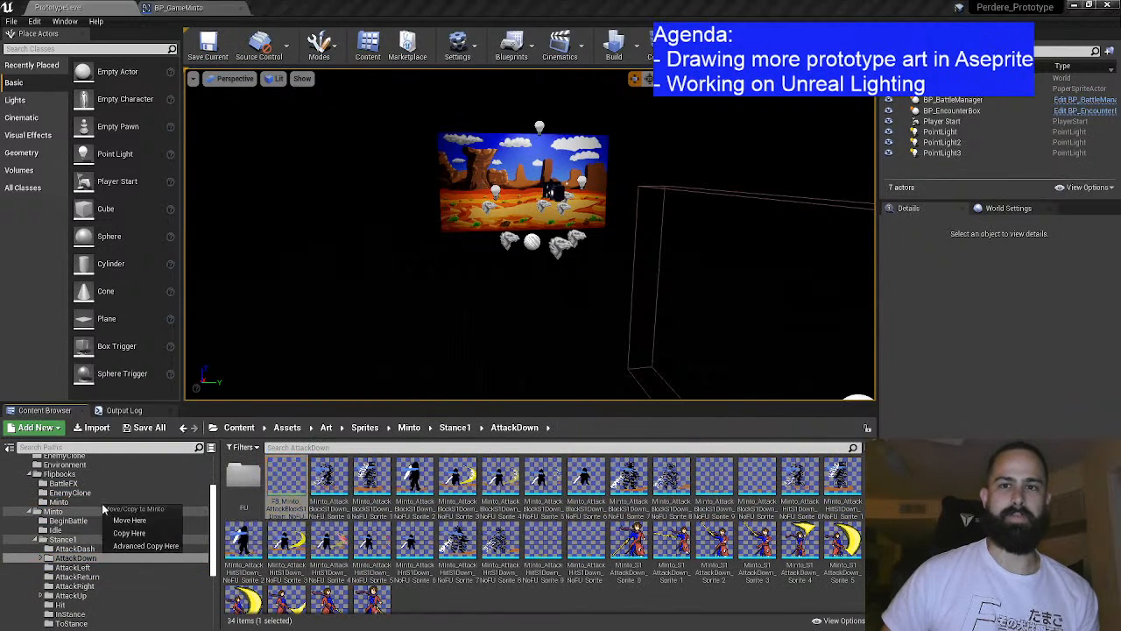
click(122, 522)
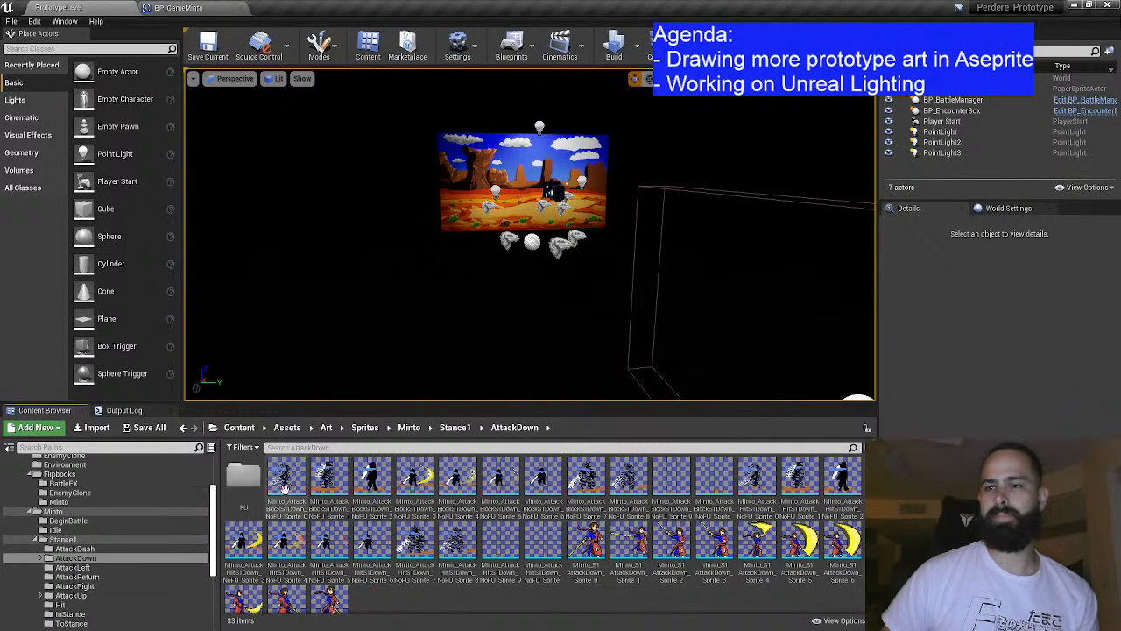
click(90, 505)
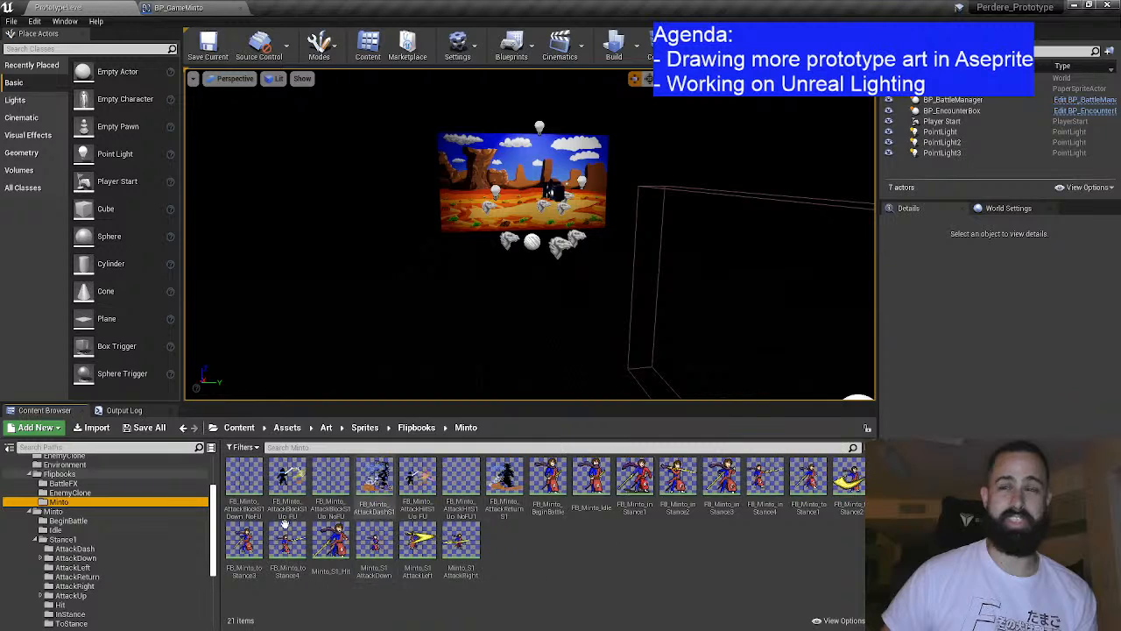
Step: Create a flipbook from all the Minto_AttackHitS1Down_NoFU sprites in the AttackDown folder
click(106, 559)
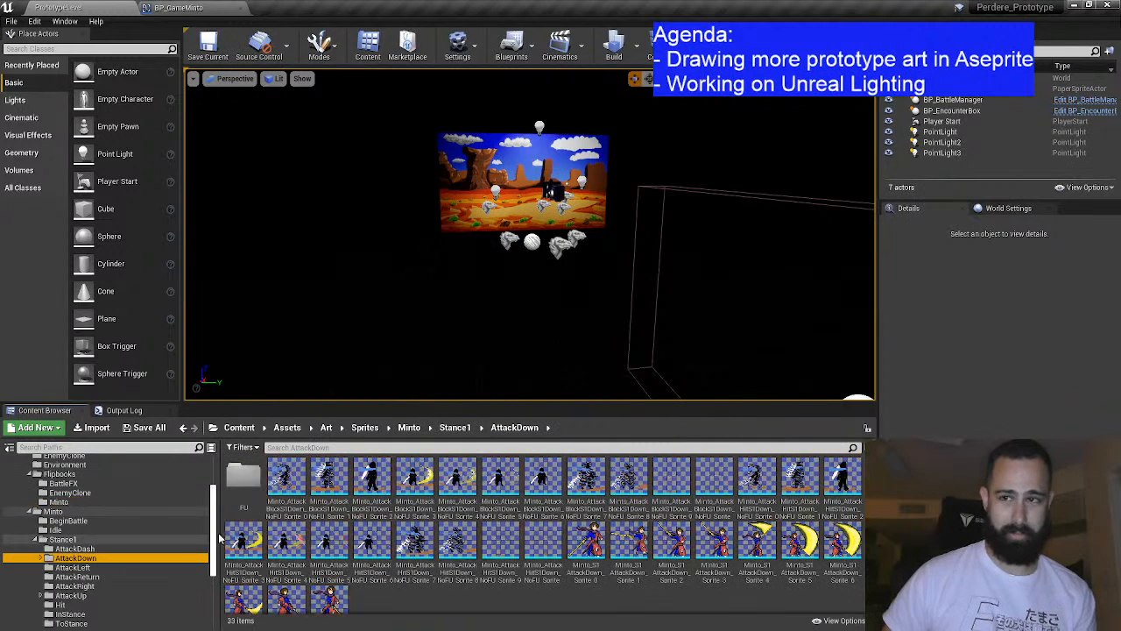
click(298, 482)
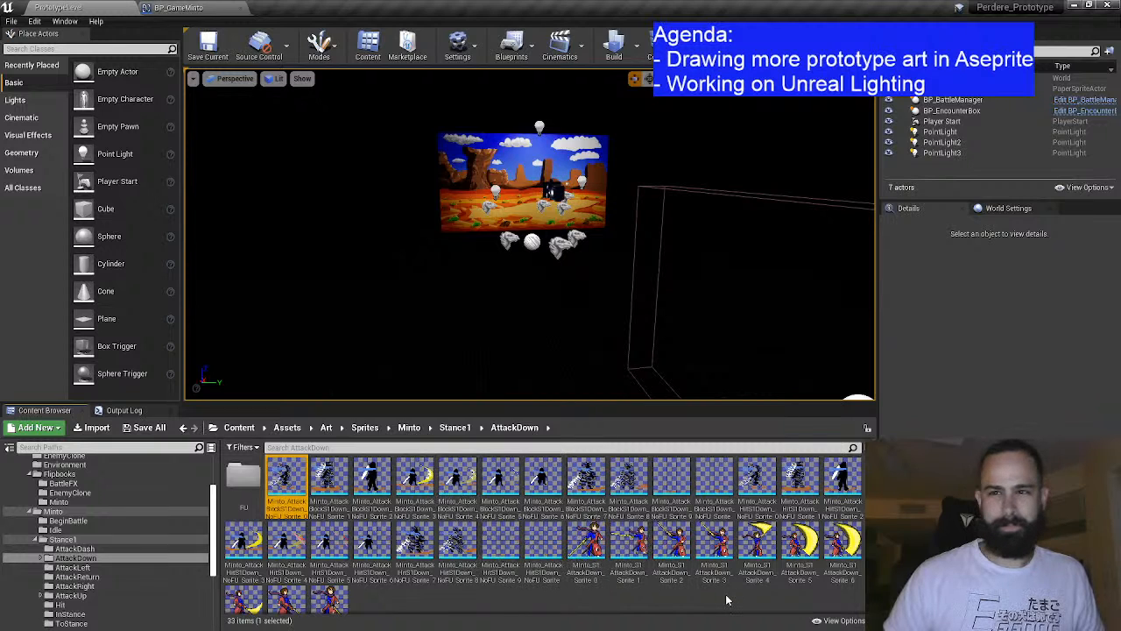
click(757, 480)
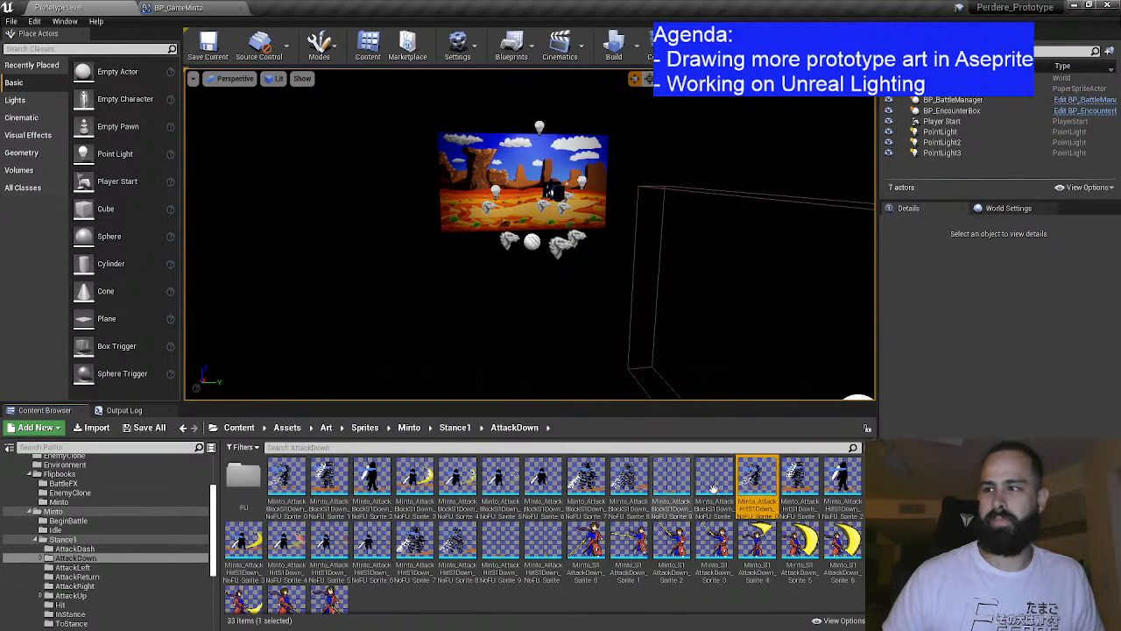
shift+click(547, 547)
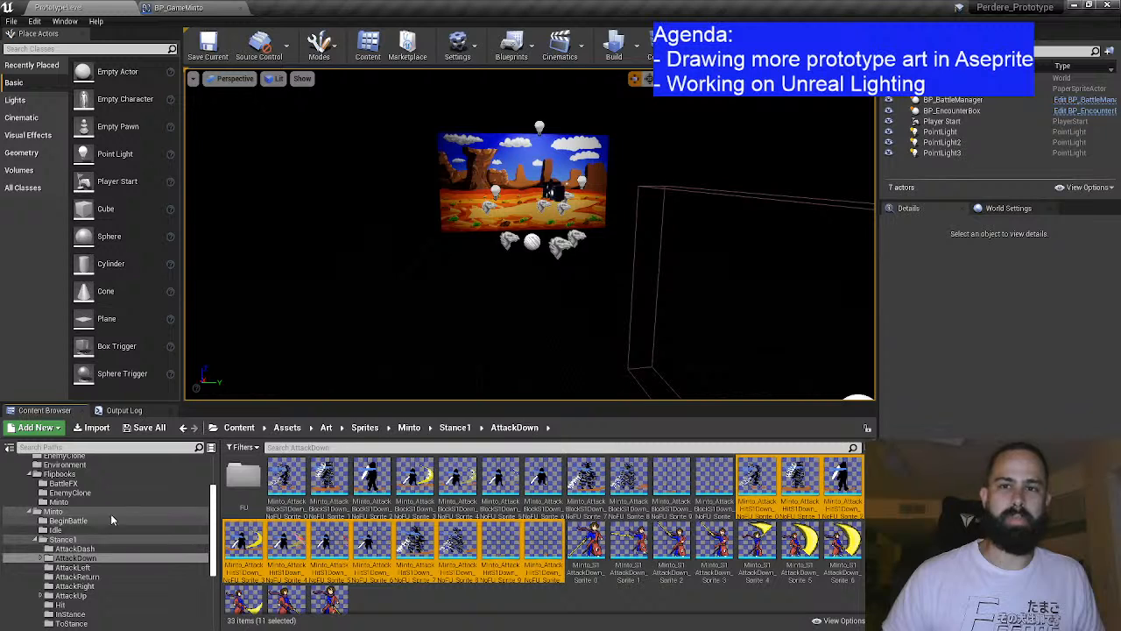
right_click(550, 539)
click(626, 247)
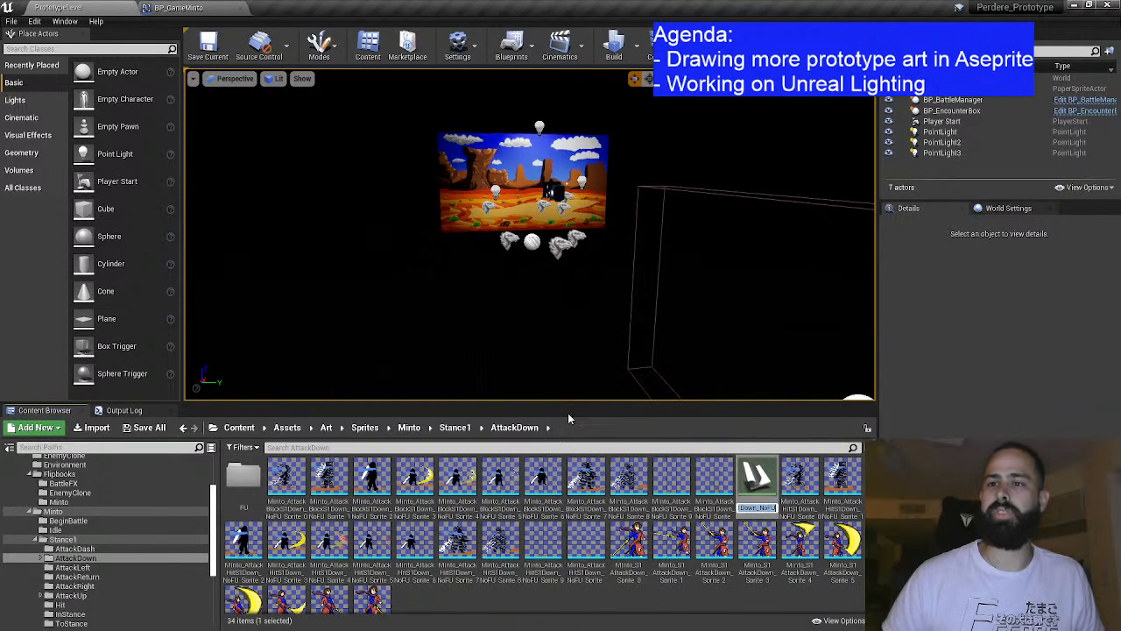
Step: Name the new flipbook FB_Minto_AttackHitS1Down_NoFU by adding the FB_ prefix
key(Home)
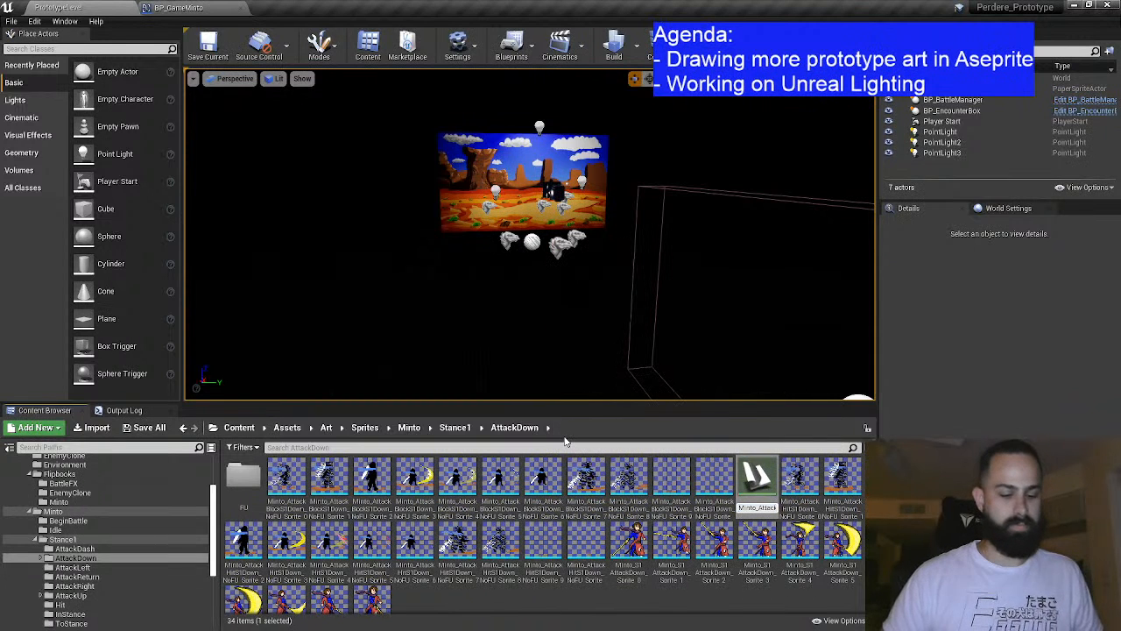
key(End)
key(Home)
text(FB_)
key(Return)
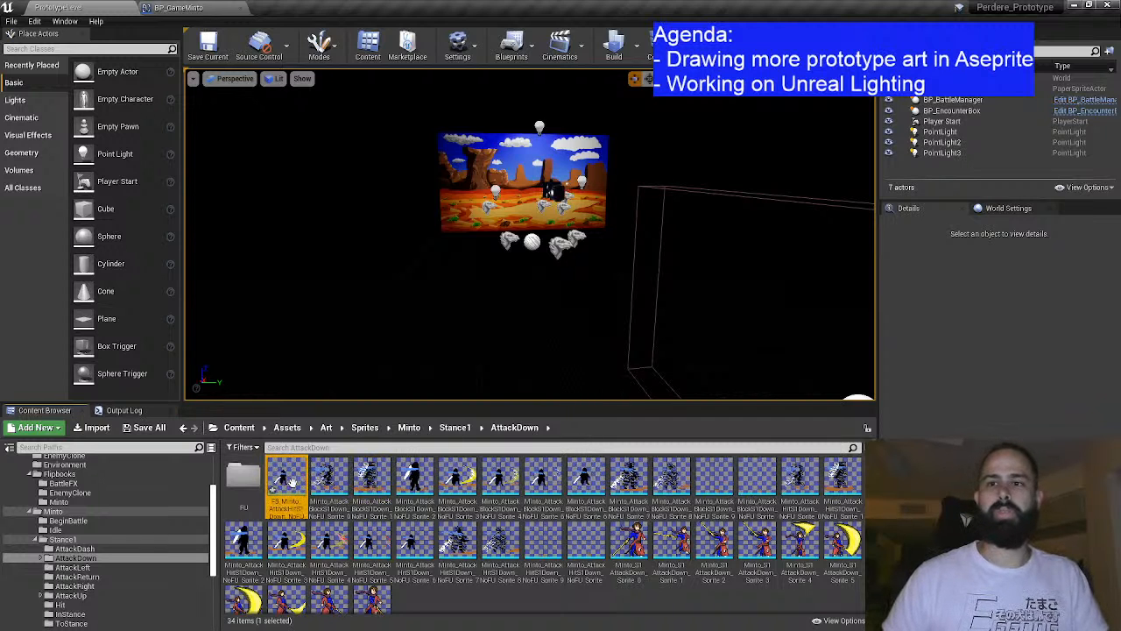
Step: Move the FB_Minto_AttackHitS1Down_NoFU flipbook into Flipbooks/Minto and open that folder
drag(283, 486, 113, 503)
click(136, 522)
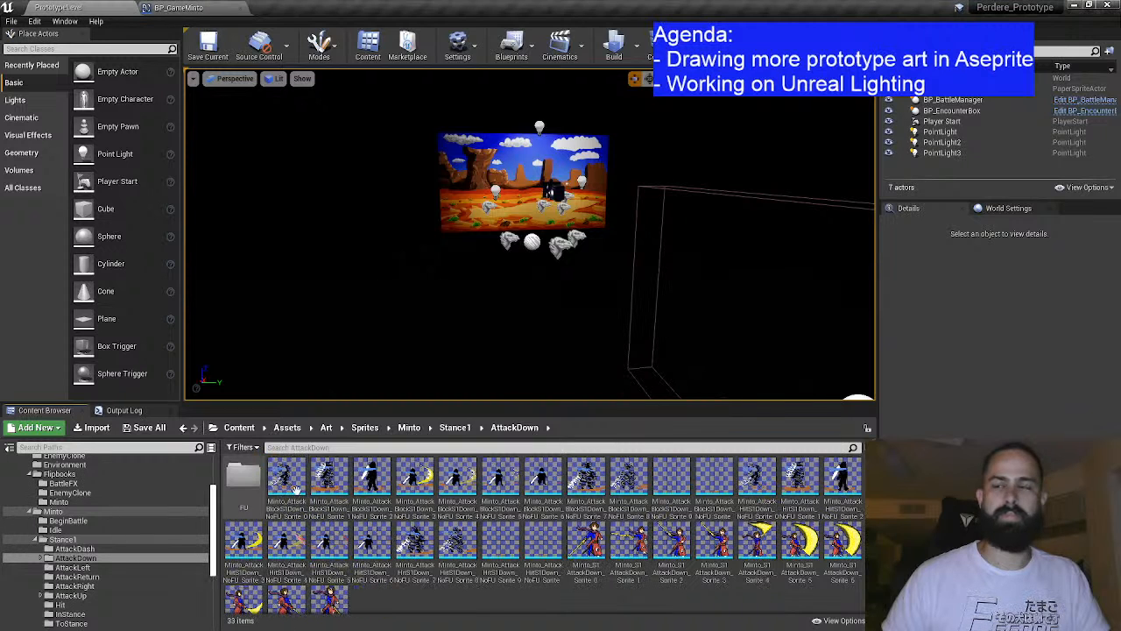
click(110, 504)
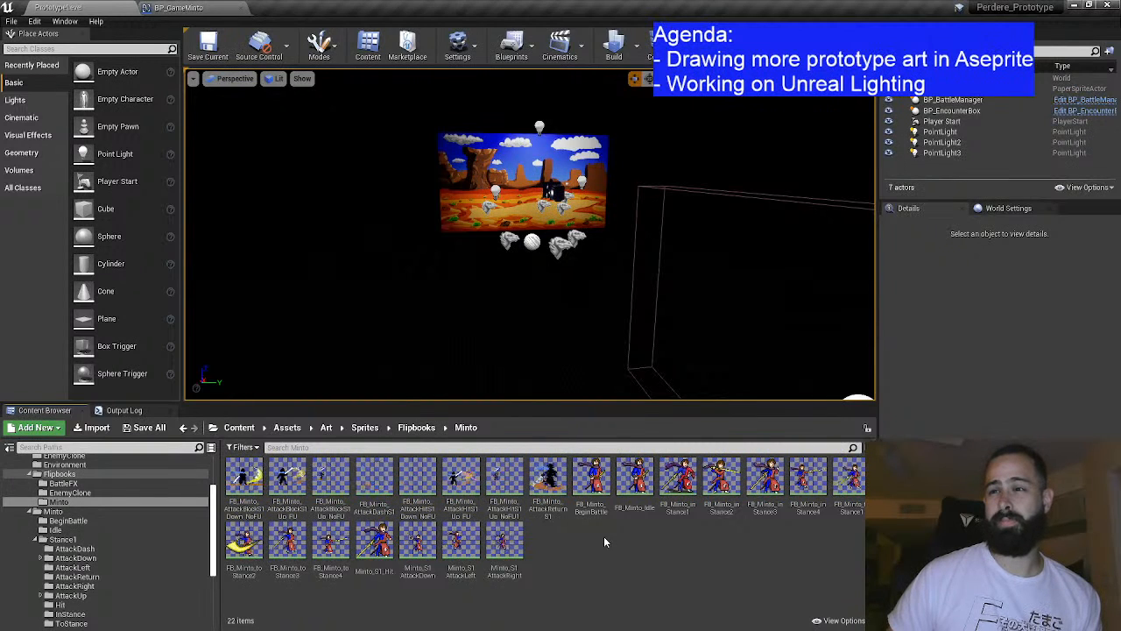
Step: Open the FB_Minto_AttackHitS1Down_NoFU flipbook and set its playback rate to 10 frames per second
double_click(447, 484)
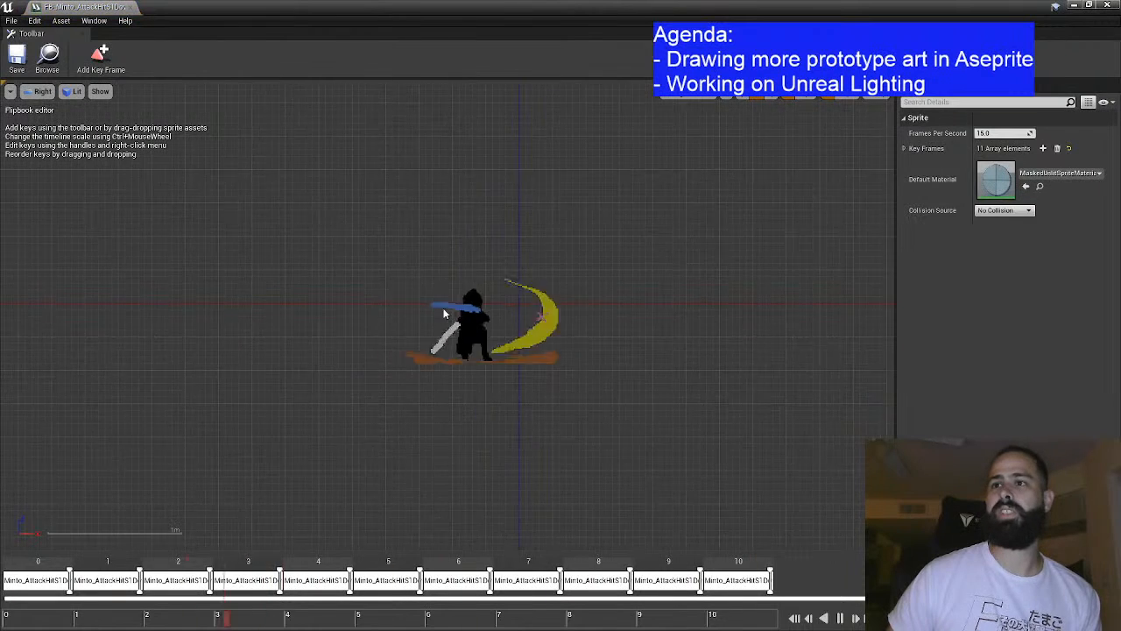
click(999, 133)
text(10)
key(Return)
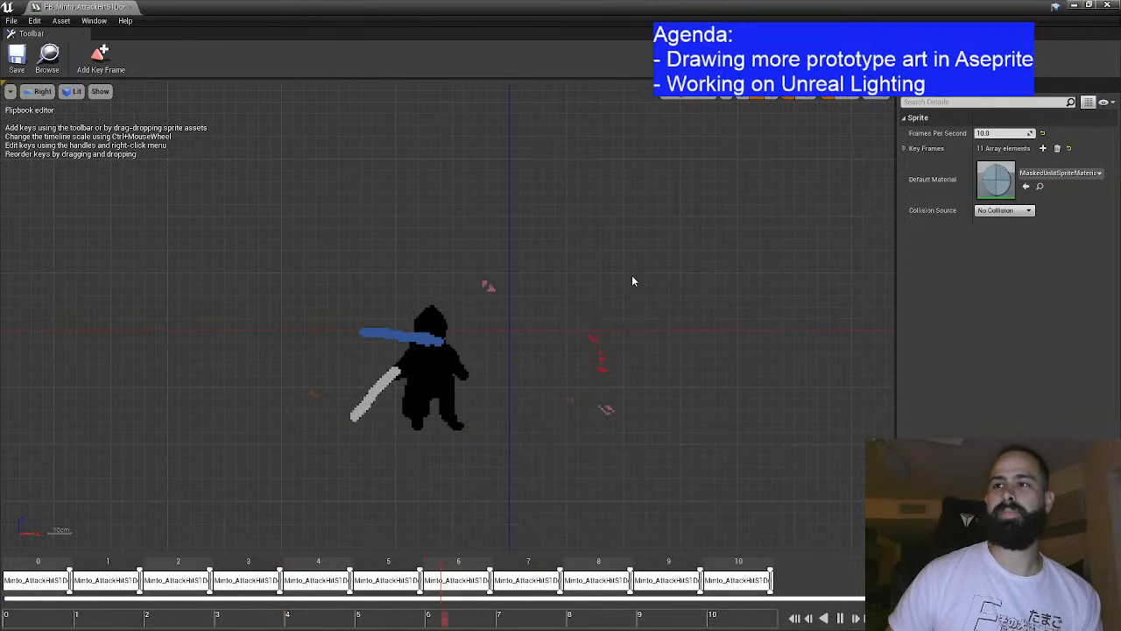
Step: Preview the attack-hit flipbook in Unlit view mode and close its editor
click(71, 91)
click(87, 128)
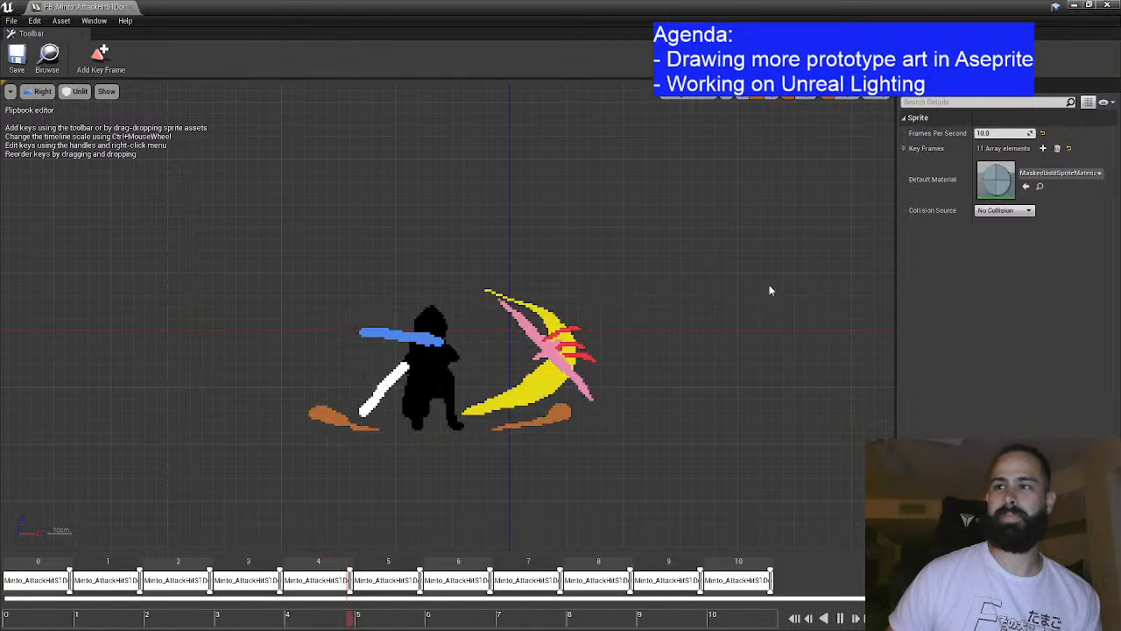
click(131, 7)
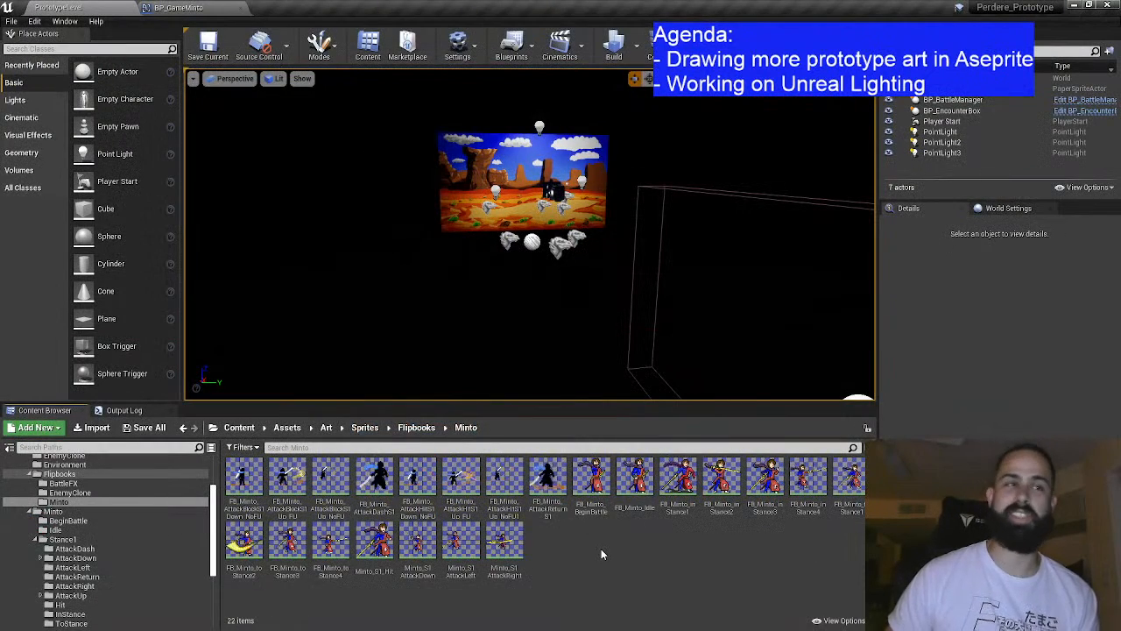
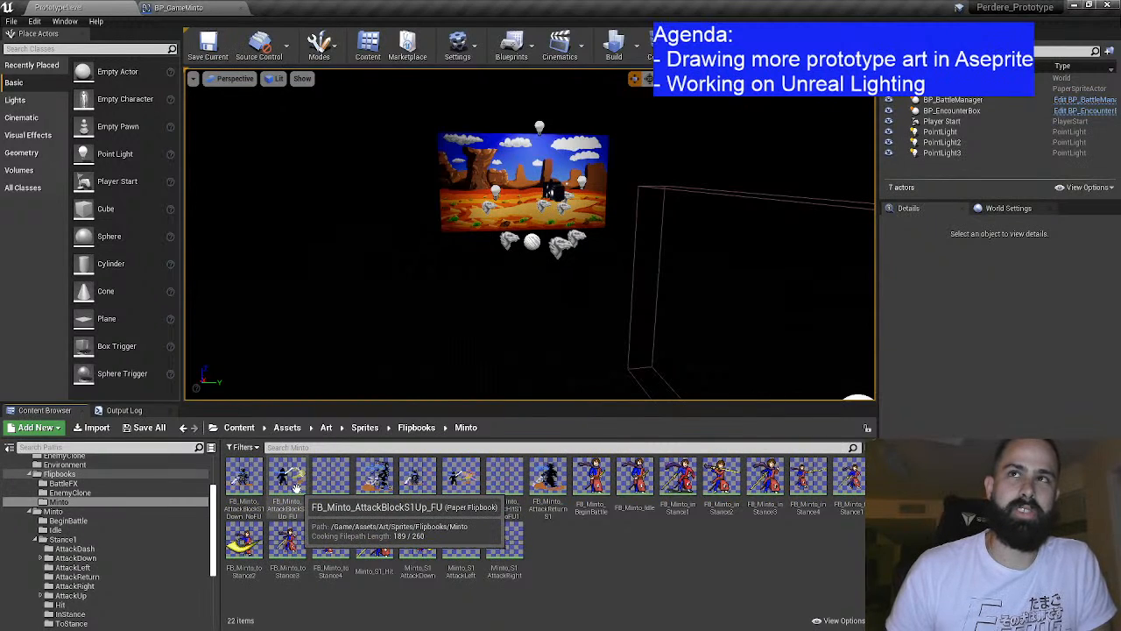
Step: Review the FB_Minto_AttackBlockS1Up_FU flipbook in Unlit mode, pause on the slash, close it and return to PrototypeLevel
double_click(295, 488)
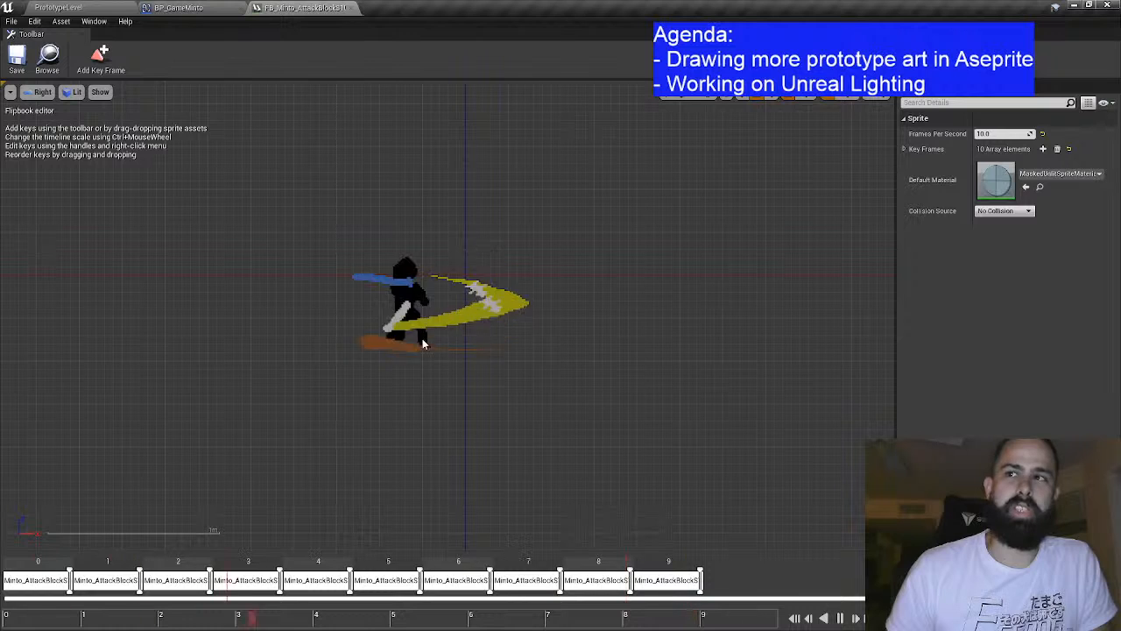
click(72, 91)
click(88, 123)
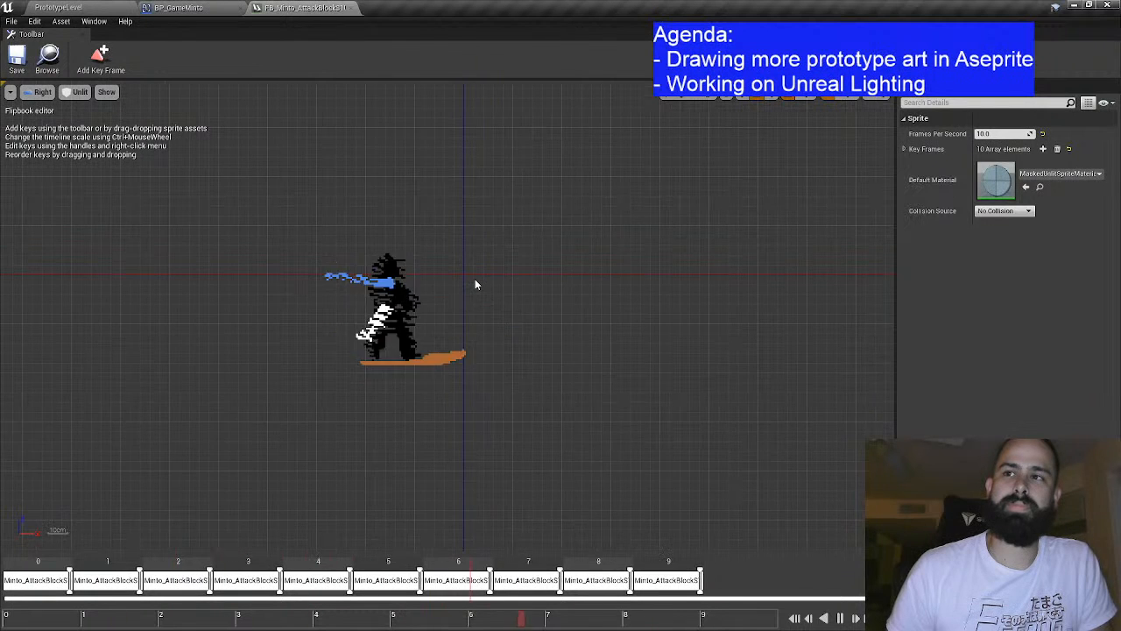
scroll(476, 285, up, 3)
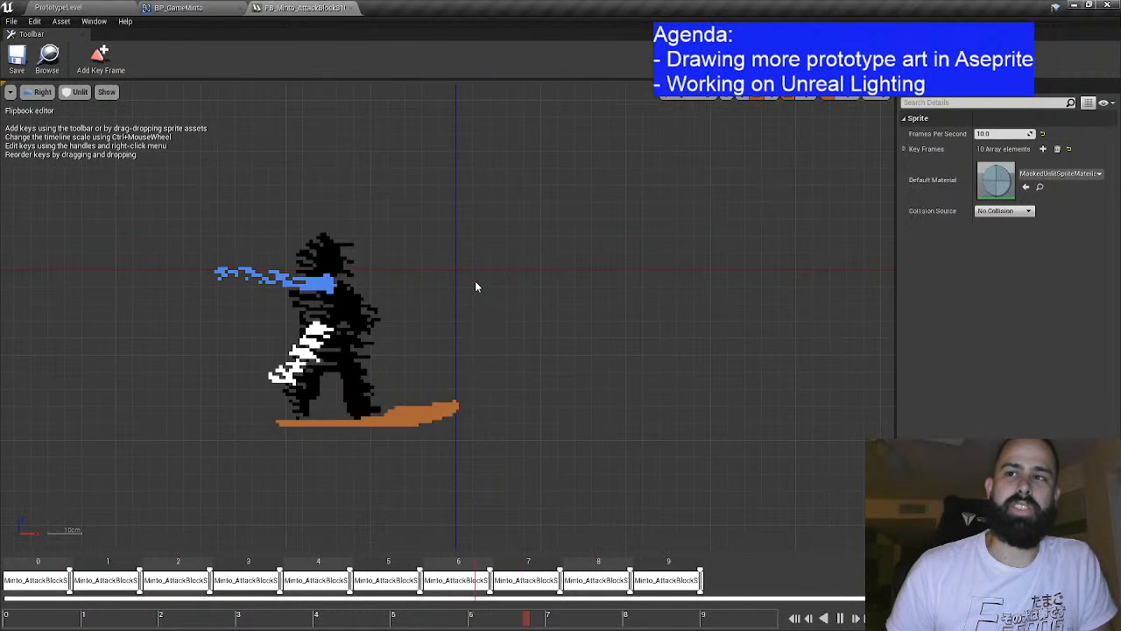
click(839, 618)
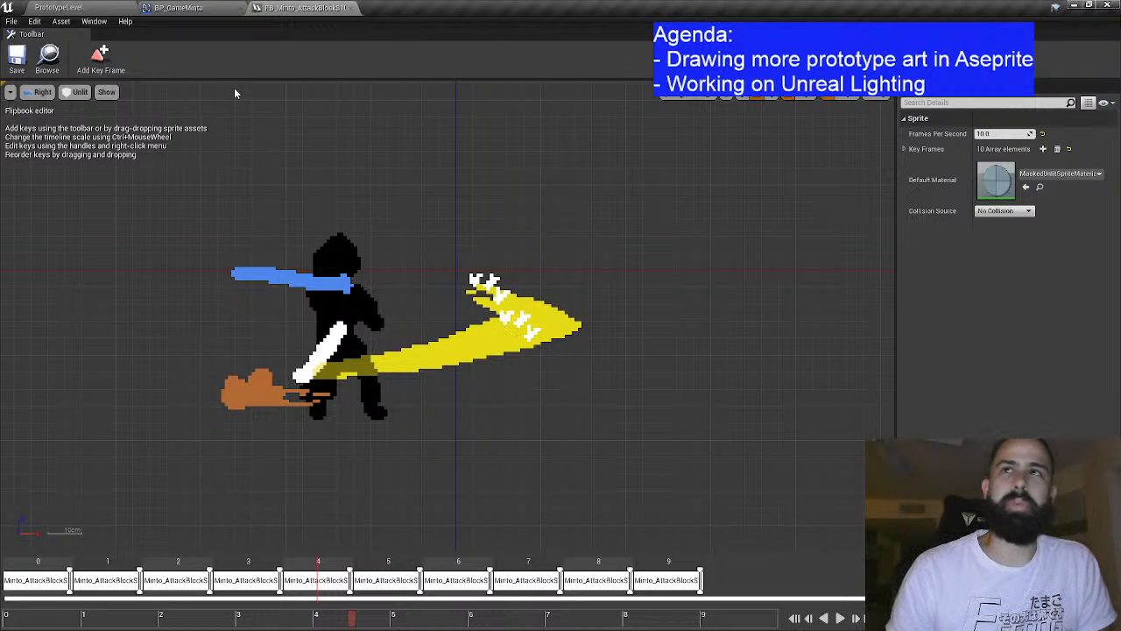
click(345, 7)
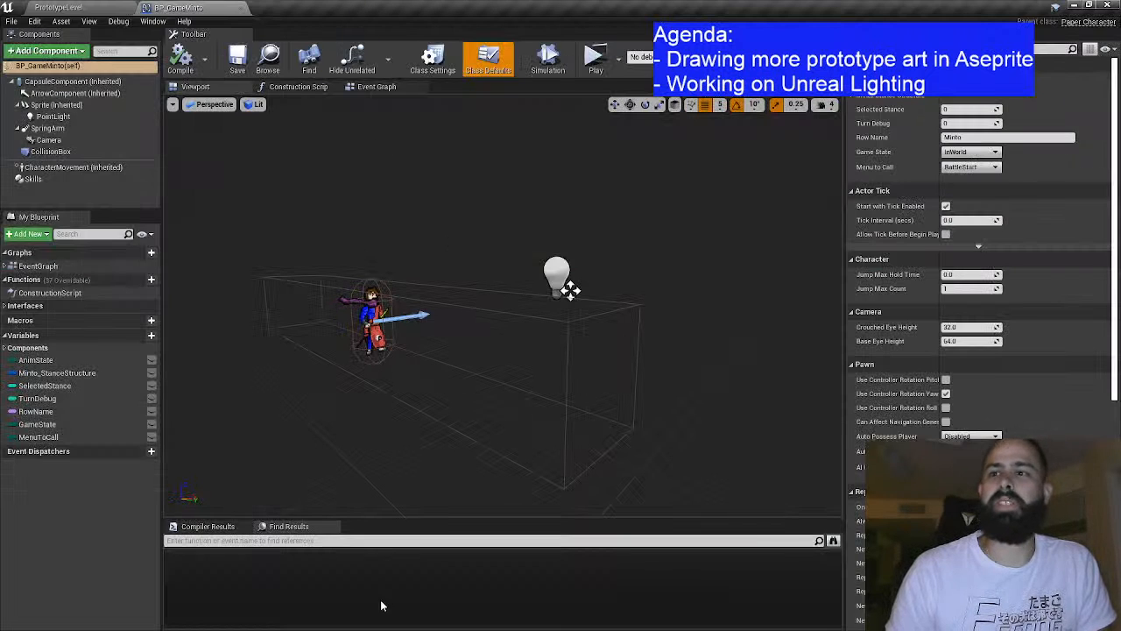
click(58, 7)
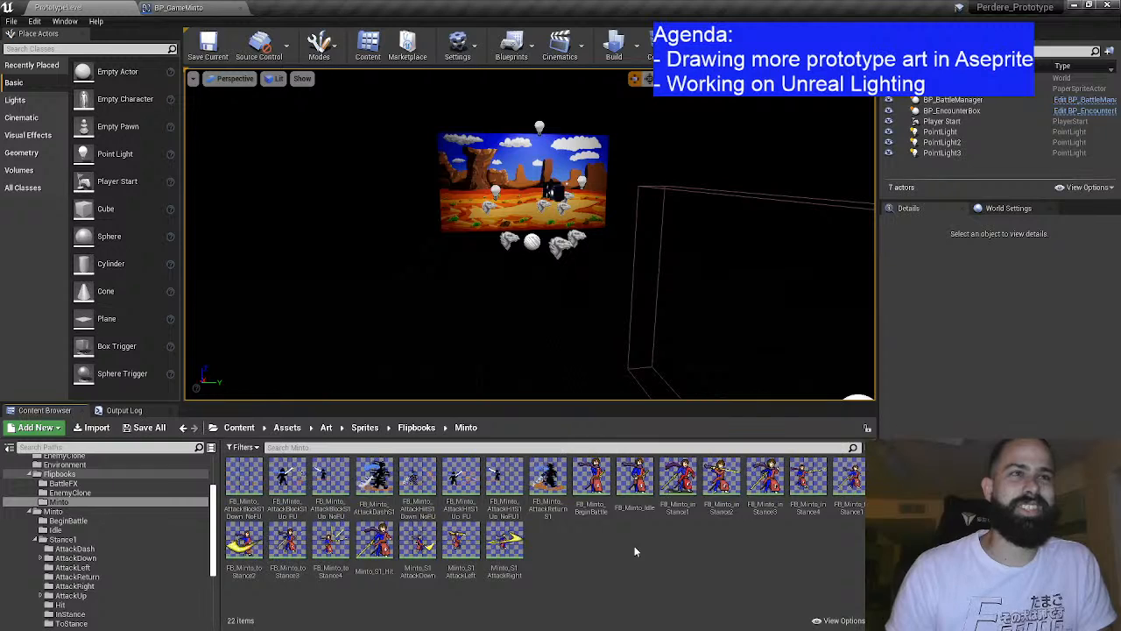
Step: Create a flipbook from all the Minto_AttackBlockS1Down_FU sprites in AttackDown/FU, giving its name the FB_ prefix
click(87, 560)
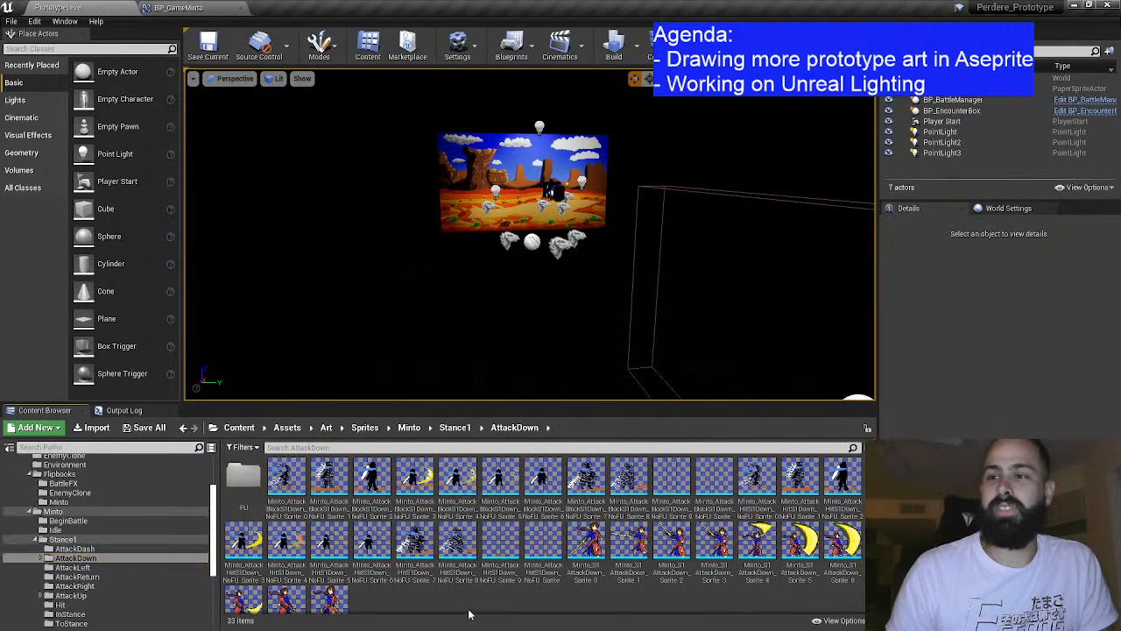
click(253, 474)
double_click(253, 473)
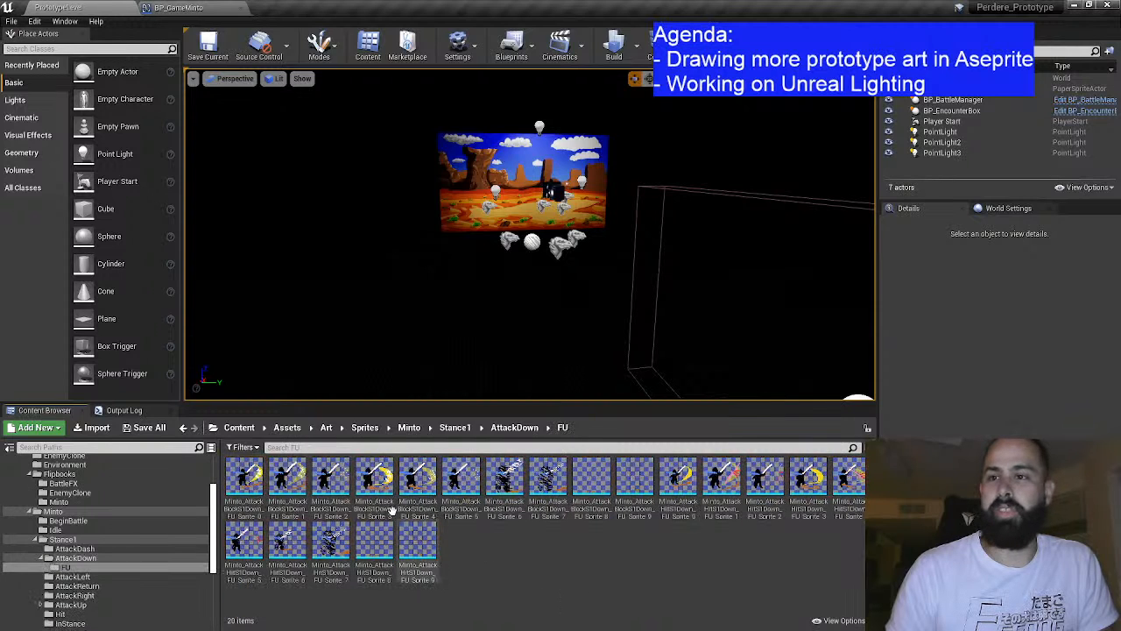
click(244, 477)
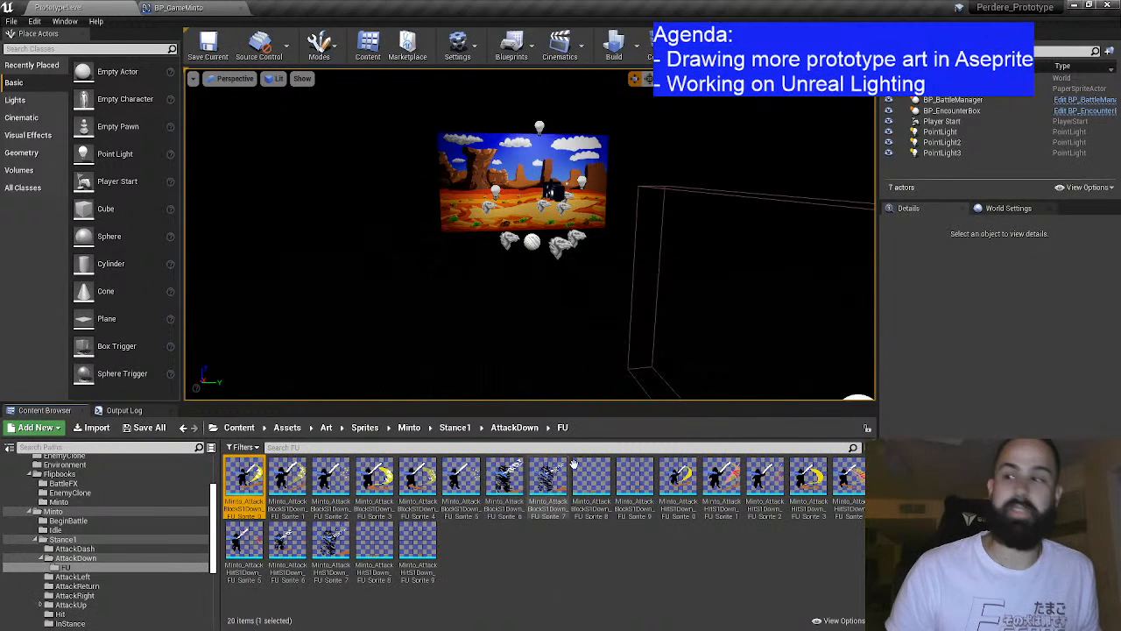
shift+click(635, 480)
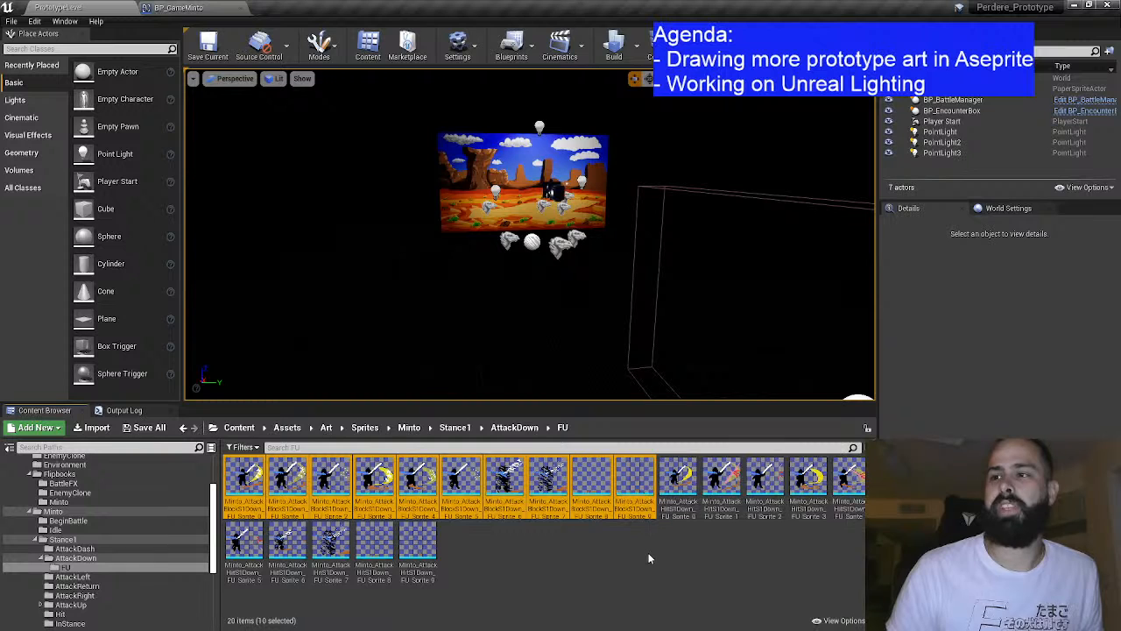
right_click(529, 499)
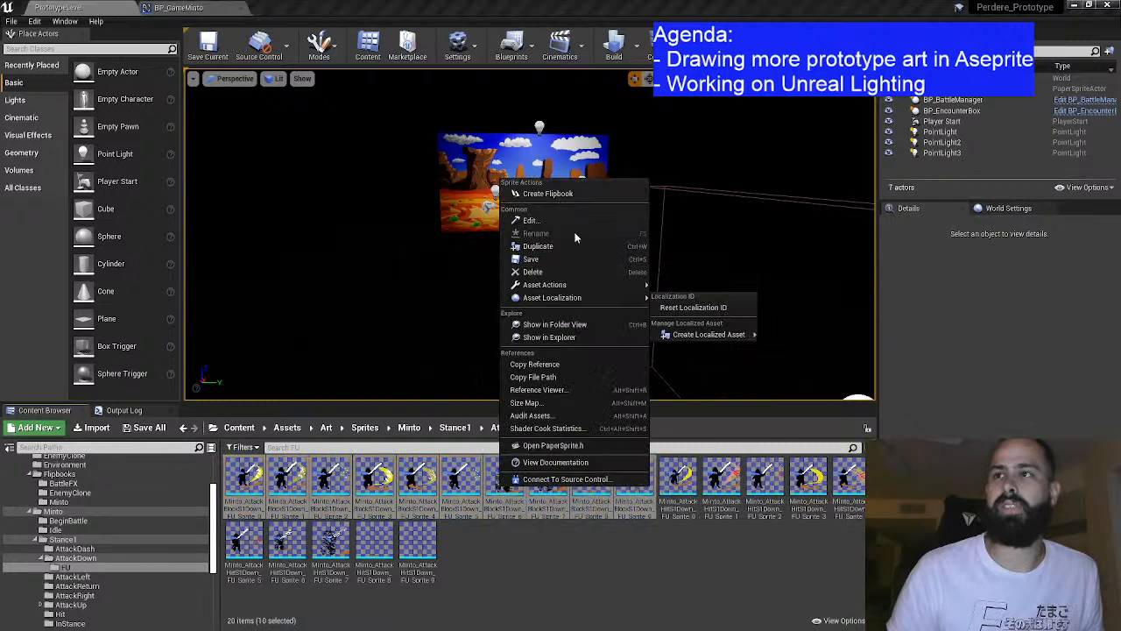
click(547, 192)
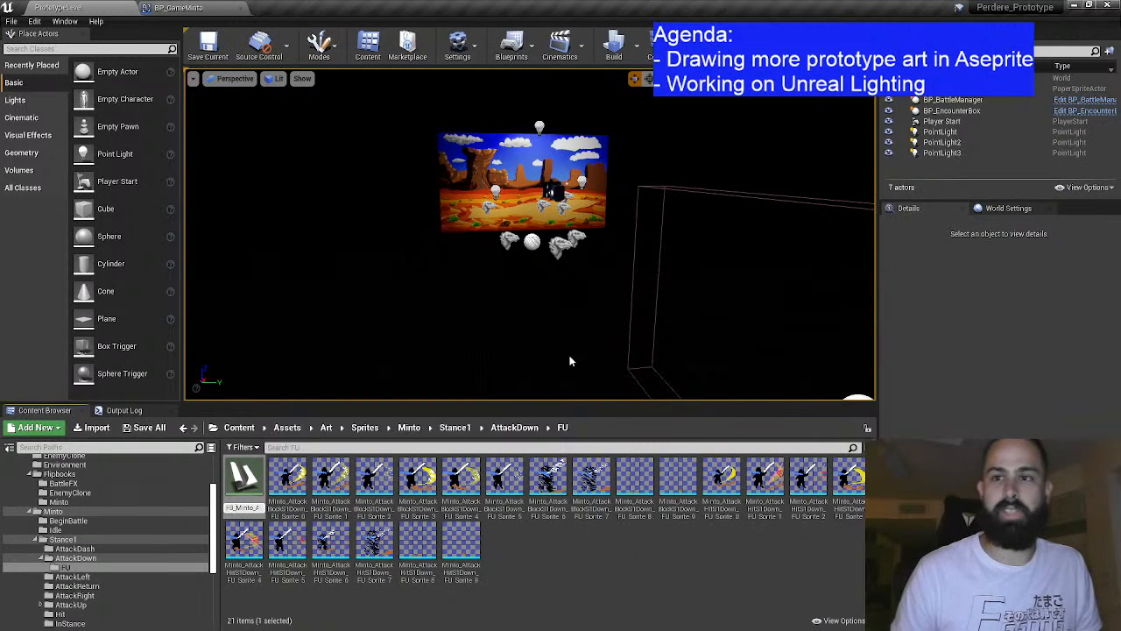
key(Return)
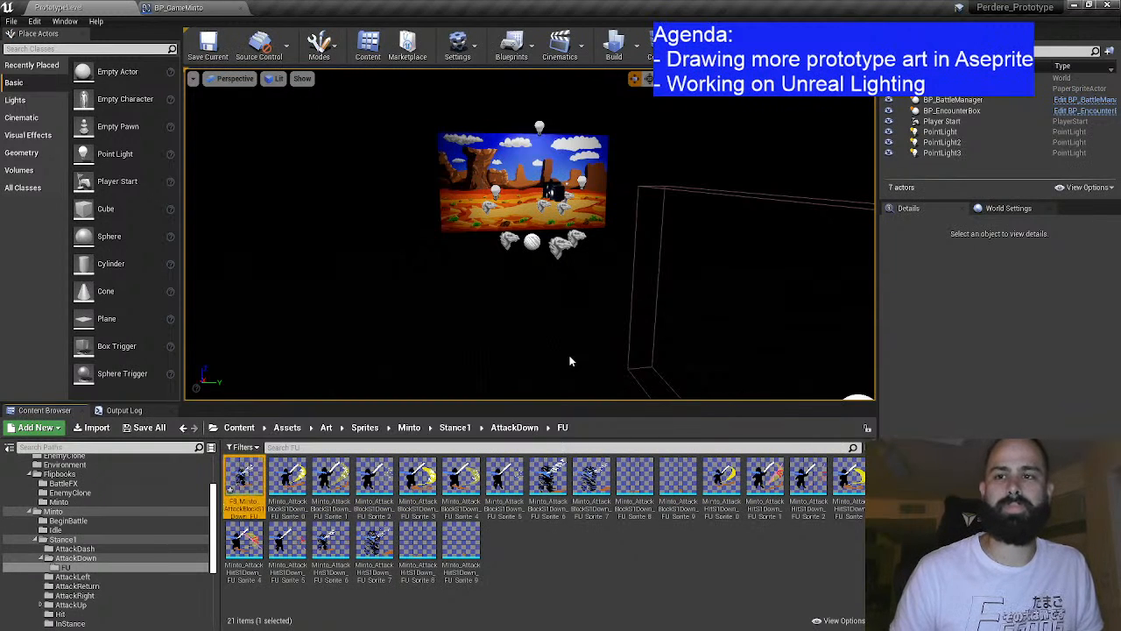
Step: Open the FB_Minto_AttackBlockS1Down_FU flipbook, set its playback rate to 10 frames per second and close it
double_click(243, 482)
click(1002, 133)
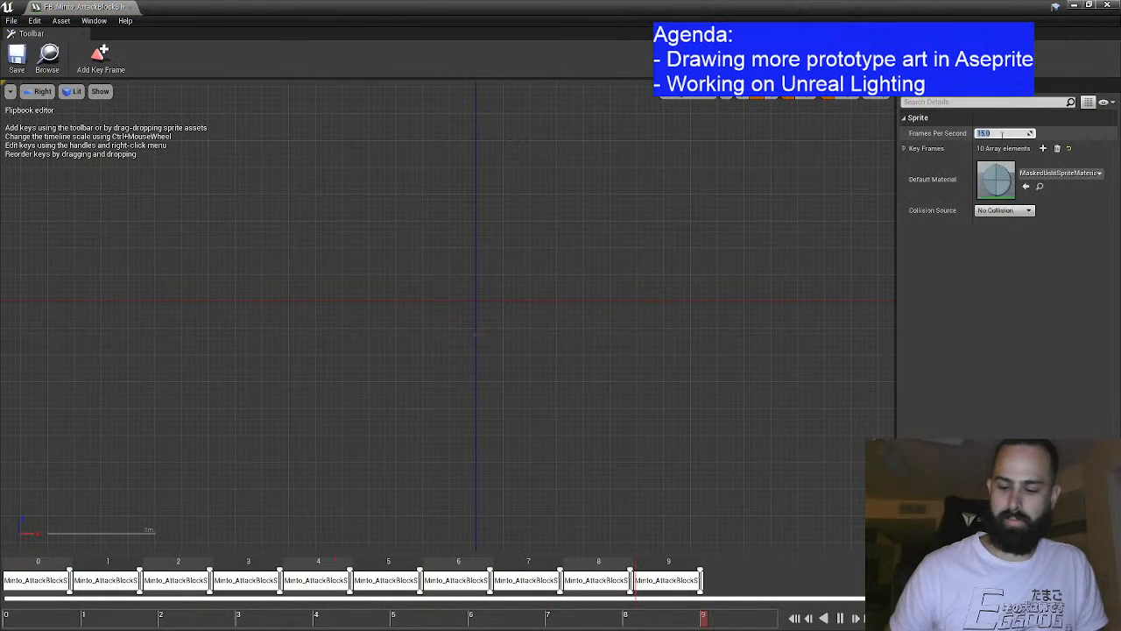
text(10)
key(Return)
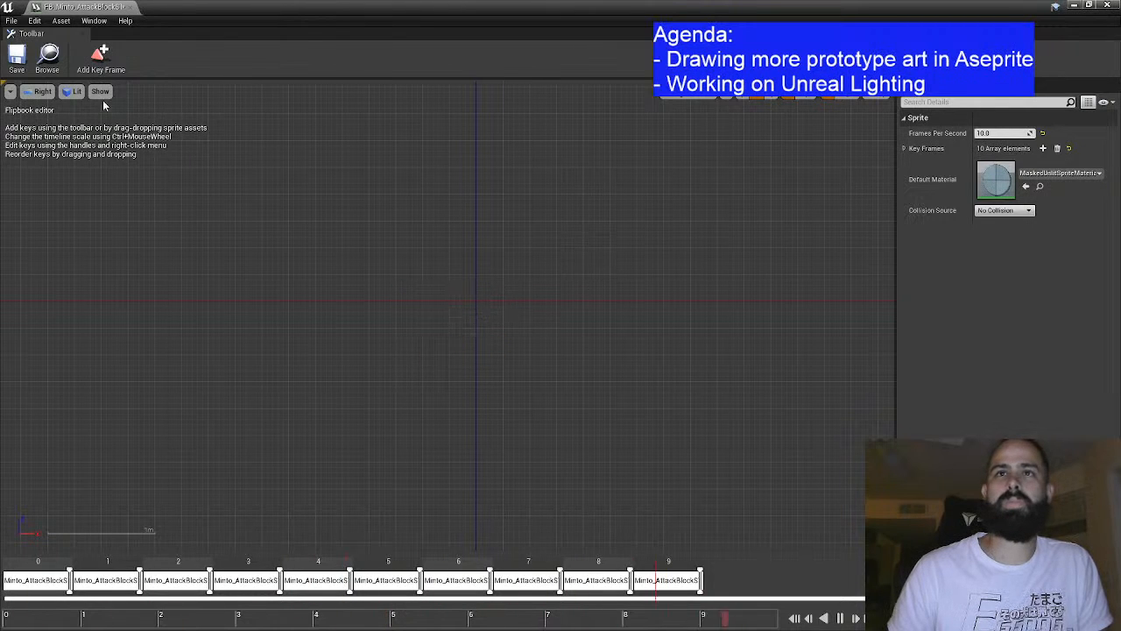
click(130, 7)
Step: Move the FB_Minto_AttackBlockS1Down_FU flipbook from AttackDown/FU into the Flipbooks/Minto folder
click(553, 585)
drag(243, 478, 90, 509)
click(104, 521)
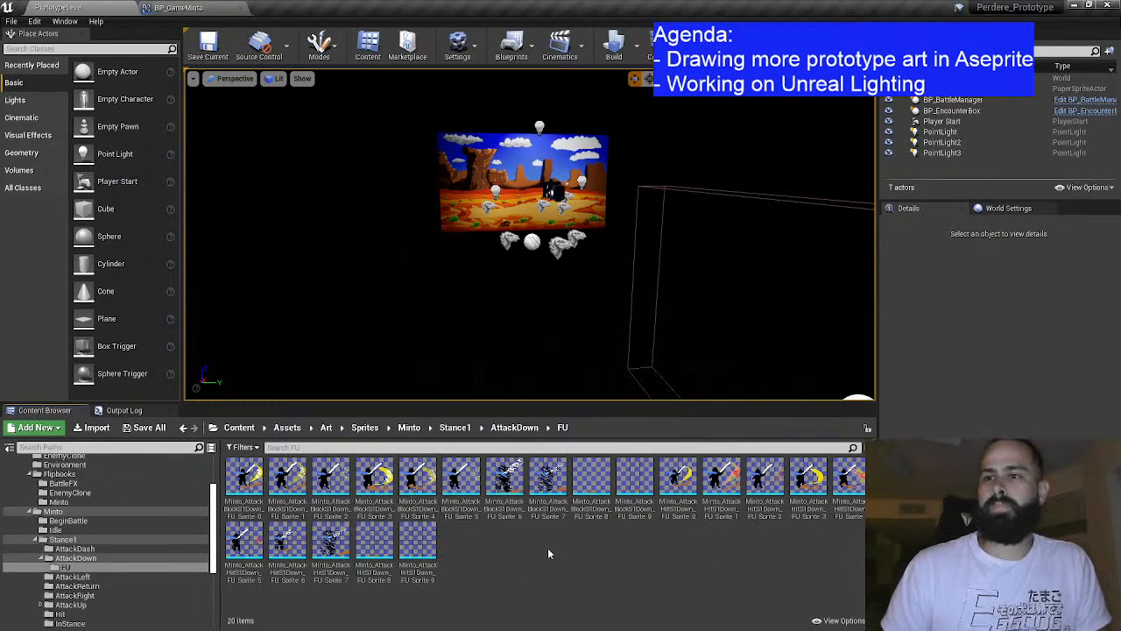
Step: Create a flipbook named FB_Minto_AttackHitS1Down_FU from all the Minto_AttackHitS1Down_FU sprites, 0 to 9
click(681, 477)
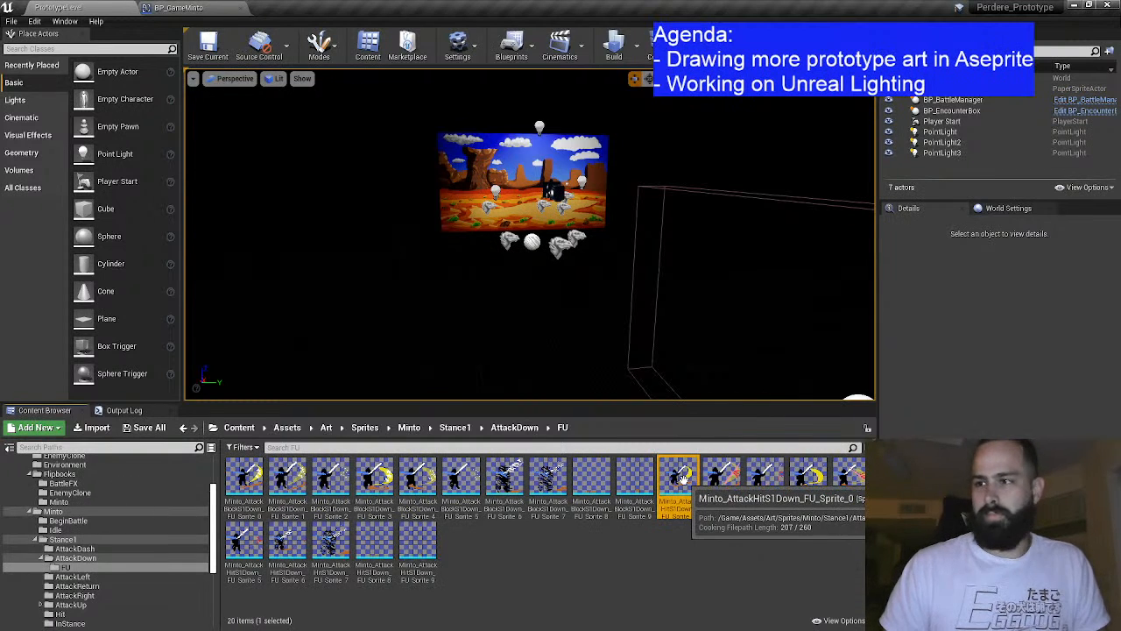
shift+click(421, 543)
right_click(423, 543)
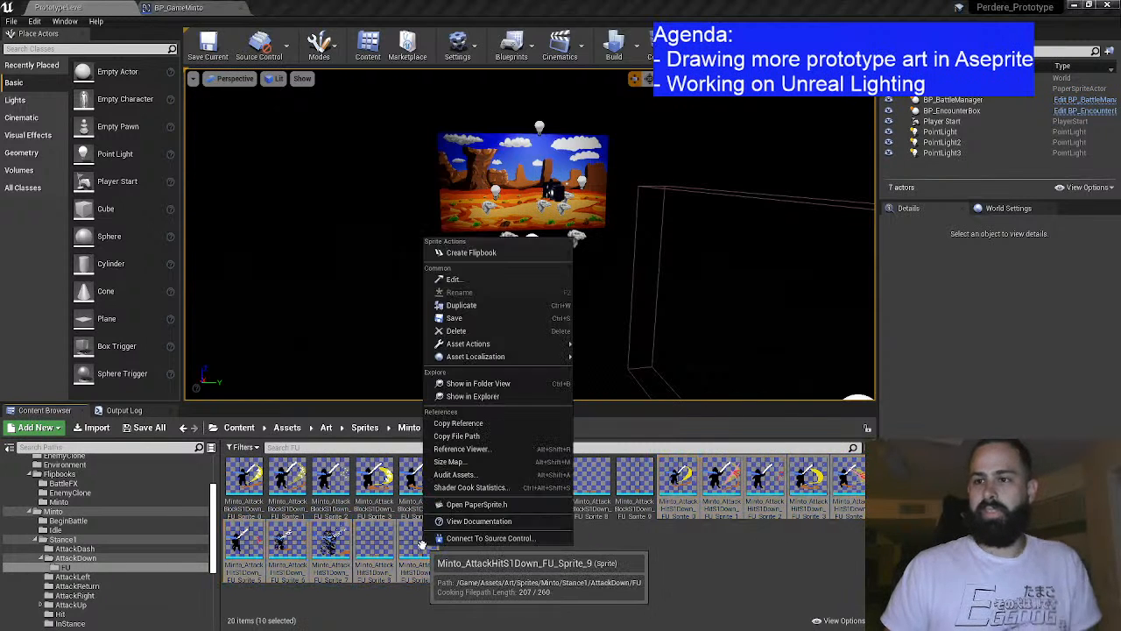
click(539, 251)
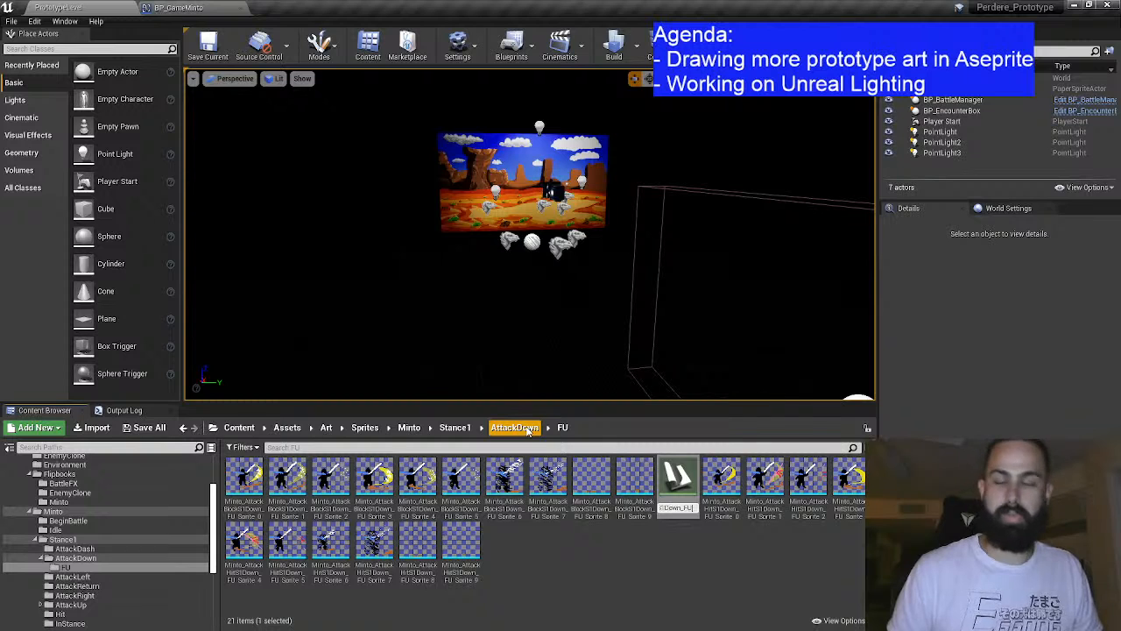
key(Return)
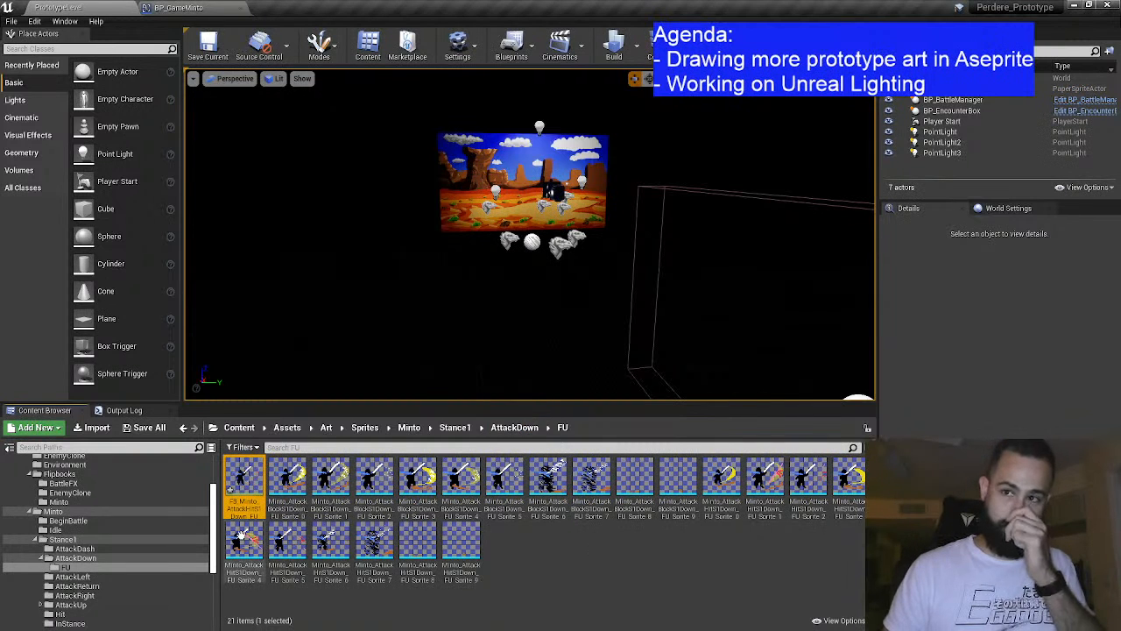
Step: Set the FB_Minto_AttackHitS1Down_FU flipbook's playback rate to 10 frames per second and close its editor
double_click(244, 477)
click(1005, 133)
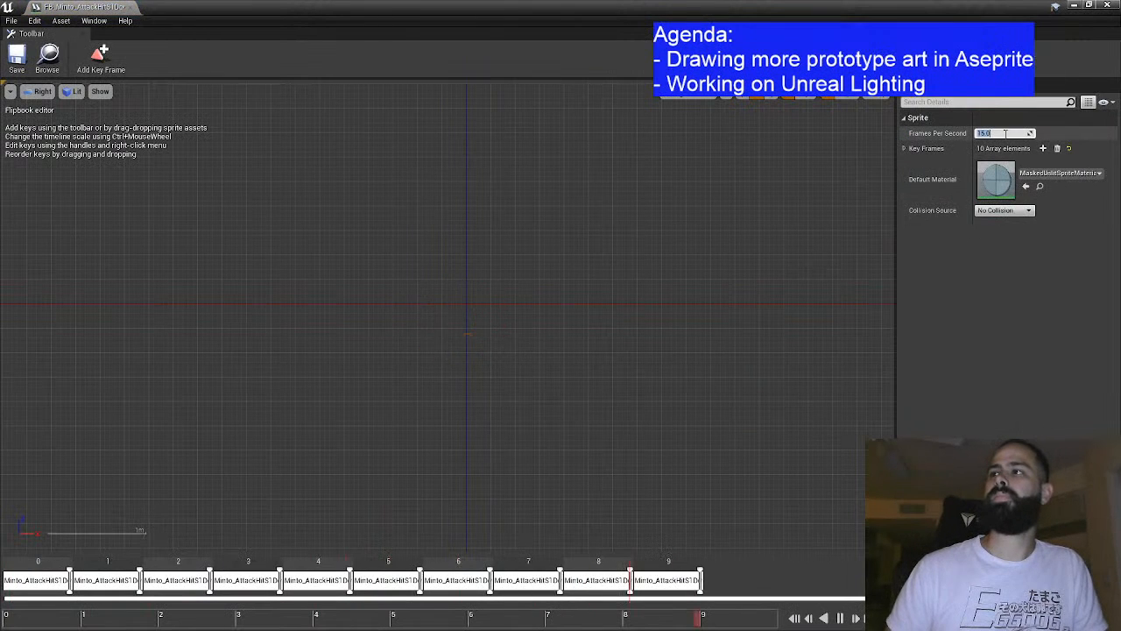
text(10)
key(Return)
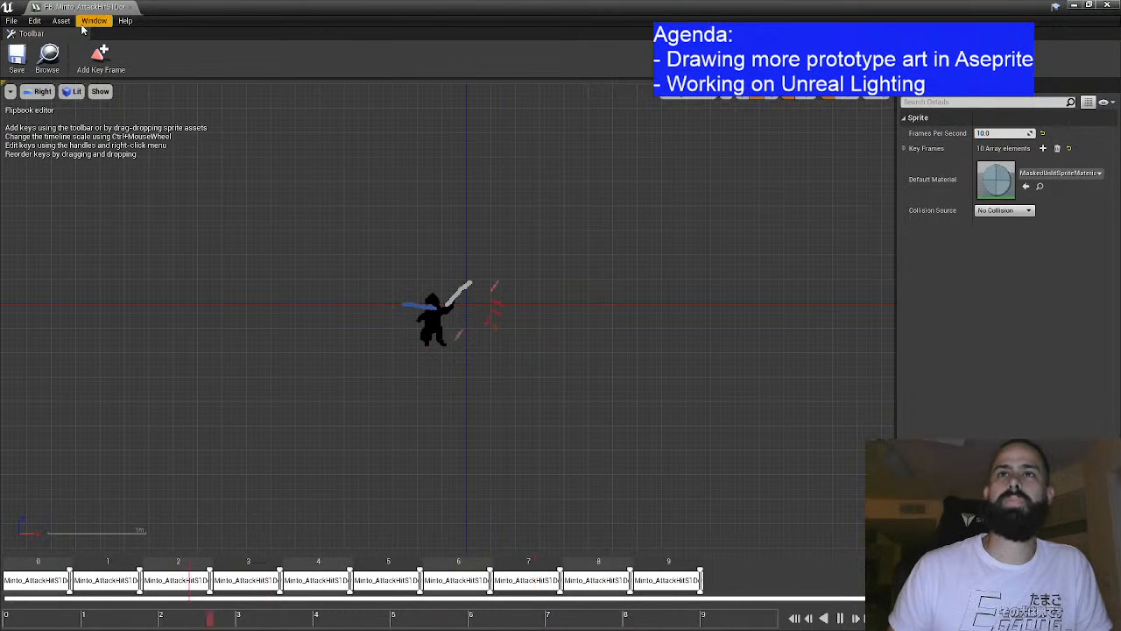
click(129, 7)
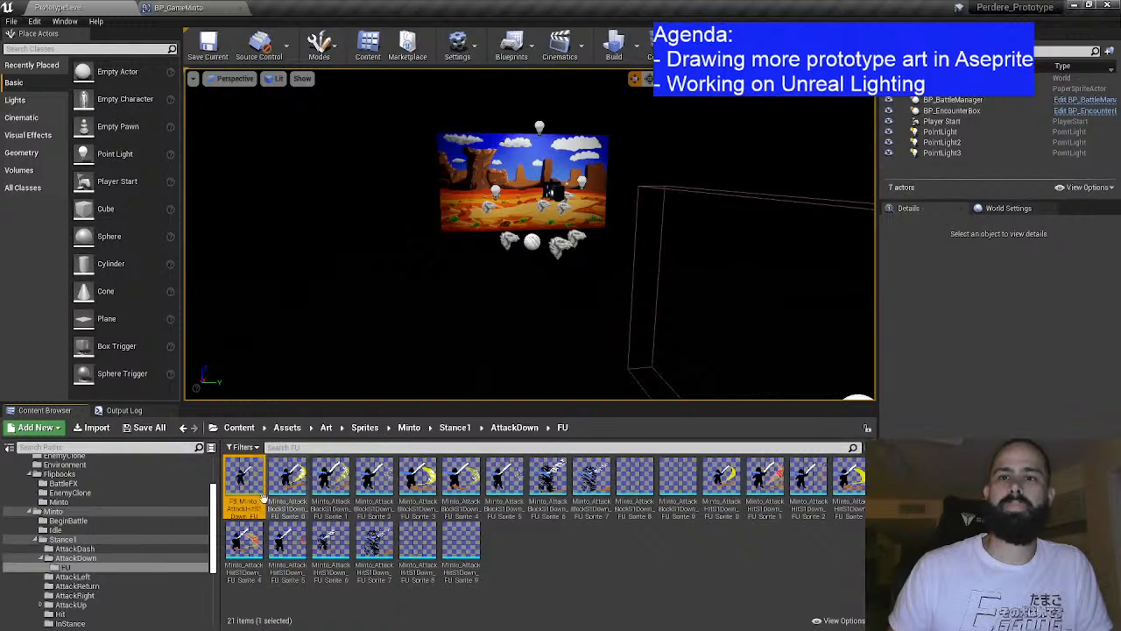
Step: Move the FB_Minto_AttackHitS1Down_FU flipbook into Flipbooks/Minto and show that folder's contents
drag(244, 480, 91, 510)
click(154, 518)
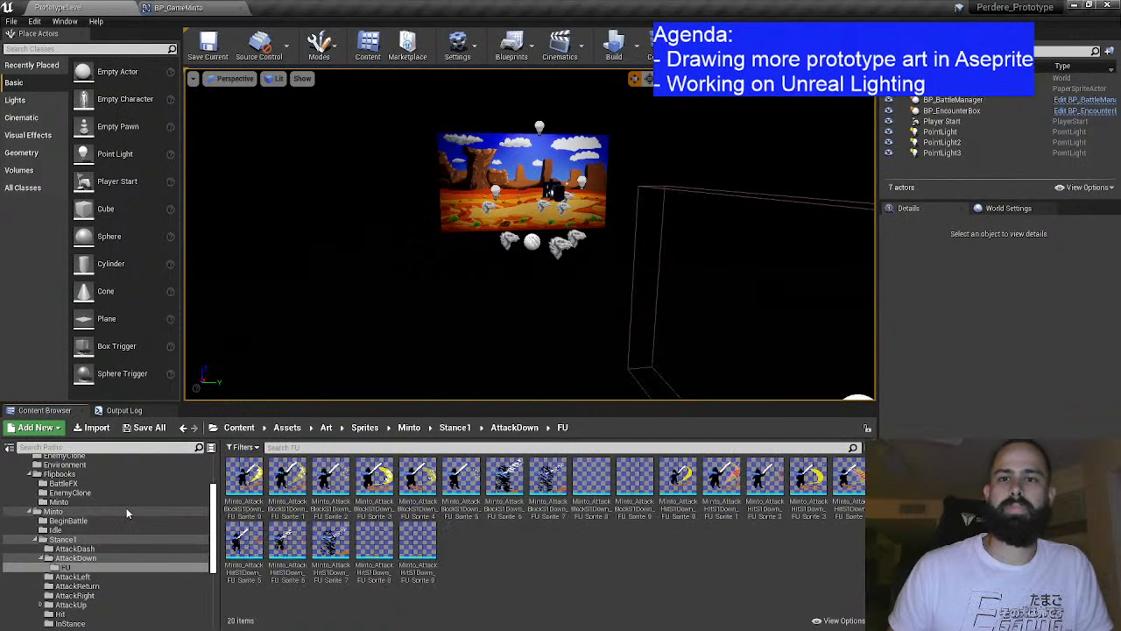
click(128, 501)
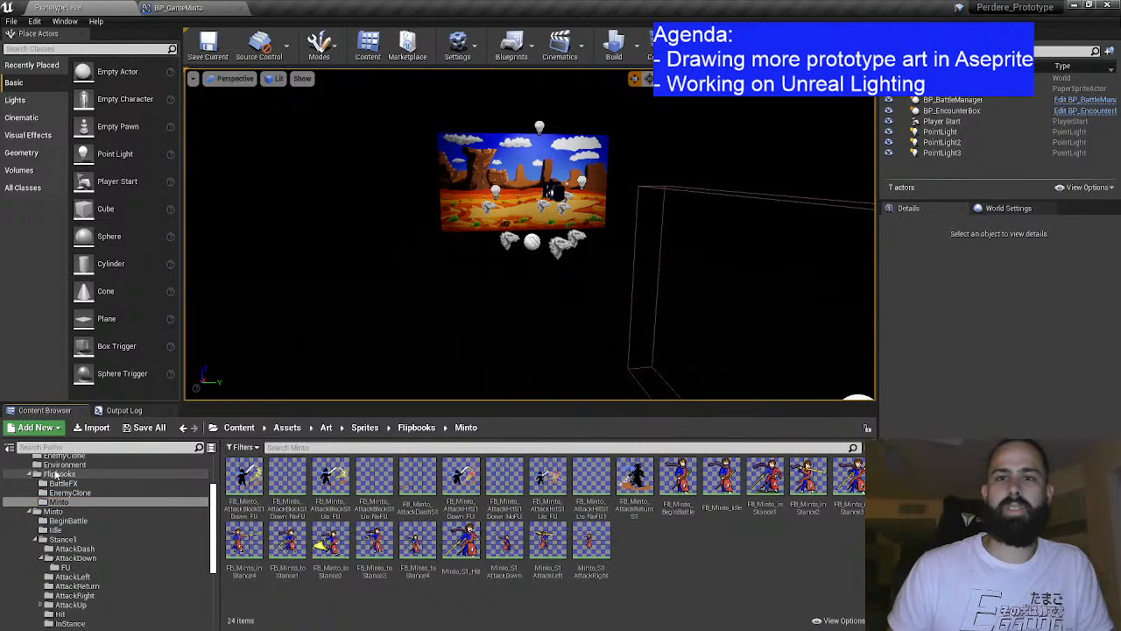
Step: Open the Struct_Minto_AnimStance structure from the Assets/Blueprints/Structs folder
scroll(169, 531, up, 3)
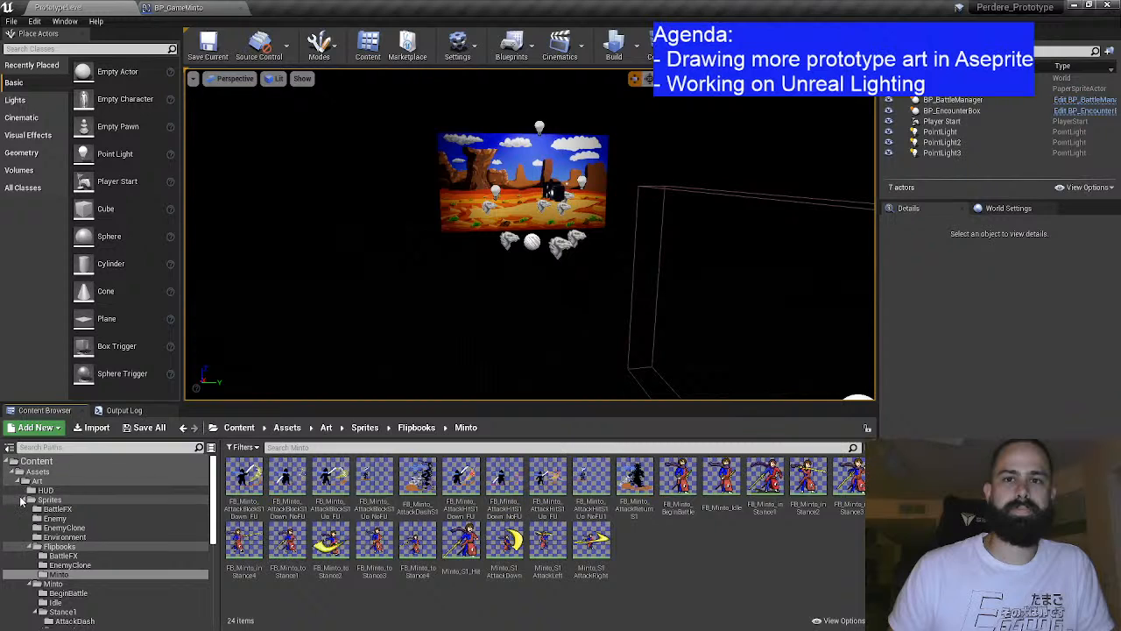
double_click(36, 481)
click(49, 491)
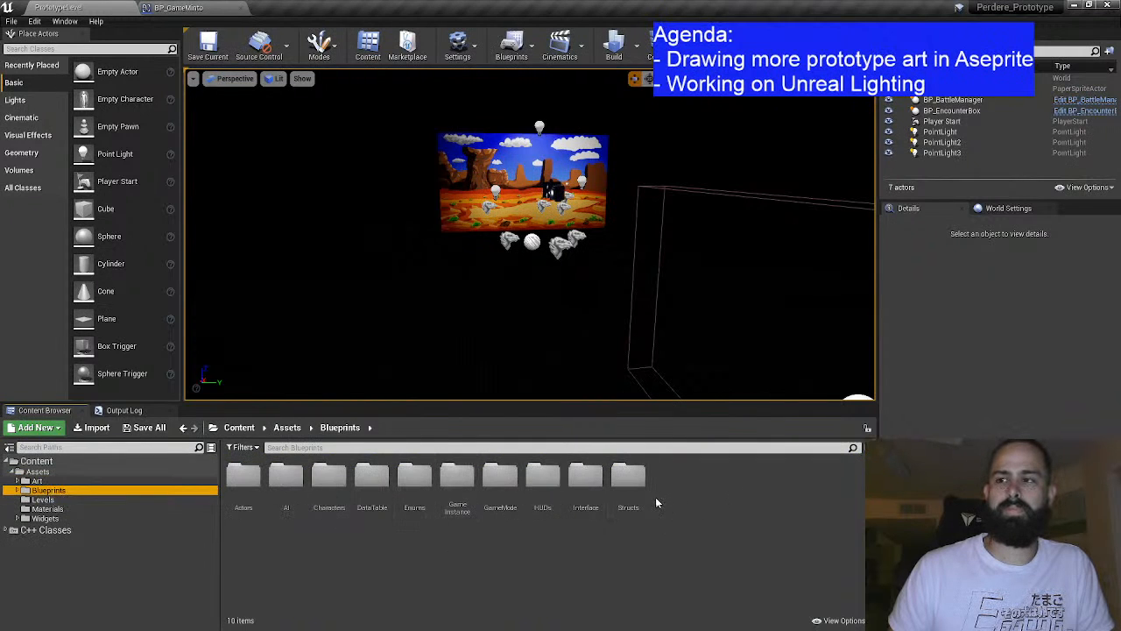
double_click(635, 480)
double_click(287, 477)
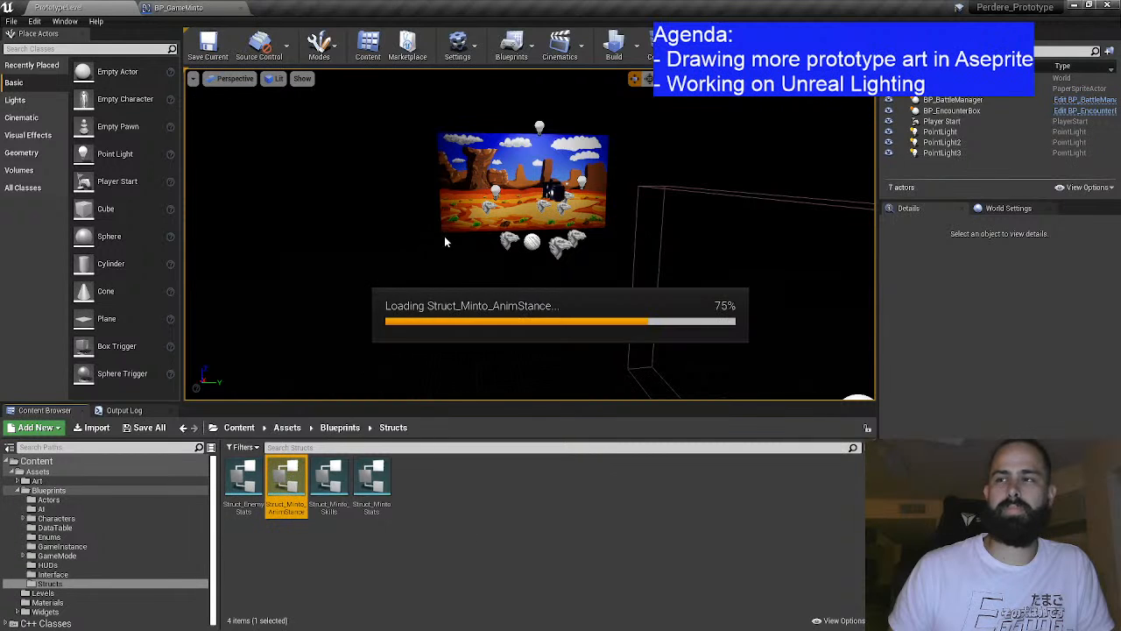
Step: Add three new variables to Struct_Minto_AnimStance and rename its AttackDown variable to AttackDownBlockNoFU
scroll(487, 368, down, 8)
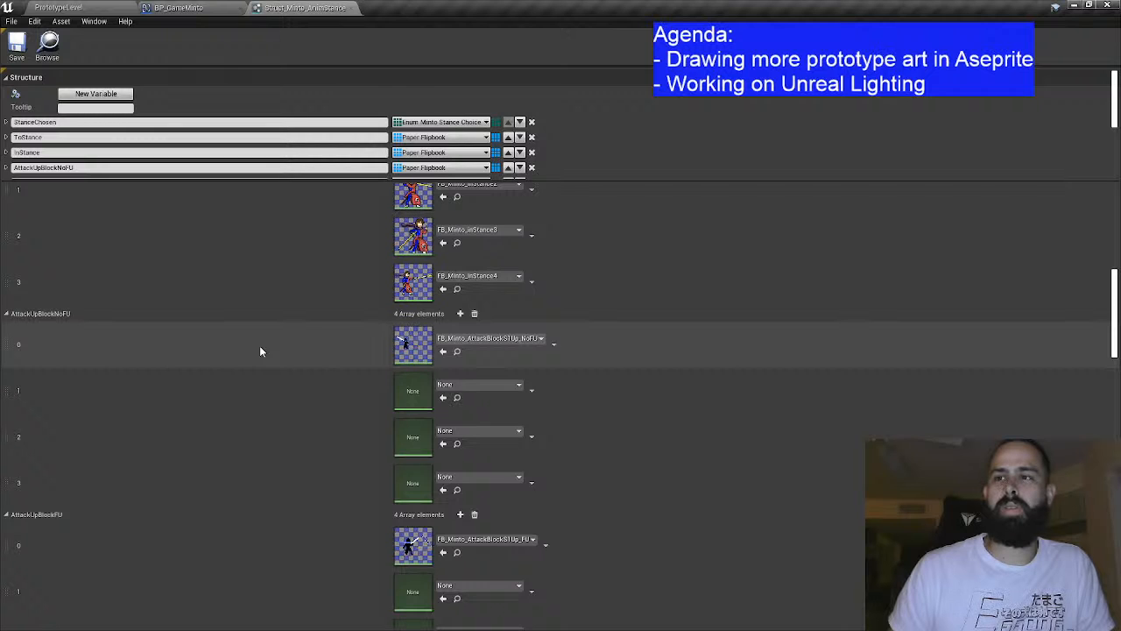
scroll(263, 351, down, 6)
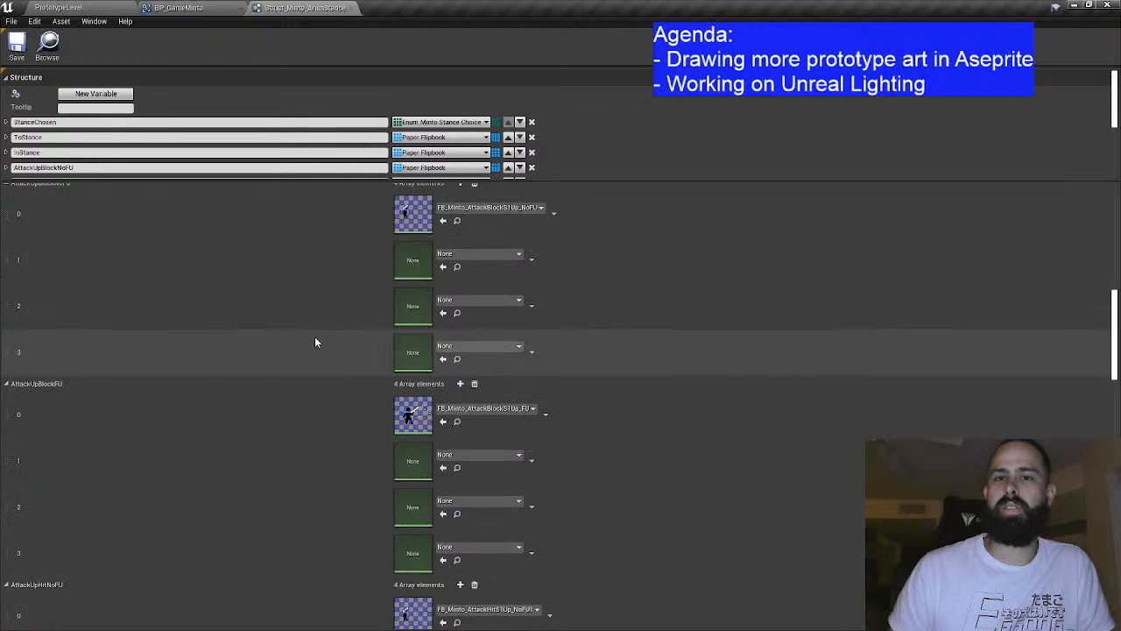
scroll(313, 370, down, 8)
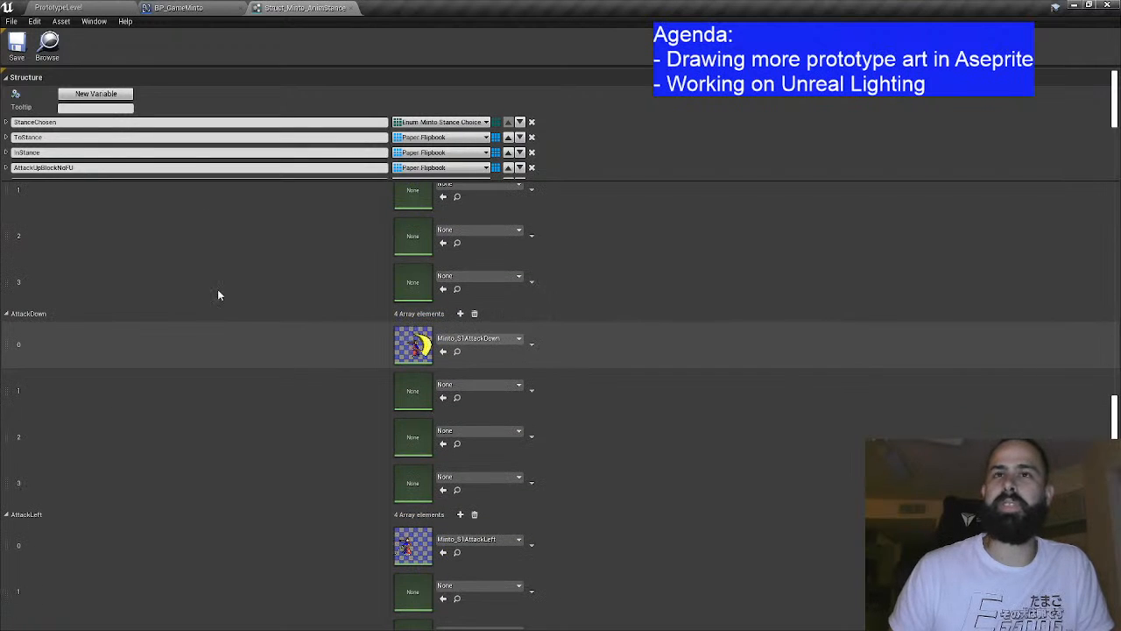
scroll(193, 125, down, 2)
scroll(189, 143, down, 2)
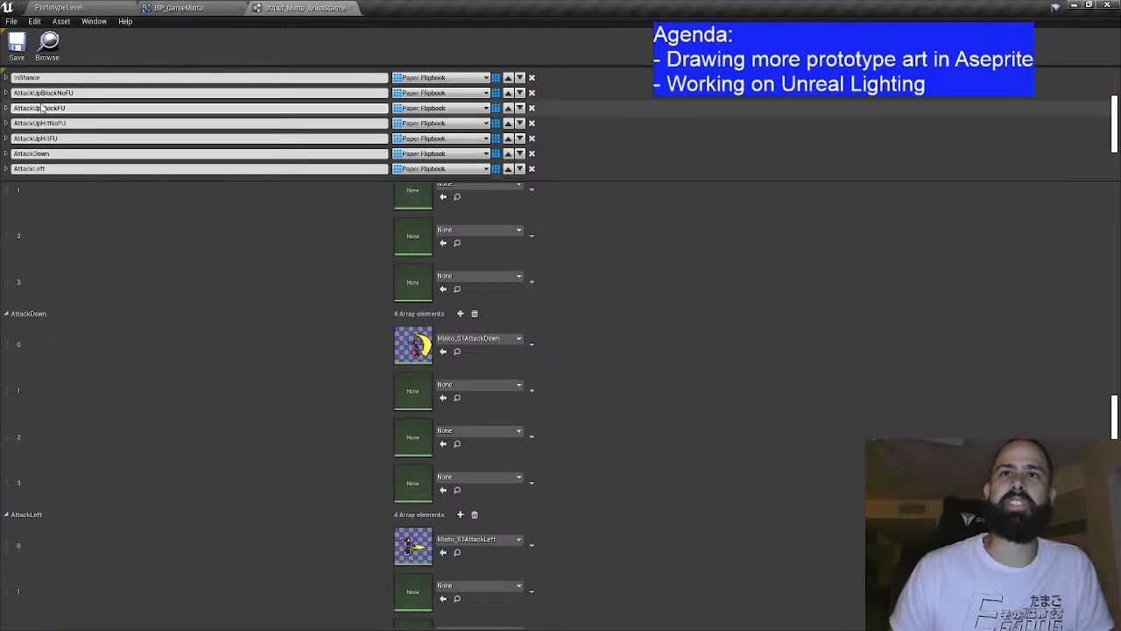
scroll(84, 140, down, 1)
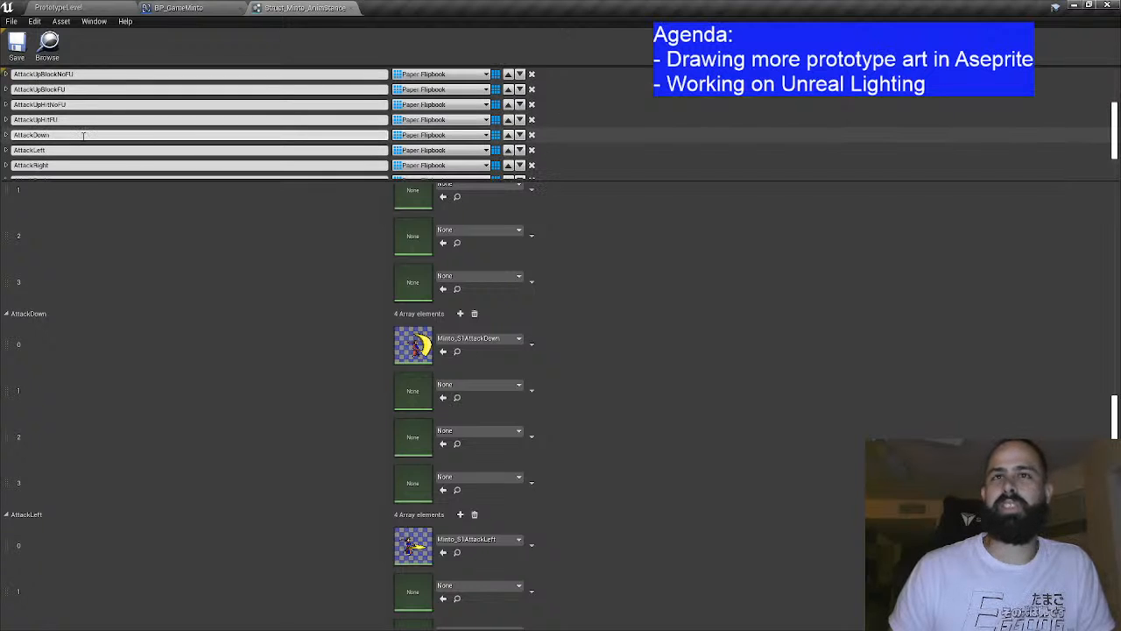
scroll(127, 134, up, 3)
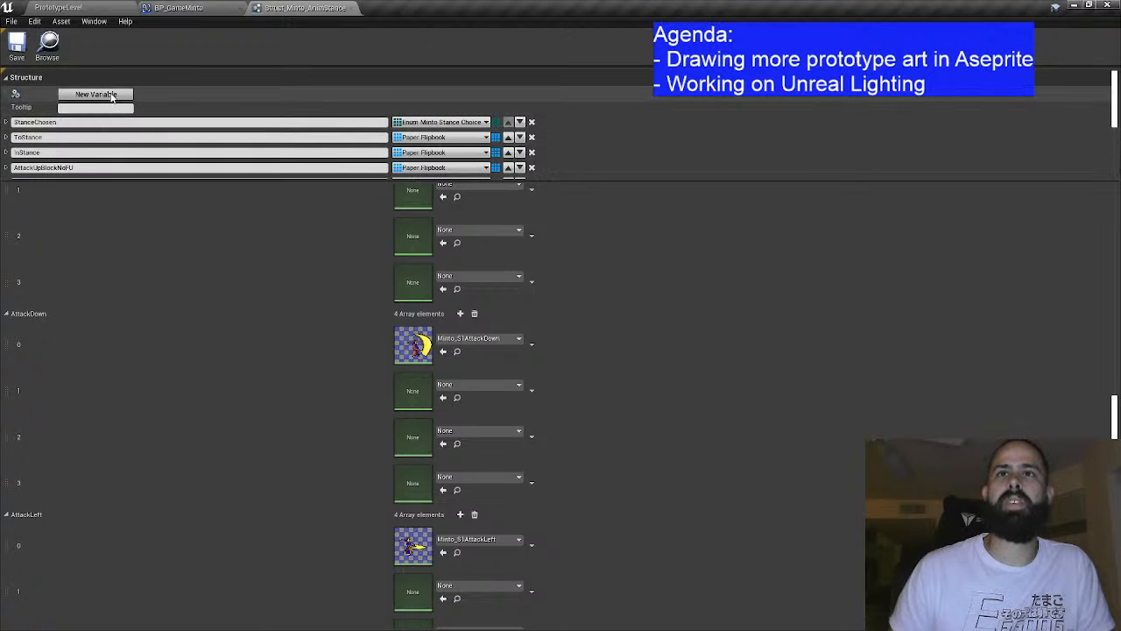
scroll(114, 132, down, 6)
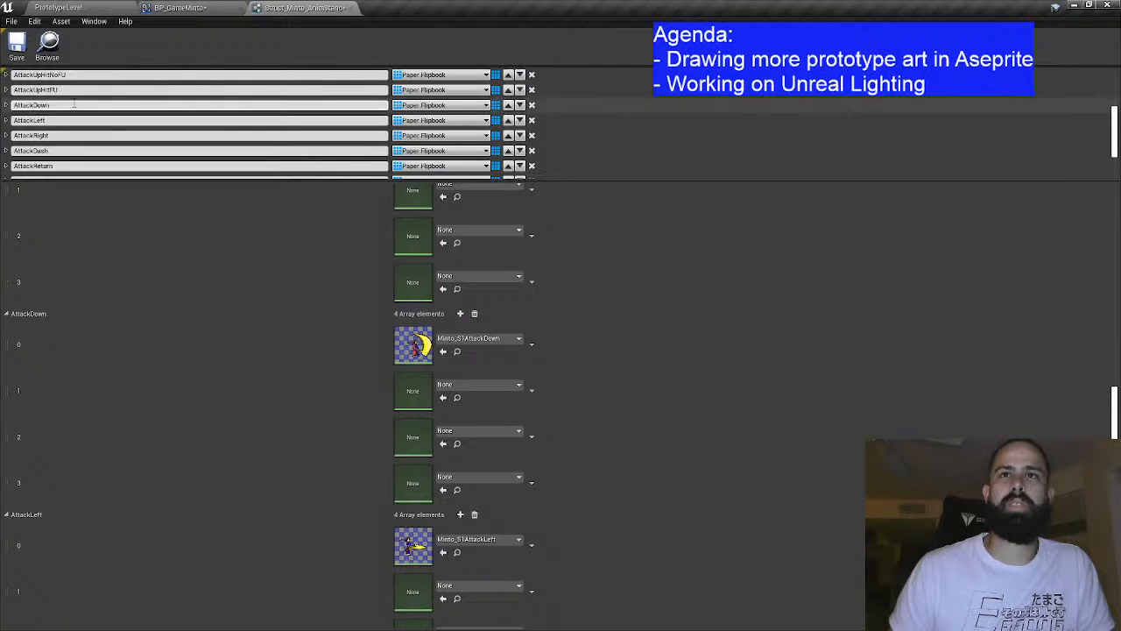
scroll(83, 114, up, 2)
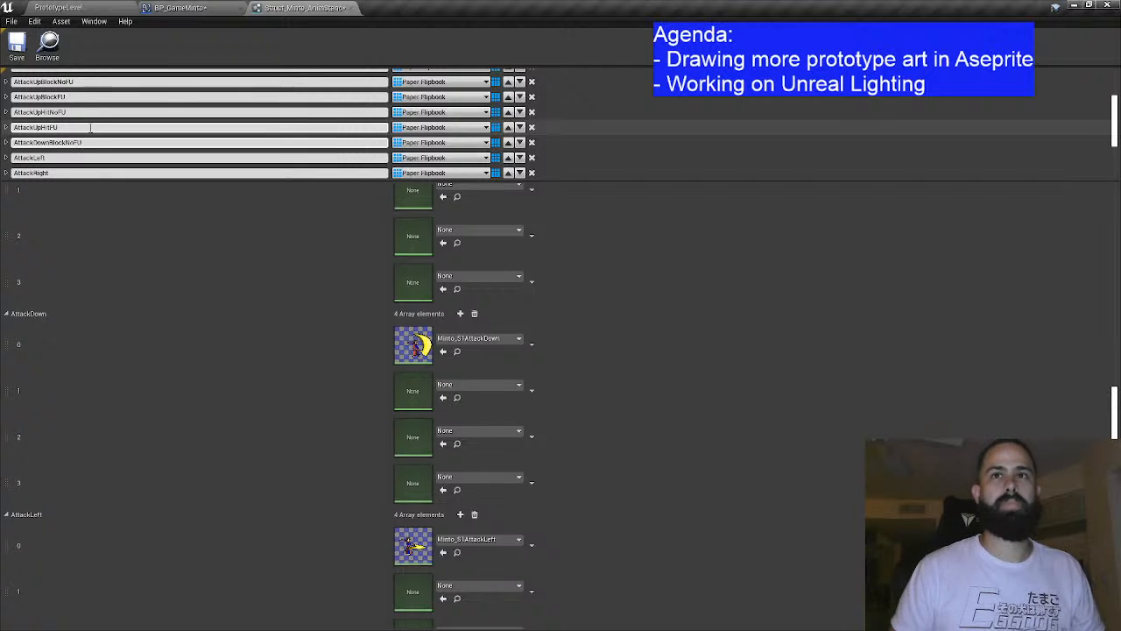
Step: Copy the AttackDownBlockNoFU name and rename the MemberVar_55 variable to AttackDownBlockFU
scroll(102, 129, down, 4)
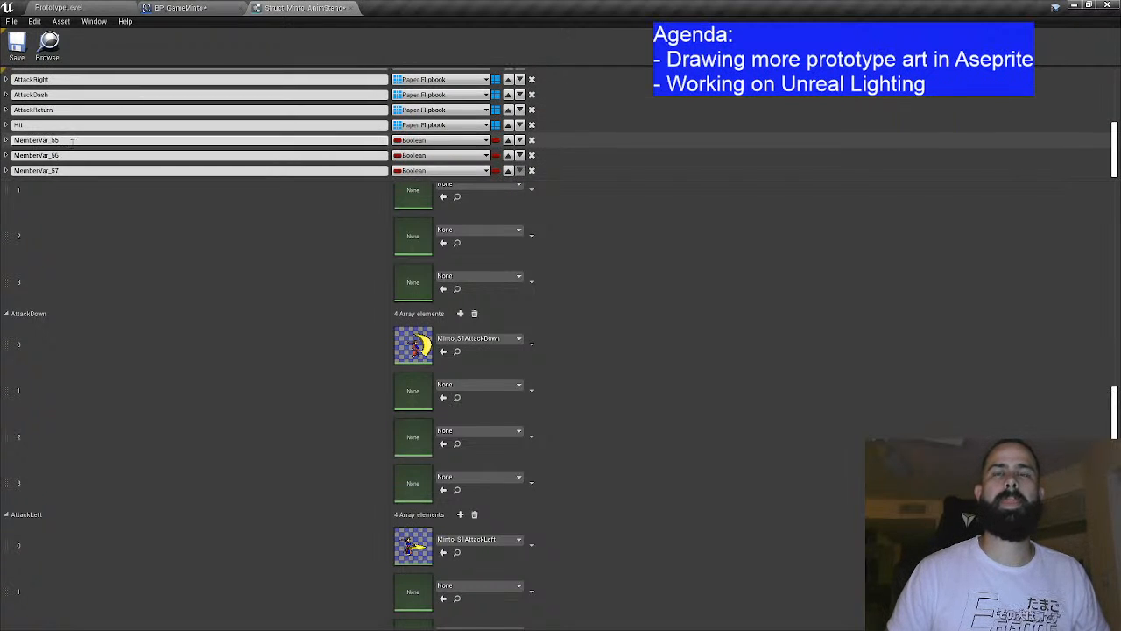
scroll(69, 140, down, 3)
double_click(69, 142)
right_click(35, 142)
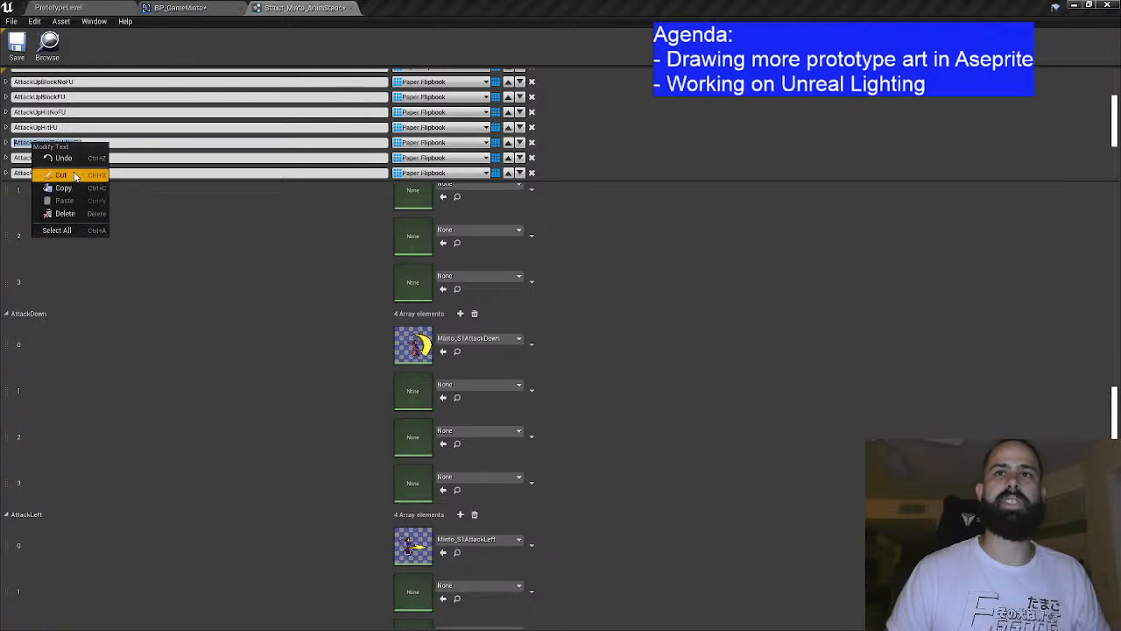
click(63, 188)
scroll(73, 155, down, 3)
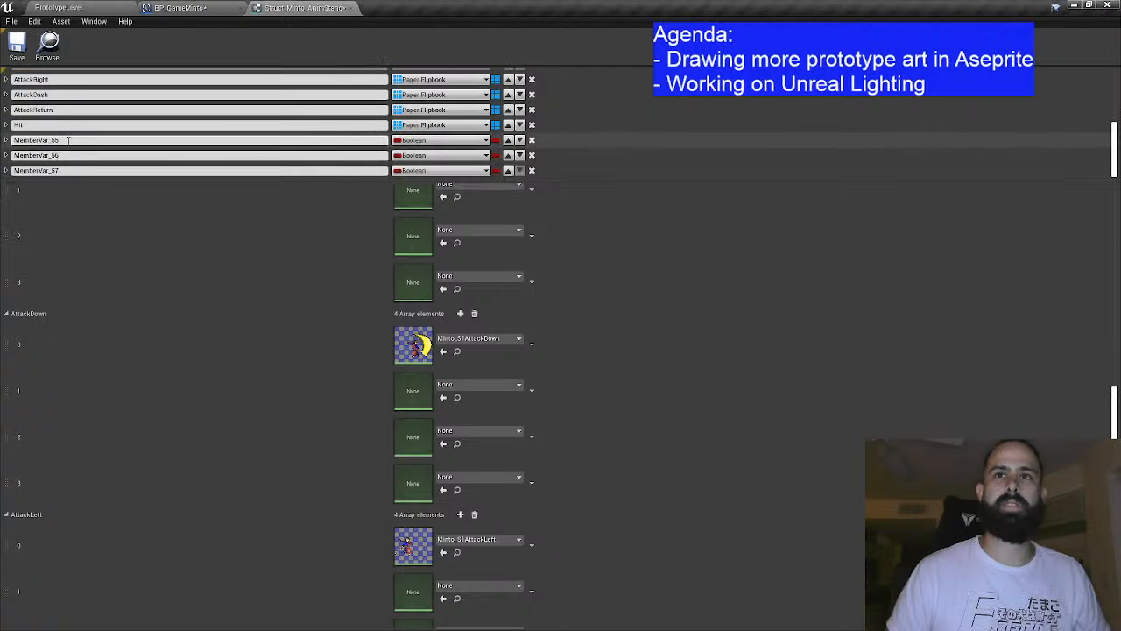
double_click(35, 140)
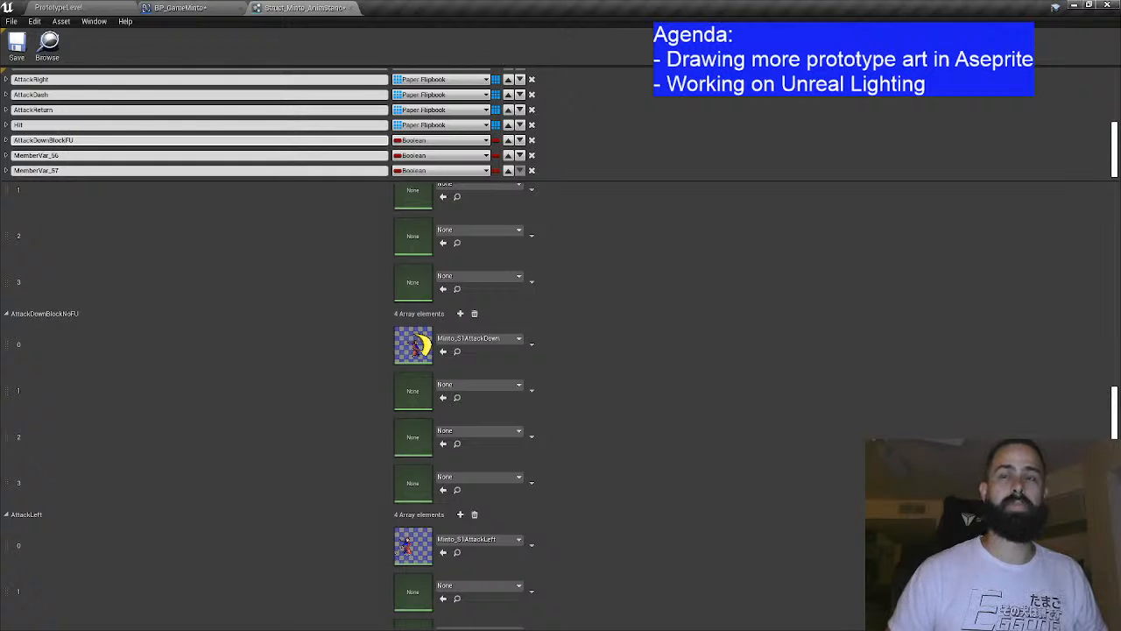
Step: Rename MemberVar_56 to AttackDownHitNoFU and MemberVar_57 to AttackDownHitFU
double_click(35, 155)
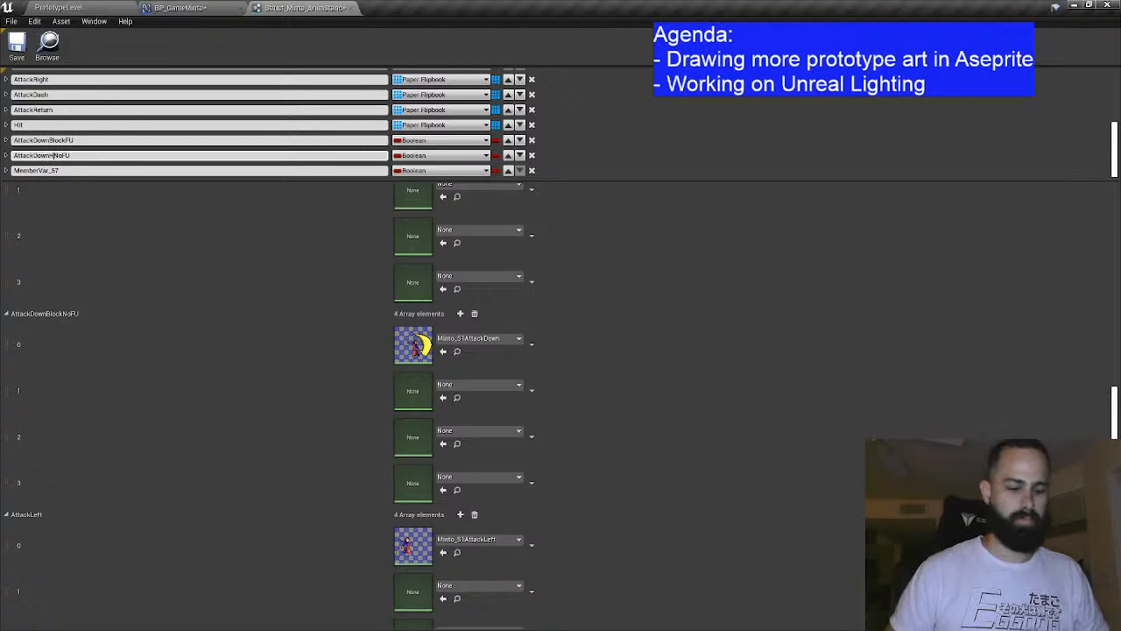
click(67, 173)
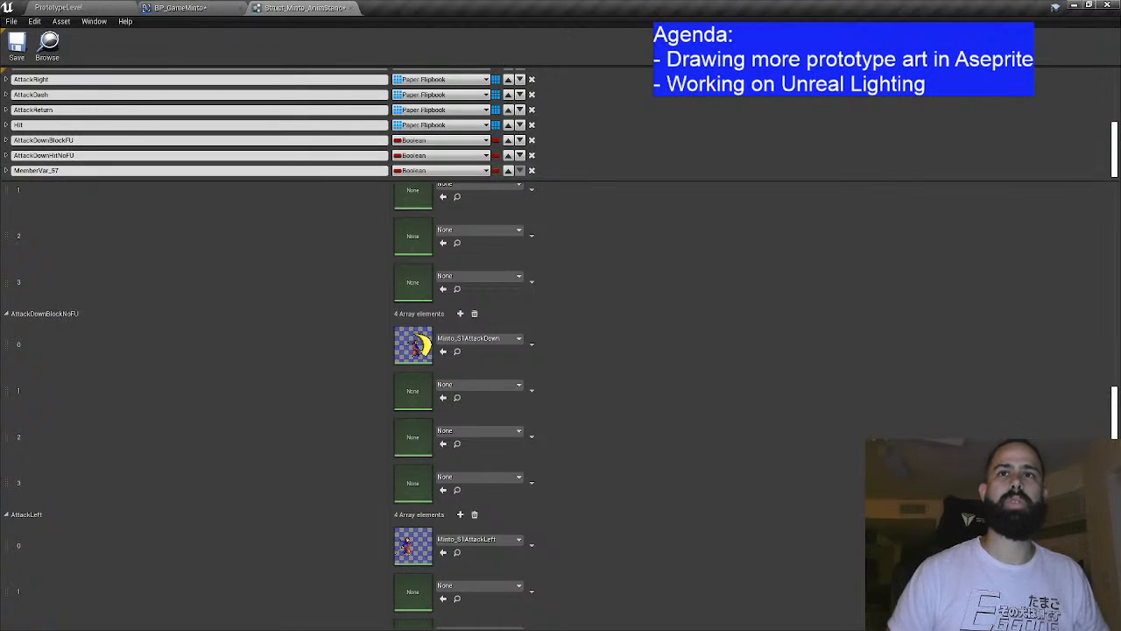
drag(63, 171, 8, 172)
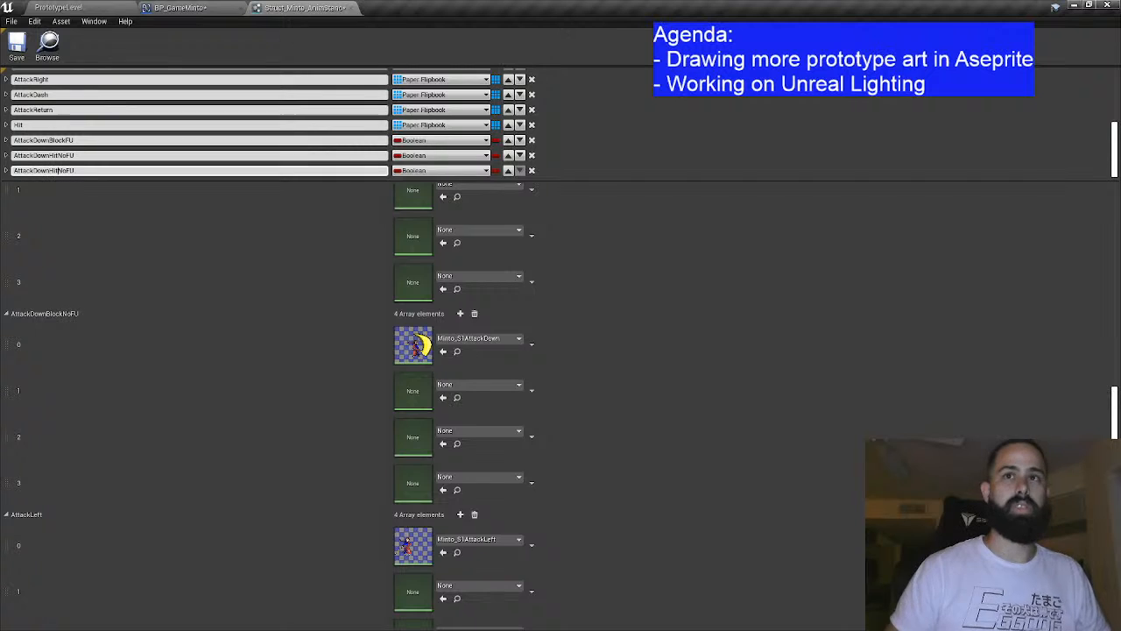
click(125, 139)
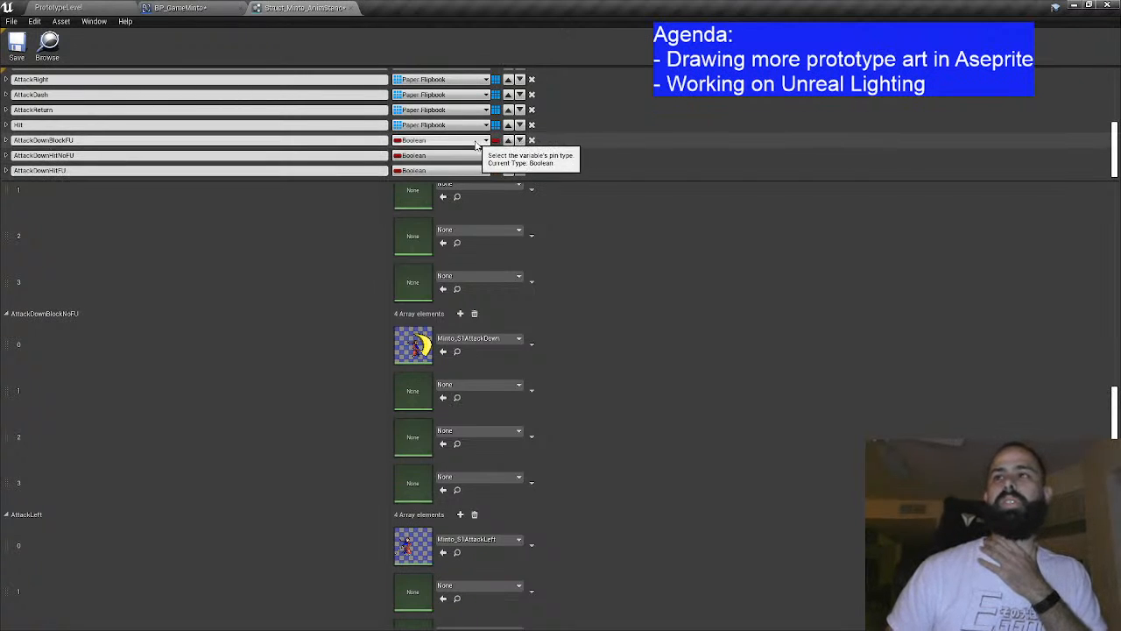
Step: Change the AttackDownBlockFU variable's type to a Paper Flipbook object reference
click(465, 140)
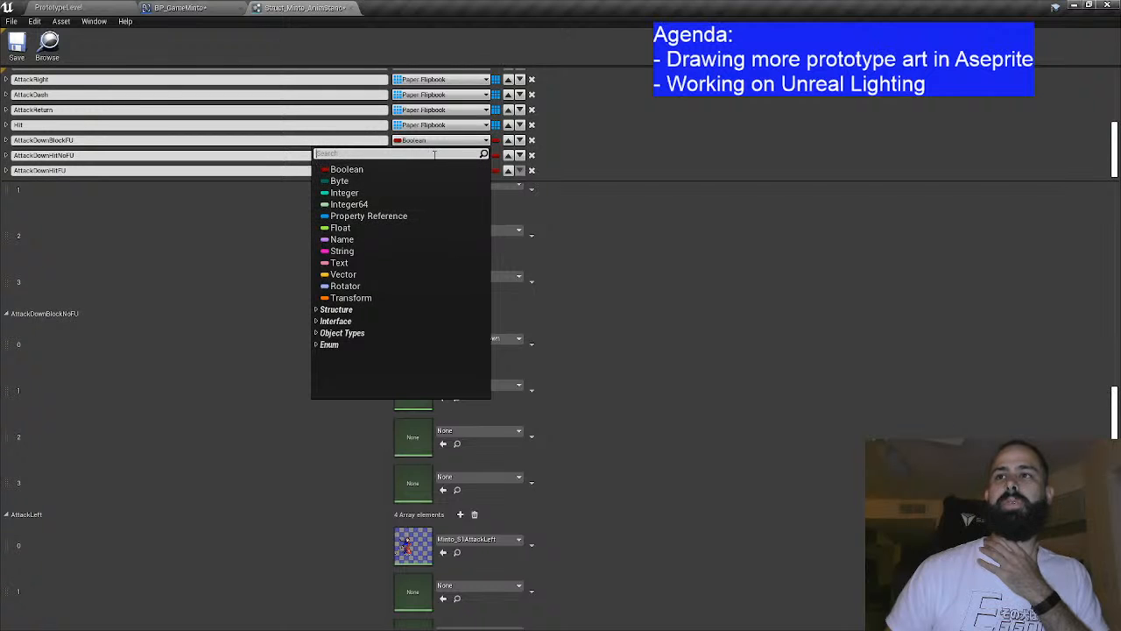
text(paperfl)
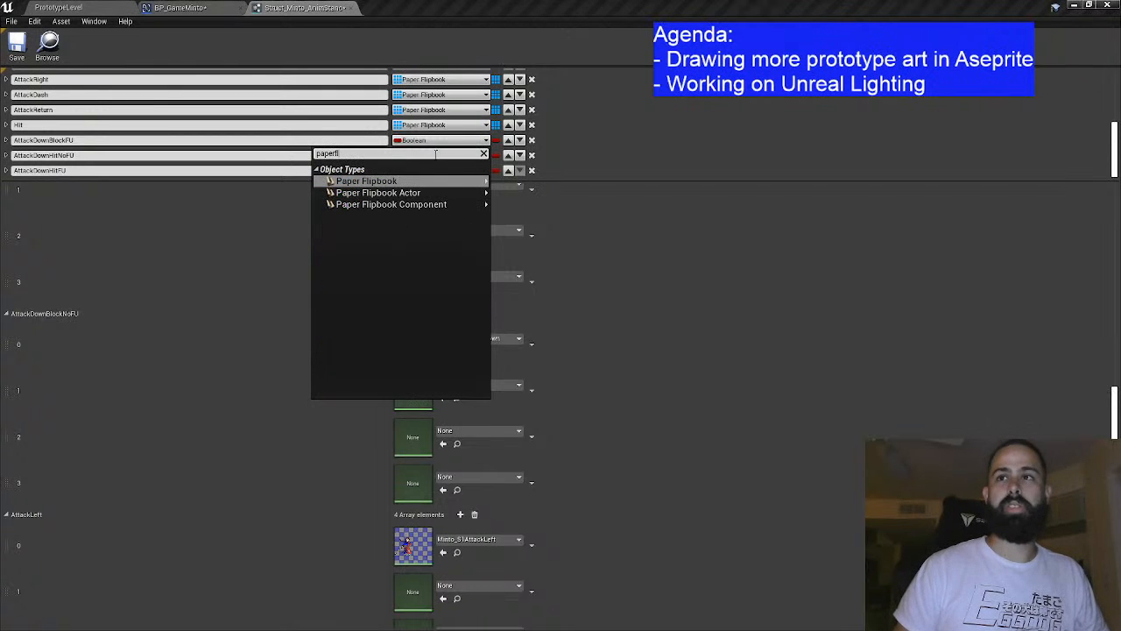
mouse_move(481, 180)
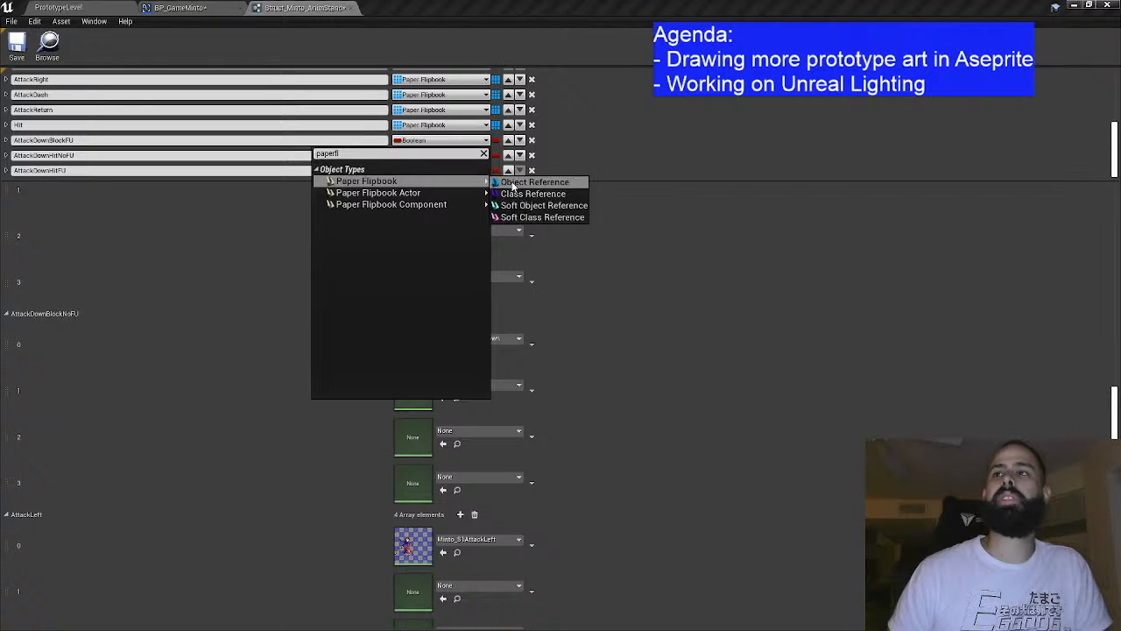
click(530, 181)
Step: Change the types of the AttackDownHitNoFU and AttackDownHitFU variables to Paper Flipbook object references
click(451, 155)
text(paperflip)
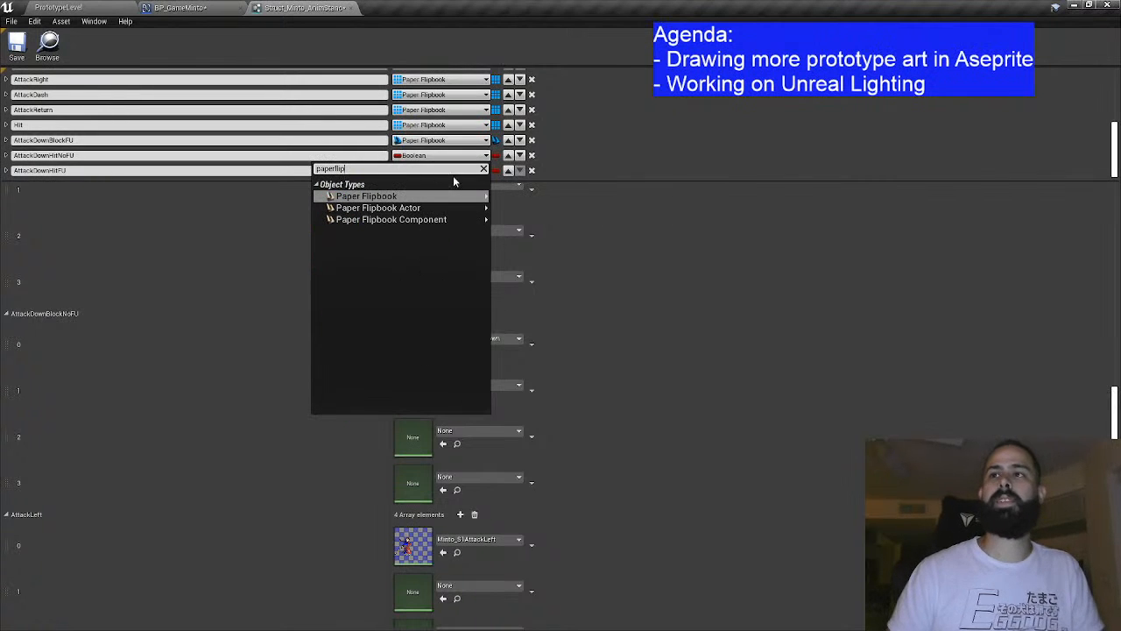
click(497, 195)
click(455, 170)
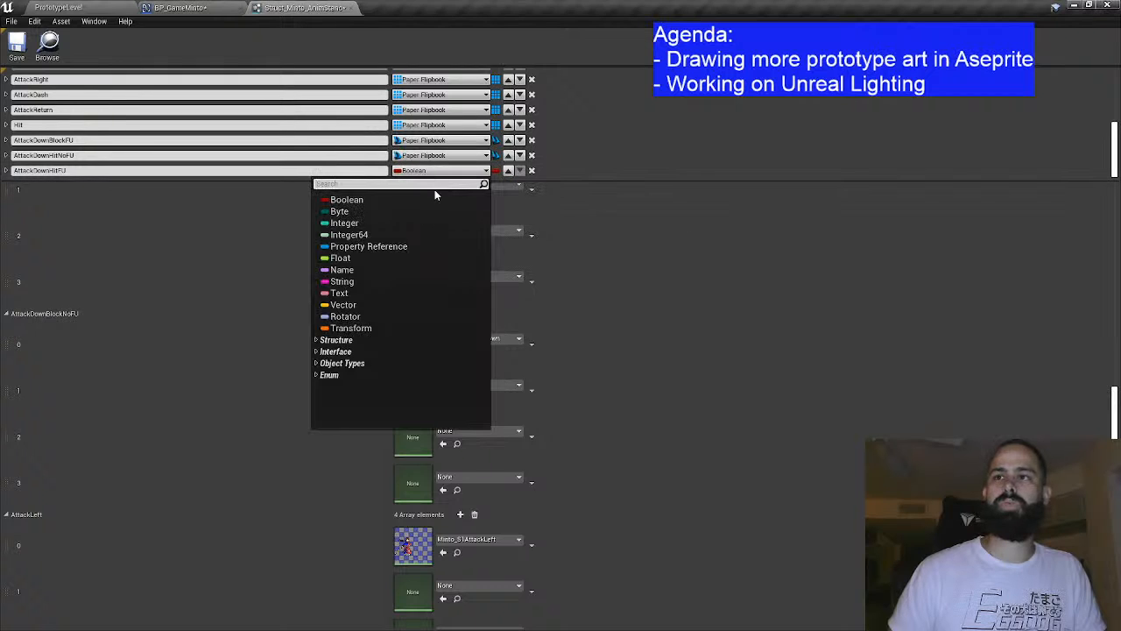
text(paperfli)
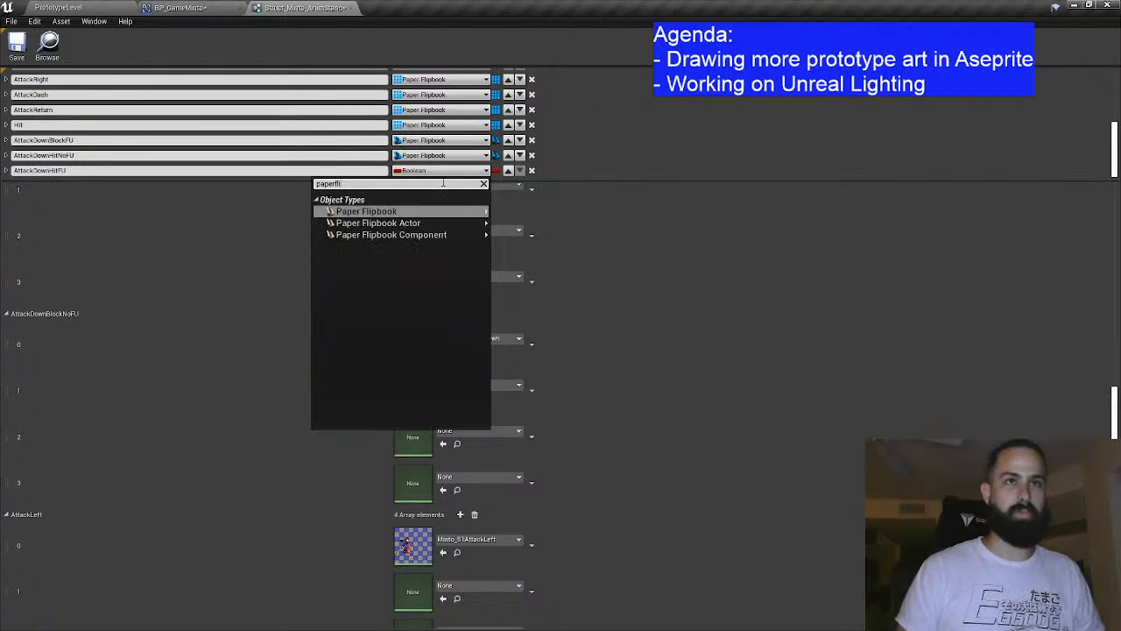
text(p)
mouse_move(477, 211)
click(517, 211)
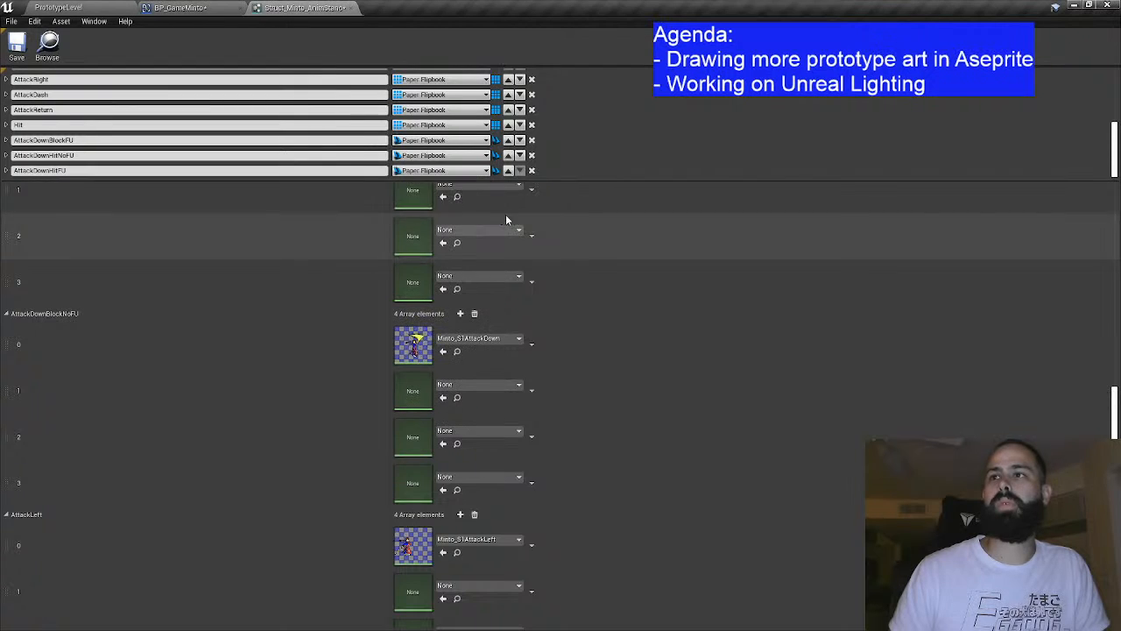
Step: Turn the AttackDownBlockFU, AttackDownHitNoFU and AttackDownHitFU variables into arrays
click(496, 158)
click(496, 156)
click(496, 173)
click(494, 172)
click(500, 187)
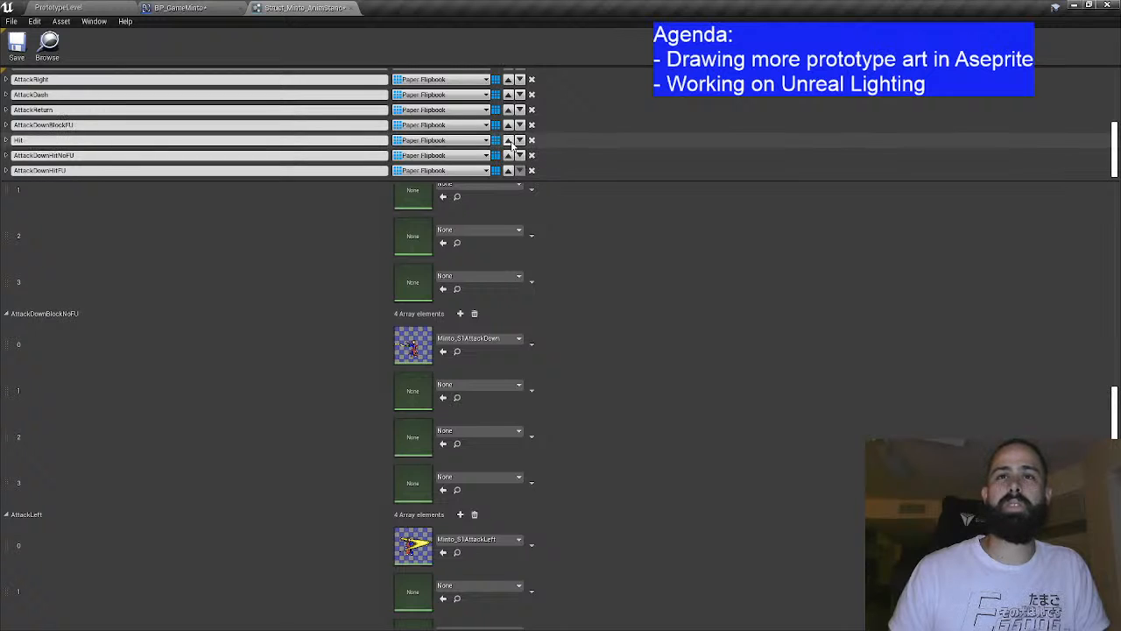
Step: Move the AttackDownBlockFU variable up the structure so it sits directly below AttackDownBlockNoFU
click(508, 125)
click(508, 109)
scroll(261, 144, up, 1)
scroll(261, 145, up, 1)
click(508, 132)
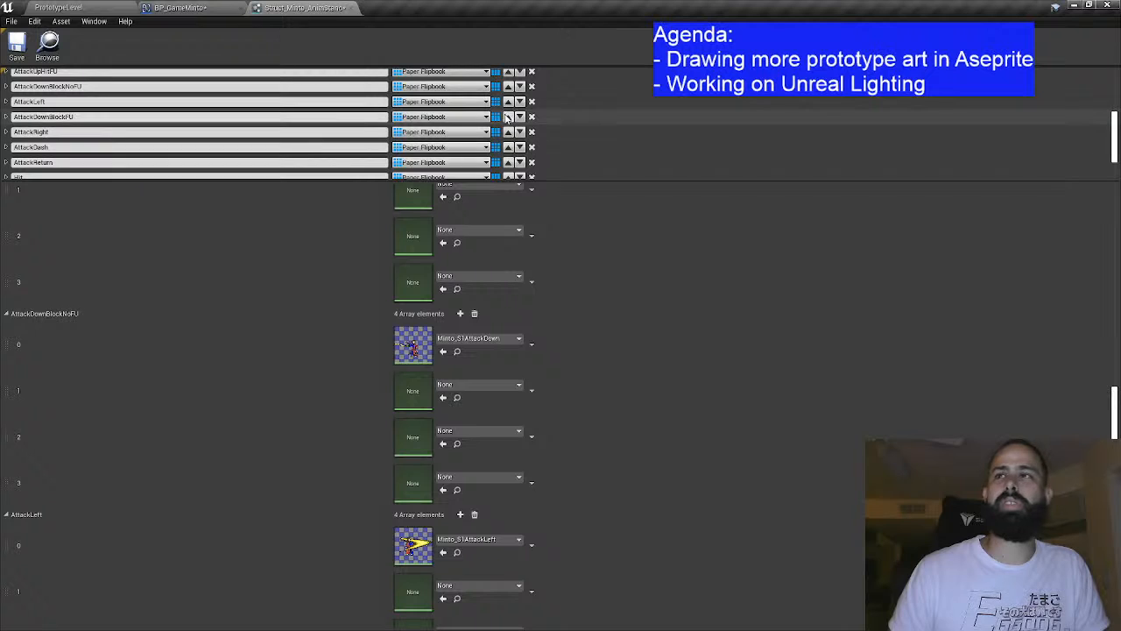
click(508, 116)
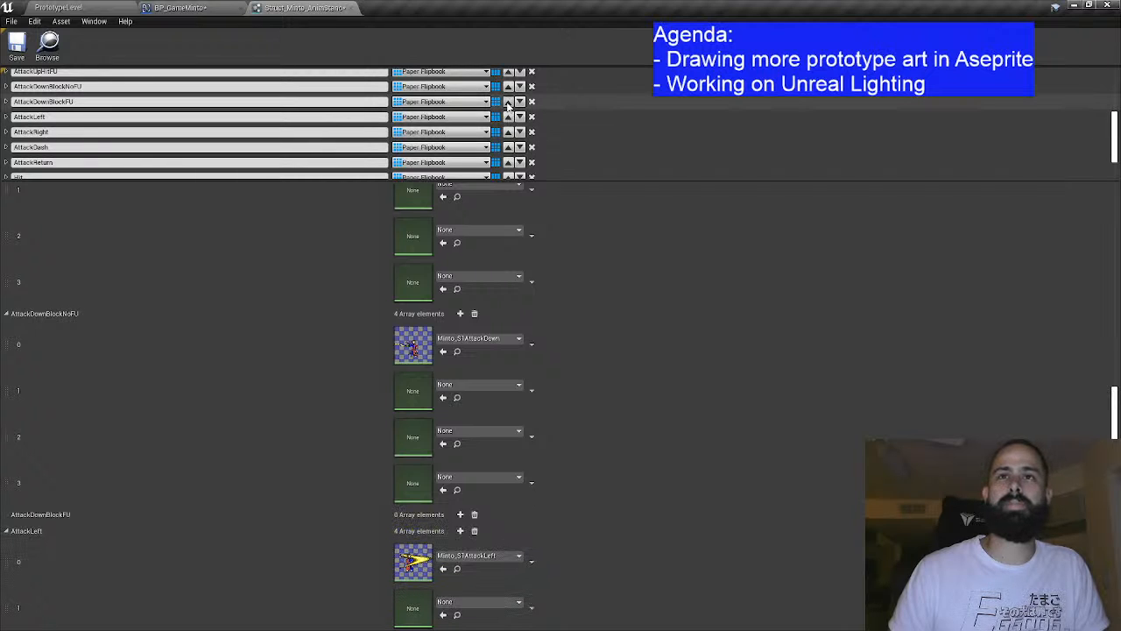
click(508, 104)
scroll(210, 122, up, 1)
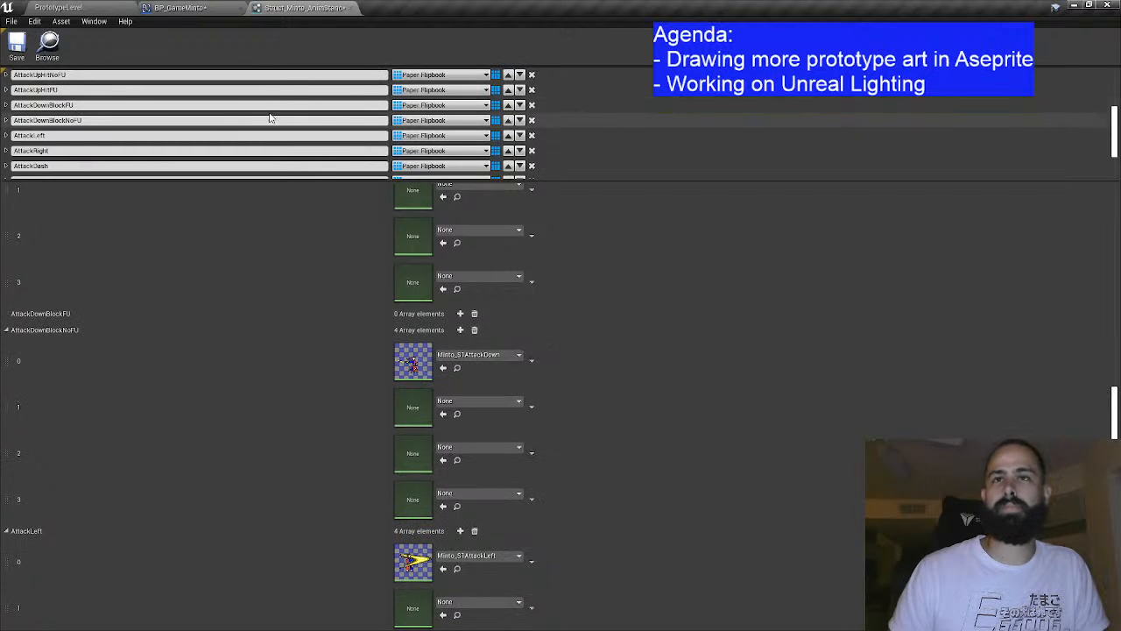
click(520, 106)
scroll(131, 131, up, 4)
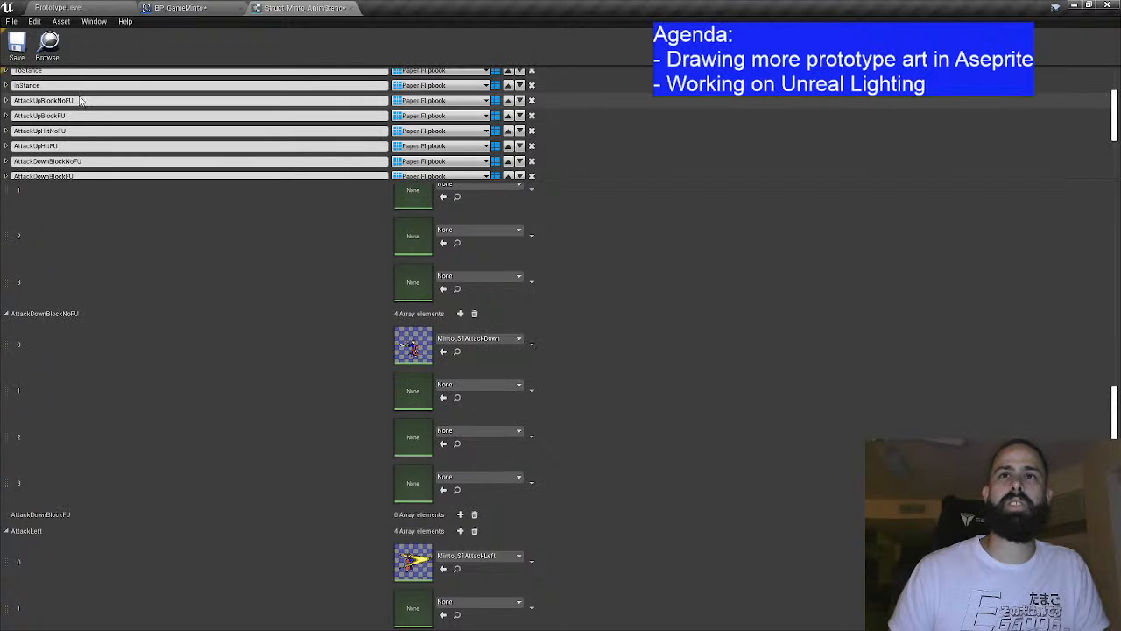
scroll(101, 114, down, 1)
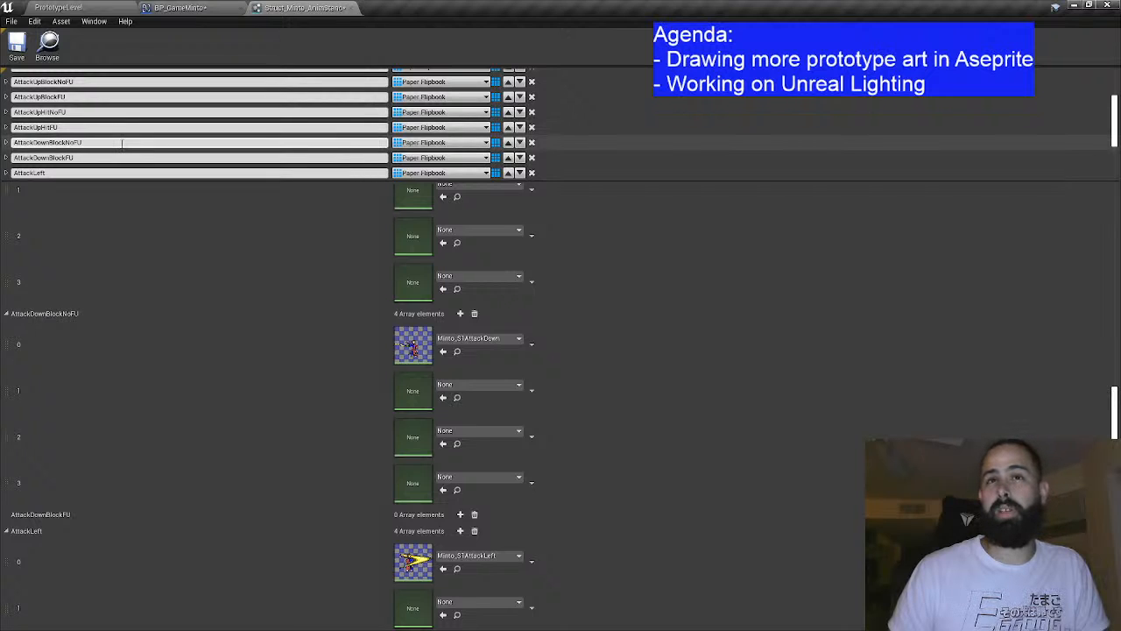
scroll(123, 142, down, 2)
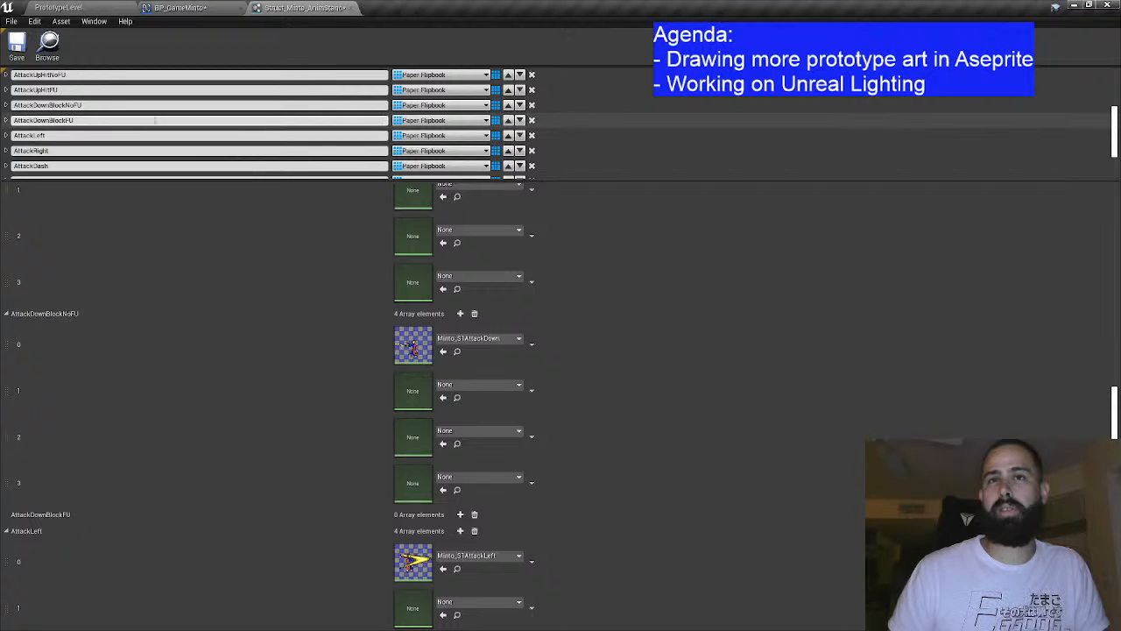
scroll(156, 120, up, 2)
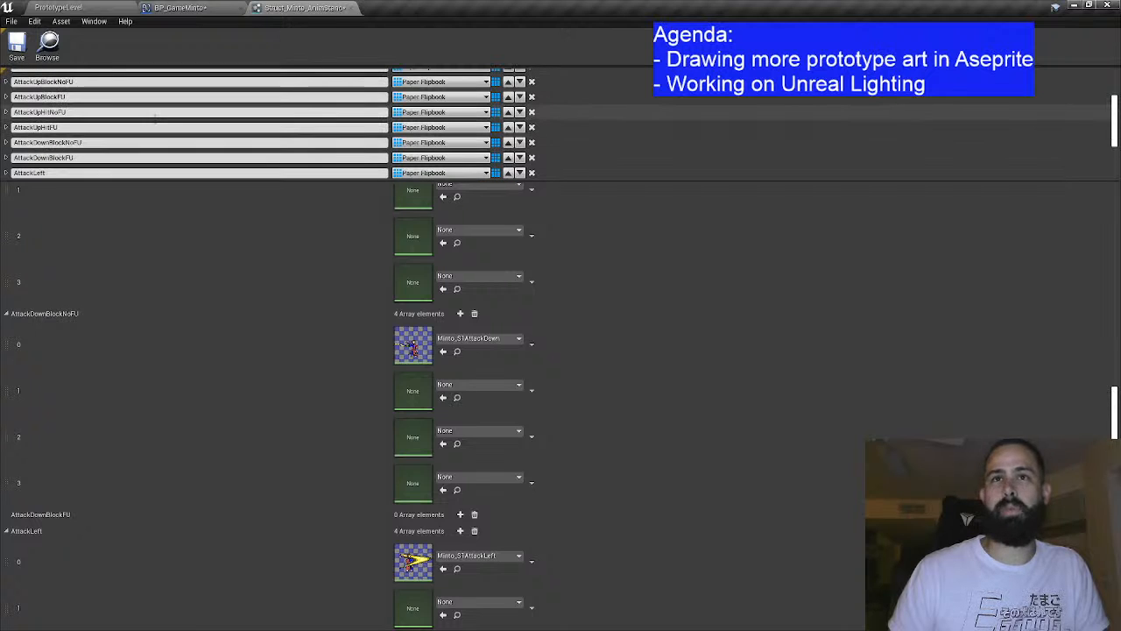
Step: Move the AttackDownHitNoFU variable up so it sits directly below AttackDownBlockFU
scroll(254, 131, down, 6)
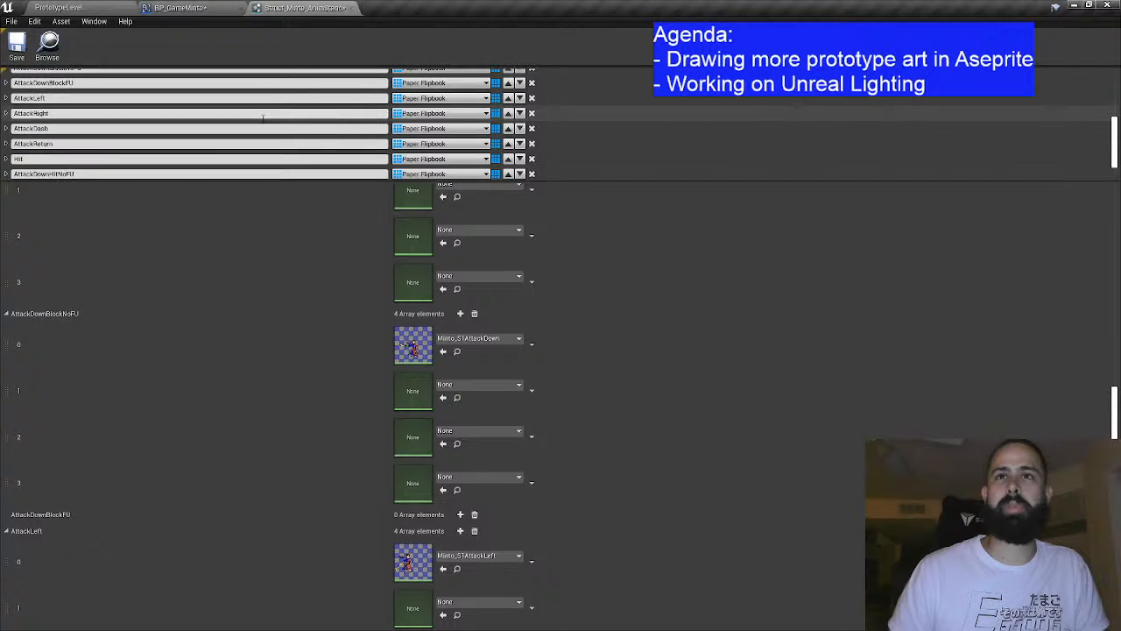
click(508, 155)
click(508, 140)
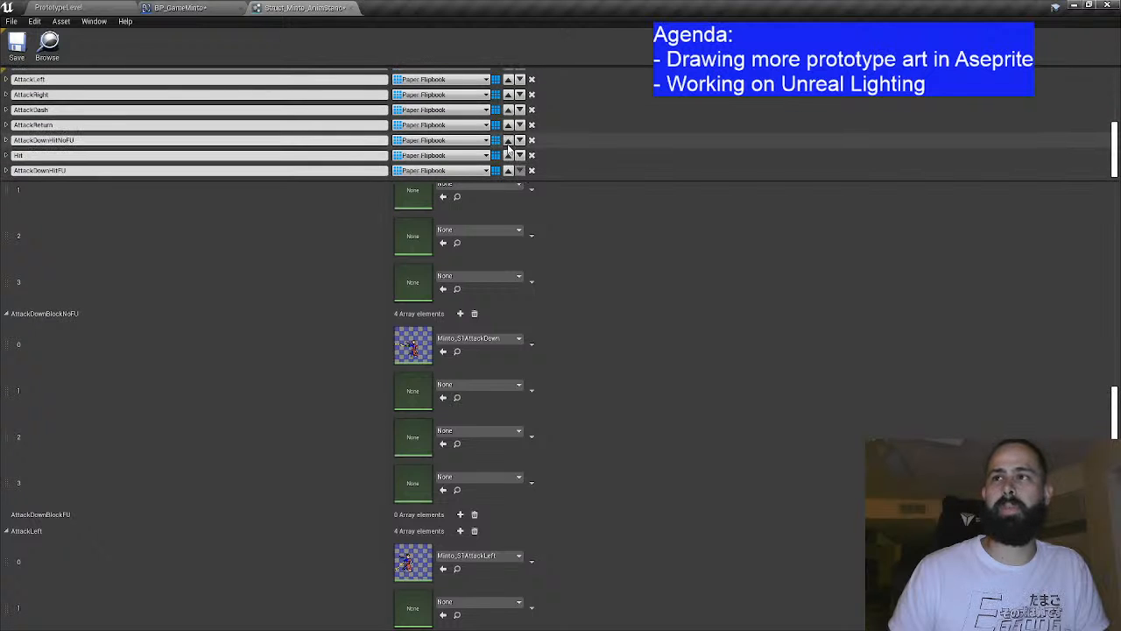
scroll(506, 132, up, 1)
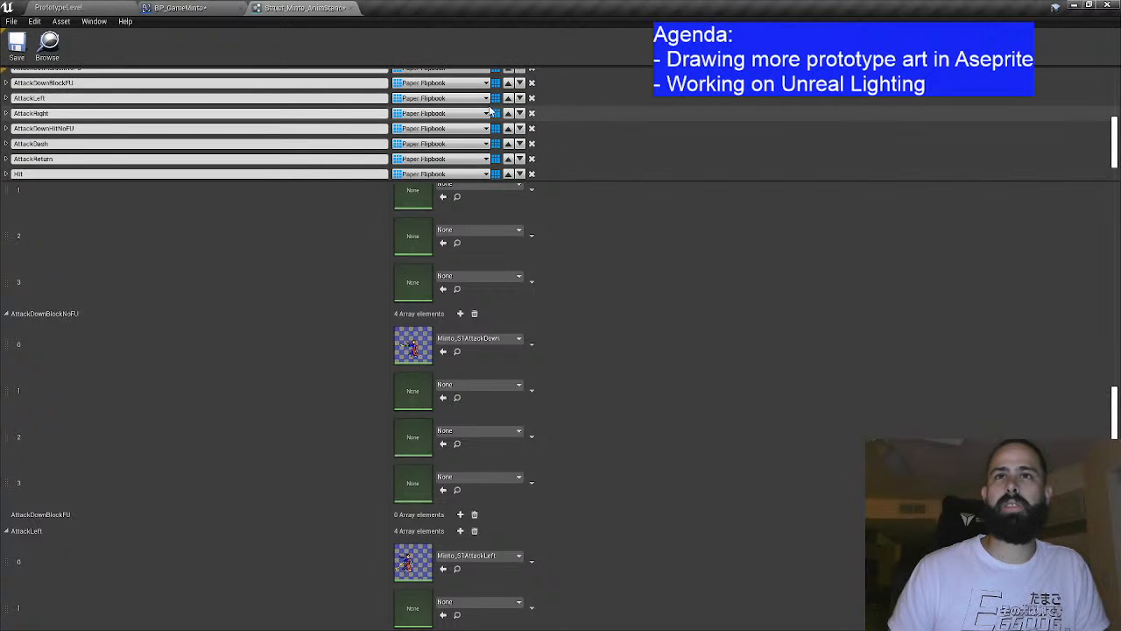
click(508, 127)
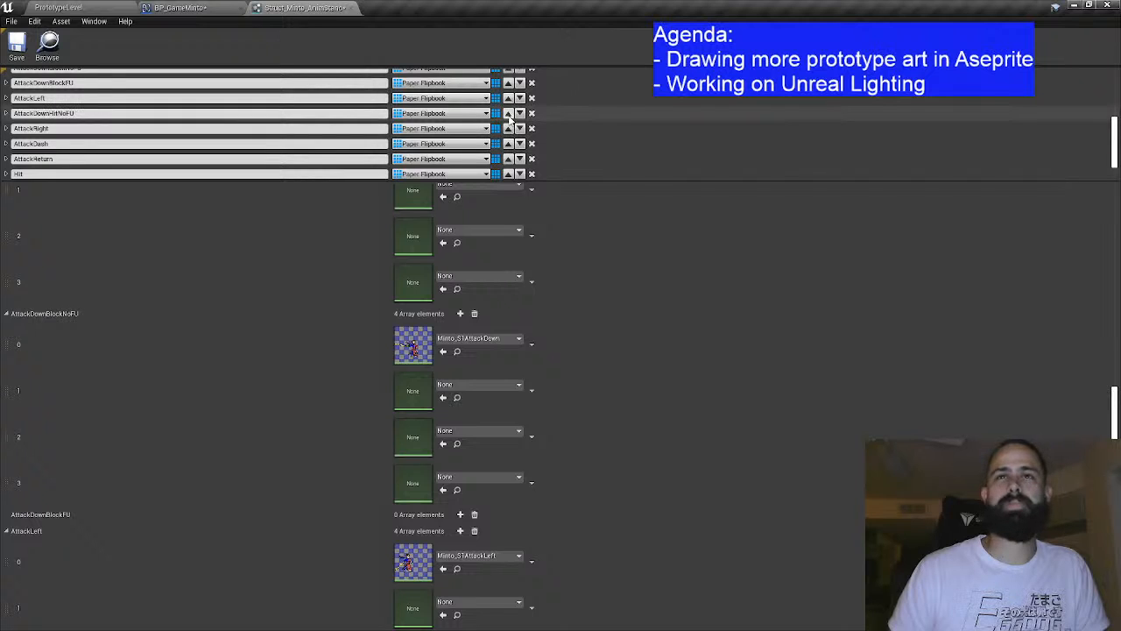
click(508, 115)
scroll(175, 114, up, 1)
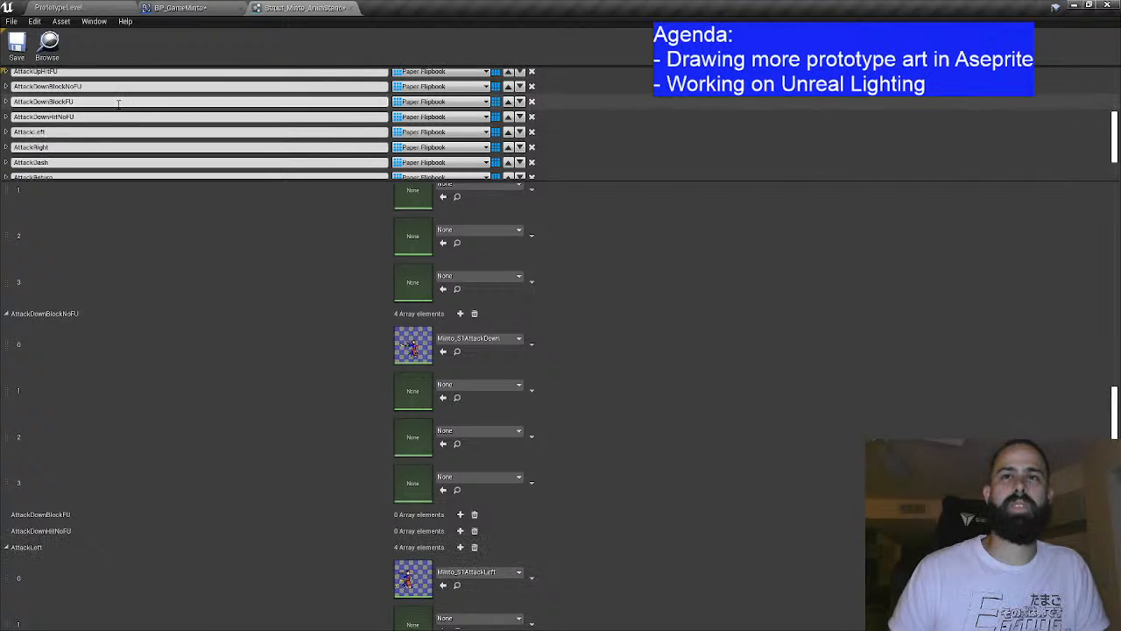
Step: Move the AttackDownHitFU variable up so it sits directly below AttackDownHitNoFU, and check the variable order
scroll(506, 131, down, 2)
click(508, 170)
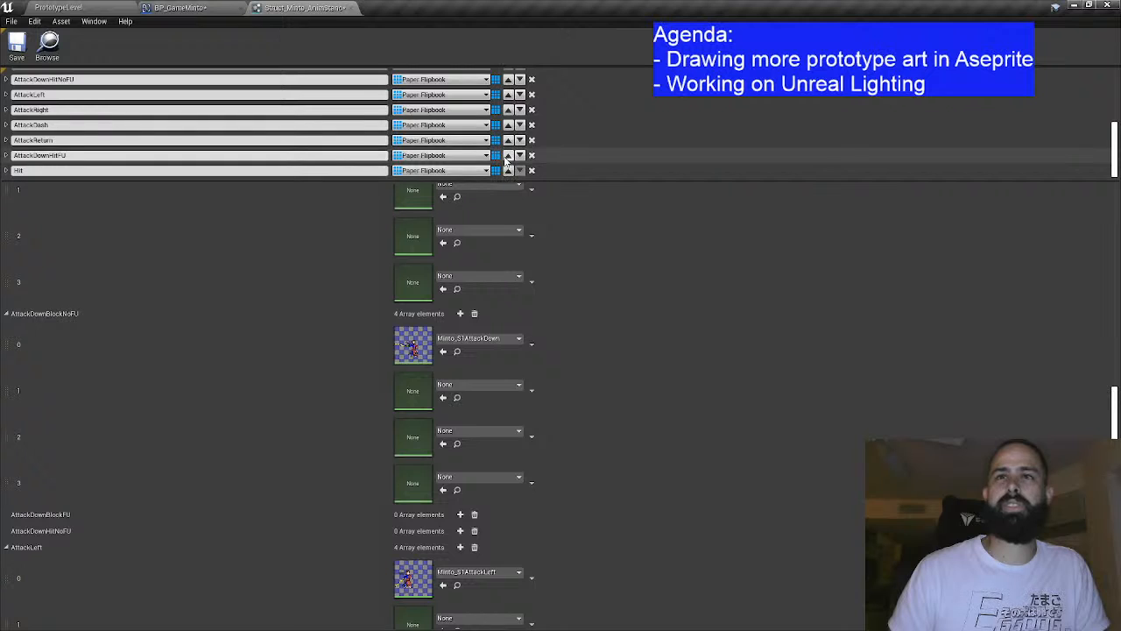
click(507, 140)
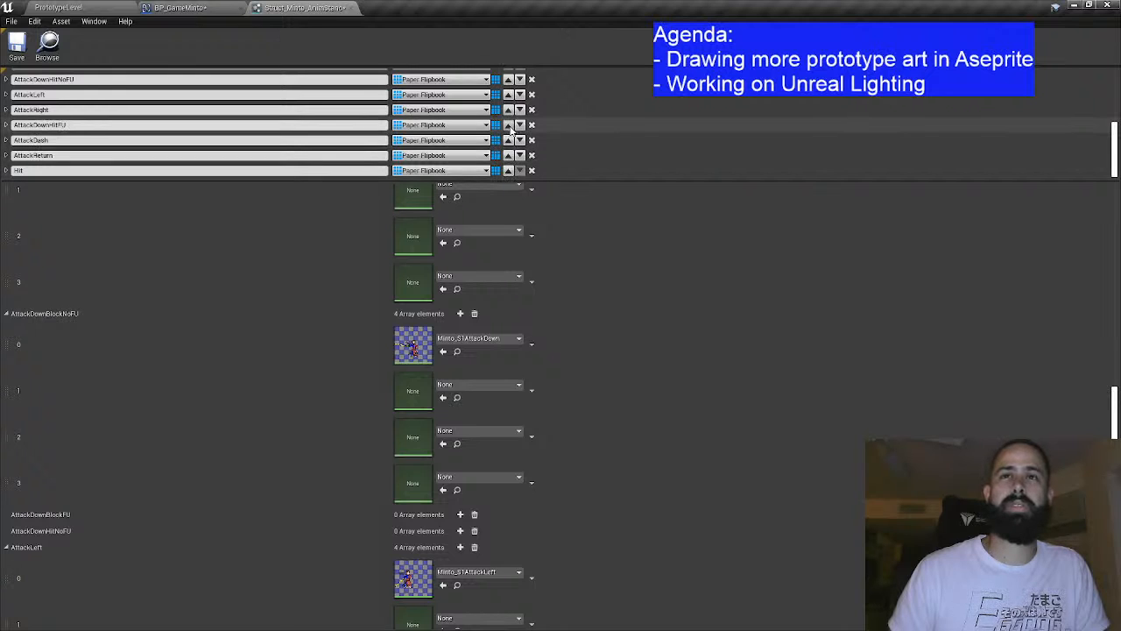
click(508, 109)
scroll(193, 125, up, 2)
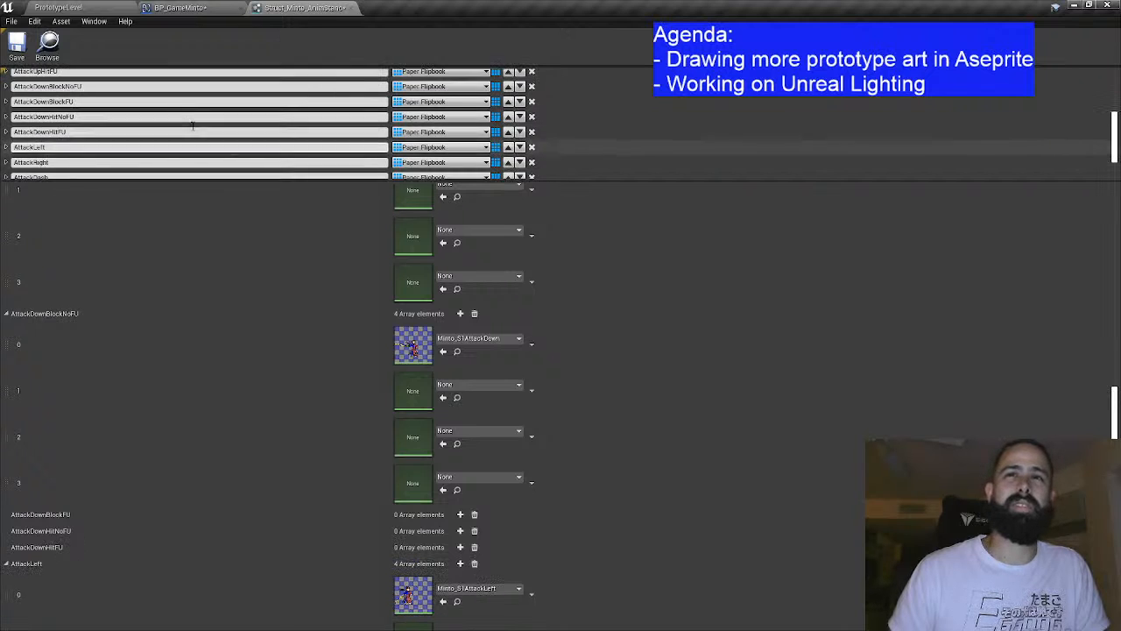
scroll(193, 125, up, 2)
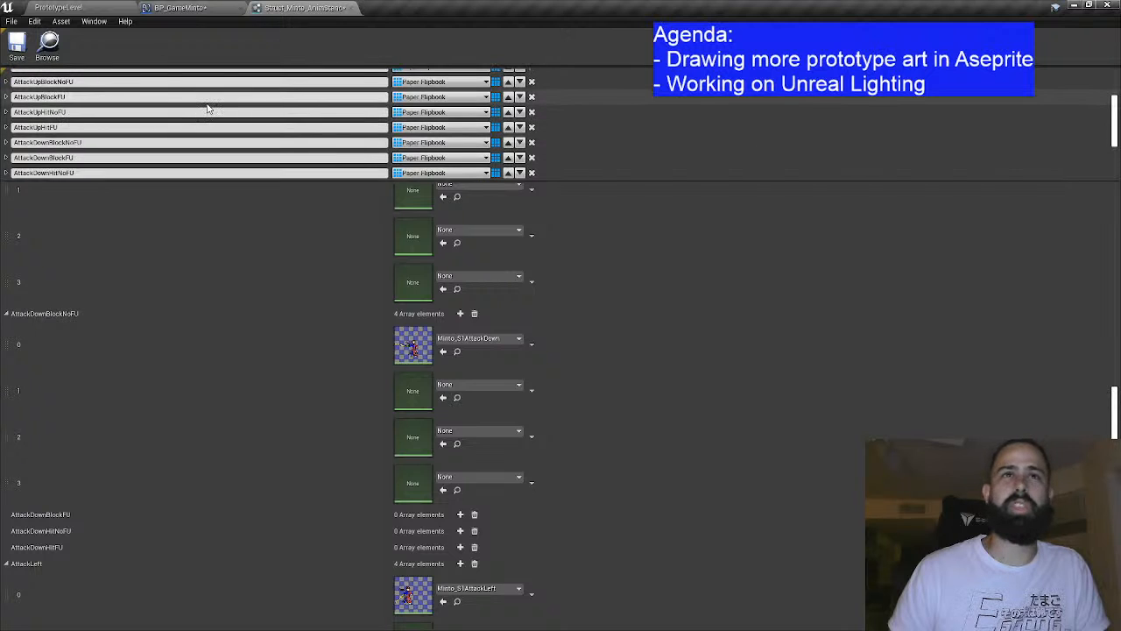
scroll(207, 112, down, 3)
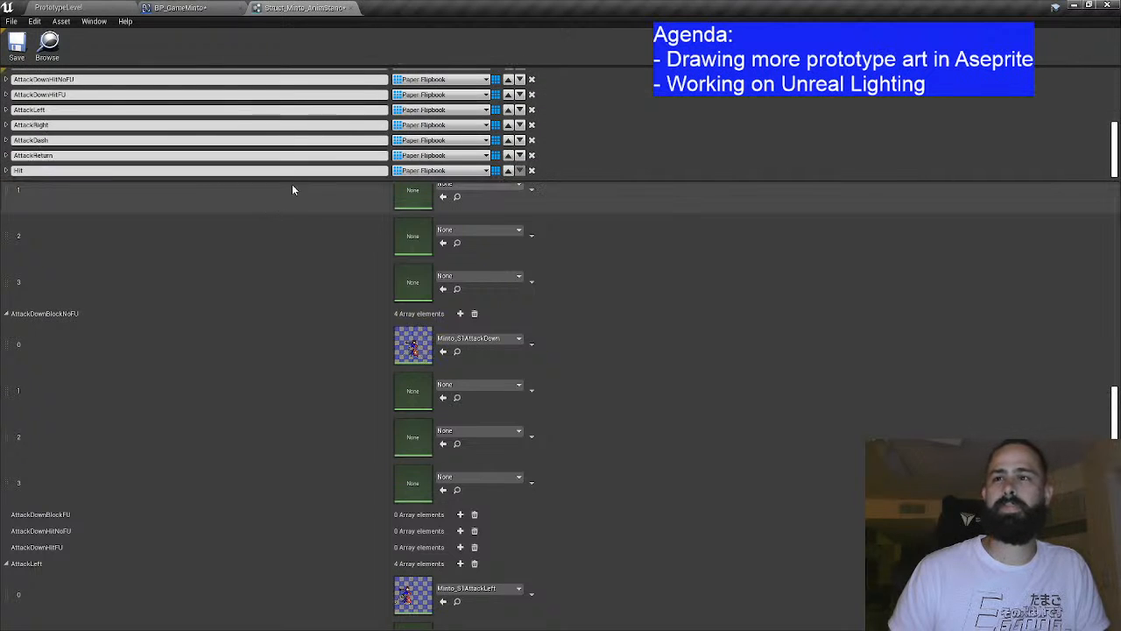
Step: Set element 0 of the AttackDownBlockNoFU default values to the FB_Minto_AttackBlockS1Down_NoFU flipbook
scroll(245, 310, down, 3)
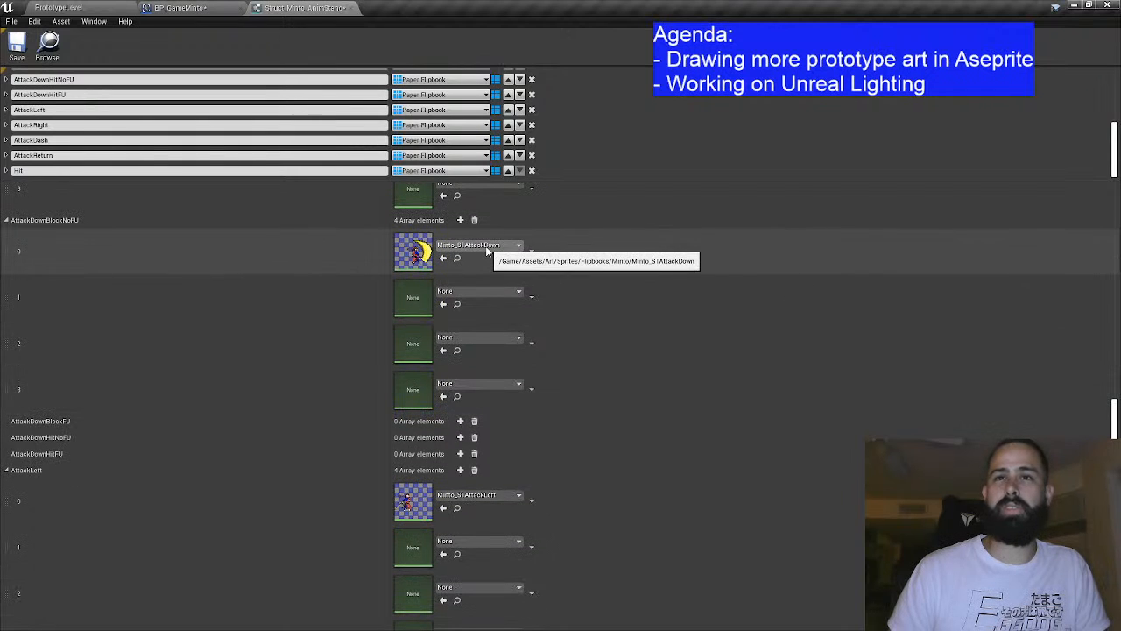
click(516, 246)
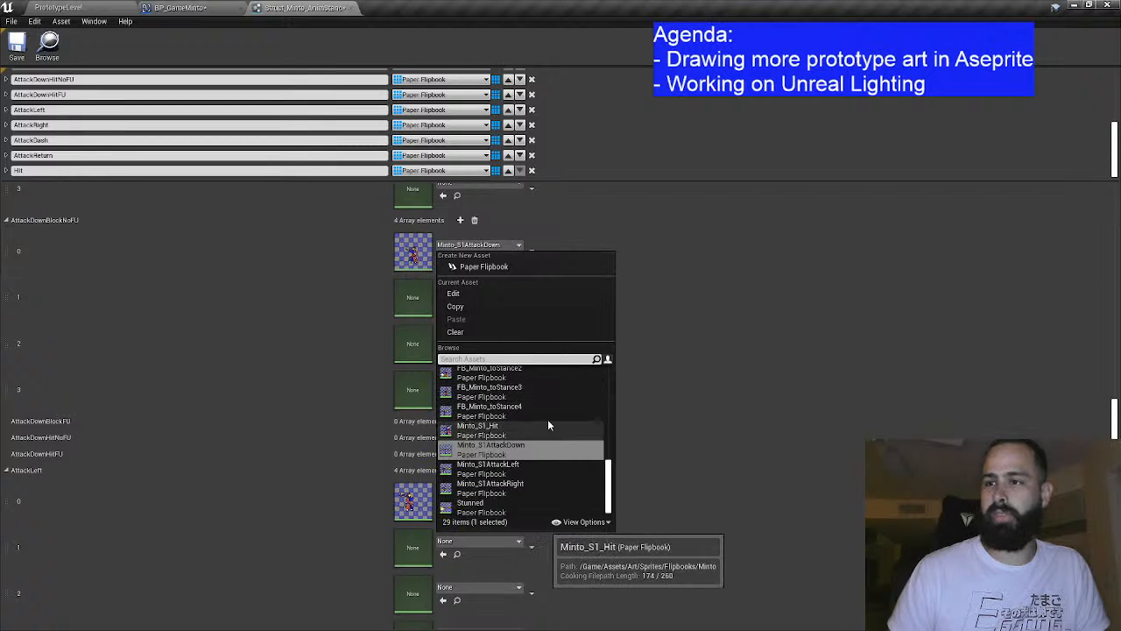
scroll(556, 418, up, 1)
scroll(557, 421, up, 4)
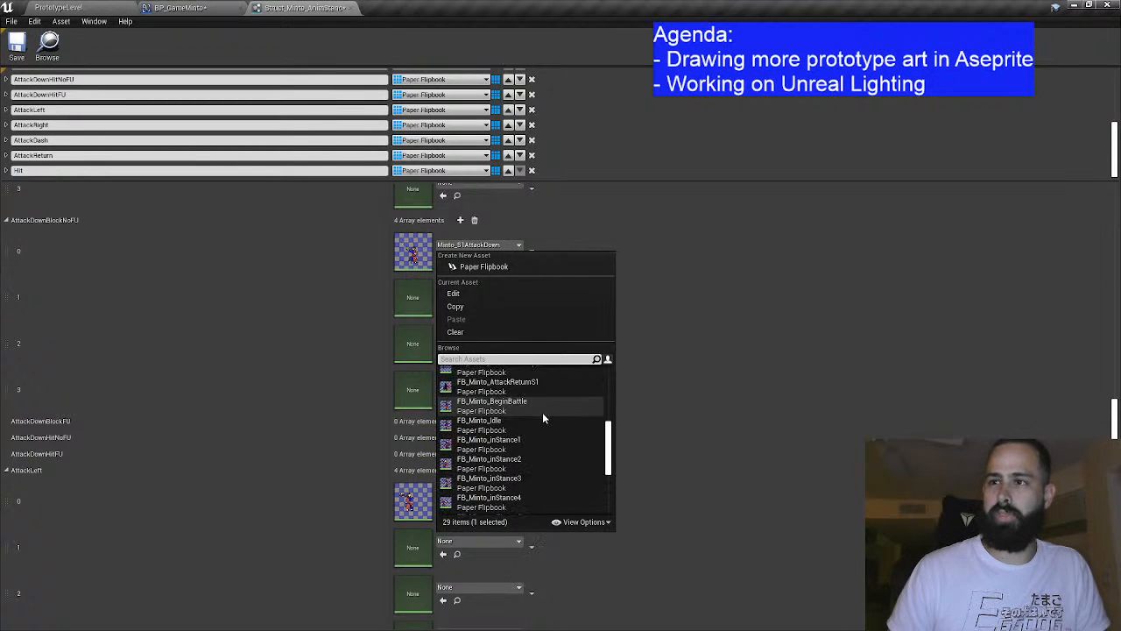
scroll(542, 413, up, 5)
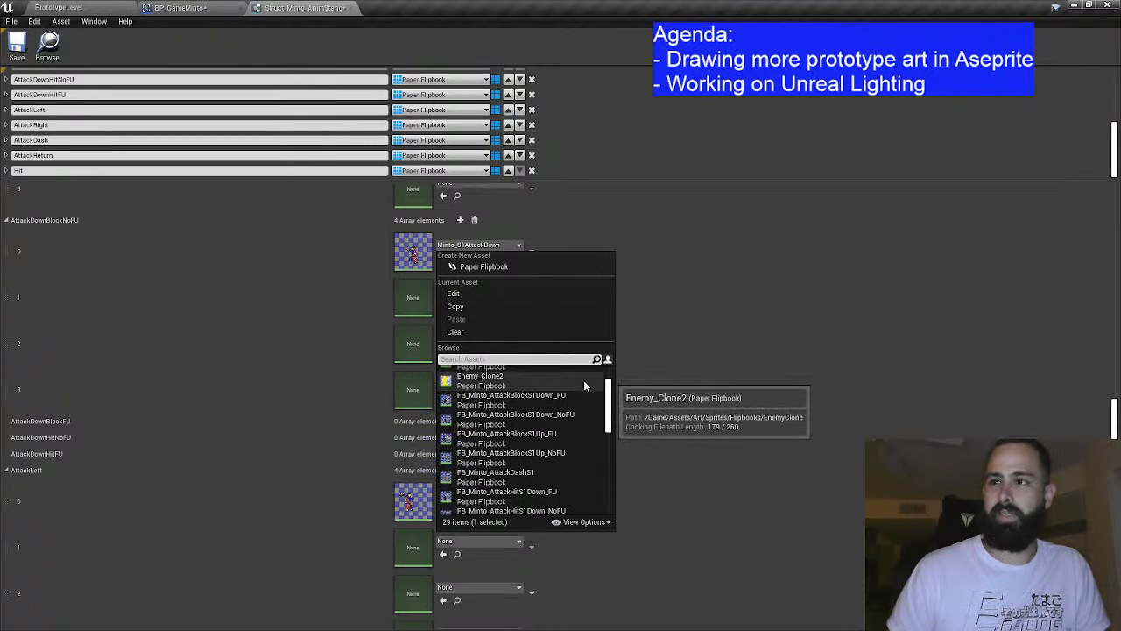
click(568, 413)
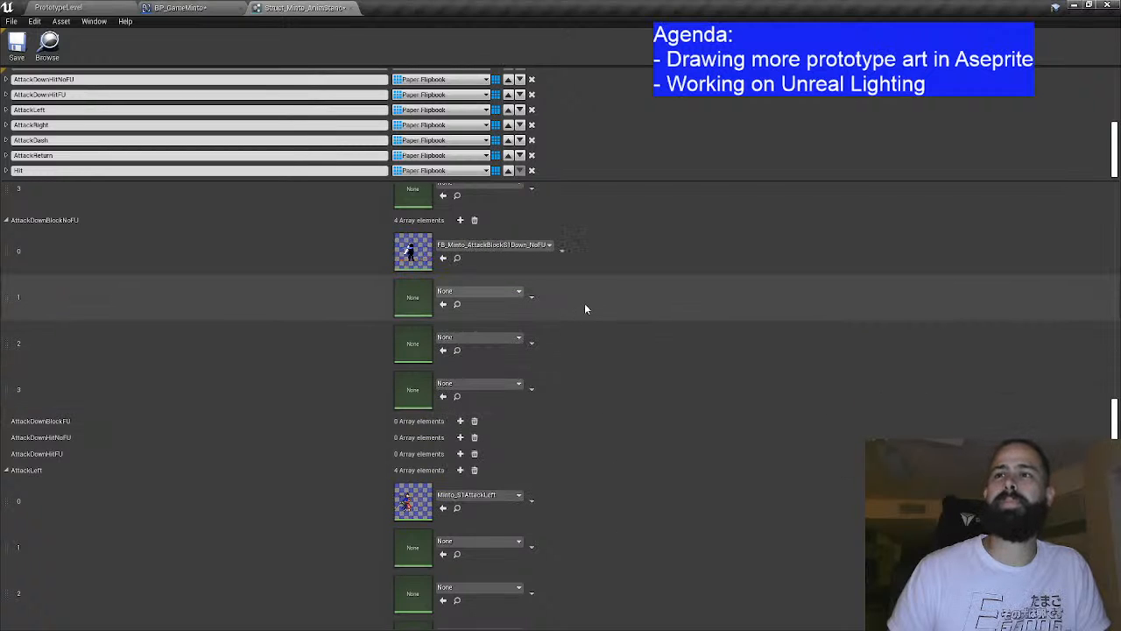
Step: Add four elements to the AttackDownBlockFU default array and set element 0 to FB_Minto_AttackBlockS1Down_FU
scroll(491, 385, down, 1)
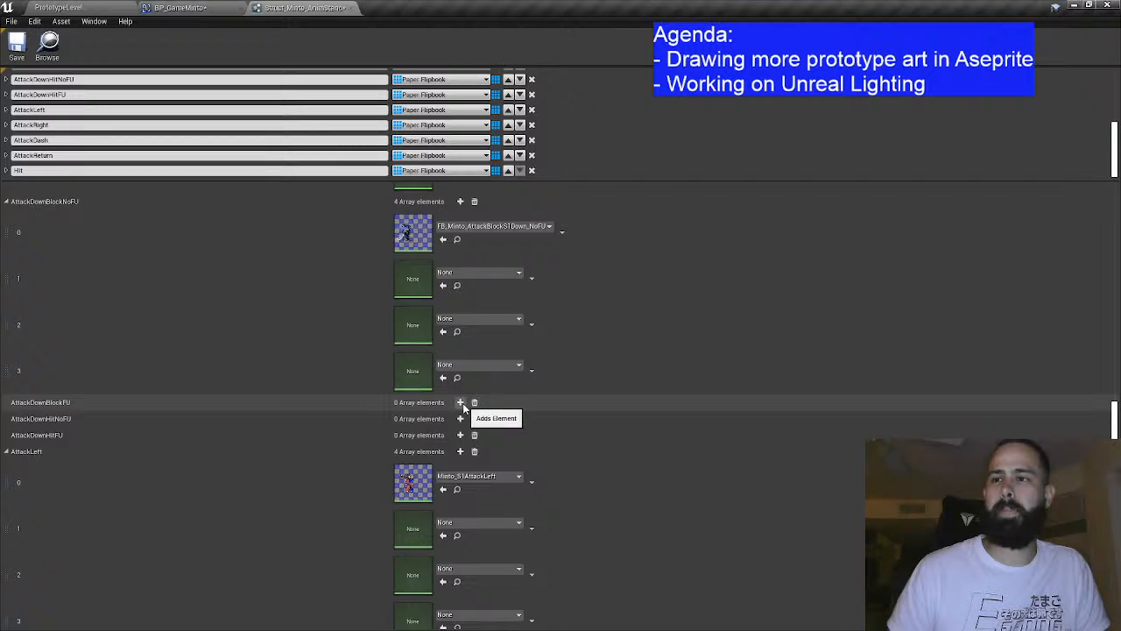
click(460, 402)
click(460, 402)
click(460, 402)
click(460, 402)
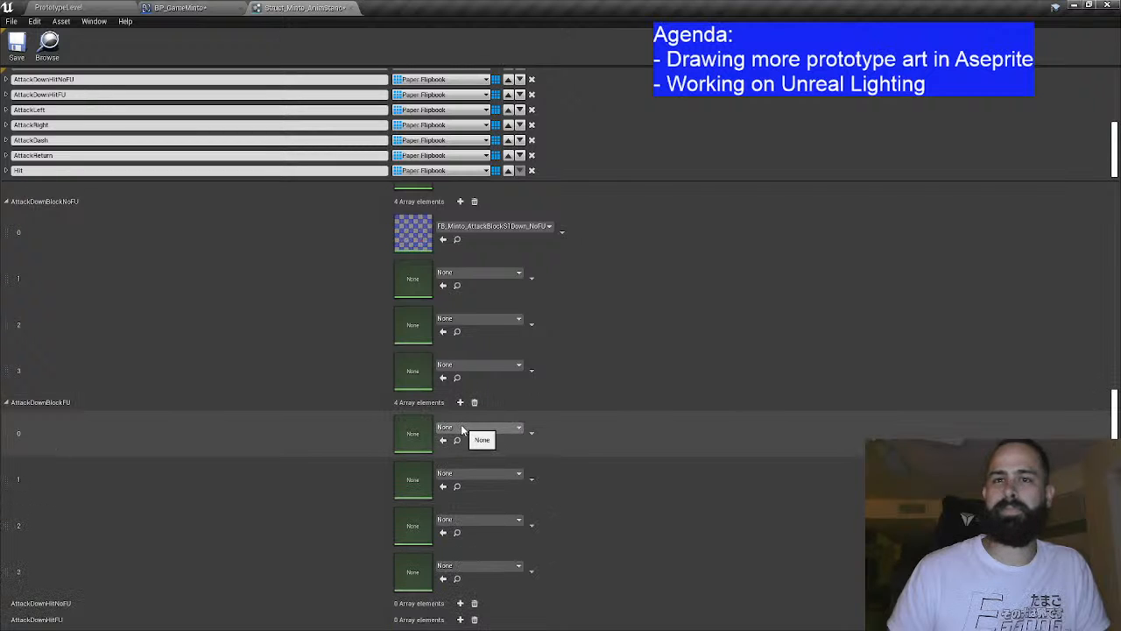
click(461, 428)
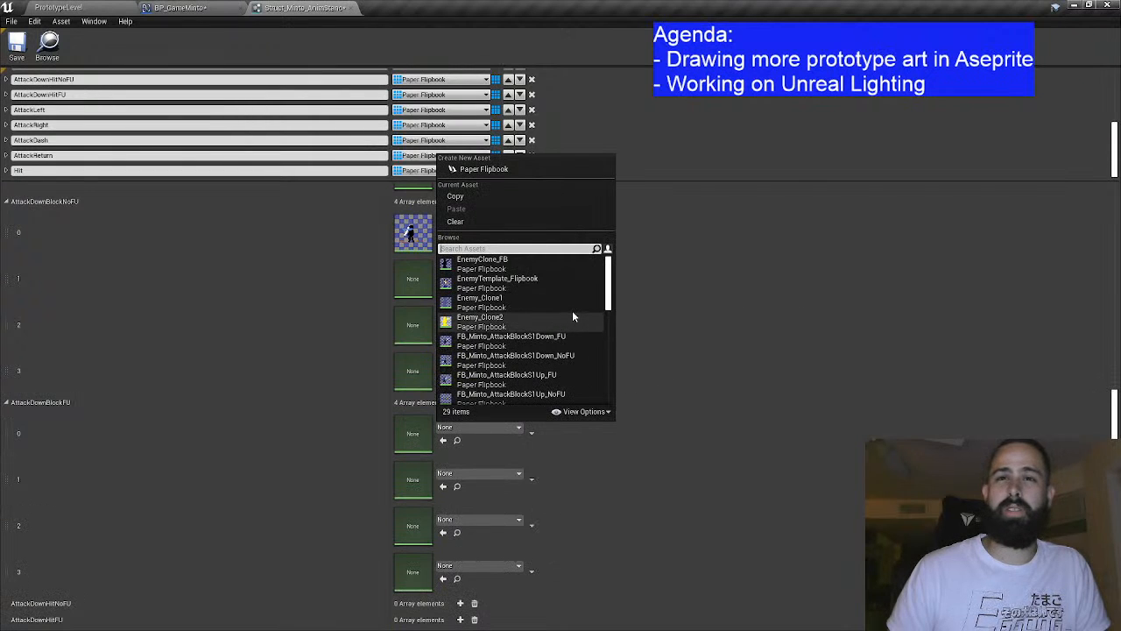
click(567, 340)
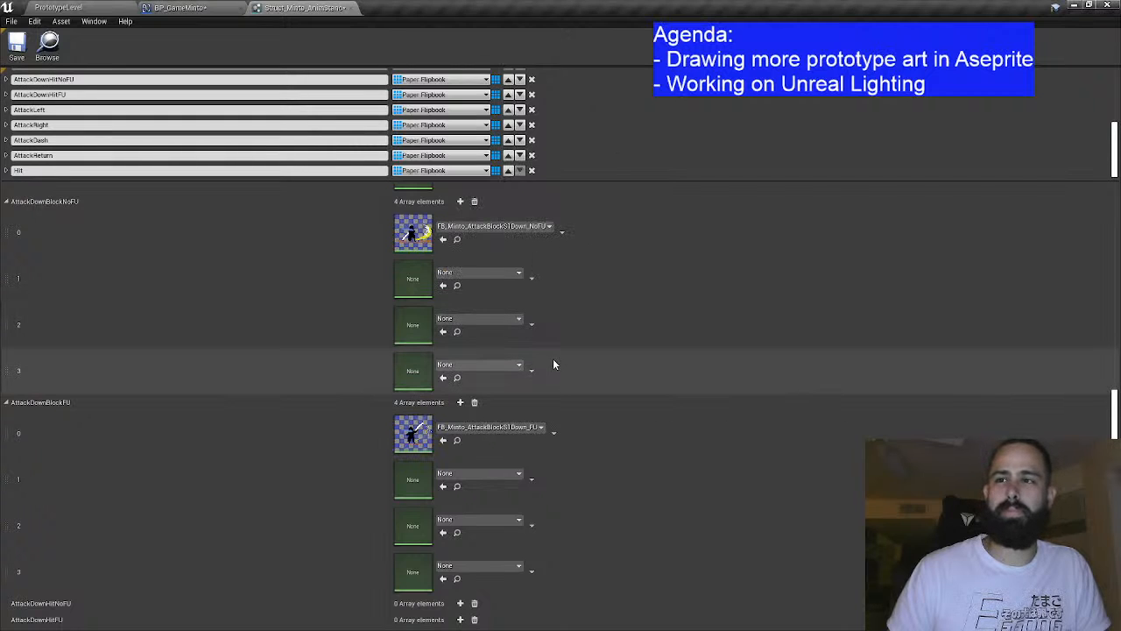
Step: Add four elements to the AttackDownHitNoFU default array and set element 0 to FB_Minto_AttackHitS1Down_NoFU
scroll(553, 363, down, 5)
scroll(544, 355, down, 3)
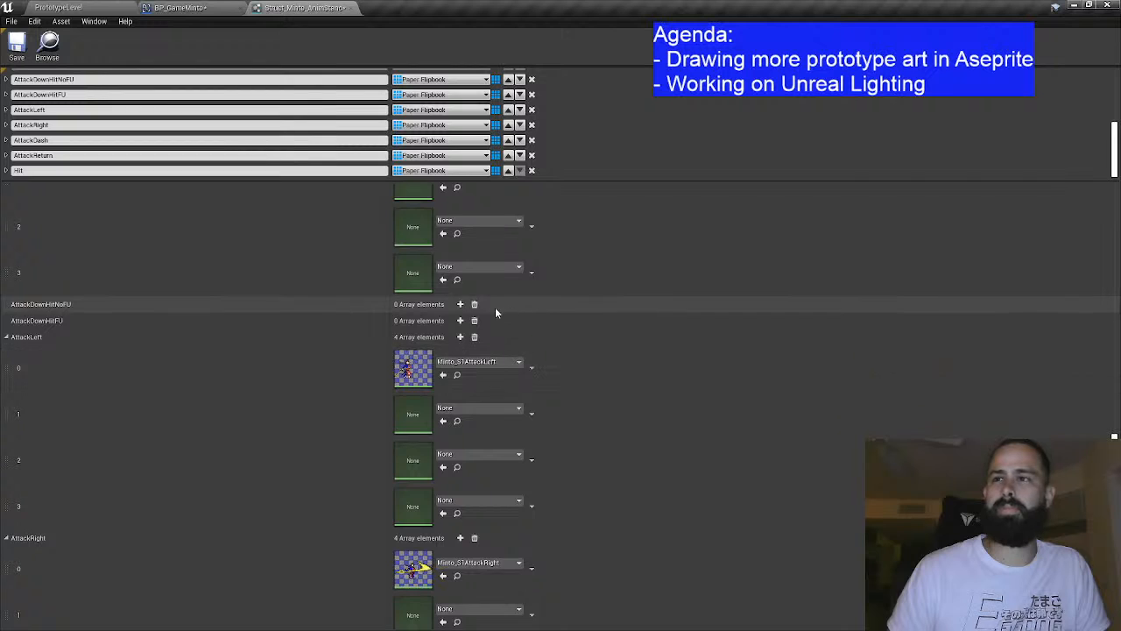
click(459, 304)
click(460, 304)
click(460, 304)
click(460, 304)
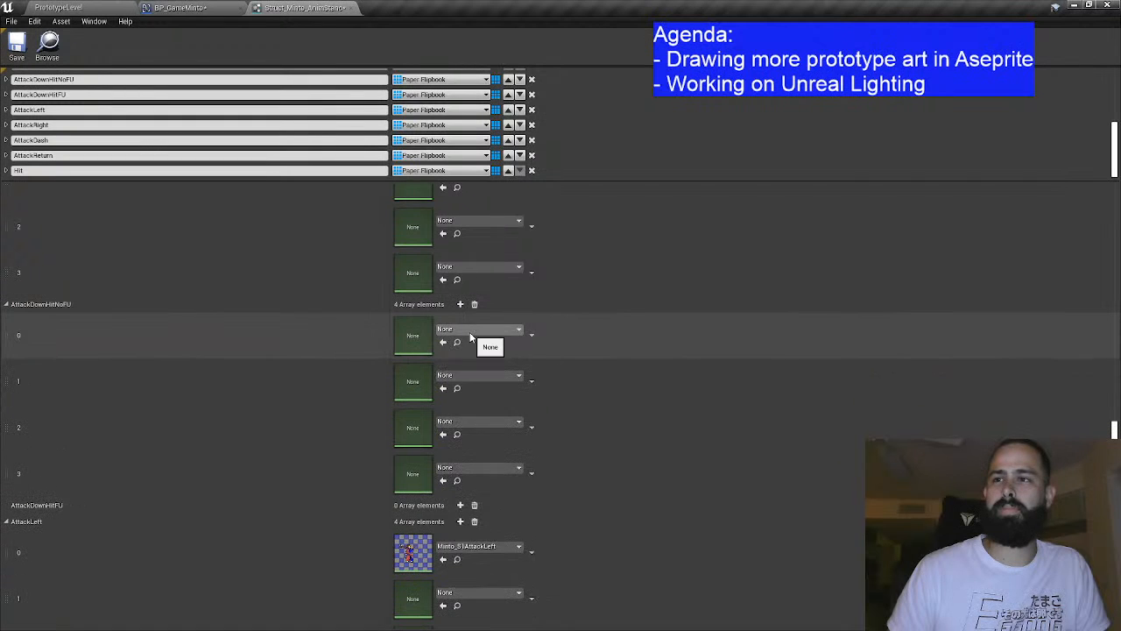
click(479, 328)
scroll(547, 459, down, 3)
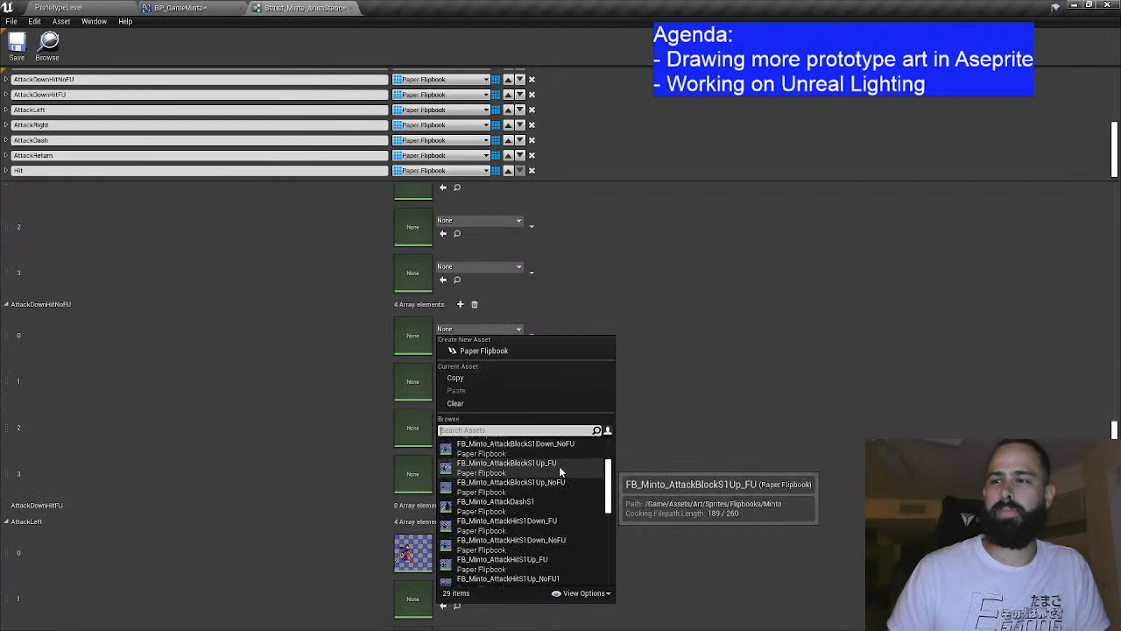
click(557, 539)
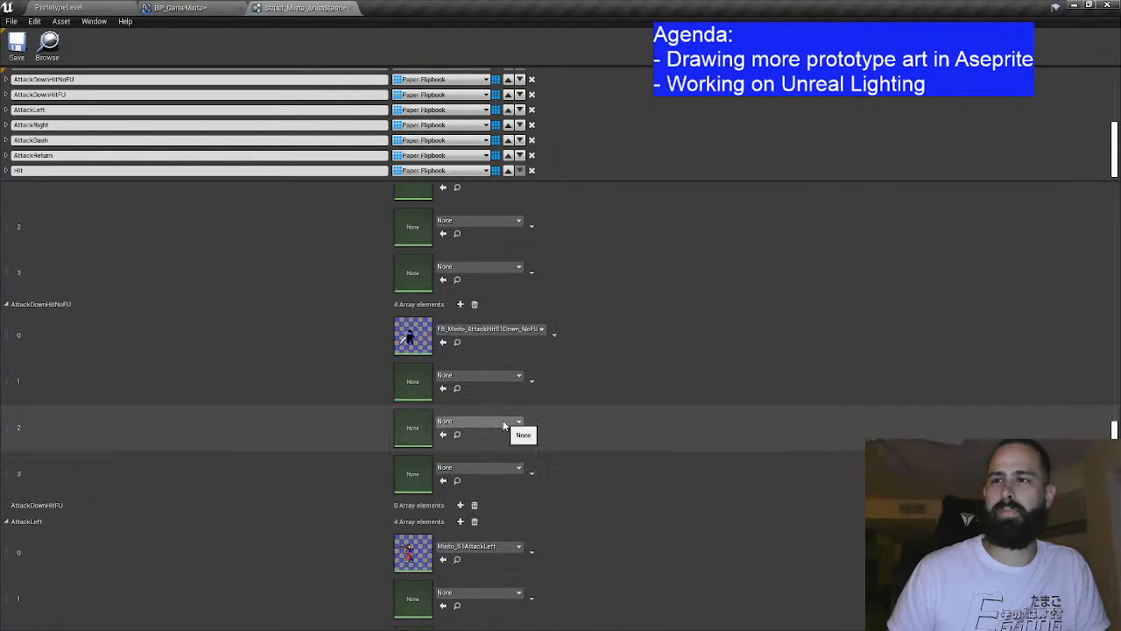
Step: Add four elements to the AttackDownHitFU default array and set element 0 to FB_Minto_AttackHitS1Down_FU
scroll(508, 422, down, 3)
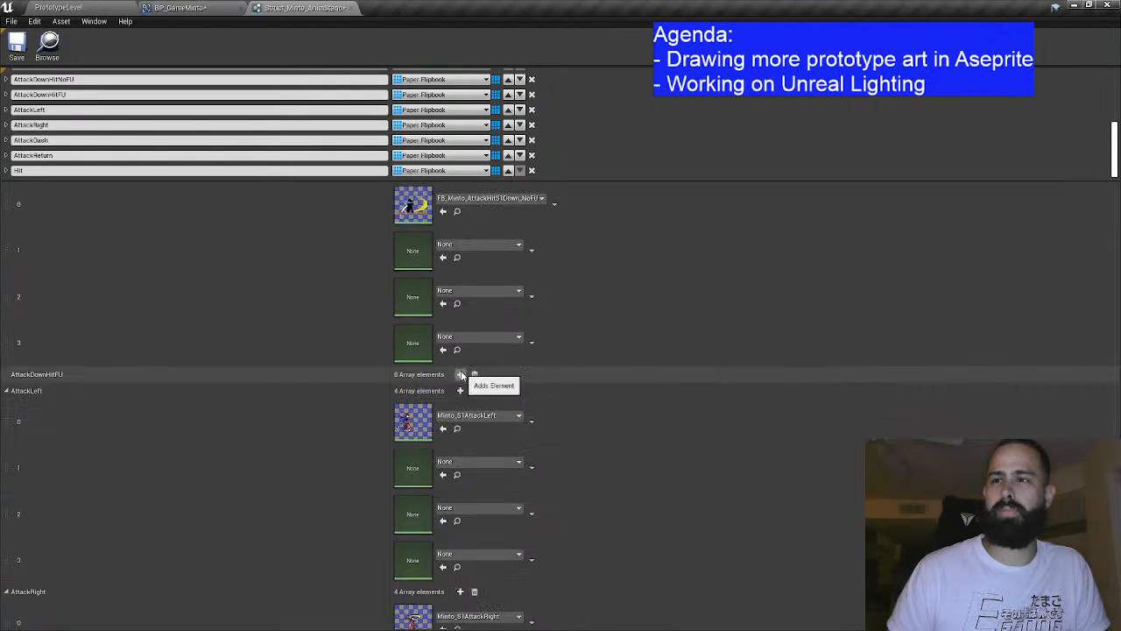
click(460, 374)
click(460, 374)
click(459, 374)
click(460, 374)
click(474, 398)
scroll(525, 343, down, 1)
scroll(540, 271, down, 3)
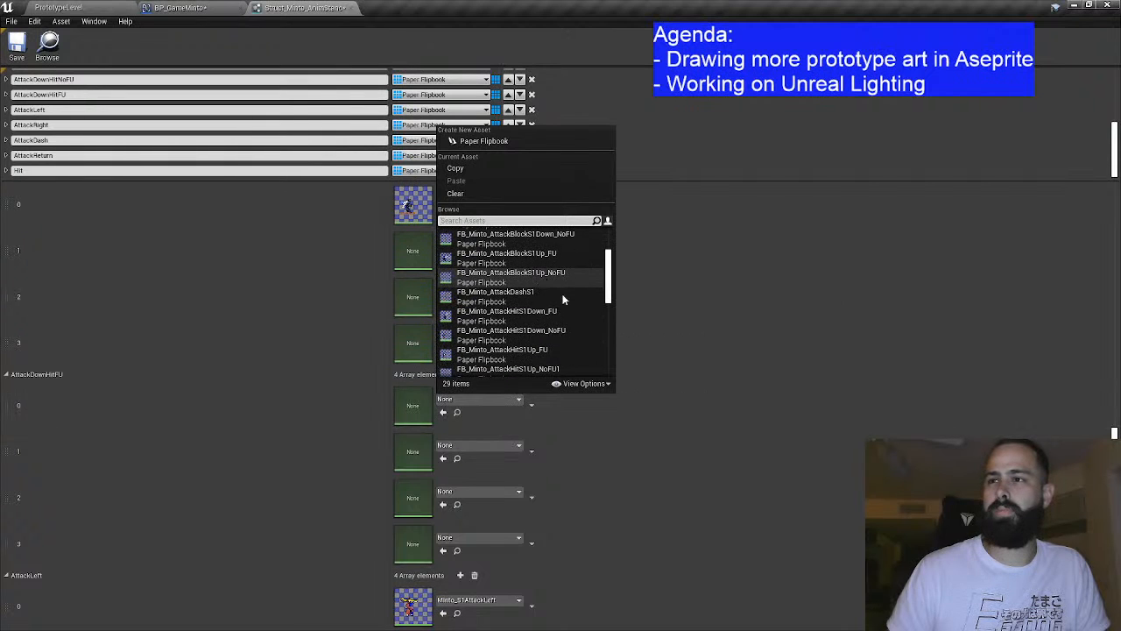
click(557, 315)
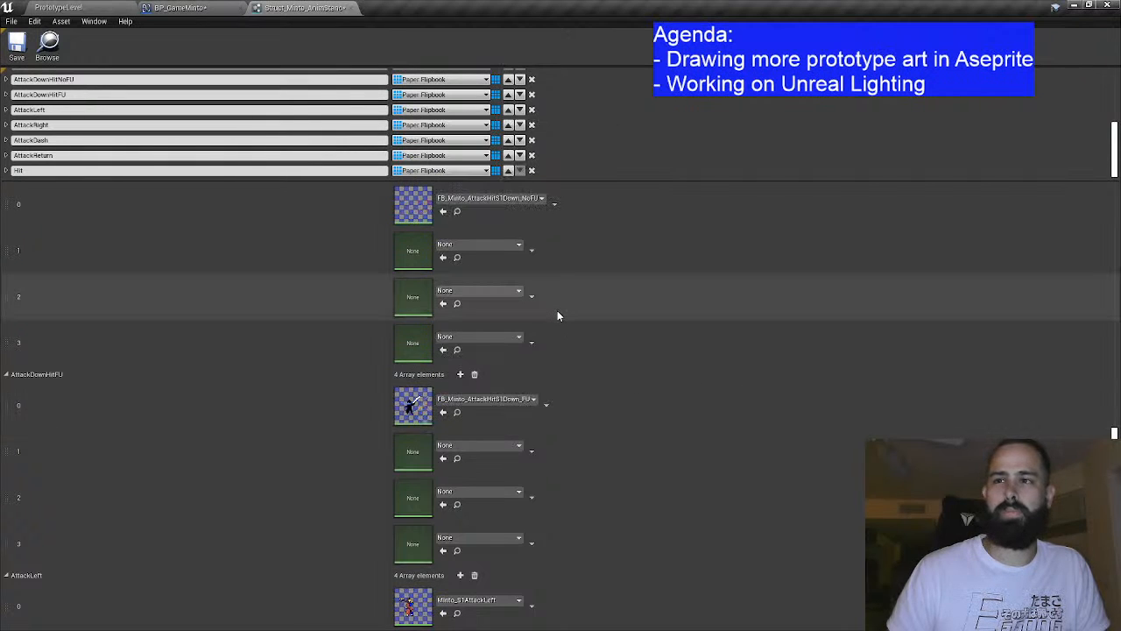
Step: Review the default flipbook arrays, and save and close Struct_Minto_AnimStance
scroll(557, 313, down, 5)
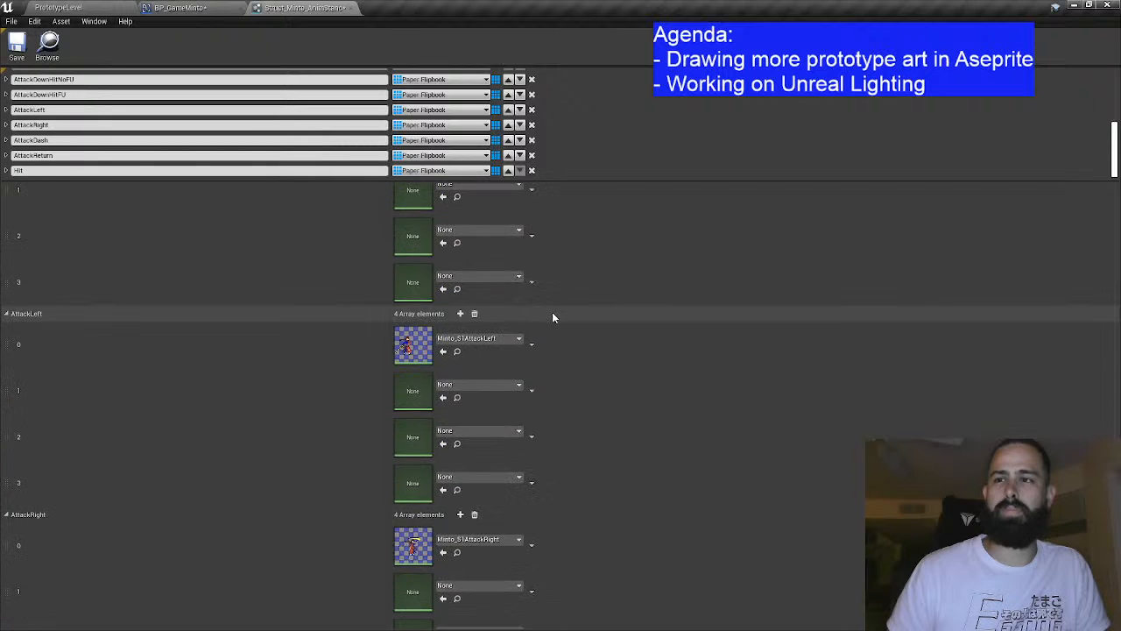
scroll(547, 317, down, 10)
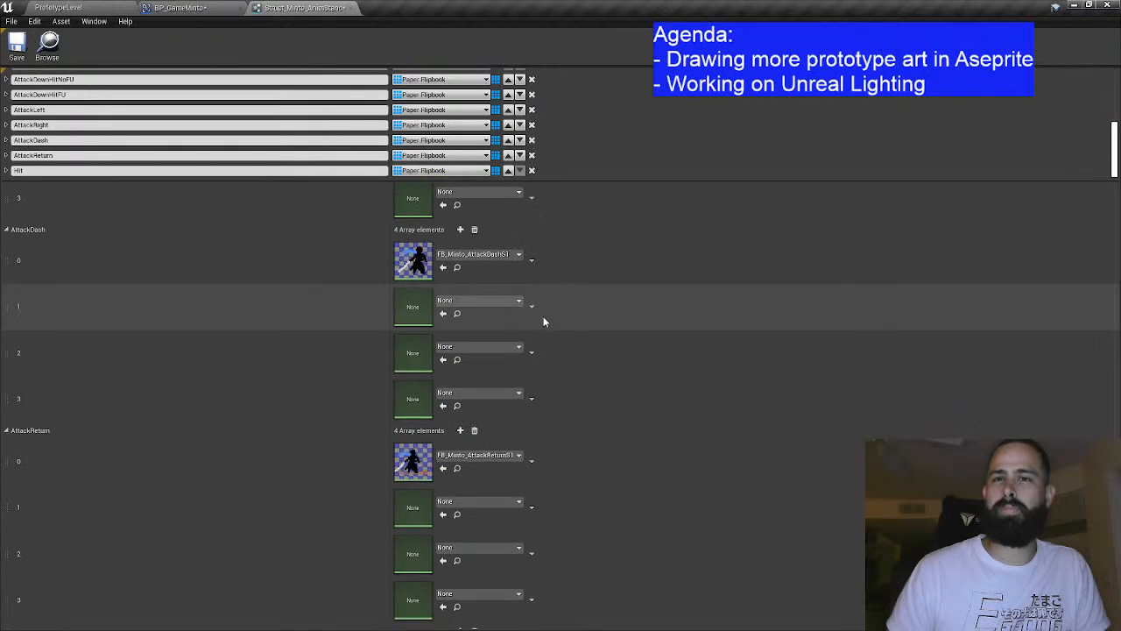
scroll(543, 311, up, 5)
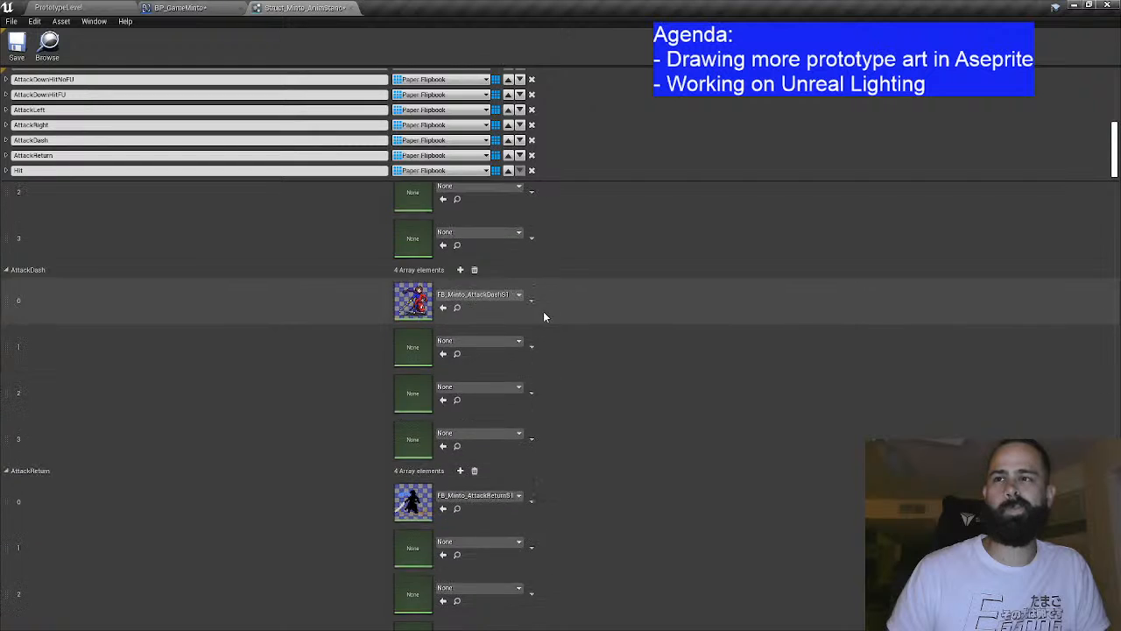
scroll(555, 307, up, 10)
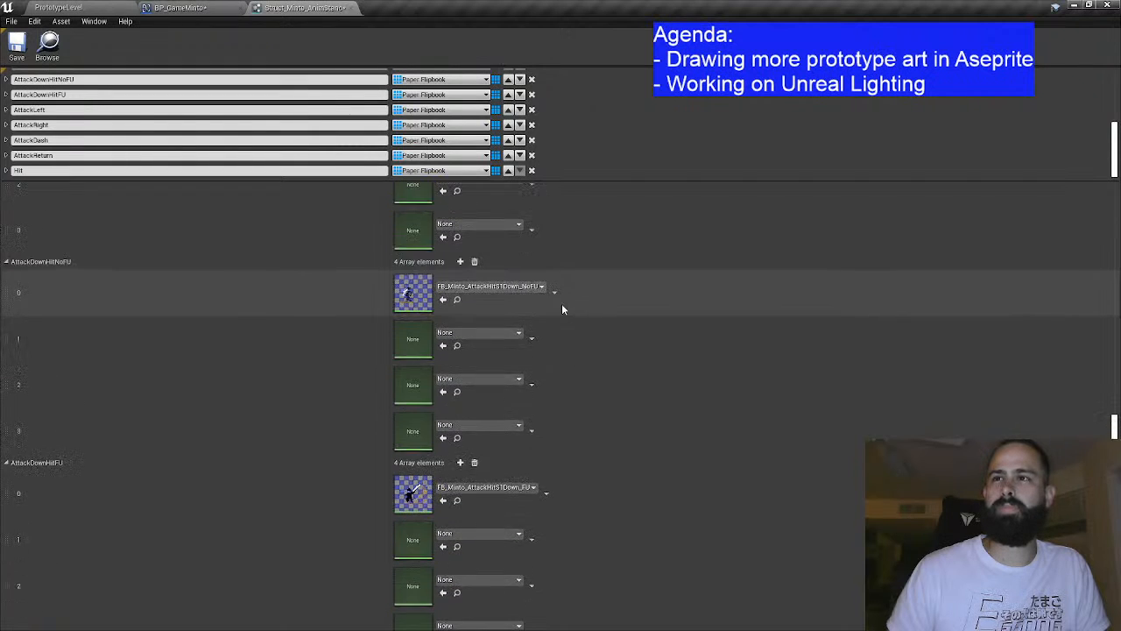
scroll(562, 308, up, 5)
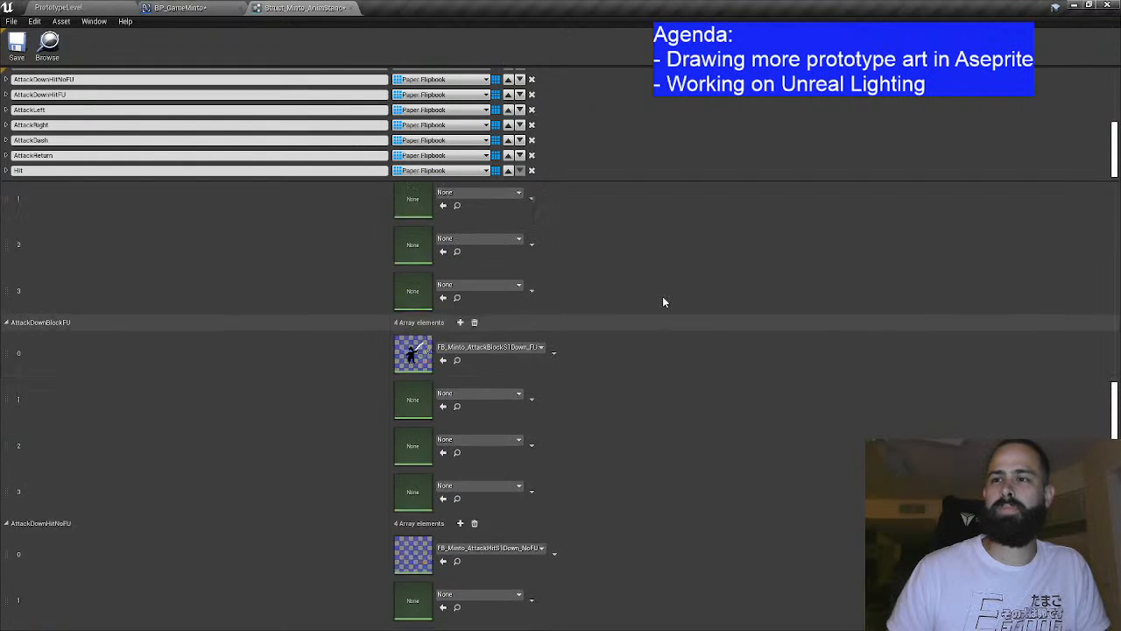
scroll(660, 294, up, 10)
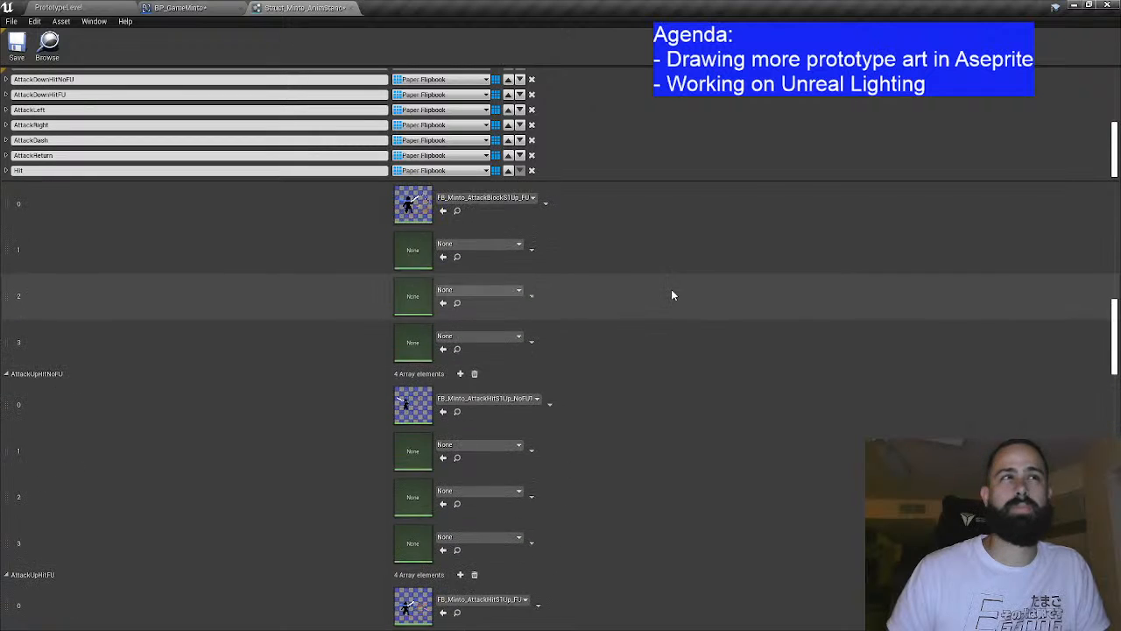
scroll(672, 295, up, 15)
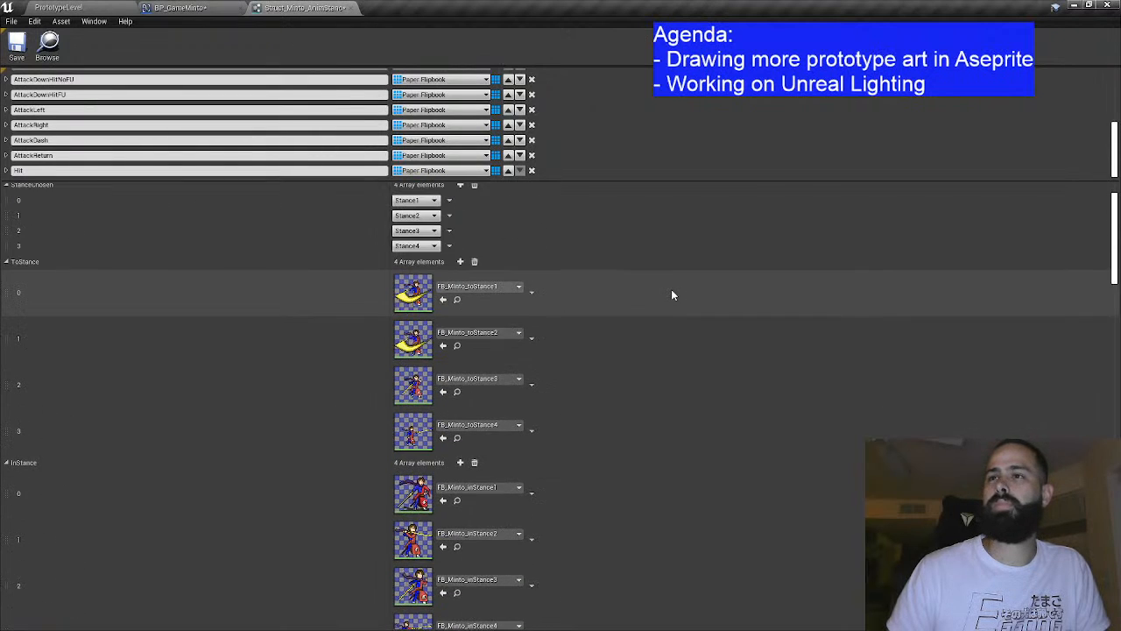
click(27, 54)
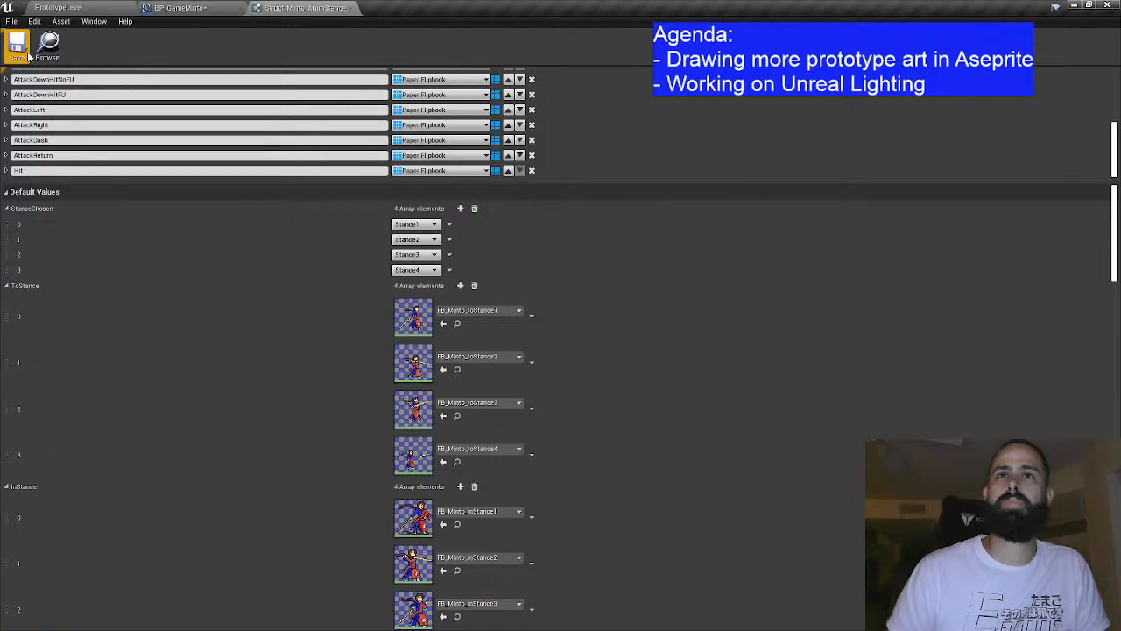
click(351, 9)
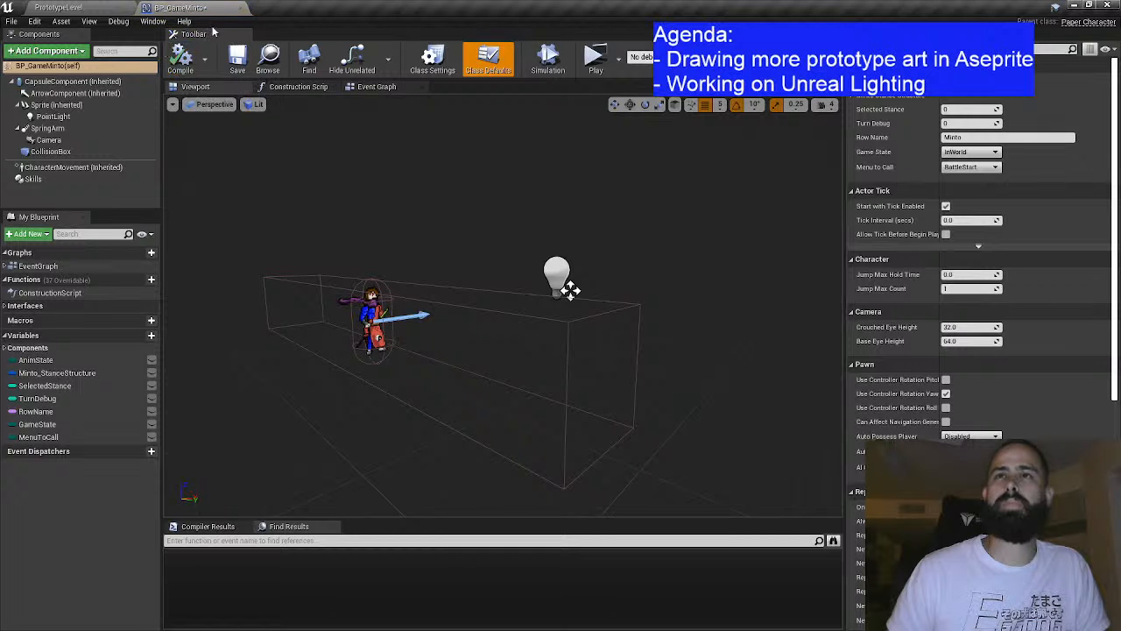
Step: Open the BP_BattleMinto blueprint from the Blueprints/Characters folder and compile it
click(99, 7)
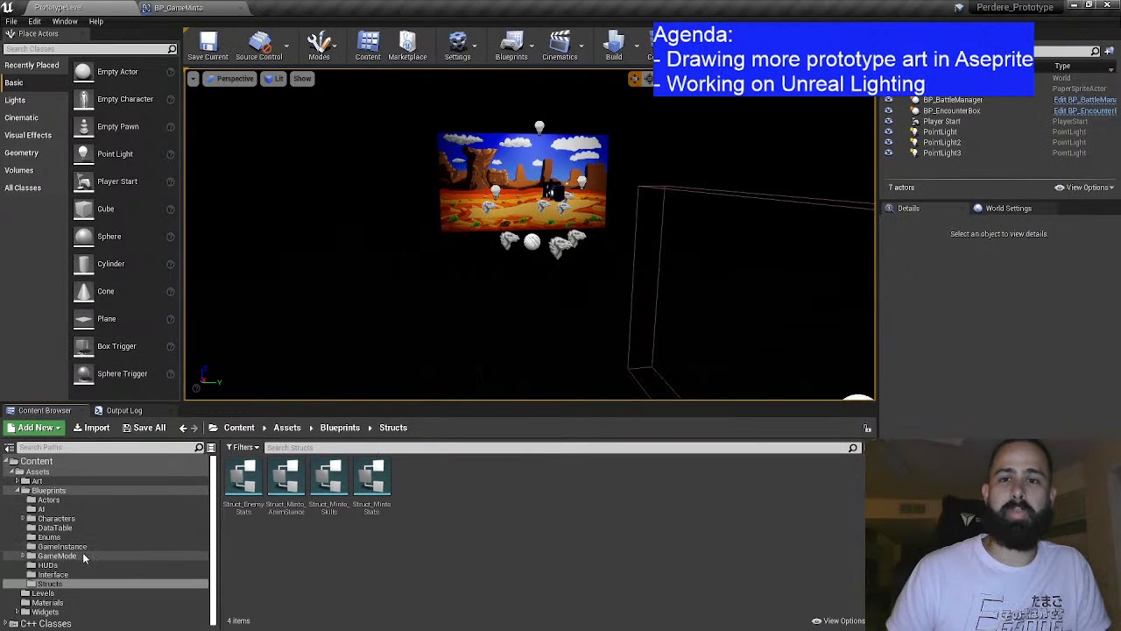
click(56, 518)
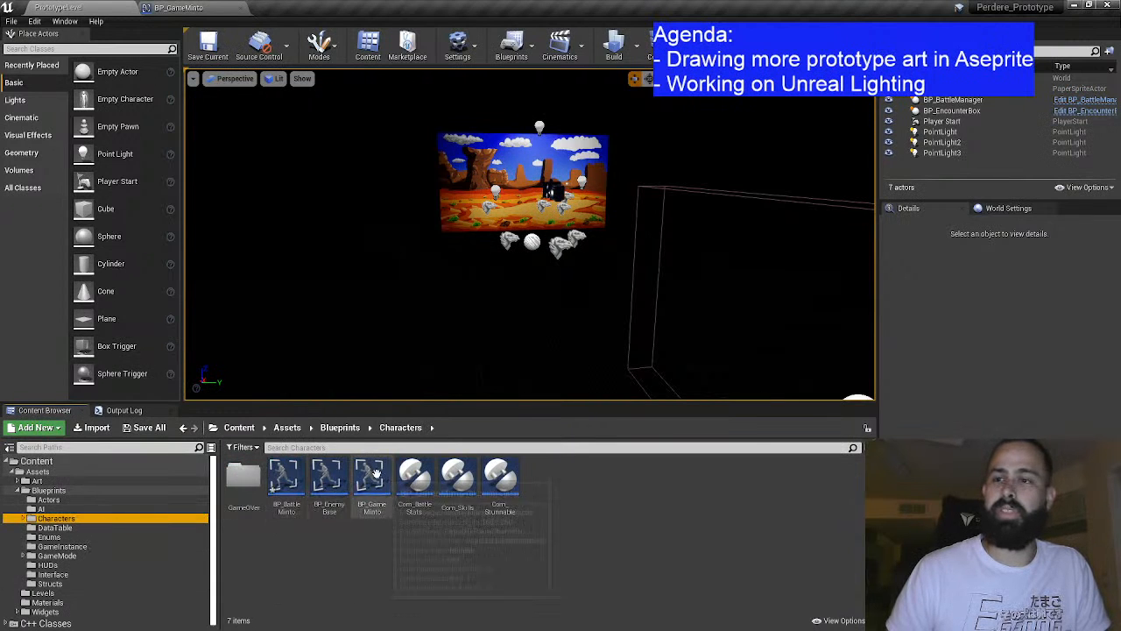
click(274, 479)
double_click(274, 479)
scroll(391, 282, down, 4)
scroll(369, 218, up, 6)
scroll(401, 311, down, 1)
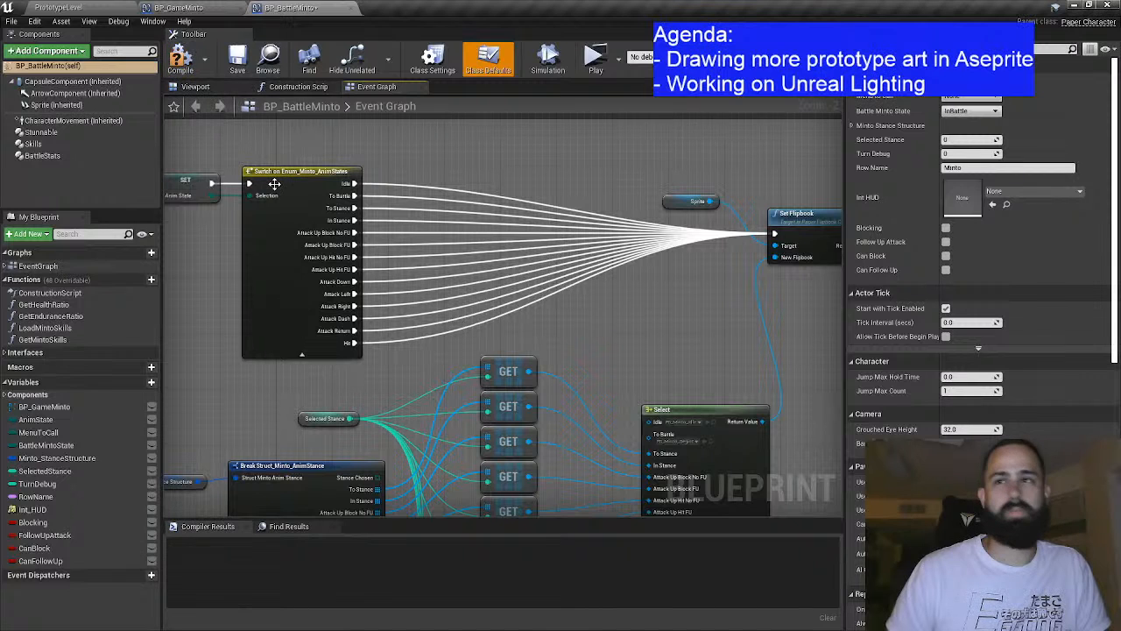
click(181, 60)
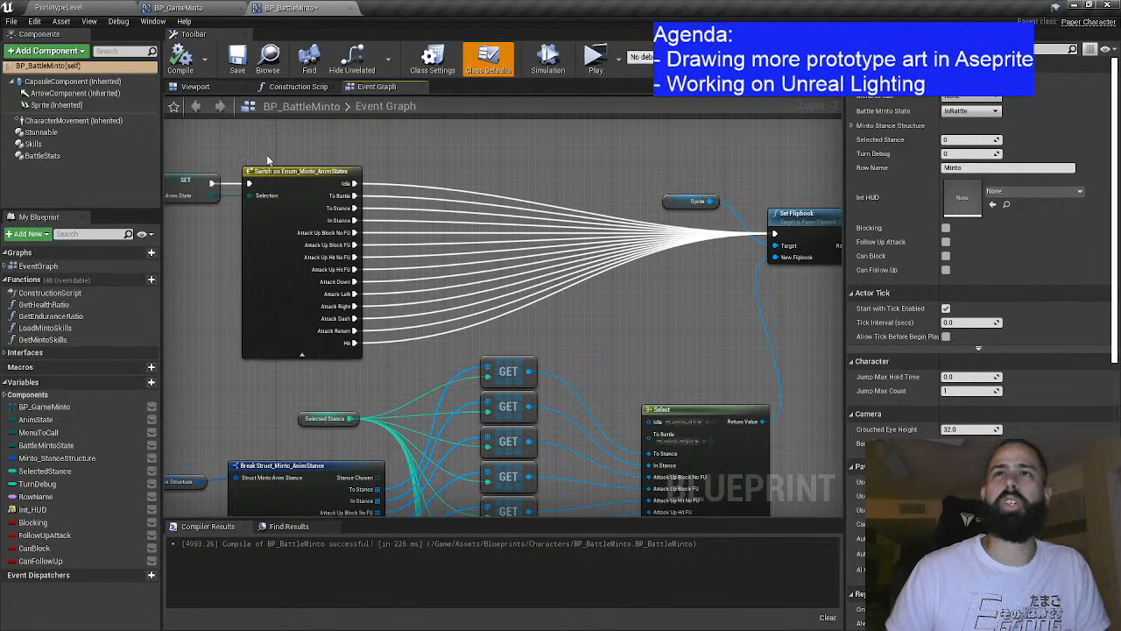
Step: Check the struct and Select nodes in the BP_BattleMinto event graph, and open Enum_Minto_AnimStates from the Blueprints/Enums folder
scroll(408, 209, down, 3)
scroll(383, 338, up, 3)
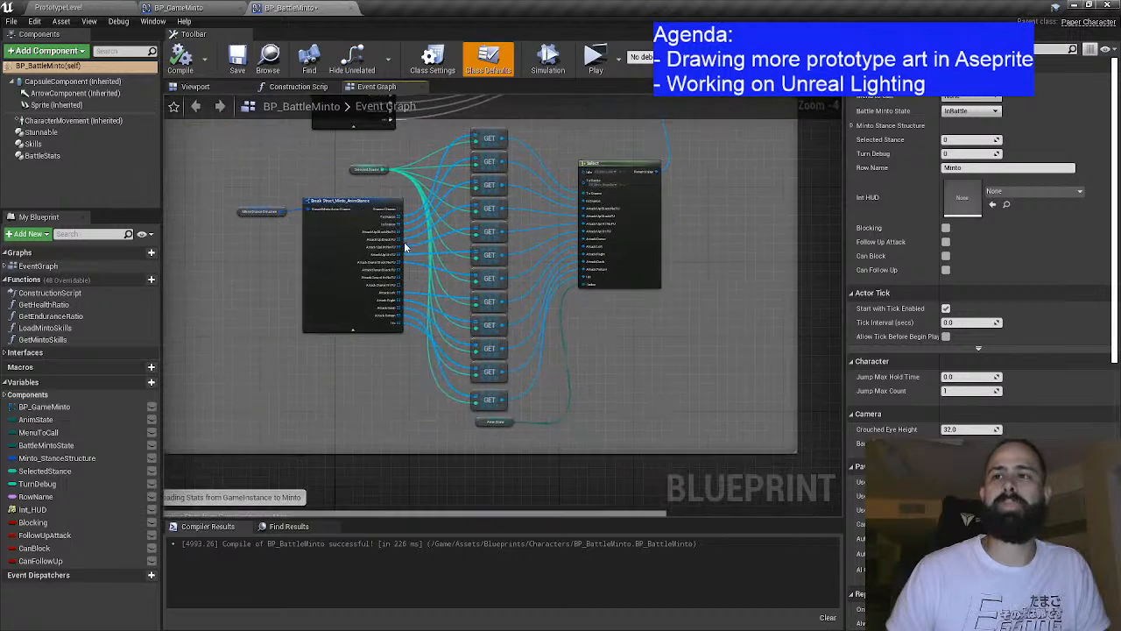
scroll(404, 236, down, 2)
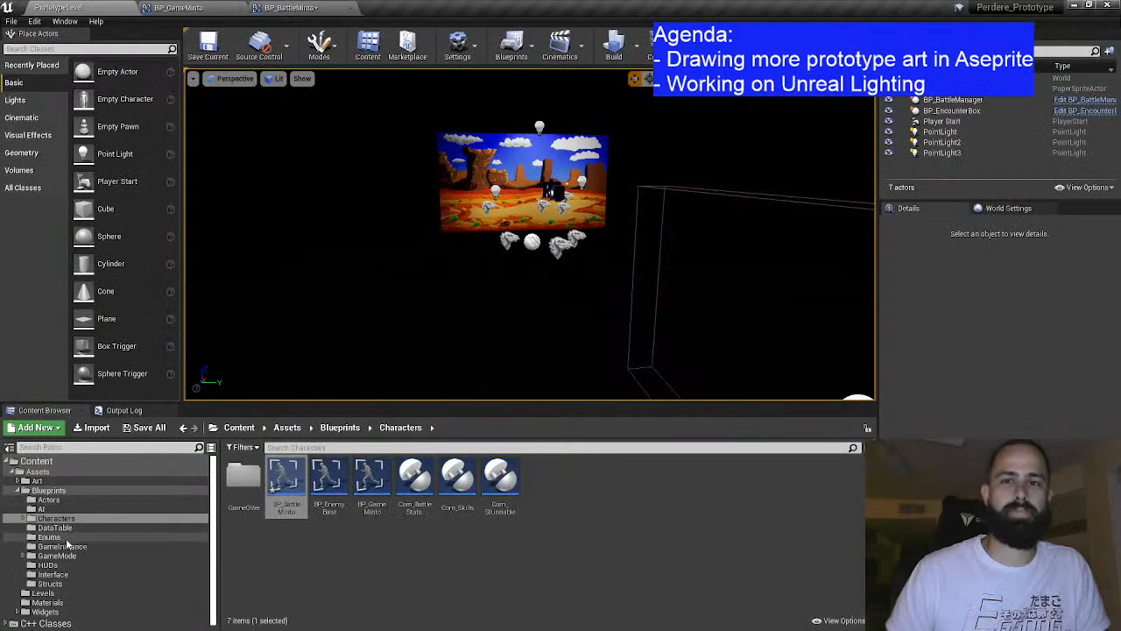
click(54, 527)
click(49, 537)
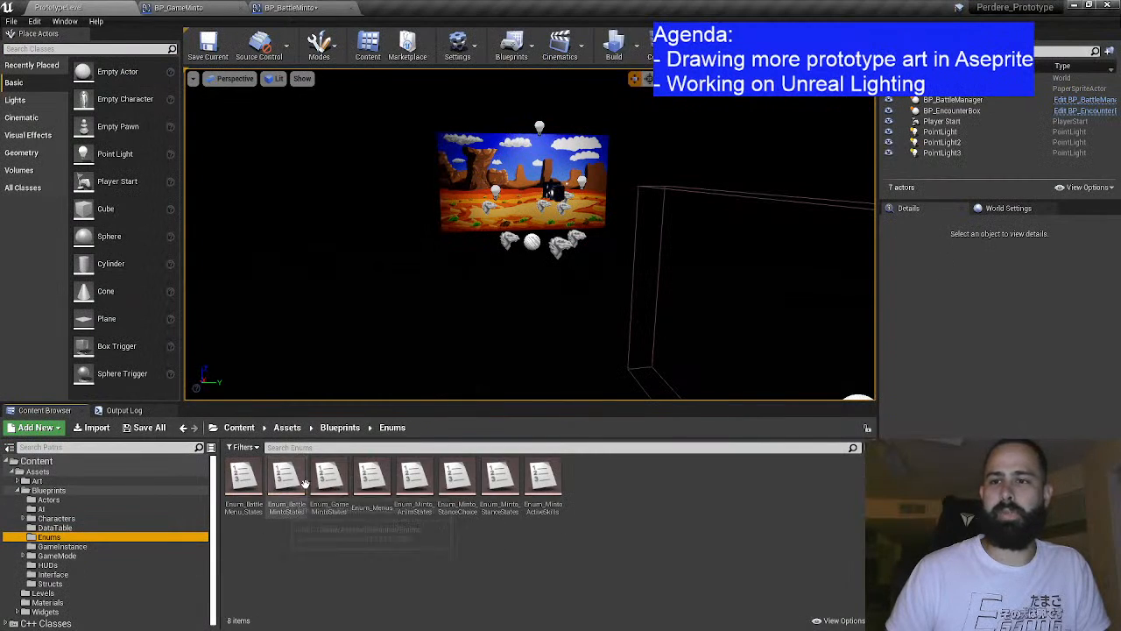
click(400, 475)
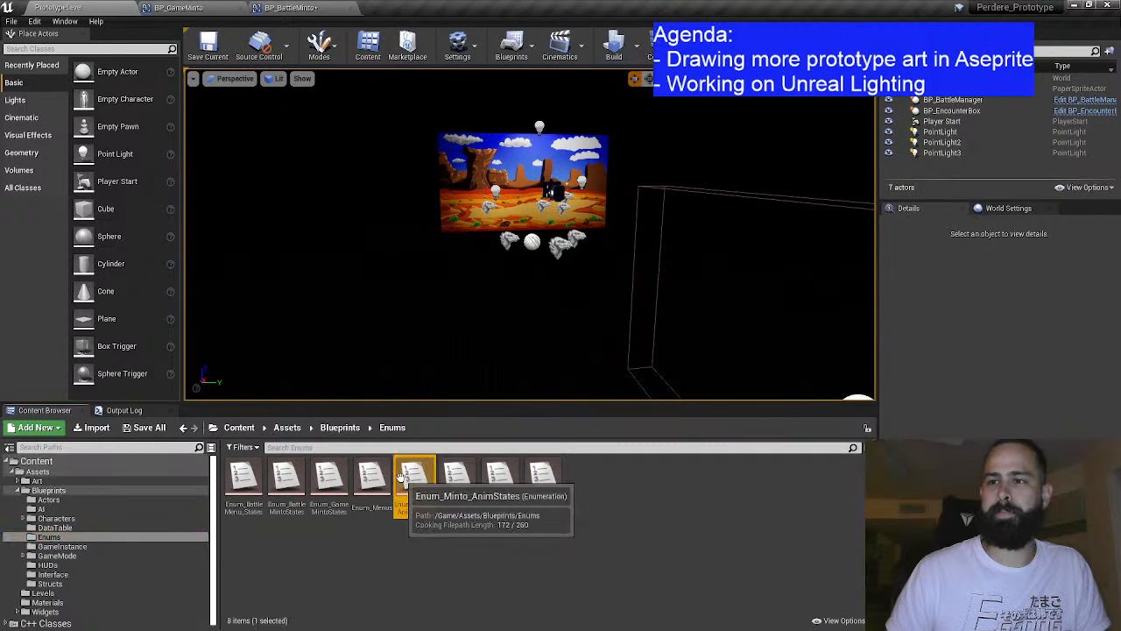
double_click(400, 475)
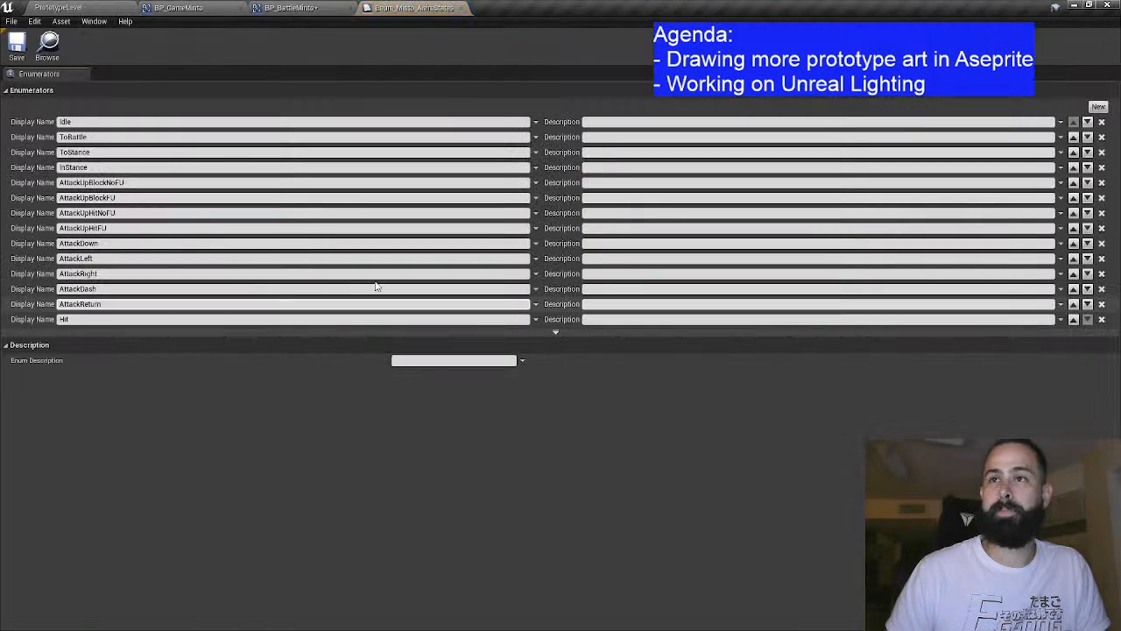
Step: Rename the AttackDown enumerator as AttackDownBlockNoFU and add three new enumerators to the enum
click(175, 244)
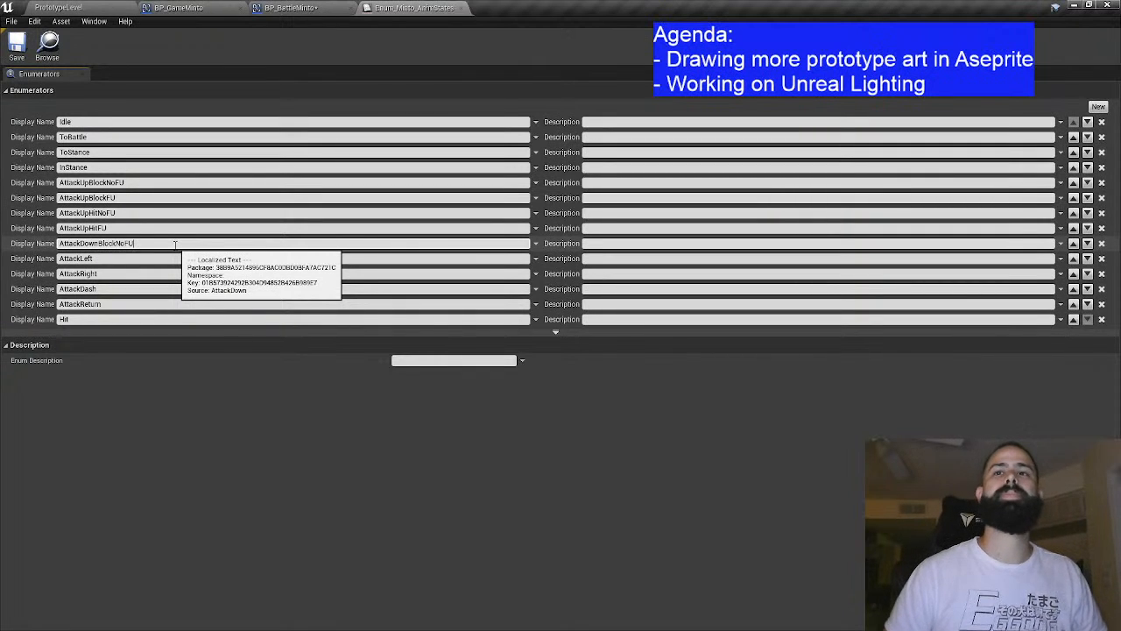
click(1098, 107)
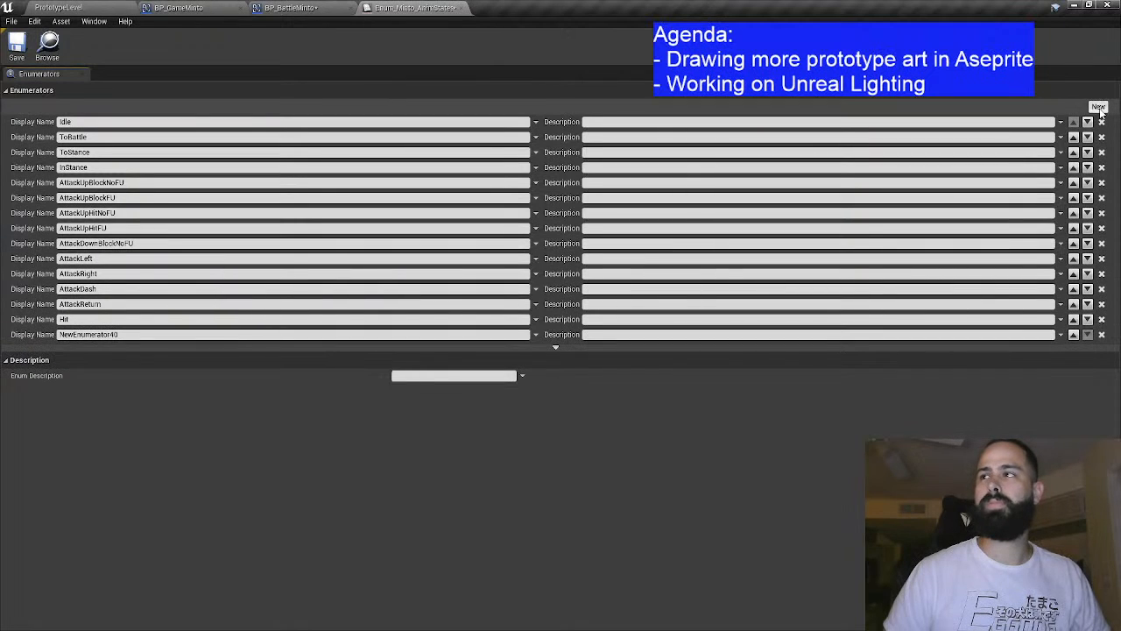
click(1098, 107)
click(1098, 106)
Step: Name the first new enumerator AttackDownBlockFU, starting from a copy of the AttackDownBlockNoFU name
drag(176, 243, 30, 239)
key(ctrl+c)
click(137, 344)
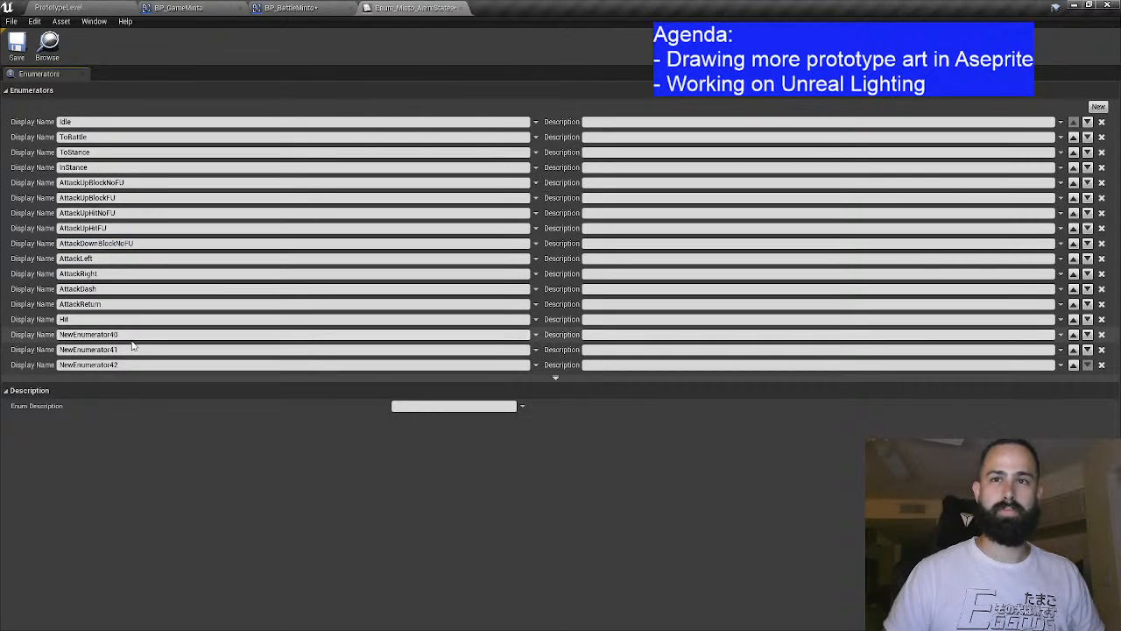
click(102, 334)
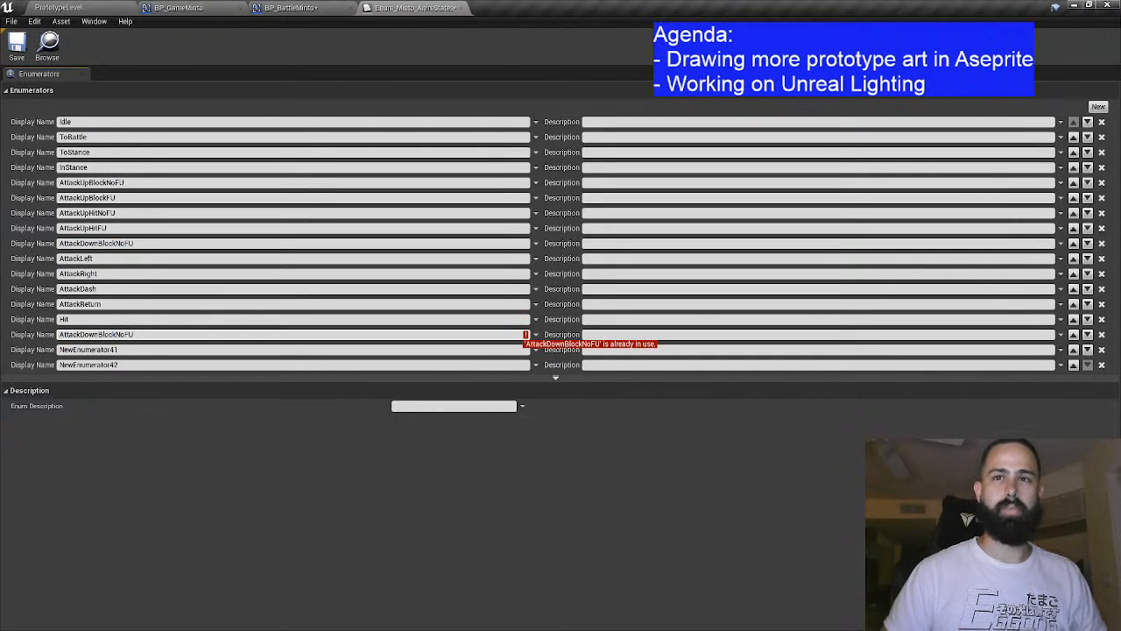
Step: Name the second new enumerator AttackDownHitNoFU
click(121, 350)
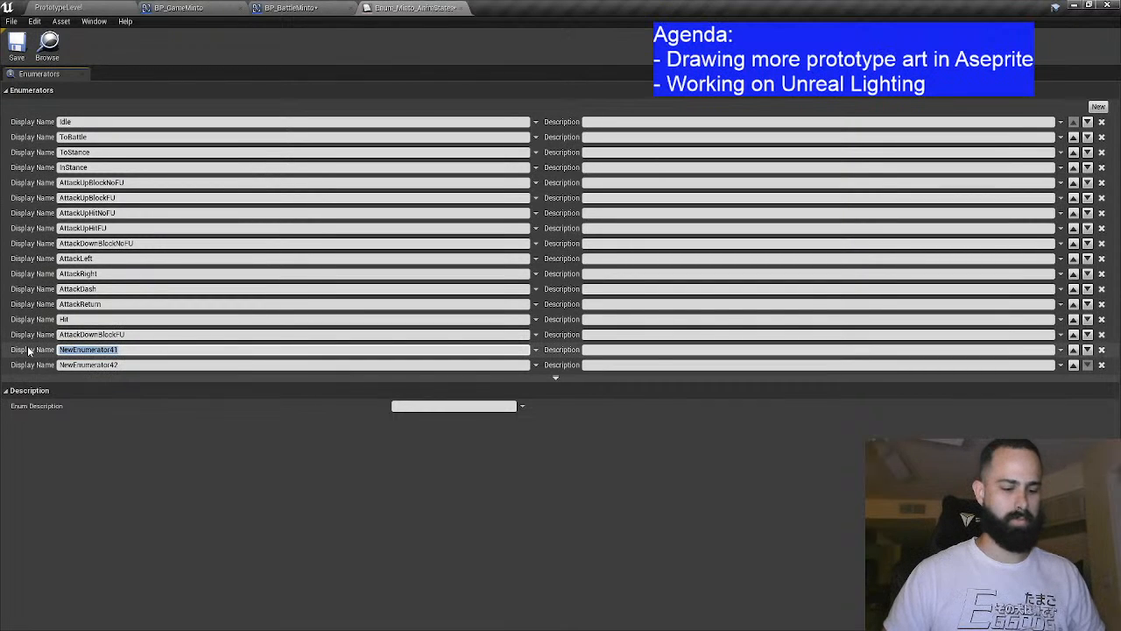
key(BackSpace)
key(BackSpace)
key(BackSpace)
key(BackSpace)
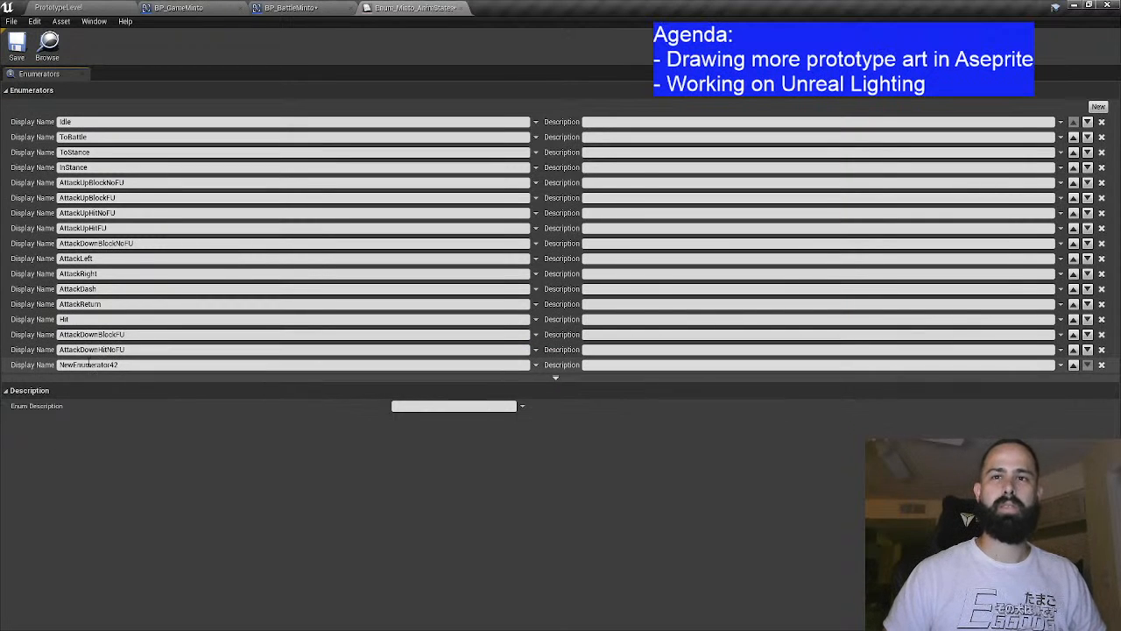
Step: Name the last new enumerator AttackDownHitFU, adapting the copied AttackDownBlockNoFU name
click(135, 364)
key(ctrl+v)
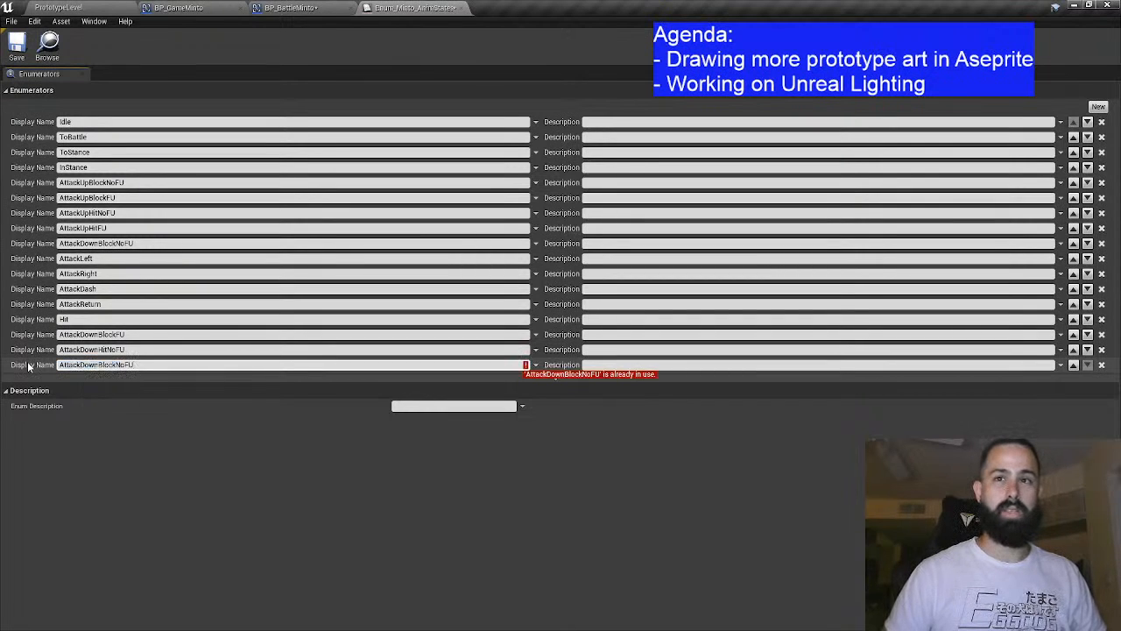
key(Left)
key(Left)
key(BackSpace)
key(BackSpace)
key(BackSpace)
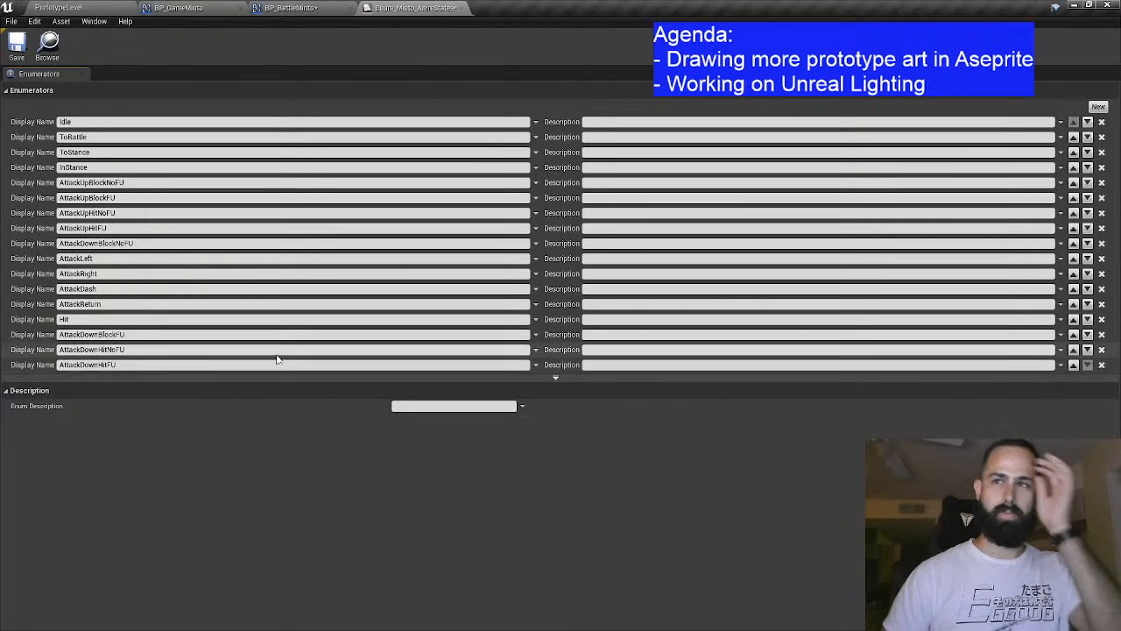
Step: Move AttackDownBlockFU and AttackDownHitNoFU up so they follow AttackDownBlockNoFU in that order
click(1074, 334)
click(1072, 319)
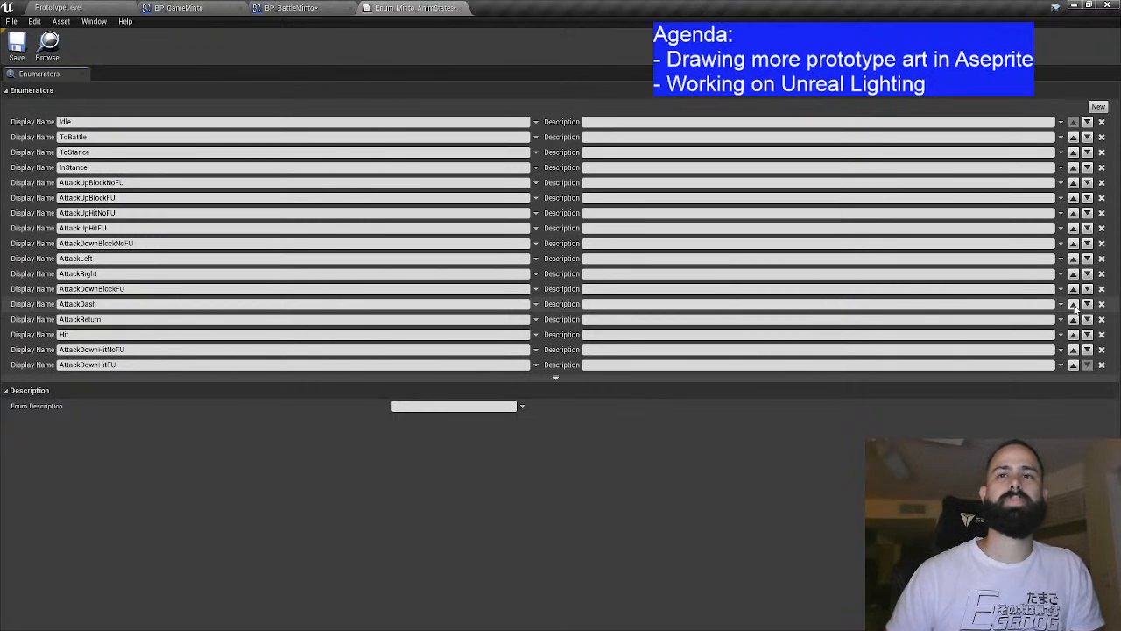
click(1073, 288)
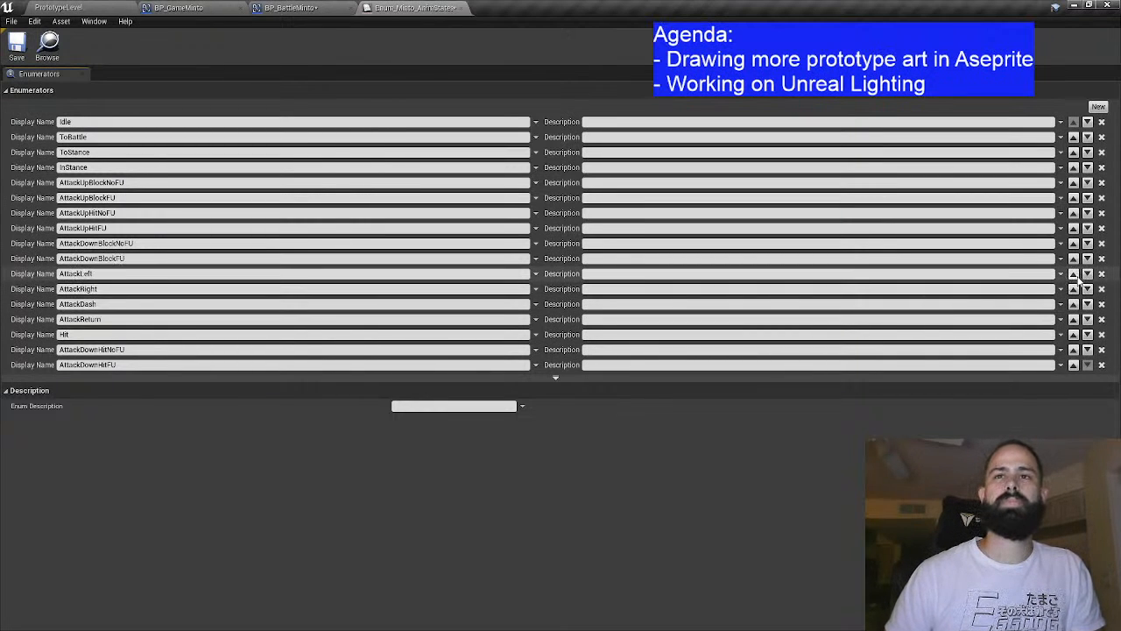
click(1073, 350)
click(1074, 335)
click(1074, 319)
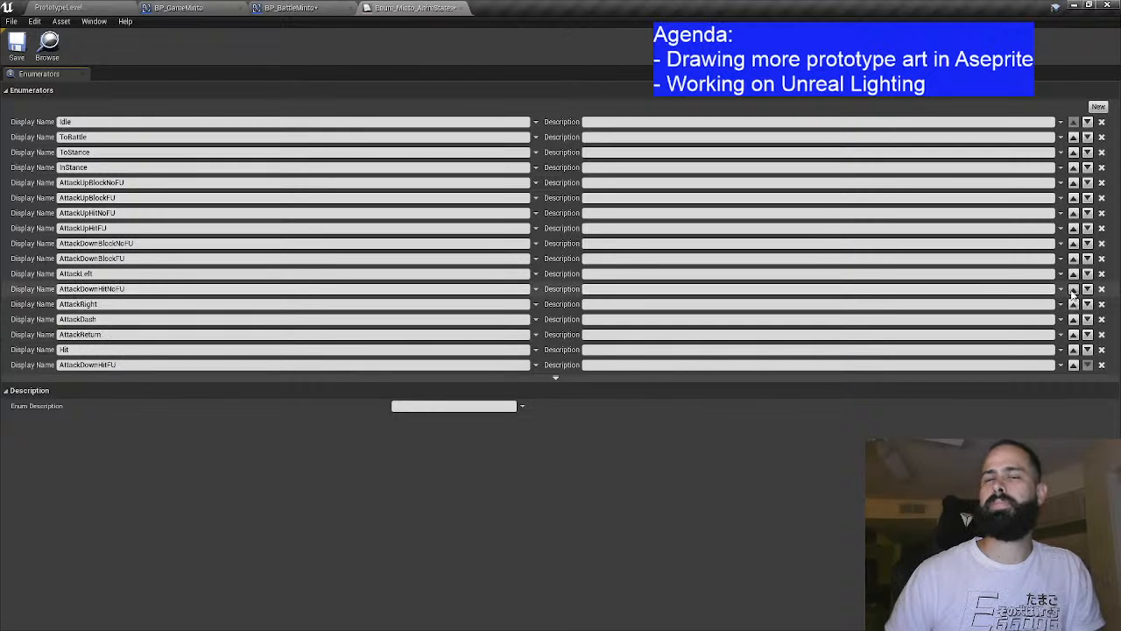
Step: Move the AttackDownHitFU enumerator up so it sits directly below AttackDownHitNoFU
click(1074, 364)
click(1074, 349)
click(1073, 333)
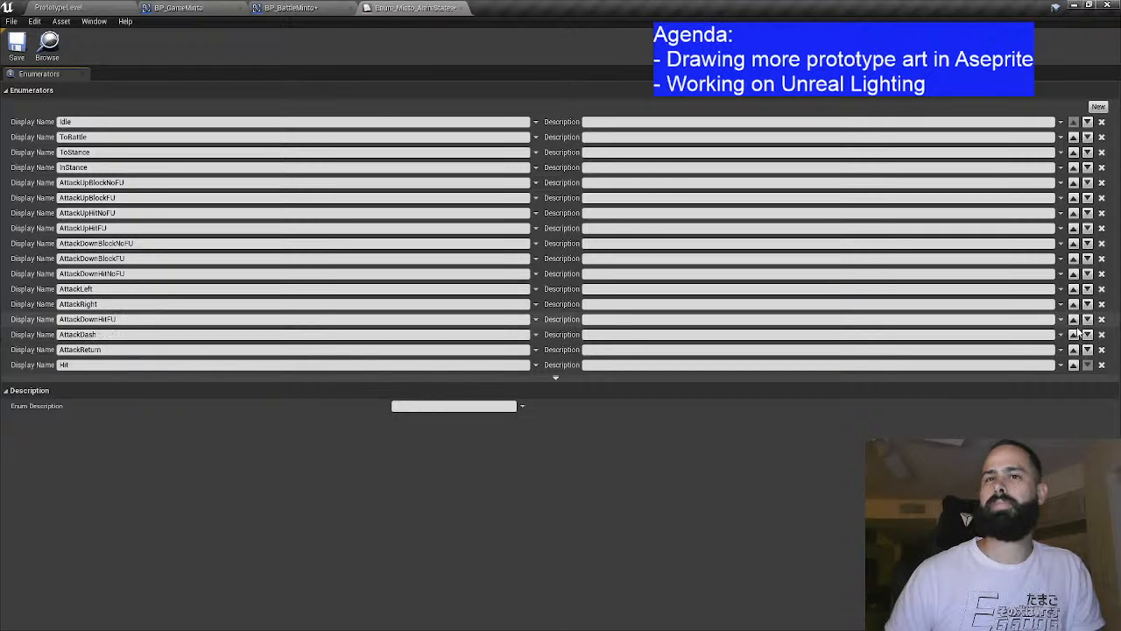
click(1073, 319)
click(1073, 304)
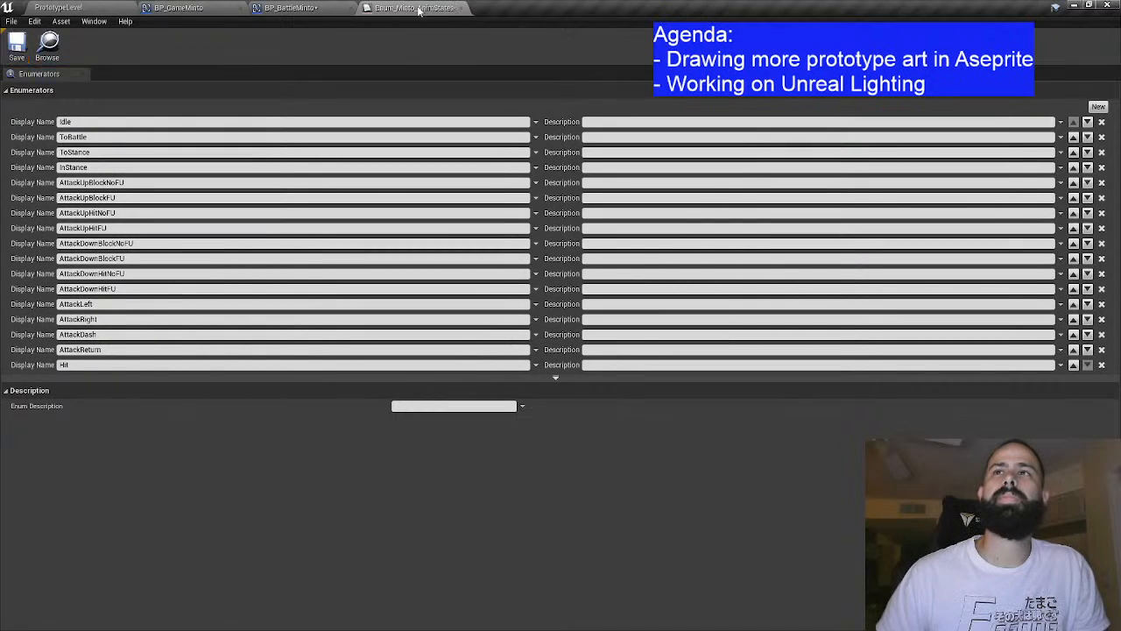
Step: Close Enum_Minto_AnimStates and compile BP_BattleMinto to update its animation state switch
click(460, 8)
drag(427, 297, 405, 363)
key(F7)
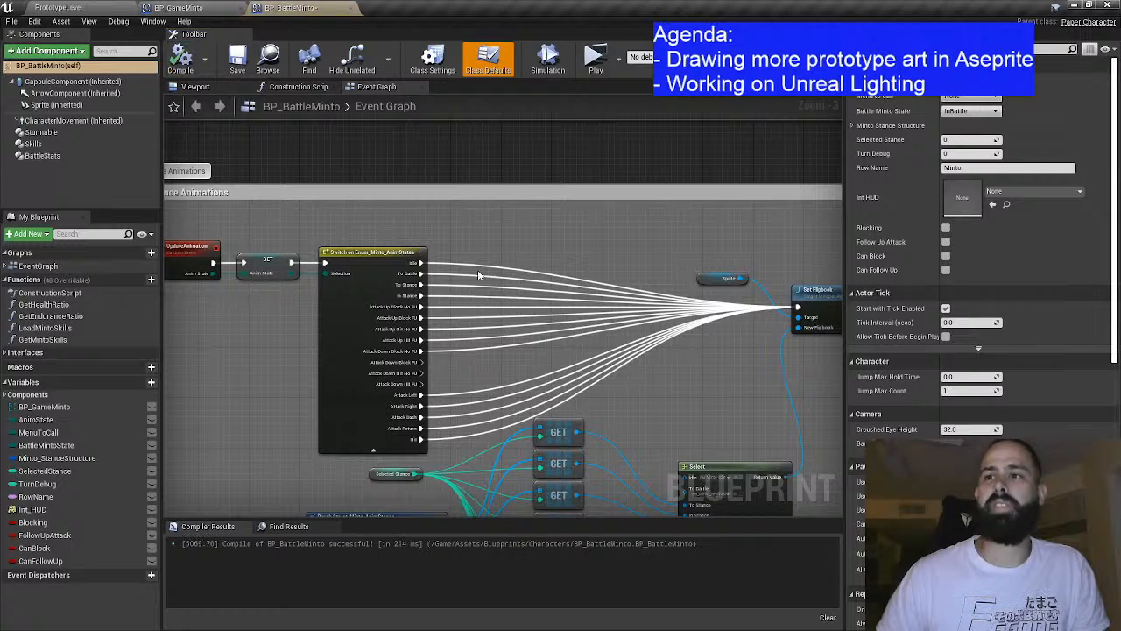
Step: Move the Battle Menu Options and Loading Stats from GameInstance to Minto comment groups further down in BP_BattleMinto's event graph
click(197, 7)
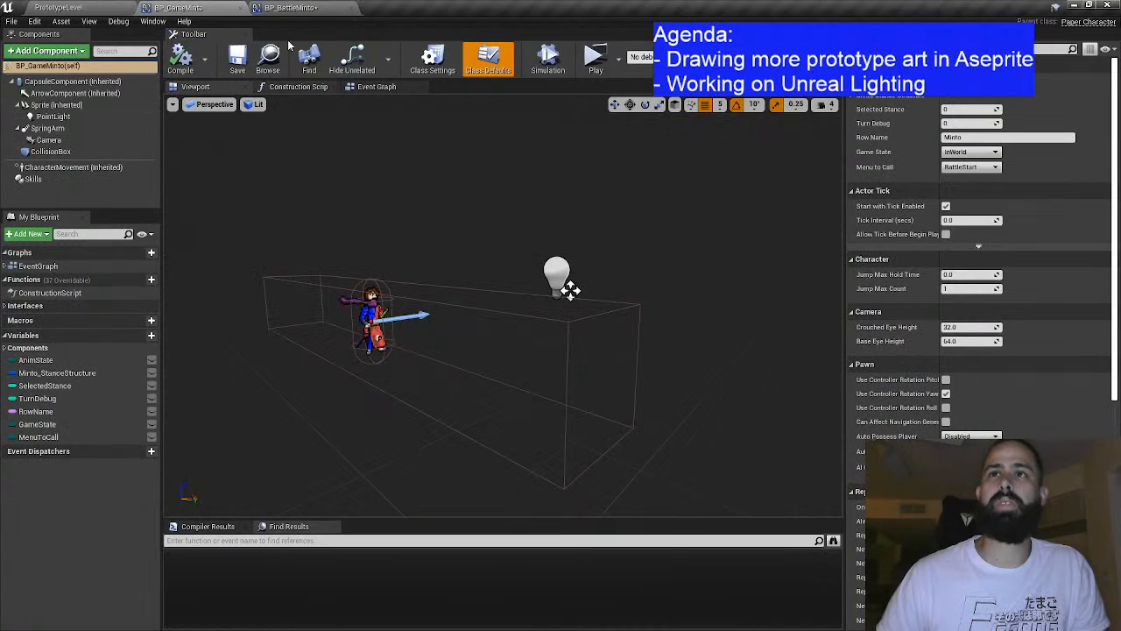
click(291, 8)
scroll(528, 370, down, 1)
drag(530, 394, 465, 175)
scroll(464, 175, down, 5)
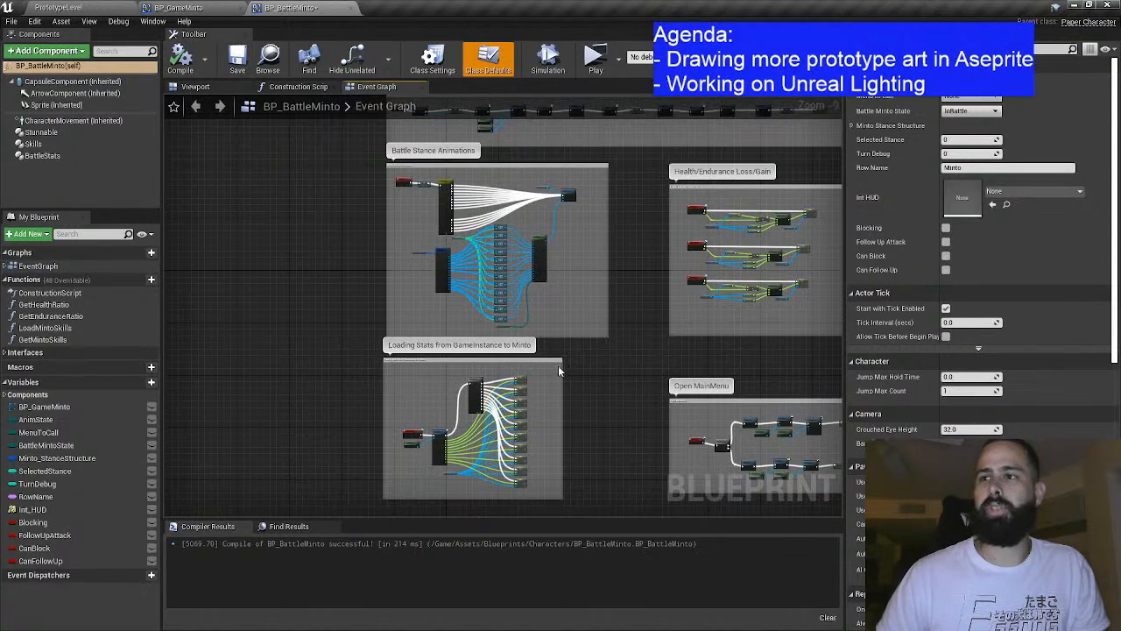
drag(565, 359, 544, 204)
drag(566, 315, 552, 141)
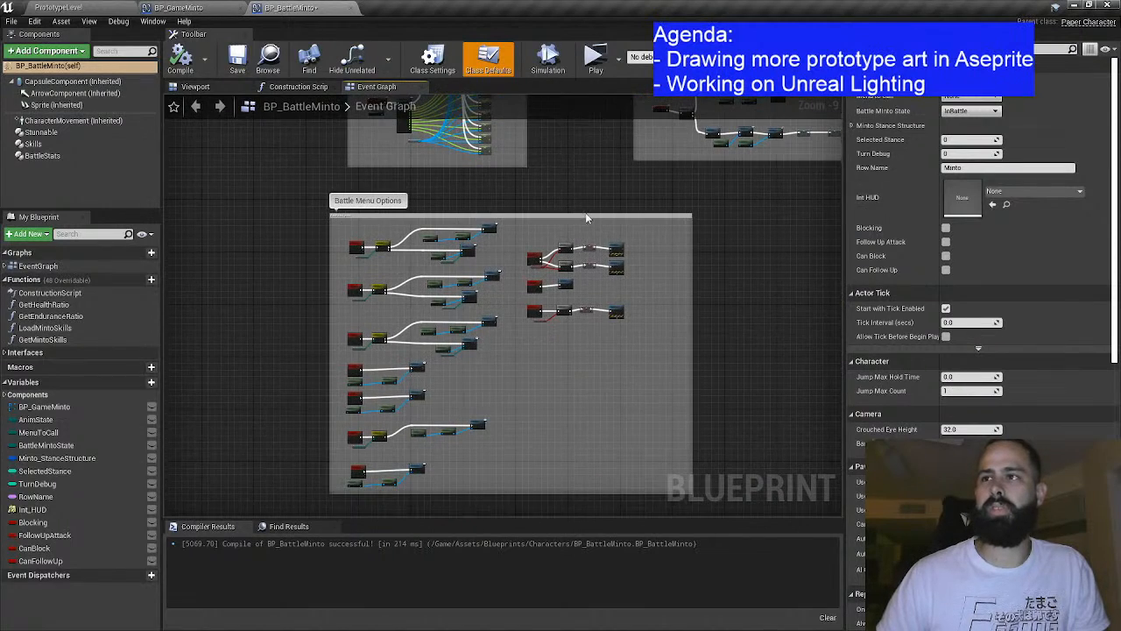
drag(586, 215, 593, 331)
drag(559, 206, 562, 472)
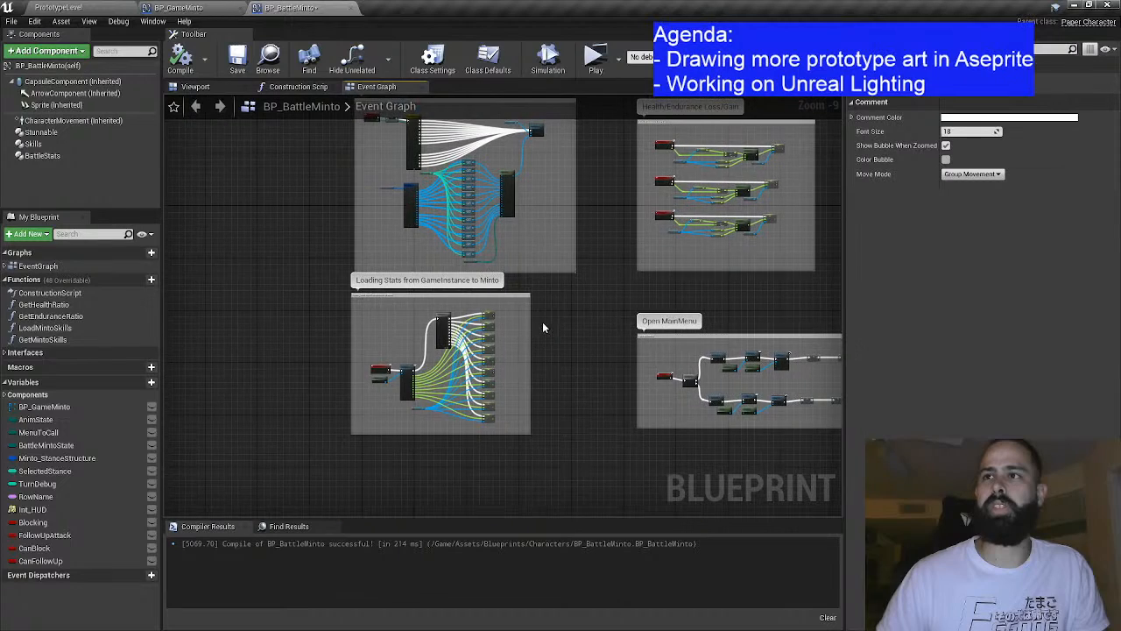
drag(521, 294, 503, 238)
drag(547, 185, 557, 471)
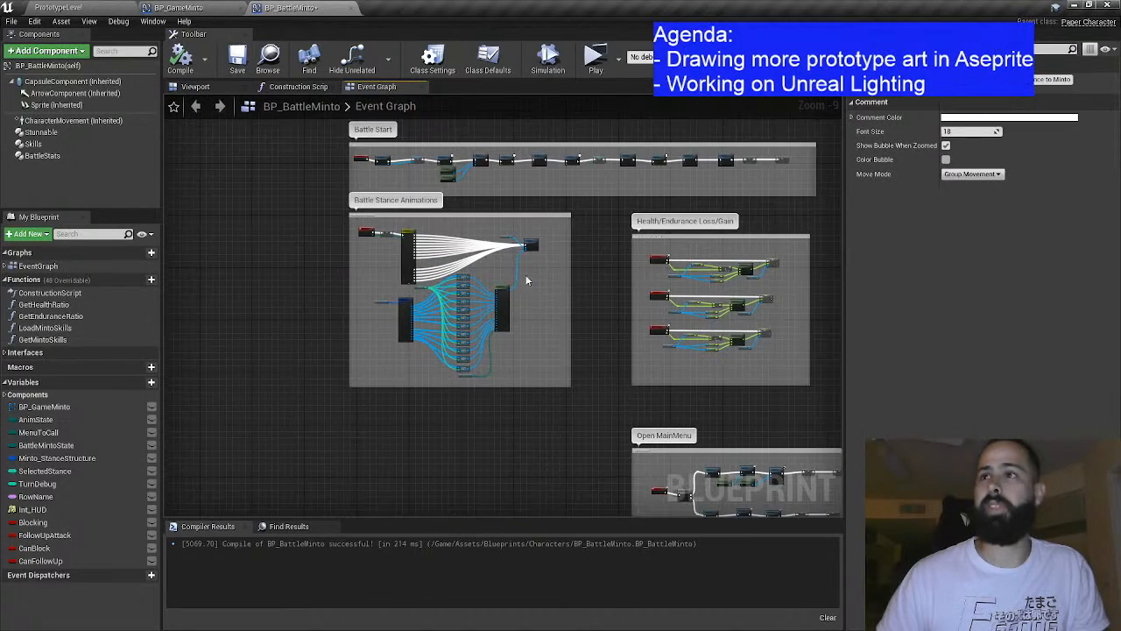
Step: Extend the lower edge of the Battle Stance Animations comment box into the freed space above the Loading Stats group
drag(532, 216, 525, 245)
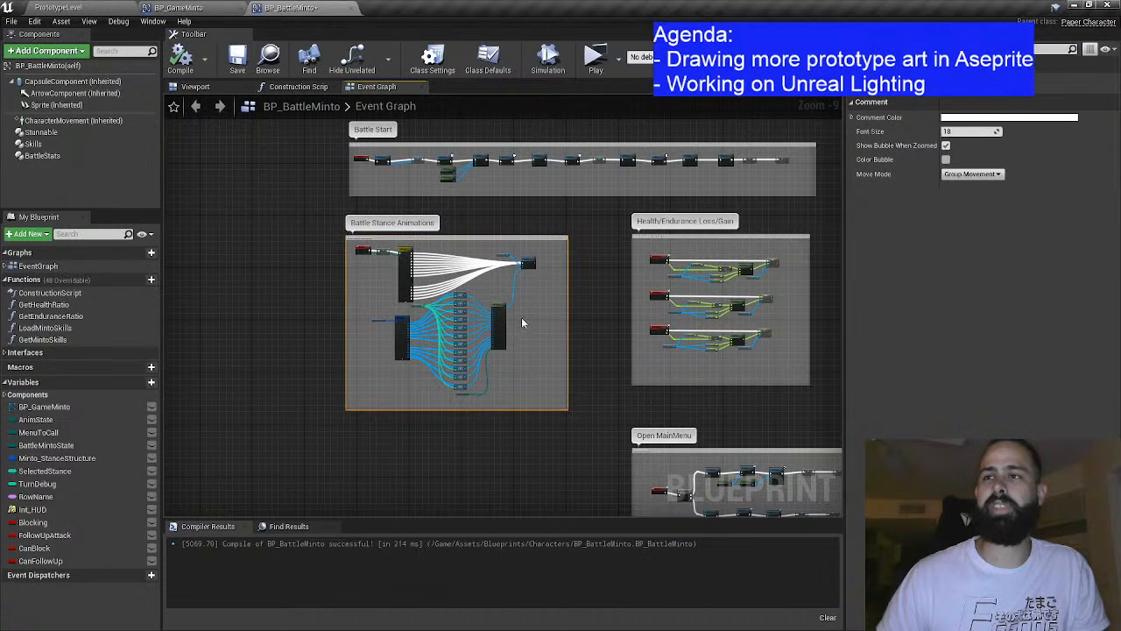
drag(523, 306, 527, 231)
drag(550, 269, 562, 354)
click(555, 355)
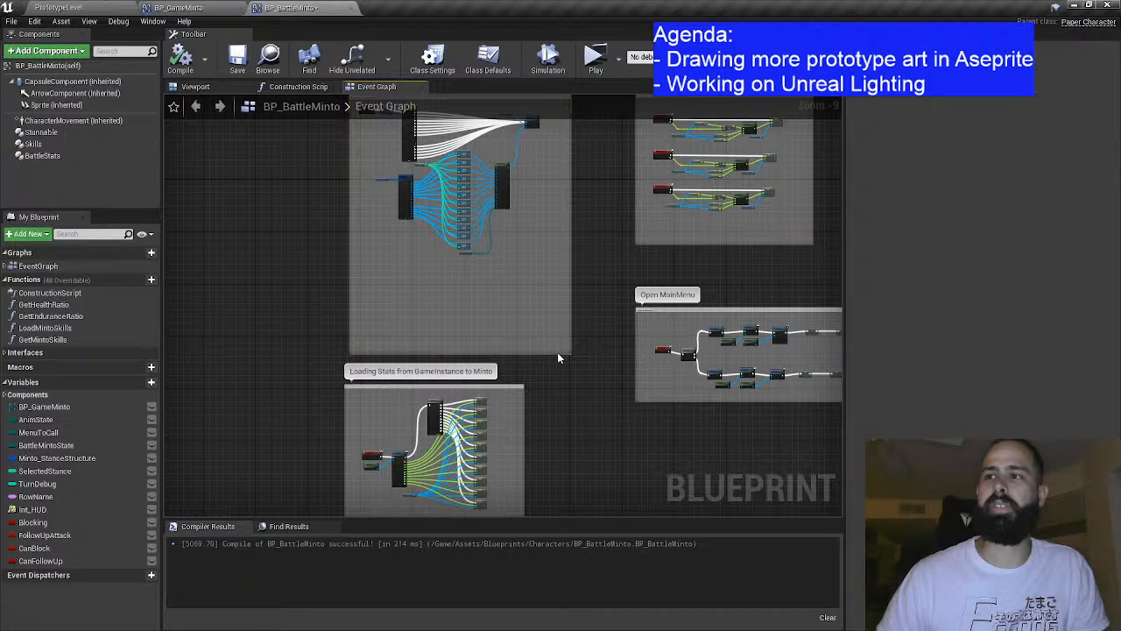
Step: Move the Break Struct_Minto_AnimStance, GET and Select nodes down together within the Battle Stance Animations comment
scroll(493, 238, up, 4)
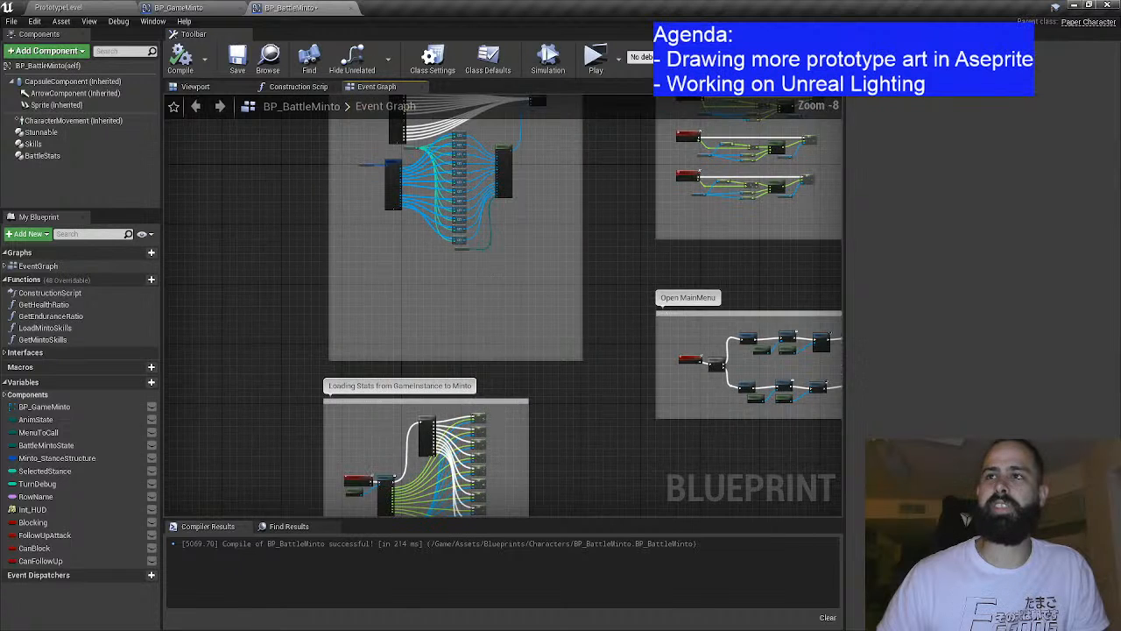
drag(275, 194, 601, 409)
drag(591, 291, 573, 425)
drag(475, 178, 458, 305)
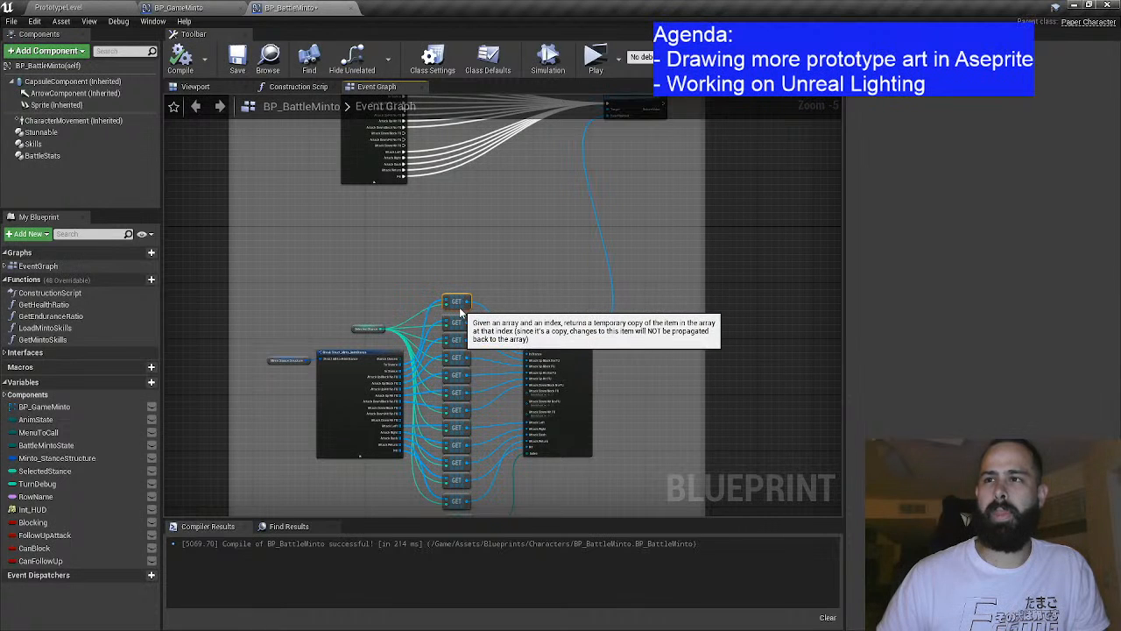
Step: Connect the switch's Attack Down Block FU, Attack Down Hit No FU and Attack Down Hit FU outputs to Set Flipbook's execution input
scroll(465, 242, up, 4)
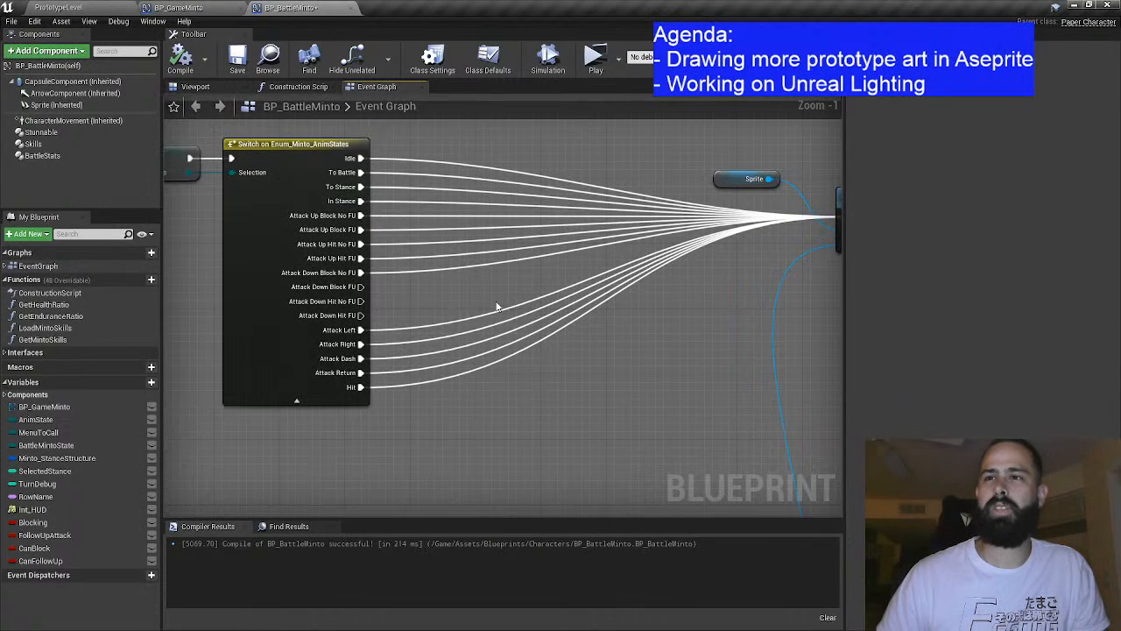
drag(496, 298, 430, 307)
drag(294, 299, 774, 227)
drag(295, 310, 778, 228)
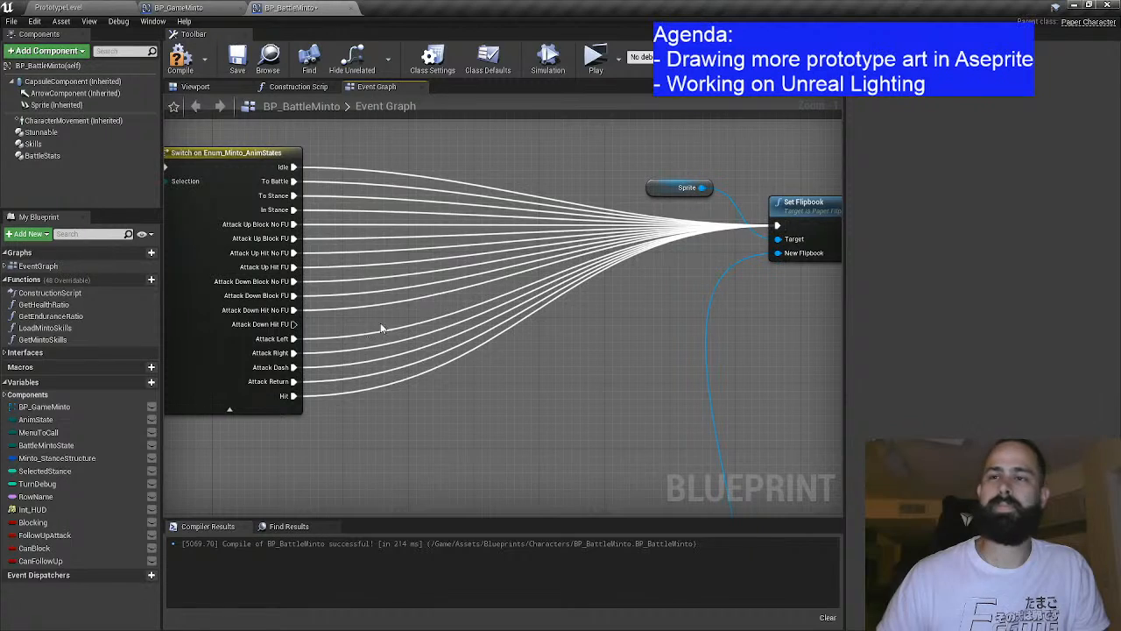
drag(295, 324, 777, 228)
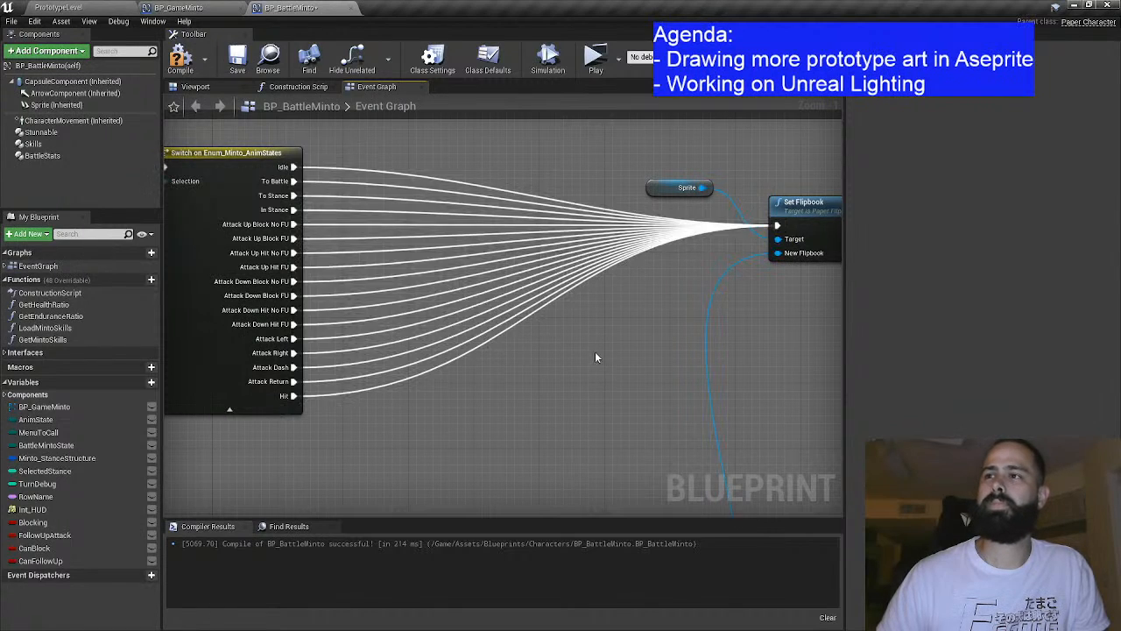
Step: Move the upper GET nodes up to open a gap above the GET nodes for Attack Left and the following states
scroll(601, 346, down, 4)
scroll(481, 193, up, 1)
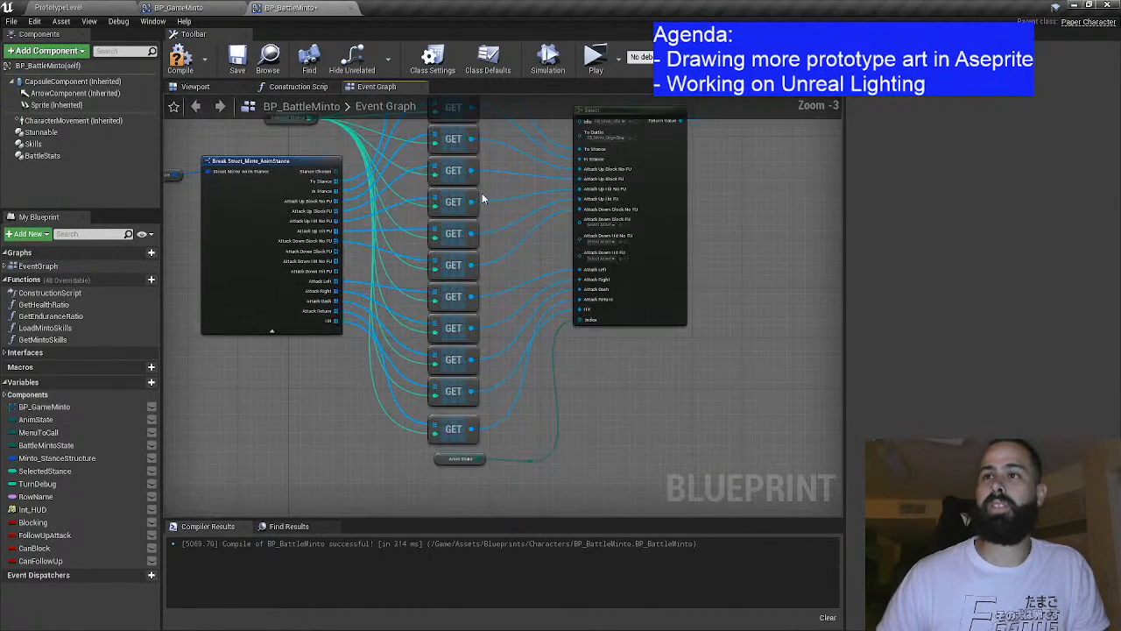
drag(428, 185, 488, 395)
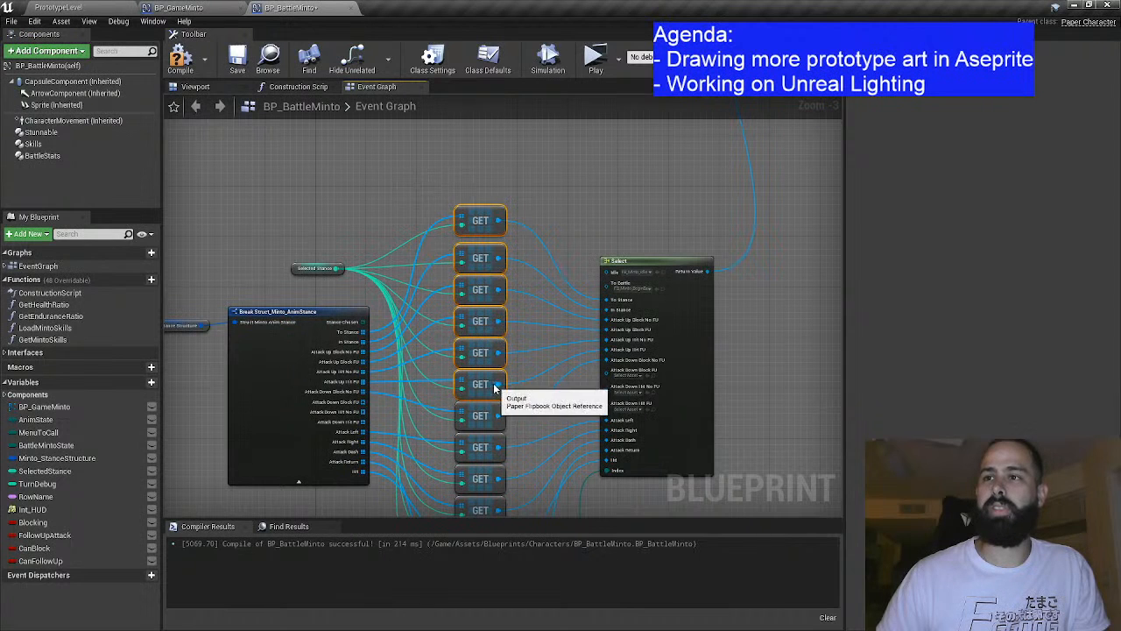
drag(444, 198, 489, 328)
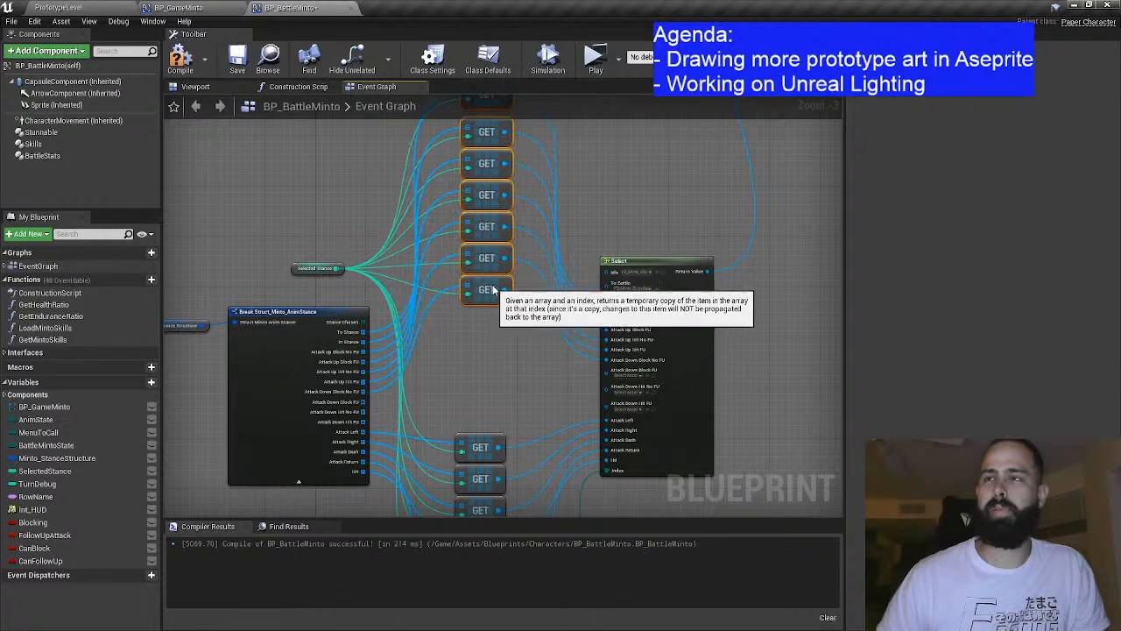
scroll(531, 278, down, 3)
scroll(508, 281, up, 3)
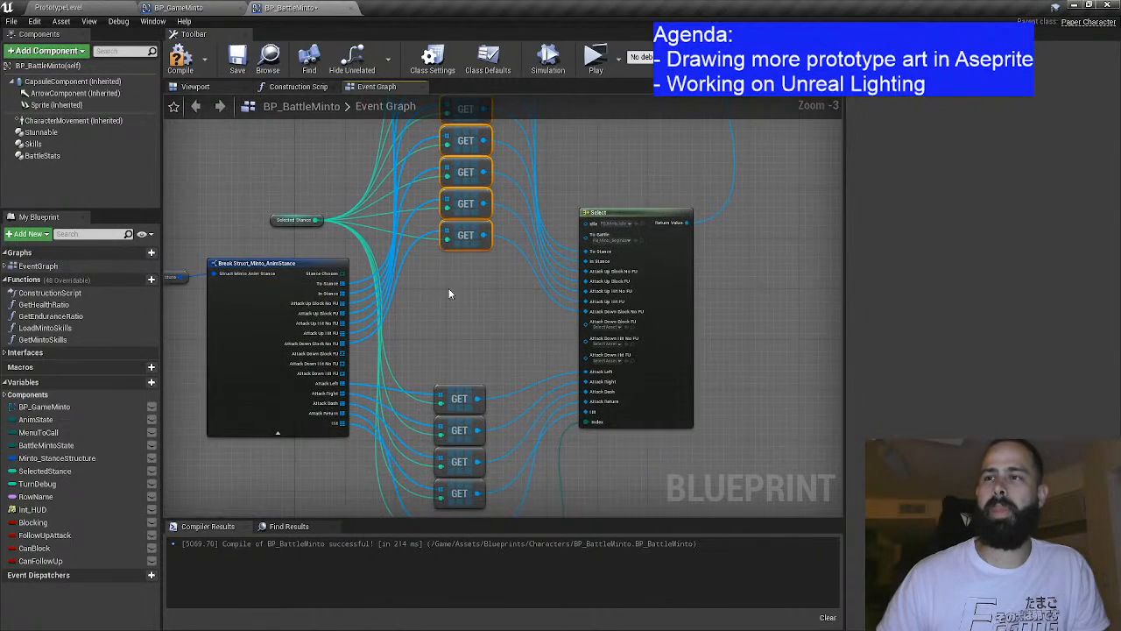
click(458, 293)
drag(468, 283, 458, 254)
drag(424, 214, 477, 330)
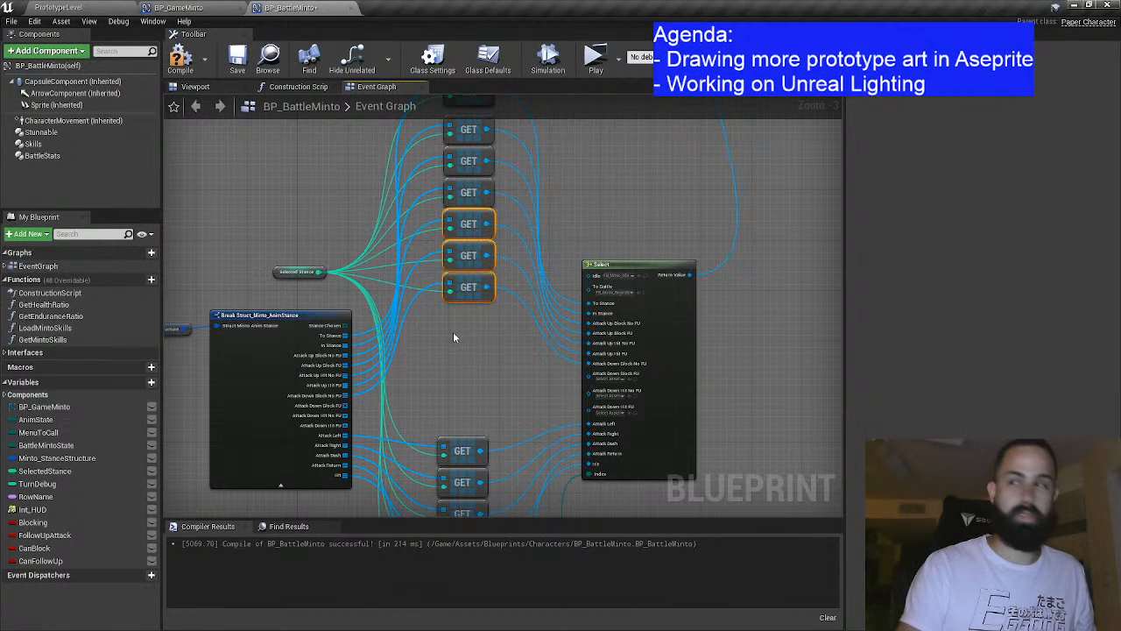
key(ctrl+c)
key(ctrl+v)
drag(500, 316, 495, 290)
click(479, 338)
click(489, 313)
scroll(494, 290, up, 1)
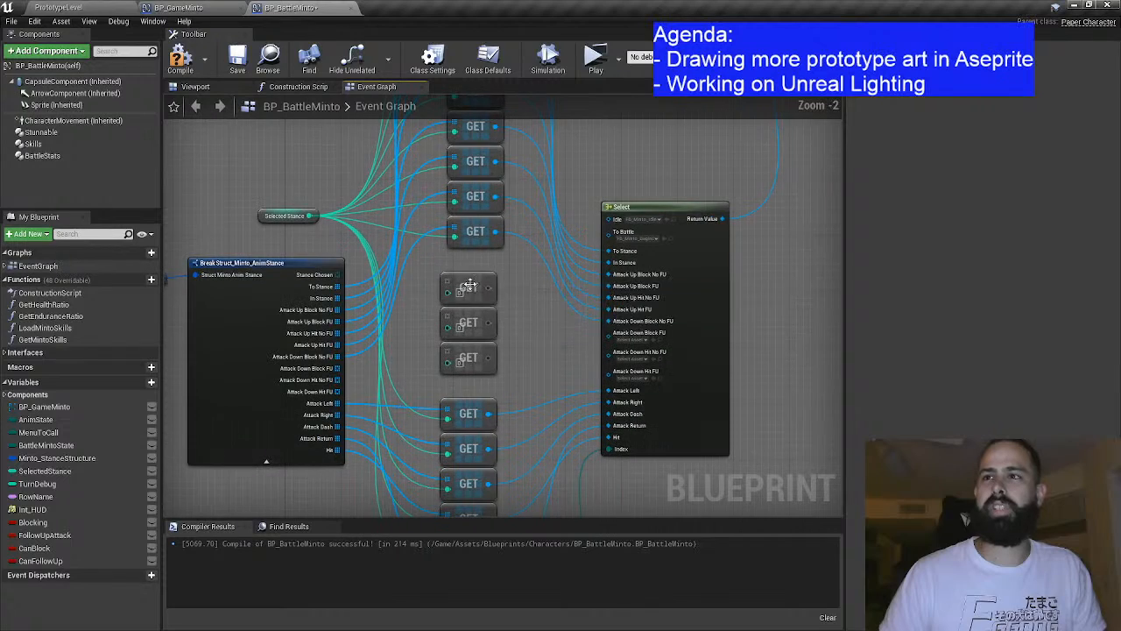
click(469, 284)
scroll(469, 284, up, 1)
click(520, 279)
scroll(534, 275, up, 1)
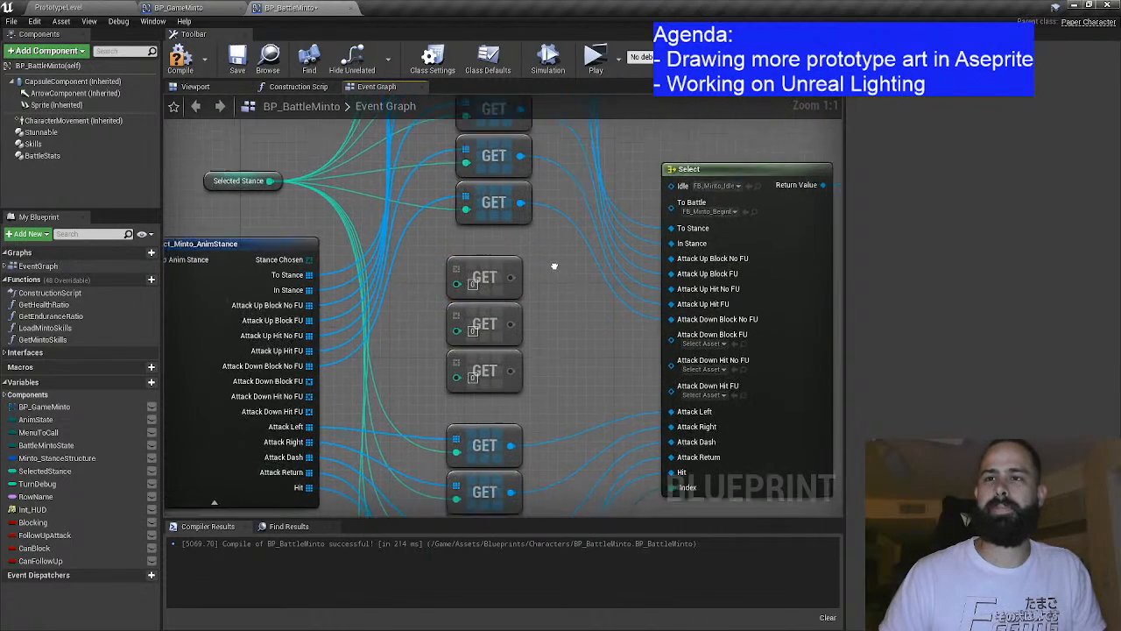
drag(464, 254, 507, 359)
key(Delete)
Step: Add a Get (a copy) node for Attack Down Block FU beneath the upper GET nodes and index it with Selected Stance
drag(331, 362, 467, 311)
text(get)
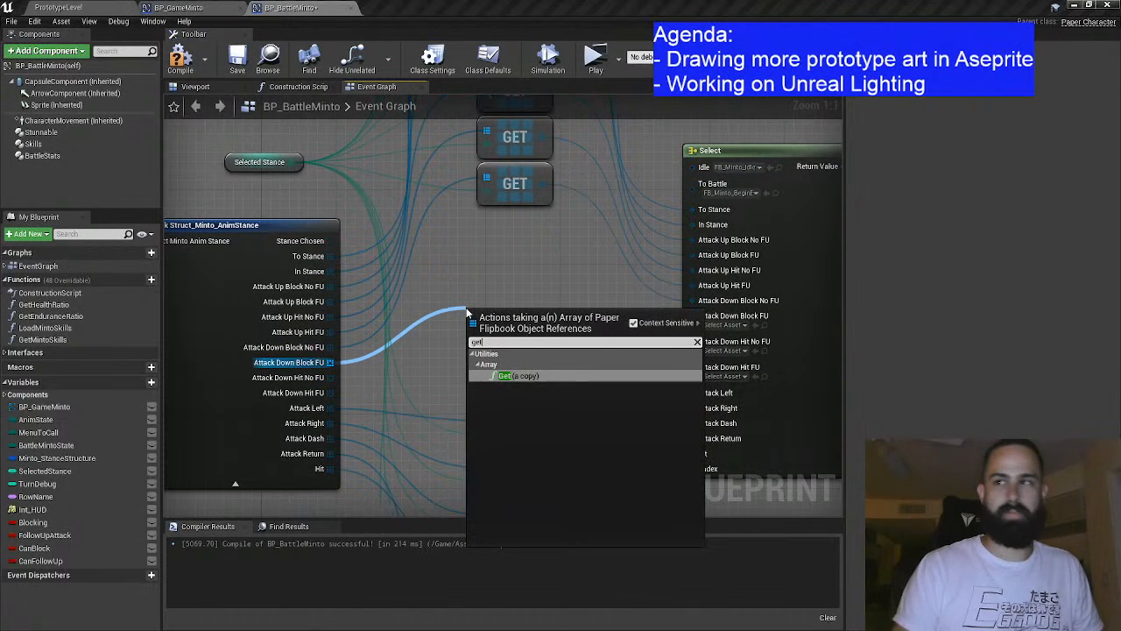
click(519, 375)
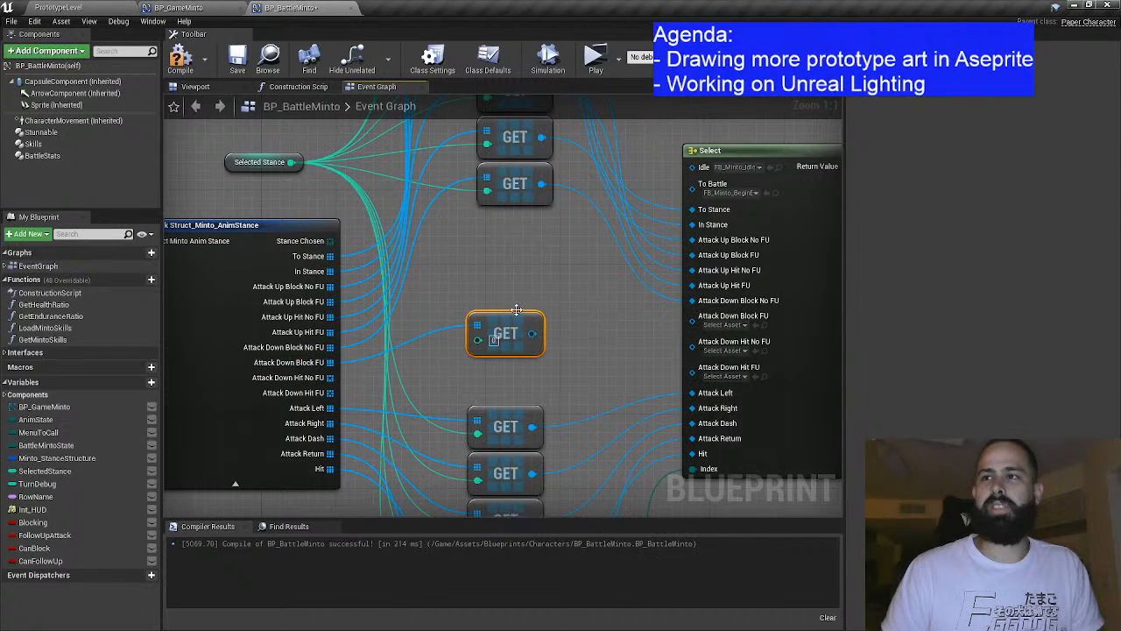
drag(507, 333, 517, 239)
drag(293, 162, 488, 246)
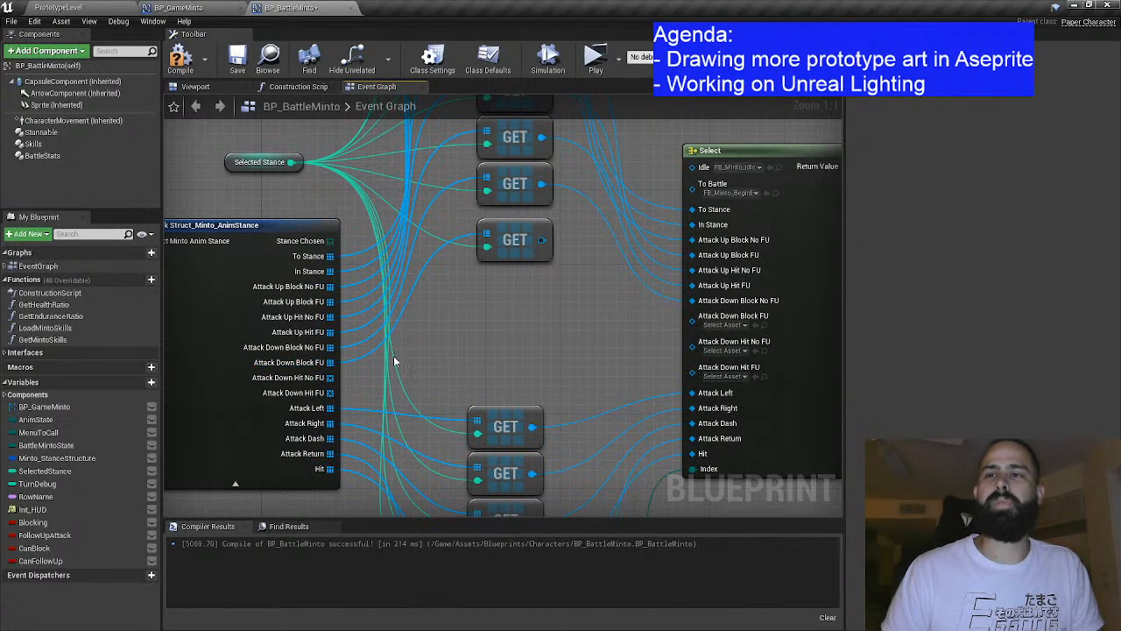
Step: Add Get (a copy) nodes for Attack Down Hit No FU and Attack Down Hit FU, both indexed by Selected Stance
drag(324, 378, 465, 297)
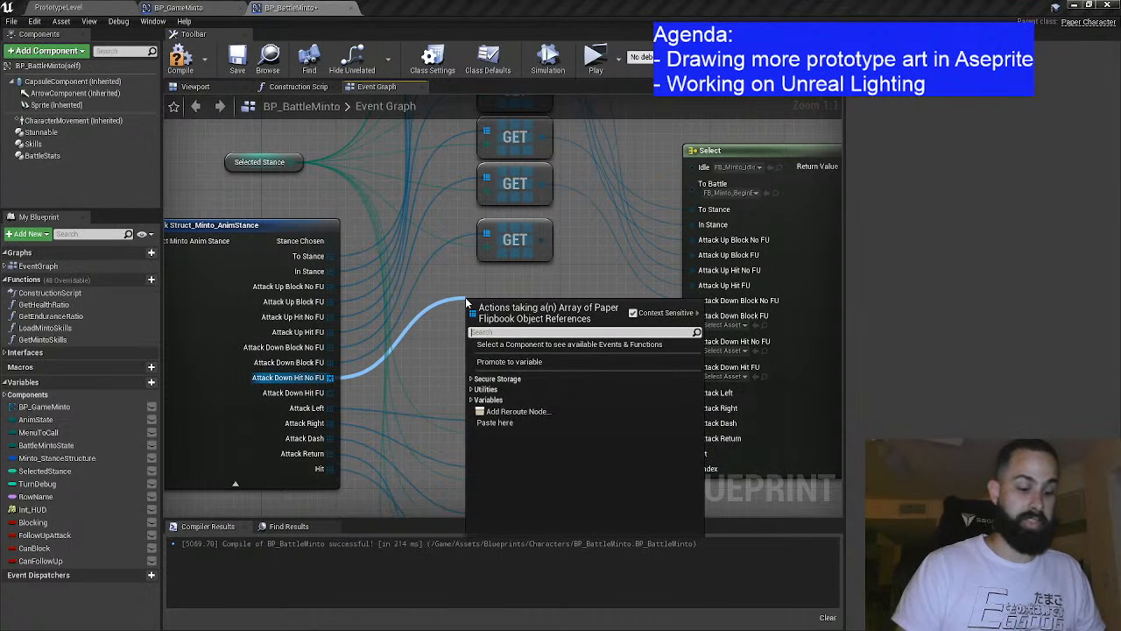
text(get)
click(518, 365)
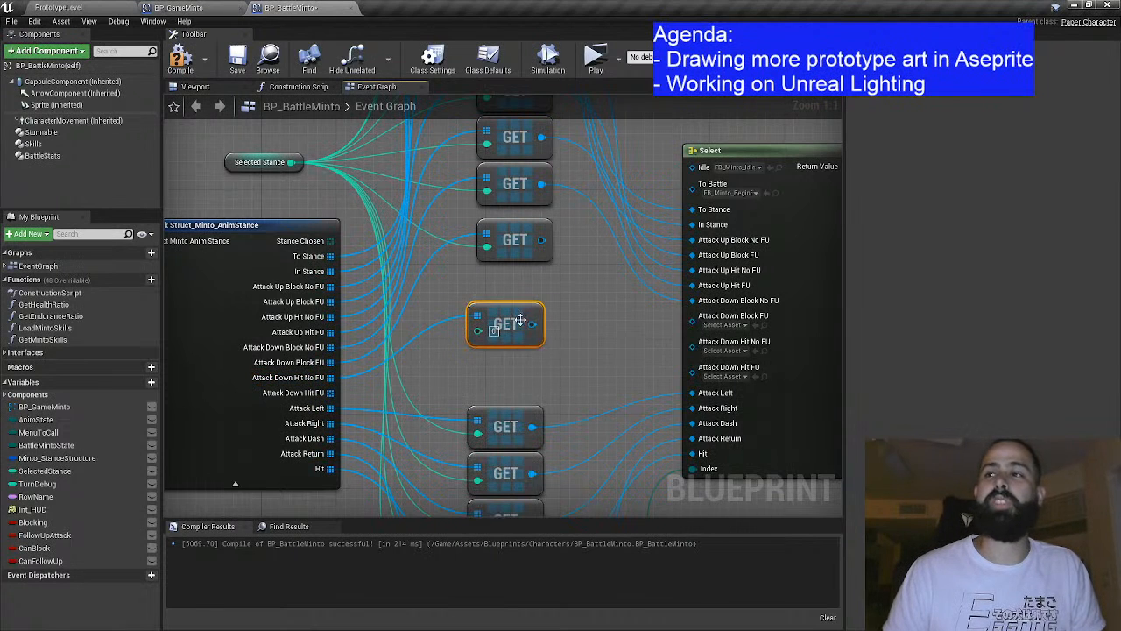
drag(521, 311, 536, 282)
drag(329, 393, 487, 351)
text(get)
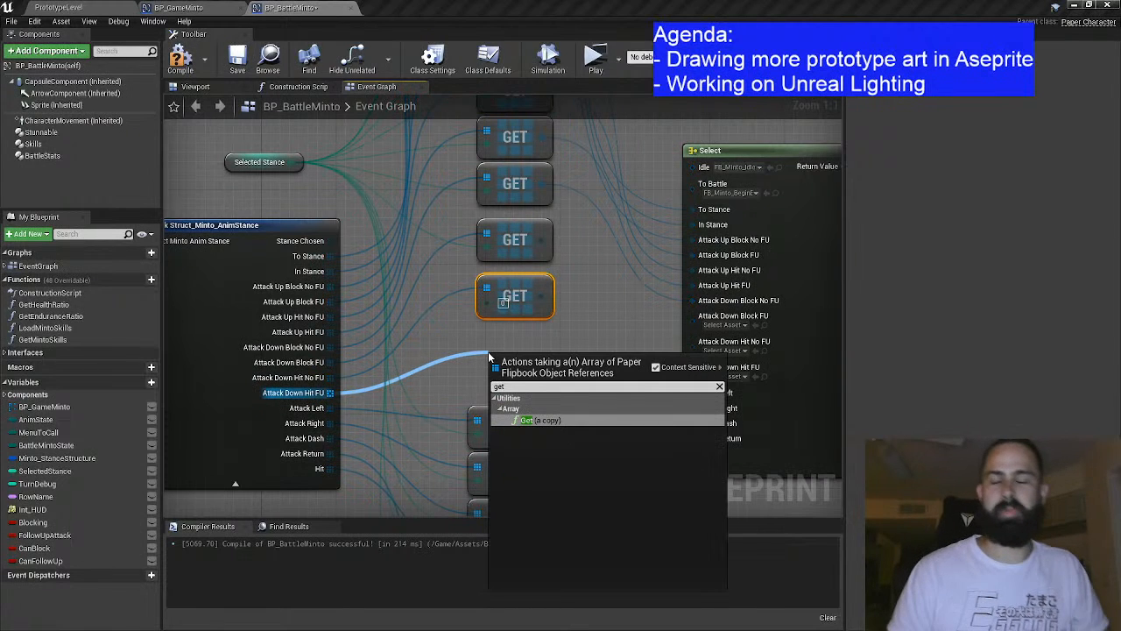
click(540, 421)
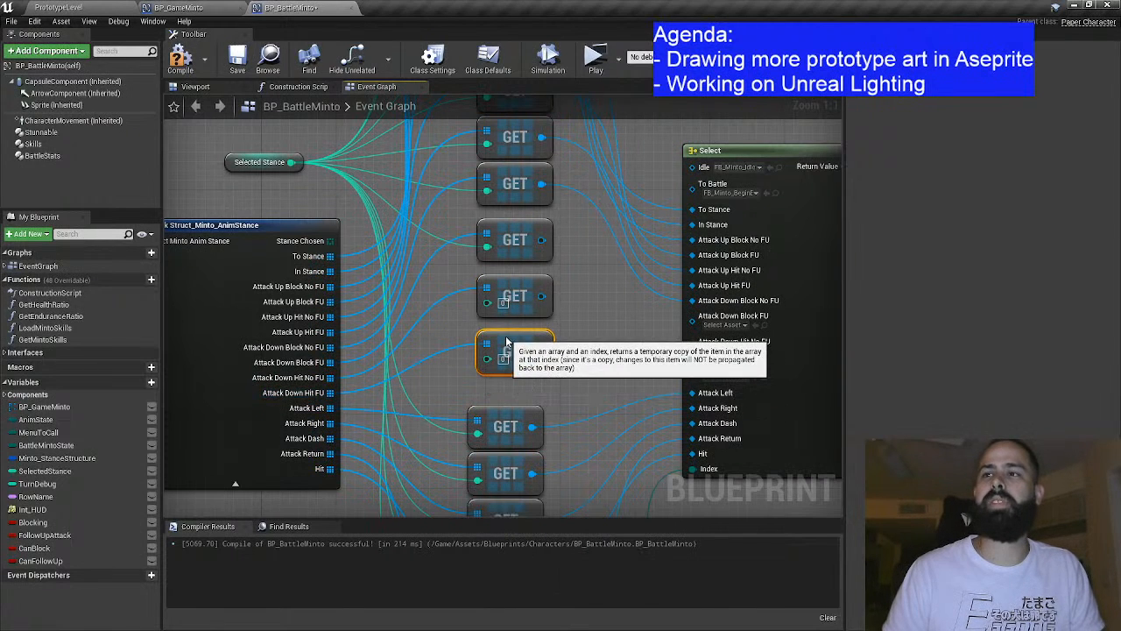
drag(290, 162, 488, 302)
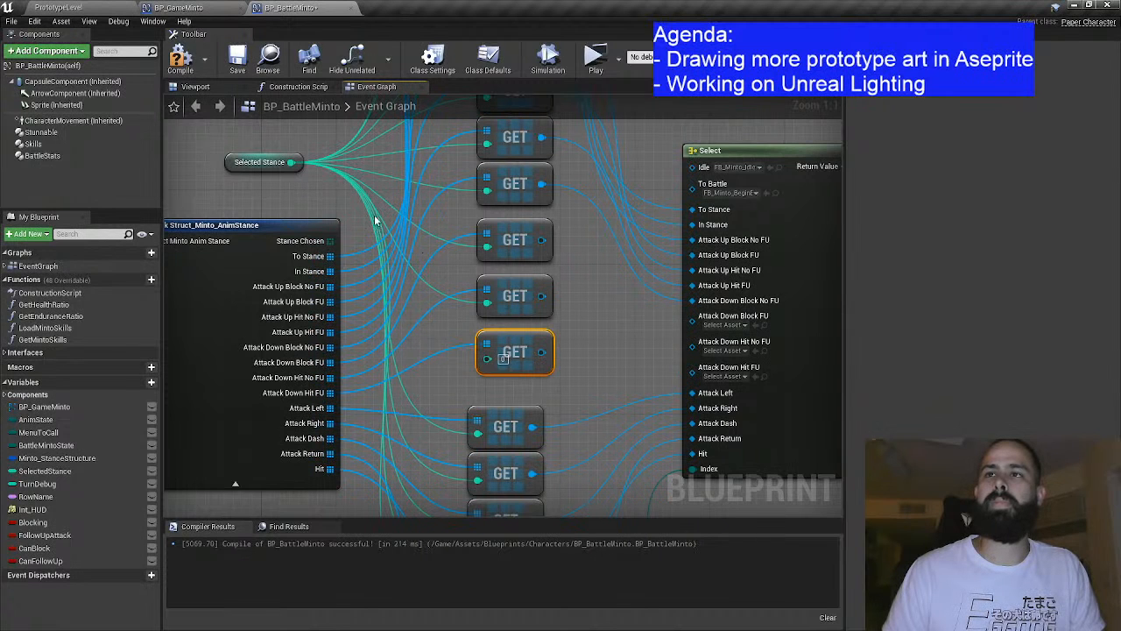
drag(290, 162, 488, 359)
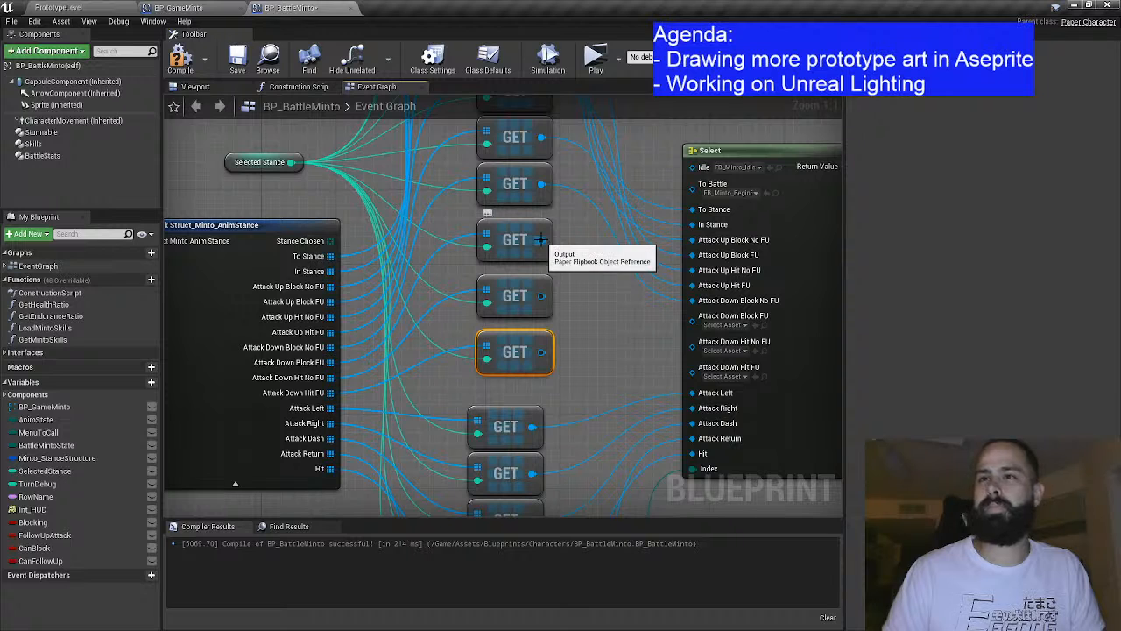
Step: Connect the three new GET outputs to the Select node's matching Attack Down Block FU, Hit No FU and Hit FU inputs
drag(542, 239, 700, 320)
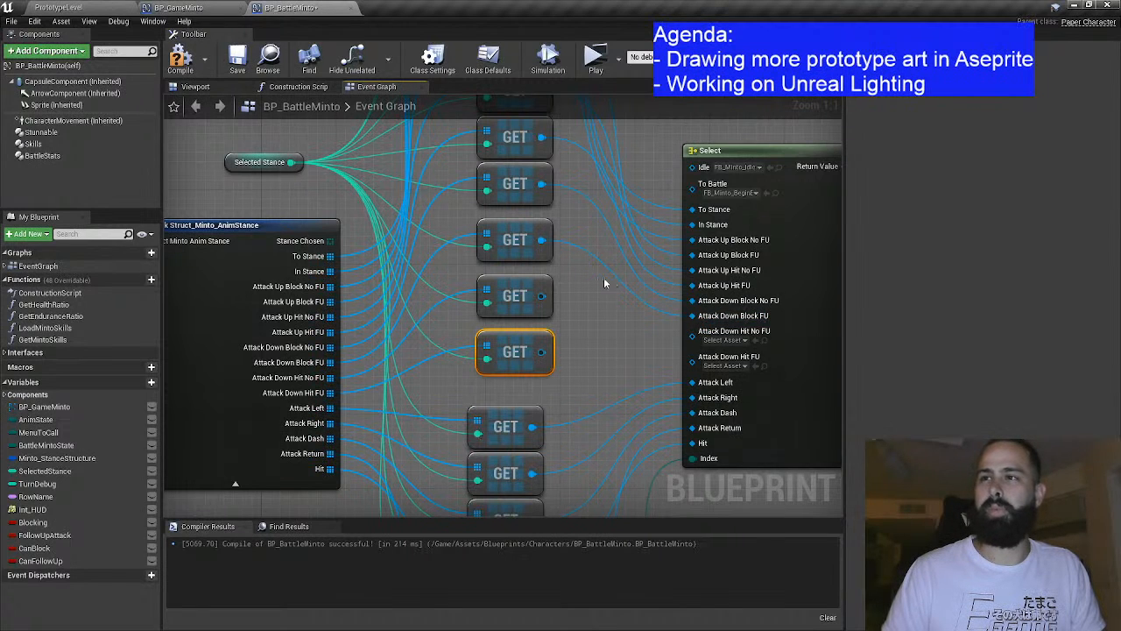
drag(541, 295, 694, 330)
drag(541, 351, 701, 352)
Step: Align the lower GET nodes and the Anim State node beneath the three new GET nodes
scroll(602, 361, down, 5)
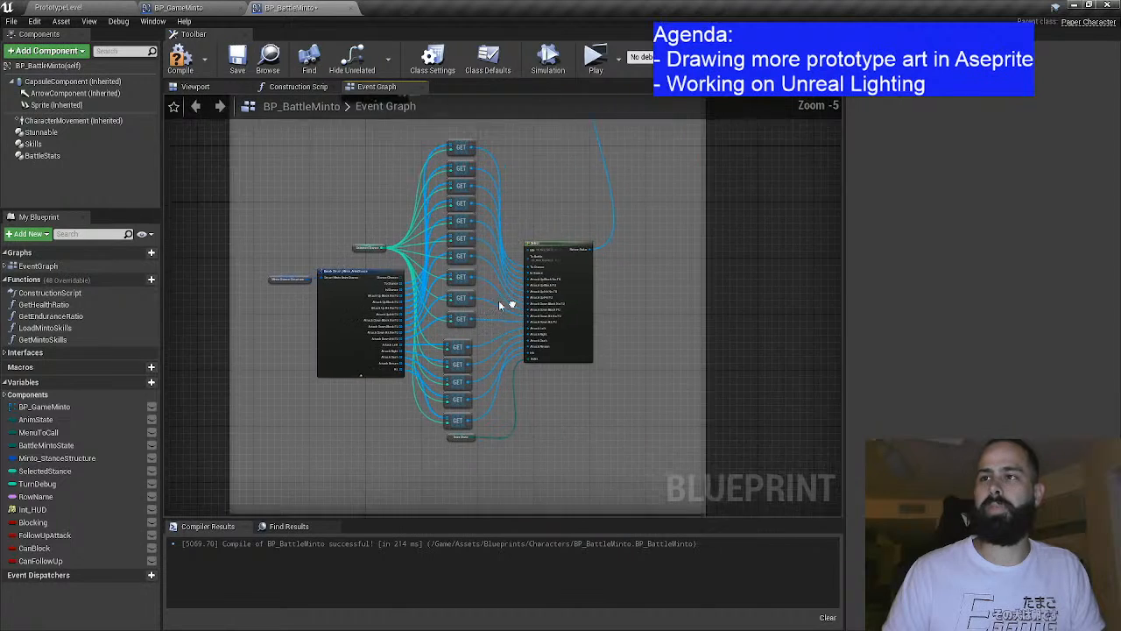
scroll(530, 306, up, 2)
drag(383, 299, 545, 505)
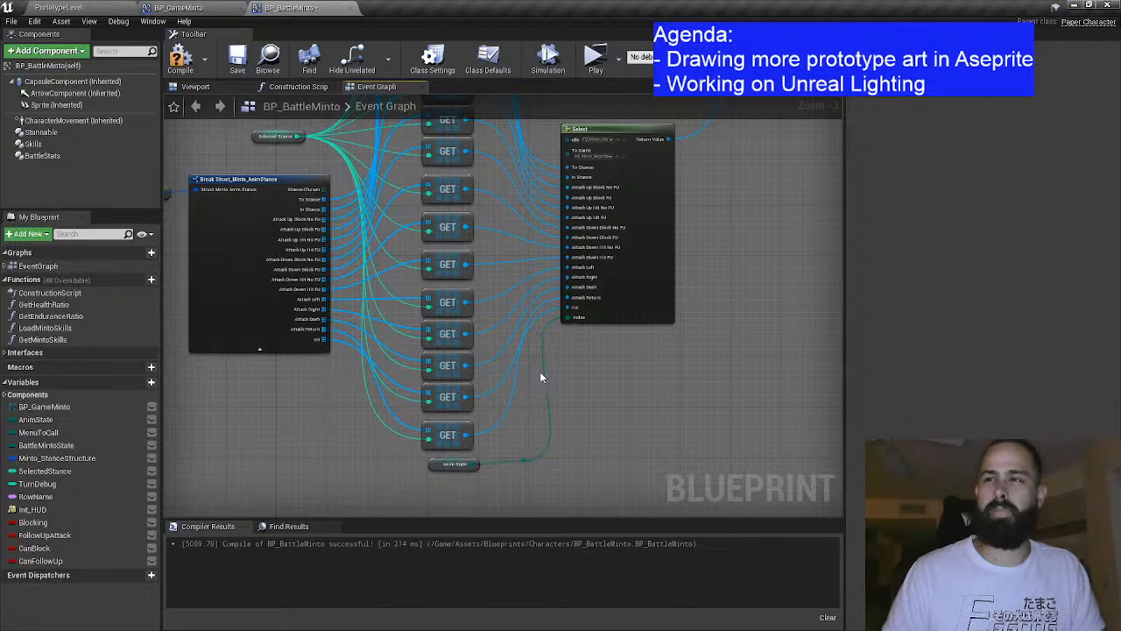
drag(527, 258, 564, 467)
Step: Compile and save BP_BattleMinto with the newly connected downward attack states
scroll(560, 390, down, 1)
drag(613, 263, 501, 356)
scroll(502, 357, down, 1)
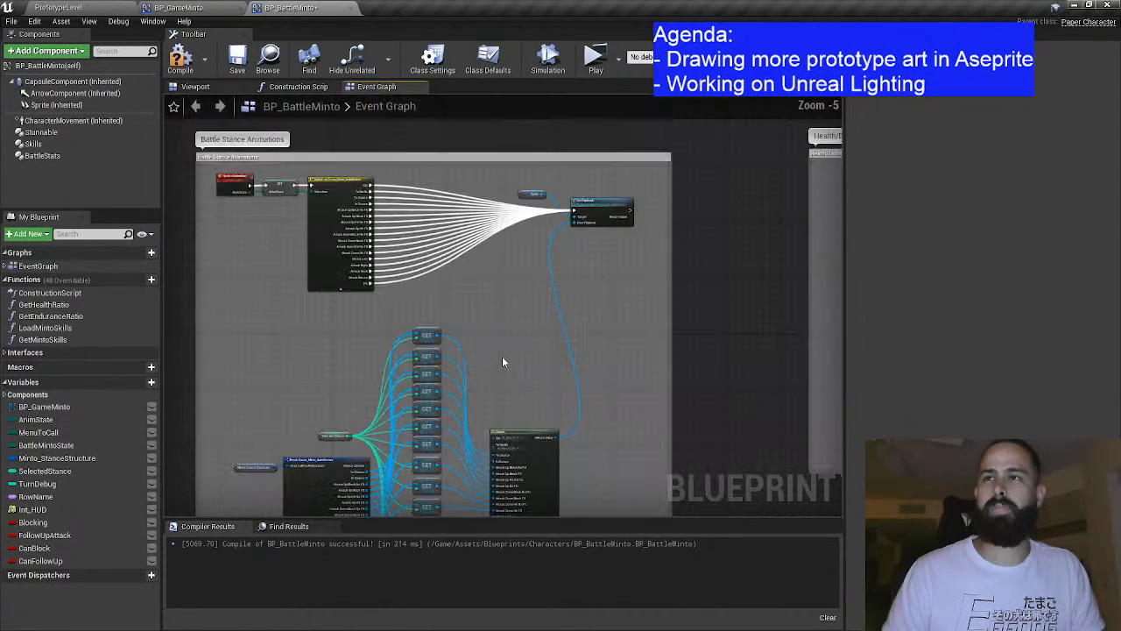
click(181, 58)
click(237, 58)
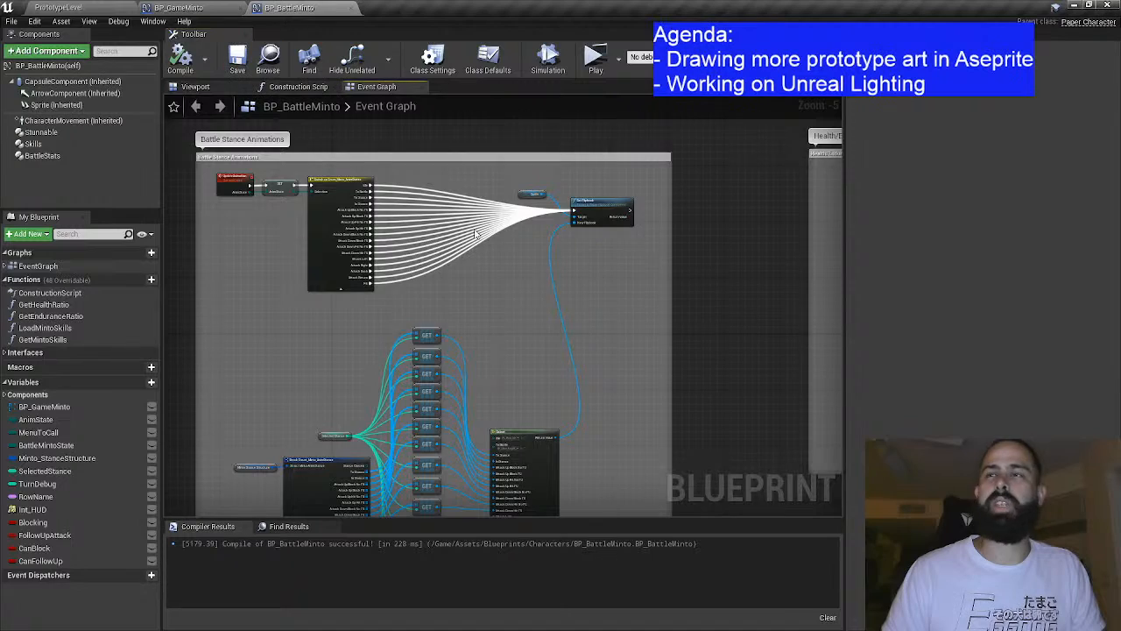
Step: Switch to PrototypeLevel and start a play preview of the game
scroll(536, 307, down, 1)
drag(536, 306, 508, 303)
scroll(508, 303, up, 1)
drag(386, 141, 490, 221)
click(59, 7)
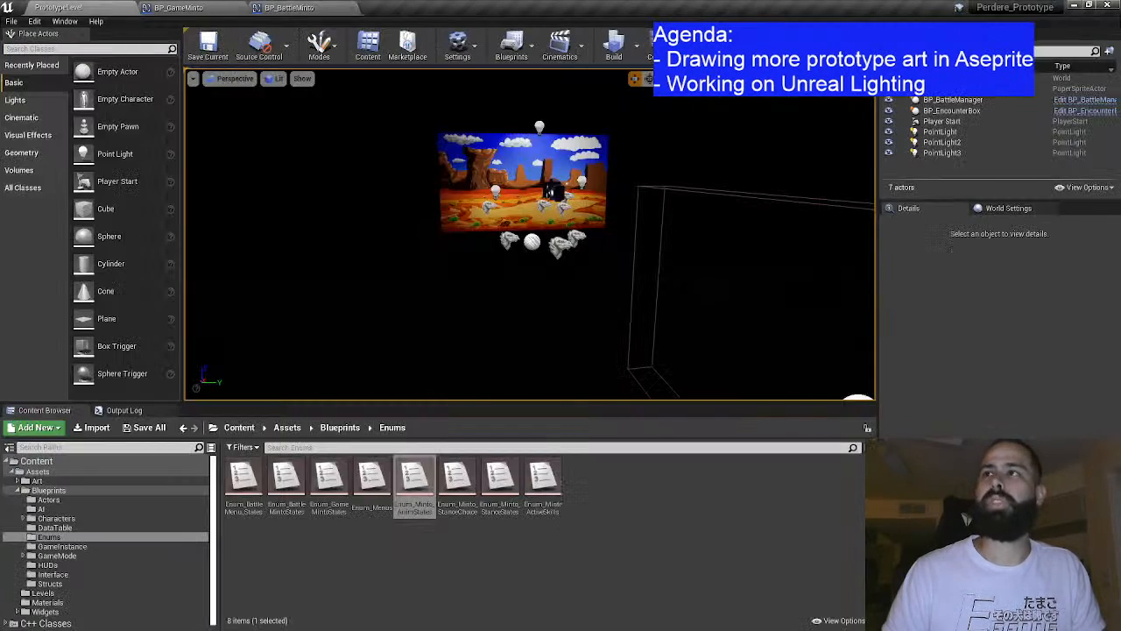
key(alt+p)
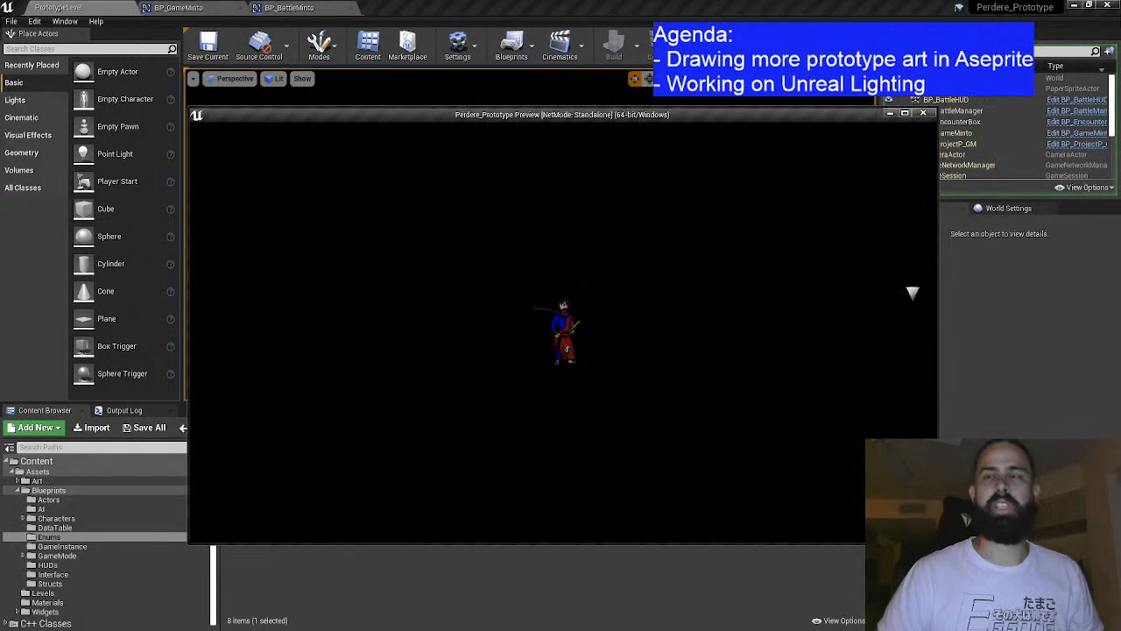
Step: Play a test battle against the three enemies, attacking and blocking as Minto, and end the preview
key(Return)
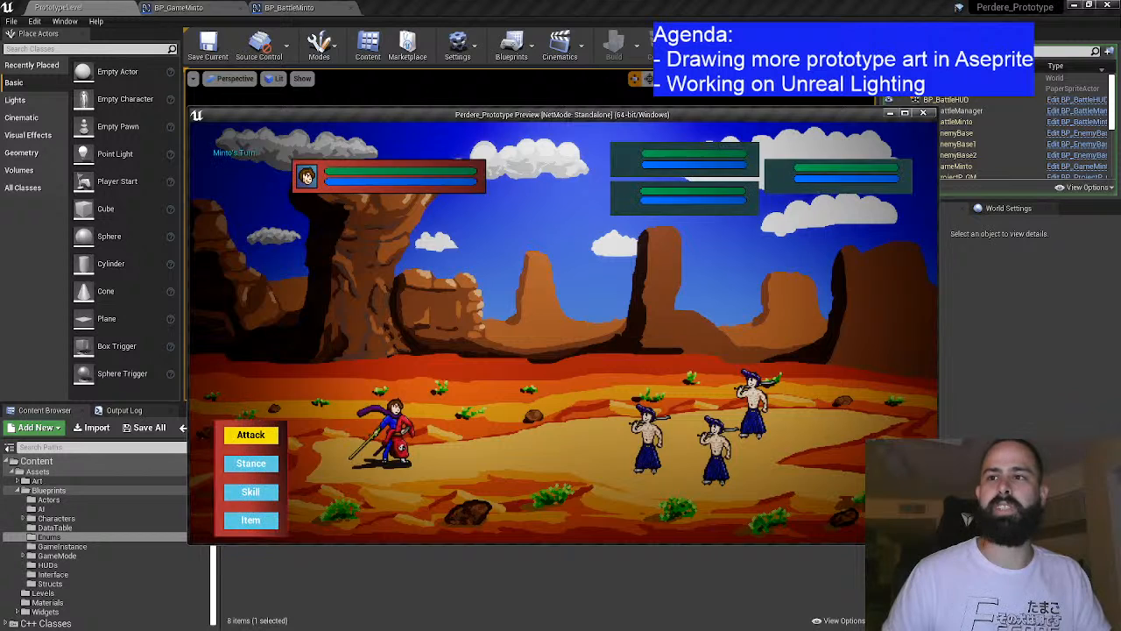
key(Return)
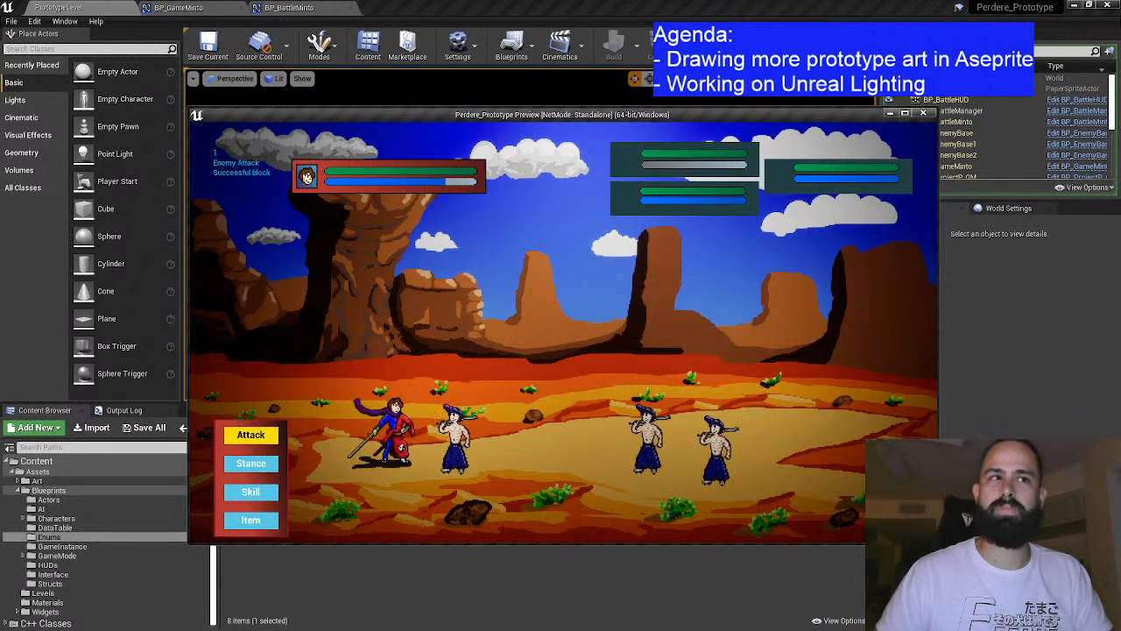
key(space)
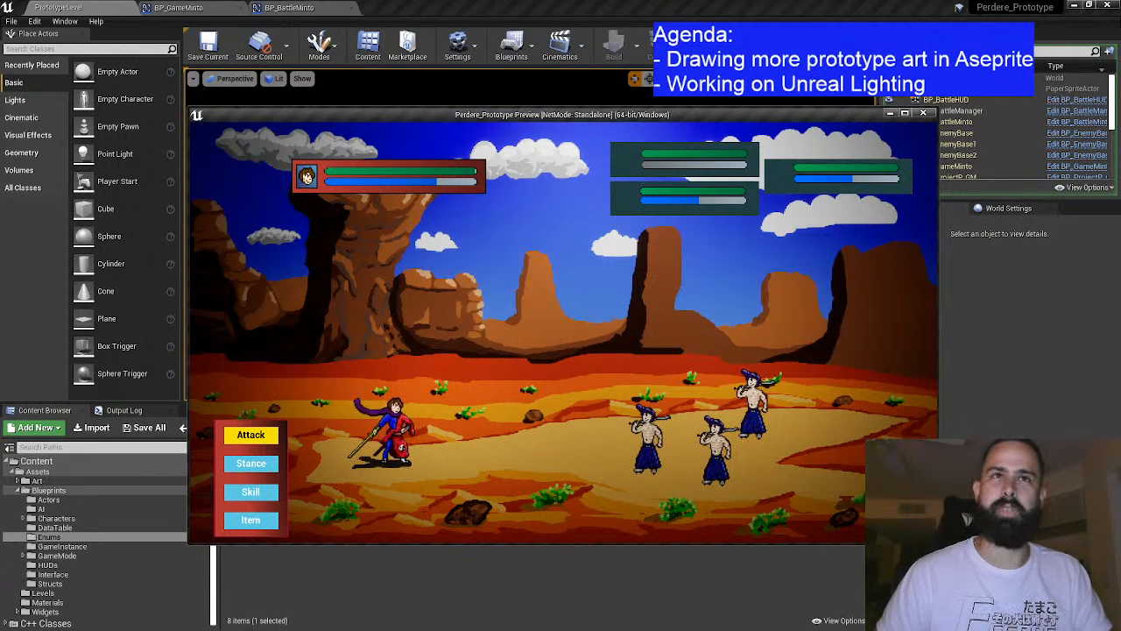
key(Return)
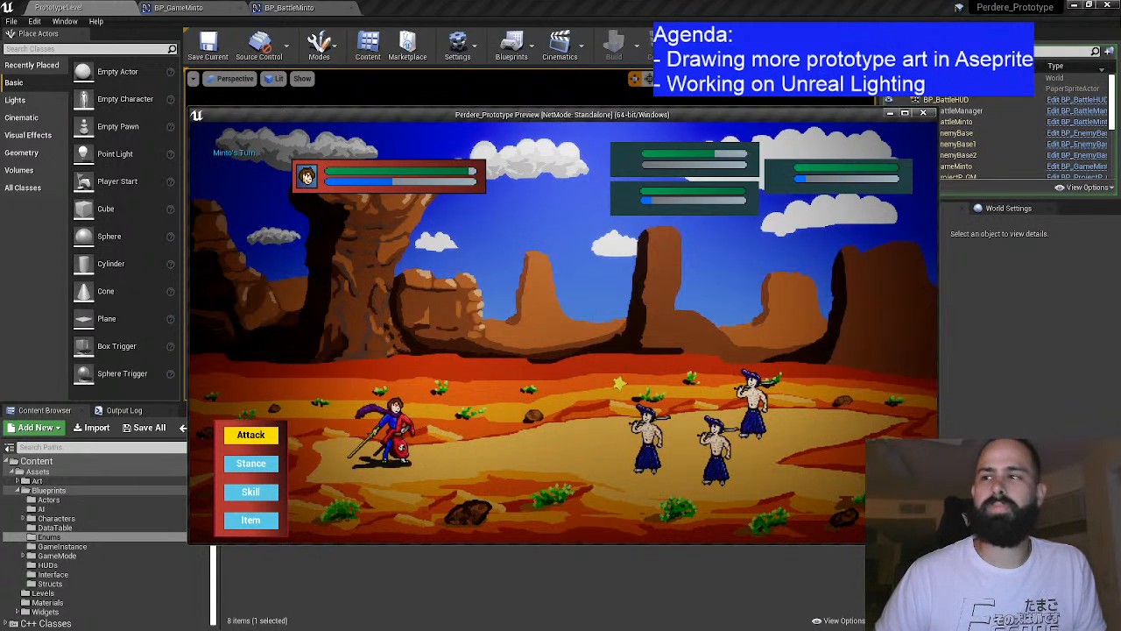
key(Escape)
click(564, 359)
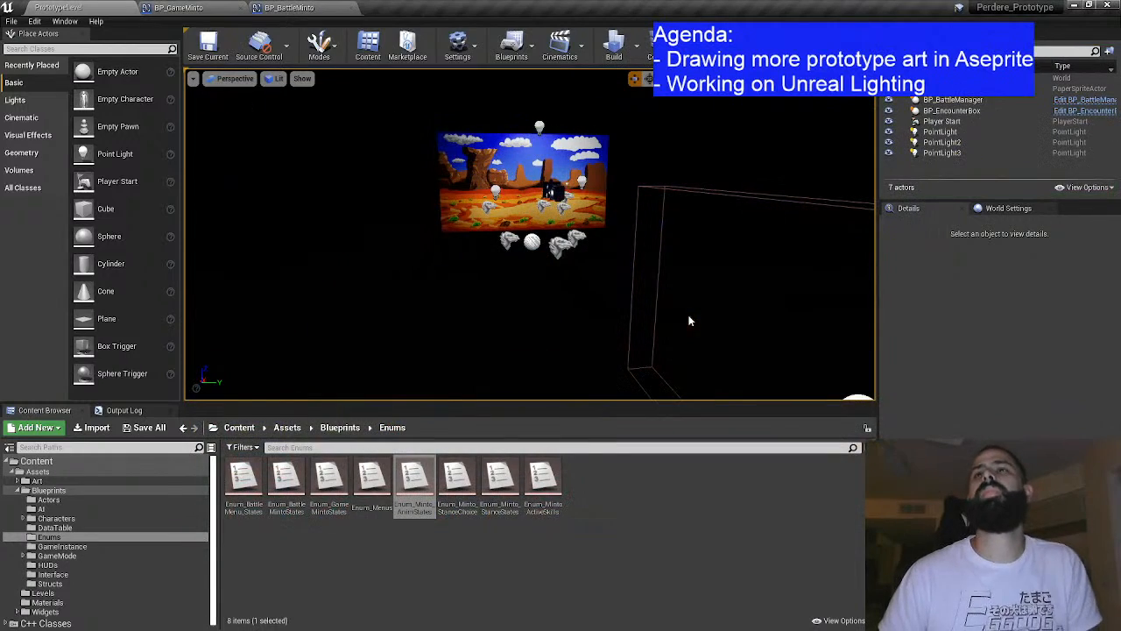
Step: Review the Switch on Enum_Minto_AnimStates outputs in BP_BattleMinto's Battle Stance Animations section and save the blueprint
click(289, 7)
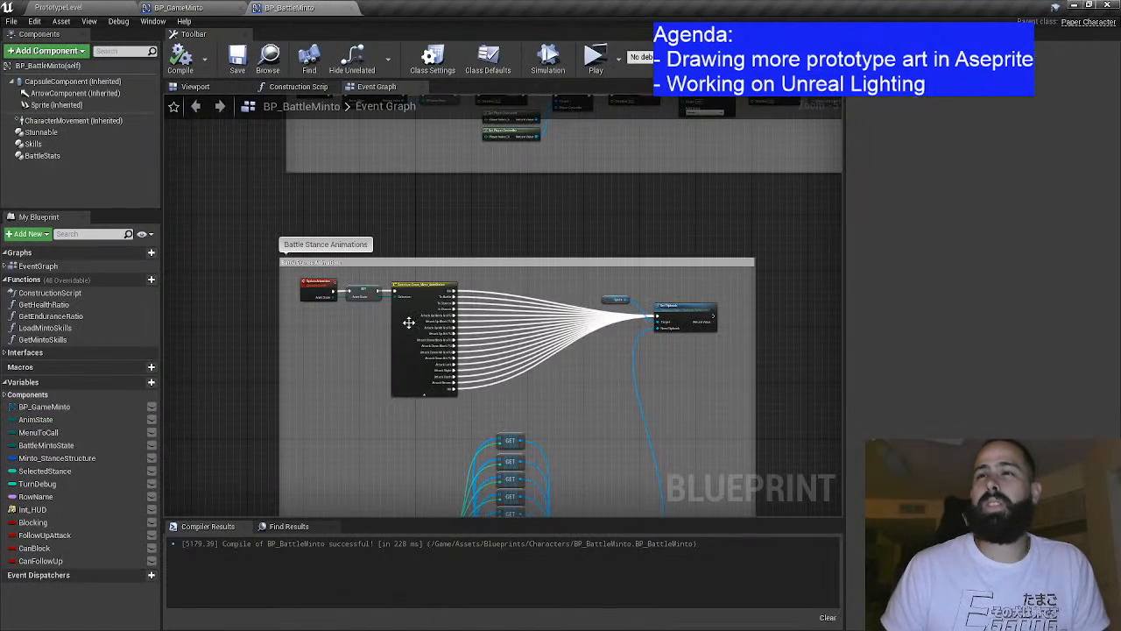
drag(333, 316, 433, 285)
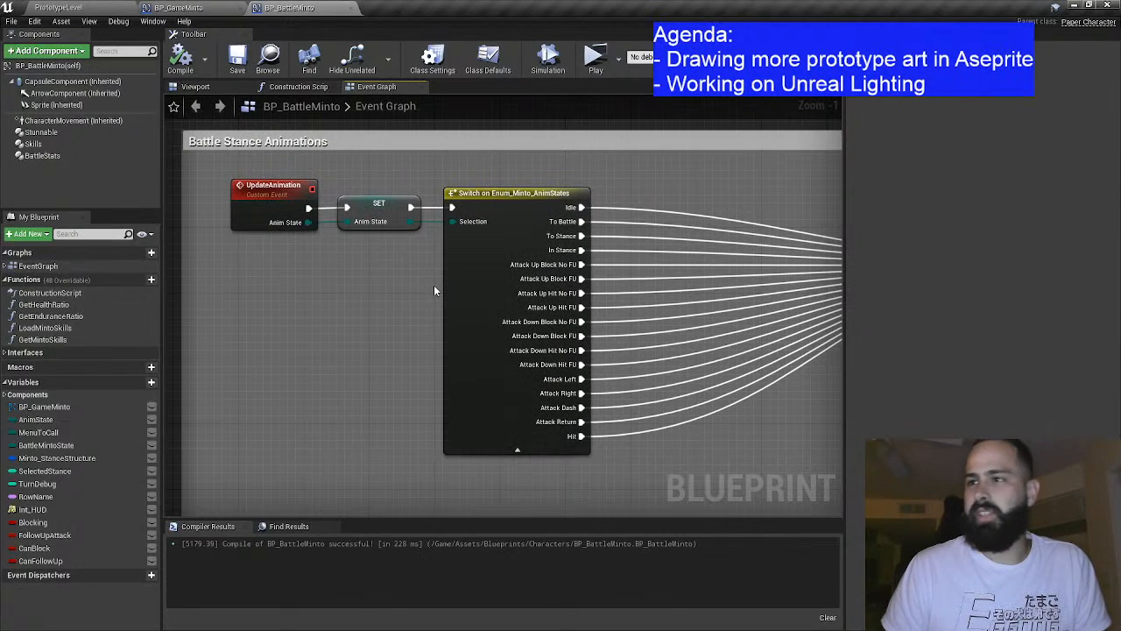
scroll(508, 282, down, 2)
drag(508, 283, 359, 399)
scroll(388, 337, up, 1)
drag(487, 109, 523, 360)
drag(536, 110, 523, 298)
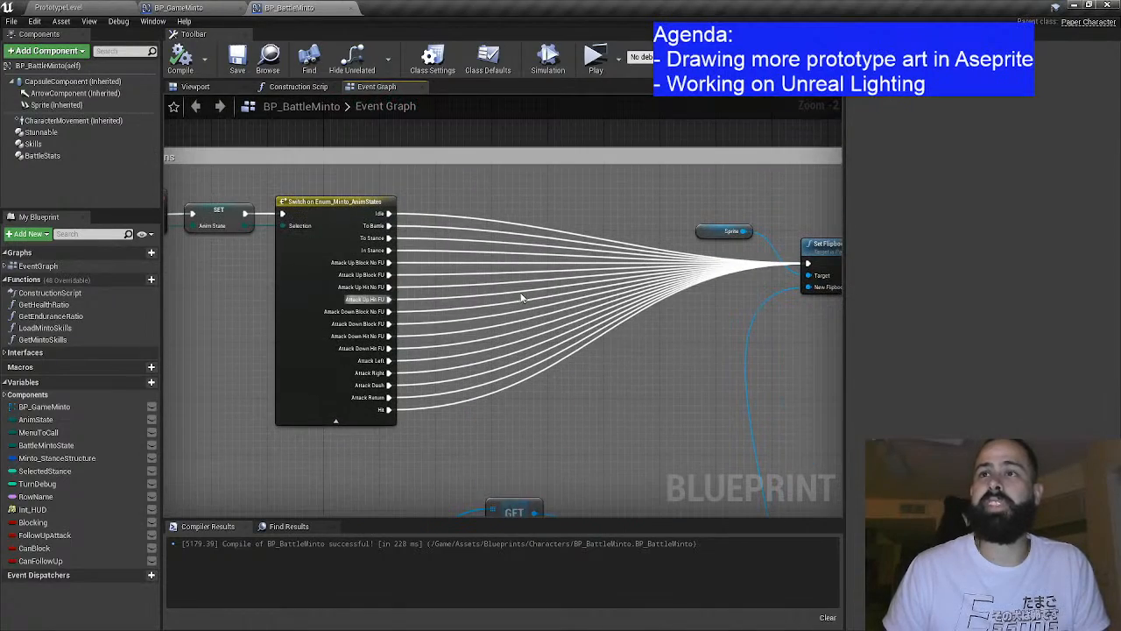
click(236, 58)
Step: Open the BP_BattleHUD blueprint from the HUDs folder of PrototypeLevel's content and view its Event Graph
click(66, 6)
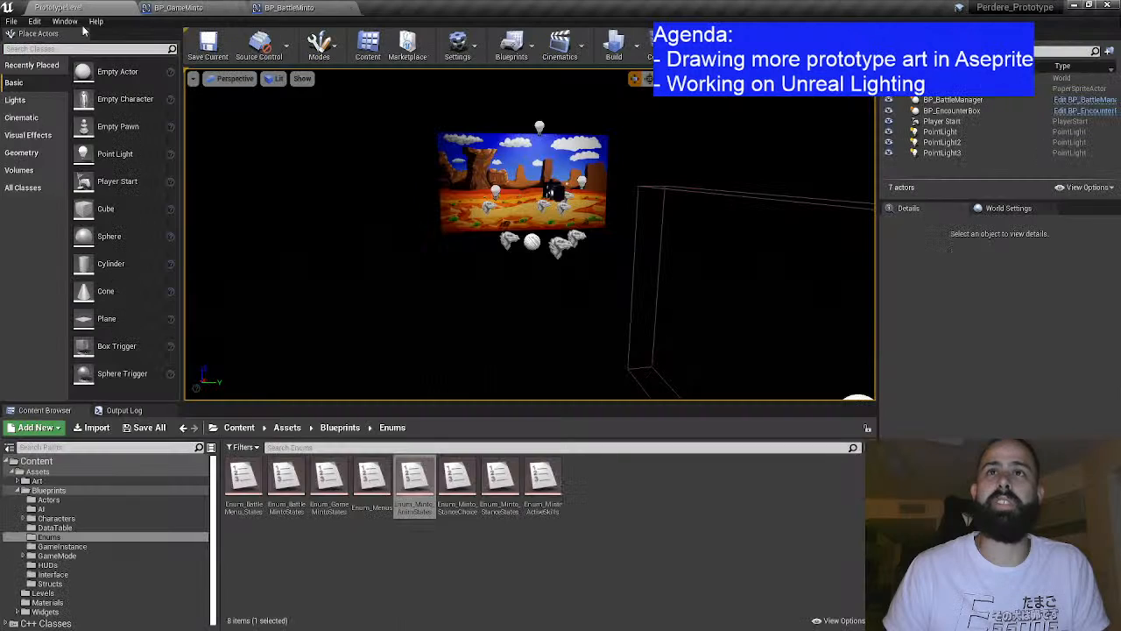
click(92, 566)
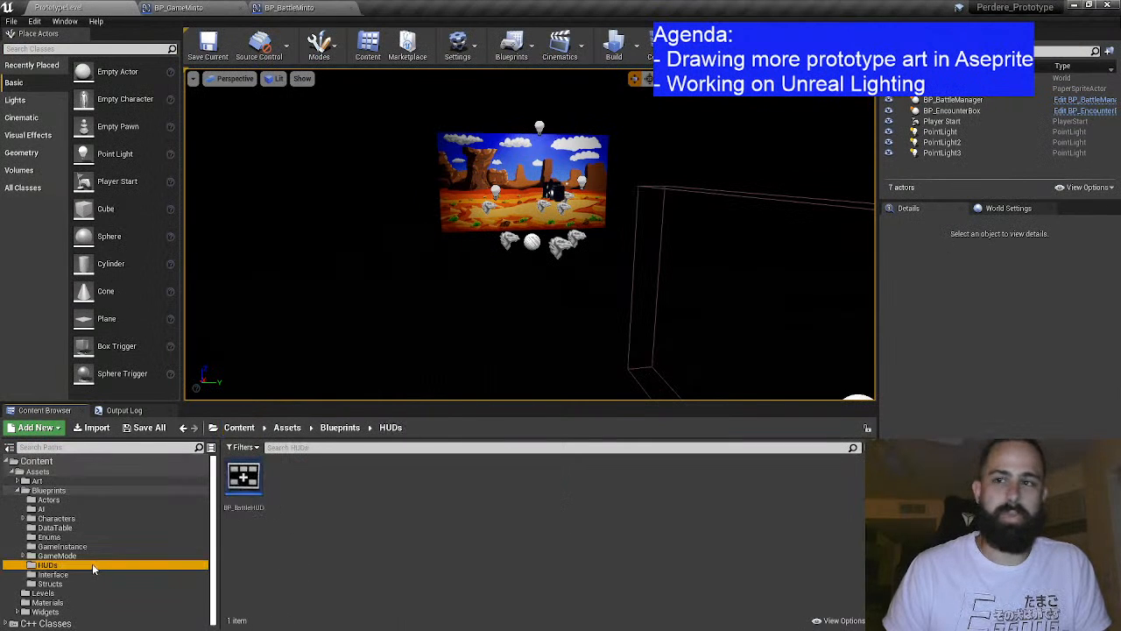
double_click(257, 466)
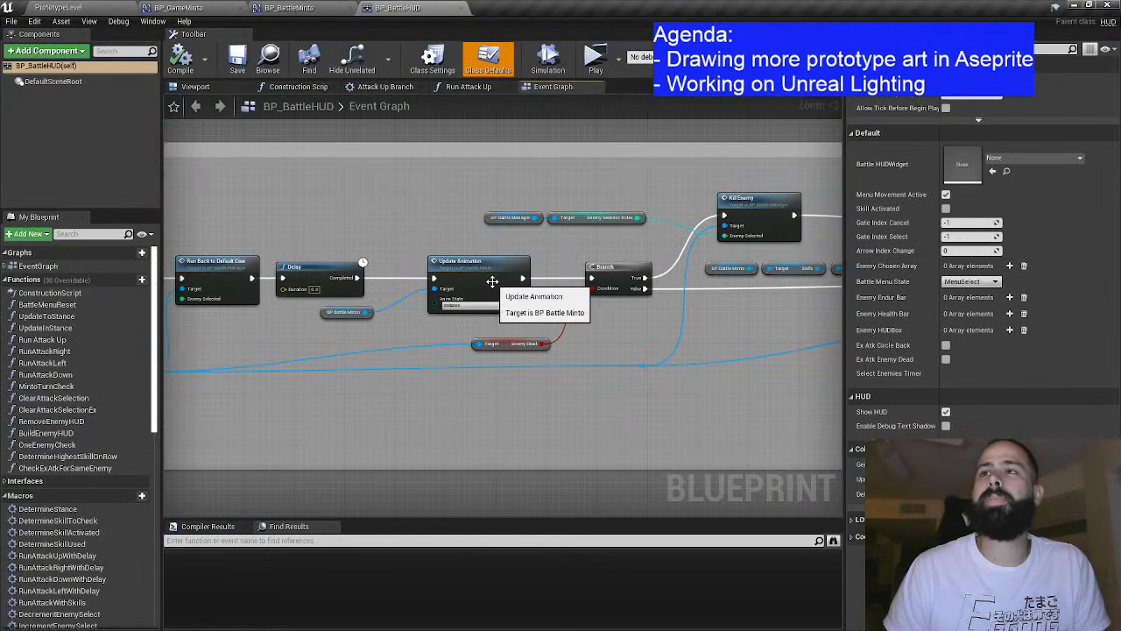
drag(477, 193, 575, 226)
scroll(574, 226, down, 2)
drag(510, 208, 542, 316)
scroll(414, 302, down, 2)
Step: Reorder BP_BattleHUD's open graphs so the Event Graph comes before Attack Up Branch and Run Attack Up
click(468, 86)
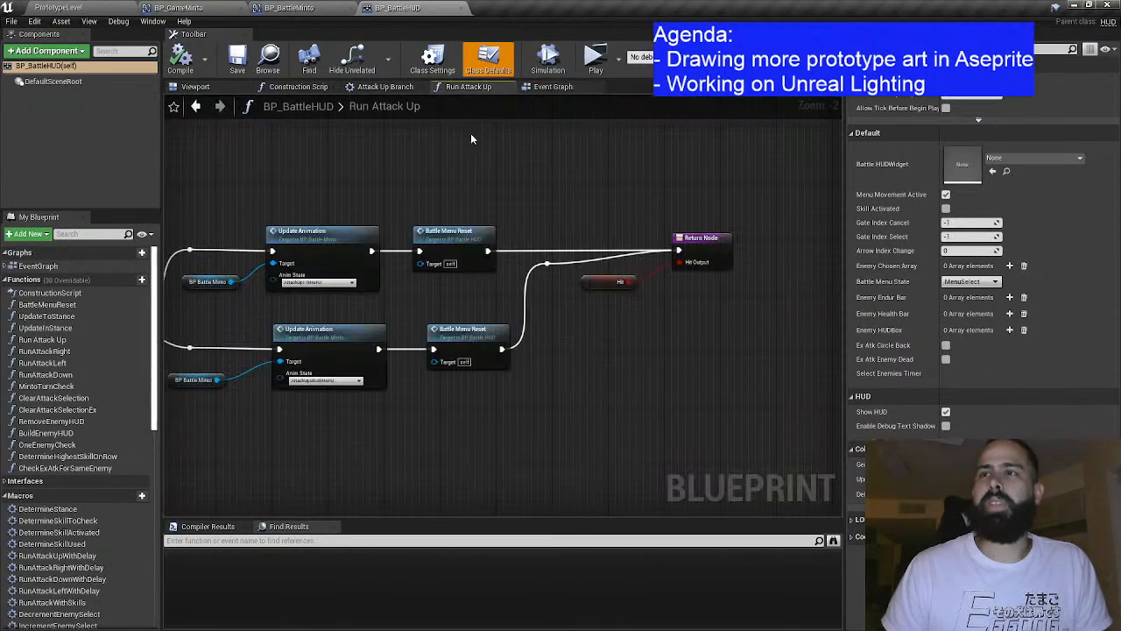
click(388, 88)
drag(501, 90, 525, 88)
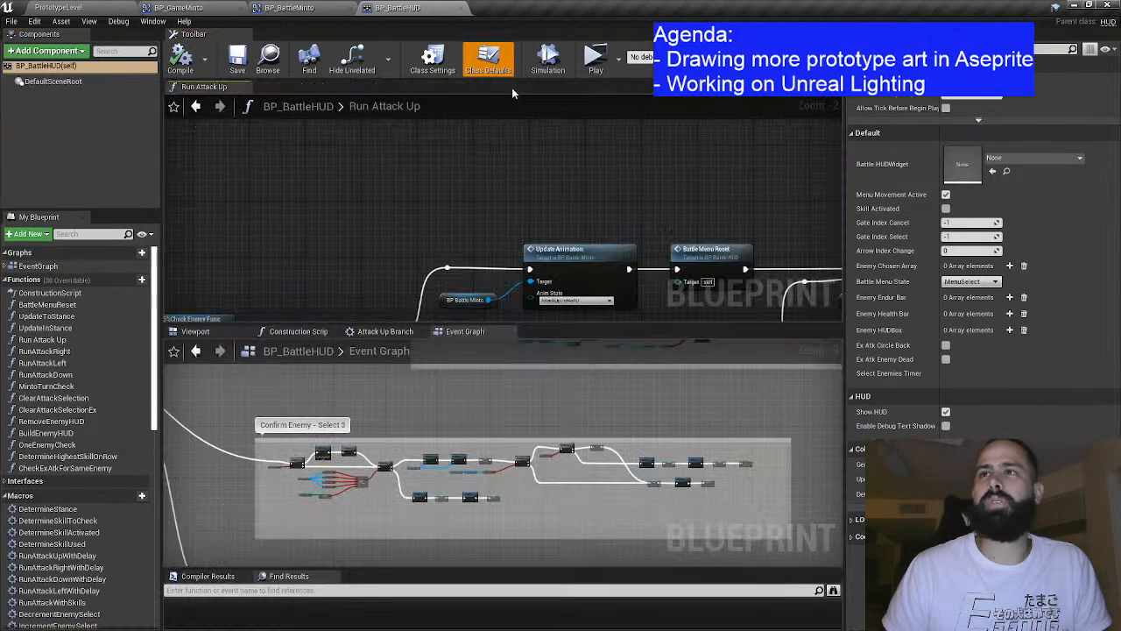
drag(217, 88, 541, 93)
drag(388, 89, 429, 101)
click(404, 89)
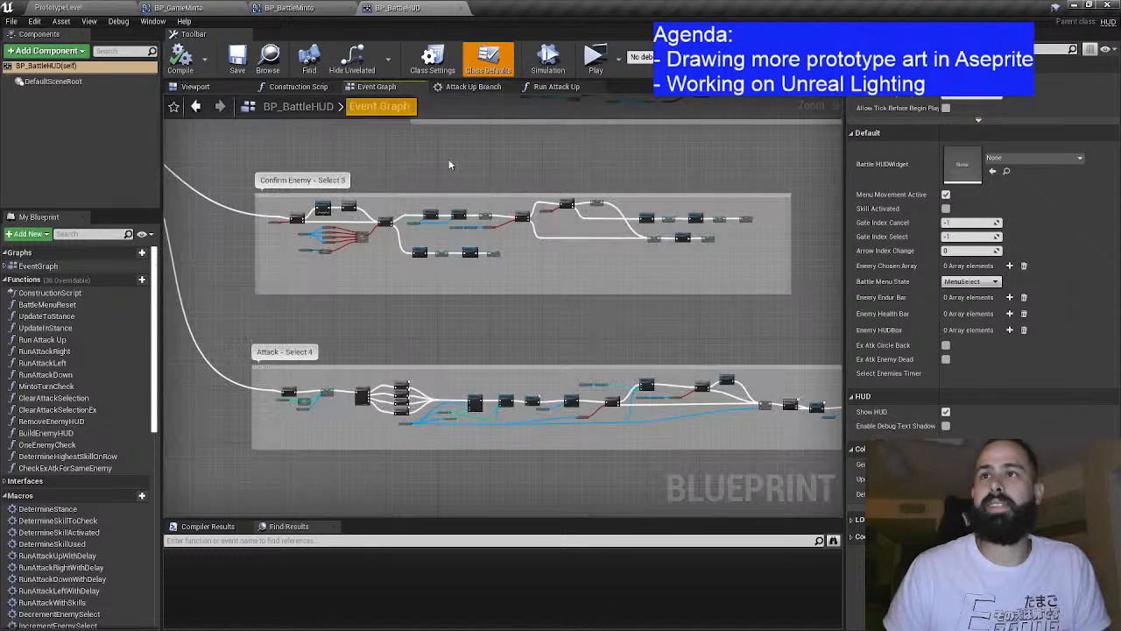
Step: Open the Attack Down Branch macro from the Attack - Select 4 section and place it ahead of Attack Up Branch
scroll(328, 274, up, 6)
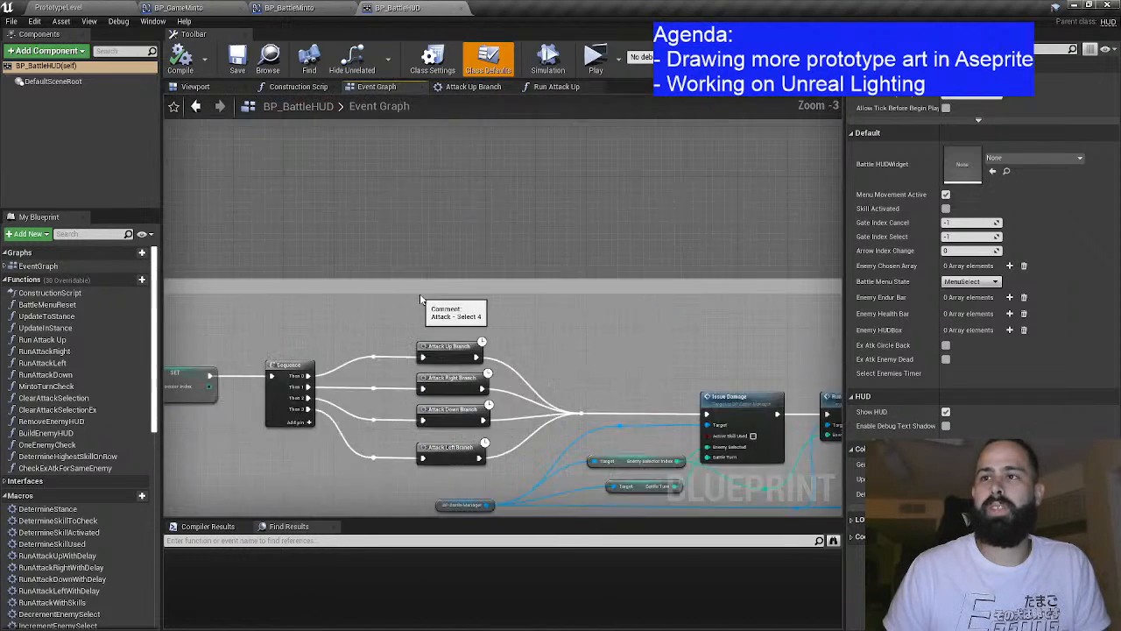
double_click(452, 314)
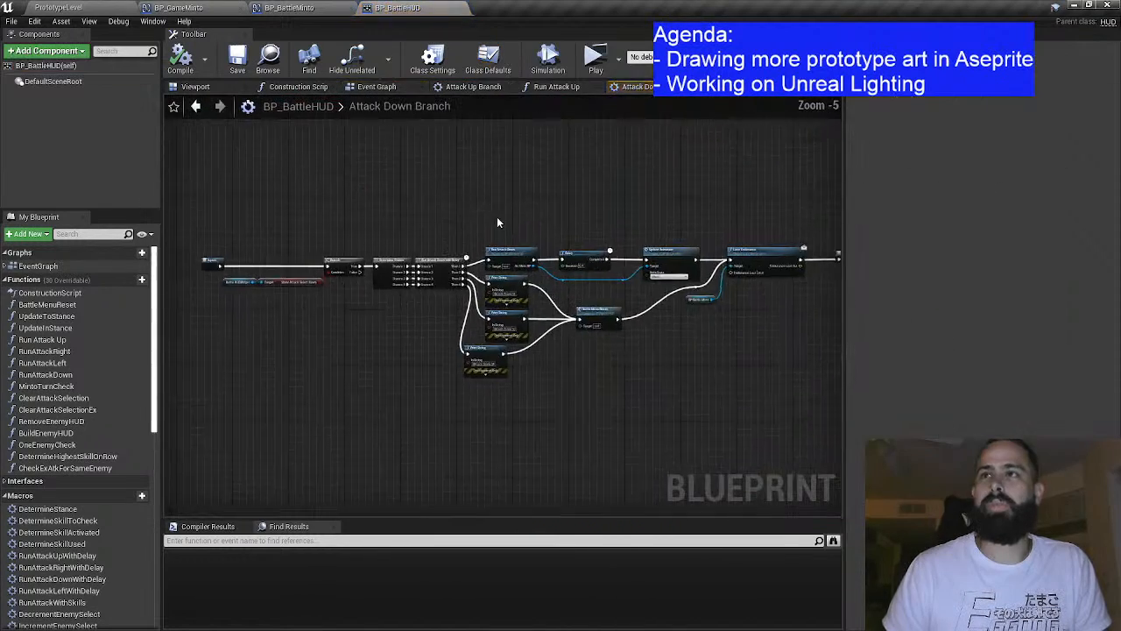
drag(648, 168, 466, 182)
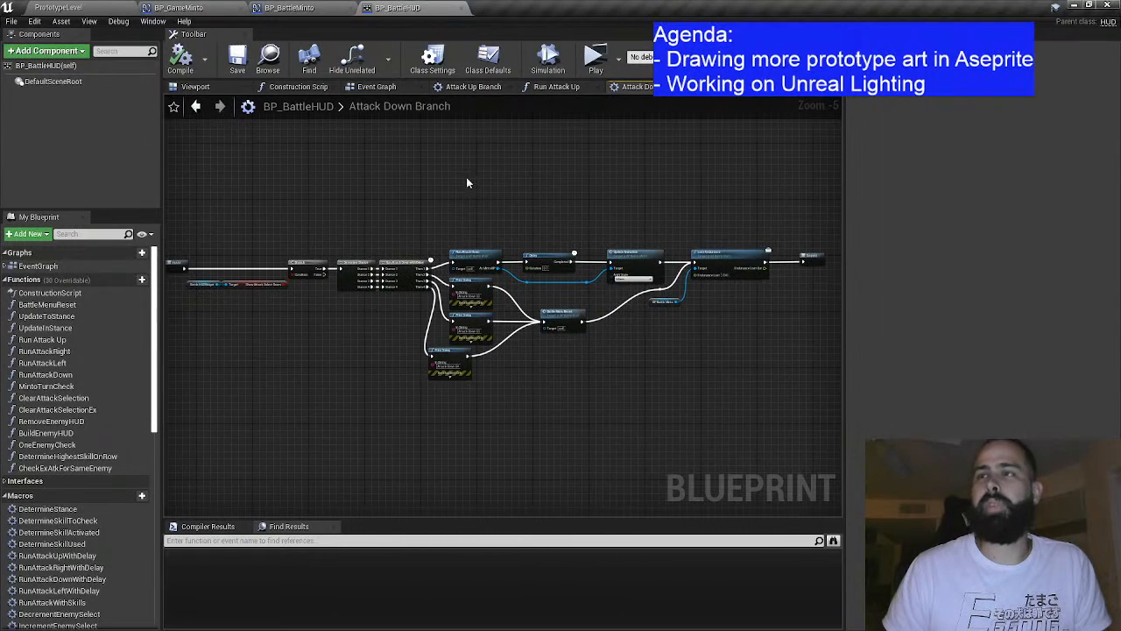
drag(637, 88, 480, 91)
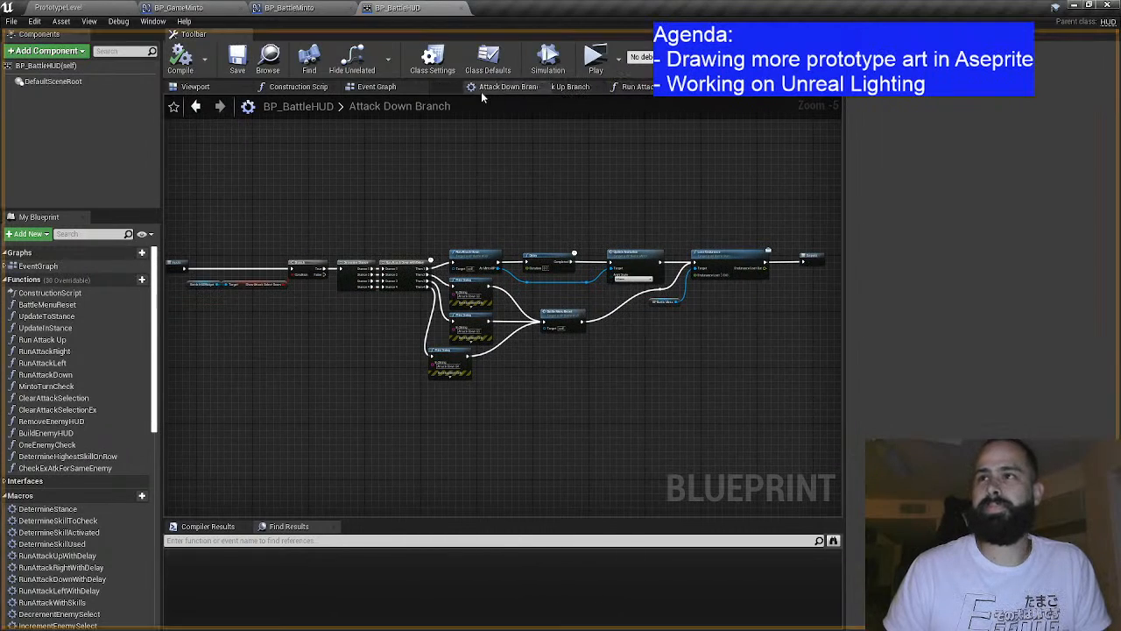
Step: Compare the node layouts of the Attack Up Branch and Attack Down Branch macros
click(545, 87)
scroll(399, 191, down, 5)
drag(399, 191, 755, 210)
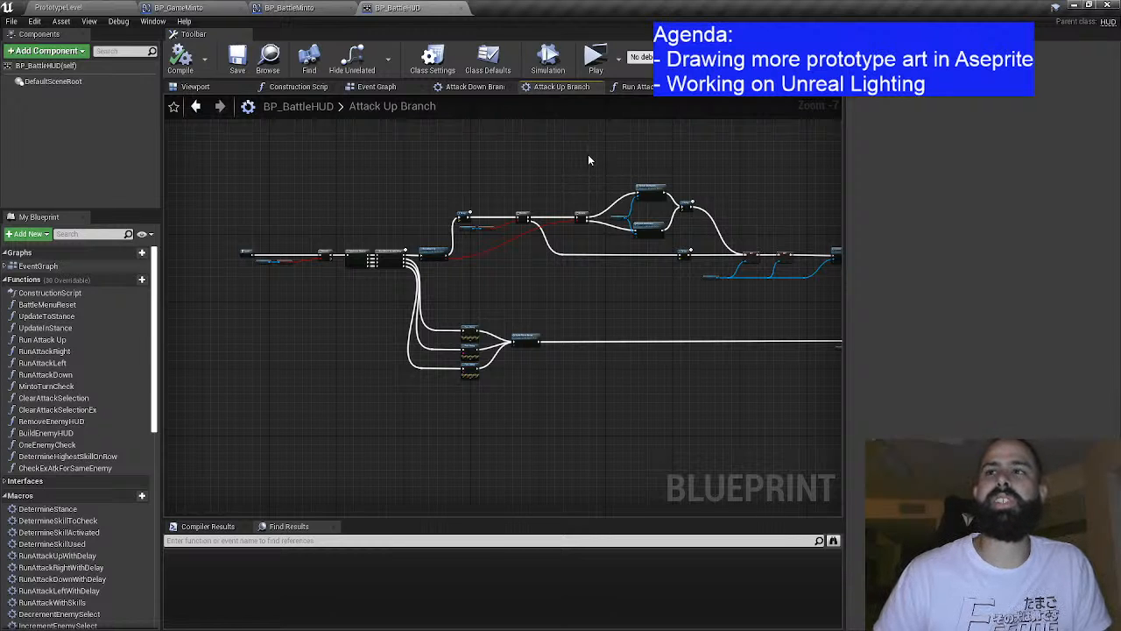
click(473, 87)
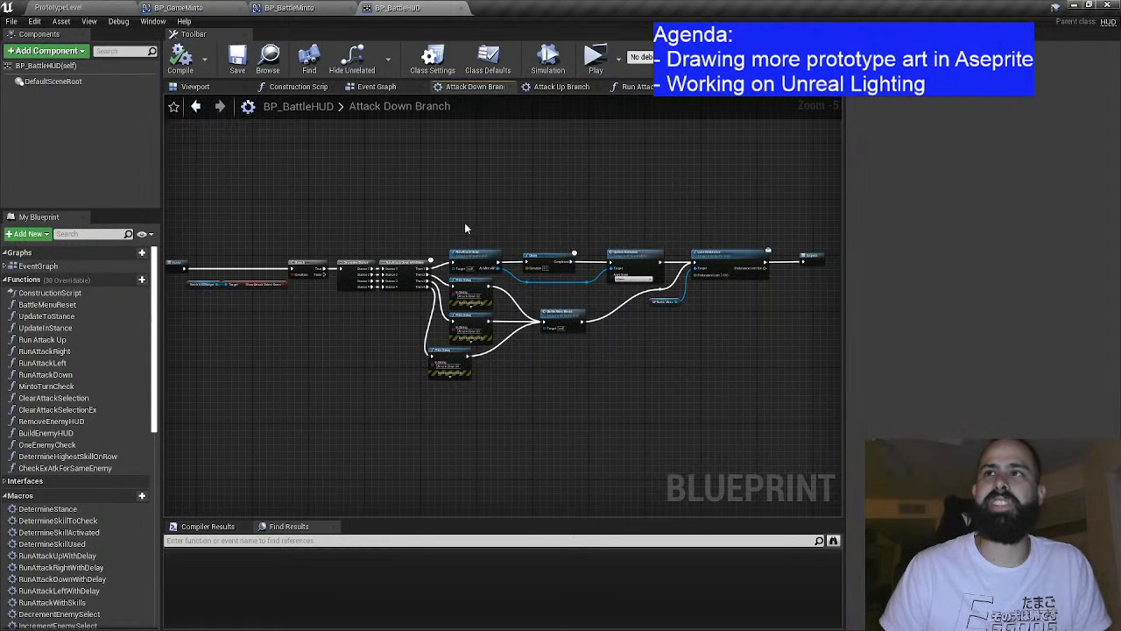
click(558, 87)
click(473, 87)
scroll(442, 223, up, 3)
drag(689, 206, 441, 226)
click(558, 87)
scroll(365, 278, up, 2)
scroll(421, 262, up, 3)
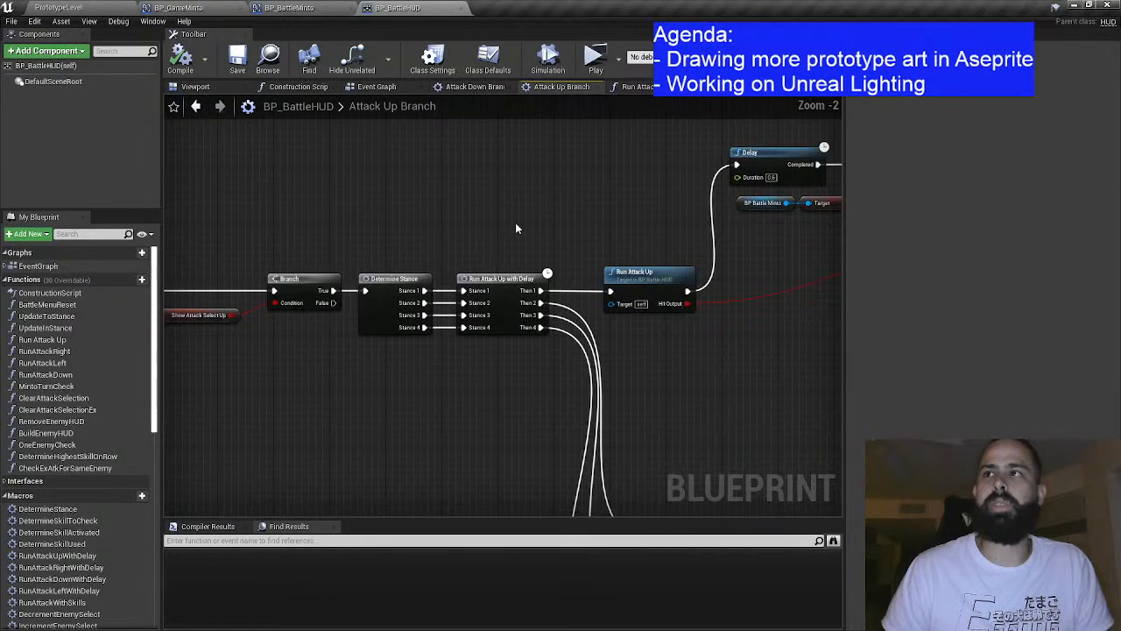
Step: Open the Run Attack Up with Delay macro from Attack Up Branch and examine its four stance chains
drag(560, 230, 469, 211)
double_click(447, 248)
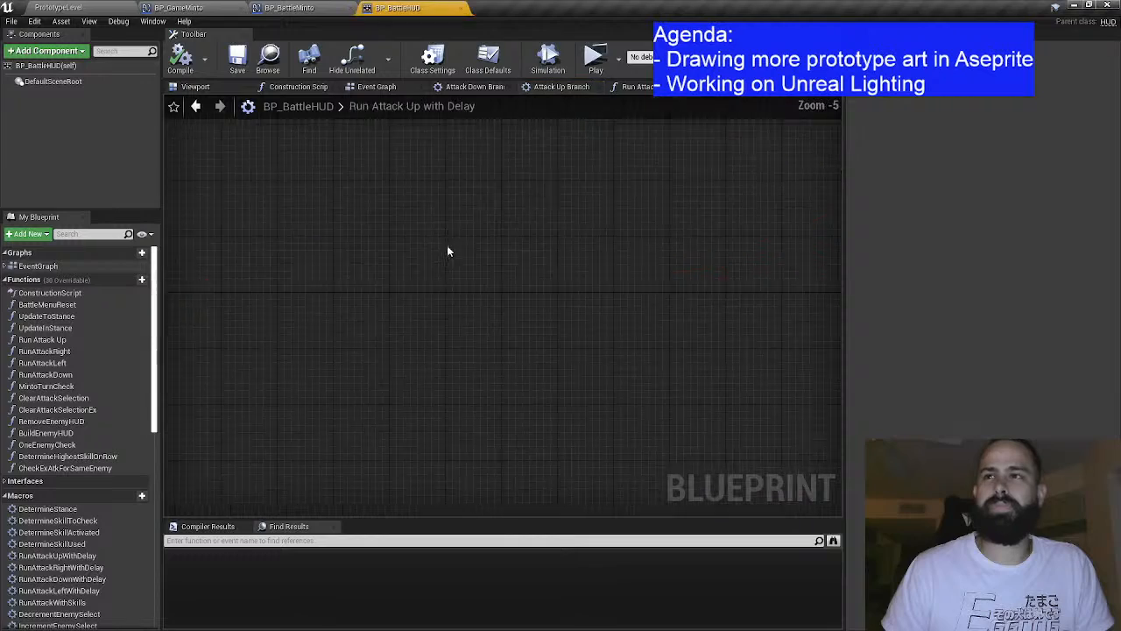
scroll(501, 198, up, 1)
scroll(503, 201, down, 2)
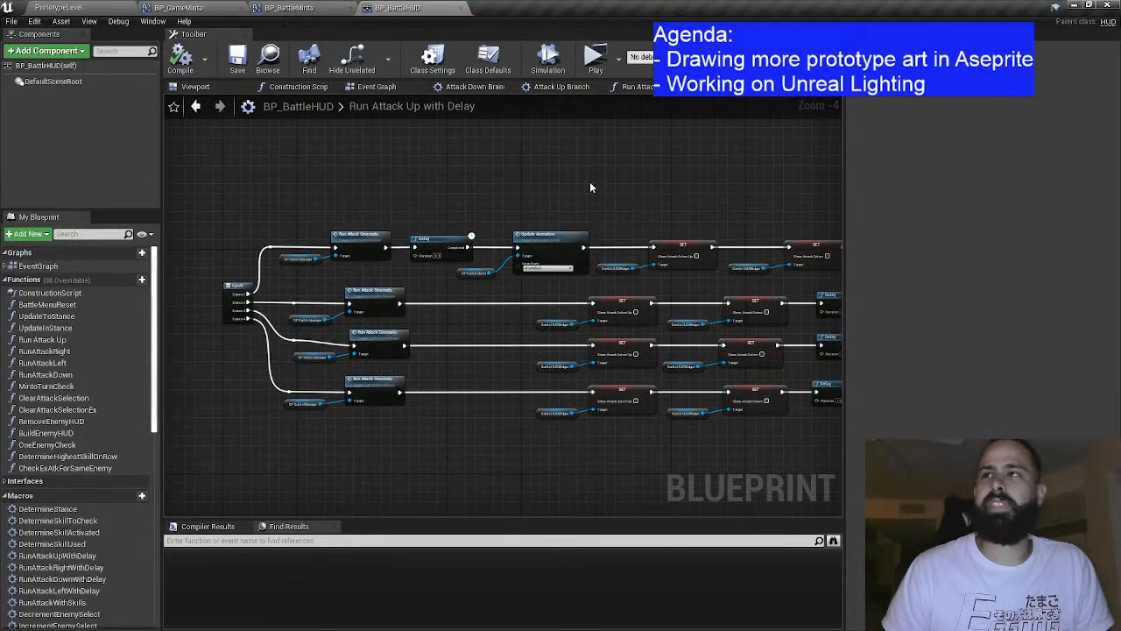
scroll(396, 196, up, 2)
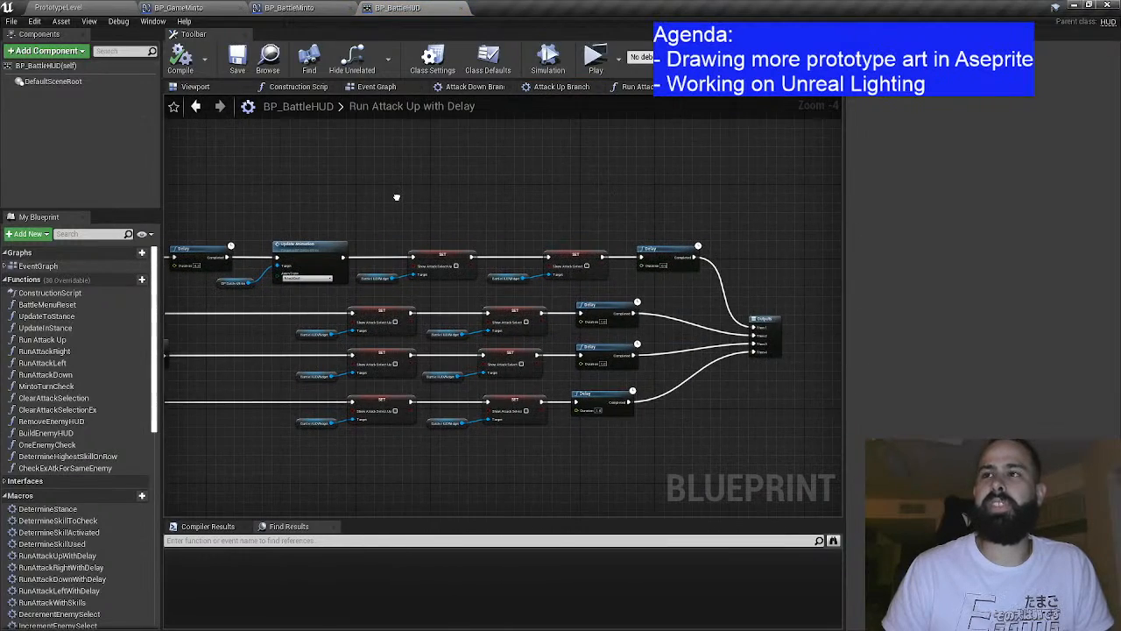
drag(396, 196, 625, 173)
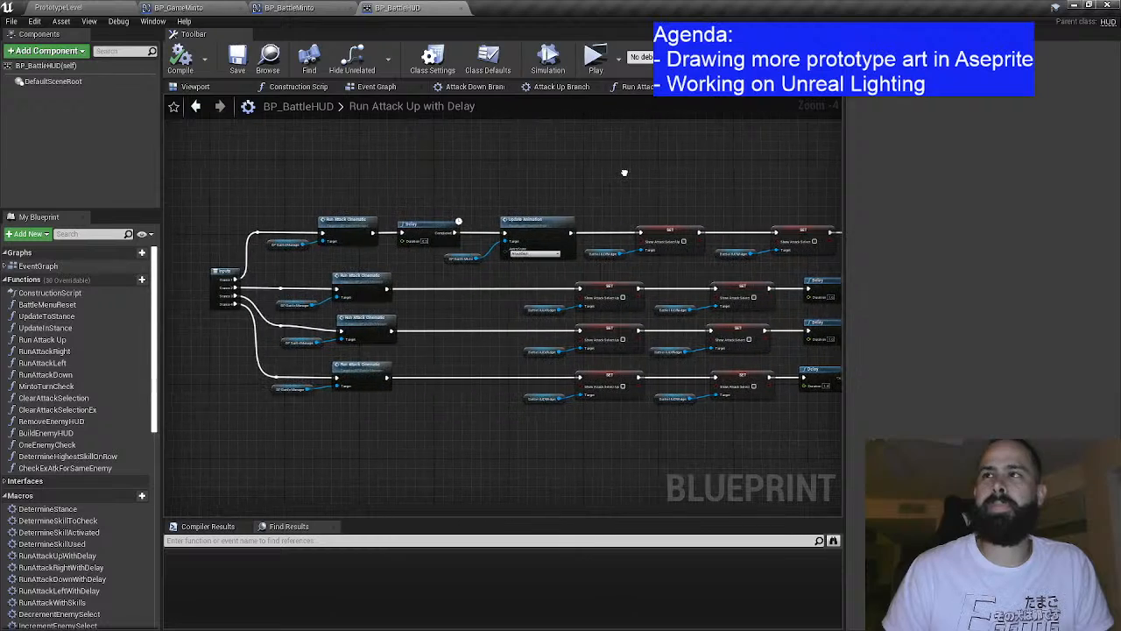
scroll(495, 180, down, 1)
scroll(537, 198, up, 1)
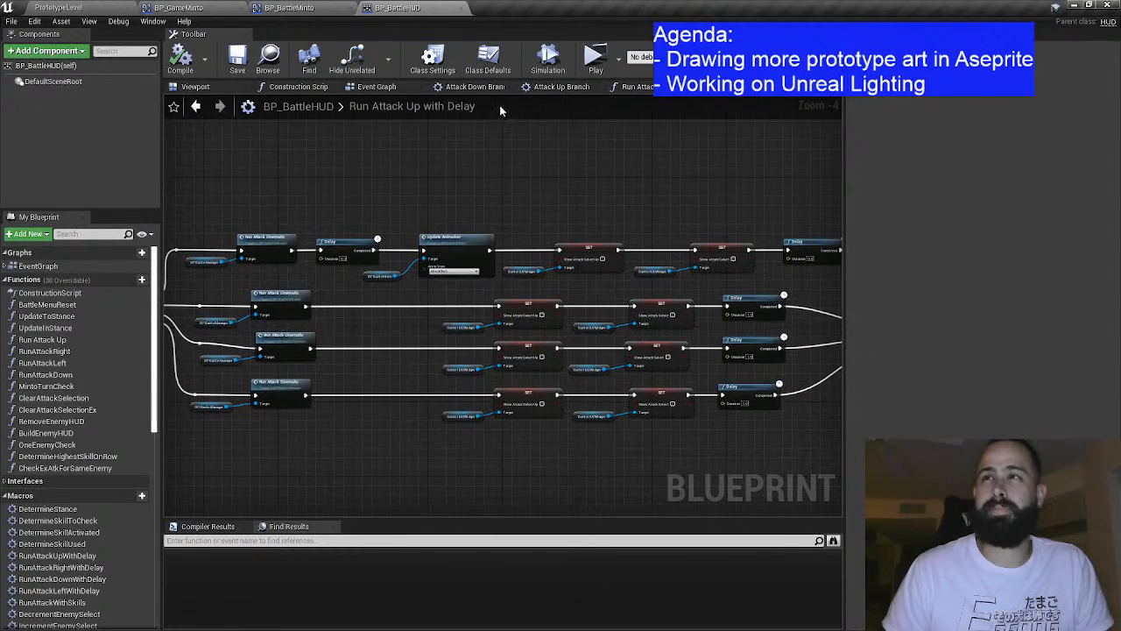
Step: Compare the Inputs, Branch and Determine Stance nodes at the start of the Attack Up and Attack Down branches
click(488, 88)
click(560, 87)
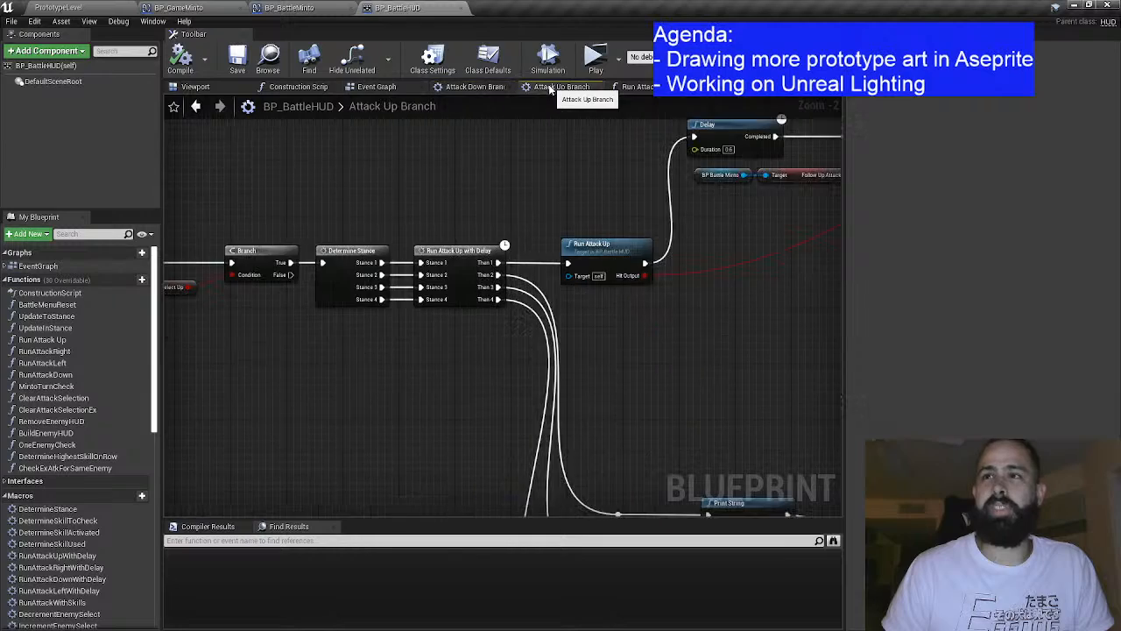
scroll(536, 207, down, 3)
scroll(536, 208, up, 2)
drag(536, 207, 636, 176)
click(478, 91)
drag(546, 179, 646, 170)
click(557, 88)
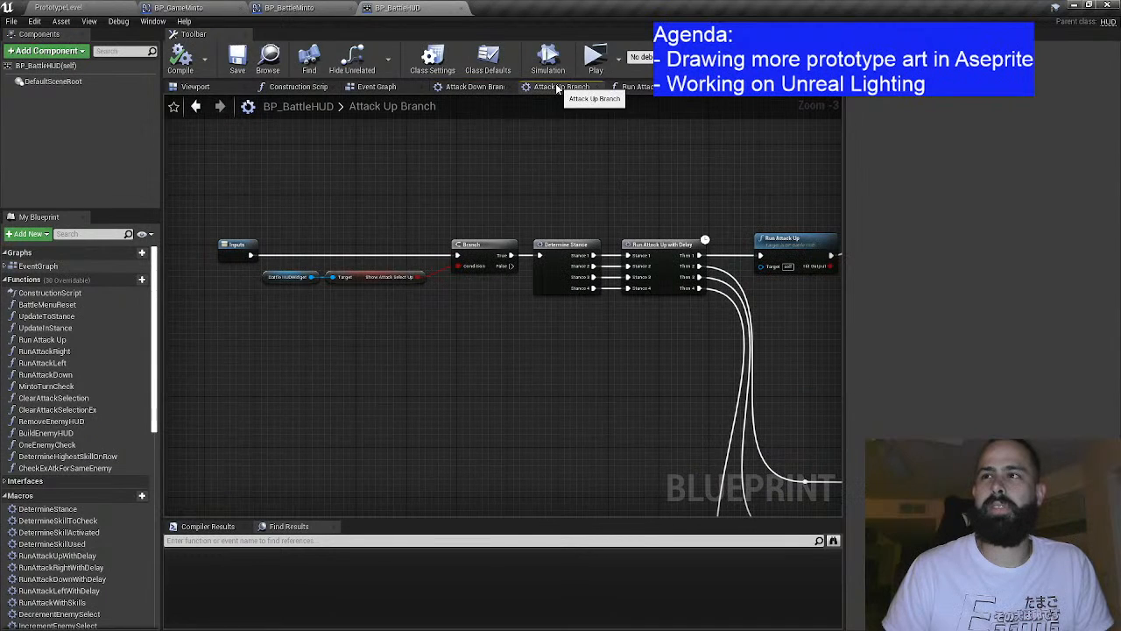
click(474, 91)
click(543, 89)
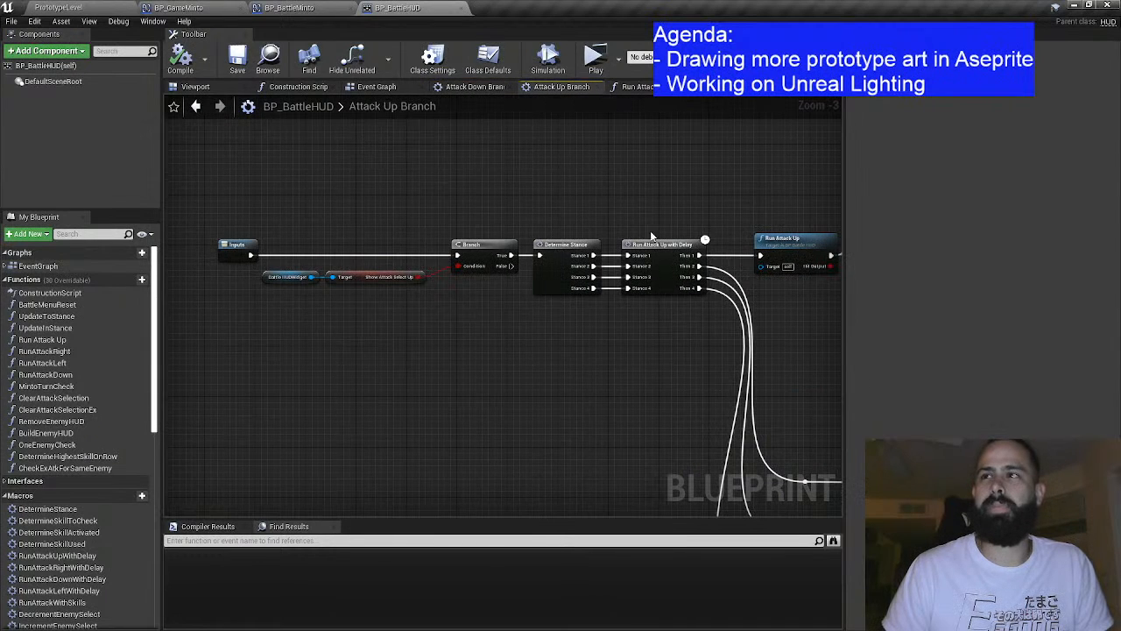
Step: Open the Run Attack Up with Delay and Run Attack Down with Delay macros from their respective branches
double_click(680, 244)
click(481, 89)
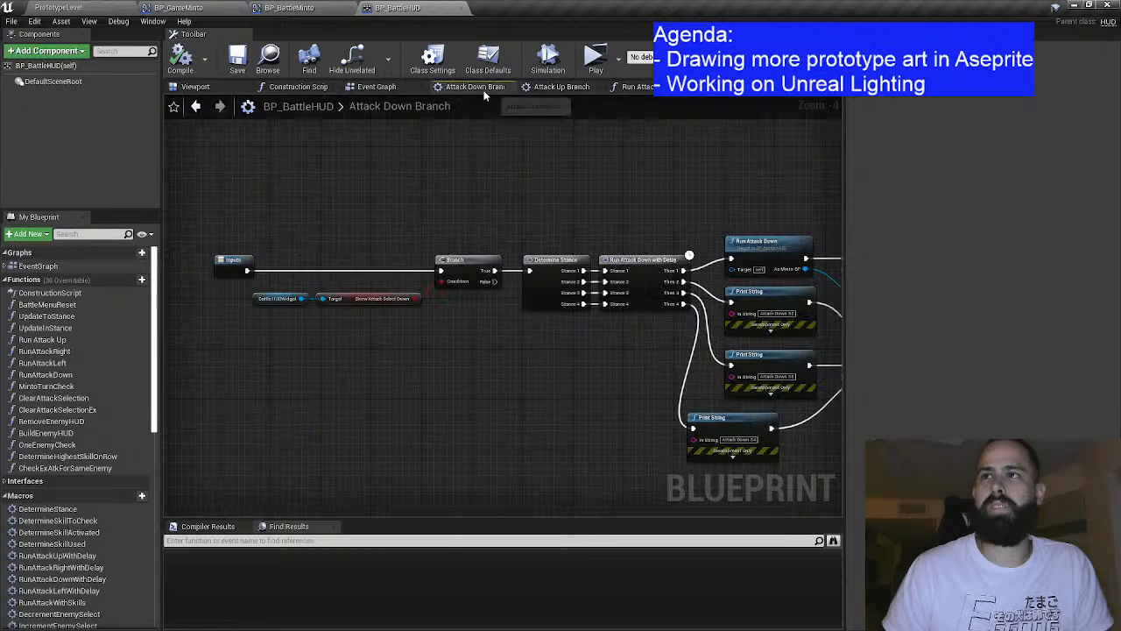
double_click(649, 257)
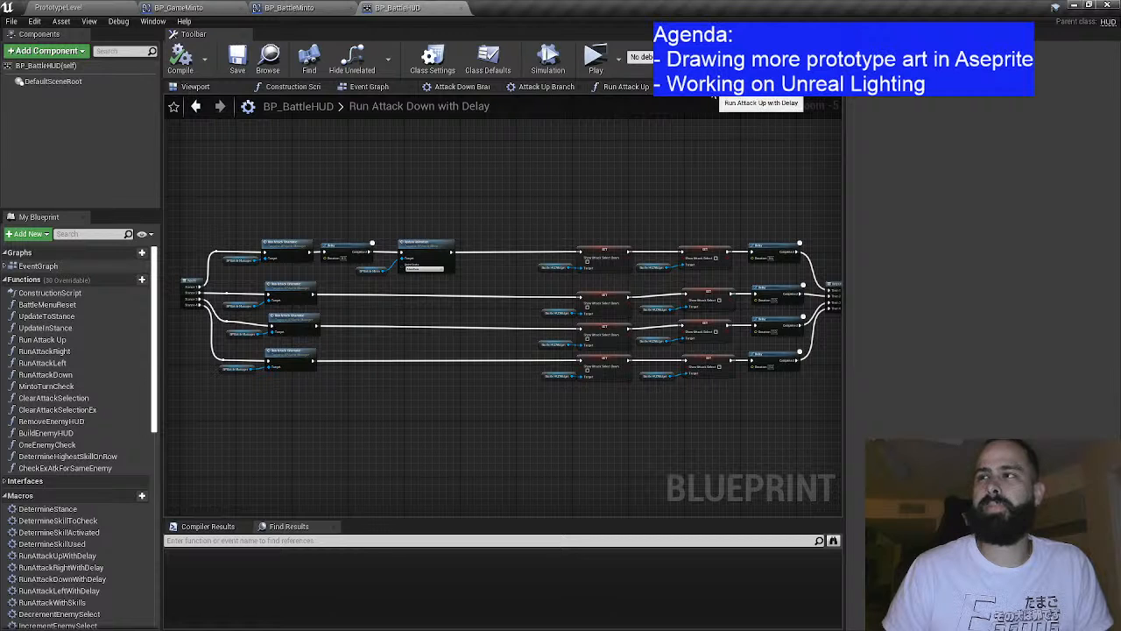
Step: Compare the cinematic, delay and animation update chains of Run Attack Up with Delay and Run Attack Down with Delay
click(724, 91)
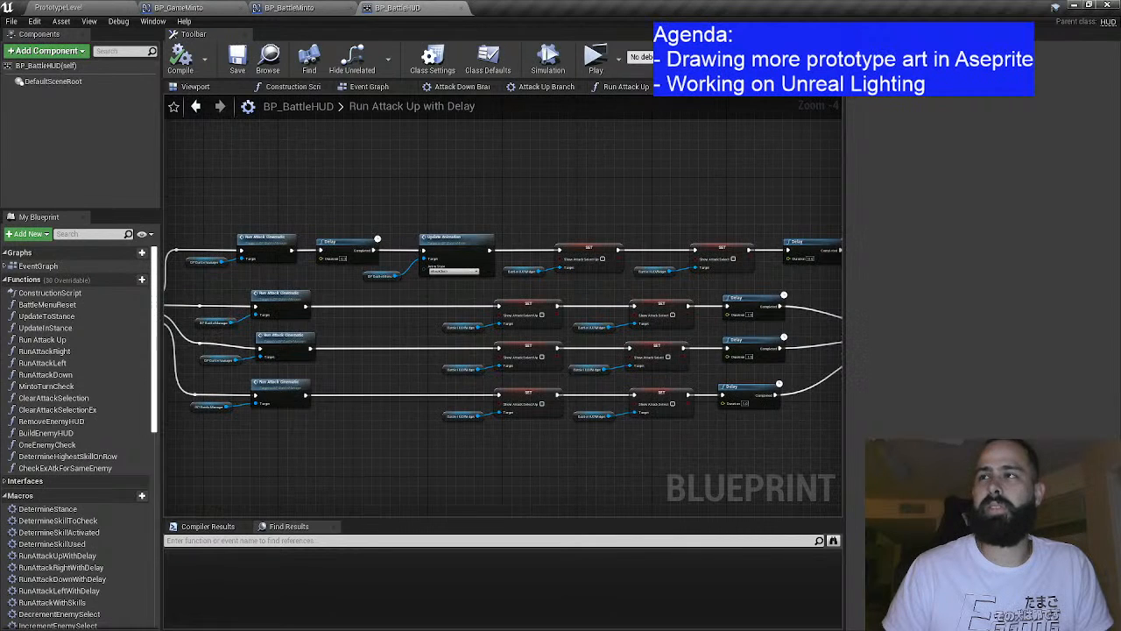
click(784, 87)
scroll(601, 190, down, 2)
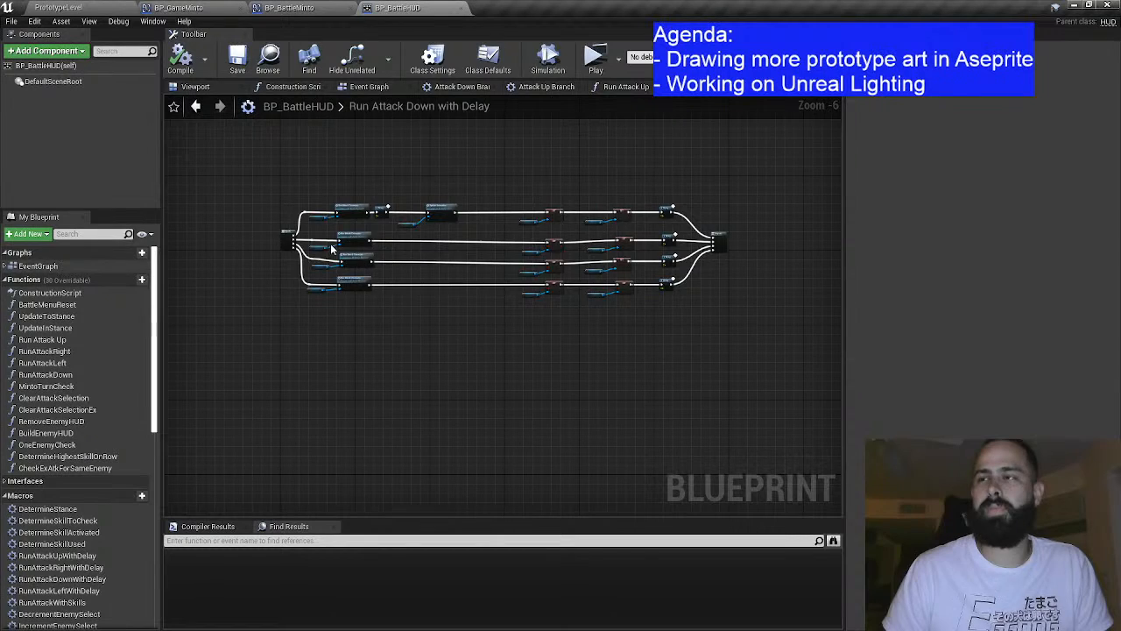
click(723, 91)
scroll(724, 124, down, 1)
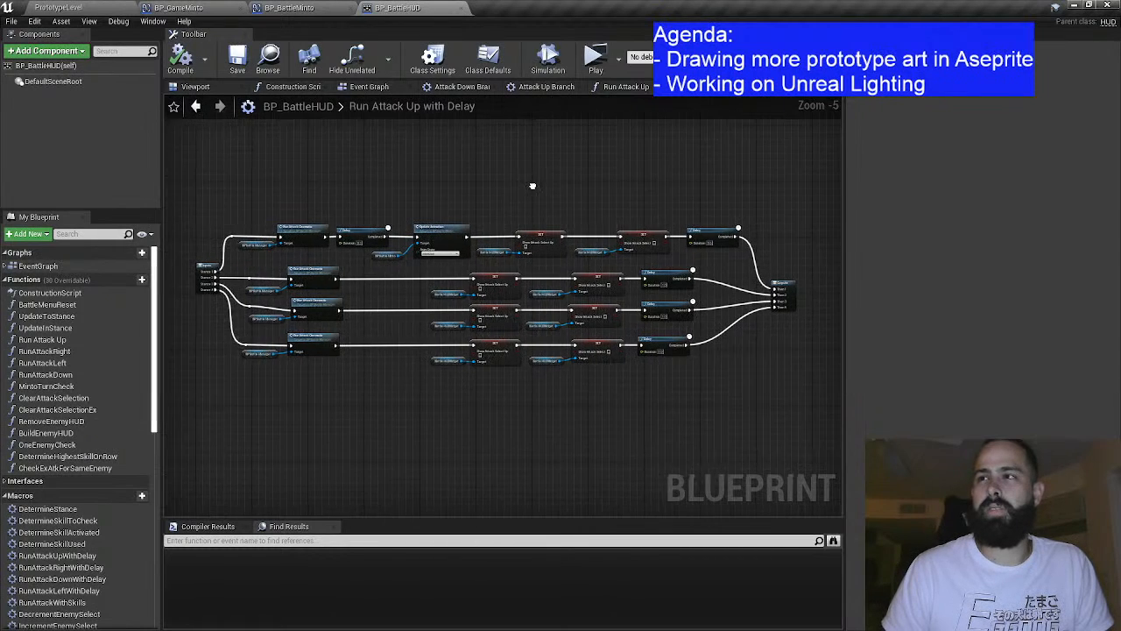
click(784, 87)
scroll(484, 241, up, 1)
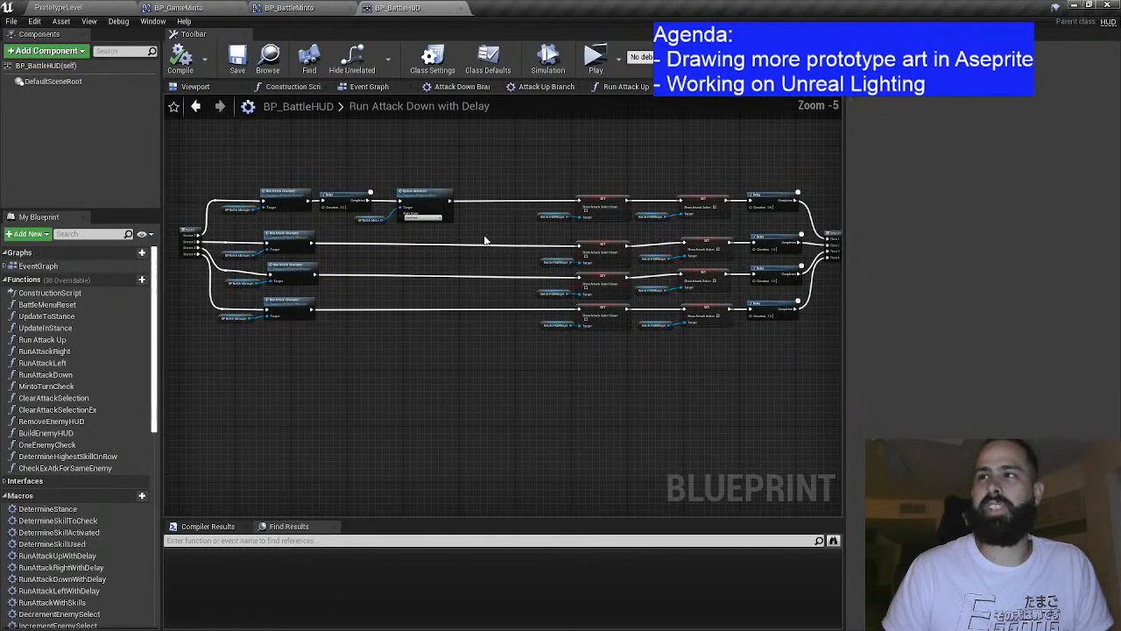
Step: Move the Stance 2, 3 and 4 node chains in Run Attack Down with Delay lower, clear of the Stance 1 chain
drag(211, 242, 770, 428)
click(643, 300)
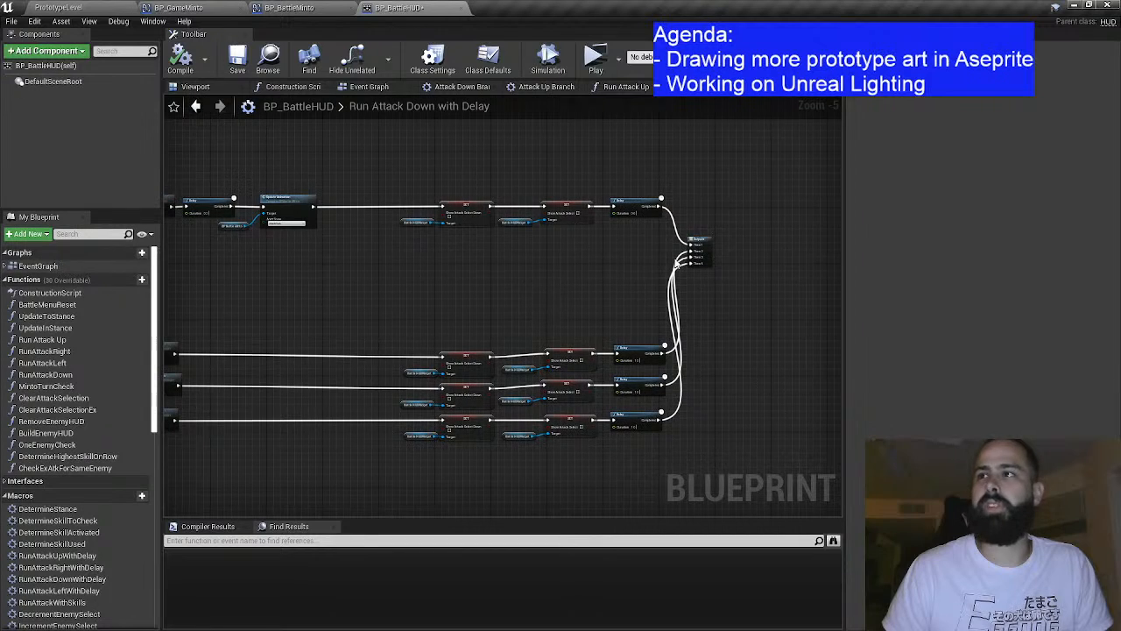
drag(681, 251, 802, 251)
drag(545, 244, 632, 252)
click(288, 283)
drag(288, 282, 803, 300)
Step: Compare the Stance 1 cinematic, Delay and Update Animation settings of Run Attack Up with Delay against those of Run Attack Down with Delay
click(625, 85)
scroll(383, 240, up, 3)
drag(304, 222, 407, 262)
scroll(407, 264, up, 1)
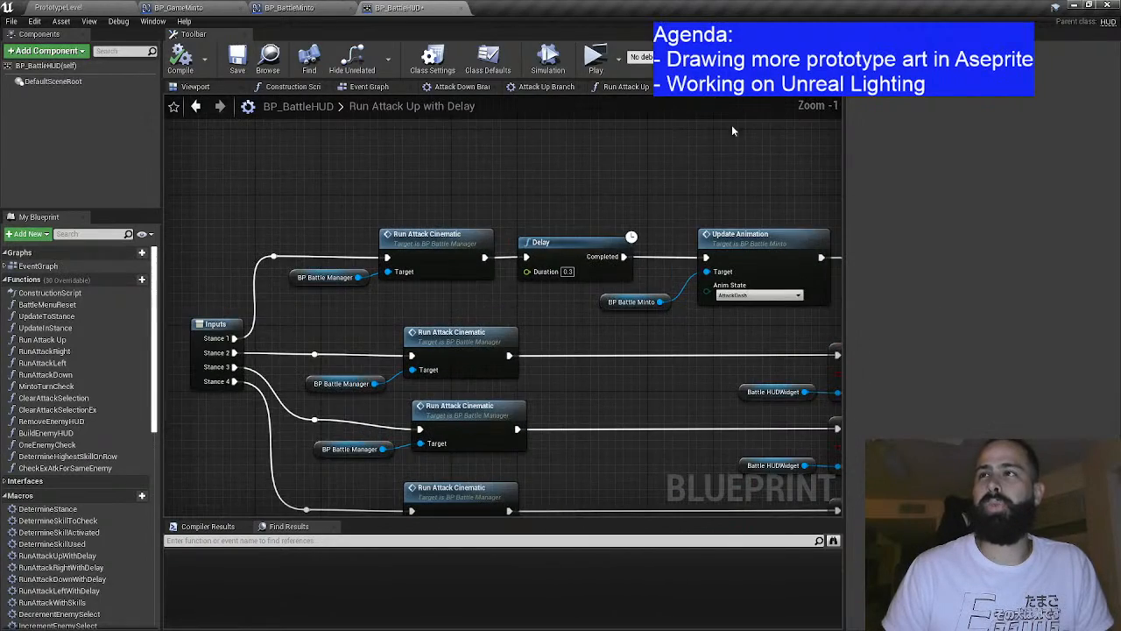
click(779, 88)
scroll(438, 224, up, 2)
scroll(369, 250, down, 1)
scroll(368, 250, up, 4)
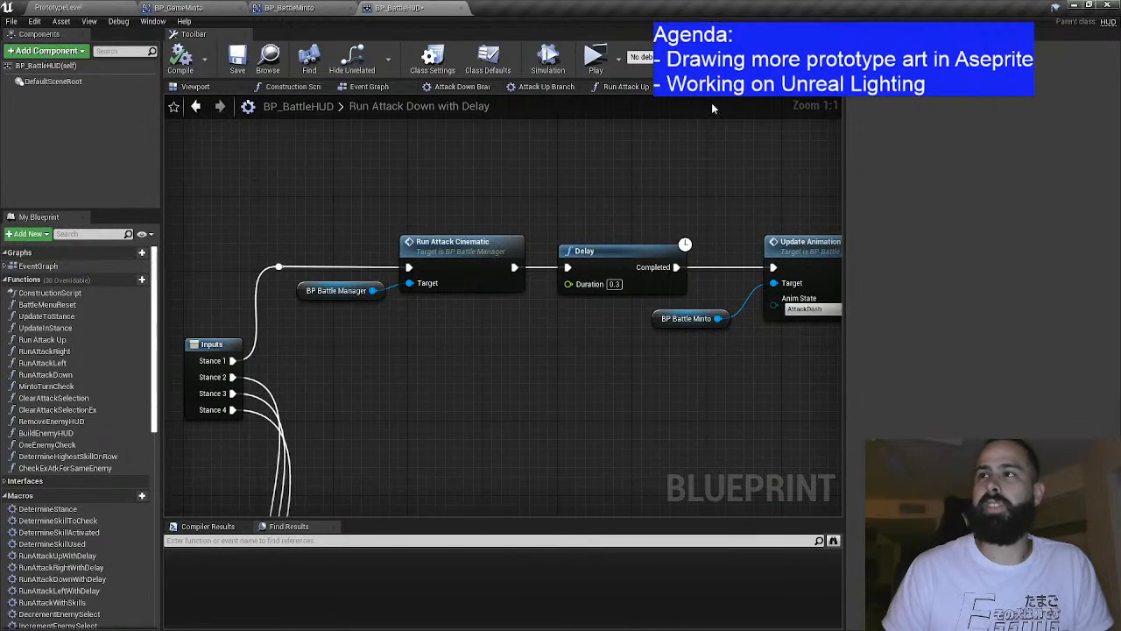
click(631, 85)
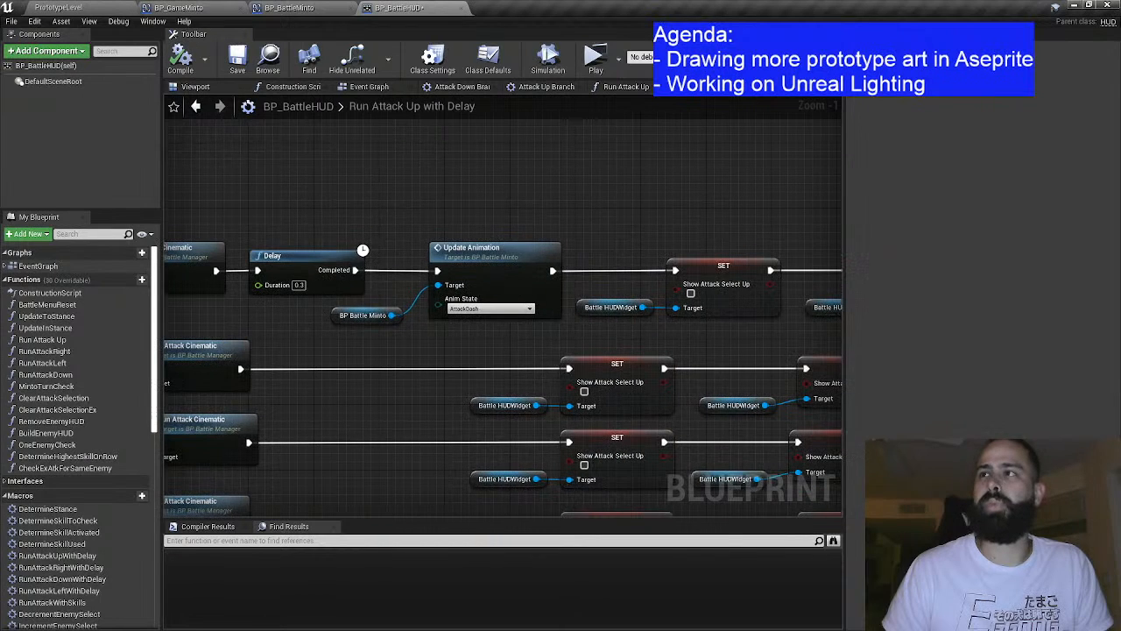
click(750, 86)
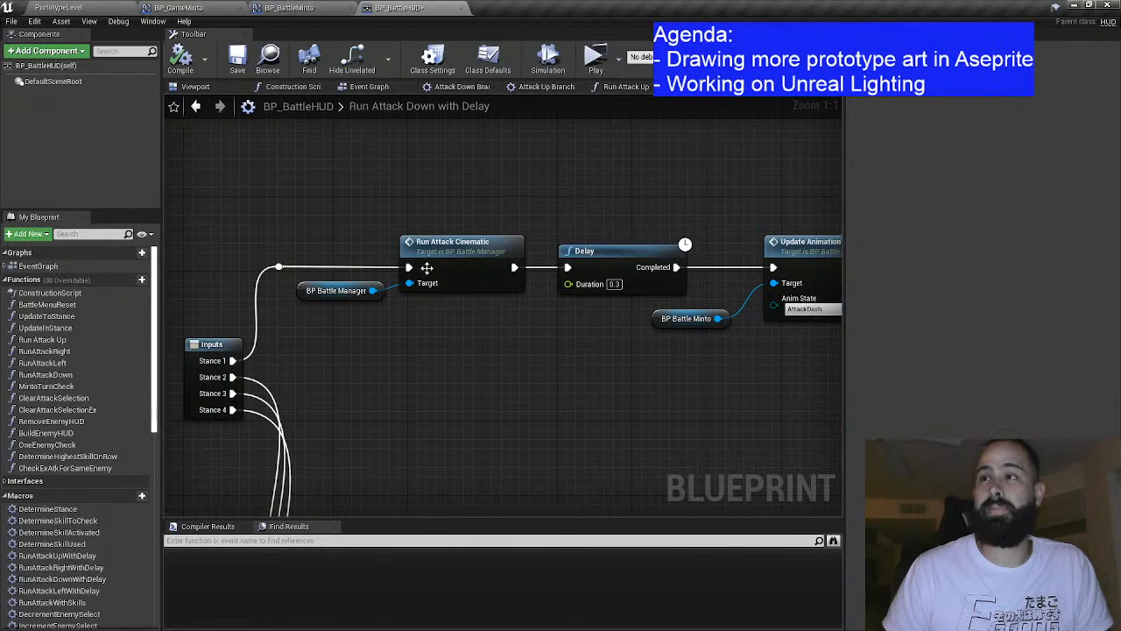
drag(445, 261, 327, 197)
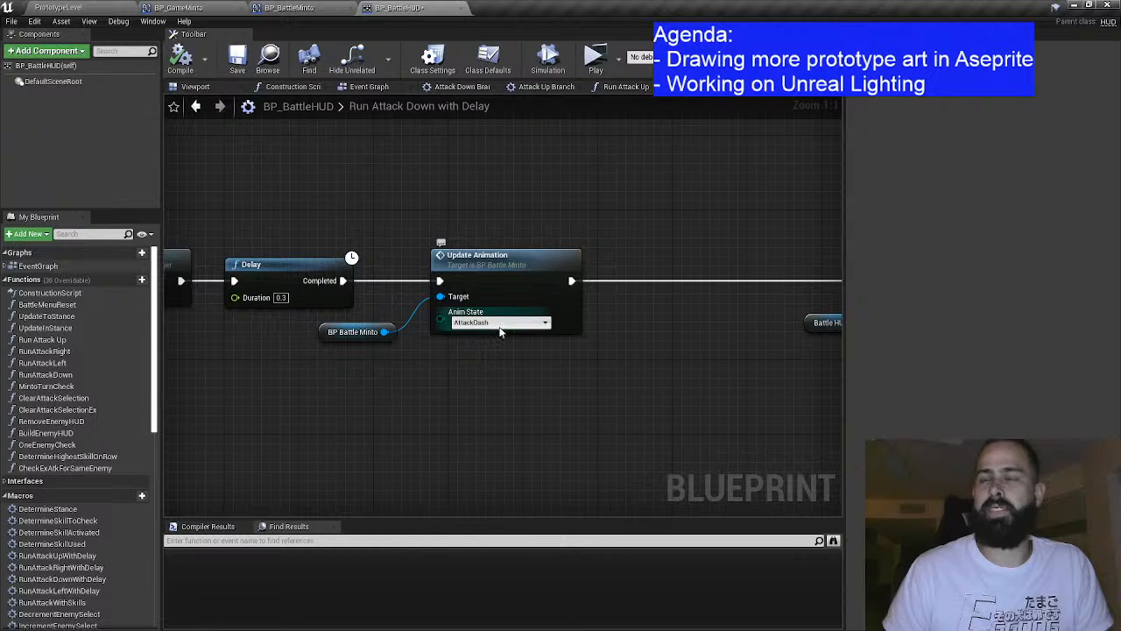
click(707, 88)
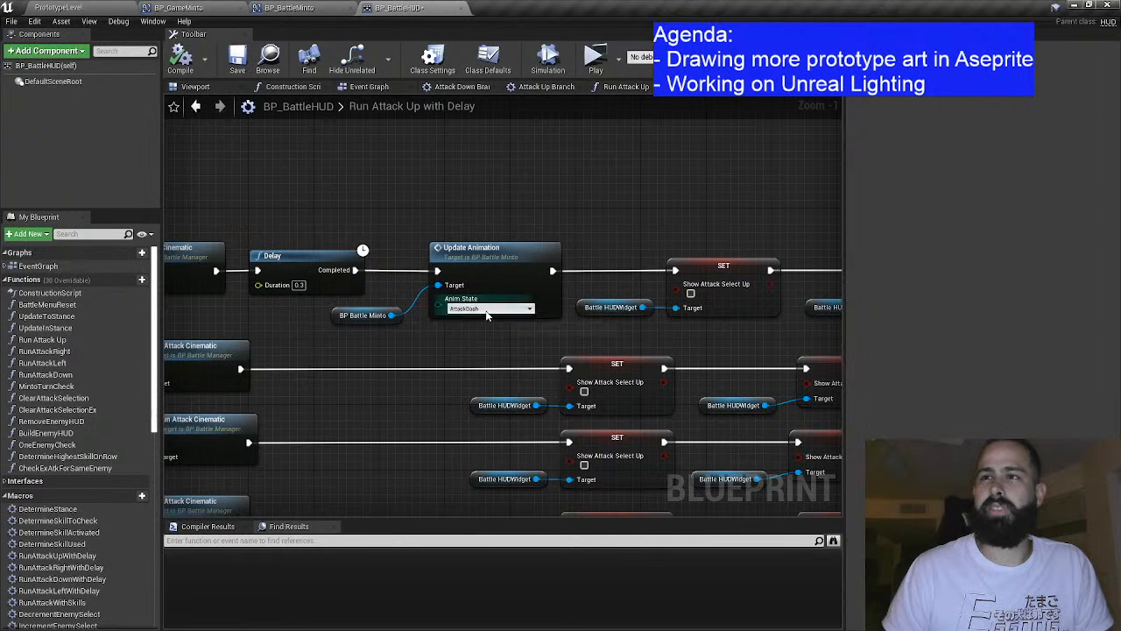
click(753, 87)
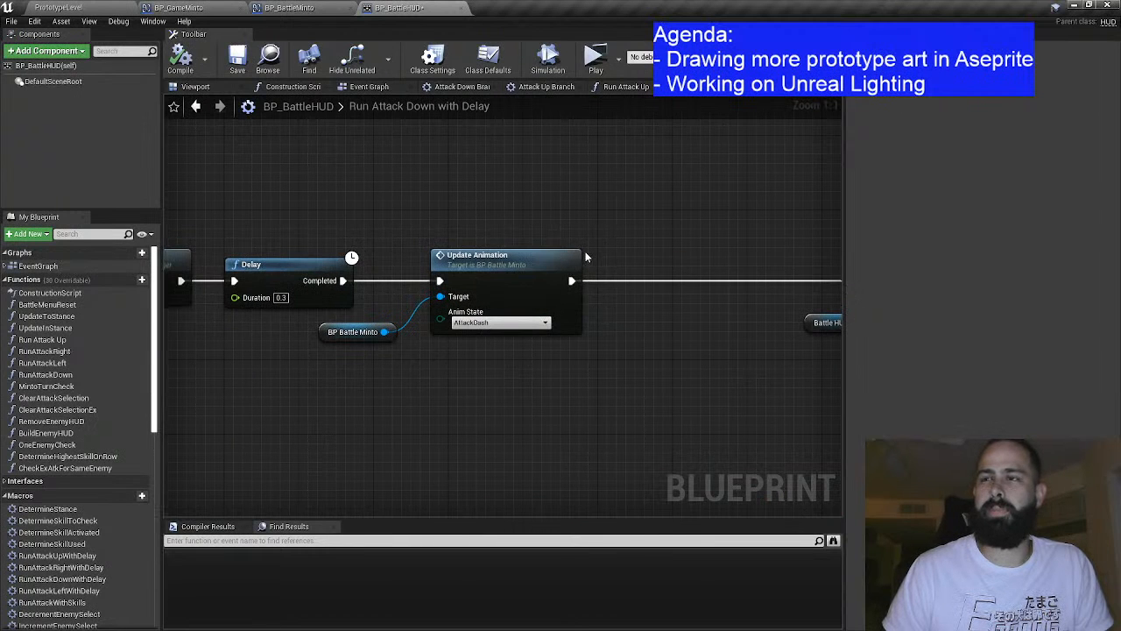
Step: Play-test a battle by attacking the enemies with Minto to check the attack animations, and end the preview
click(595, 58)
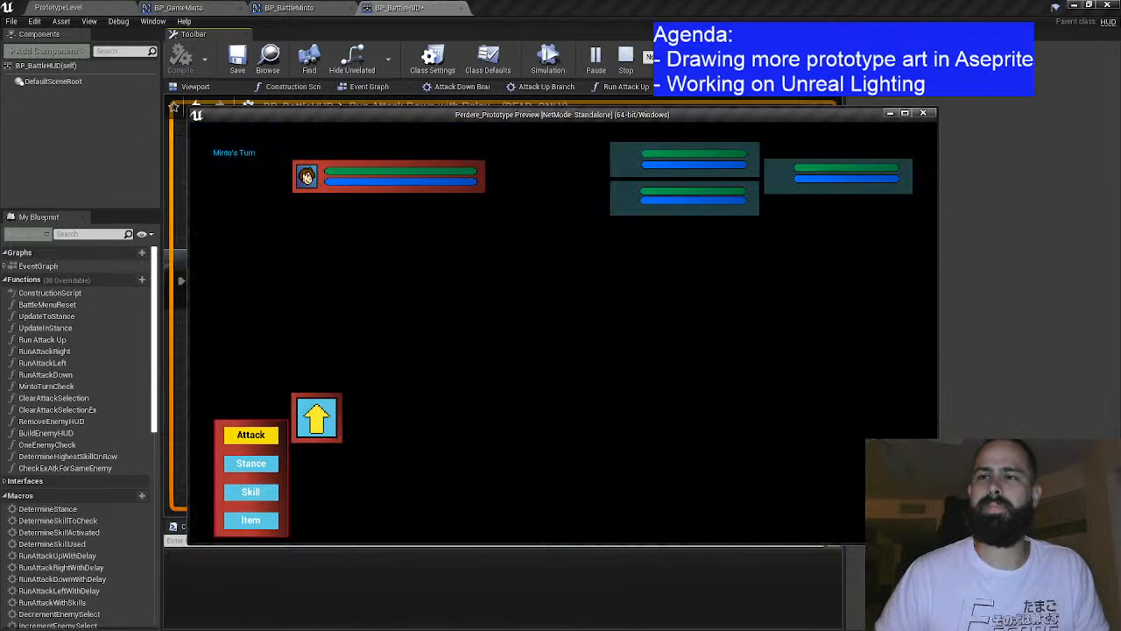
key(Up)
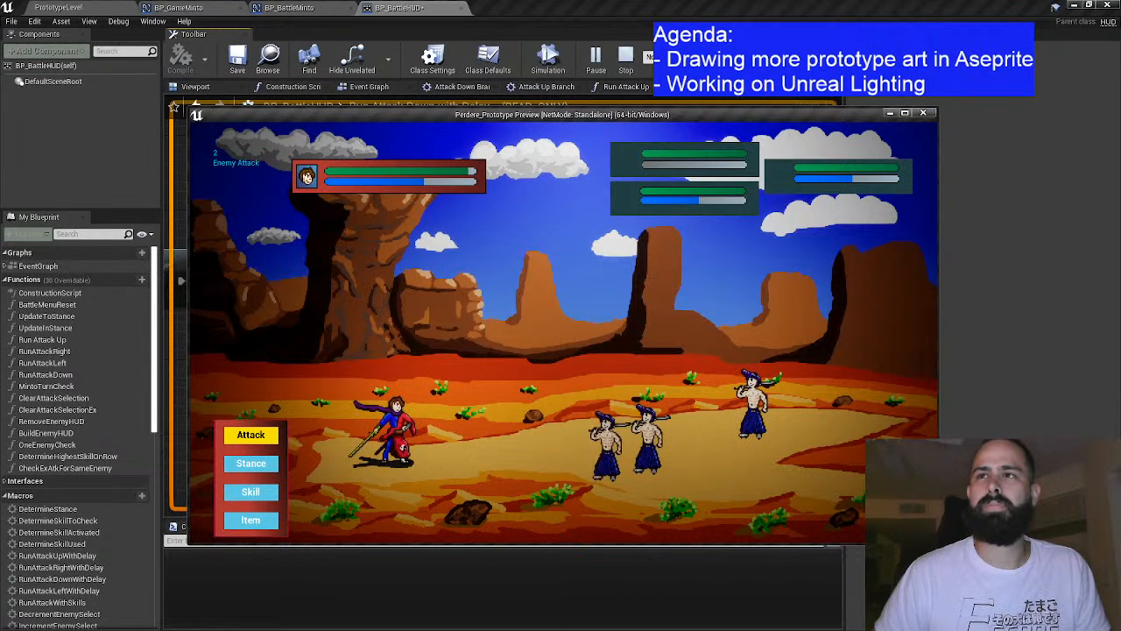
key(p)
key(Down)
key(Return)
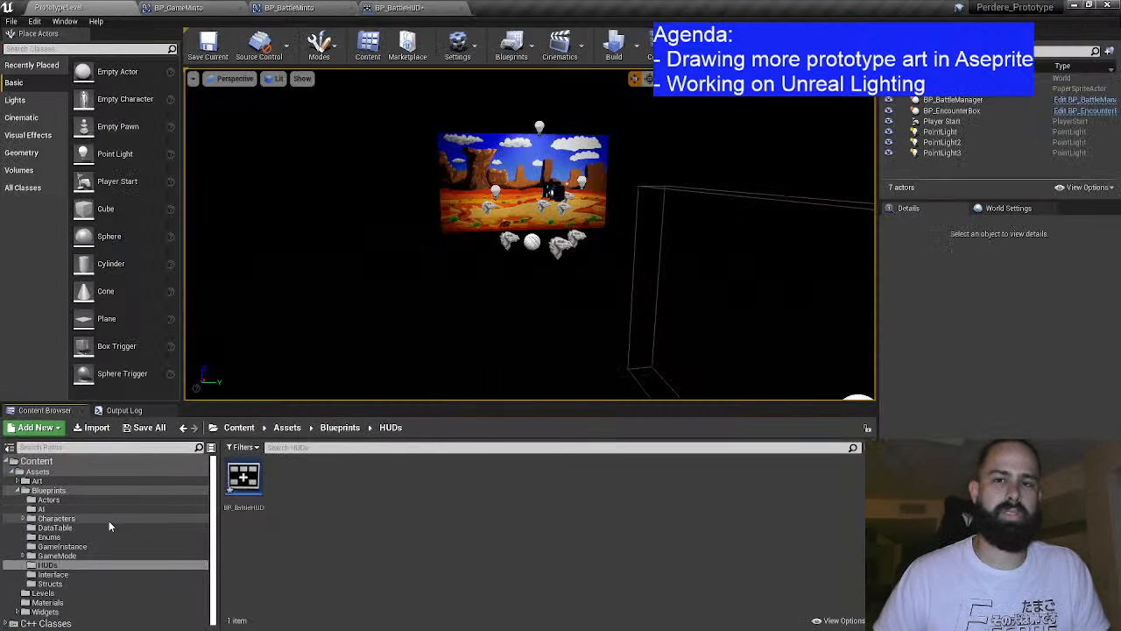
Step: Open Minto's AnimStance structure from the Structs folder and check the flipbooks assigned to its animation arrays
click(88, 584)
double_click(285, 483)
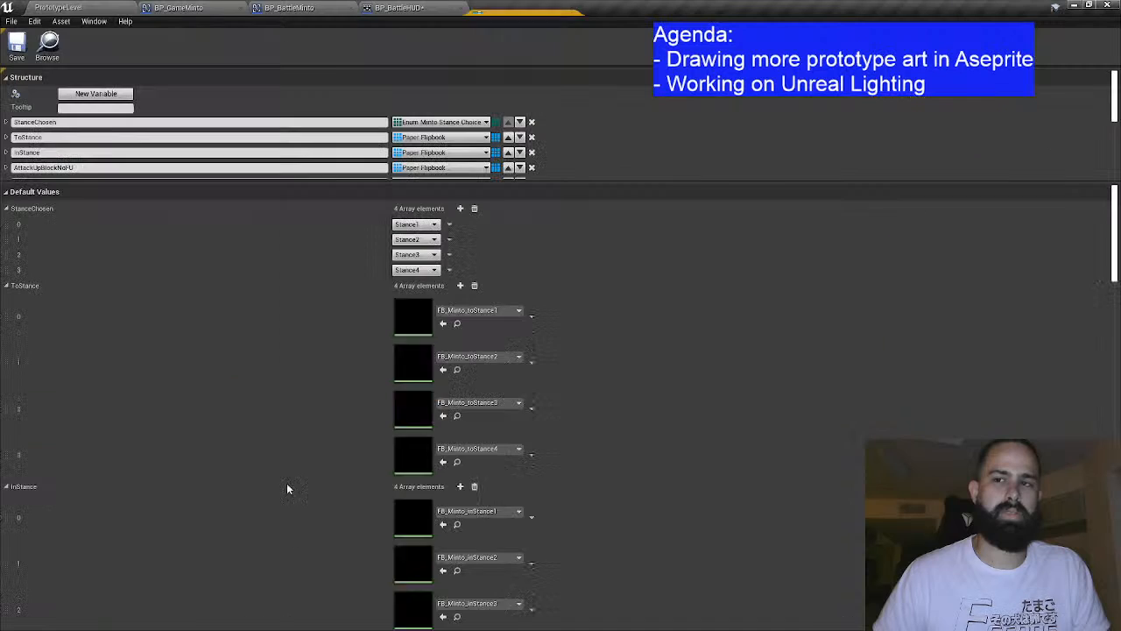
scroll(342, 385, down, 6)
scroll(346, 402, down, 8)
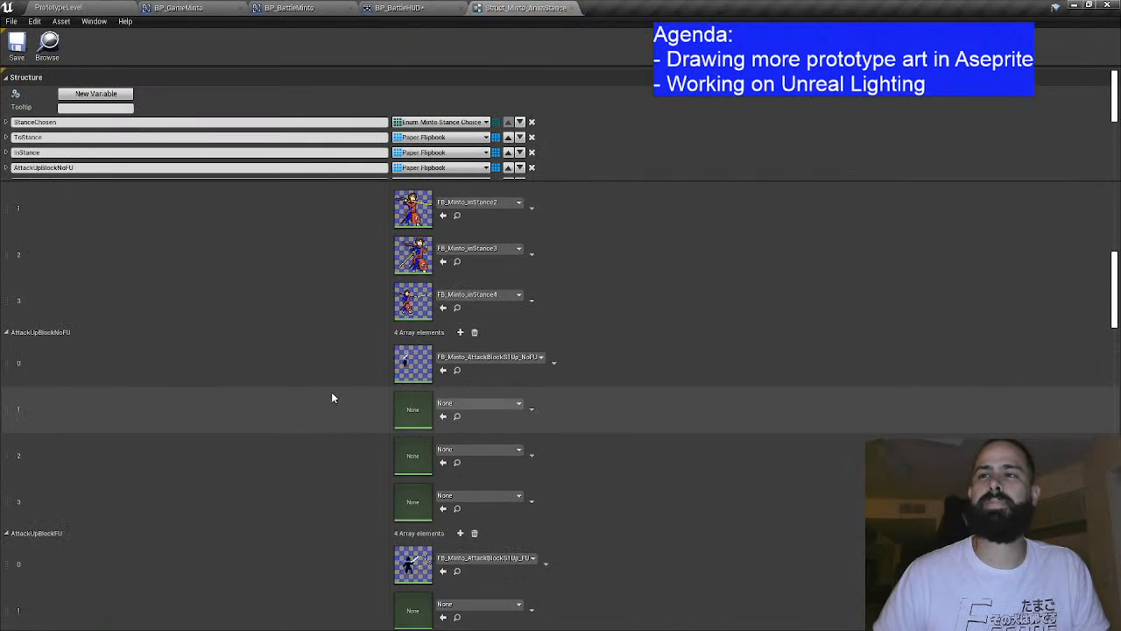
scroll(319, 425, down, 10)
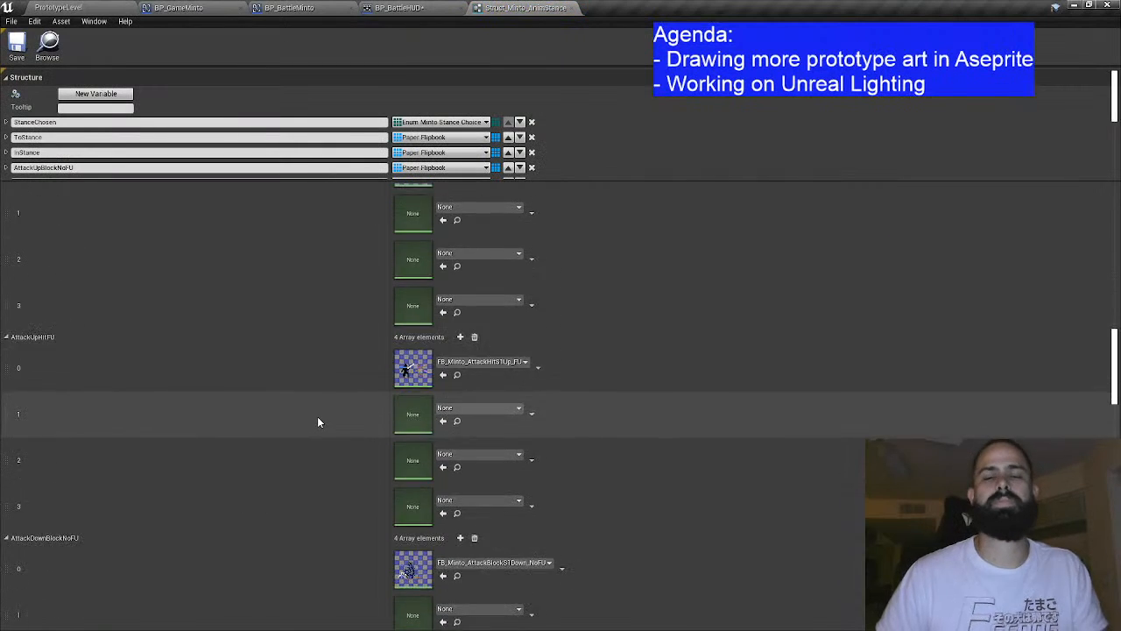
scroll(328, 420, down, 10)
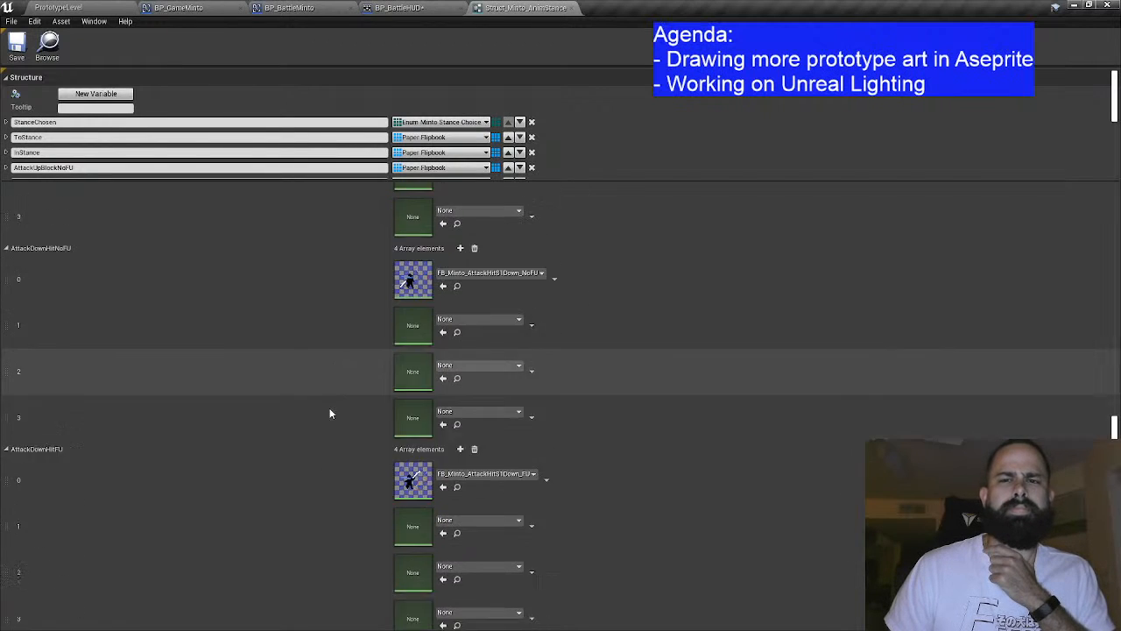
scroll(321, 400, down, 4)
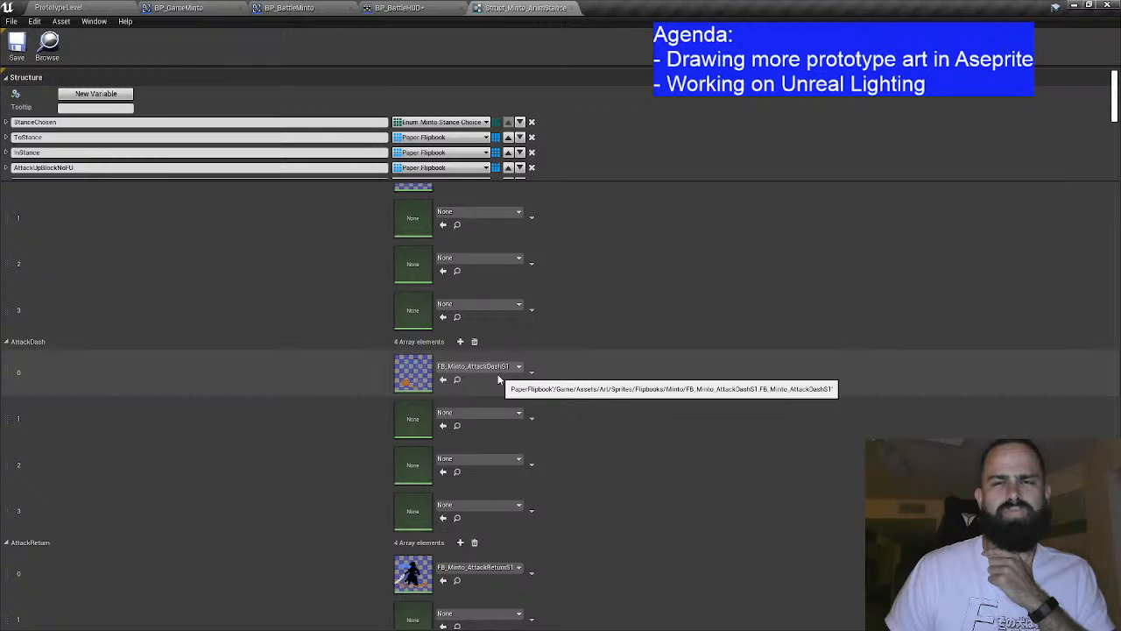
scroll(495, 382, down, 5)
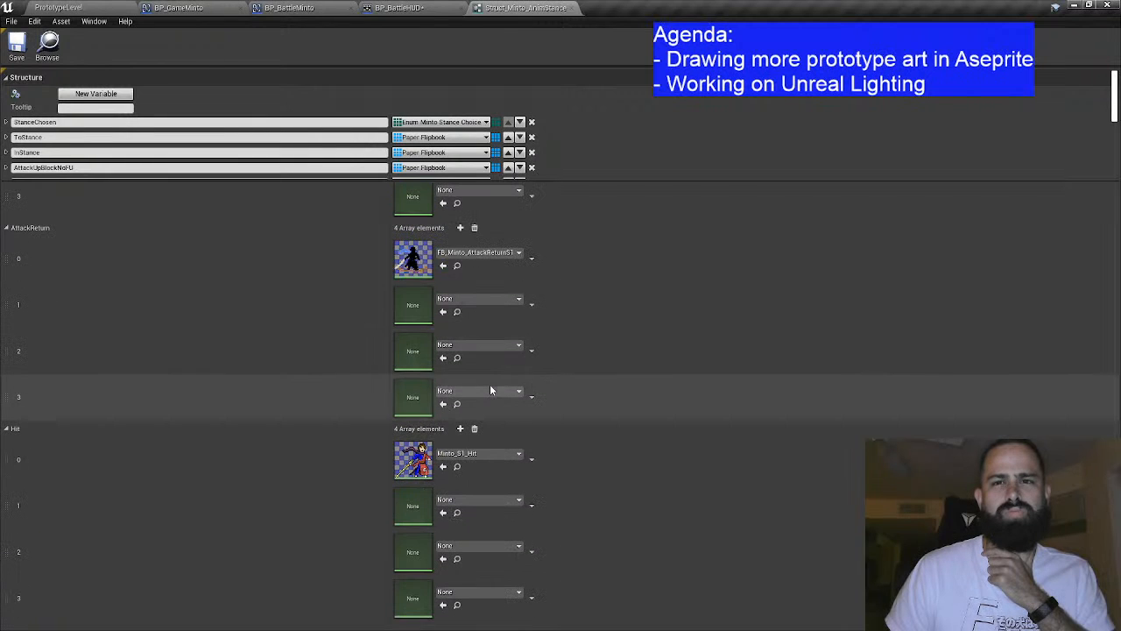
Step: Recheck the structure's AttackDash and Attack Down flipbooks and the AttackDash variable's settings, and return to BP_BattleHUD
scroll(488, 388, up, 5)
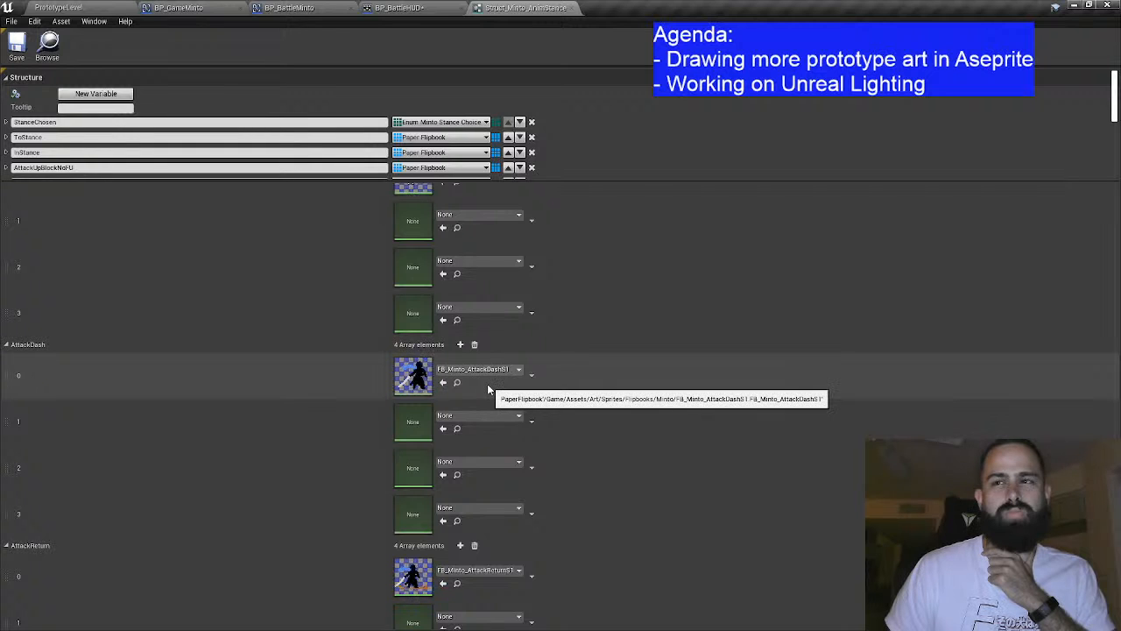
scroll(487, 389, up, 1)
scroll(595, 328, up, 5)
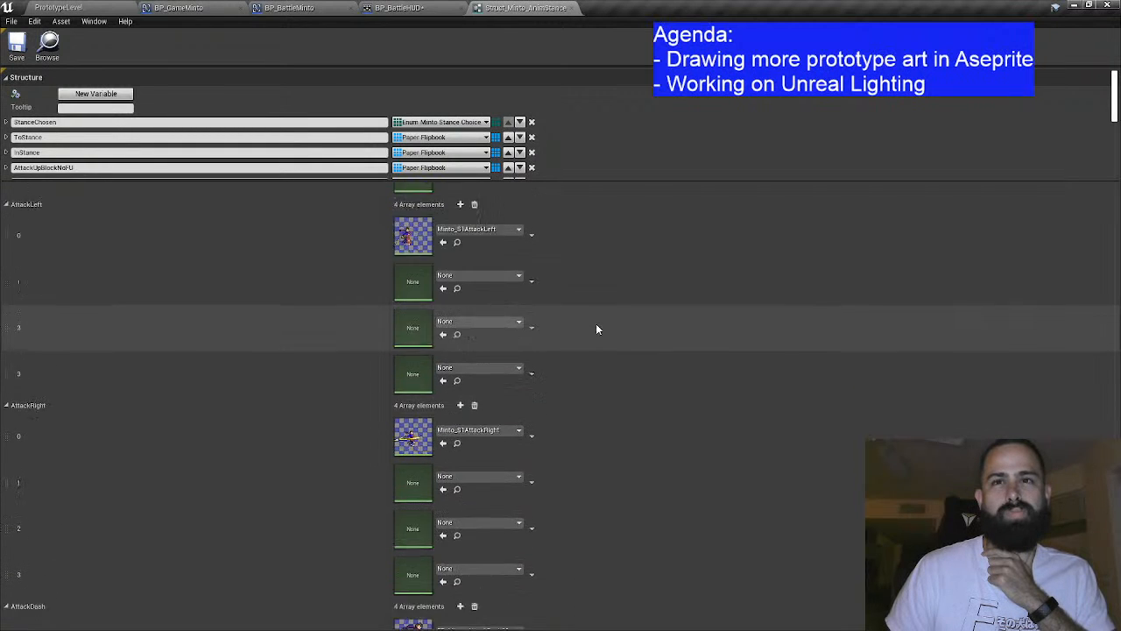
scroll(596, 328, up, 6)
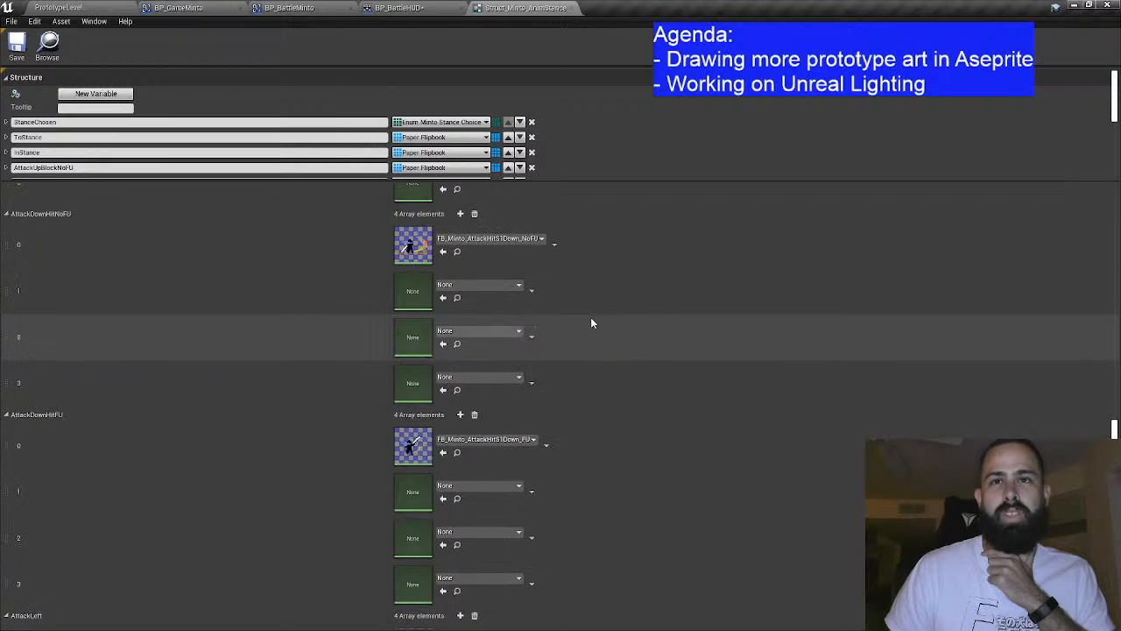
scroll(591, 323, up, 3)
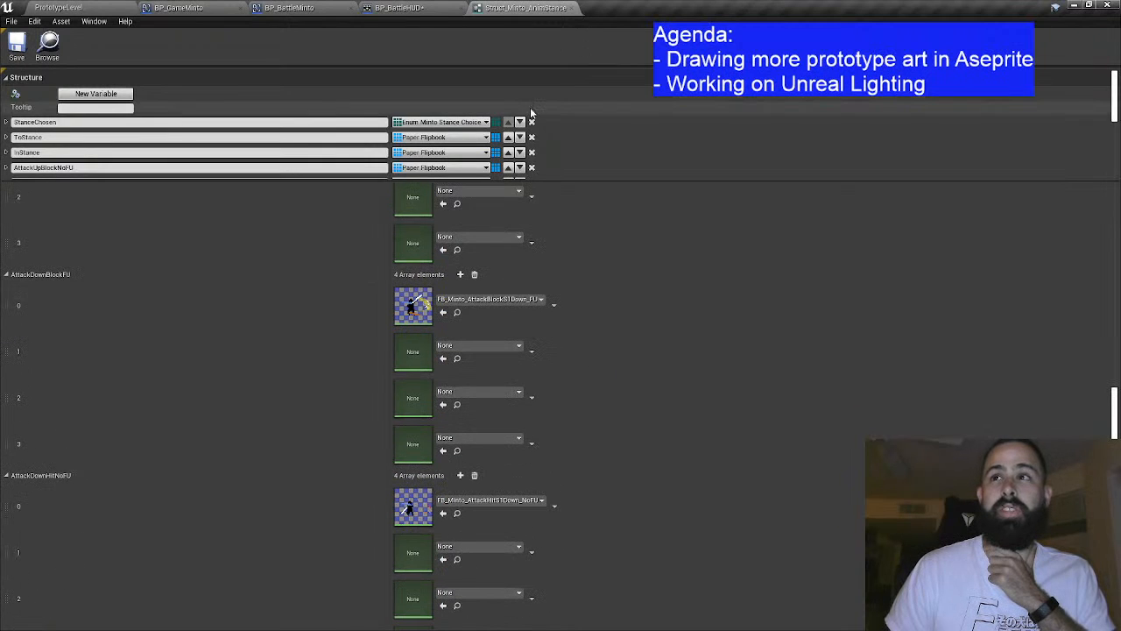
scroll(550, 131, down, 5)
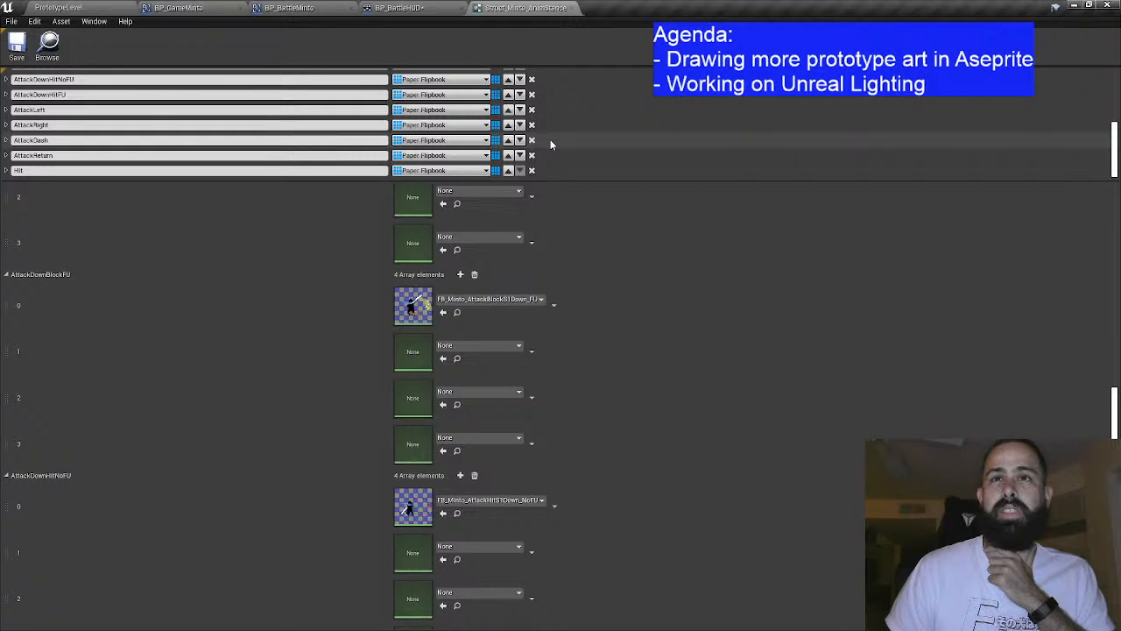
click(7, 140)
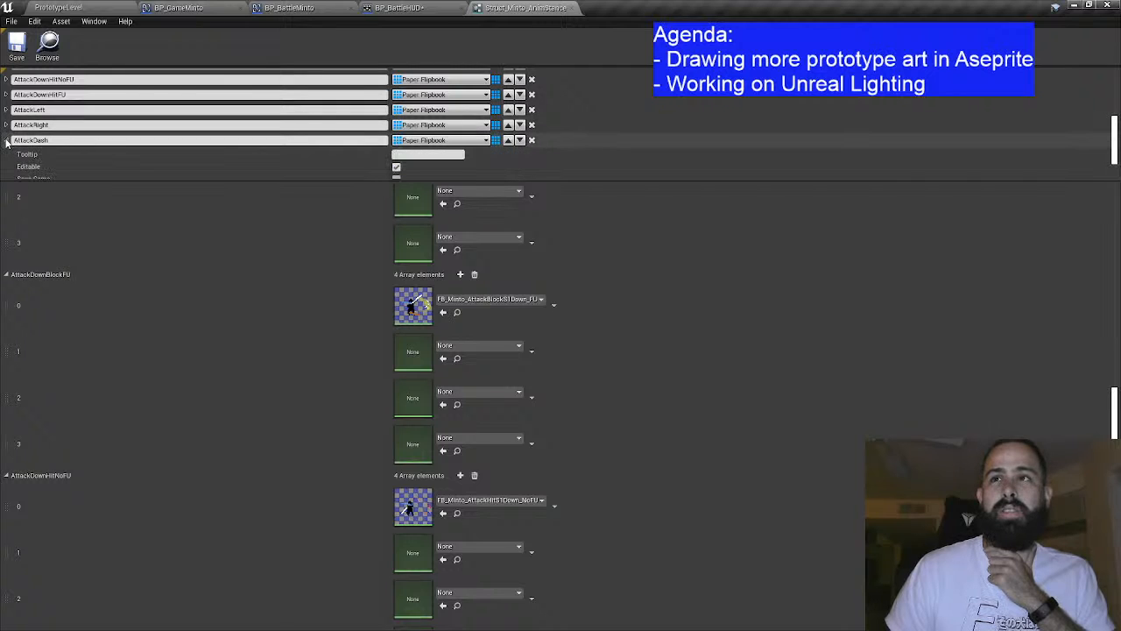
click(7, 140)
click(576, 12)
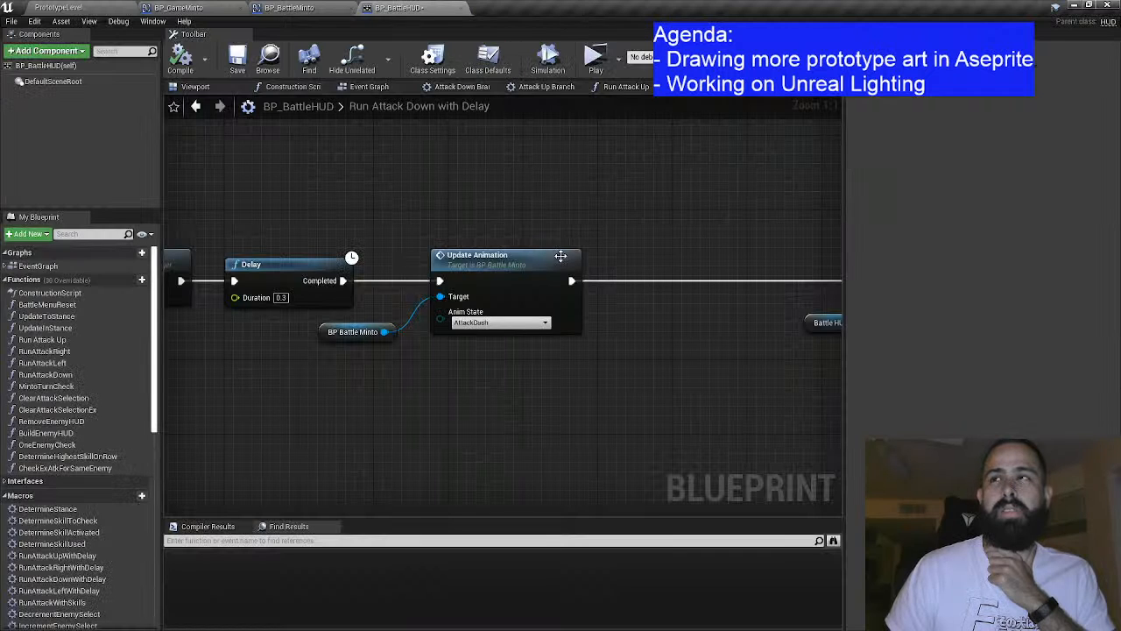
Step: Check Update Animation in Run Attack Up with Delay, and trace Attack Dash through BP_BattleMinto's animation switch, structure and Select nodes
click(716, 86)
drag(587, 204, 429, 297)
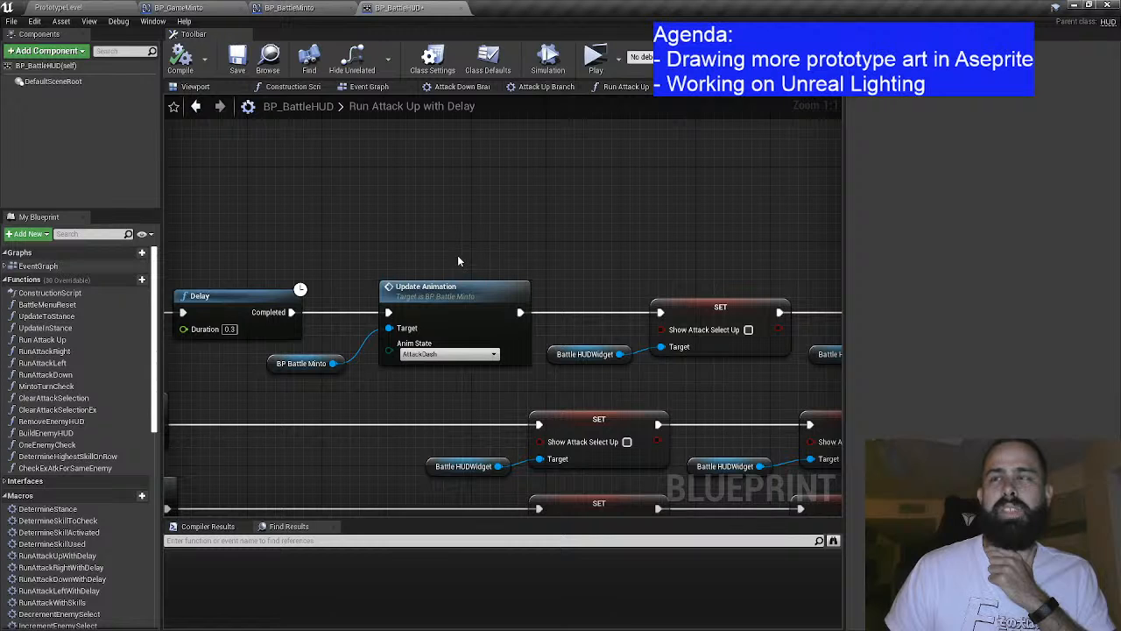
click(289, 7)
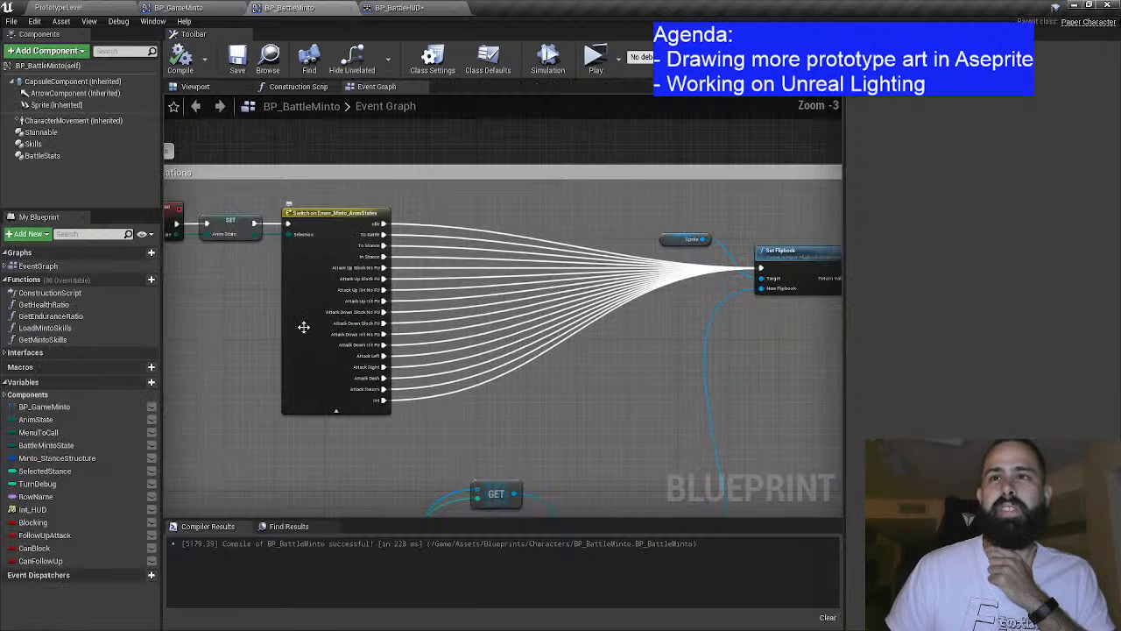
scroll(303, 326, up, 2)
drag(633, 408, 584, 8)
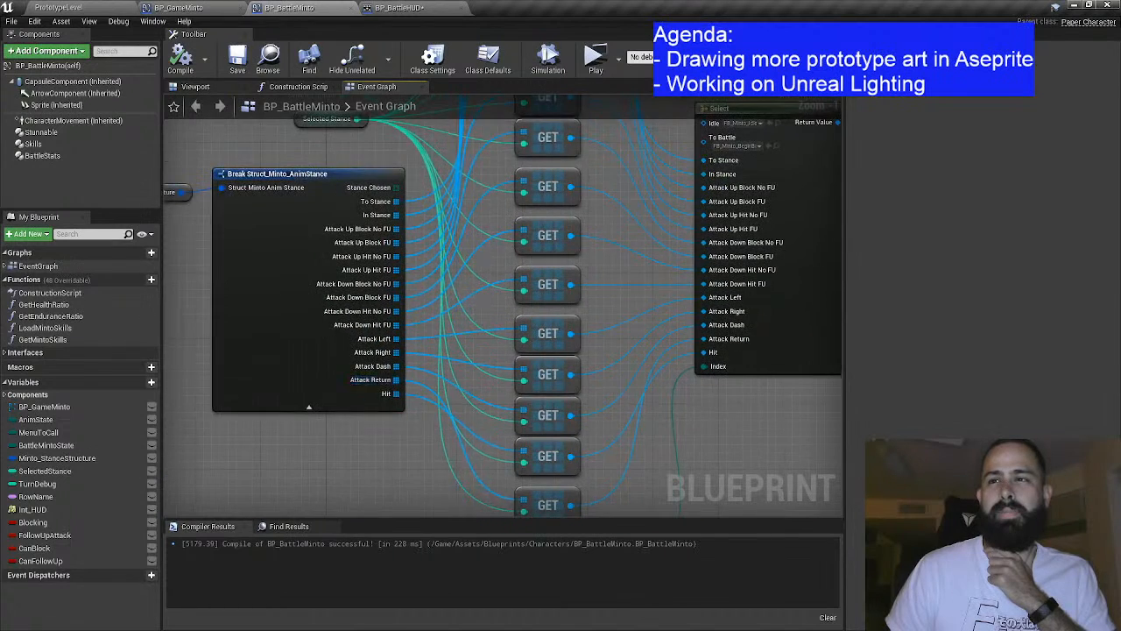
drag(491, 467, 449, 385)
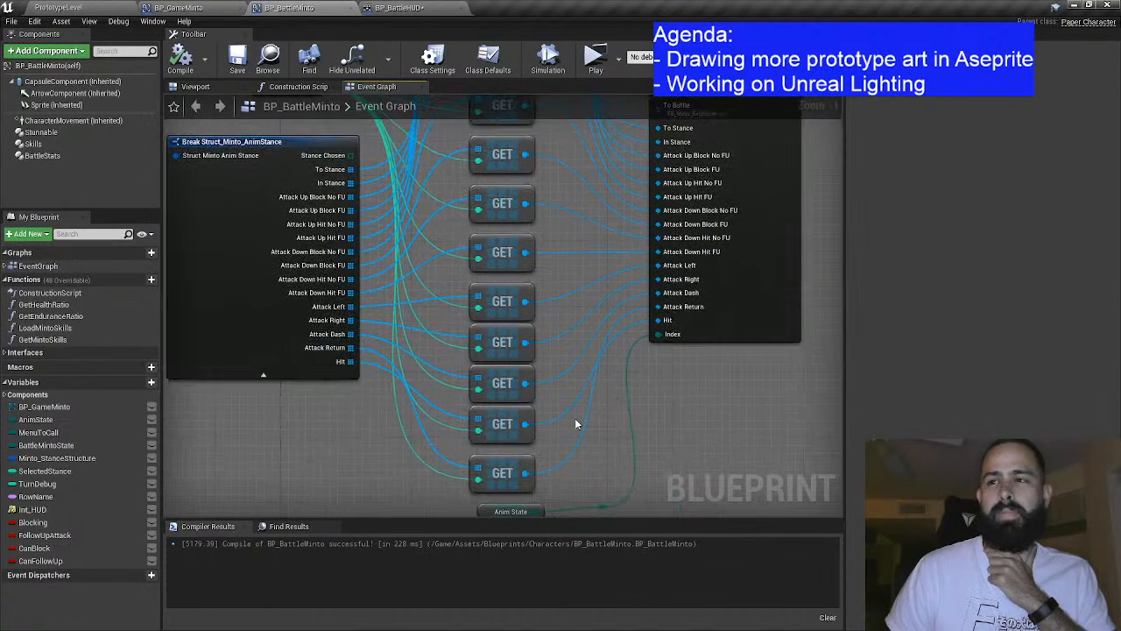
scroll(575, 423, up, 1)
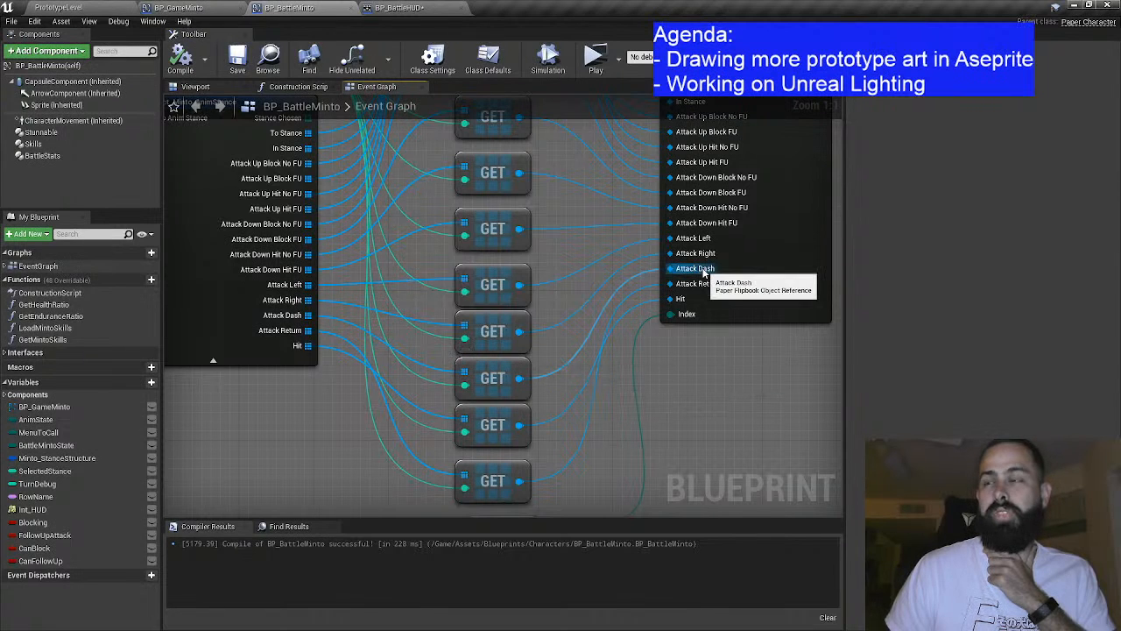
scroll(696, 275, down, 4)
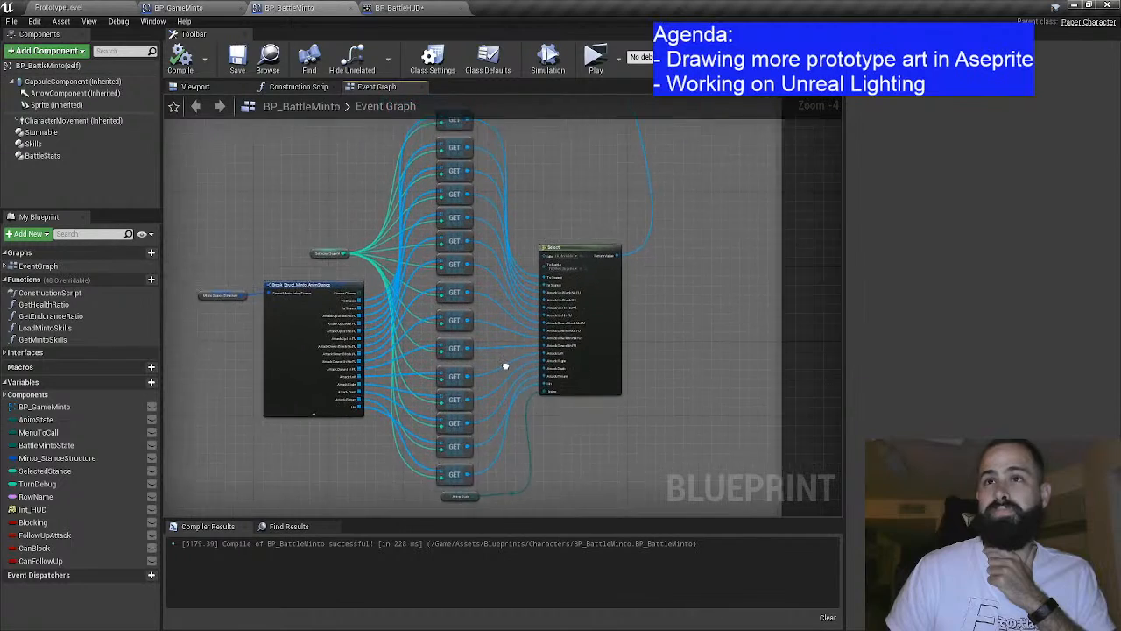
drag(501, 364, 547, 368)
drag(388, 230, 356, 270)
Step: Compile and save BP_BattleMinto, and review the UpdateAnimation event's switch on the animation states
click(237, 60)
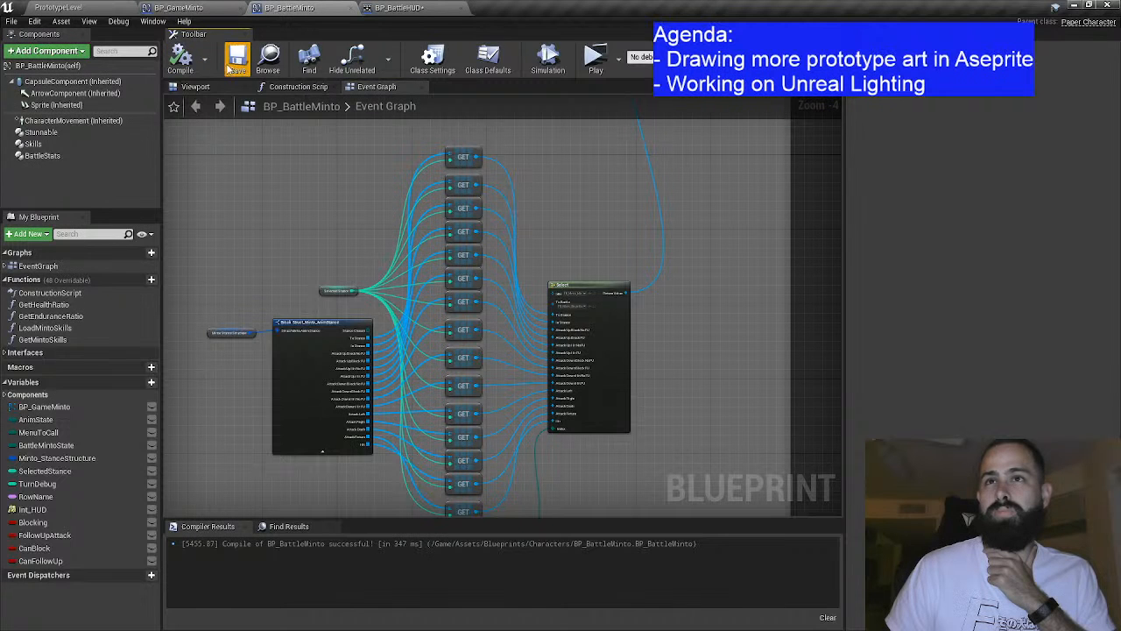
drag(345, 209, 421, 460)
scroll(352, 326, up, 2)
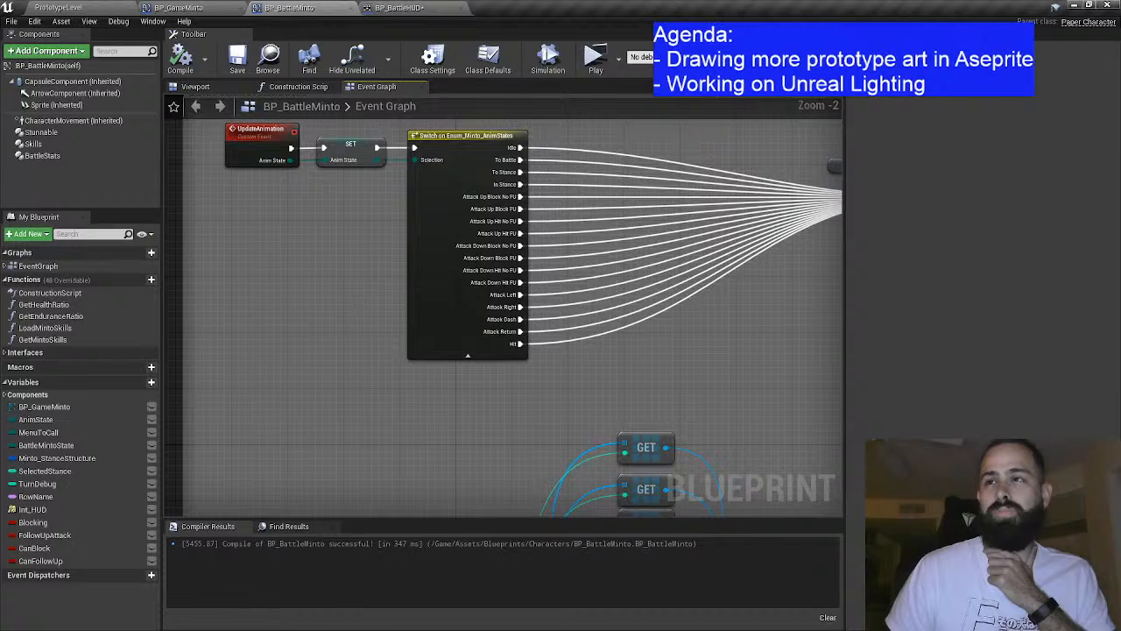
drag(384, 283, 325, 364)
Step: Play-test the game again, begin the battle and run Minto's attack to check its animations
click(618, 58)
click(595, 58)
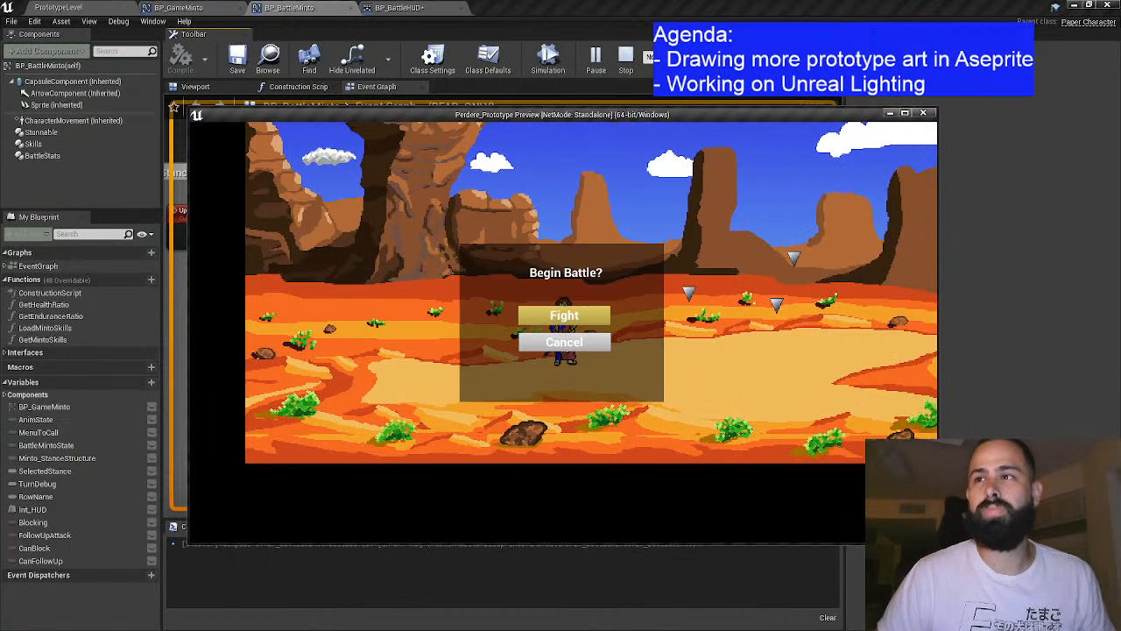
key(Return)
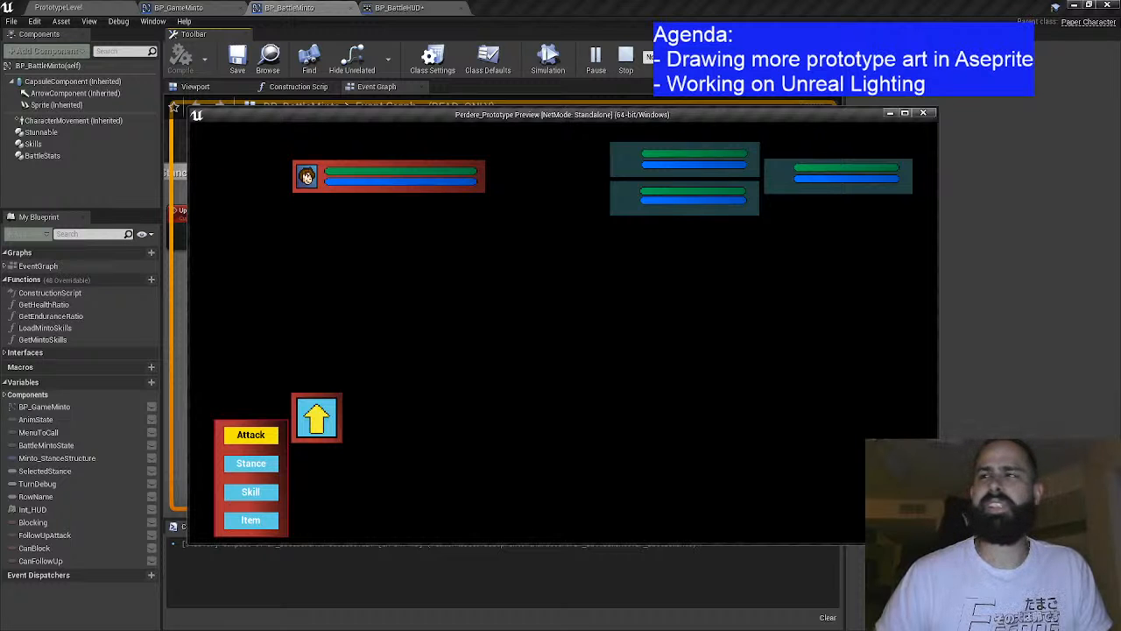
key(Return)
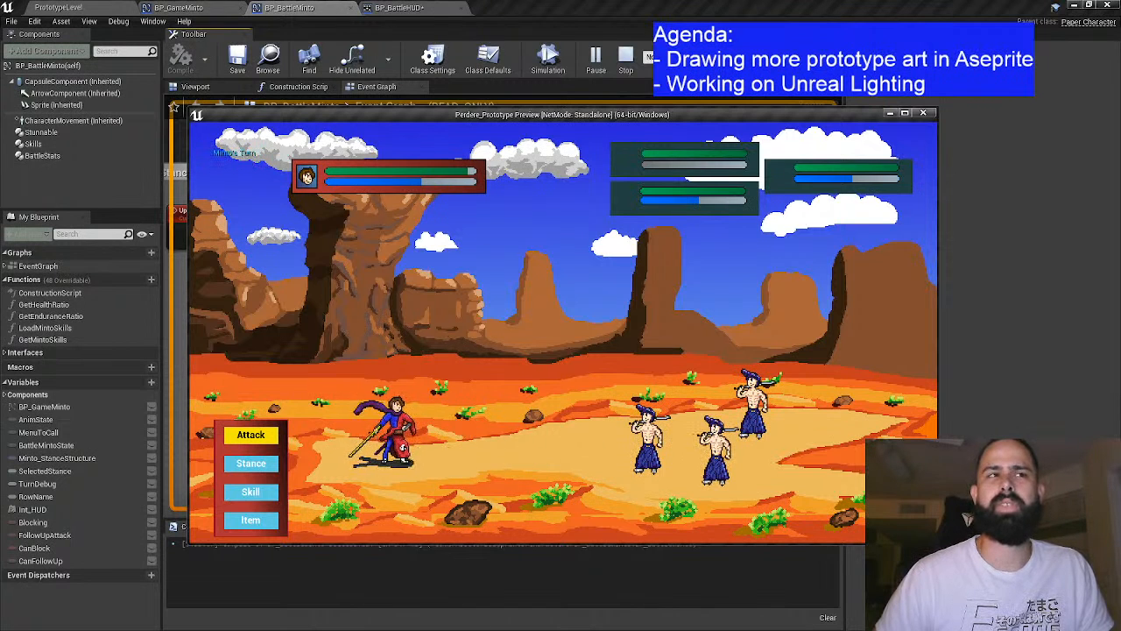
Step: Run Minto's attack in the play test and stop the game
key(Return)
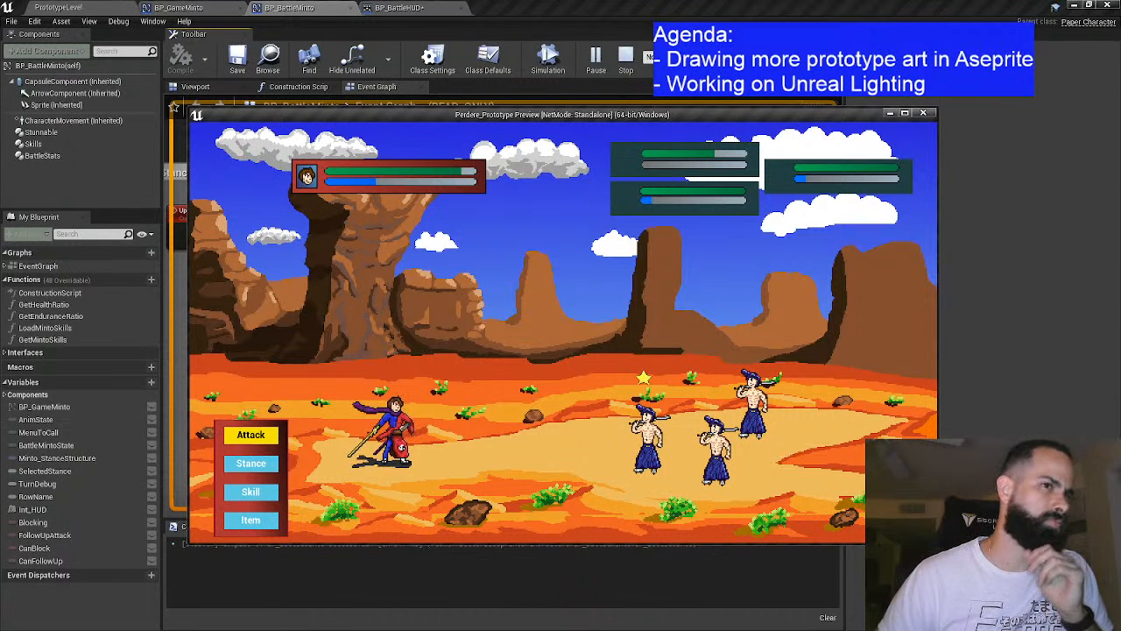
key(Escape)
click(564, 361)
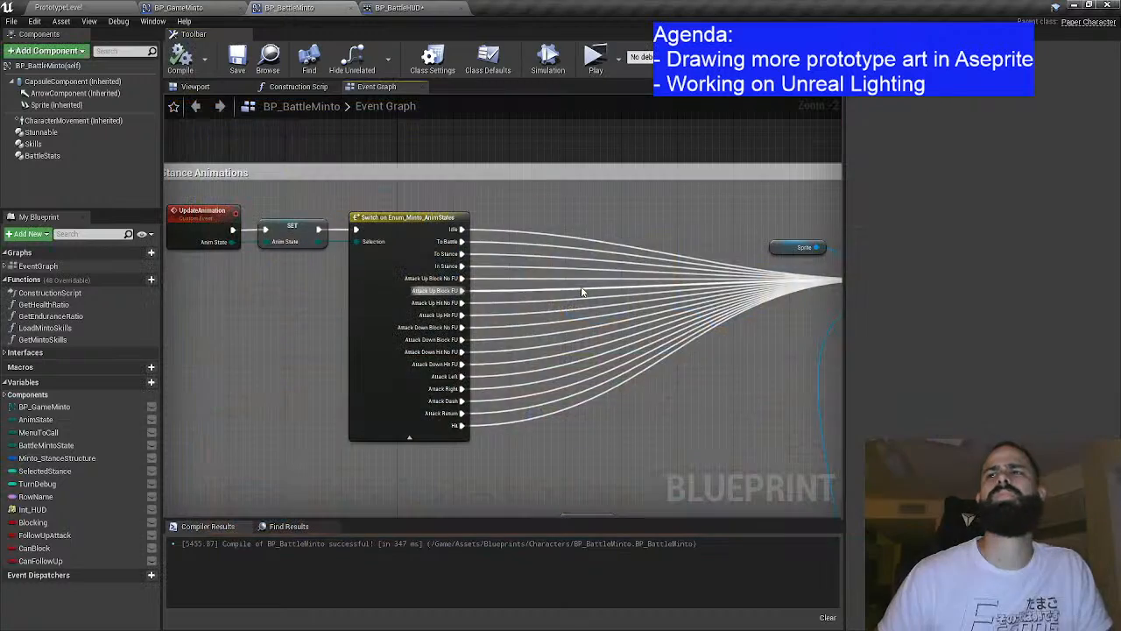
Step: Go to PrototypeLevel, open BP_BattleManager from the Blueprints/Actors folder, and show its 3D viewport
click(101, 6)
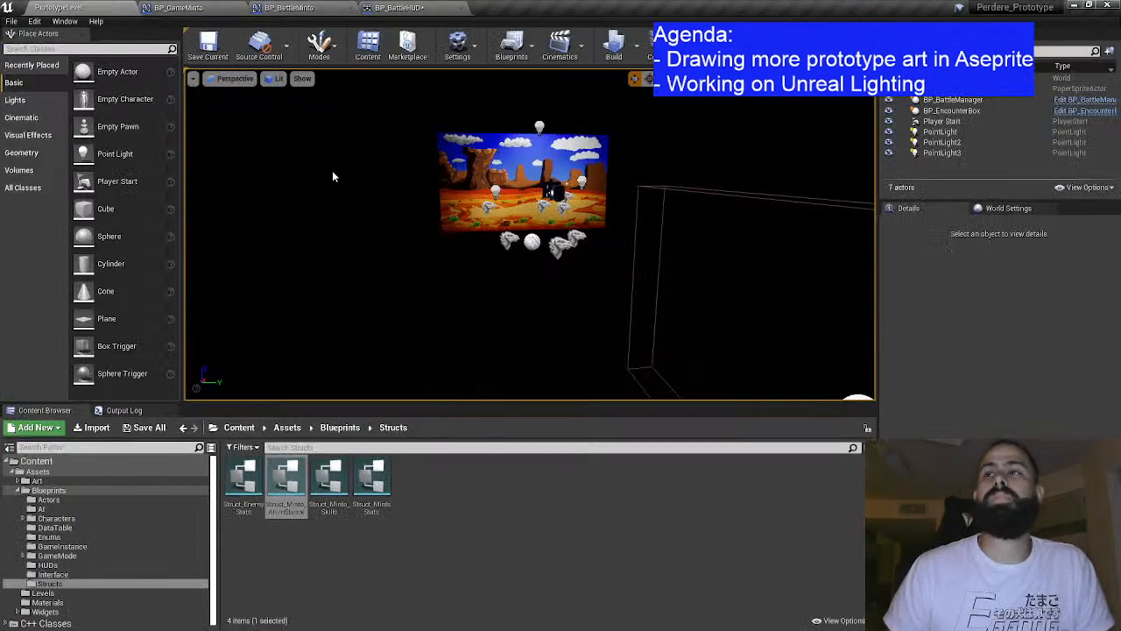
drag(372, 163, 420, 165)
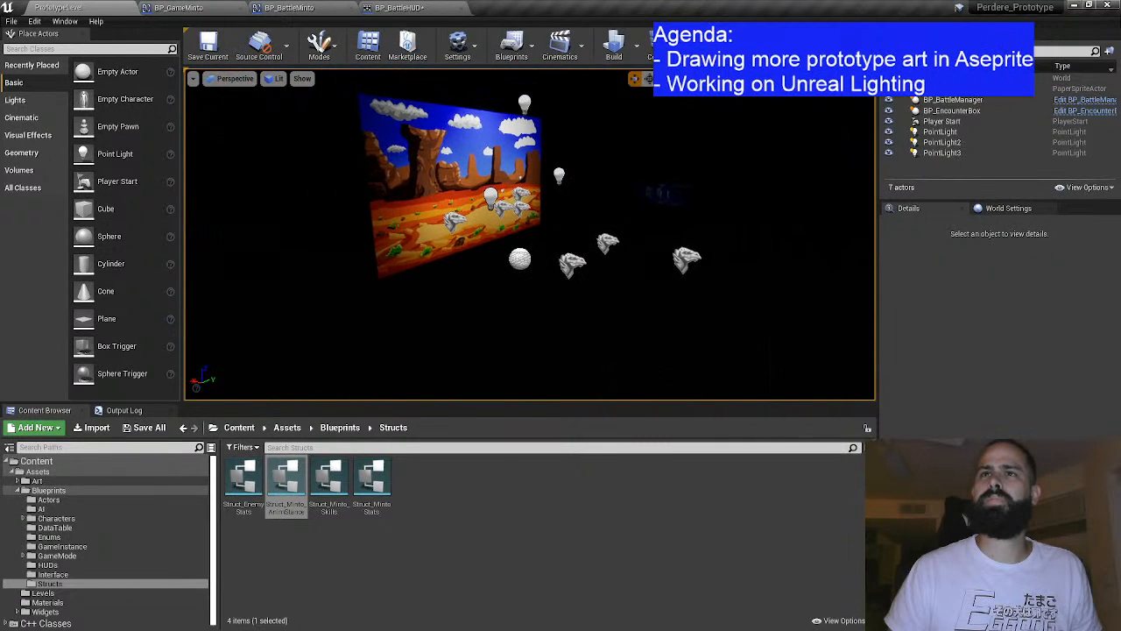
click(49, 499)
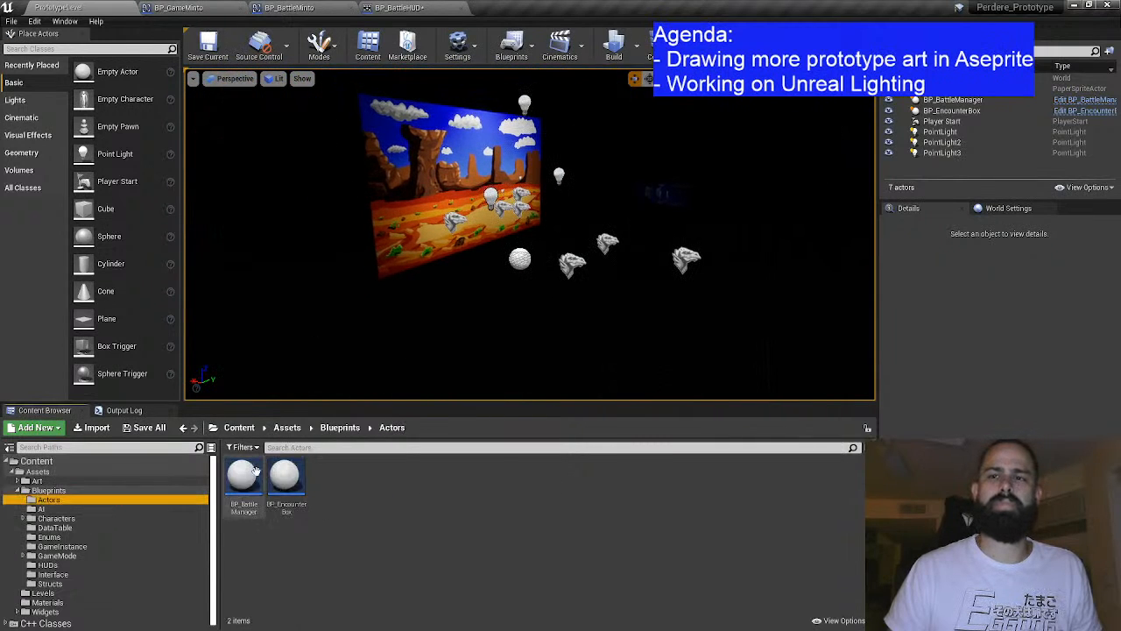
click(244, 481)
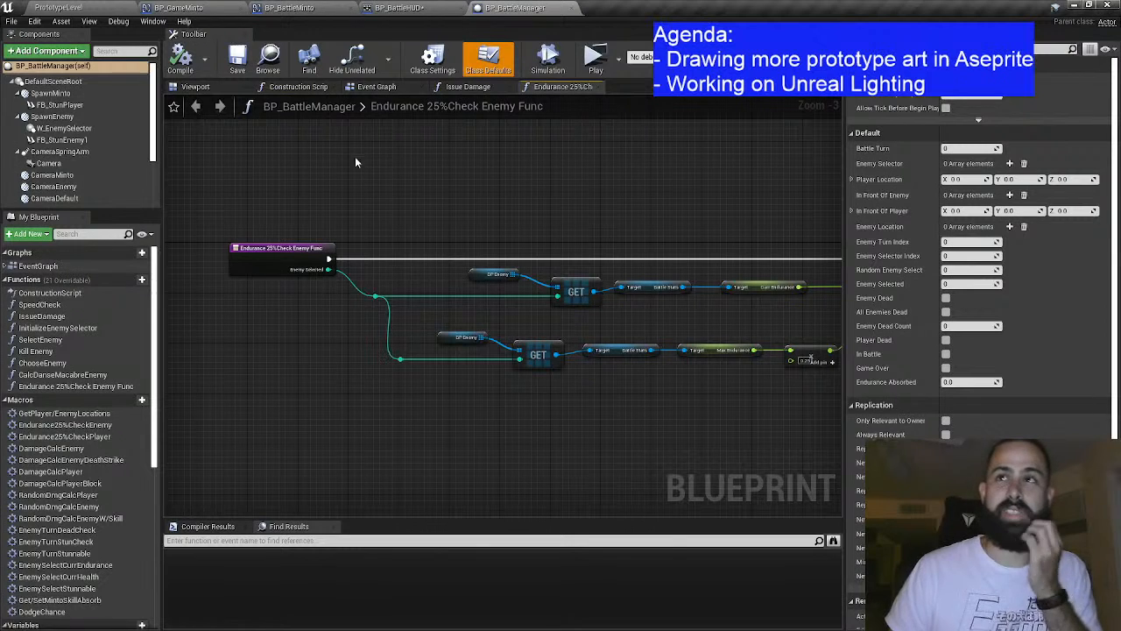
click(194, 87)
scroll(387, 237, down, 5)
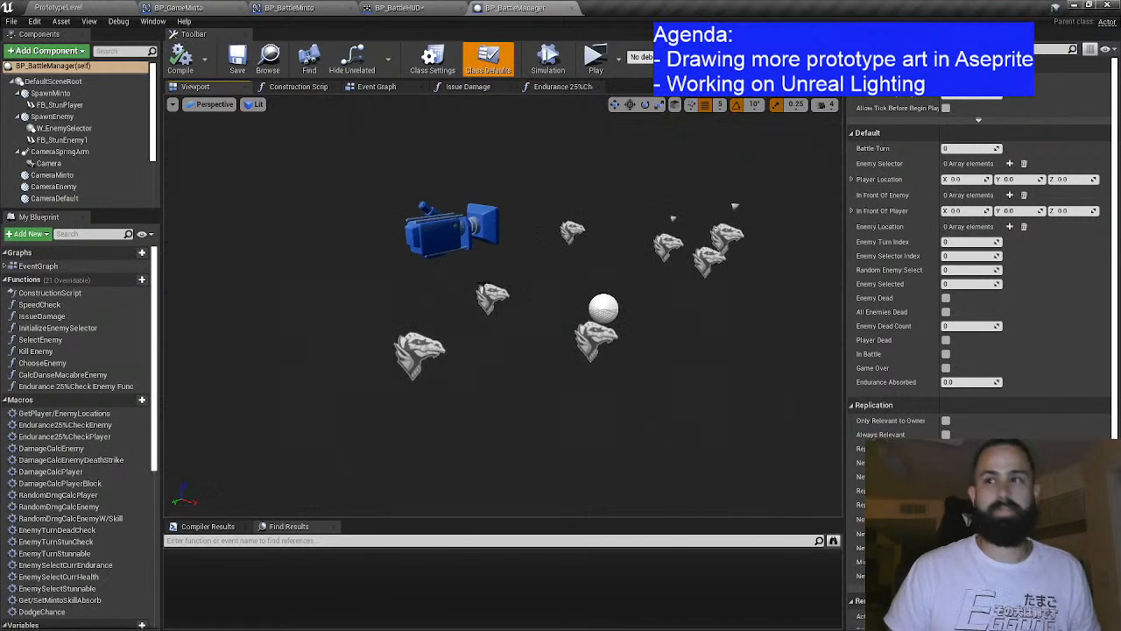
Step: Select and focus the CameraMinto component to examine its placement and transform among the battle components
click(81, 175)
key(Down)
key(Down)
click(80, 175)
key(f)
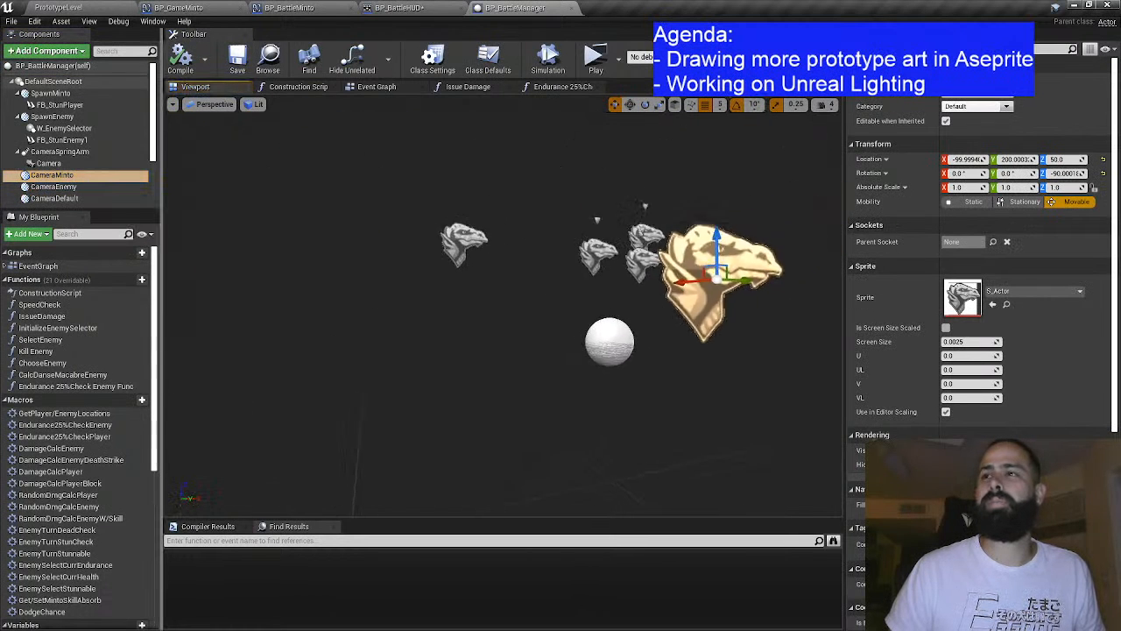
mouse_move(396, 235)
mouse_down()
mouse_move(359, 298)
mouse_move(390, 324)
mouse_move(396, 235)
mouse_up()
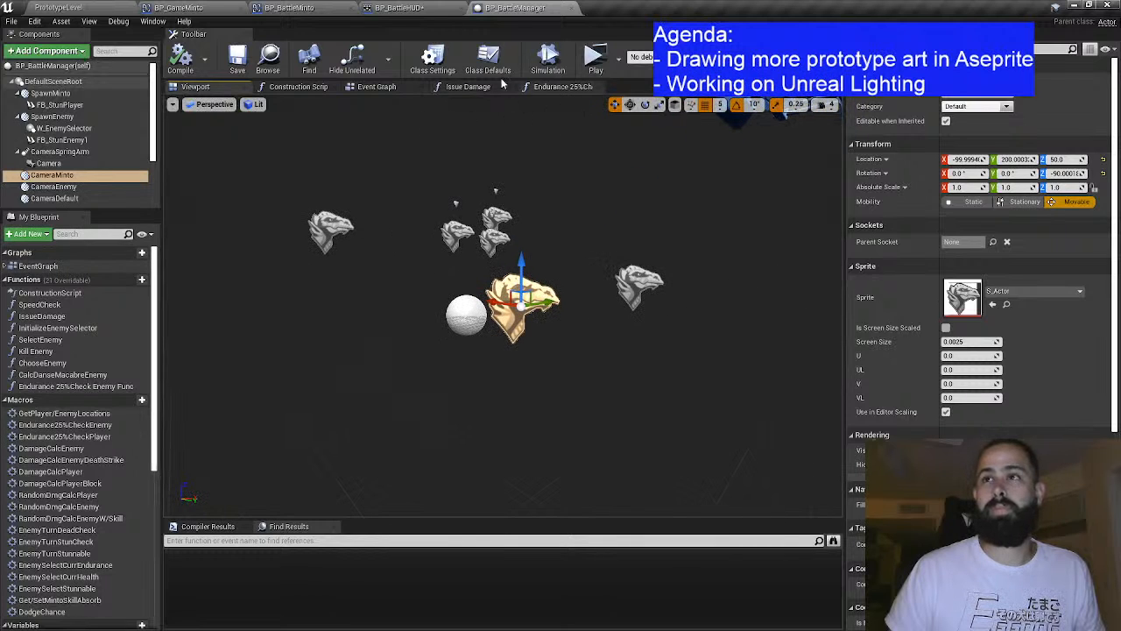
Step: Check BP_GameMinto's viewport, return to PrototypeLevel, and select the BP_BattleManager actor
click(398, 8)
click(292, 8)
click(197, 8)
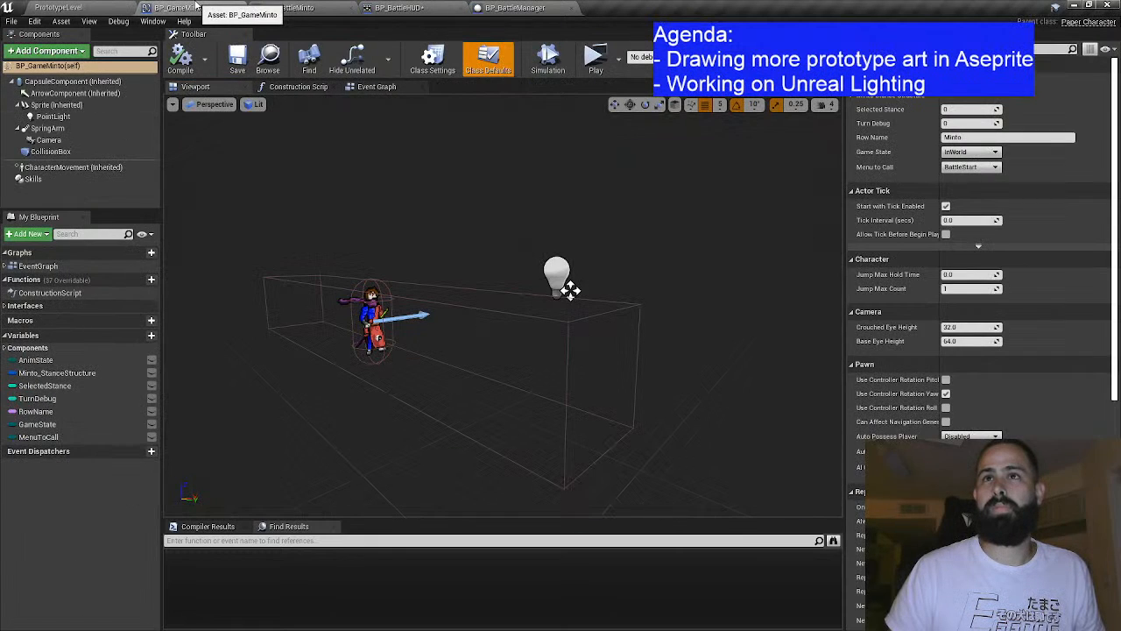
click(79, 8)
drag(248, 130, 523, 163)
click(574, 202)
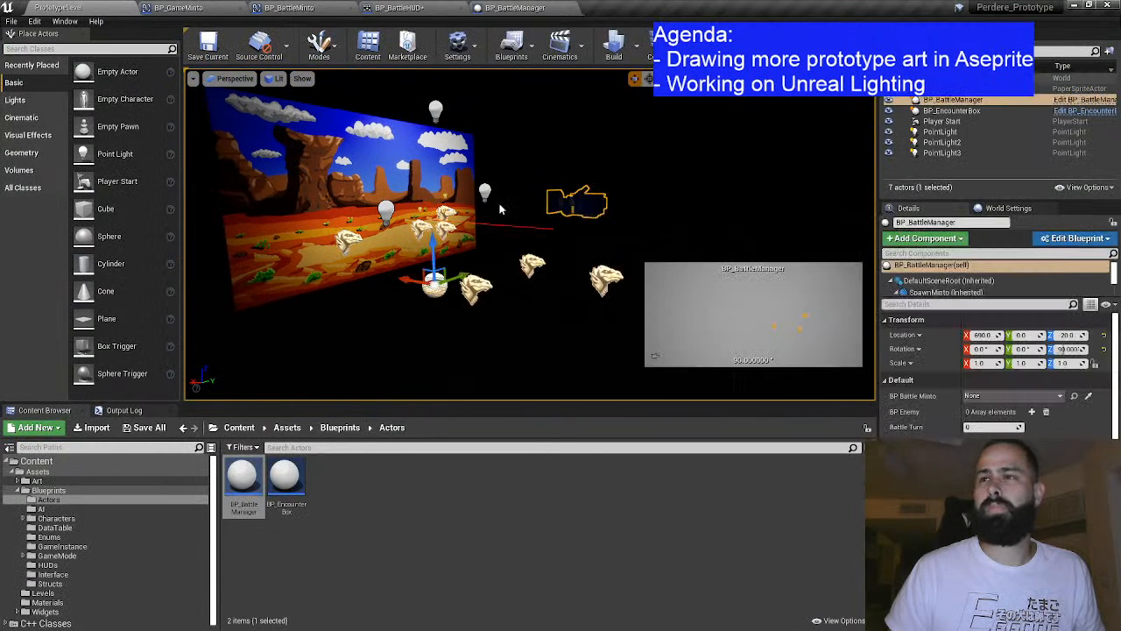
Step: Try raising BP_BattleManager to a Z location of about 170, undo the move, and inspect the scene around it
drag(425, 237, 479, 128)
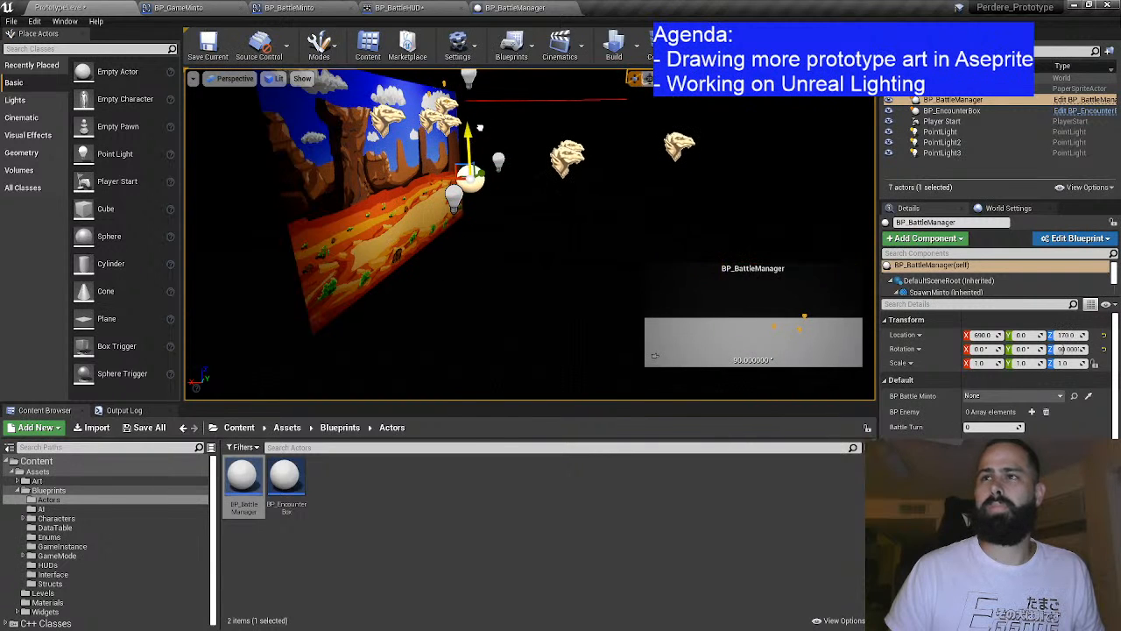
key(ctrl+z)
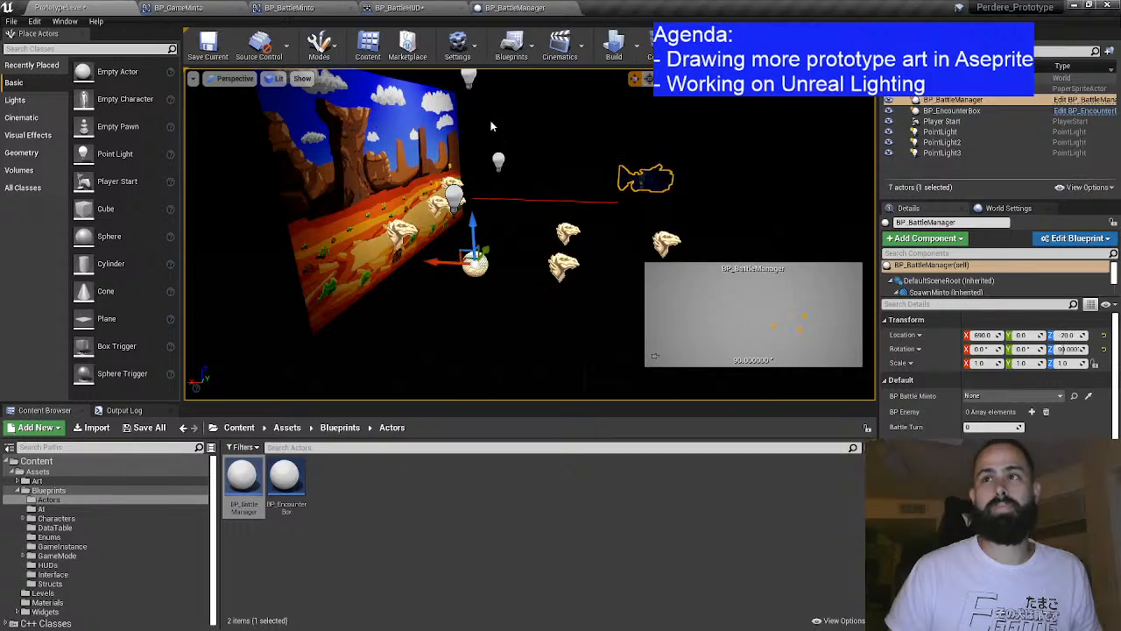
scroll(529, 232, up, 8)
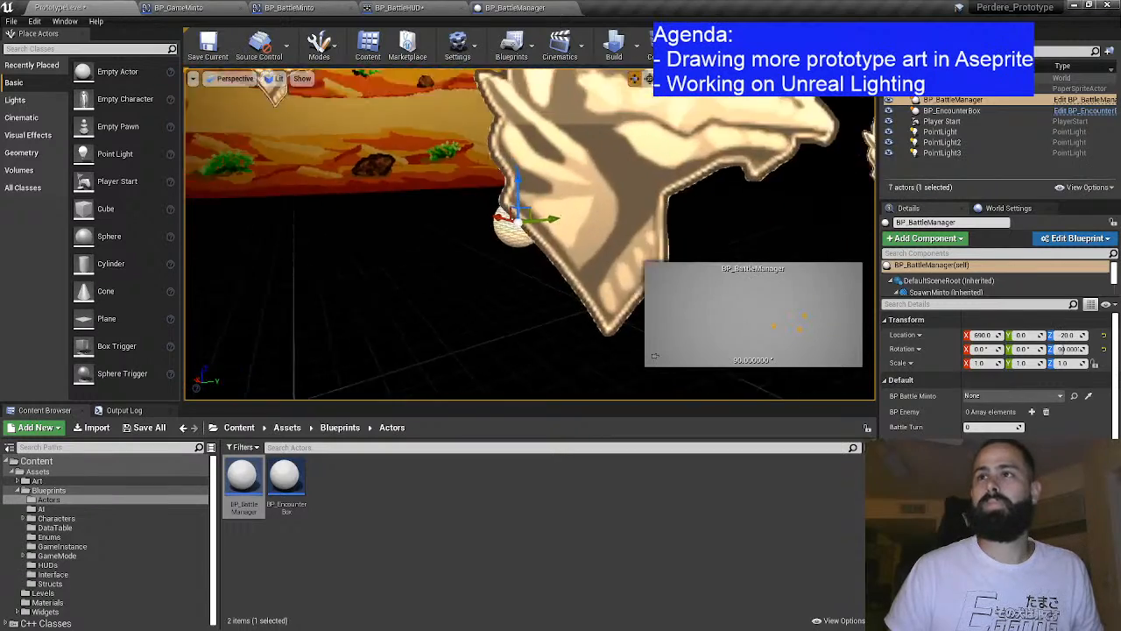
scroll(530, 232, down, 8)
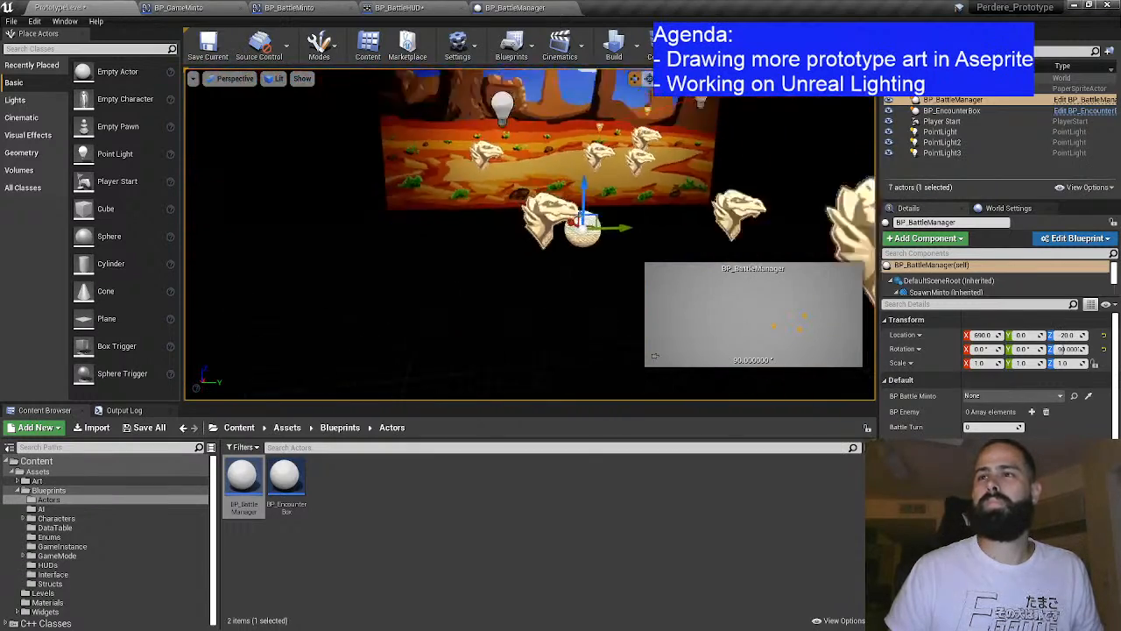
drag(530, 232, 740, 248)
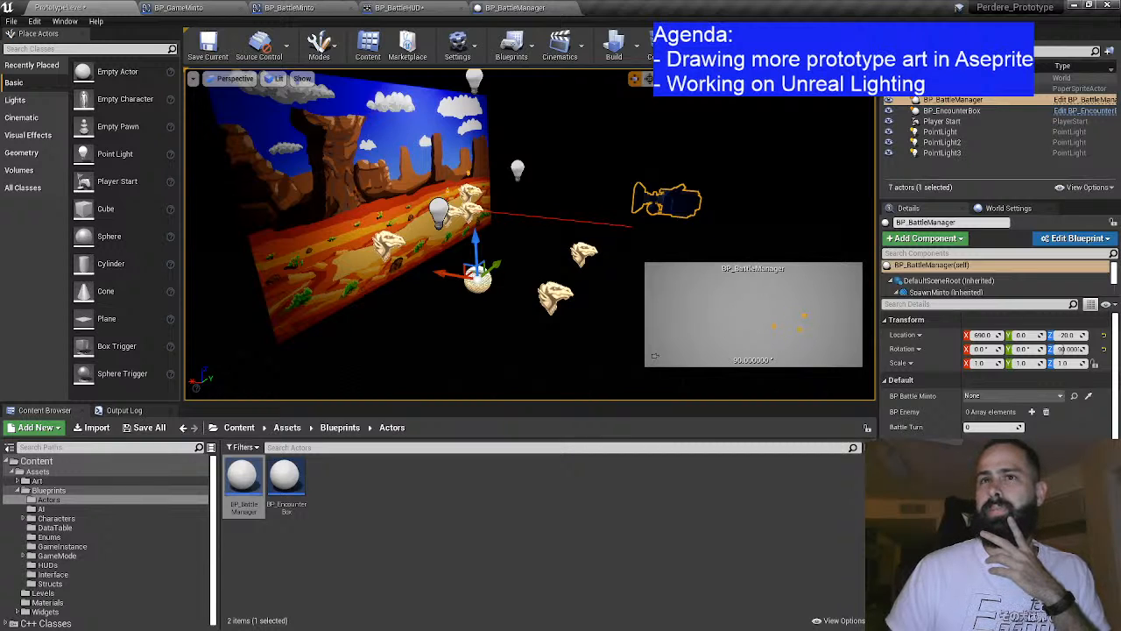
Step: Show the available light types and check the settings of the level's PointLight2 and PointLight3
click(28, 103)
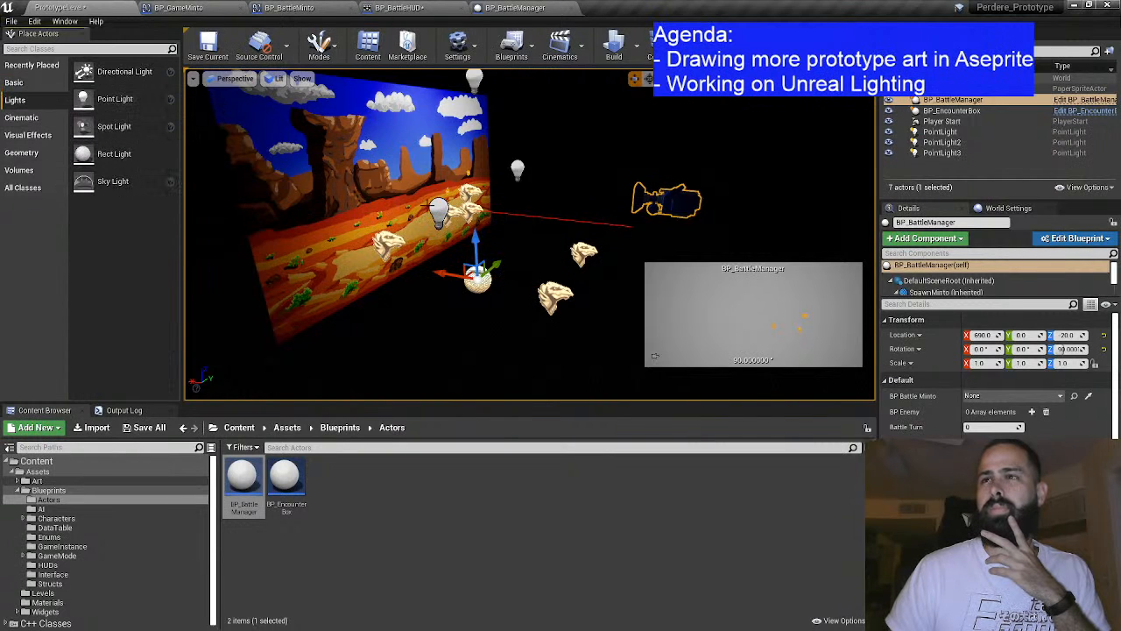
click(438, 210)
click(516, 168)
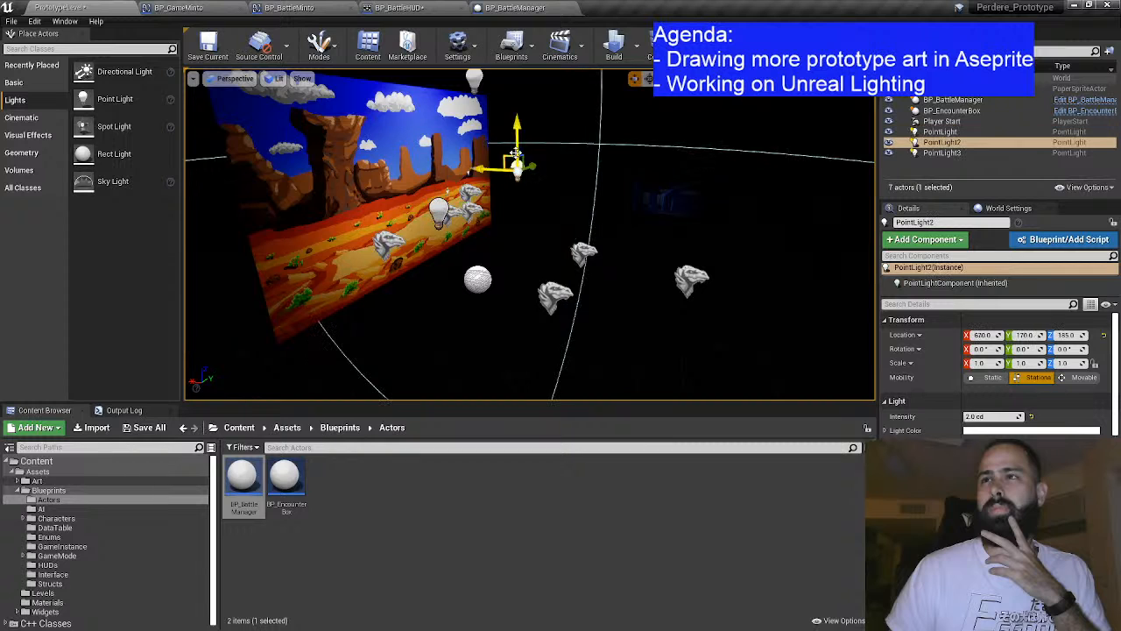
click(466, 85)
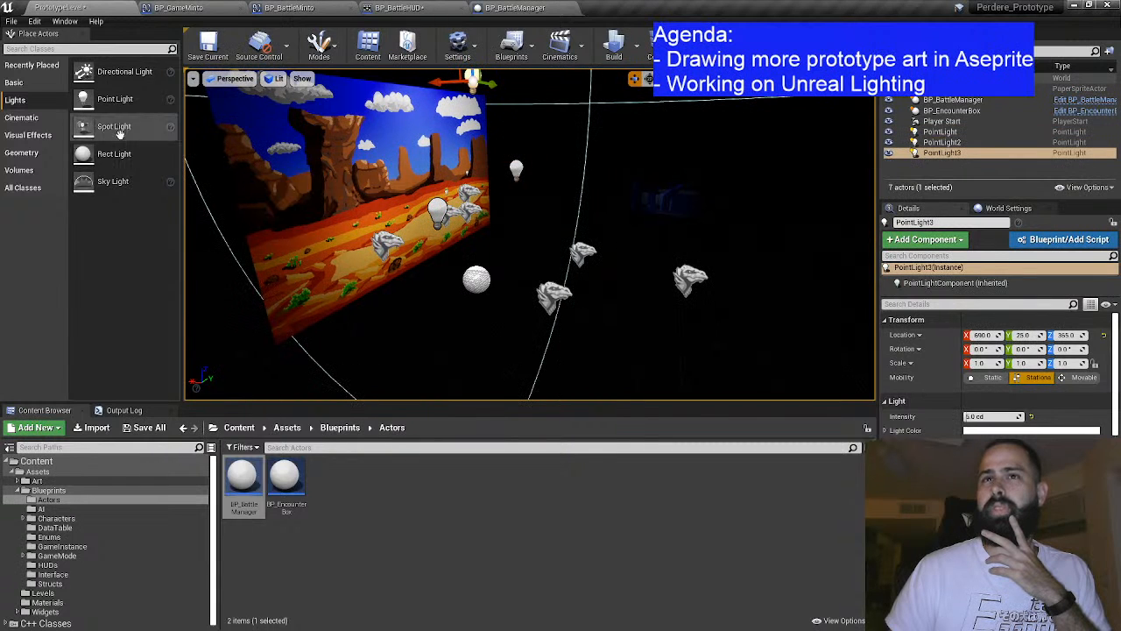
Step: Try a new point light in front of the battle camera, moved to about X 400 and Z 240, and delete it
drag(114, 99, 606, 193)
click(683, 192)
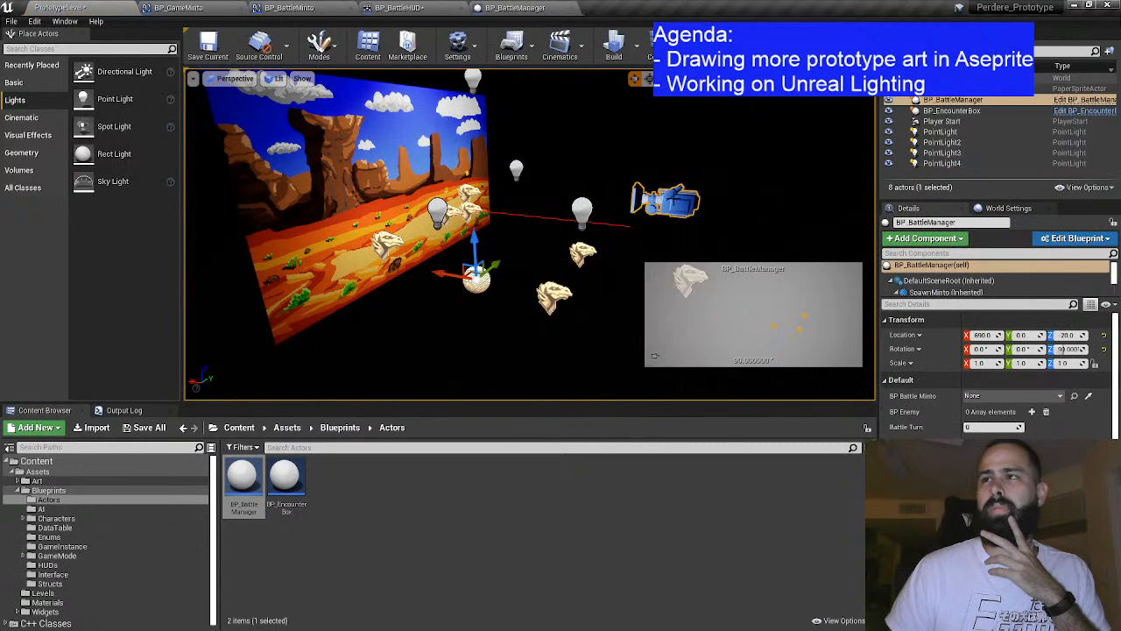
click(585, 210)
drag(594, 206, 560, 134)
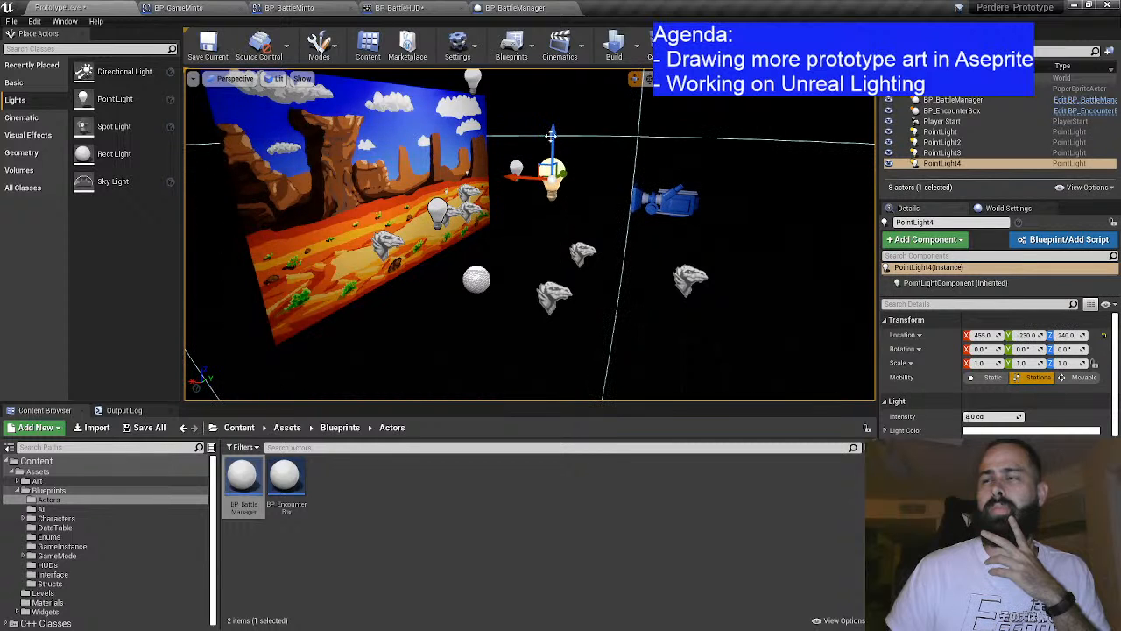
drag(515, 177, 567, 181)
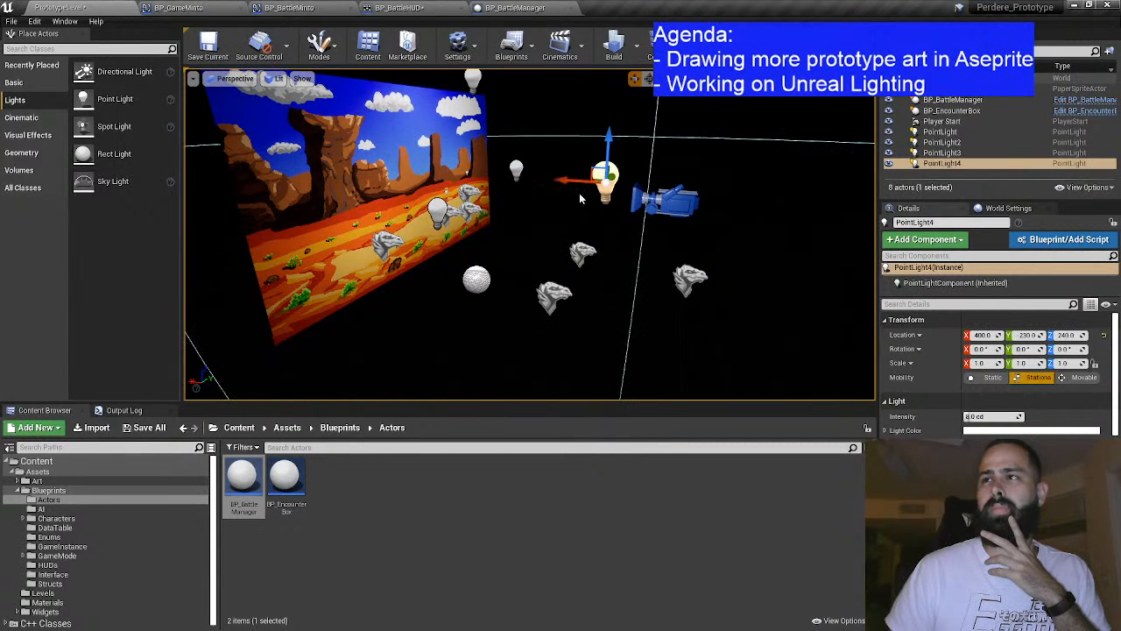
click(676, 199)
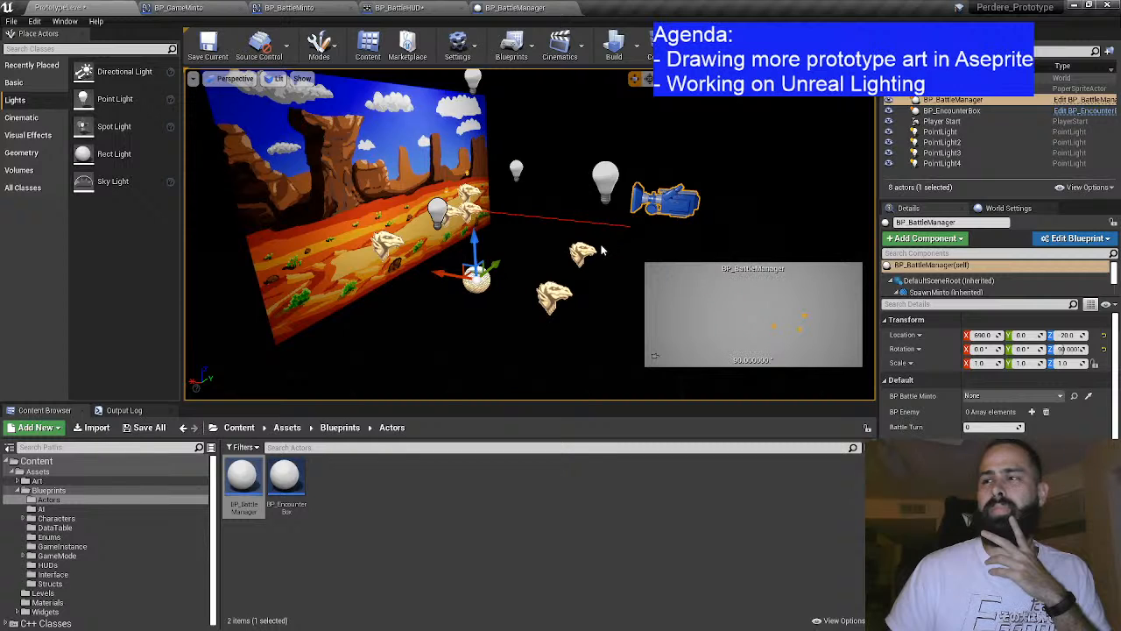
click(604, 180)
key(Delete)
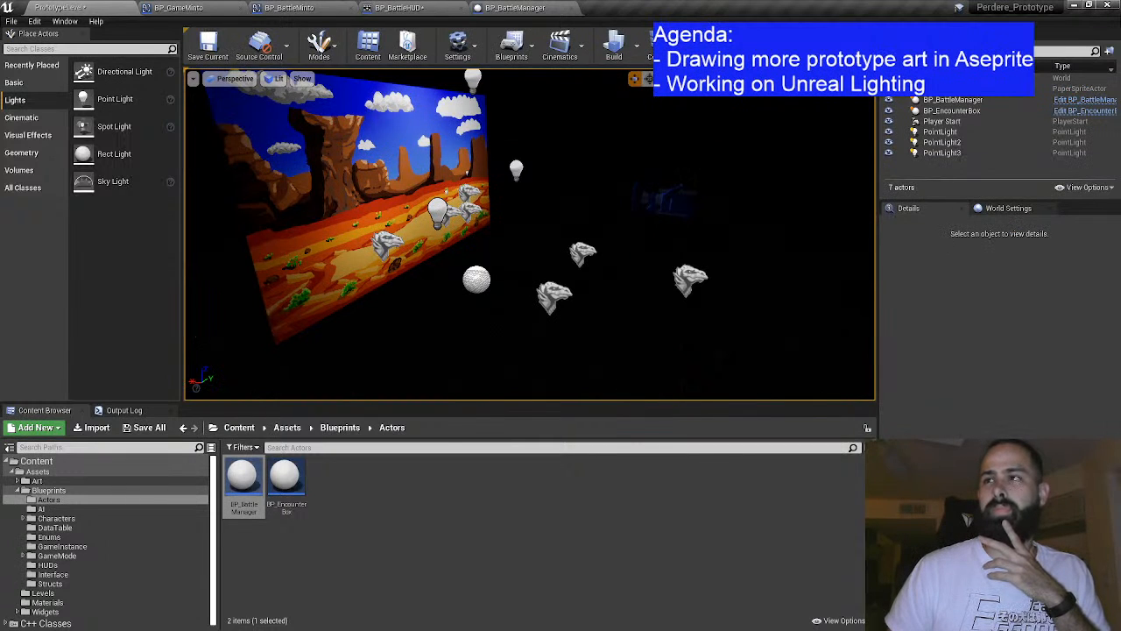
Step: Try raising BP_BattleManager to a Z location of about 145 and undo the move
click(477, 279)
drag(473, 241, 538, 169)
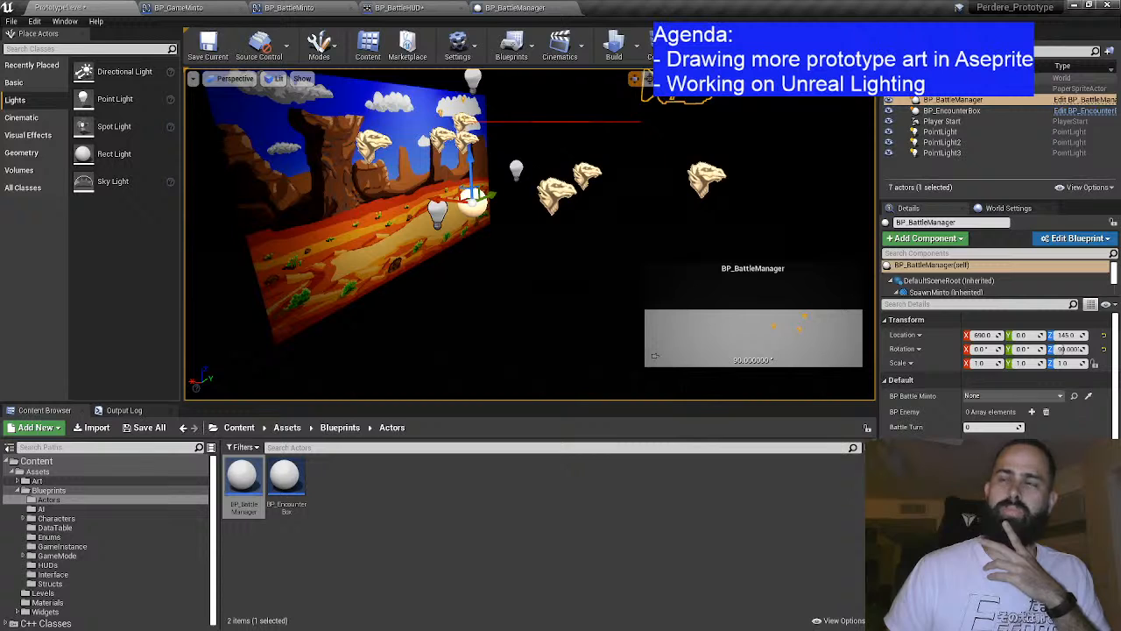
key(ctrl+z)
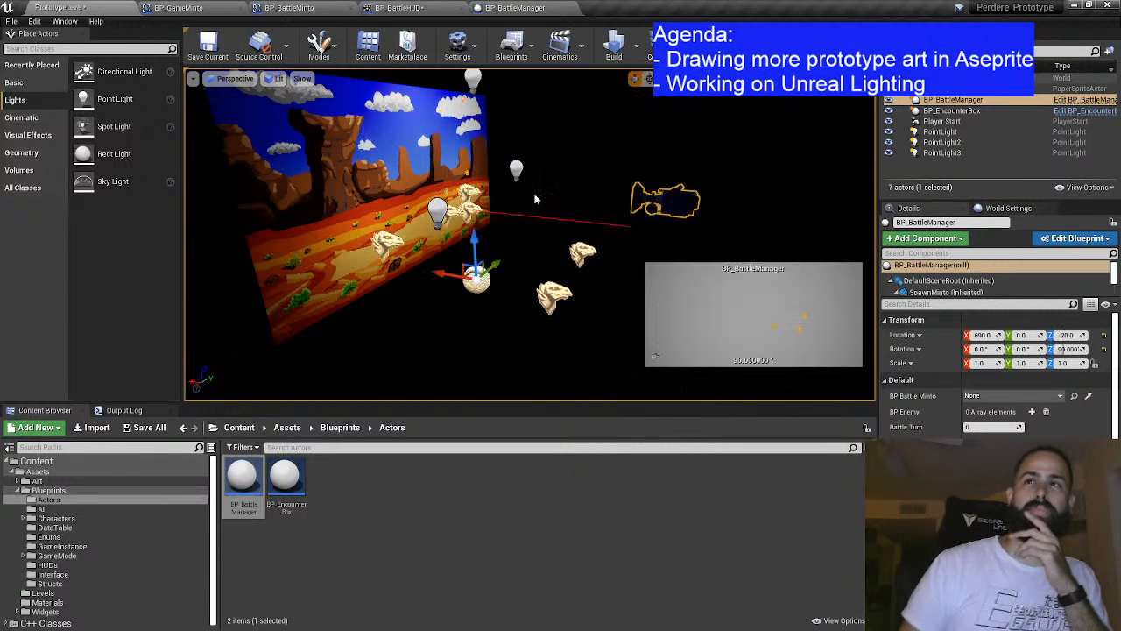
Step: Compare the level in the Unlit and Lit view modes
click(277, 77)
click(282, 117)
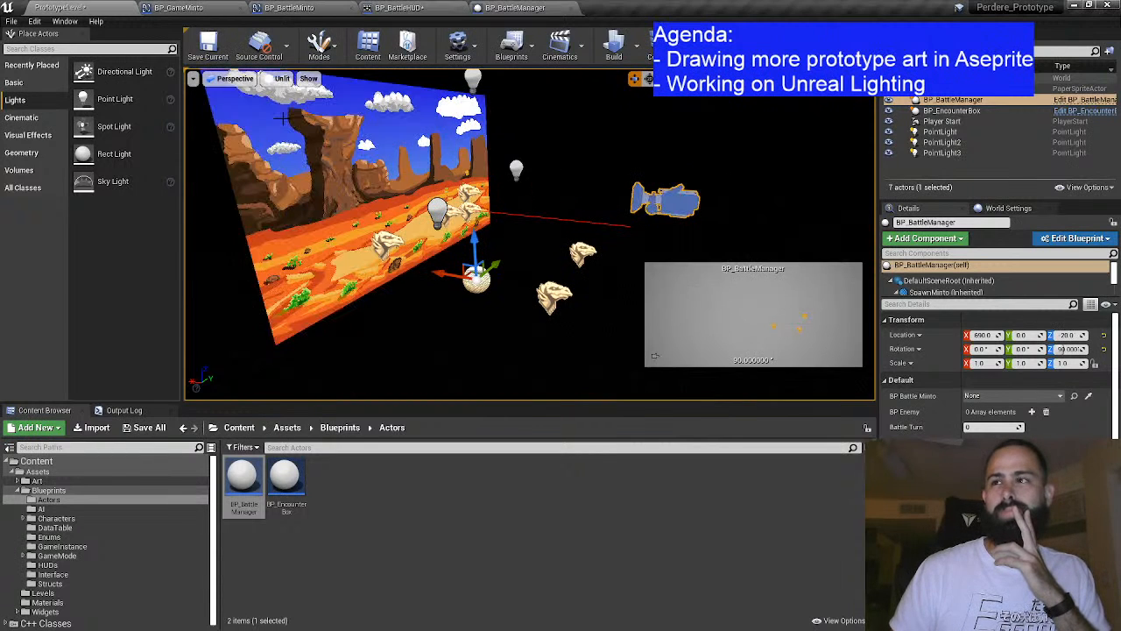
click(277, 78)
click(282, 104)
Step: Preview the level in the Cinematic Viewport and switch back to the Default Viewport
click(234, 78)
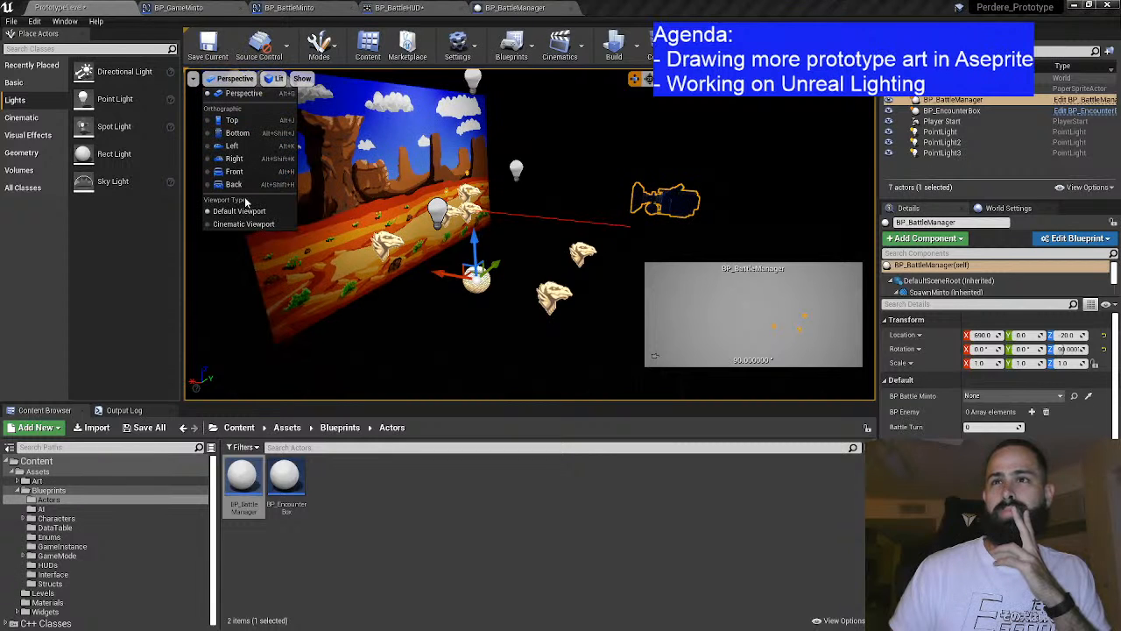
click(243, 224)
click(253, 82)
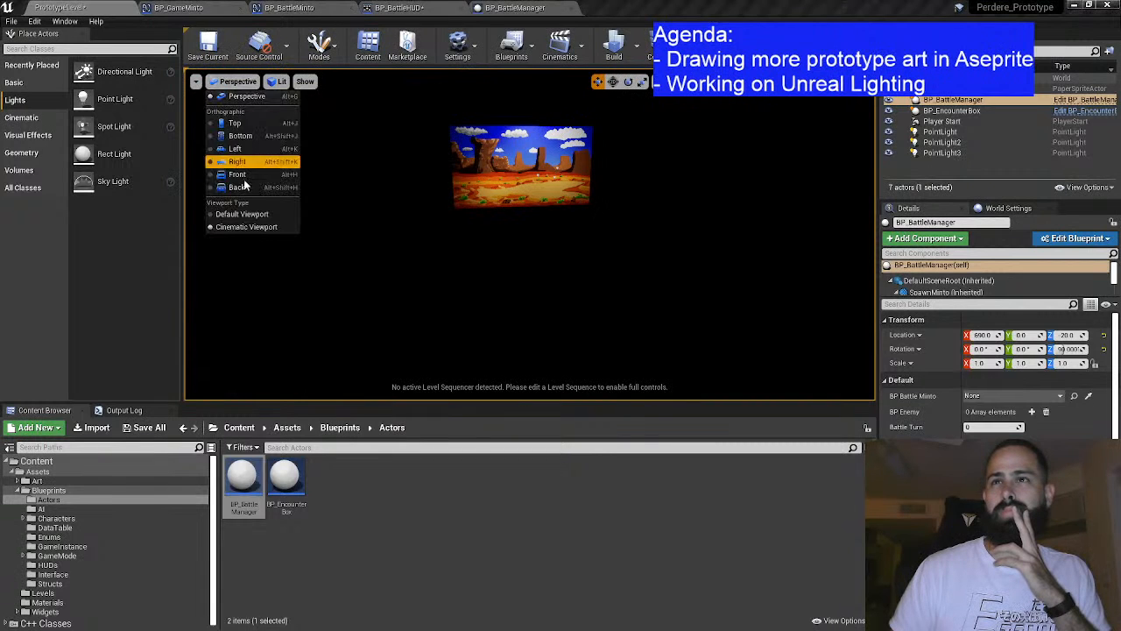
click(245, 214)
Step: Examine the battle scene's layout from the orthographic Back view
click(235, 80)
click(254, 187)
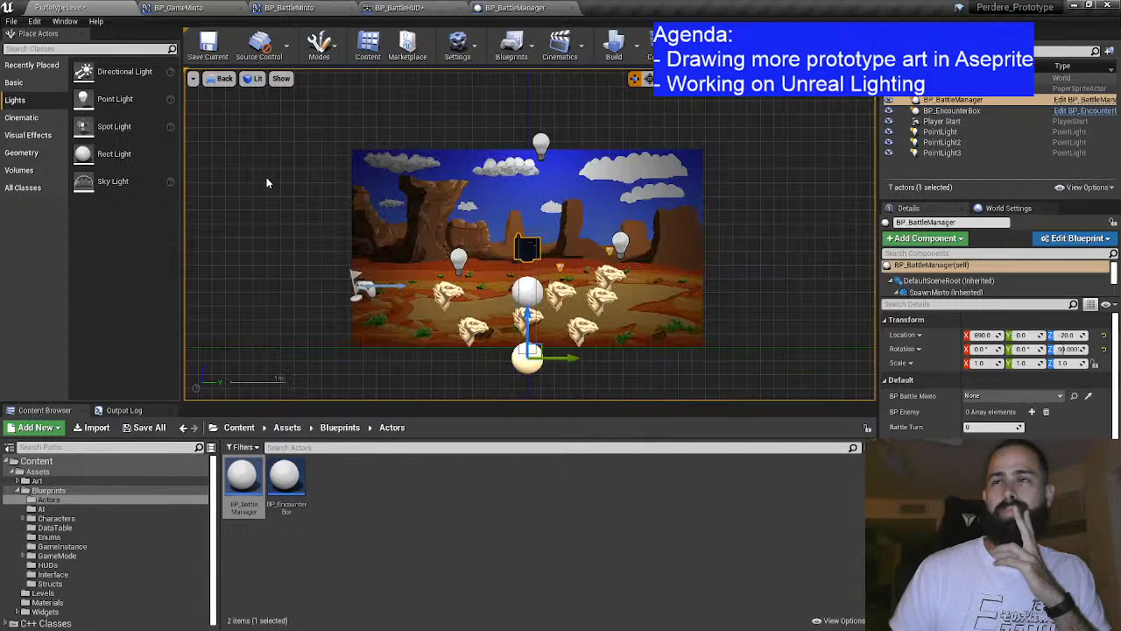
scroll(431, 306, up, 1)
scroll(431, 307, up, 2)
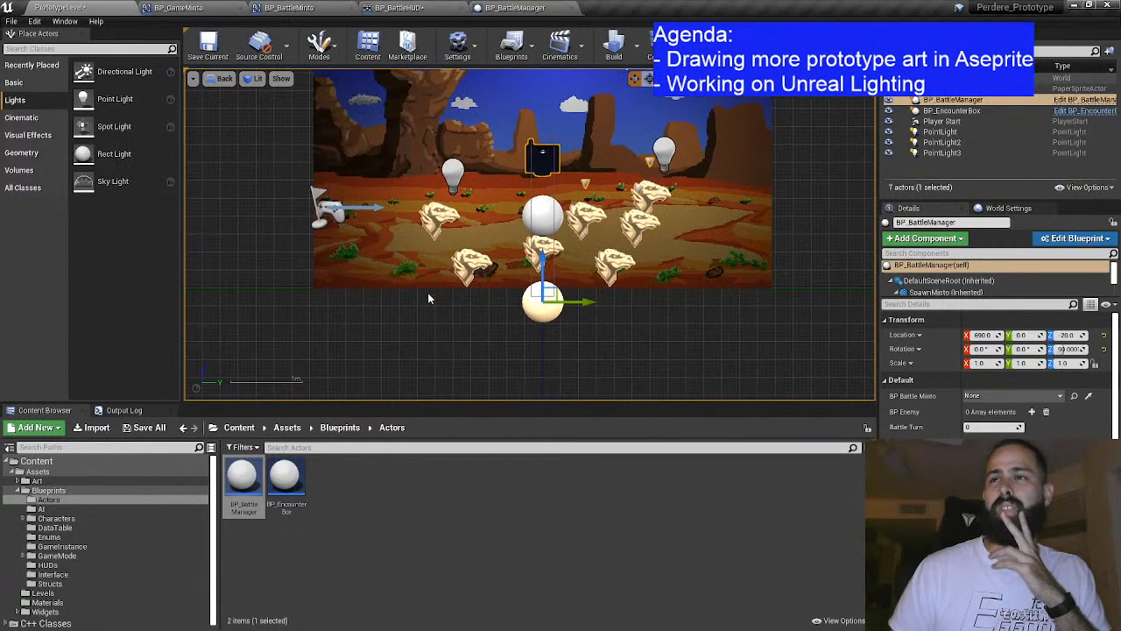
drag(496, 267, 342, 184)
scroll(406, 244, down, 2)
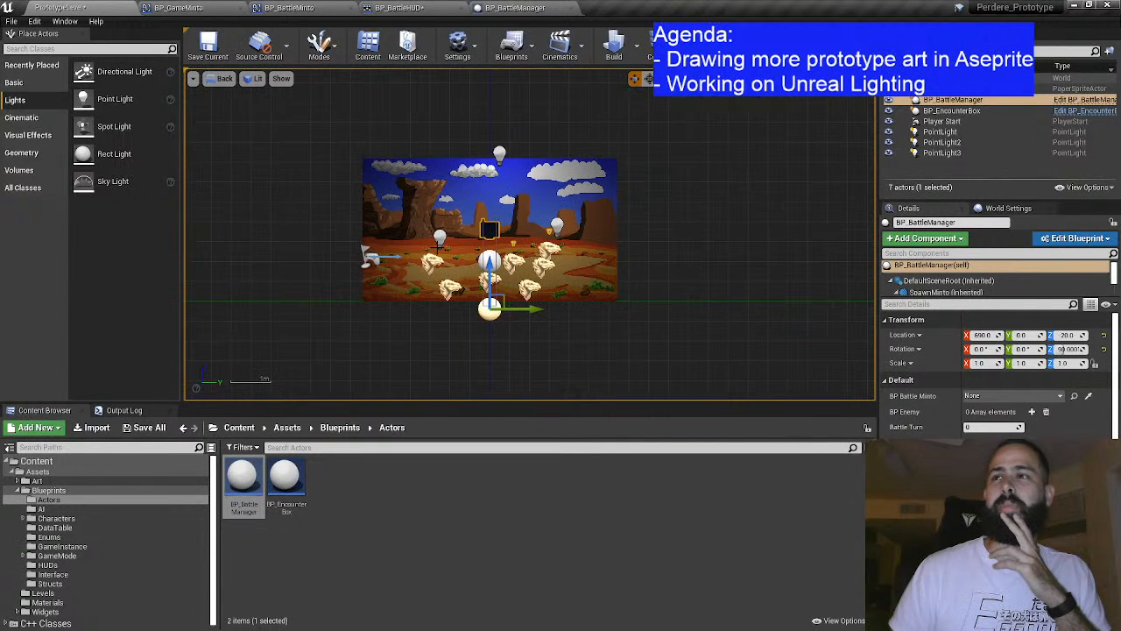
Step: Return to the Perspective view and select the BattleScene0_Sprite backdrop to examine it against the battle actors
click(225, 78)
click(225, 105)
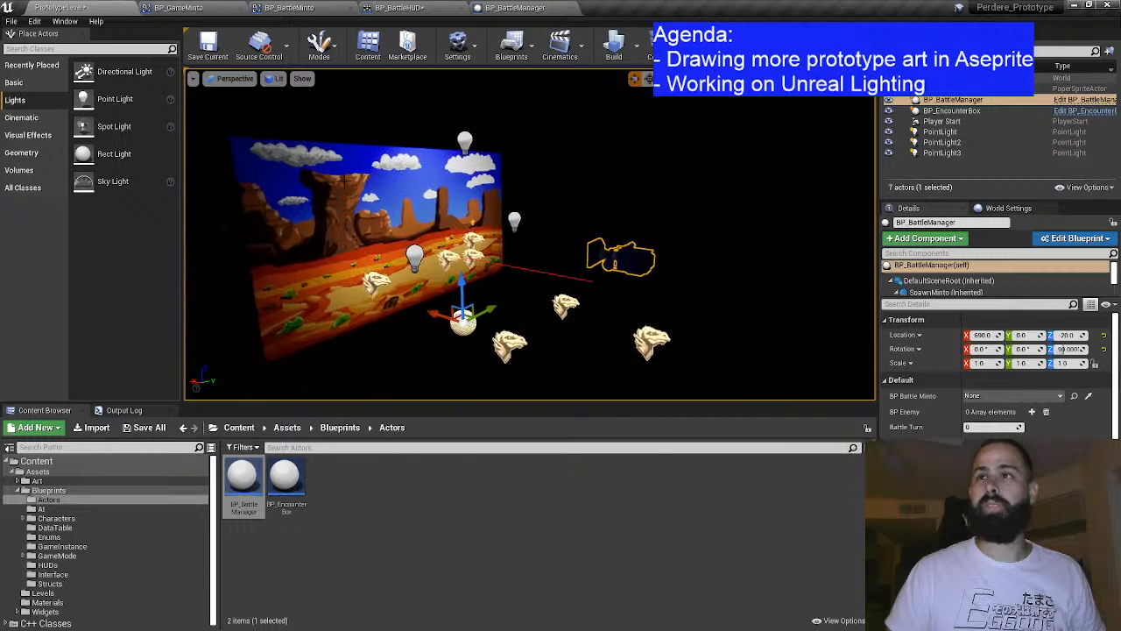
click(349, 203)
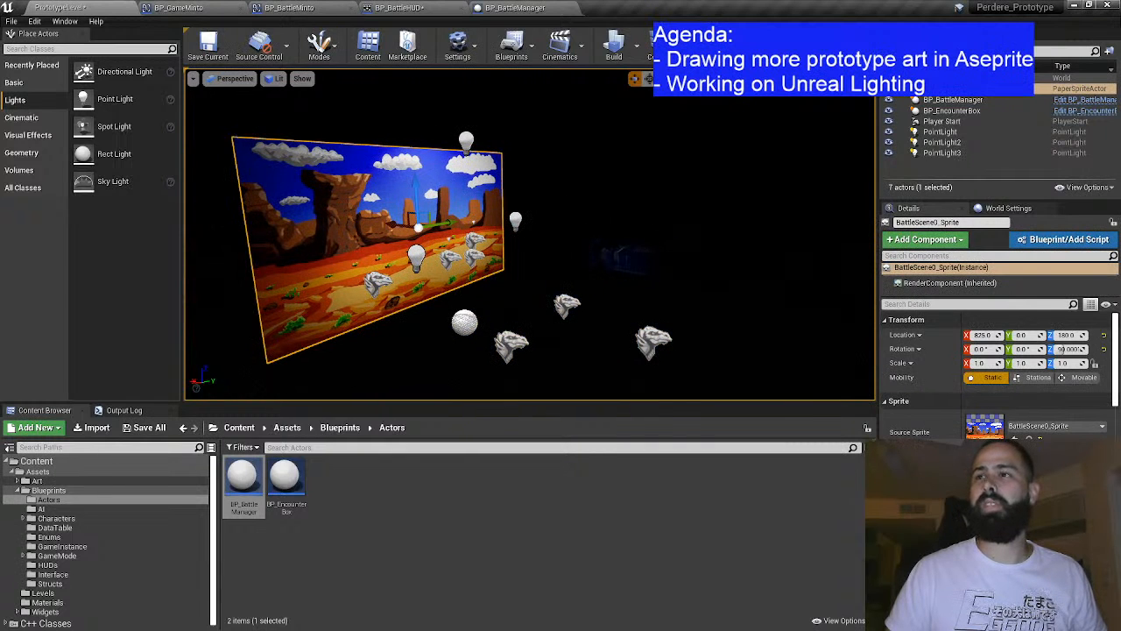
drag(539, 278, 552, 279)
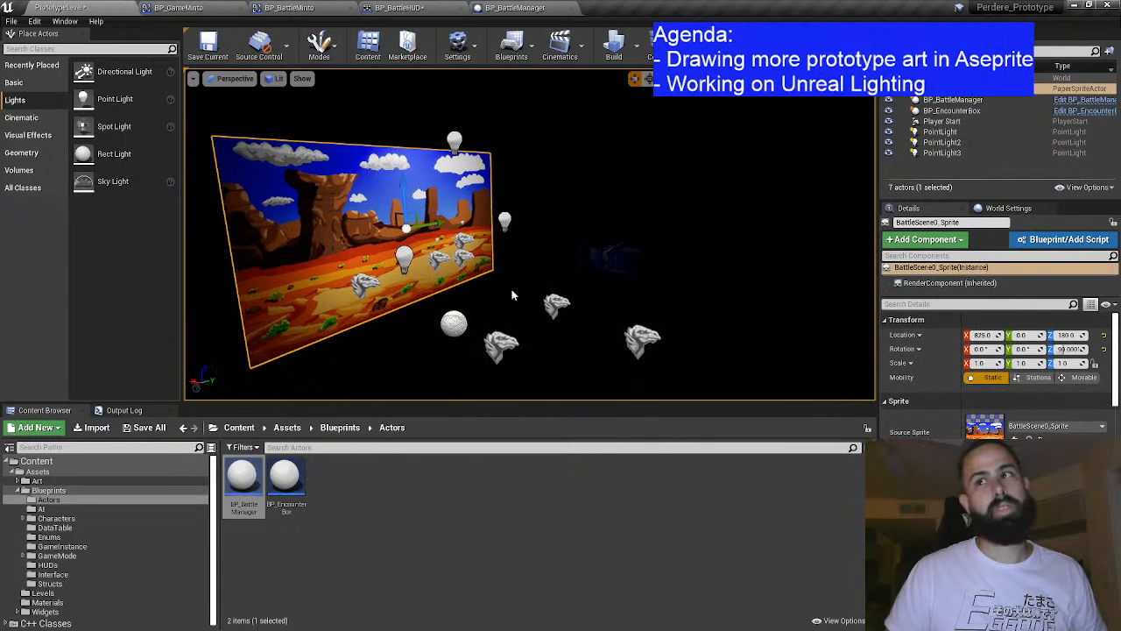
Step: Select the backdrop, BP_BattleManager and all three point lights, and move them upward together
click(455, 317)
ctrl+click(374, 188)
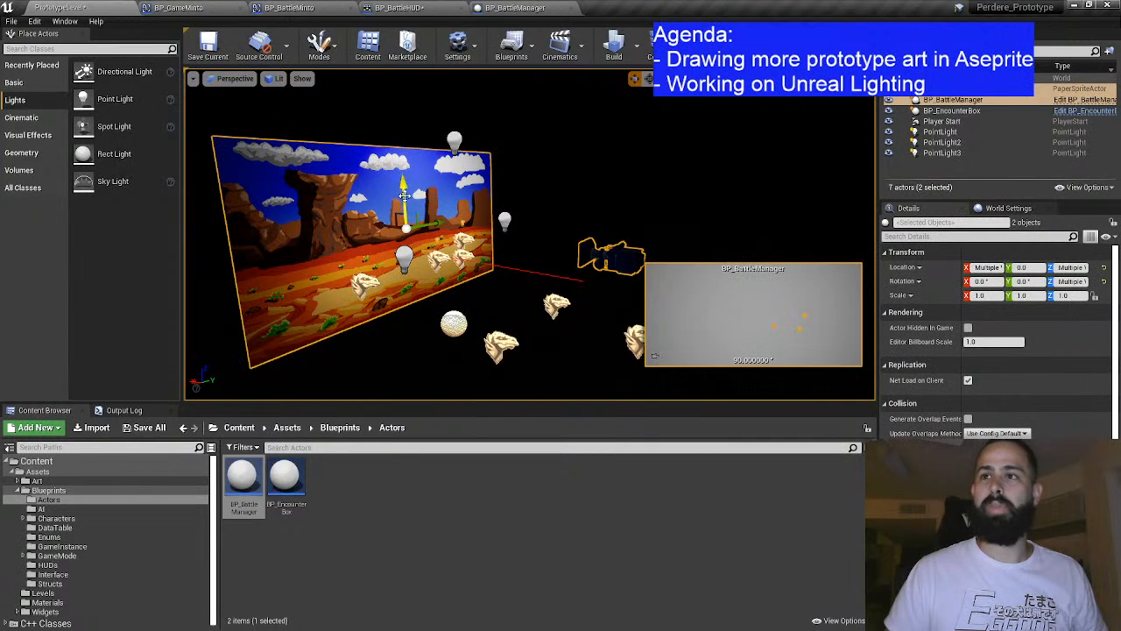
drag(406, 185, 404, 122)
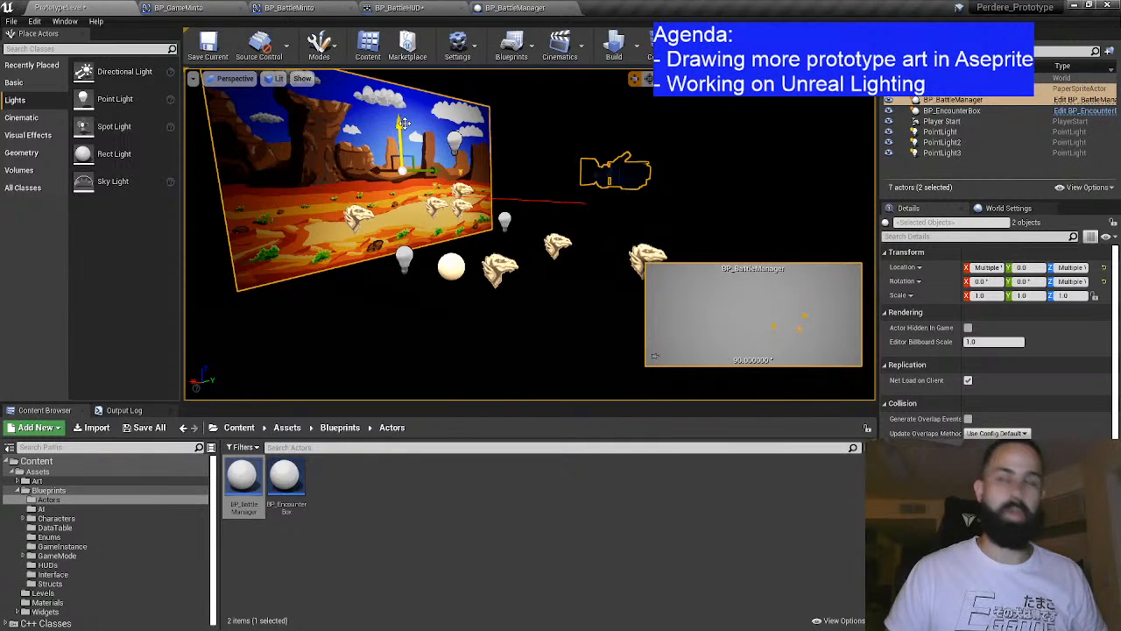
key(ctrl+z)
ctrl+click(404, 254)
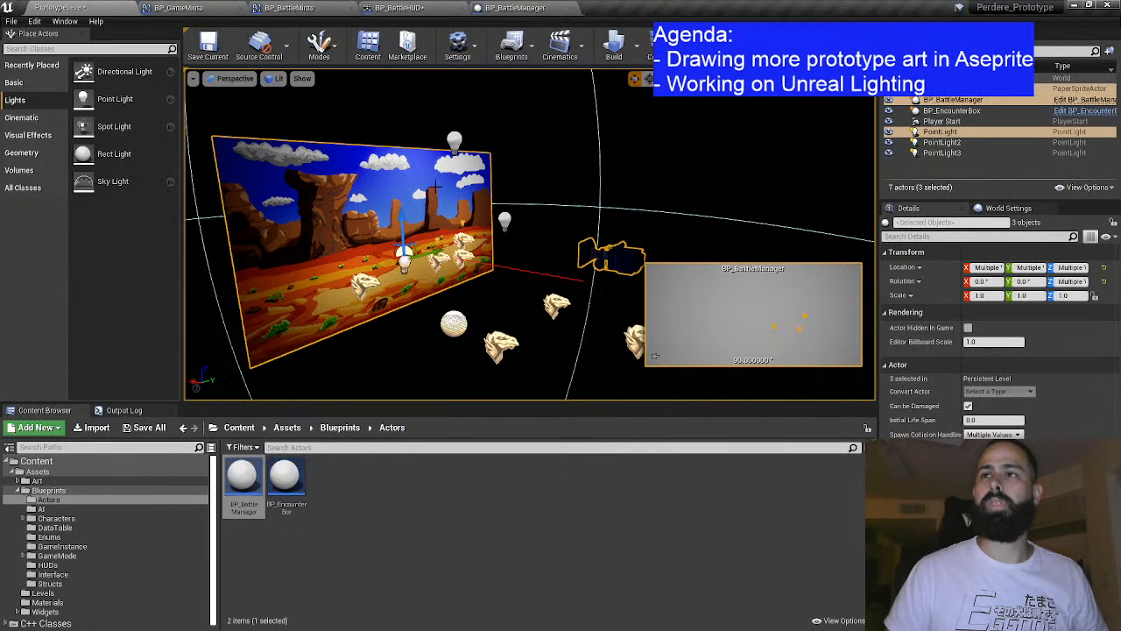
ctrl+click(454, 142)
ctrl+click(505, 219)
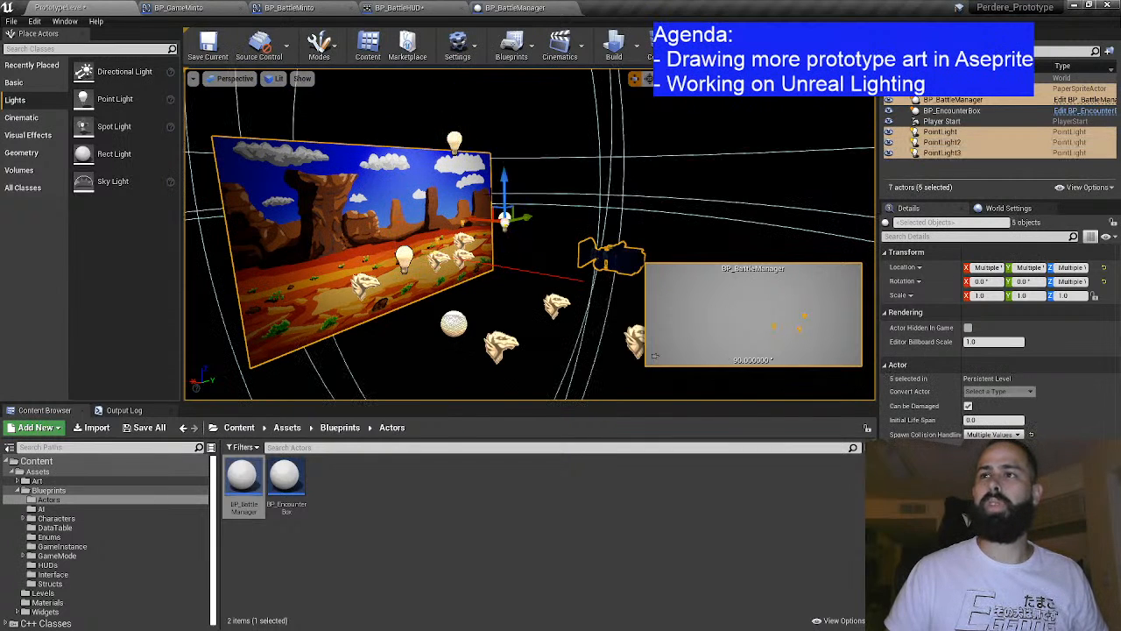
drag(505, 174, 503, 145)
click(570, 108)
Step: Play-test the level with the raised battle scene by starting a fight and attacking upward, and end the preview
key(alt+p)
key(d)
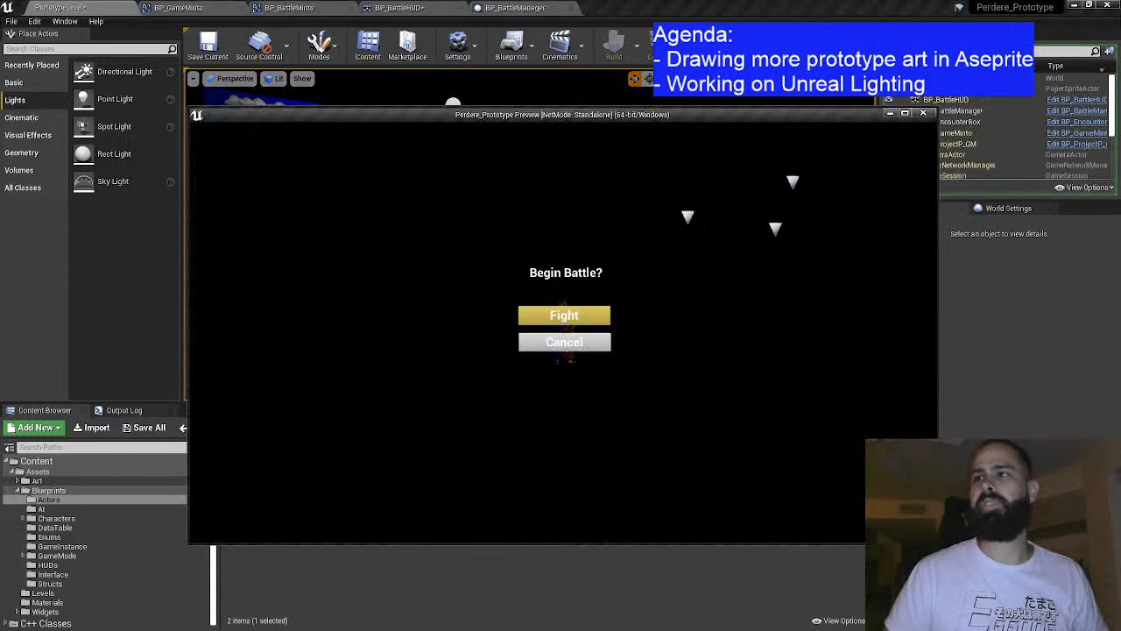
key(Return)
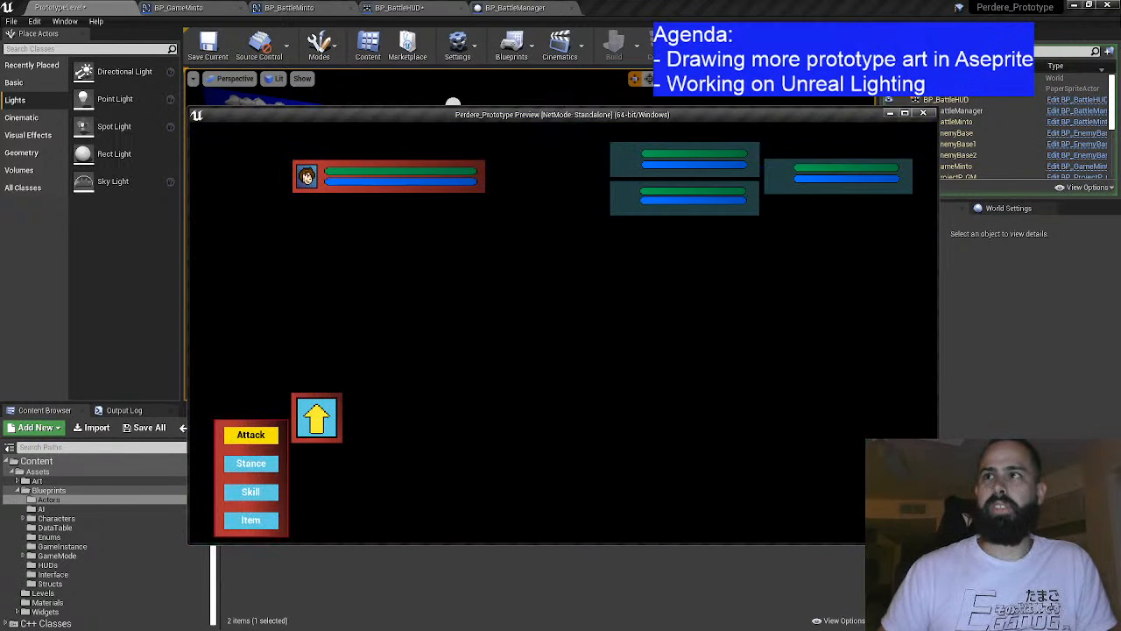
key(Up)
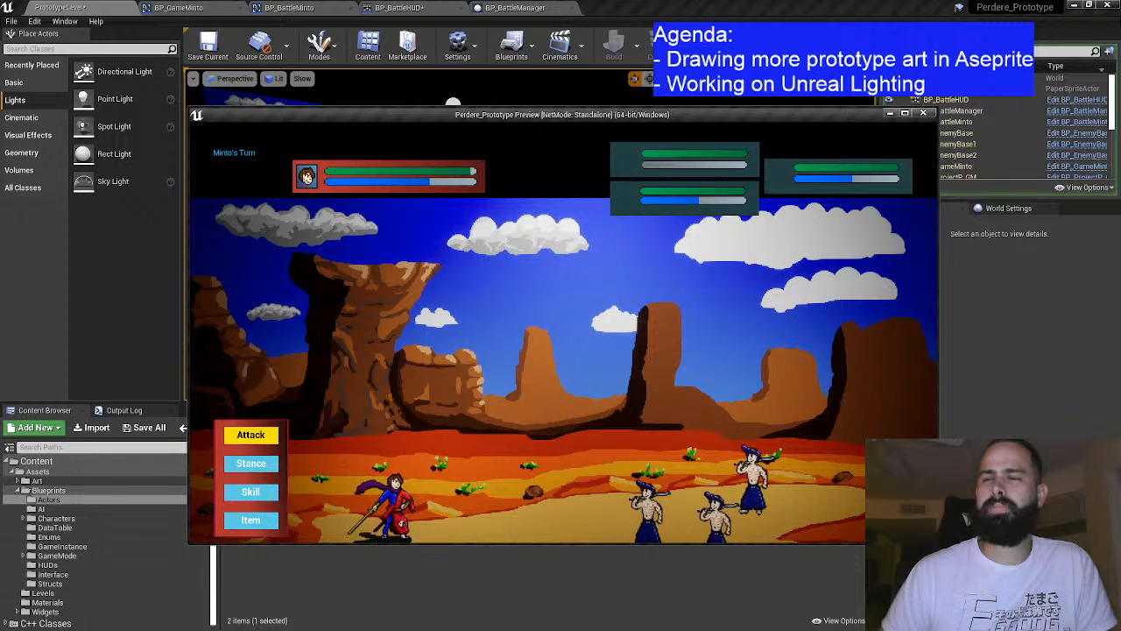
key(Return)
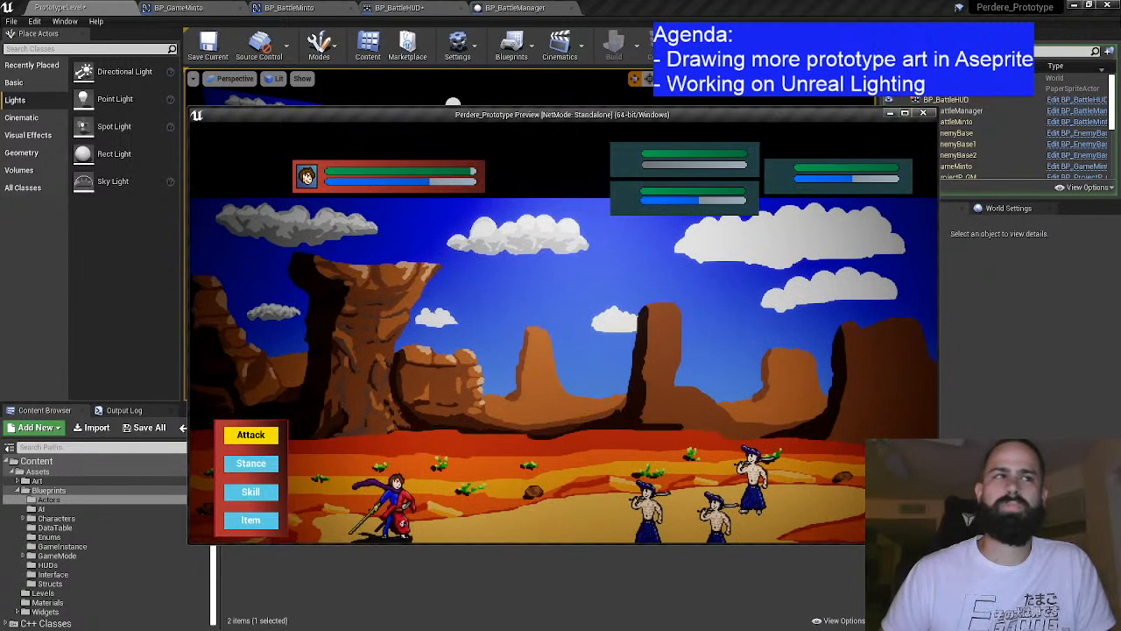
key(p)
key(Down)
key(Return)
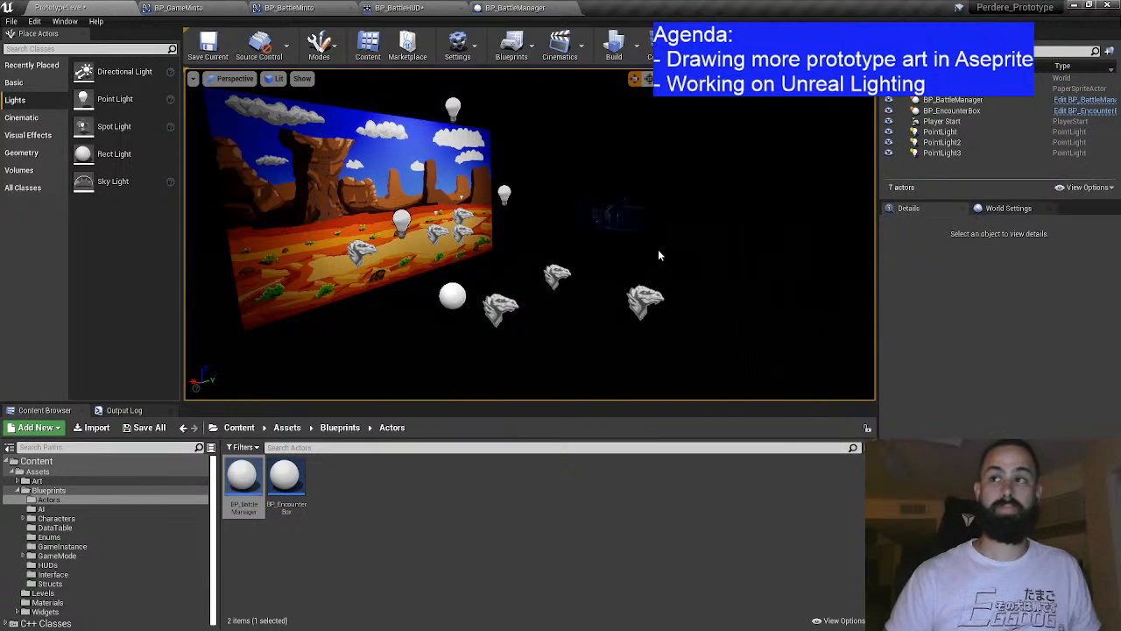
Step: Undo the upward move of the backdrop, battle manager and point lights, and clear the selection
key(ctrl+a)
scroll(707, 189, up, 2)
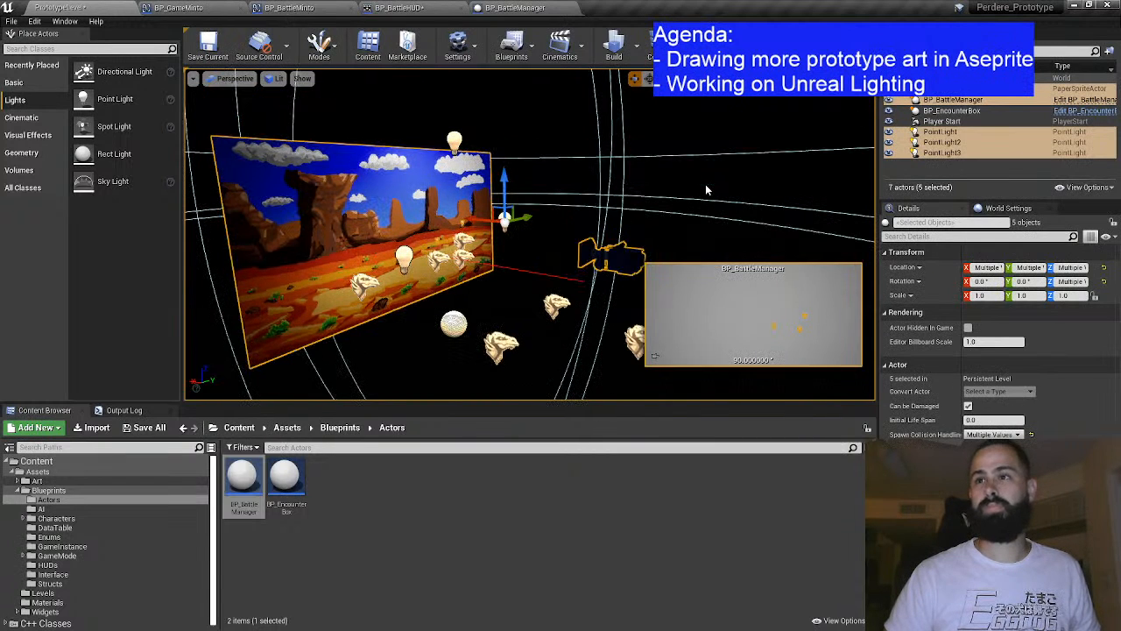
click(595, 129)
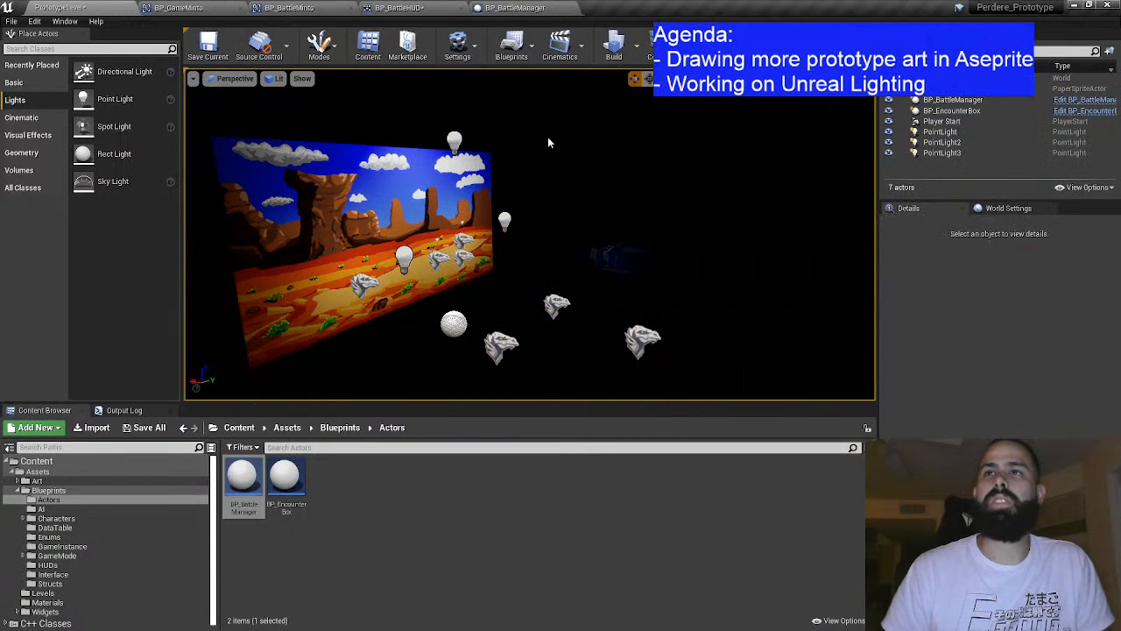
Step: Search the Project Settings for "culling" to review the culling options, and close the settings
click(456, 46)
click(477, 94)
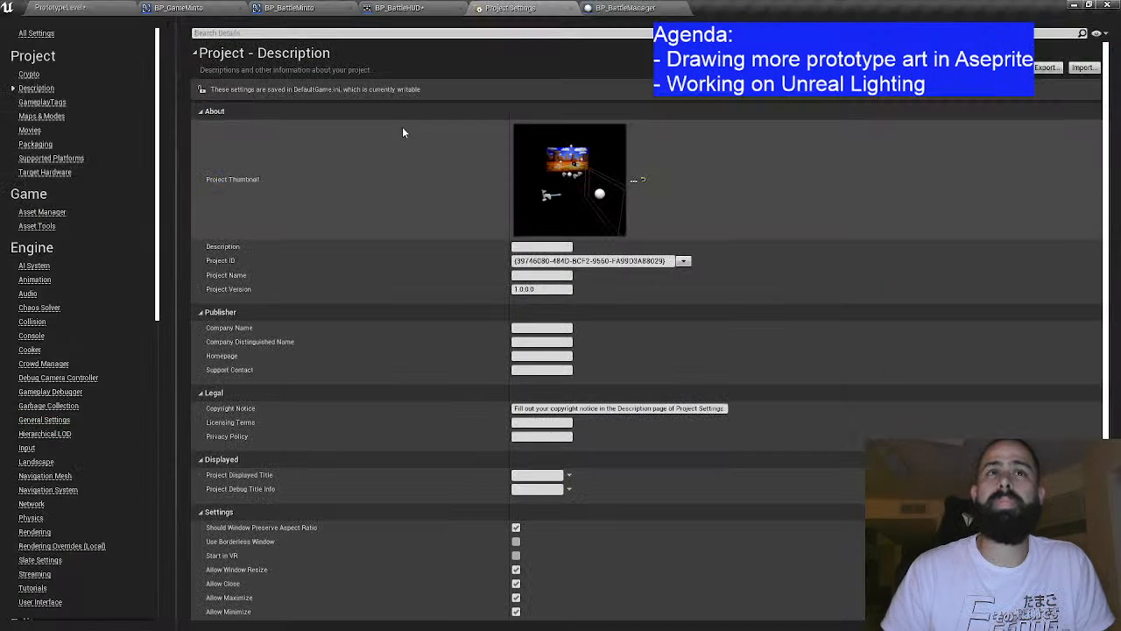
click(337, 33)
text(culling)
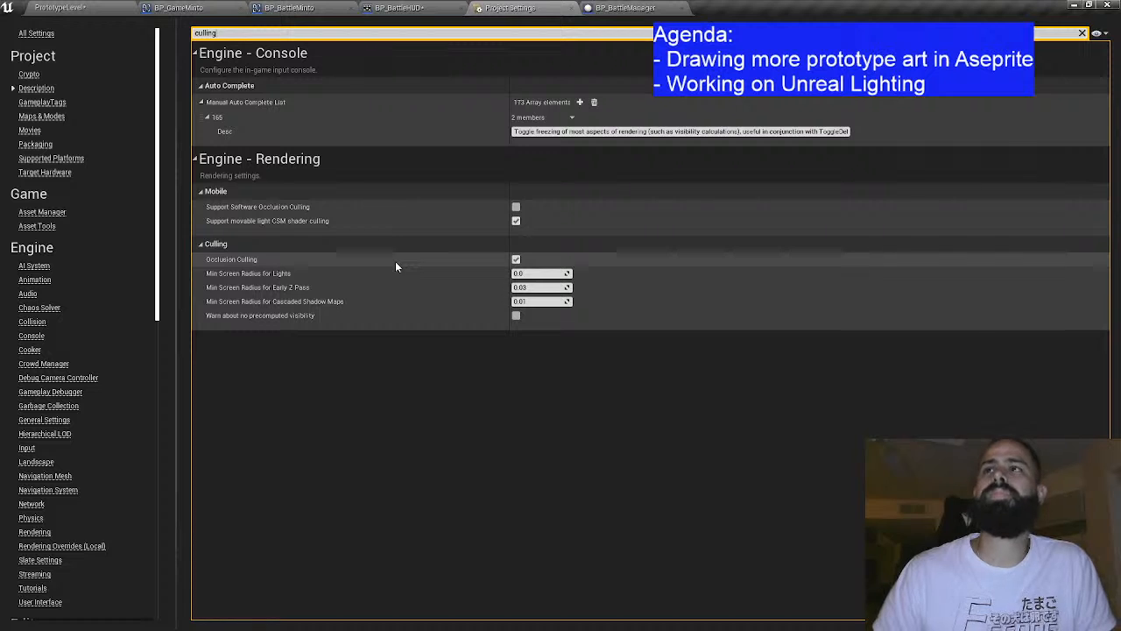
click(571, 9)
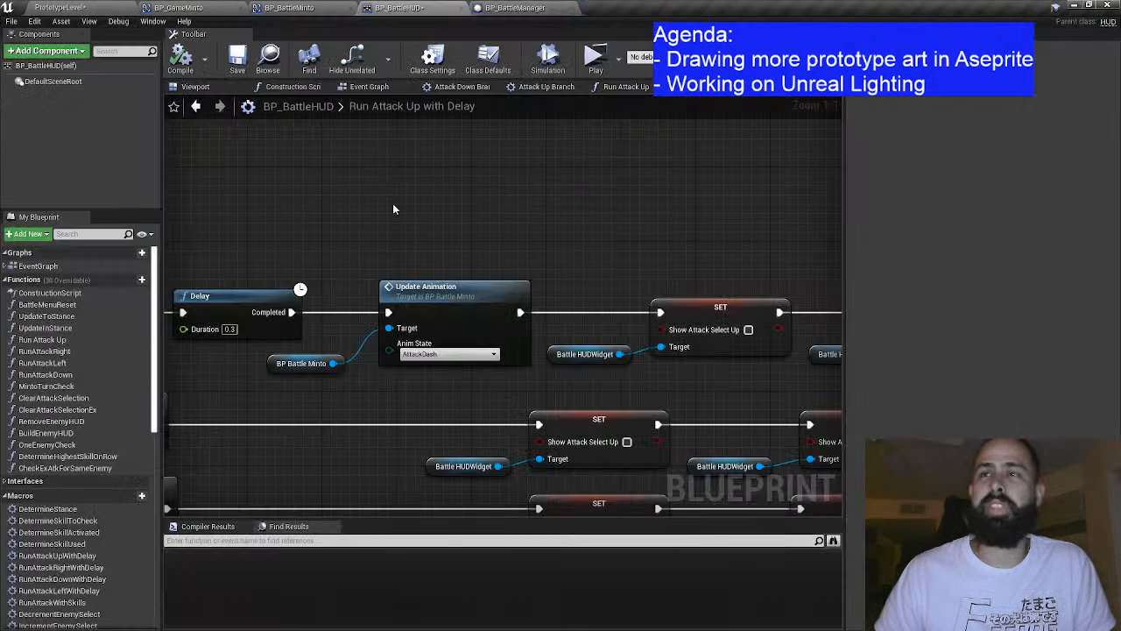
Step: Examine the Delay and Update Animation nodes in BP_BattleHUD's Run Attack Up with Delay macro, with a glance at BP_BattleManager's component layout
scroll(393, 210, down, 4)
scroll(391, 220, up, 3)
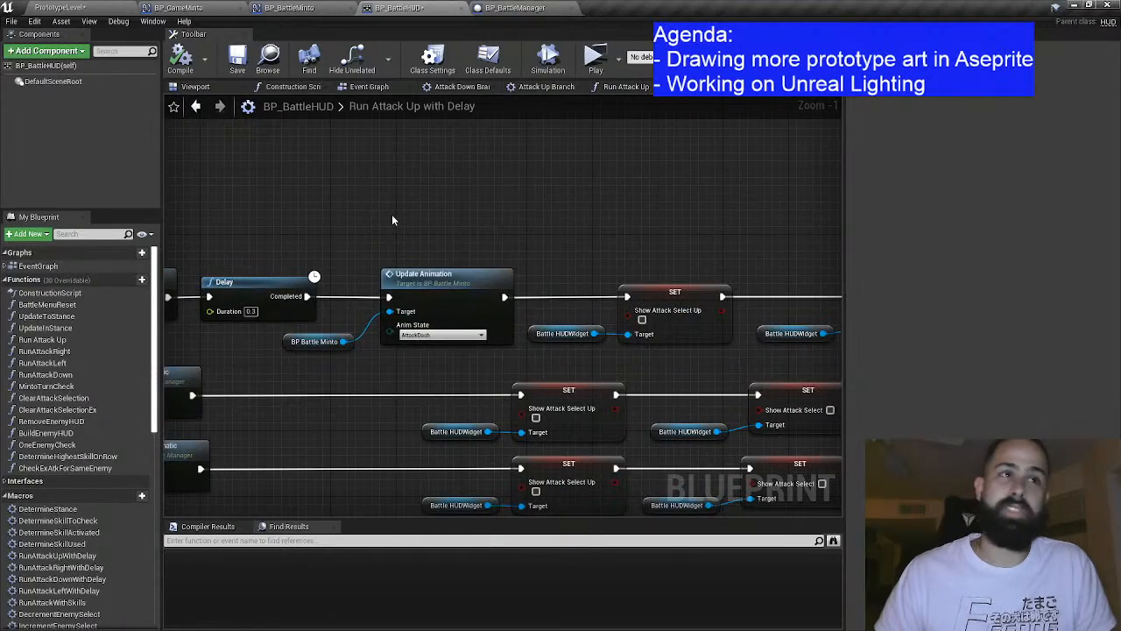
drag(395, 215, 415, 204)
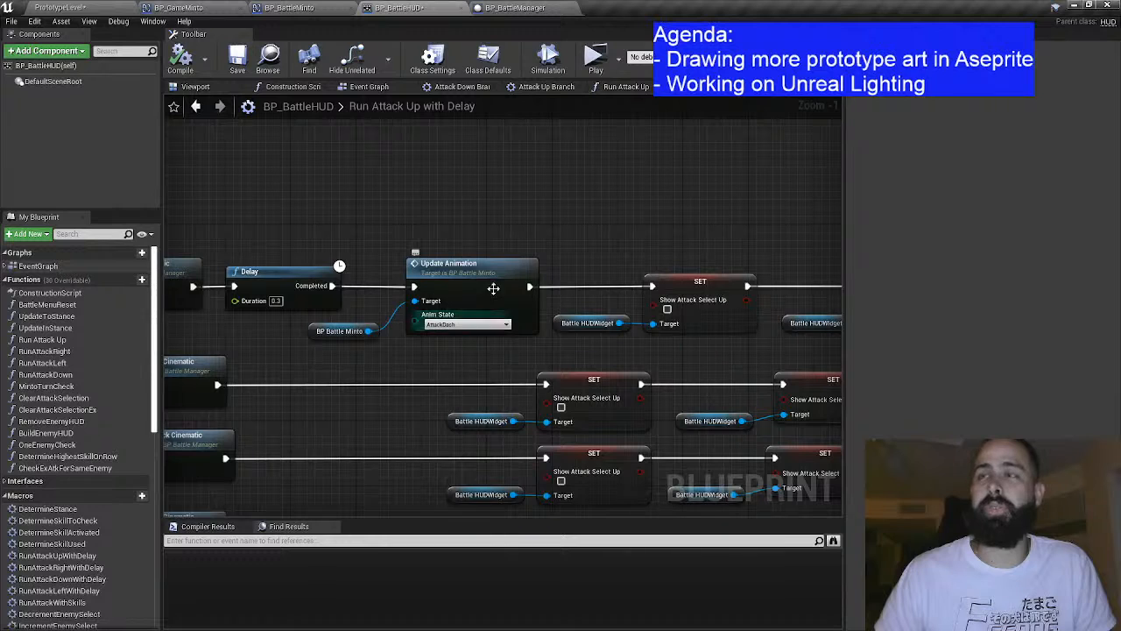
click(516, 8)
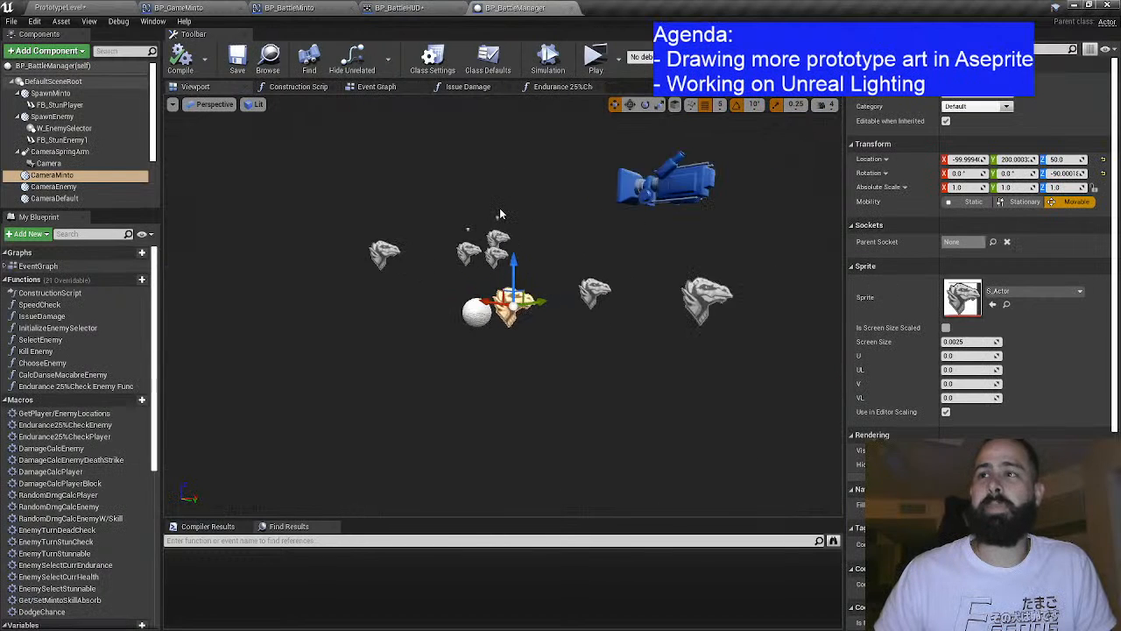
click(422, 8)
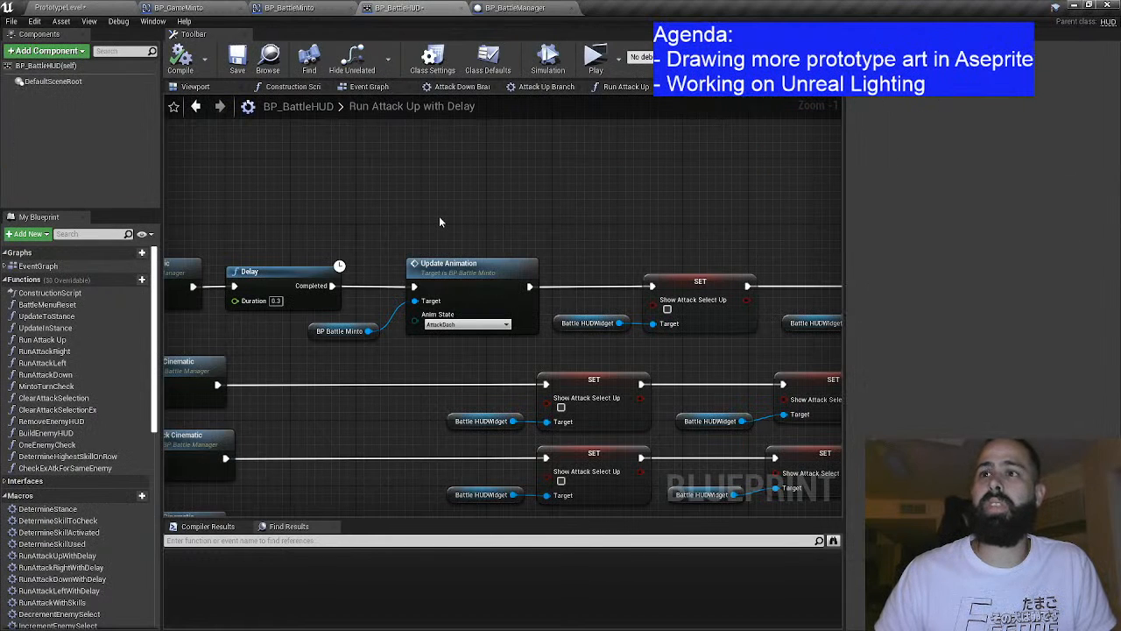
drag(439, 222, 475, 255)
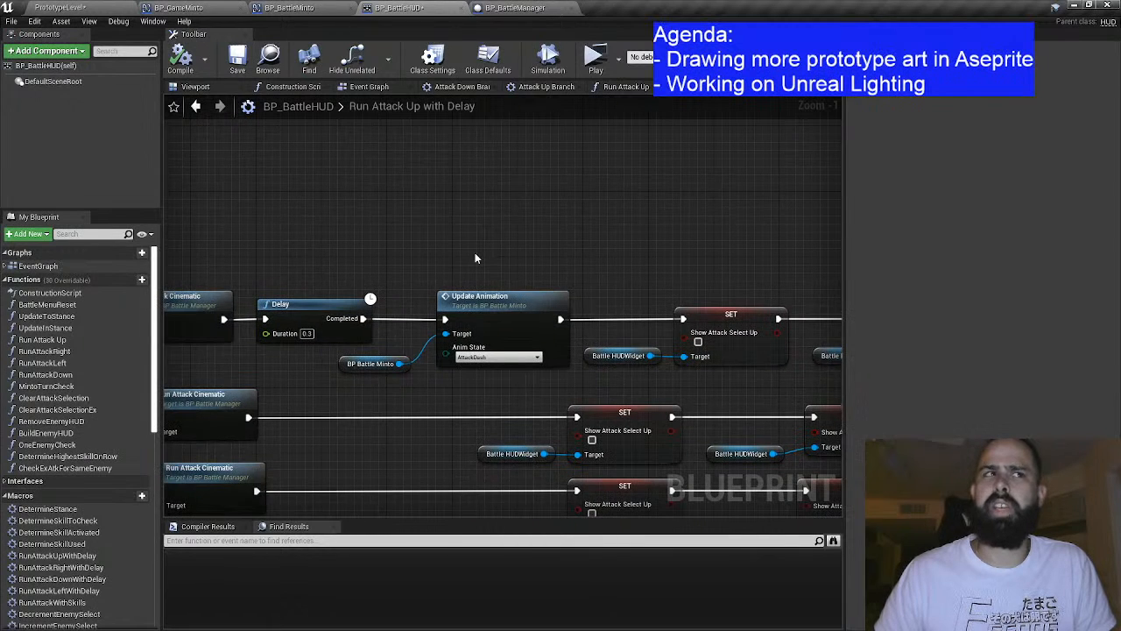
scroll(475, 256, up, 1)
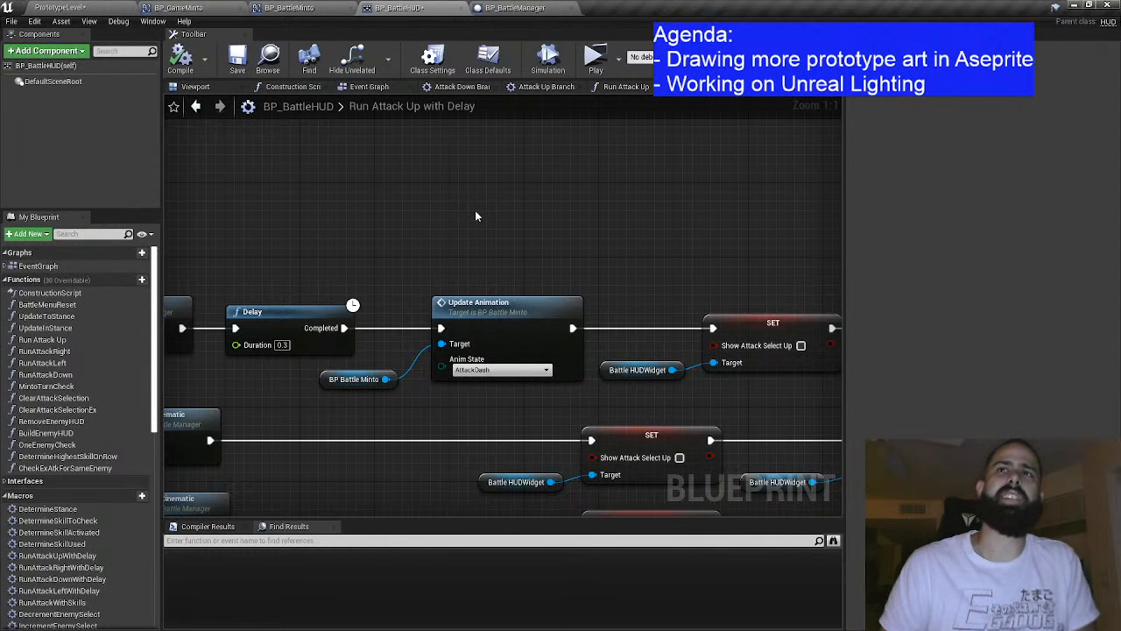
Step: Open BP_BattleMinto's Event Graph and examine the animation states on the Switch on Enum_Minto_AnimStates node
click(59, 7)
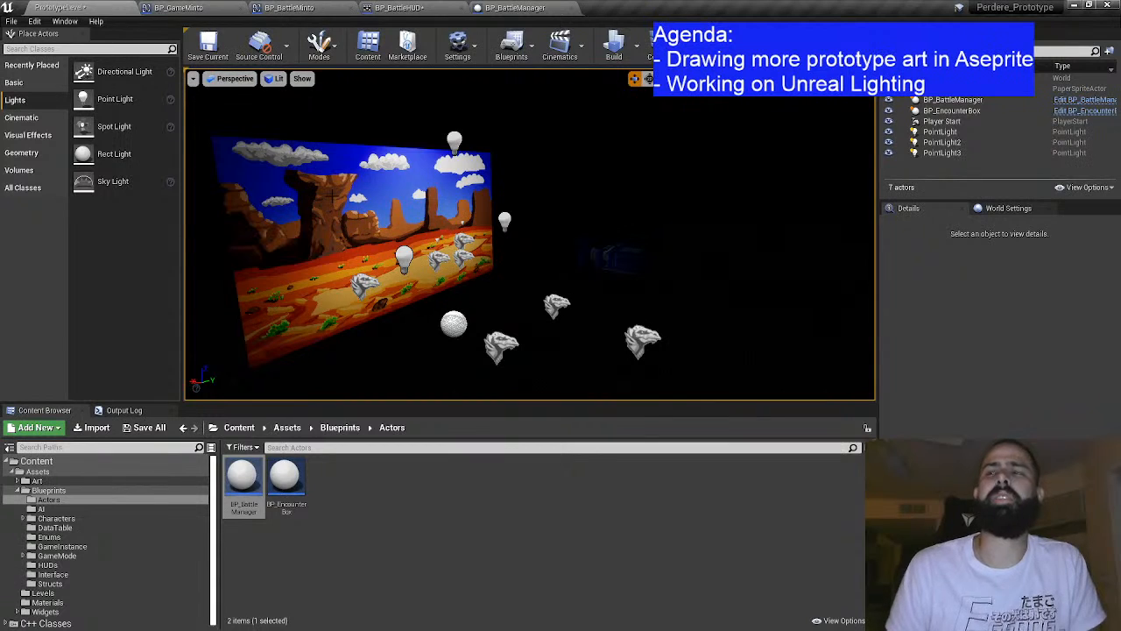
click(378, 513)
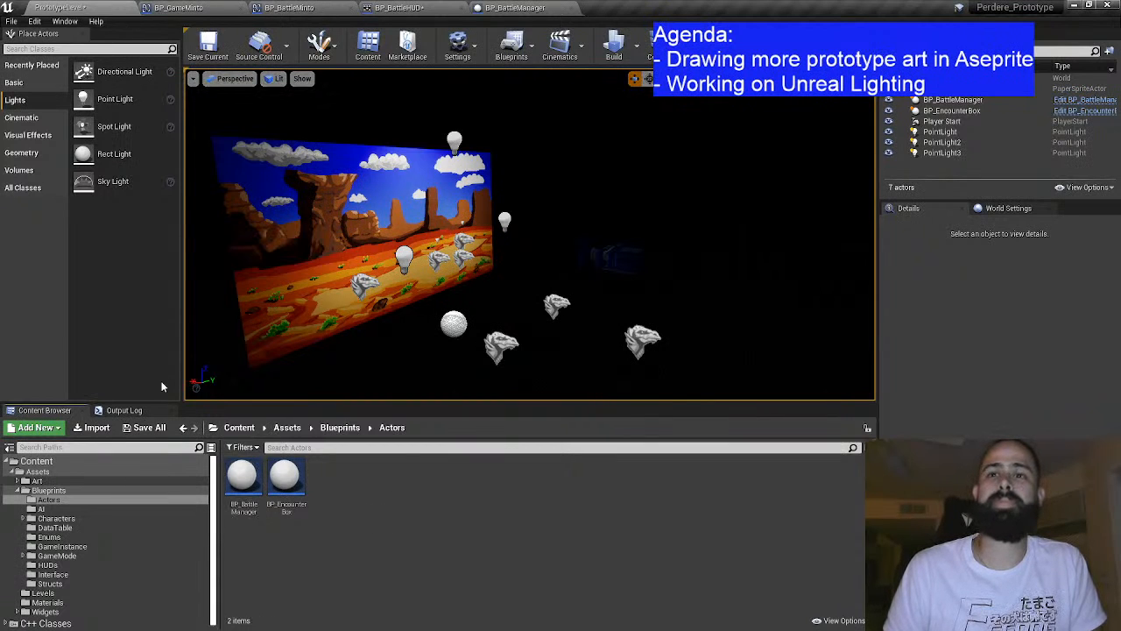
click(282, 7)
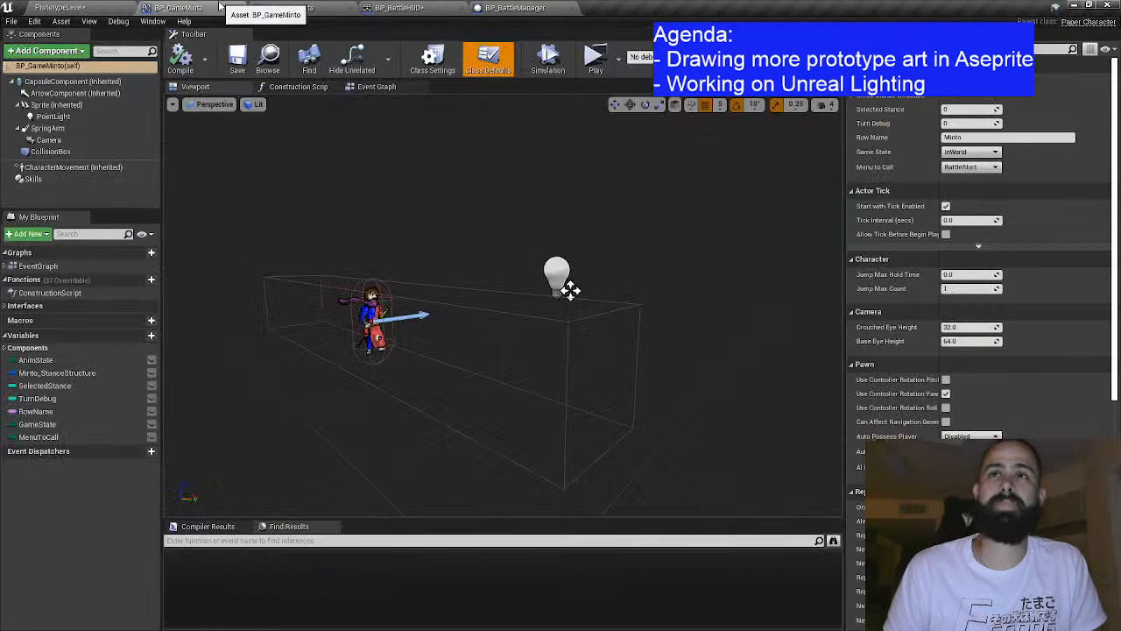
click(319, 9)
scroll(404, 364, down, 1)
scroll(342, 354, up, 1)
drag(342, 354, 279, 305)
scroll(414, 321, up, 1)
drag(707, 387, 725, 422)
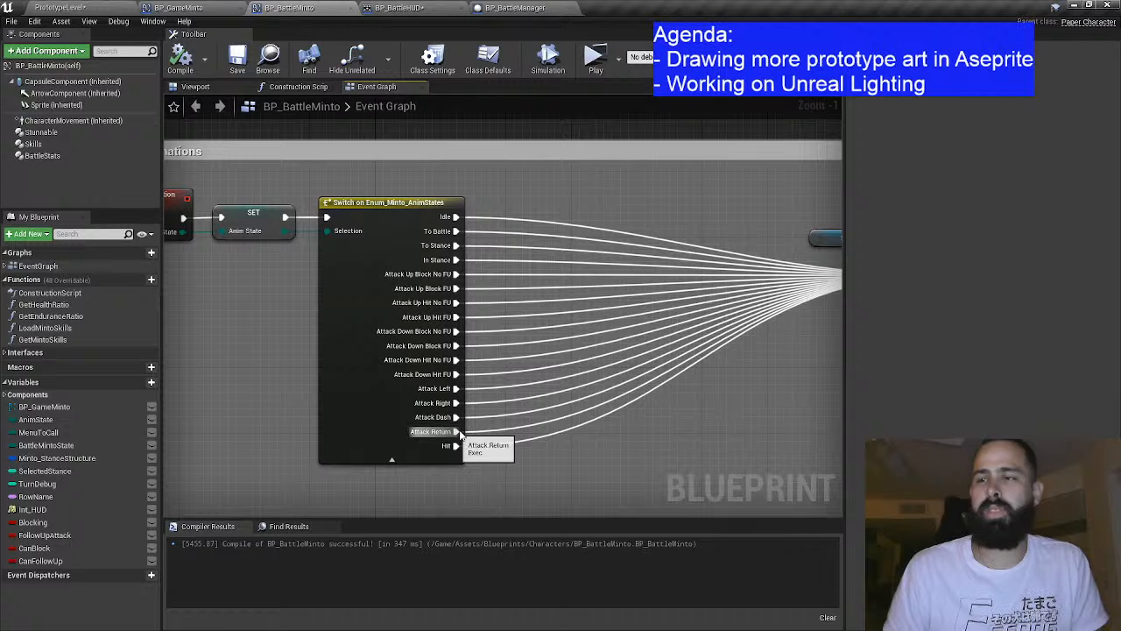
scroll(618, 418, down, 2)
scroll(561, 420, up, 3)
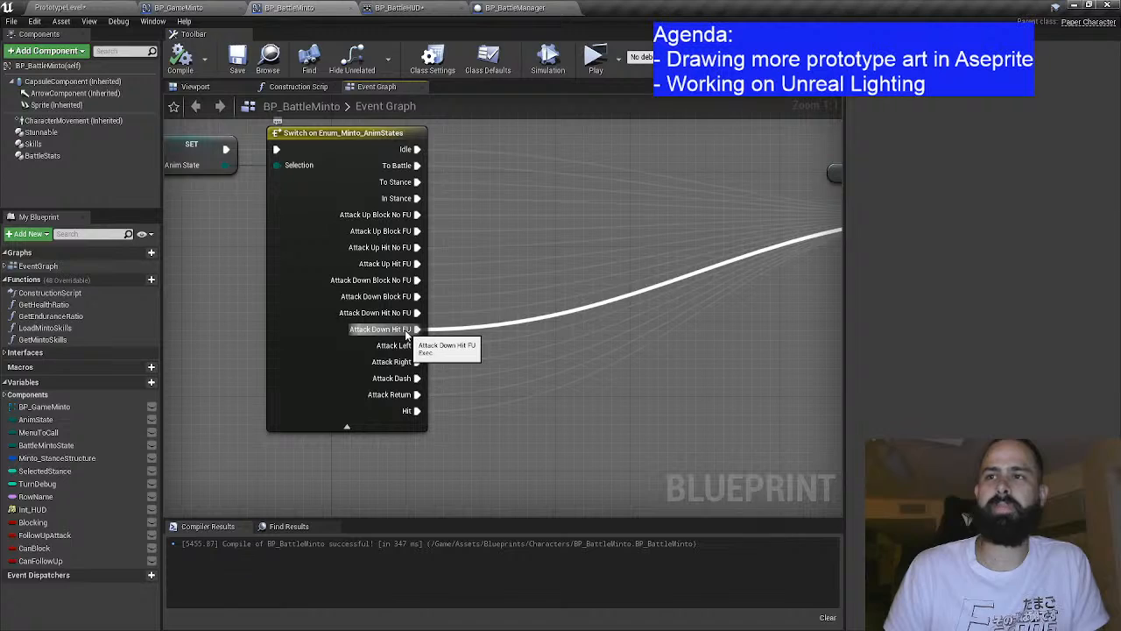
Step: Examine how the Break Struct_Minto_AnimStance arrays and Selected Stance feed the Select node through the GET nodes in BP_BattleMinto
scroll(407, 331, down, 2)
drag(674, 298, 322, 305)
drag(295, 403, 668, 120)
scroll(628, 274, down, 1)
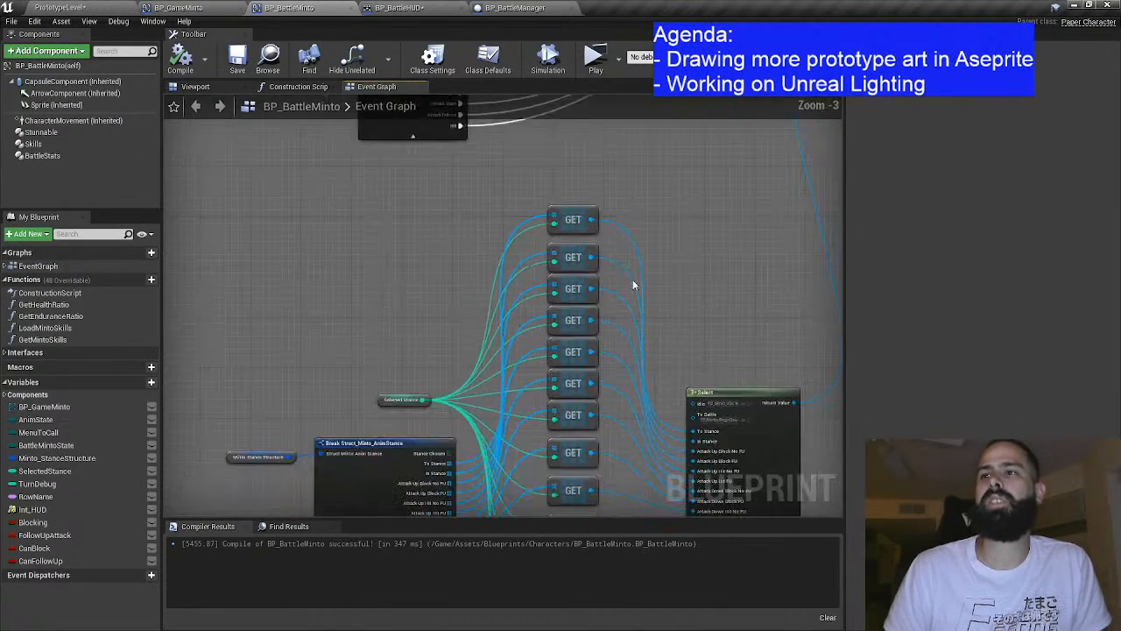
drag(629, 275, 601, 142)
drag(511, 287, 471, 207)
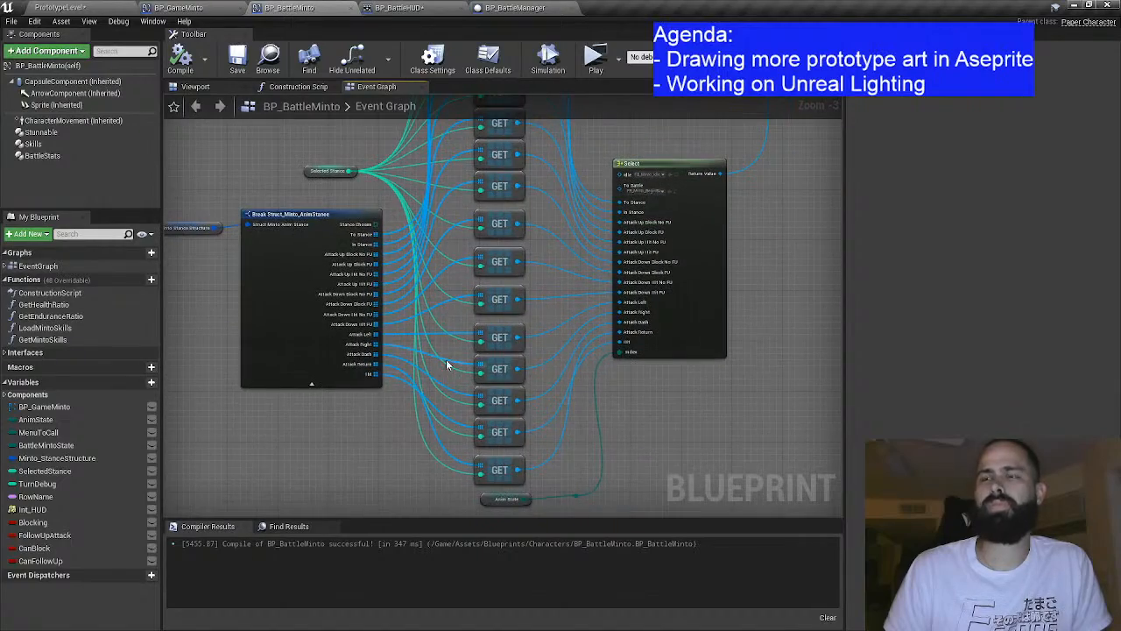
scroll(449, 300, up, 2)
scroll(458, 272, up, 1)
drag(453, 276, 440, 331)
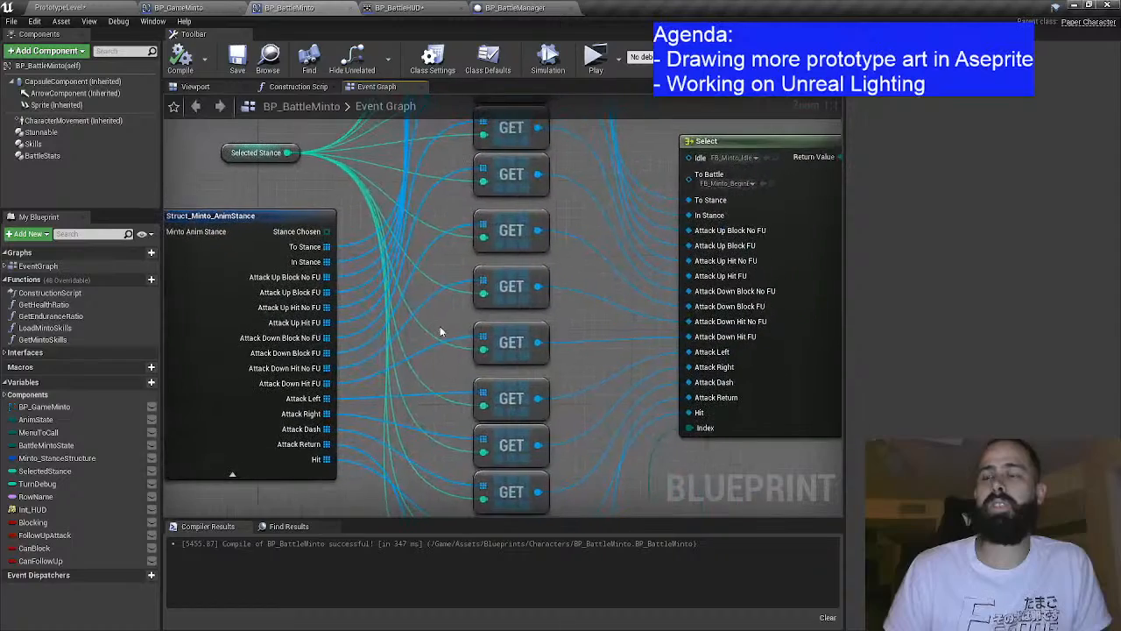
drag(633, 327, 583, 213)
drag(574, 258, 563, 431)
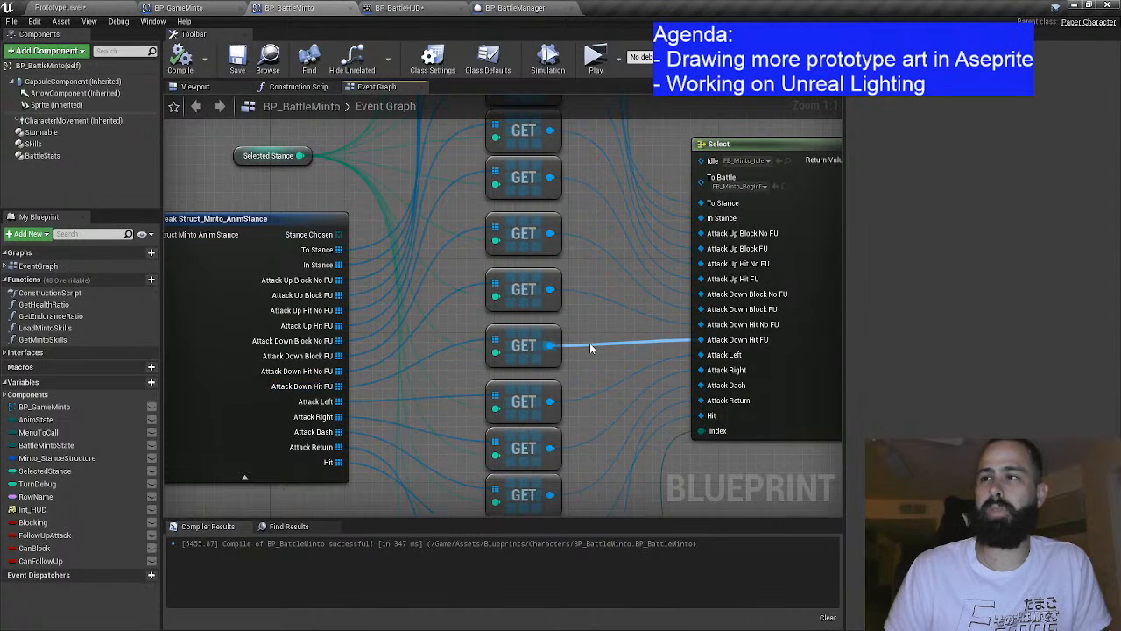
drag(605, 331, 568, 213)
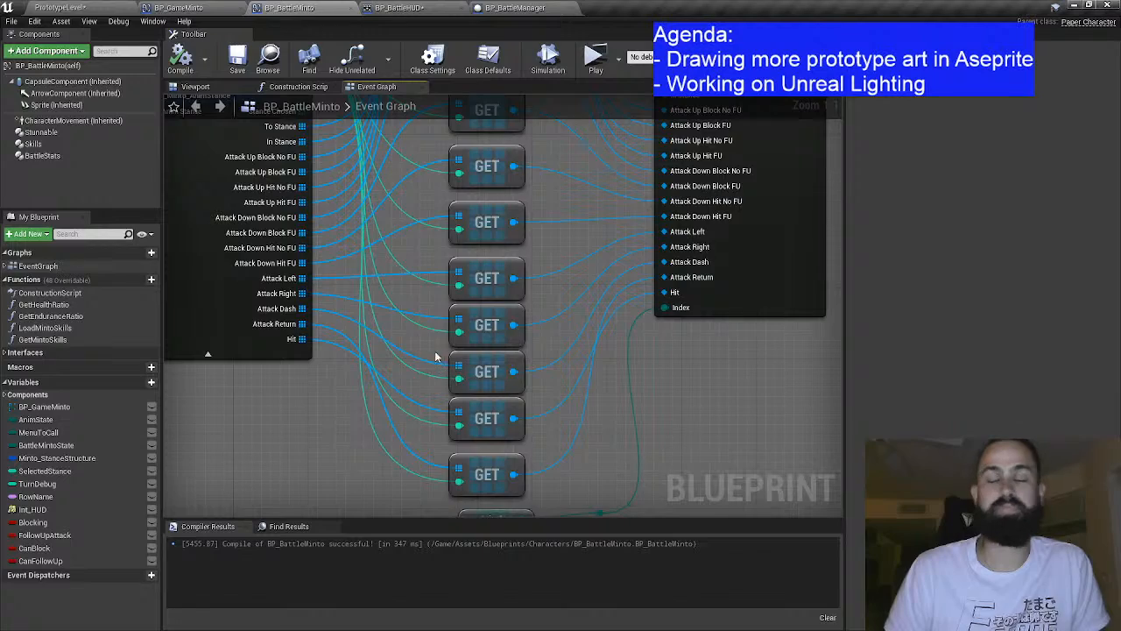
scroll(432, 362, down, 5)
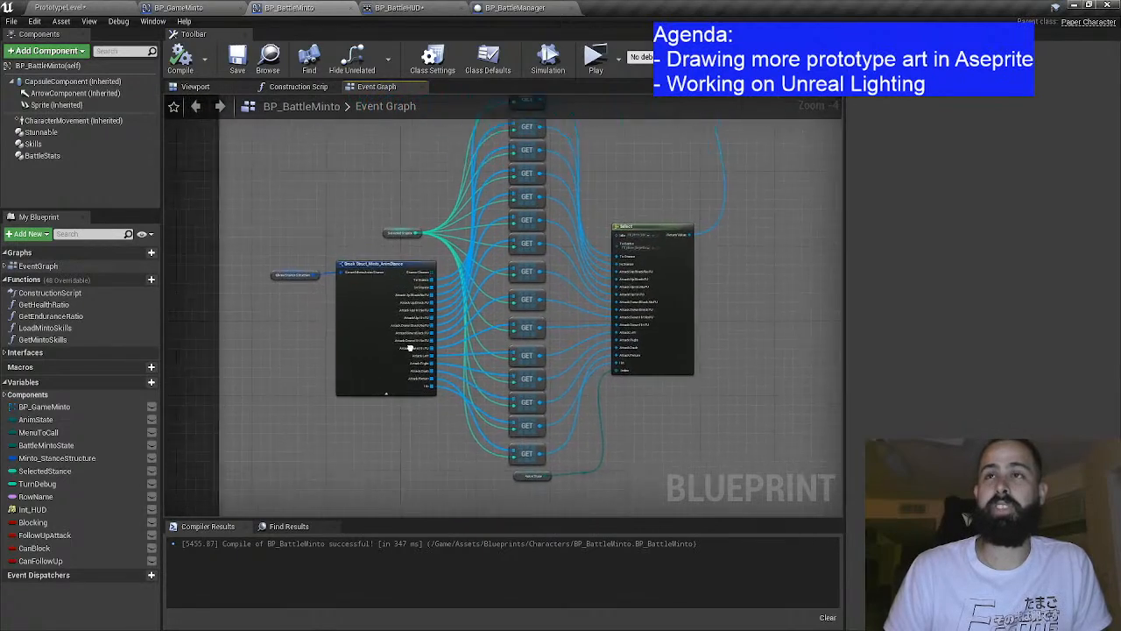
drag(416, 352, 365, 307)
Step: Recheck BP_BattleHUD's Run Attack Up with Delay macro and BP_BattleManager's viewport, and return to the PrototypeLevel
click(398, 7)
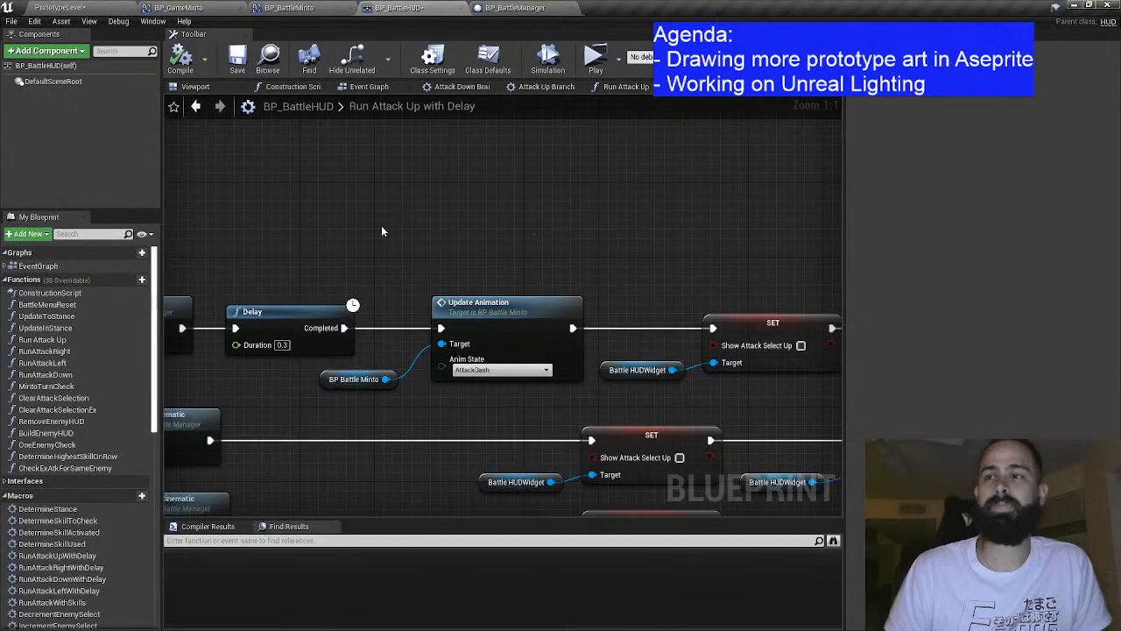
scroll(381, 225, down, 3)
drag(166, 237, 502, 216)
click(515, 7)
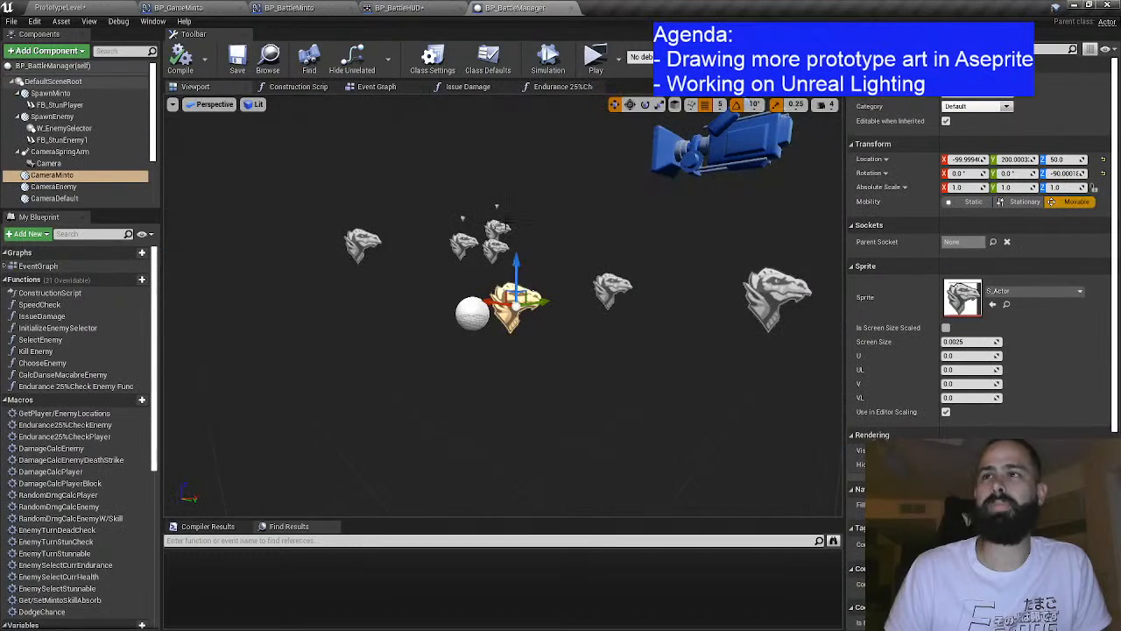
click(115, 6)
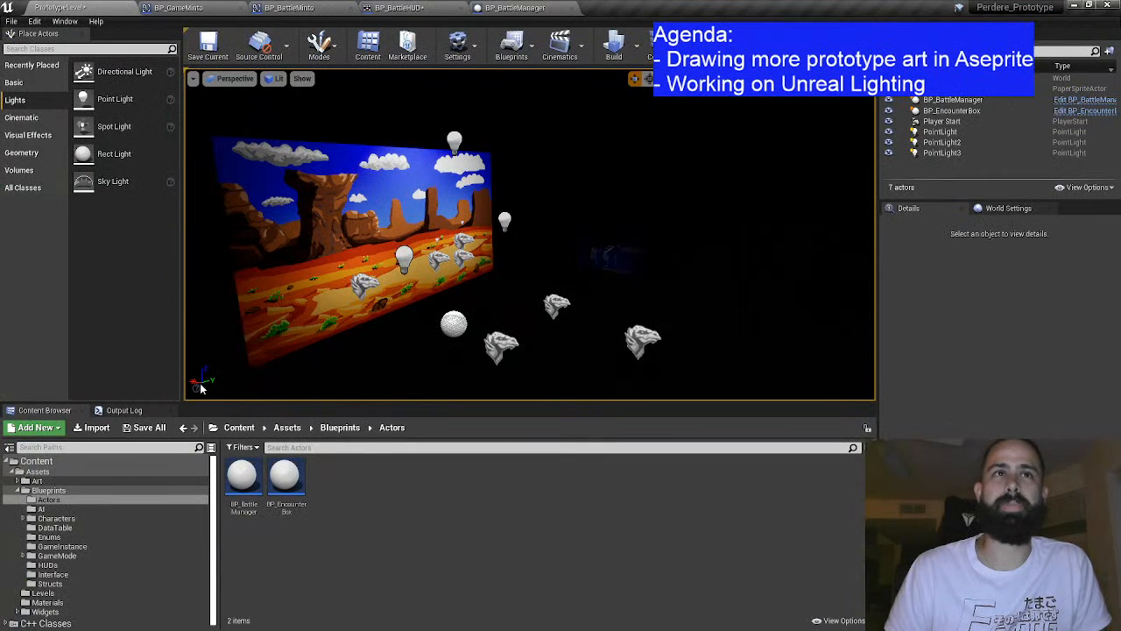